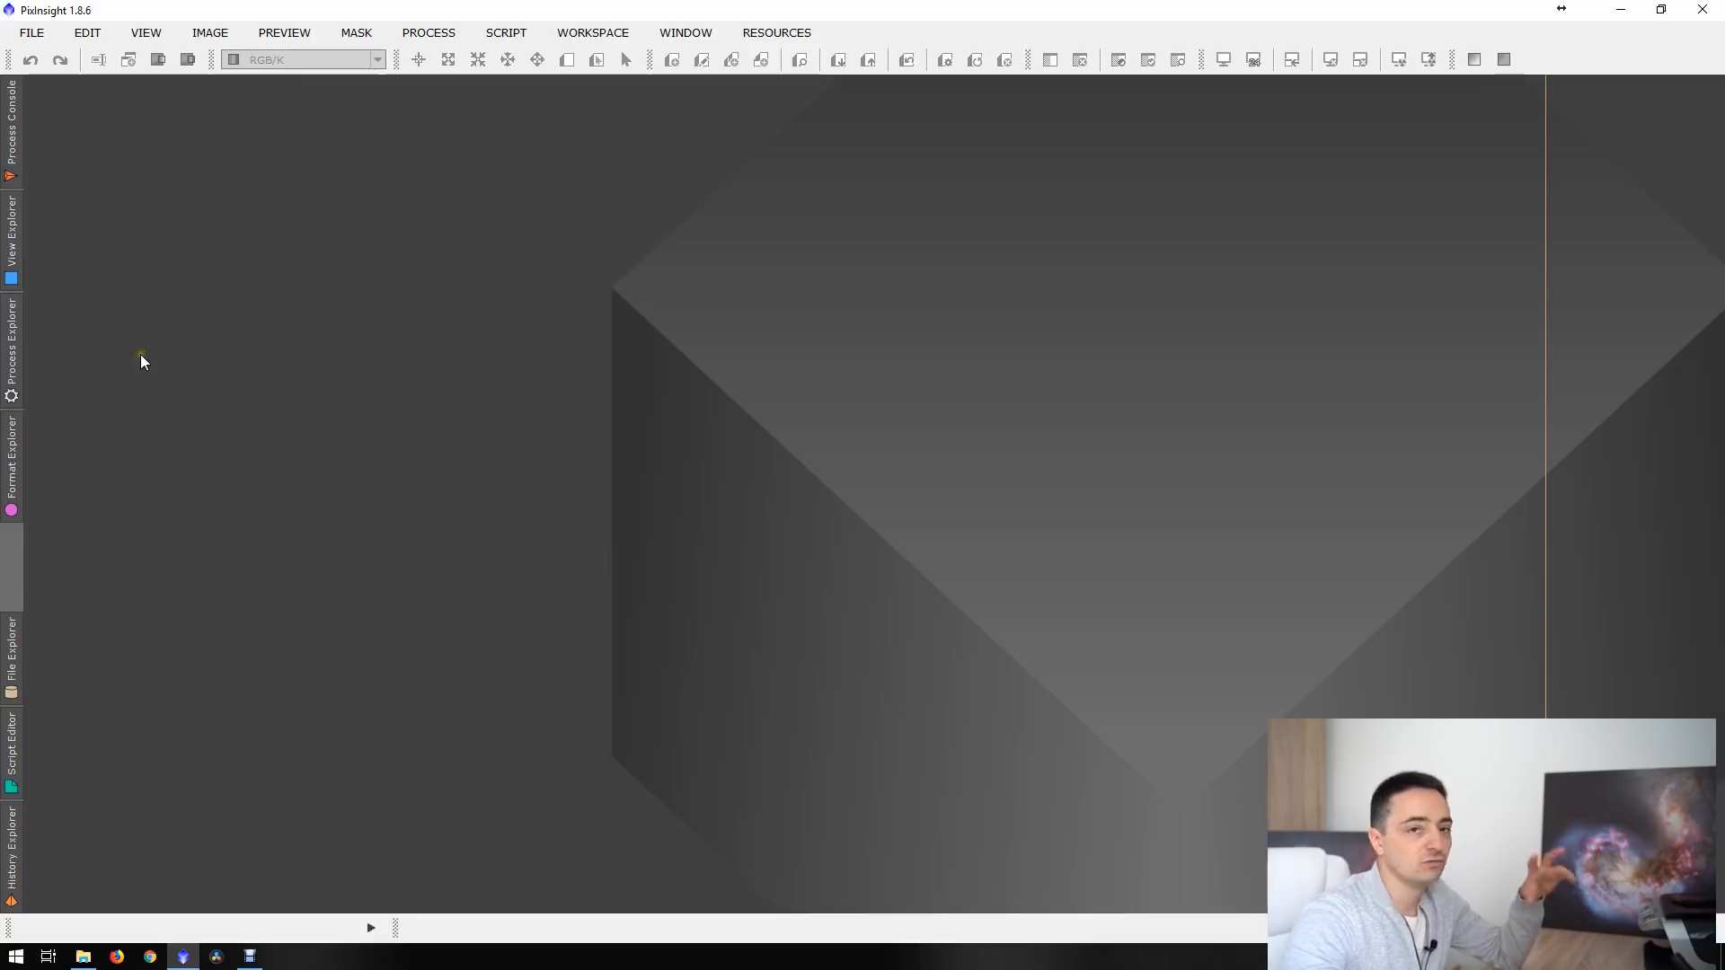
# - Load the "Général prétraitement" process icon set from the process icon folder into the workspace
pyautogui.rightClick(504, 423)
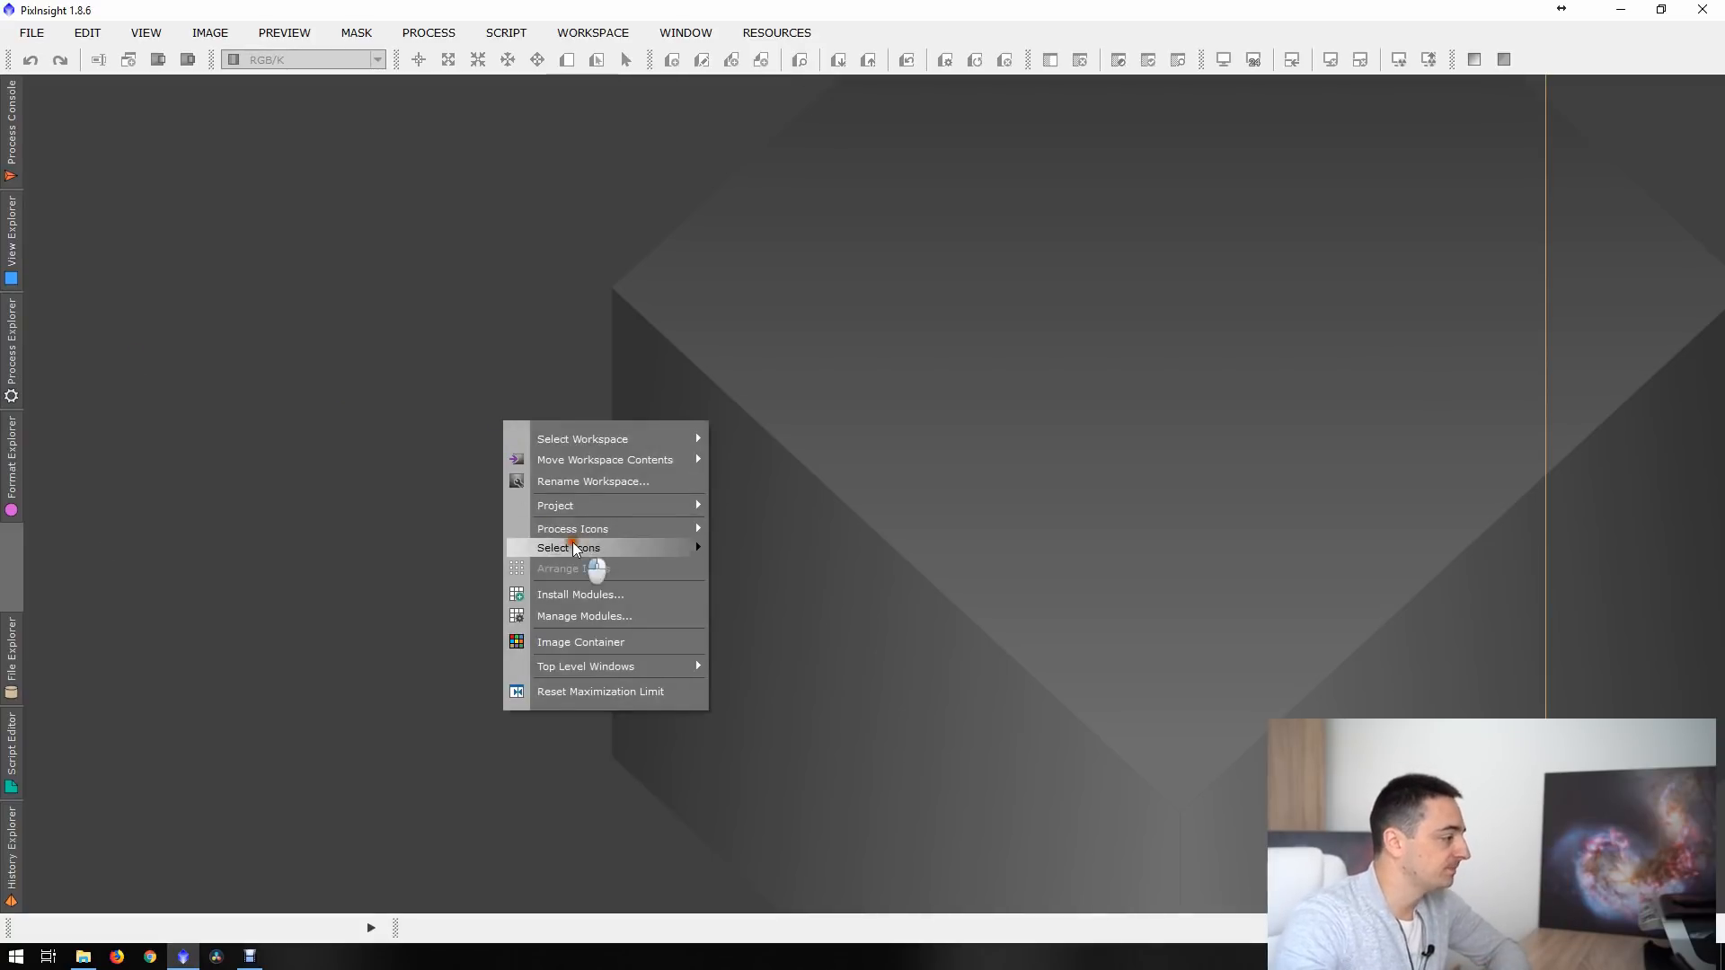
pyautogui.moveTo(584, 530)
pyautogui.click(784, 535)
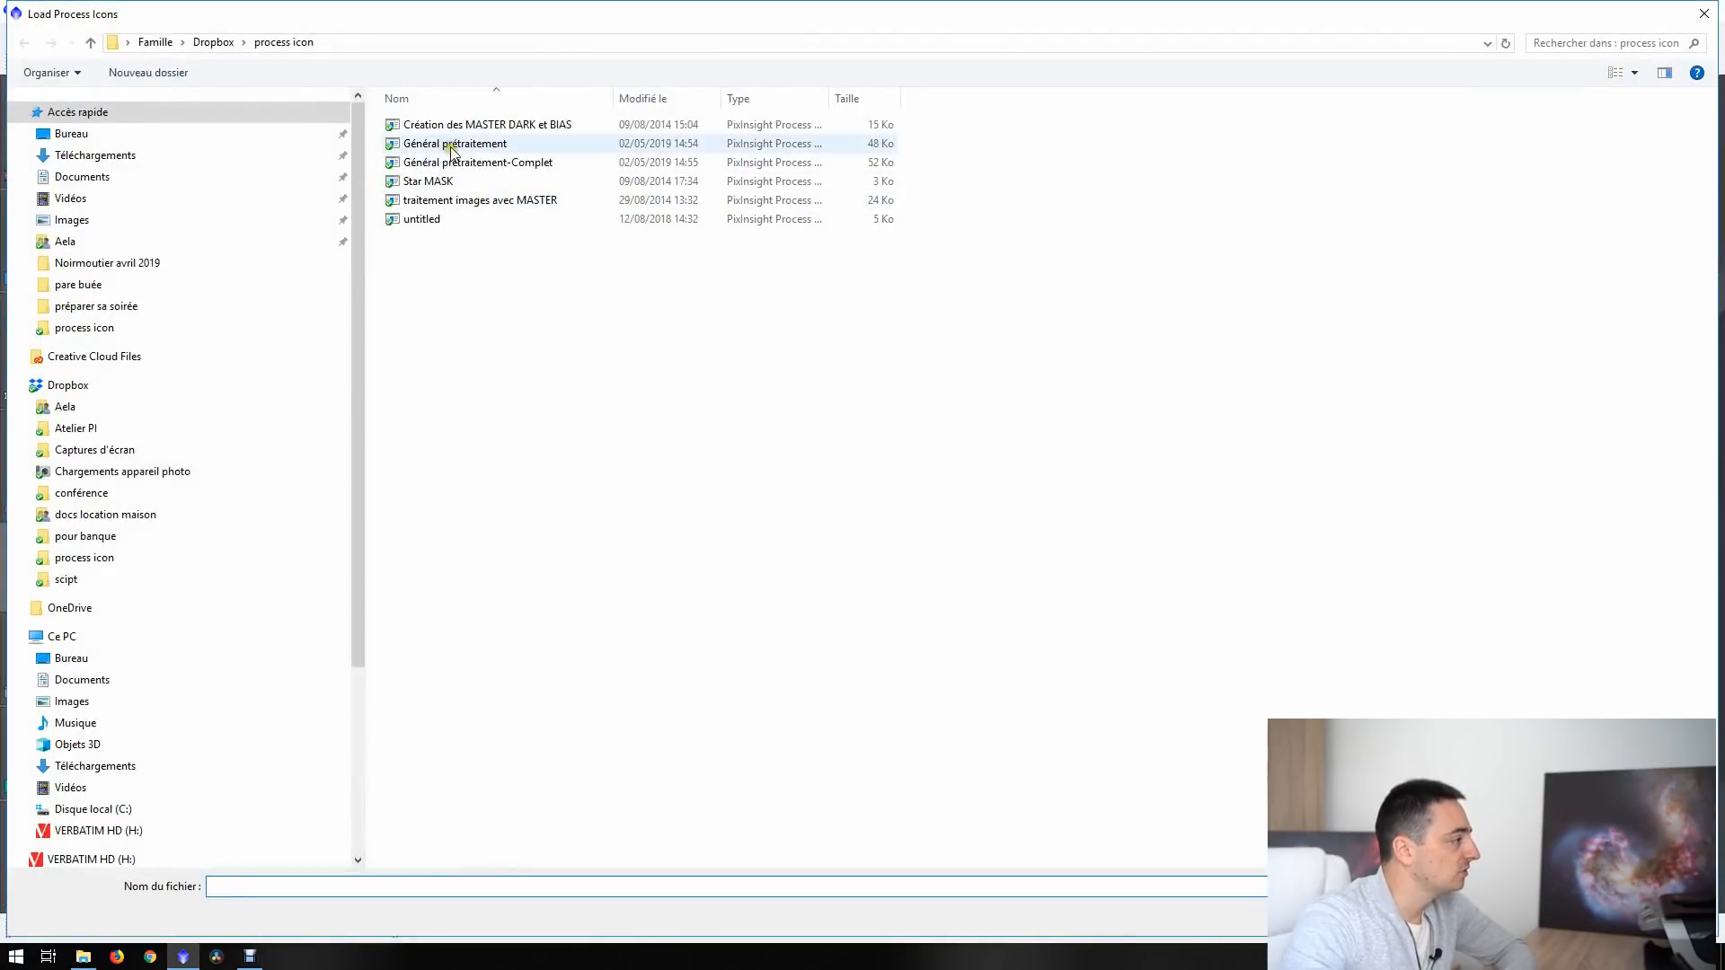
pyautogui.doubleClick(446, 146)
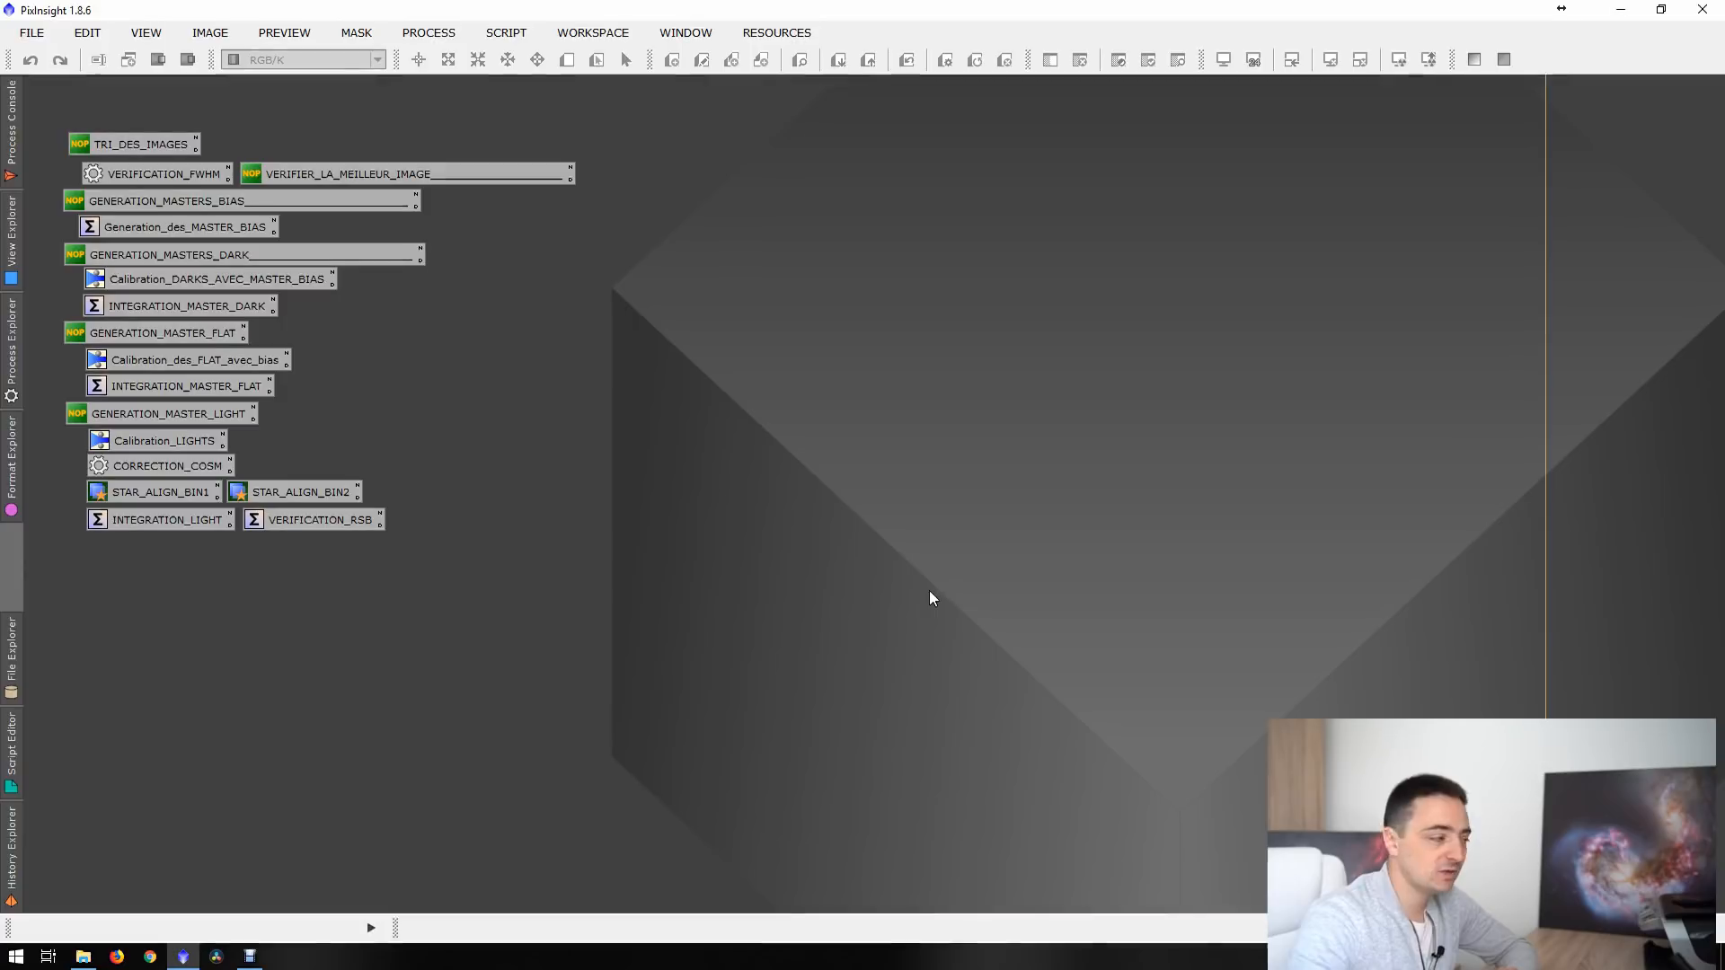
# - Start the Blink process and display frame NGC4236_L_[2019_03_27]-001 at 1:1 on the galaxy
pyautogui.click(12, 346)
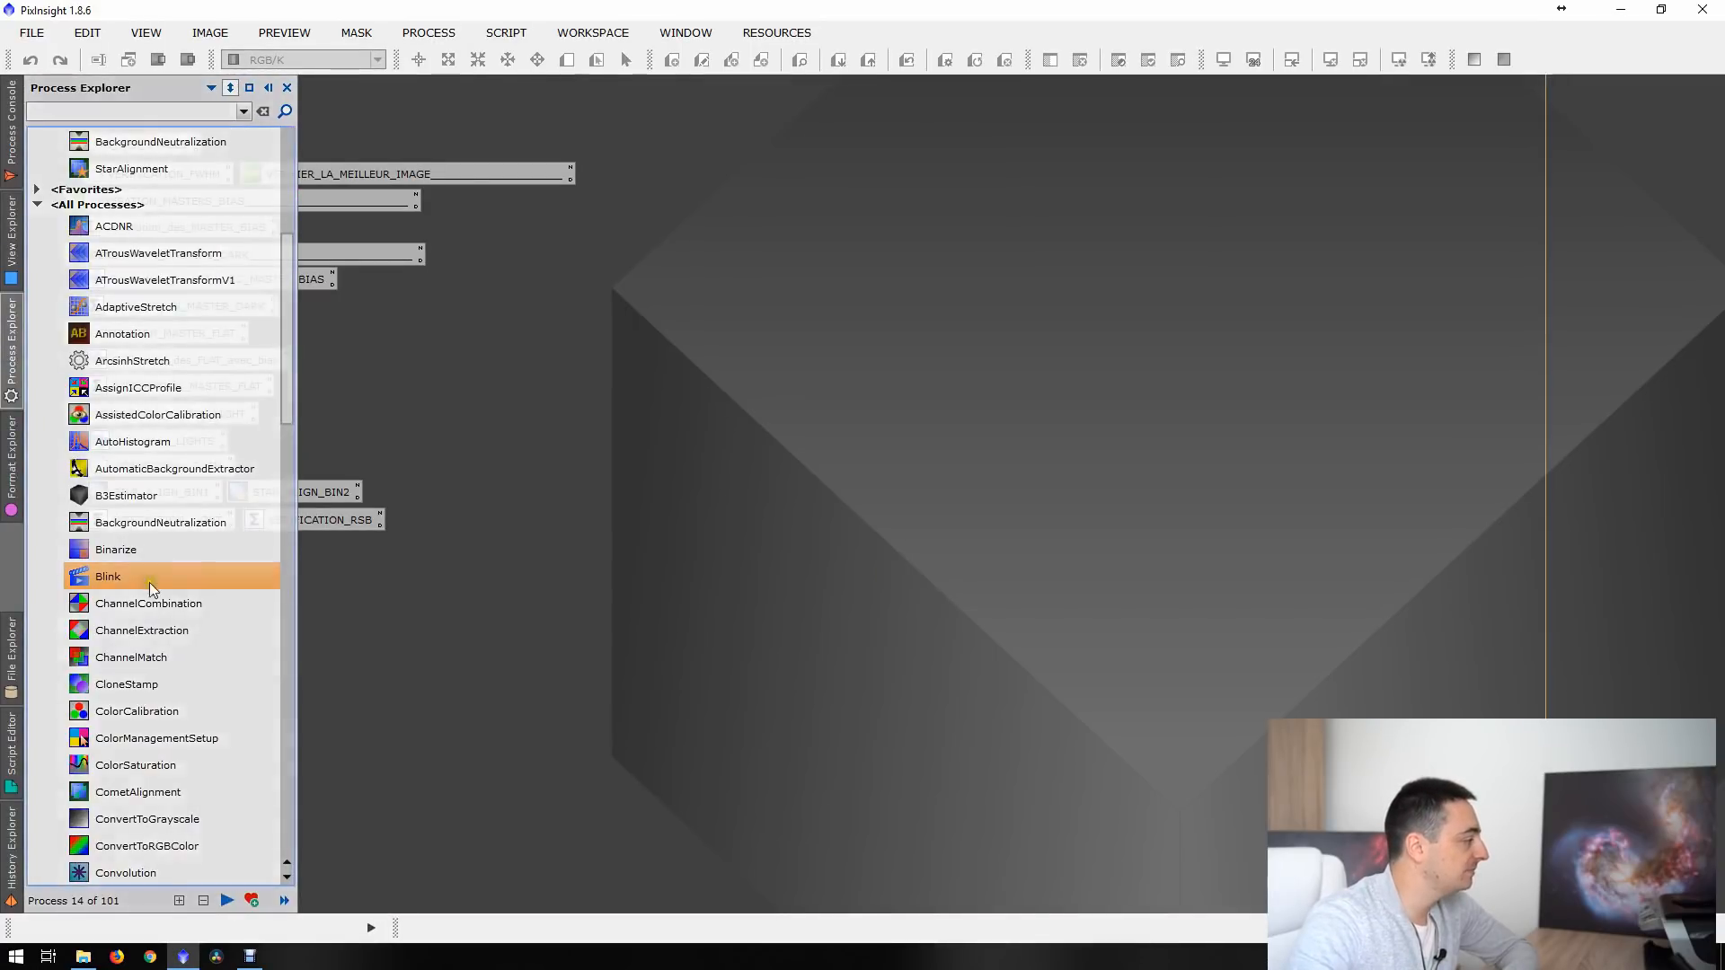
pyautogui.doubleClick(135, 577)
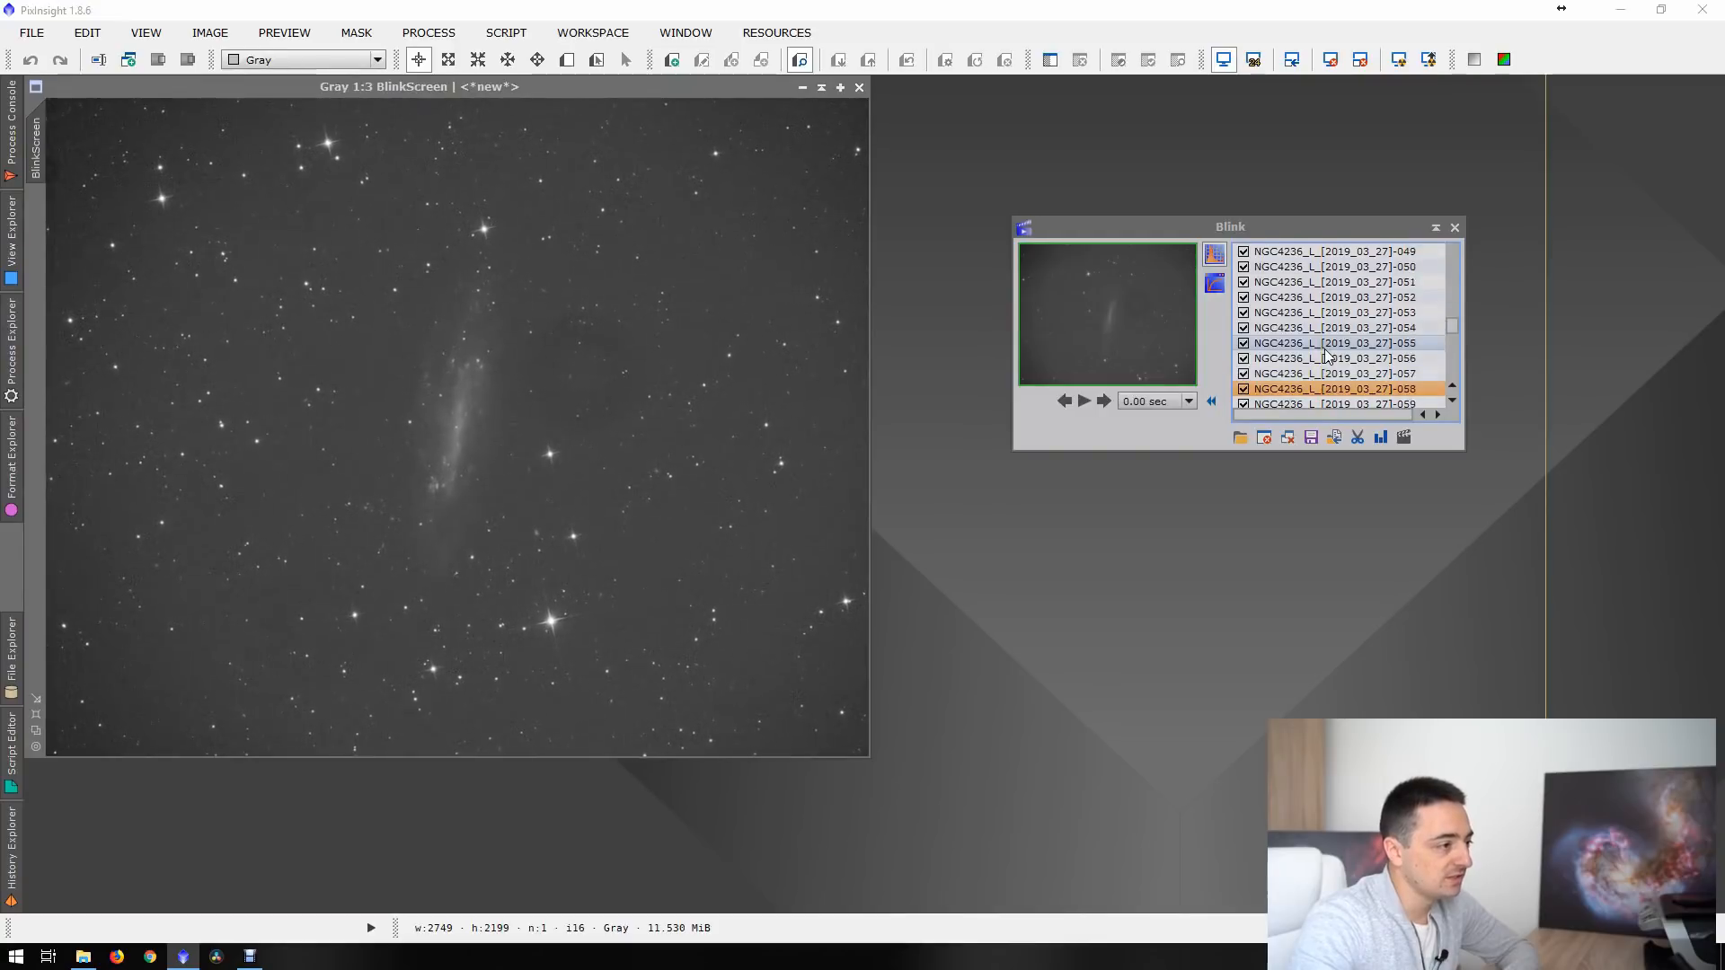
pyautogui.moveTo(1453, 324); pyautogui.dragTo(1459, 240)
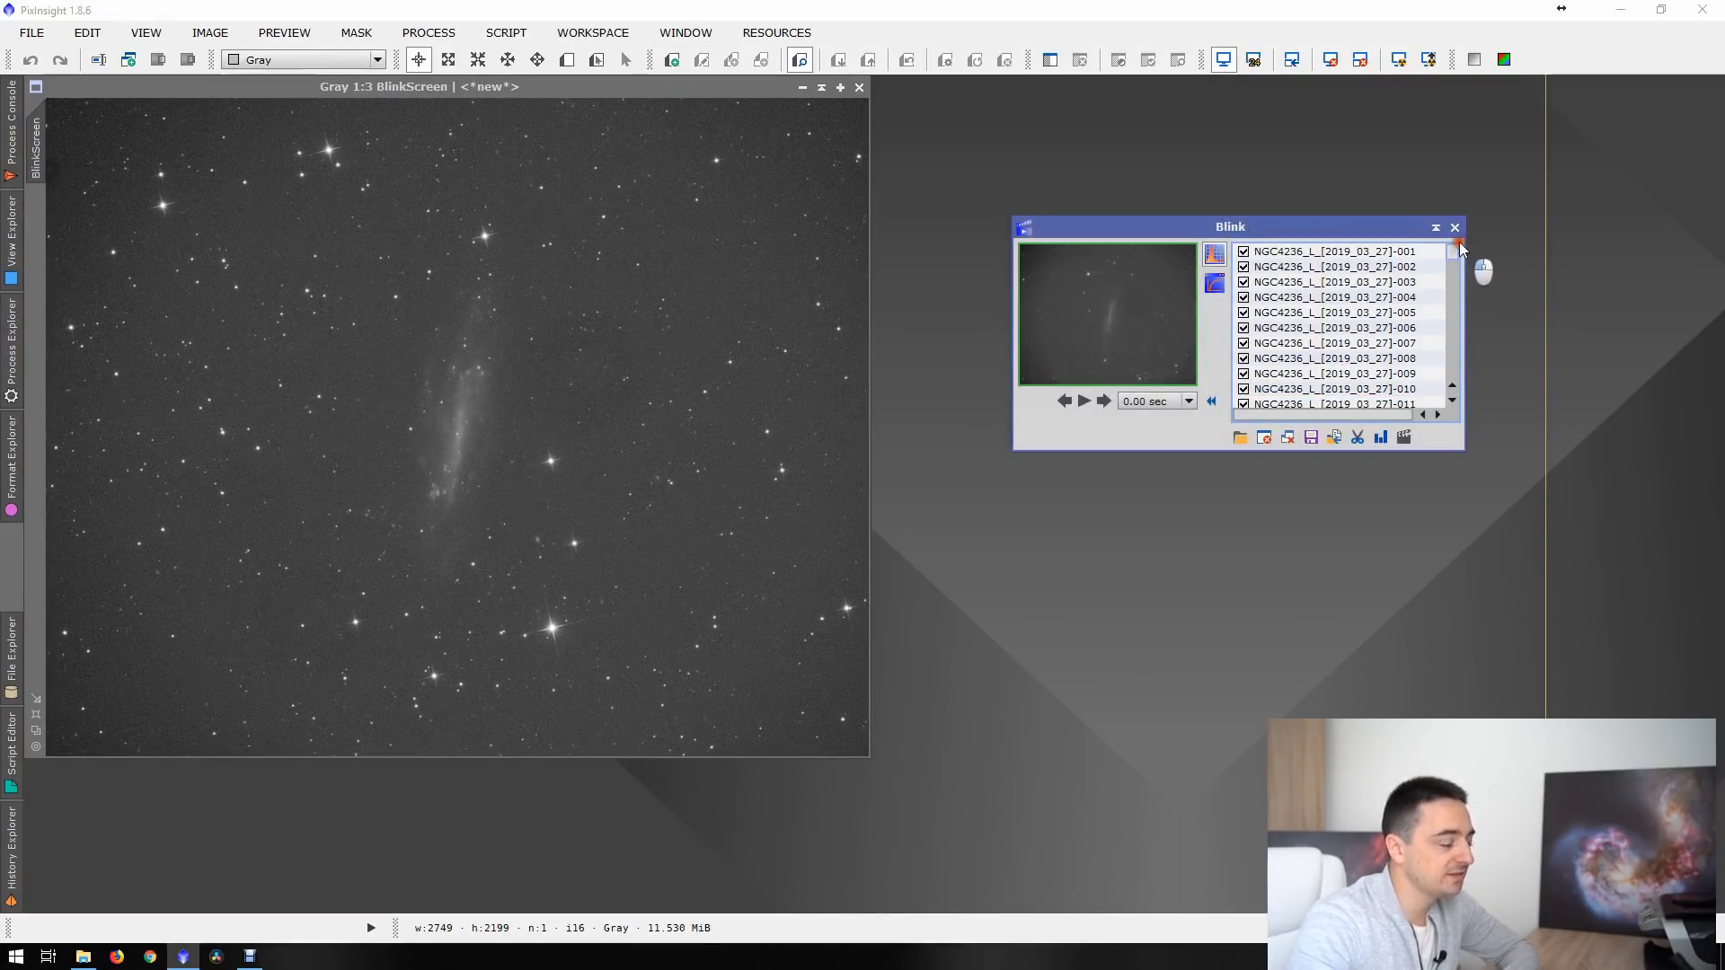
pyautogui.click(1379, 252)
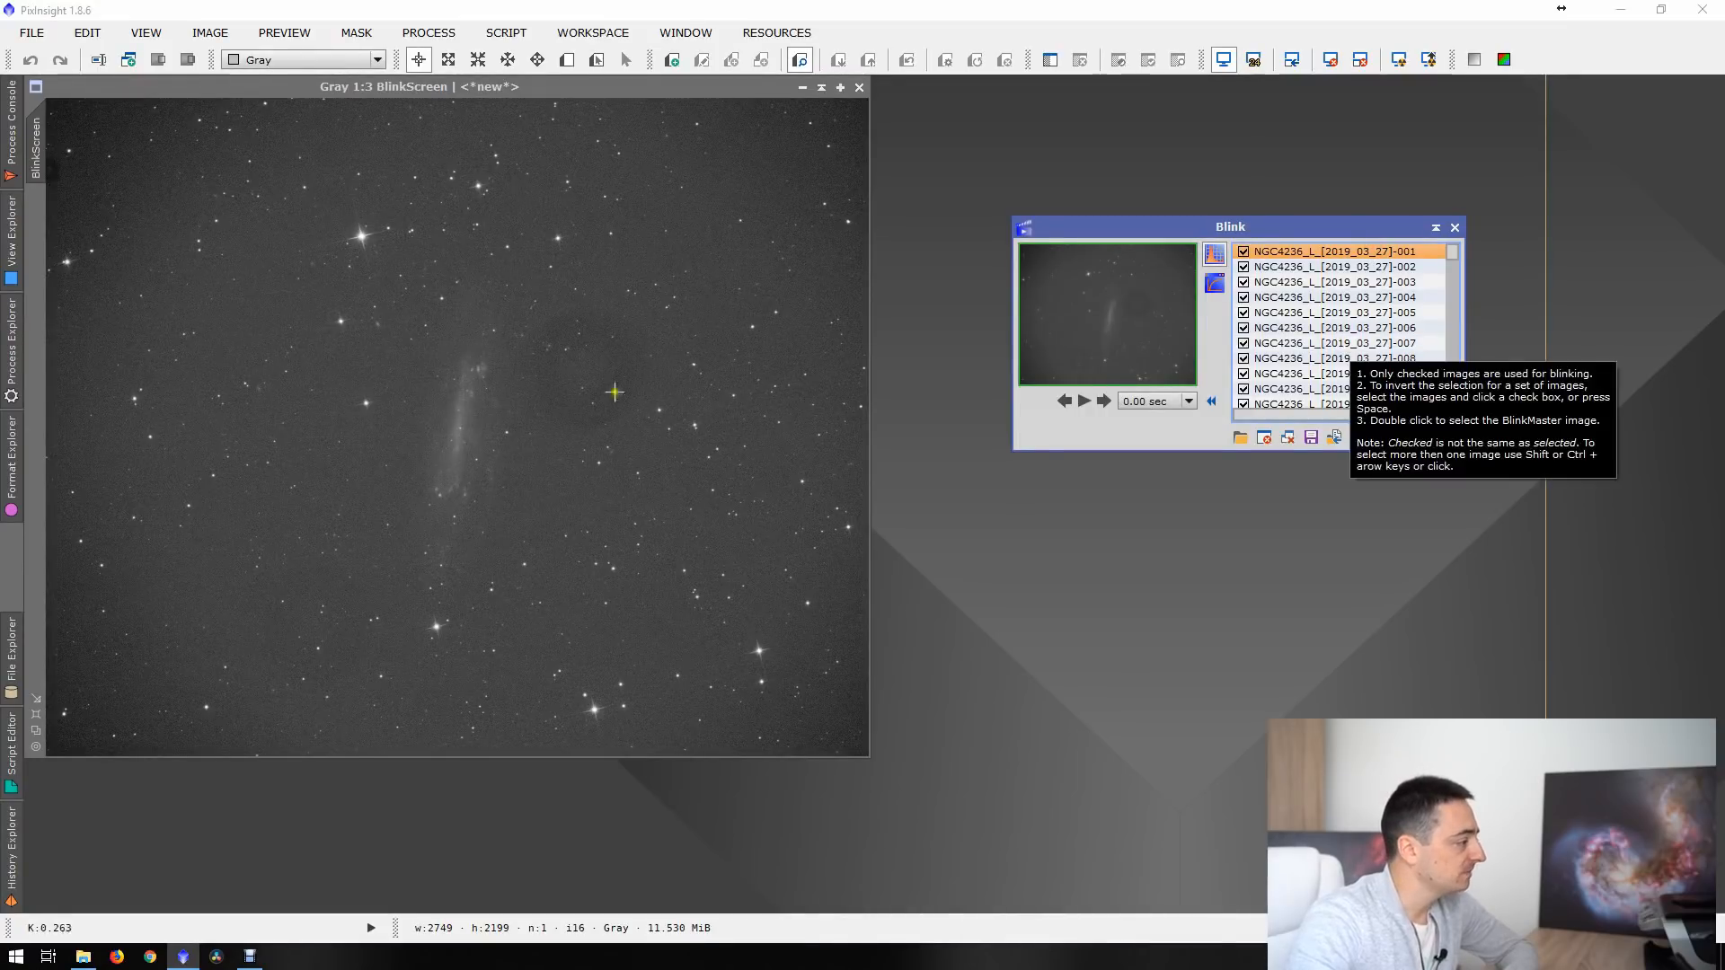
pyautogui.scroll(2, 413, 454)
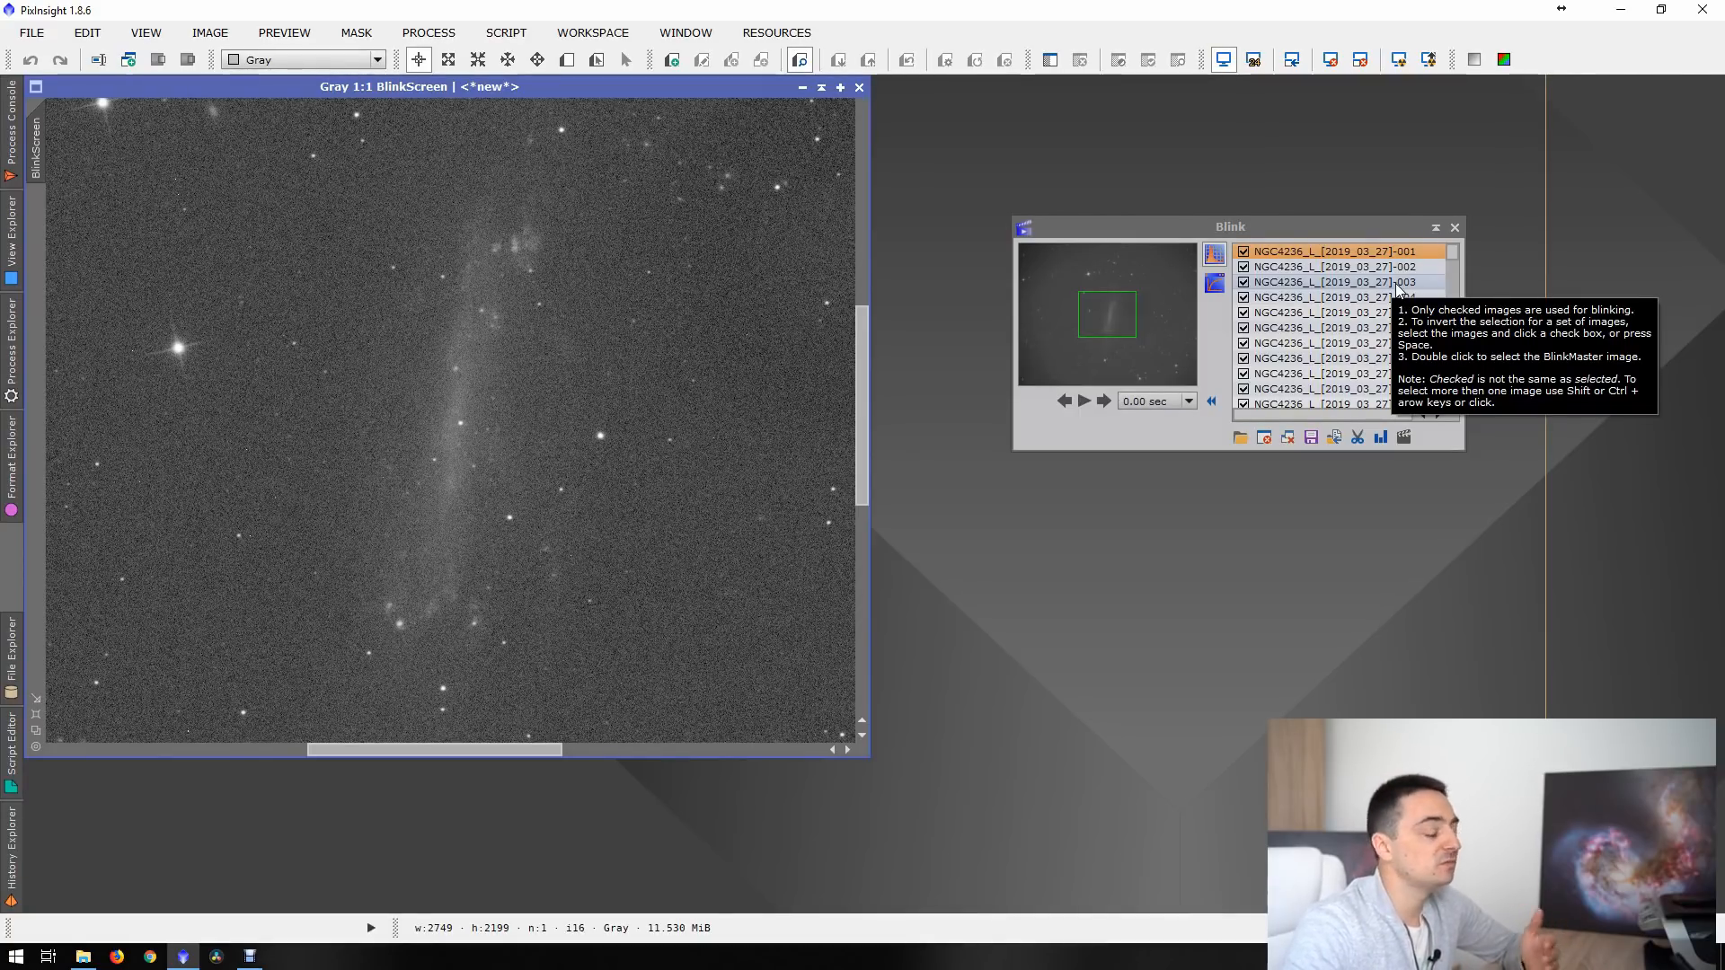
# - Turn off Blink's automatic histogram stretch and apply the first frame's AutoSTF to all images
pyautogui.click(1213, 256)
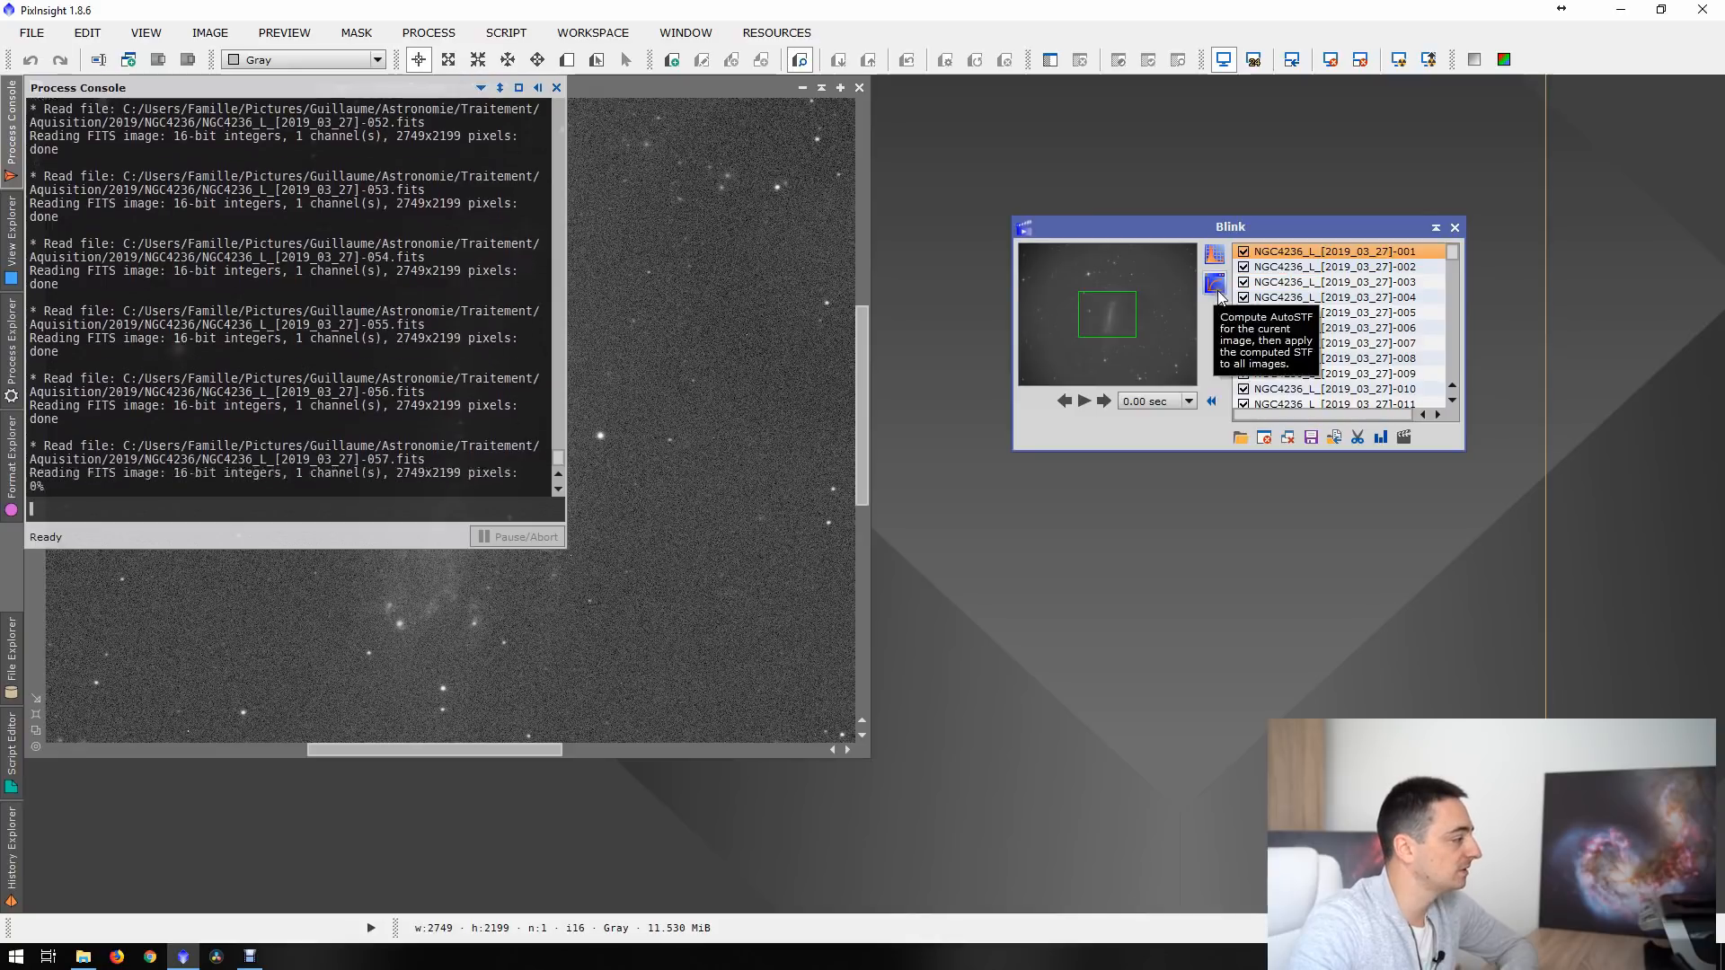
pyautogui.click(1219, 291)
pyautogui.click(1225, 290)
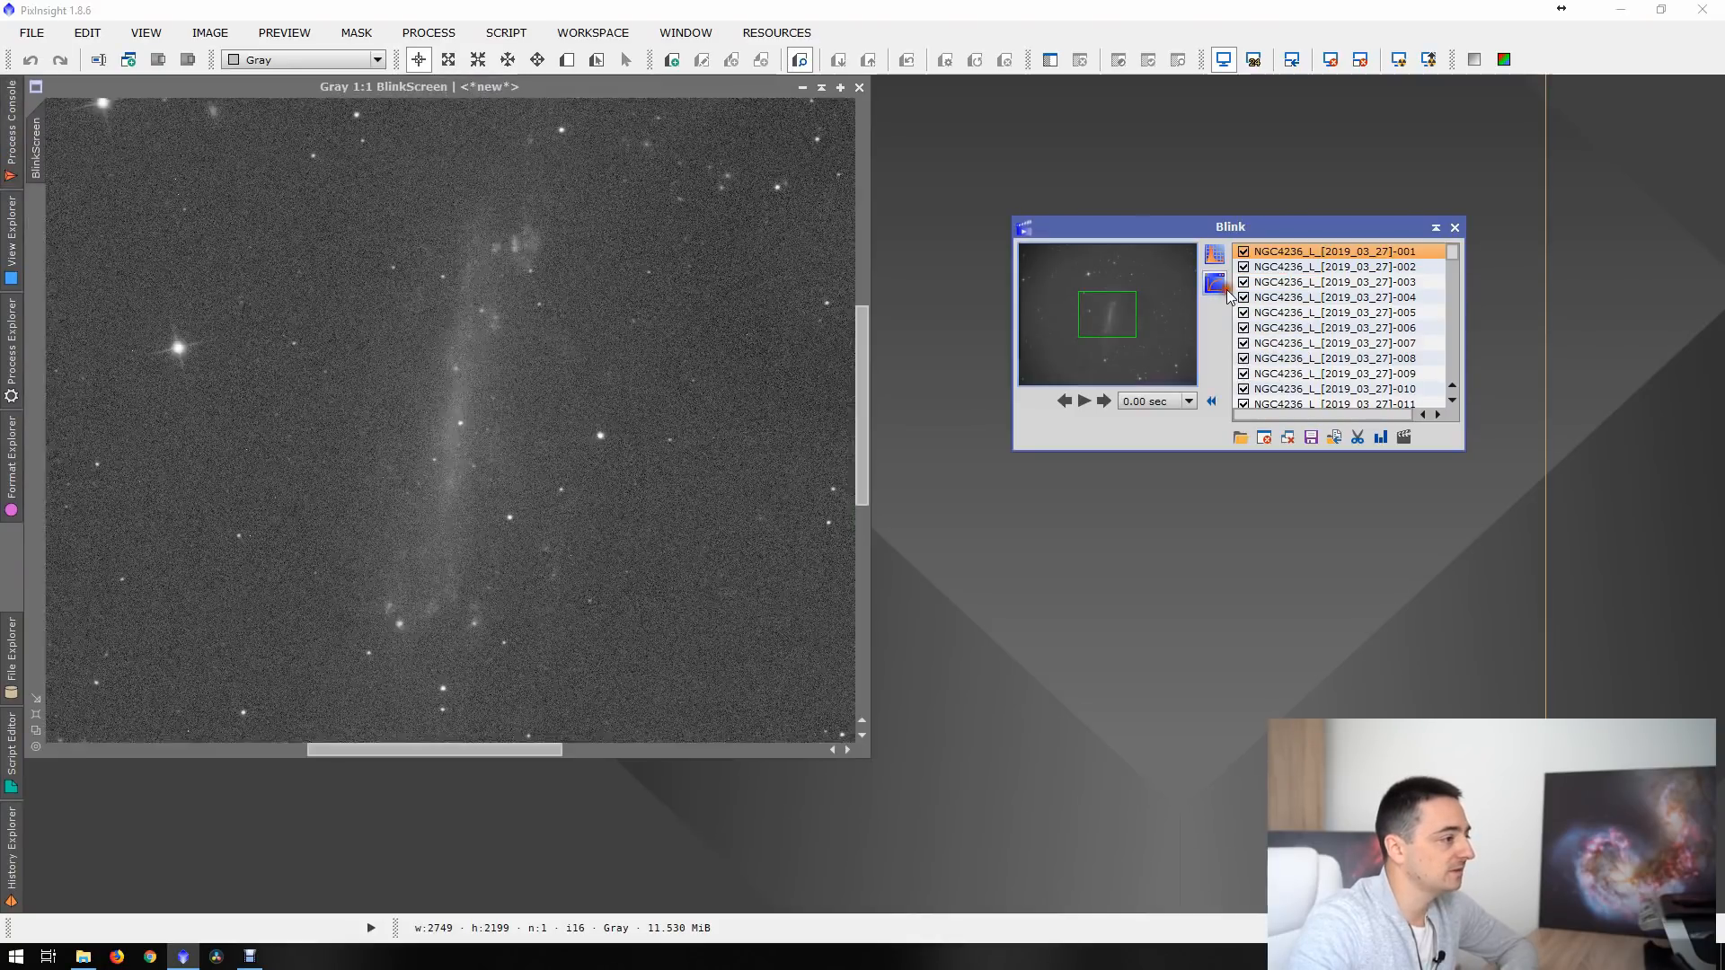
pyautogui.click(1219, 289)
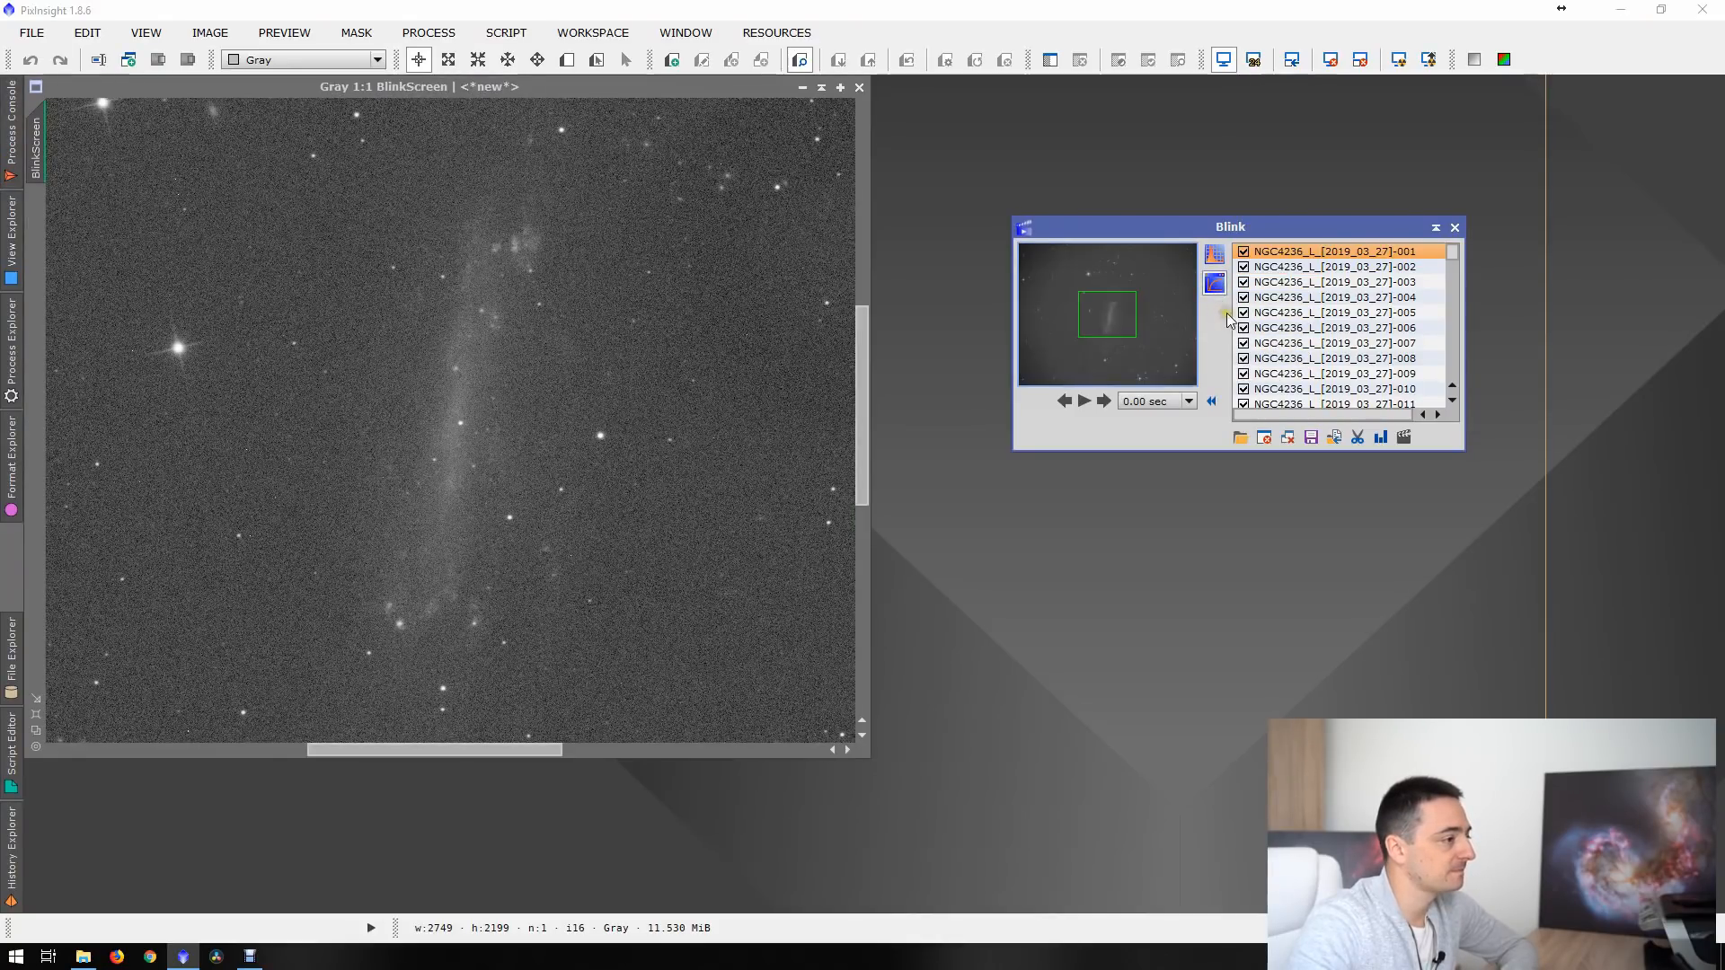
# - Compare frames 001 to 011 under the shared stretch, ending back on the first frame
pyautogui.click(1294, 252)
pyautogui.press('Down')
pyautogui.press('Down')
pyautogui.press('Down')
pyautogui.press('Down')
pyautogui.press('Down')
pyautogui.press('Down')
pyautogui.press('Down')
pyautogui.press('Down')
pyautogui.press('Down')
pyautogui.press('Down')
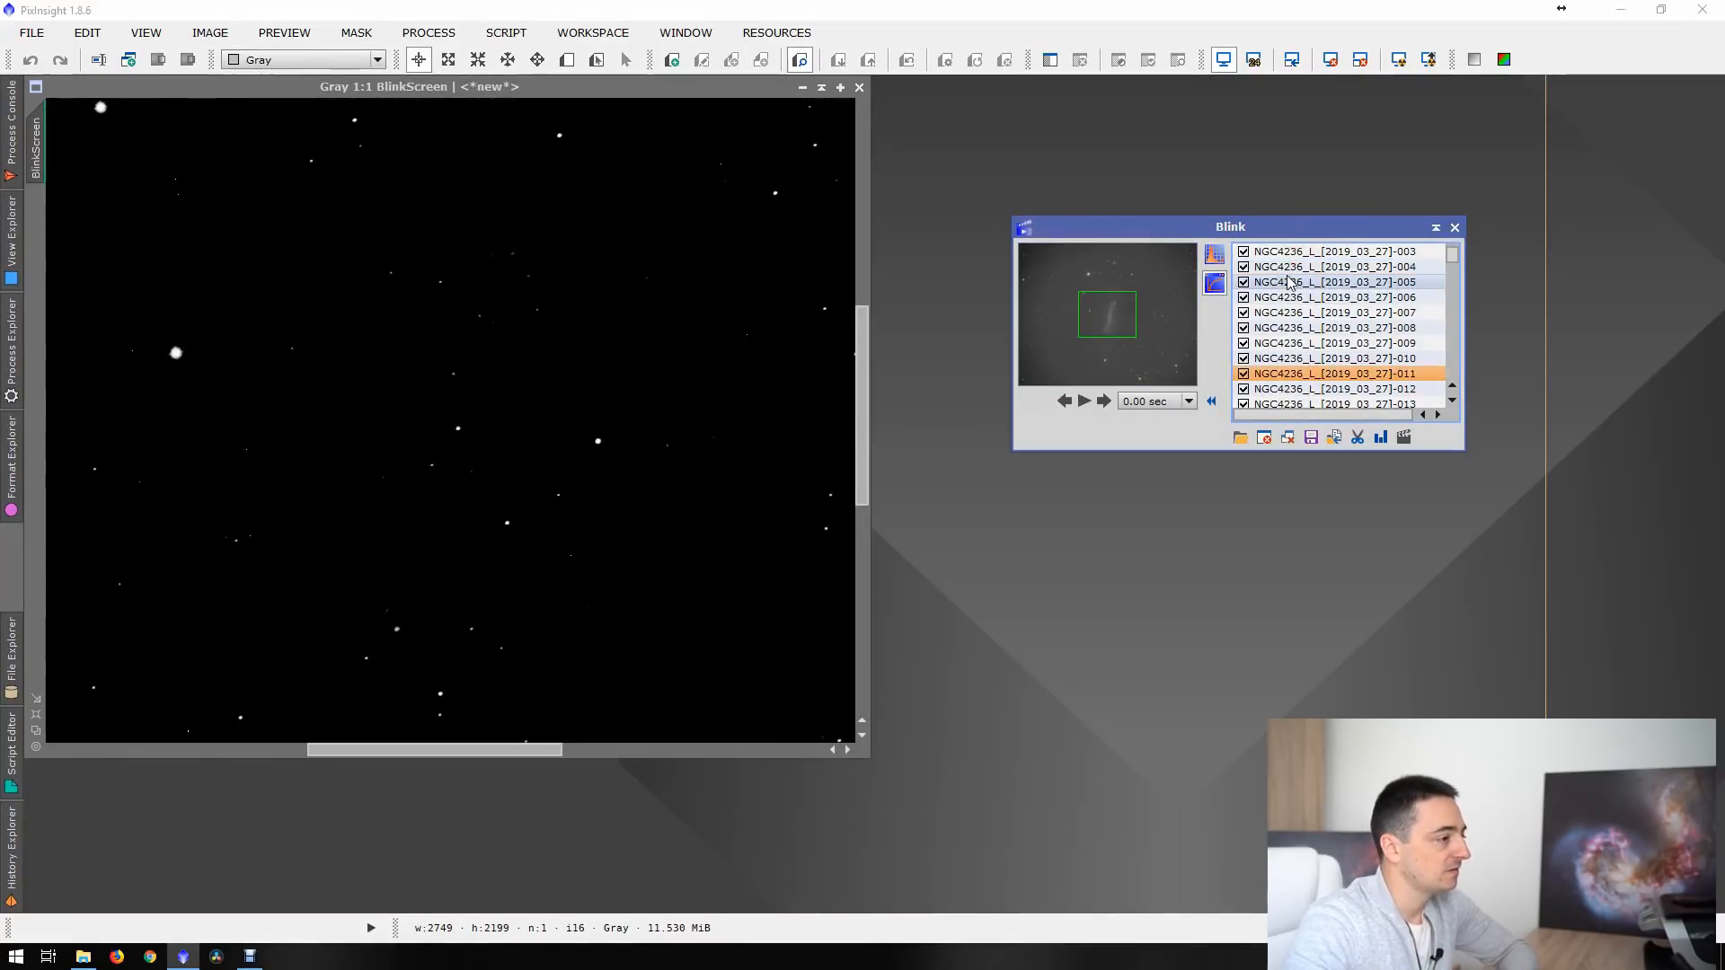
pyautogui.press('Up')
pyautogui.press('Up')
pyautogui.press('Up')
pyautogui.press('Up')
pyautogui.press('Up')
pyautogui.press('Up')
pyautogui.press('Up')
pyautogui.press('Up')
pyautogui.press('Up')
pyautogui.press('Up')
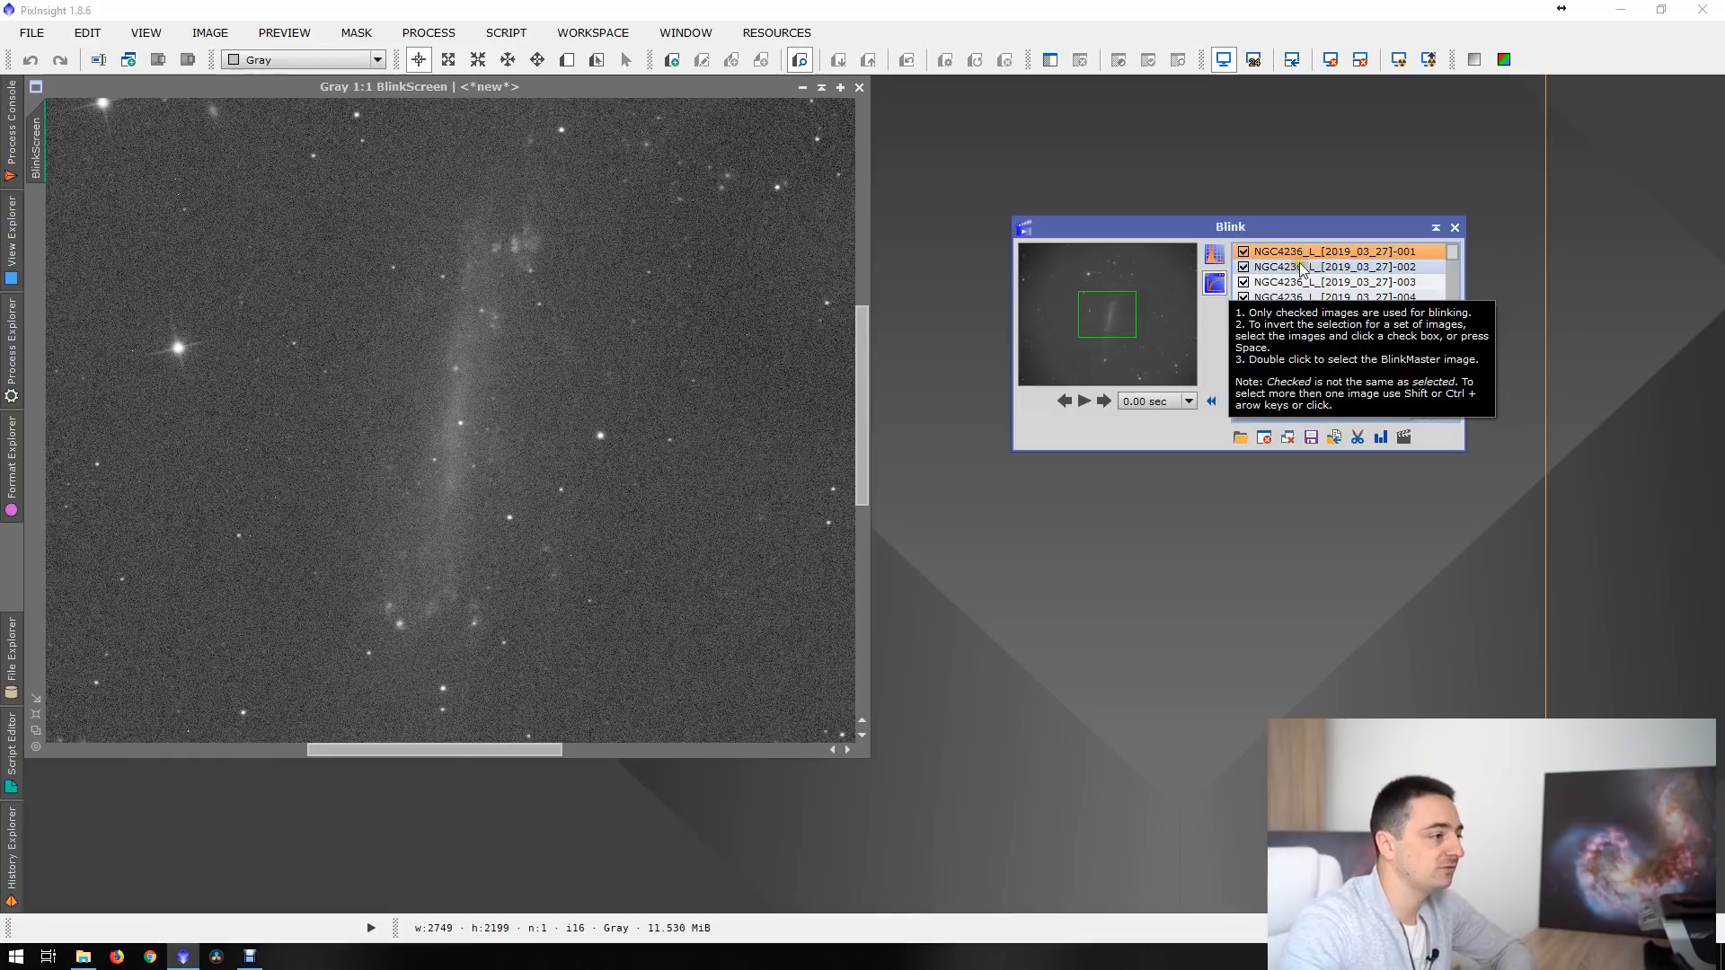
pyautogui.press('Down')
pyautogui.press('Down')
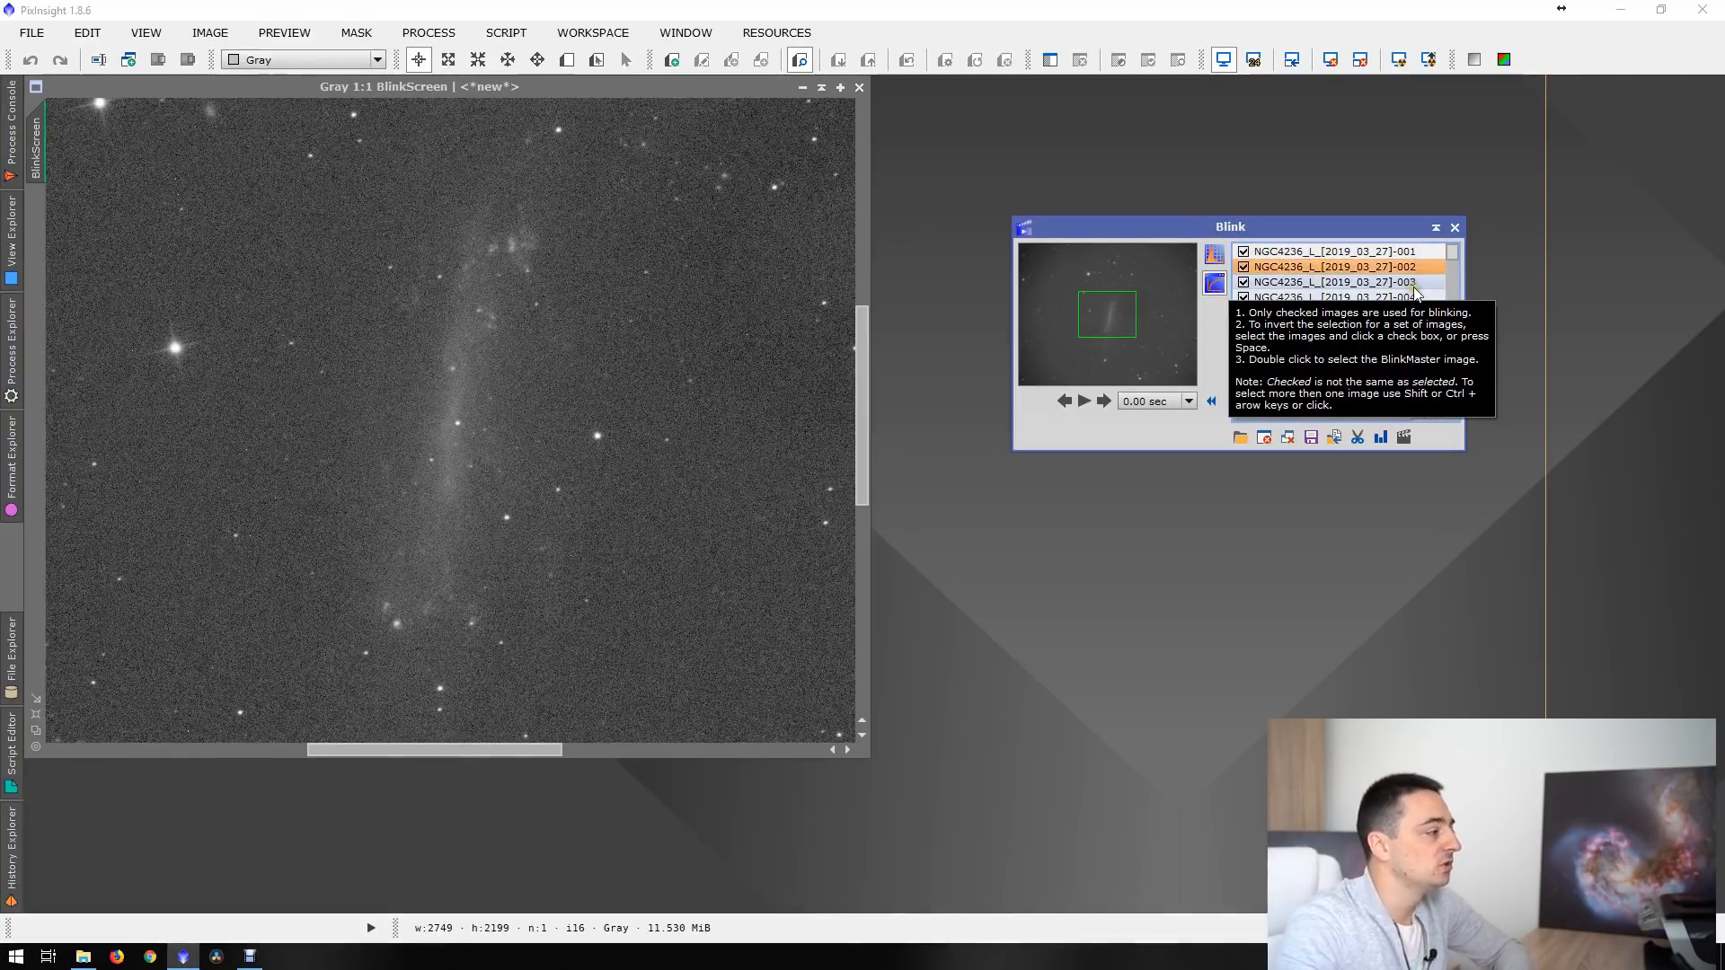
pyautogui.press('Up')
pyautogui.press('Up')
pyautogui.press('Down')
pyautogui.press('Down')
pyautogui.press('Down')
pyautogui.press('Down')
pyautogui.press('Down')
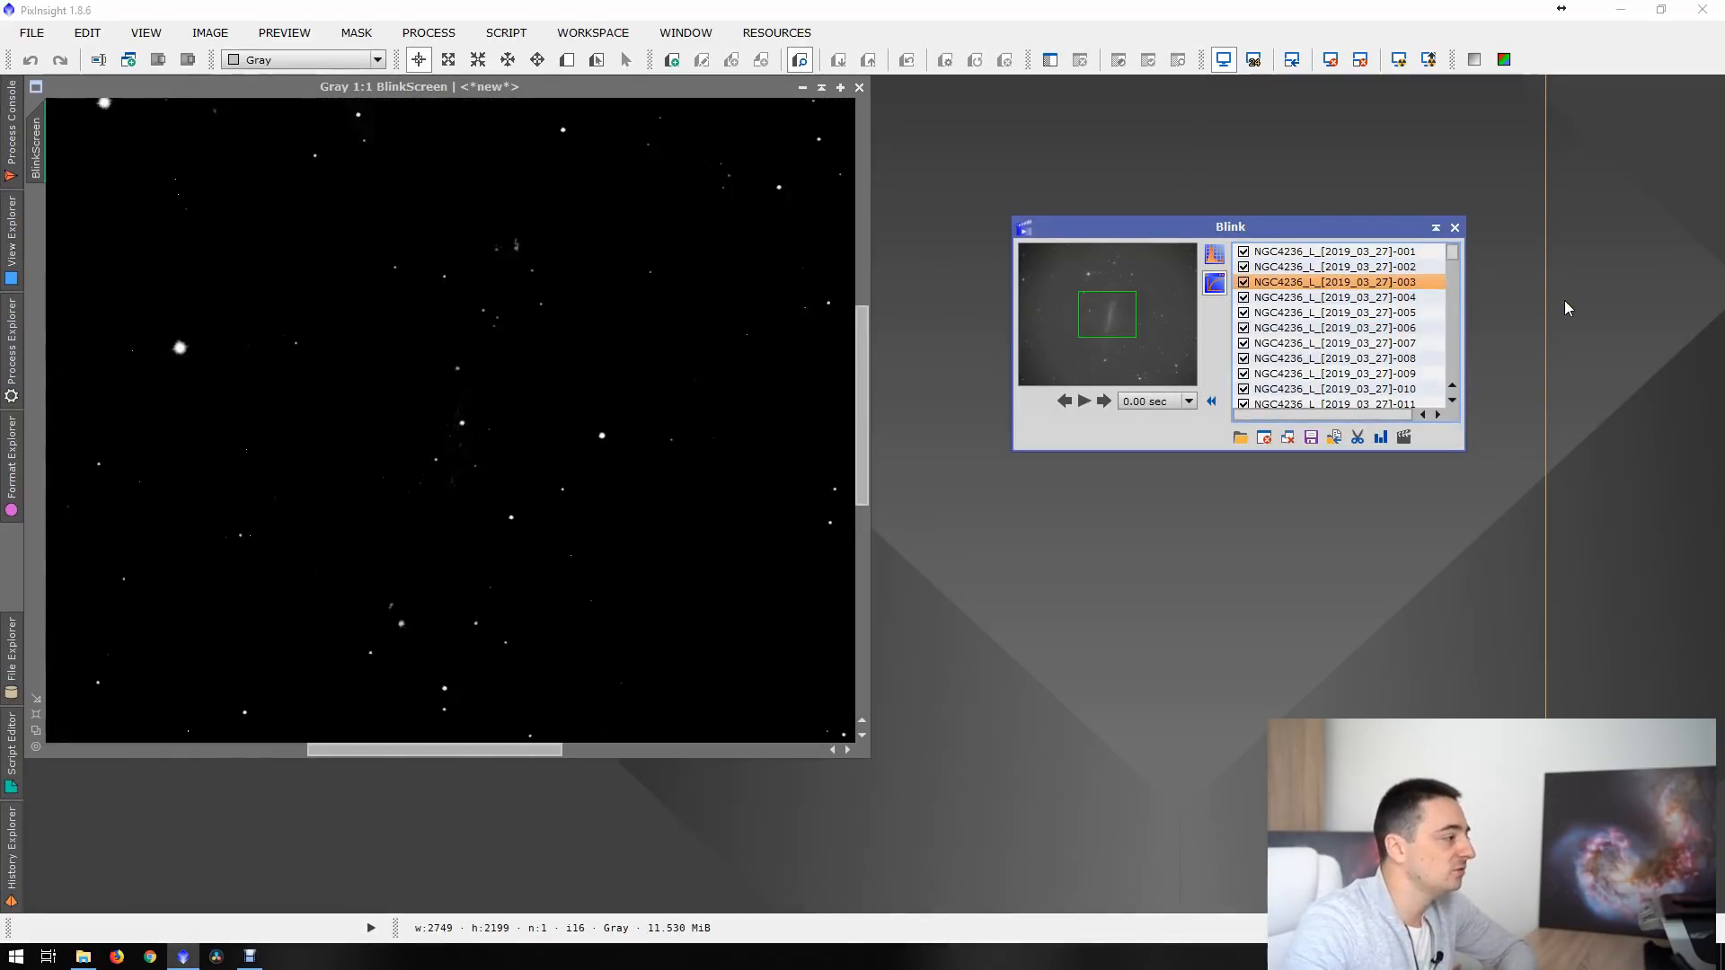
pyautogui.press('Down')
pyautogui.press('Down')
pyautogui.press('Down')
pyautogui.press('Down')
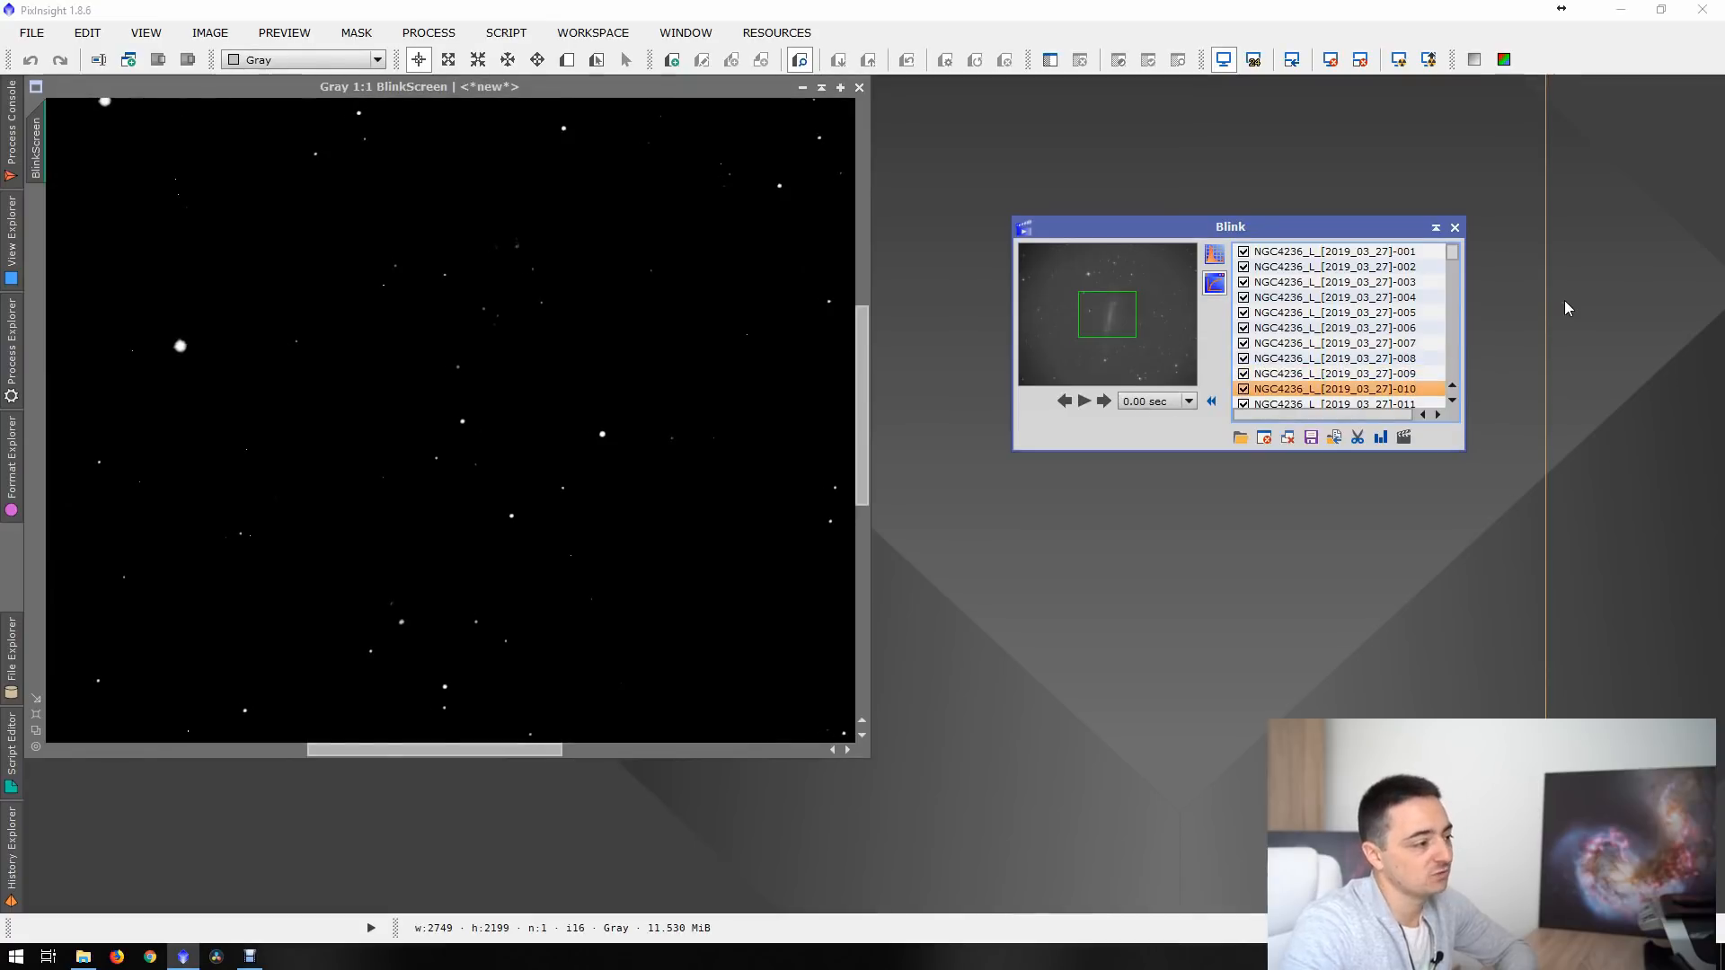
pyautogui.press('Home')
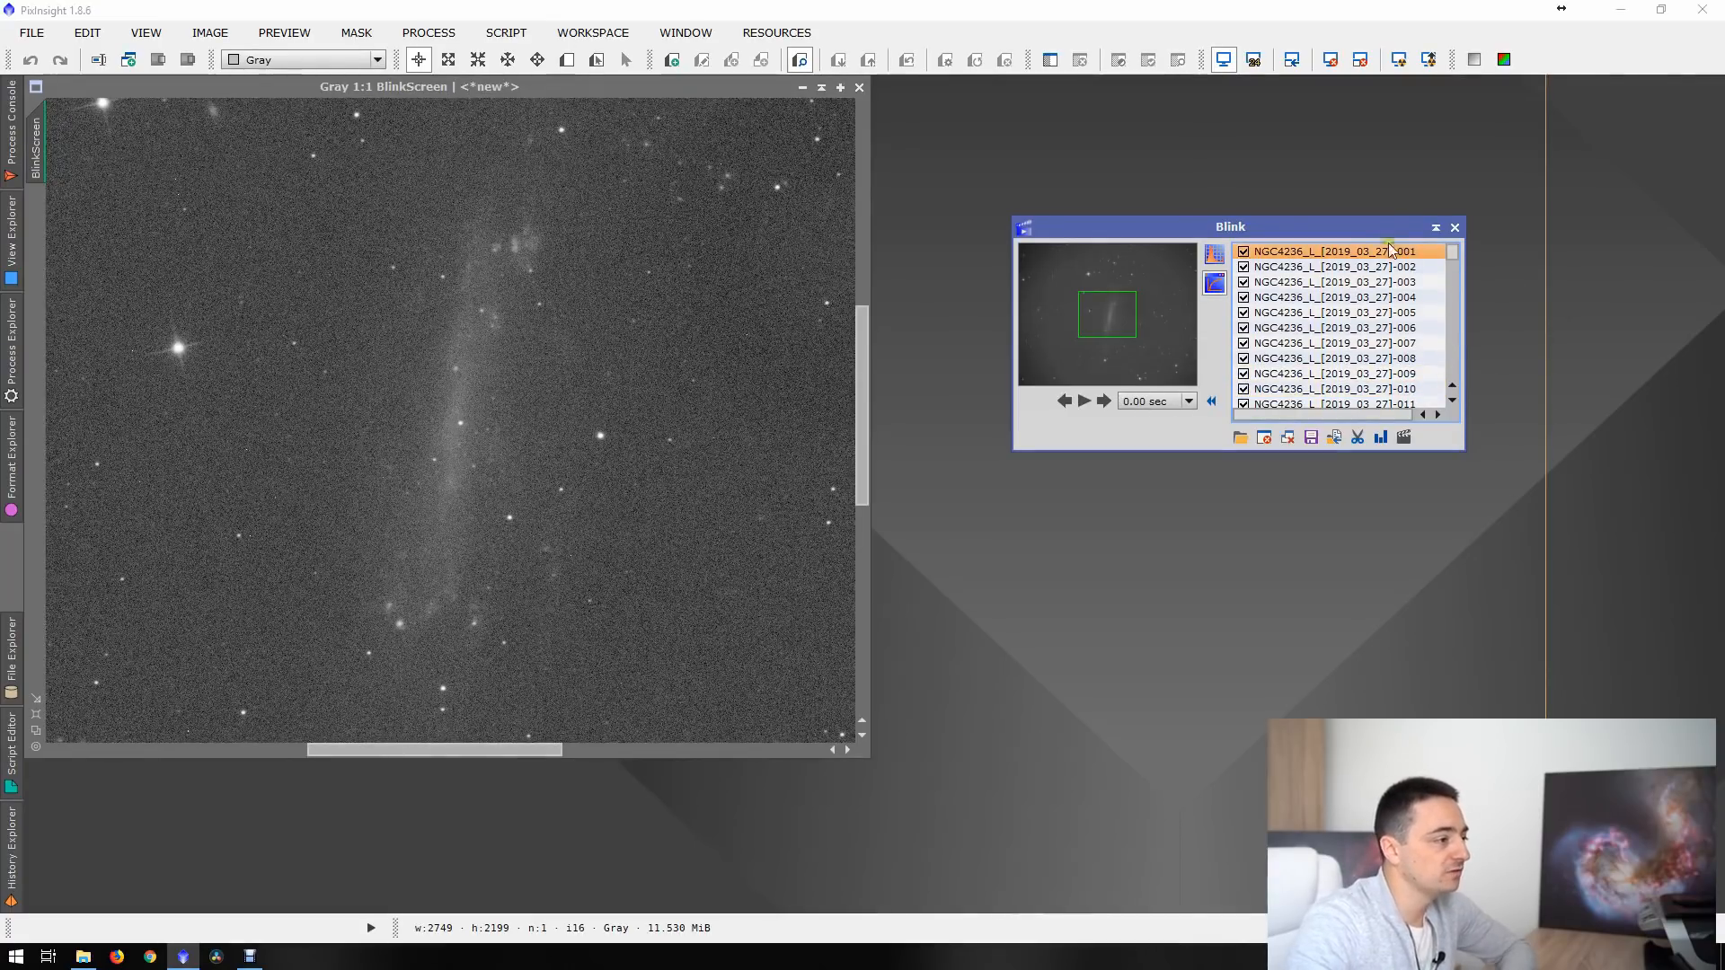
# - Restore Blink's automatic histogram stretch and compare the first four frames of the series
pyautogui.click(1215, 256)
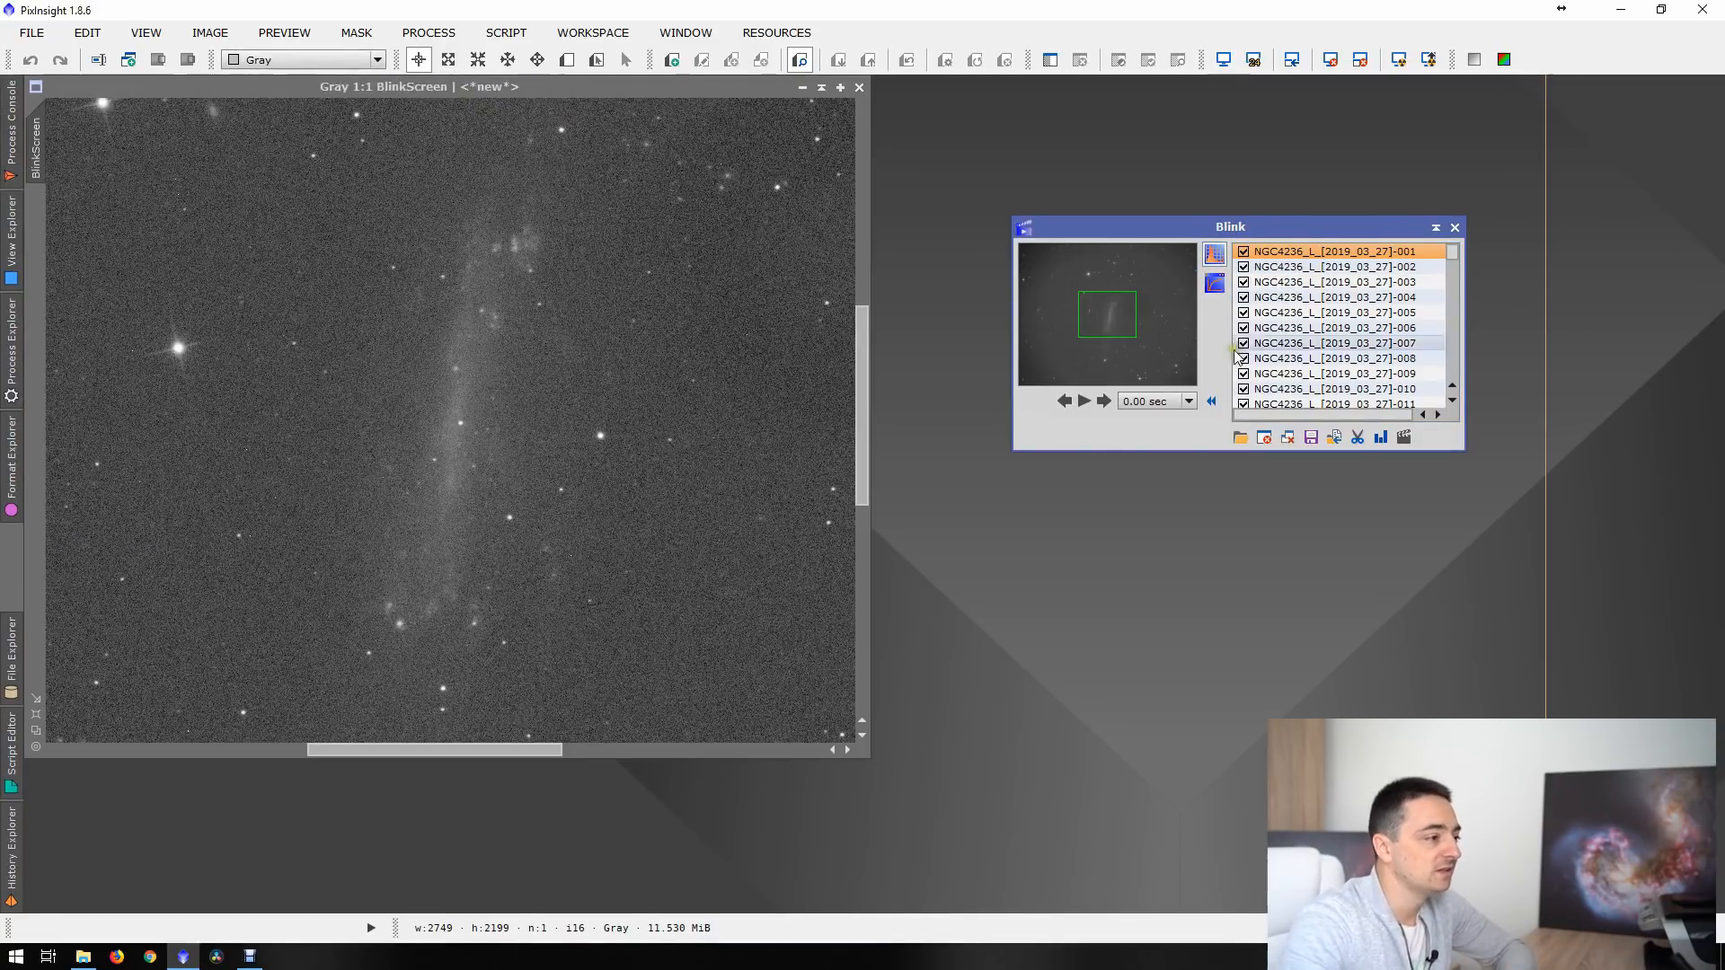
pyautogui.click(1303, 284)
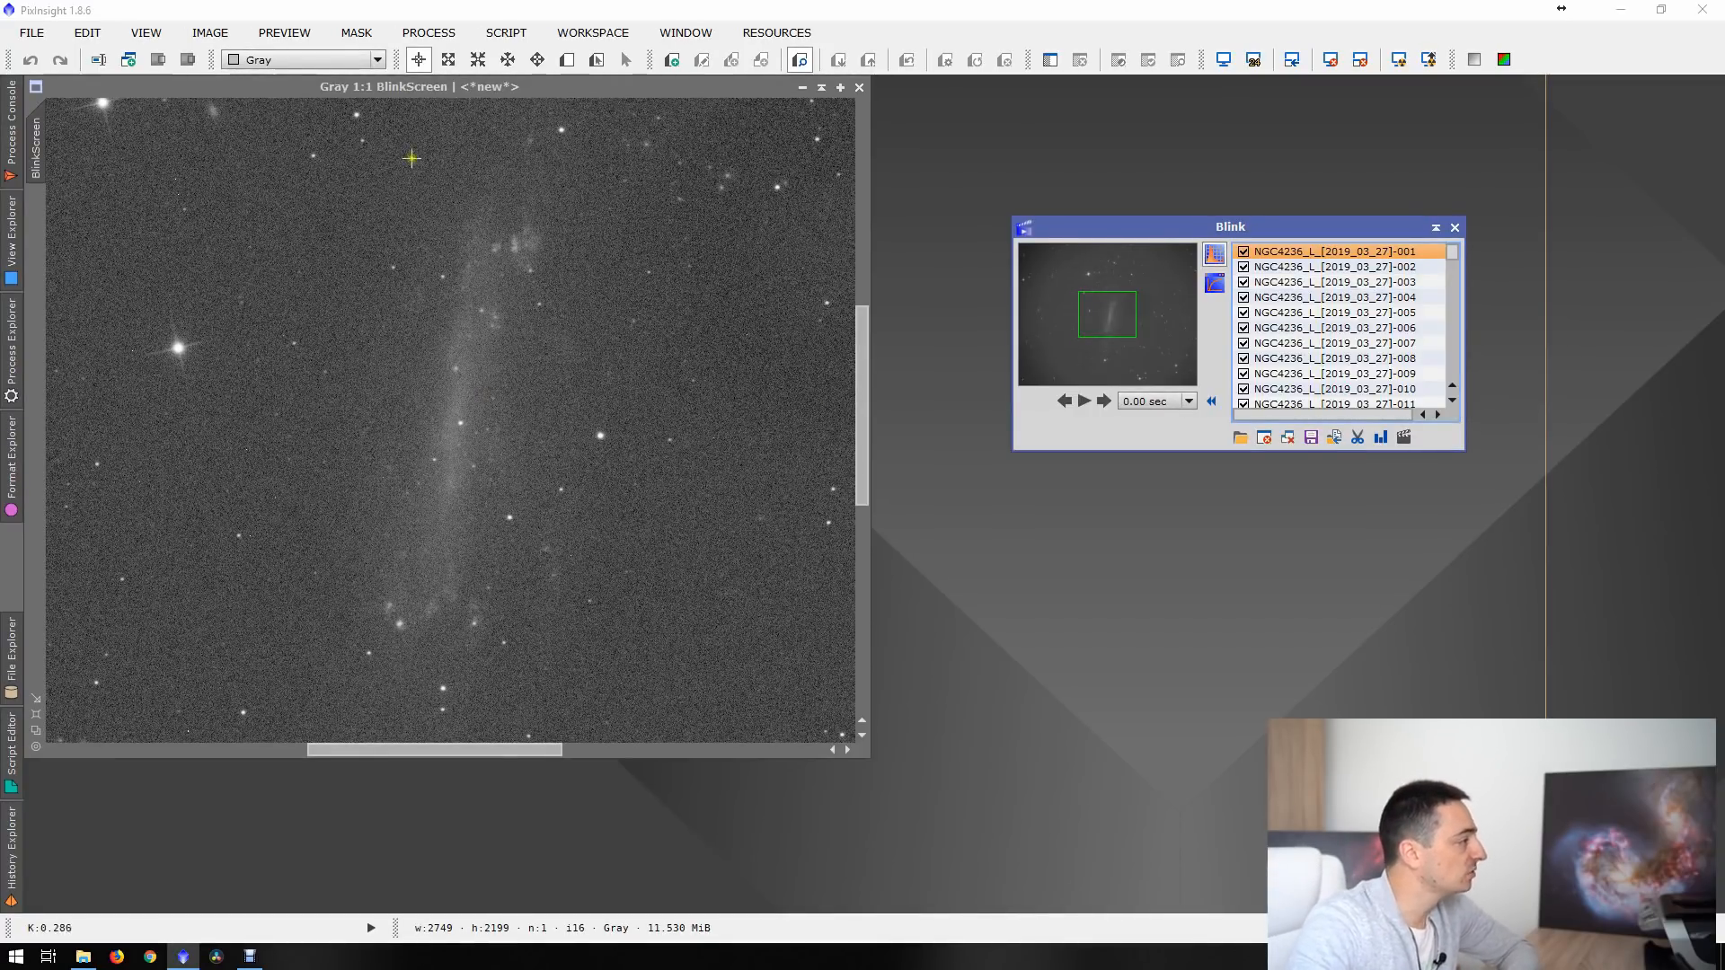
pyautogui.press('Down')
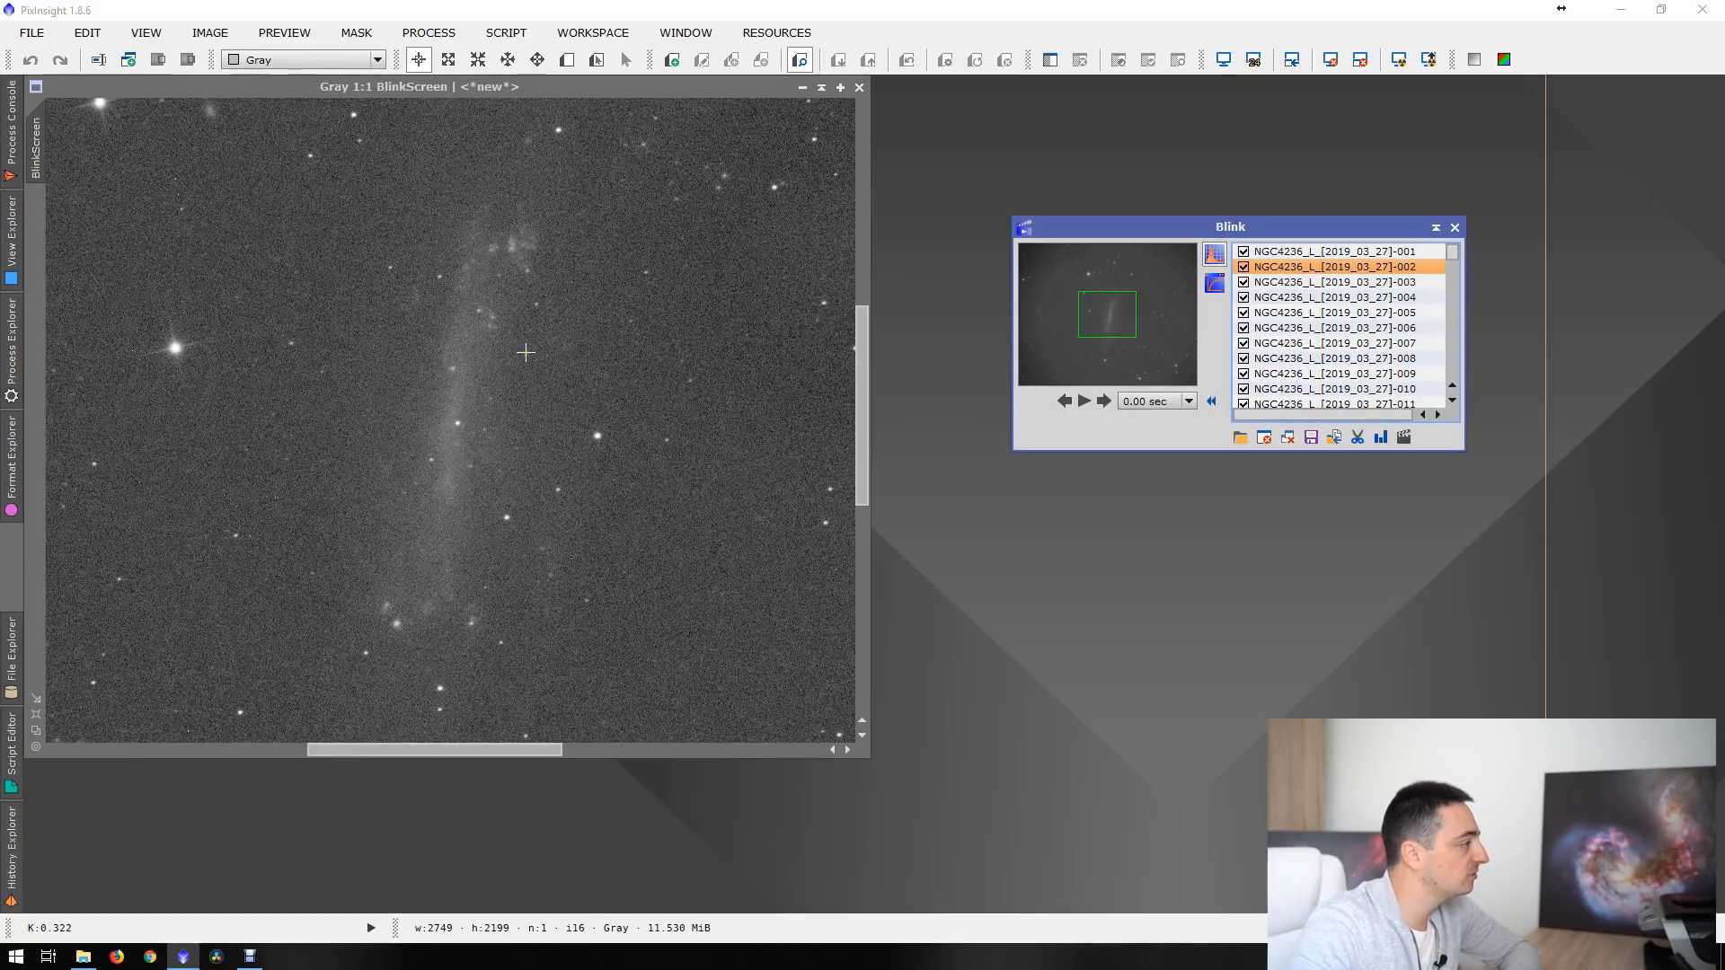
pyautogui.press('Up')
pyautogui.press('Down')
pyautogui.press('Down')
pyautogui.press('Down')
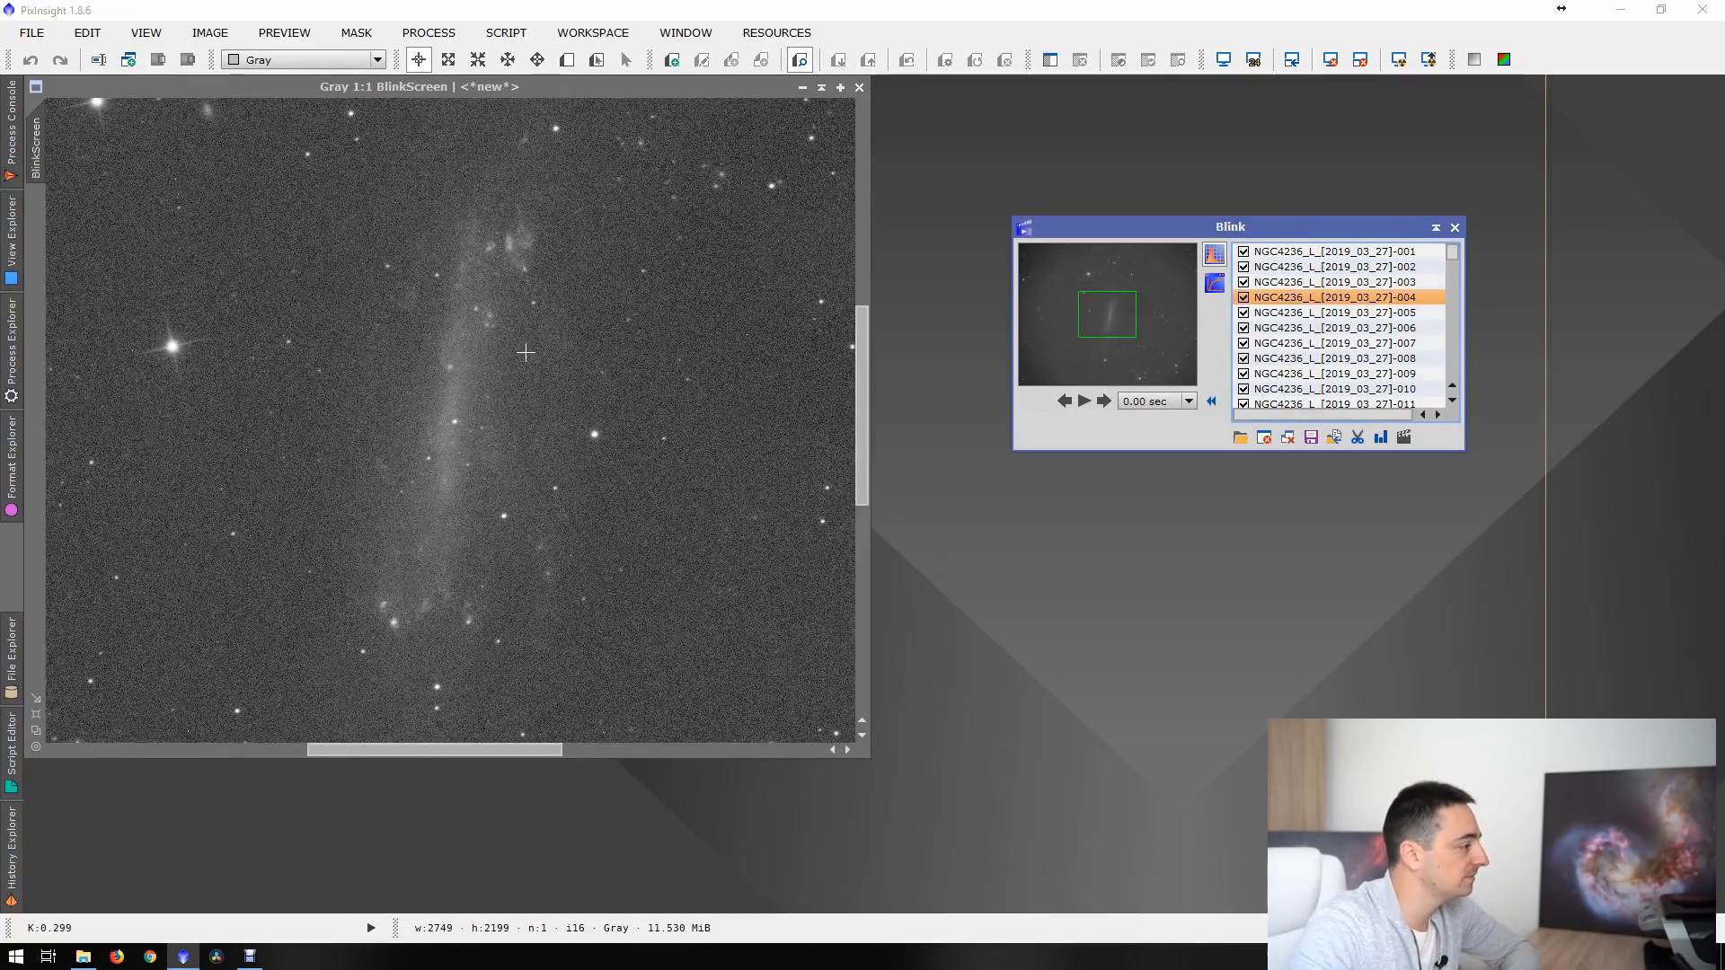
# - Check the frames one by one up to 027 and exclude NGC4236_L_[2019_03_27]-027 from the Blink selection
pyautogui.press('Down')
pyautogui.press('Down')
pyautogui.press('Down')
pyautogui.press('Down')
pyautogui.press('Down')
pyautogui.press('Down')
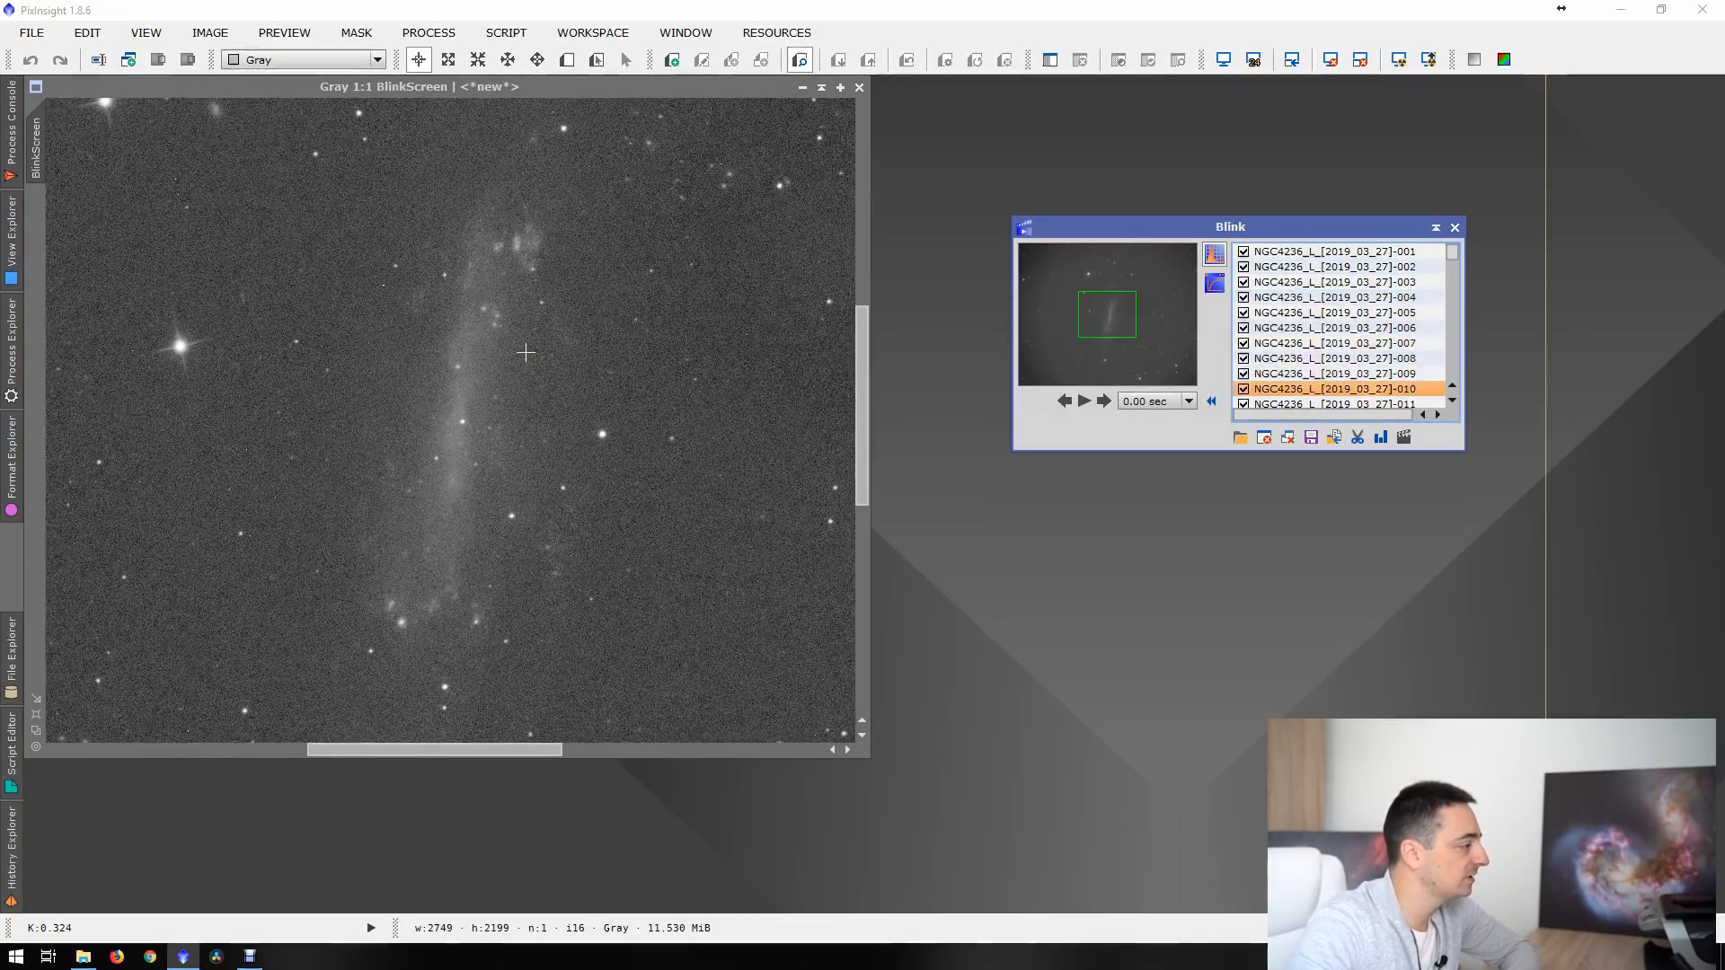
pyautogui.press('Down')
pyautogui.press('Down')
pyautogui.press('Down')
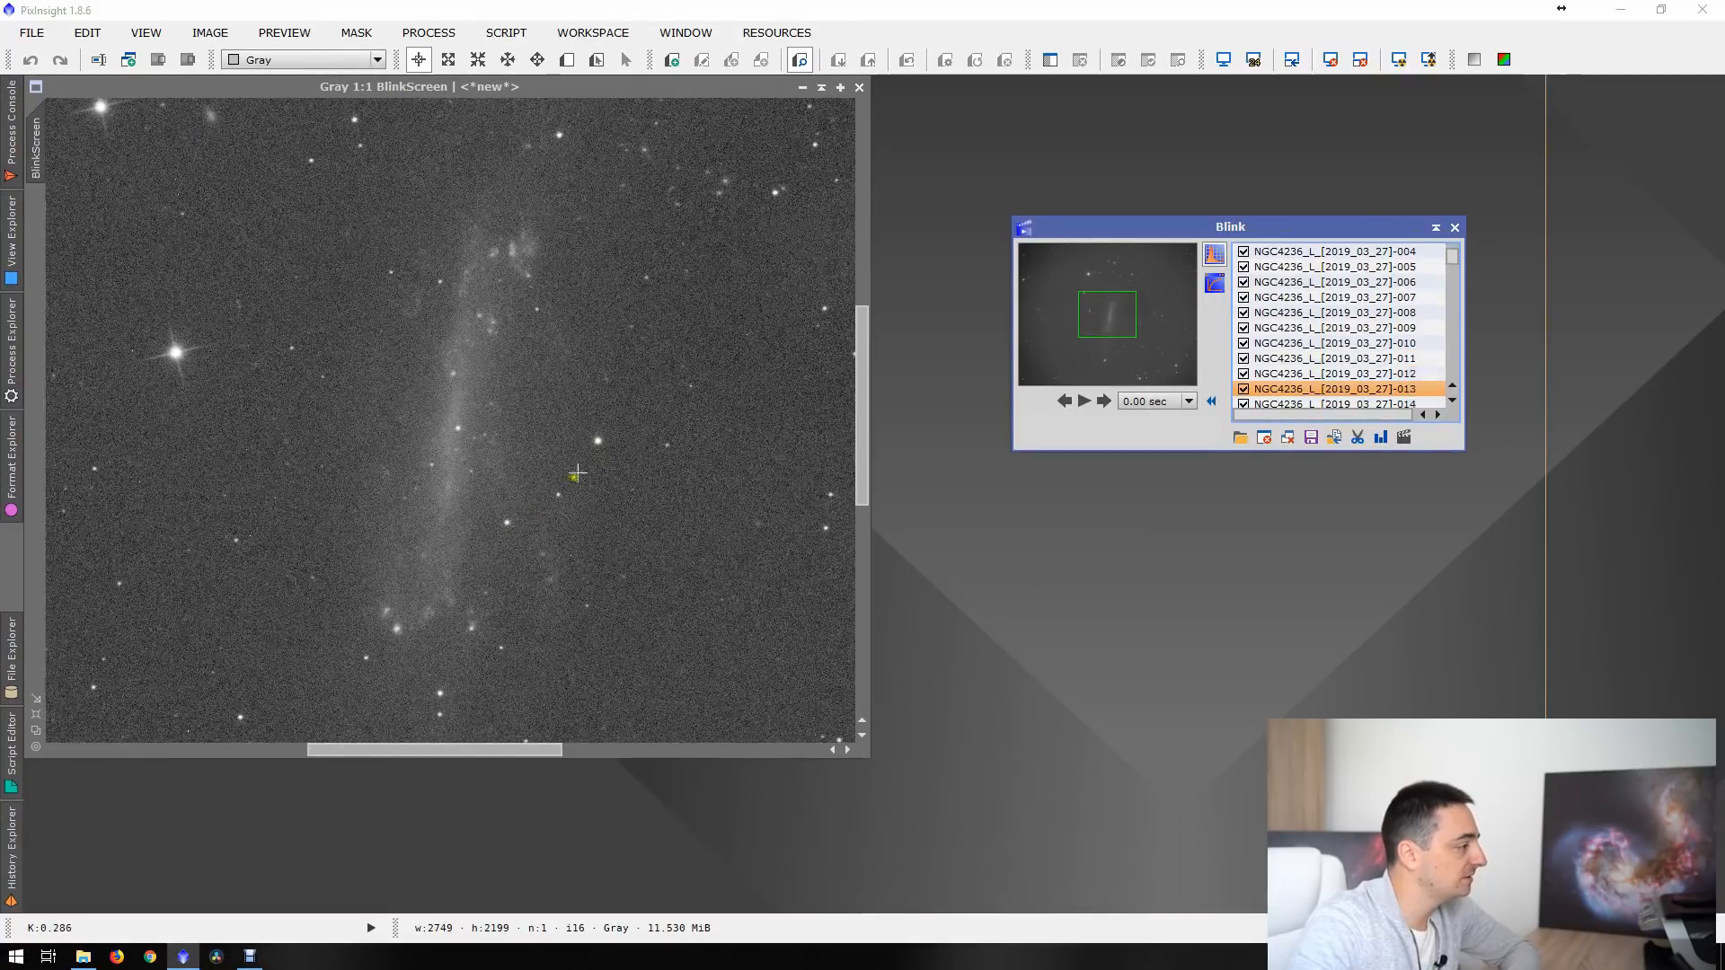
pyautogui.press('Down')
pyautogui.press('Down')
pyautogui.press('Down')
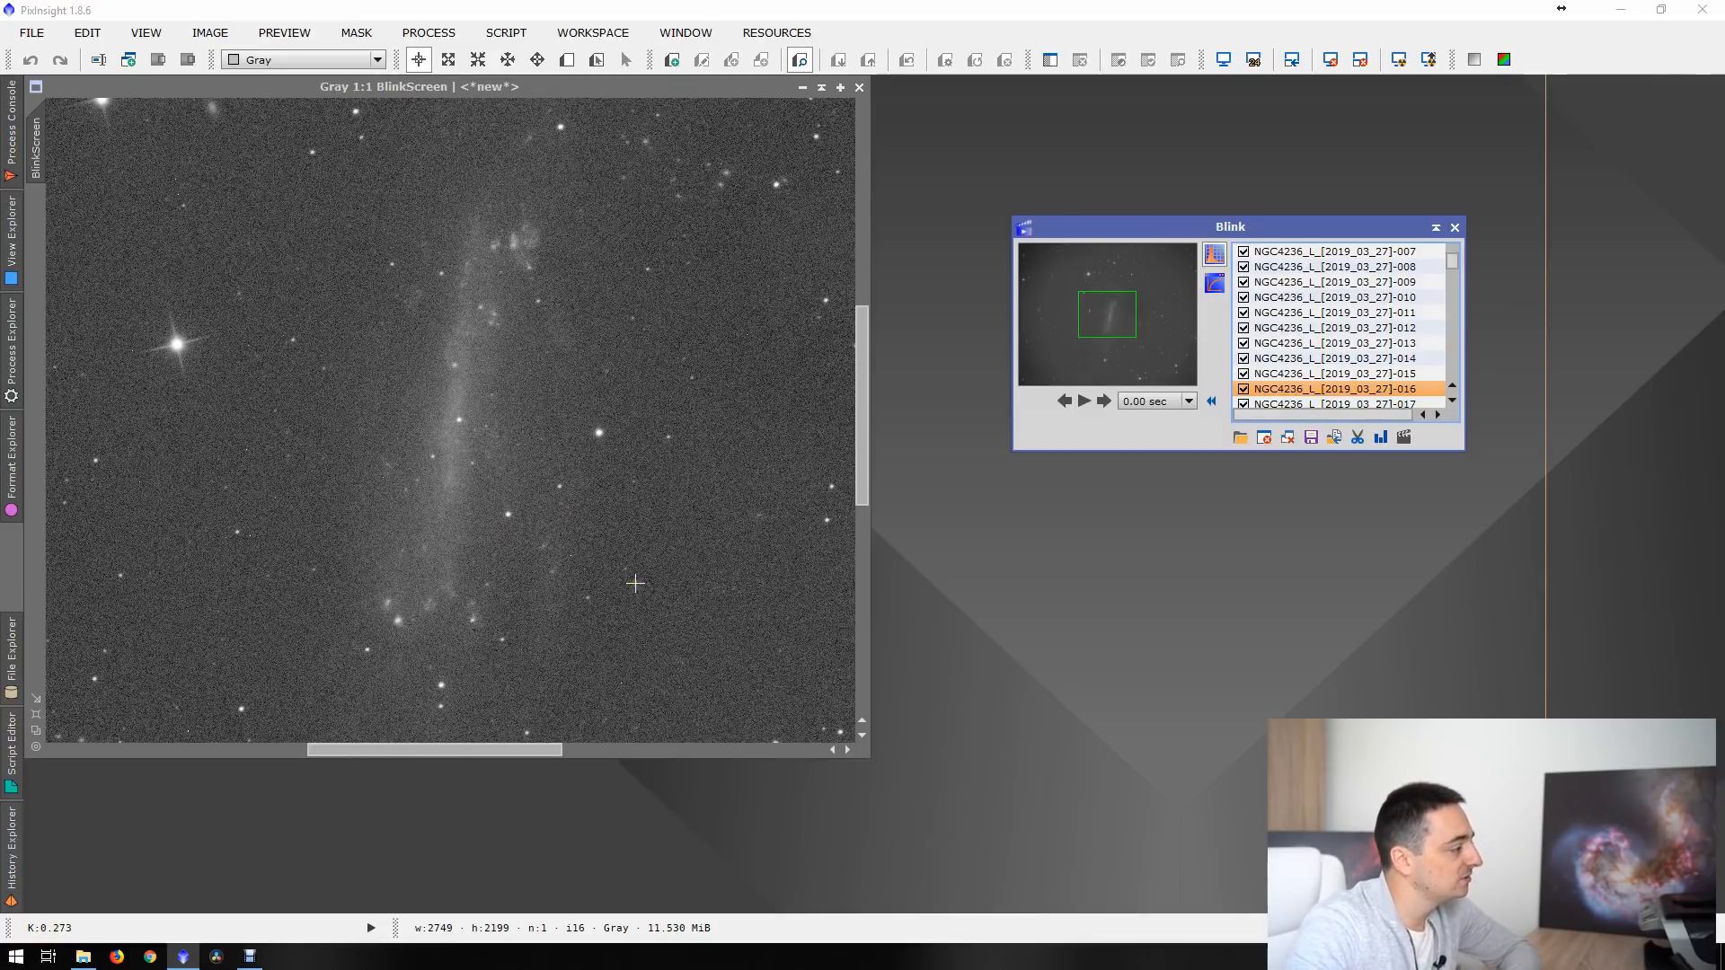
pyautogui.press('Down')
pyautogui.press('Down')
pyautogui.press('Down')
pyautogui.press('Down')
pyautogui.press('Down')
pyautogui.press('Down')
pyautogui.press('Down')
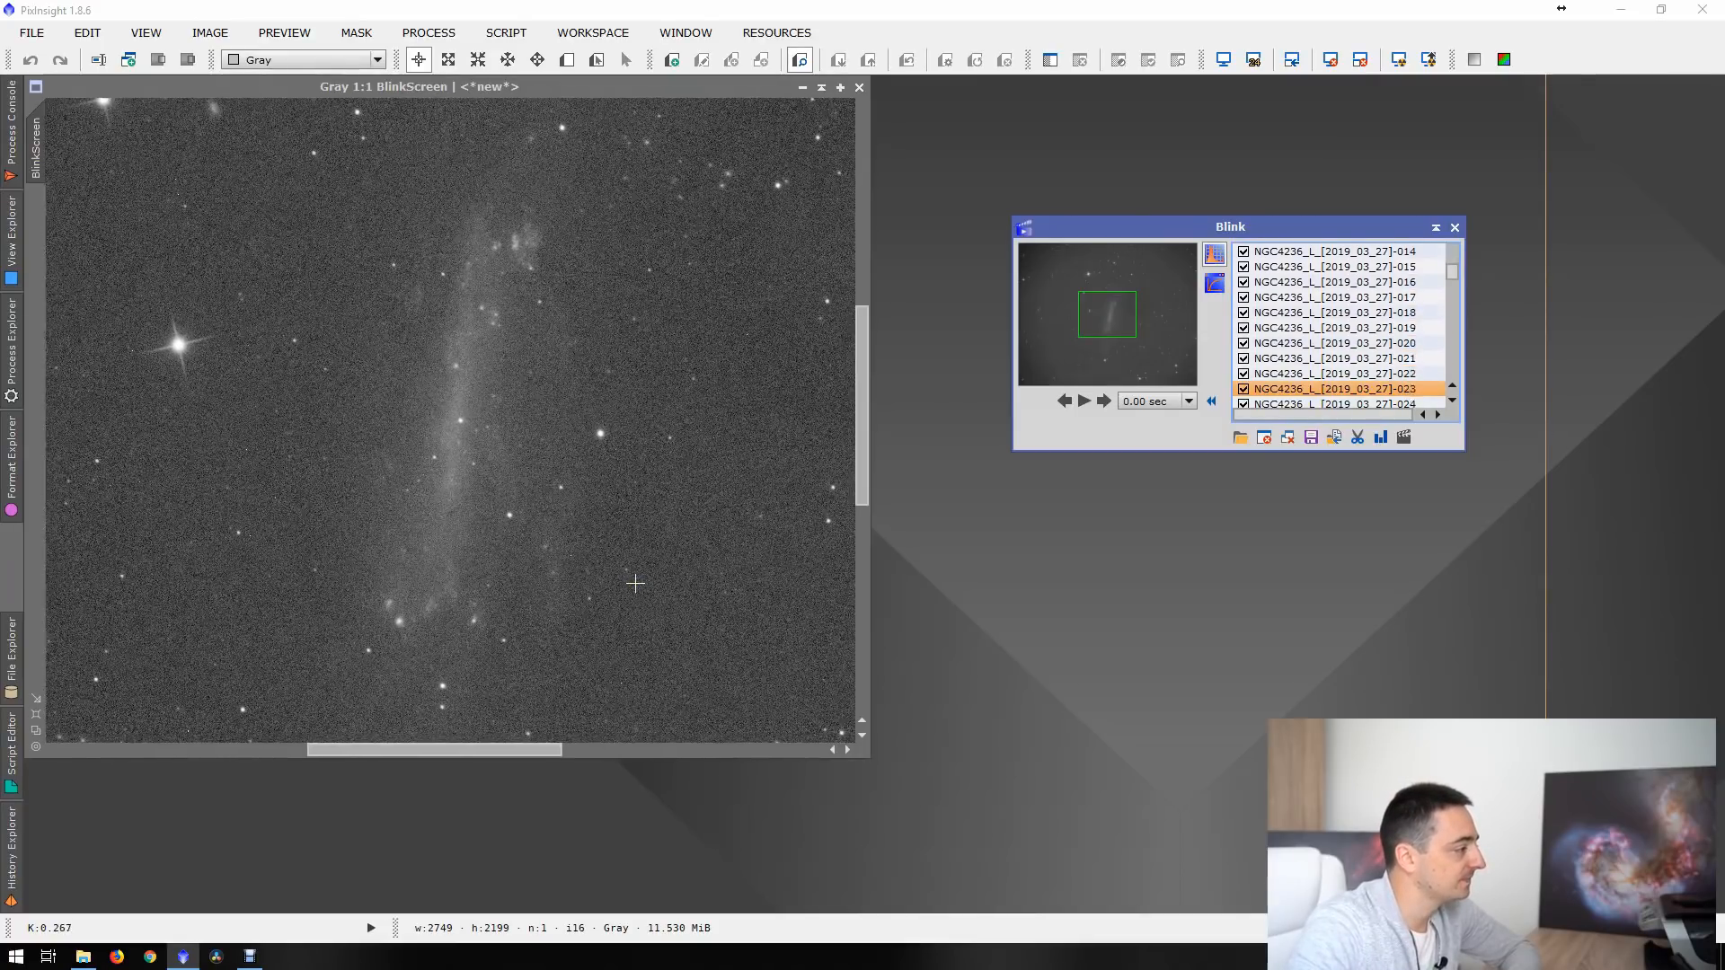
pyautogui.press('Down')
pyautogui.press('Down')
pyautogui.press('Down')
pyautogui.press('Down')
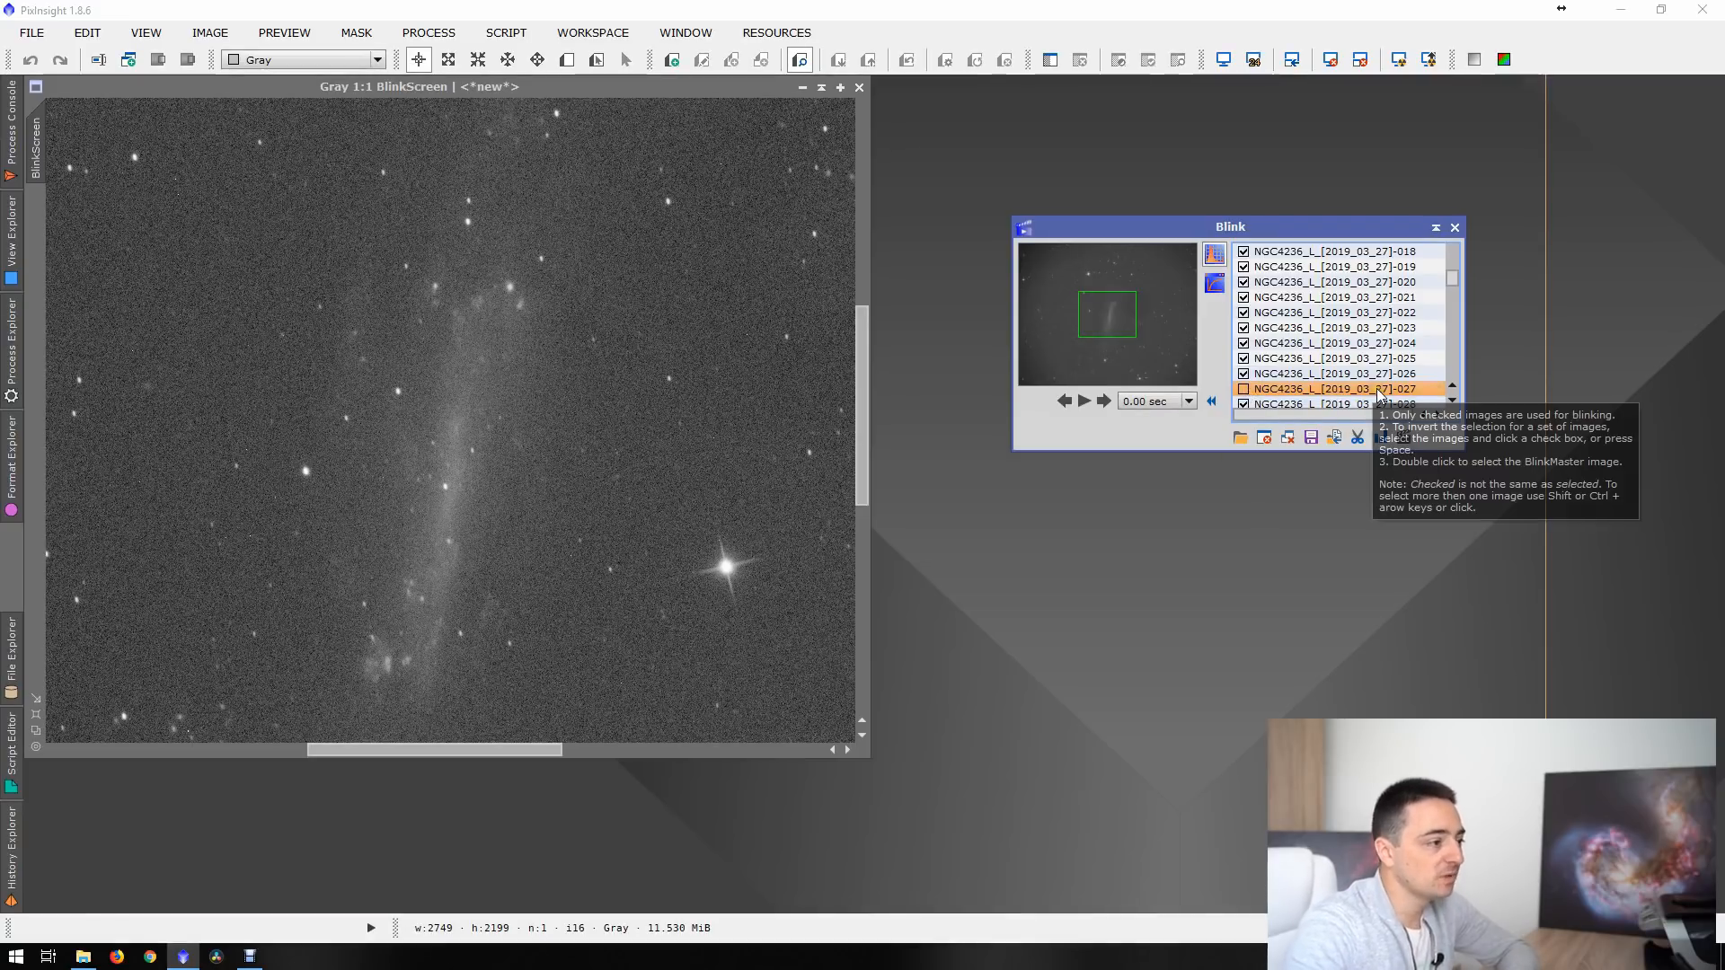
# - Check frames 028 to 039 and exclude NGC4236_L_[2019_03_27]-039 from the Blink selection
pyautogui.press('Down')
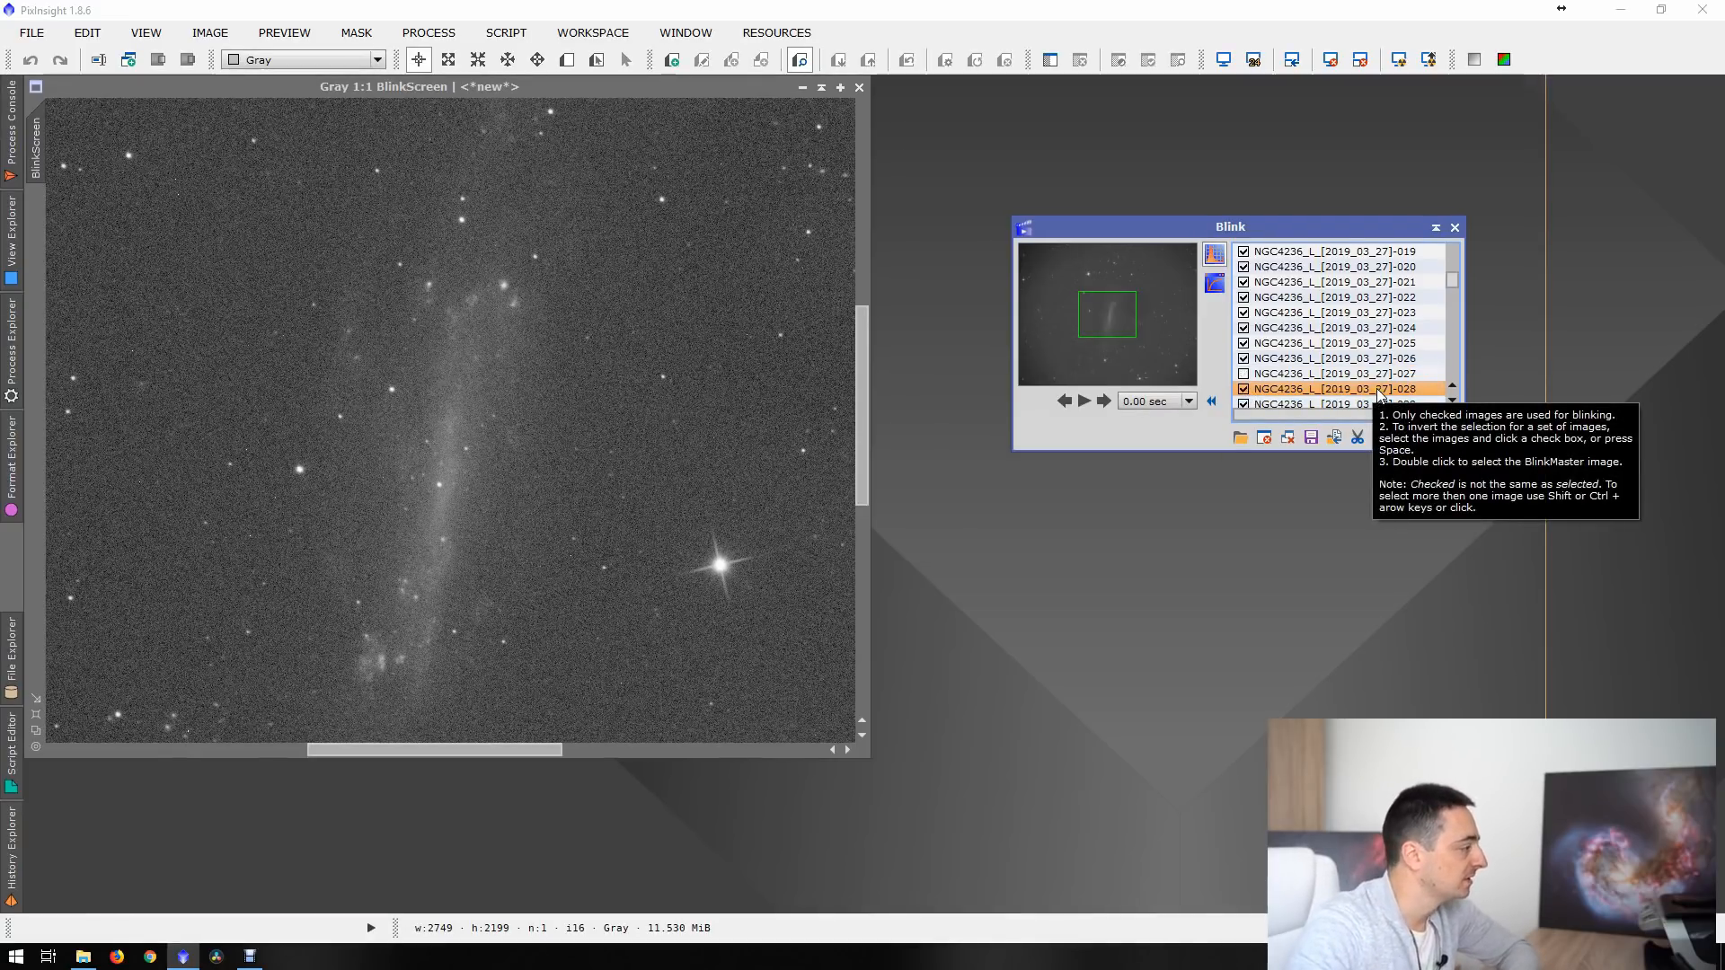
pyautogui.press('Down')
pyautogui.press('Down')
pyautogui.press('Down')
pyautogui.press('Down')
pyautogui.press('Down')
pyautogui.press('Down')
pyautogui.press('Down')
pyautogui.press('Down')
pyautogui.press('Down')
pyautogui.press('Down')
pyautogui.press('Down')
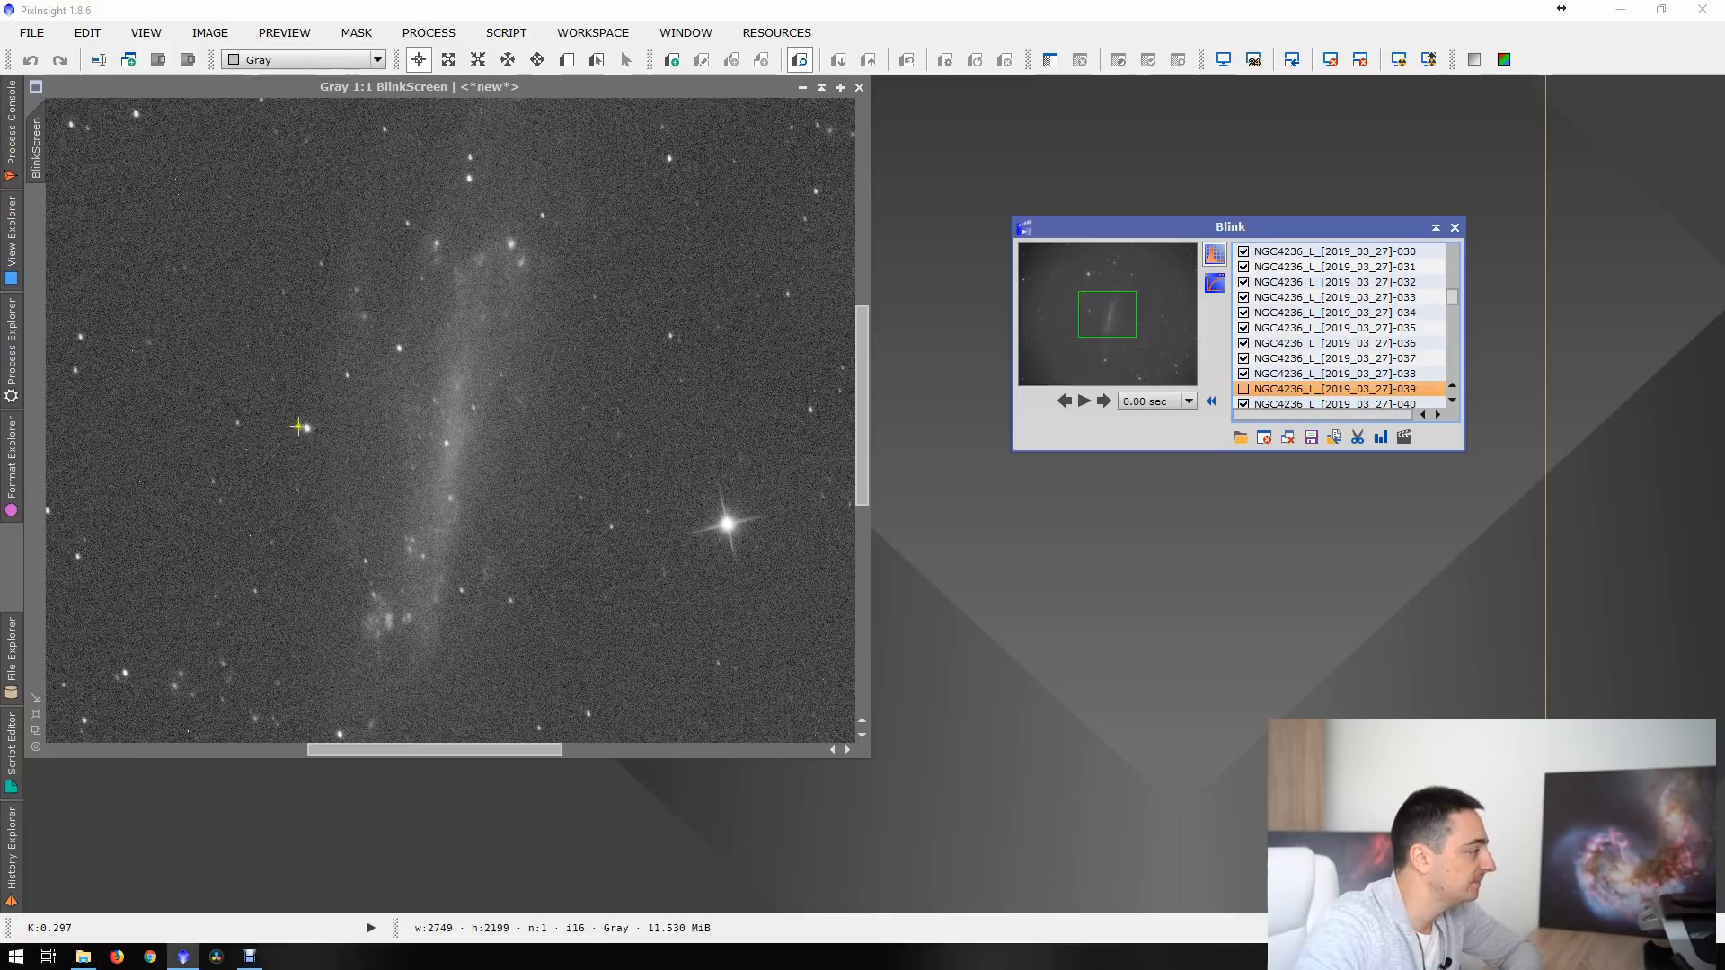
# - Examine star shapes in frames 040 to 058, comparing those around 055 back and forth
pyautogui.press('Down')
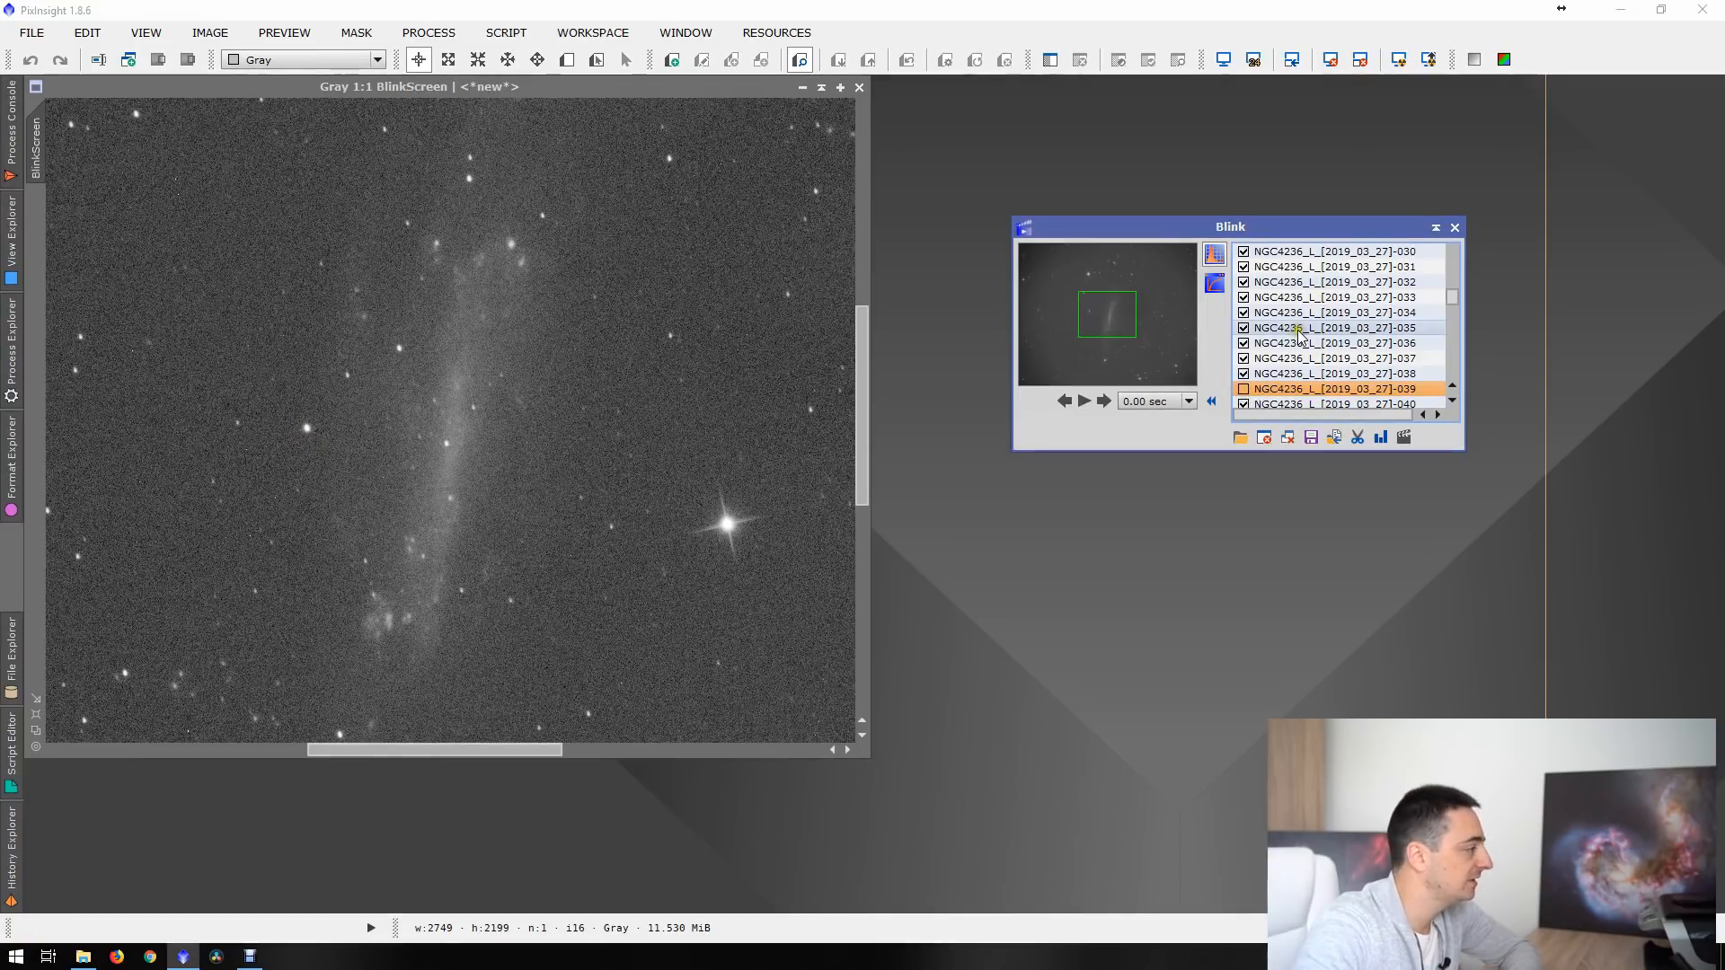
pyautogui.press('Down')
pyautogui.press('Down')
pyautogui.press('Down')
pyautogui.press('Down')
pyautogui.press('Down')
pyautogui.press('Down')
pyautogui.press('Down')
pyautogui.press('Down')
pyautogui.press('Down')
pyautogui.press('Down')
pyautogui.press('Down')
pyautogui.press('Down')
pyautogui.press('Down')
pyautogui.press('Down')
pyautogui.press('Down')
pyautogui.press('Down')
pyautogui.press('Down')
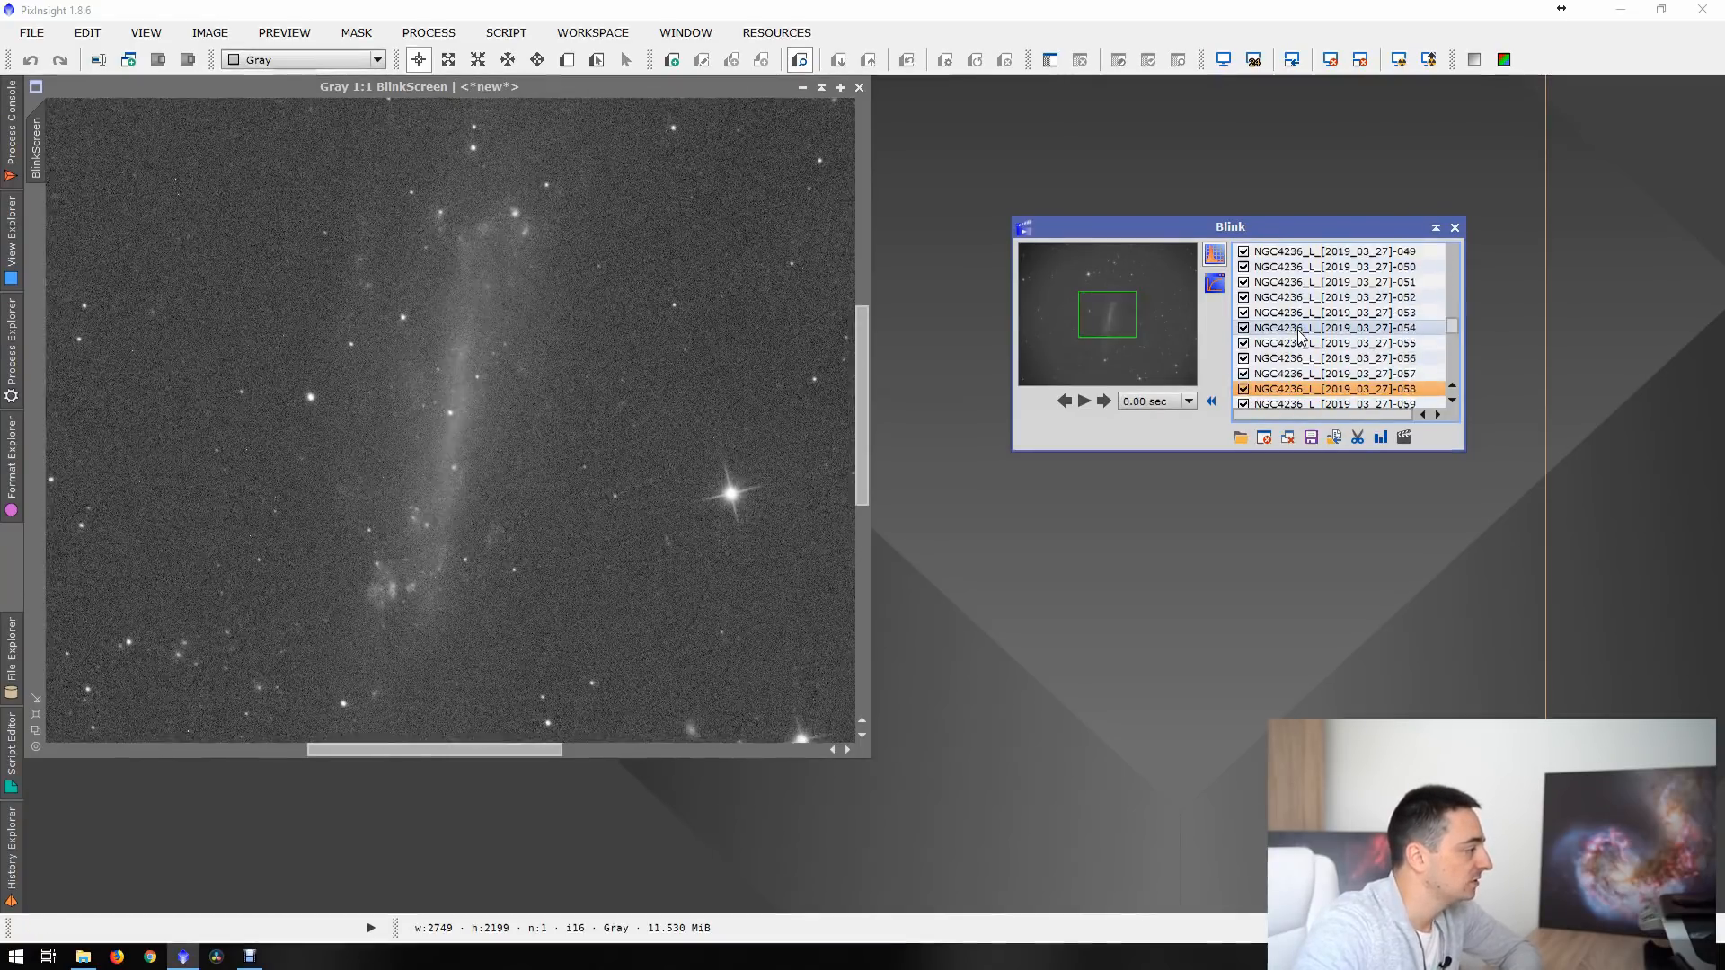
pyautogui.press('Up')
pyautogui.press('Up')
pyautogui.press('Up')
pyautogui.press('Up')
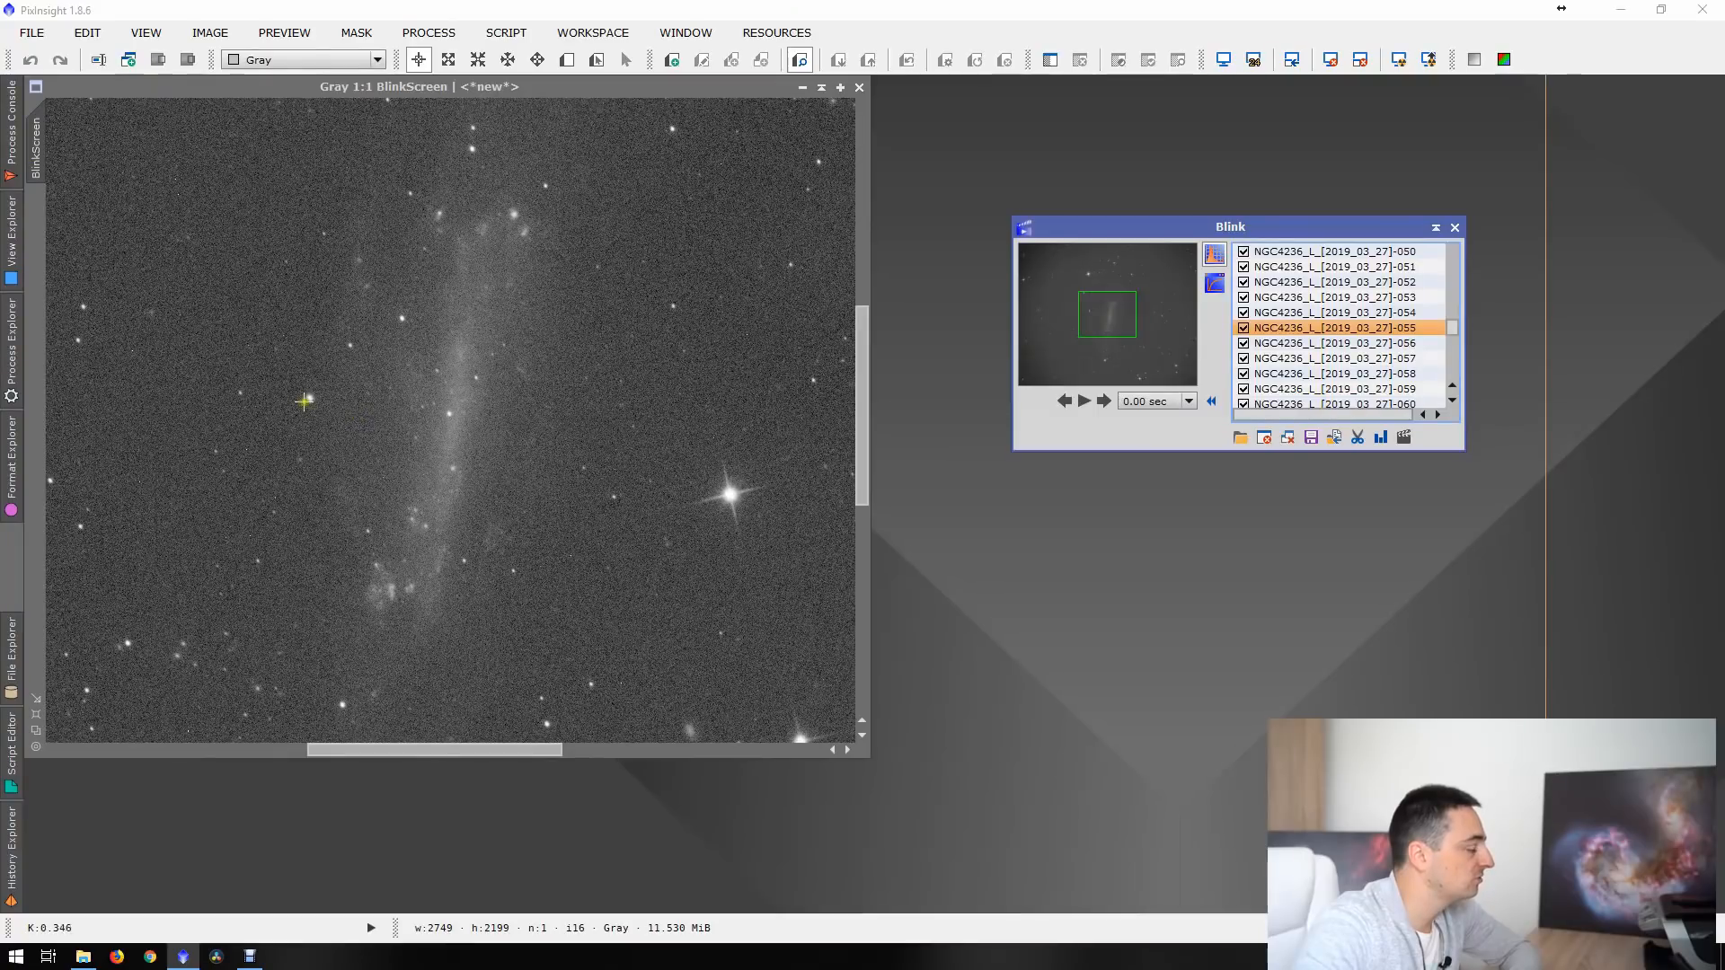
pyautogui.press('Up')
pyautogui.press('Down')
pyautogui.press('Down')
pyautogui.press('Down')
pyautogui.press('Down')
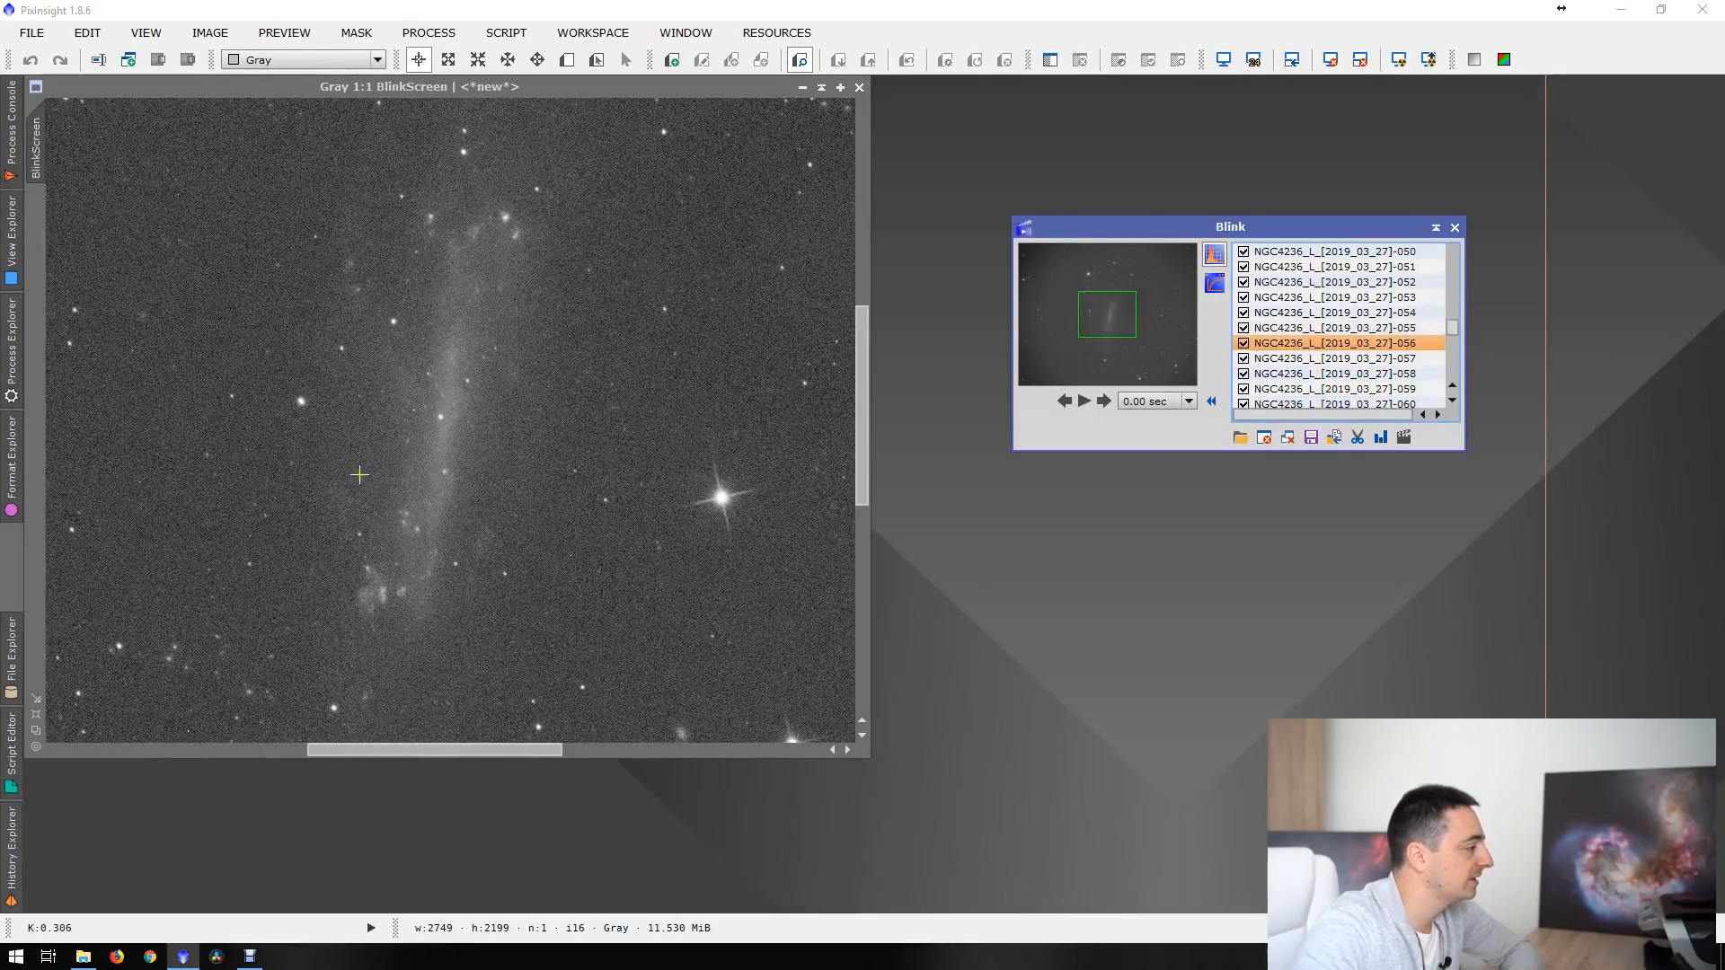
# - Examine the remaining frames through 086, and go back through them to frame 068
pyautogui.press('Down')
pyautogui.press('Down')
pyautogui.press('Down')
pyautogui.press('Down')
pyautogui.press('Down')
pyautogui.press('Down')
pyautogui.press('Down')
pyautogui.press('Down')
pyautogui.press('Down')
pyautogui.press('Down')
pyautogui.press('Down')
pyautogui.press('Down')
pyautogui.press('Down')
pyautogui.press('Down')
pyautogui.press('Down')
pyautogui.press('Down')
pyautogui.press('Down')
pyautogui.press('Down')
pyautogui.press('Down')
pyautogui.press('Down')
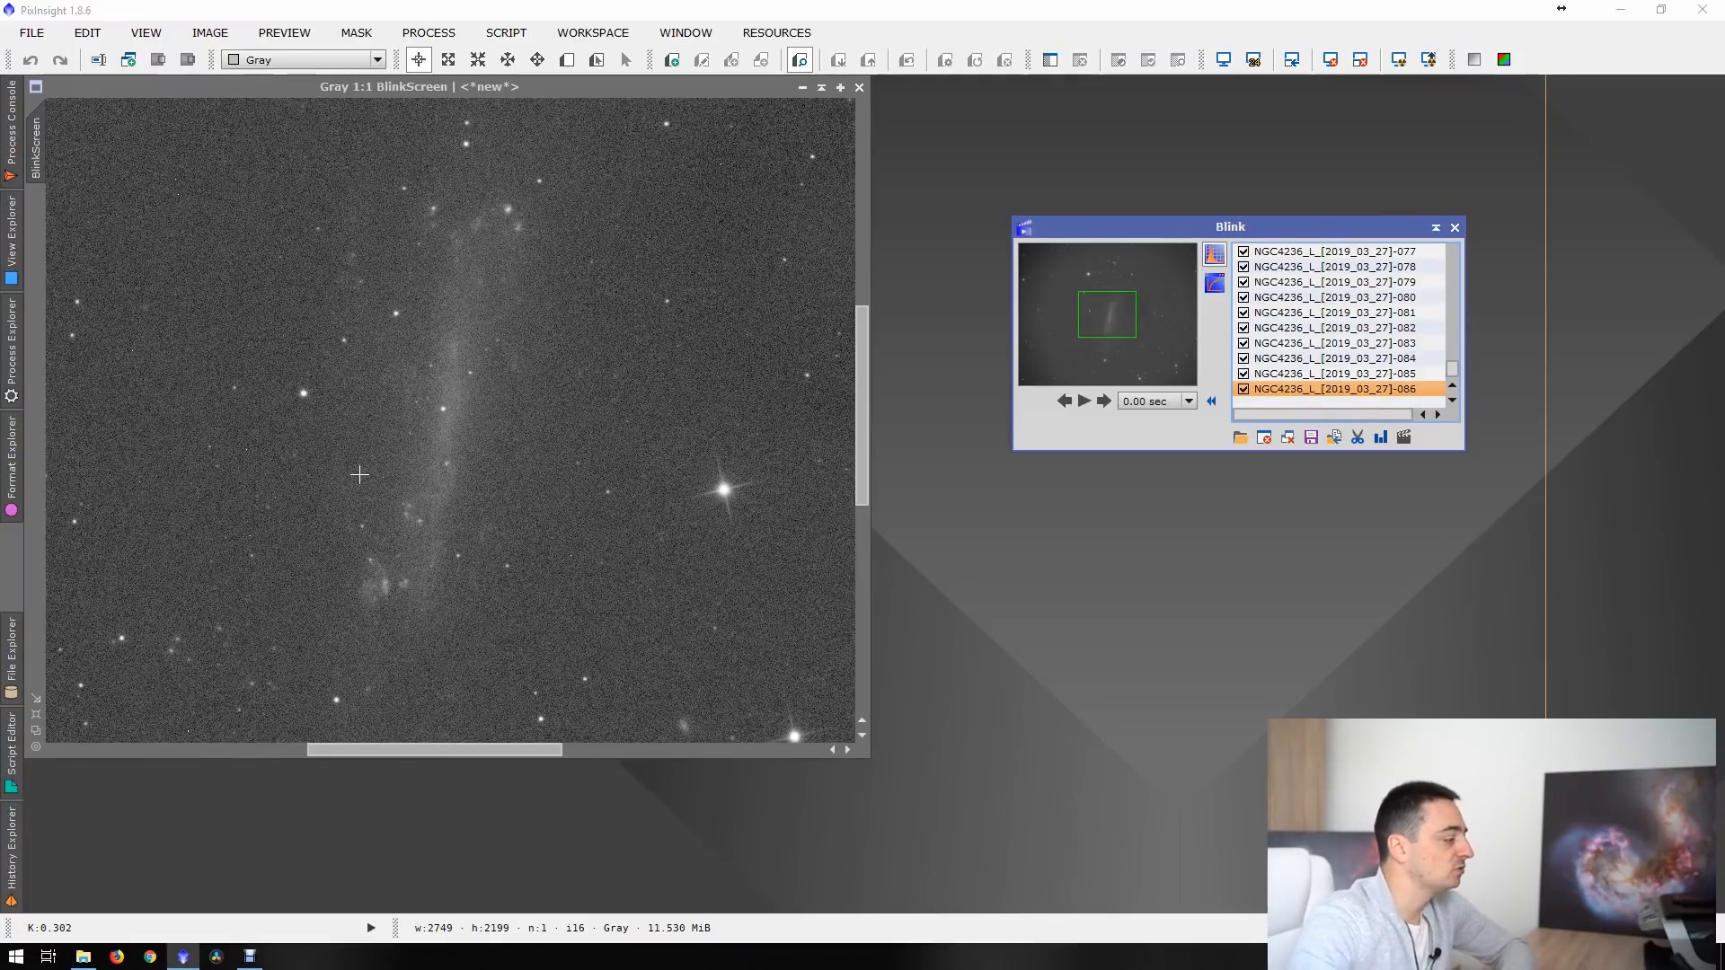
pyautogui.press('Up')
pyautogui.press('Up')
pyautogui.press('Up')
pyautogui.press('Up')
pyautogui.press('Up')
pyautogui.press('Up')
pyautogui.press('Up')
pyautogui.press('Up')
pyautogui.press('Up')
pyautogui.press('Up')
pyautogui.press('Up')
pyautogui.press('Up')
pyautogui.press('Up')
pyautogui.press('Up')
pyautogui.press('Up')
pyautogui.press('Up')
pyautogui.press('Up')
pyautogui.press('Up')
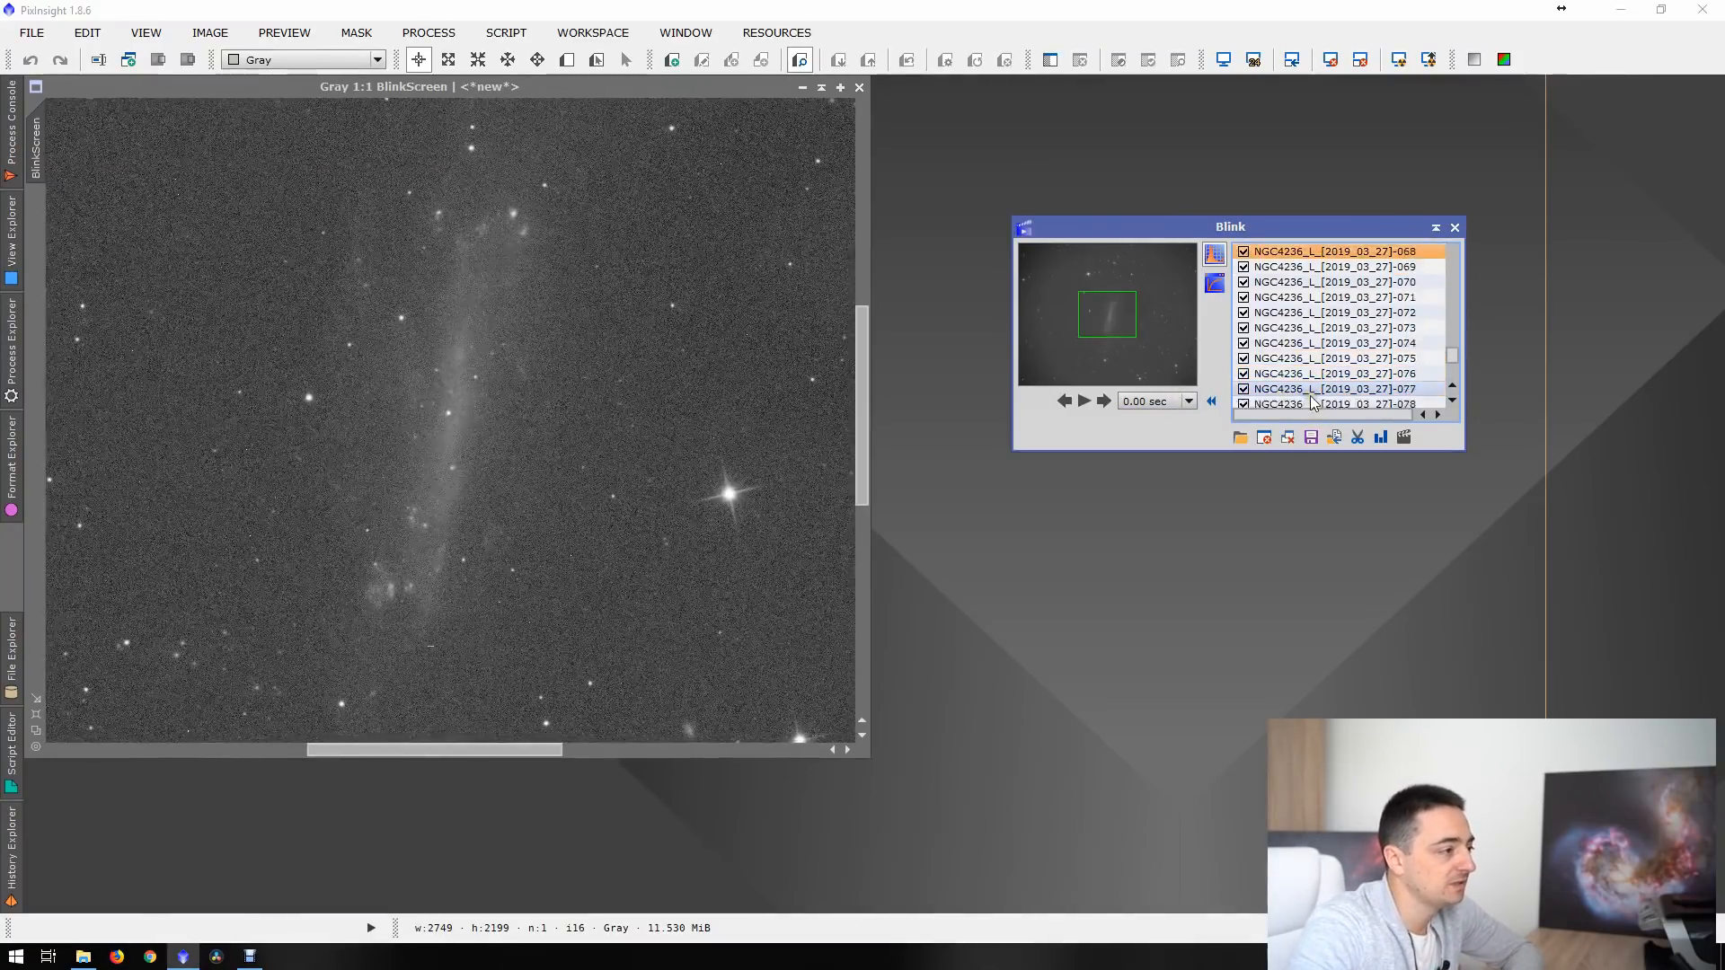
# - Review the luminance frames backwards from 068 to 026, ending on the excluded frame 027
pyautogui.press('Up')
pyautogui.press('Up')
pyautogui.press('Up')
pyautogui.press('Up')
pyautogui.press('Up')
pyautogui.press('Up')
pyautogui.press('Up')
pyautogui.press('Up')
pyautogui.press('Up')
pyautogui.press('Up')
pyautogui.press('Up')
pyautogui.press('Up')
pyautogui.press('Up')
pyautogui.press('Up')
pyautogui.press('Up')
pyautogui.press('Up')
pyautogui.press('Up')
pyautogui.press('Up')
pyautogui.press('Up')
pyautogui.press('Up')
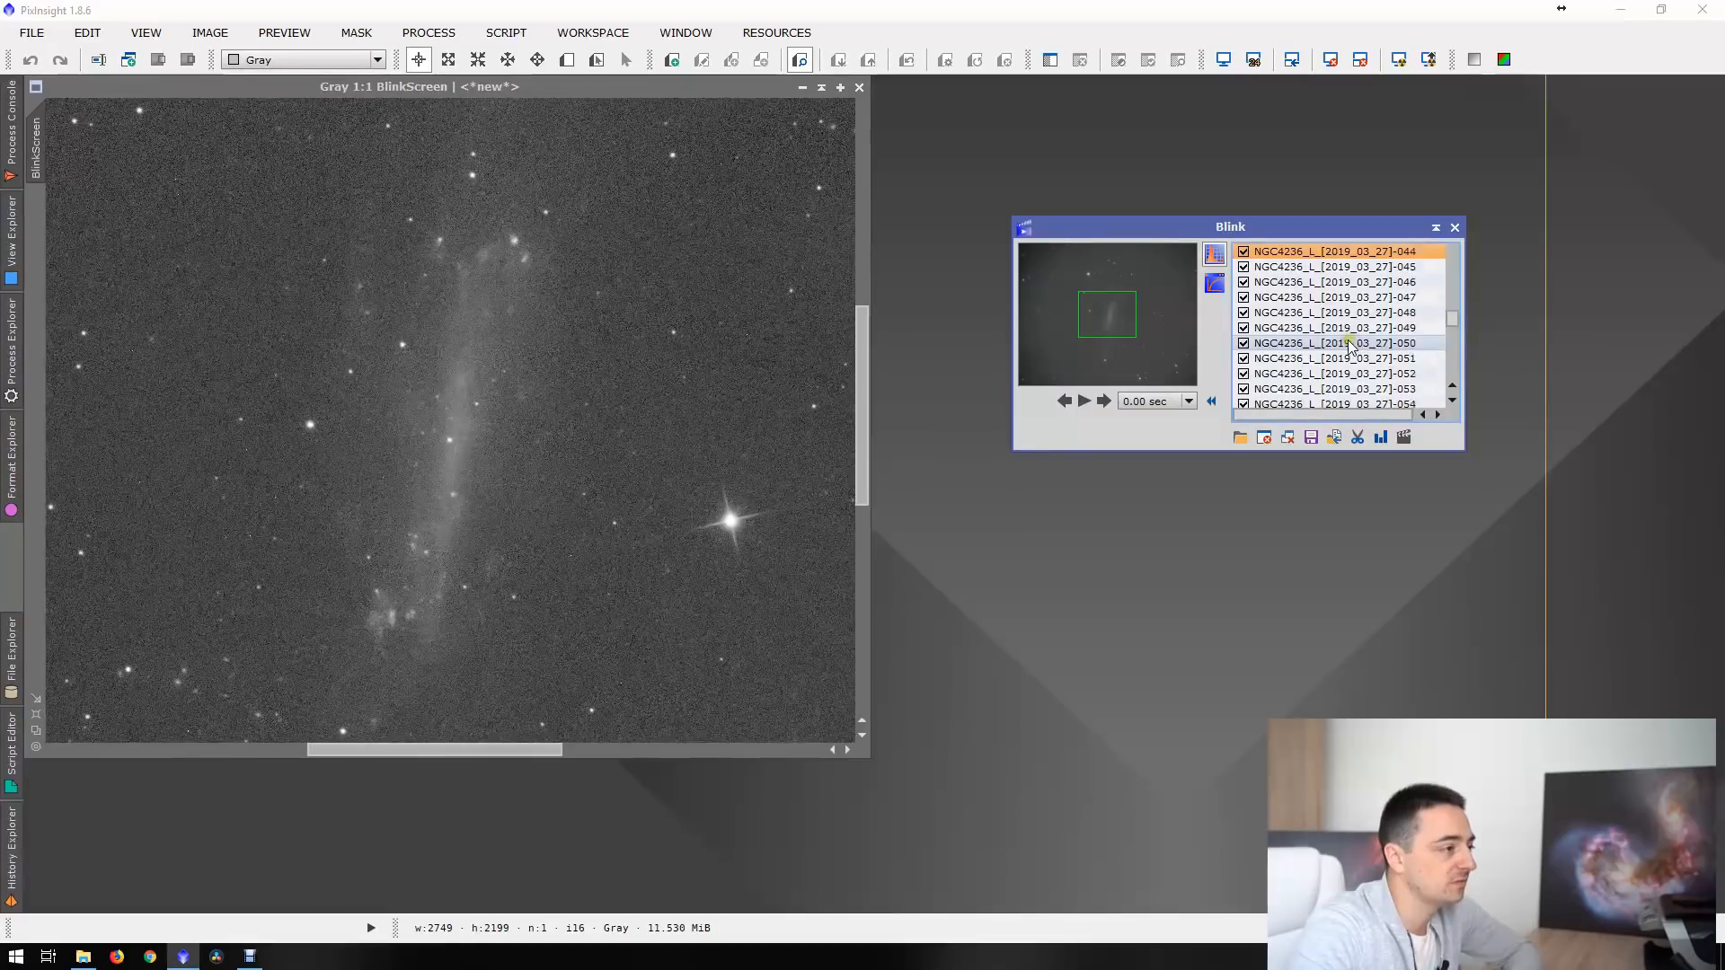
pyautogui.press('Up')
pyautogui.press('Up')
pyautogui.press('Up')
pyautogui.press('Up')
pyautogui.press('Up')
pyautogui.press('Up')
pyautogui.press('Up')
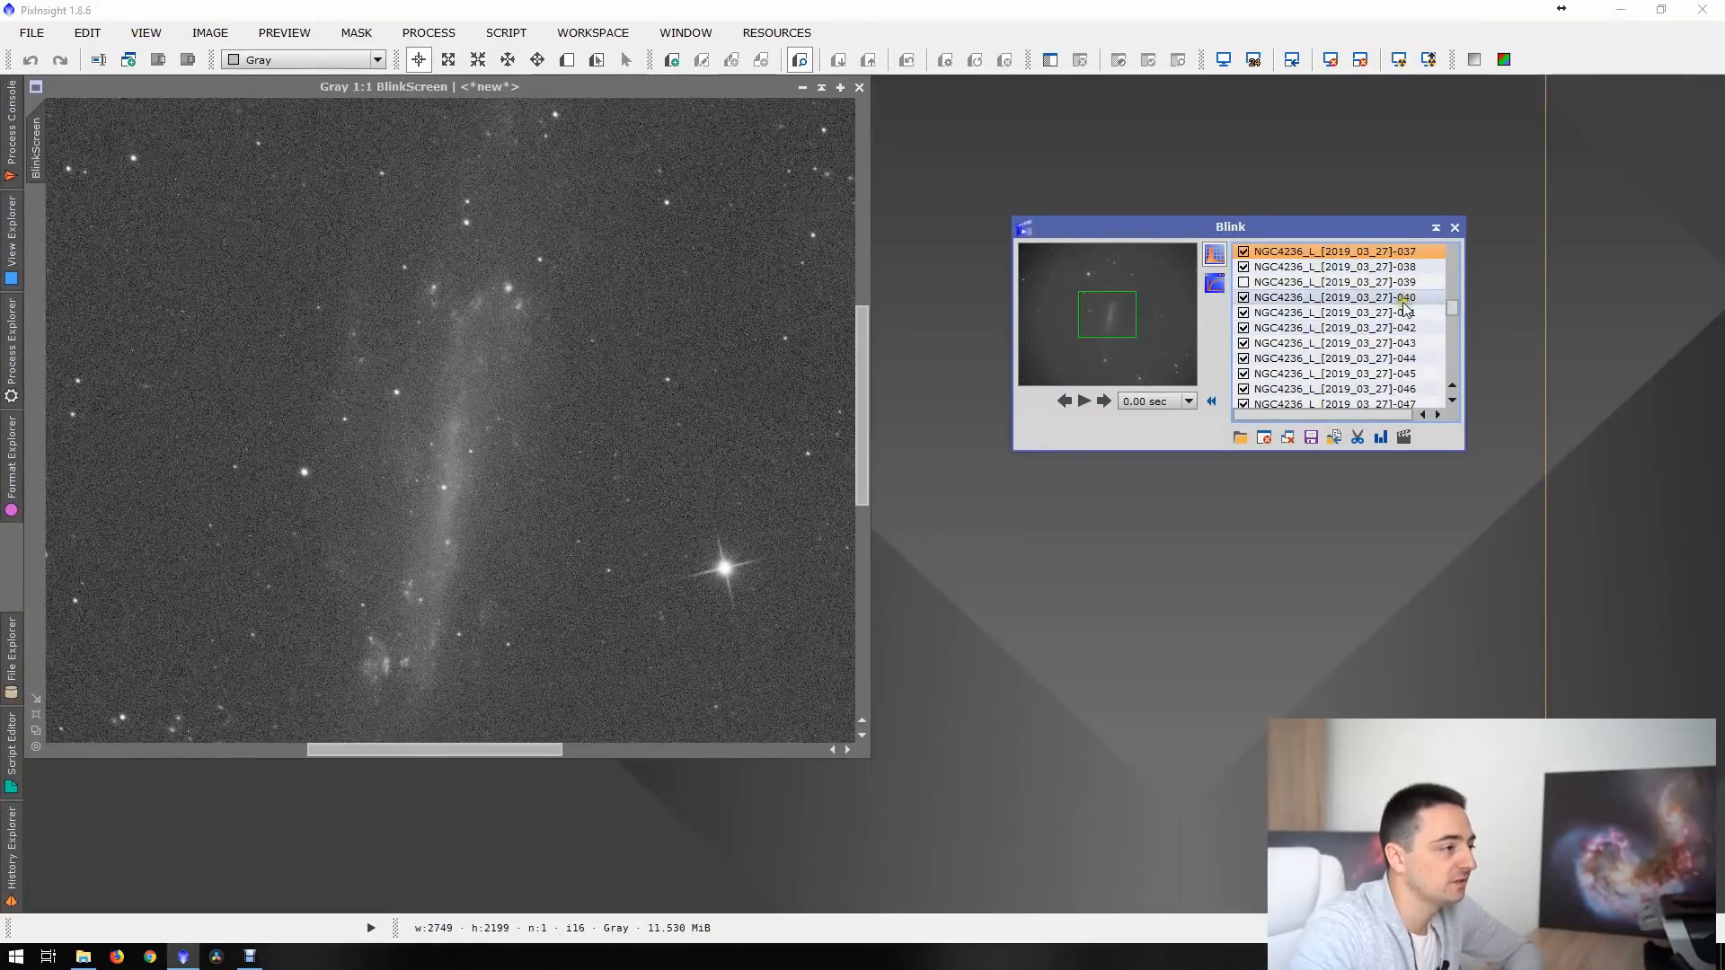
pyautogui.press('Up')
pyautogui.press('Up')
pyautogui.press('Up')
pyautogui.press('Up')
pyautogui.press('Up')
pyautogui.press('Up')
pyautogui.press('Up')
pyautogui.press('Up')
pyautogui.press('Up')
pyautogui.press('Up')
pyautogui.press('Up')
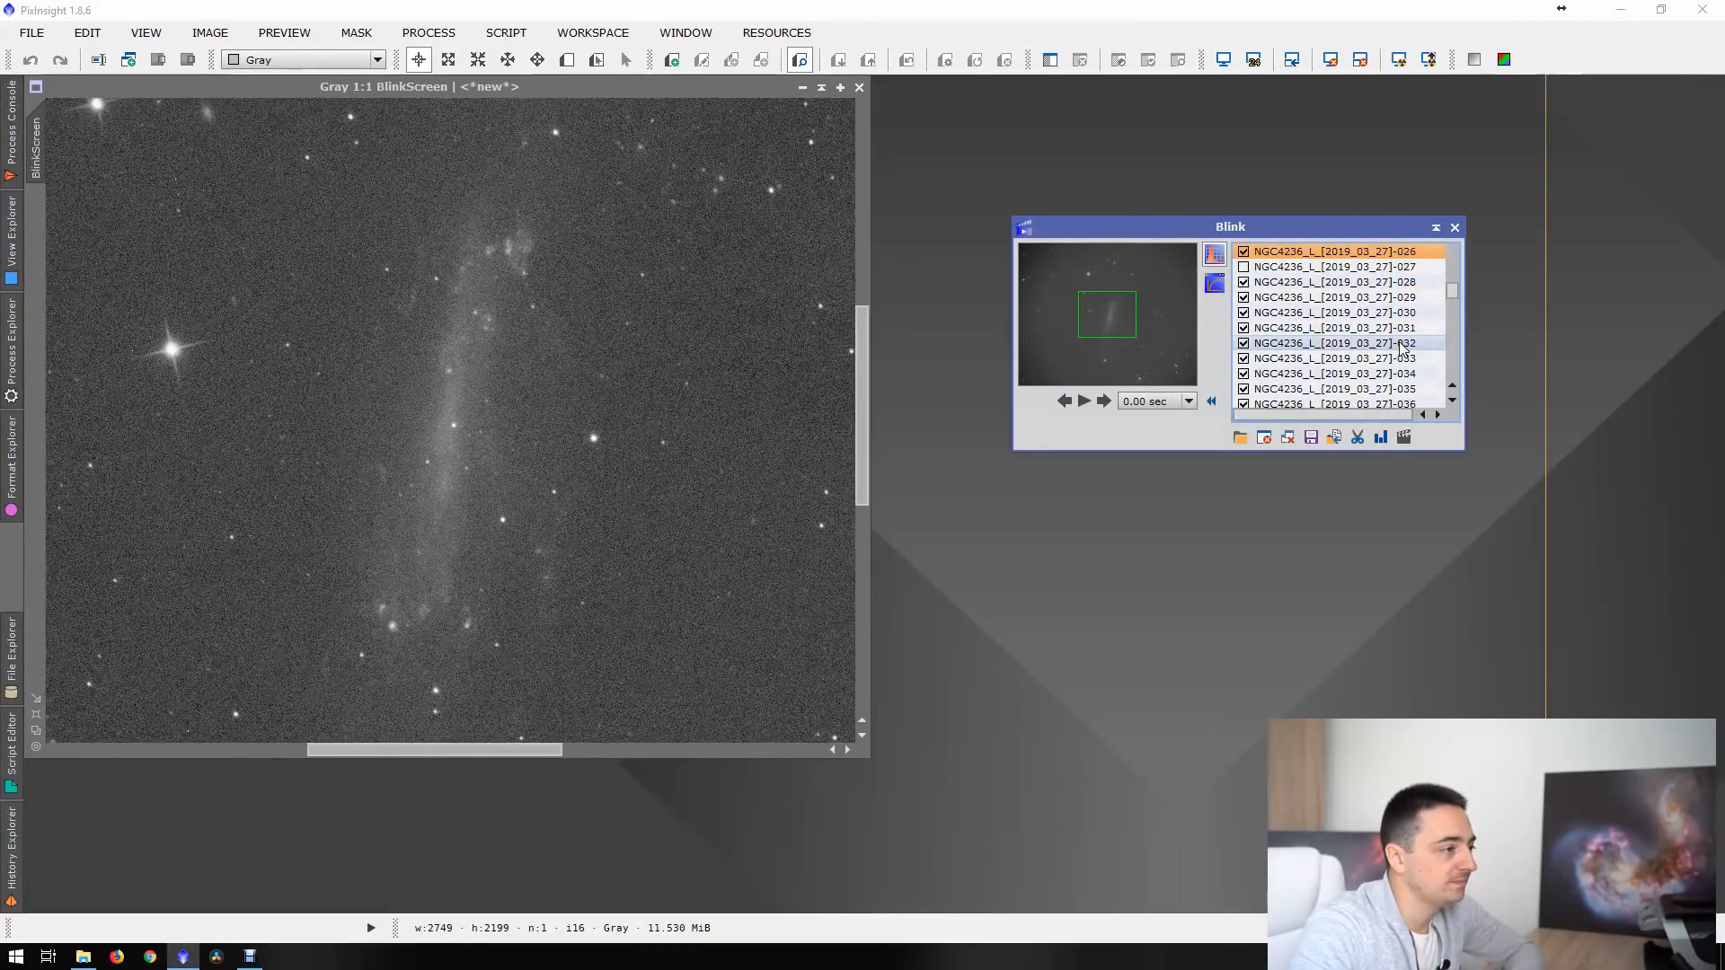
pyautogui.press('Down')
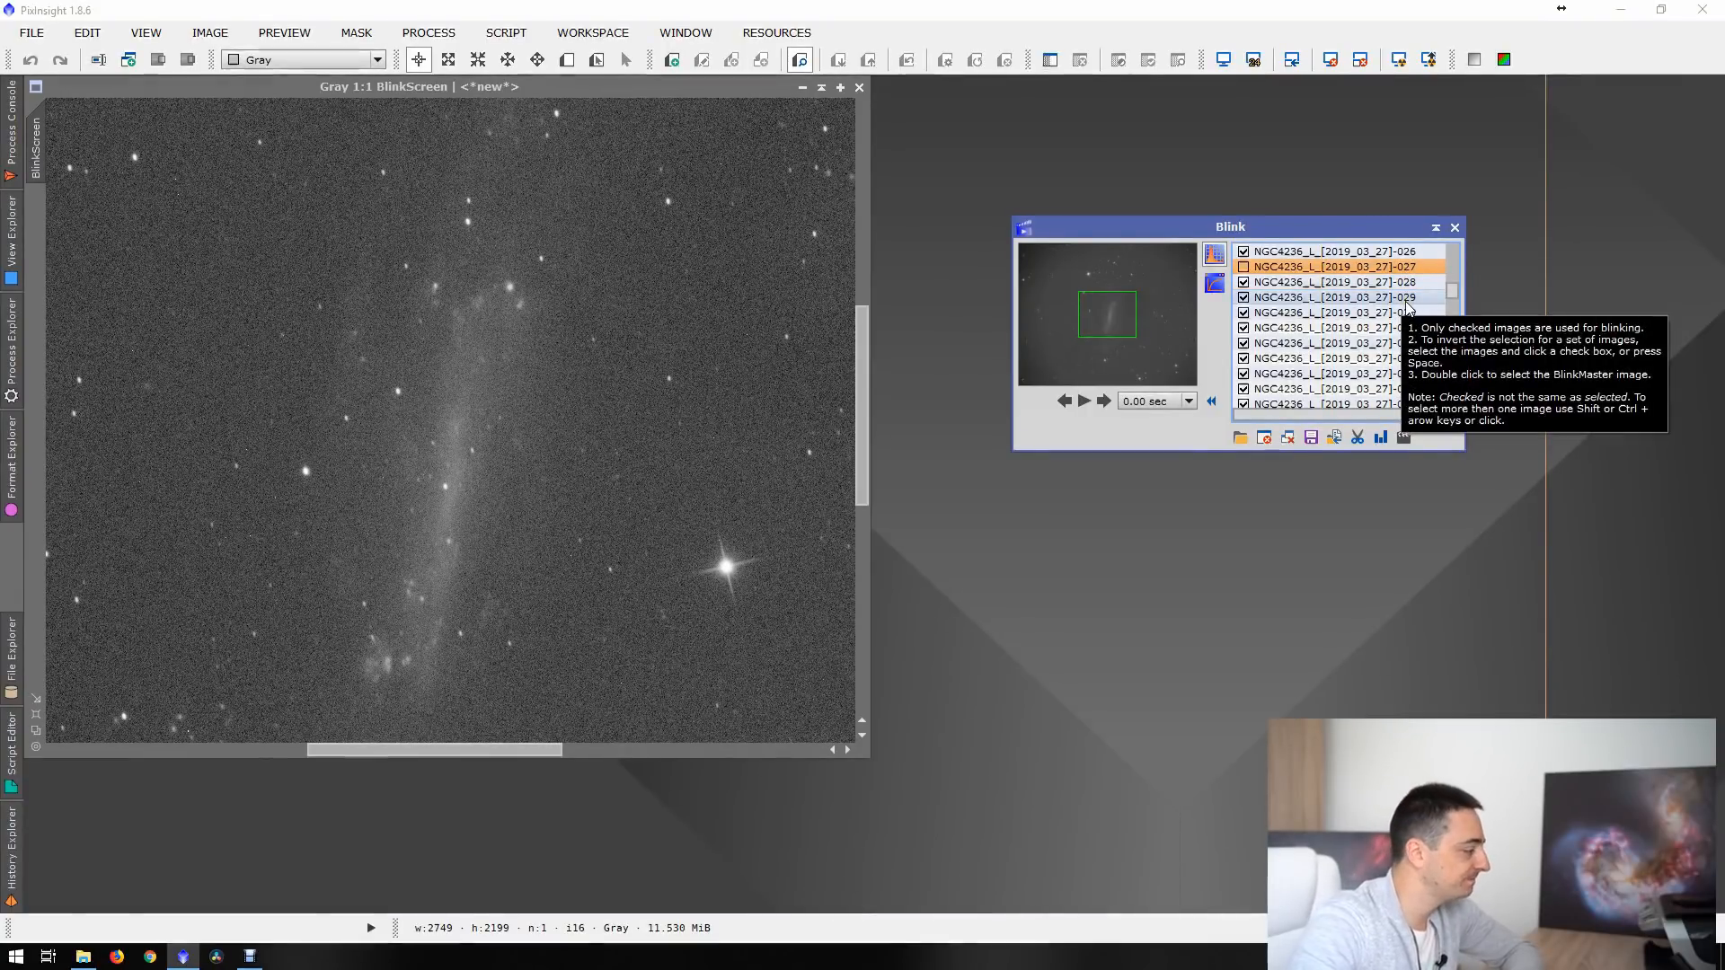
# - Switch to File Explorer and move NGC4236_L_[2019_03_27]-027 and NGC4236_L_[2019_03_27]-039 into the rejected folder
pyautogui.click(74, 962)
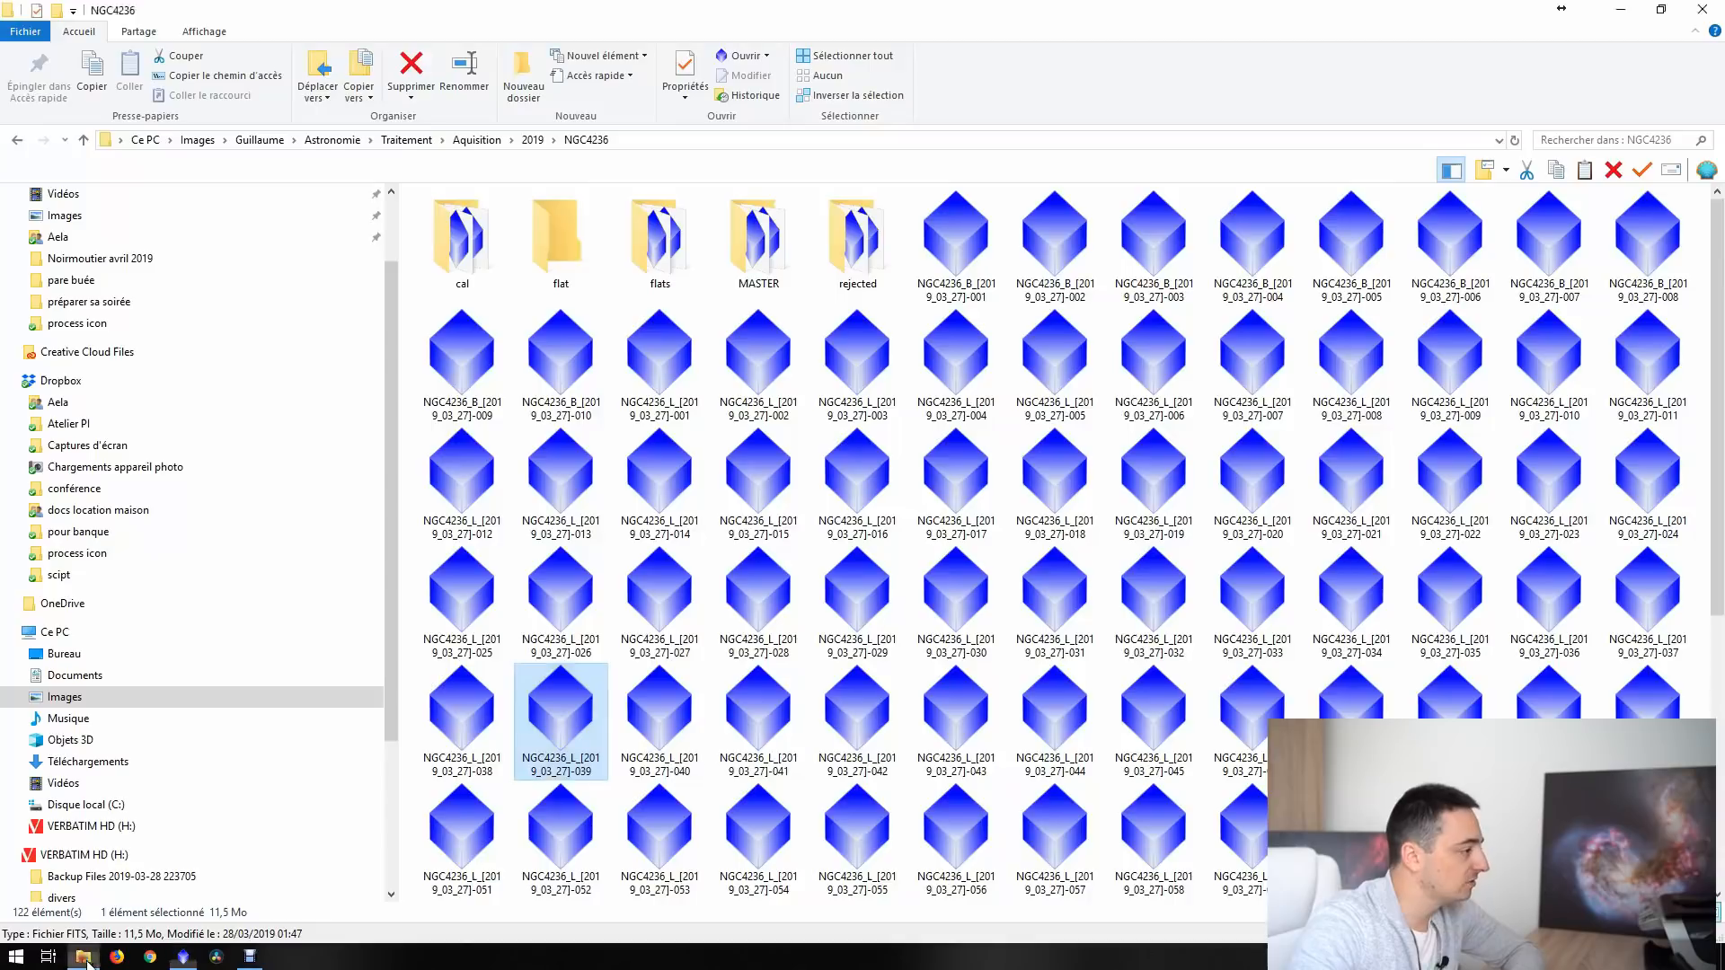
pyautogui.scroll(-5, 997, 678)
pyautogui.scroll(5, 1104, 766)
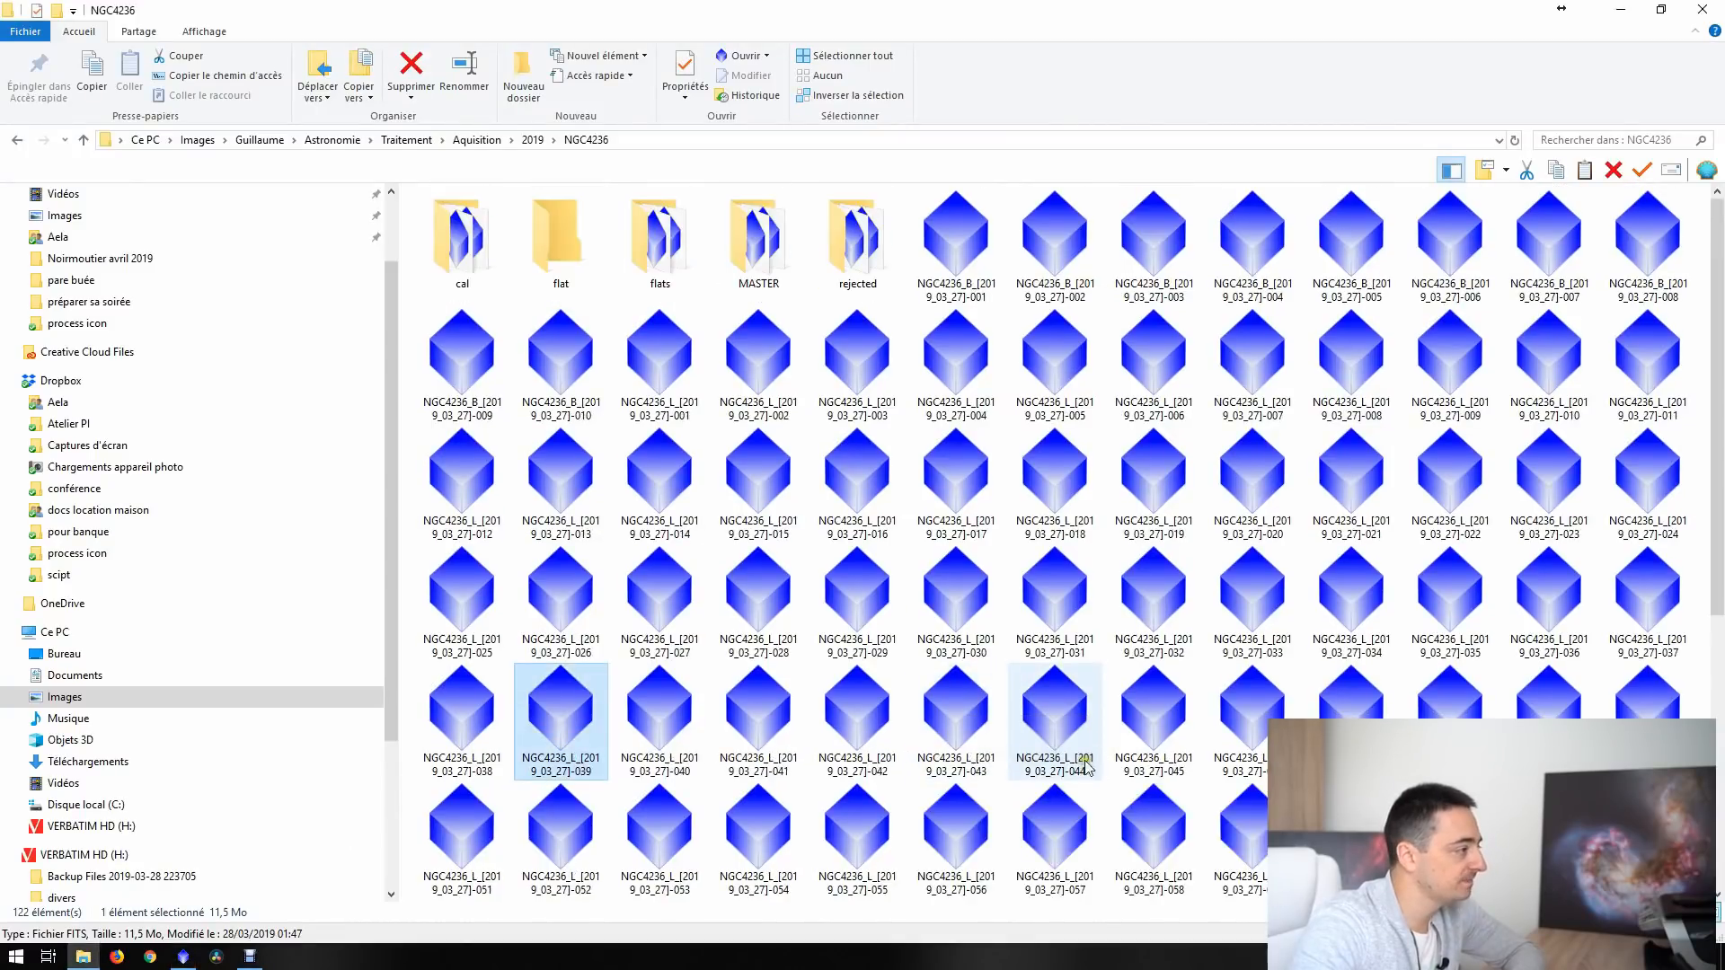
pyautogui.click(862, 235)
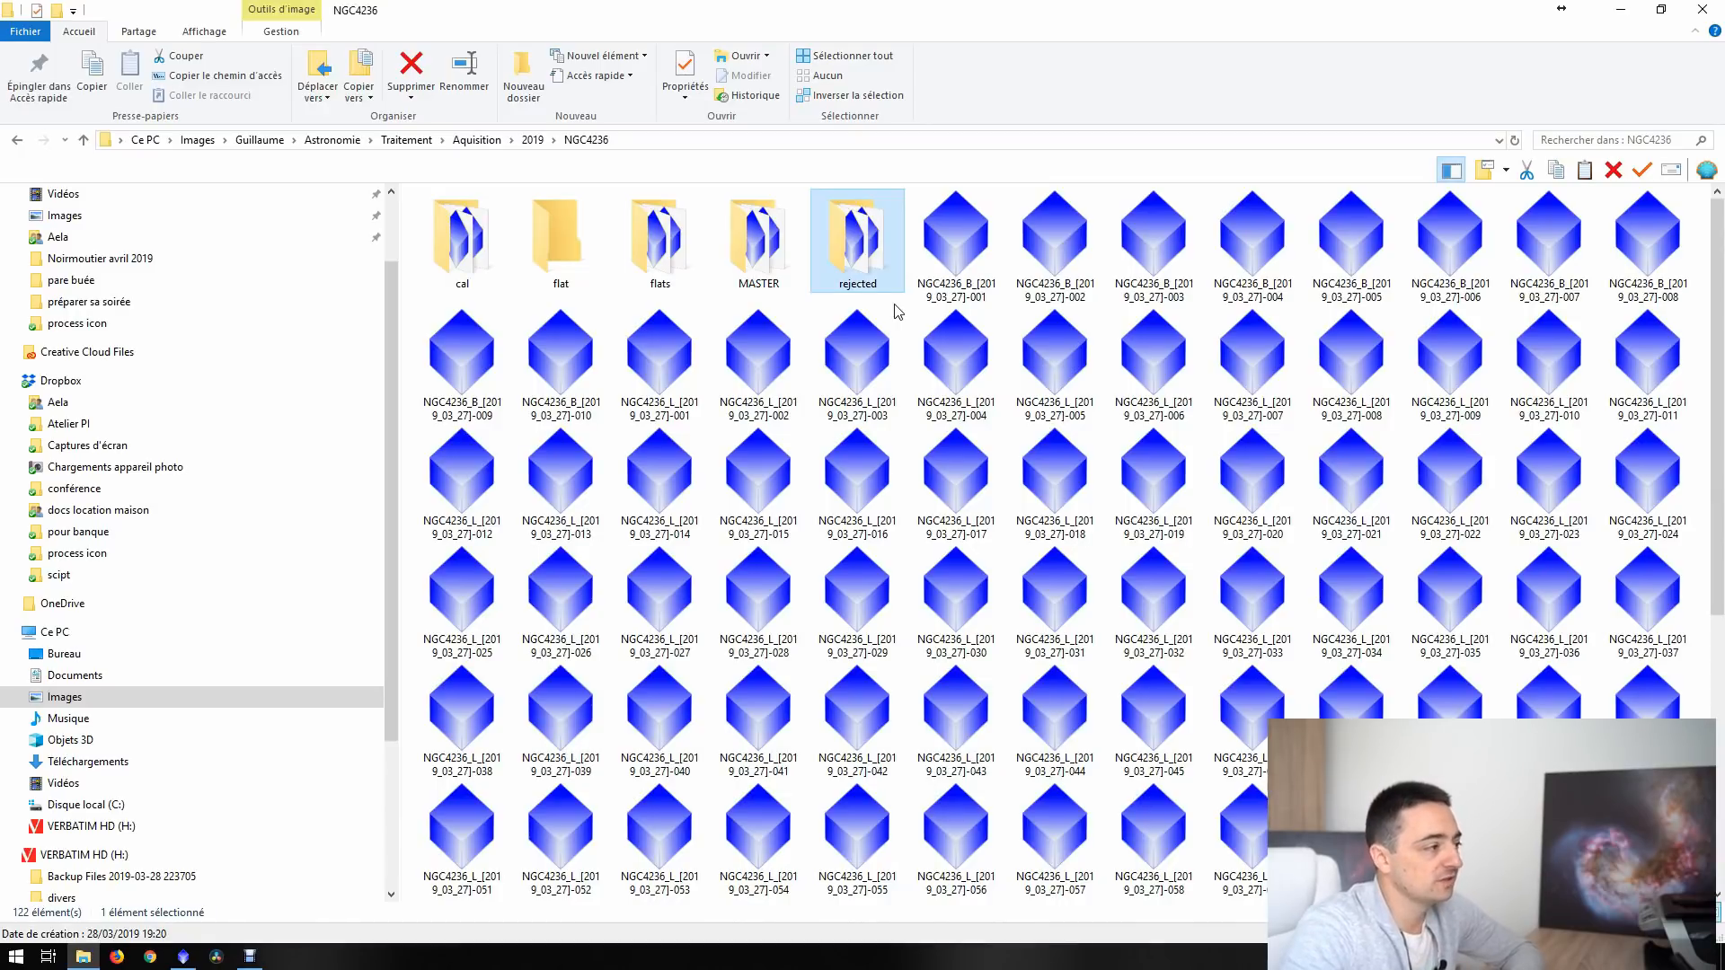
pyautogui.scroll(-5, 943, 490)
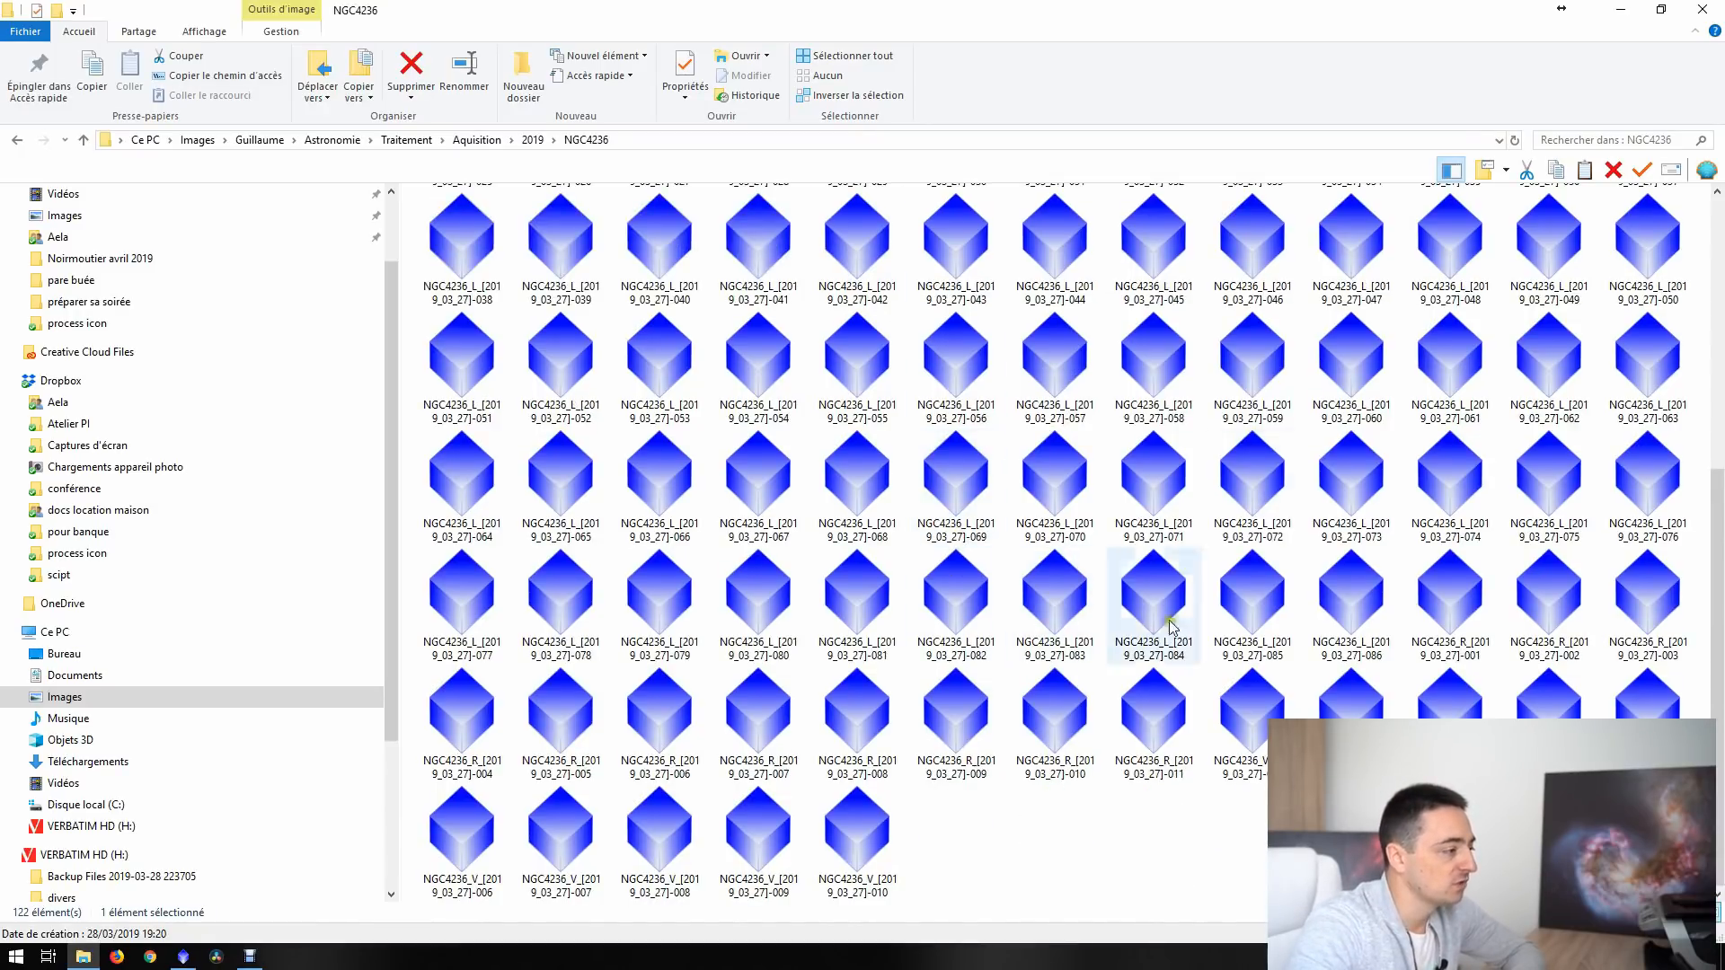
pyautogui.click(1647, 243)
pyautogui.scroll(5, 1644, 315)
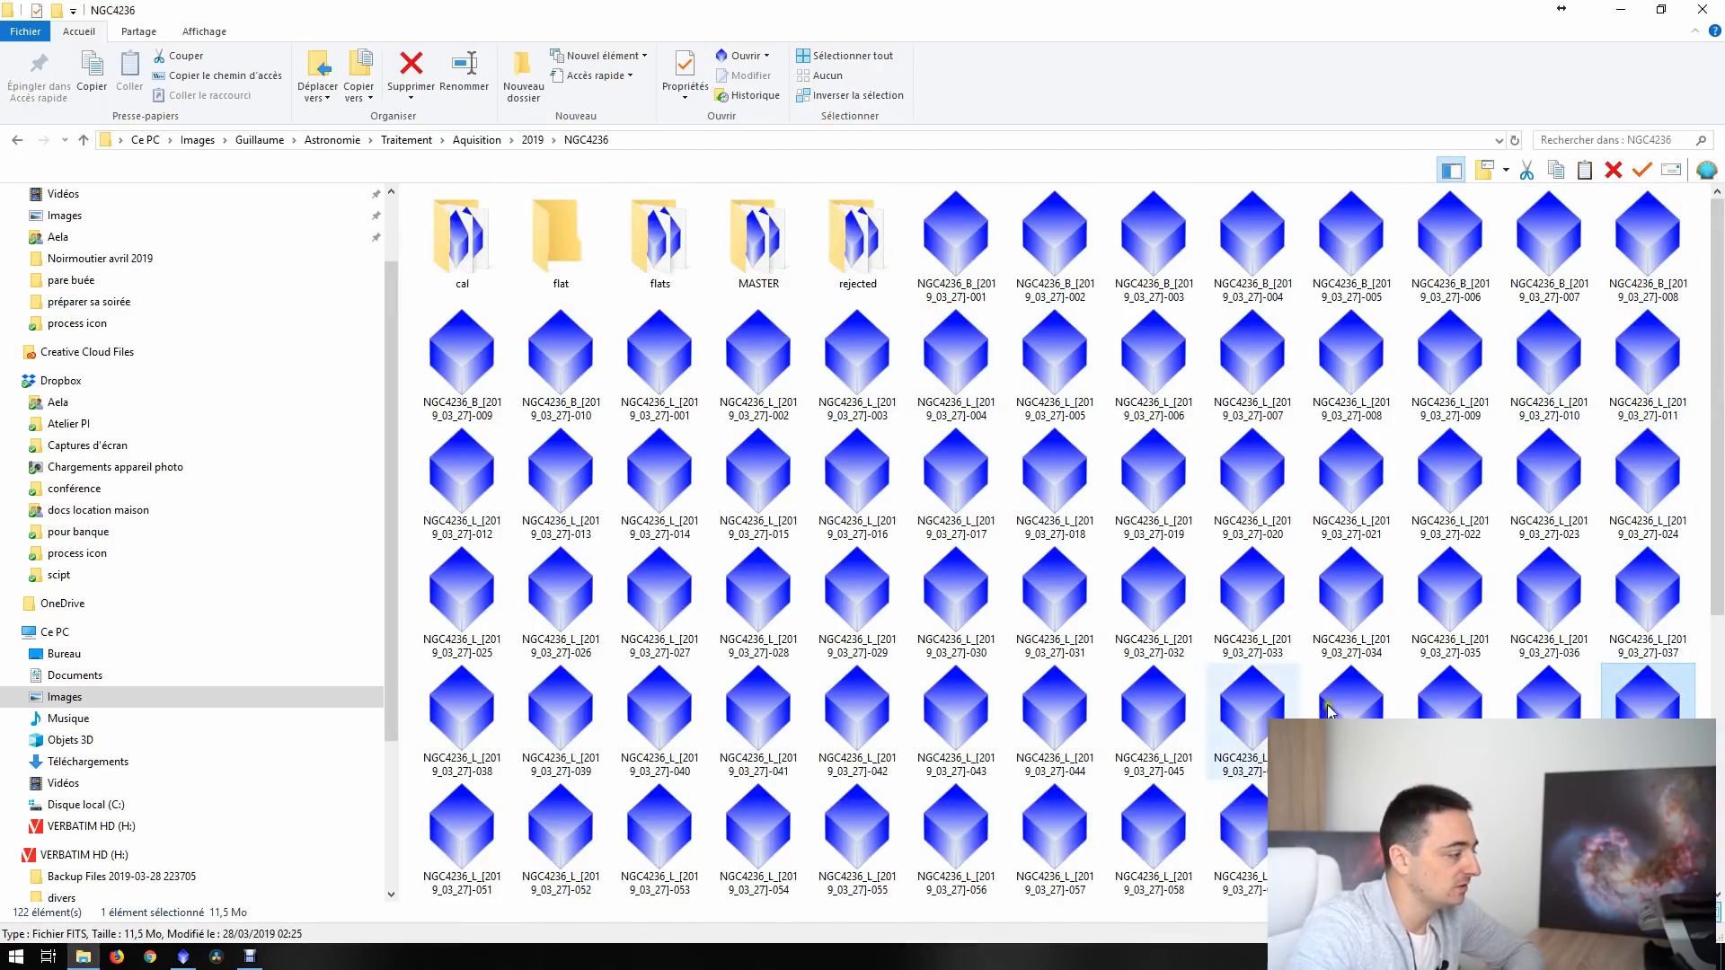
pyautogui.click(568, 737)
pyautogui.keyDown('ctrl'); pyautogui.click(669, 640); pyautogui.keyUp('ctrl')
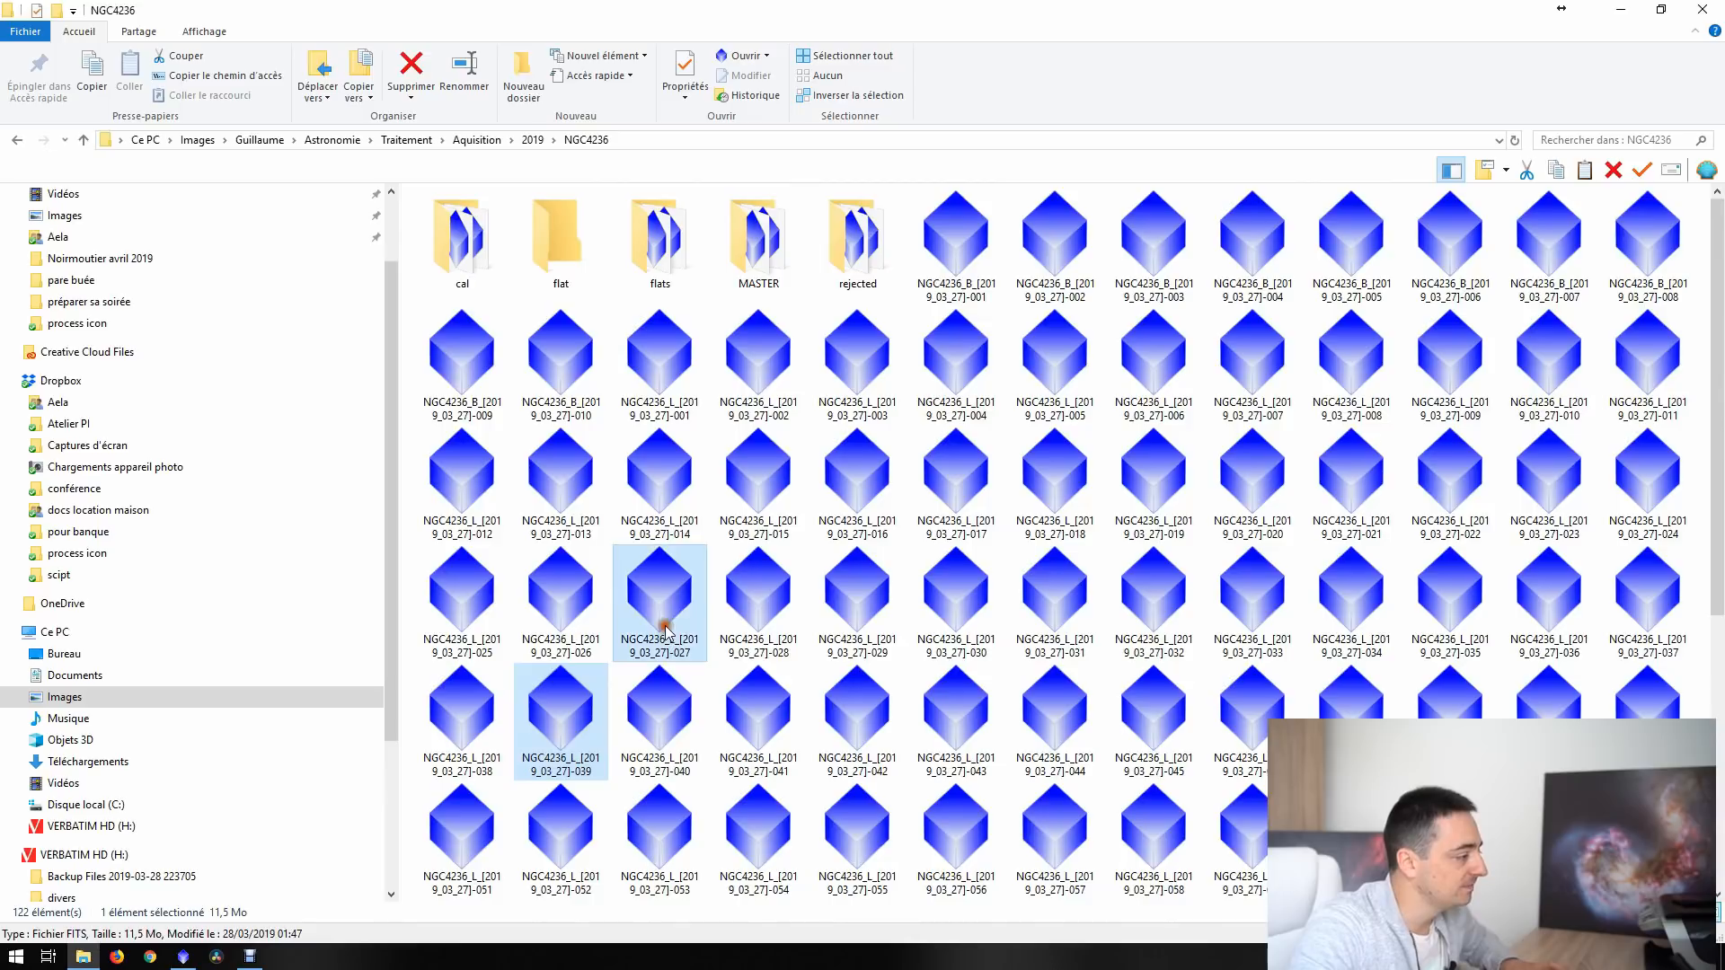
pyautogui.moveTo(655, 616); pyautogui.dragTo(858, 238)
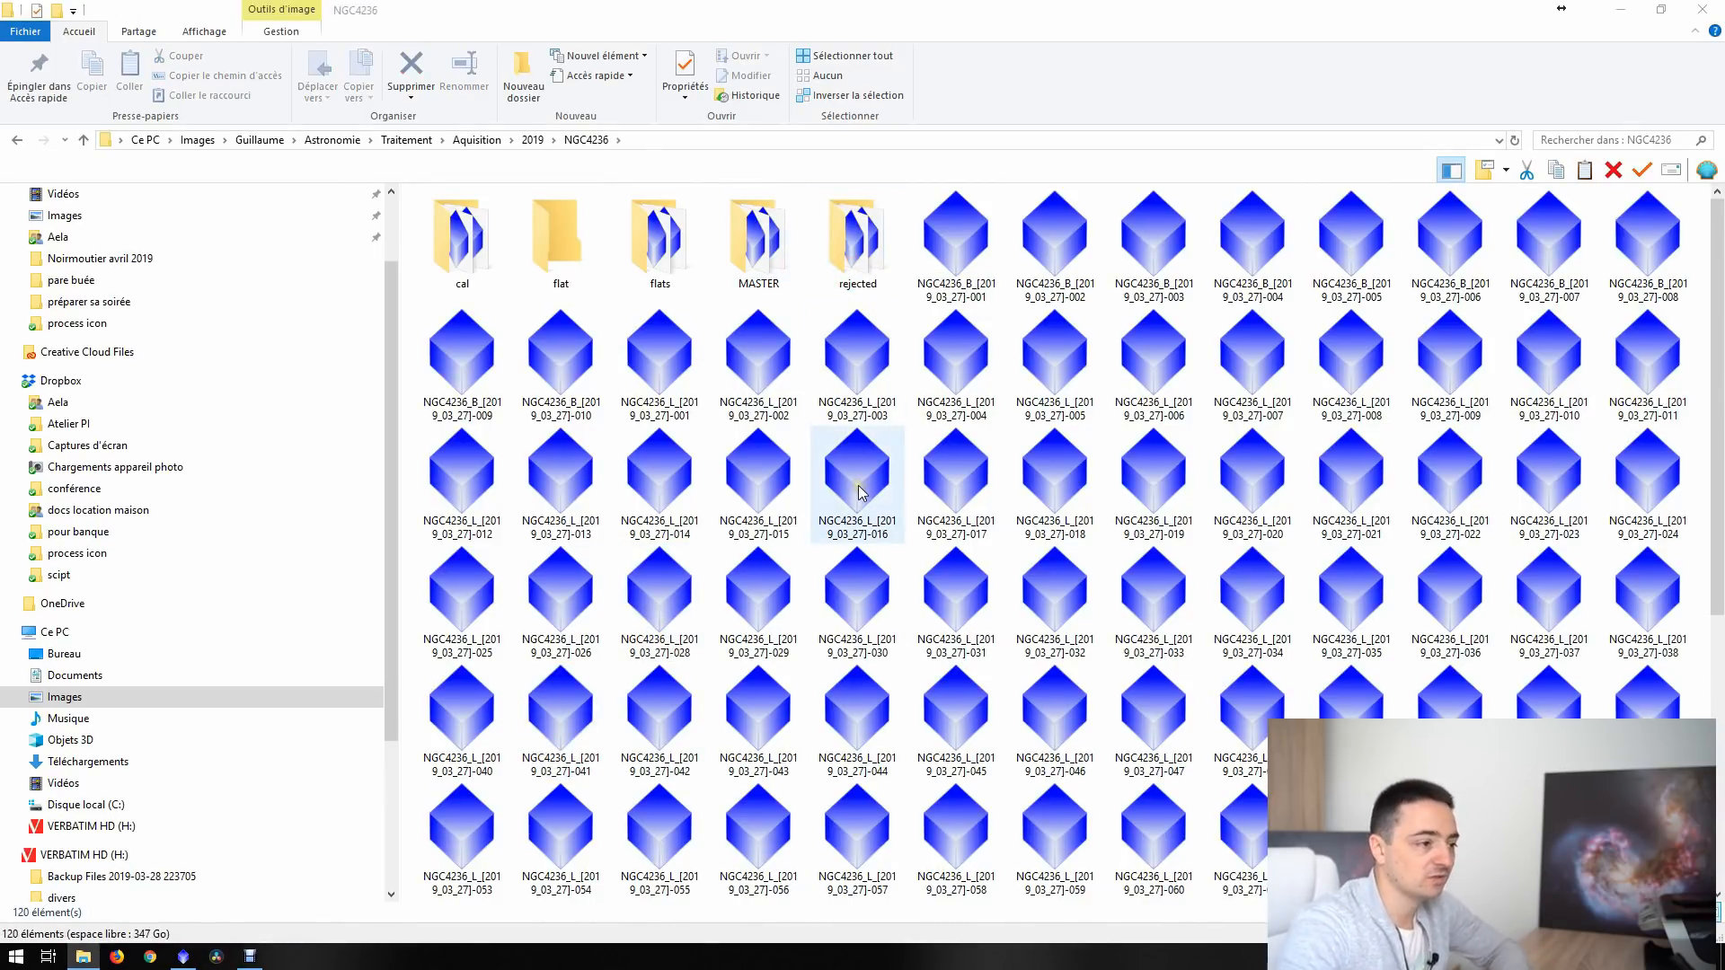
# - Return to PixInsight and close Blink along with its BlinkScreen image
pyautogui.click(183, 957)
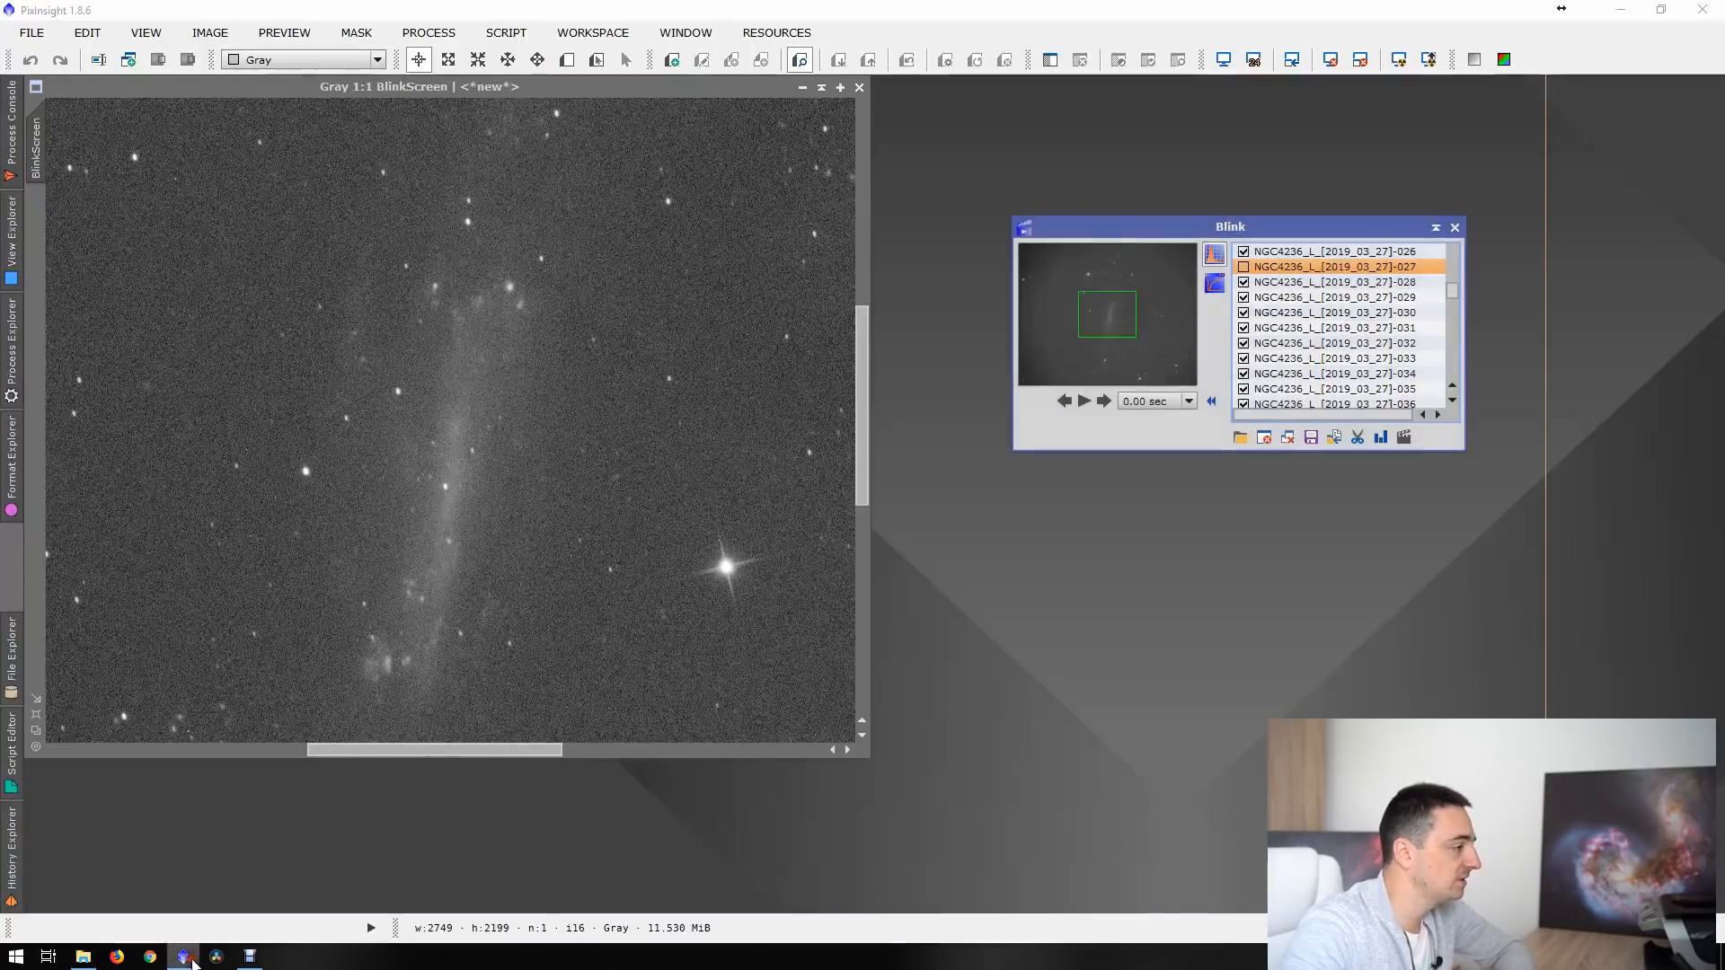
pyautogui.click(1455, 228)
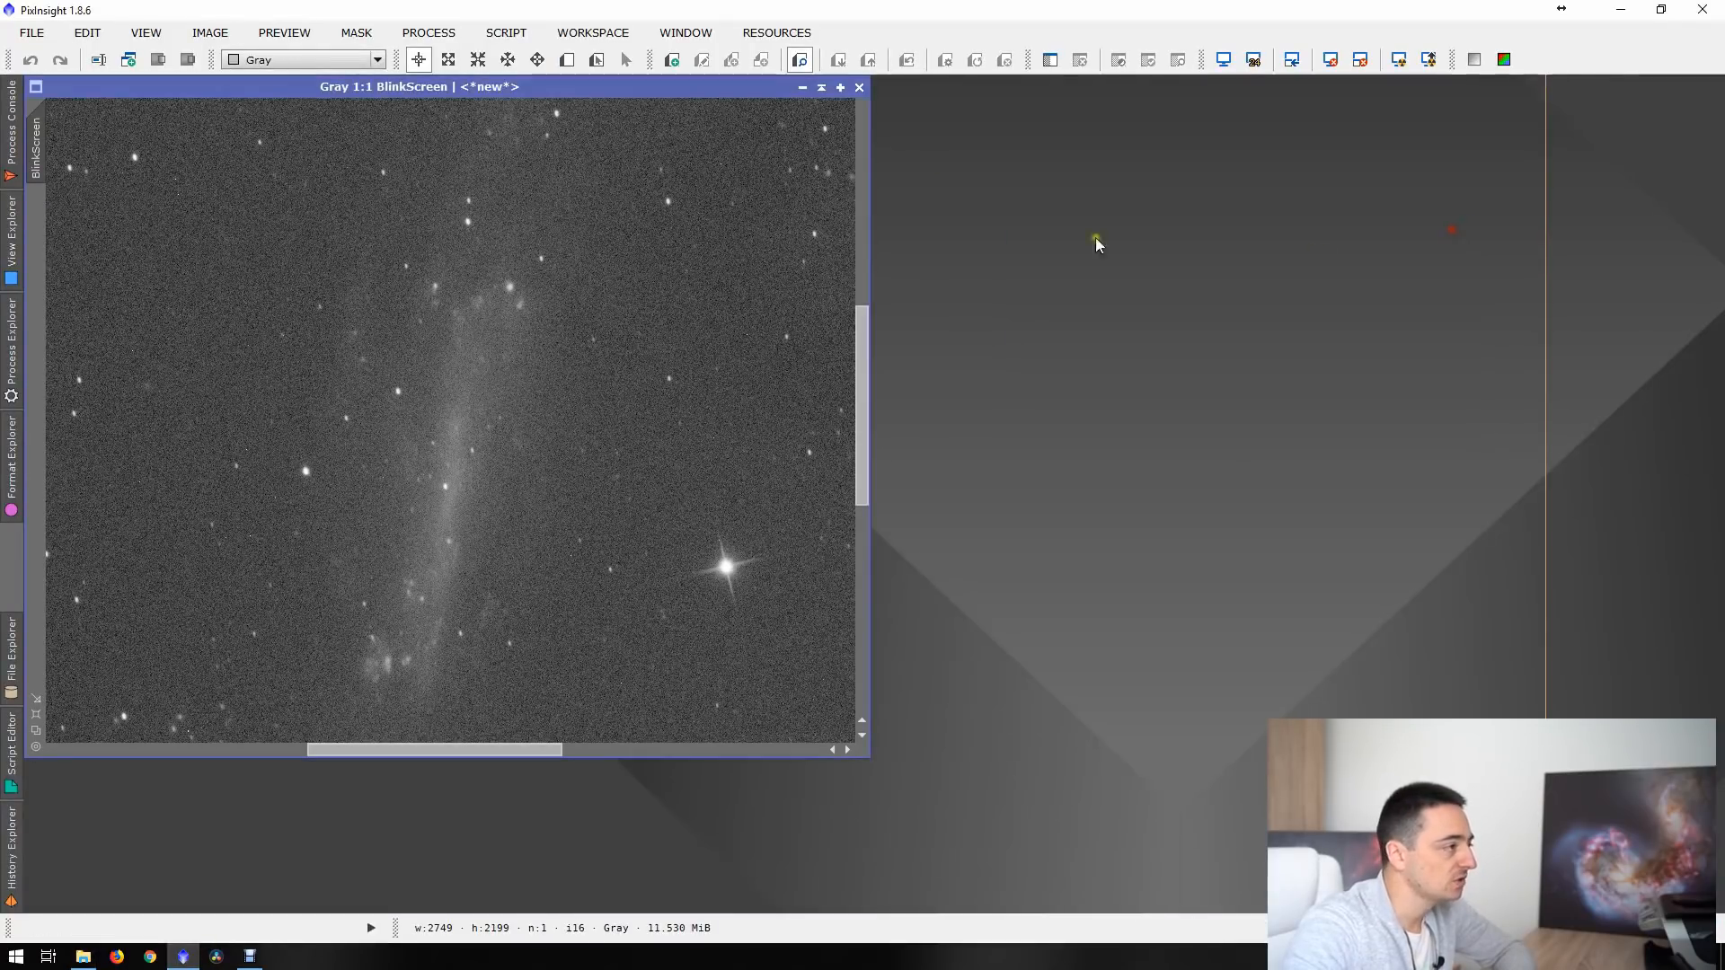
pyautogui.click(859, 88)
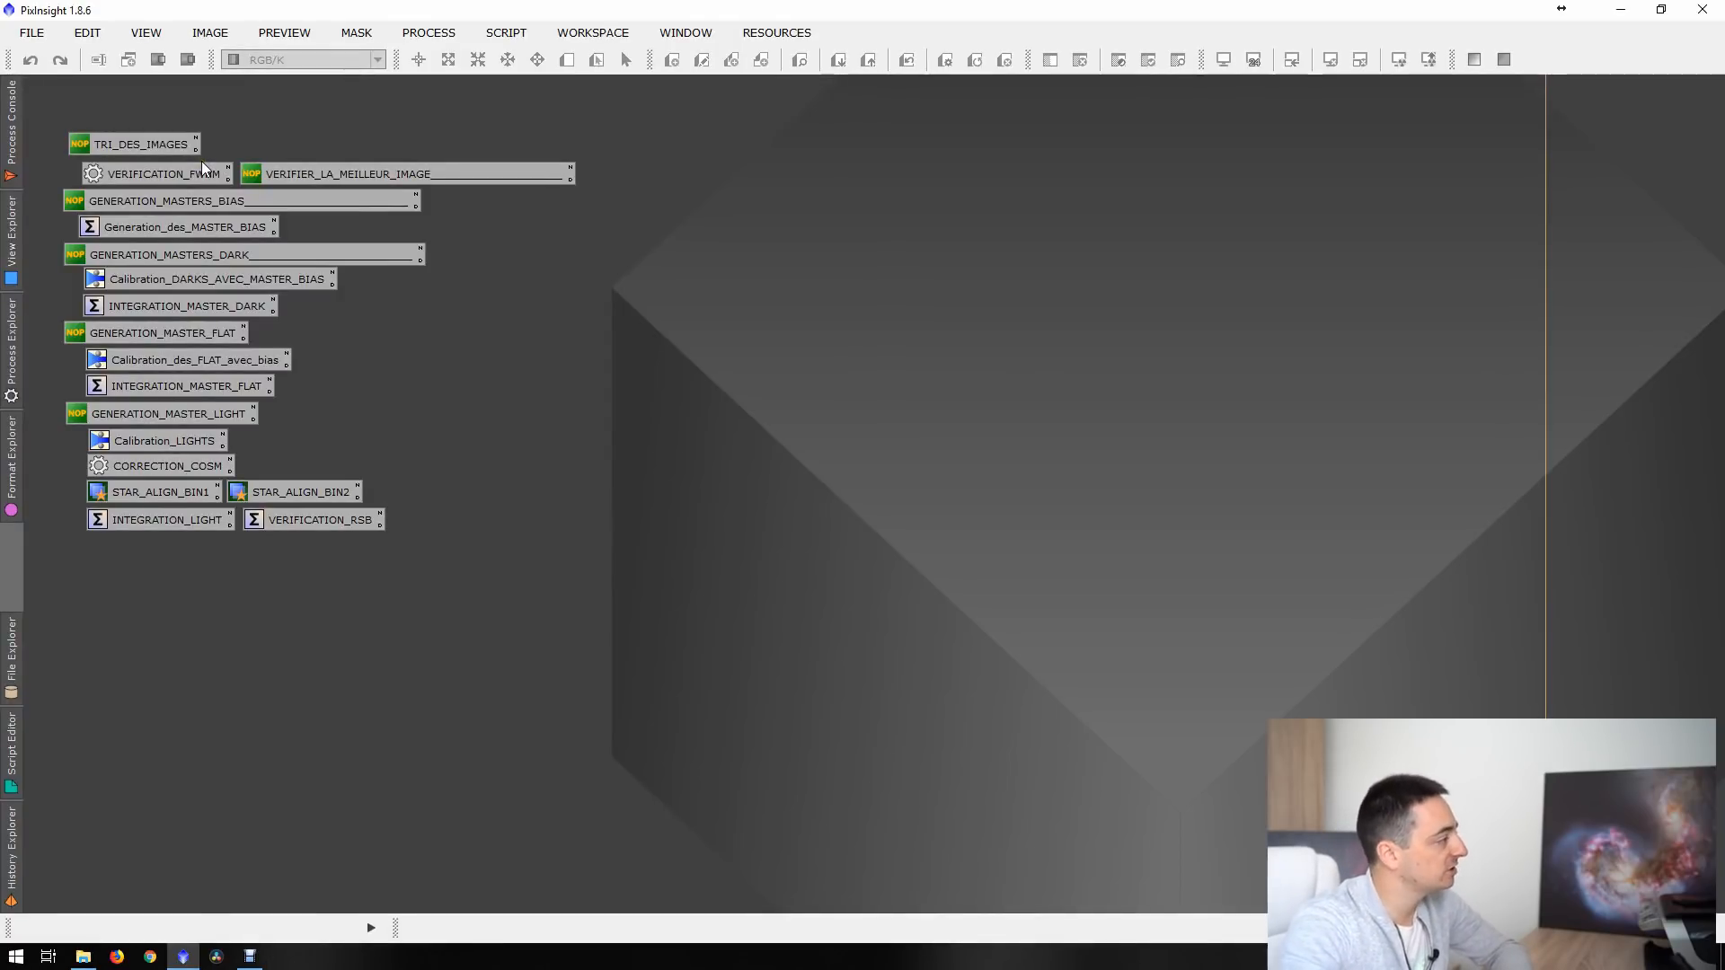
# - Open the VERIFICATION_FWHM process and add the remaining NGC4236 luminance frames from 001 to 086 as subframes
pyautogui.doubleClick(144, 174)
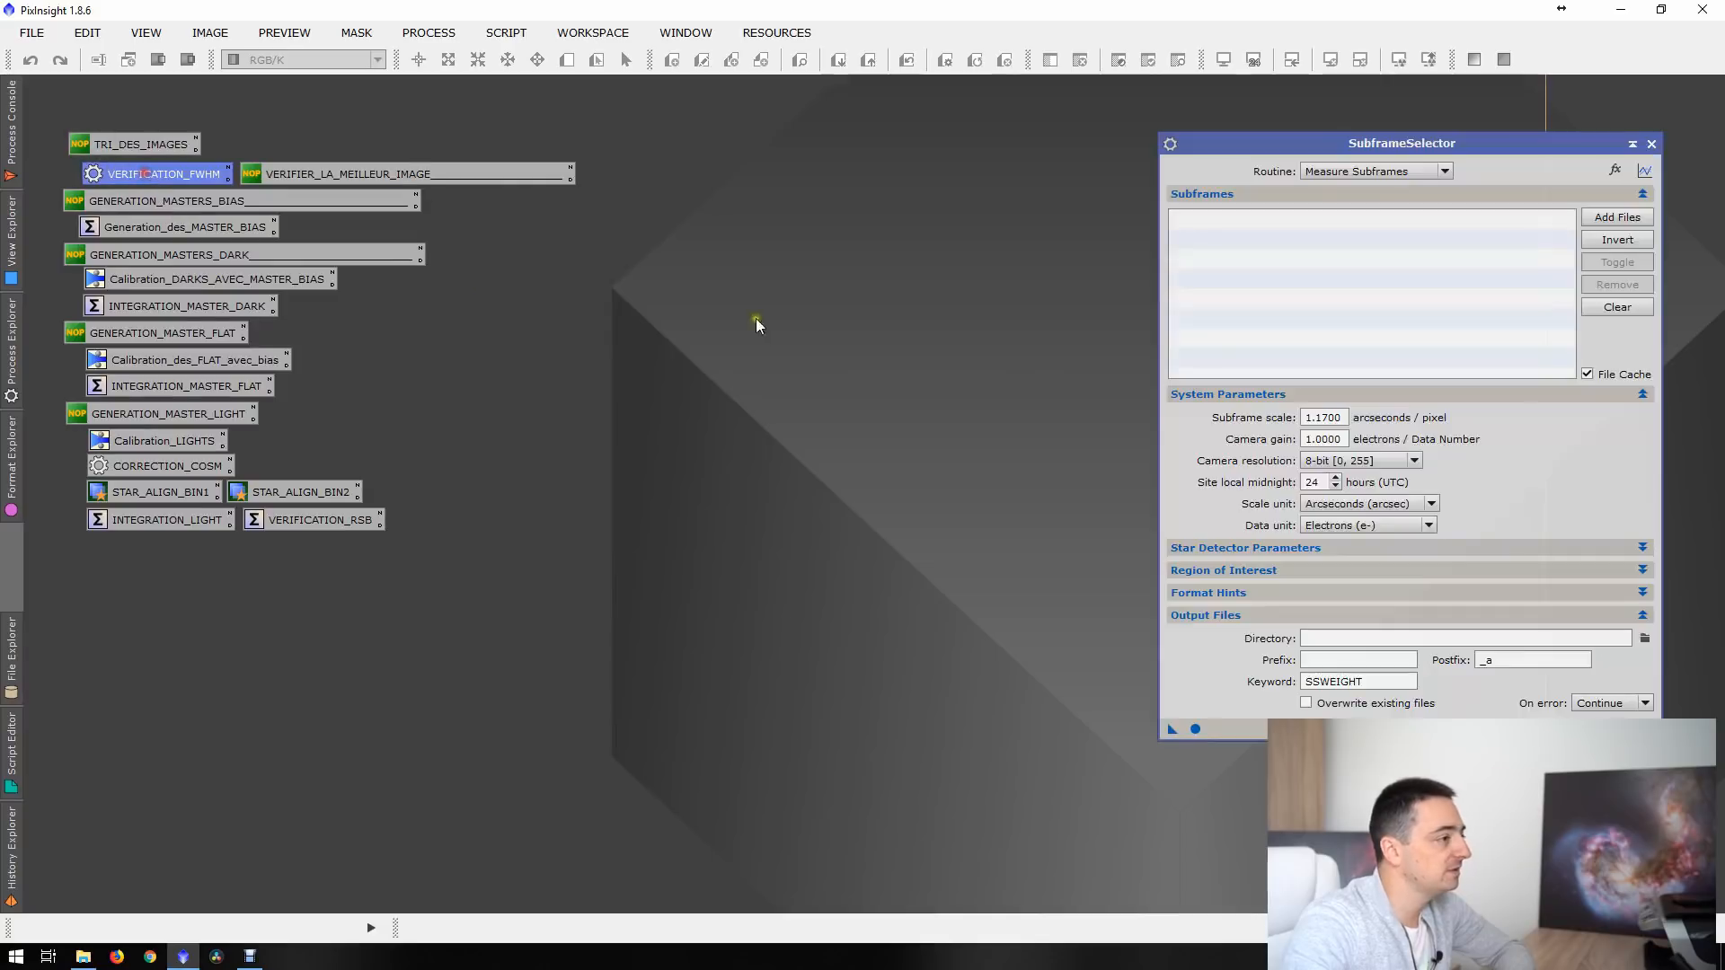
pyautogui.click(1617, 217)
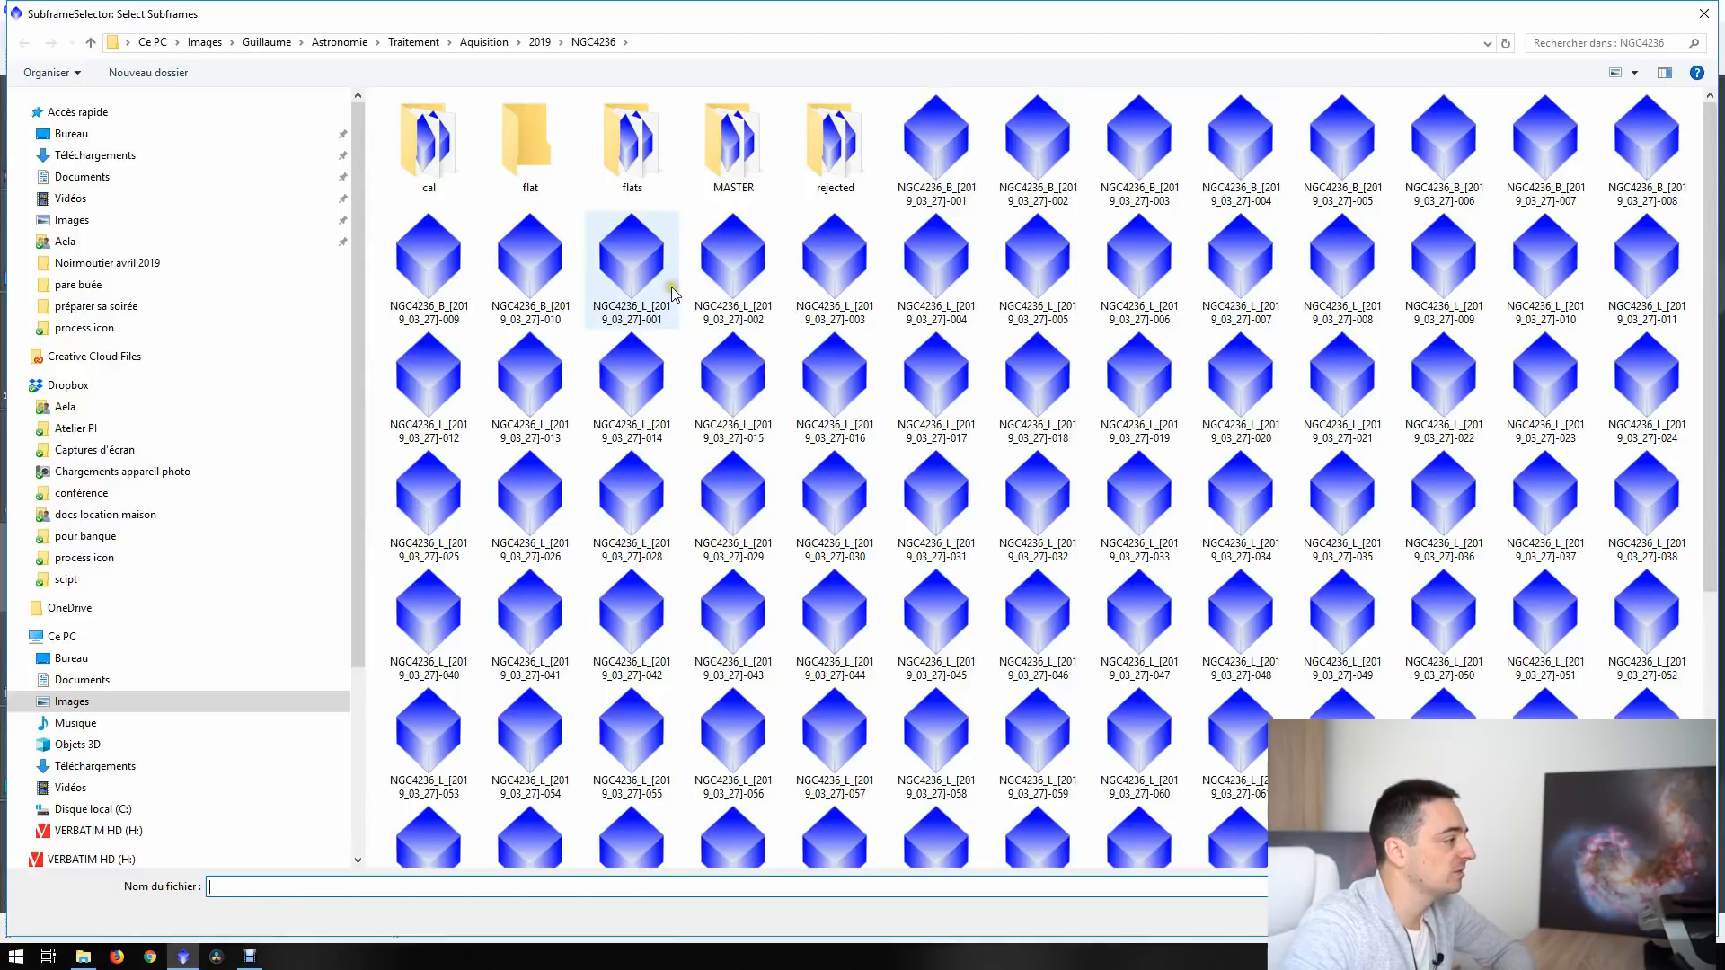
pyautogui.click(618, 285)
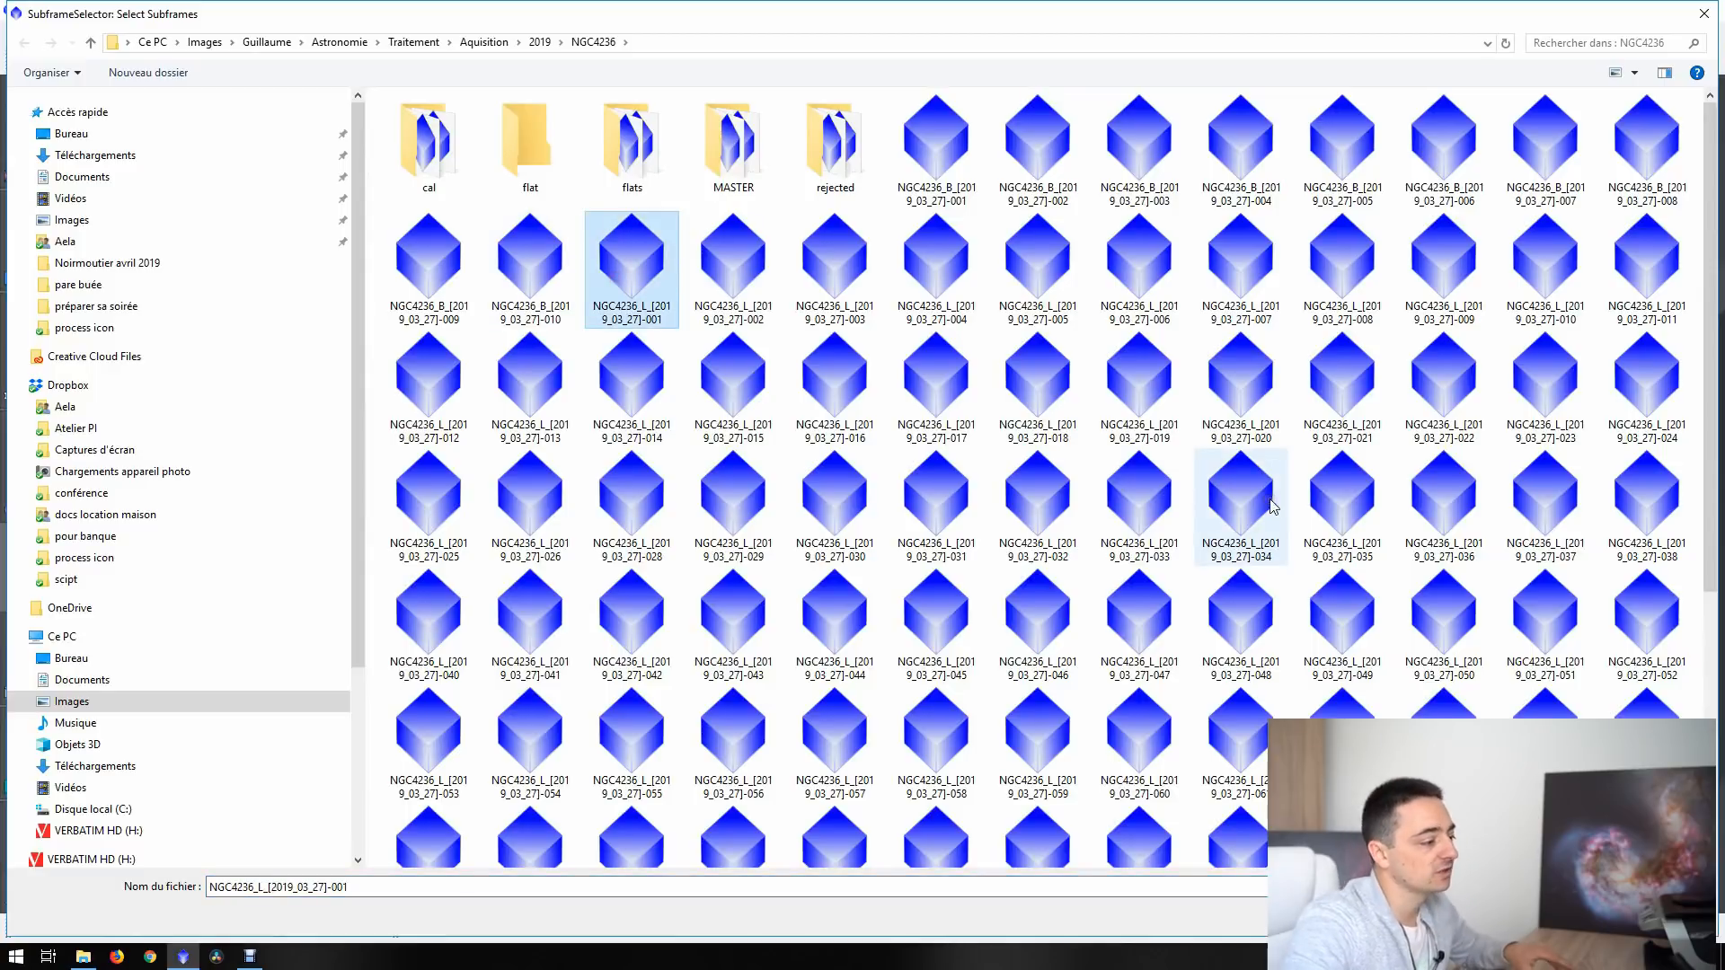
pyautogui.scroll(-3, 1240, 503)
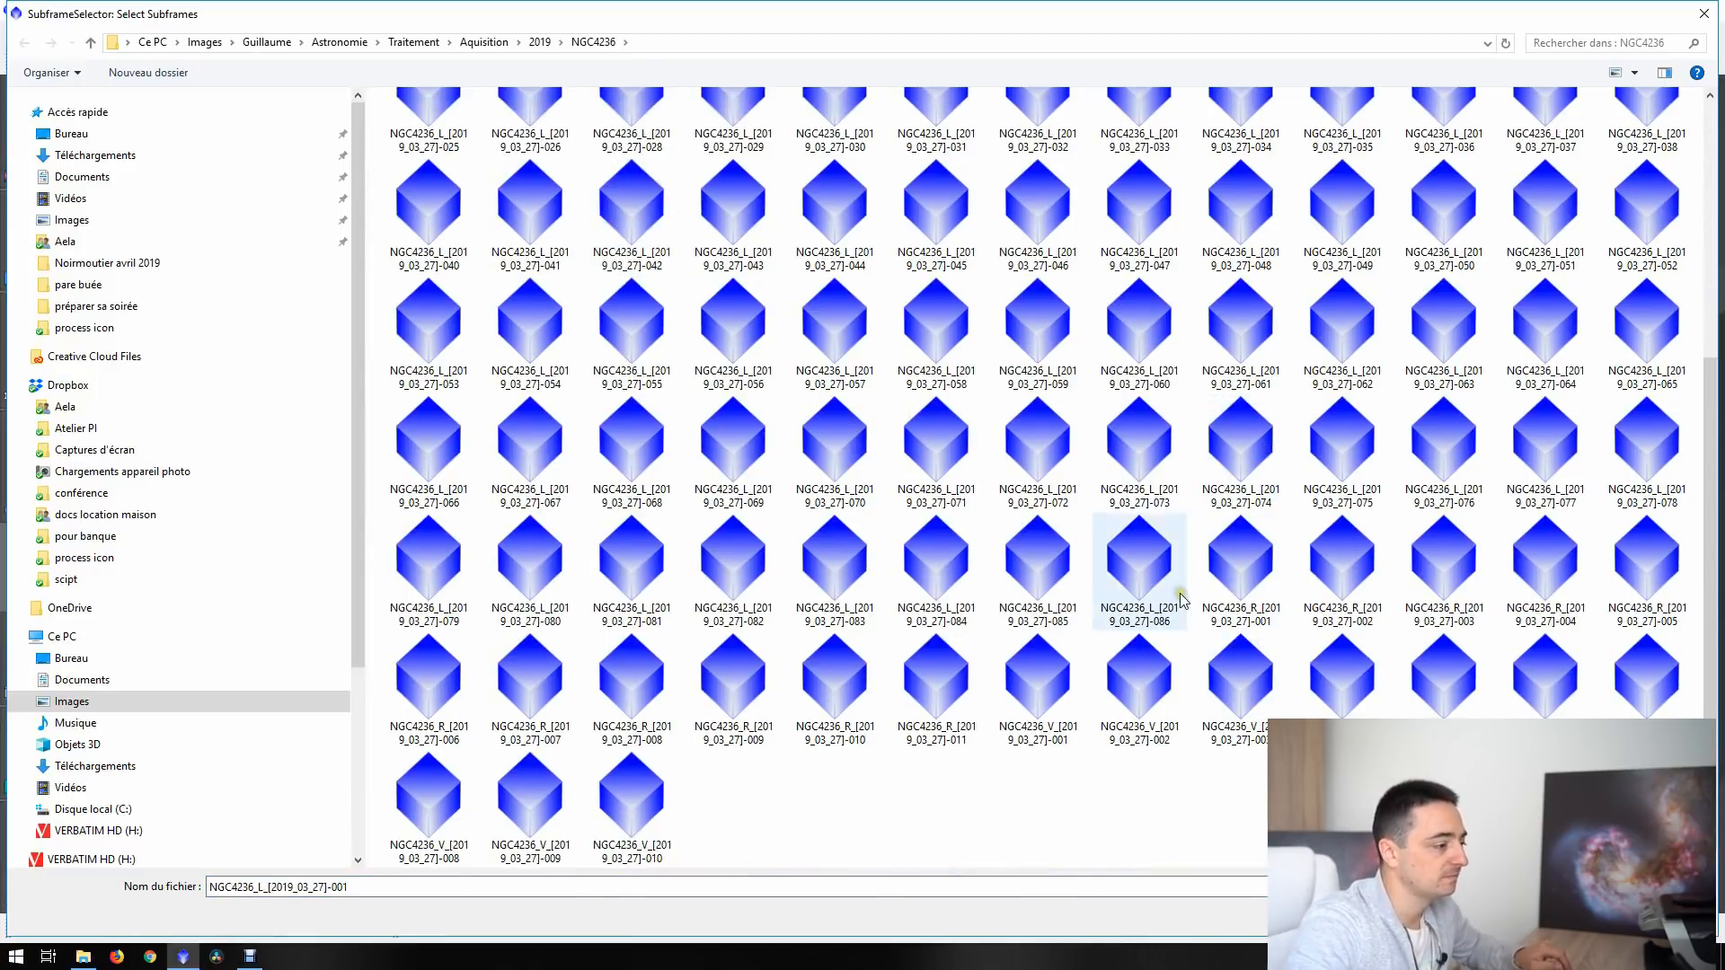
pyautogui.keyDown('shift'); pyautogui.click(1145, 598); pyautogui.keyUp('shift')
pyautogui.press('Return')
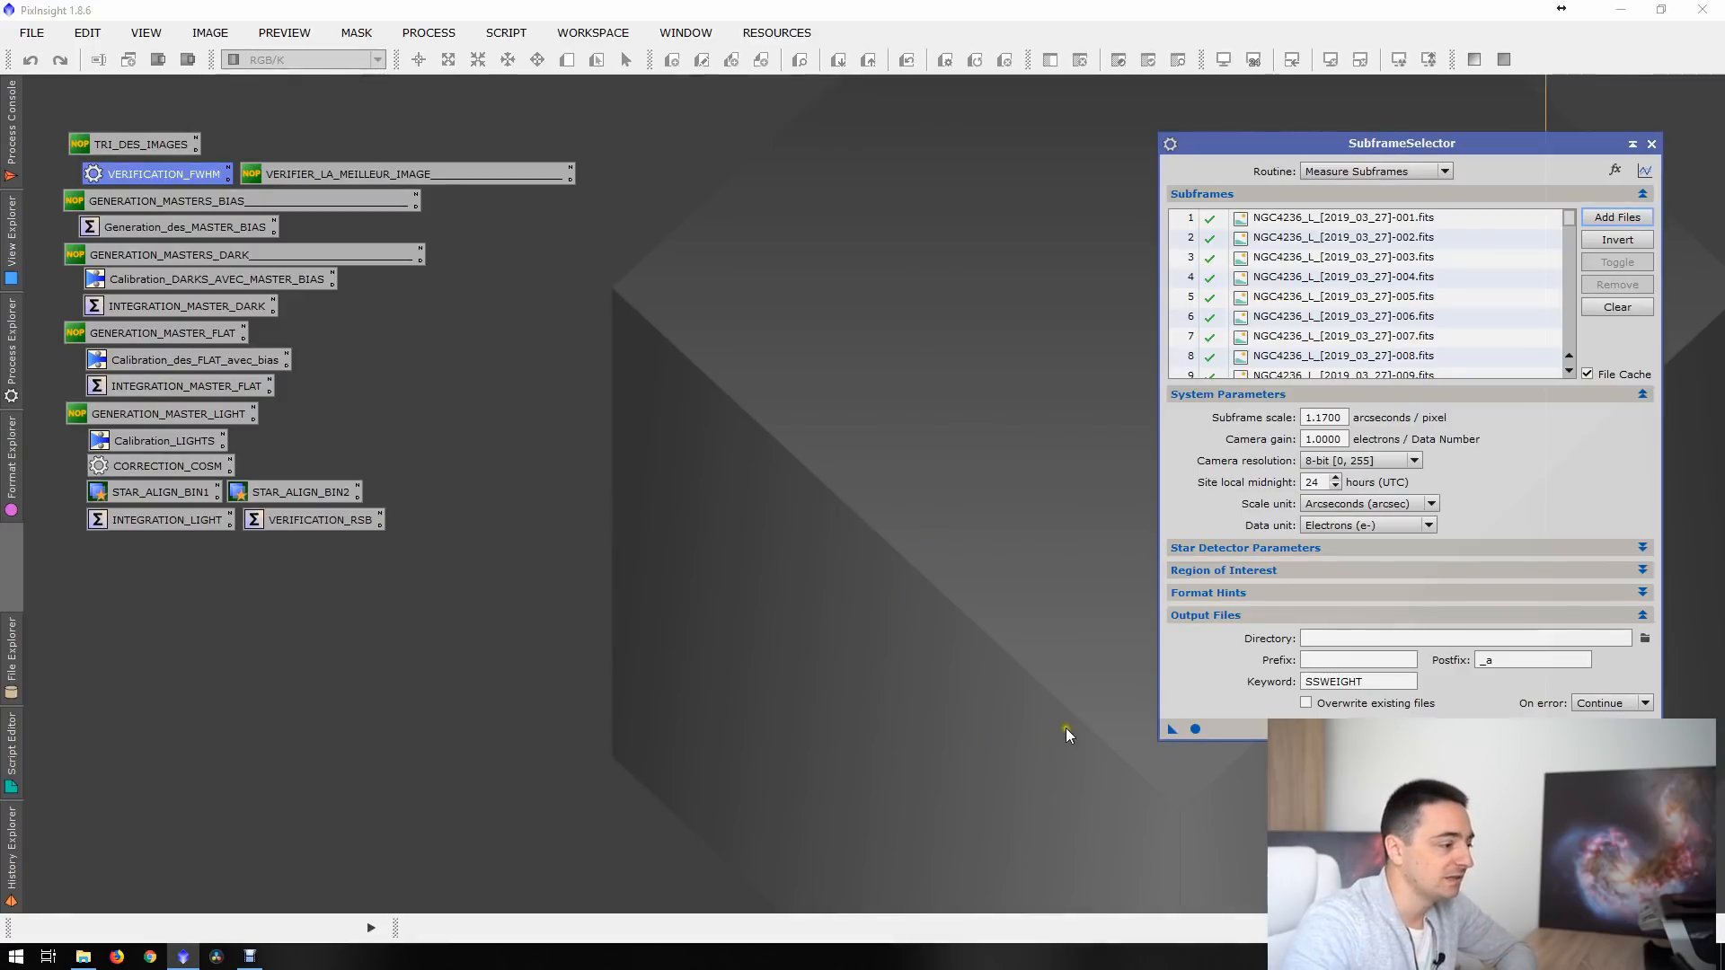
# - Measure the subframes, sort the measurements table by FWHM in ascending order and select frame 071
pyautogui.click(1194, 731)
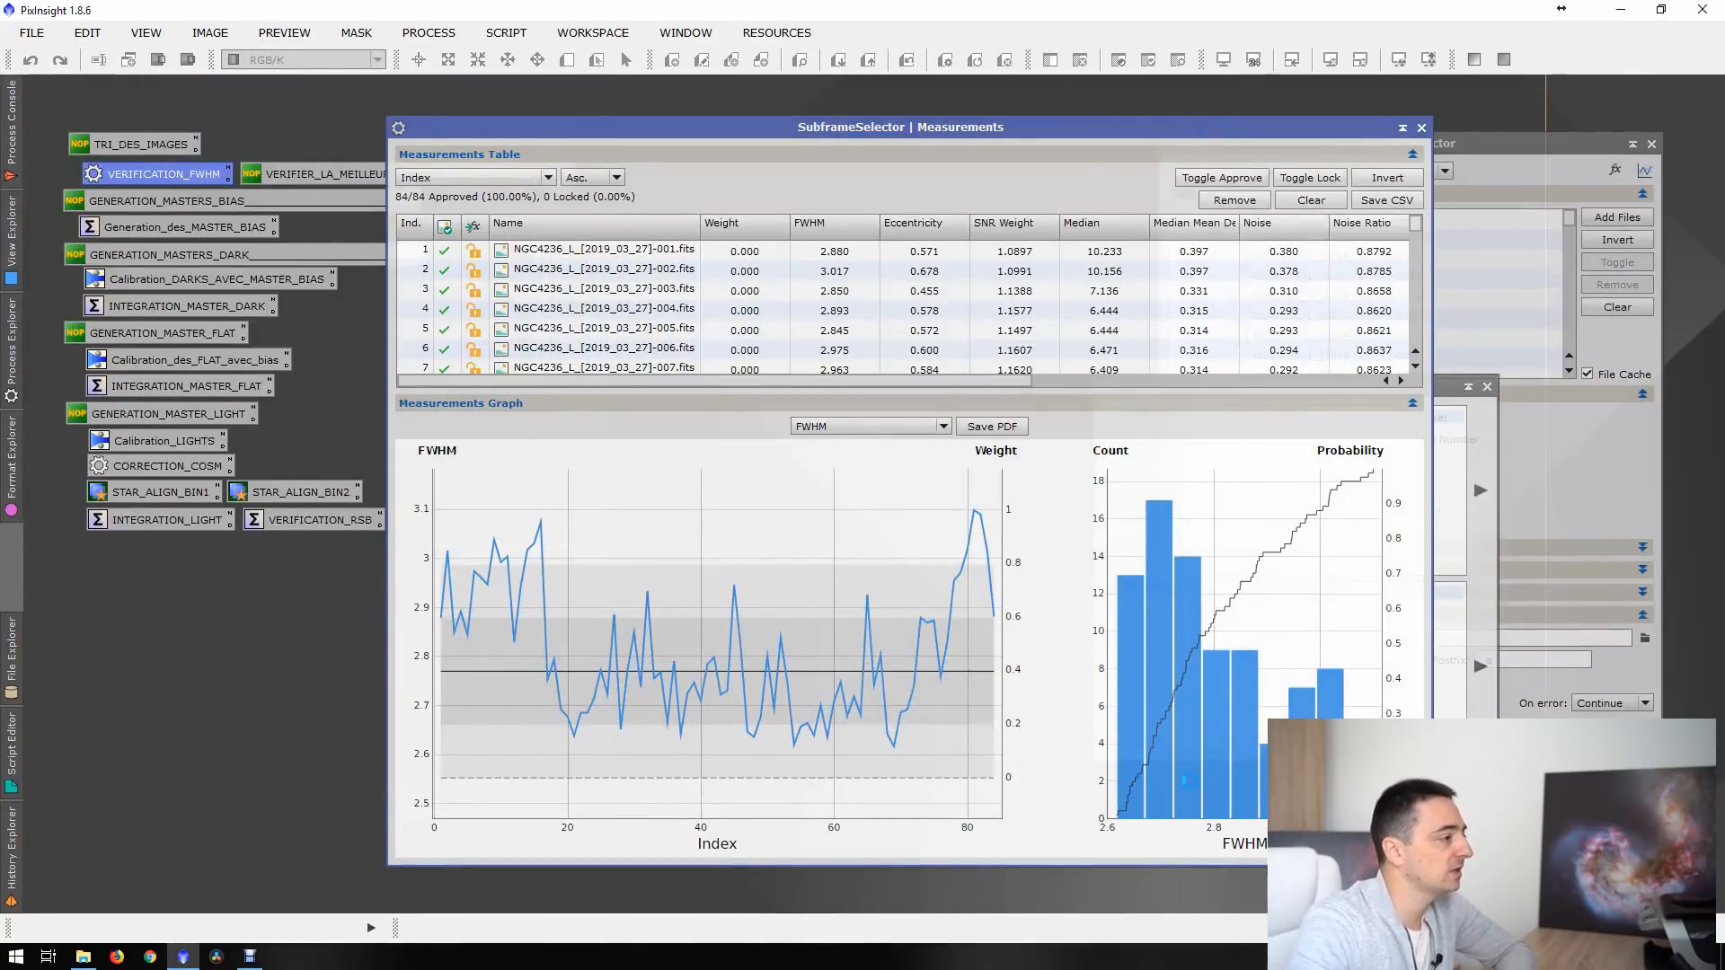
pyautogui.moveTo(1090, 135); pyautogui.dragTo(977, 139)
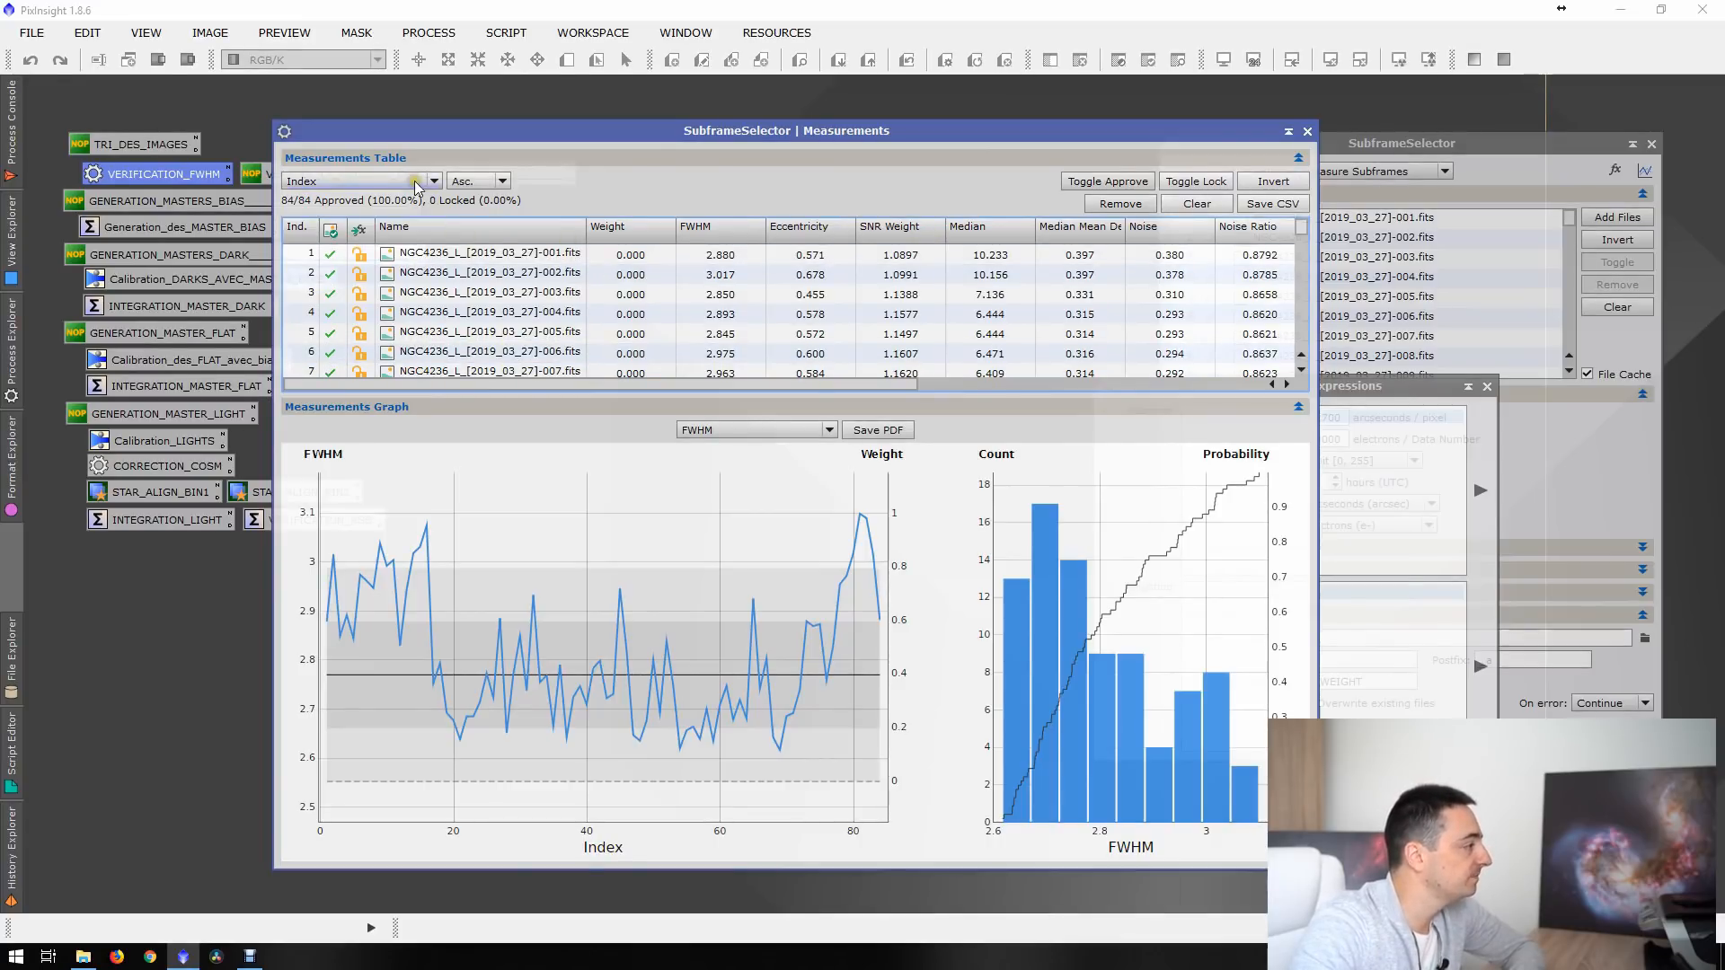
pyautogui.click(359, 181)
pyautogui.click(316, 210)
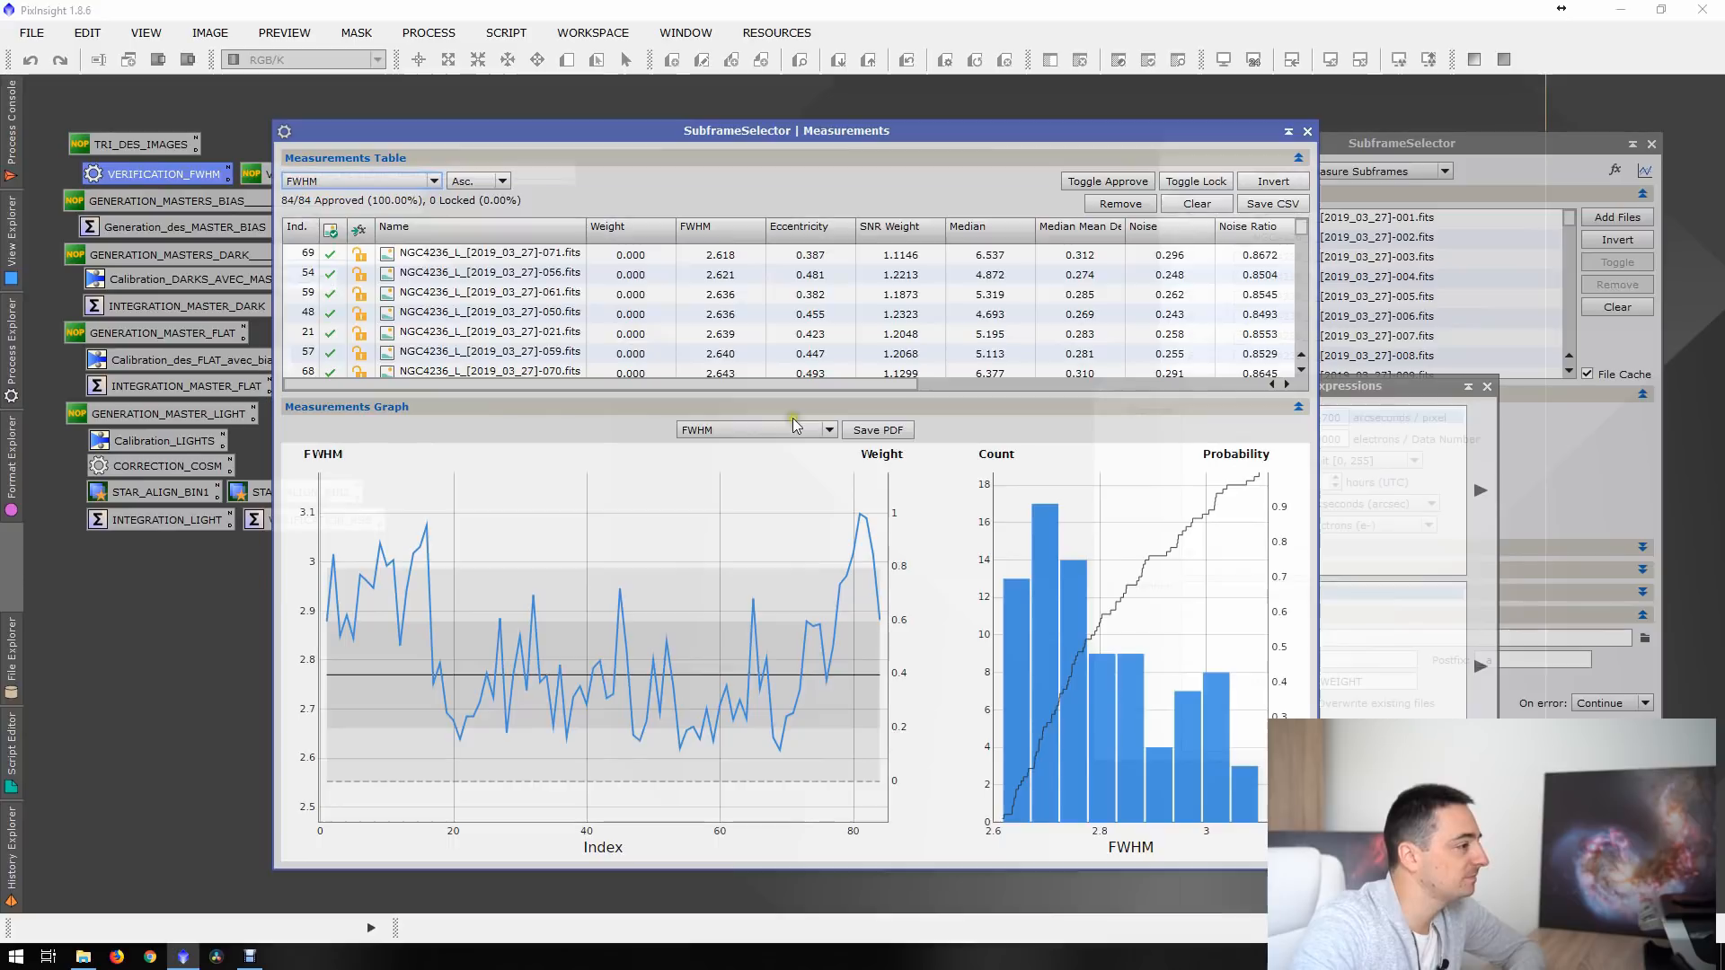
pyautogui.click(539, 255)
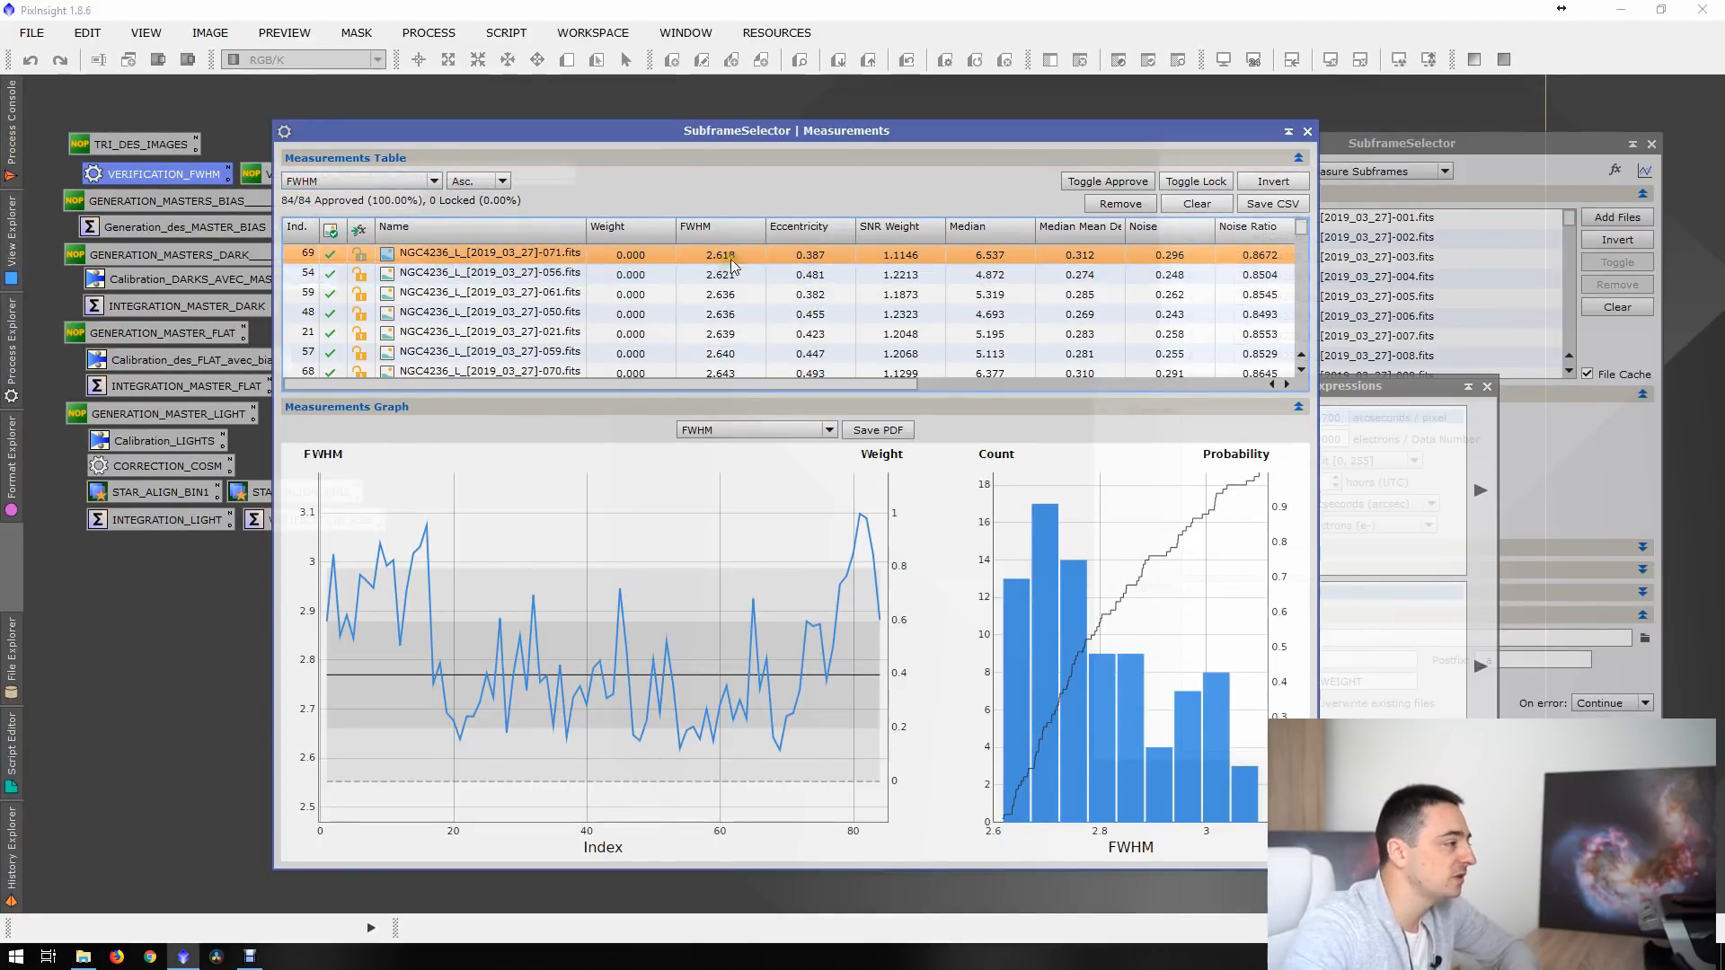
# - Reopen the luminance frames in Blink, collapse the measurements window and inspect the stars of frame 071 up close
pyautogui.moveTo(871, 734)
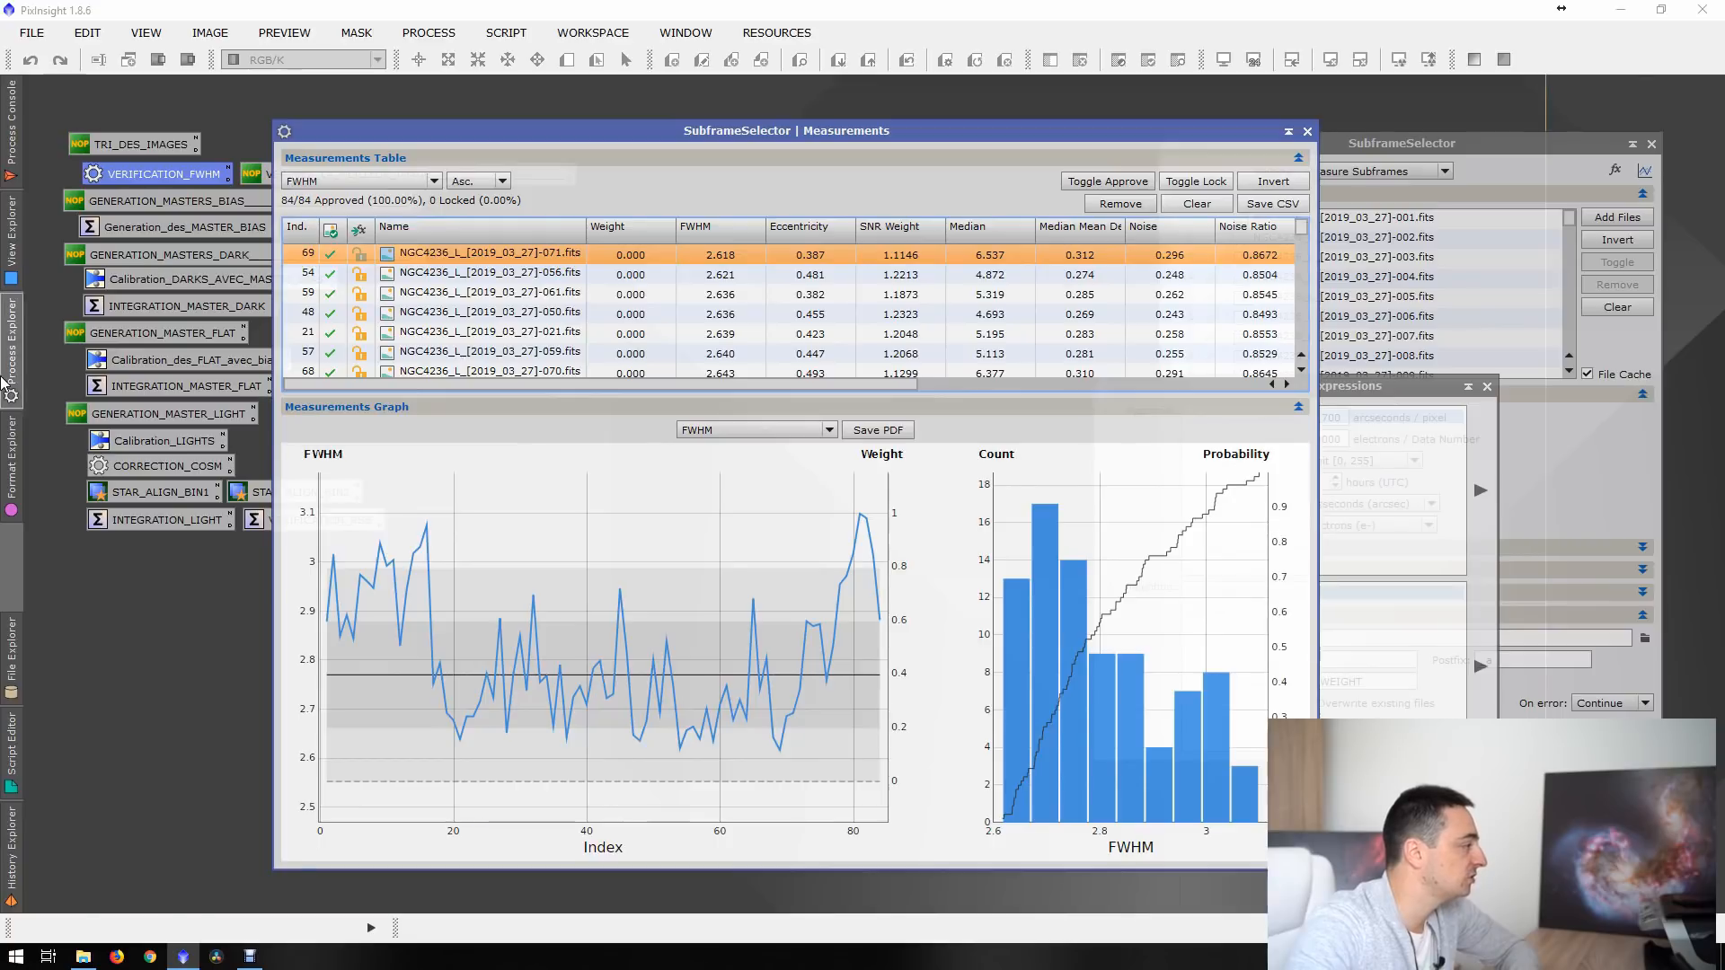
pyautogui.moveTo(11, 385)
pyautogui.doubleClick(90, 586)
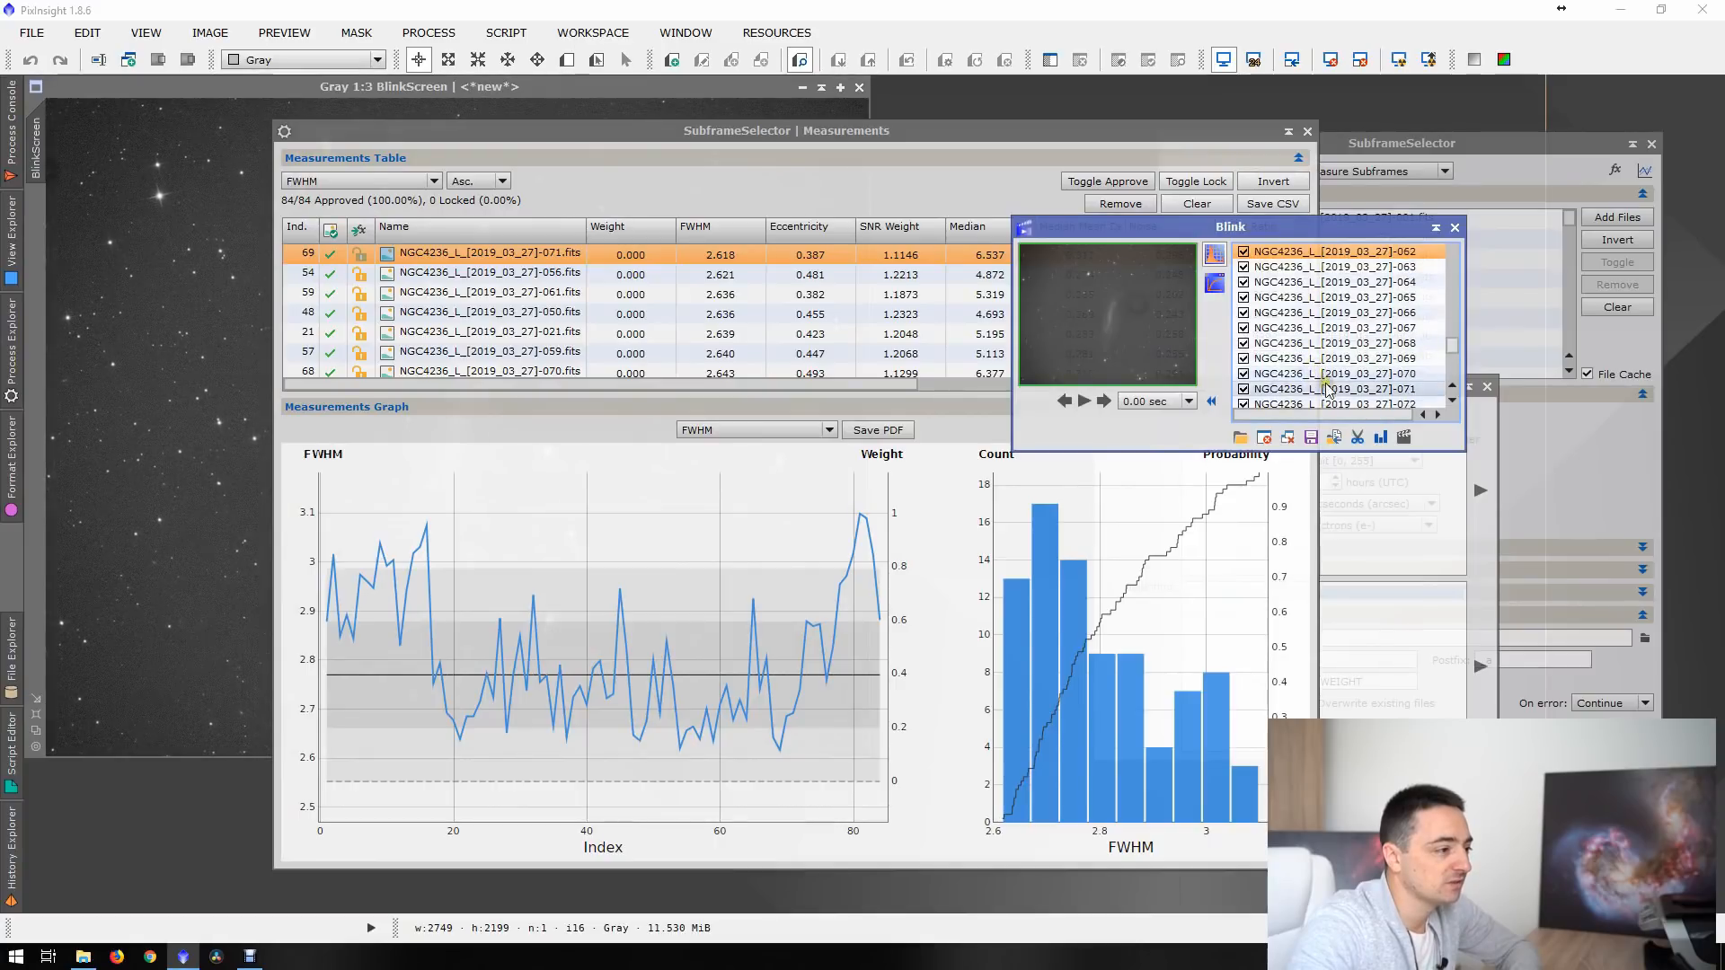
pyautogui.moveTo(1243, 130); pyautogui.dragTo(1558, 104)
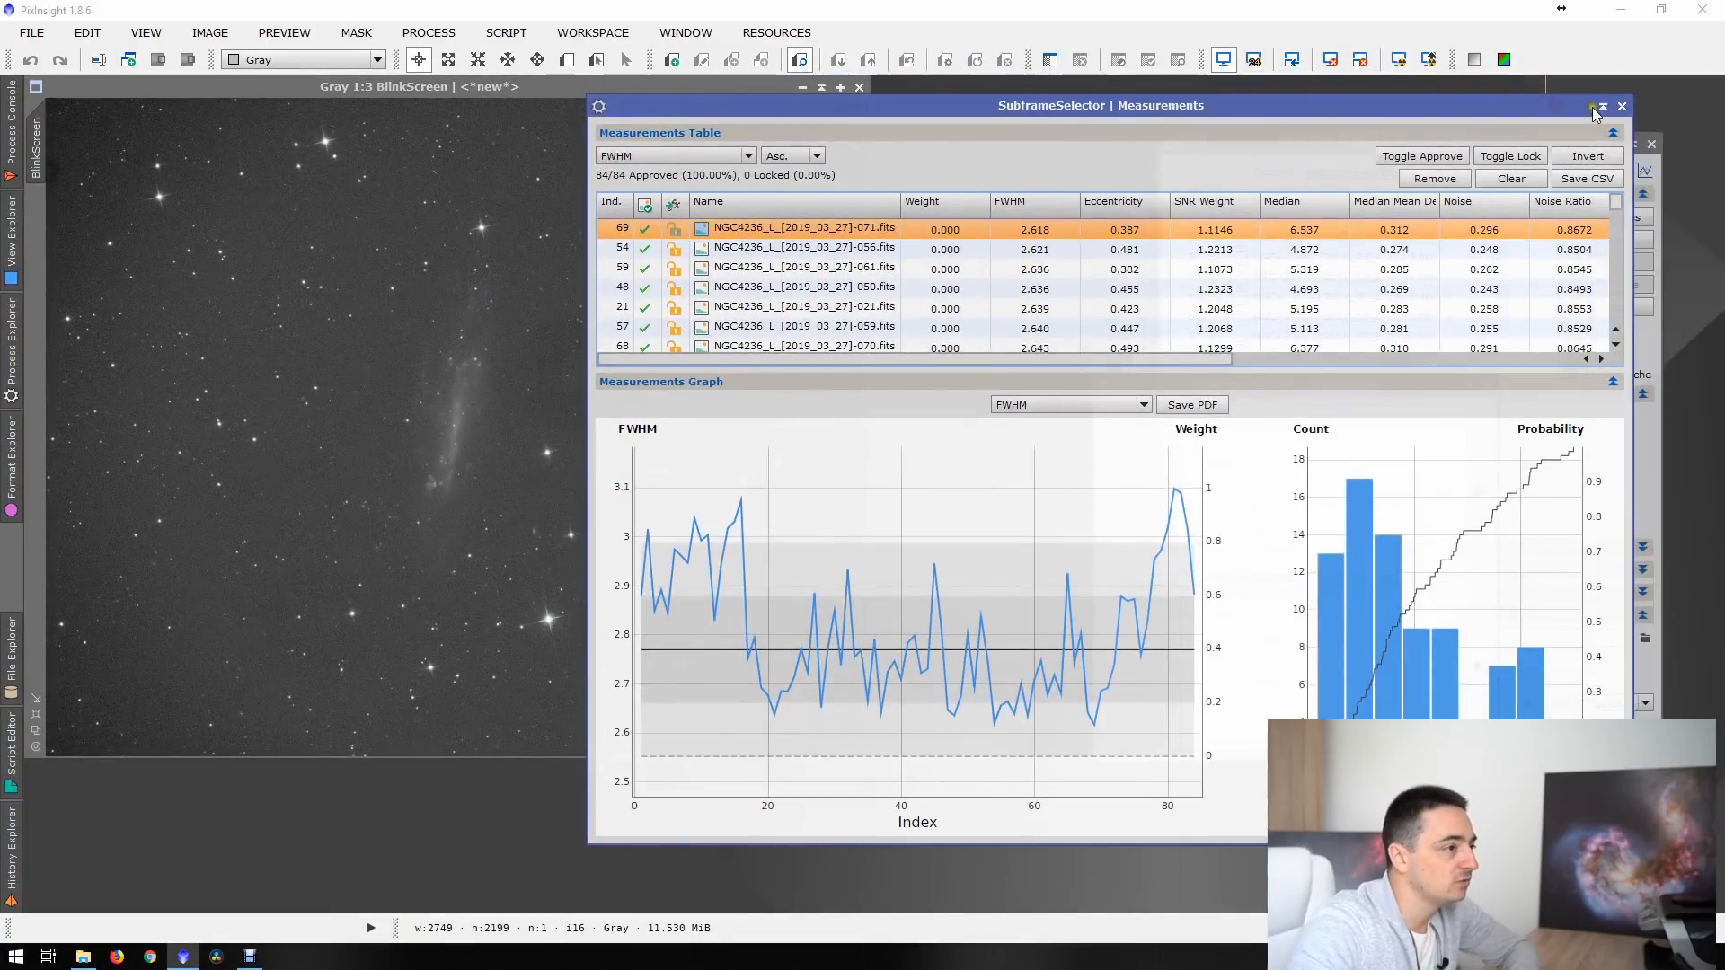
pyautogui.click(1605, 106)
pyautogui.scroll(3, 453, 400)
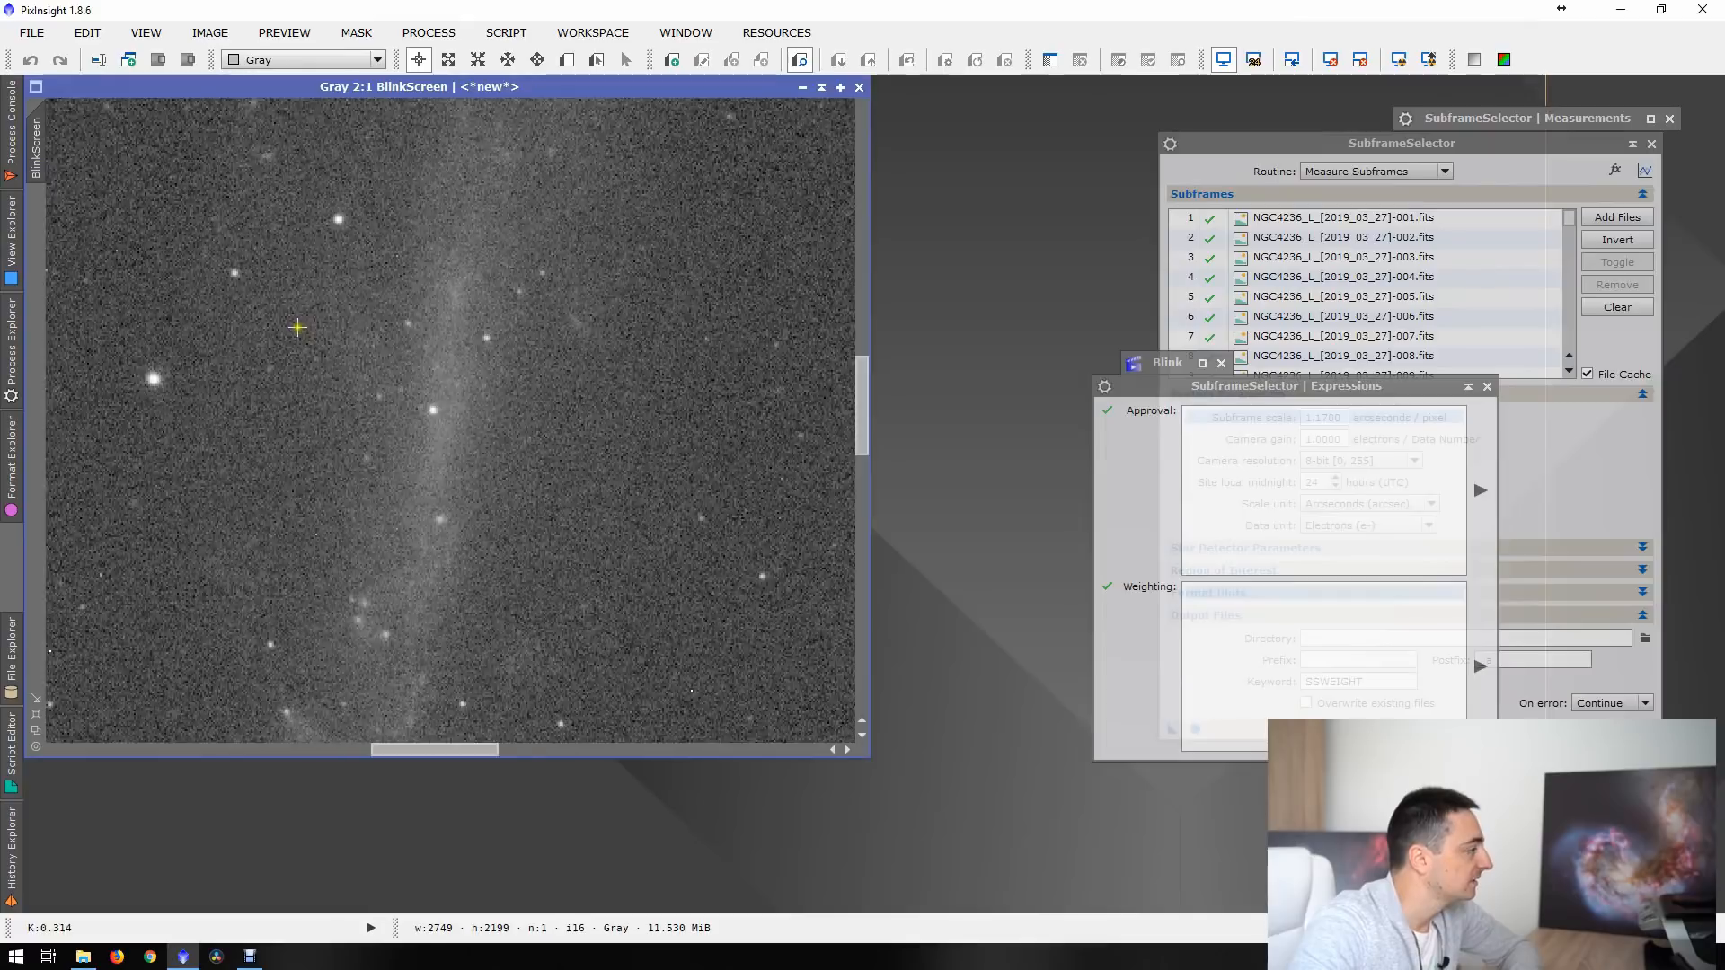
pyautogui.scroll(-1, 297, 327)
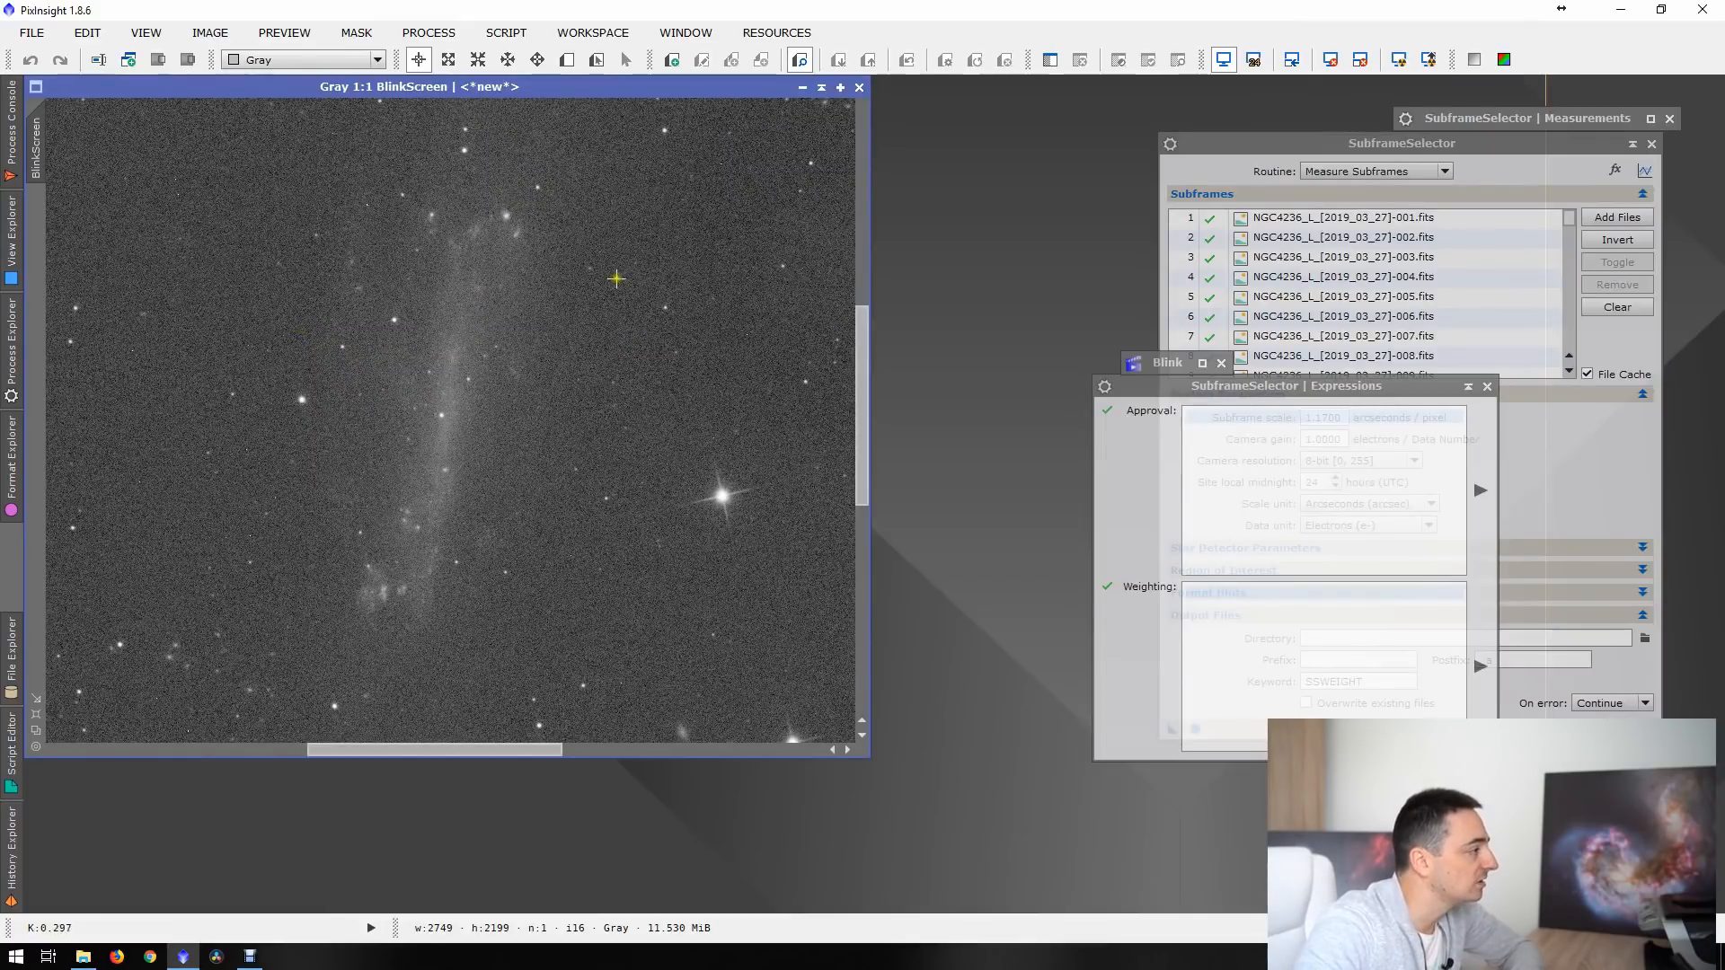
pyautogui.moveTo(617, 280); pyautogui.dragTo(196, 298)
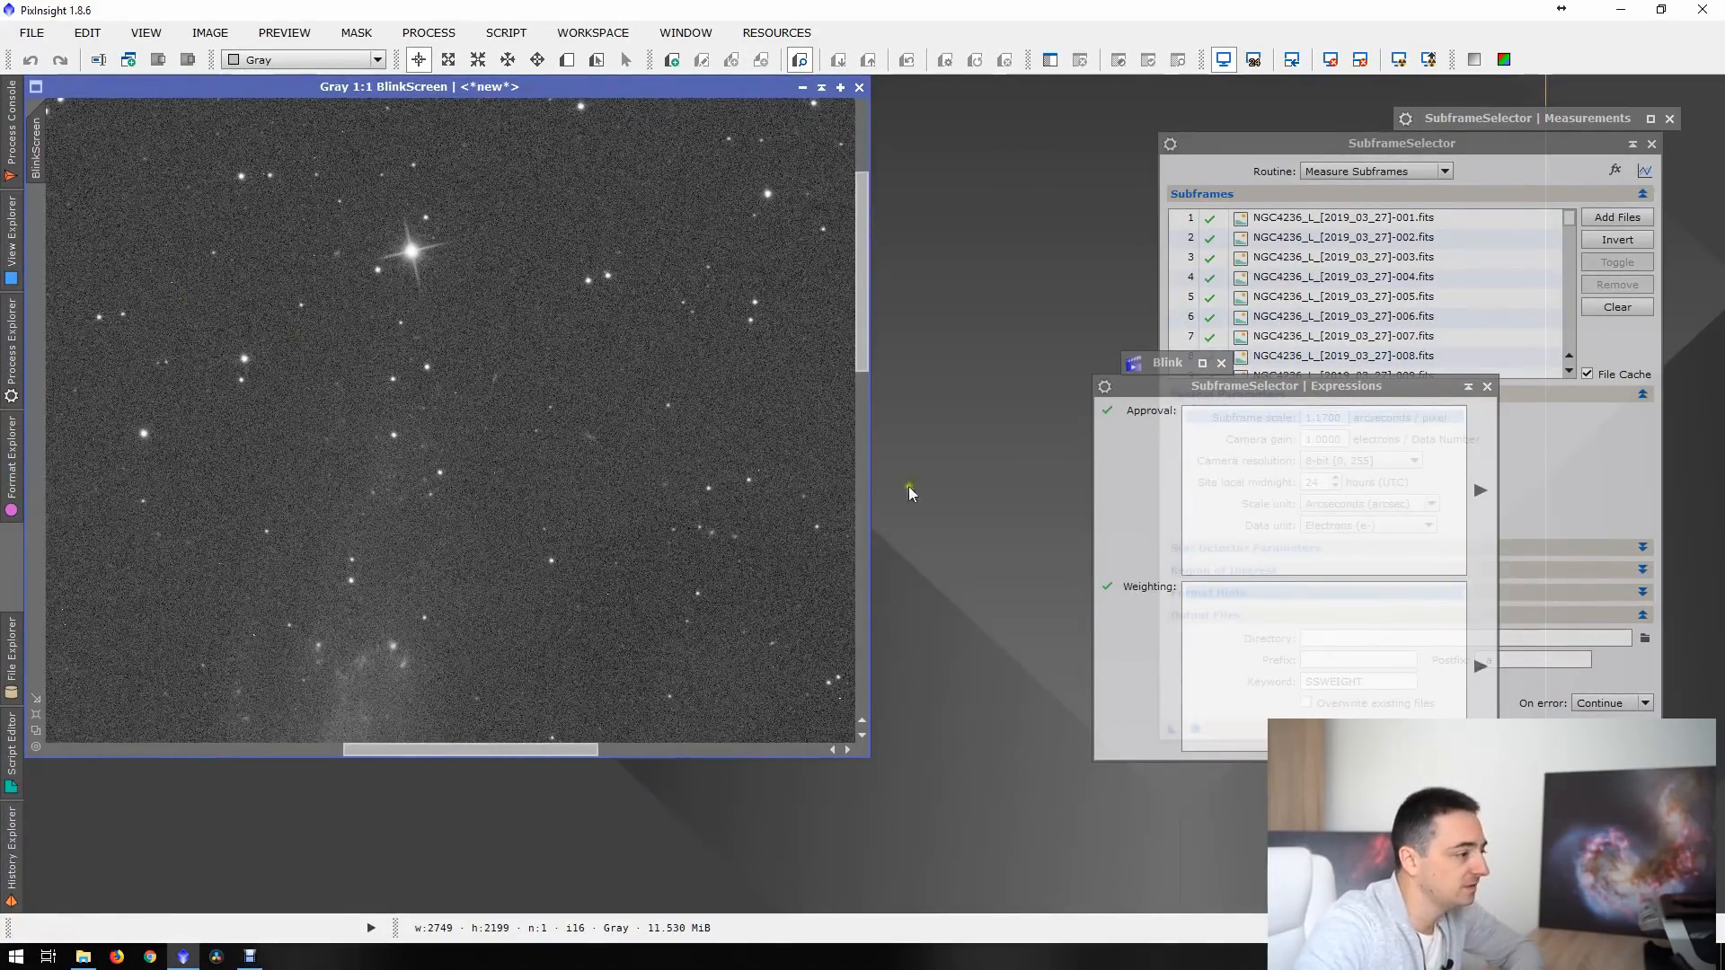
# - Close the Expressions window, restore the measurements window and compare the frames' FWHM values from lowest to highest
pyautogui.click(1487, 388)
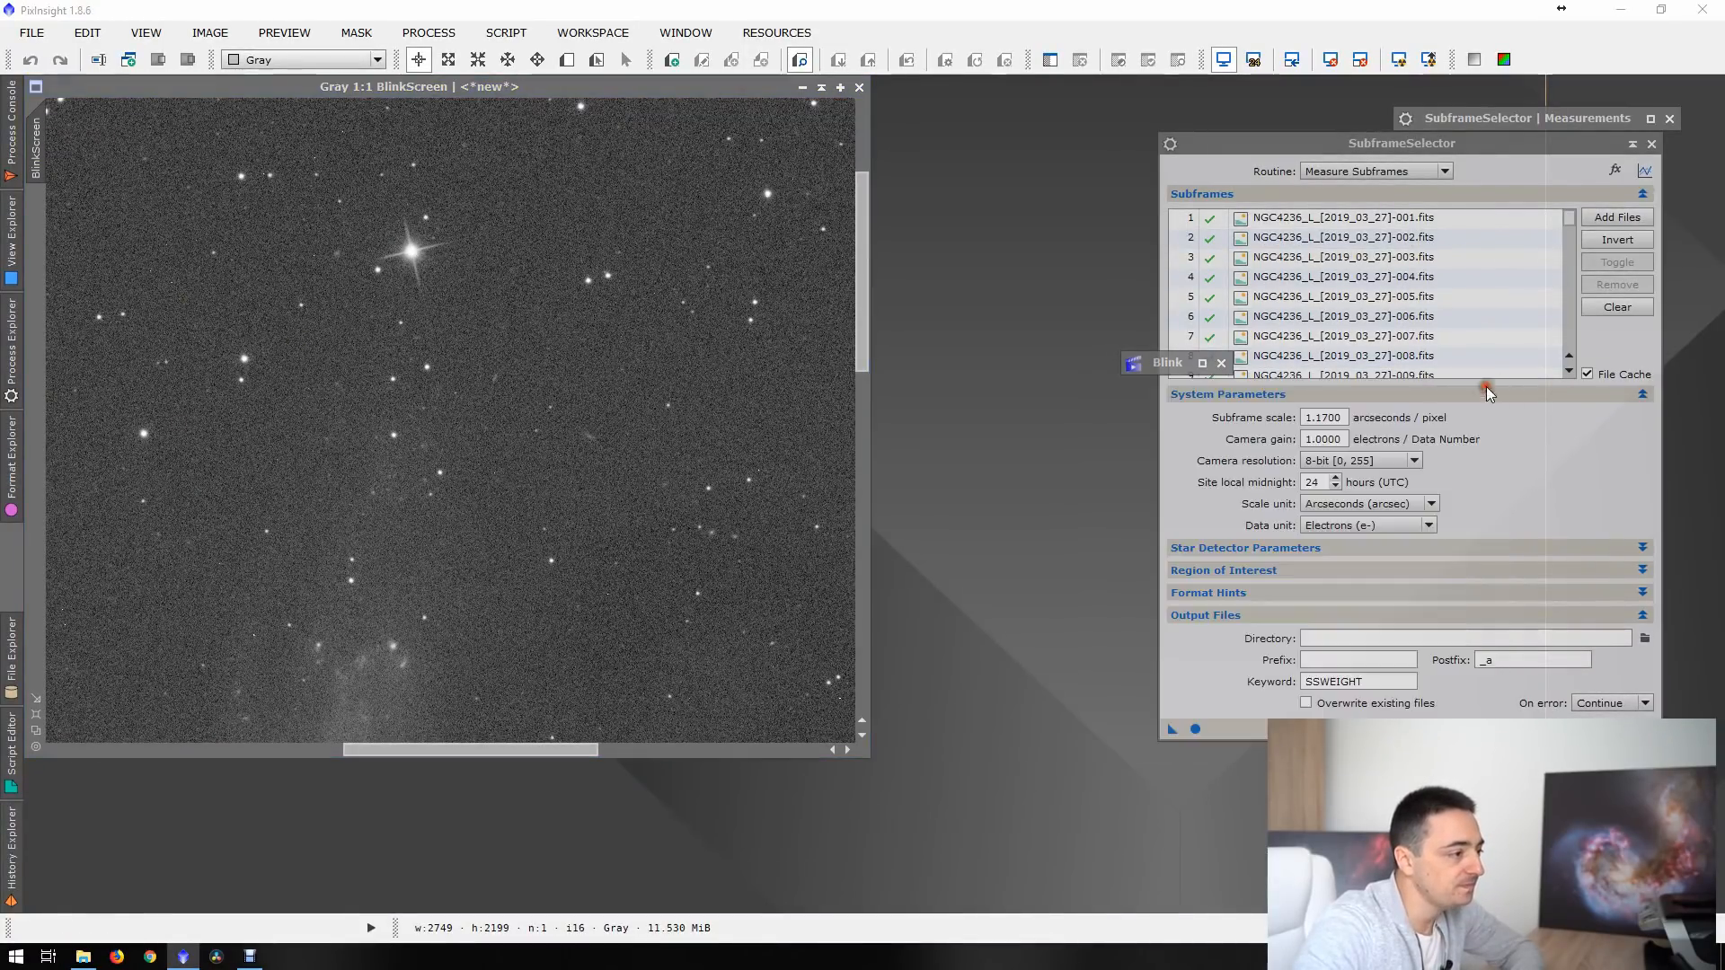
pyautogui.doubleClick(1538, 115)
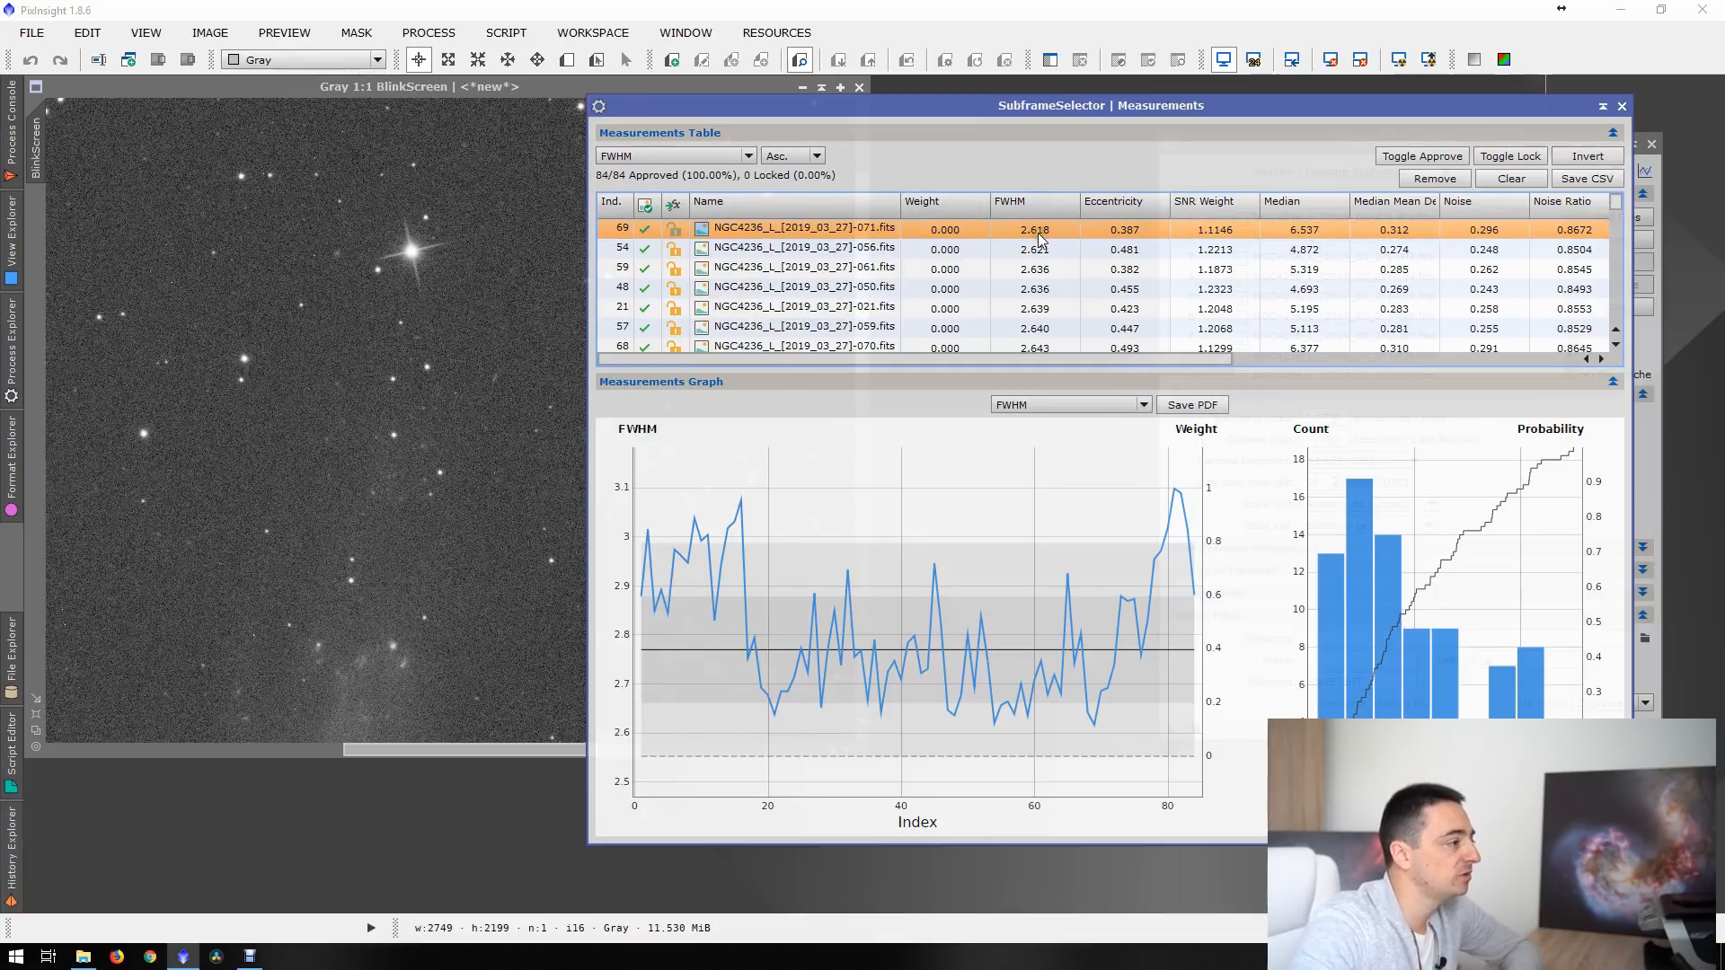
pyautogui.scroll(-15, 1046, 256)
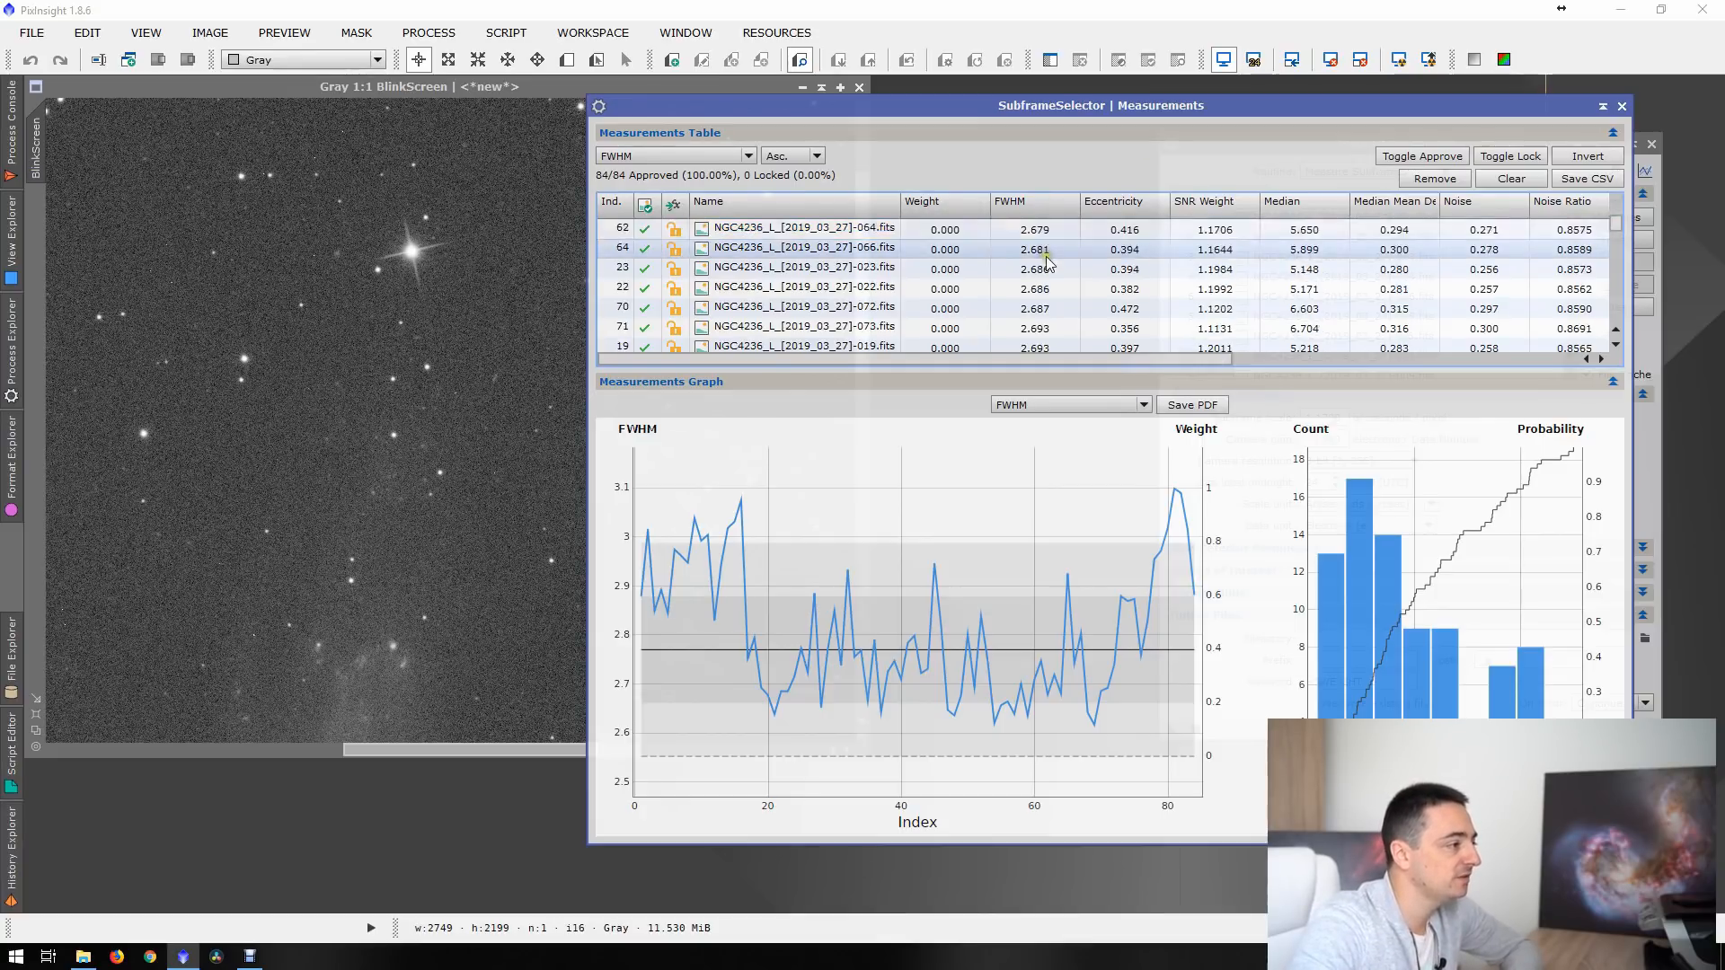
pyautogui.scroll(-3, 1048, 255)
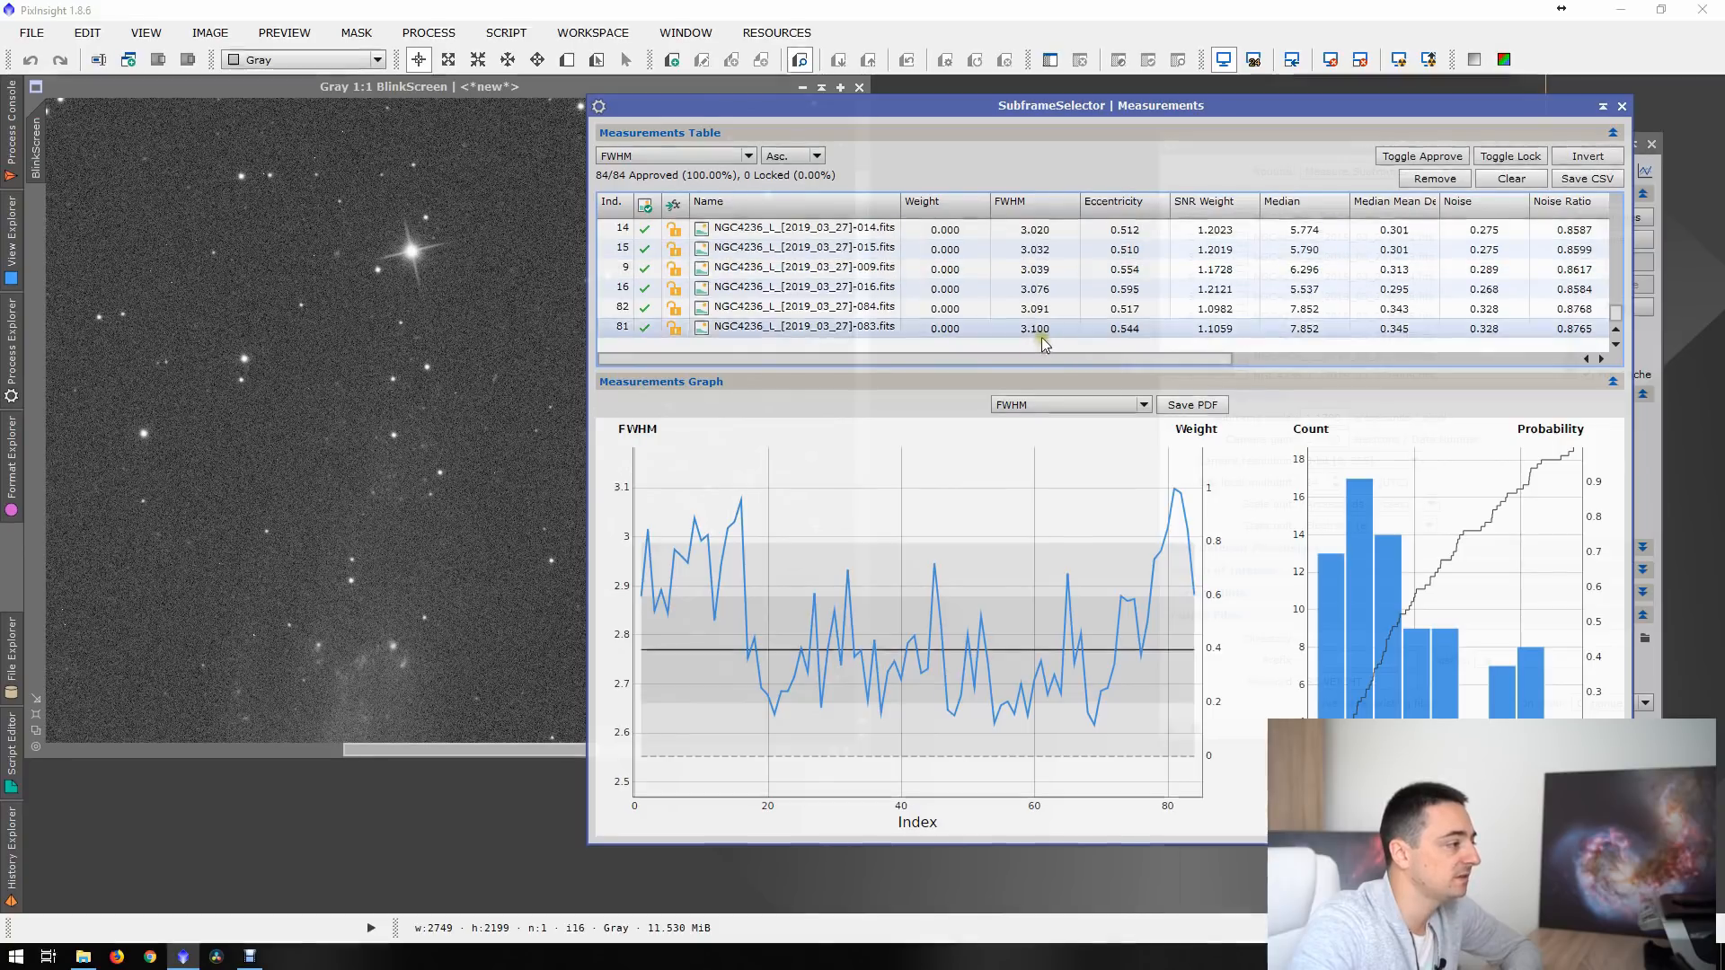
pyautogui.click(1010, 331)
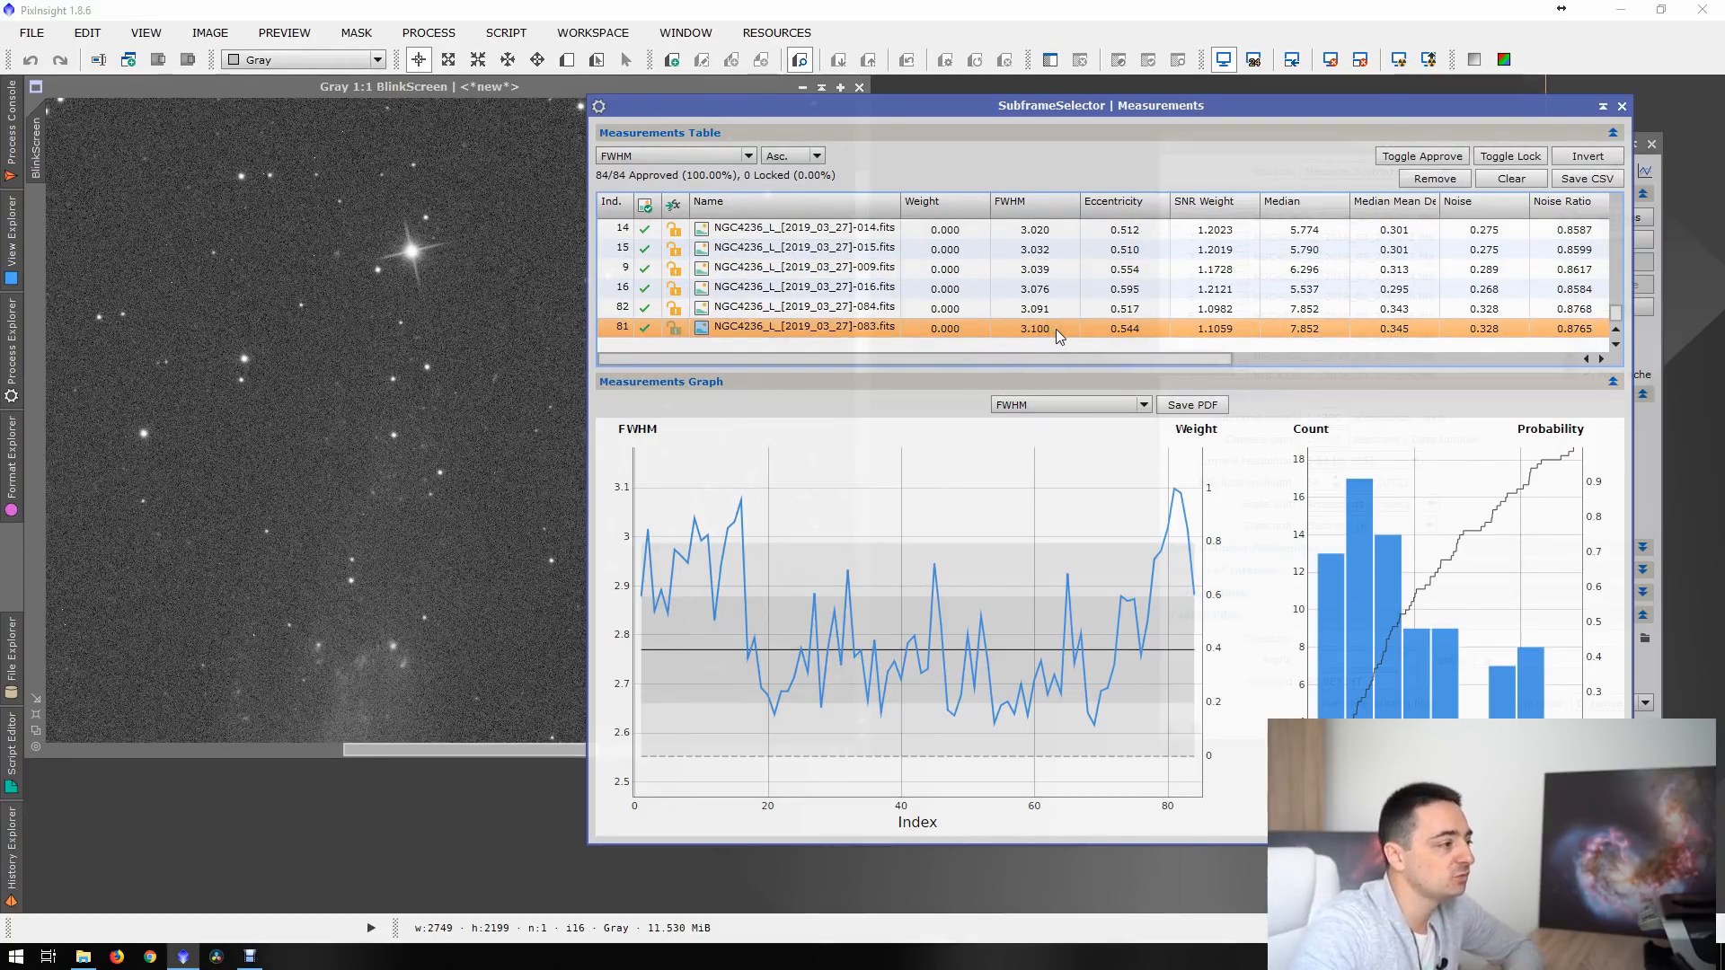
pyautogui.scroll(5, 1054, 329)
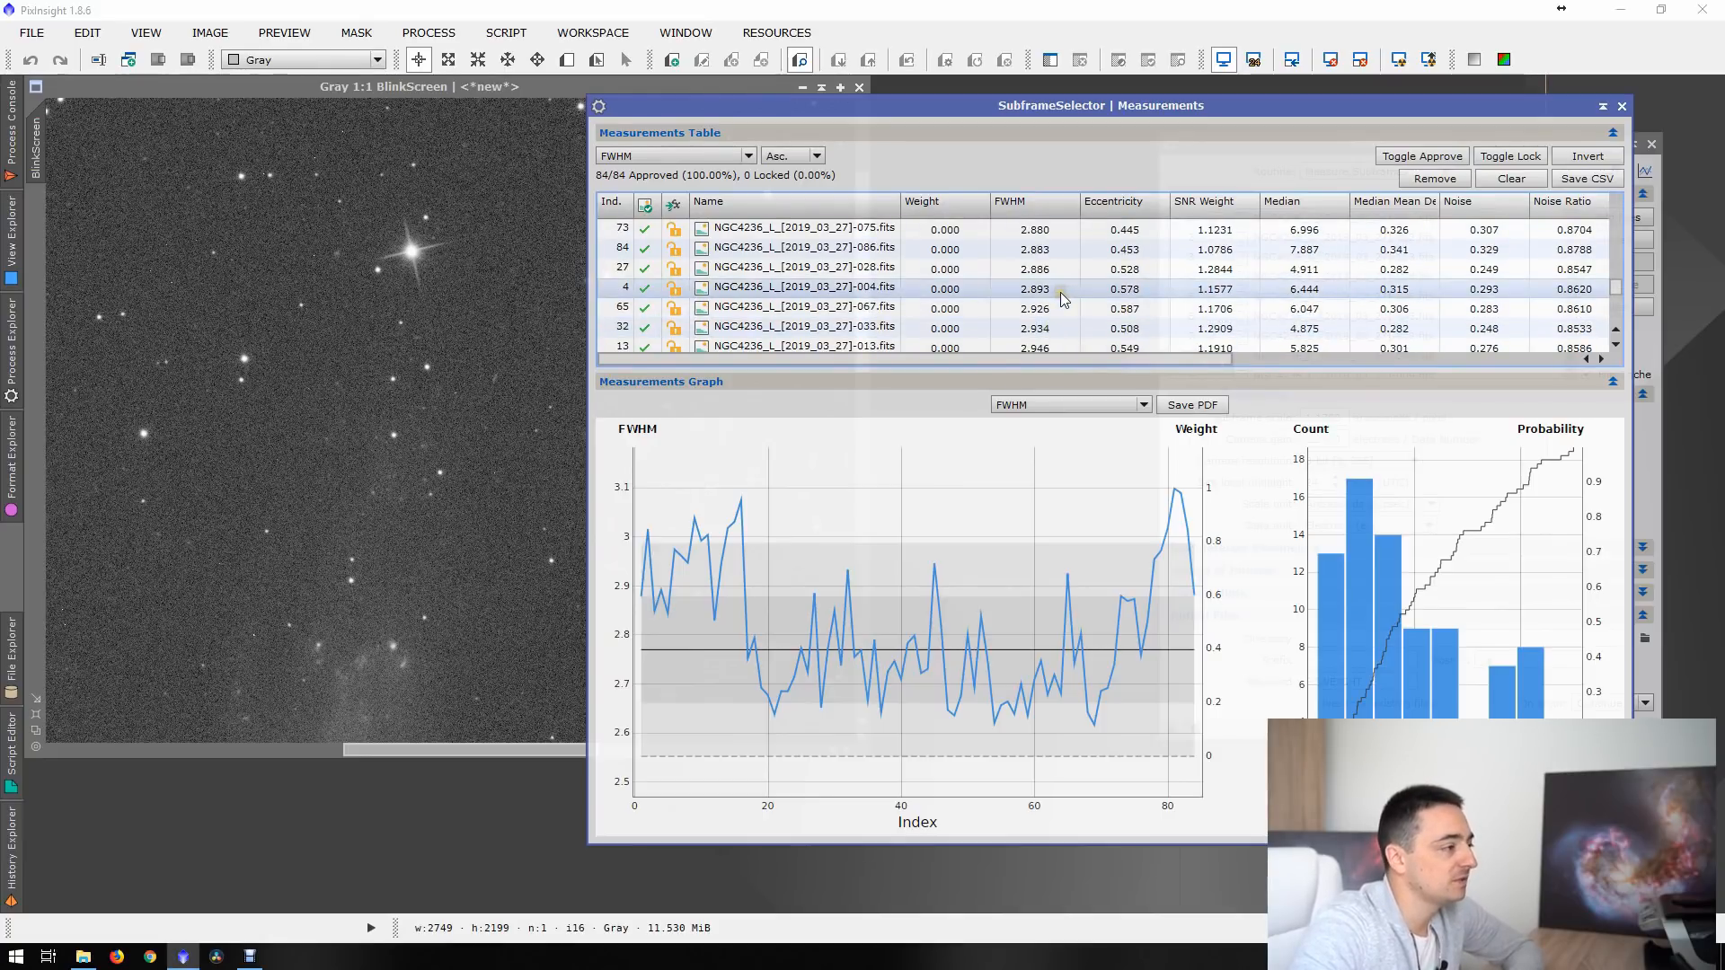
# - Compare the higher FWHM values in the measurements table, selecting frames 067 and 007, and check the NGC4236 image folder
pyautogui.click(1051, 293)
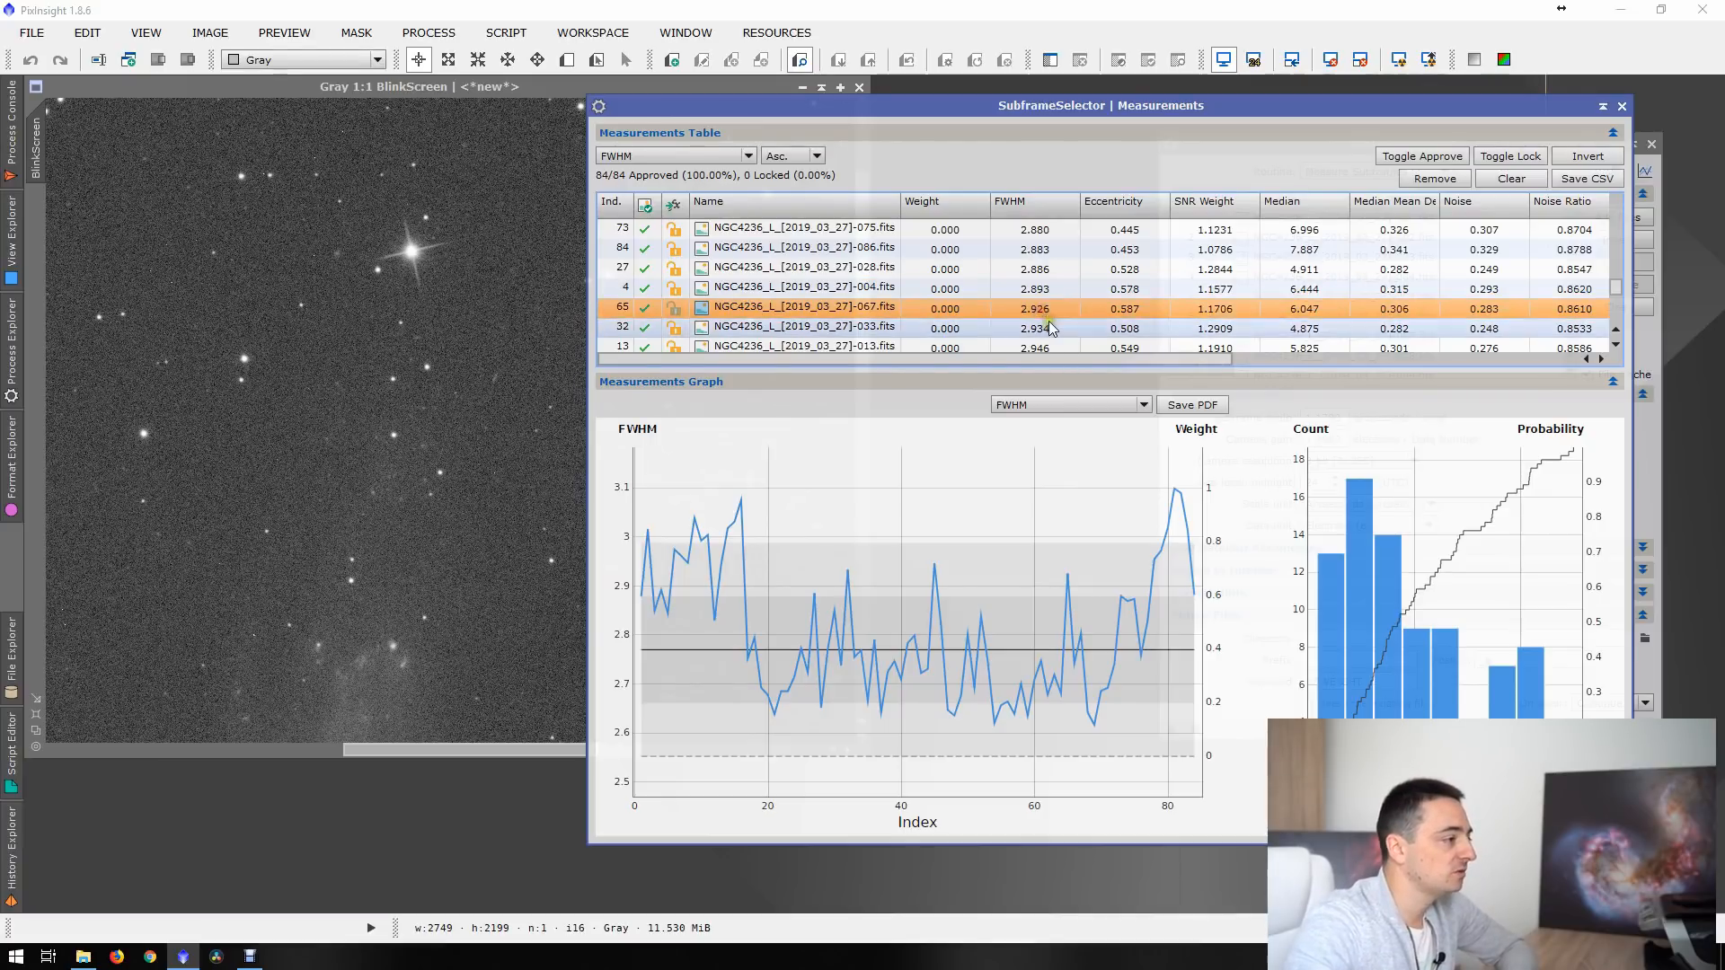
pyautogui.scroll(-8, 1038, 315)
pyautogui.scroll(4, 1045, 333)
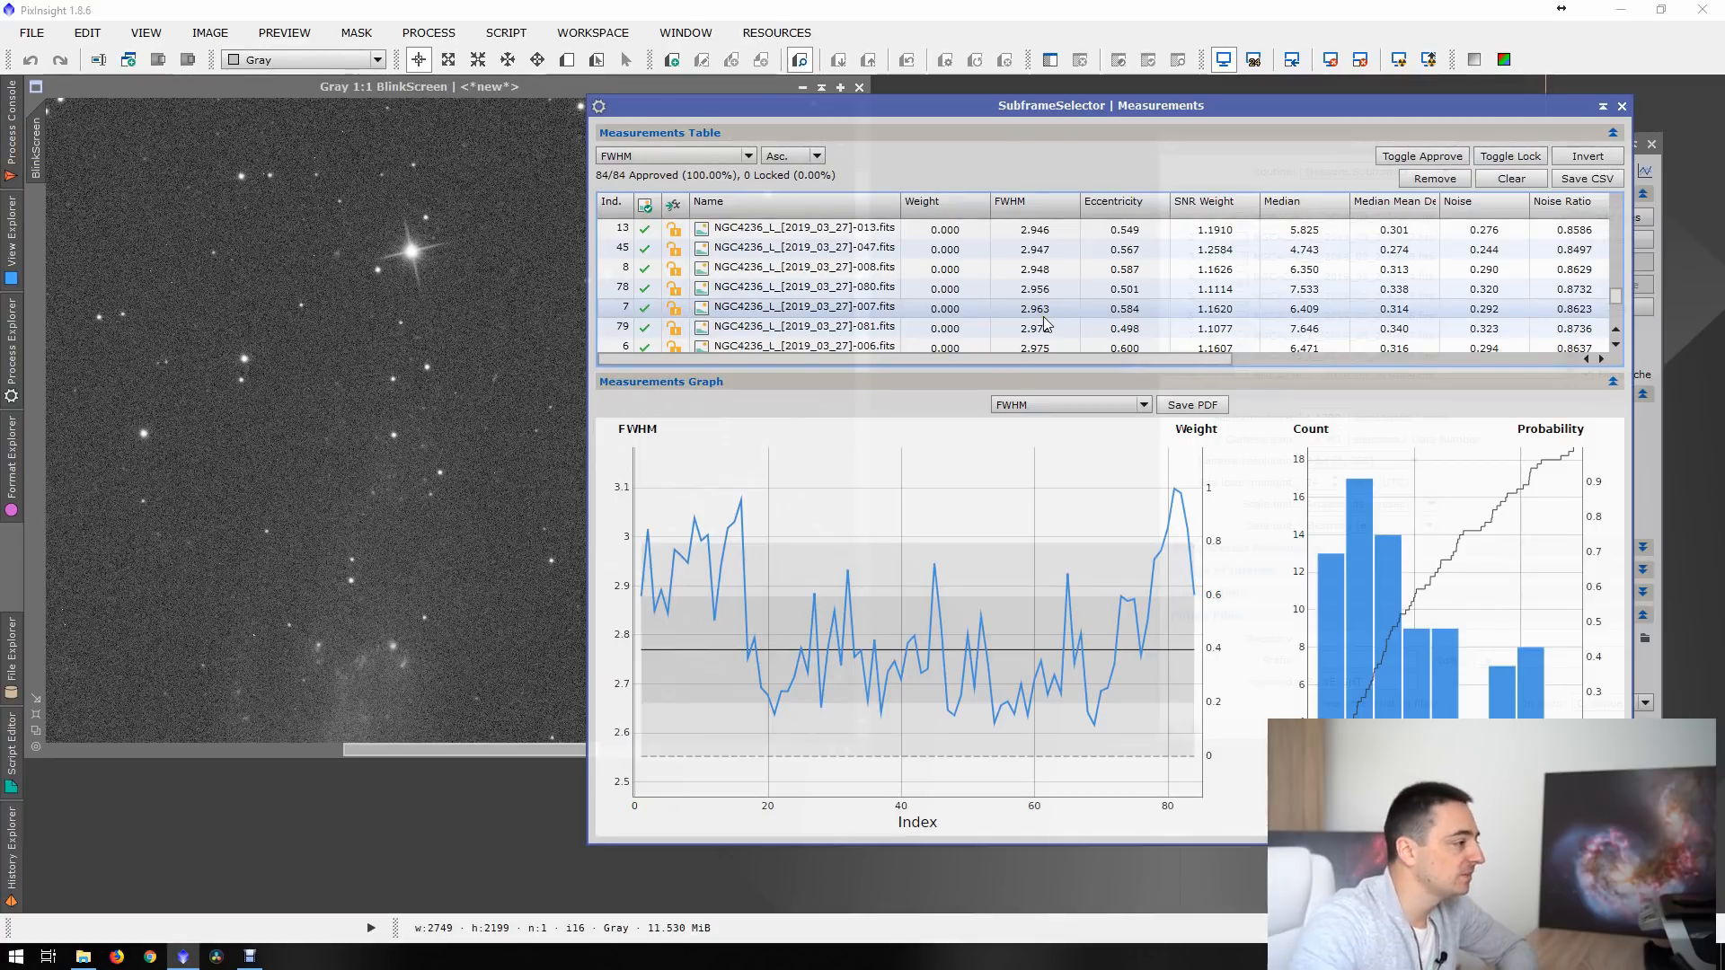
pyautogui.click(1042, 313)
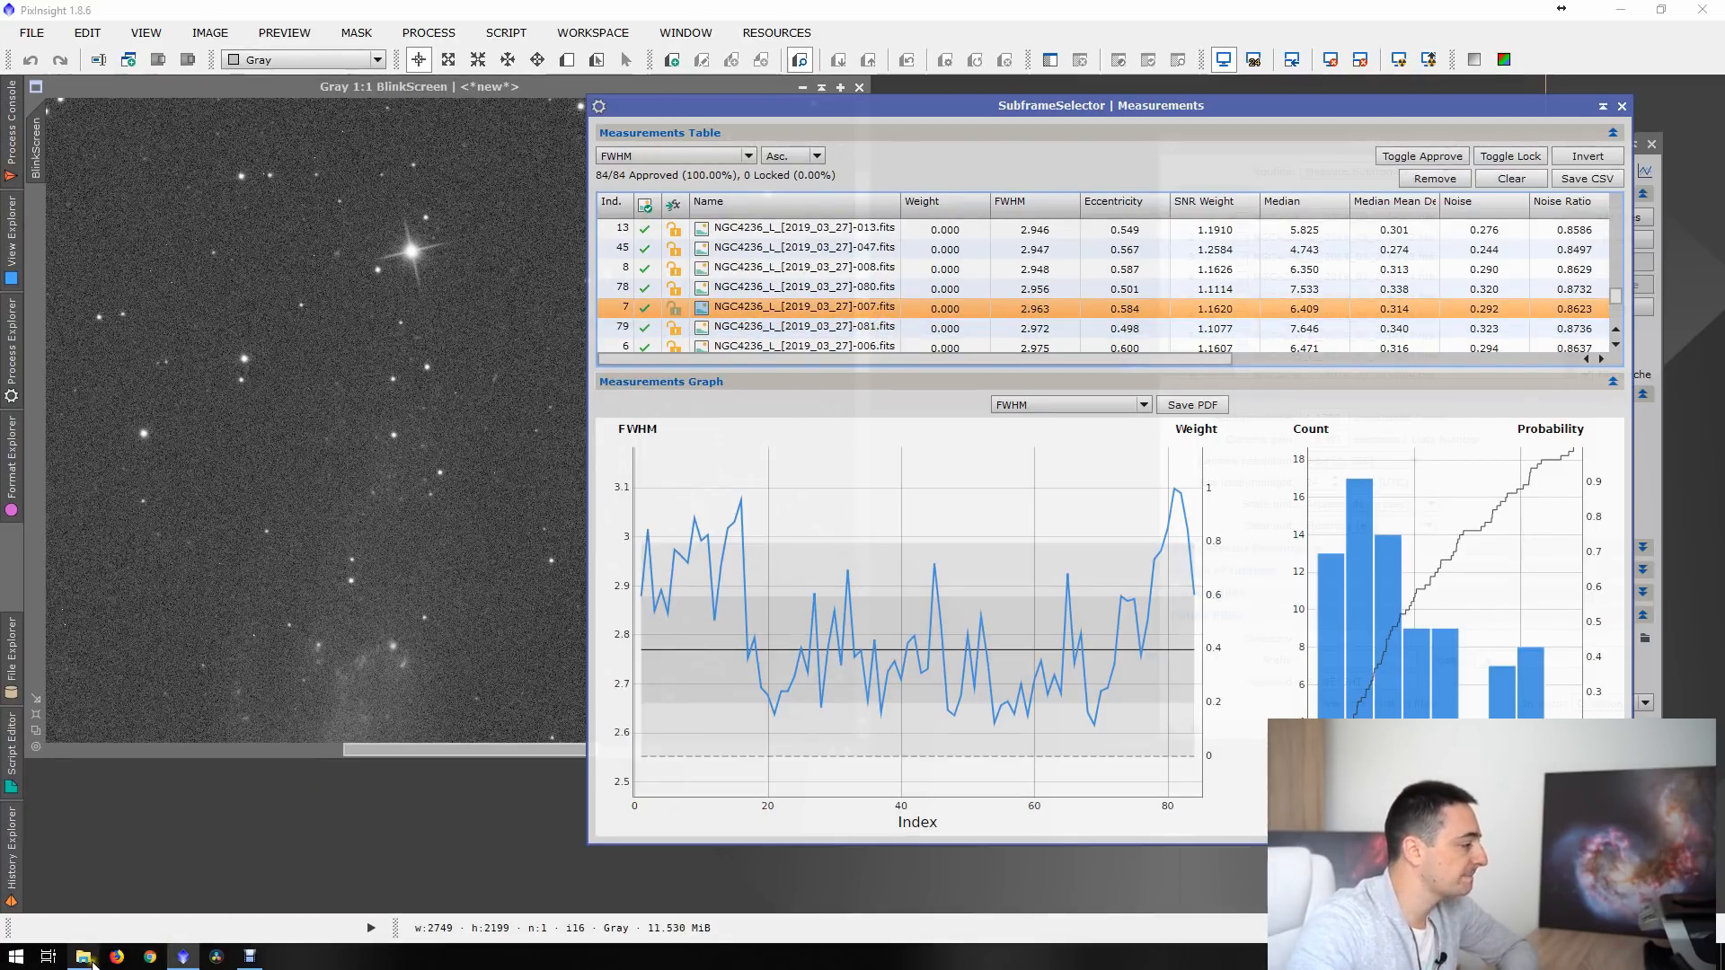
pyautogui.click(85, 958)
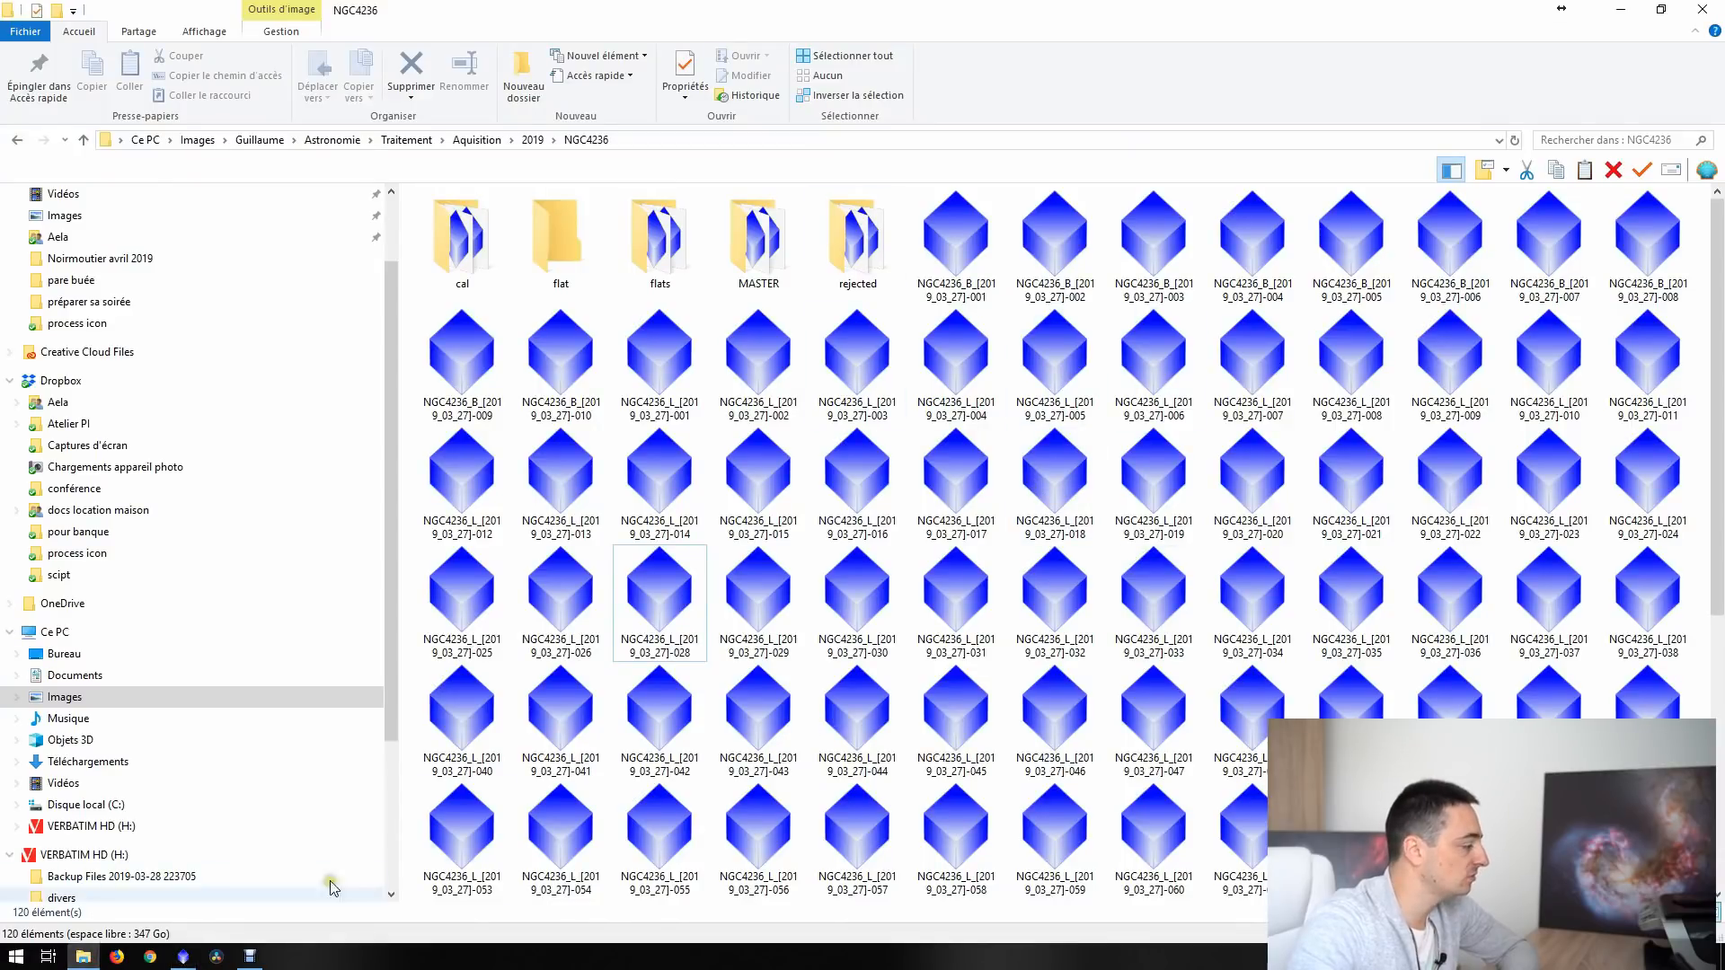
pyautogui.click(82, 958)
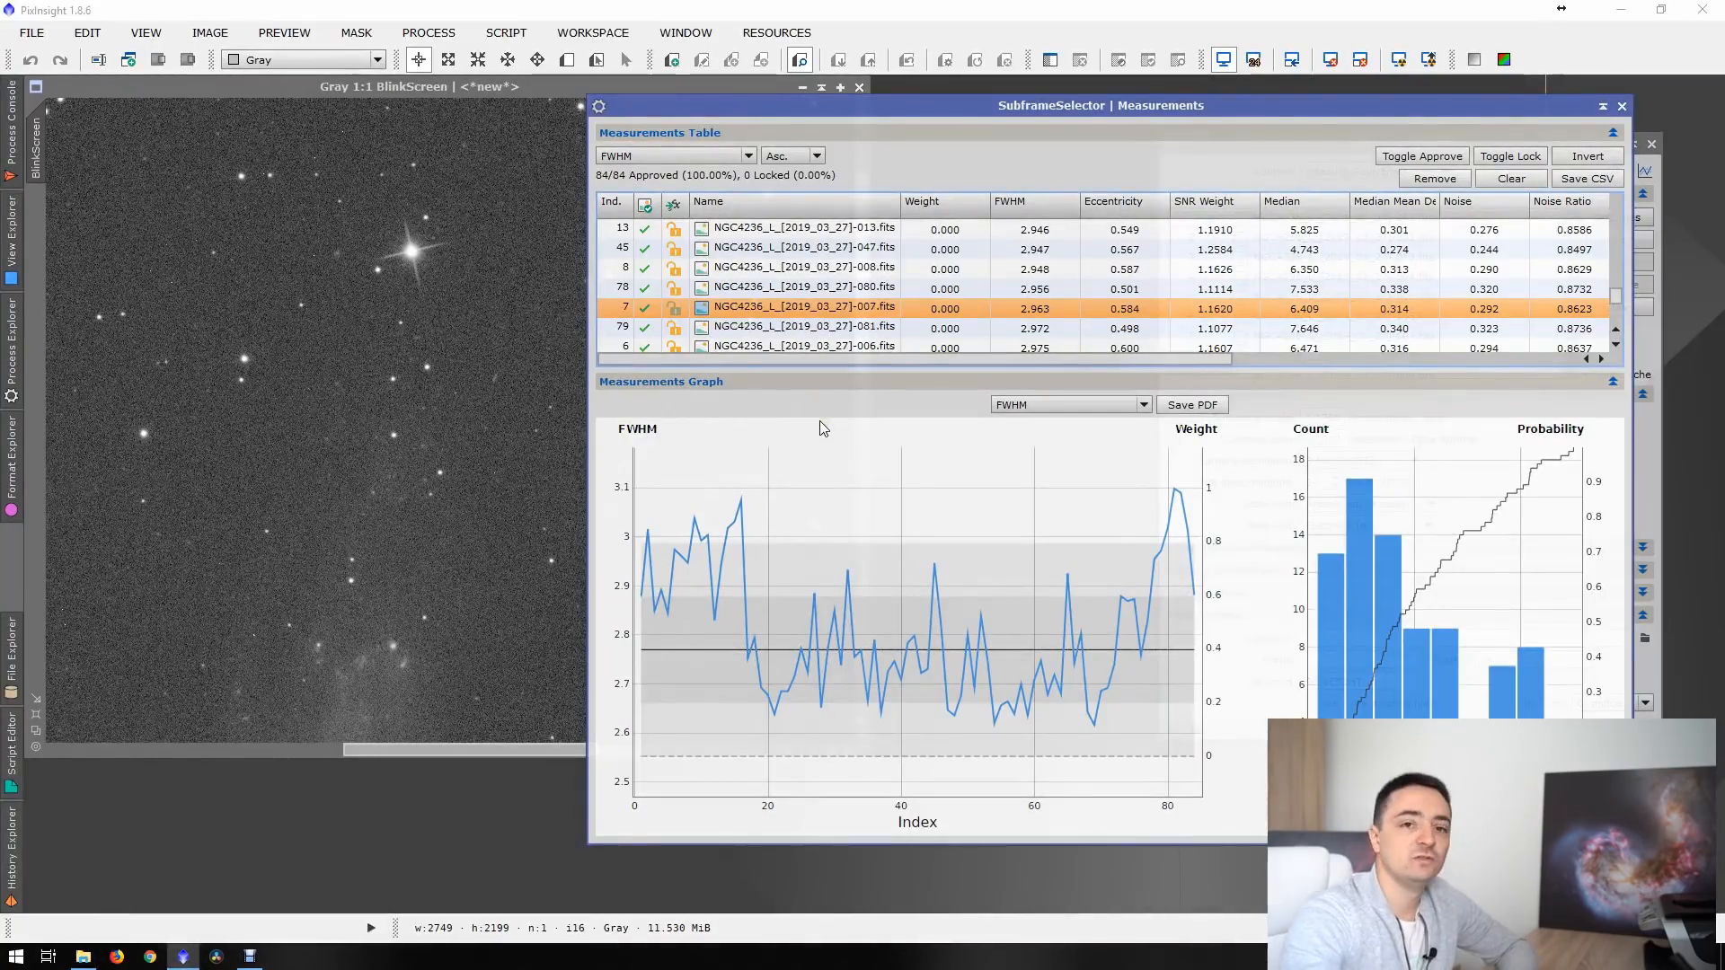
# - Close the SubframeSelector windows, the BlinkScreen image and the Blink process to clear the workspace
pyautogui.click(1621, 105)
pyautogui.click(1652, 144)
pyautogui.click(859, 88)
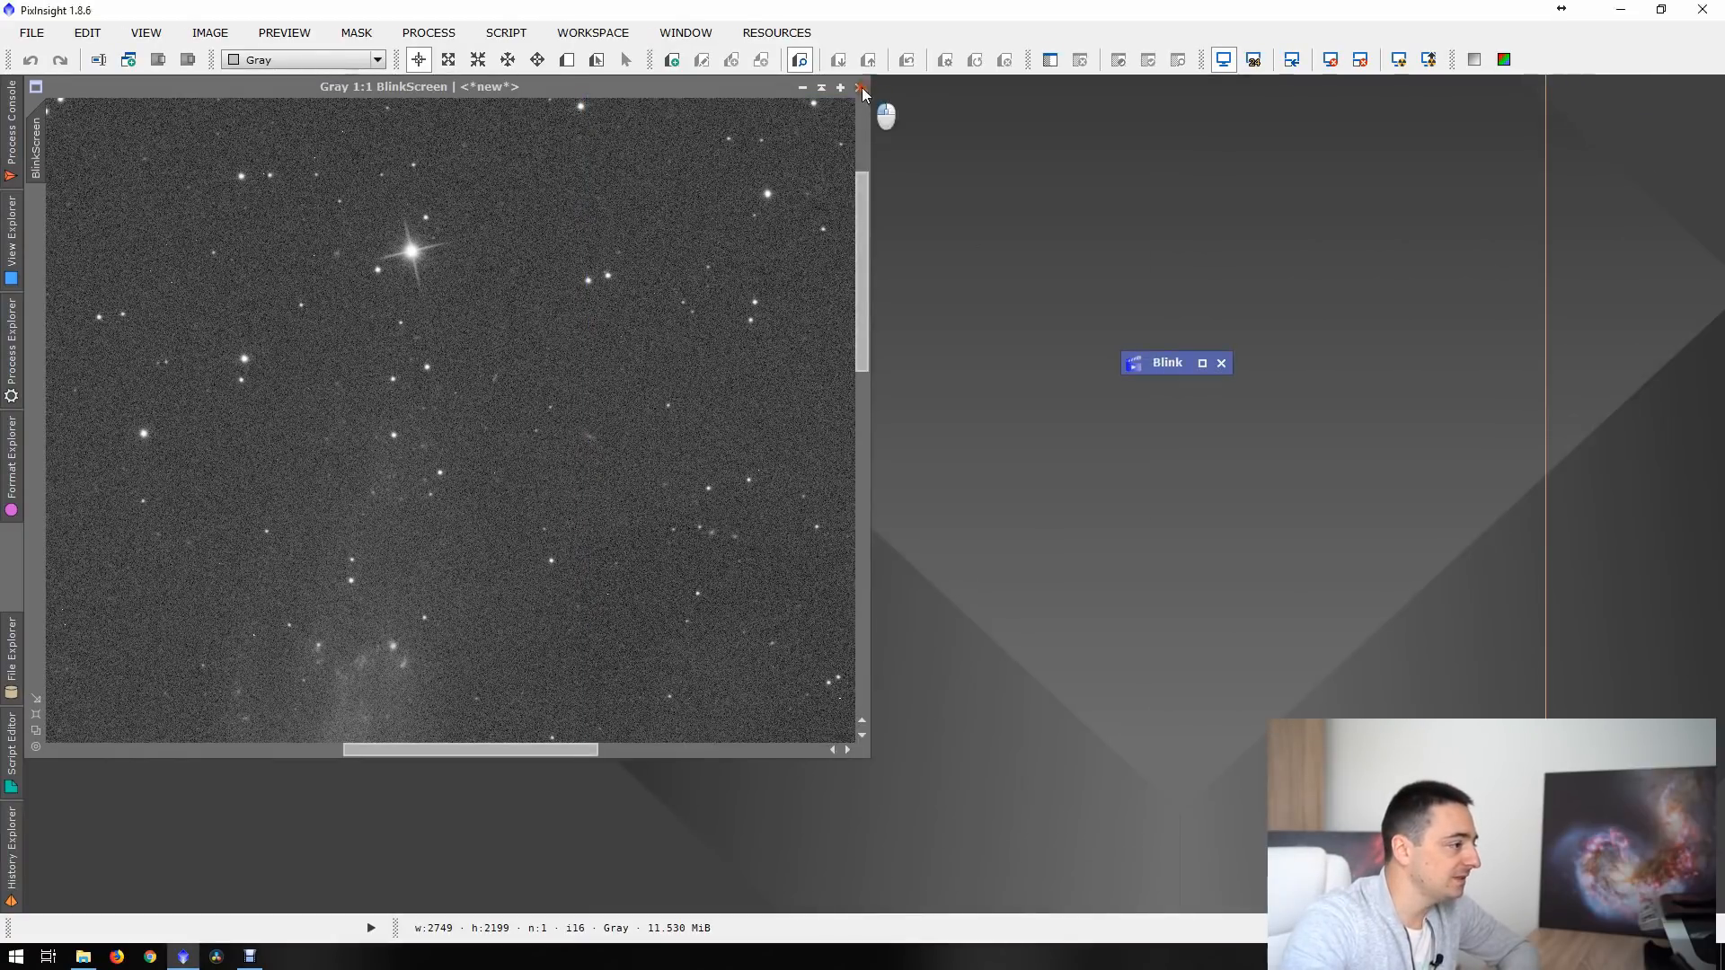
pyautogui.click(1221, 364)
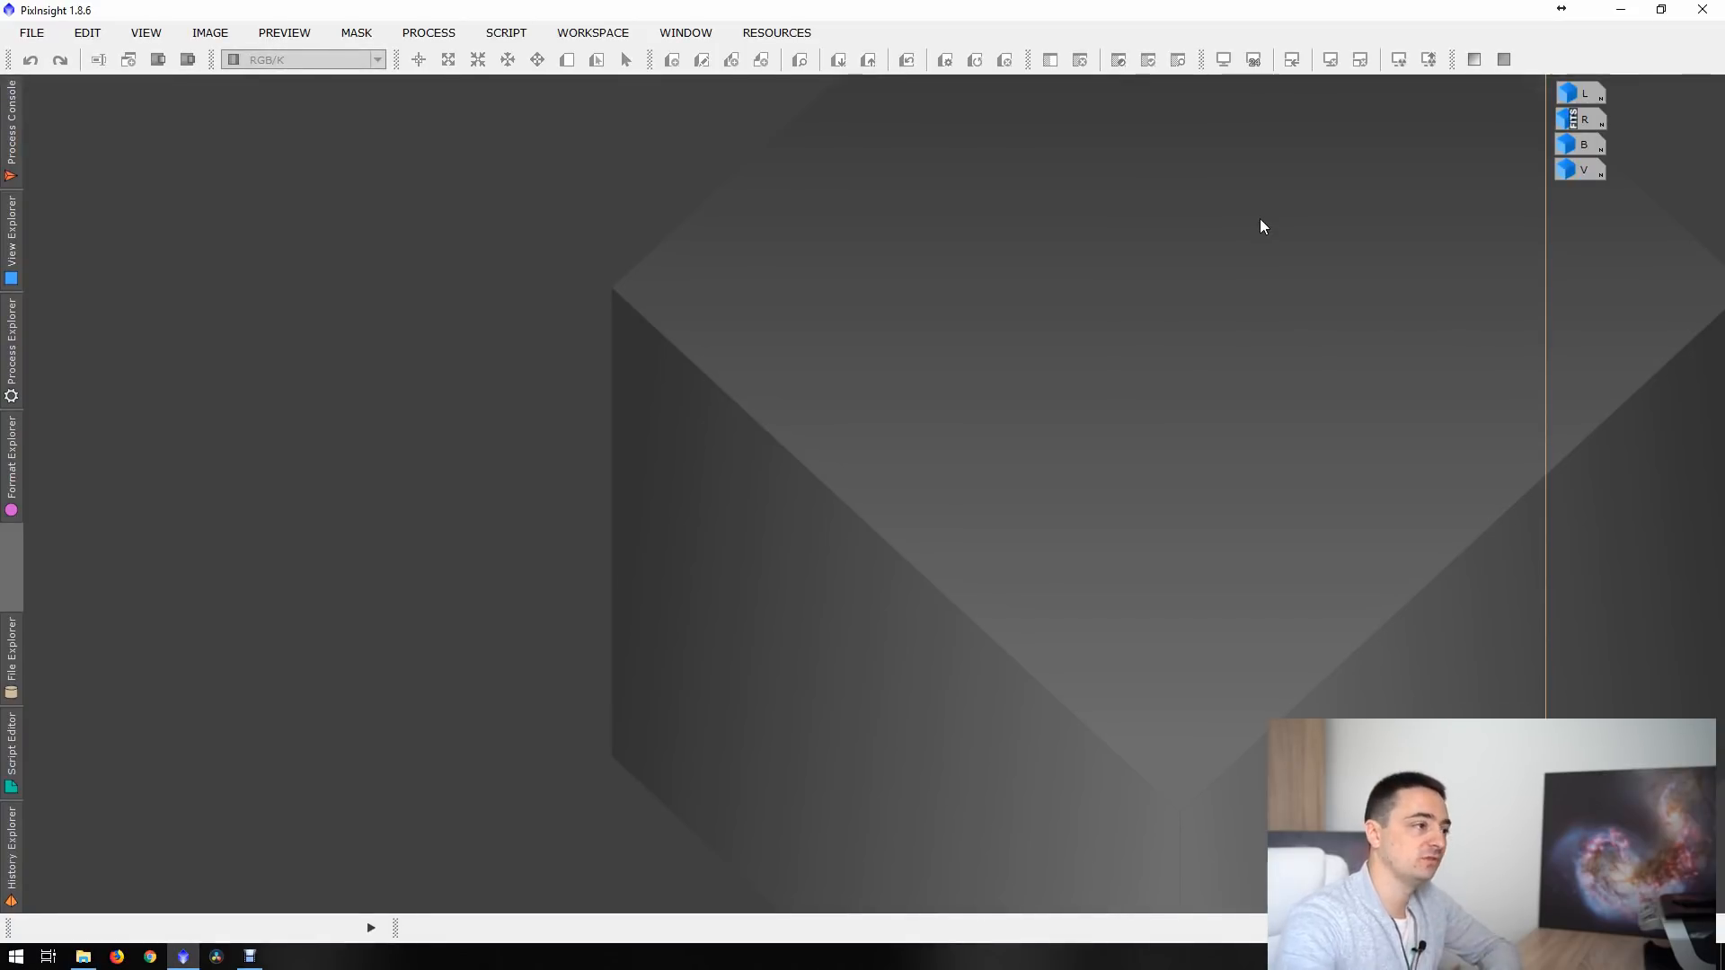
# - Load the process icon set containing the luminance, RVB and mask processing icons into the workspace
pyautogui.rightClick(547, 333)
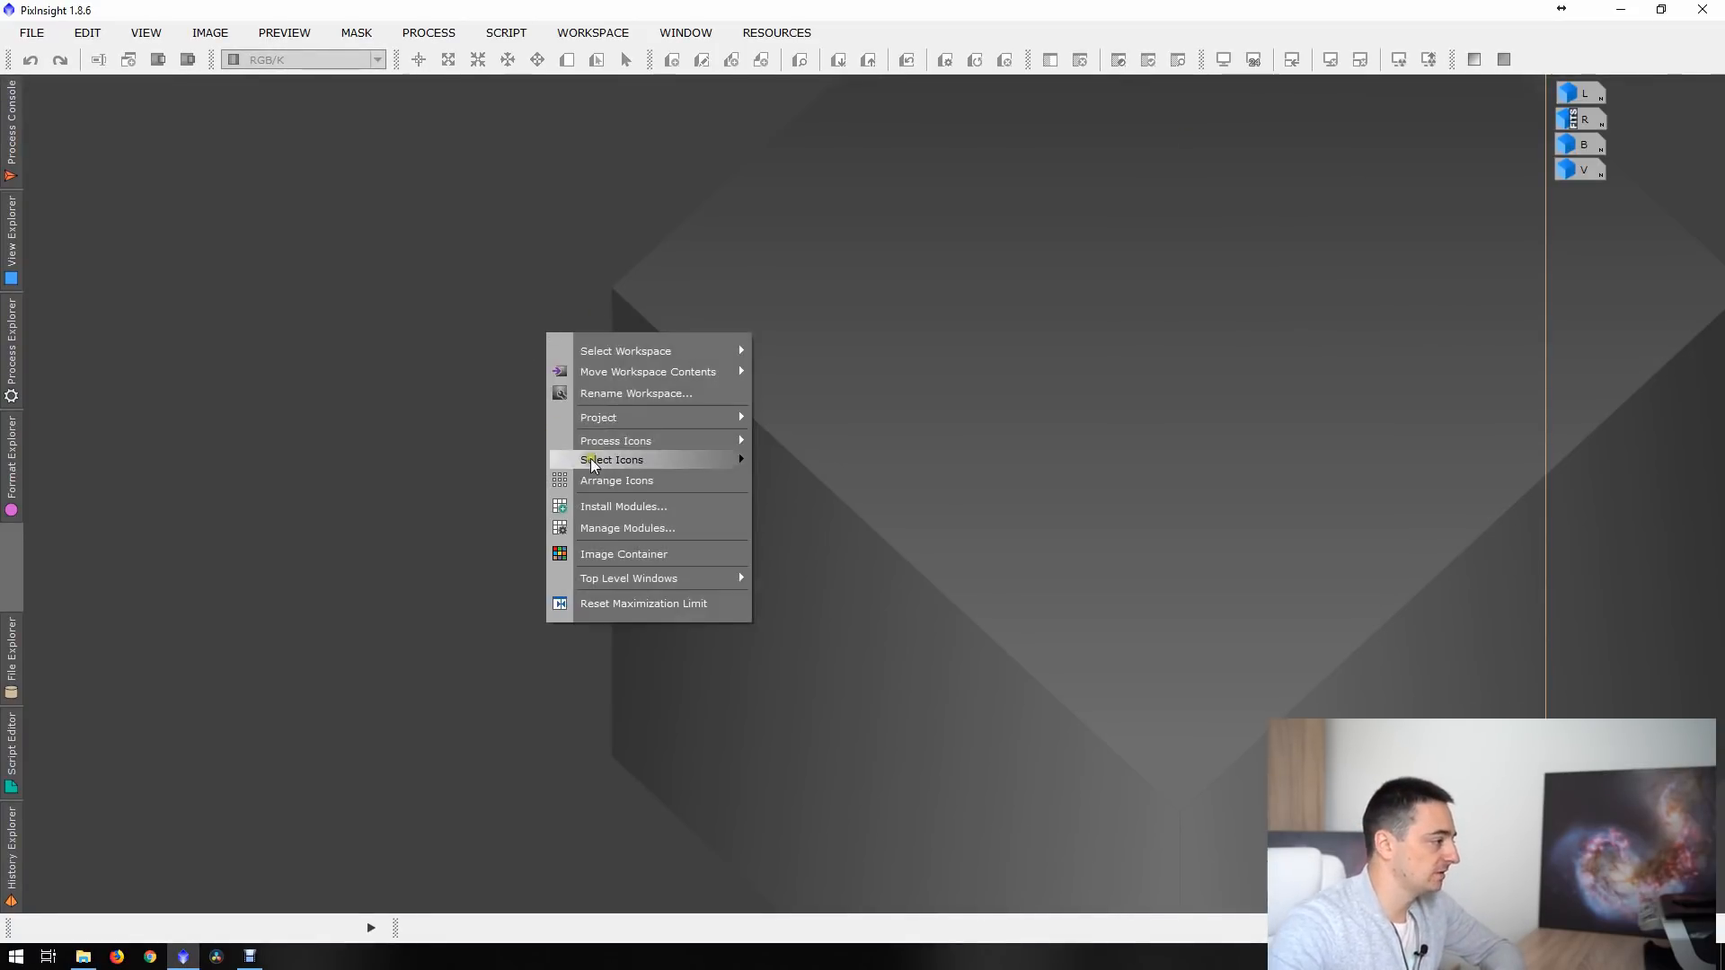
pyautogui.moveTo(611, 441)
pyautogui.click(813, 443)
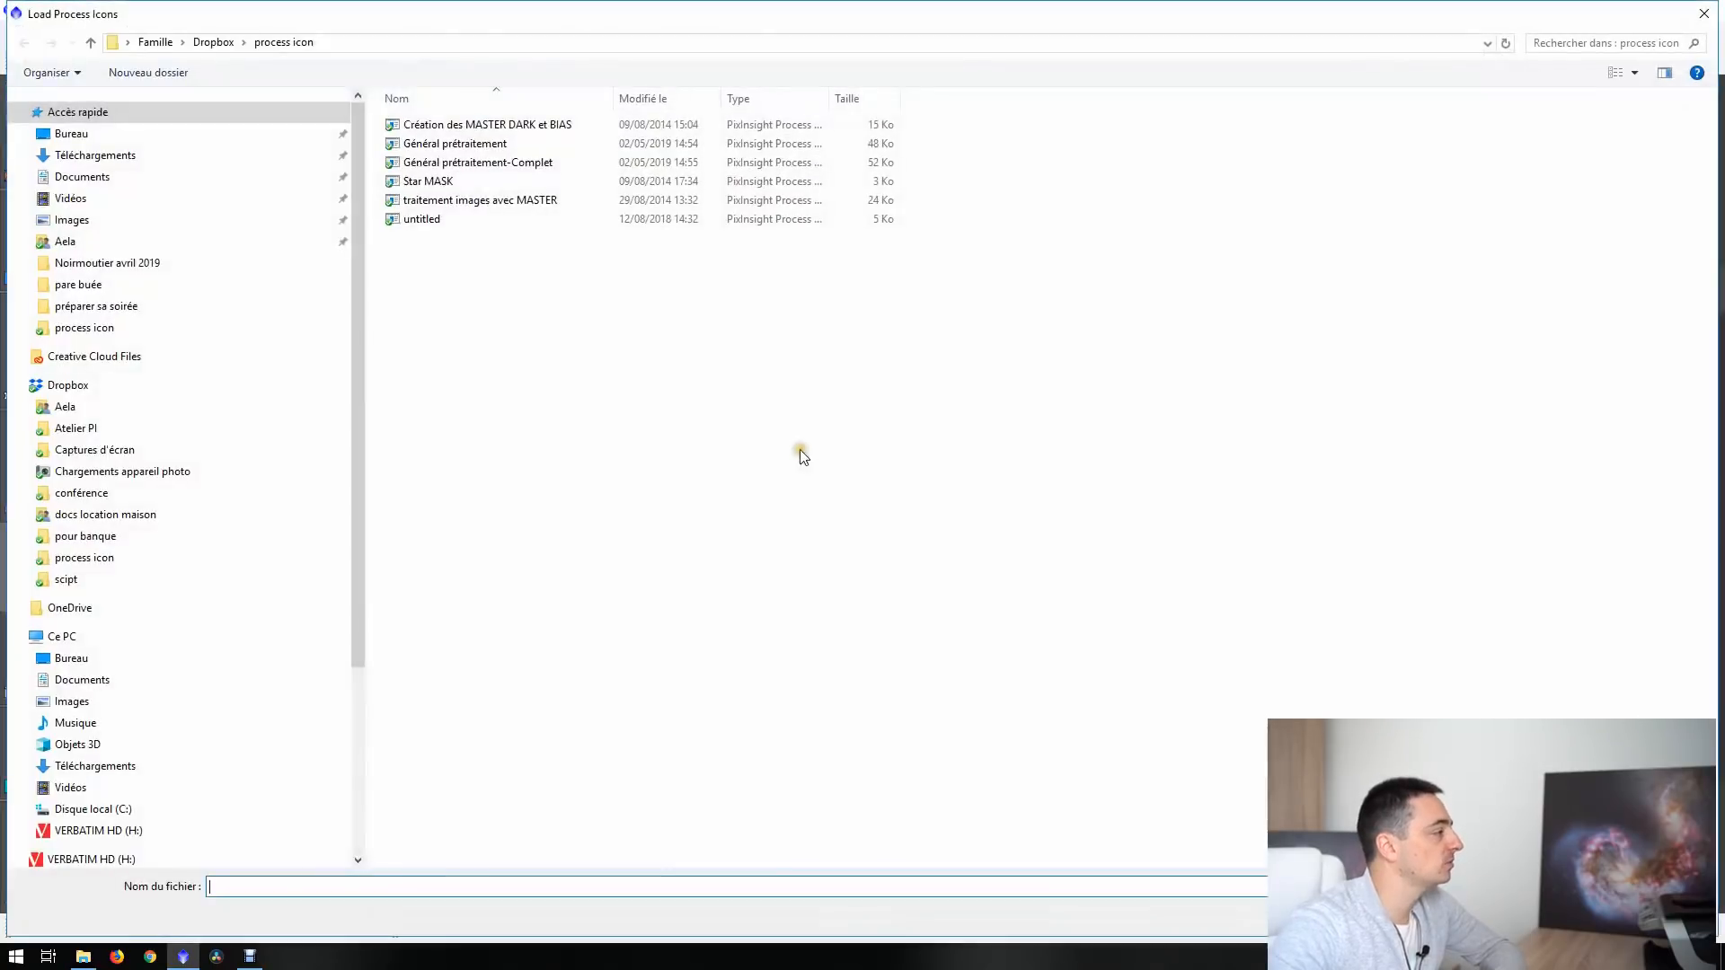
pyautogui.doubleClick(478, 164)
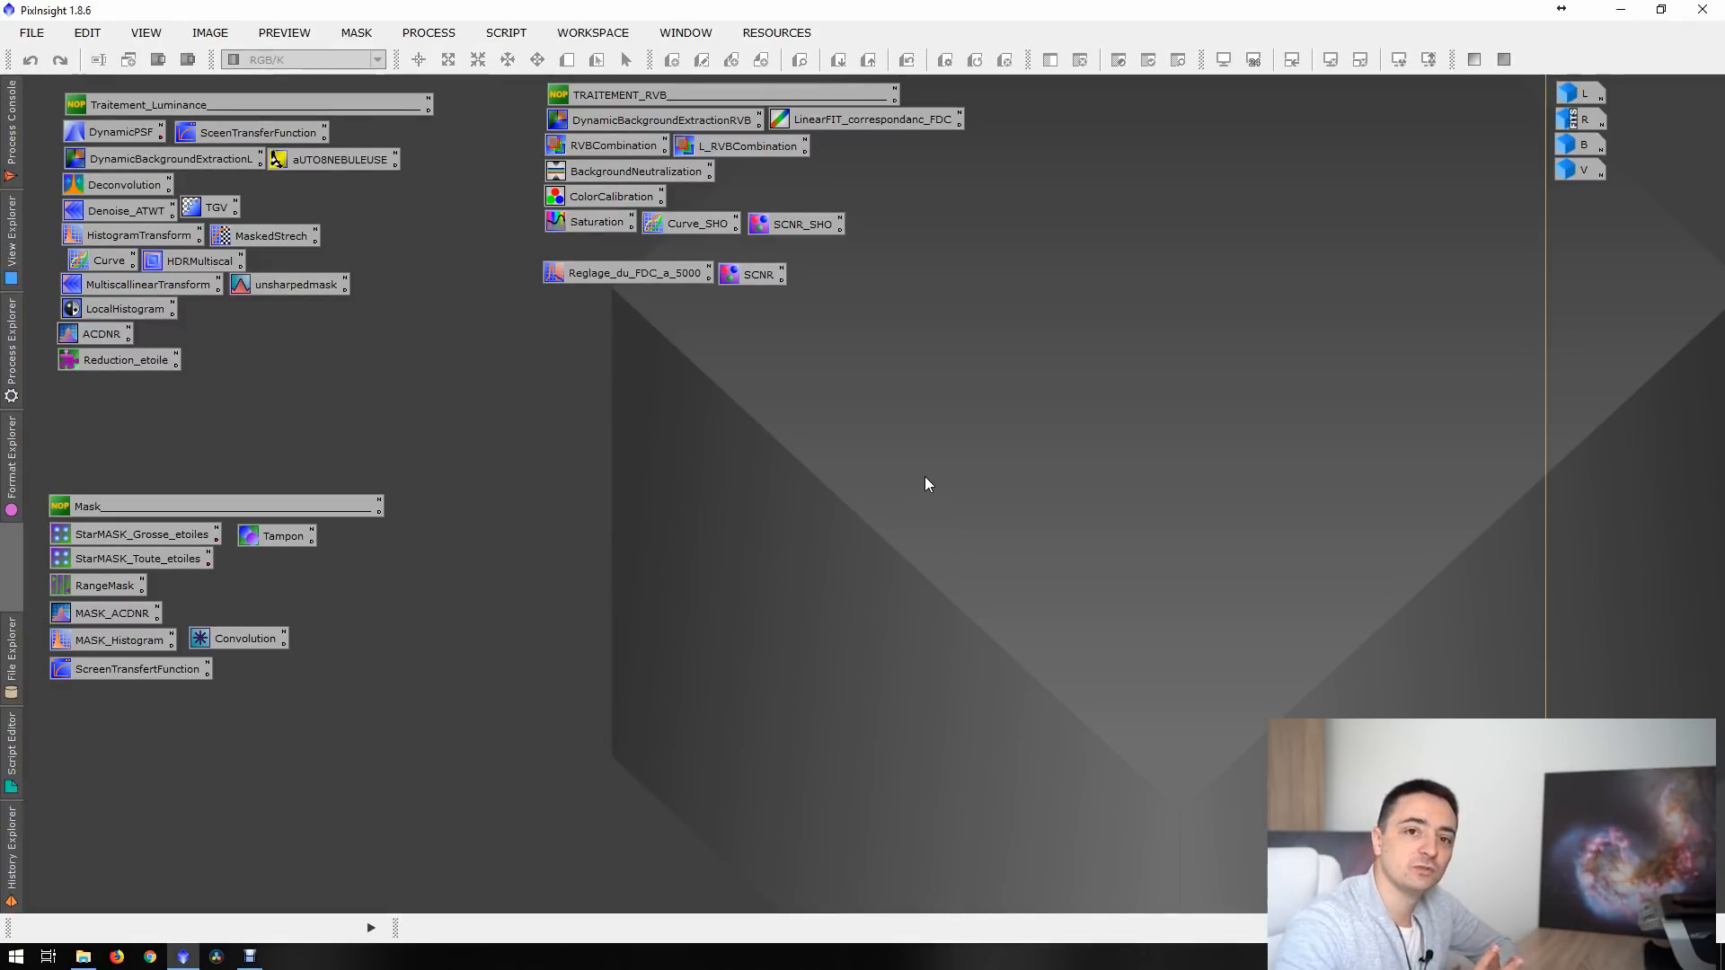
# - Reorder the minimized master images so that V sits above B
pyautogui.moveTo(1579, 144); pyautogui.dragTo(1580, 170)
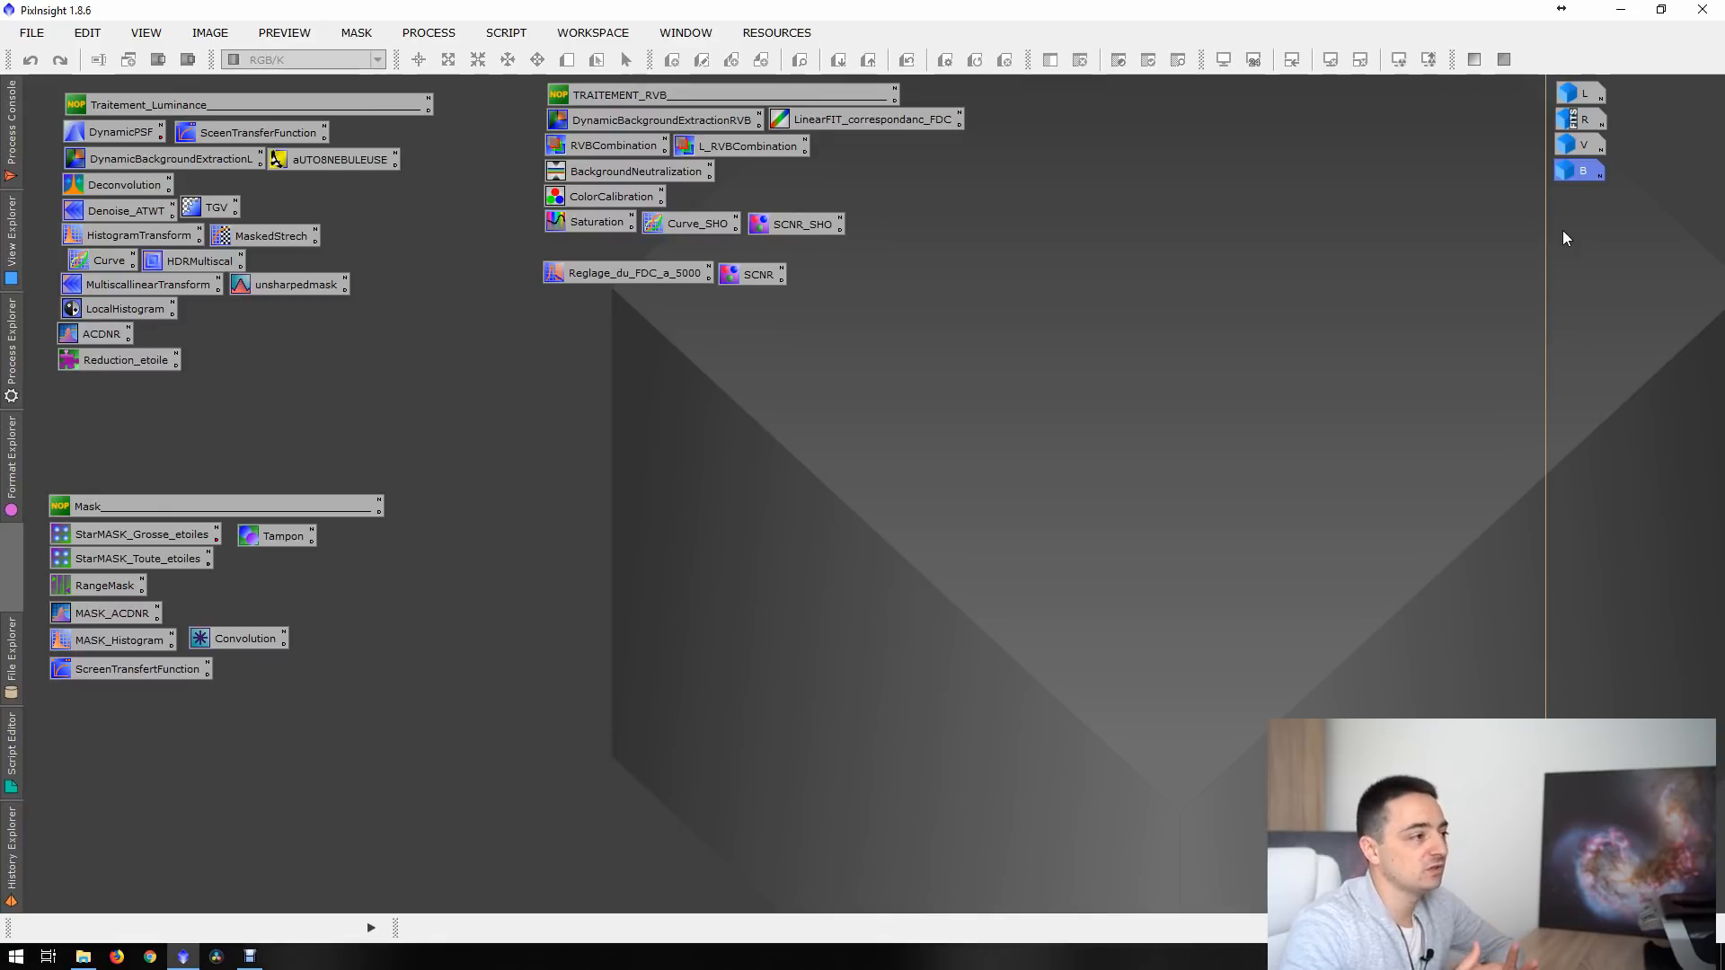
pyautogui.click(1563, 233)
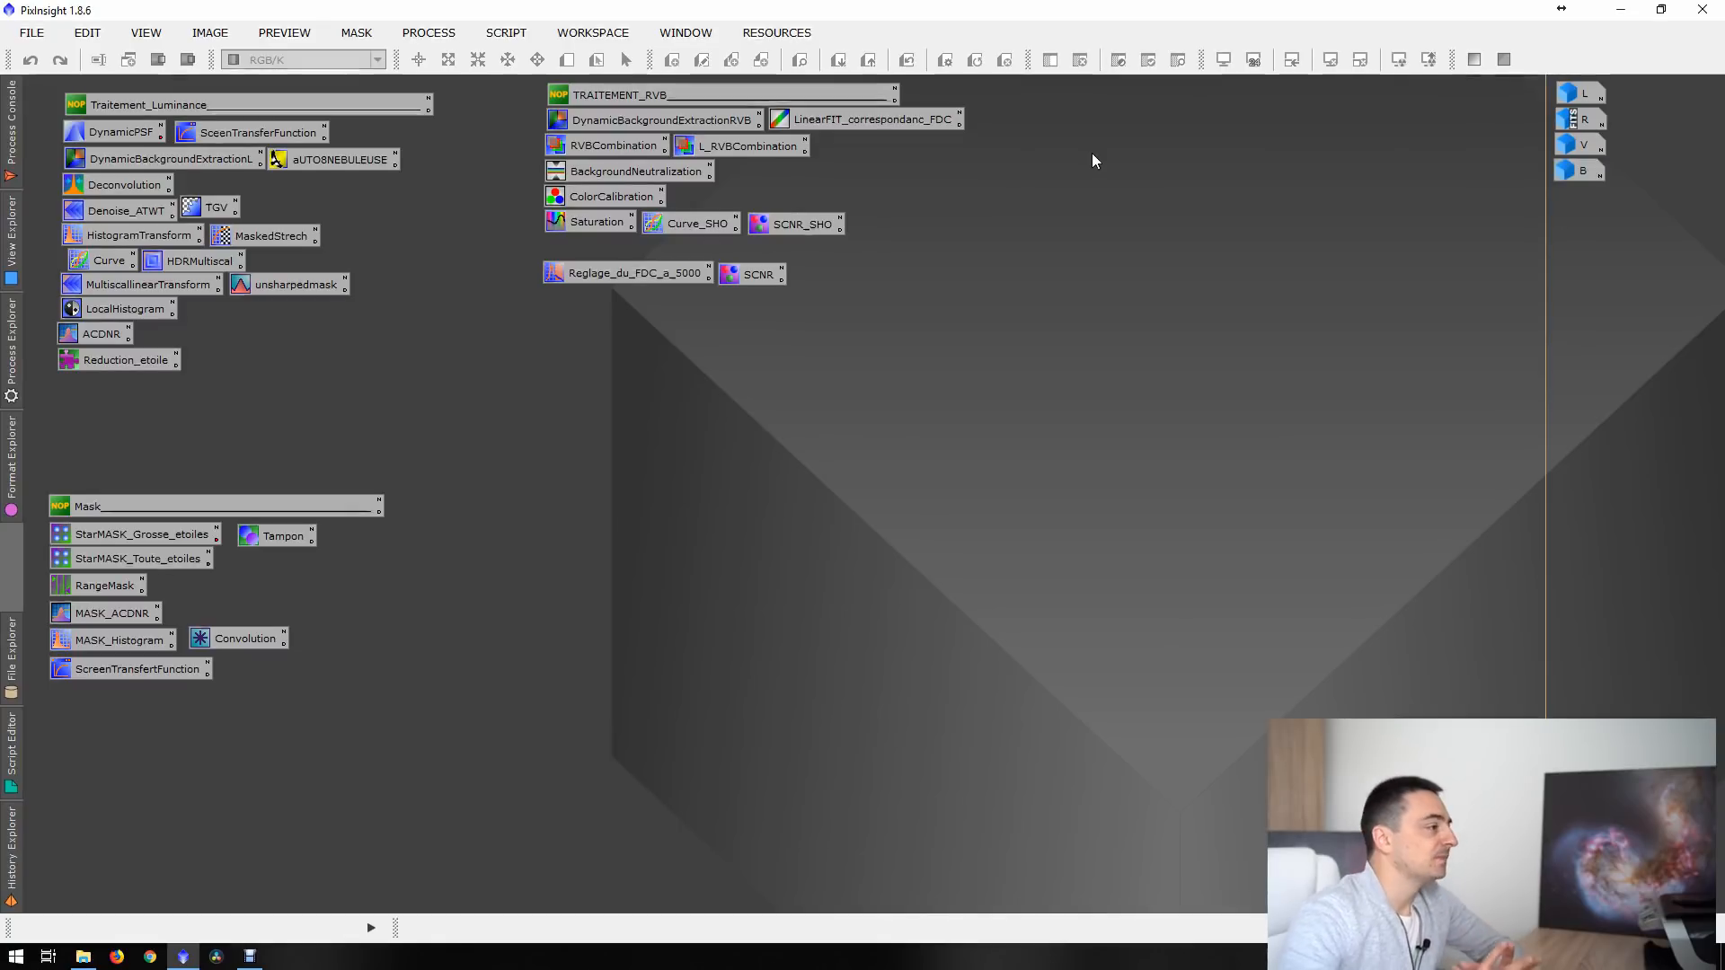
pyautogui.click(1000, 145)
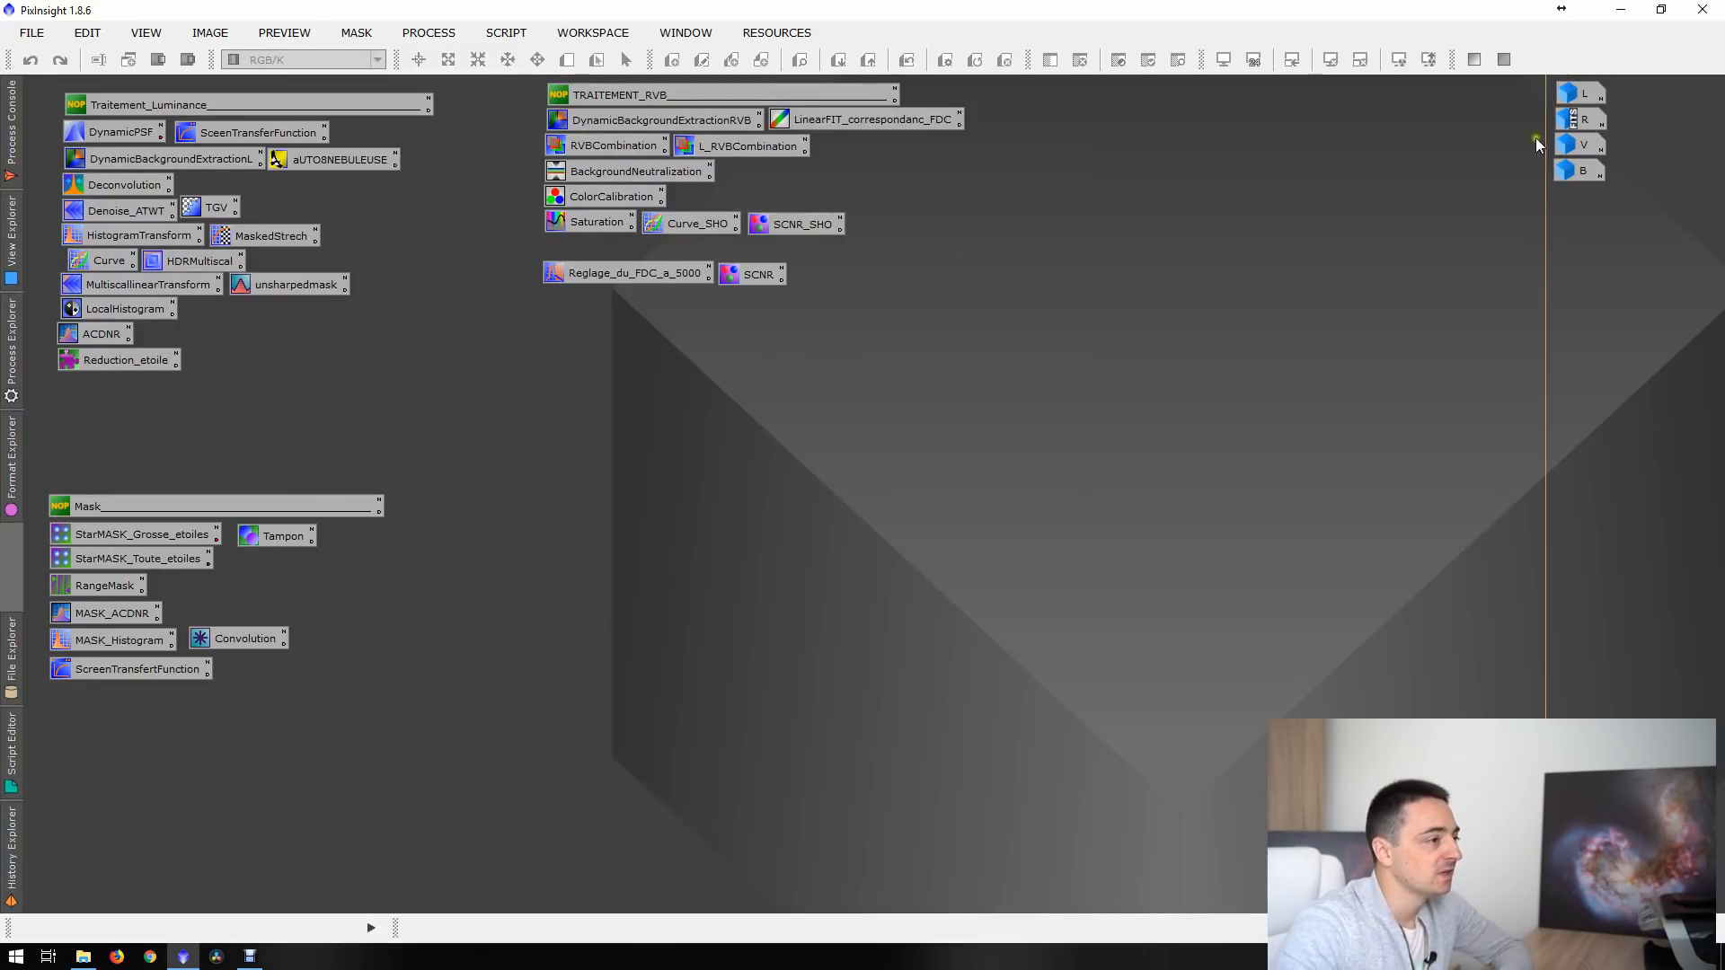
# - Open the R master and the LinearFIT_correspondanc_FDC process, set R as the reference image and minimize R
pyautogui.doubleClick(1578, 119)
pyautogui.doubleClick(900, 123)
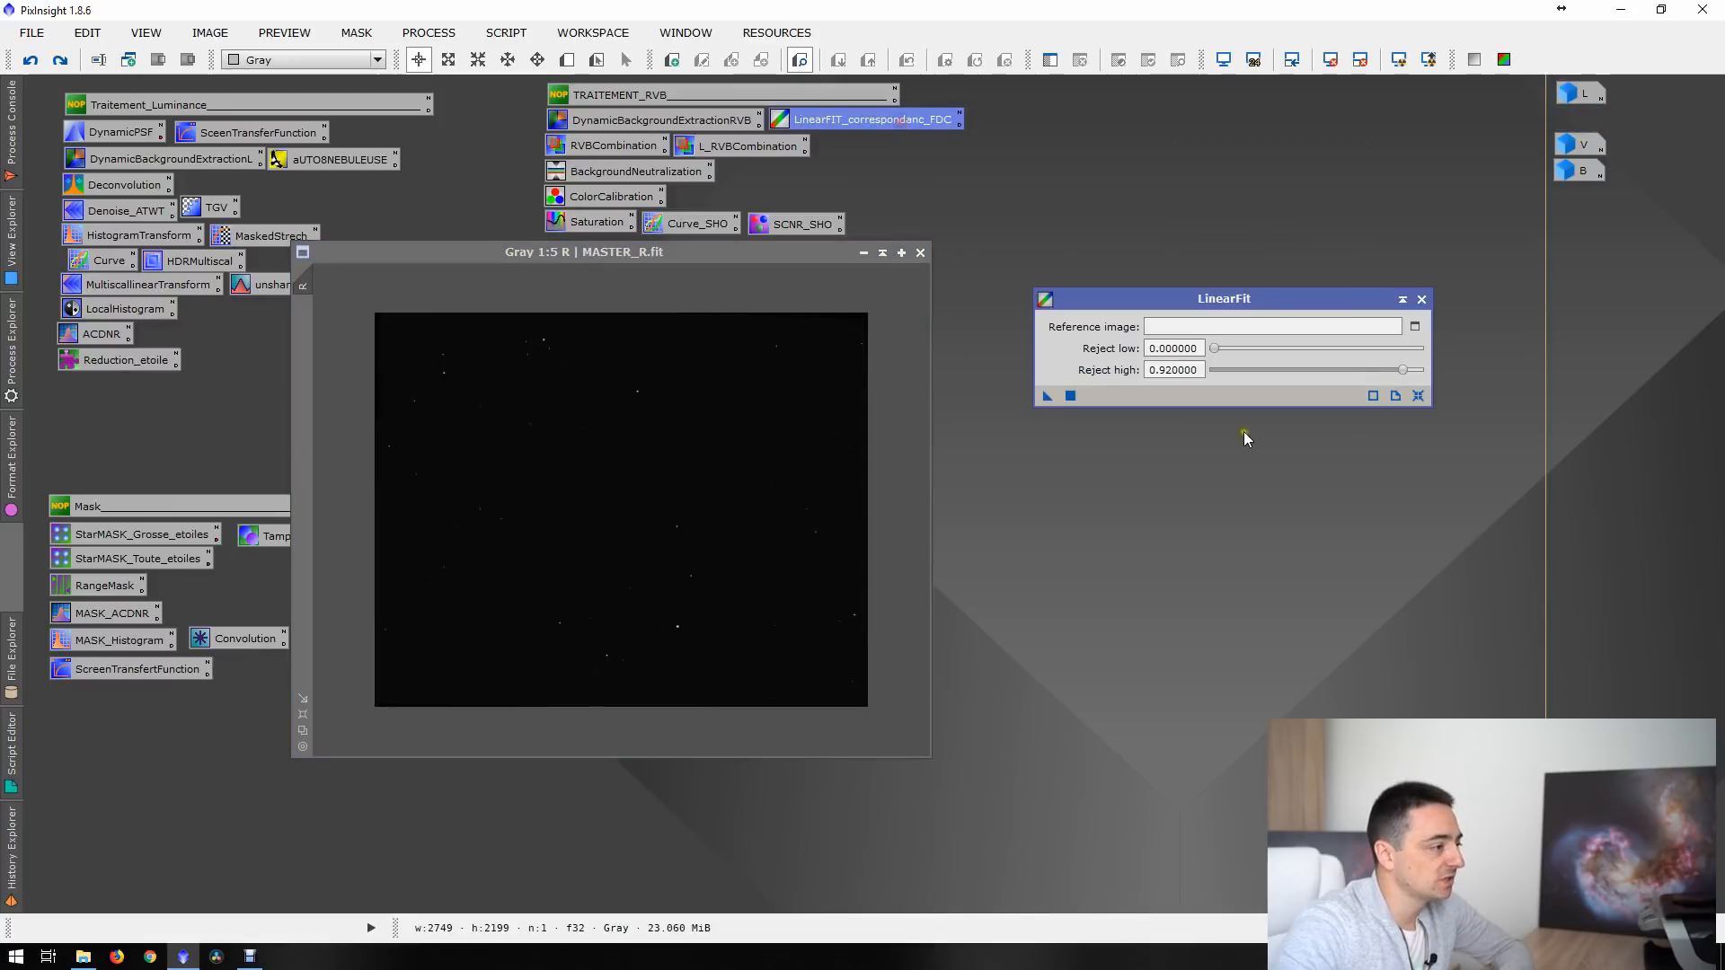
pyautogui.click(1415, 326)
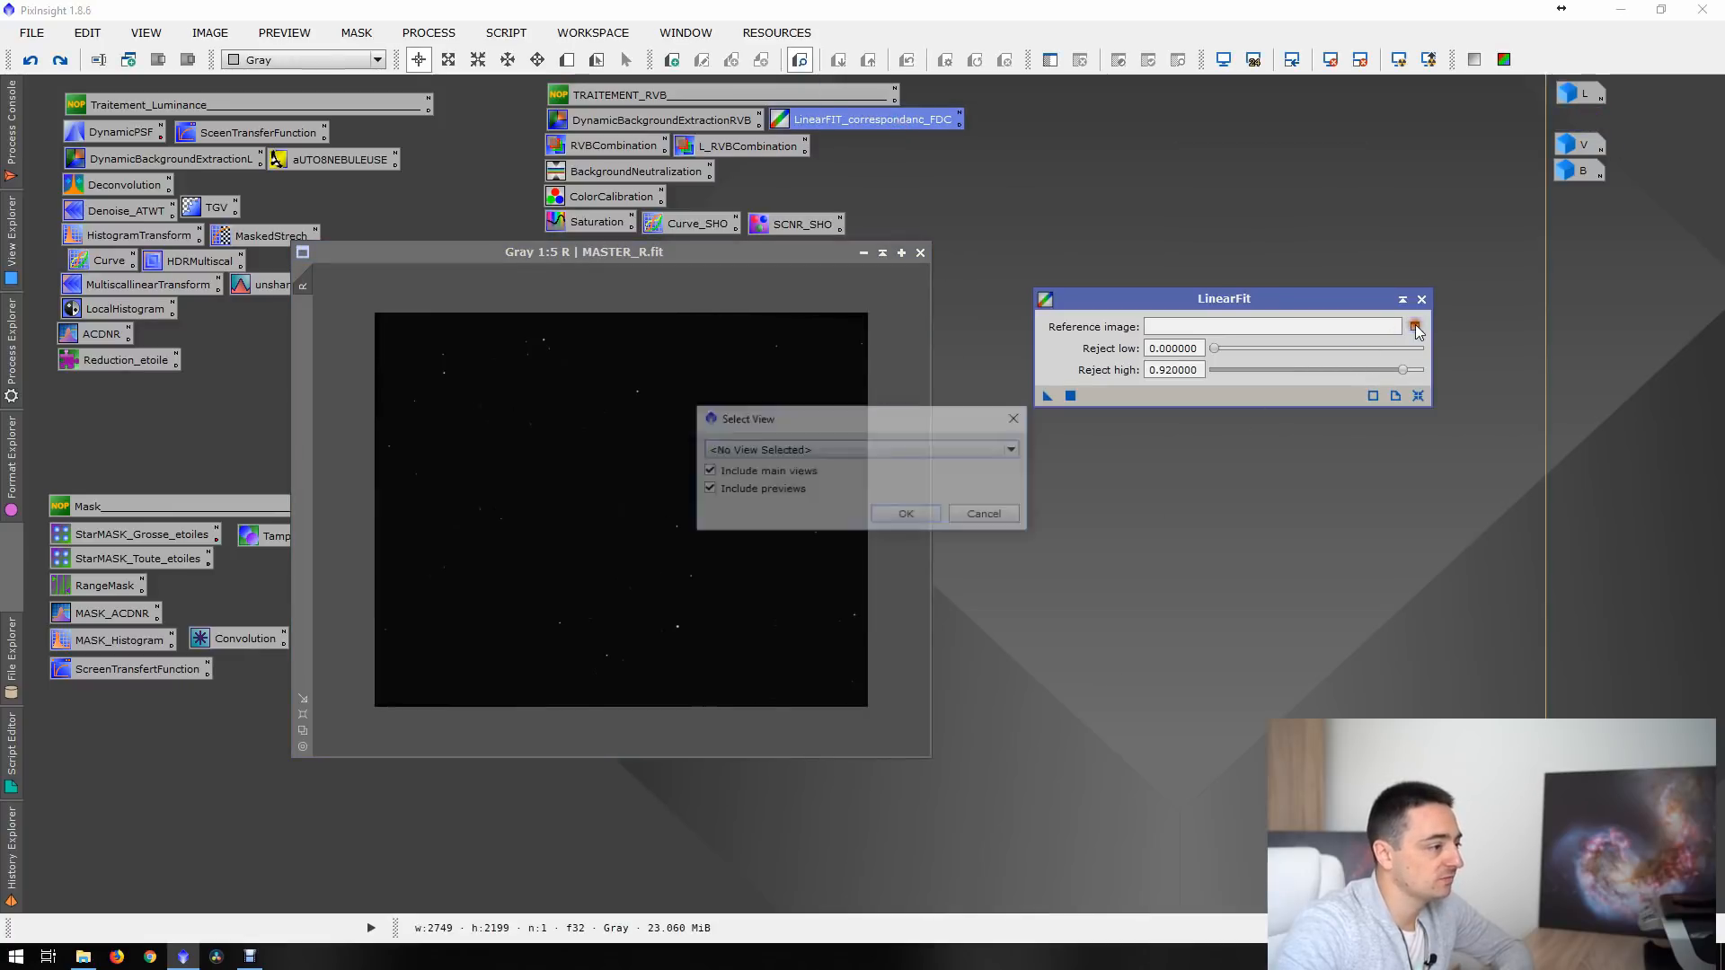
pyautogui.click(768, 450)
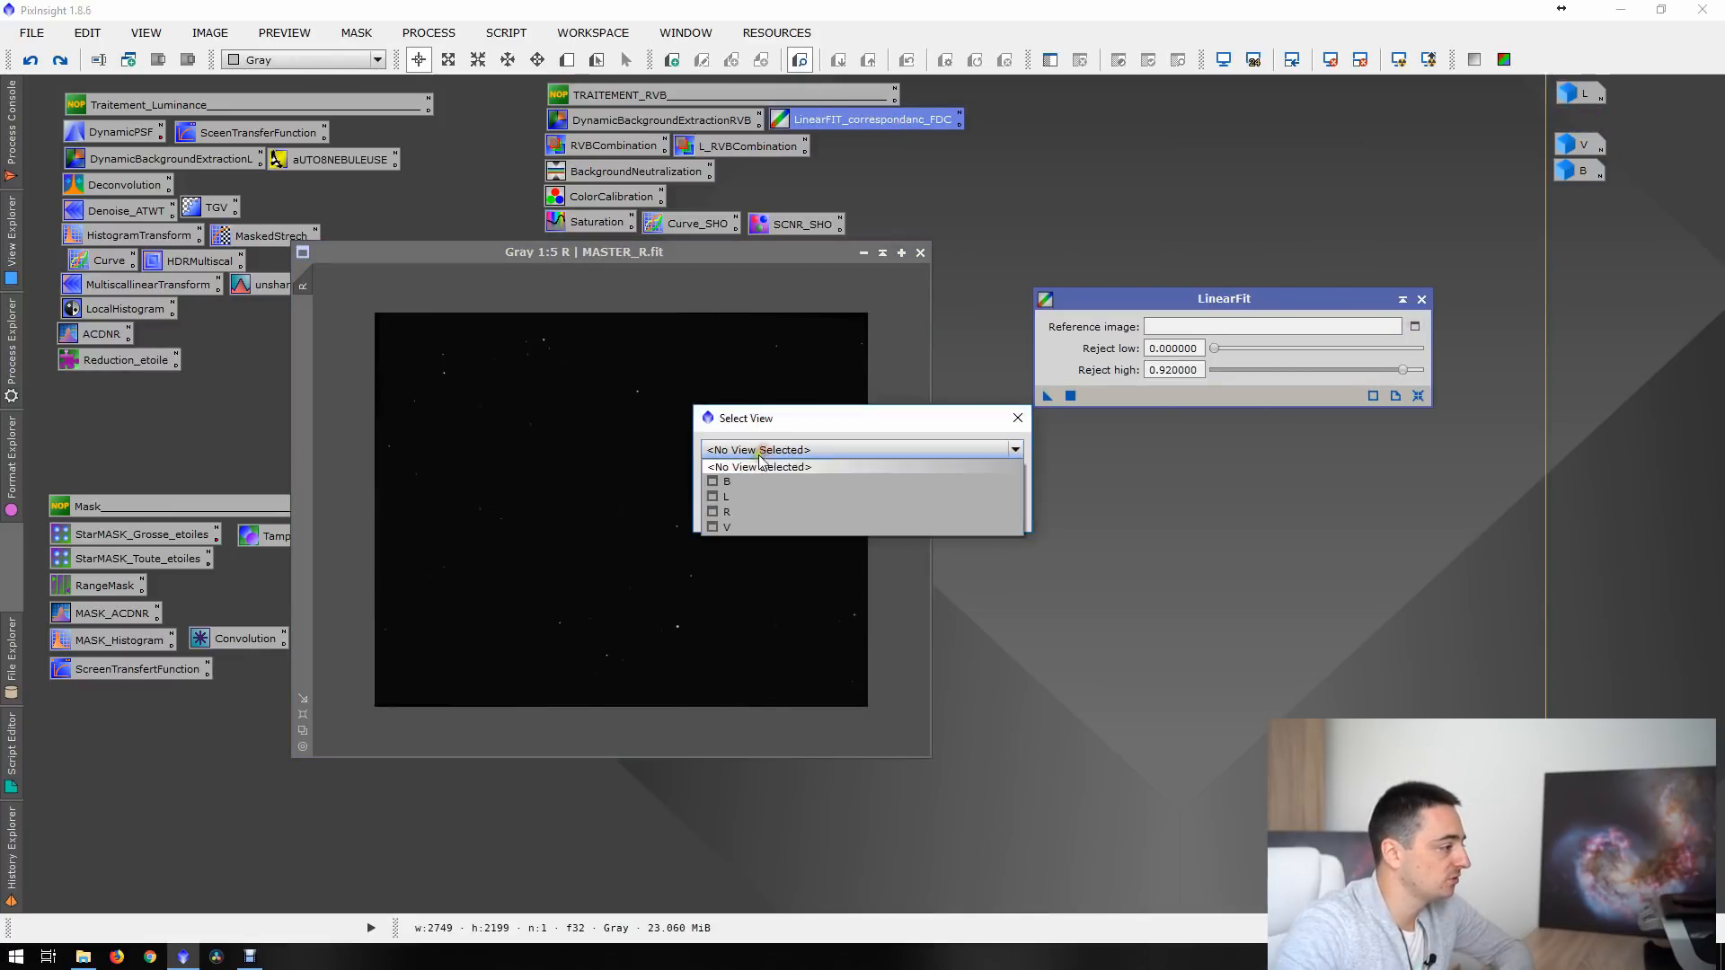
pyautogui.click(749, 510)
pyautogui.click(905, 516)
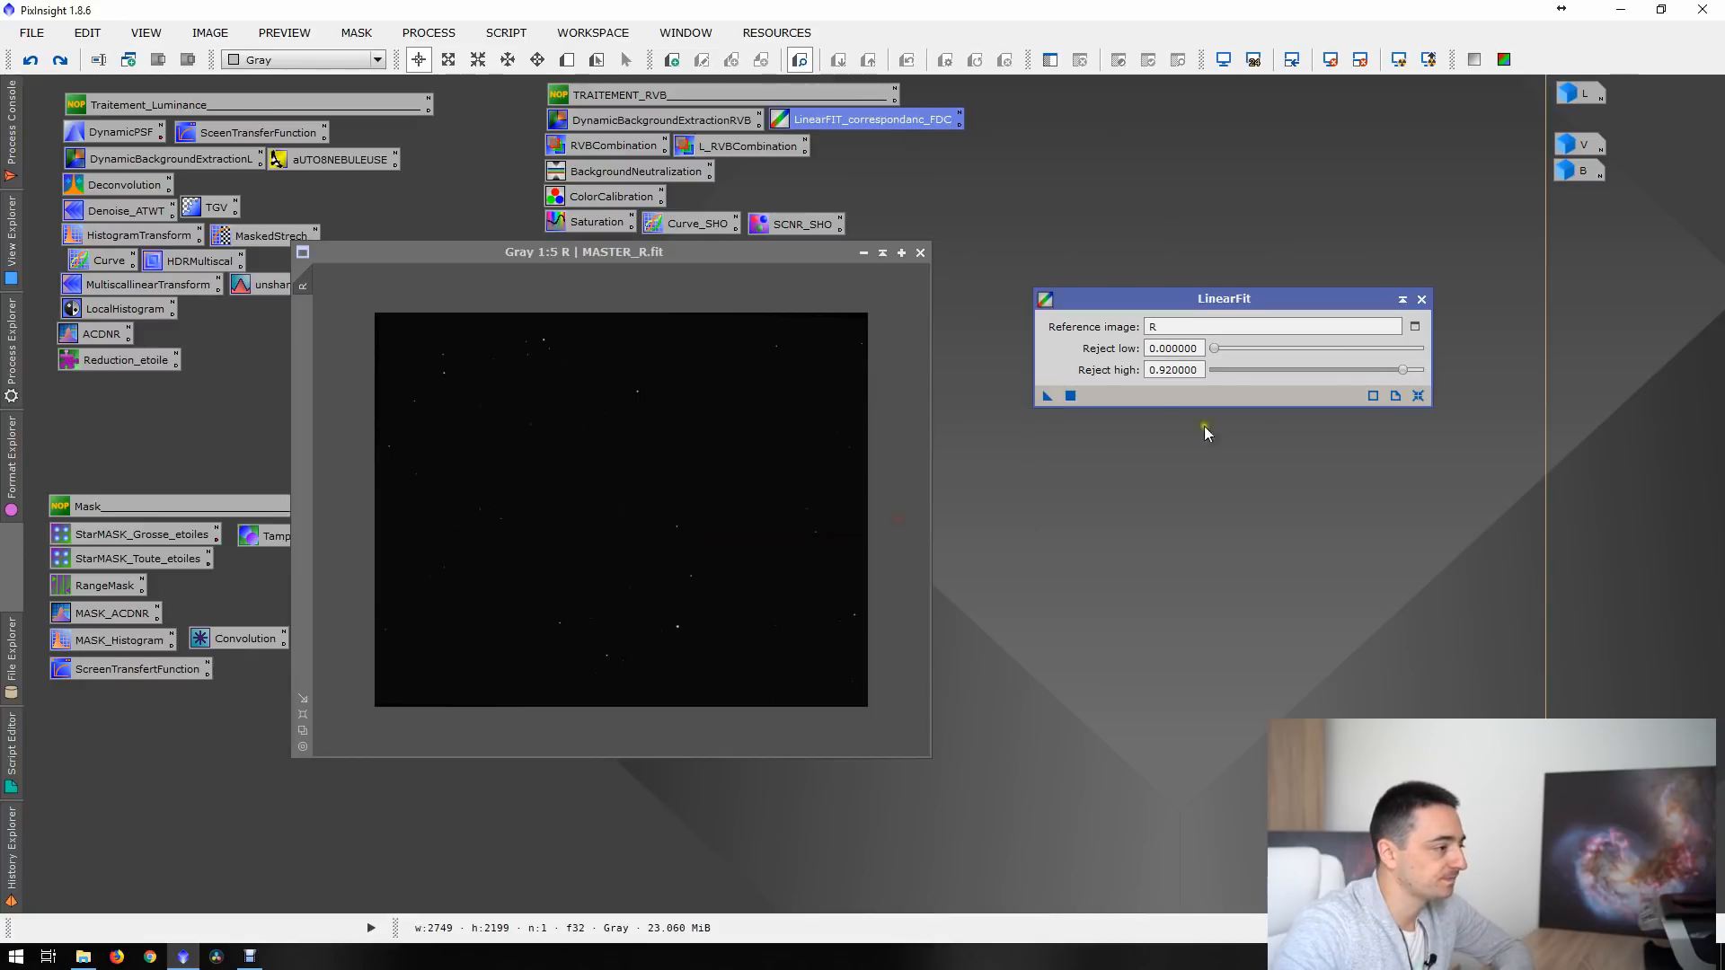
pyautogui.click(862, 254)
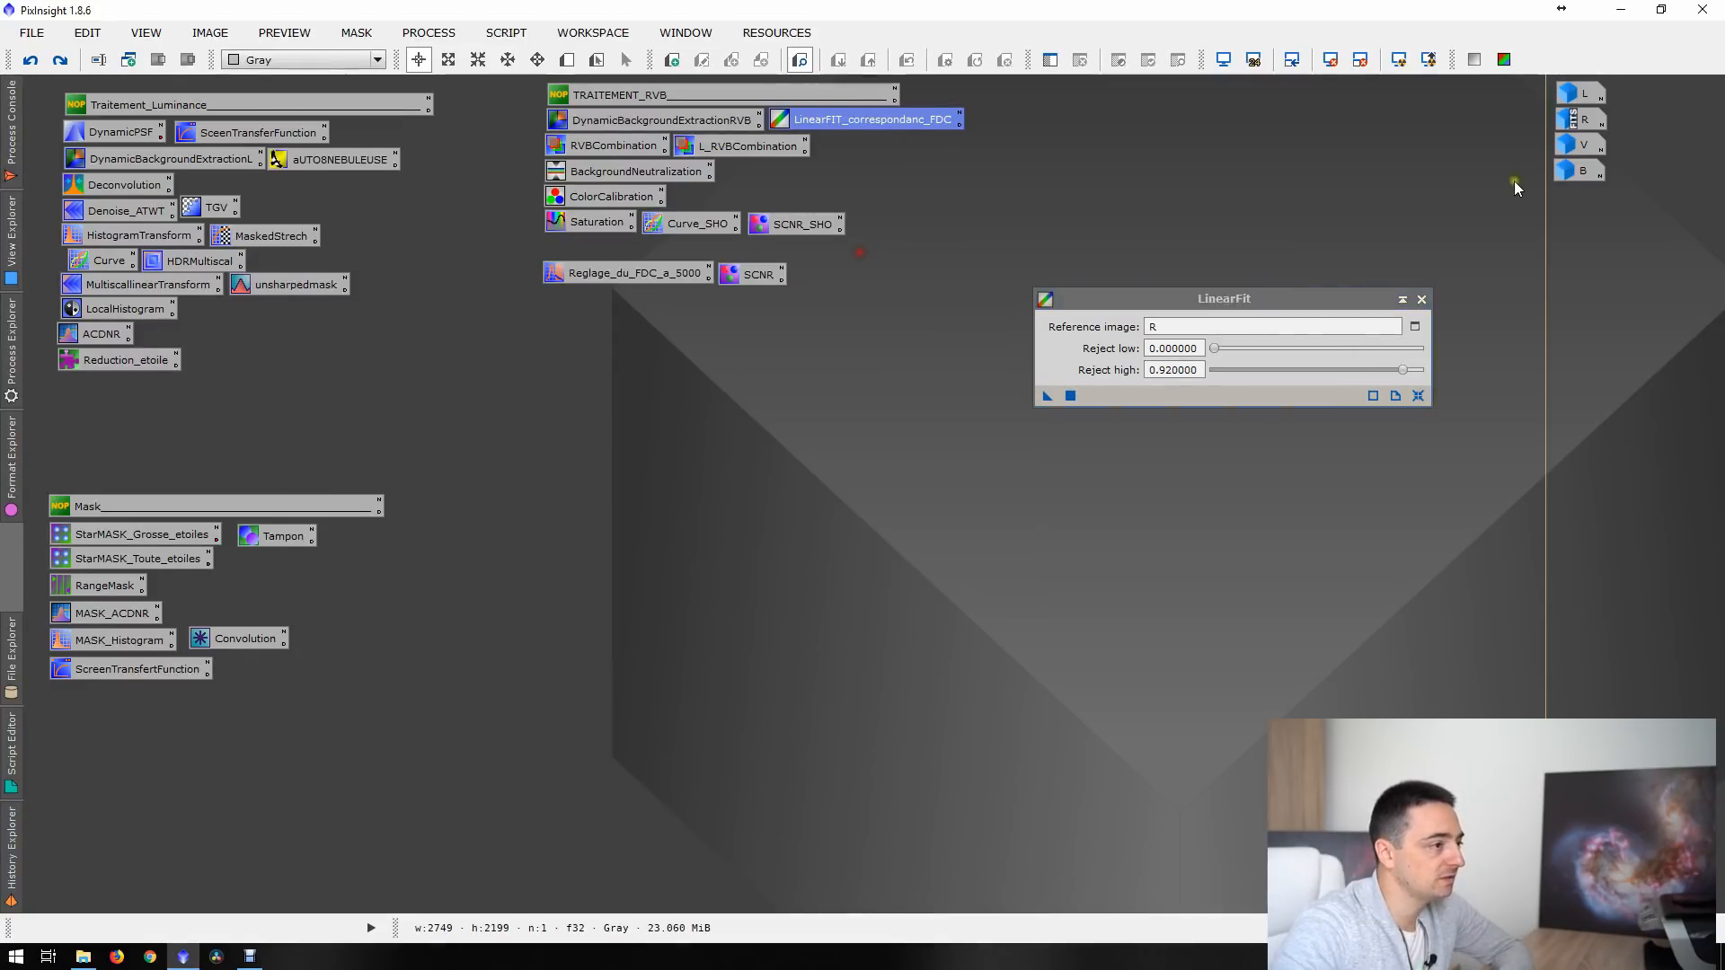
# - Apply LinearFit to the V and B images with R as reference, minimize them and close the process
pyautogui.doubleClick(1579, 143)
pyautogui.moveTo(1047, 396); pyautogui.dragTo(962, 435)
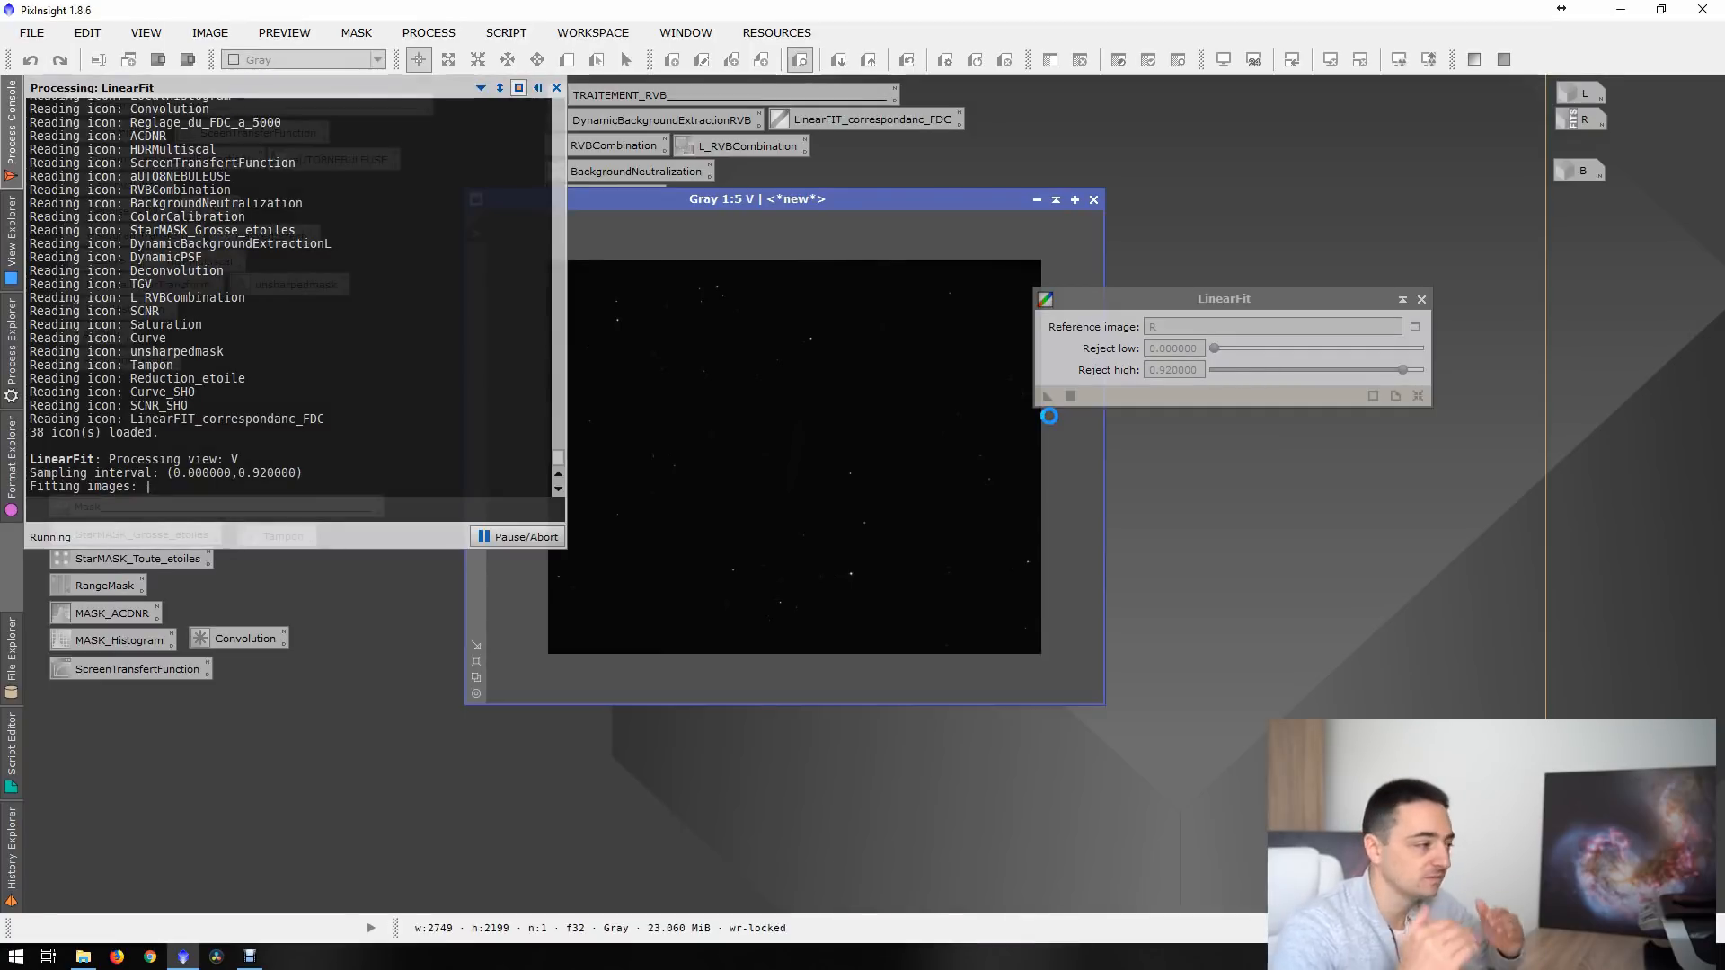
pyautogui.click(1037, 200)
pyautogui.doubleClick(1580, 171)
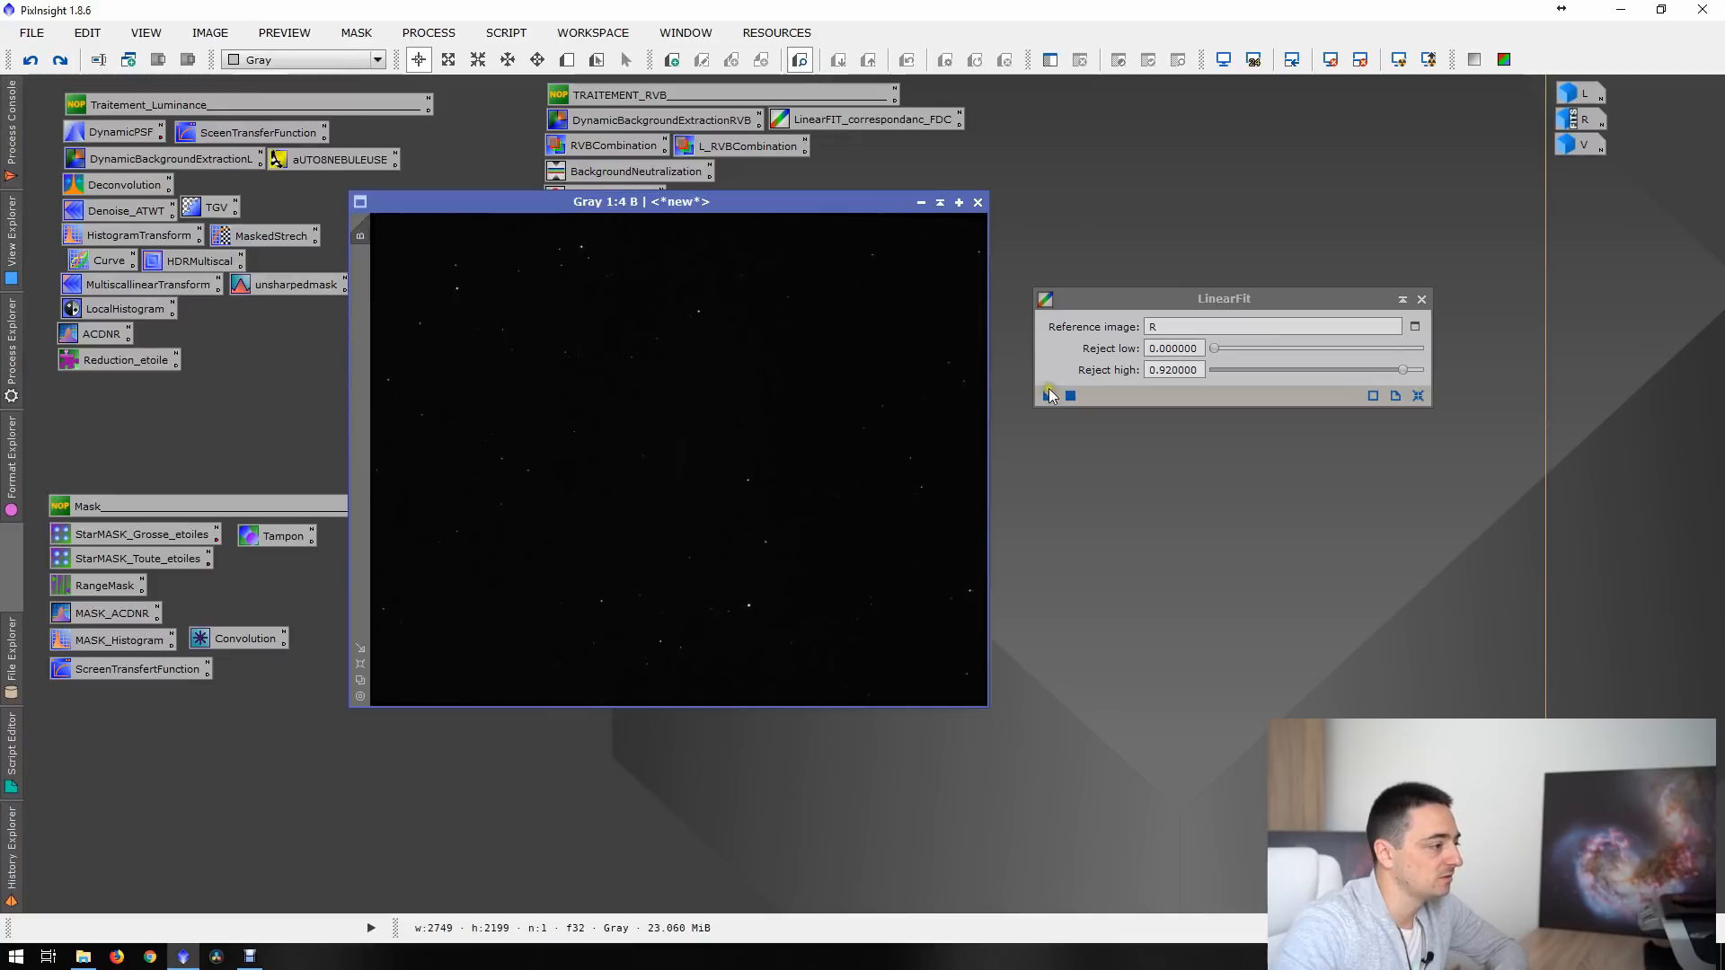
pyautogui.moveTo(1048, 396); pyautogui.dragTo(860, 400)
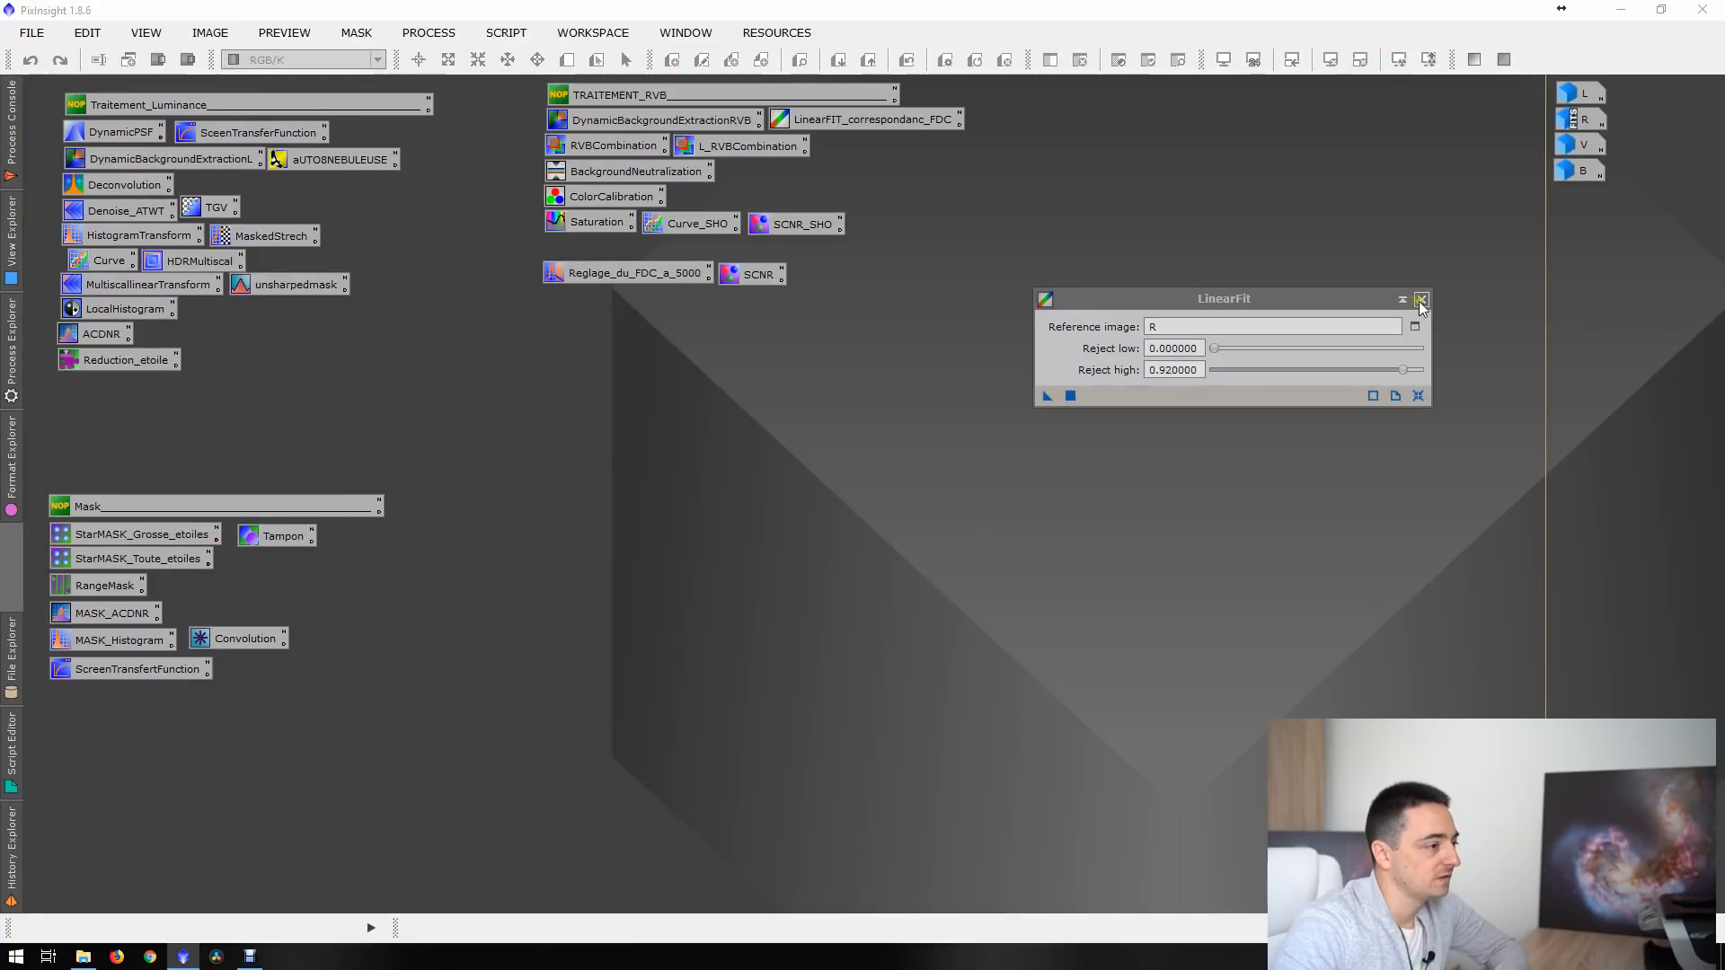
pyautogui.click(1419, 300)
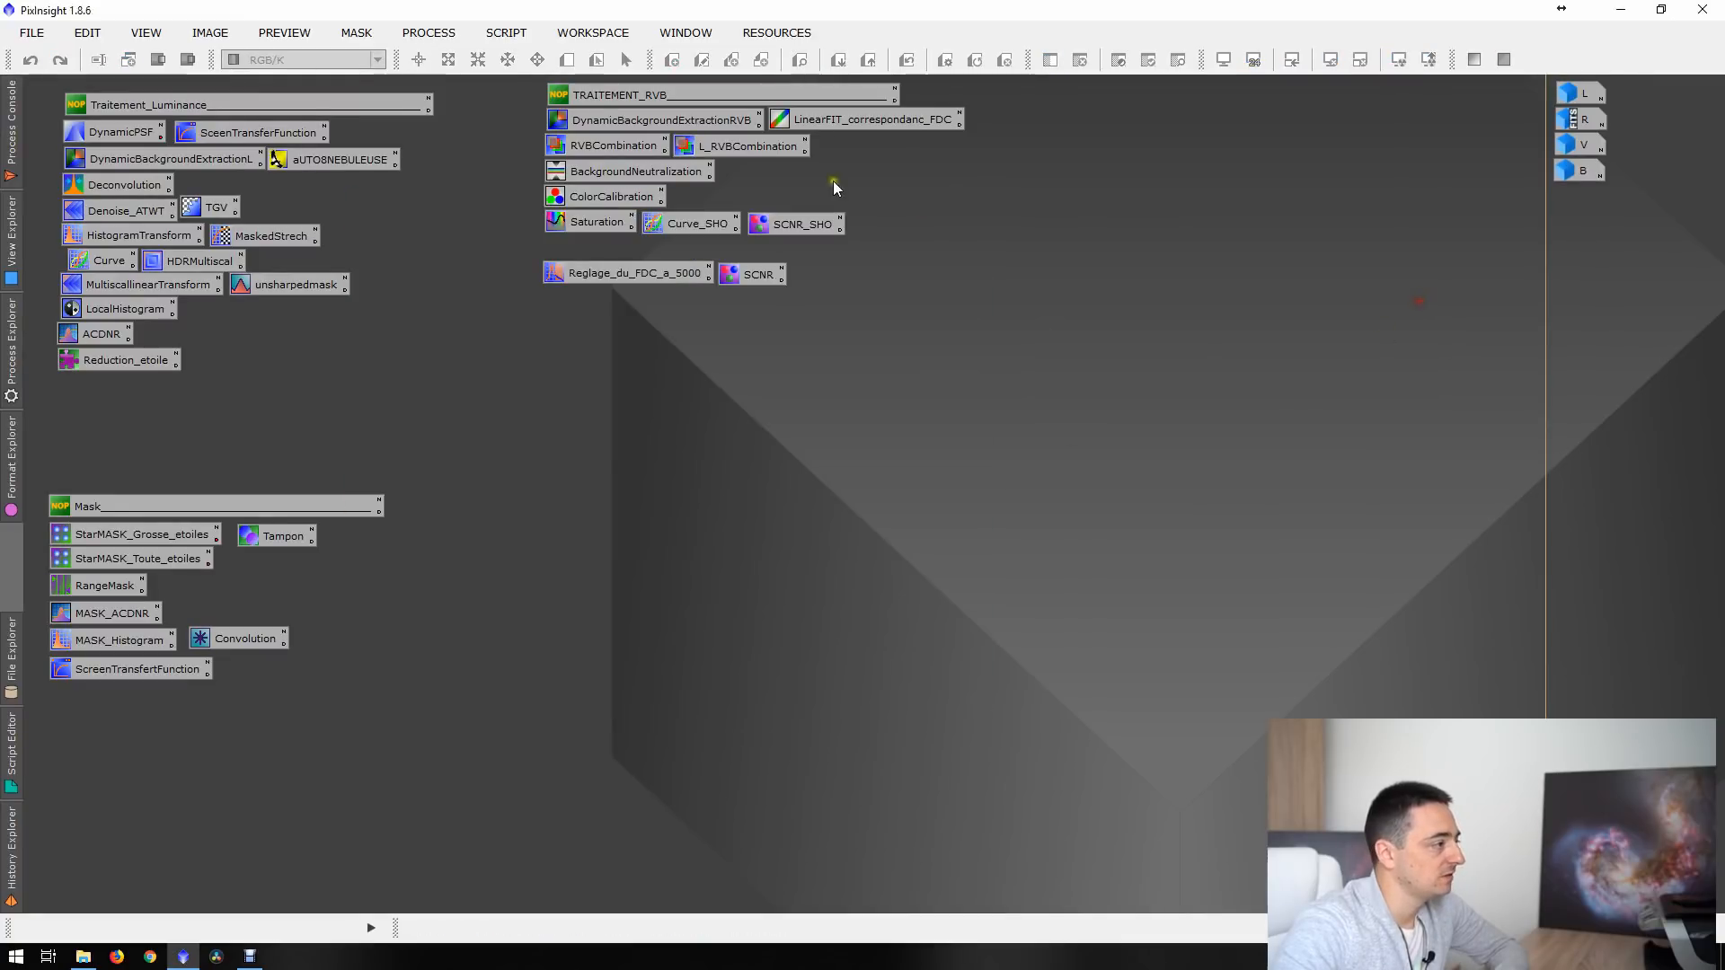
# - Combine the R, V and B images into one color image with RVBCombination and collapse the process window out of the way
pyautogui.doubleClick(607, 148)
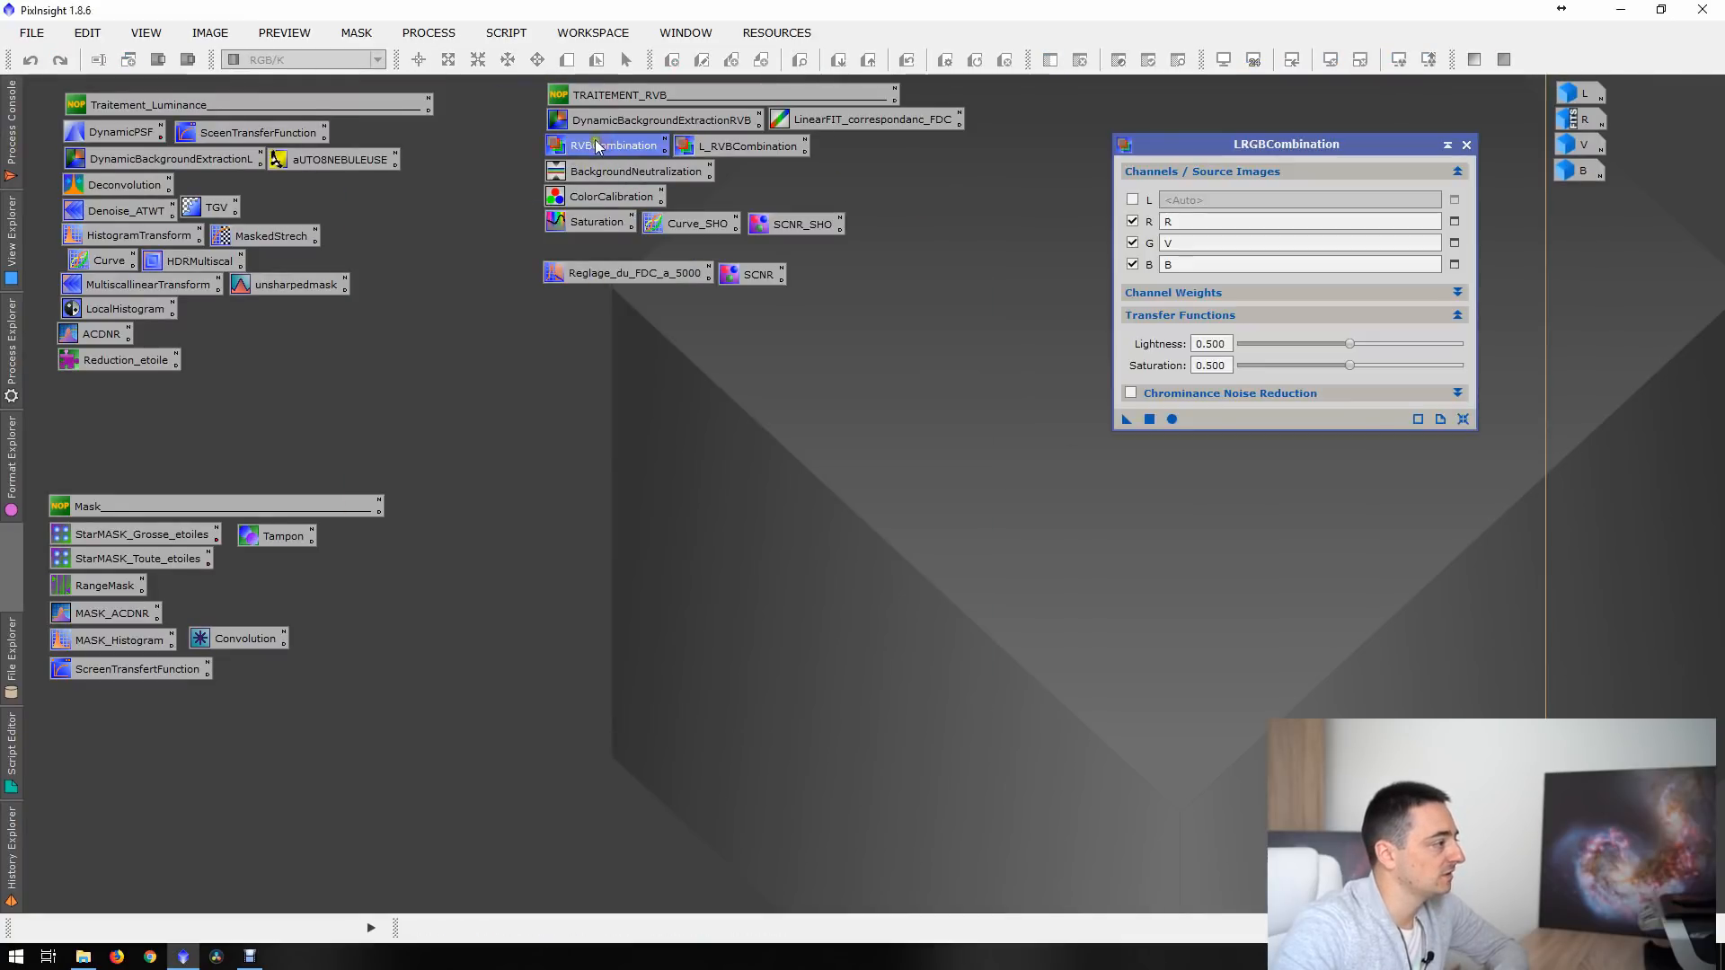
pyautogui.moveTo(1269, 146); pyautogui.dragTo(1057, 175)
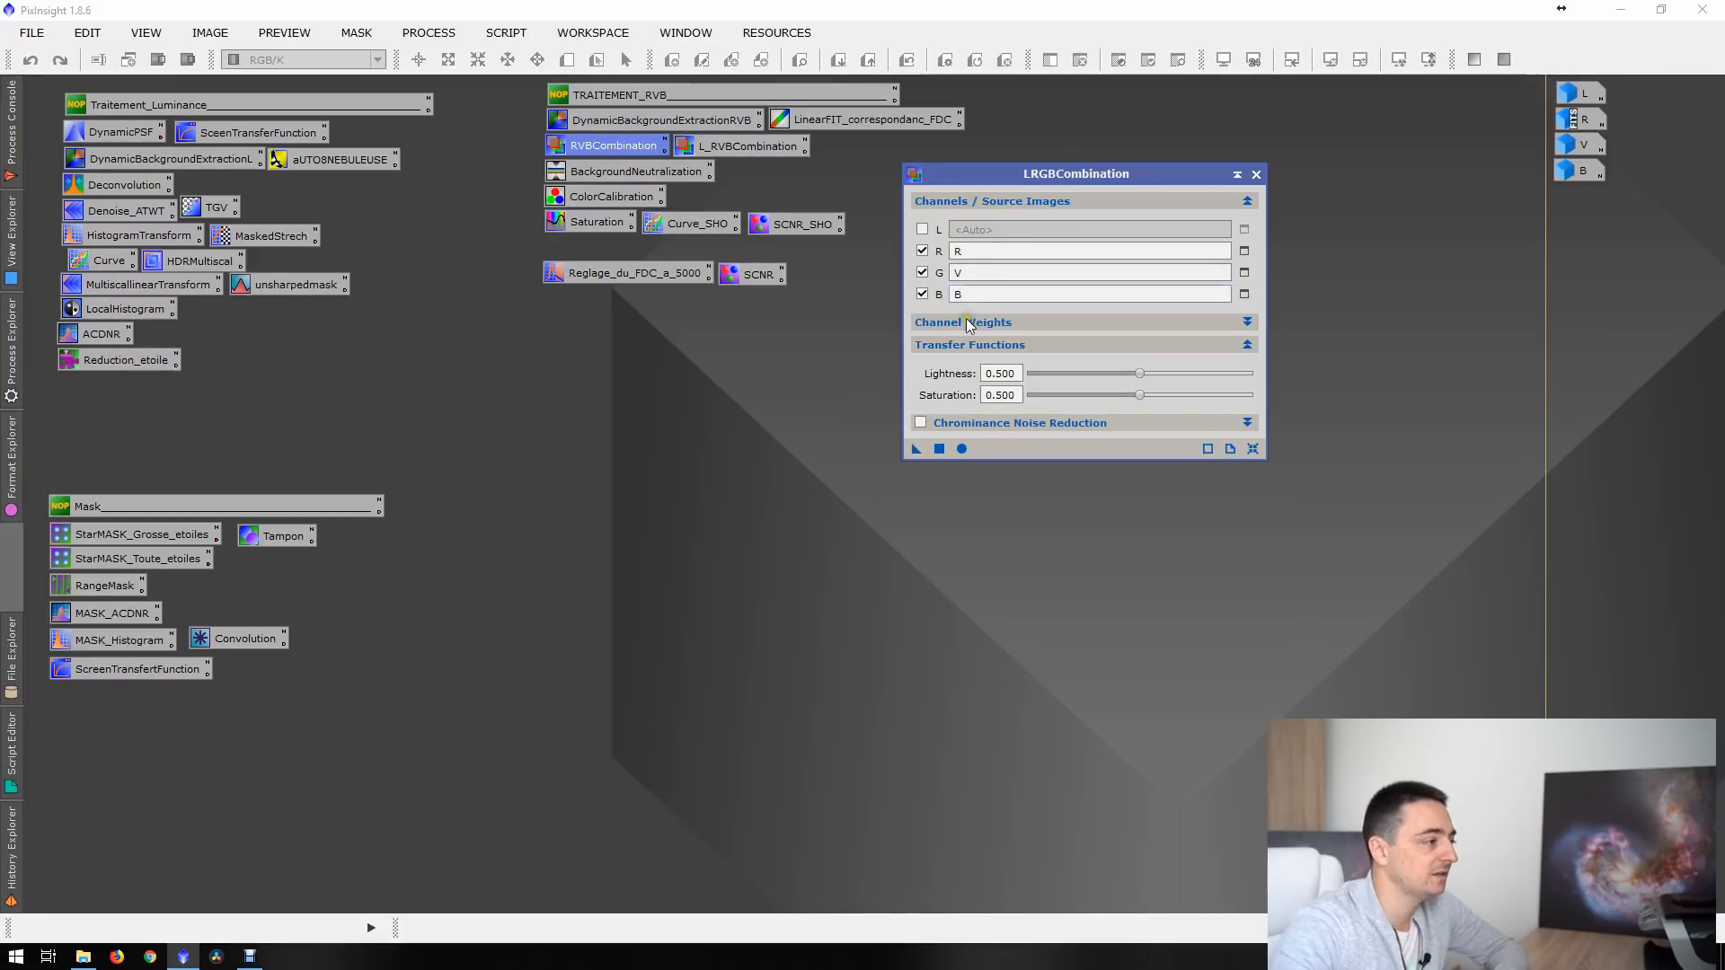
pyautogui.click(961, 449)
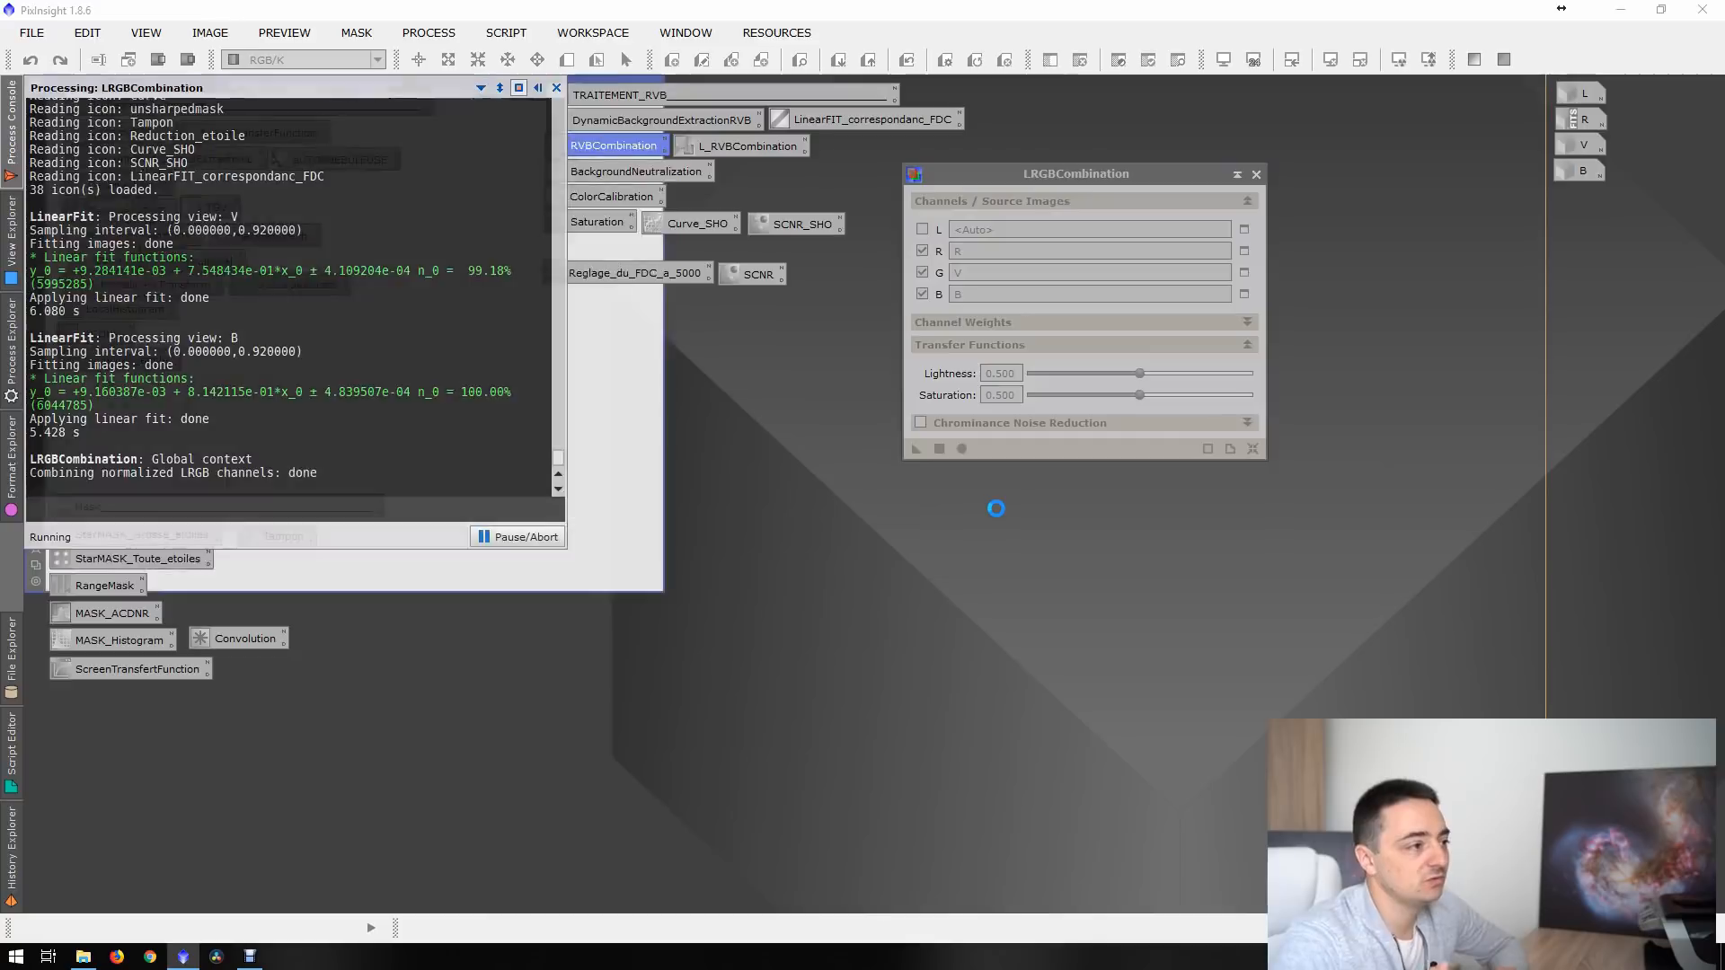
pyautogui.moveTo(530, 91); pyautogui.dragTo(858, 207)
pyautogui.click(1237, 174)
pyautogui.moveTo(1096, 311); pyautogui.dragTo(1394, 142)
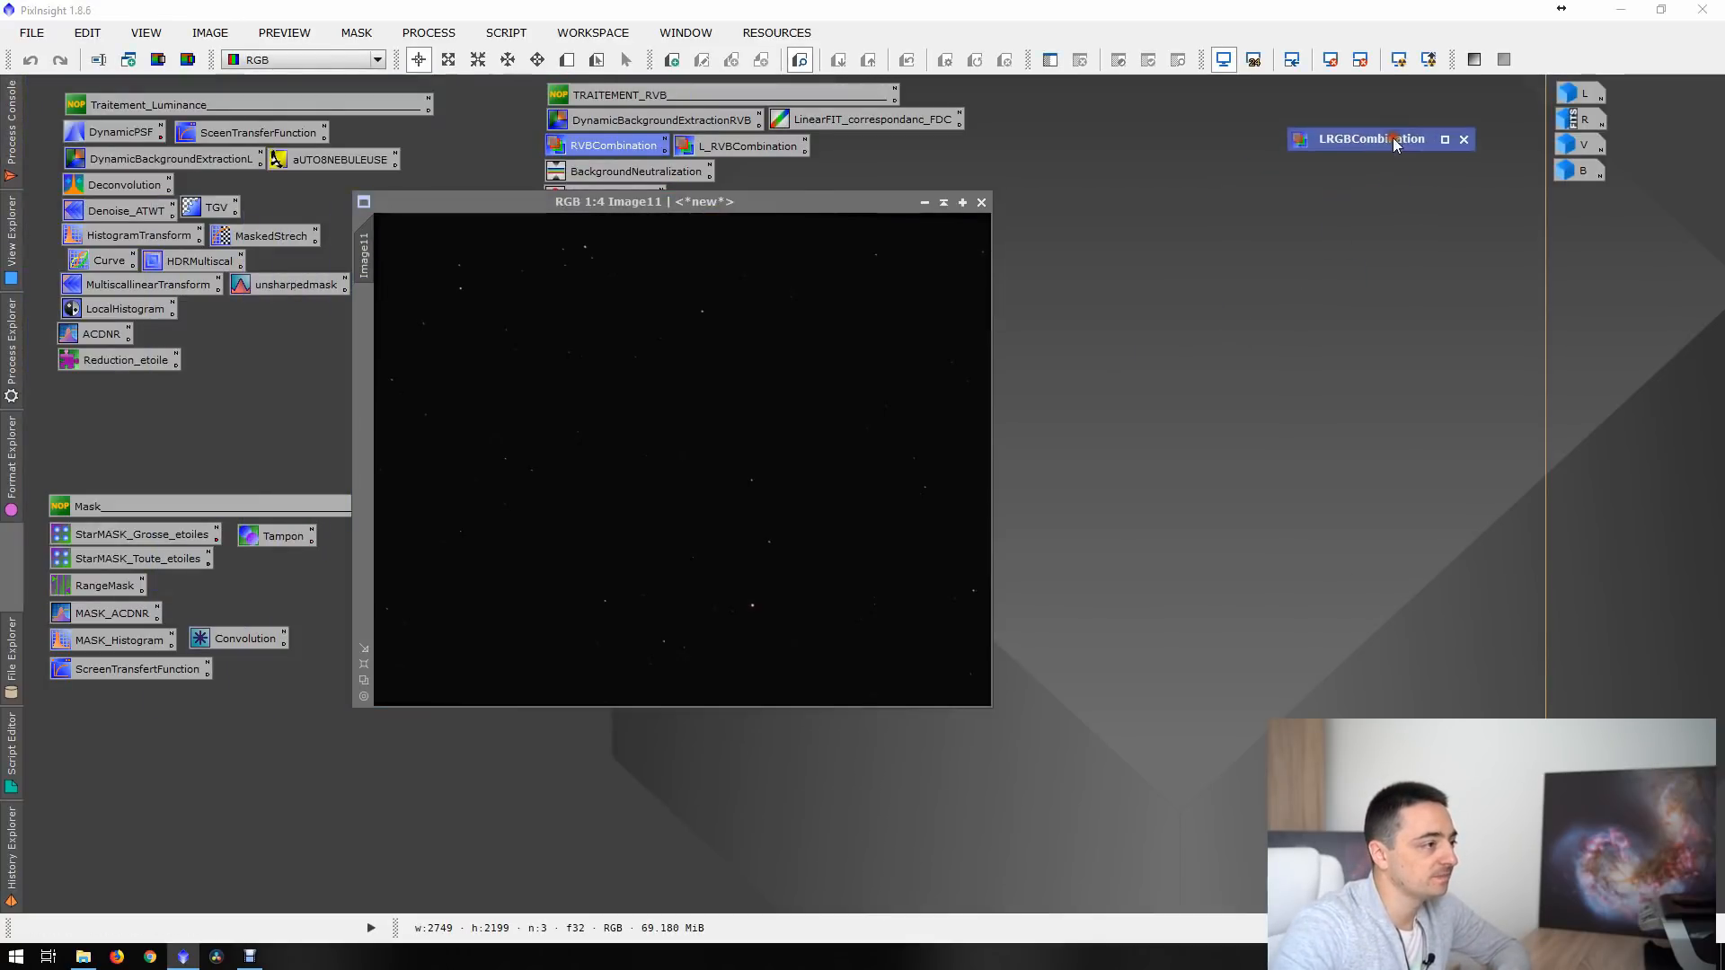
# - Apply an automatic screen stretch to the combined color image and inspect it maximized at 1:3 zoom
pyautogui.click(812, 201)
pyautogui.hotkey('ctrl', 'a')
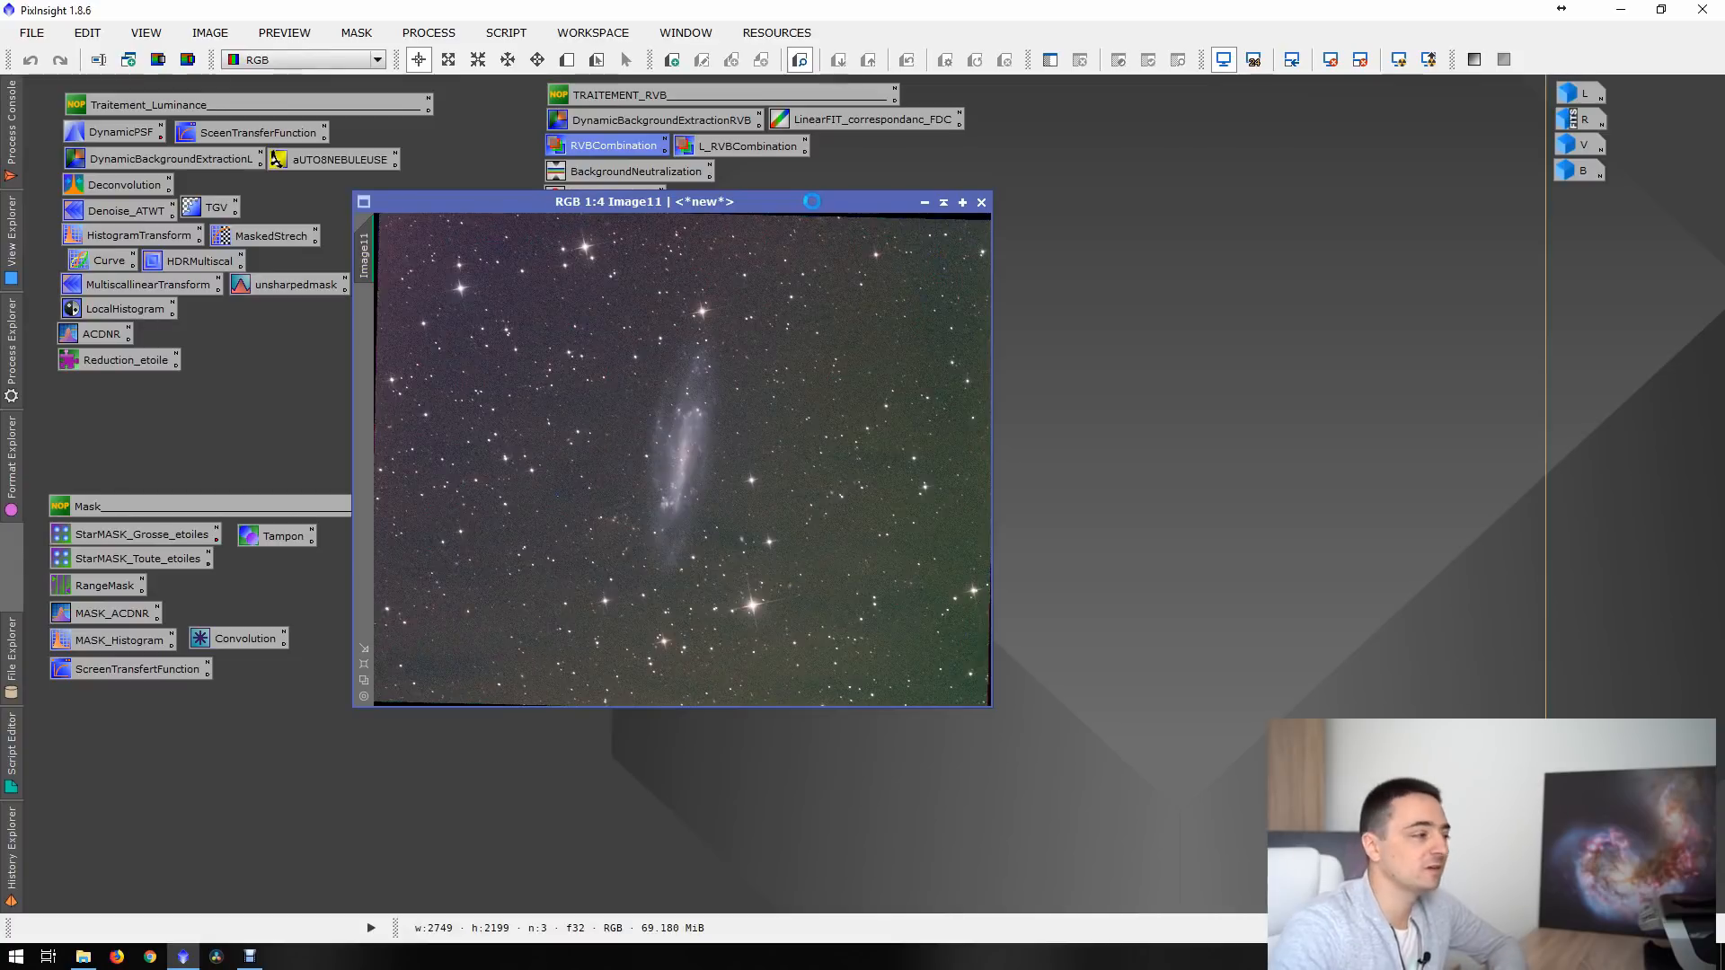
pyautogui.doubleClick(811, 201)
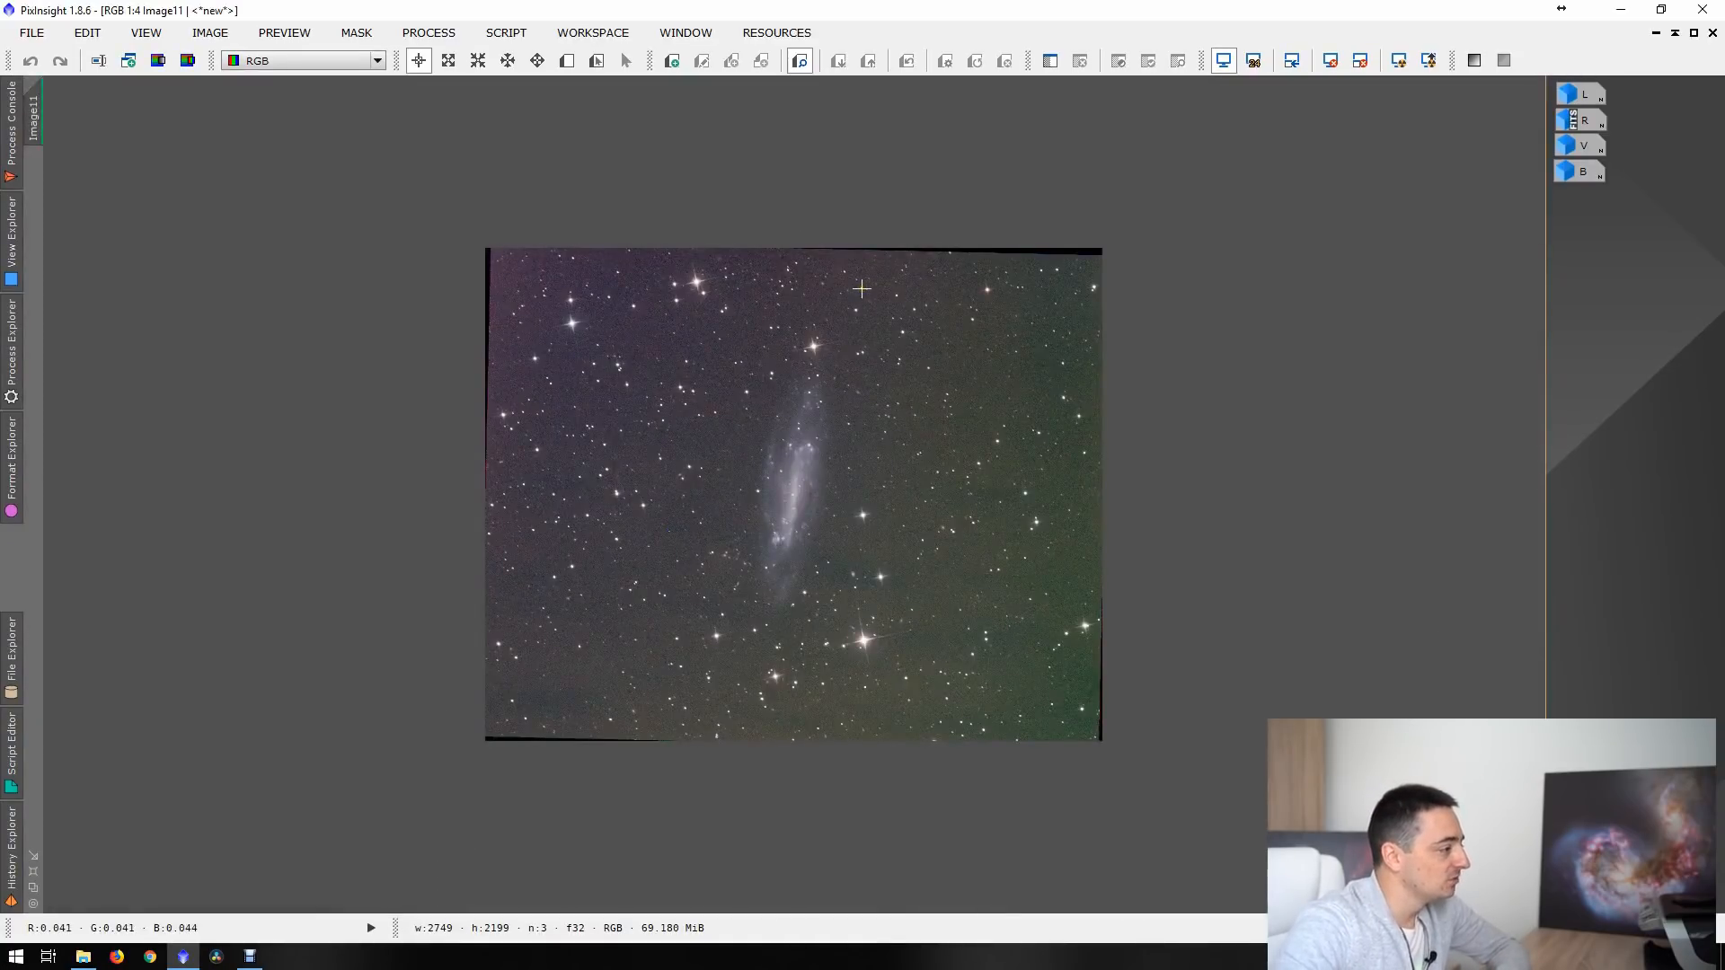
pyautogui.scroll(1, 939, 579)
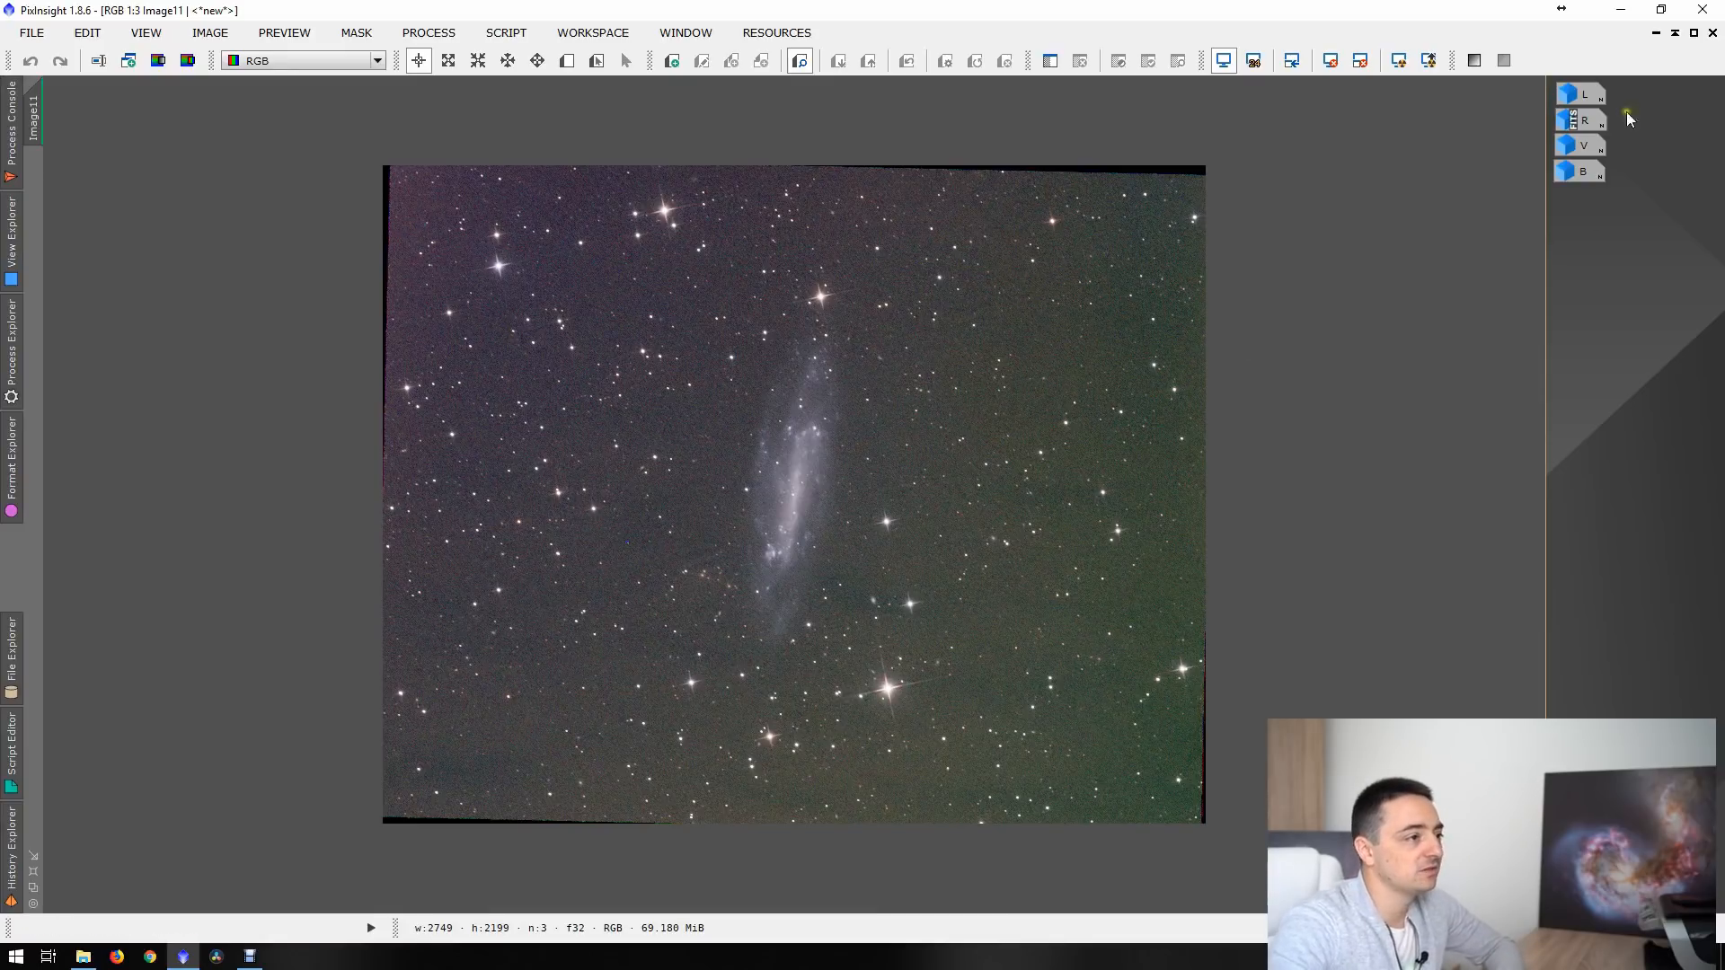
pyautogui.click(1691, 34)
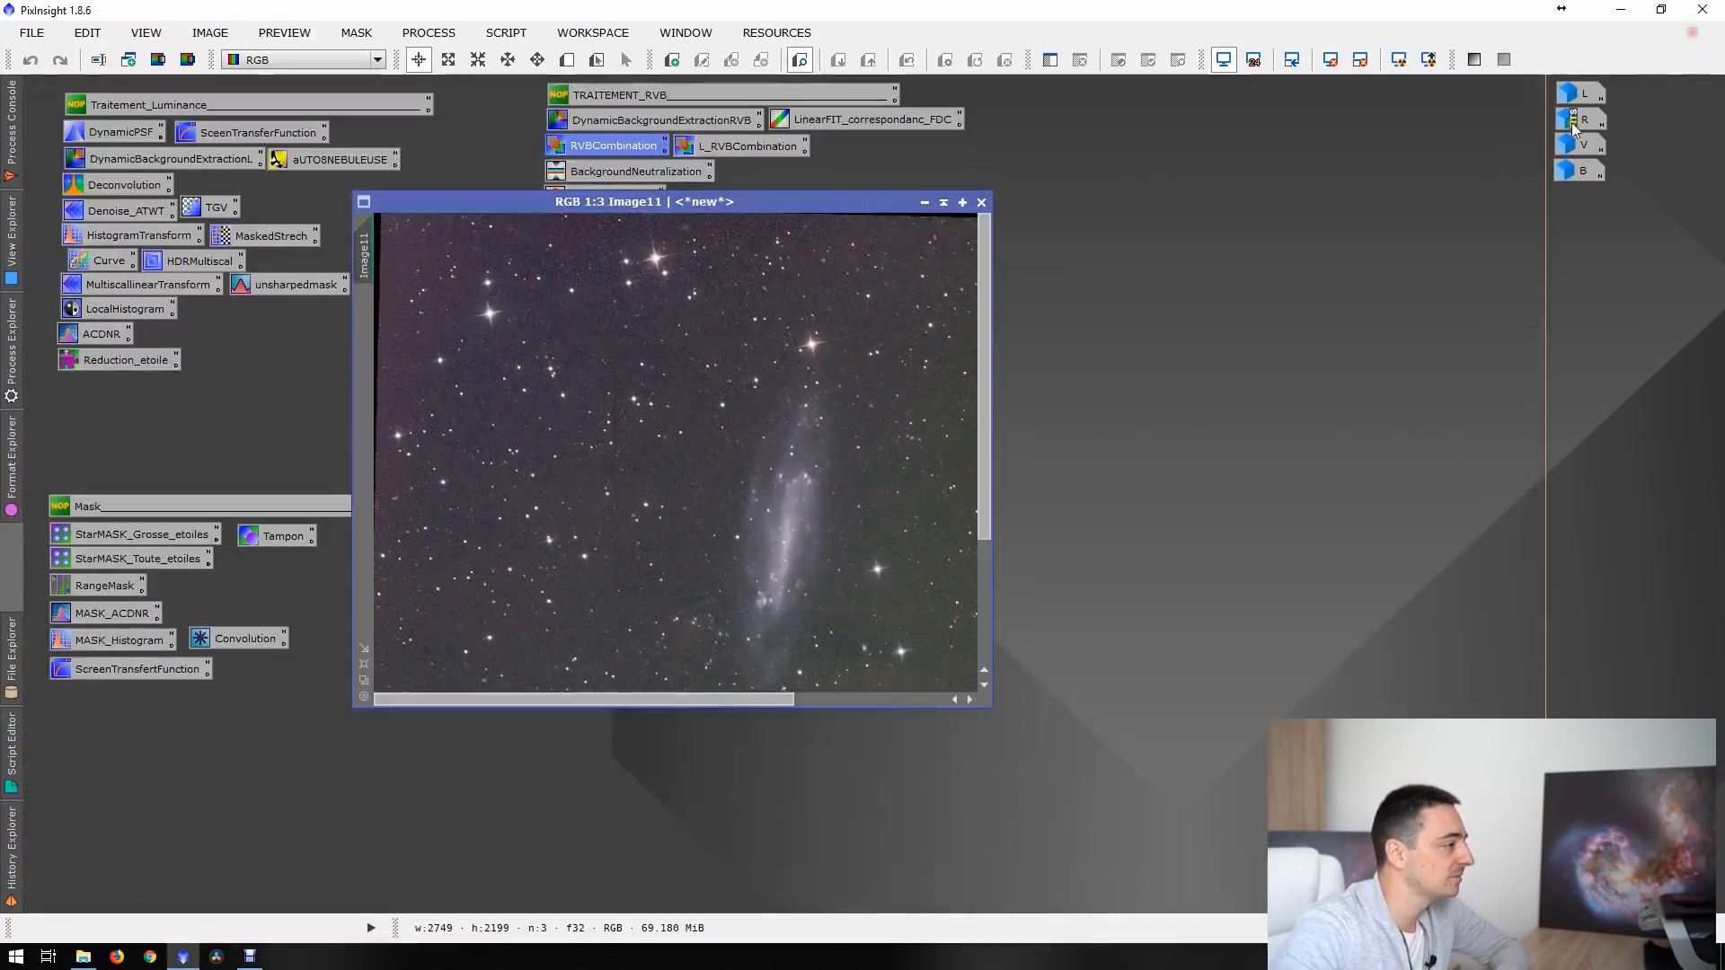
# - Open the DynamicBackgroundExtractionRVB process and maximize the combined color image for sample placement
pyautogui.moveTo(608, 203); pyautogui.dragTo(877, 264)
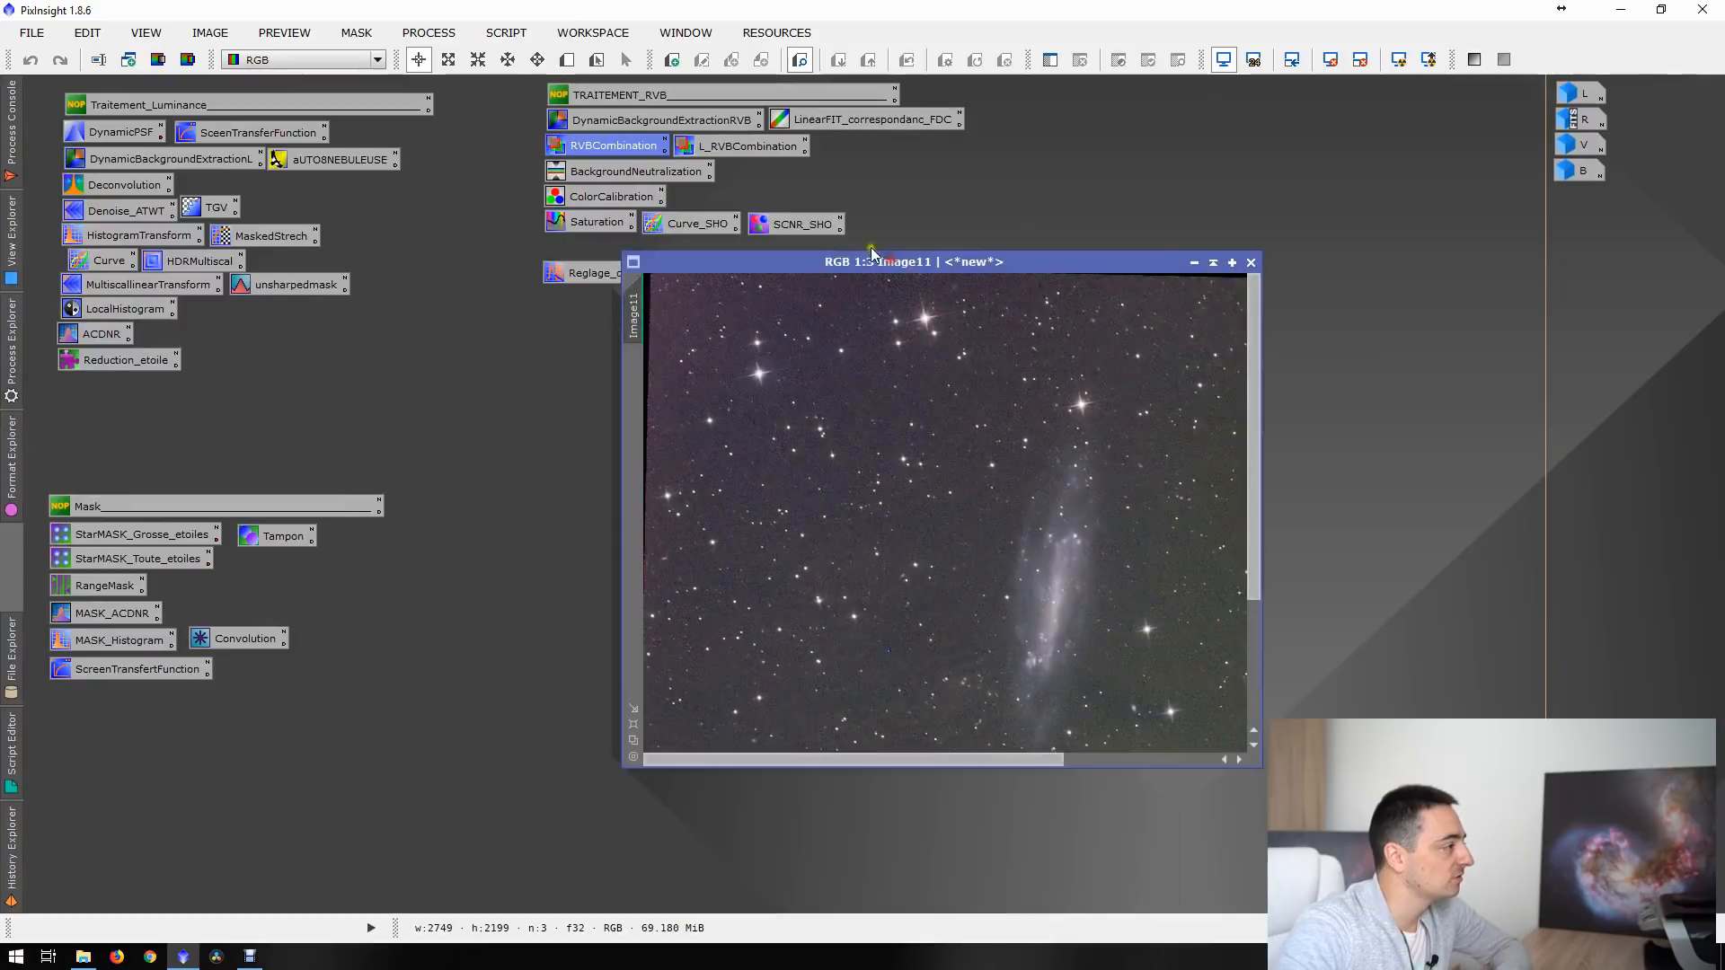
pyautogui.click(626, 121)
pyautogui.doubleClick(626, 122)
pyautogui.doubleClick(805, 264)
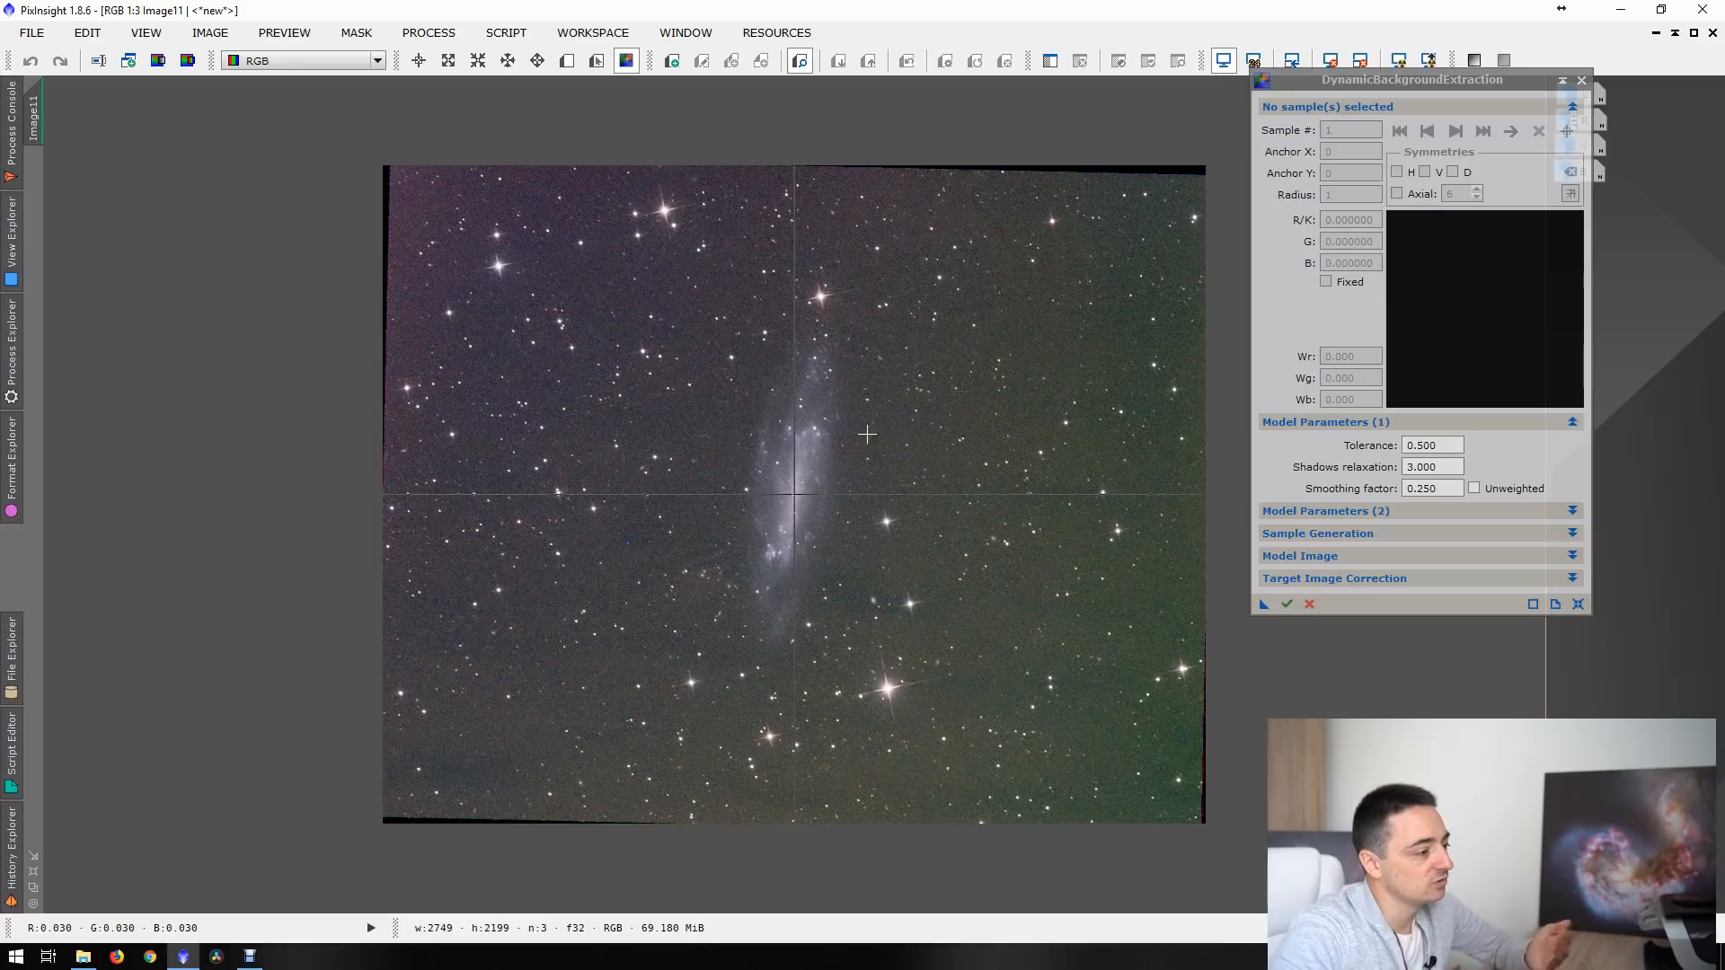
pyautogui.click(1336, 536)
pyautogui.click(1337, 537)
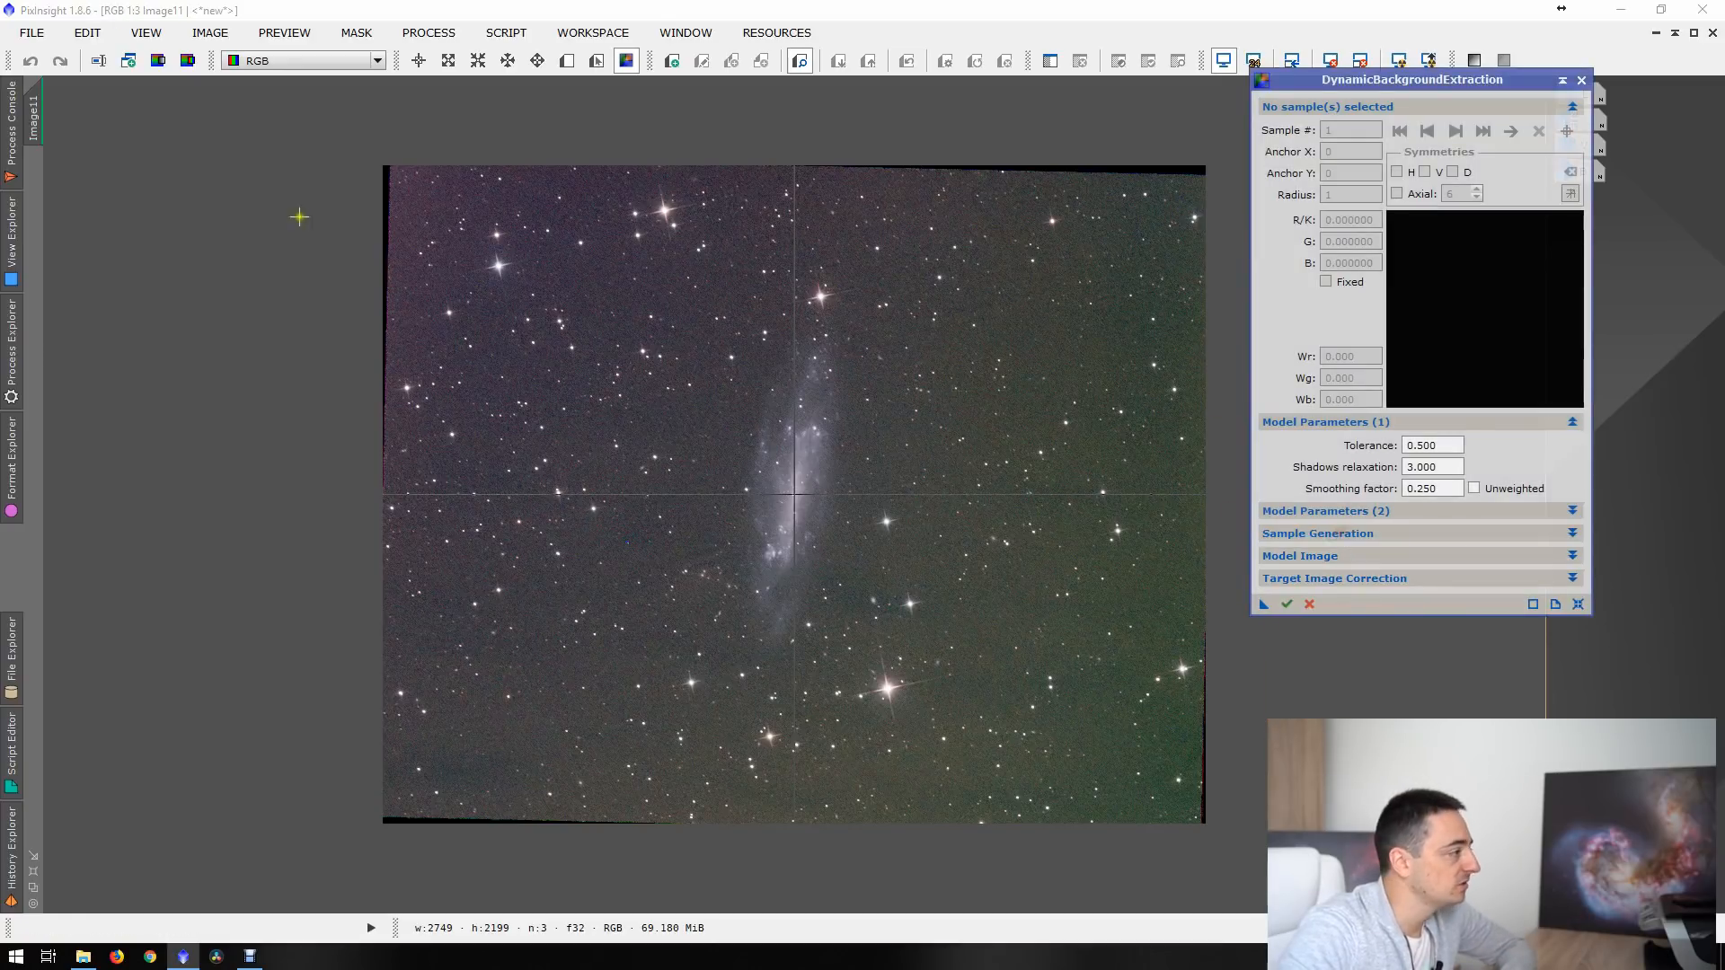
# - Place three background samples by hand near the upper-left corner of the color image
pyautogui.click(399, 186)
pyautogui.click(445, 186)
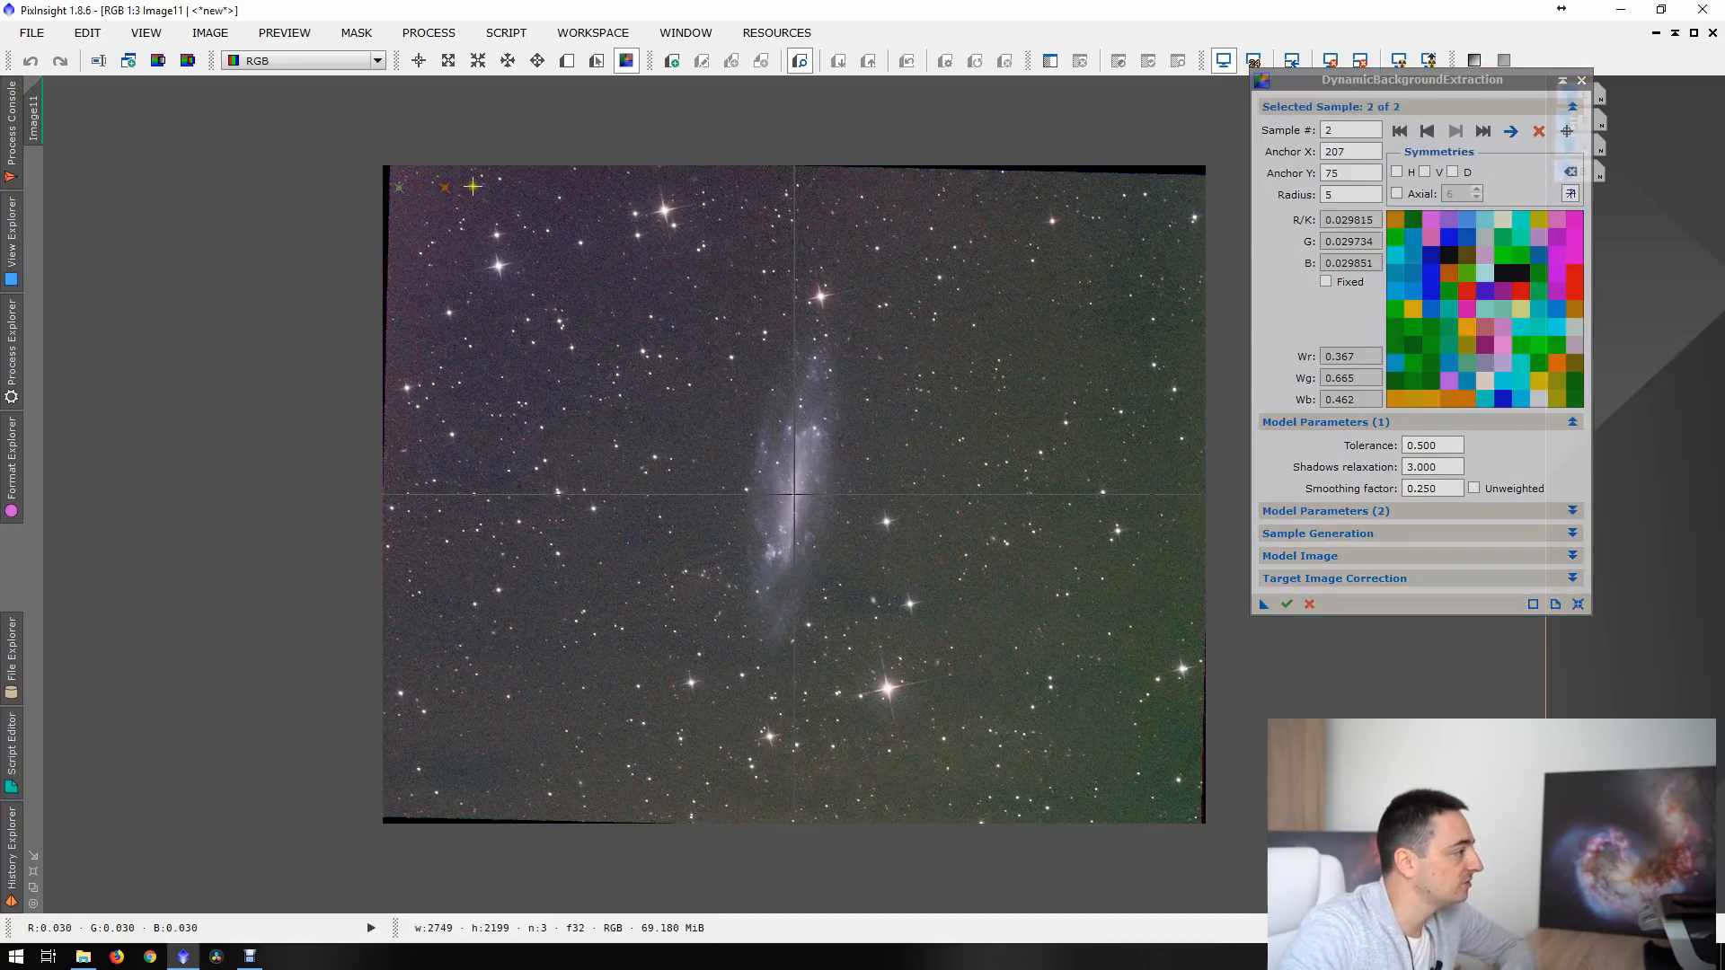
pyautogui.click(474, 186)
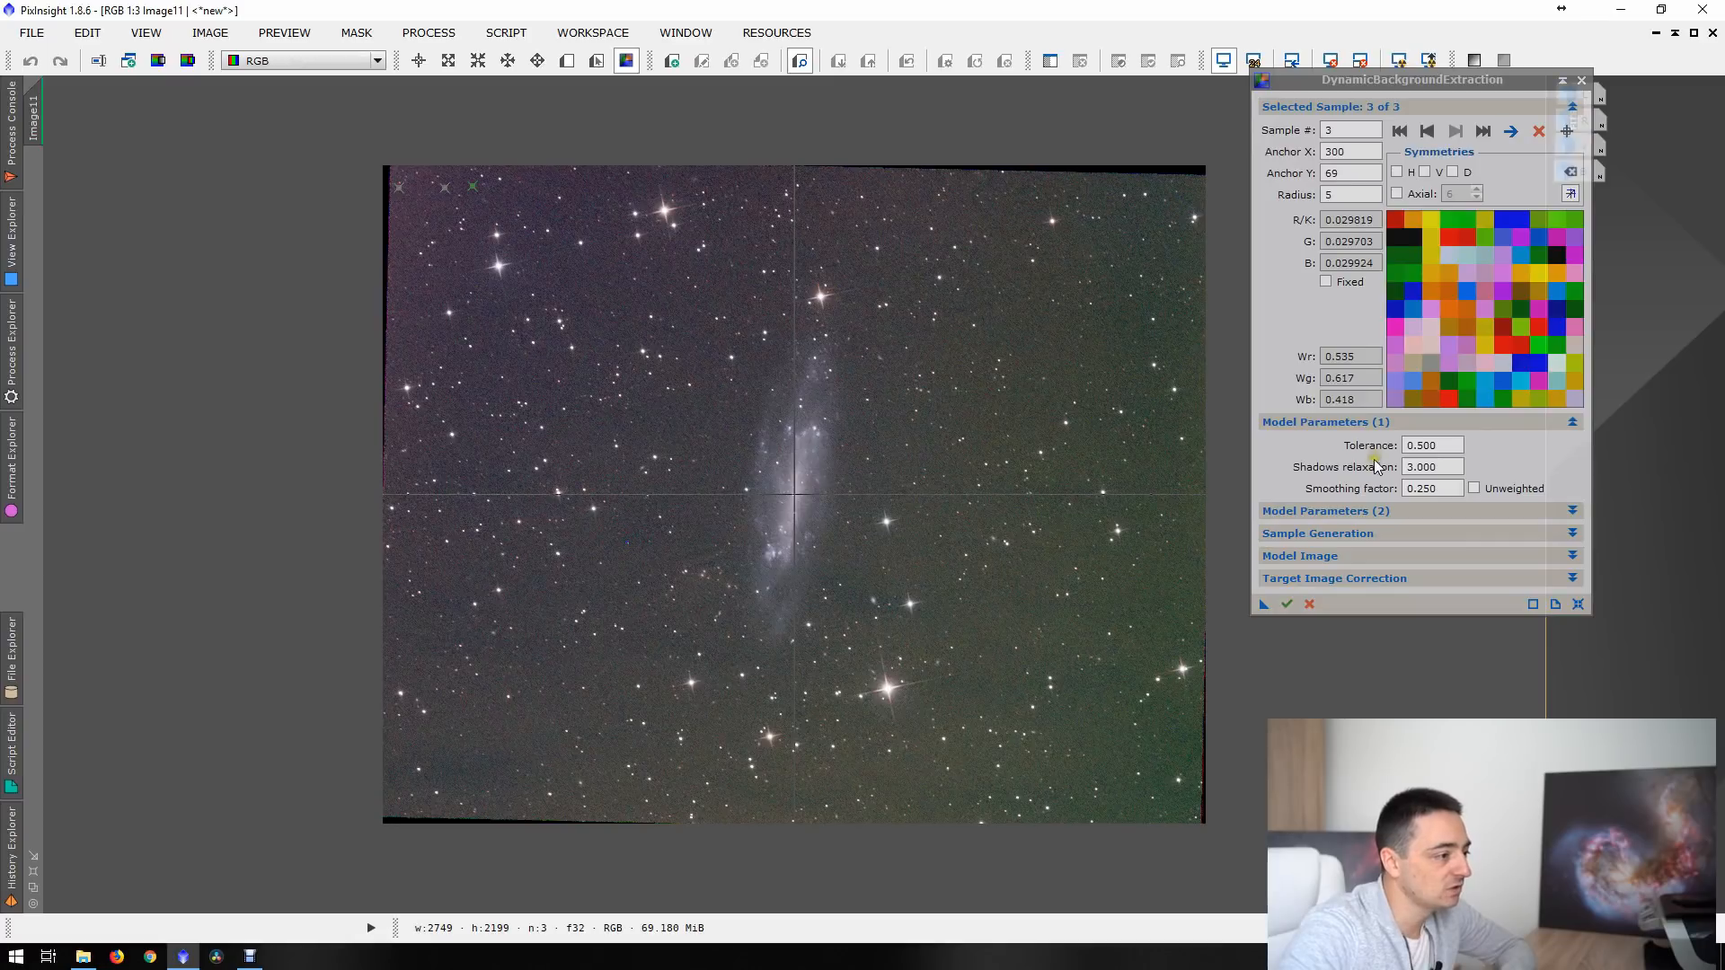
# - Set the background model's tolerance to 1.5 and generate a sample grid with 10 samples per row
pyautogui.click(1296, 535)
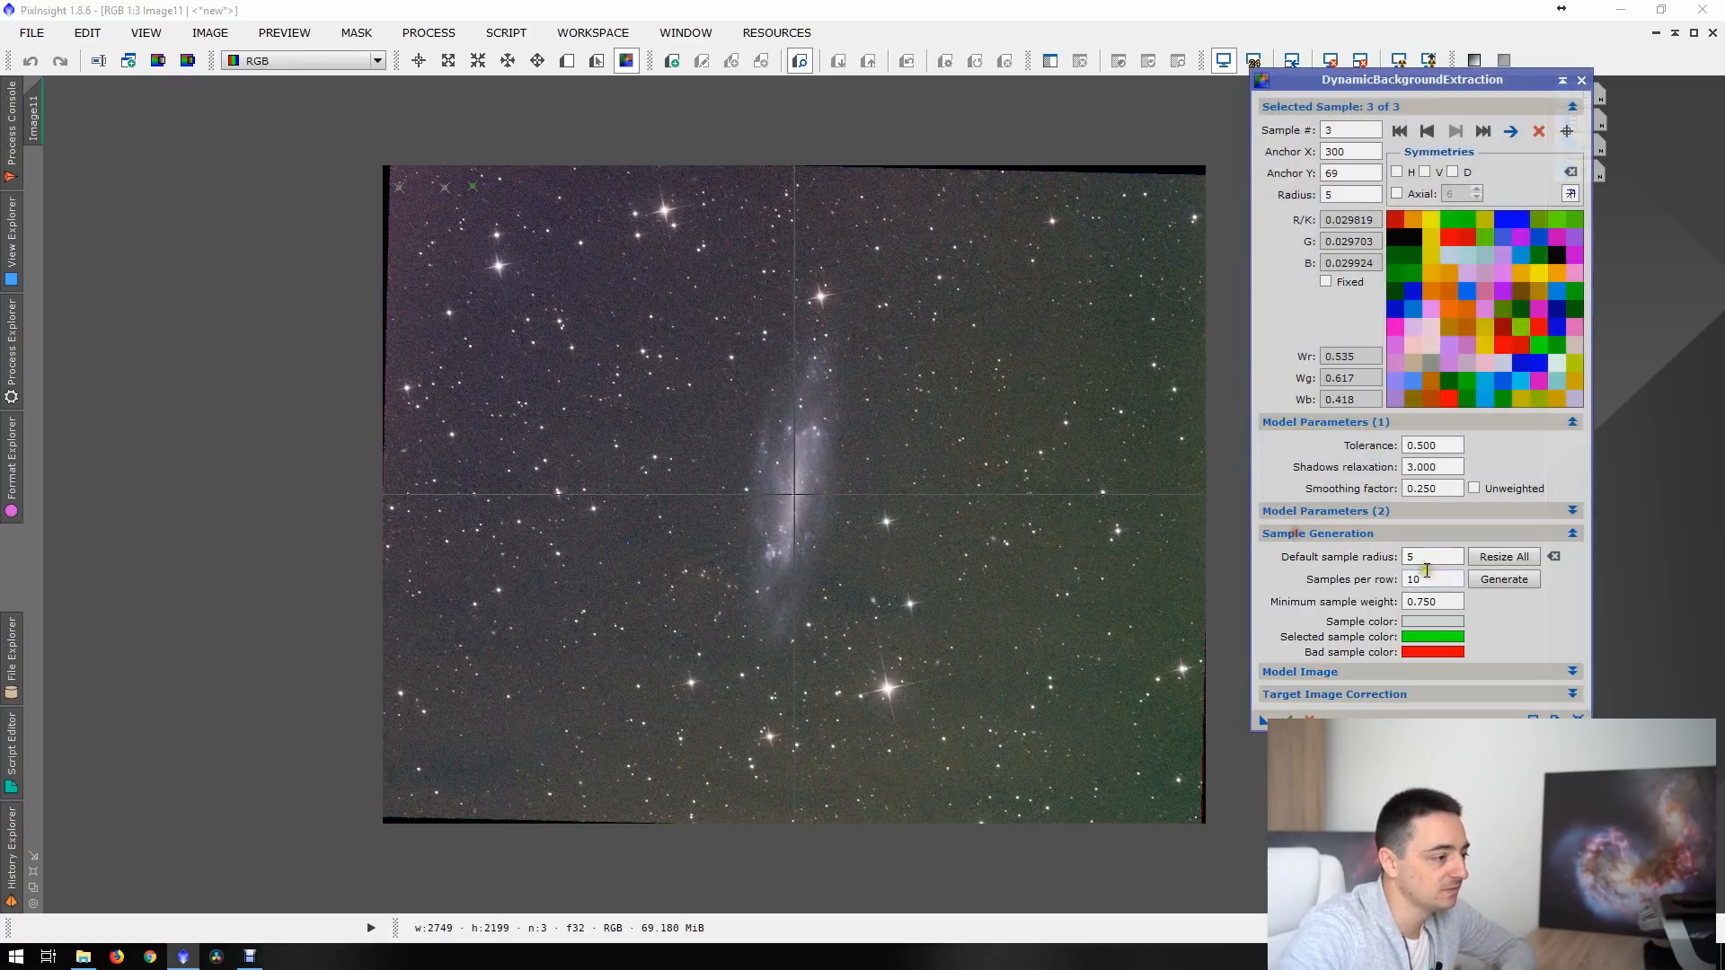
pyautogui.click(1504, 579)
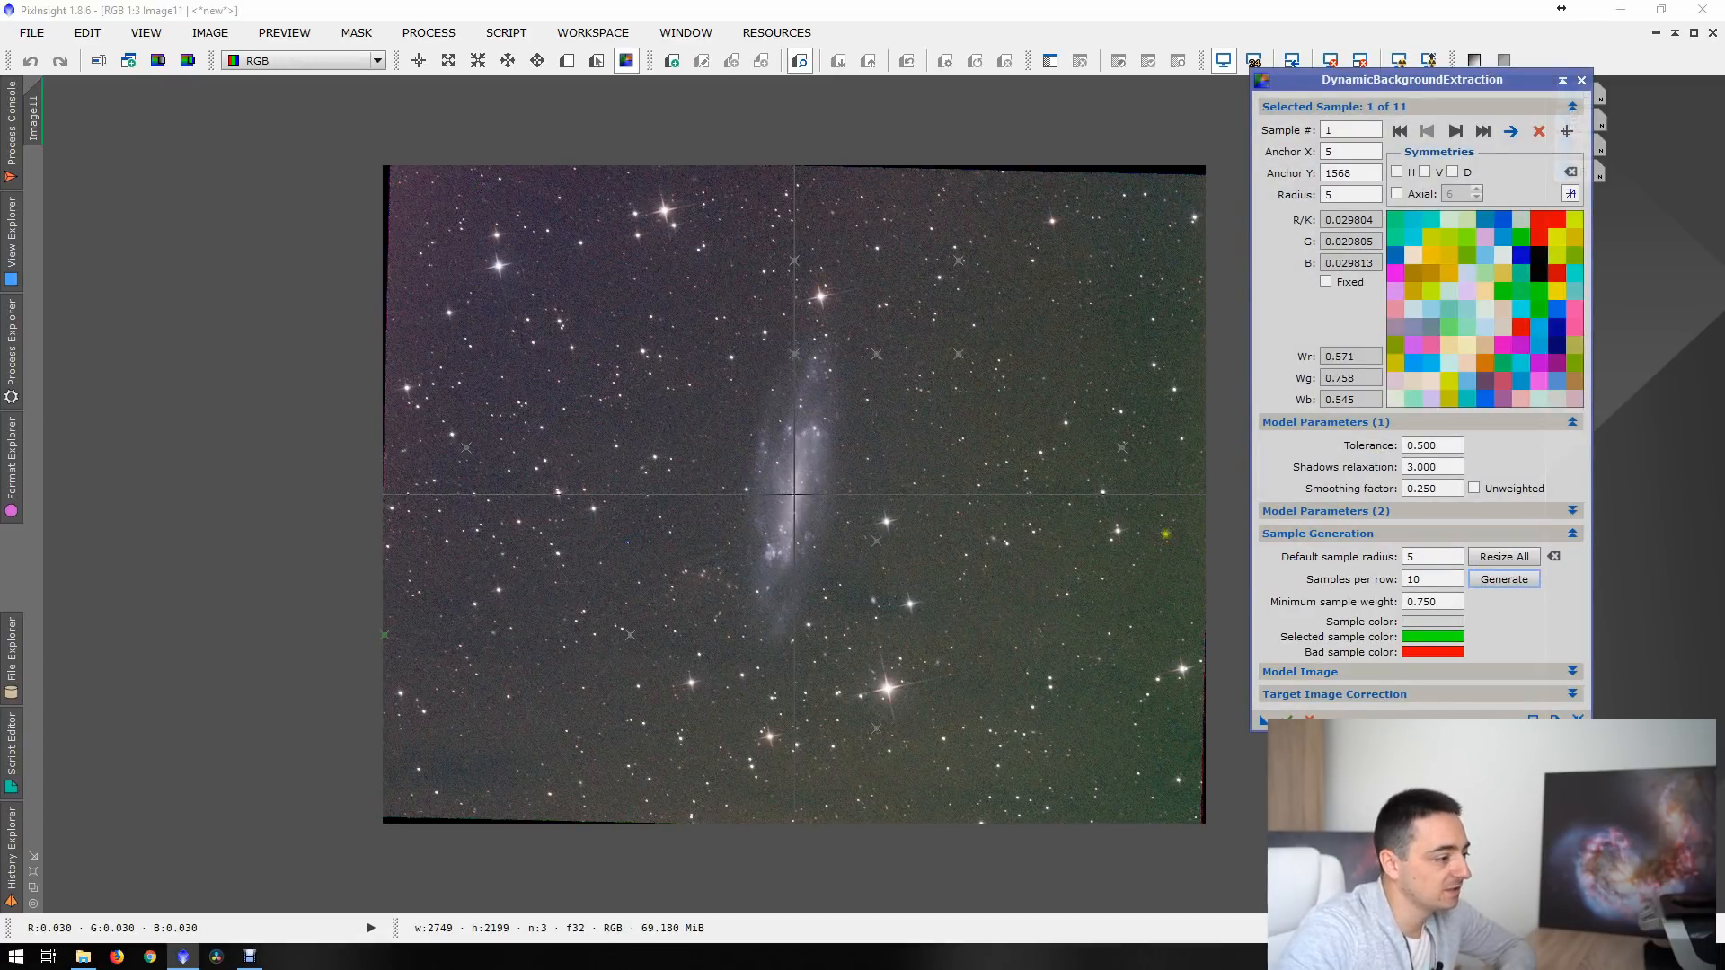
pyautogui.click(1323, 512)
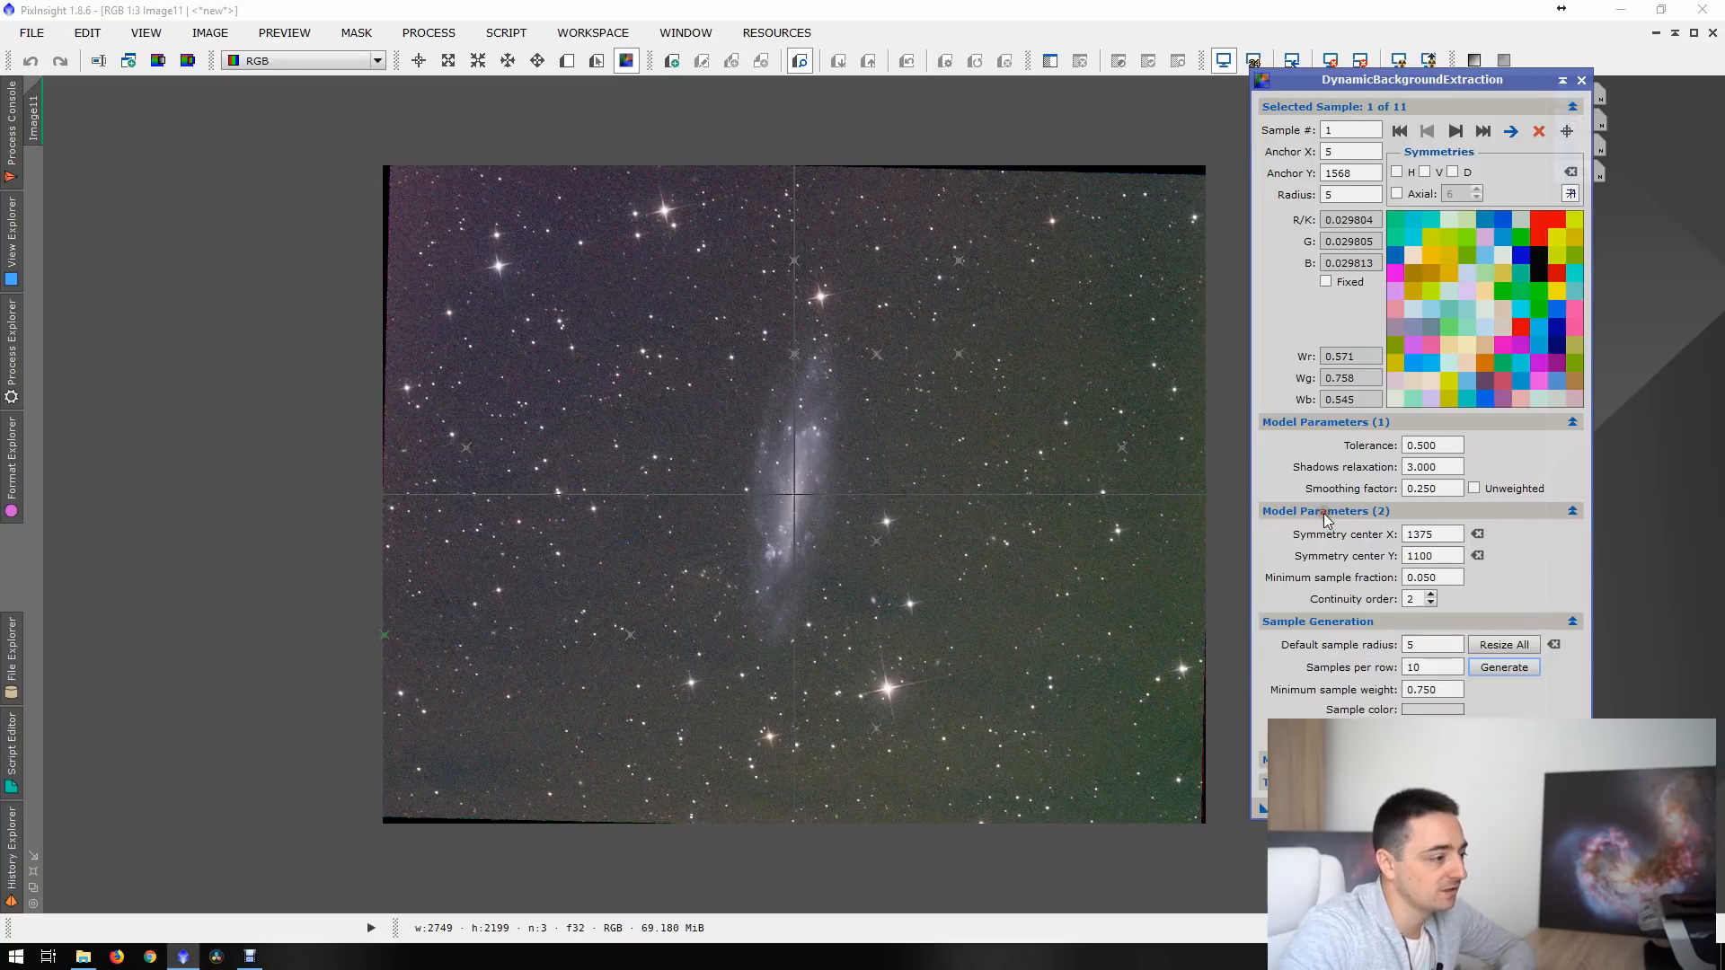
pyautogui.moveTo(1460, 446); pyautogui.dragTo(1397, 450)
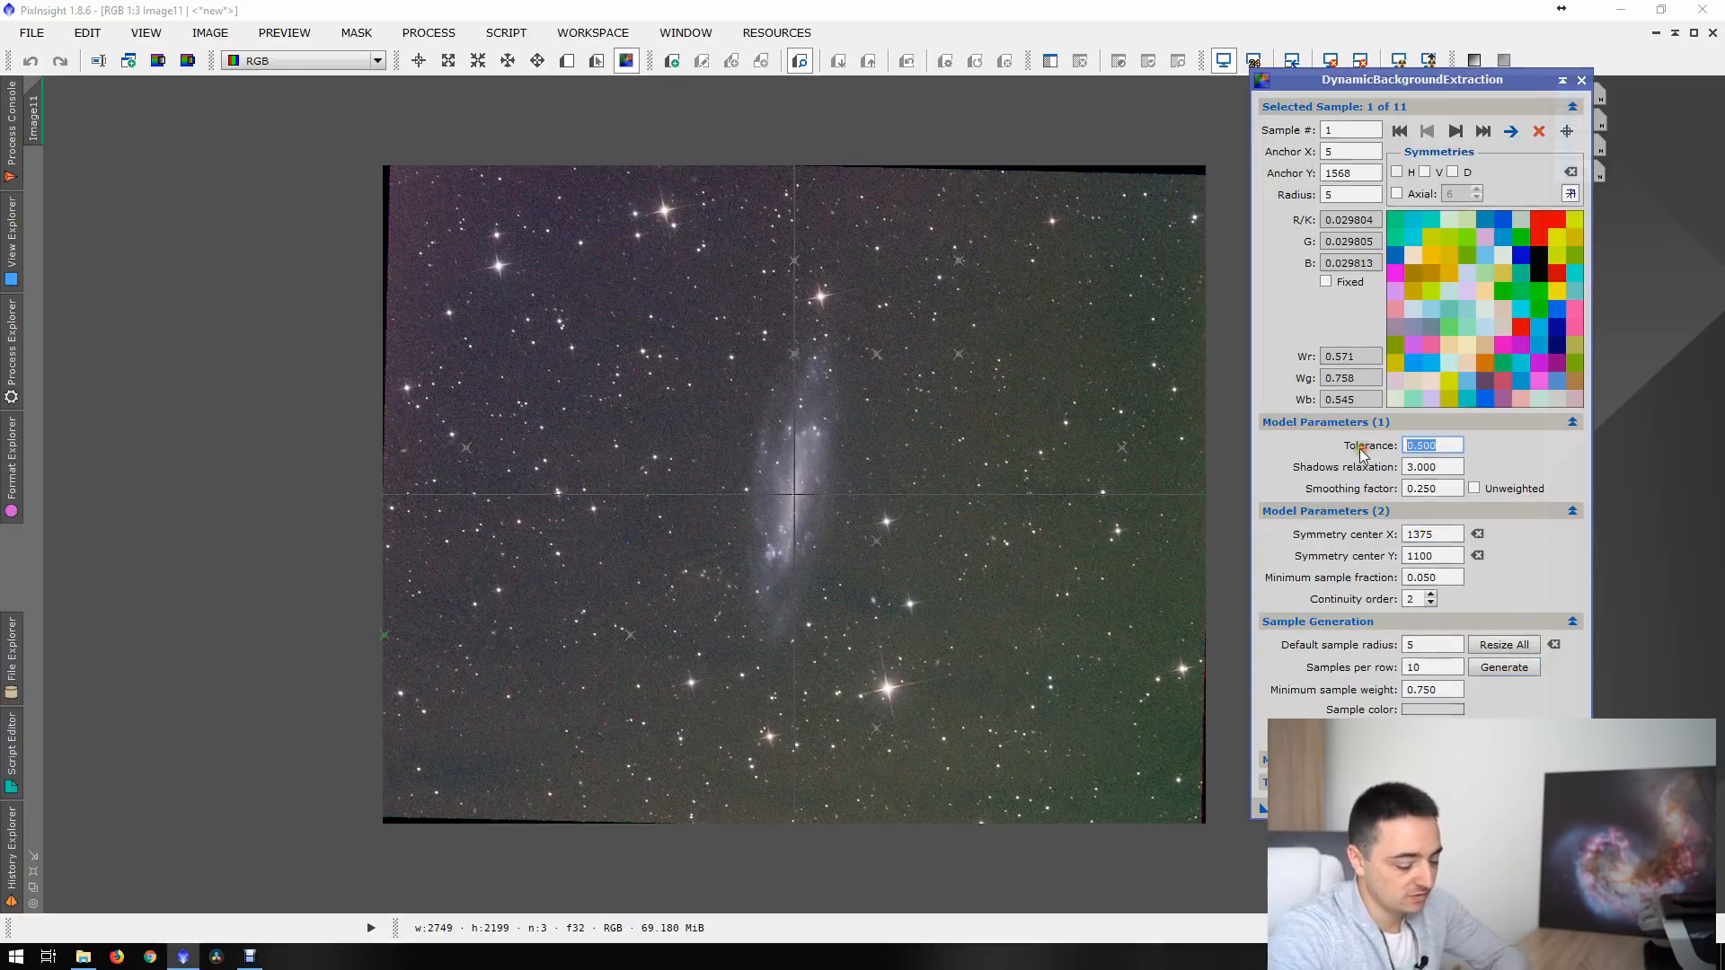
pyautogui.write('1.5')
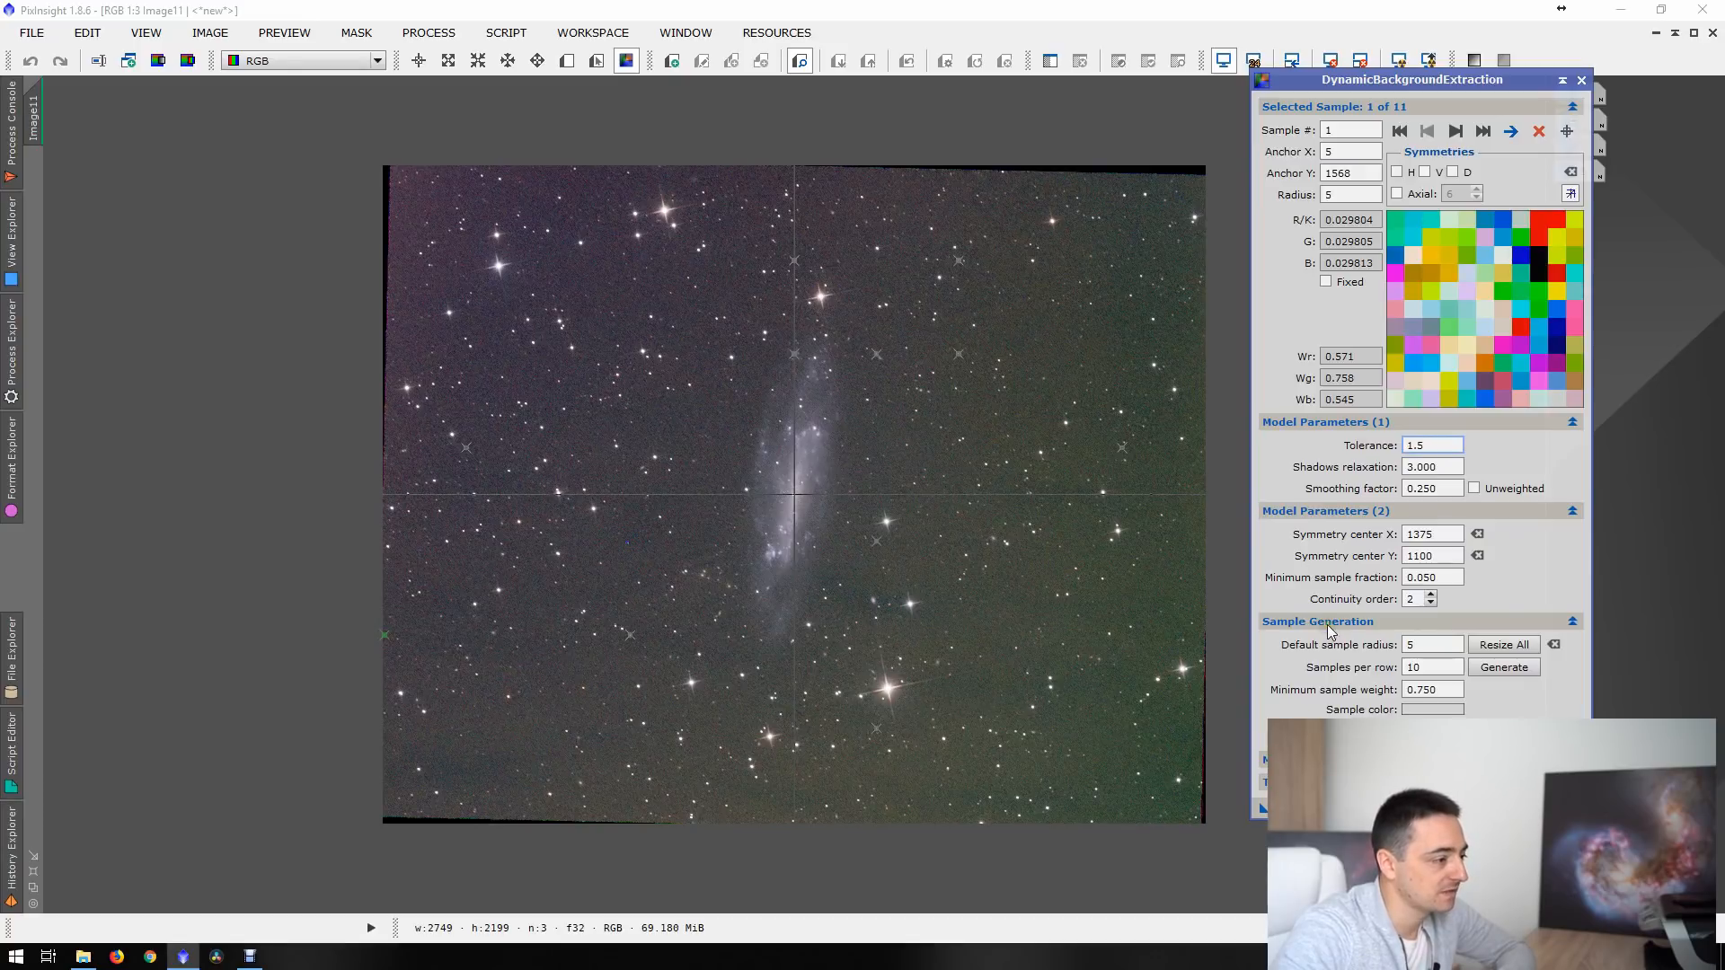
pyautogui.click(1490, 673)
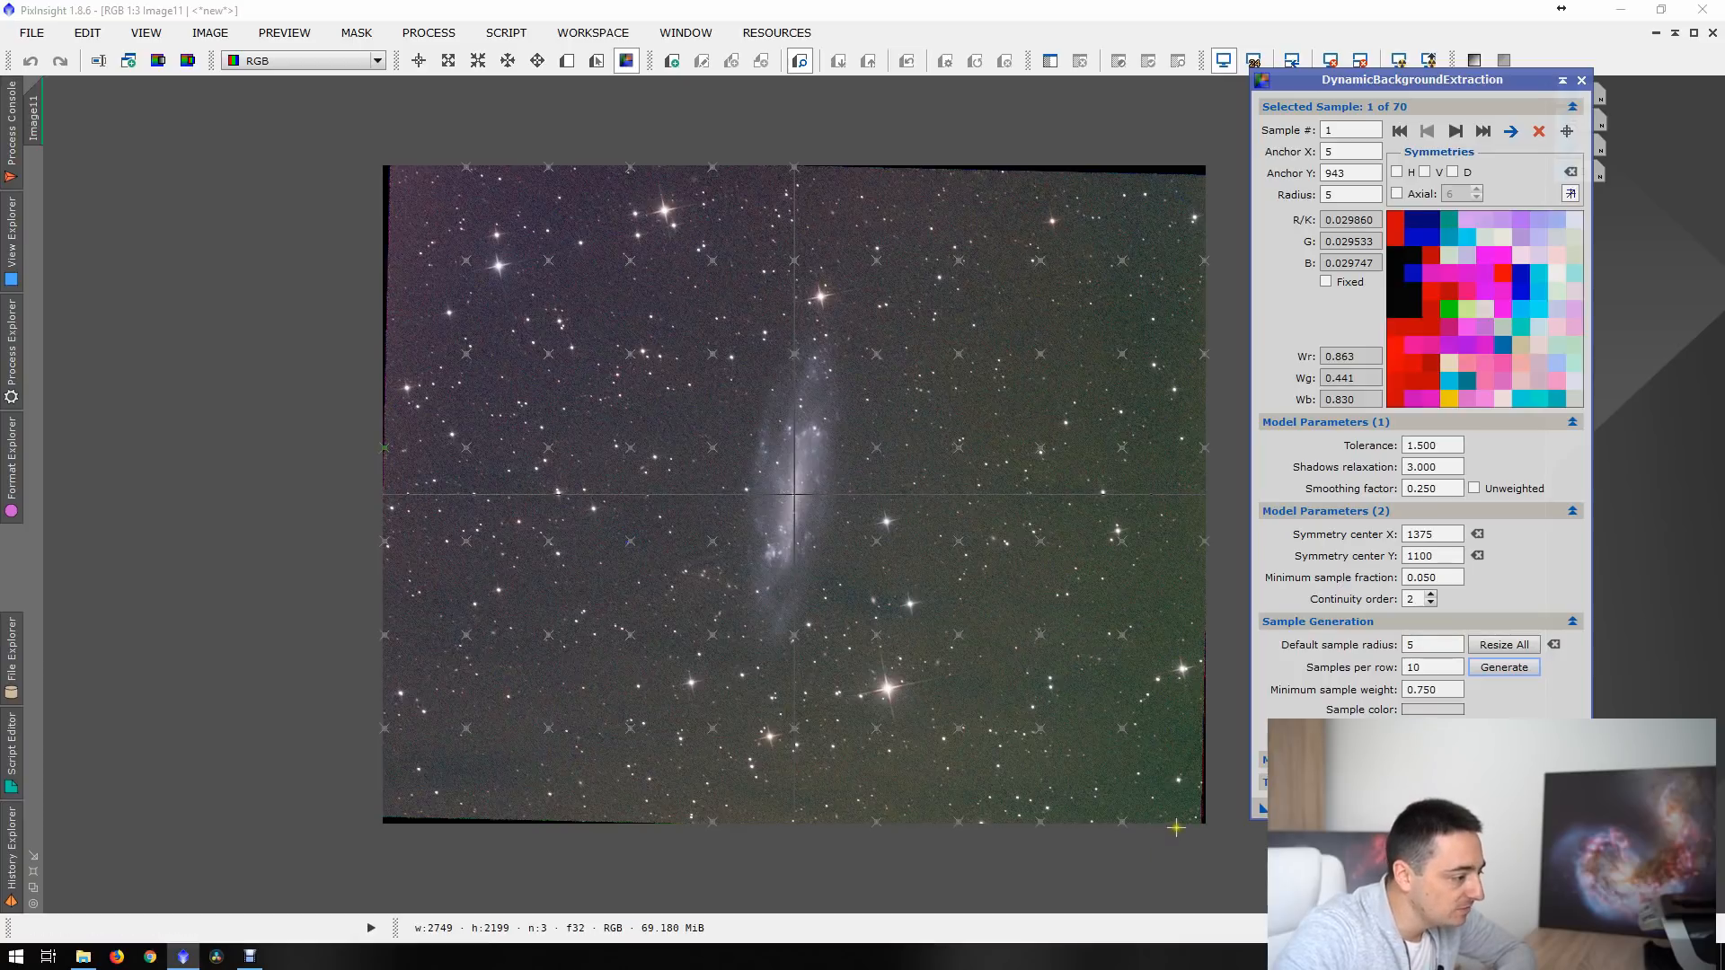
# - Add extra background samples by hand along the color image's edges and corners, just inside the black borders
pyautogui.click(1184, 800)
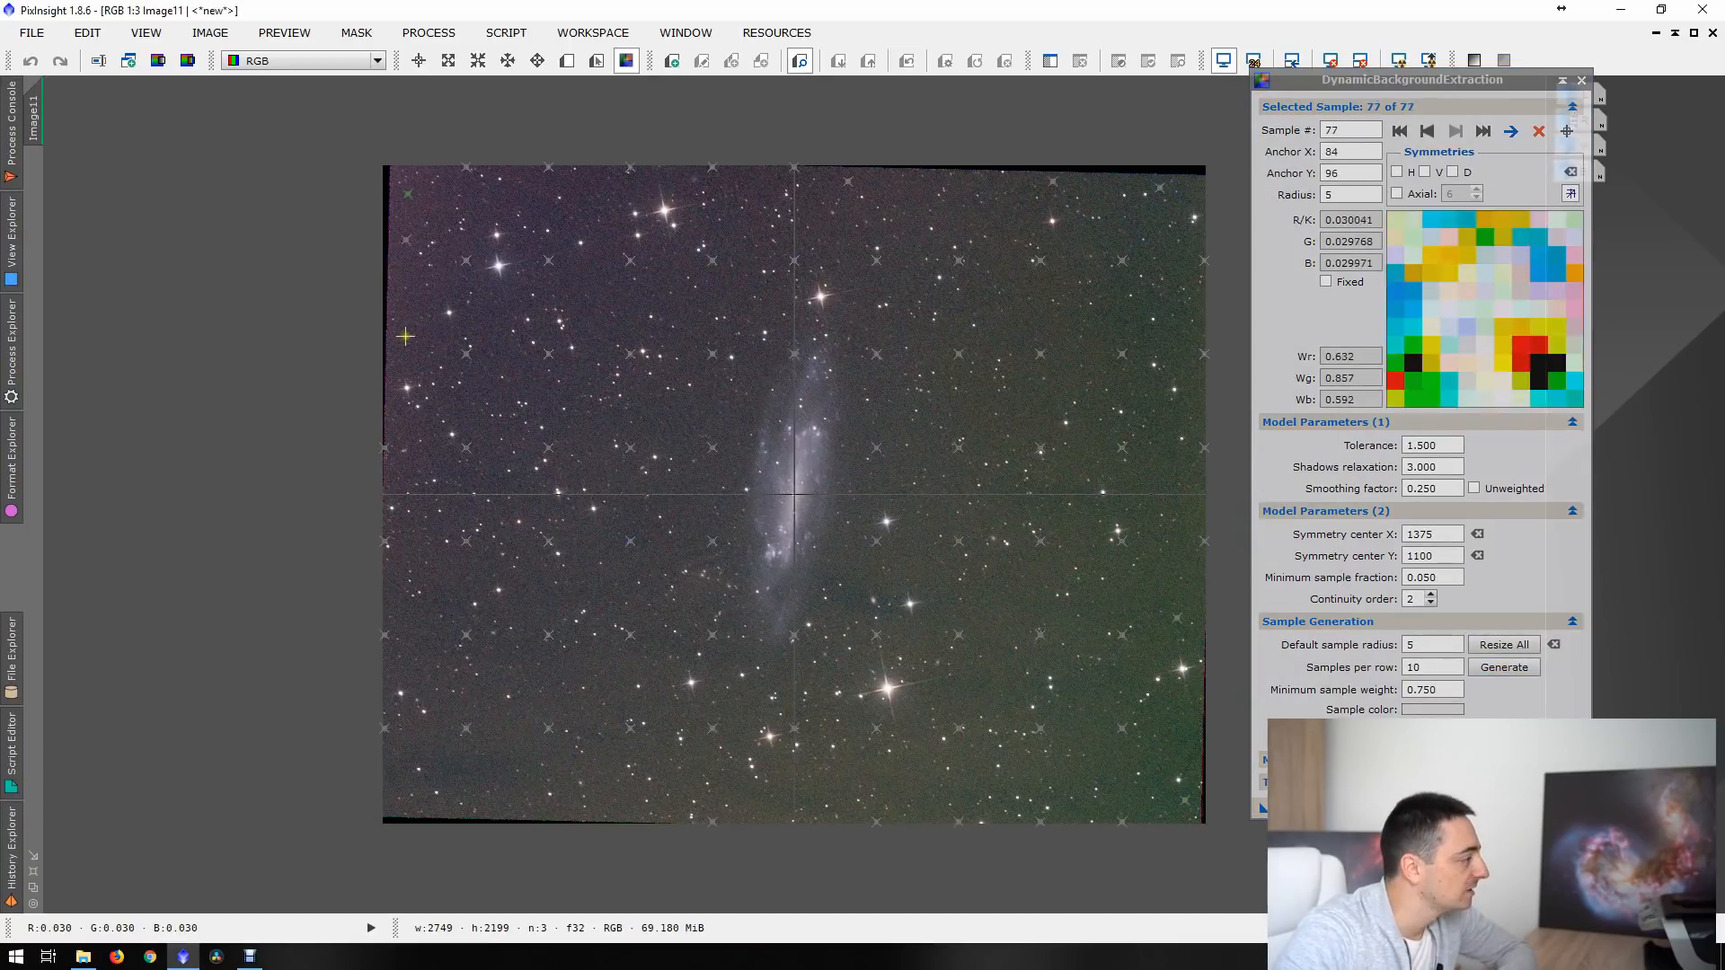
pyautogui.click(405, 336)
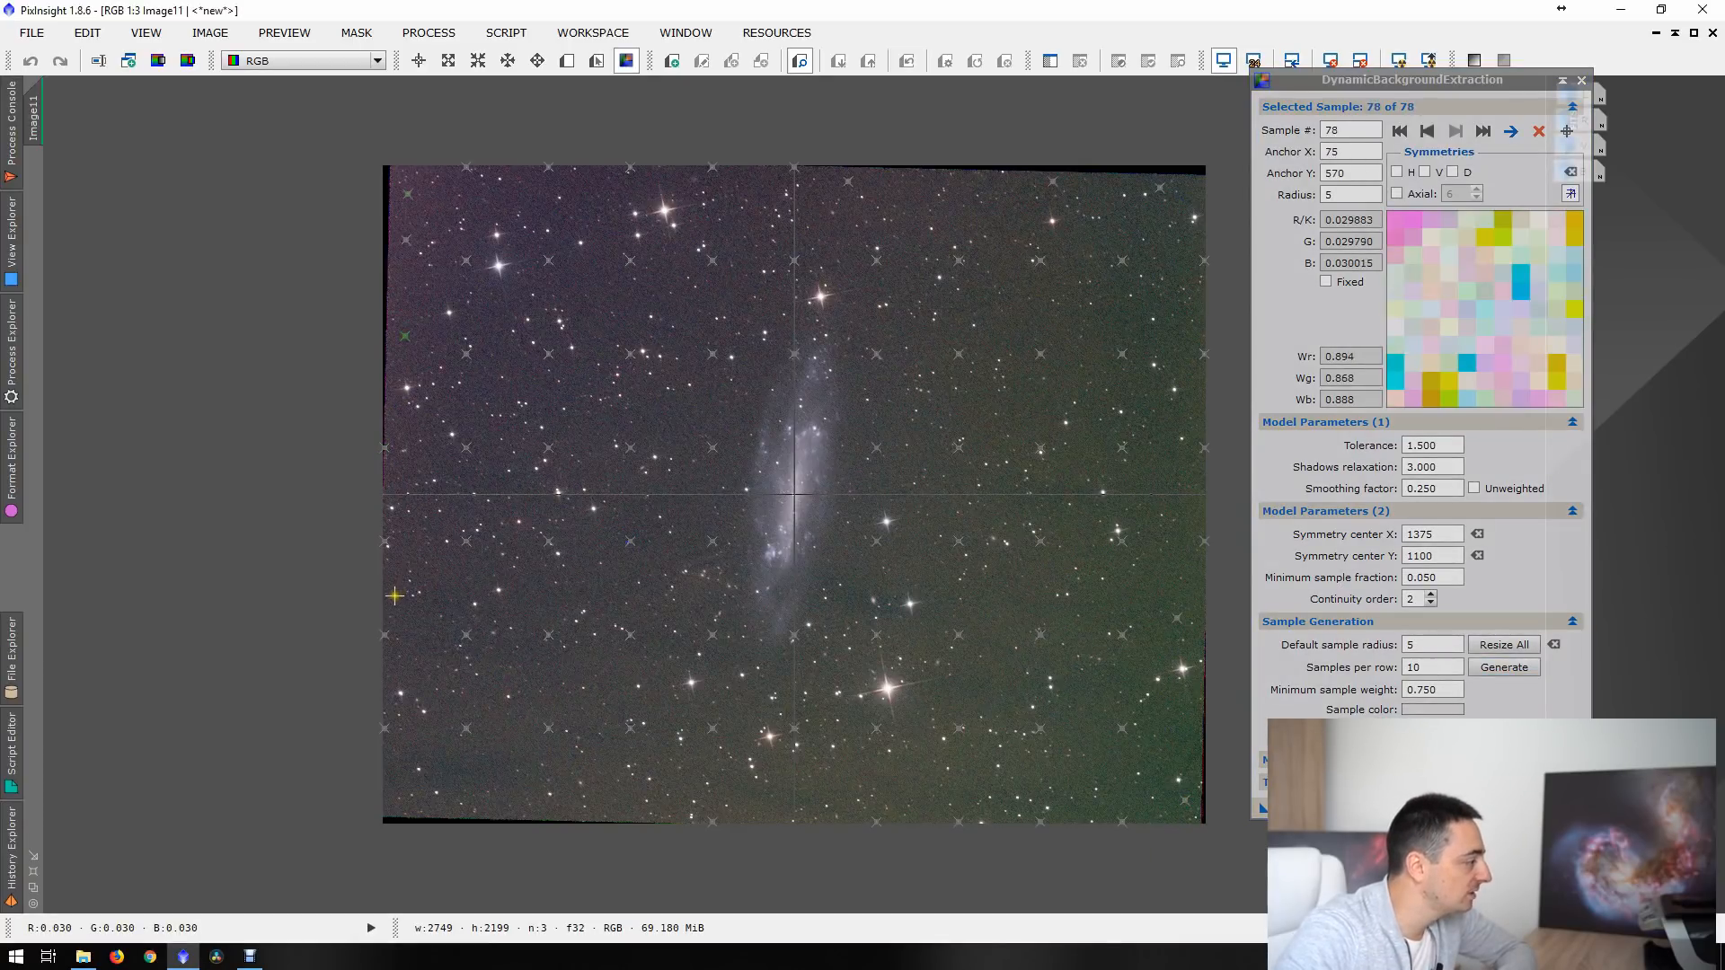
pyautogui.click(395, 598)
pyautogui.click(398, 780)
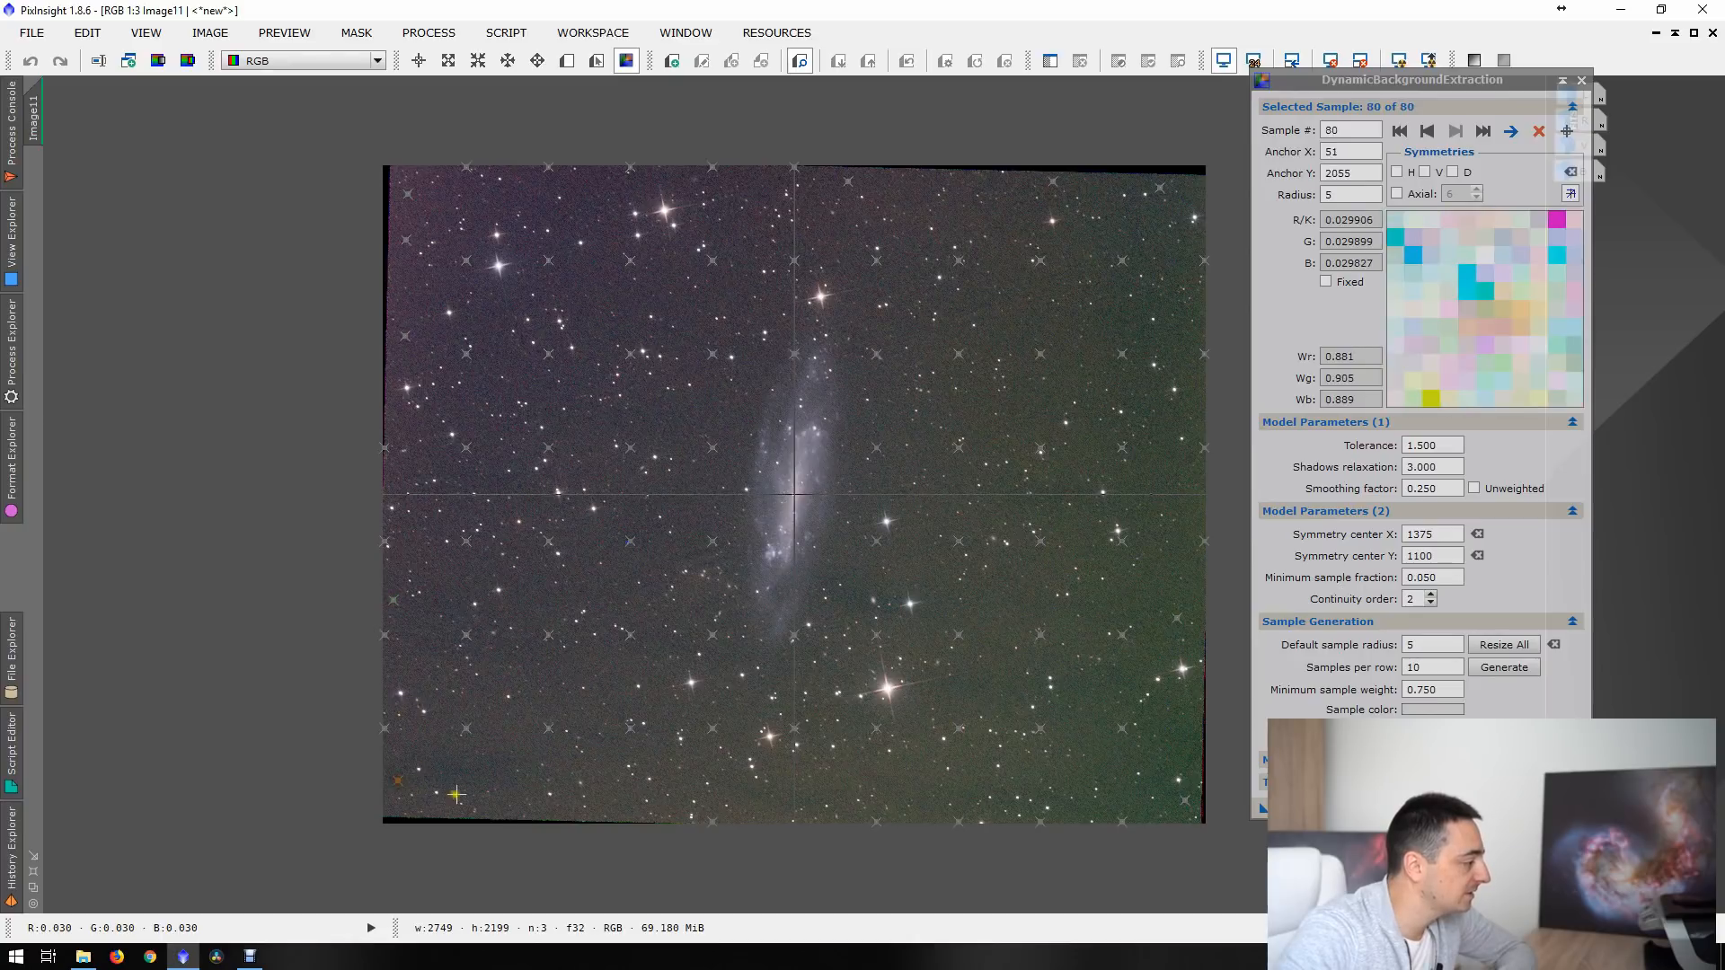
pyautogui.click(481, 774)
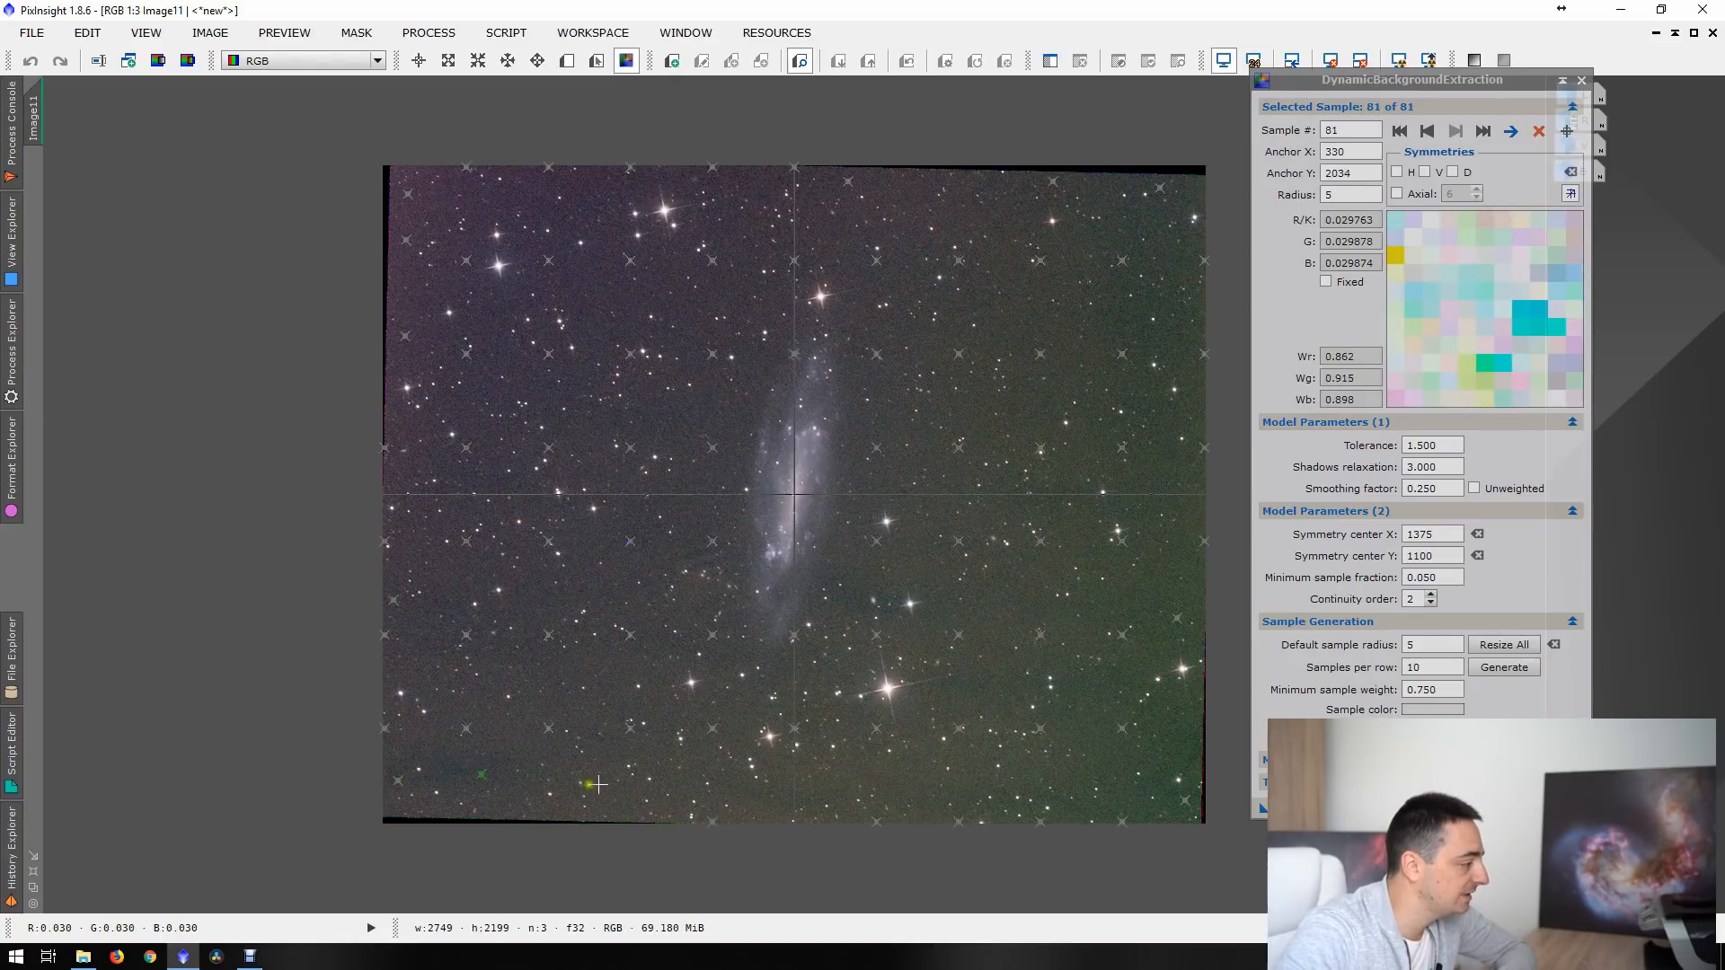
pyautogui.click(618, 796)
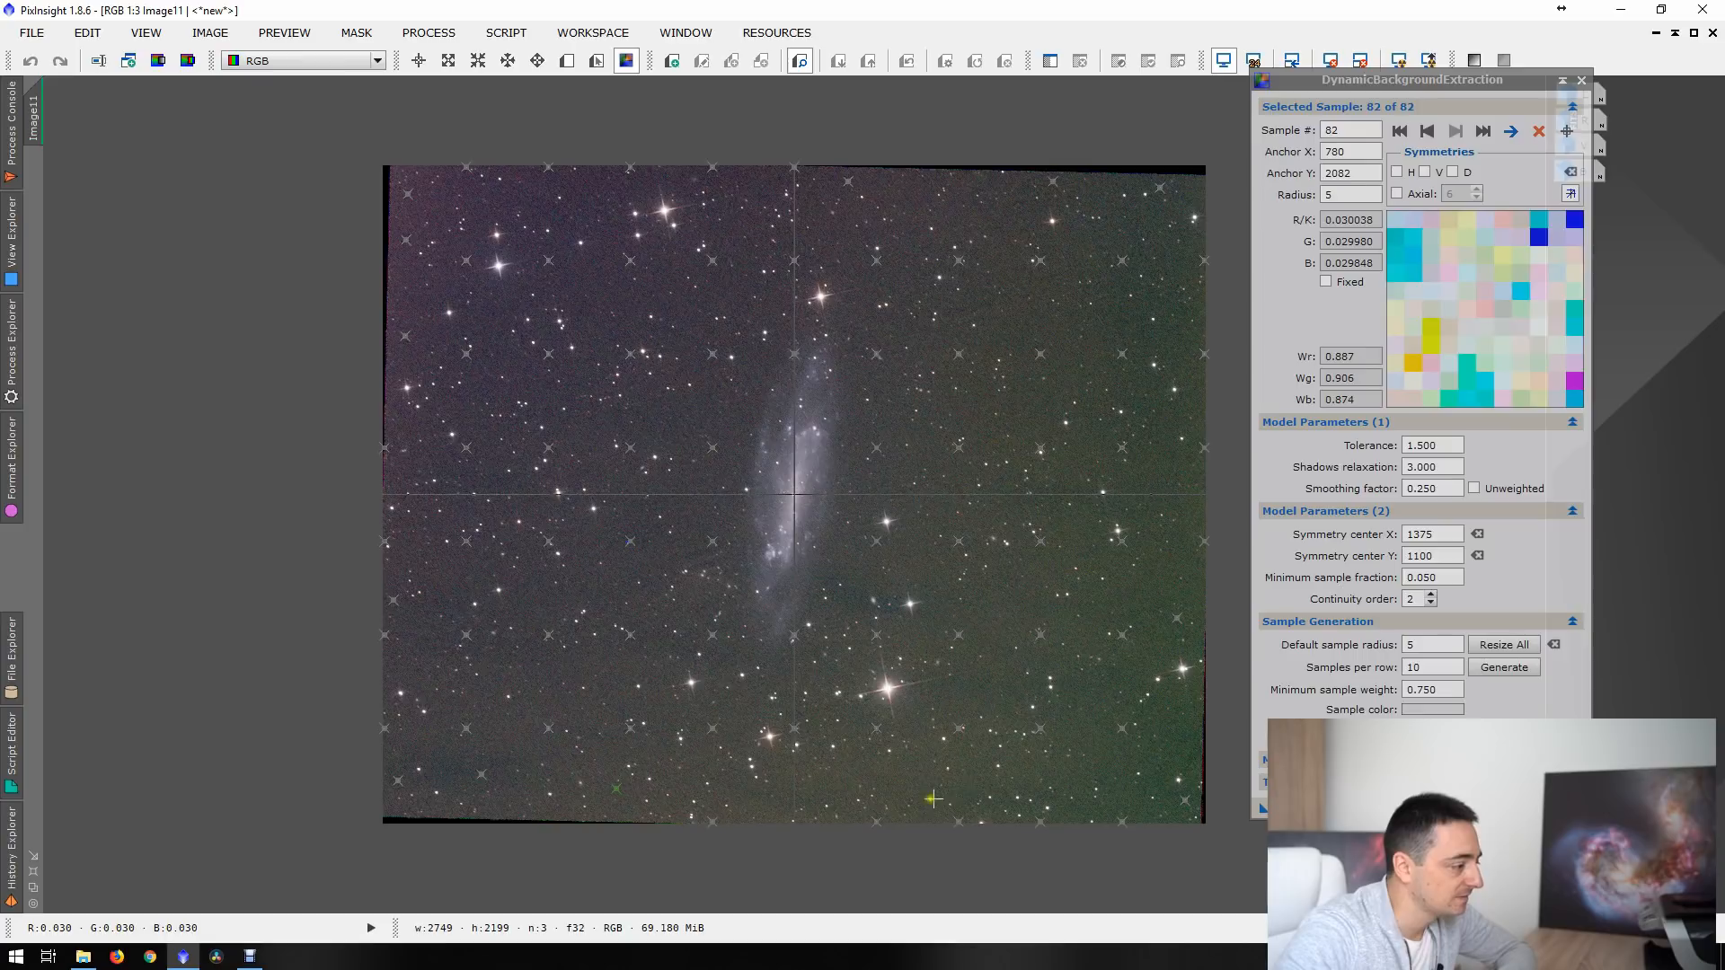
pyautogui.click(1113, 769)
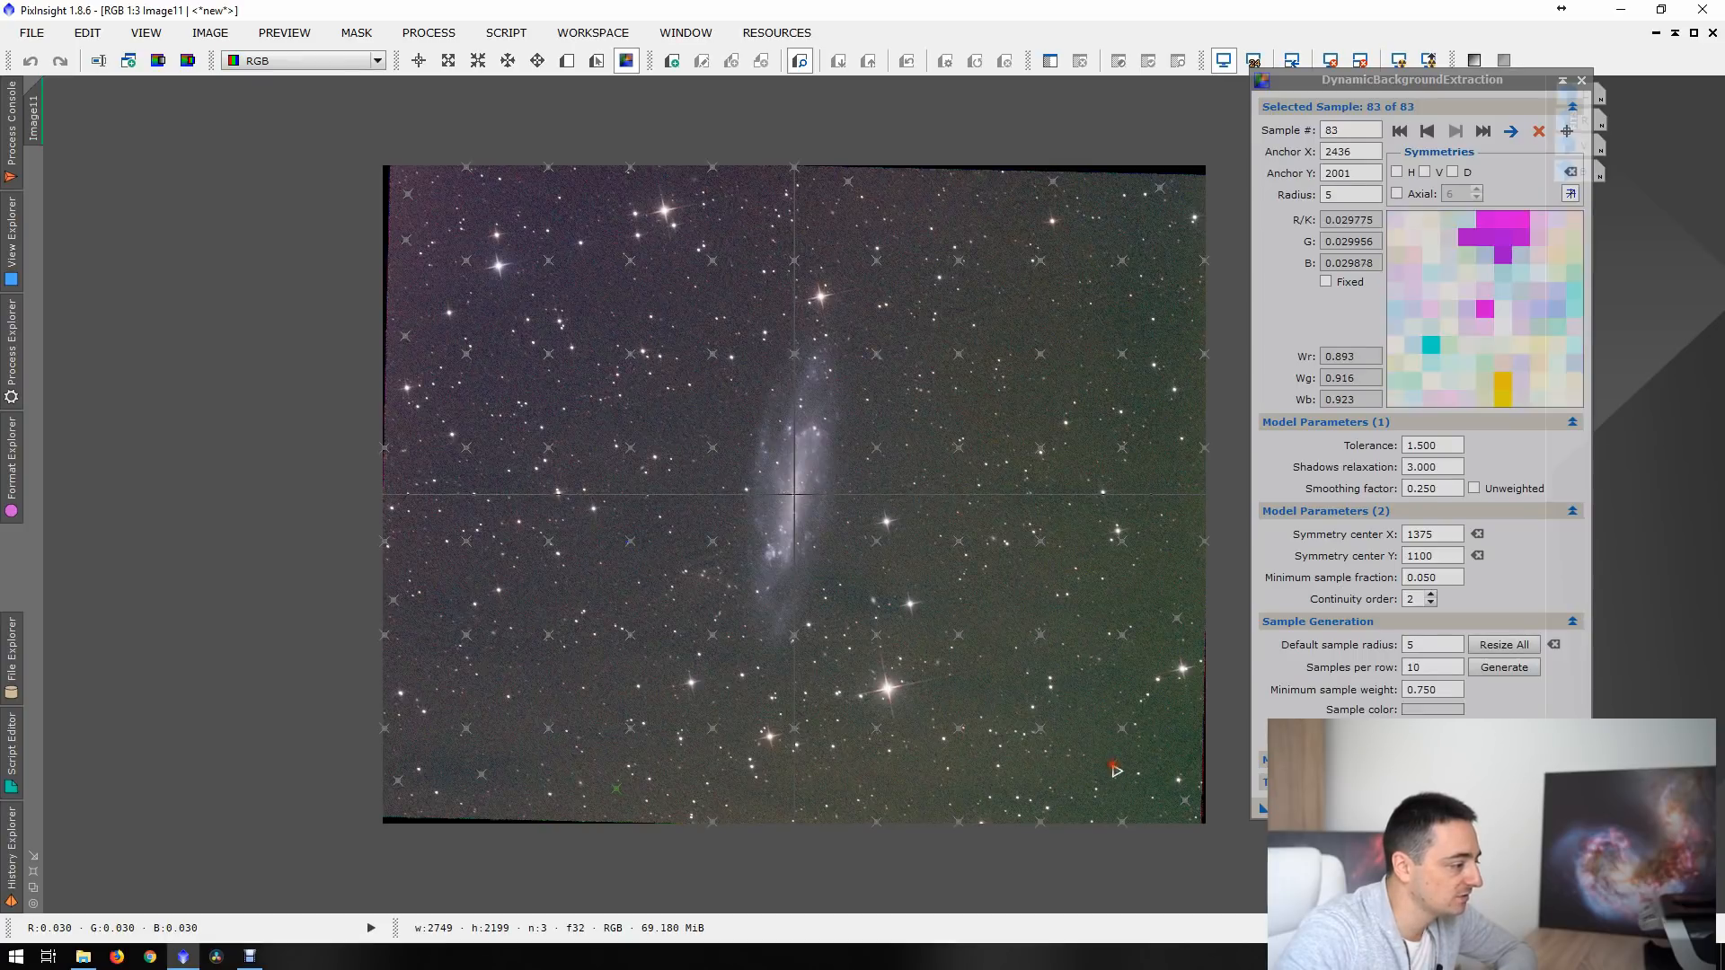
# - Shift the generated samples around the galaxy slightly onto clean background, away from the galaxy and nearby stars
pyautogui.click(702, 531)
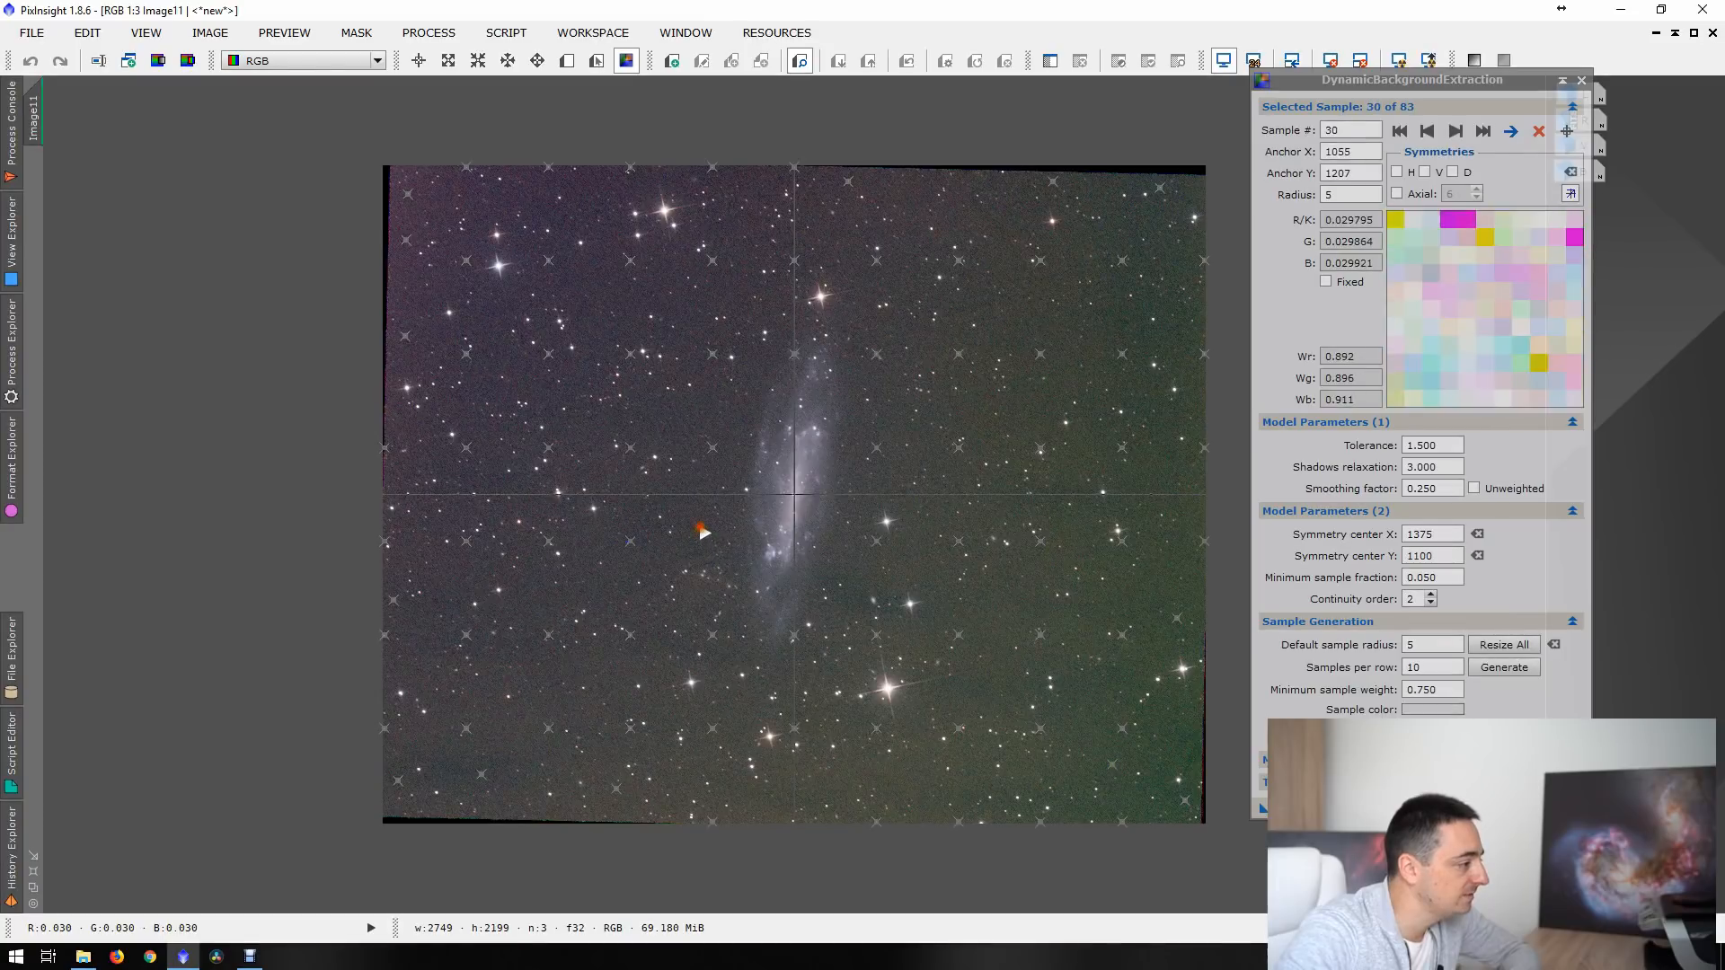
pyautogui.moveTo(880, 549); pyautogui.dragTo(888, 559)
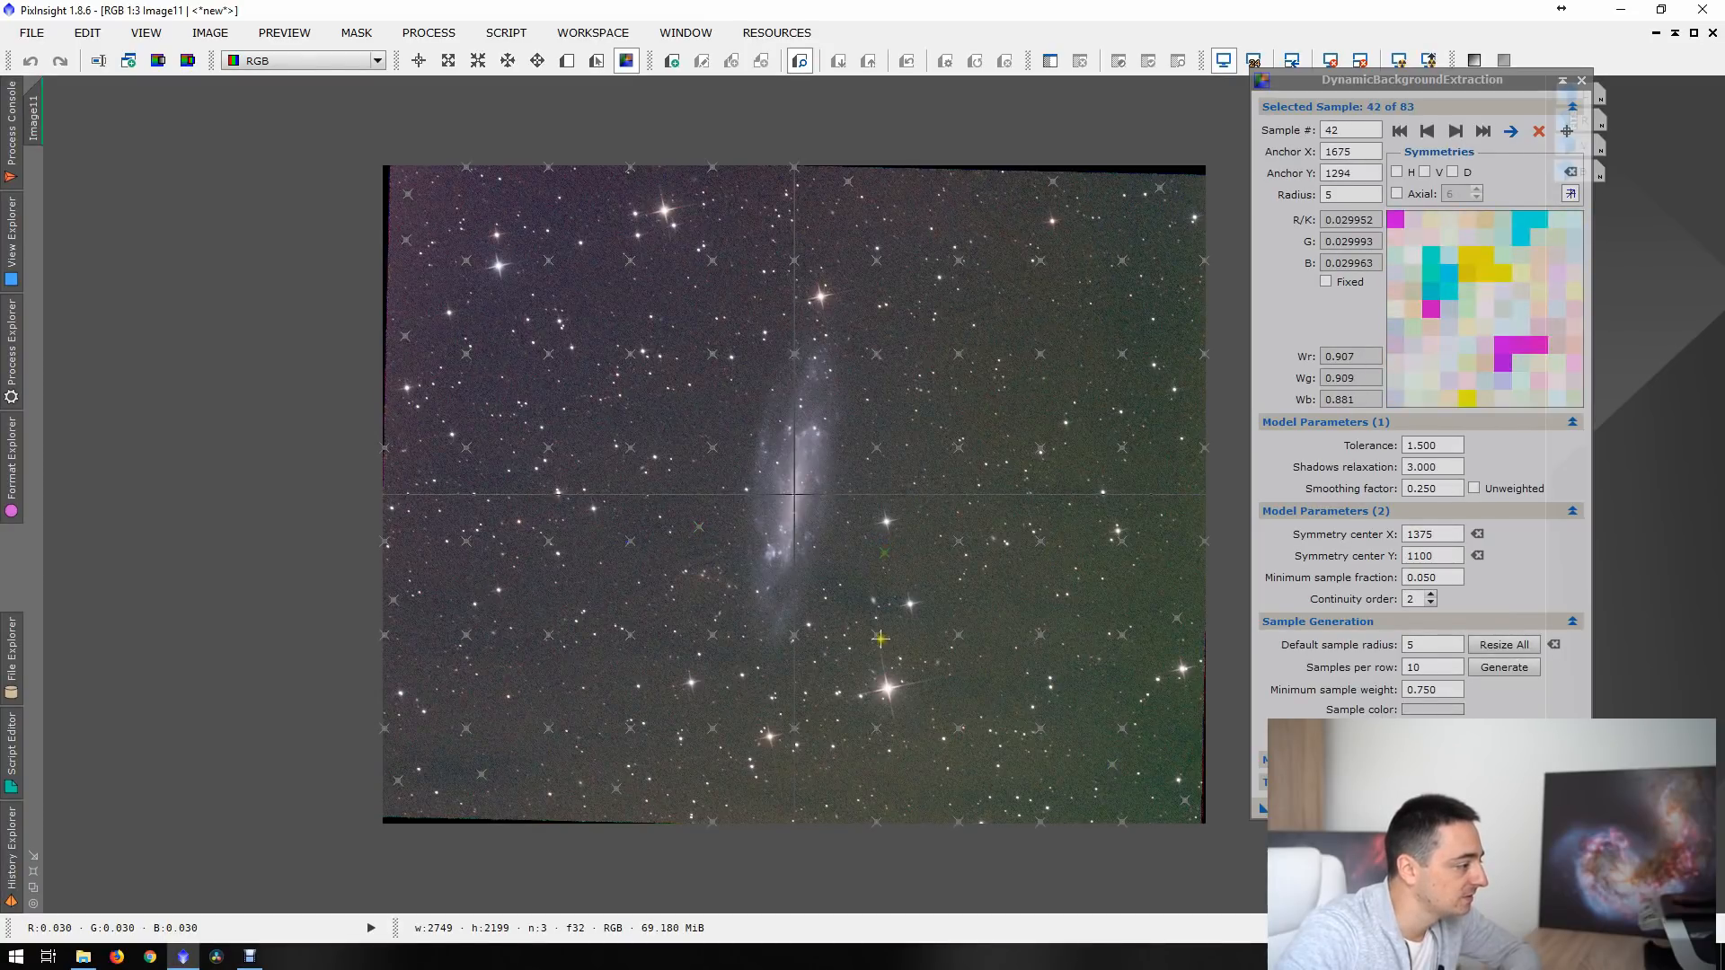
pyautogui.moveTo(880, 638); pyautogui.dragTo(899, 638)
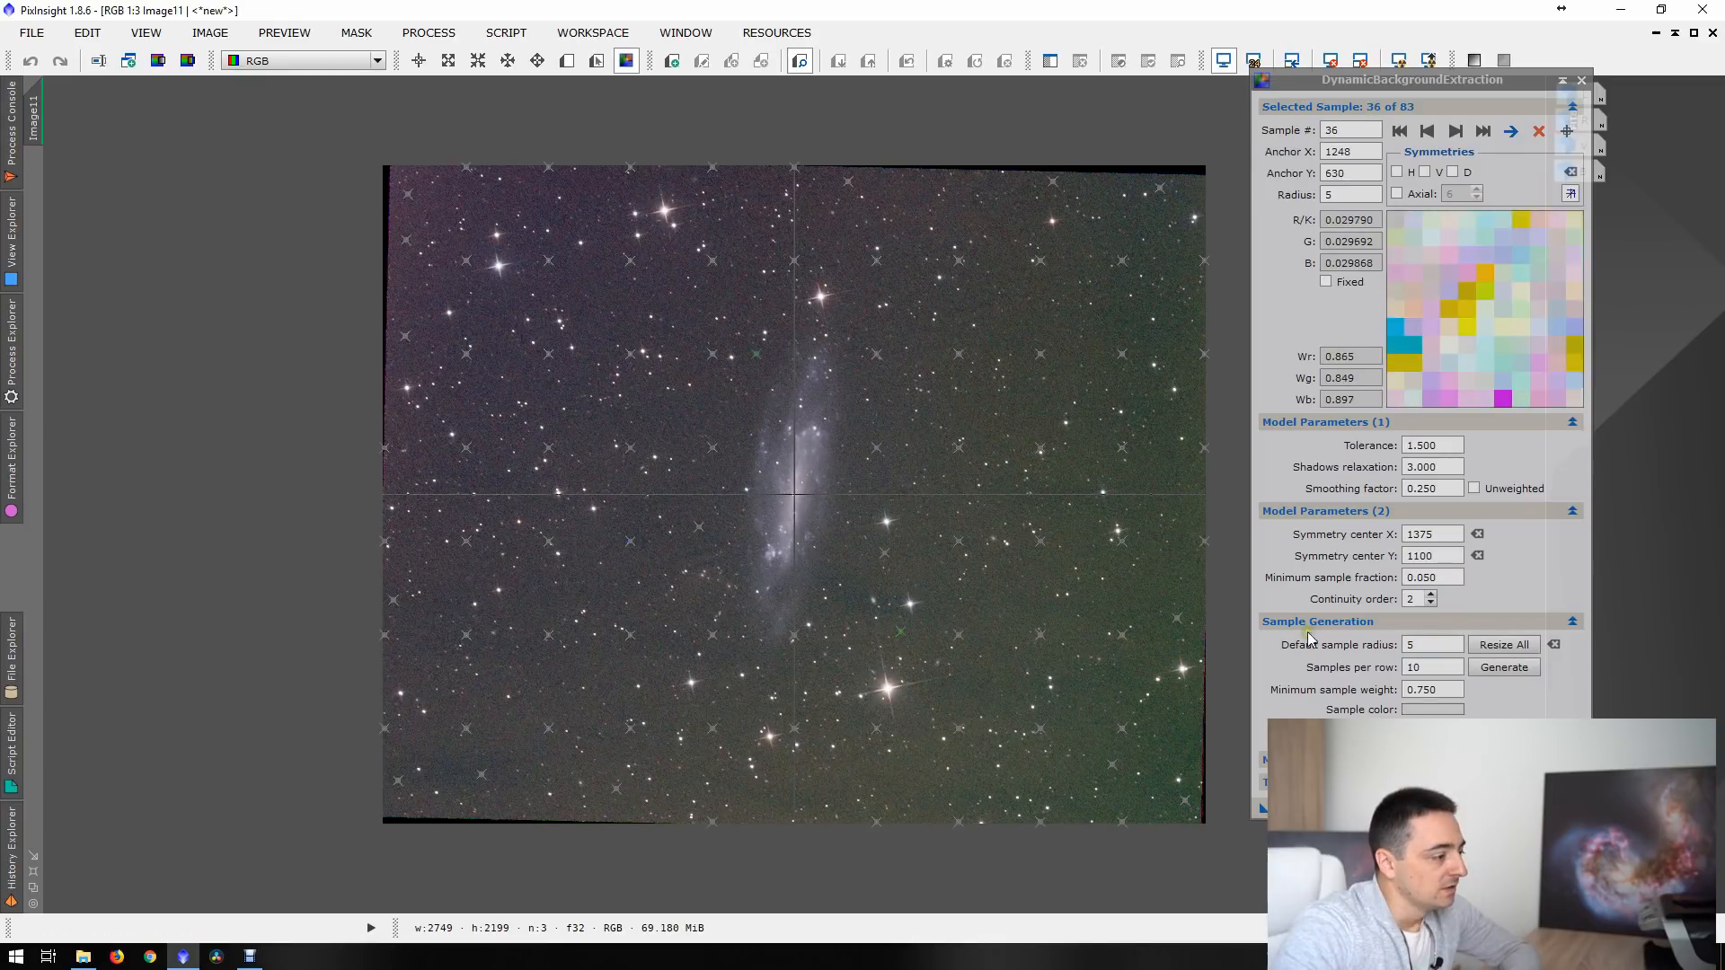
# - Run the background extraction with Subtraction correction, enabling Normalize and Replace target image
pyautogui.click(1302, 625)
pyautogui.click(1310, 514)
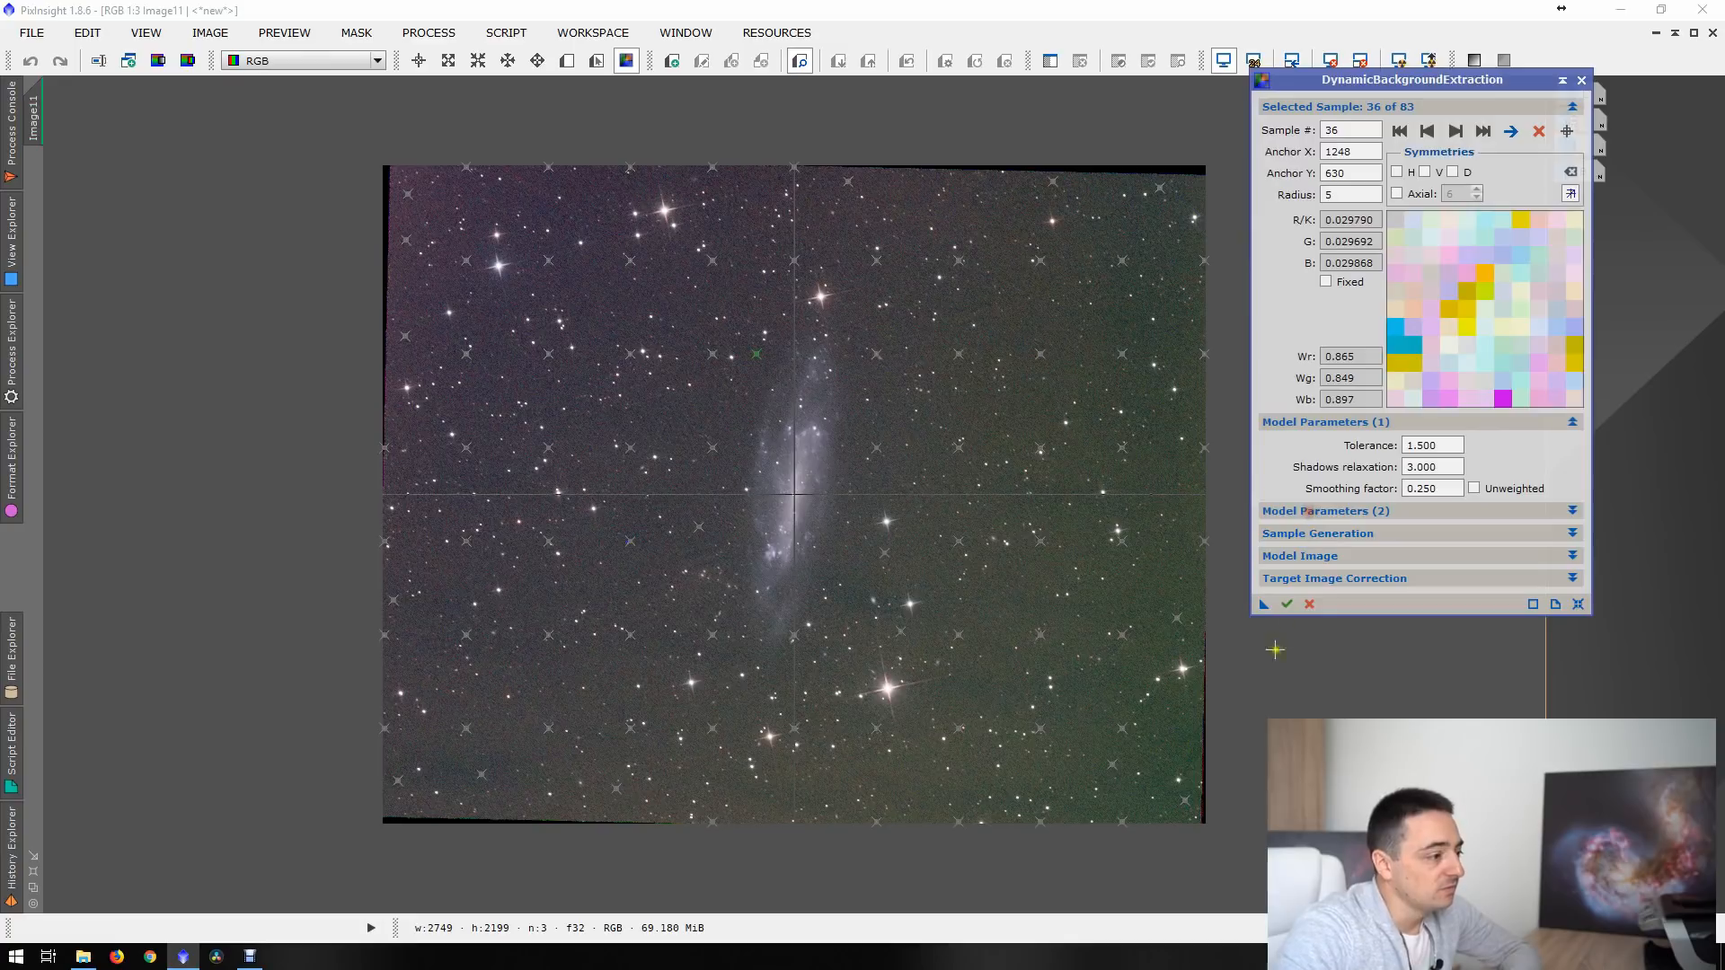
pyautogui.click(1308, 579)
pyautogui.click(1353, 598)
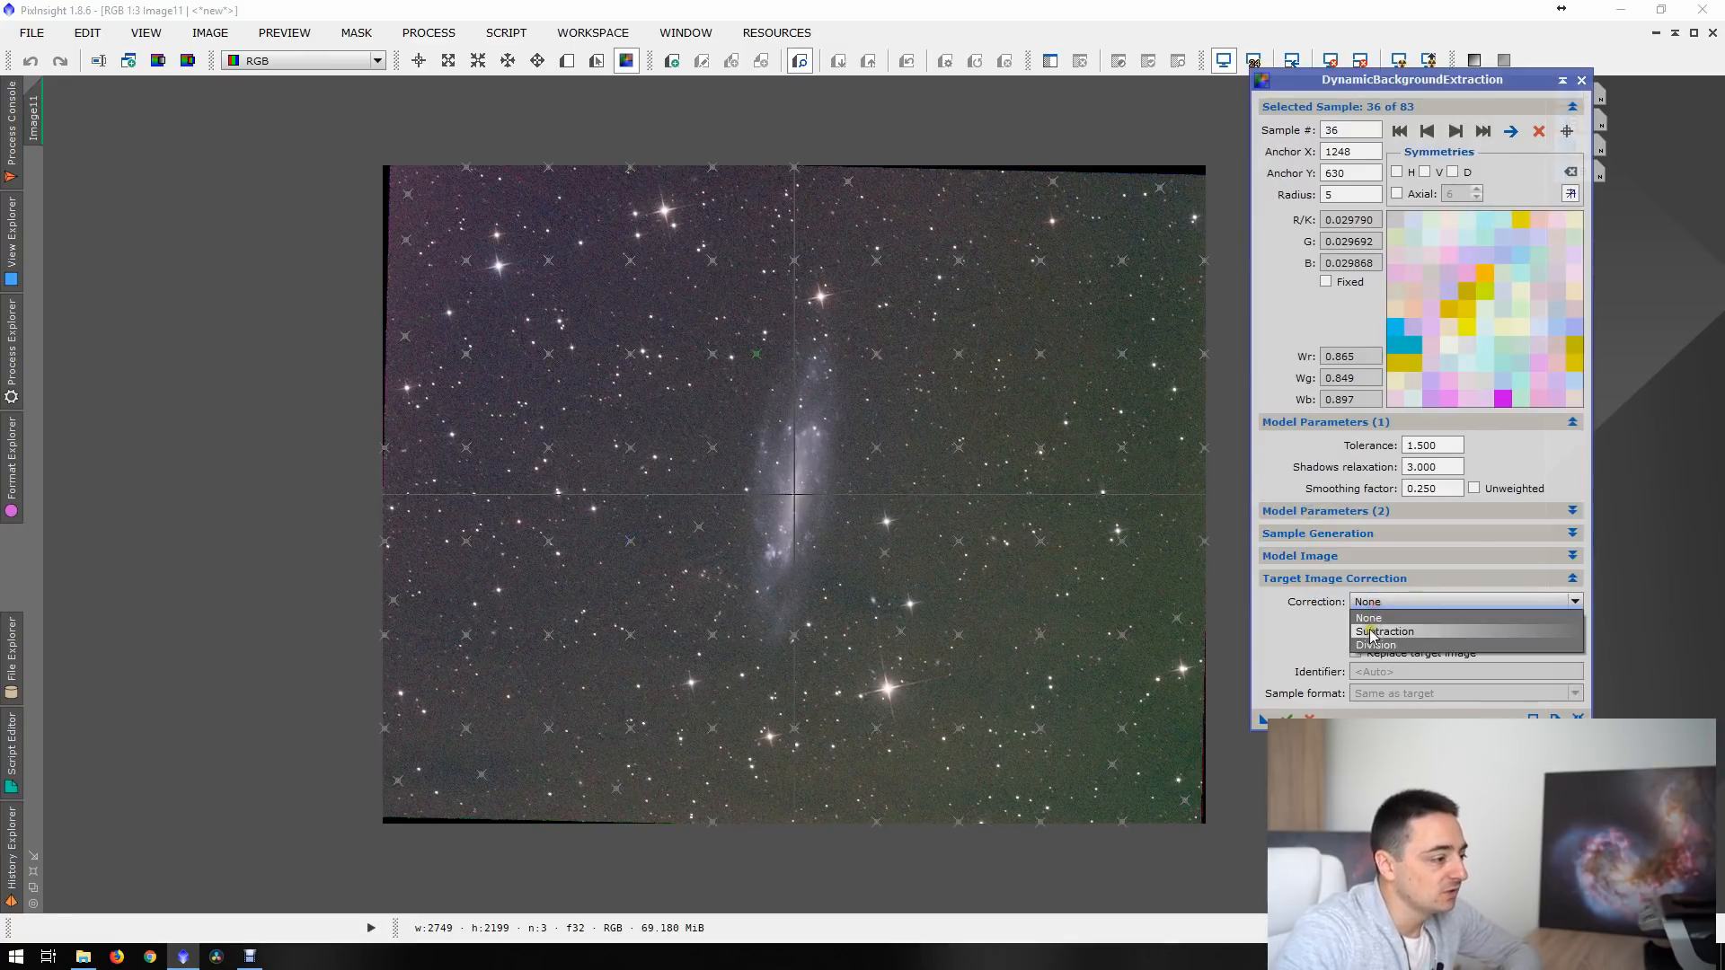
pyautogui.click(1380, 631)
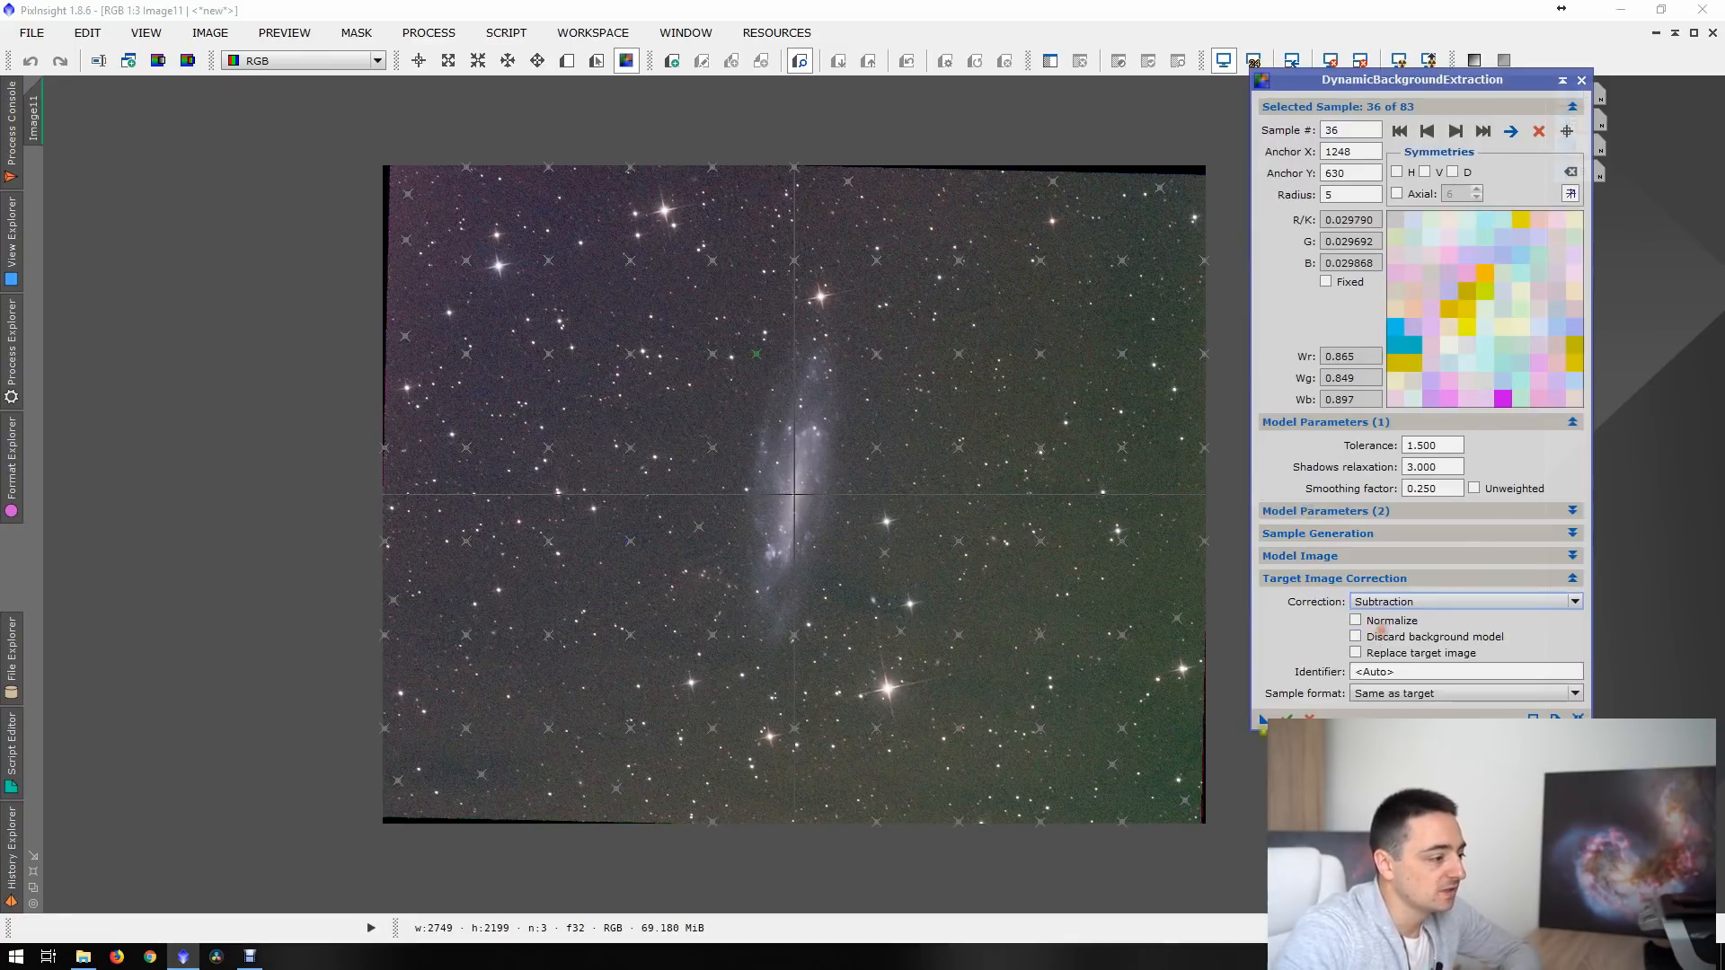
pyautogui.click(1356, 620)
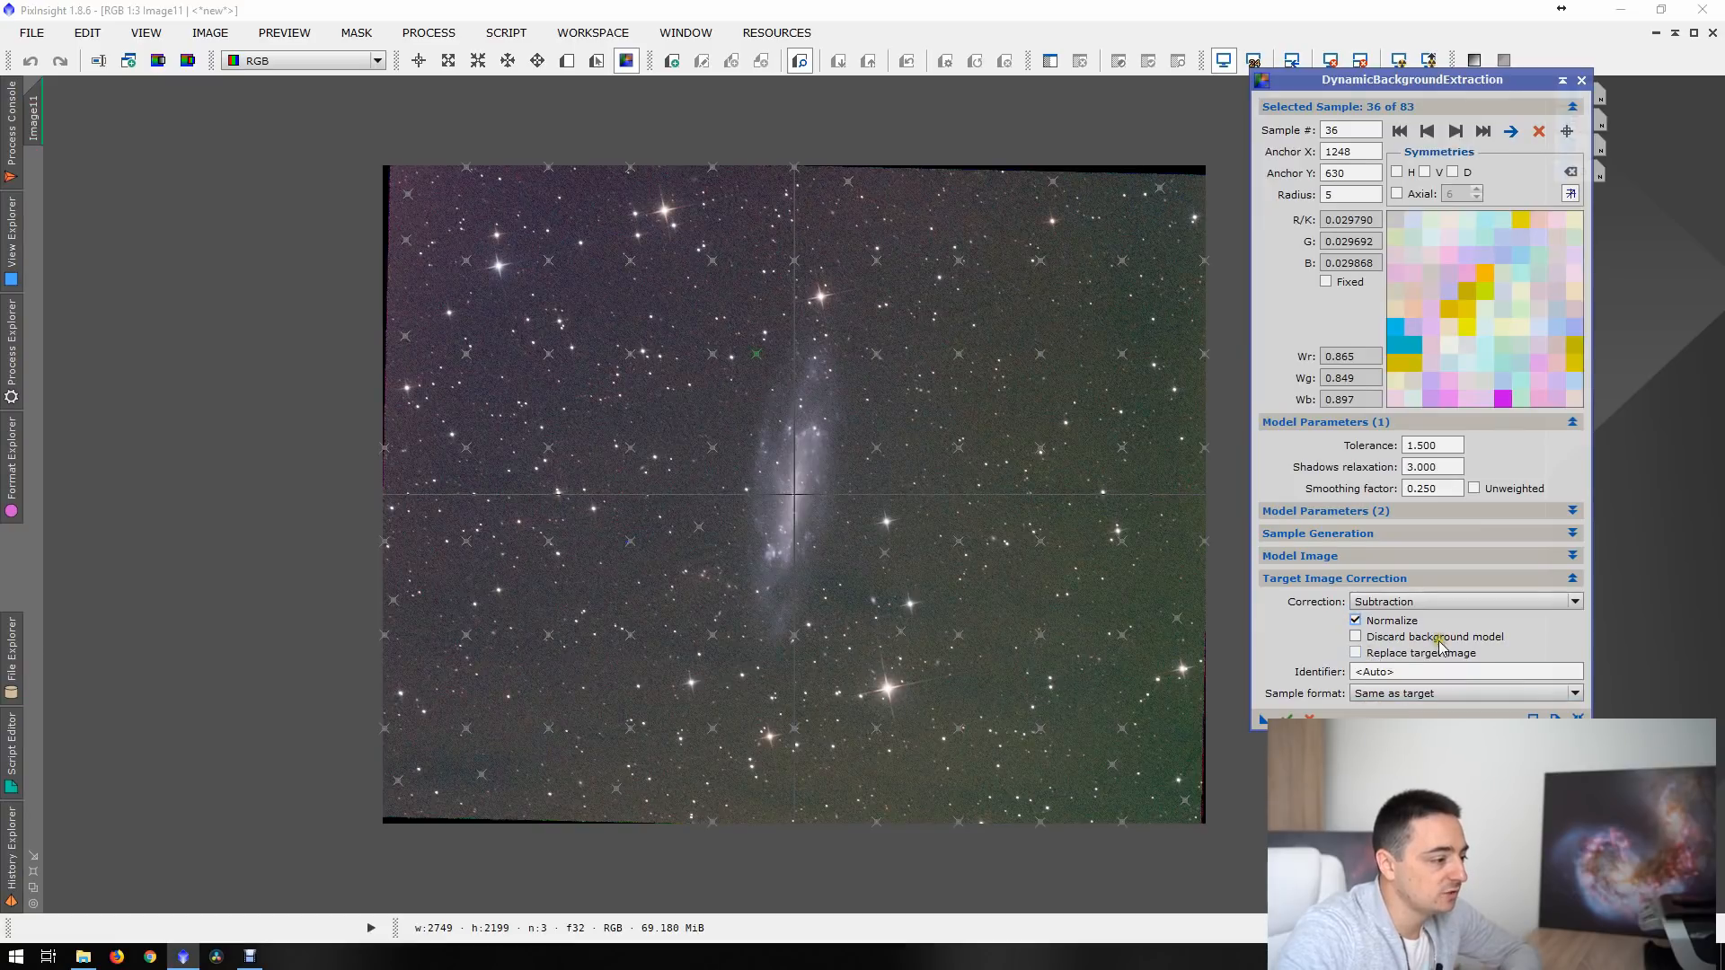
pyautogui.click(1355, 653)
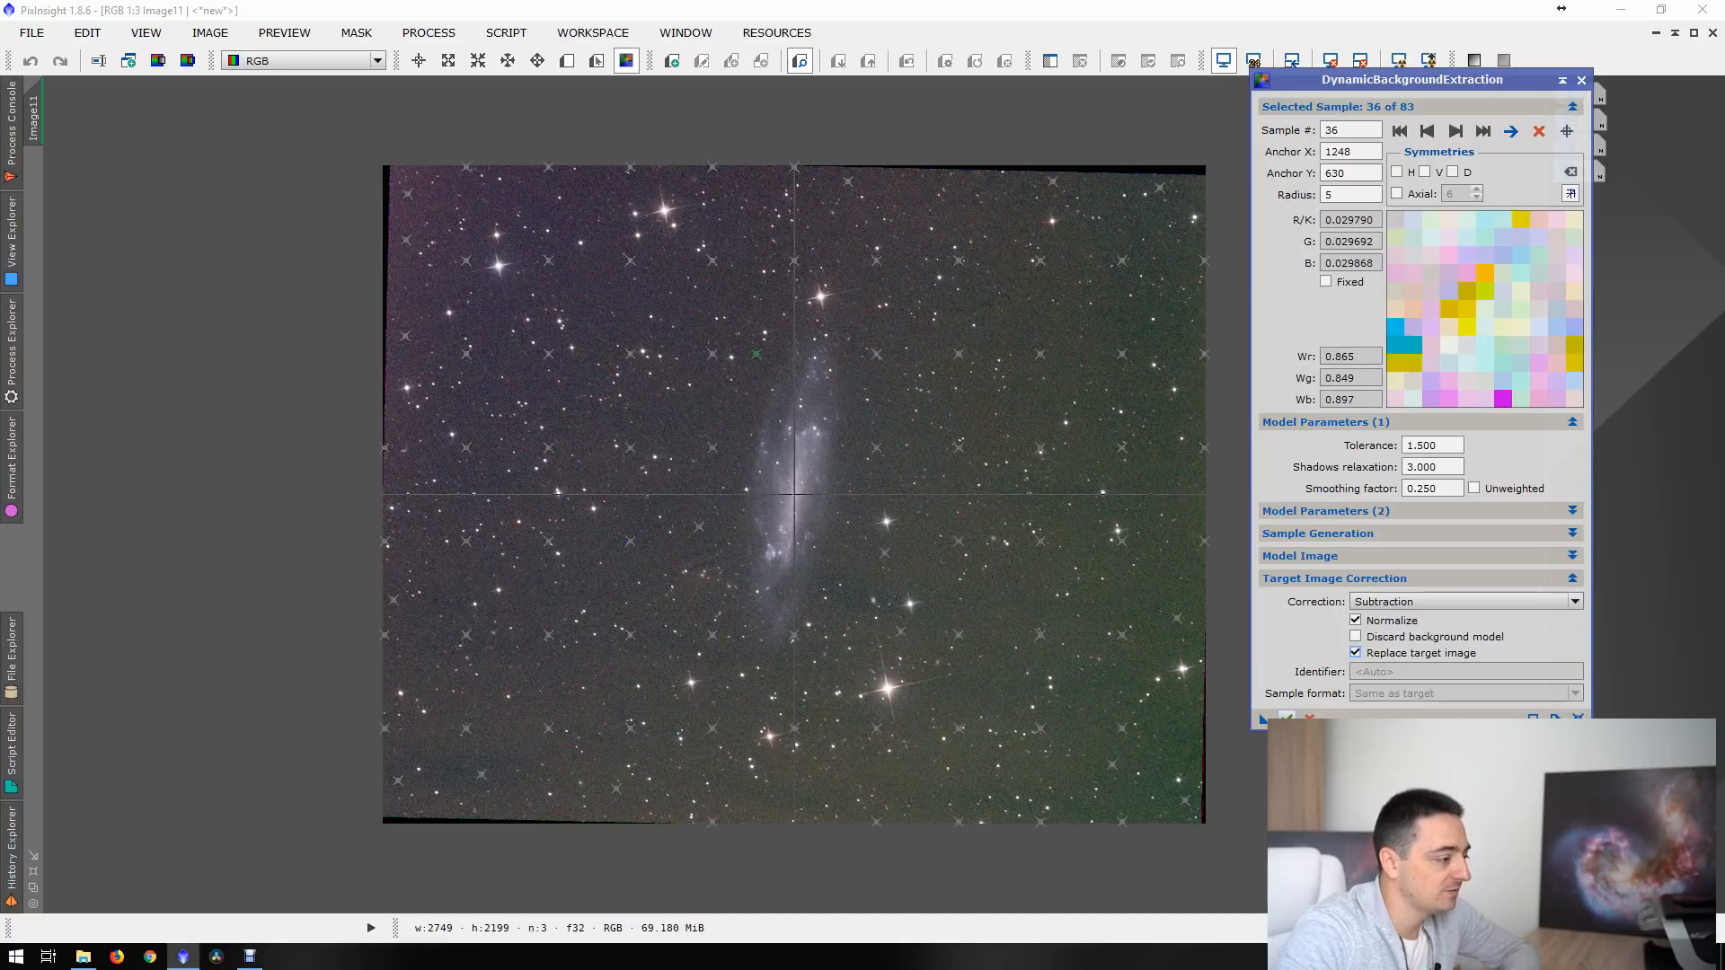
pyautogui.click(1264, 719)
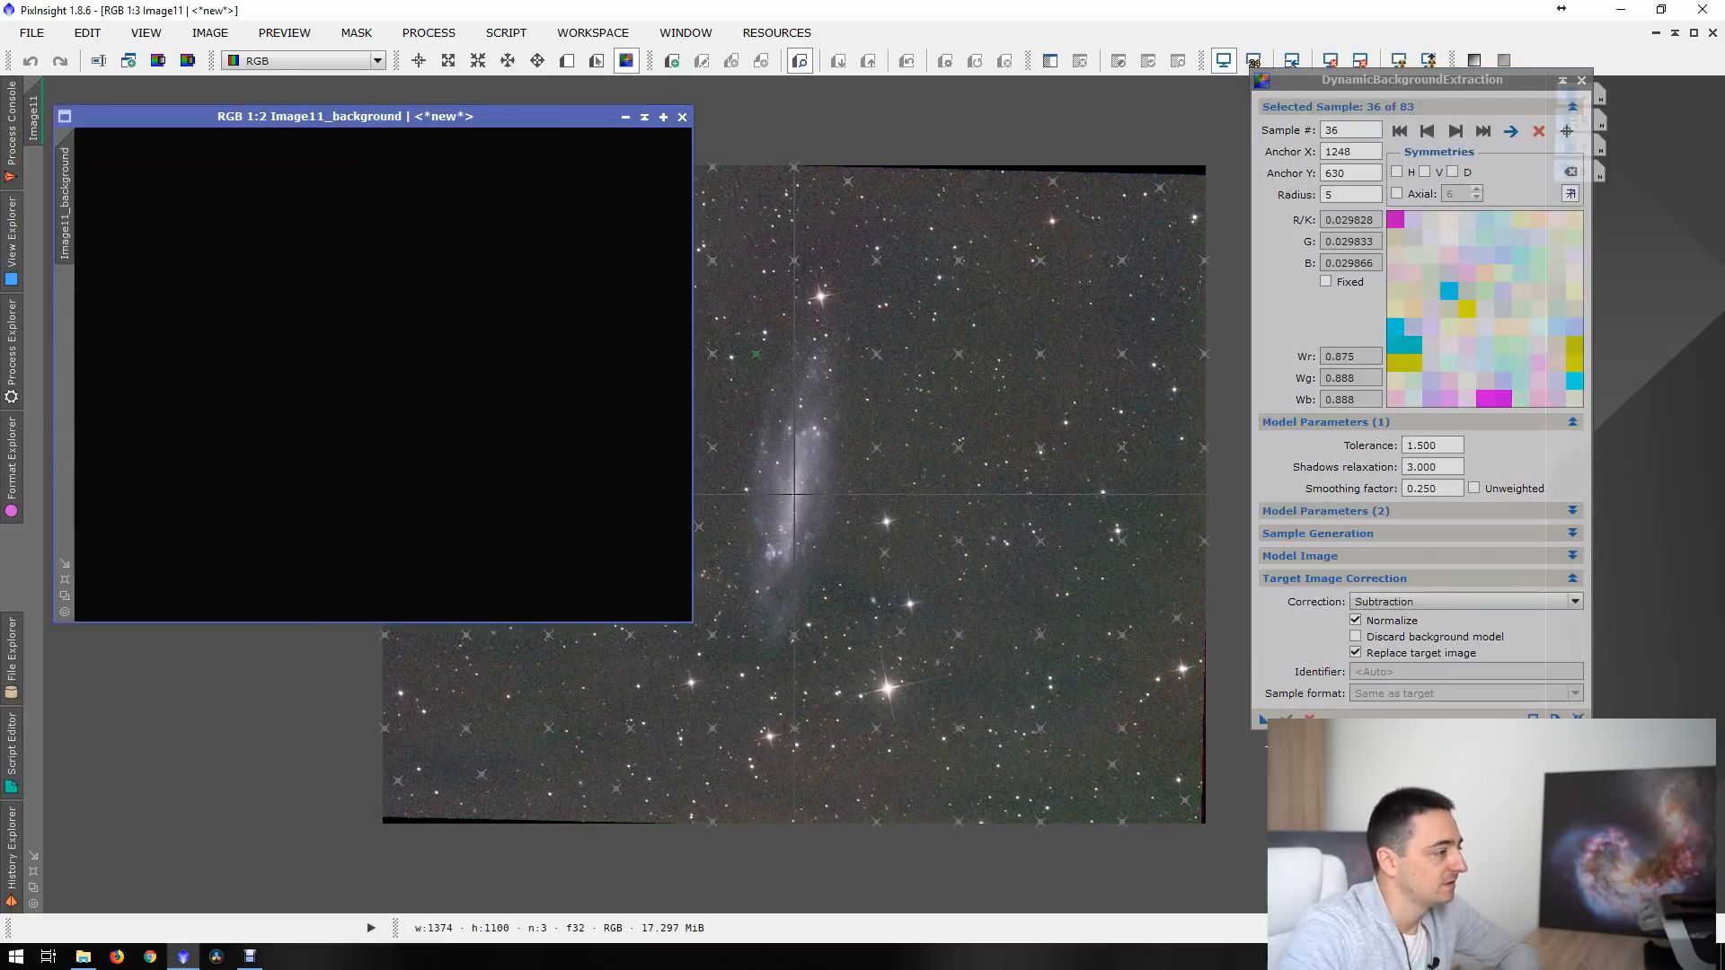
# - Auto-stretch the extracted background model, minimize it, and compare the color image before and after the gradient correction
pyautogui.moveTo(564, 142); pyautogui.dragTo(665, 253)
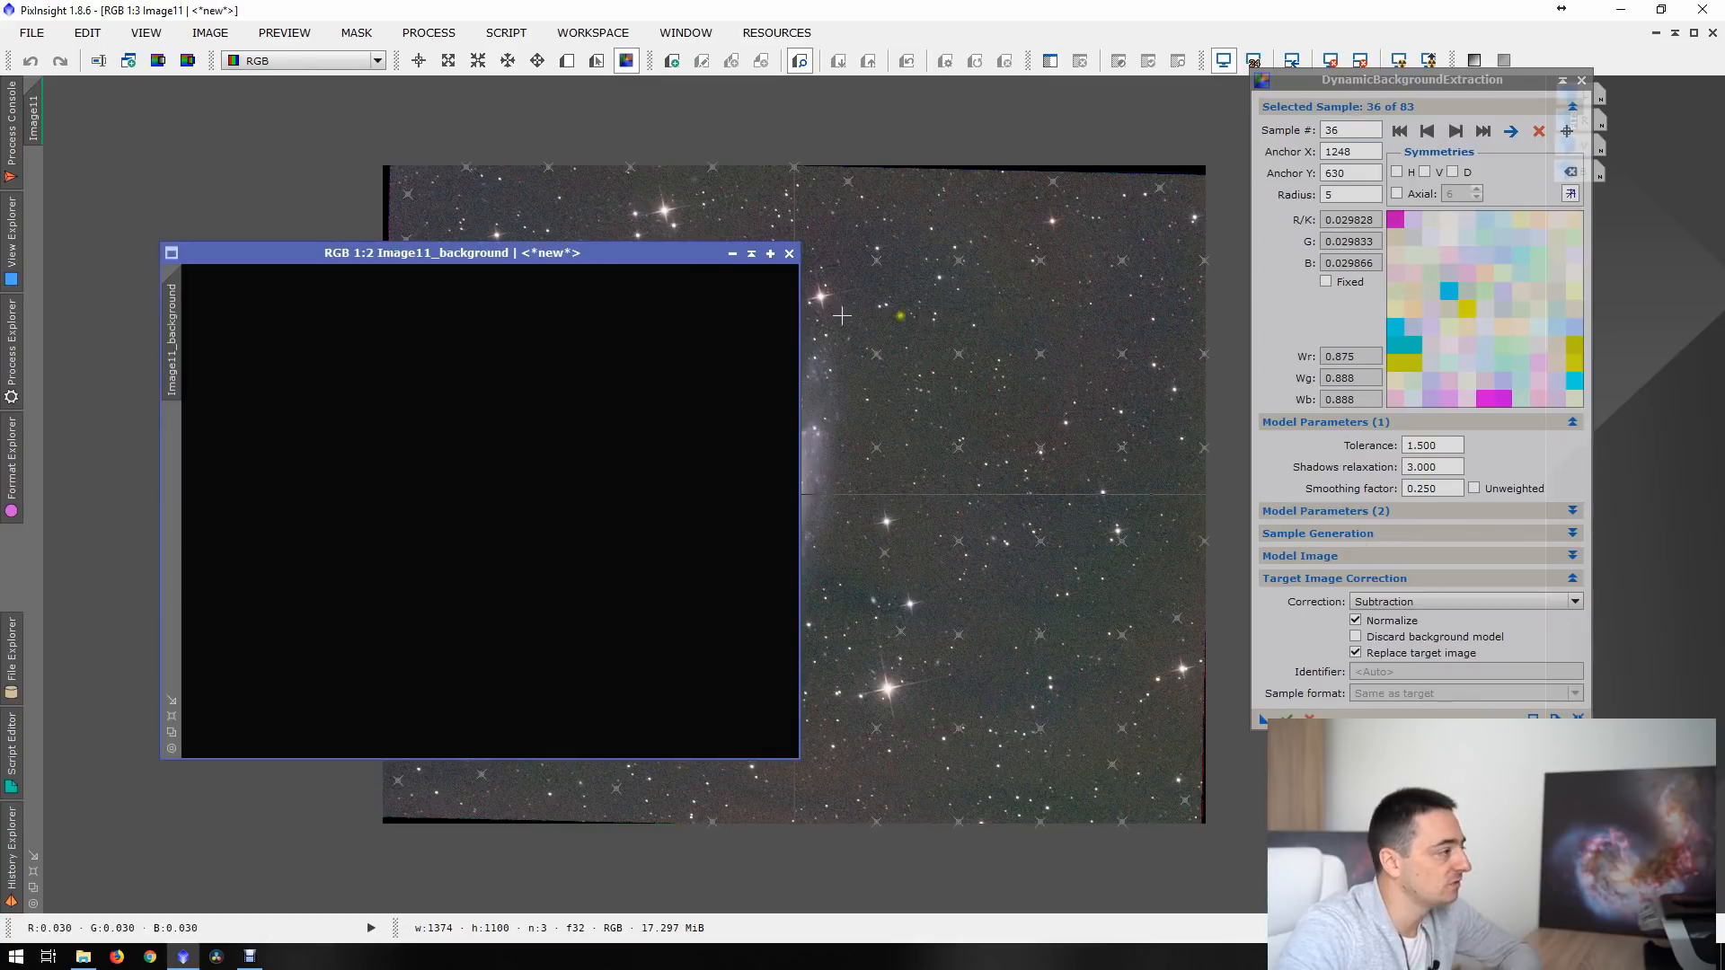
pyautogui.click(1397, 63)
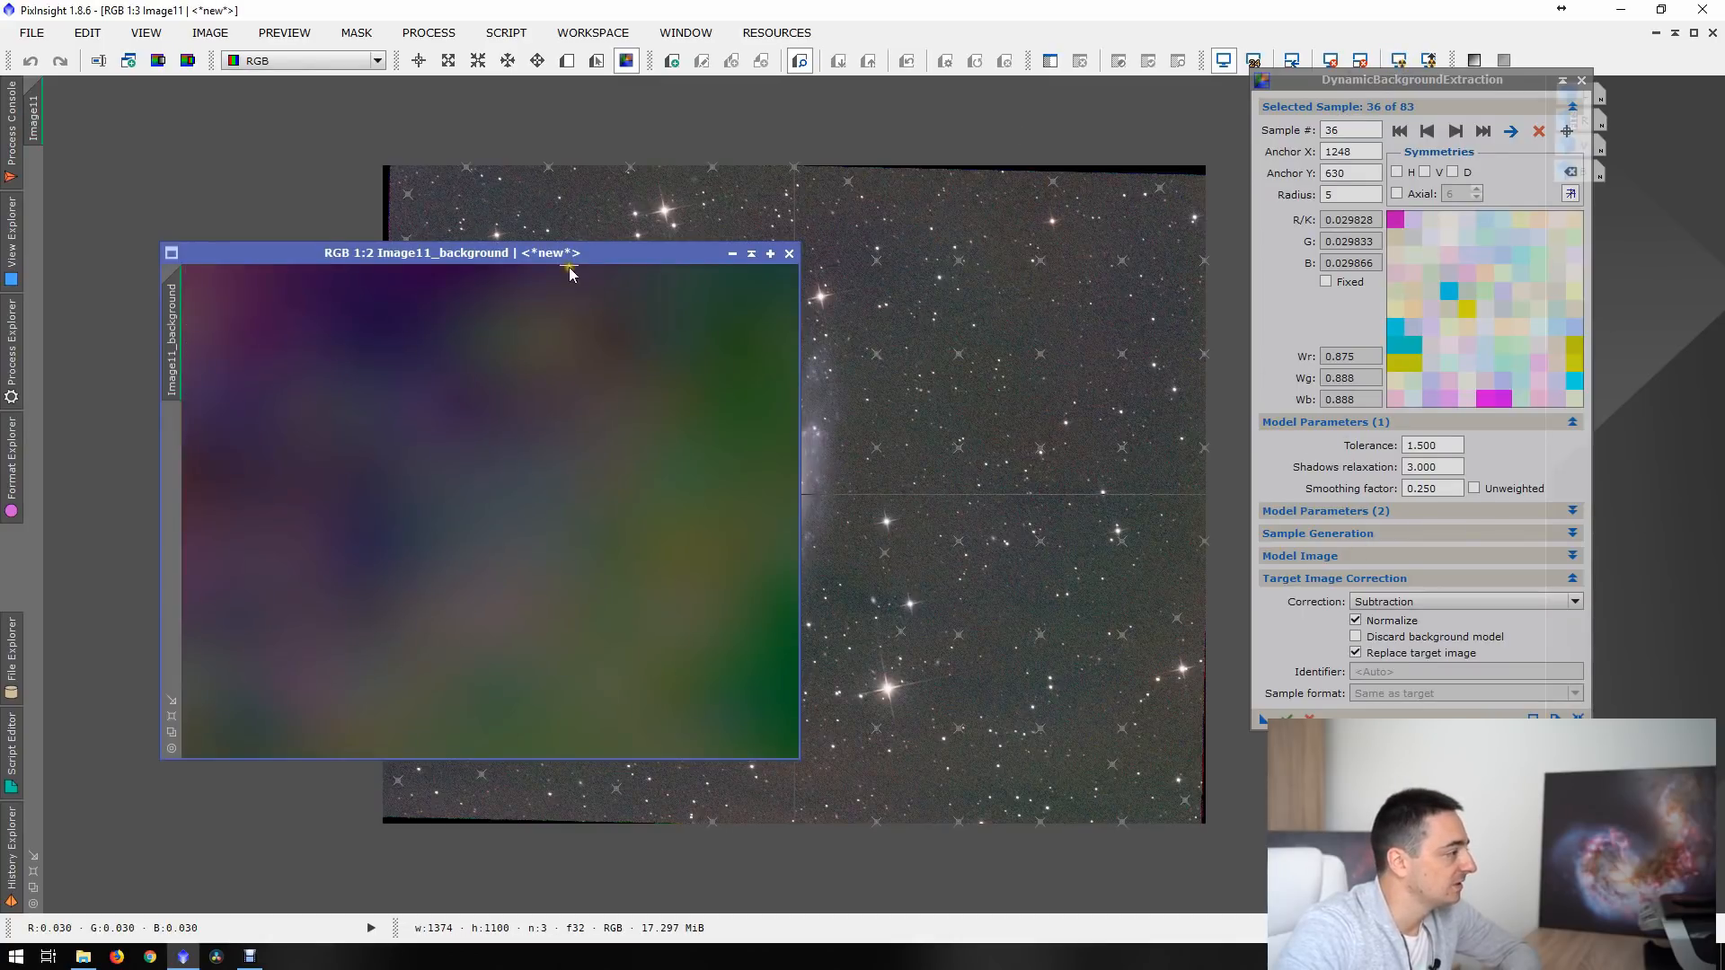
pyautogui.moveTo(570, 268); pyautogui.dragTo(833, 222)
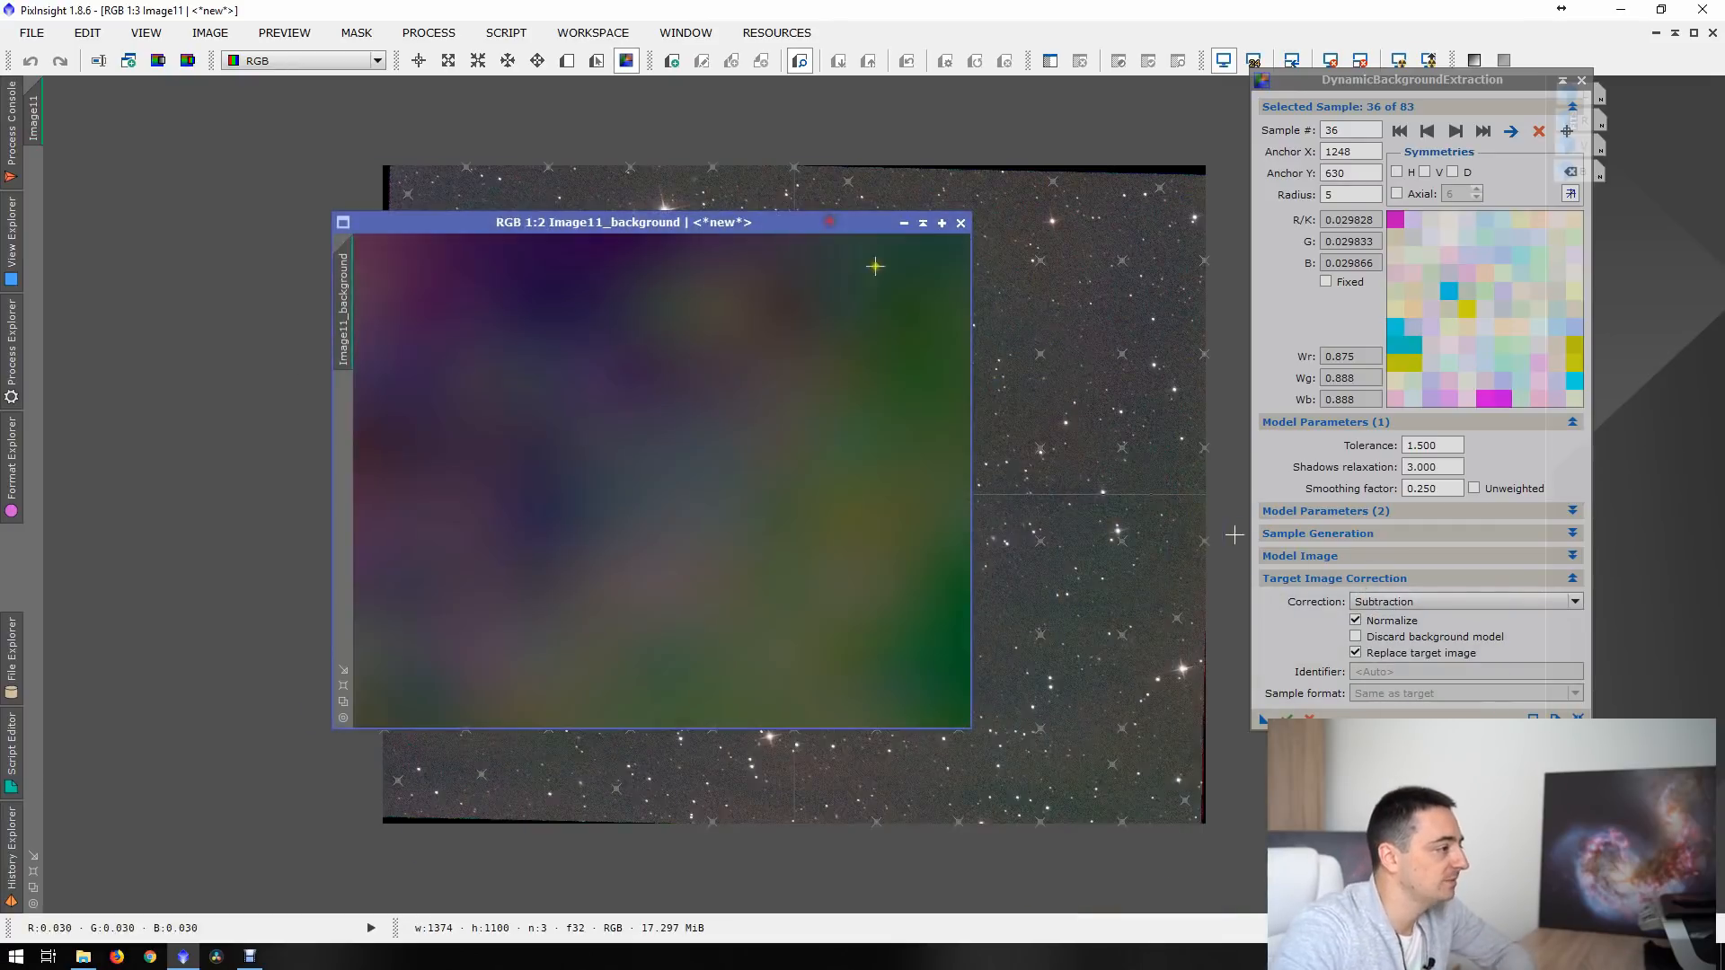
pyautogui.click(904, 222)
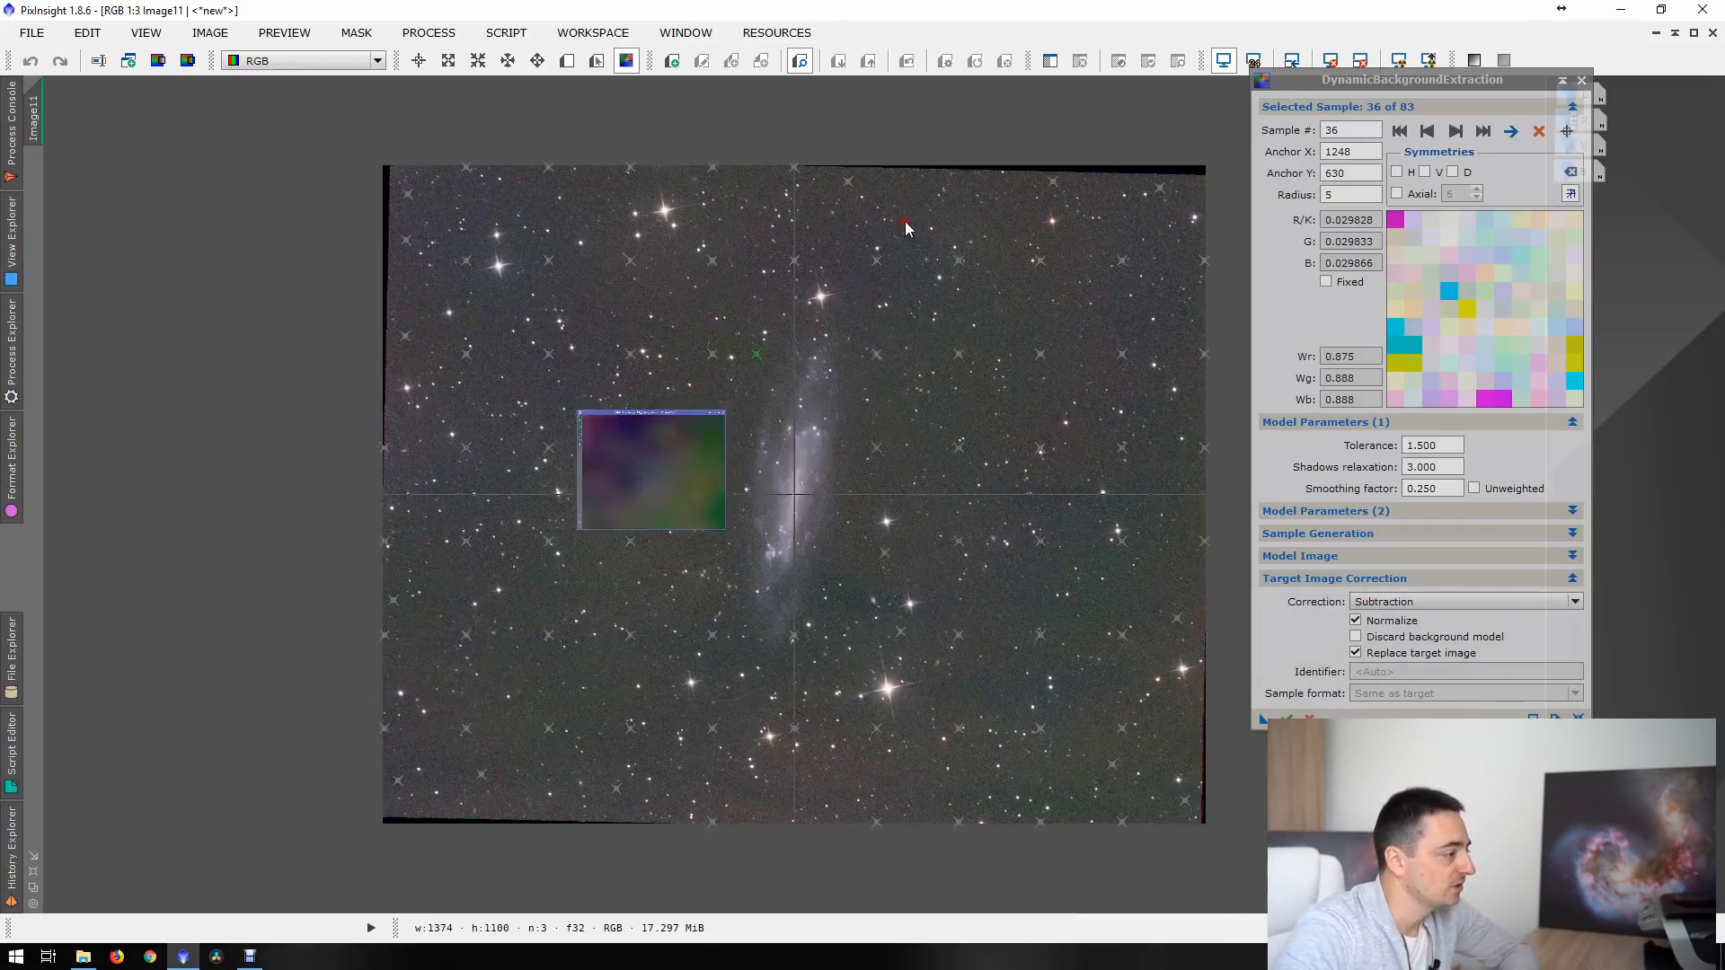
pyautogui.click(29, 63)
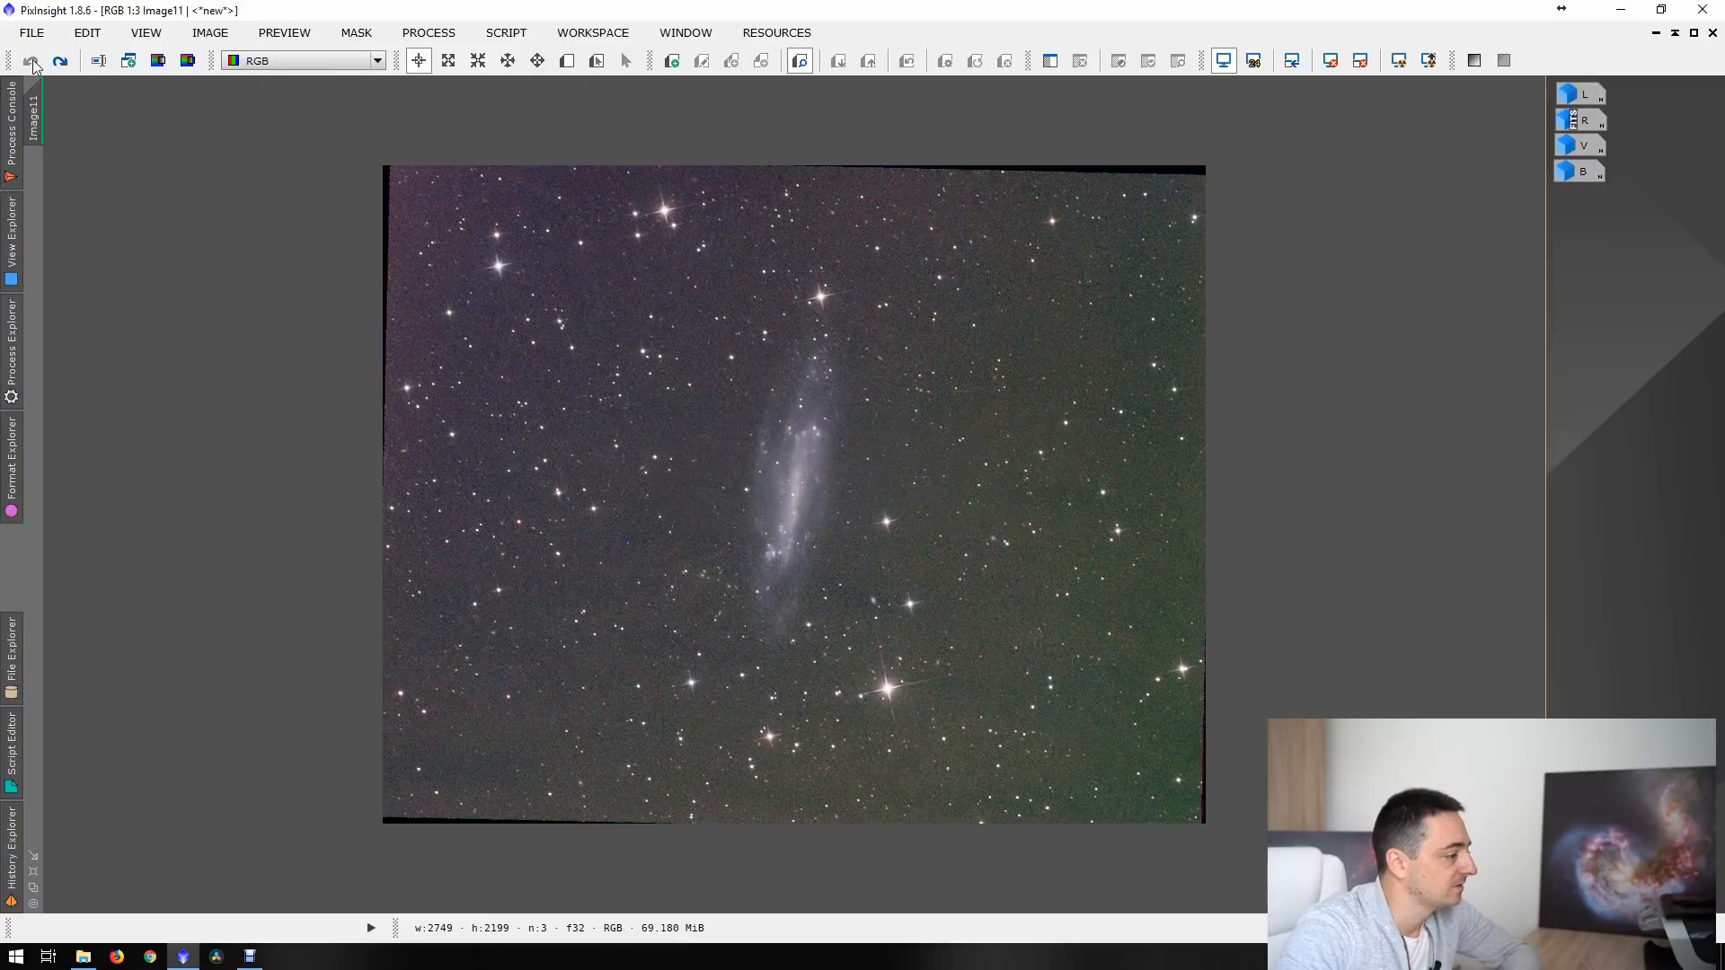
pyautogui.click(58, 62)
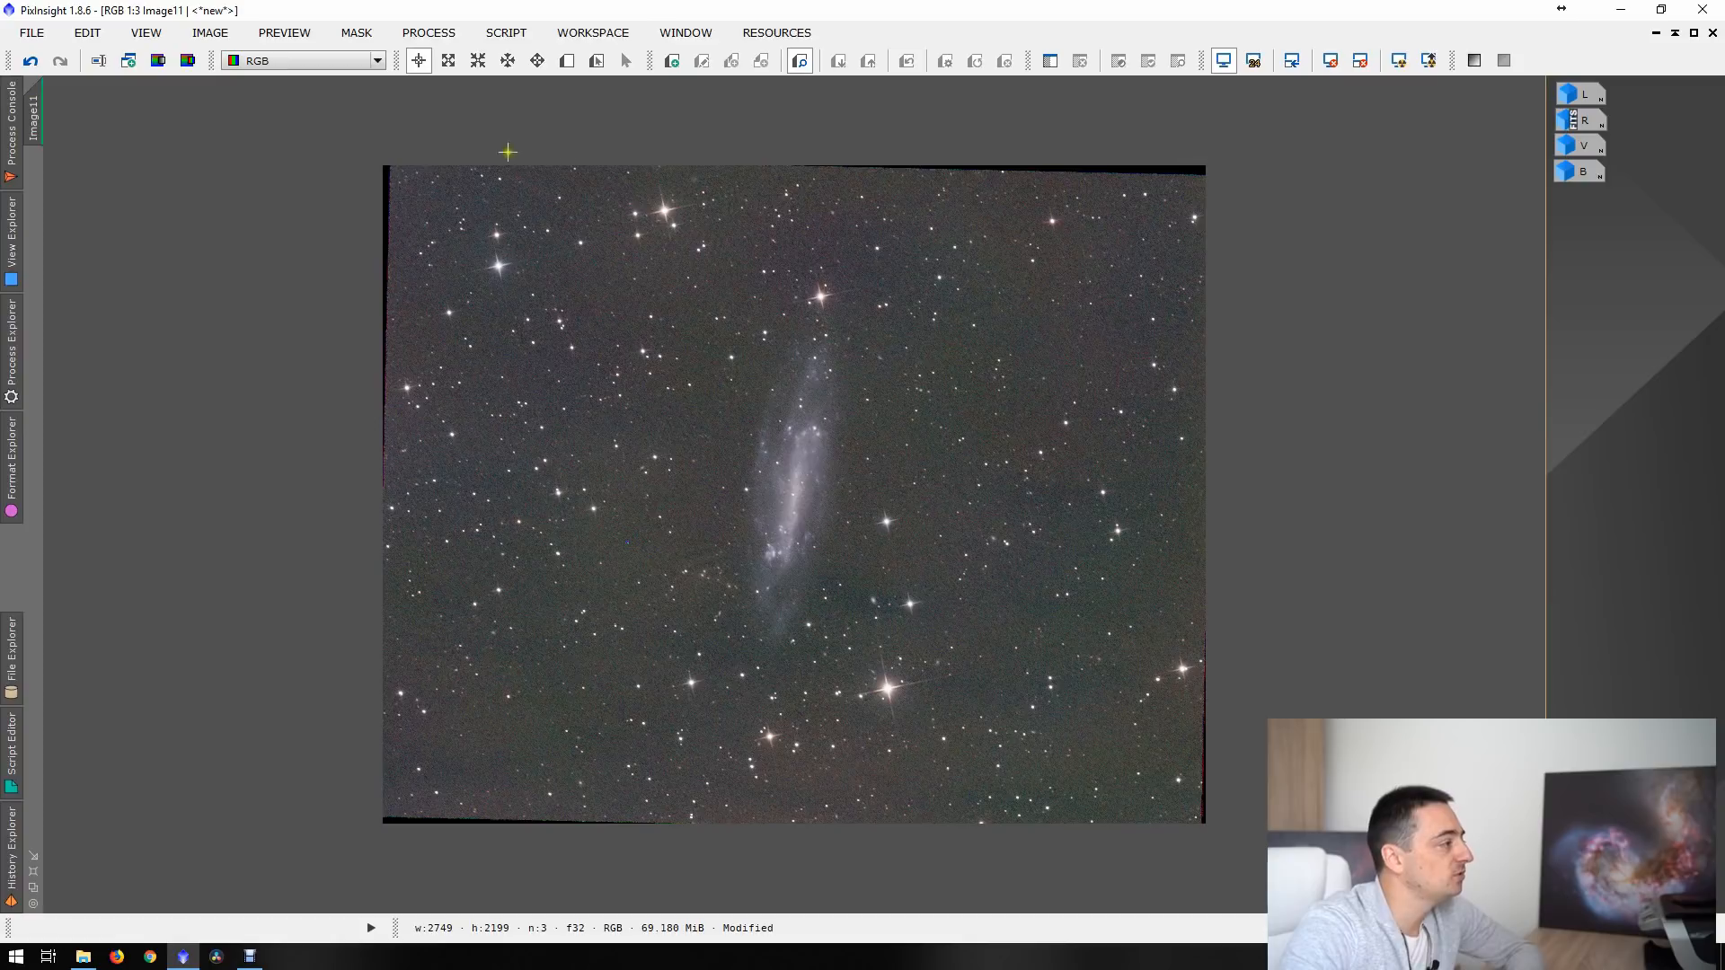
# - Start DynamicCrop on the color image and frame a crop about 2640 by 2112 pixels, just inside the black borders
pyautogui.click(1693, 33)
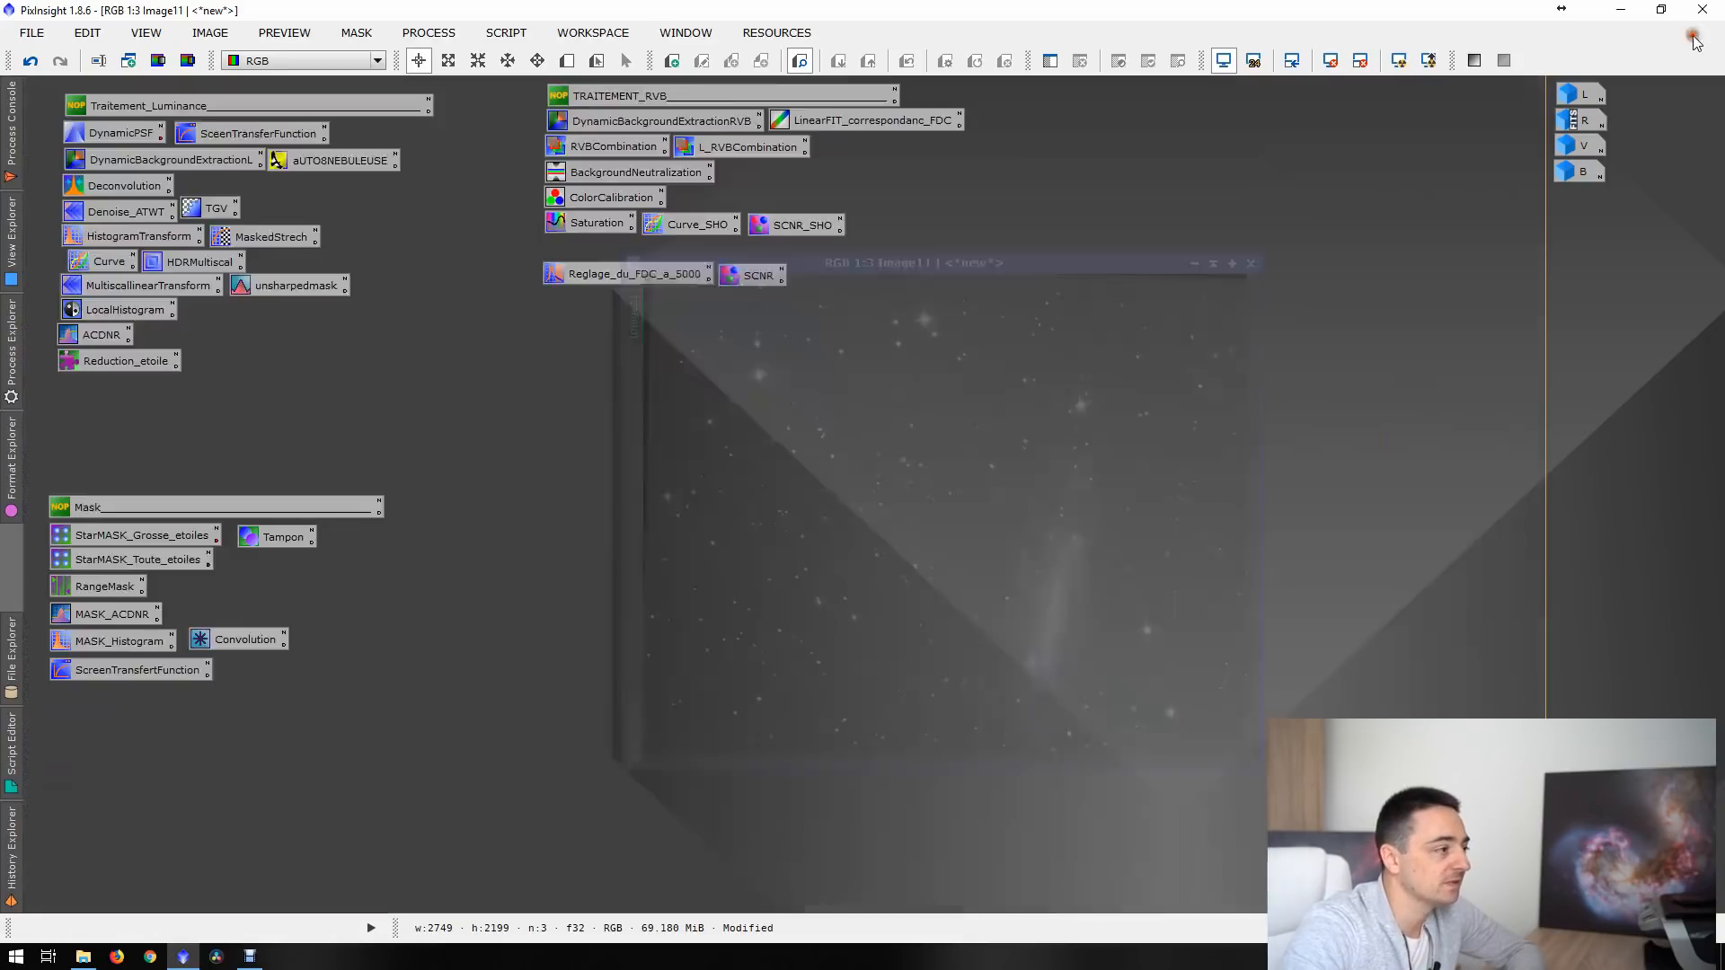
pyautogui.moveTo(861, 260); pyautogui.dragTo(1019, 252)
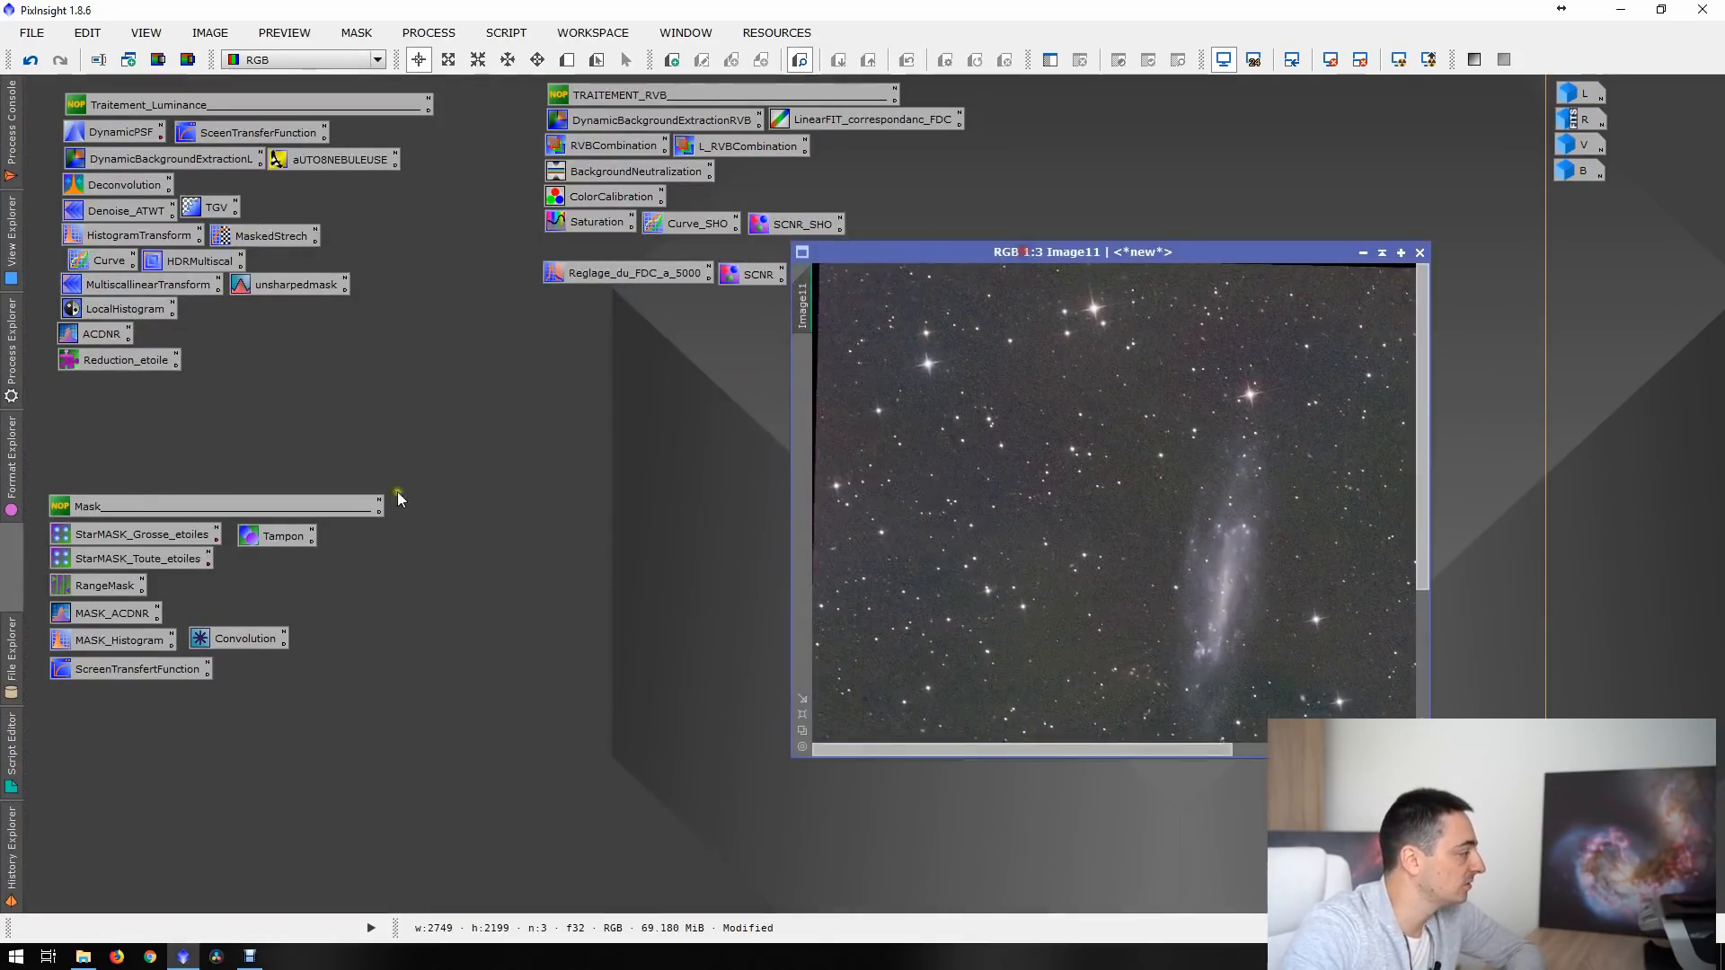
pyautogui.click(16, 331)
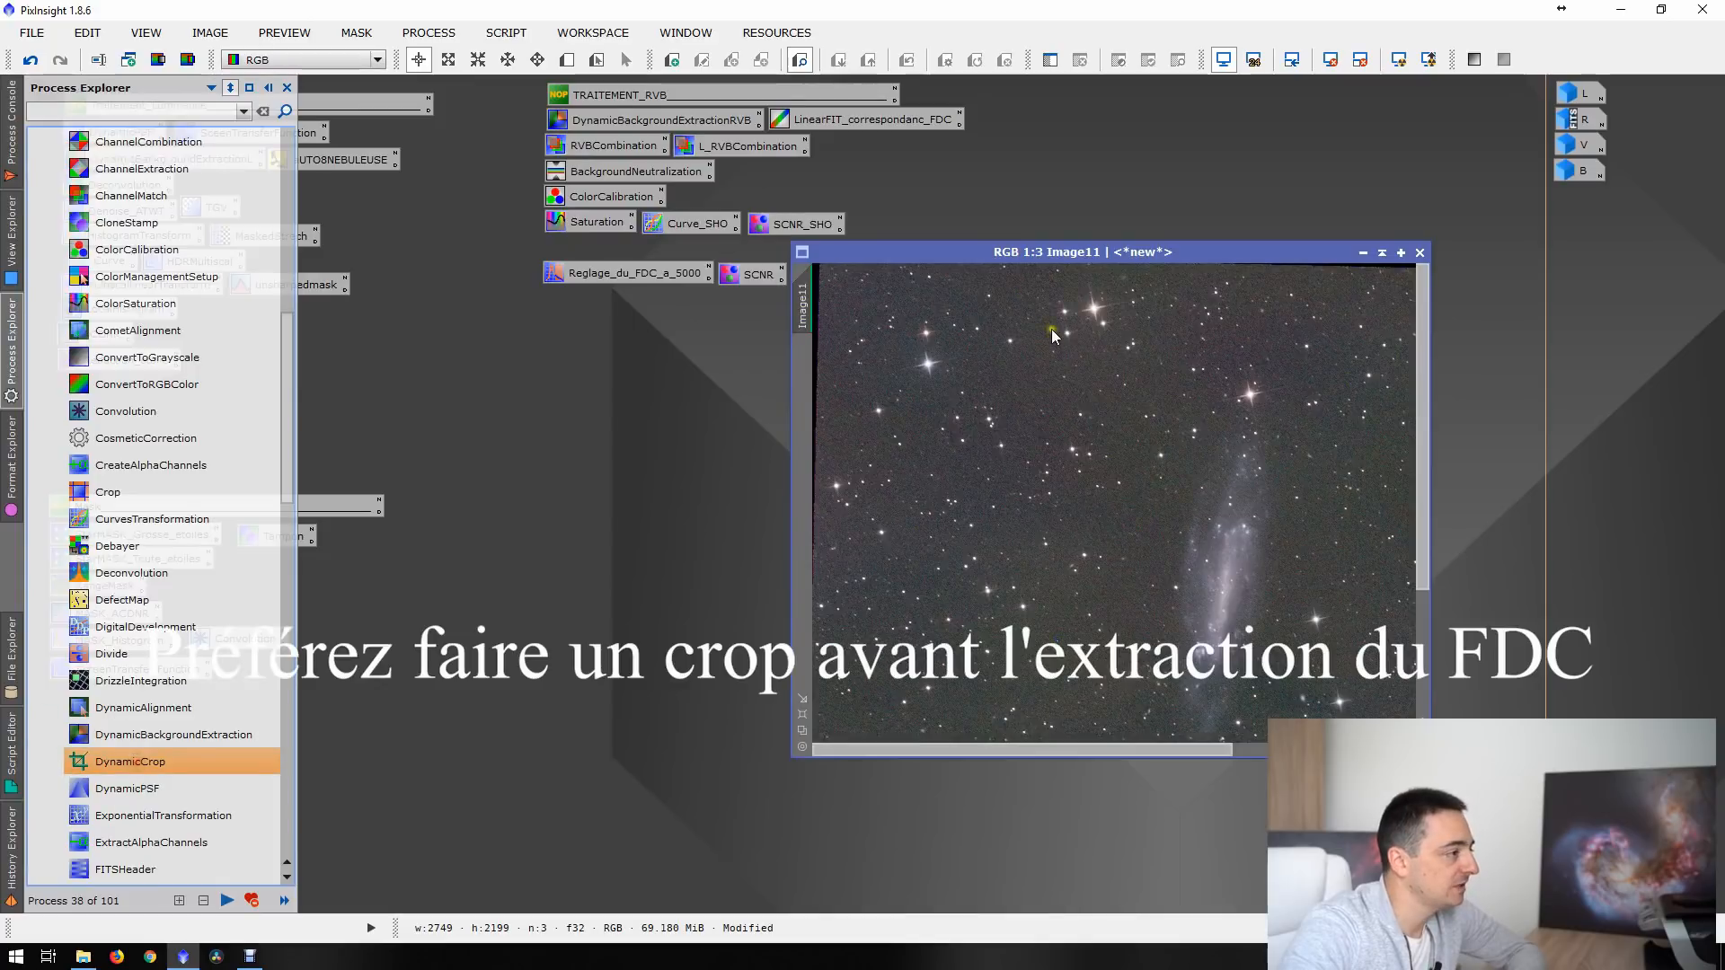
pyautogui.doubleClick(138, 757)
pyautogui.doubleClick(1059, 255)
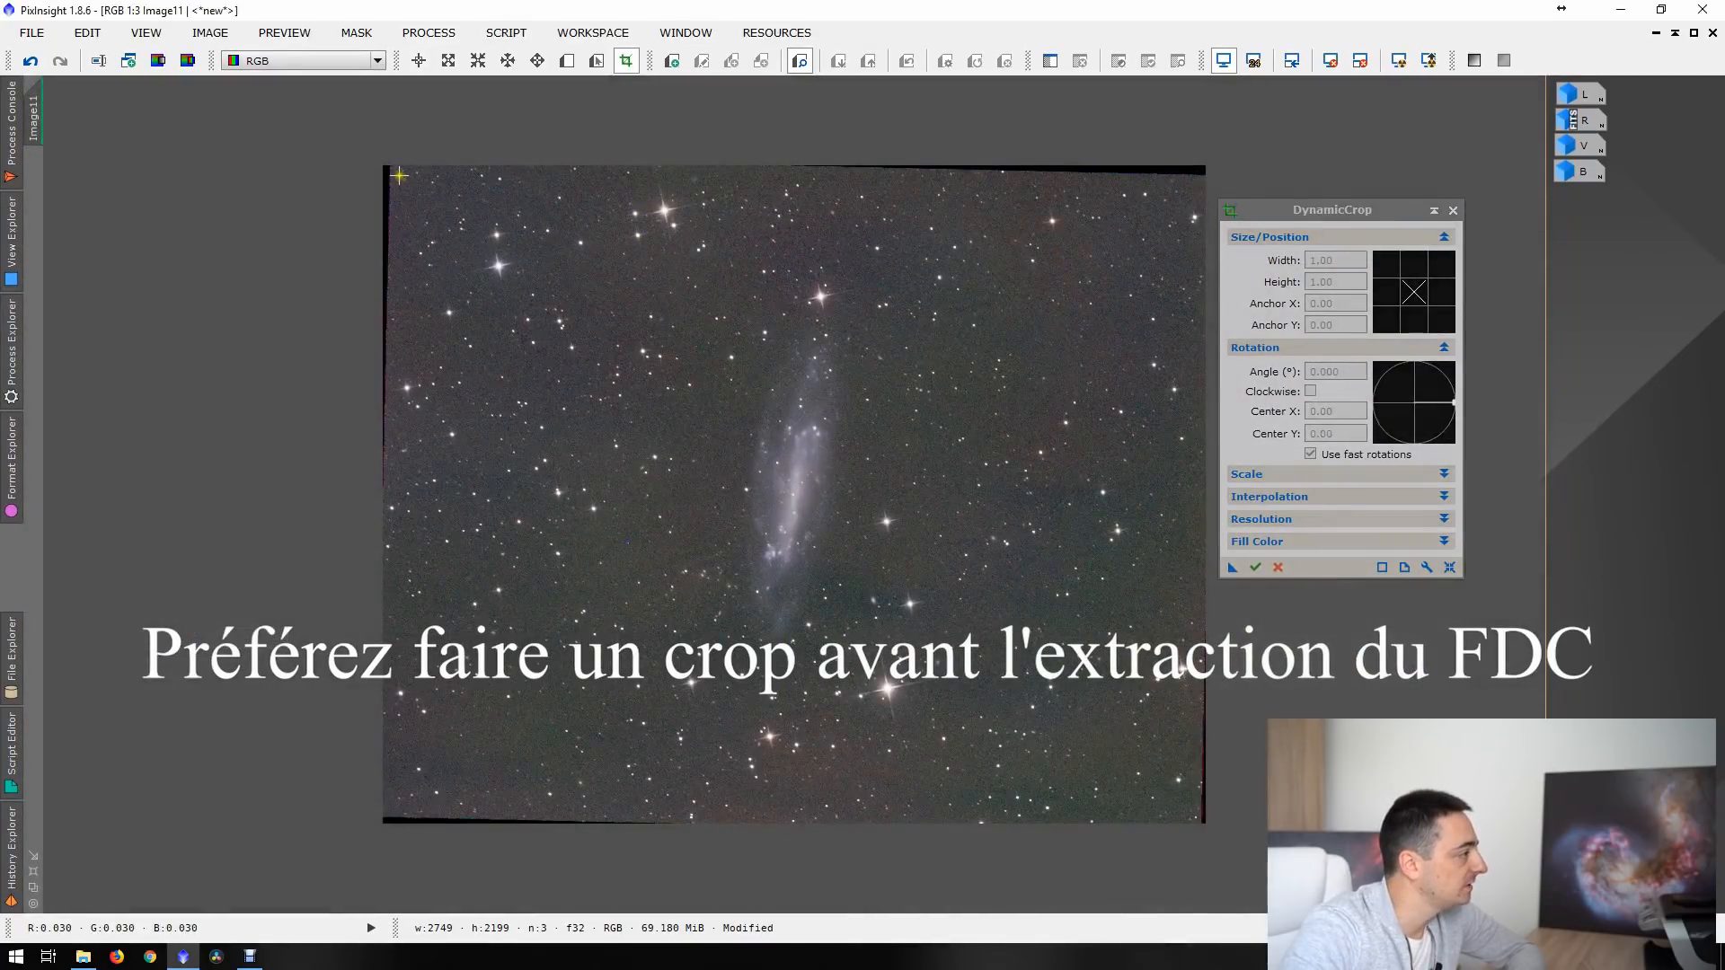
pyautogui.moveTo(399, 175); pyautogui.dragTo(1191, 811)
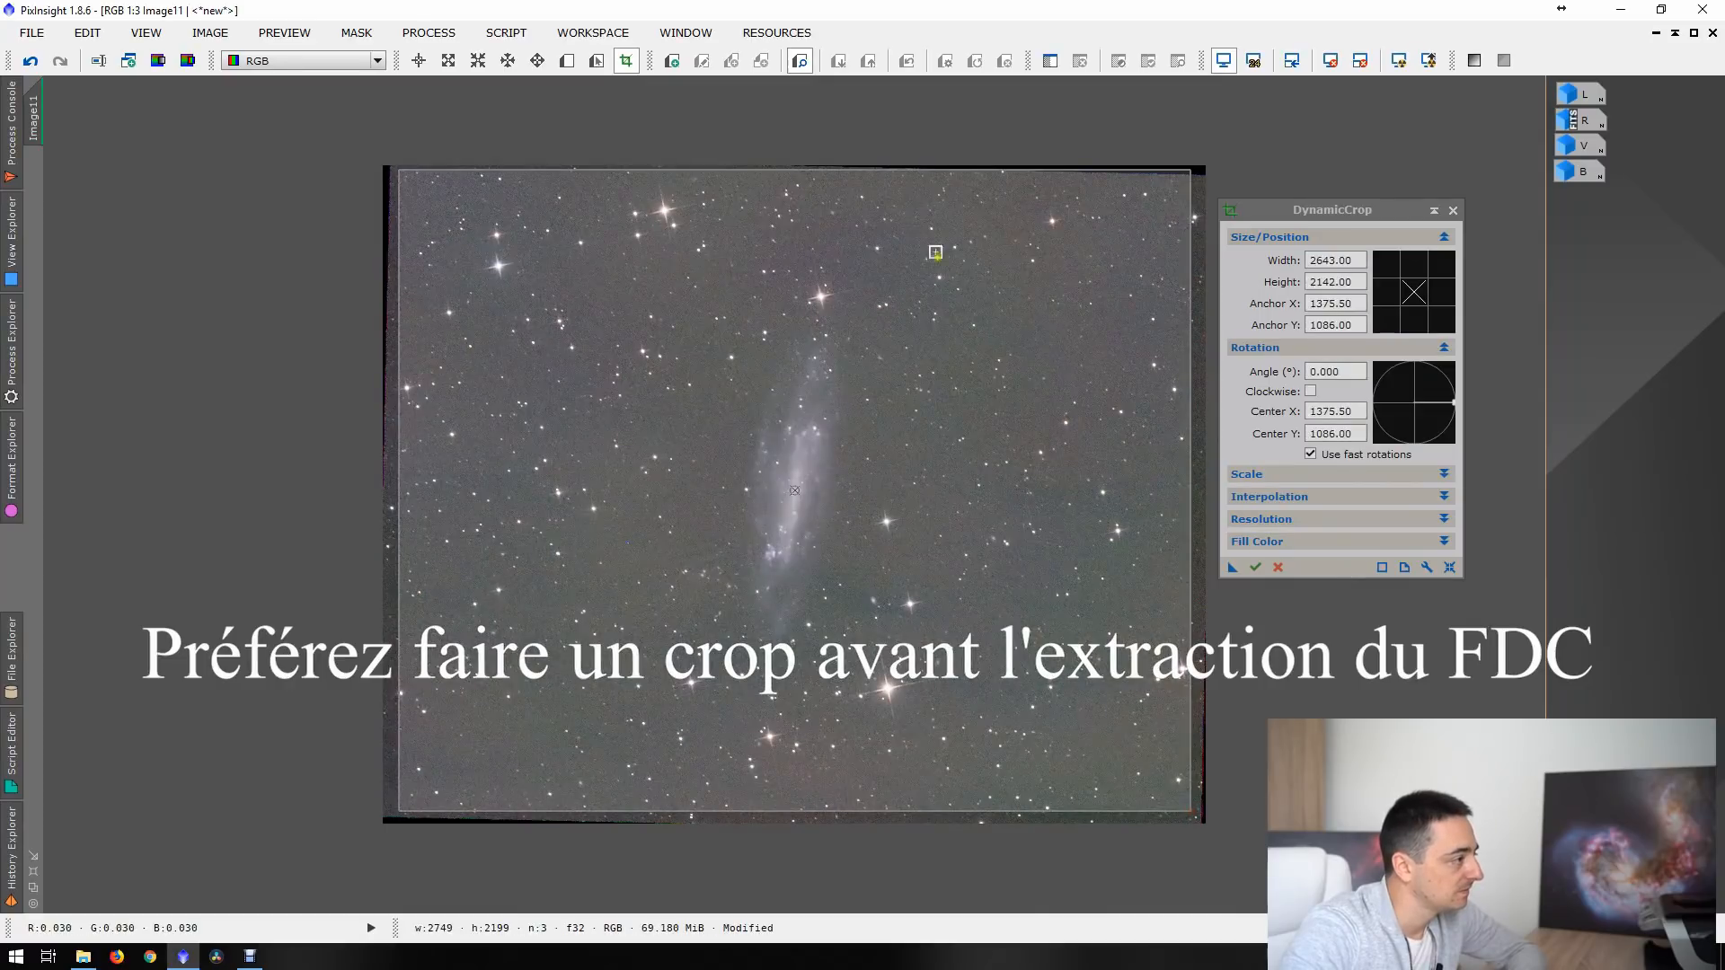
pyautogui.moveTo(914, 168); pyautogui.dragTo(913, 178)
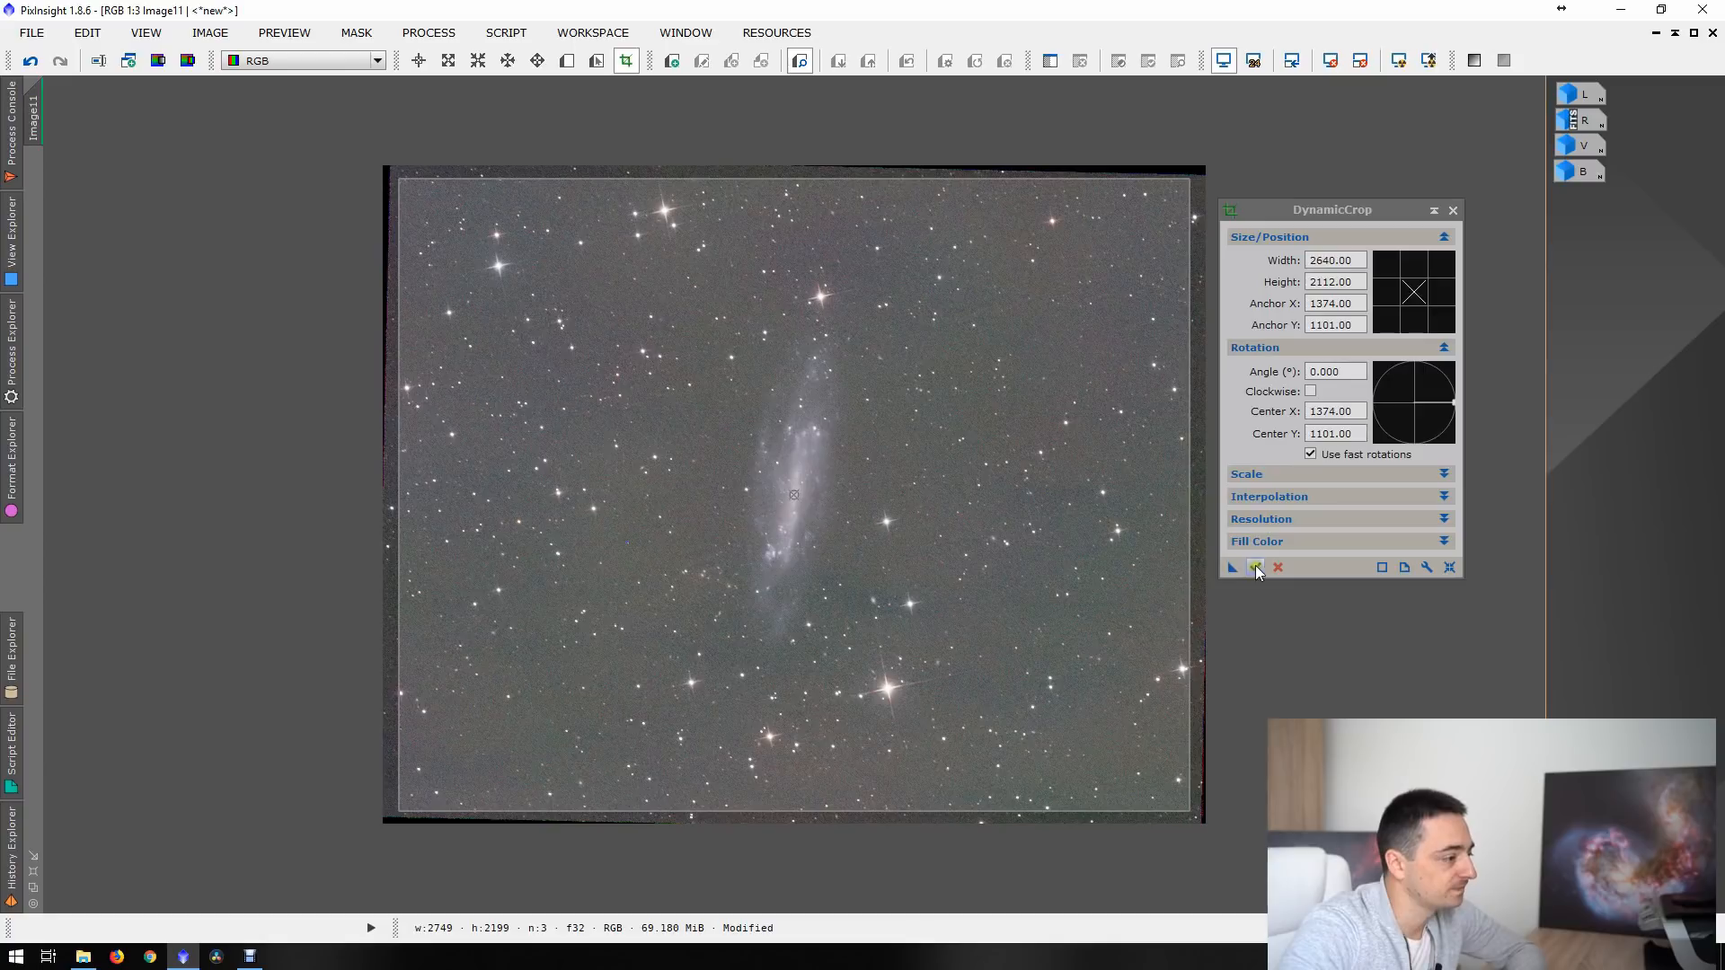
# - Save the crop settings as a process icon on the workspace and apply the crop to the color image
pyautogui.moveTo(1229, 569); pyautogui.dragTo(1634, 440)
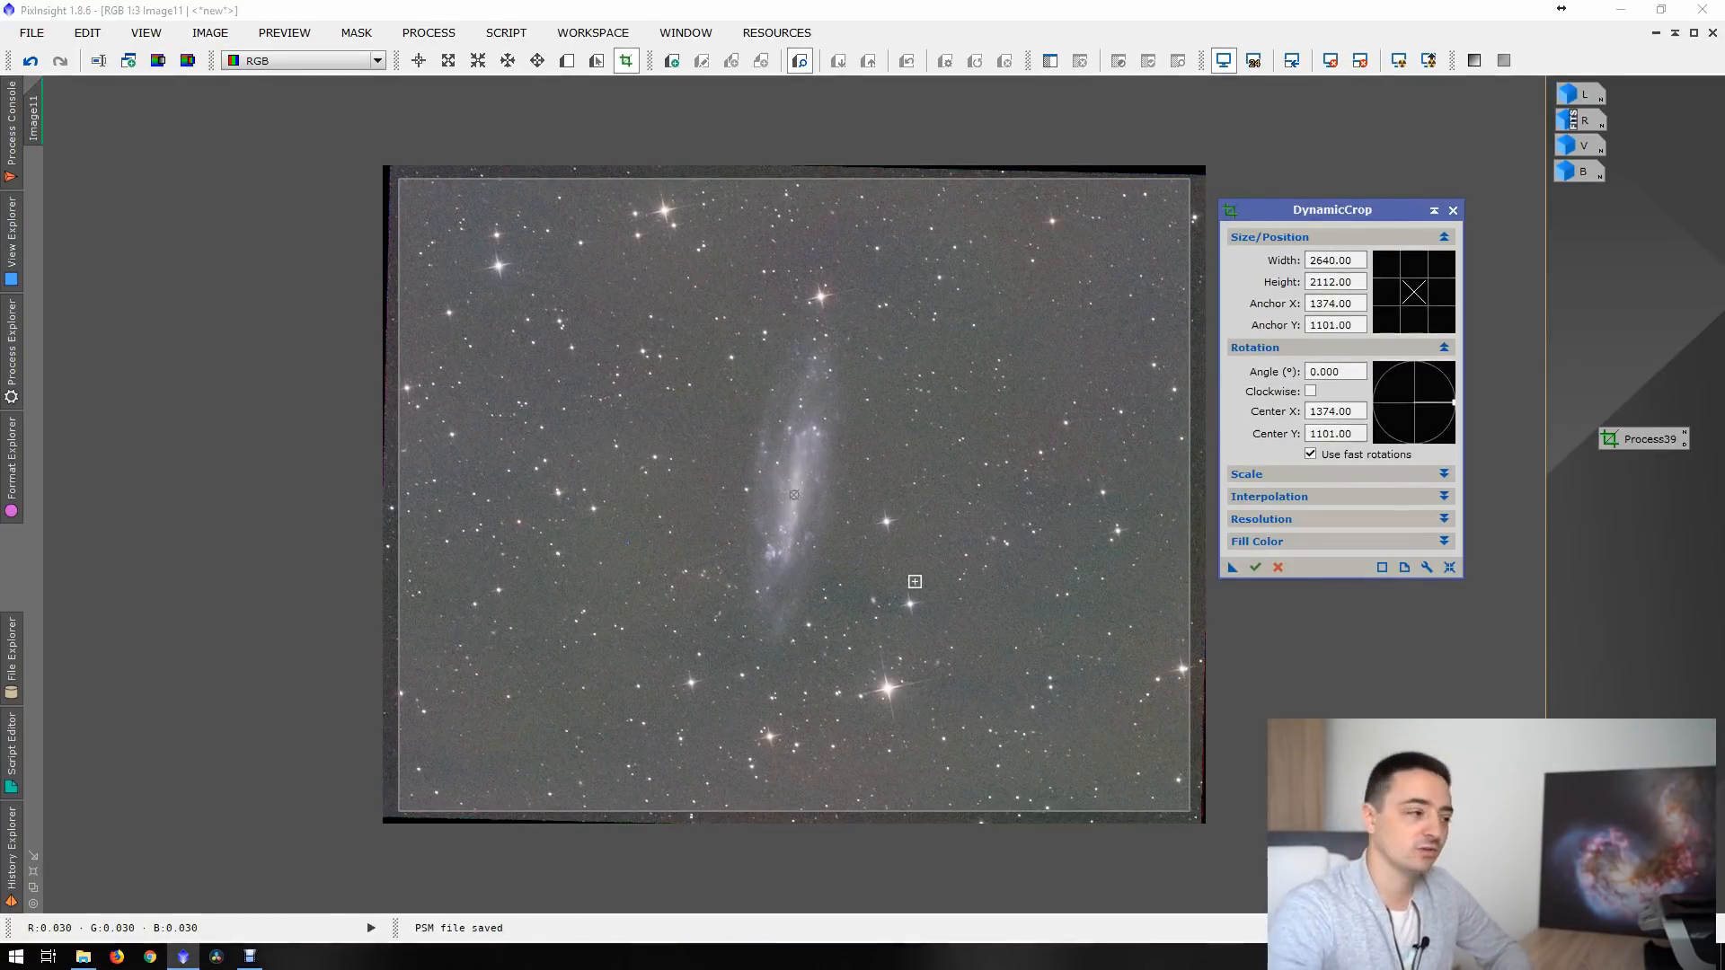
pyautogui.click(1255, 567)
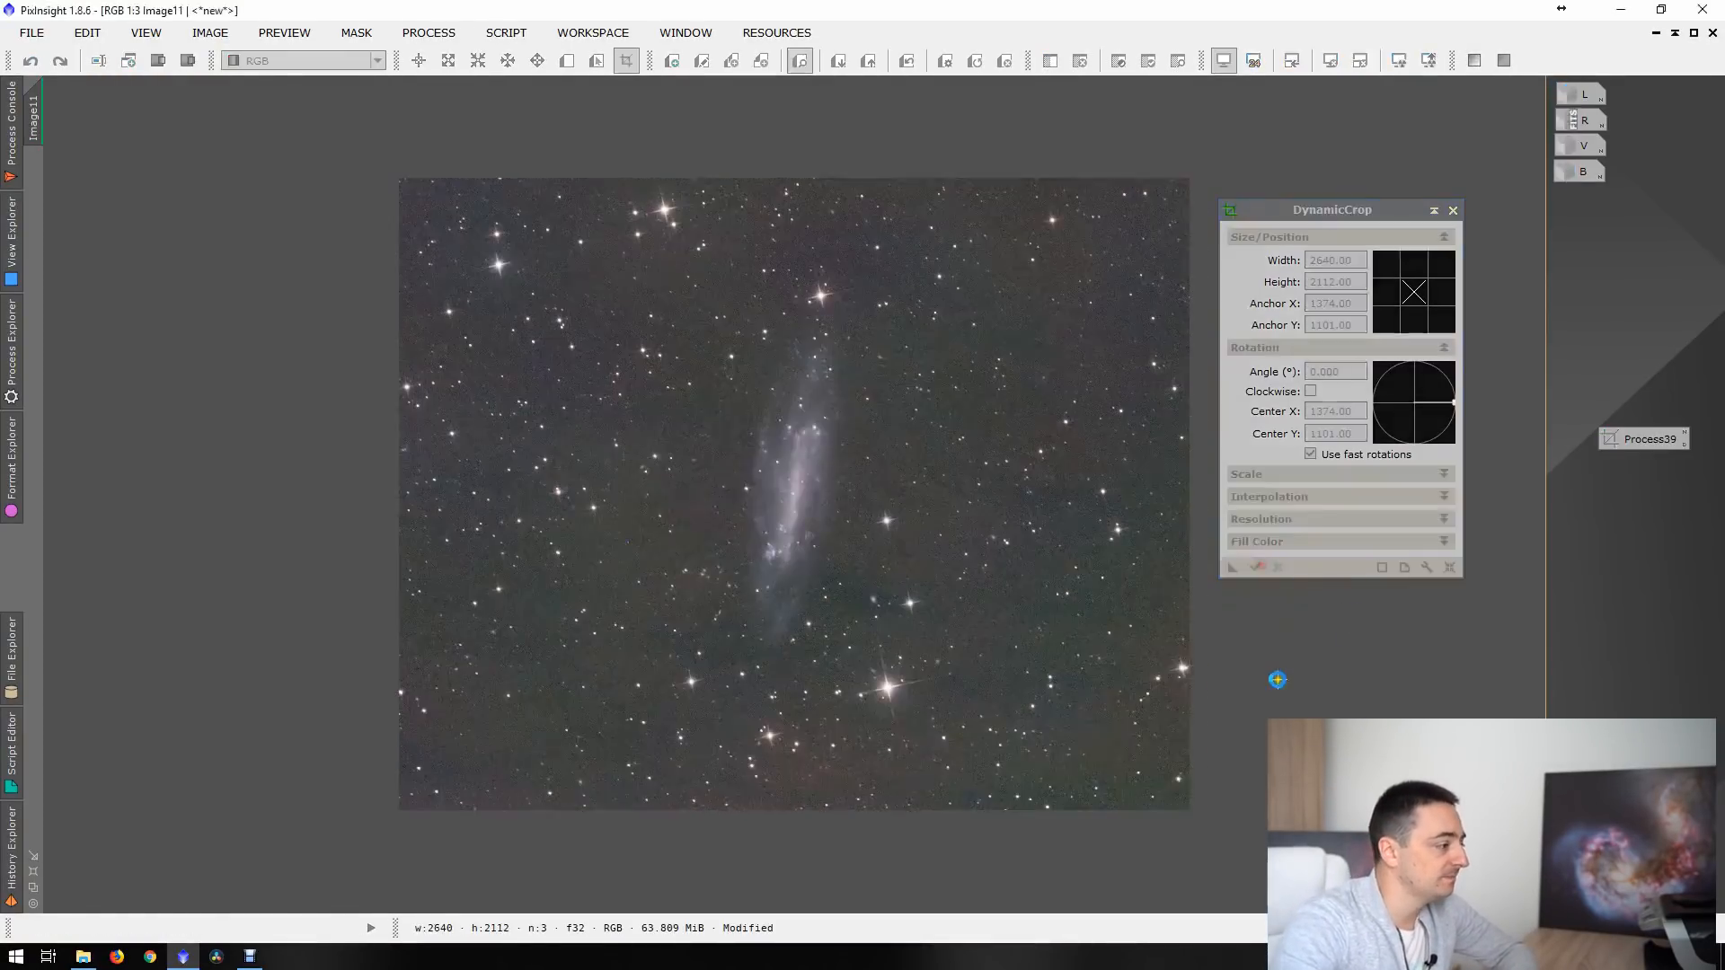
pyautogui.click(1453, 210)
# - Apply the saved crop to the L image and minimize it
pyautogui.doubleClick(1583, 95)
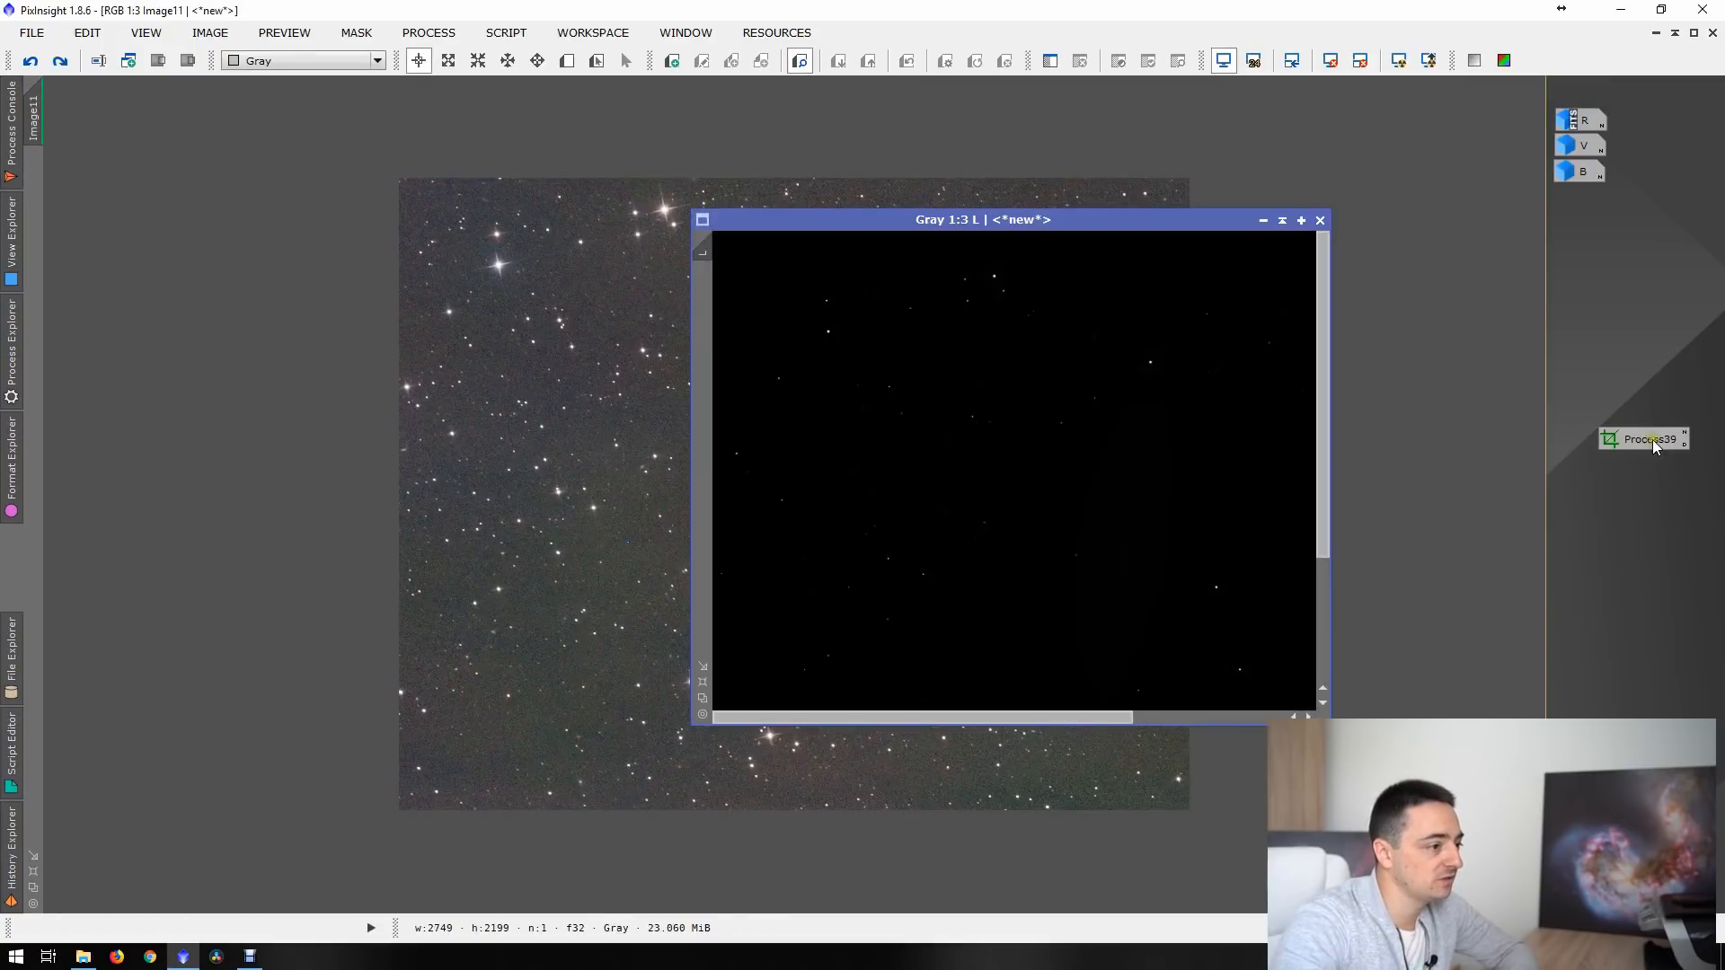
pyautogui.moveTo(1653, 439); pyautogui.dragTo(1218, 489)
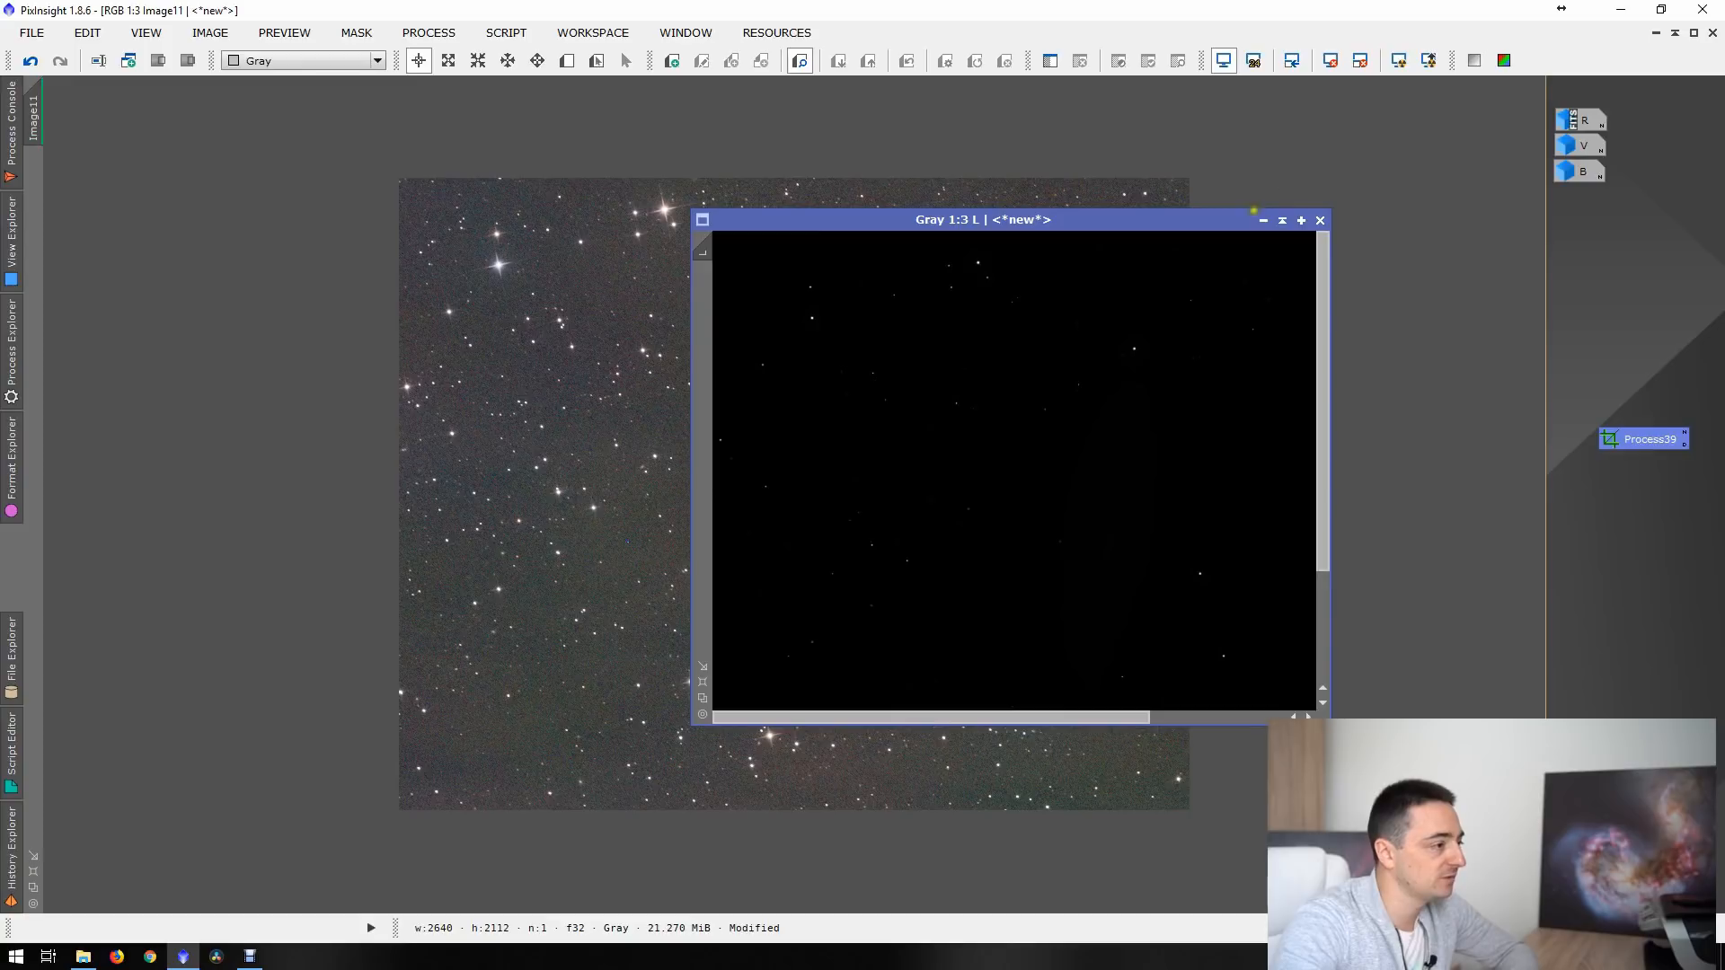
pyautogui.click(1263, 220)
# - Save the DynamicBackgroundExtraction entry from Image11's processing history as a process icon on the workspace
pyautogui.click(8, 844)
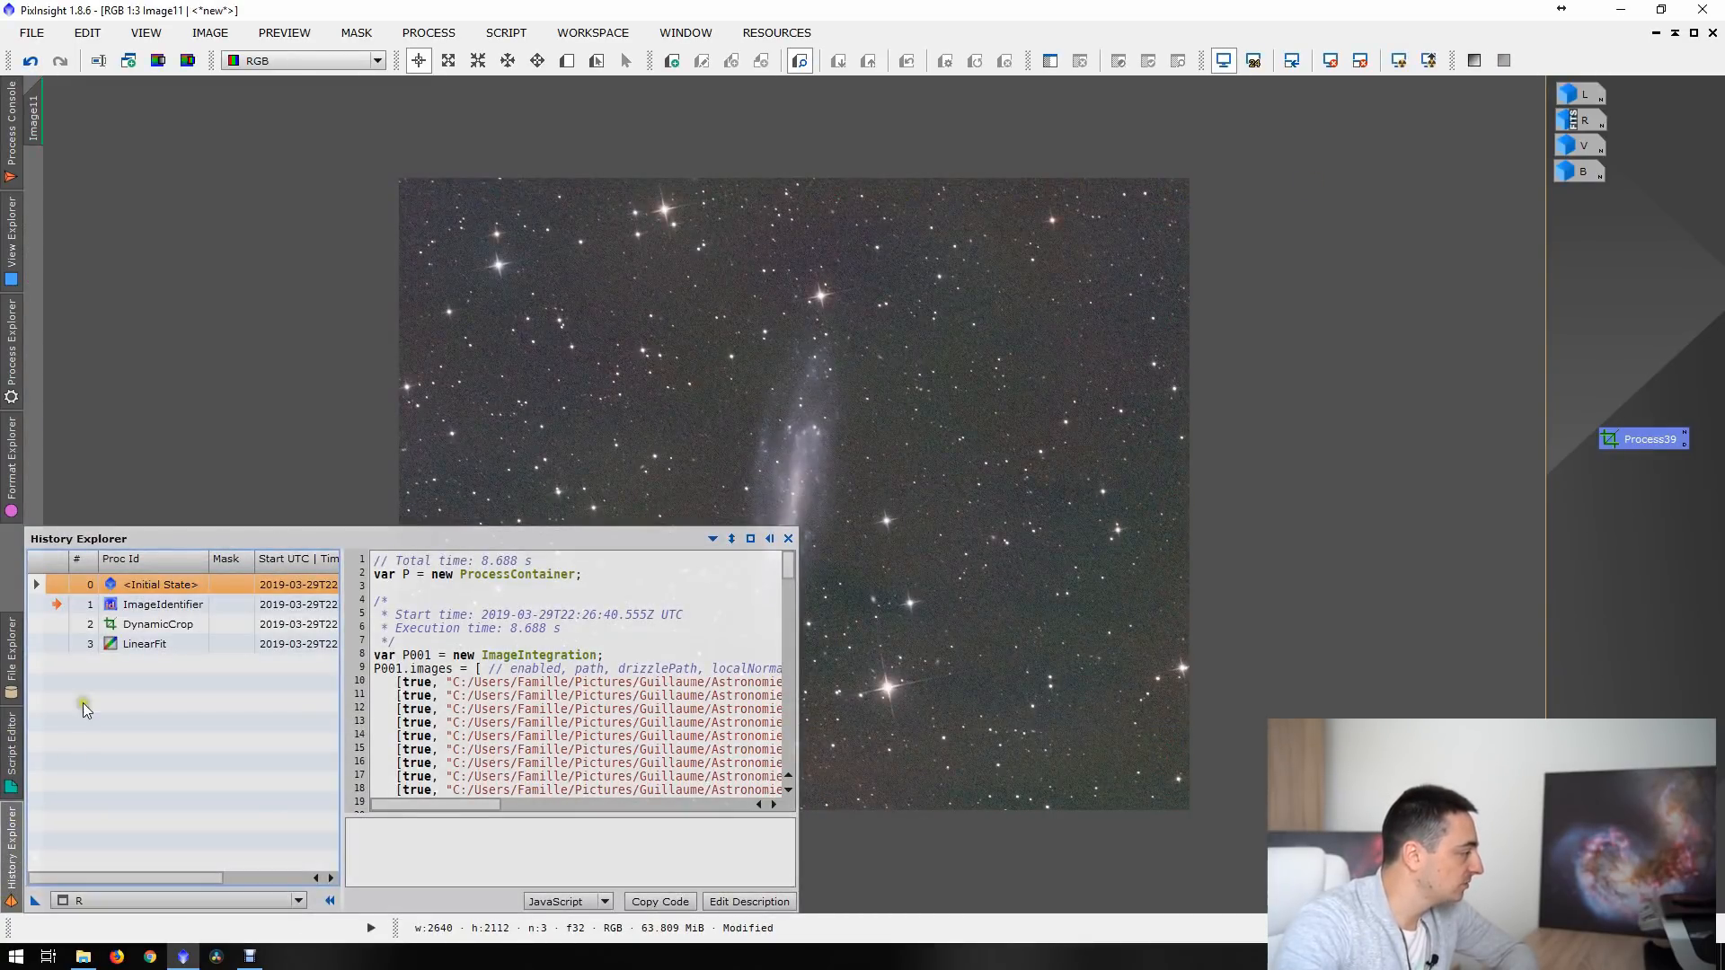
pyautogui.click(104, 895)
pyautogui.click(99, 837)
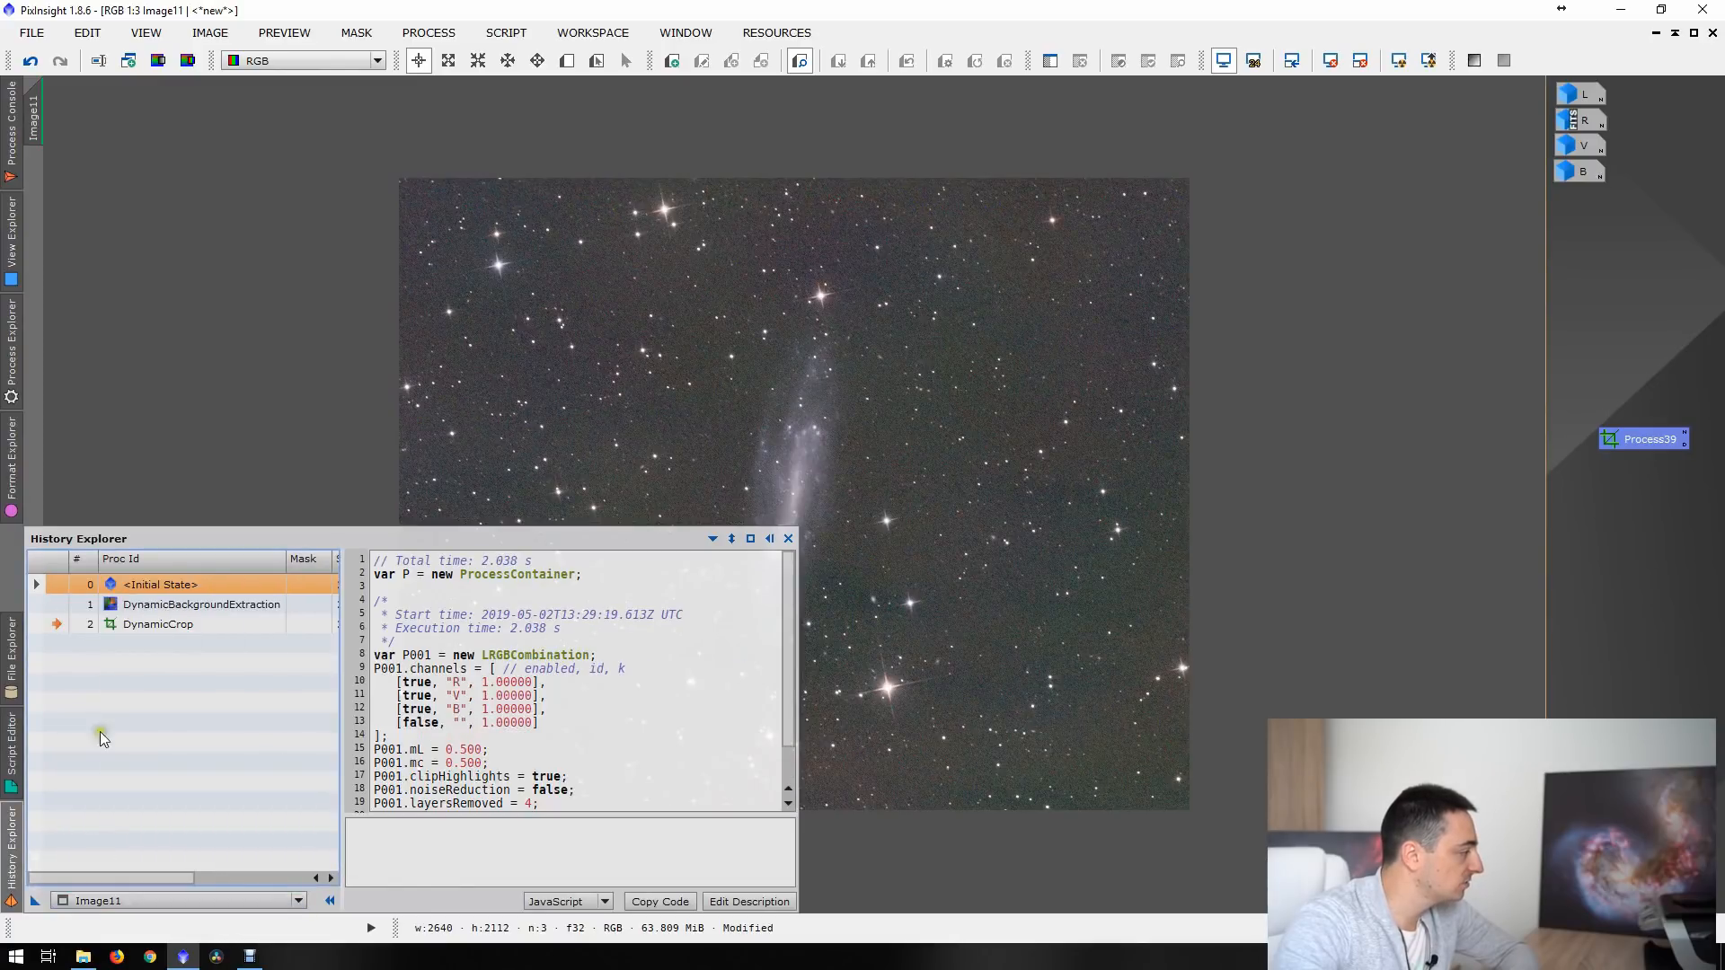
pyautogui.moveTo(135, 604); pyautogui.dragTo(1608, 499)
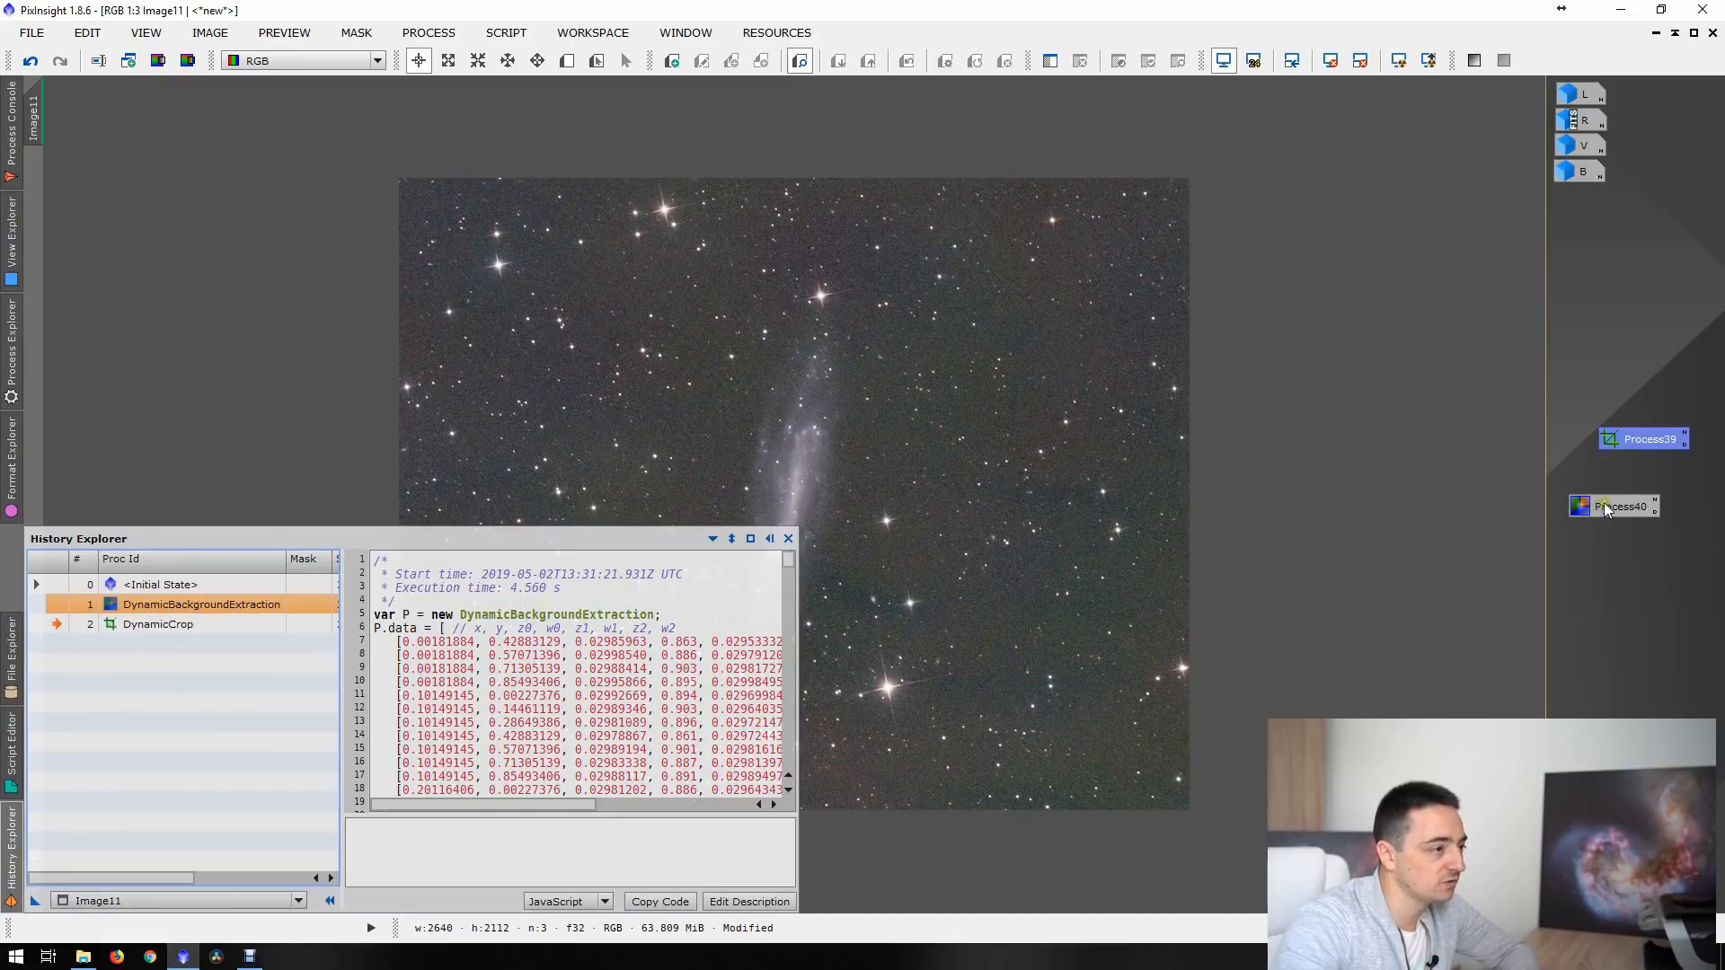
# - Reopen the L image, auto-stretch it, and load the saved background extraction with its samples onto it
pyautogui.doubleClick(1606, 104)
pyautogui.doubleClick(1599, 508)
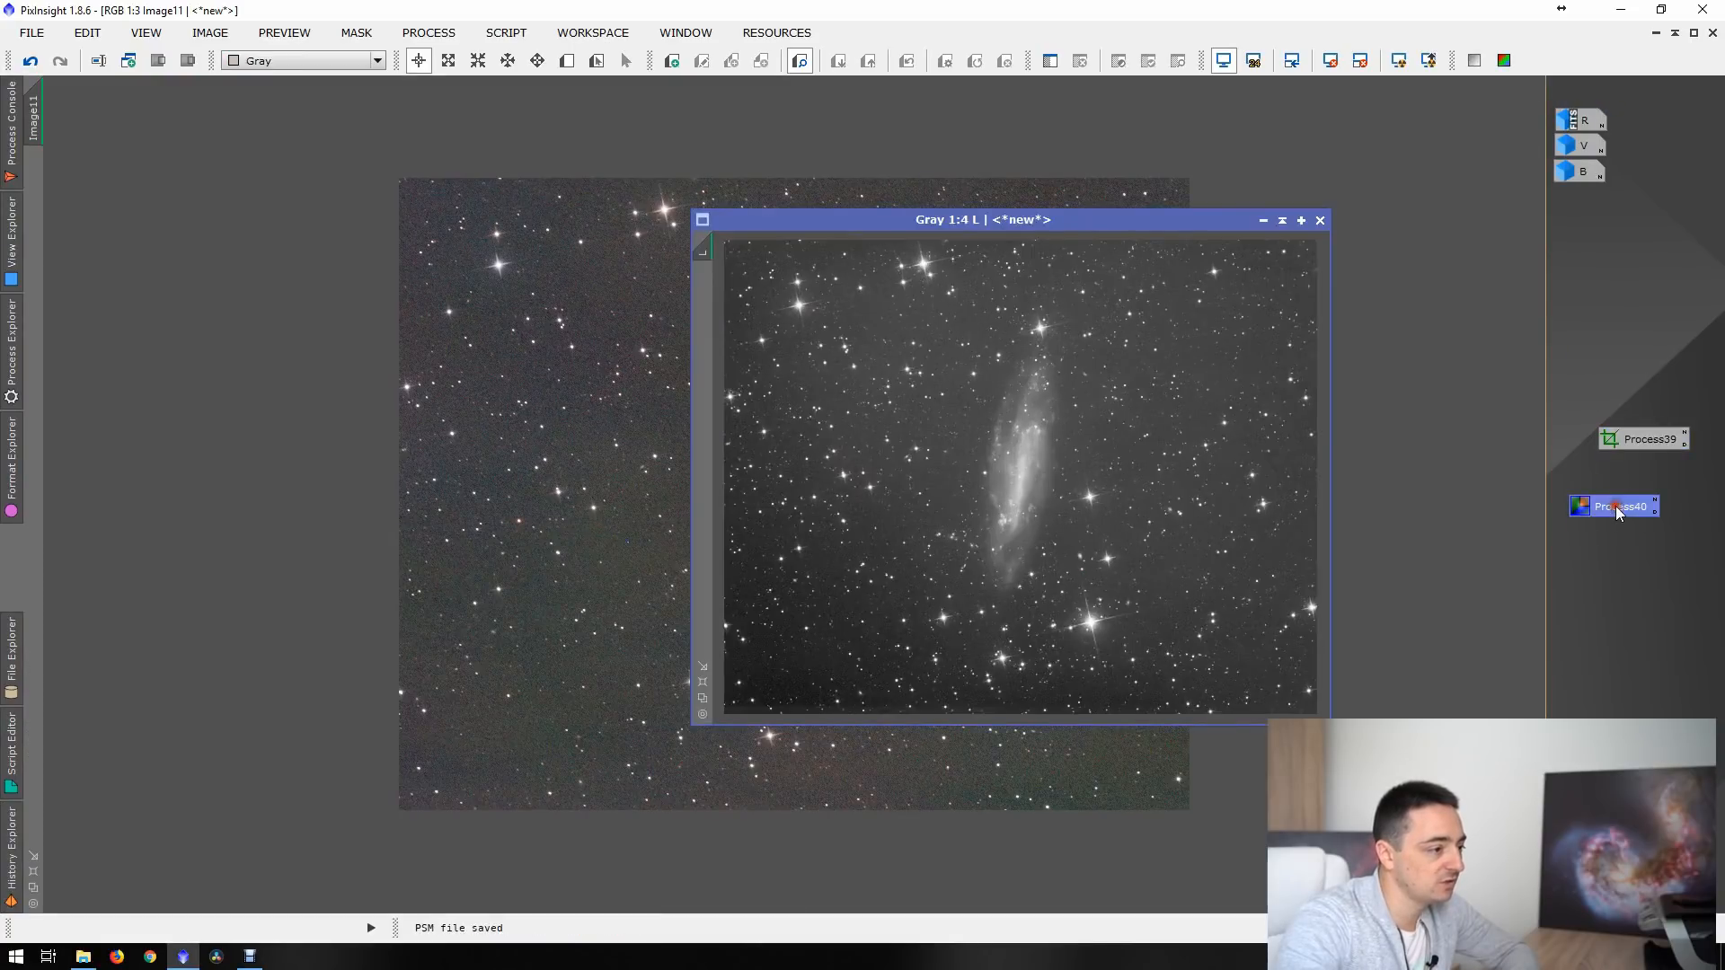
pyautogui.doubleClick(1103, 217)
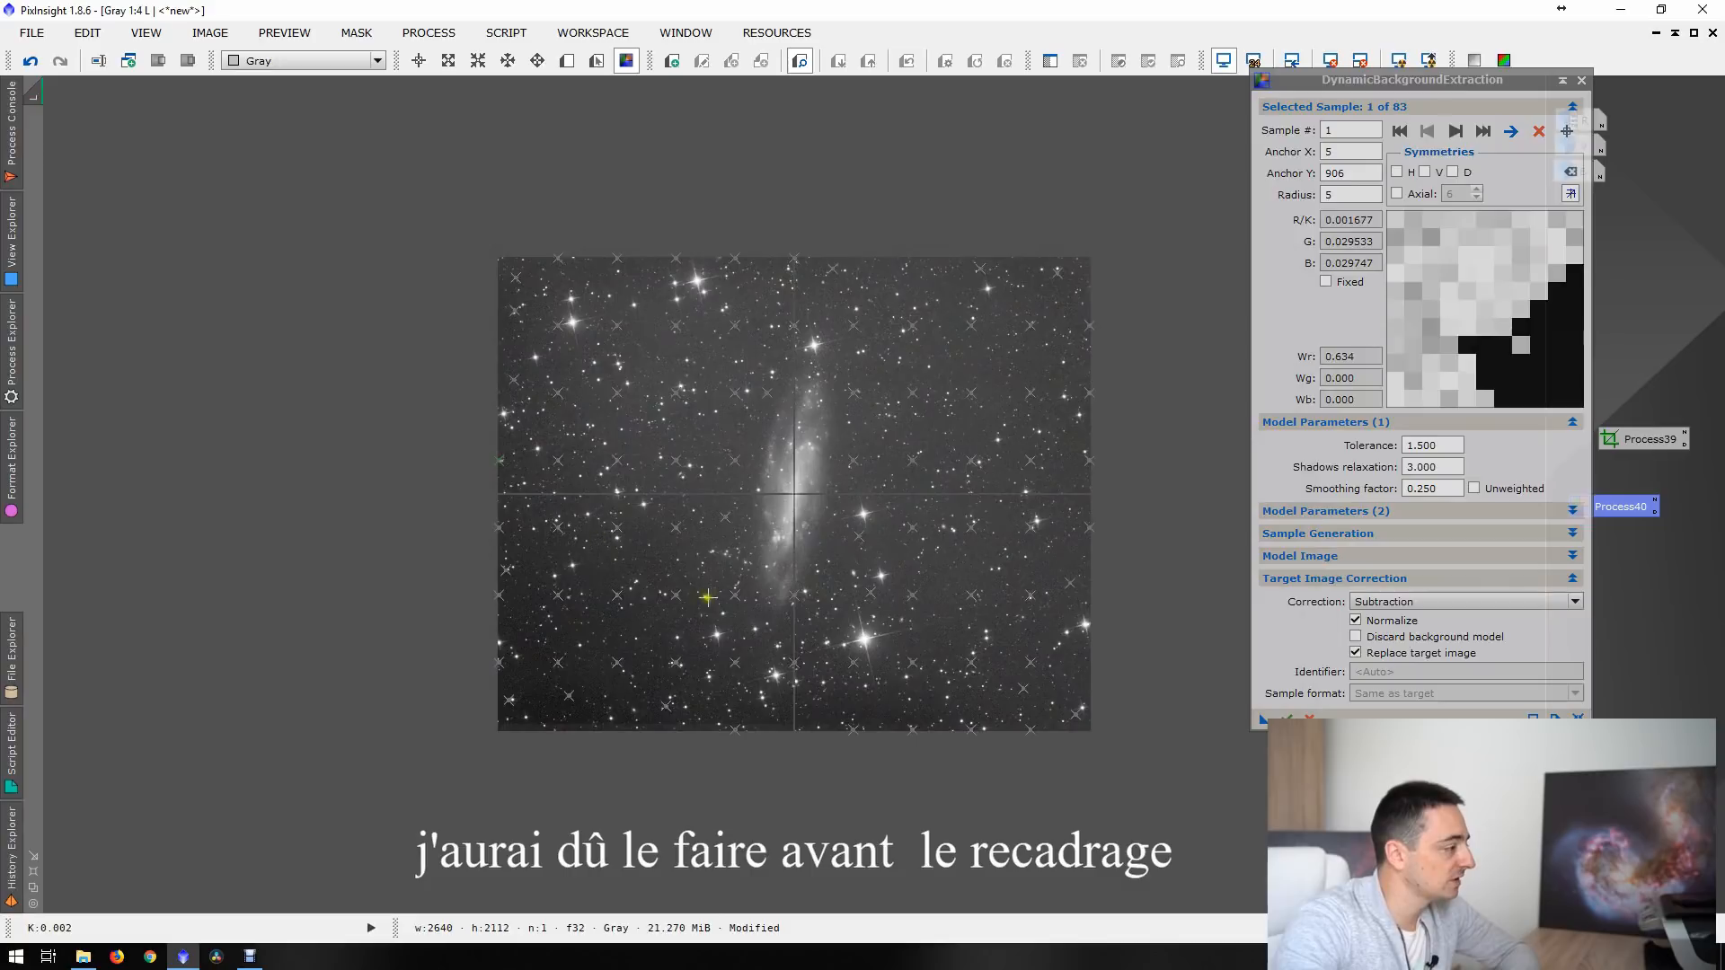
pyautogui.click(11, 849)
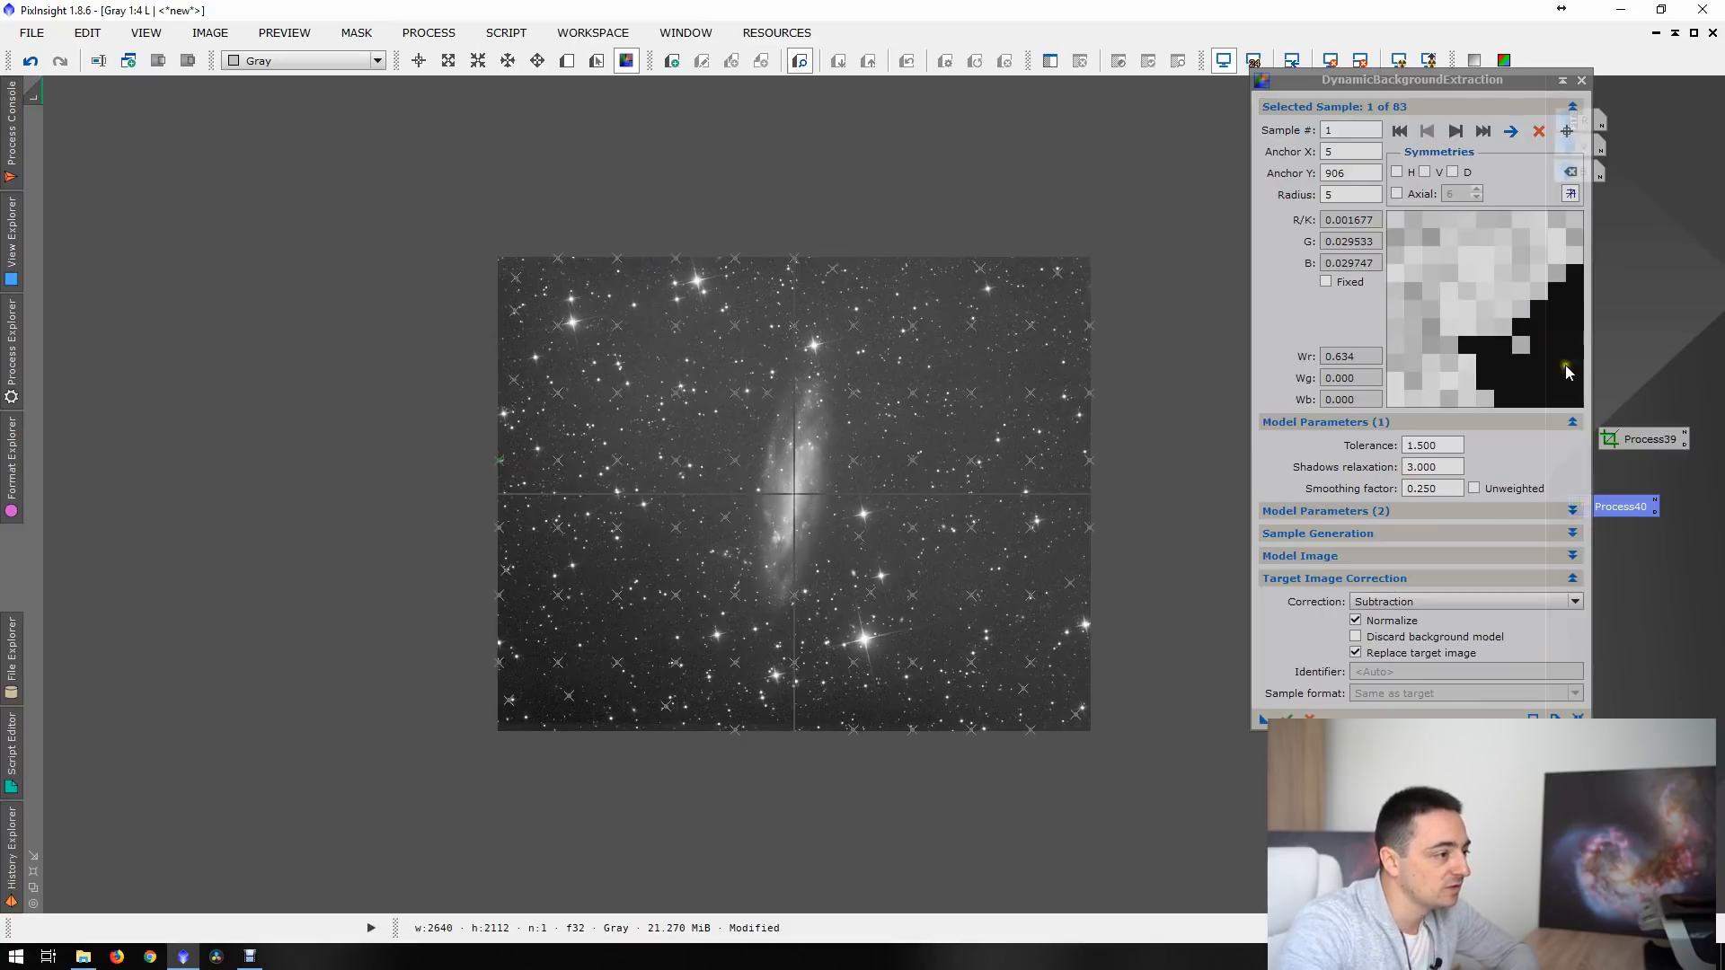
# - Move the misplaced background samples along the L image's edges and near stars onto clean background
pyautogui.scroll(3, 503, 454)
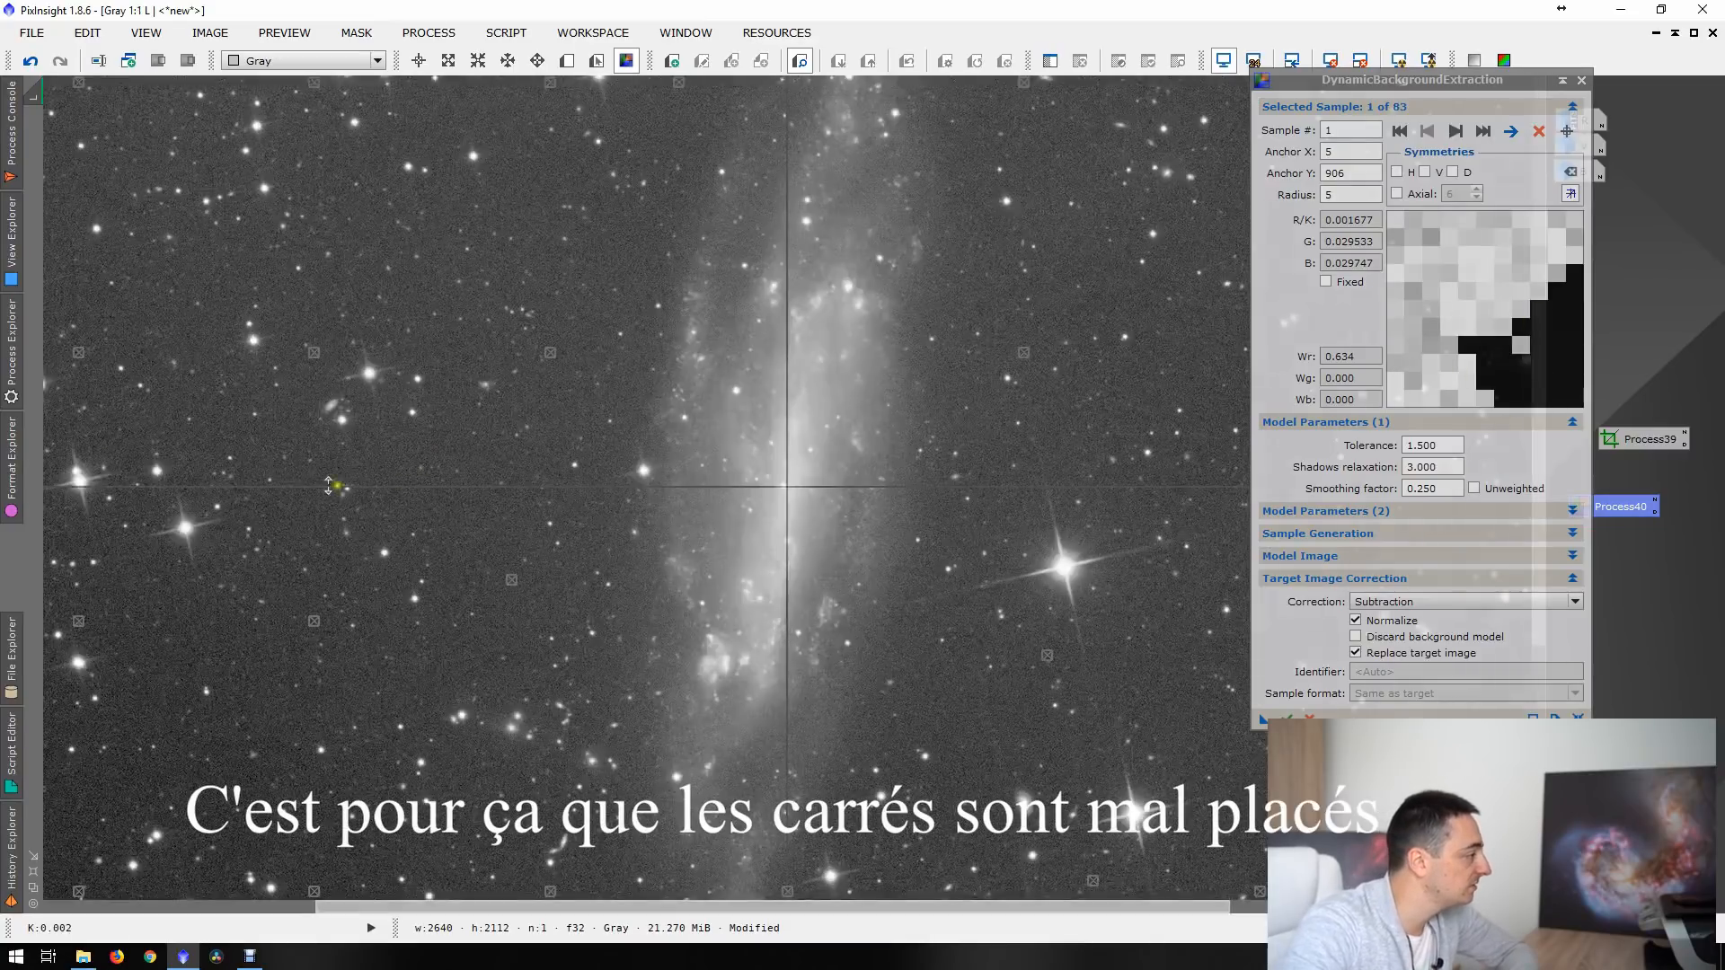
pyautogui.scroll(-1, 139, 456)
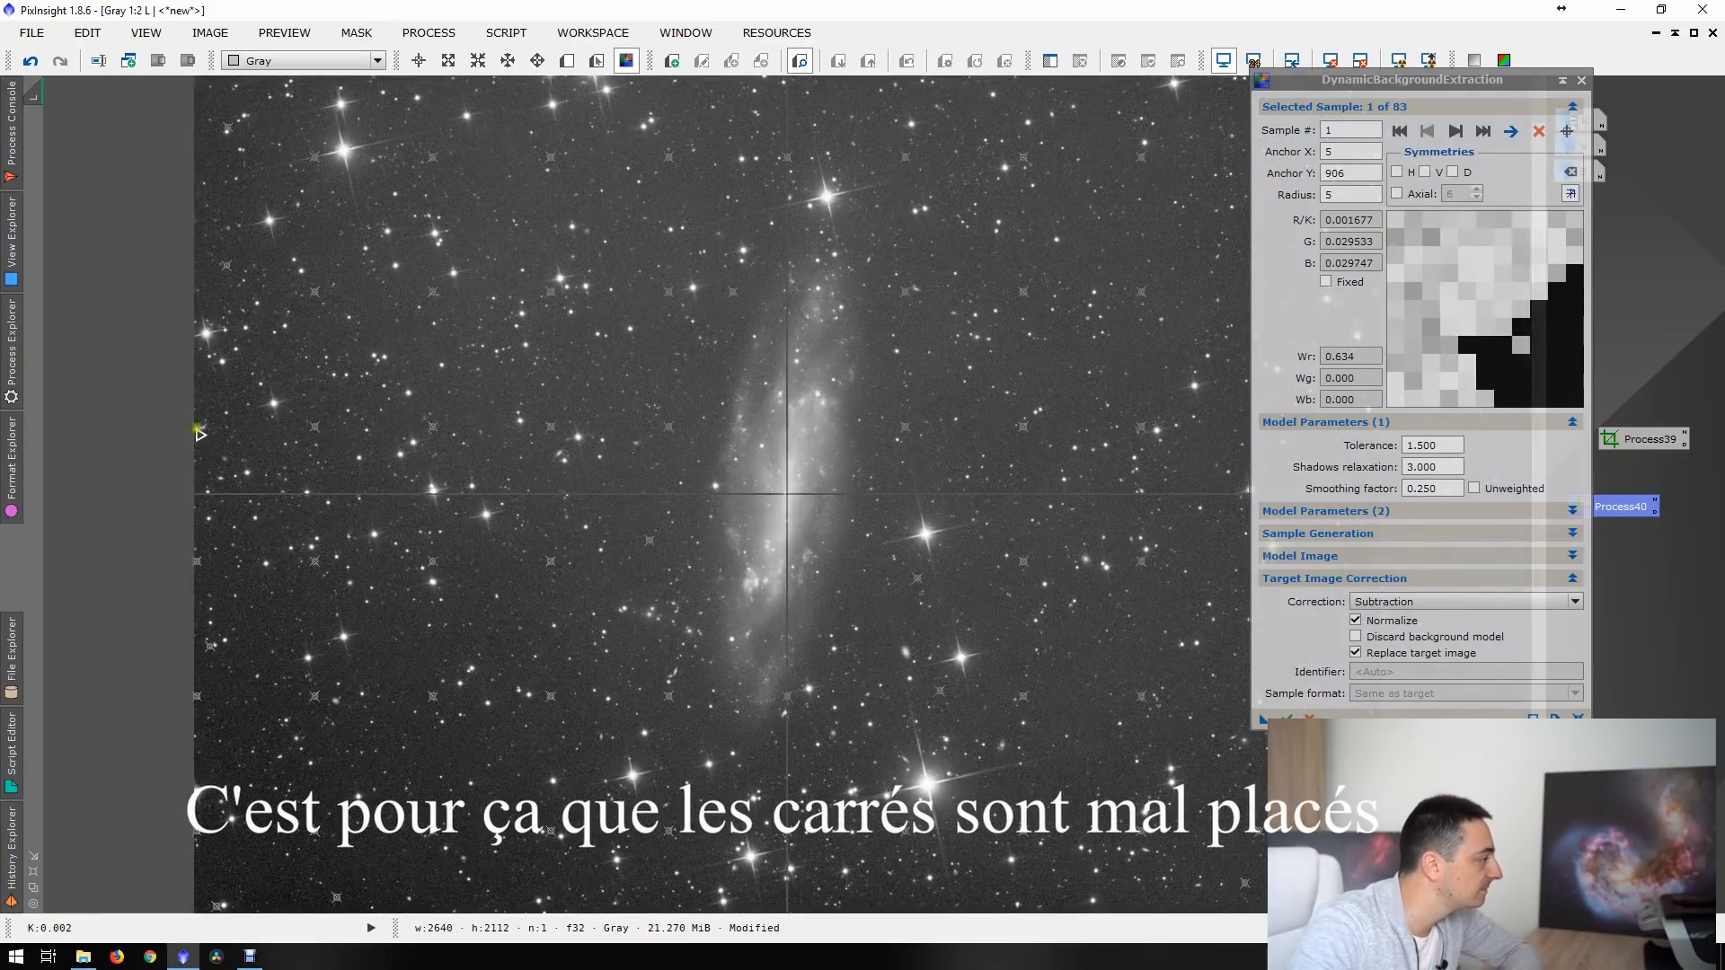
pyautogui.moveTo(200, 434); pyautogui.dragTo(208, 412)
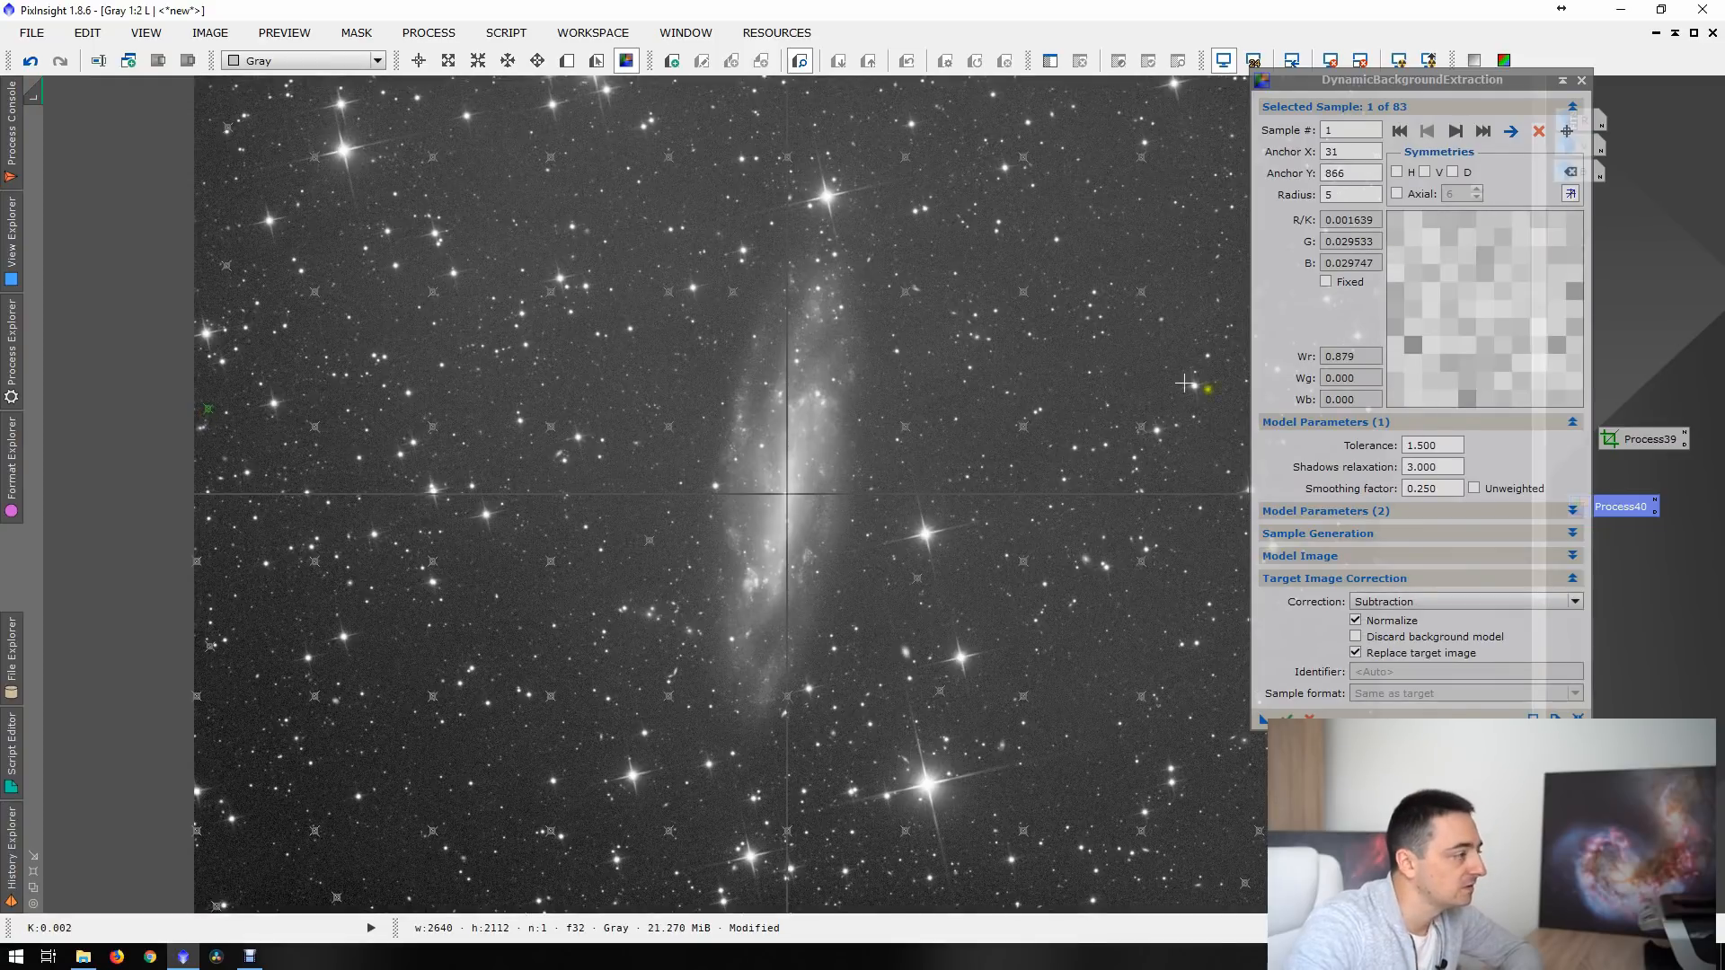
pyautogui.scroll(1, 979, 598)
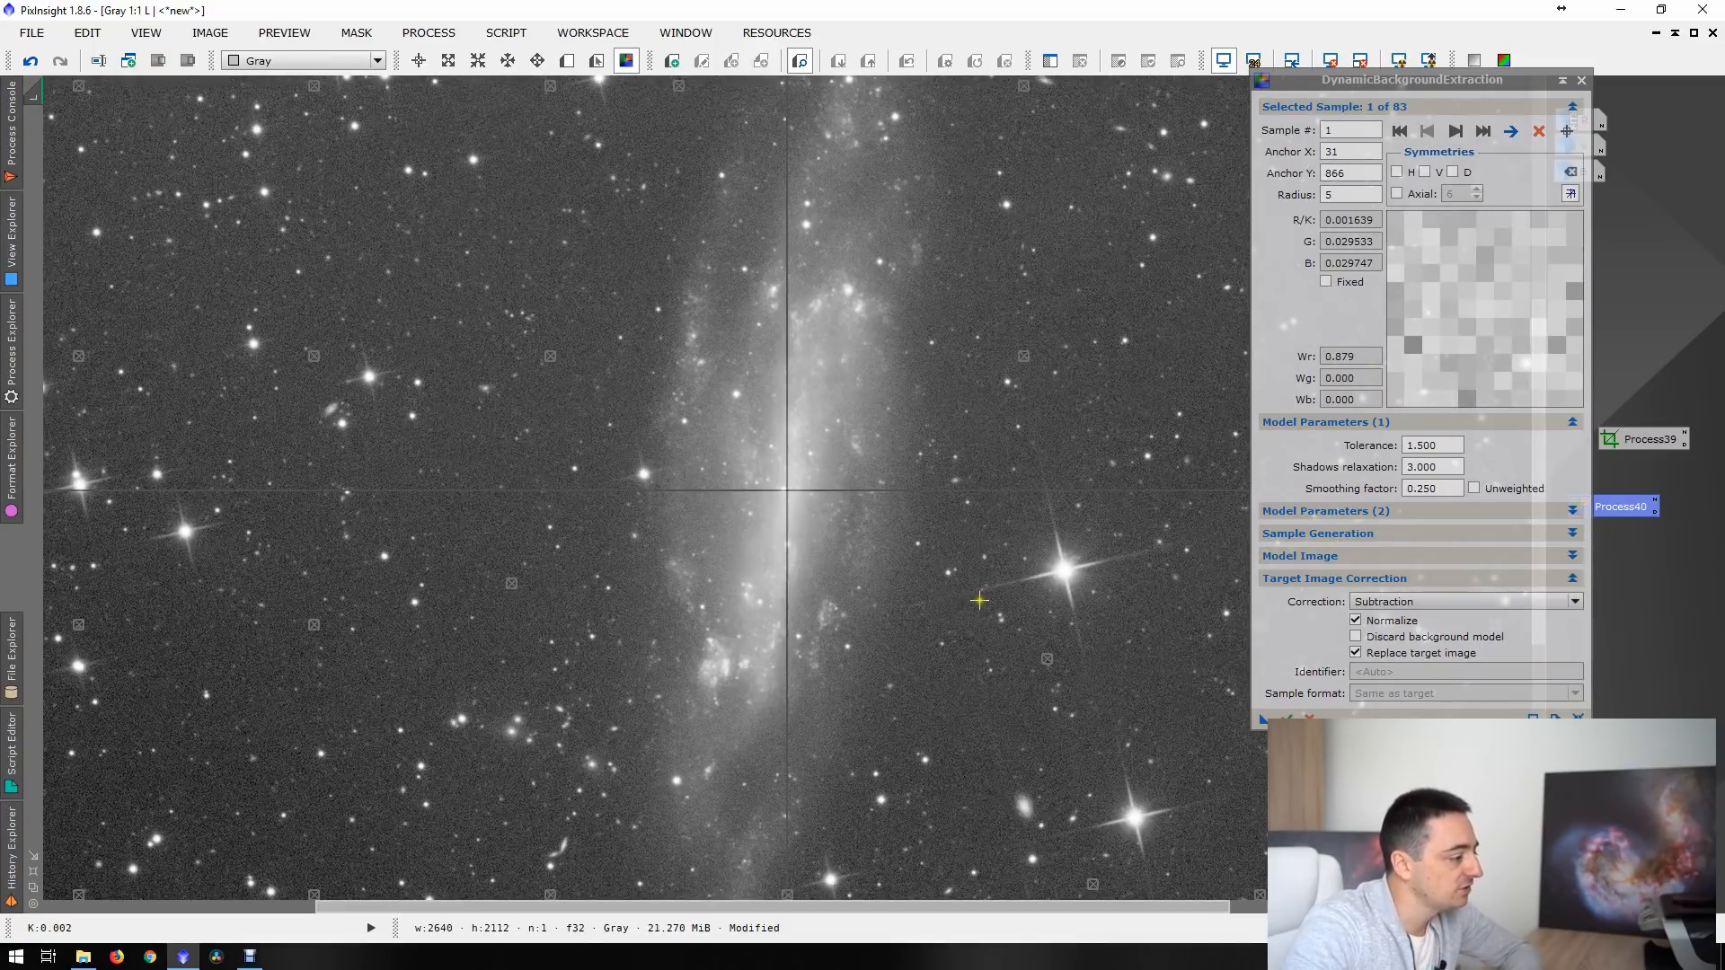
pyautogui.scroll(-1, 980, 597)
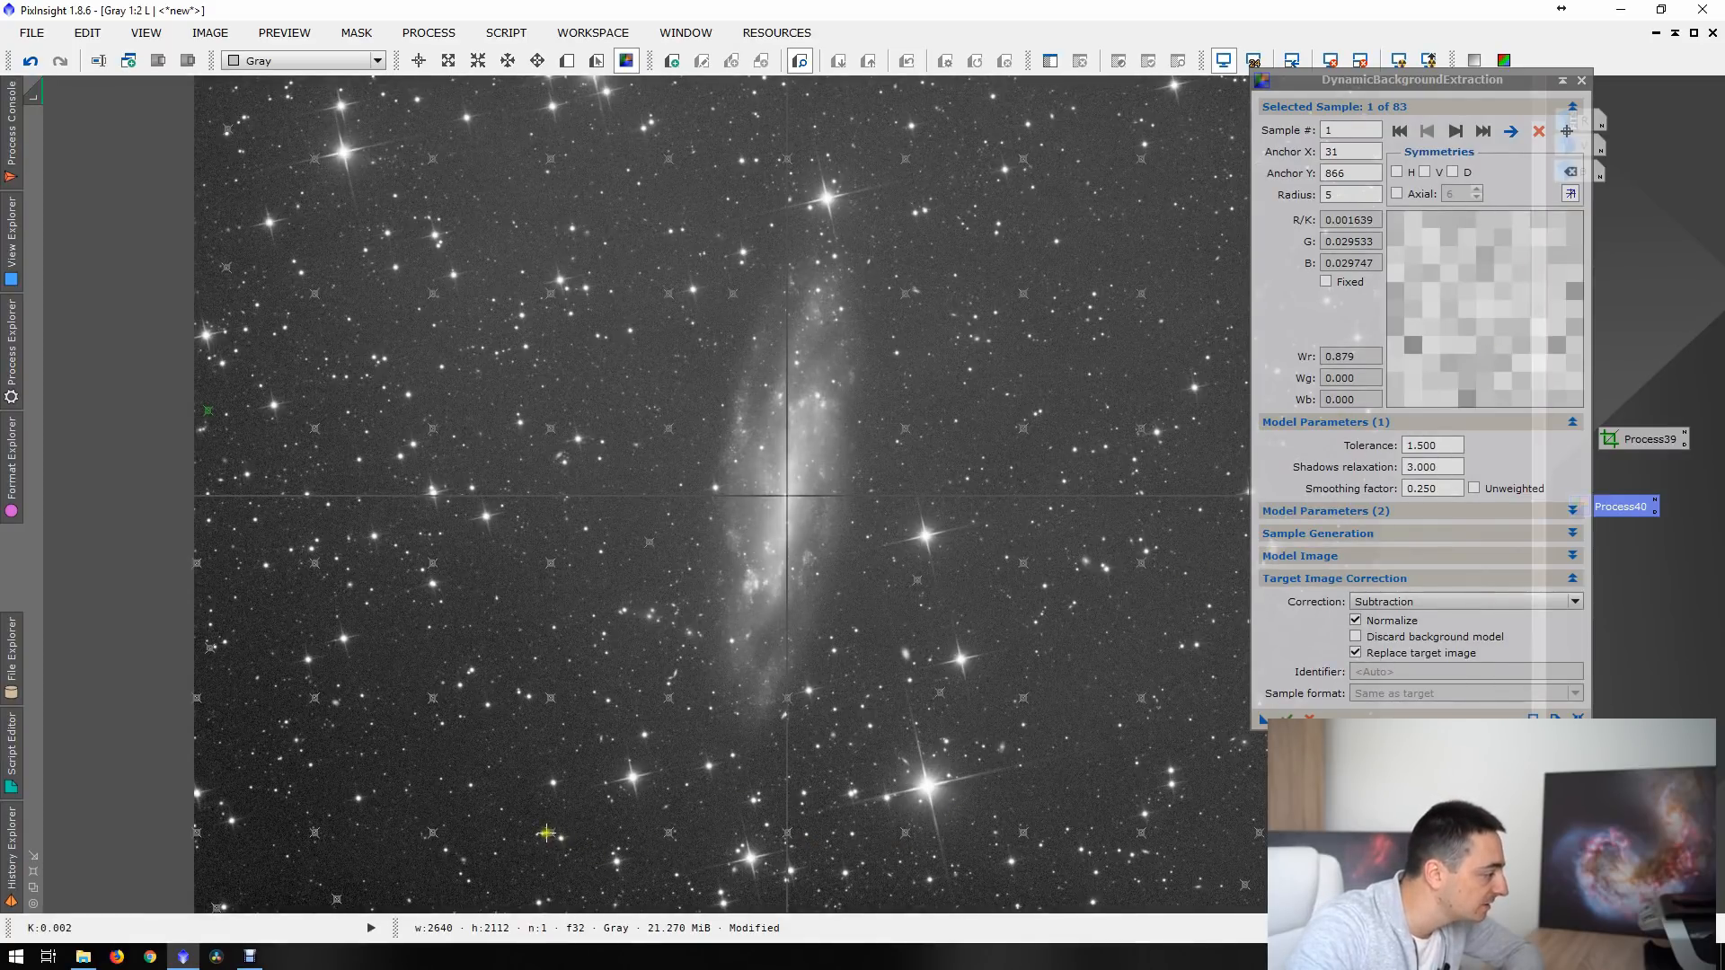
pyautogui.moveTo(550, 833); pyautogui.dragTo(550, 816)
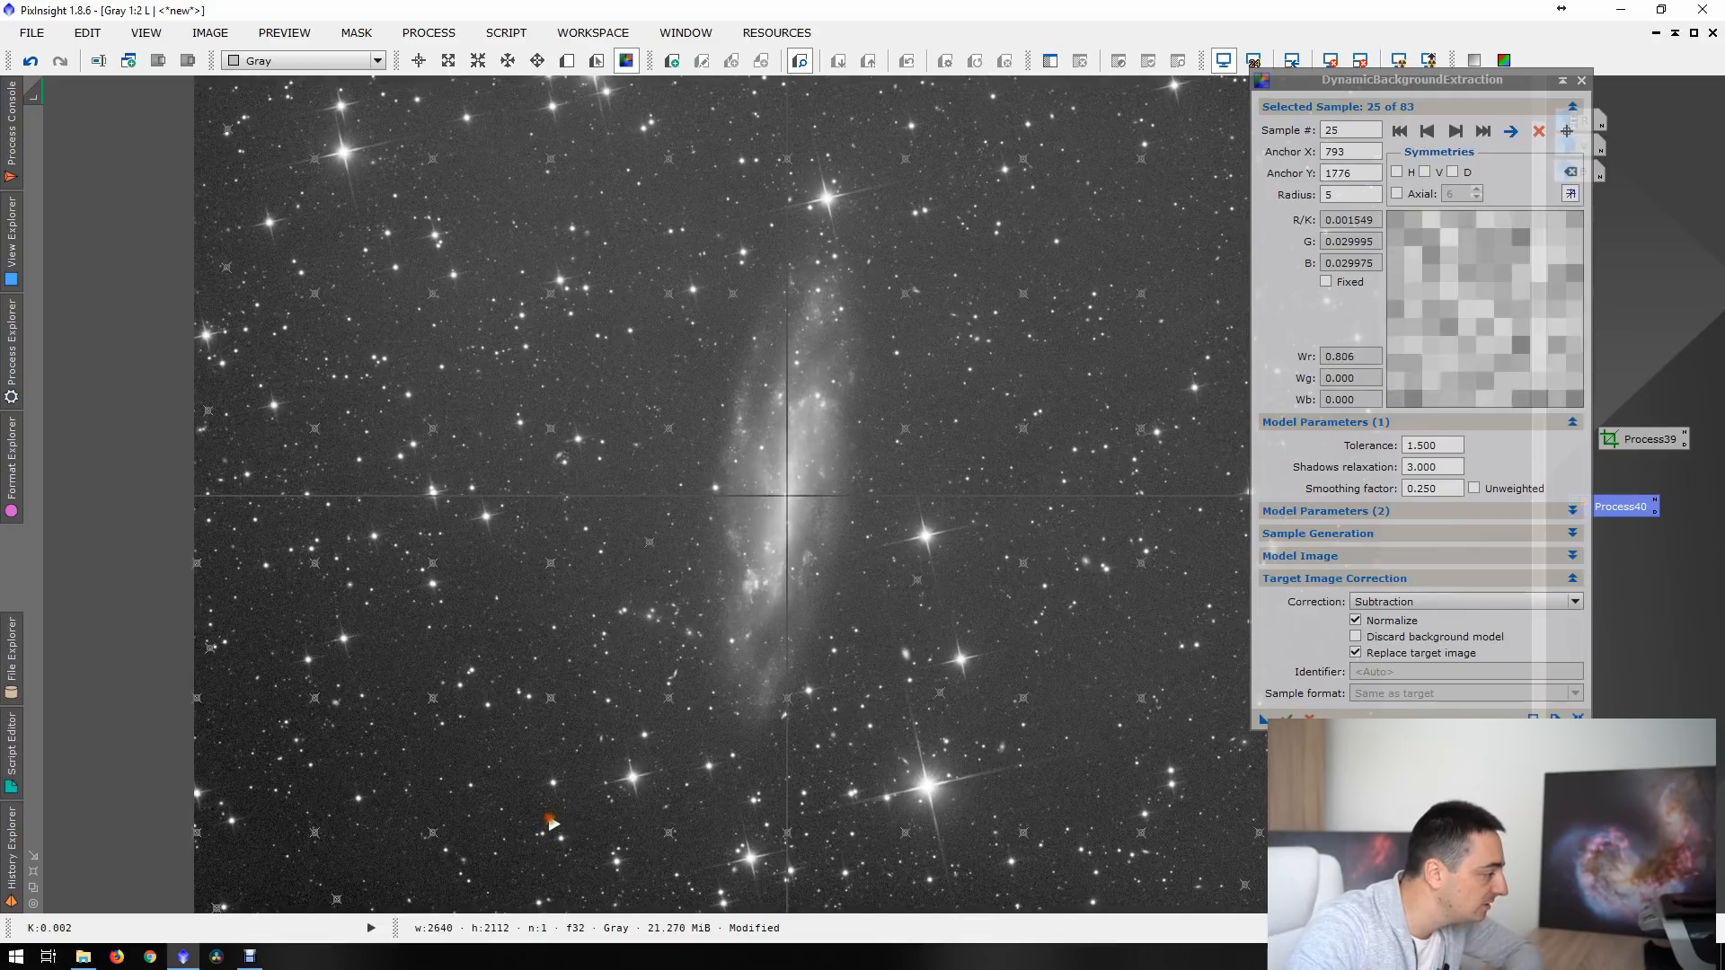
pyautogui.moveTo(315, 834); pyautogui.dragTo(327, 829)
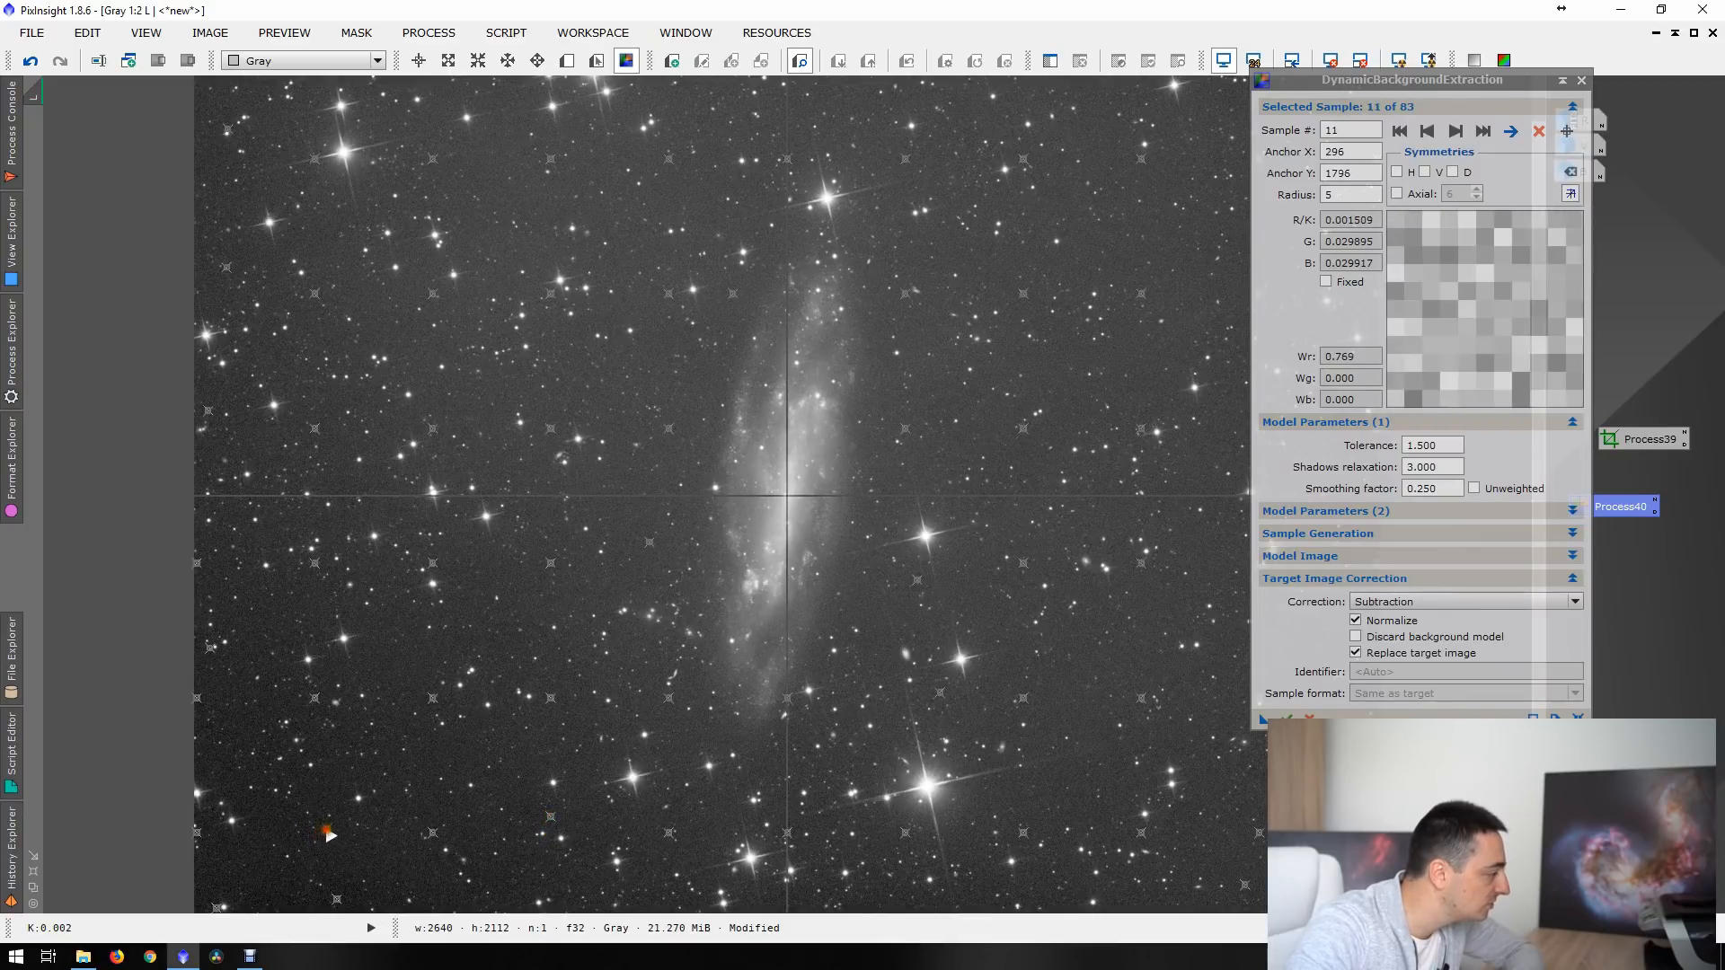
pyautogui.moveTo(200, 837); pyautogui.dragTo(217, 844)
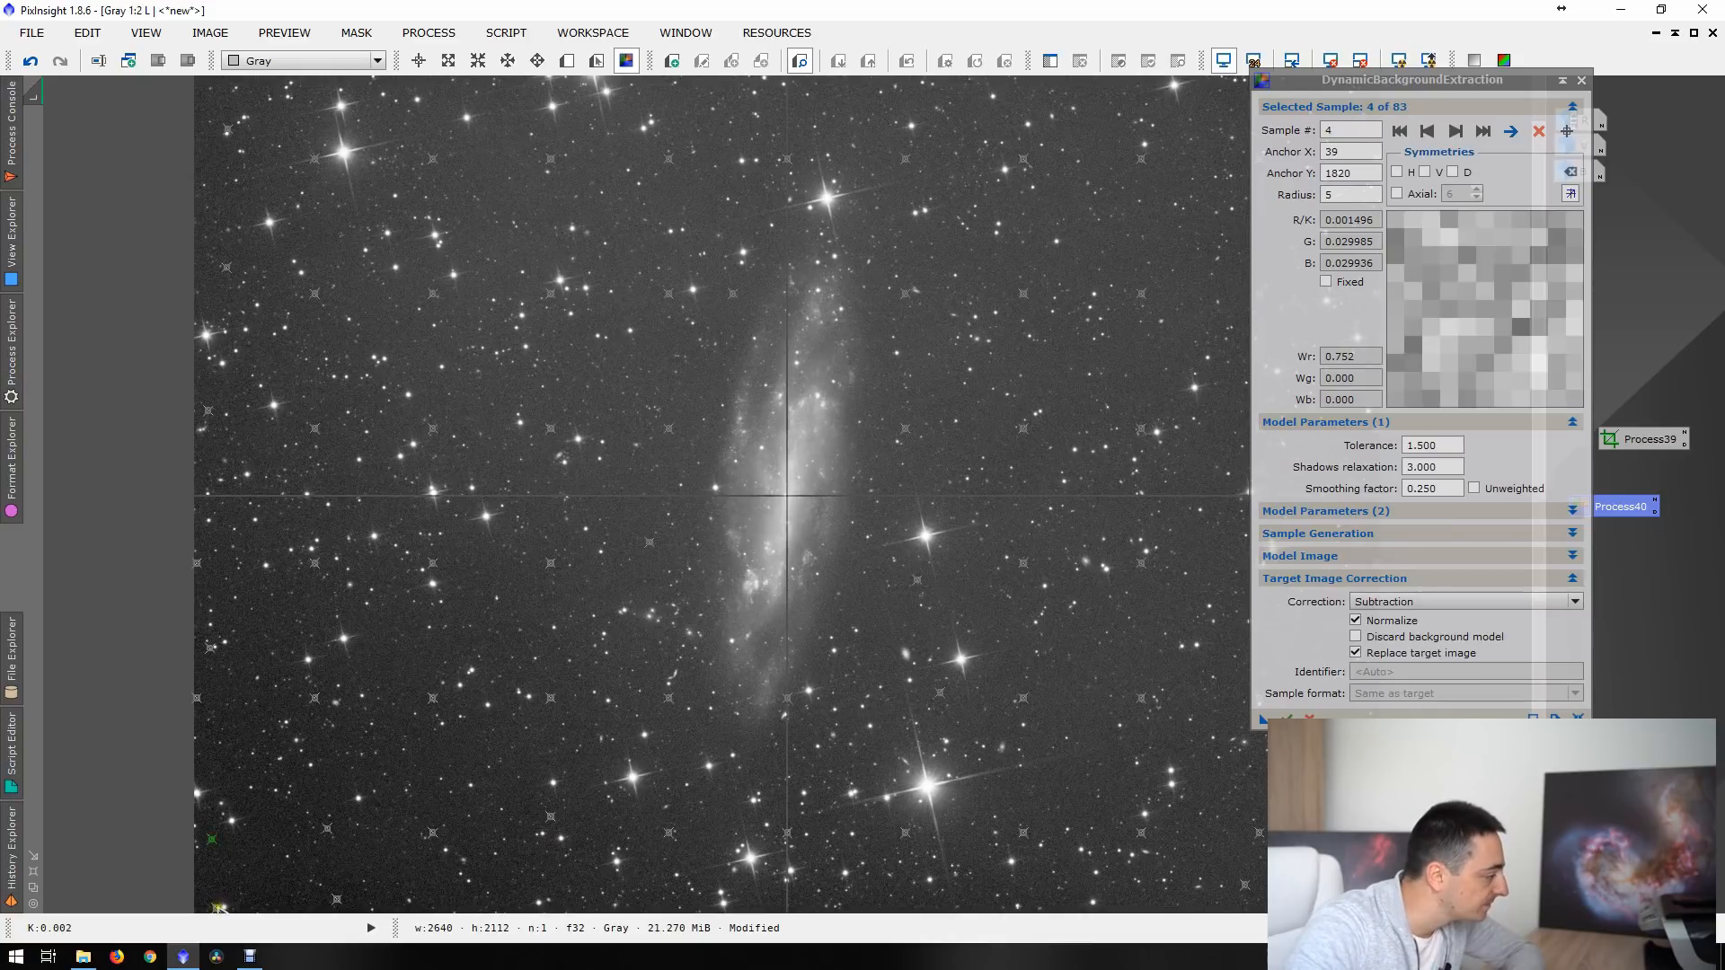
pyautogui.moveTo(220, 907); pyautogui.dragTo(214, 897)
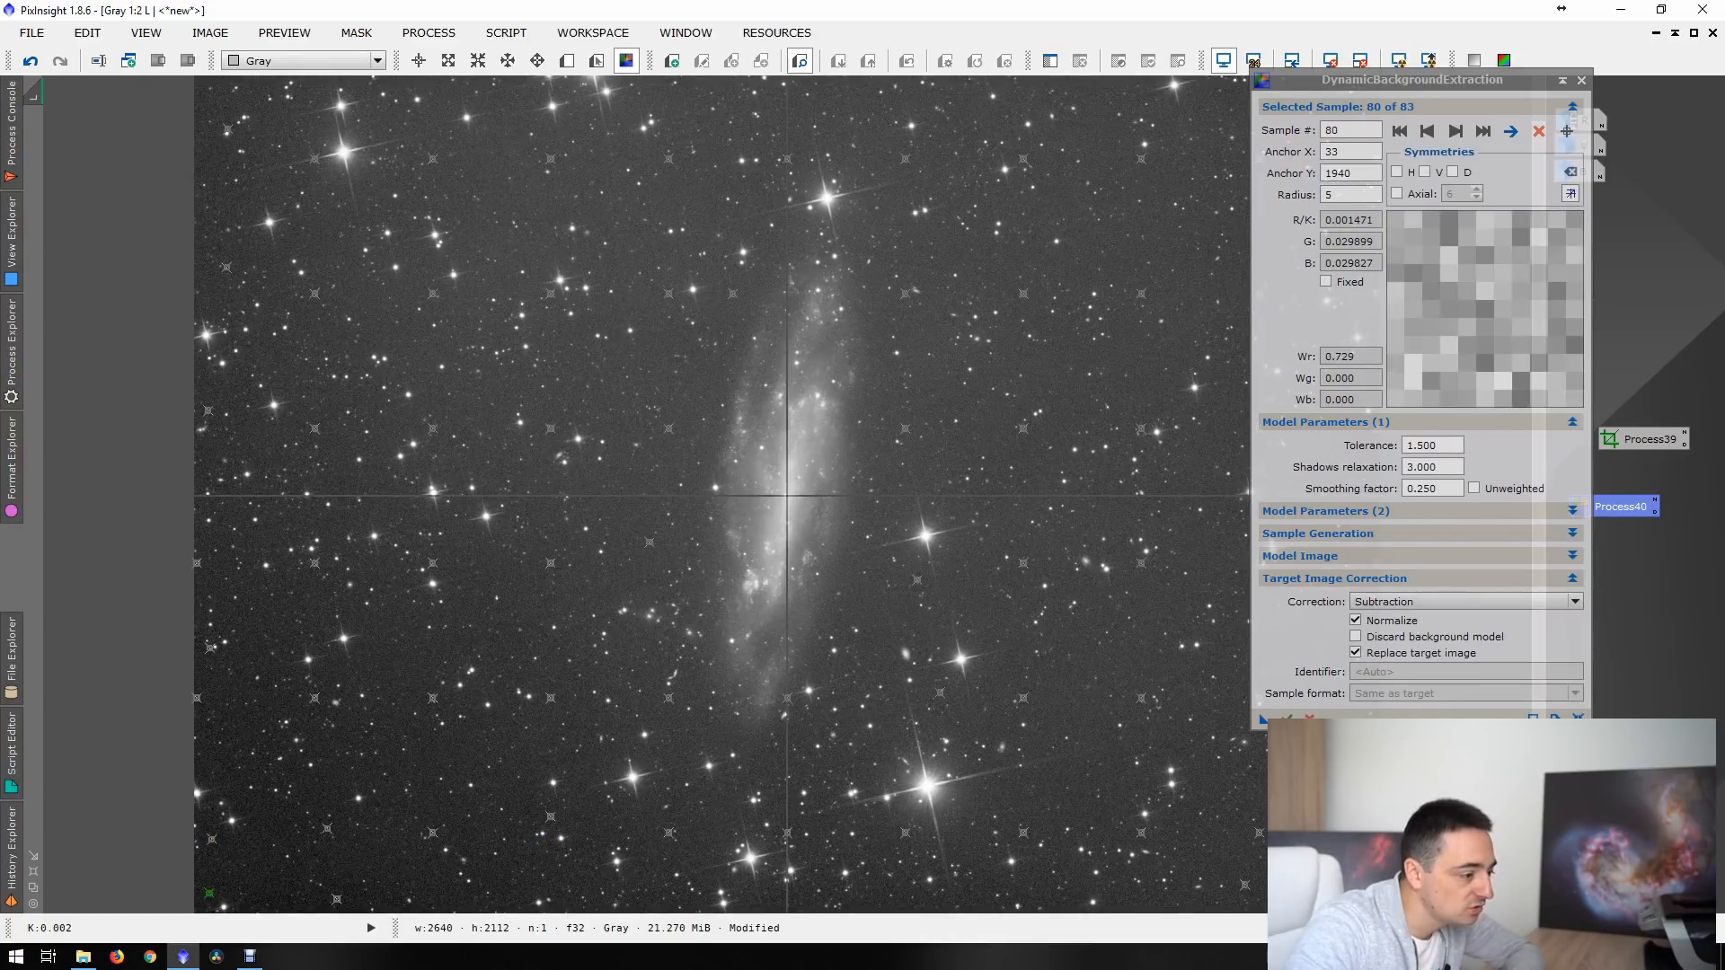
pyautogui.scroll(-2, 718, 494)
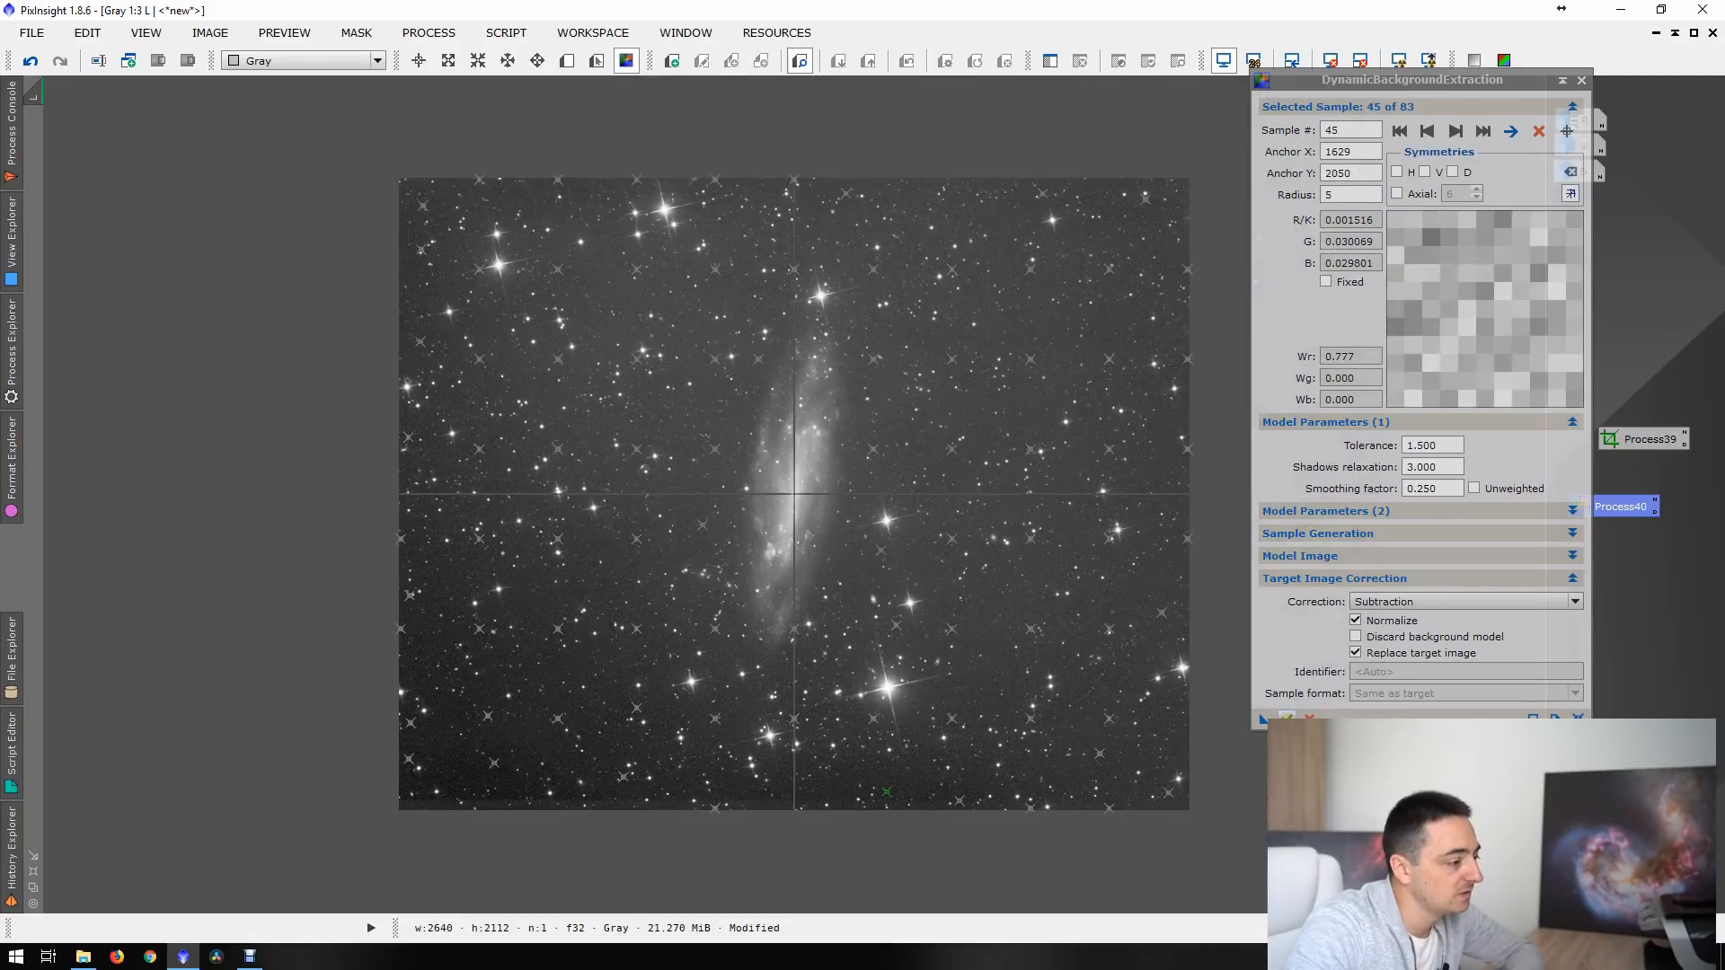
# - Run the background extraction on the L image with Subtraction correction and close the tool
pyautogui.click(1288, 720)
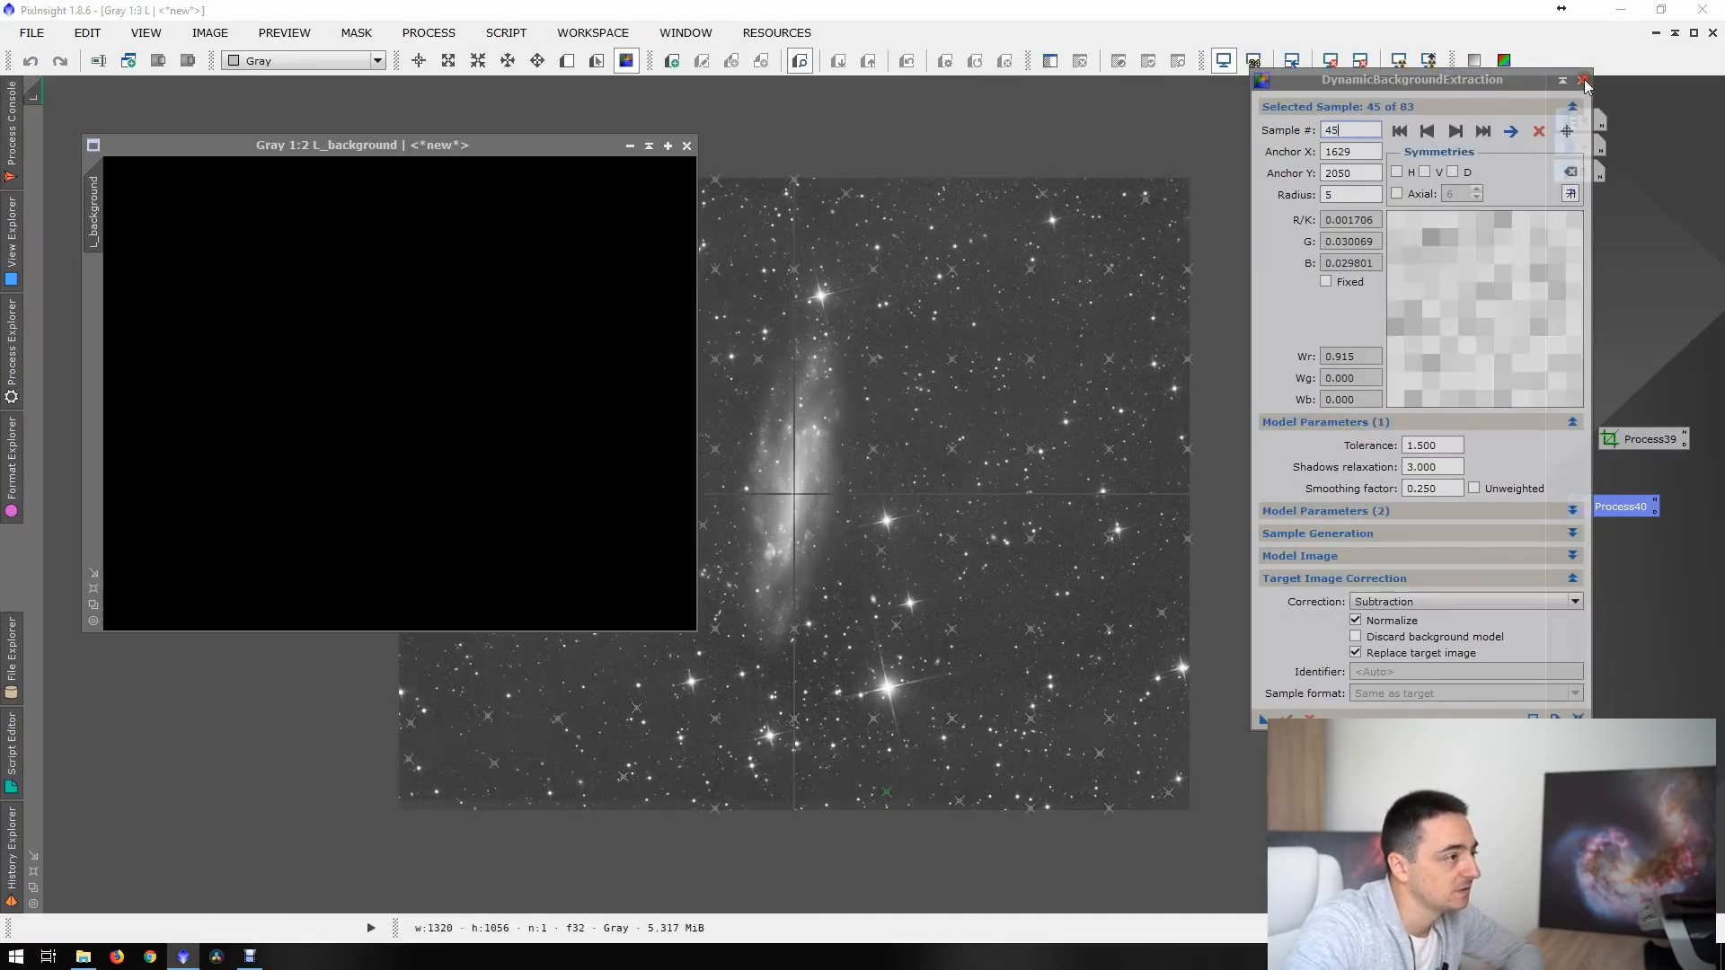
pyautogui.click(1583, 81)
pyautogui.click(824, 504)
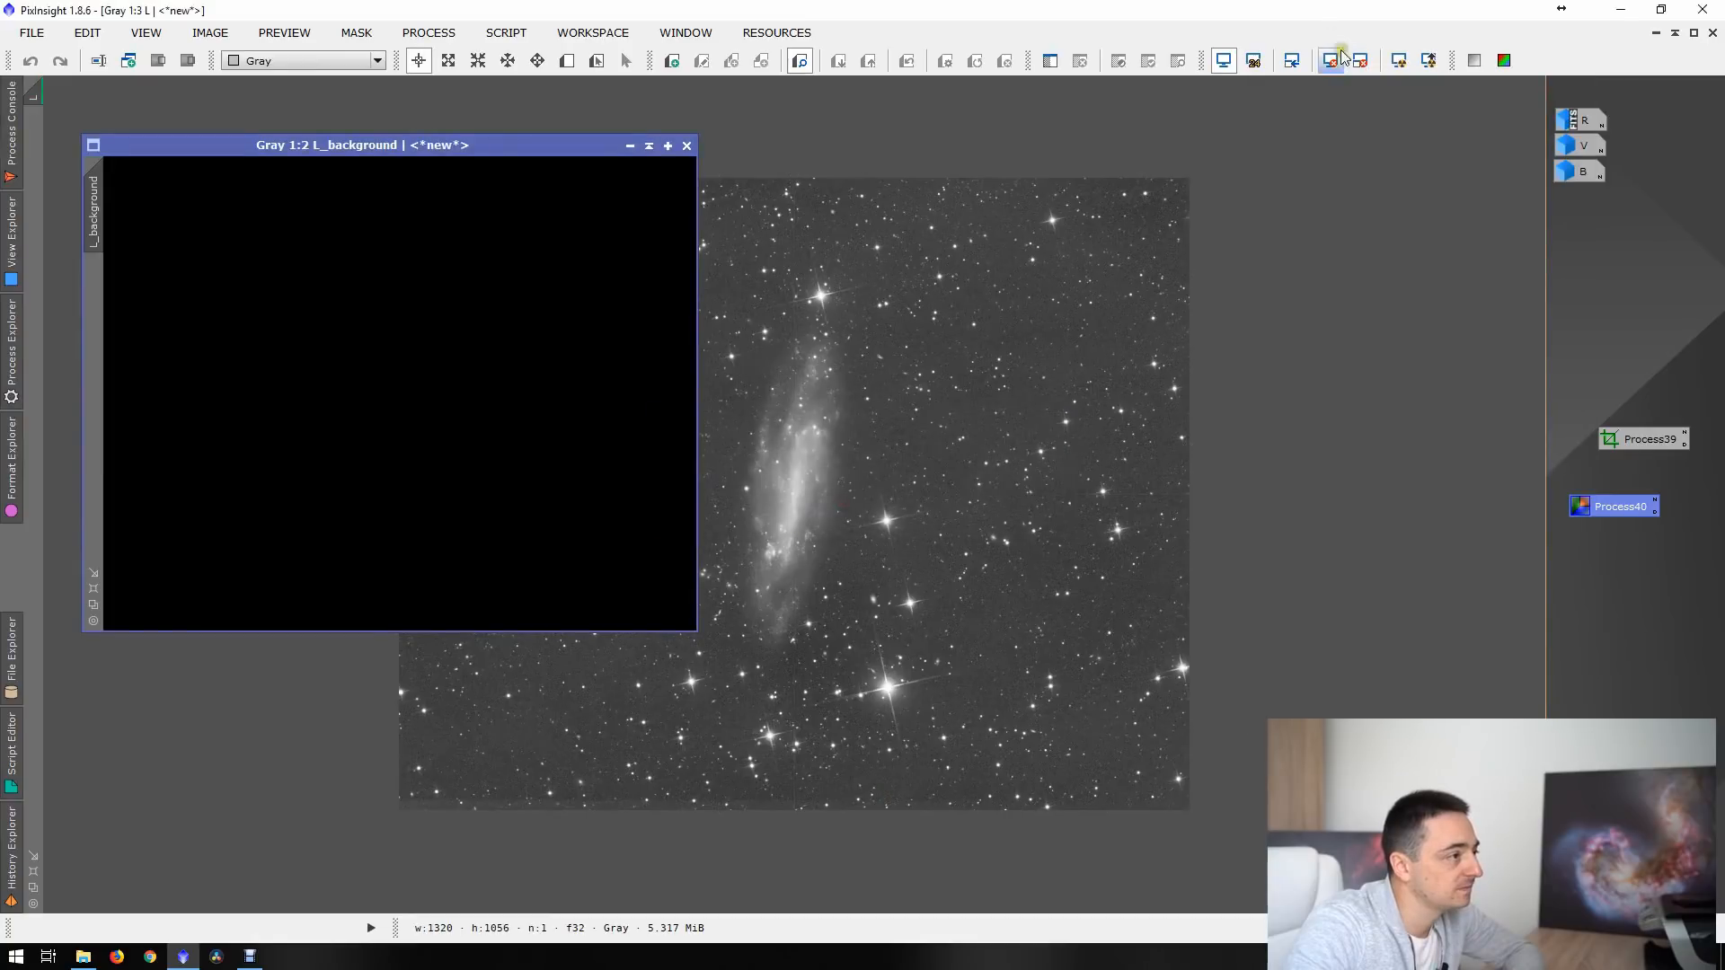
# - Auto-stretch the extracted L background model, discard it, and compare the L image before and after the correction
pyautogui.click(1399, 60)
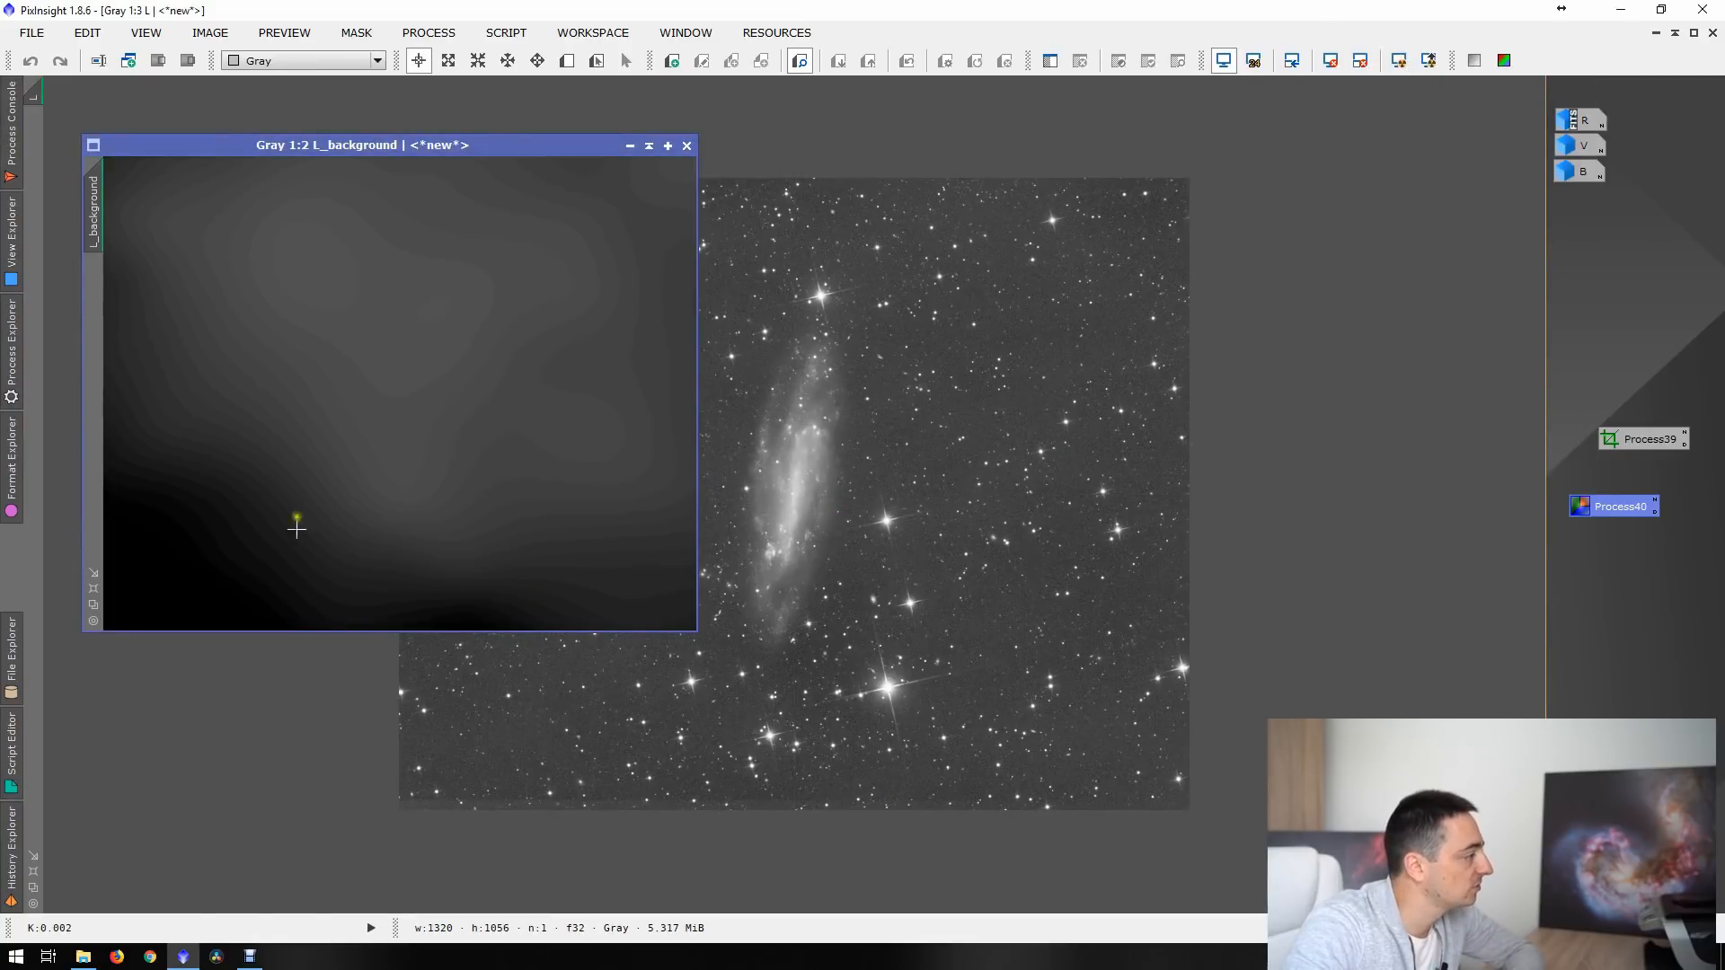
pyautogui.click(689, 146)
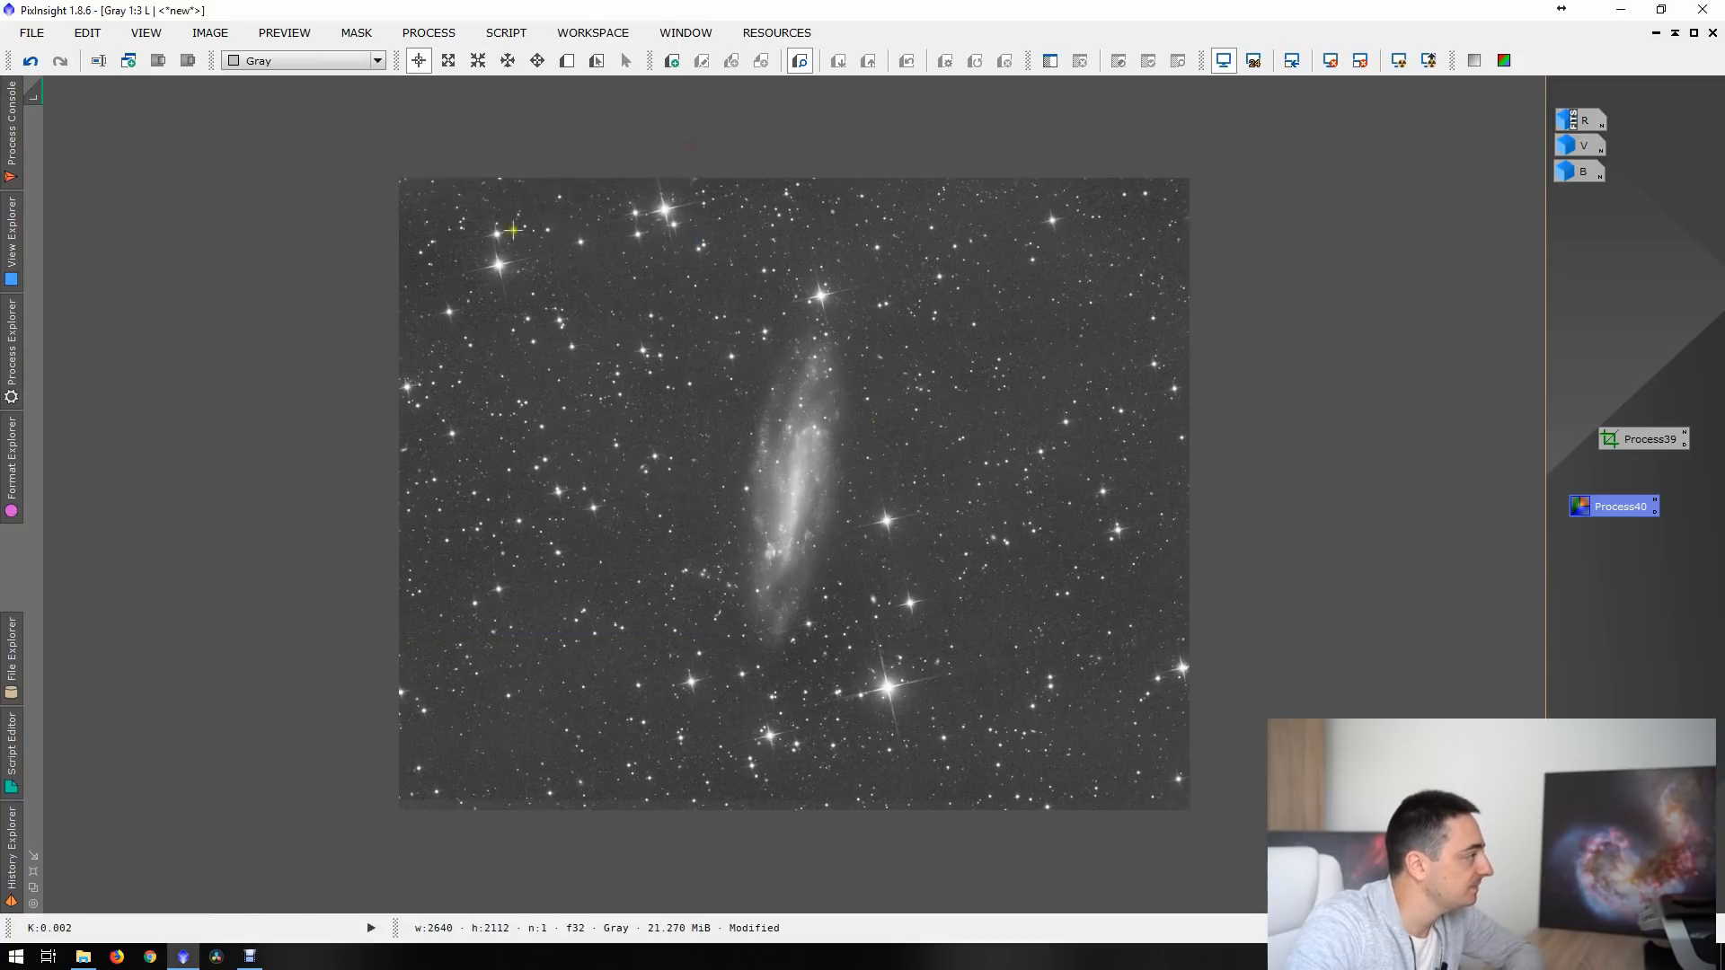
pyautogui.click(30, 61)
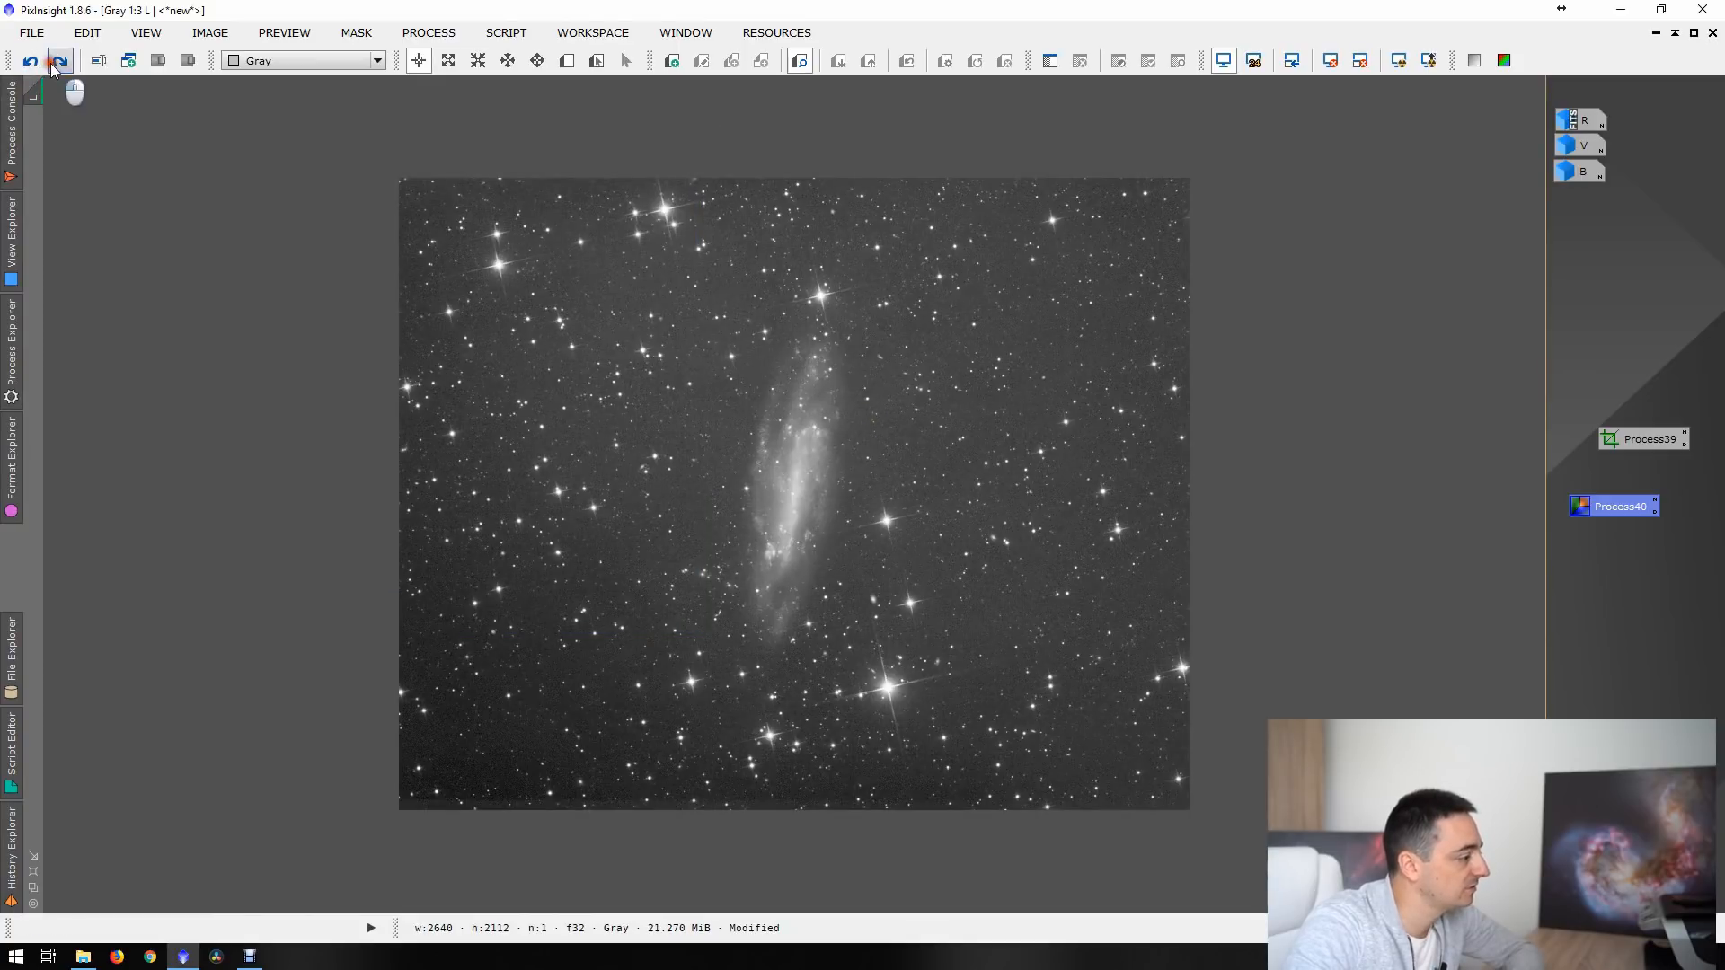
# - Delete the saved crop and background extraction process icons from the workspace
pyautogui.rightClick(1617, 503)
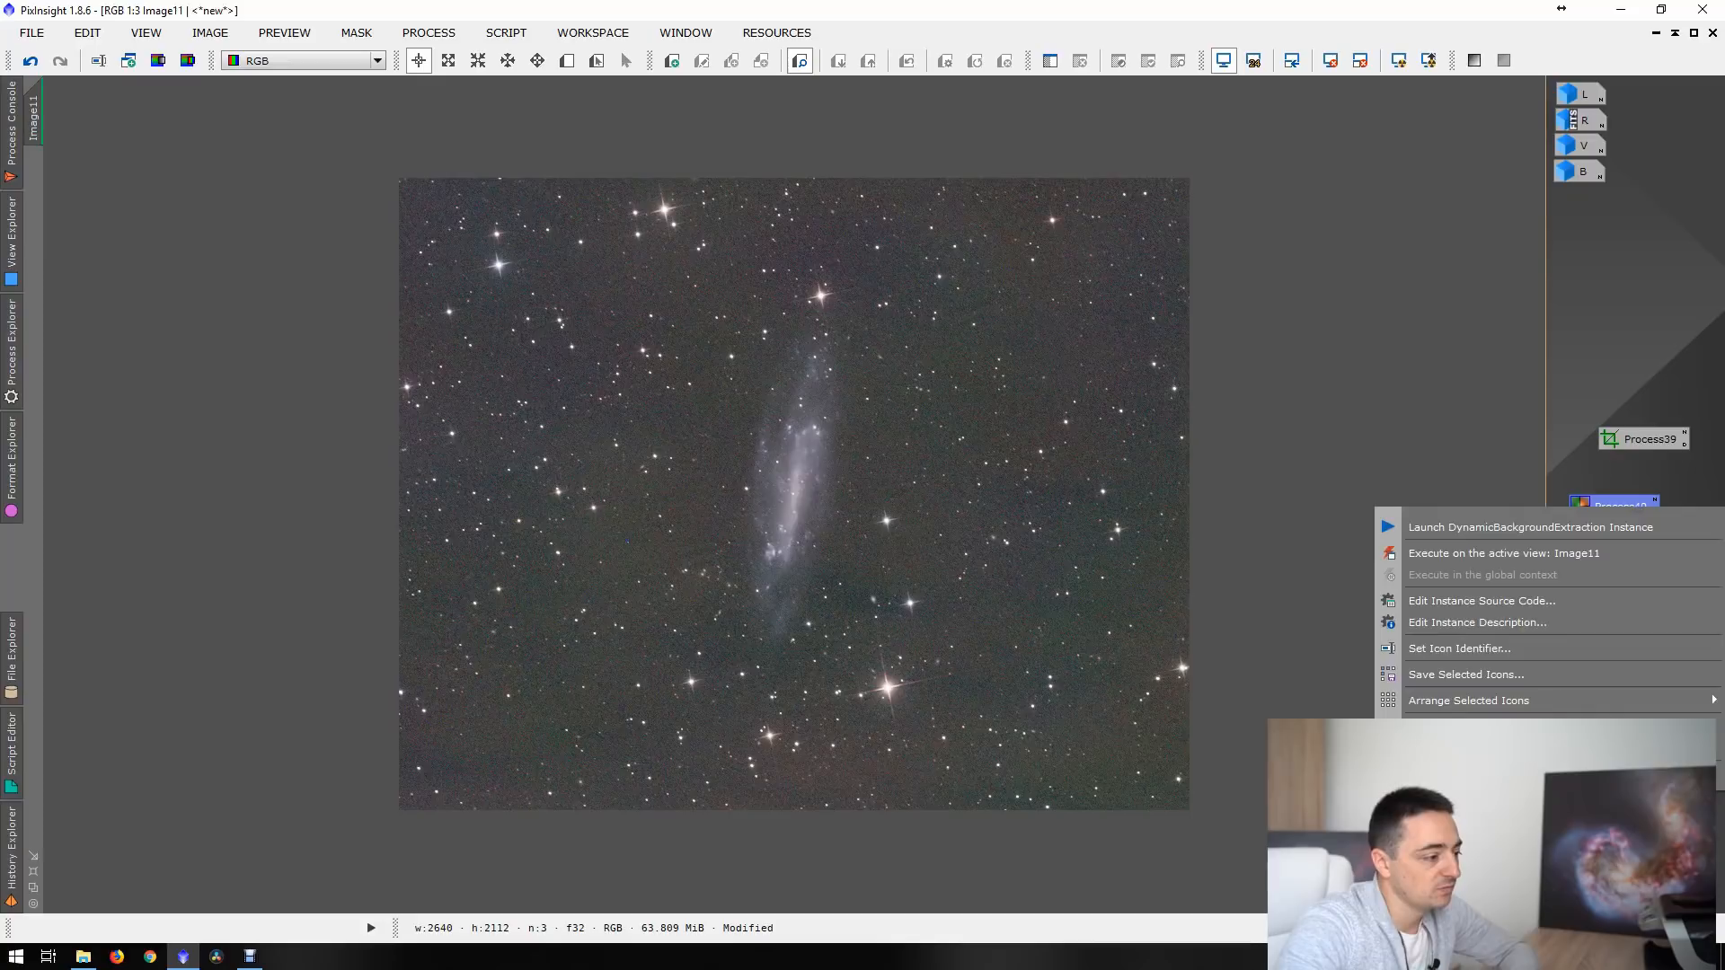
pyautogui.press('Escape')
pyautogui.rightClick(1633, 451)
pyautogui.click(1486, 668)
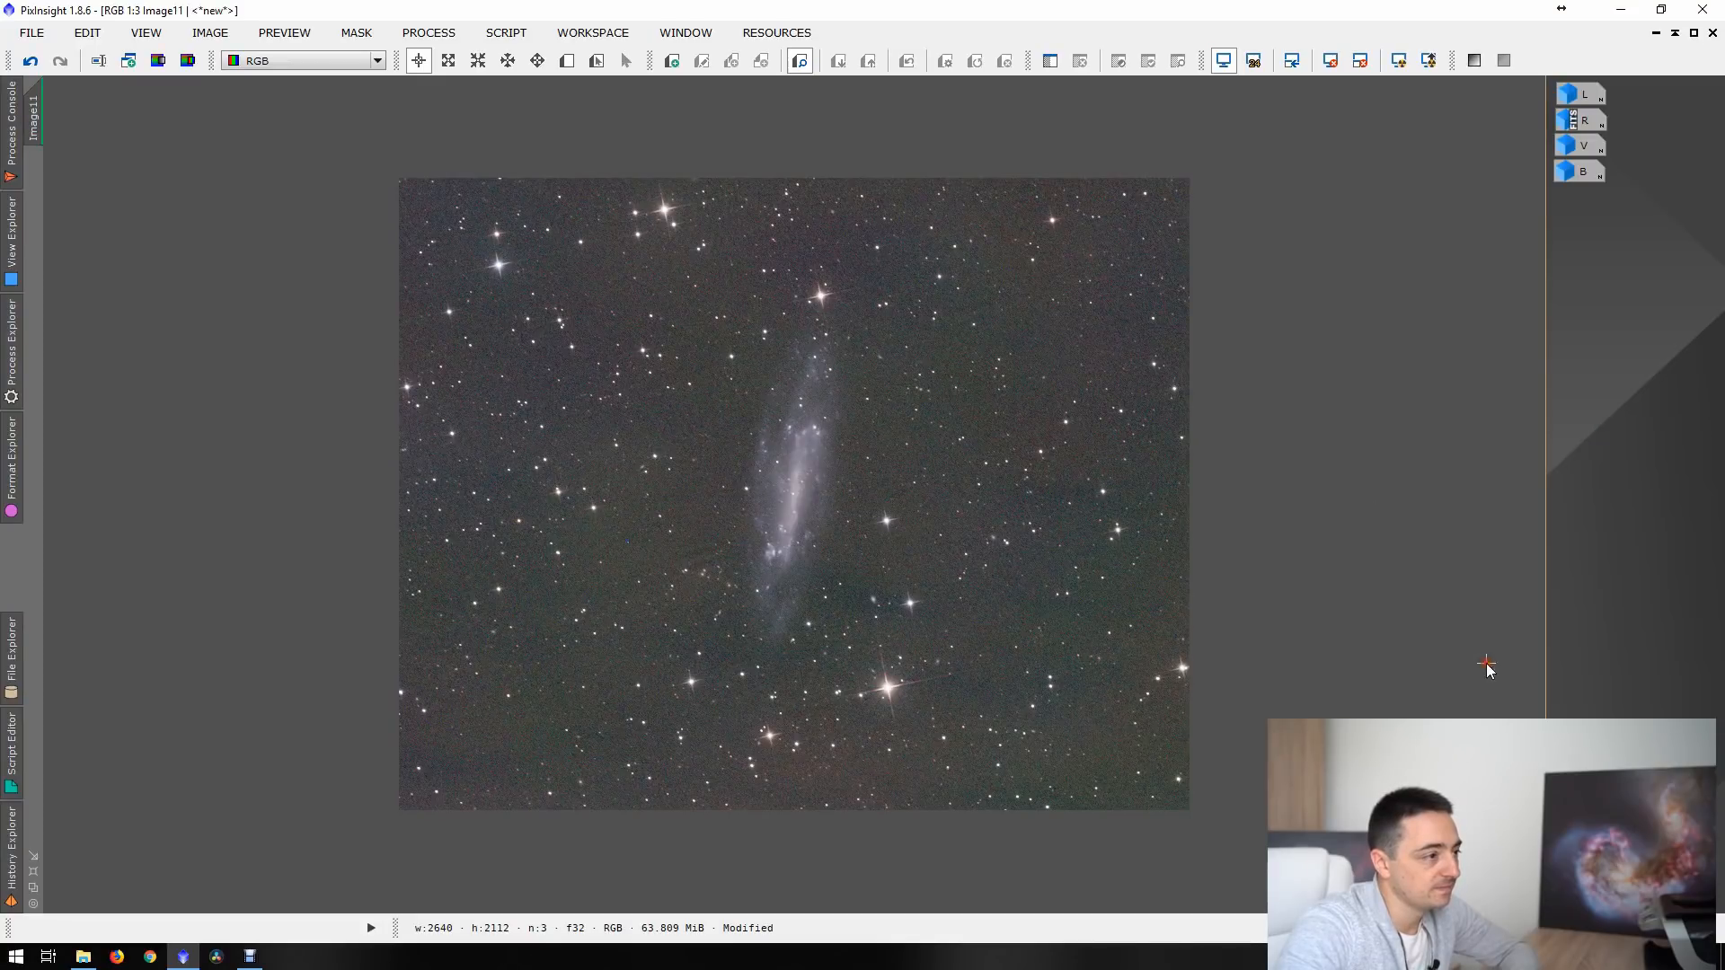
# - Rename the color image as RVB and park it minimized below the B image icon
pyautogui.click(1693, 33)
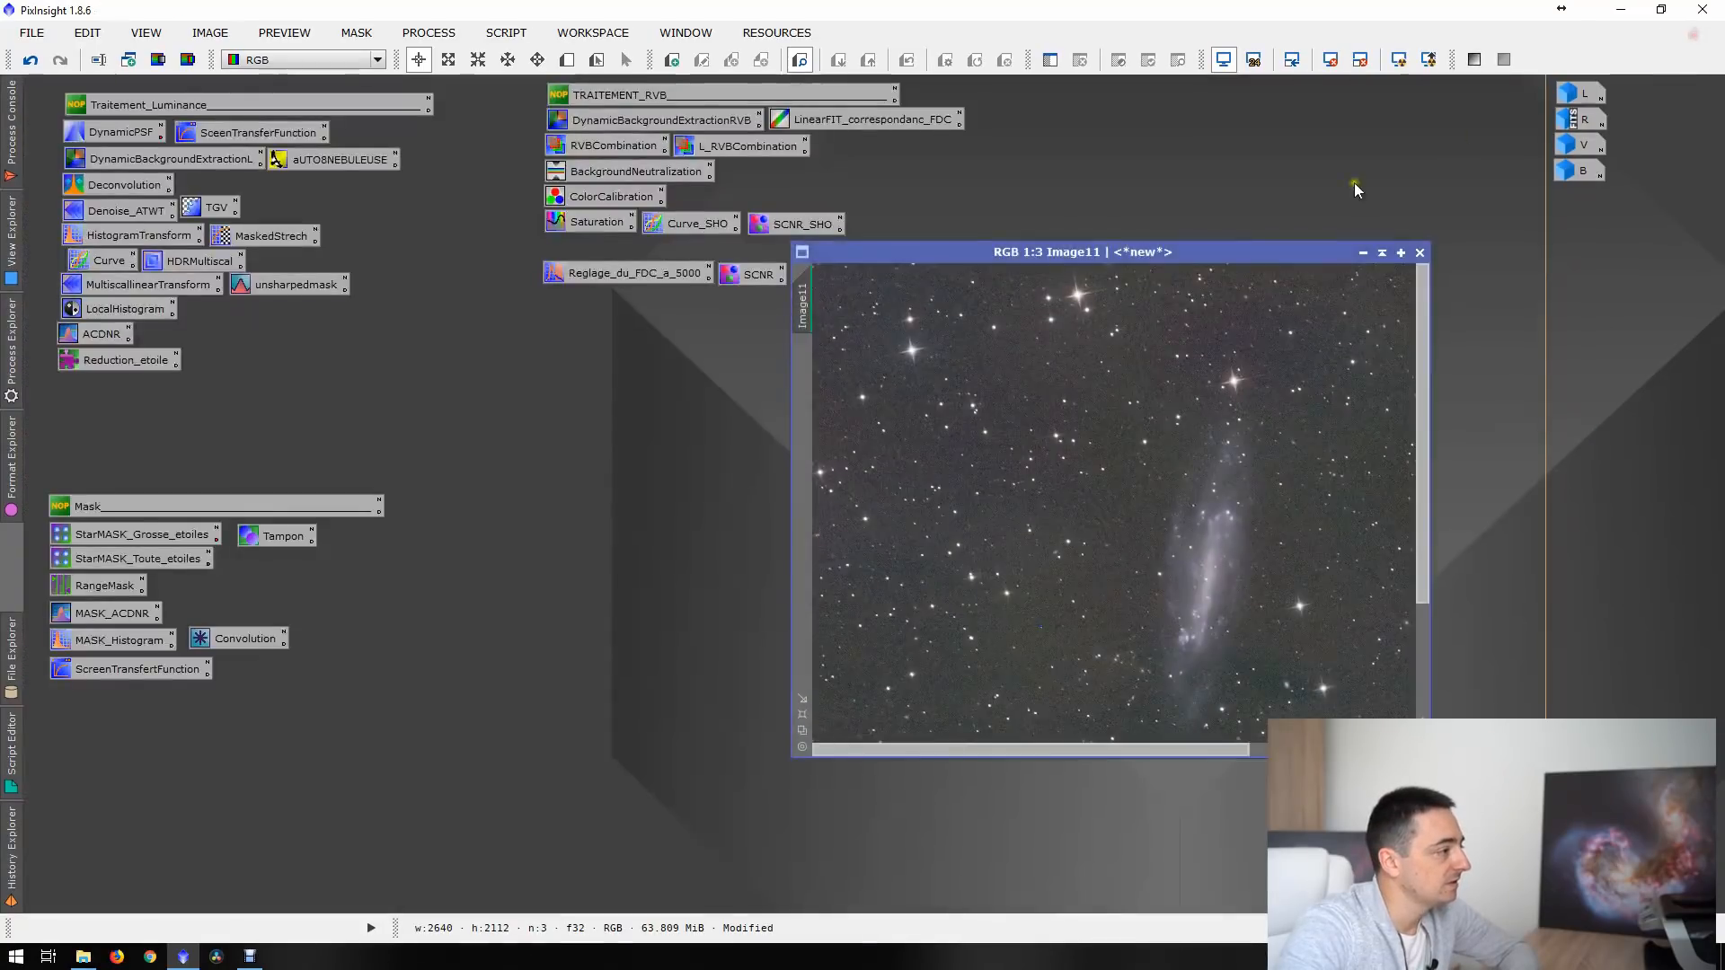
pyautogui.doubleClick(802, 305)
pyautogui.write('RVB')
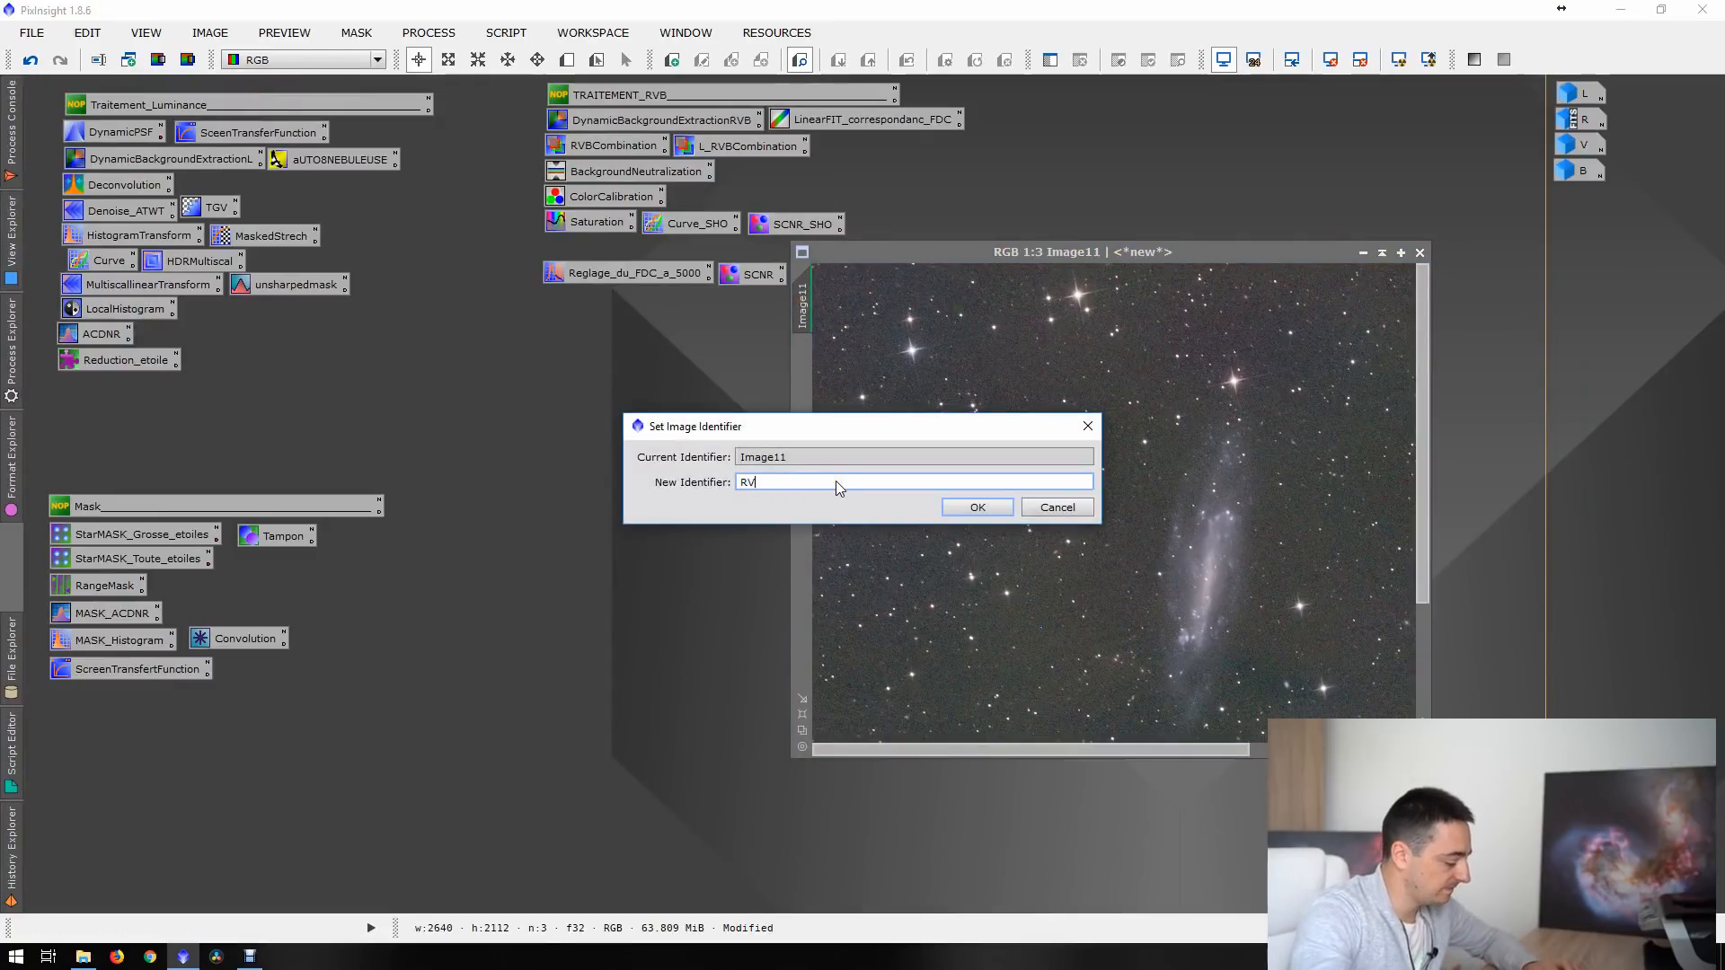
pyautogui.press('Return')
pyautogui.click(1363, 253)
pyautogui.moveTo(1139, 509); pyautogui.dragTo(1583, 194)
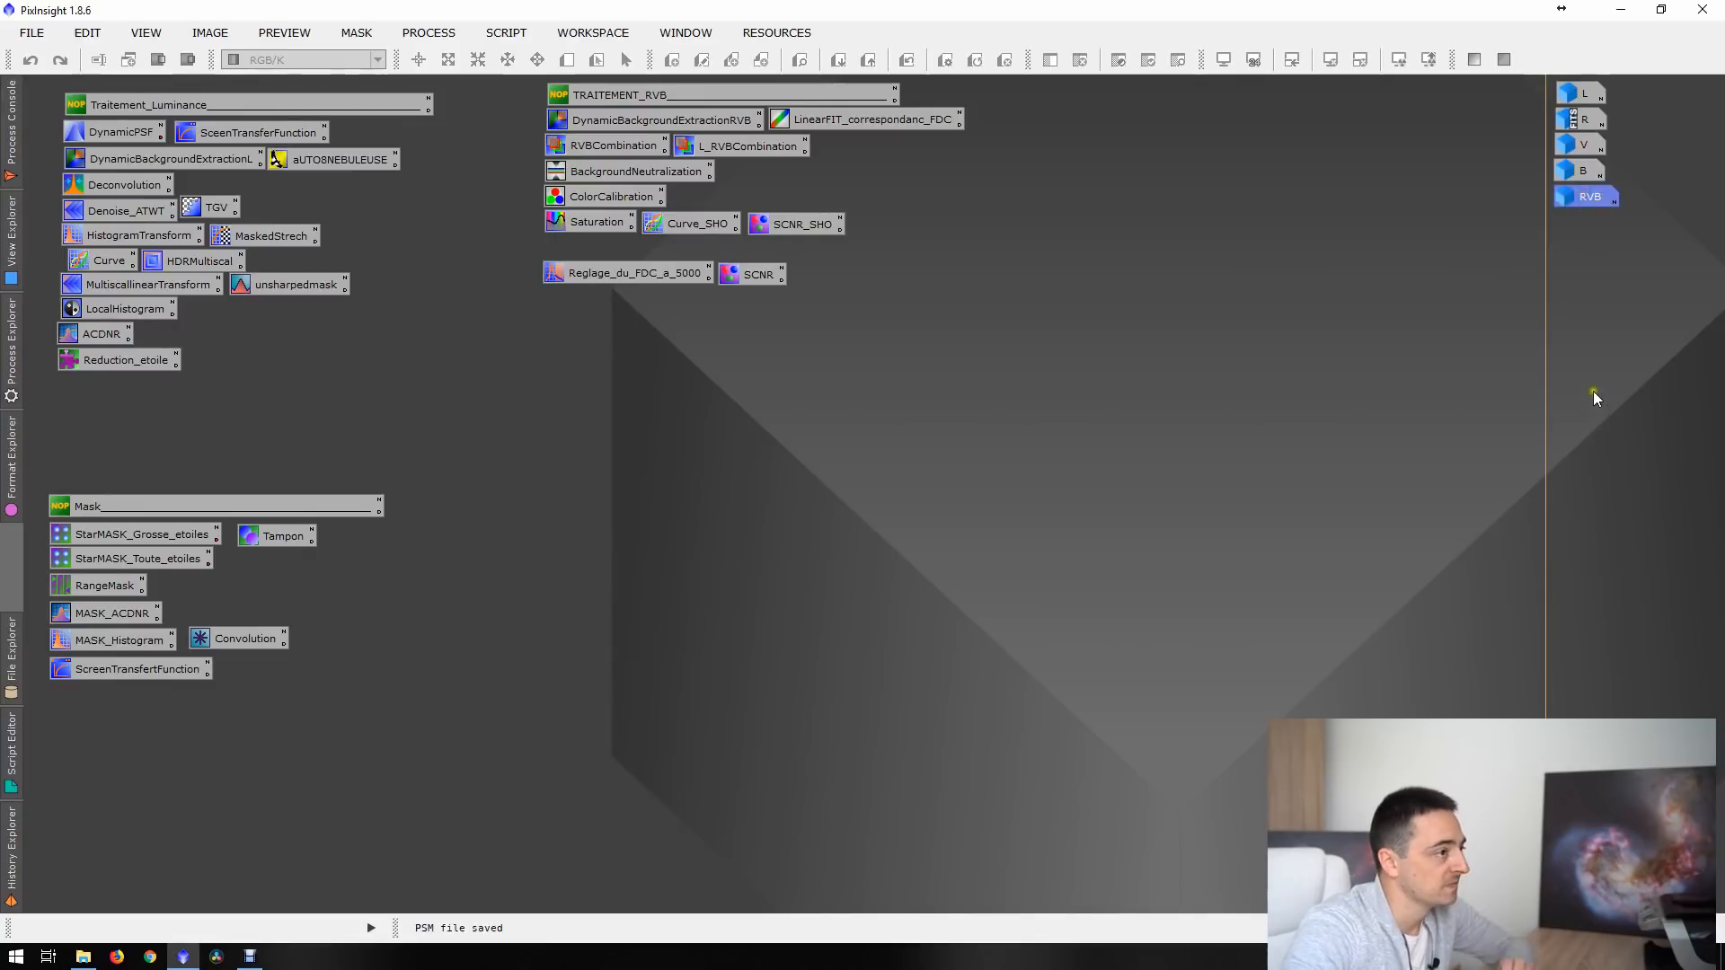
# - Open the L image, start DynamicPSF with its collapsed window moved aside, and show L maximized at 1:1
pyautogui.doubleClick(1585, 96)
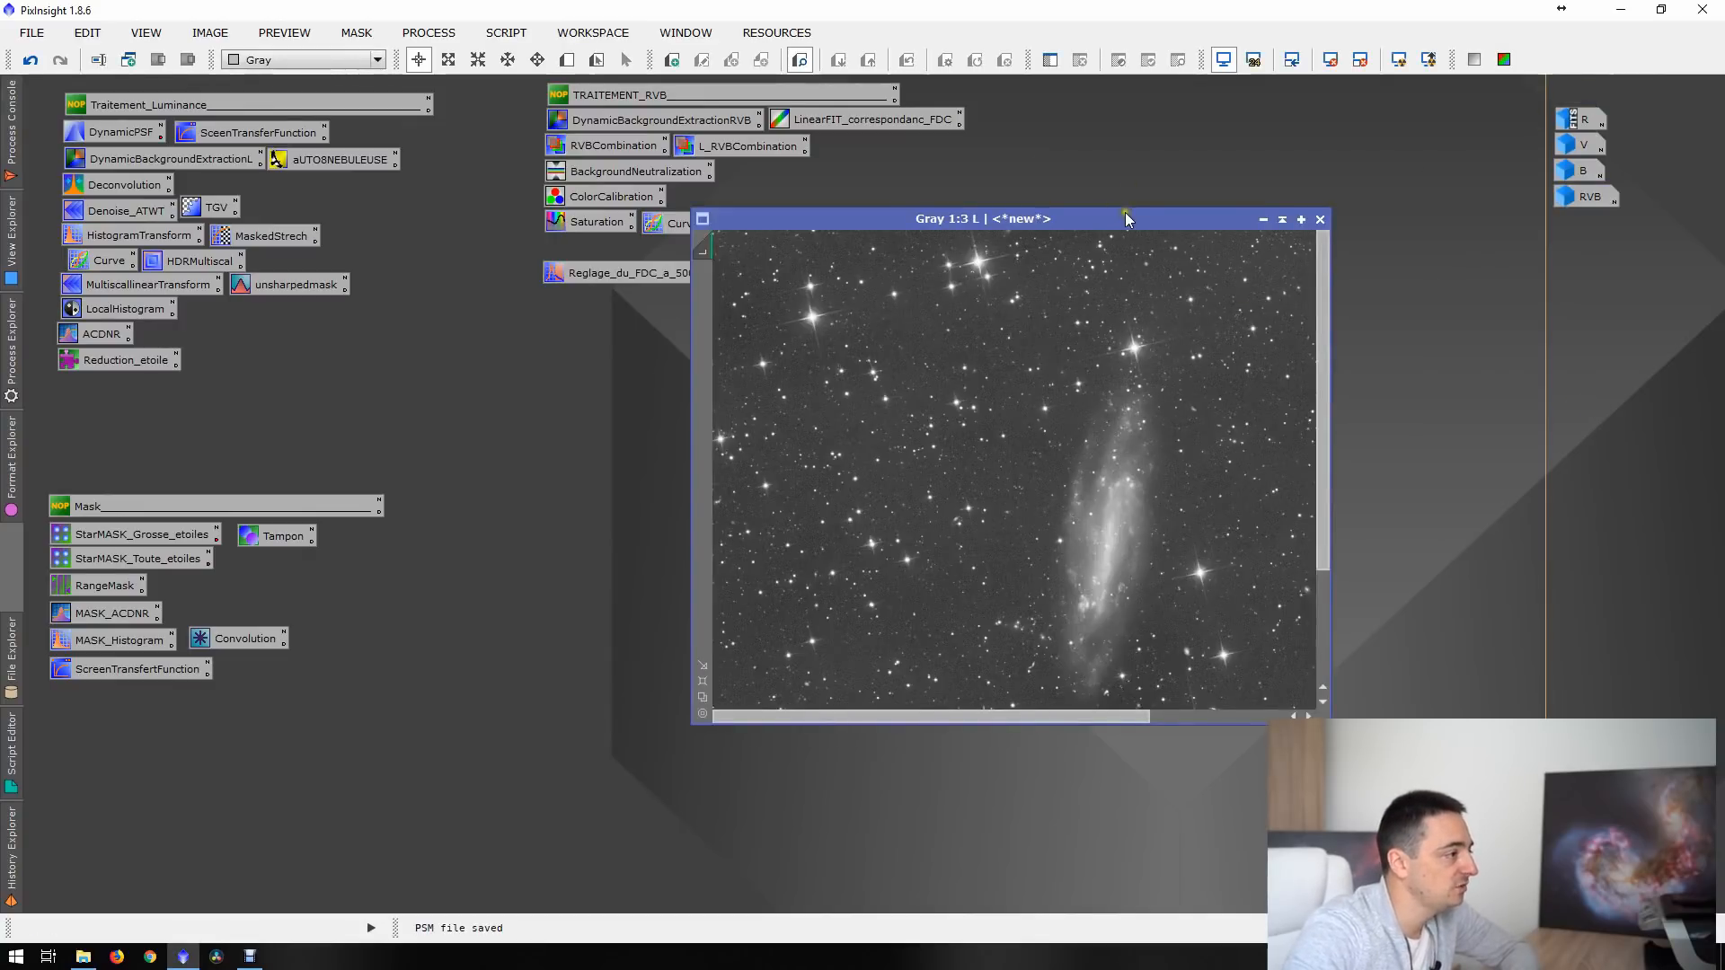
pyautogui.moveTo(1125, 215); pyautogui.dragTo(1096, 239)
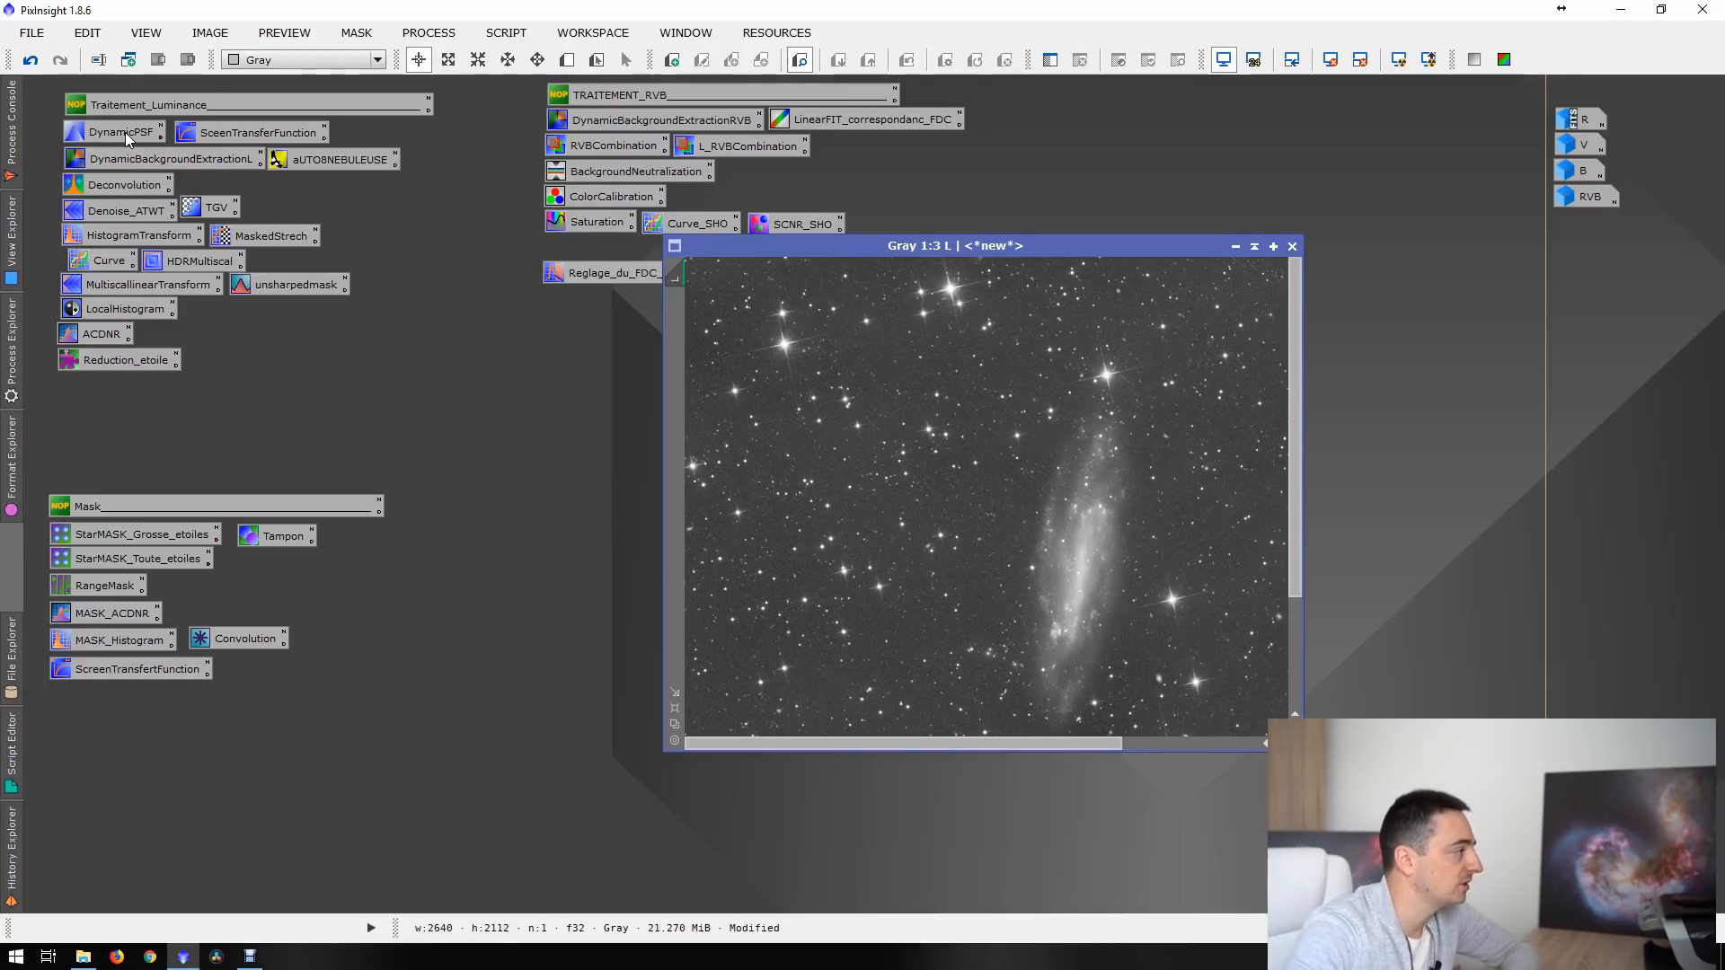
pyautogui.doubleClick(126, 137)
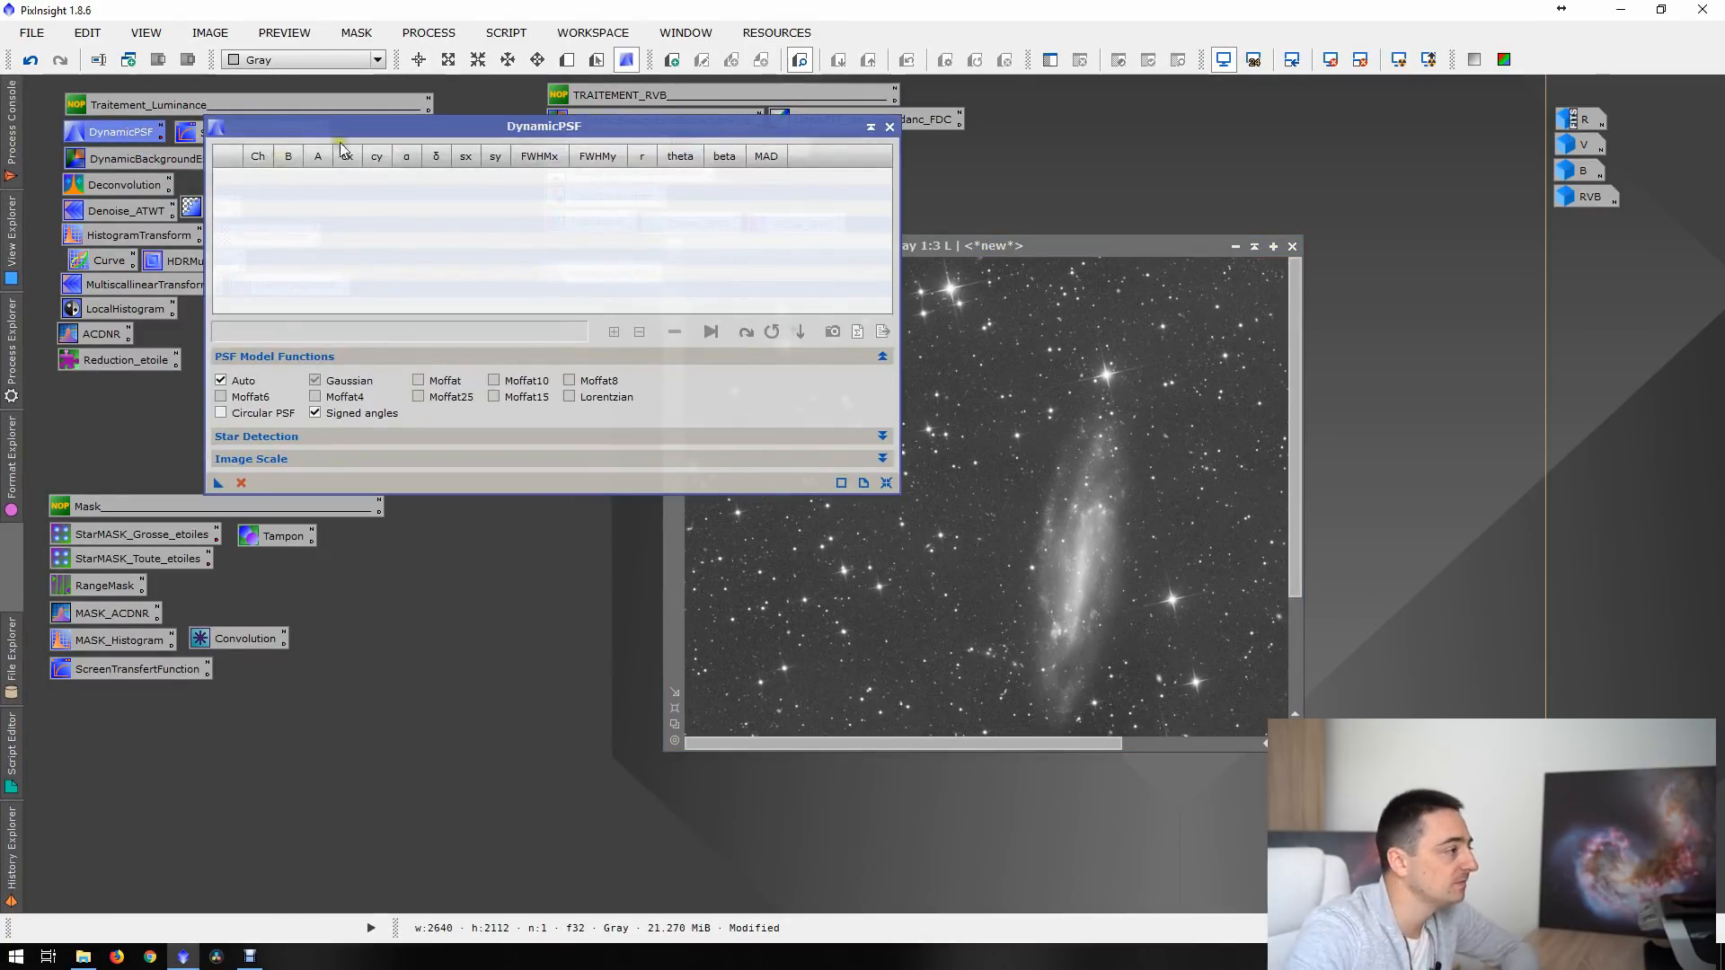
pyautogui.click(869, 127)
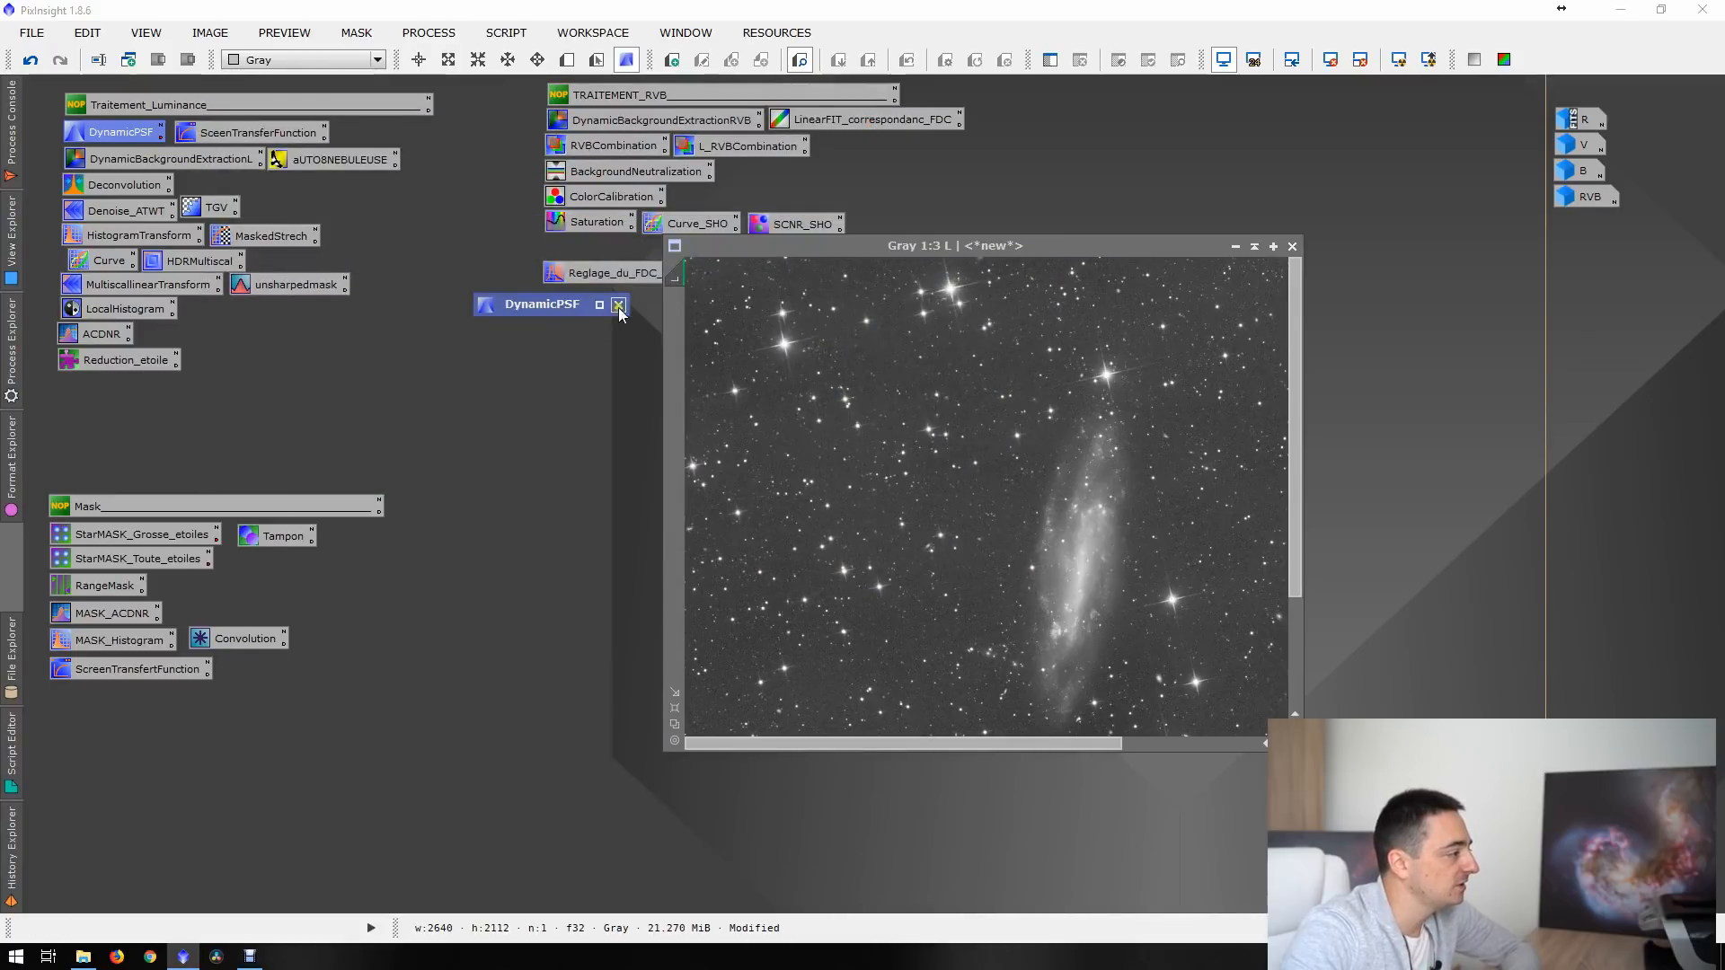
pyautogui.click(618, 306)
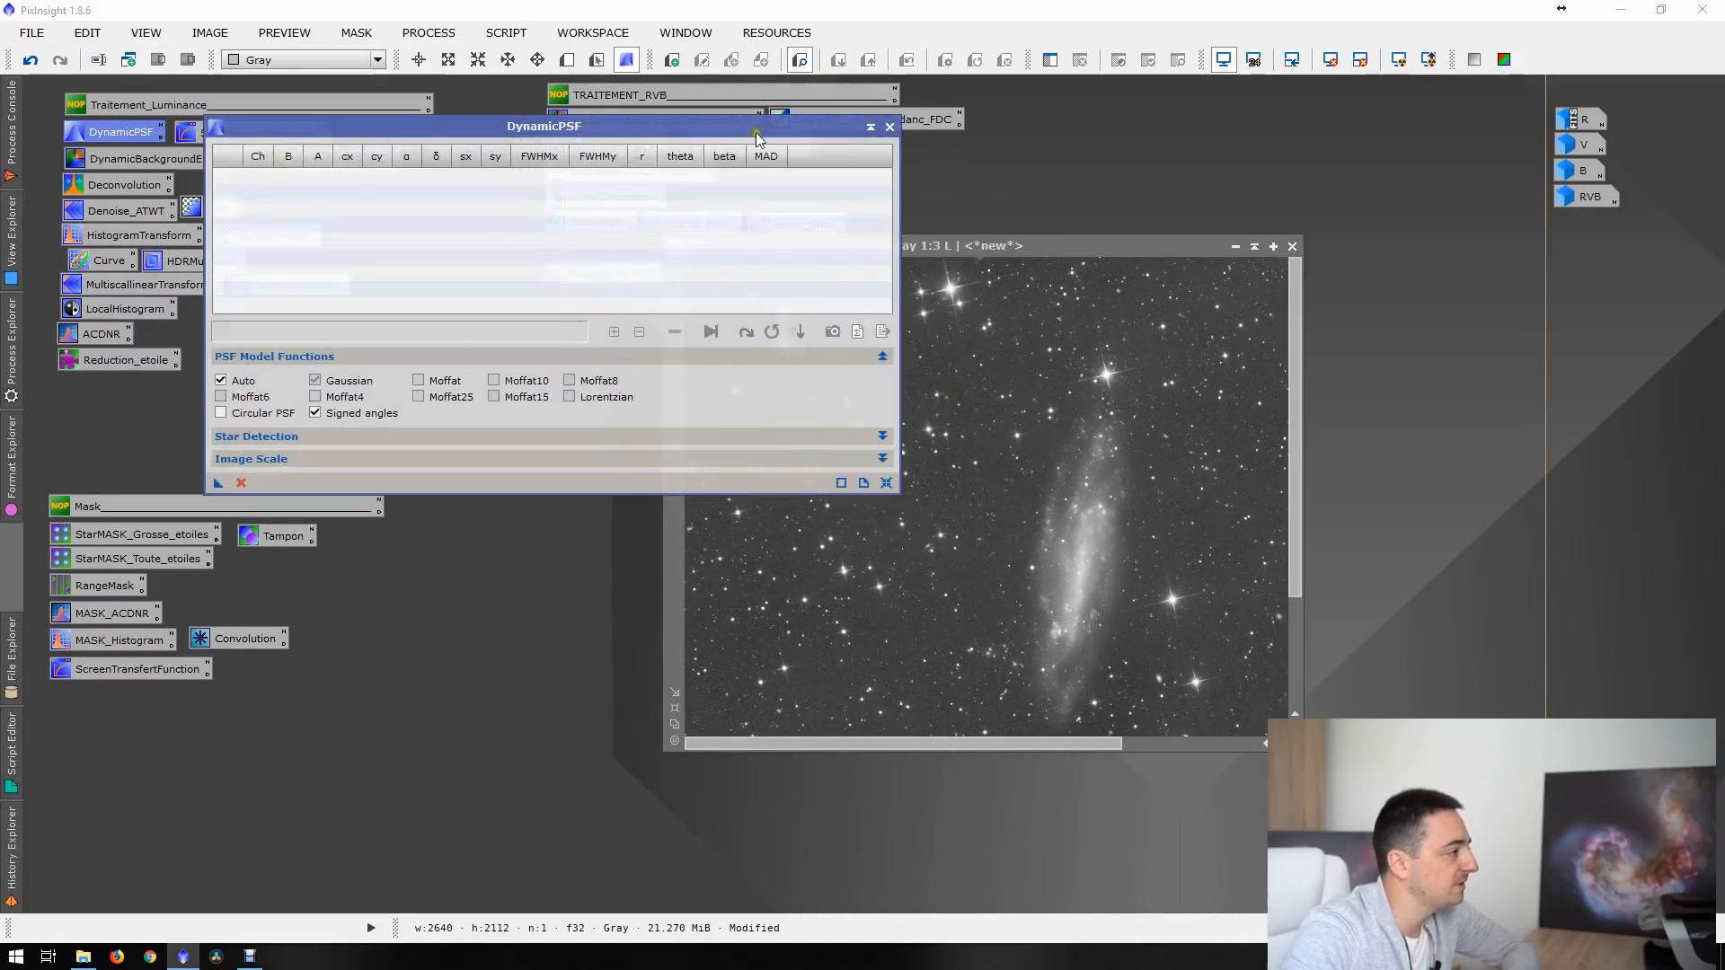
pyautogui.click(869, 127)
pyautogui.moveTo(551, 314); pyautogui.dragTo(1229, 171)
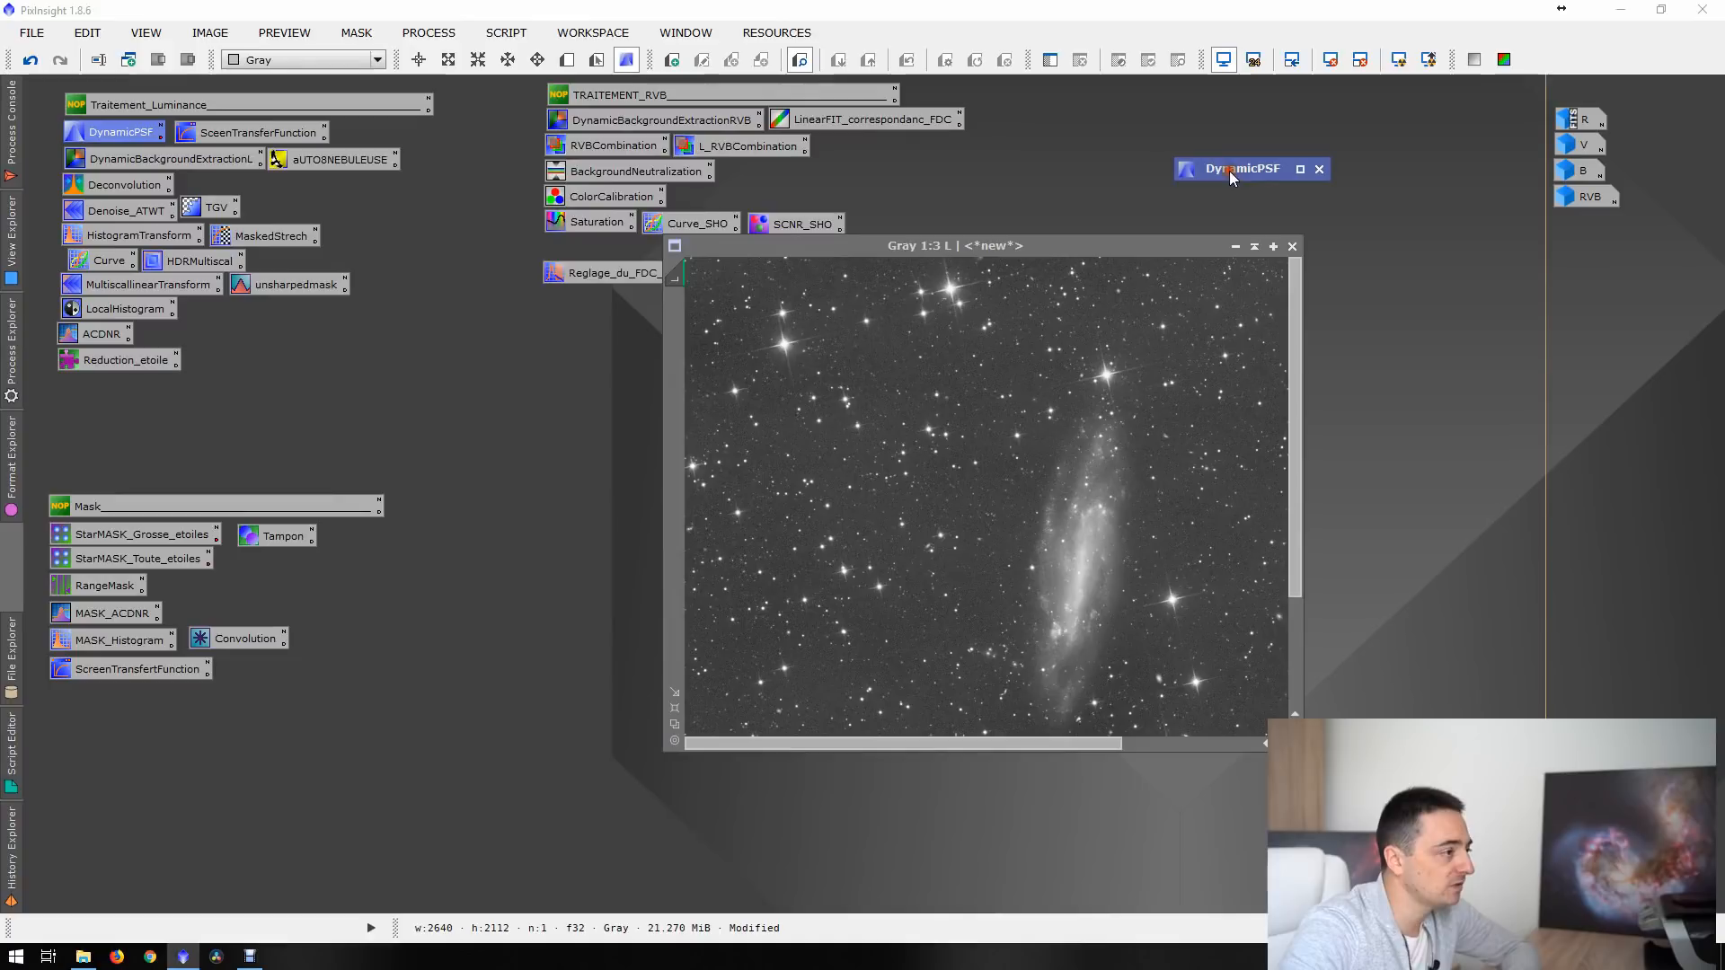
pyautogui.doubleClick(1156, 242)
pyautogui.hotkey('ctrl', '1')
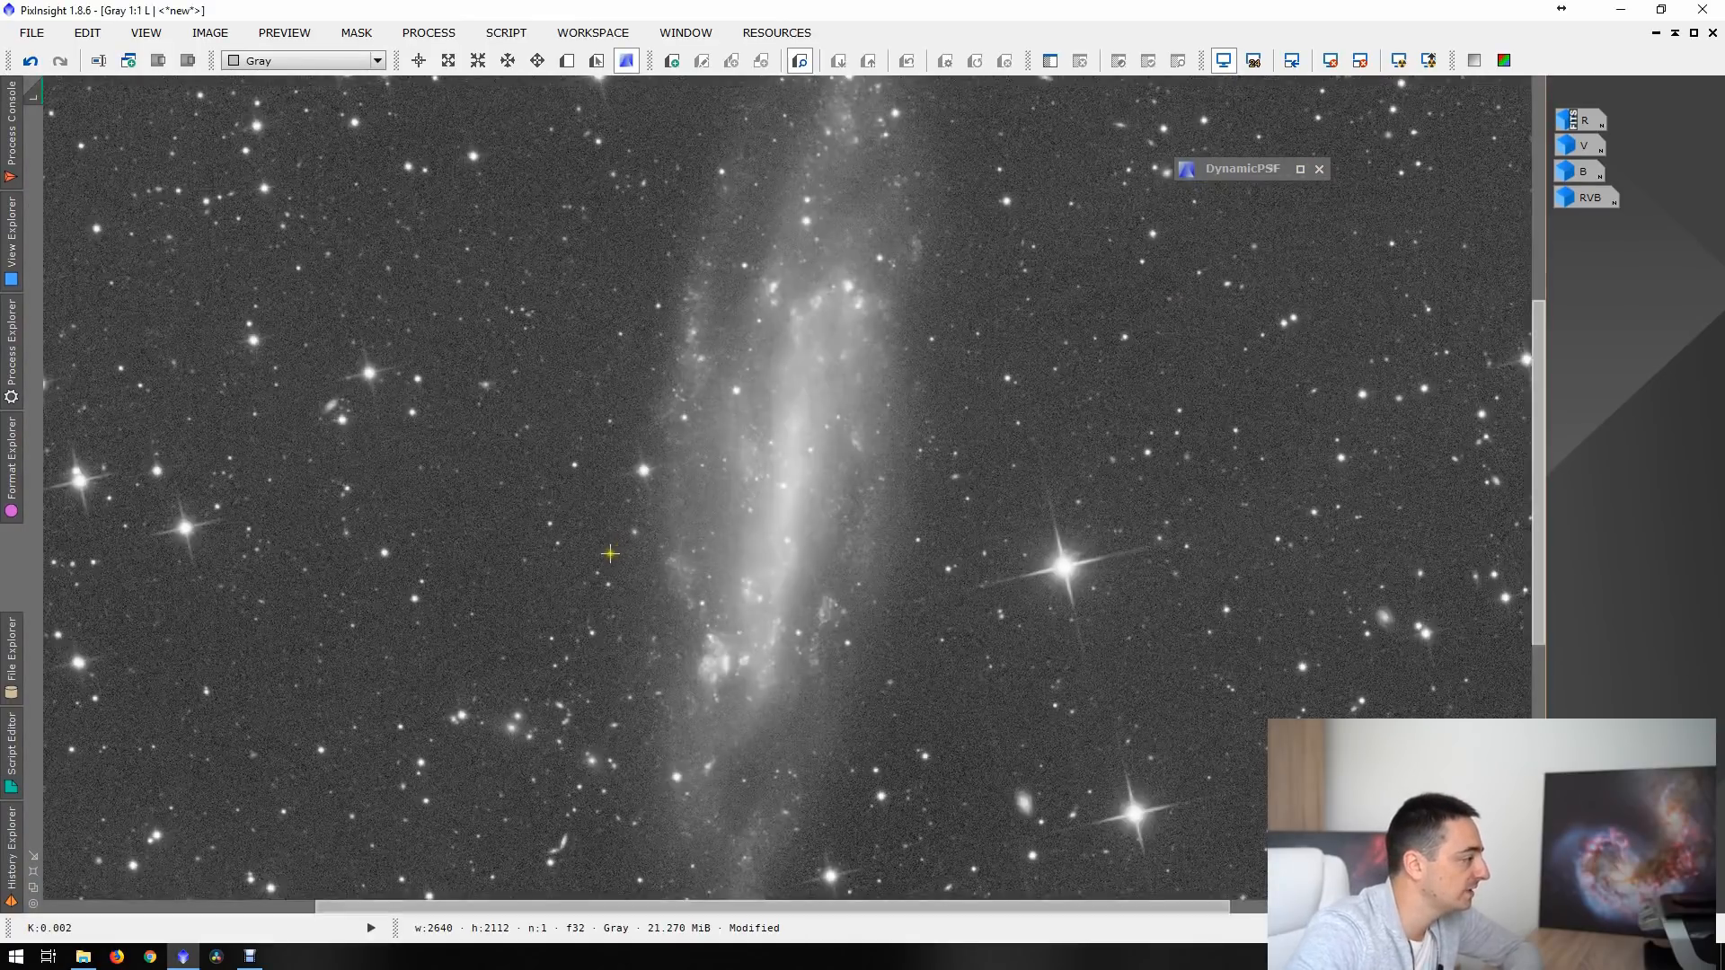
# - Sample five bright, isolated stars to the left of the galaxy for the PSF measurement
pyautogui.click(187, 529)
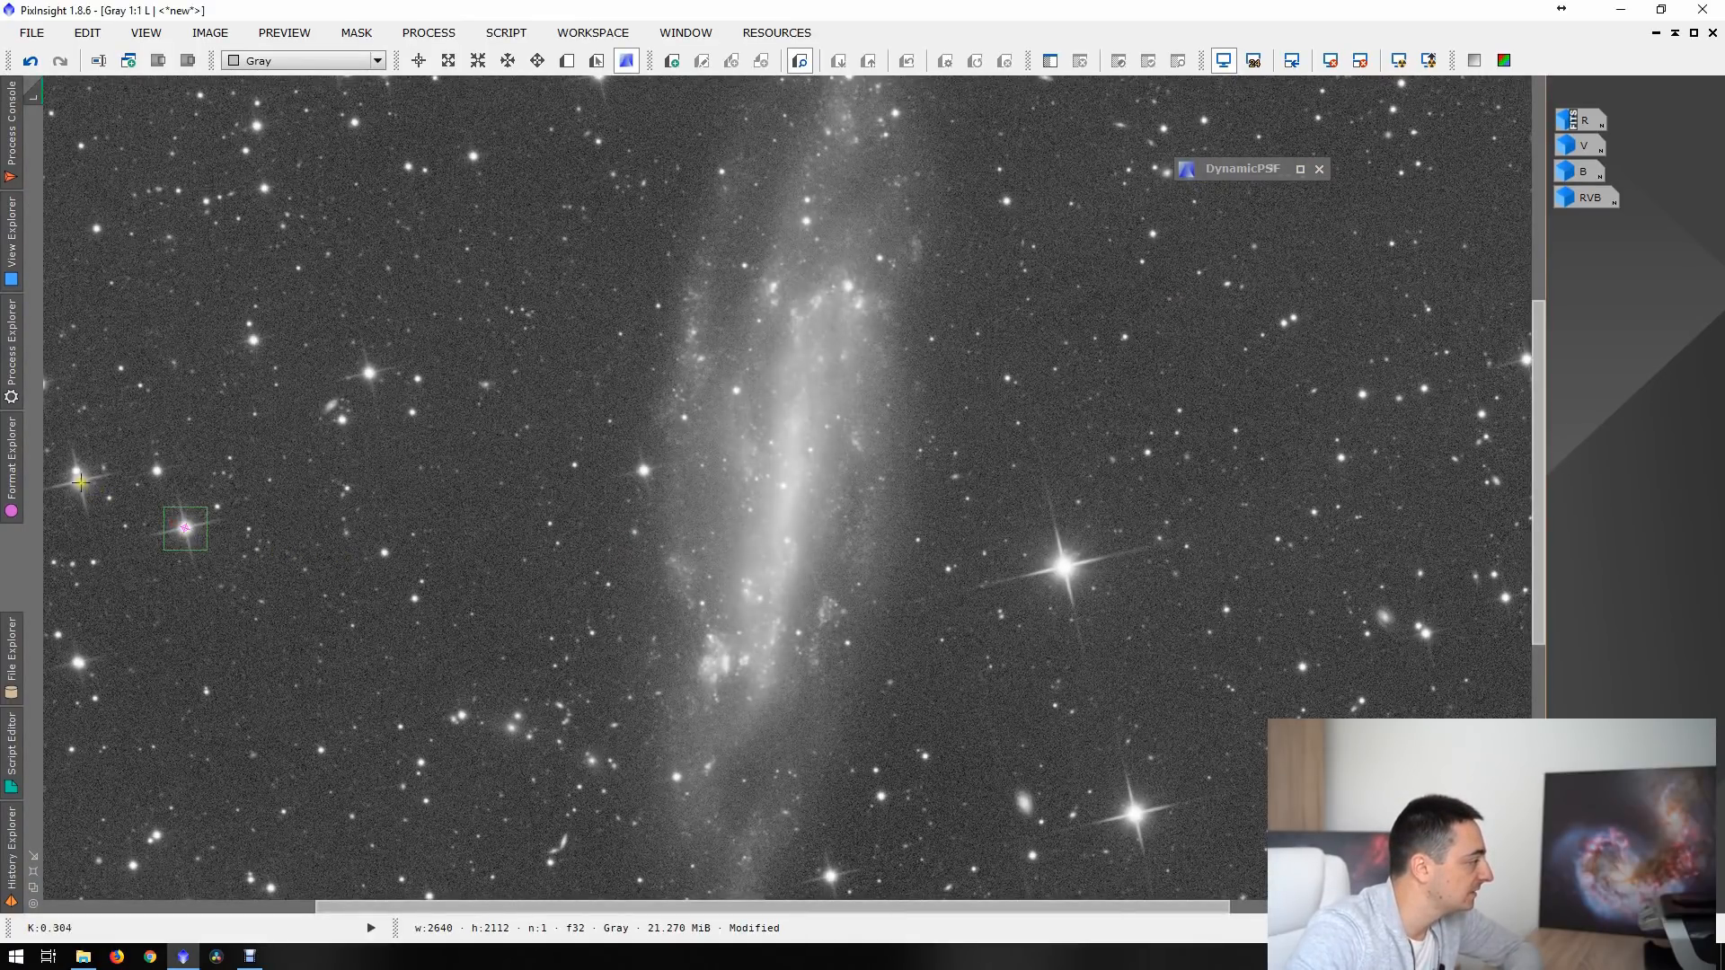
pyautogui.click(80, 482)
pyautogui.click(368, 372)
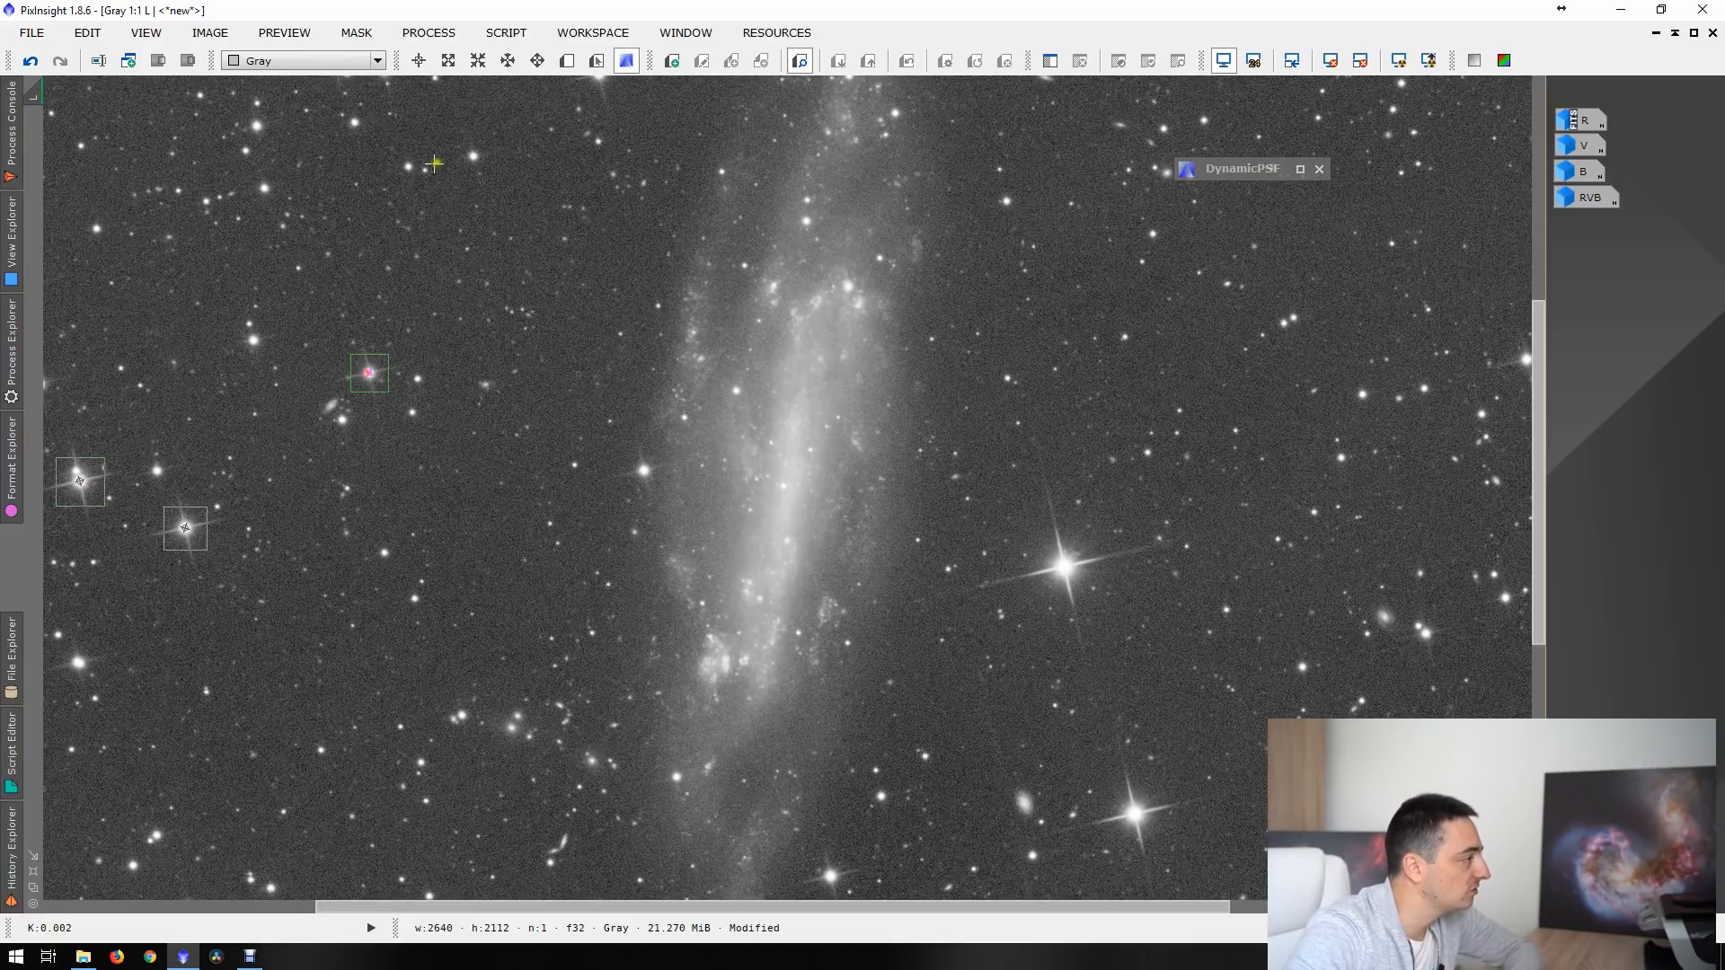
pyautogui.click(475, 155)
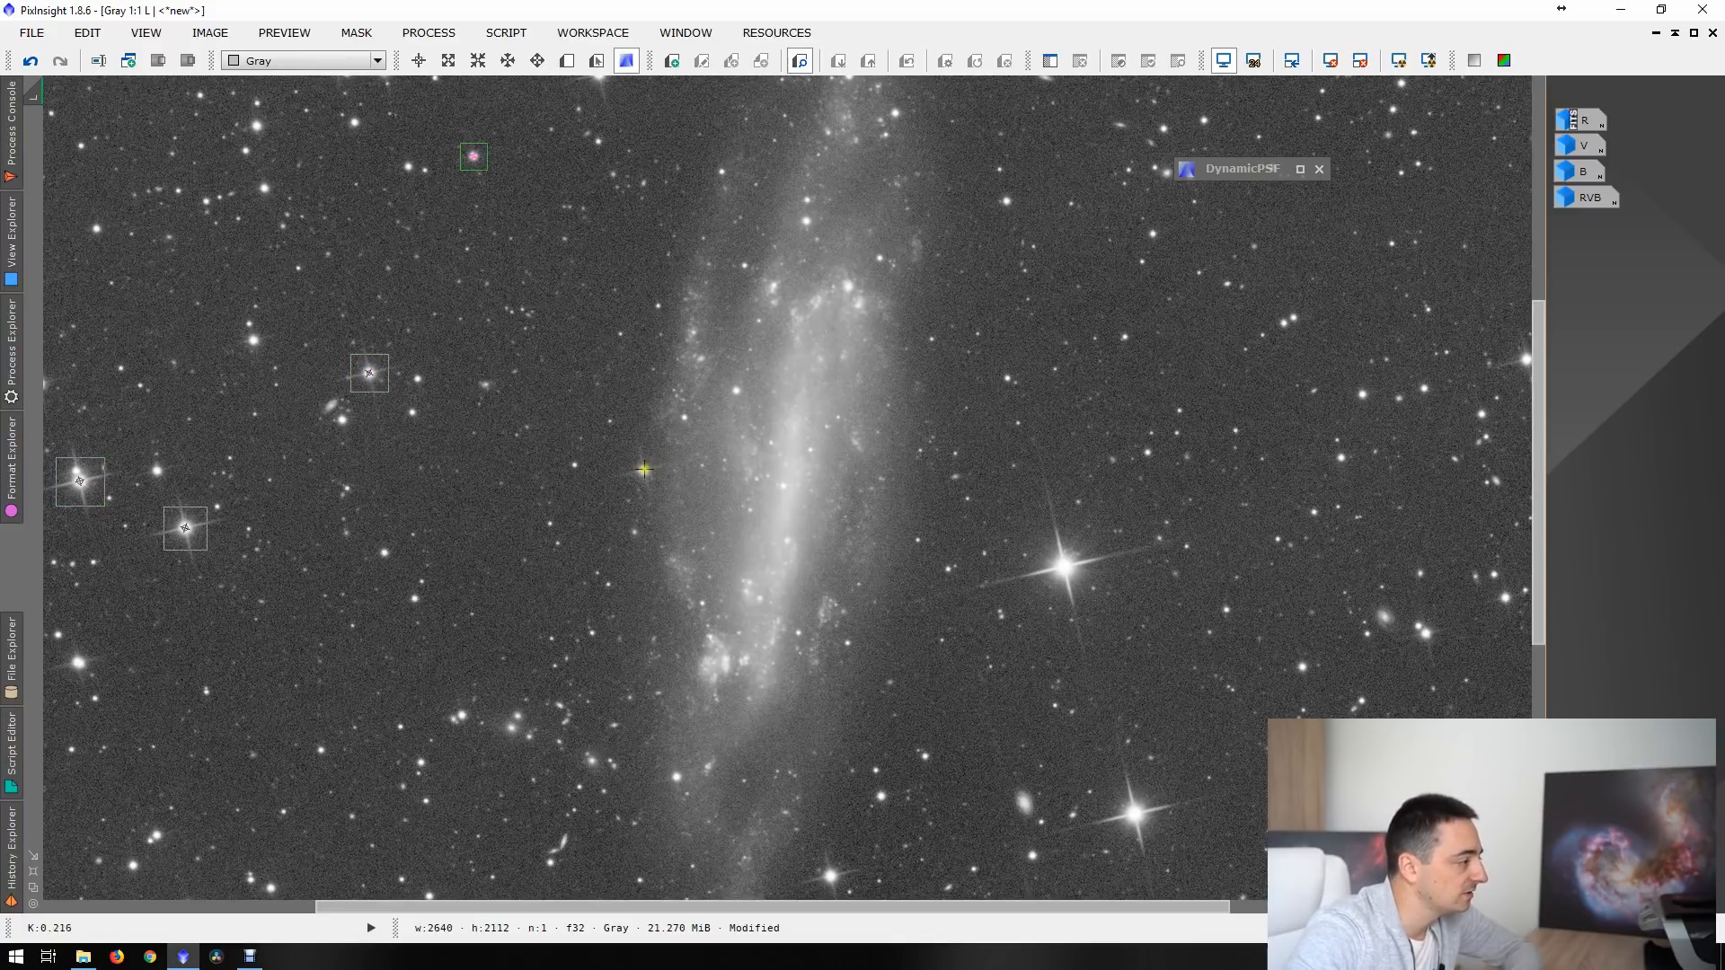
pyautogui.click(645, 469)
# - Add medium-bright stars from the L image's upper-left area to the PSF samples, up to the galaxy's tip
pyautogui.moveTo(710, 410); pyautogui.dragTo(1255, 662)
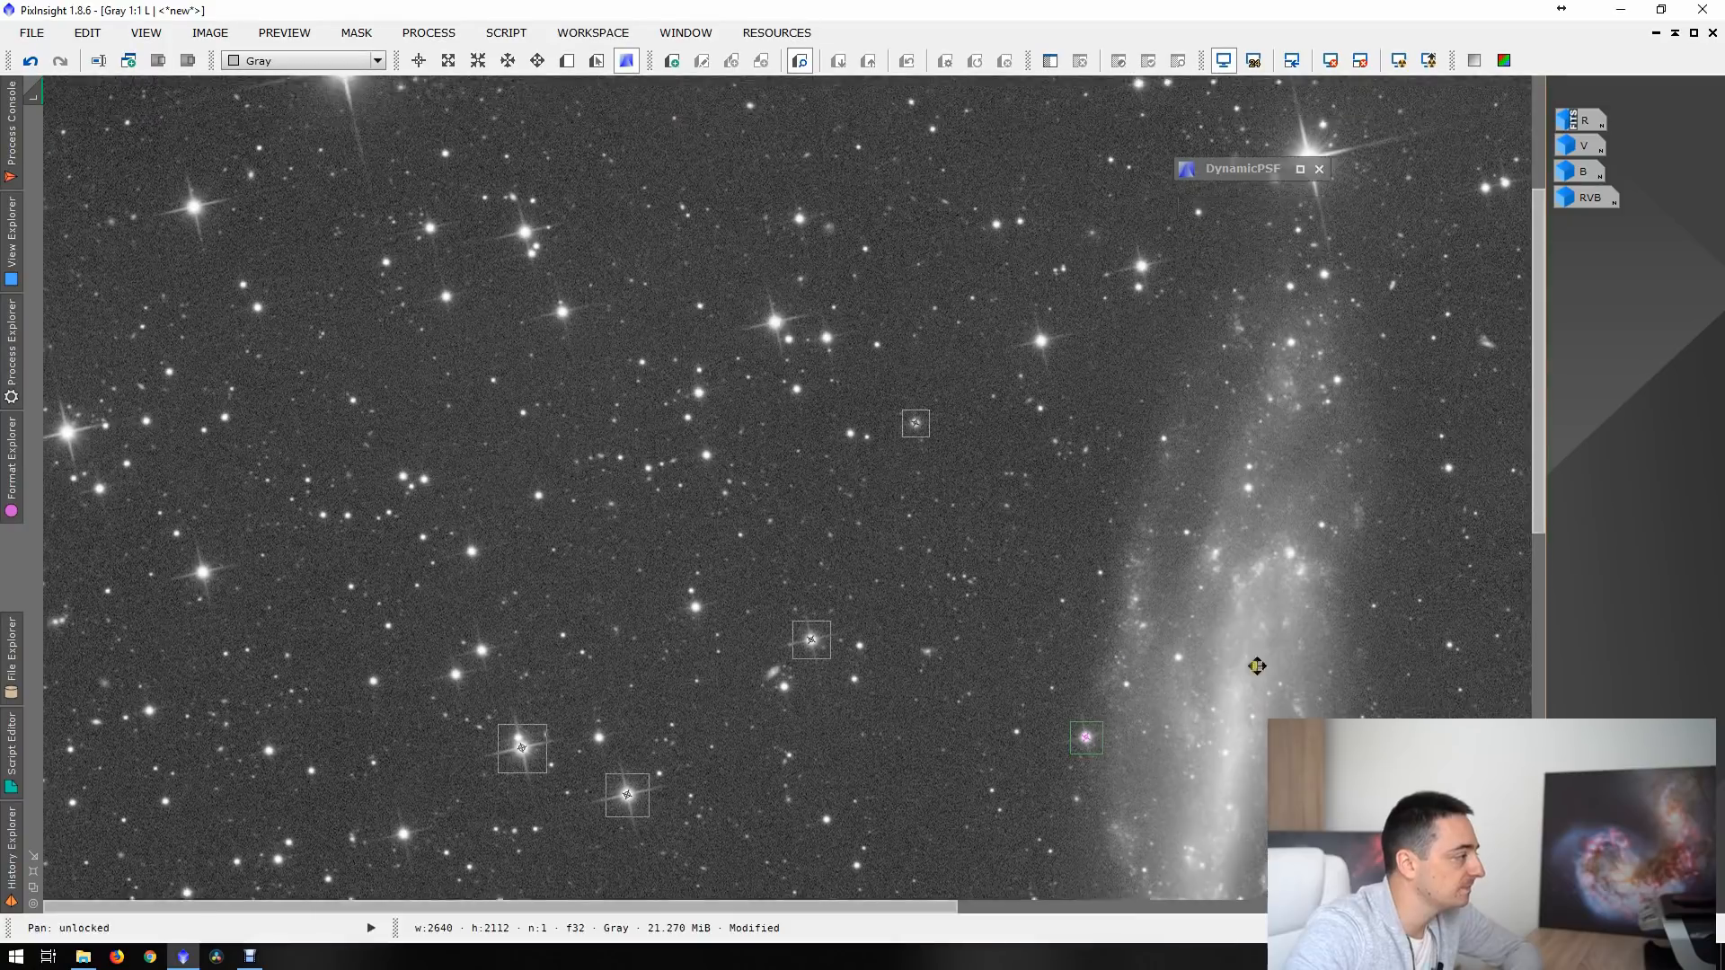
pyautogui.click(561, 312)
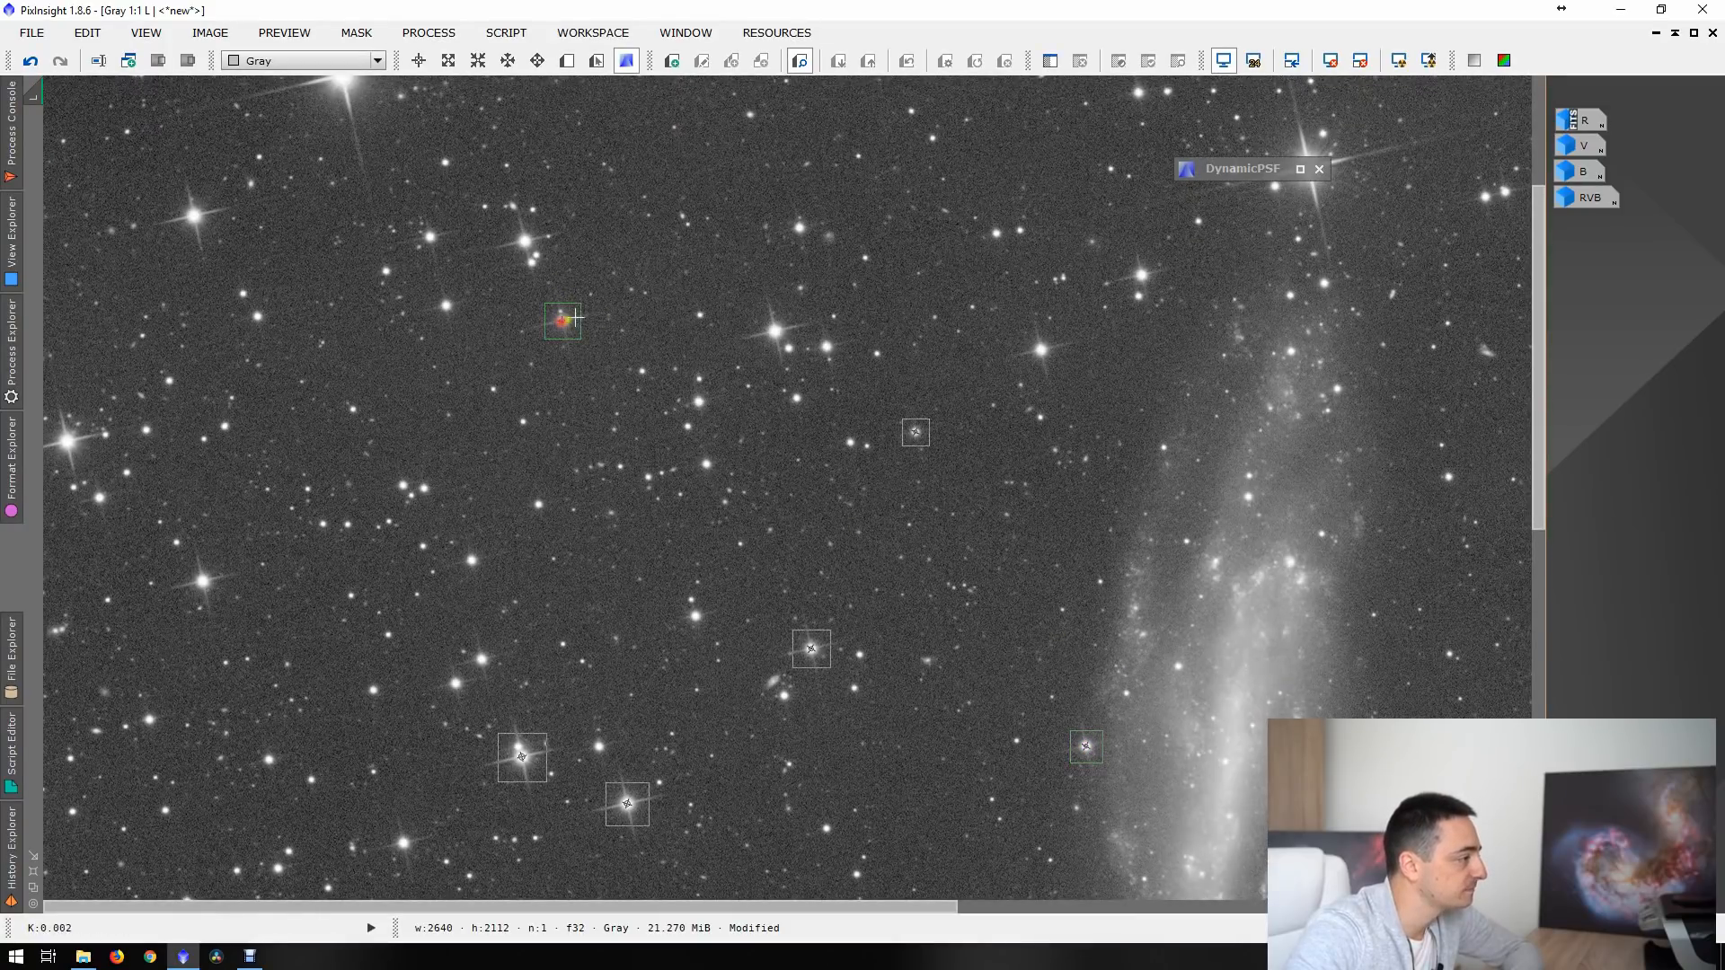
pyautogui.click(770, 328)
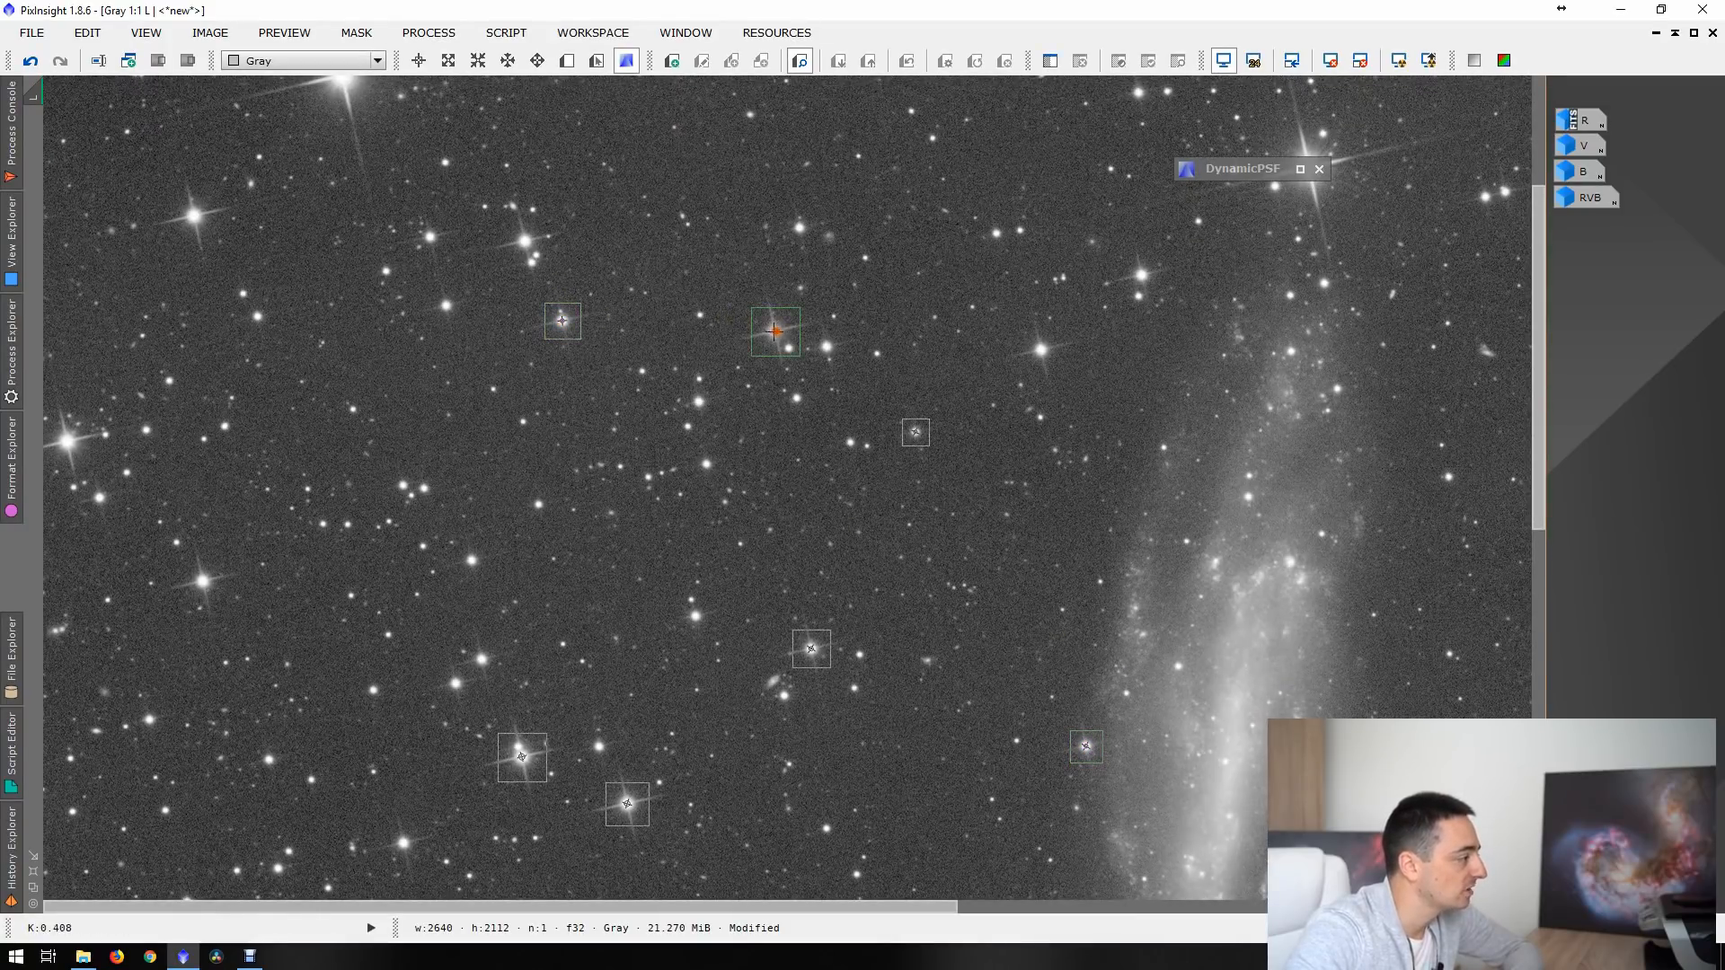
pyautogui.click(202, 581)
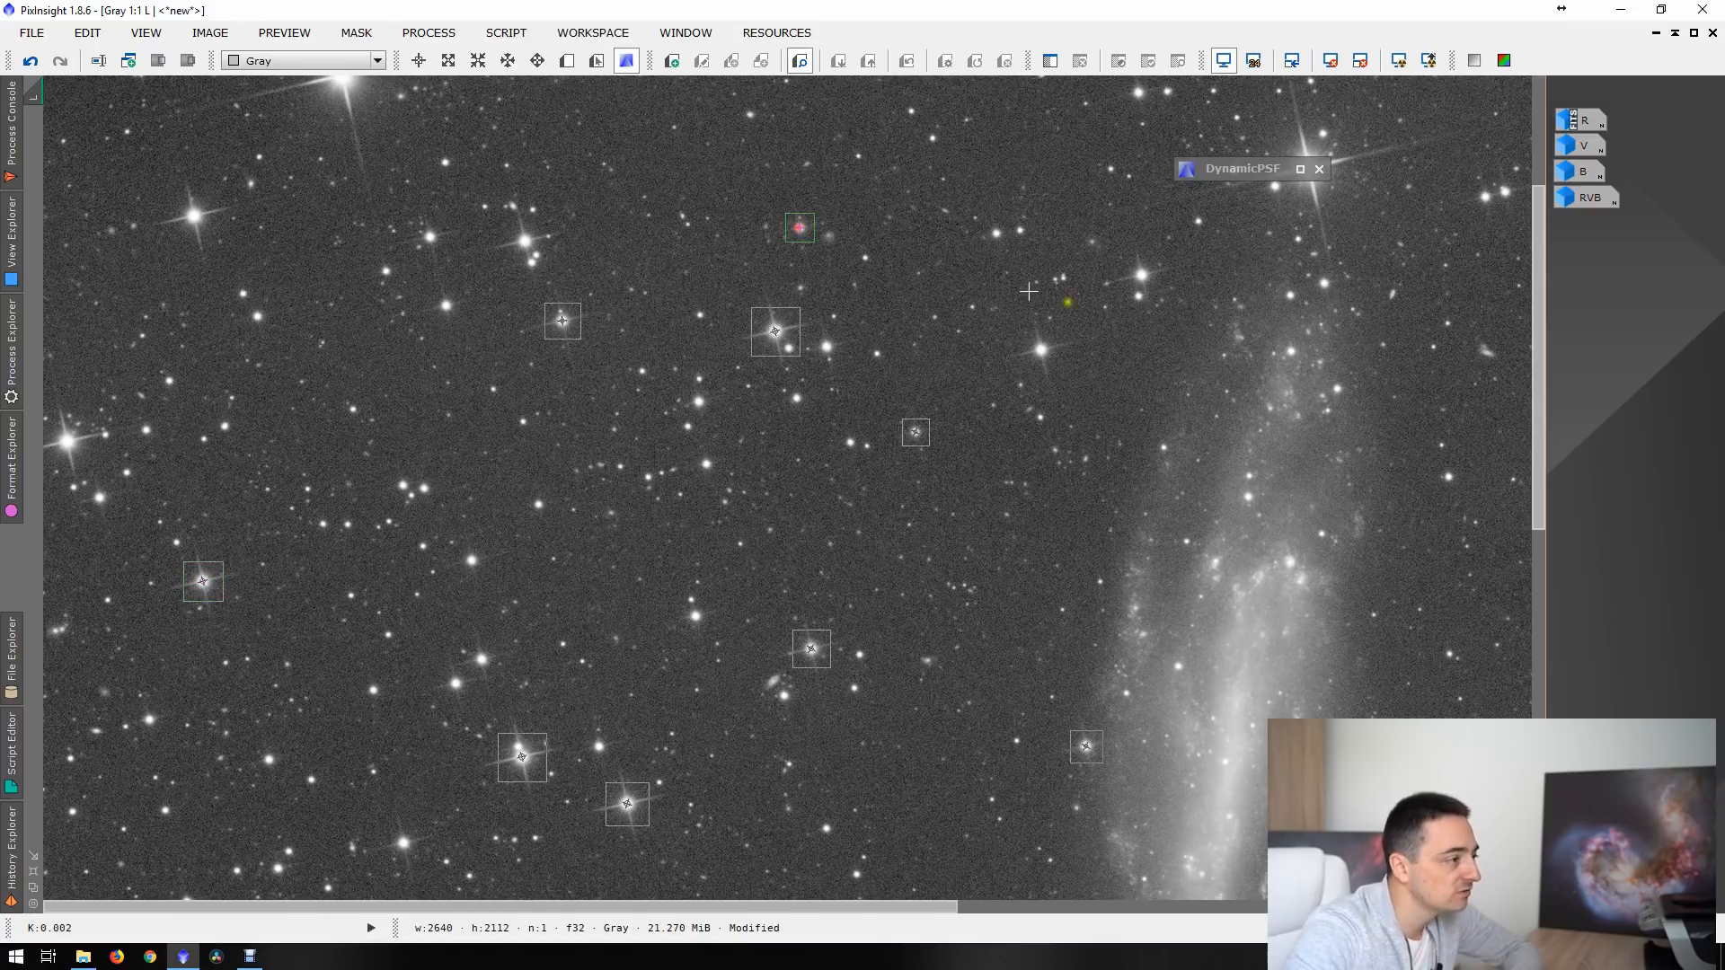
pyautogui.click(1140, 276)
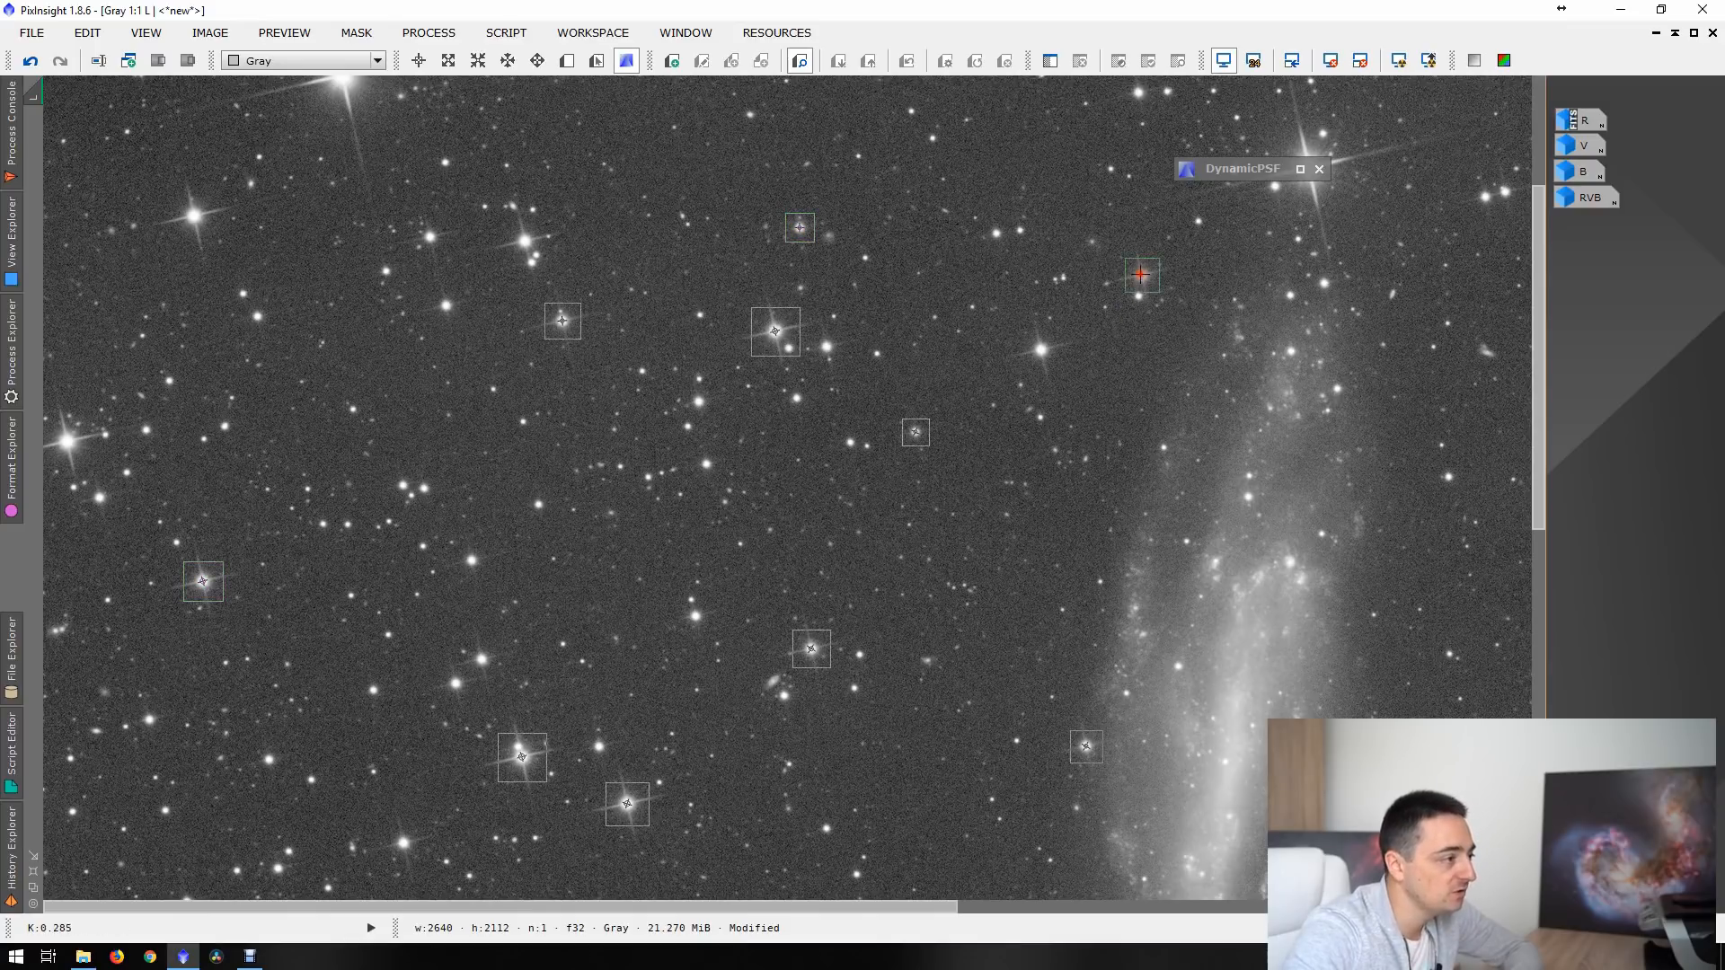
pyautogui.click(1039, 351)
# - Extend the PSF star samples across the area above and to the right of the galaxy
pyautogui.scroll(-2, 1011, 503)
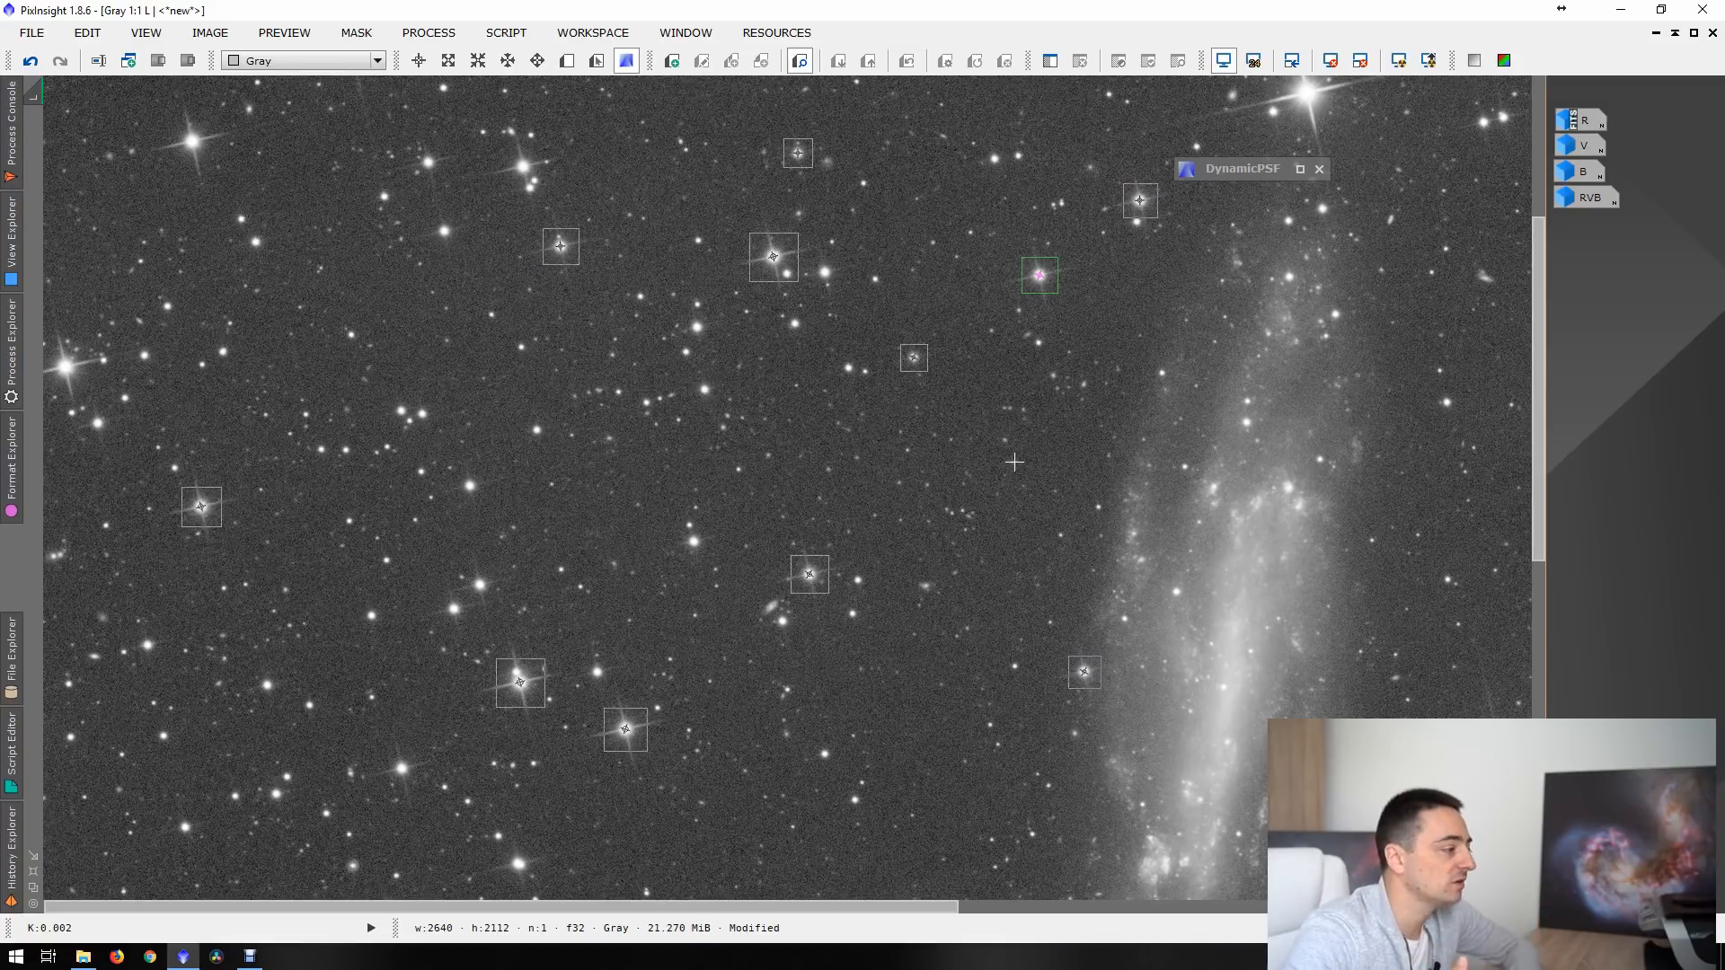
pyautogui.scroll(-5, 877, 598)
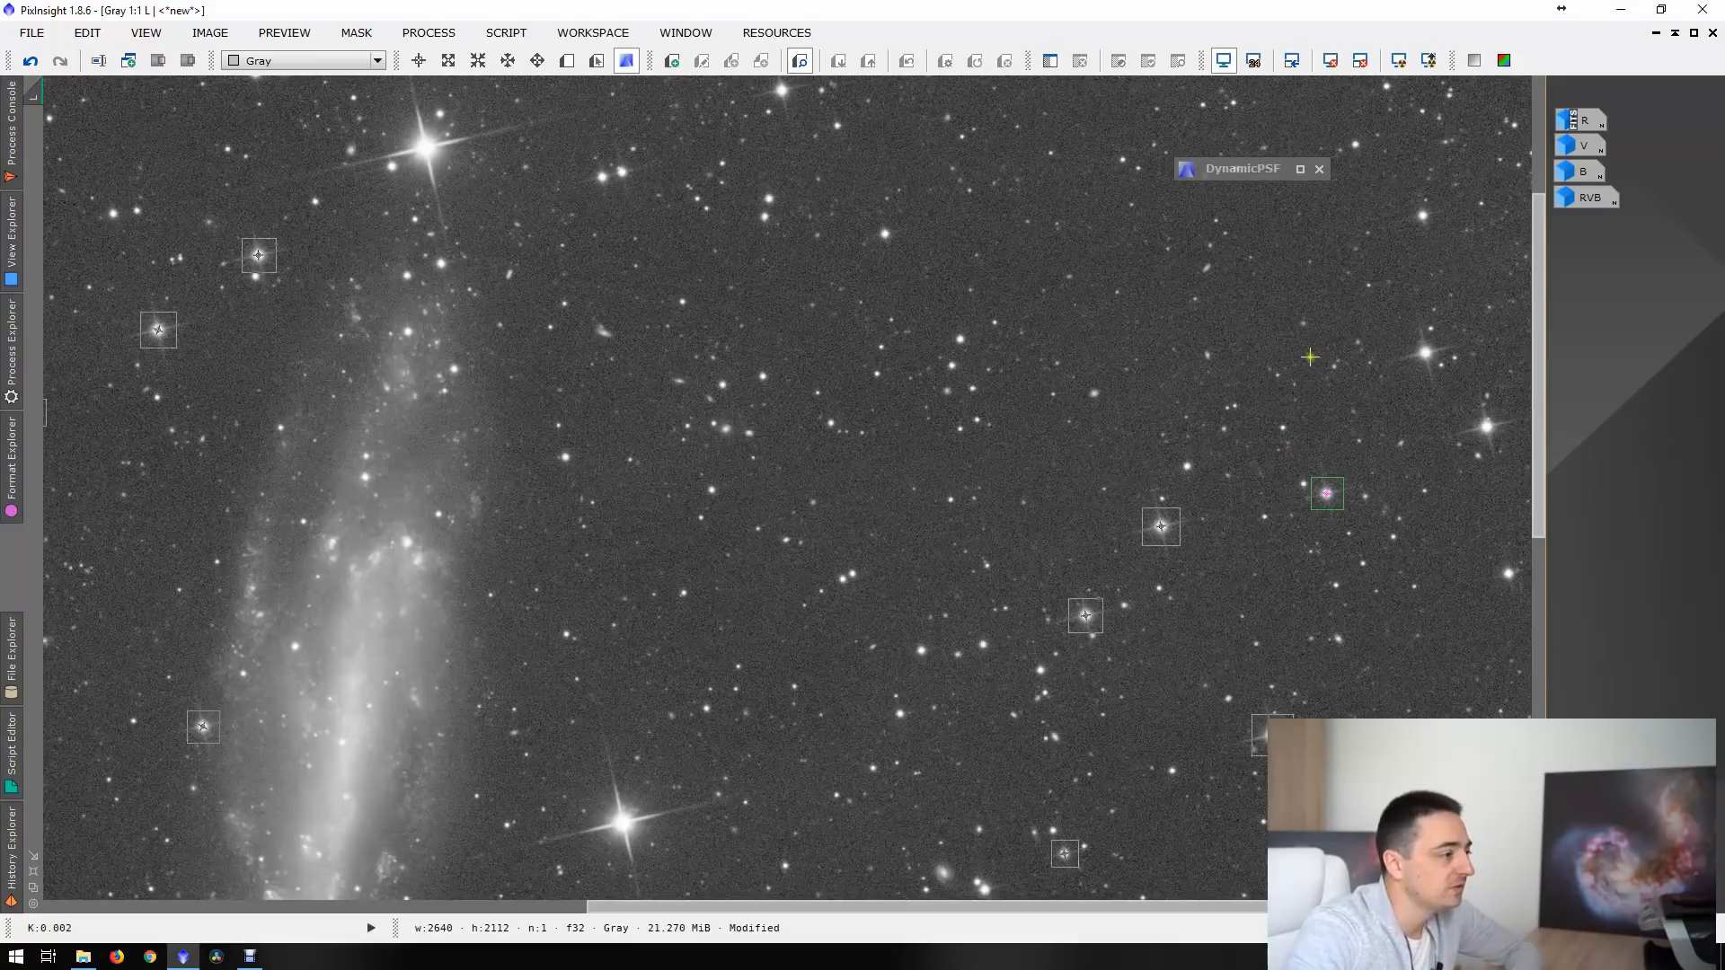
pyautogui.moveTo(1309, 358); pyautogui.dragTo(1267, 592)
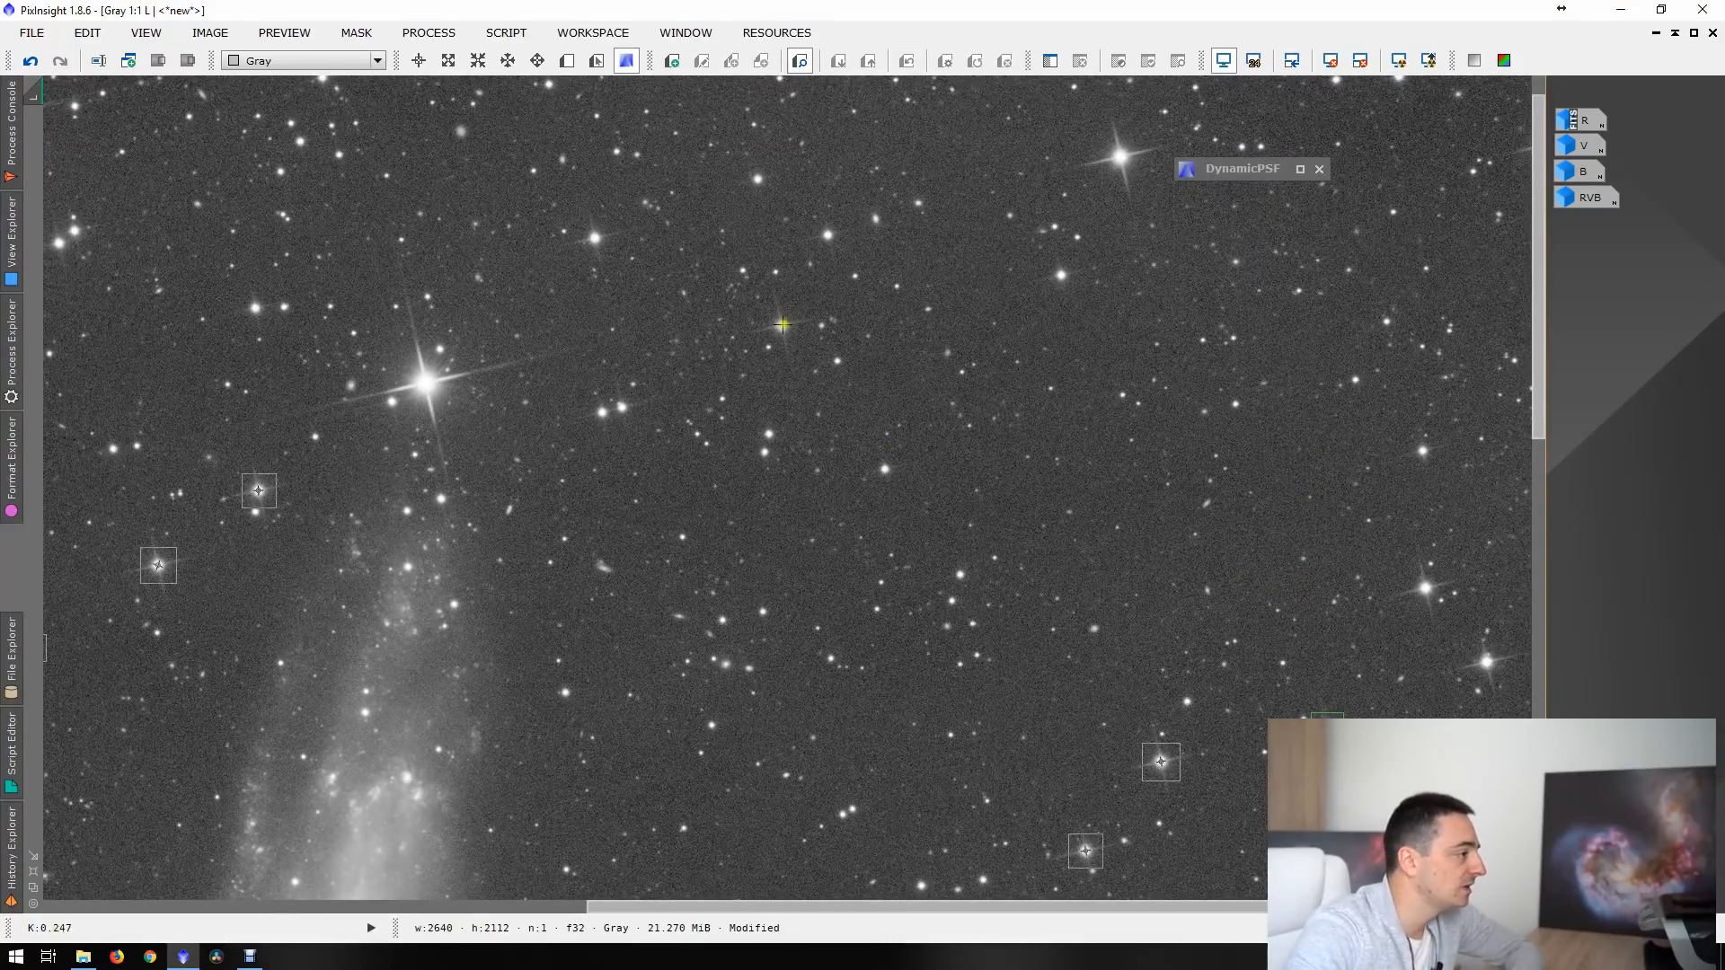
pyautogui.click(595, 238)
pyautogui.click(827, 235)
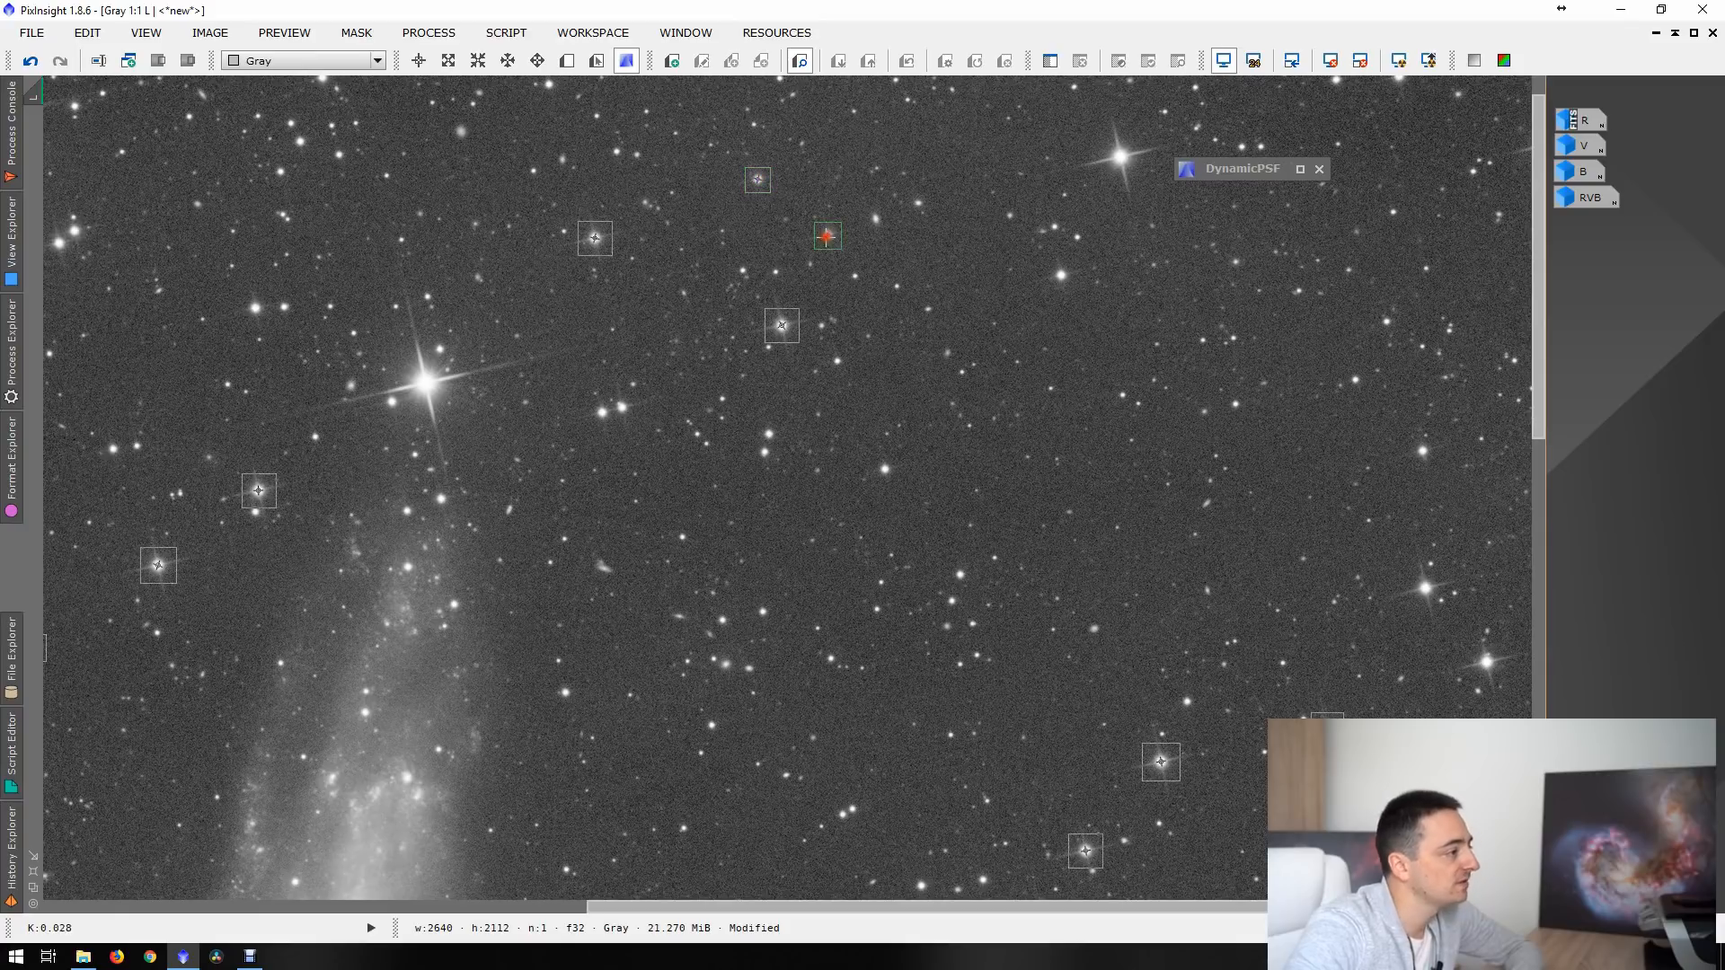
pyautogui.click(1062, 276)
pyautogui.scroll(1, 1204, 413)
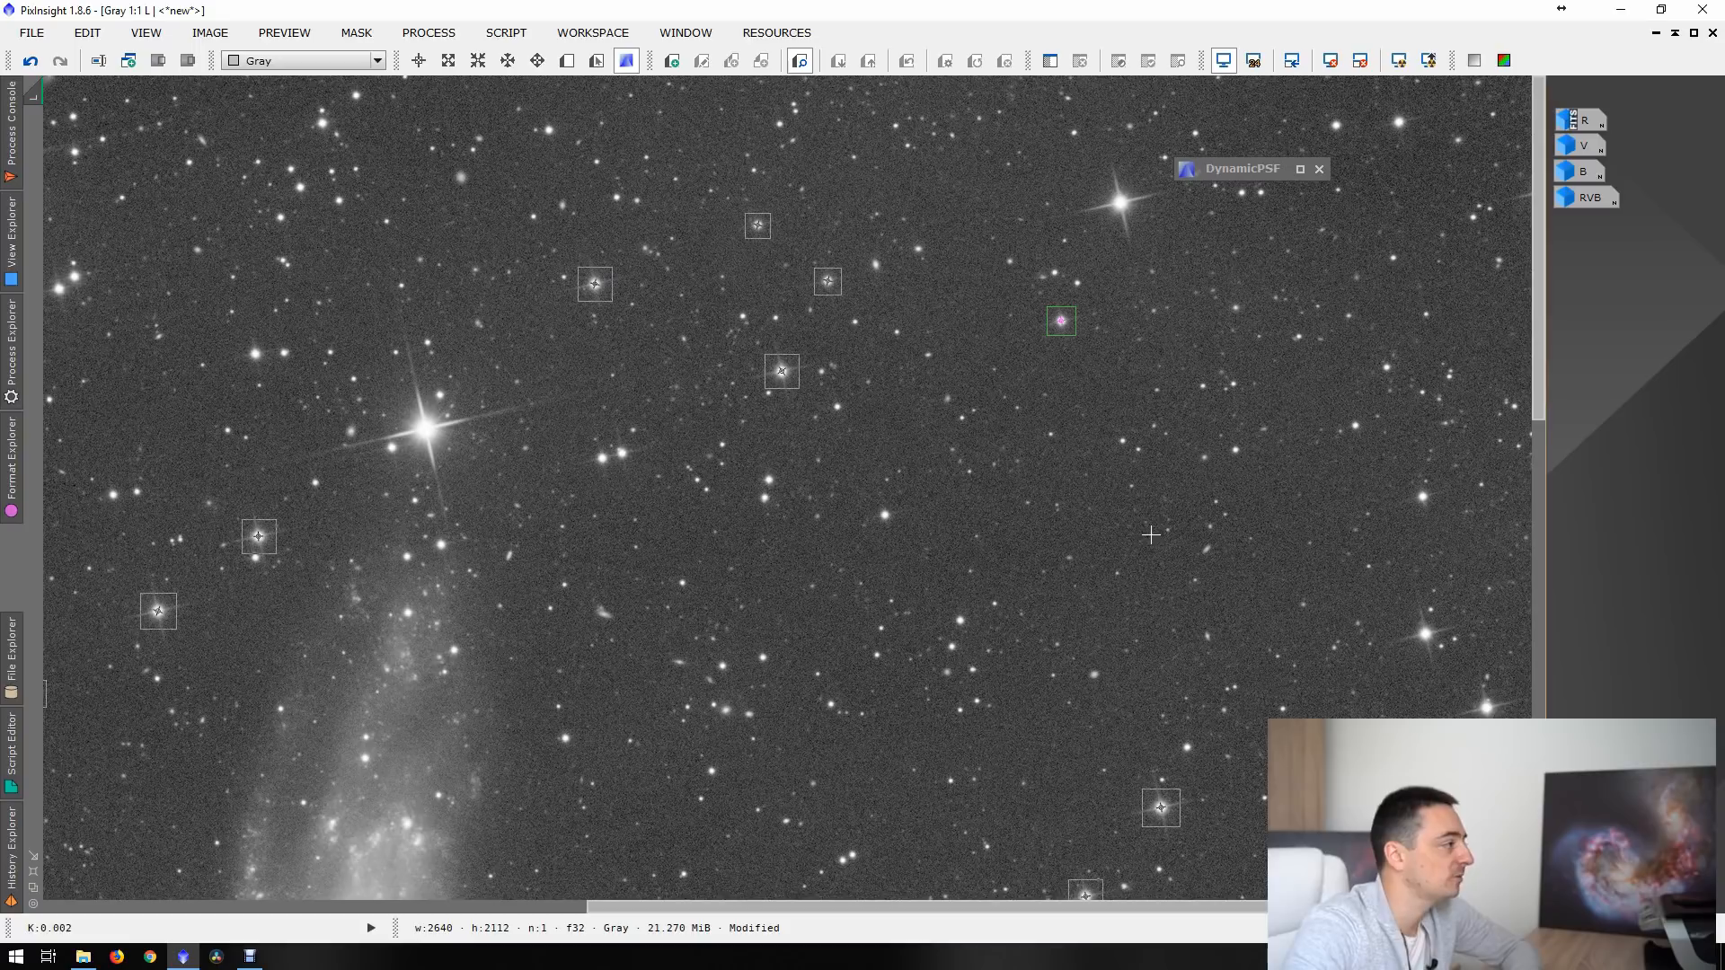
pyautogui.click(321, 123)
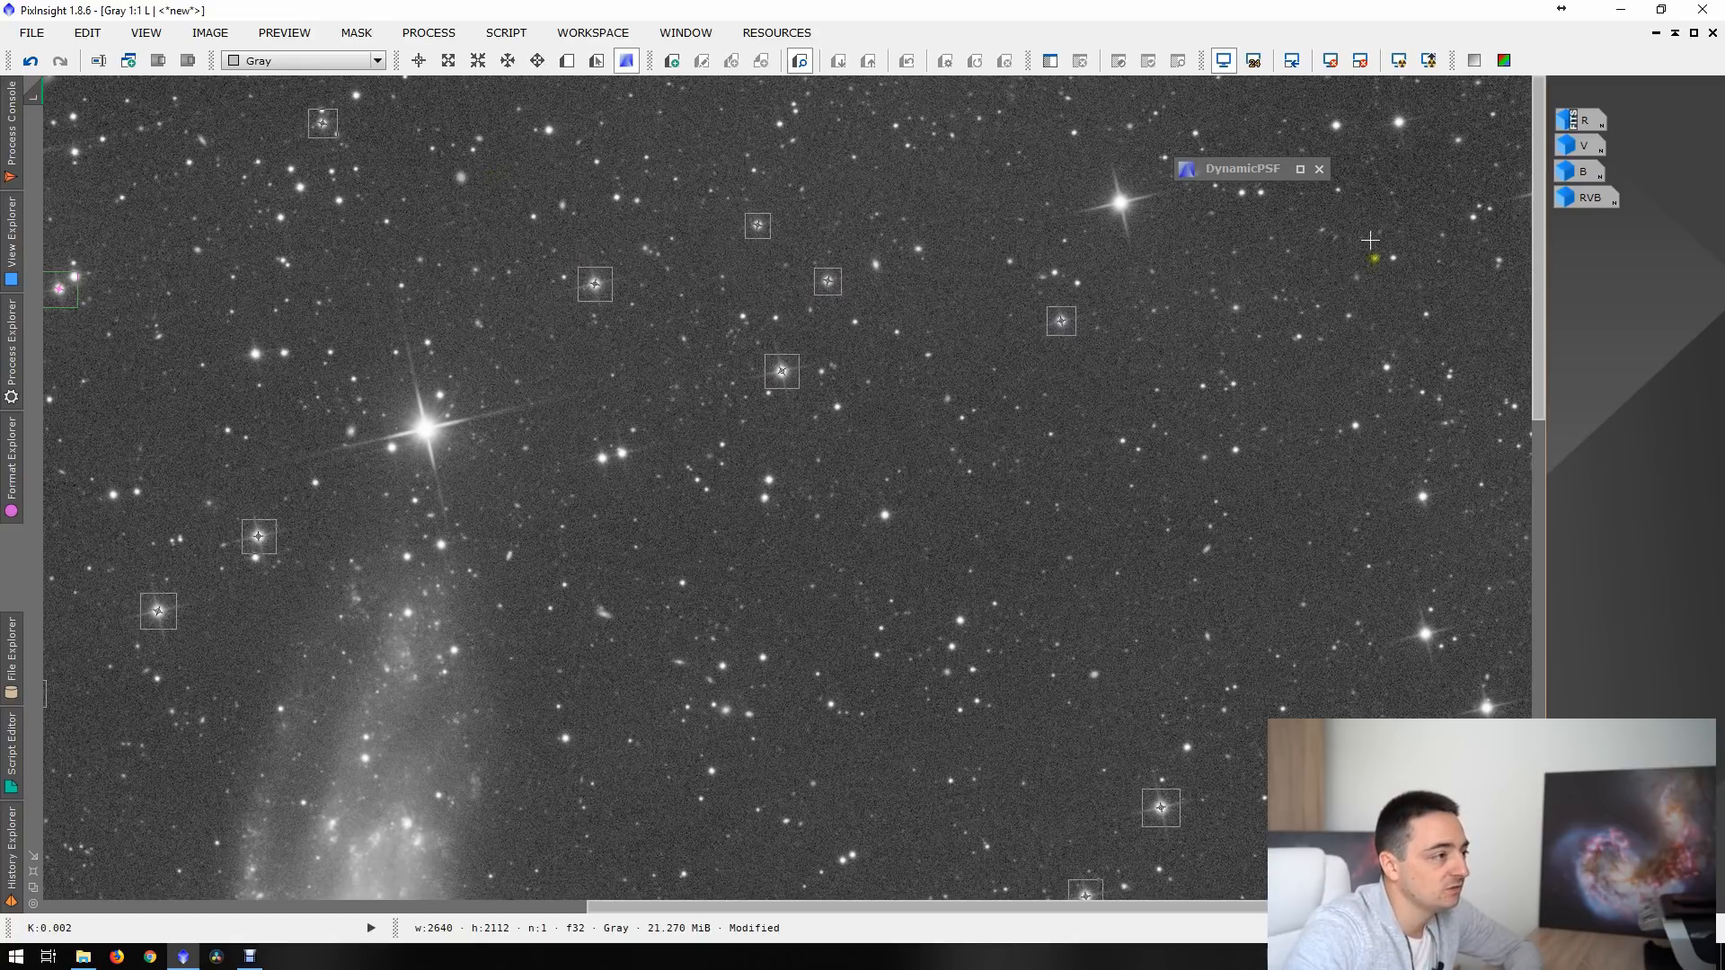
pyautogui.click(1400, 124)
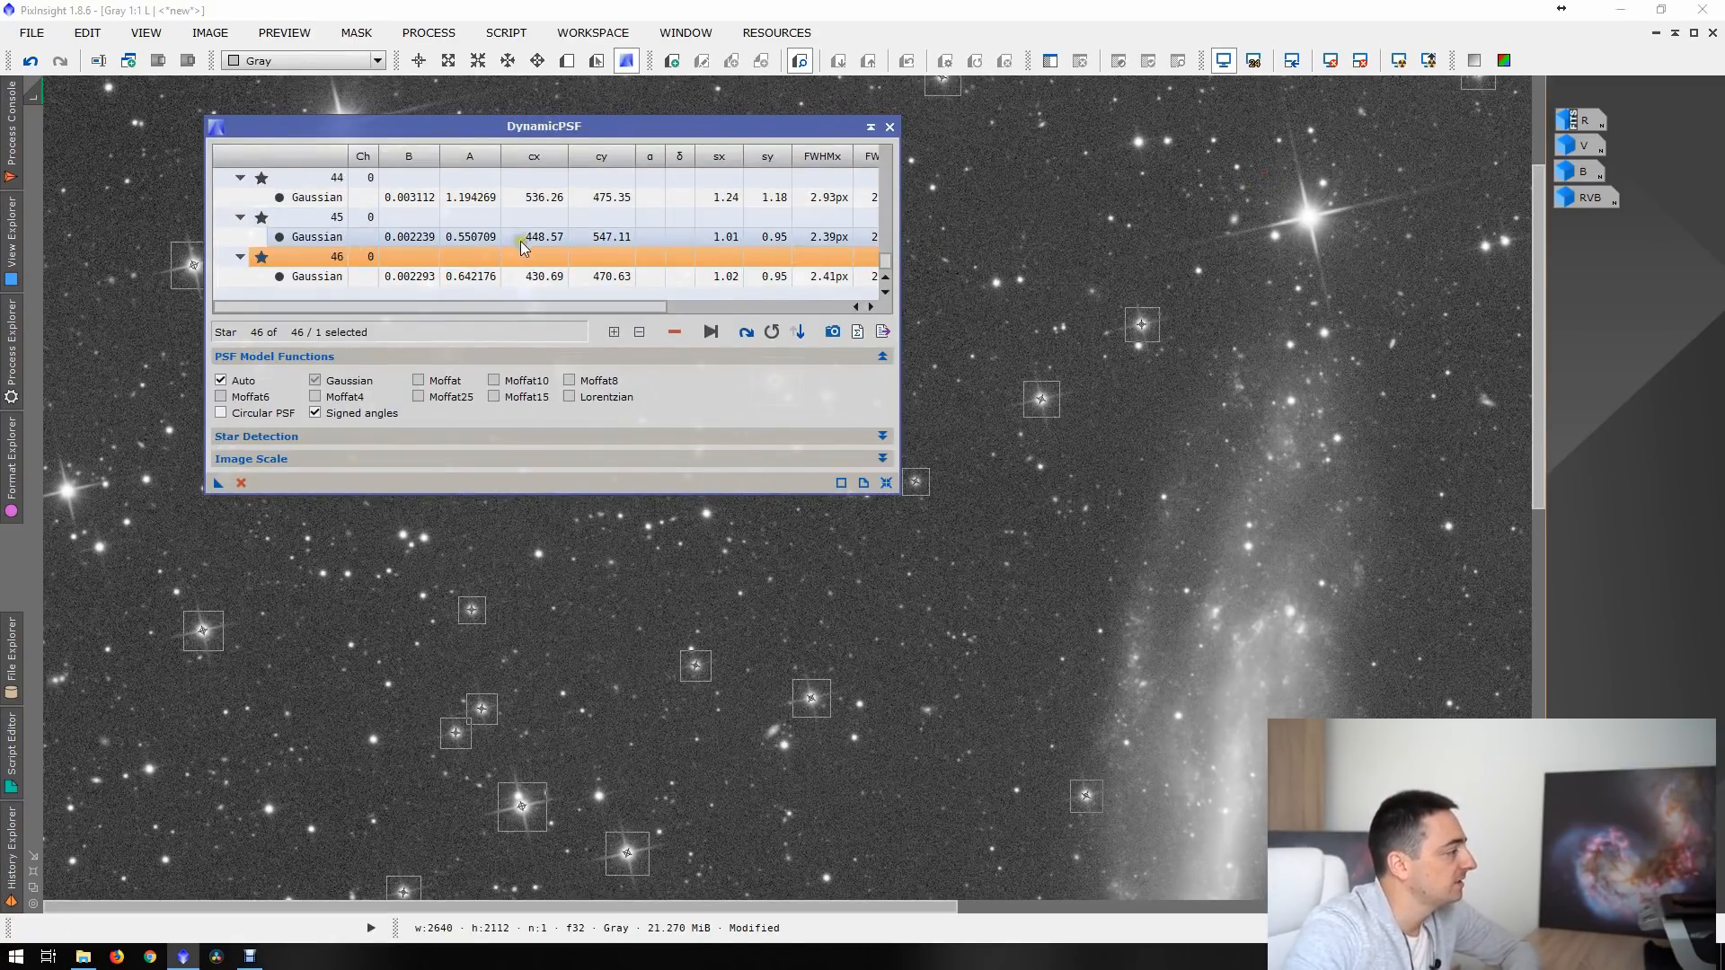
# - Generate a synthetic PSF image from all sampled stars and end the DynamicPSF session
pyautogui.click(490, 237)
pyautogui.hotkey('ctrl', 'a')
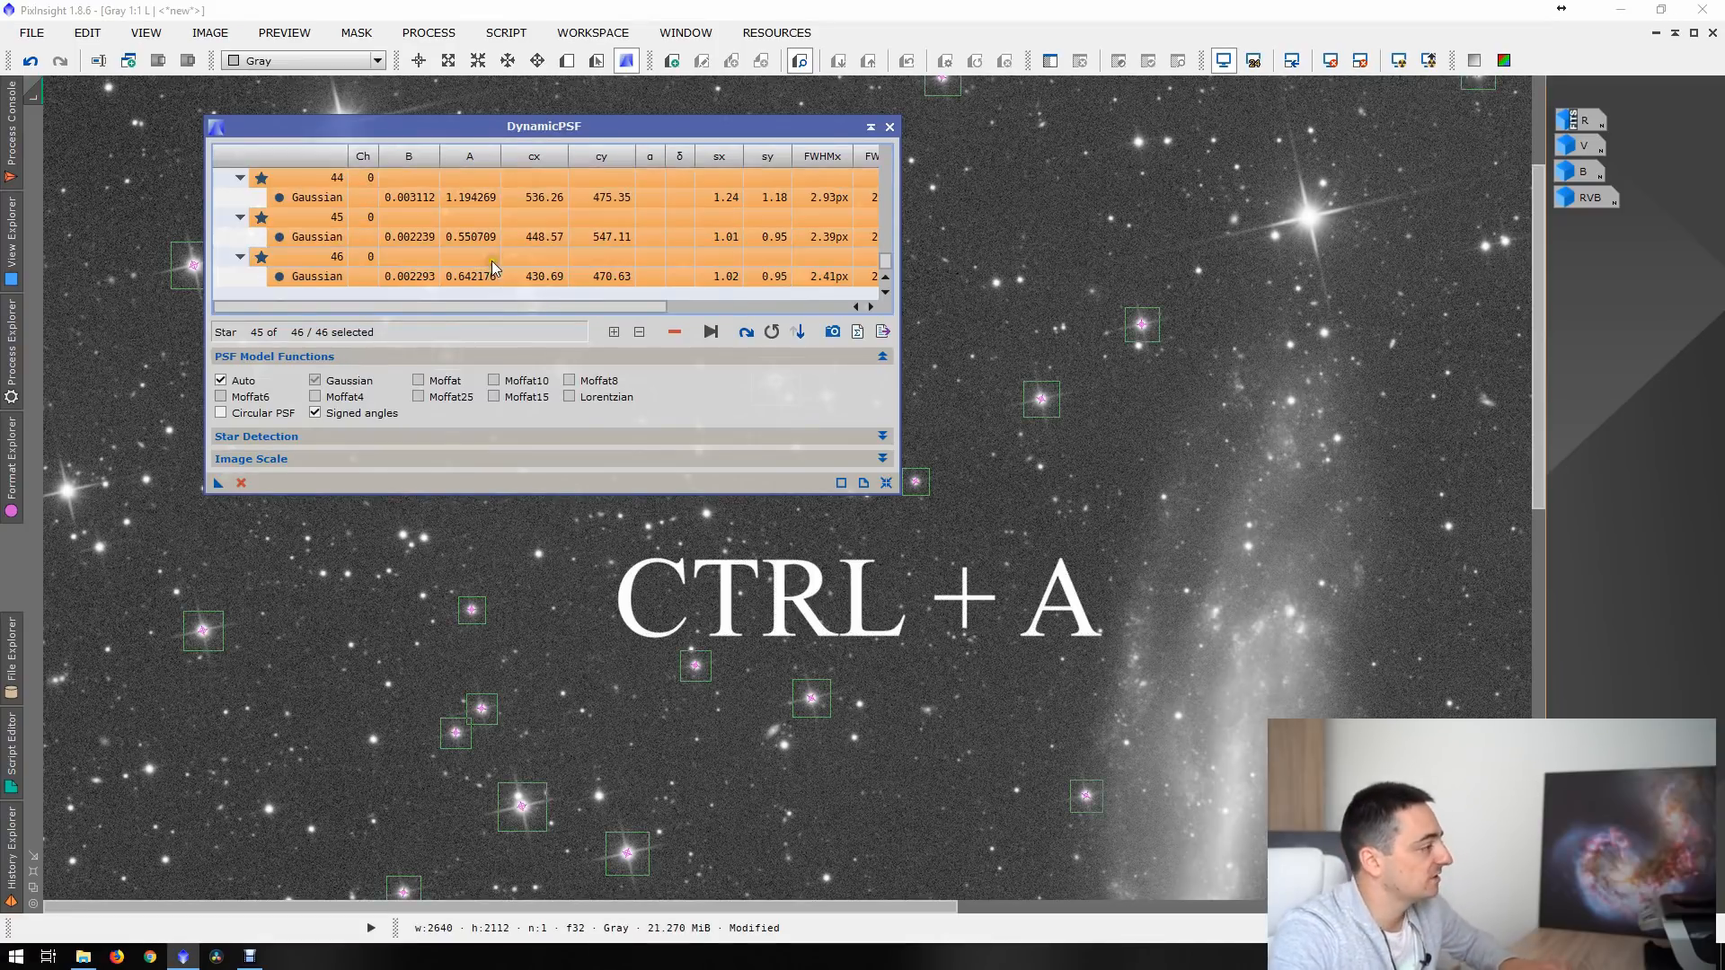
pyautogui.scroll(8, 493, 261)
pyautogui.scroll(15, 484, 271)
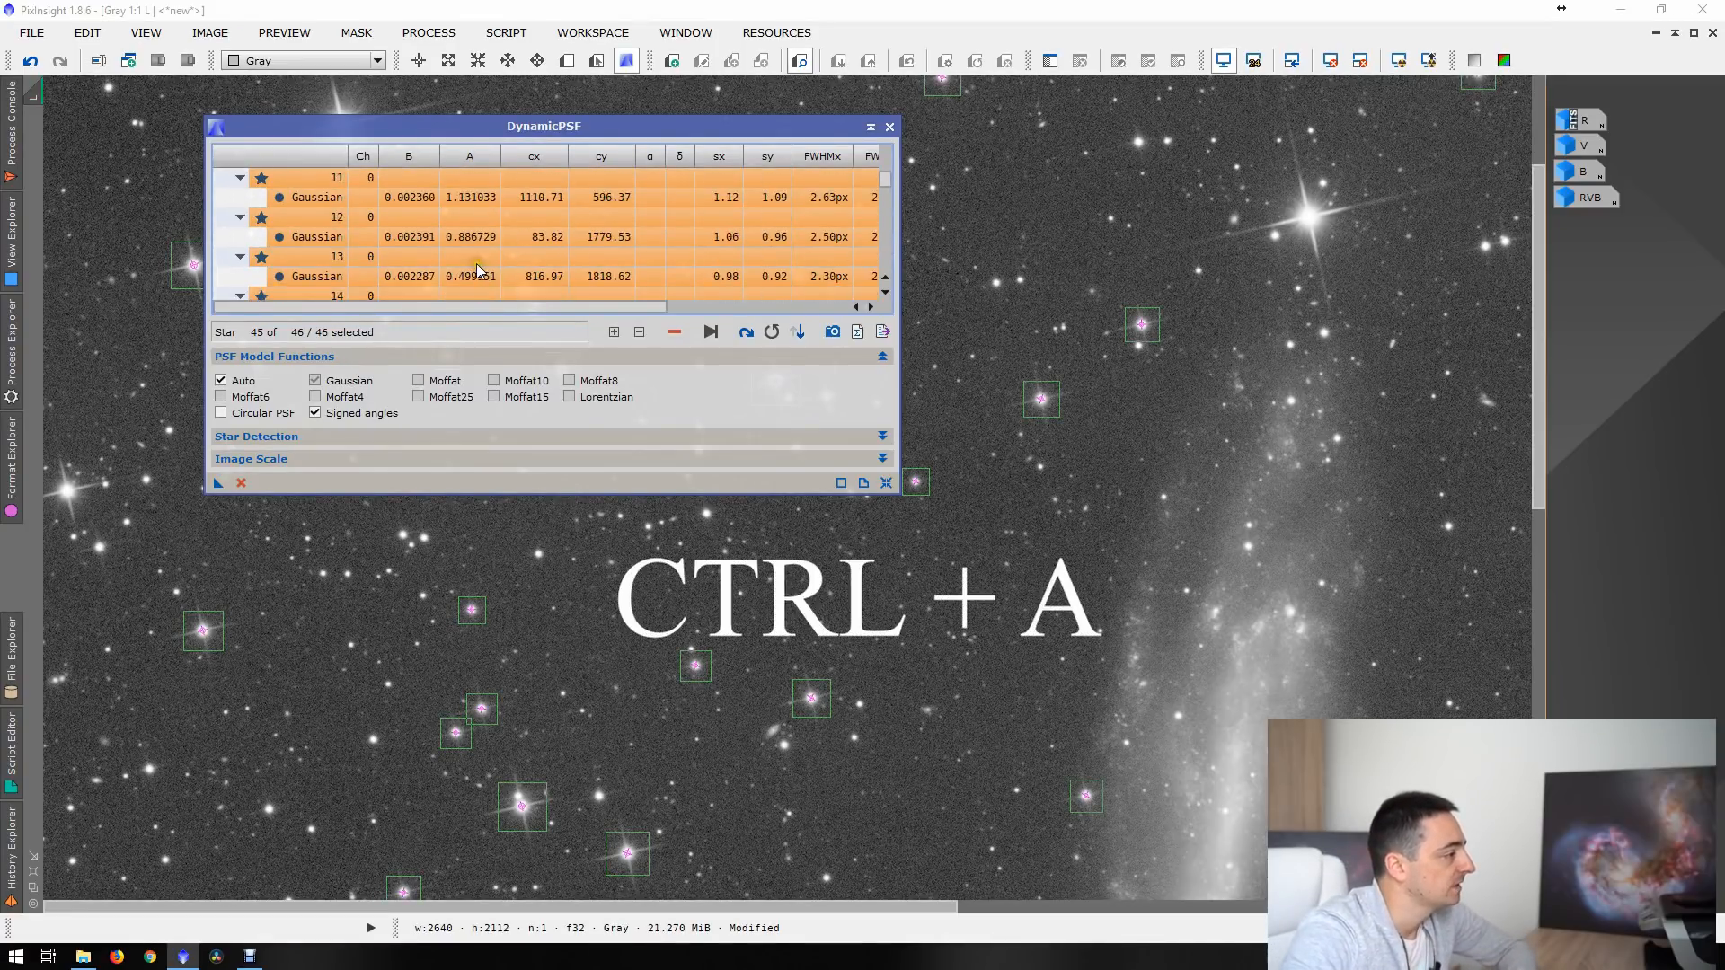
pyautogui.click(834, 332)
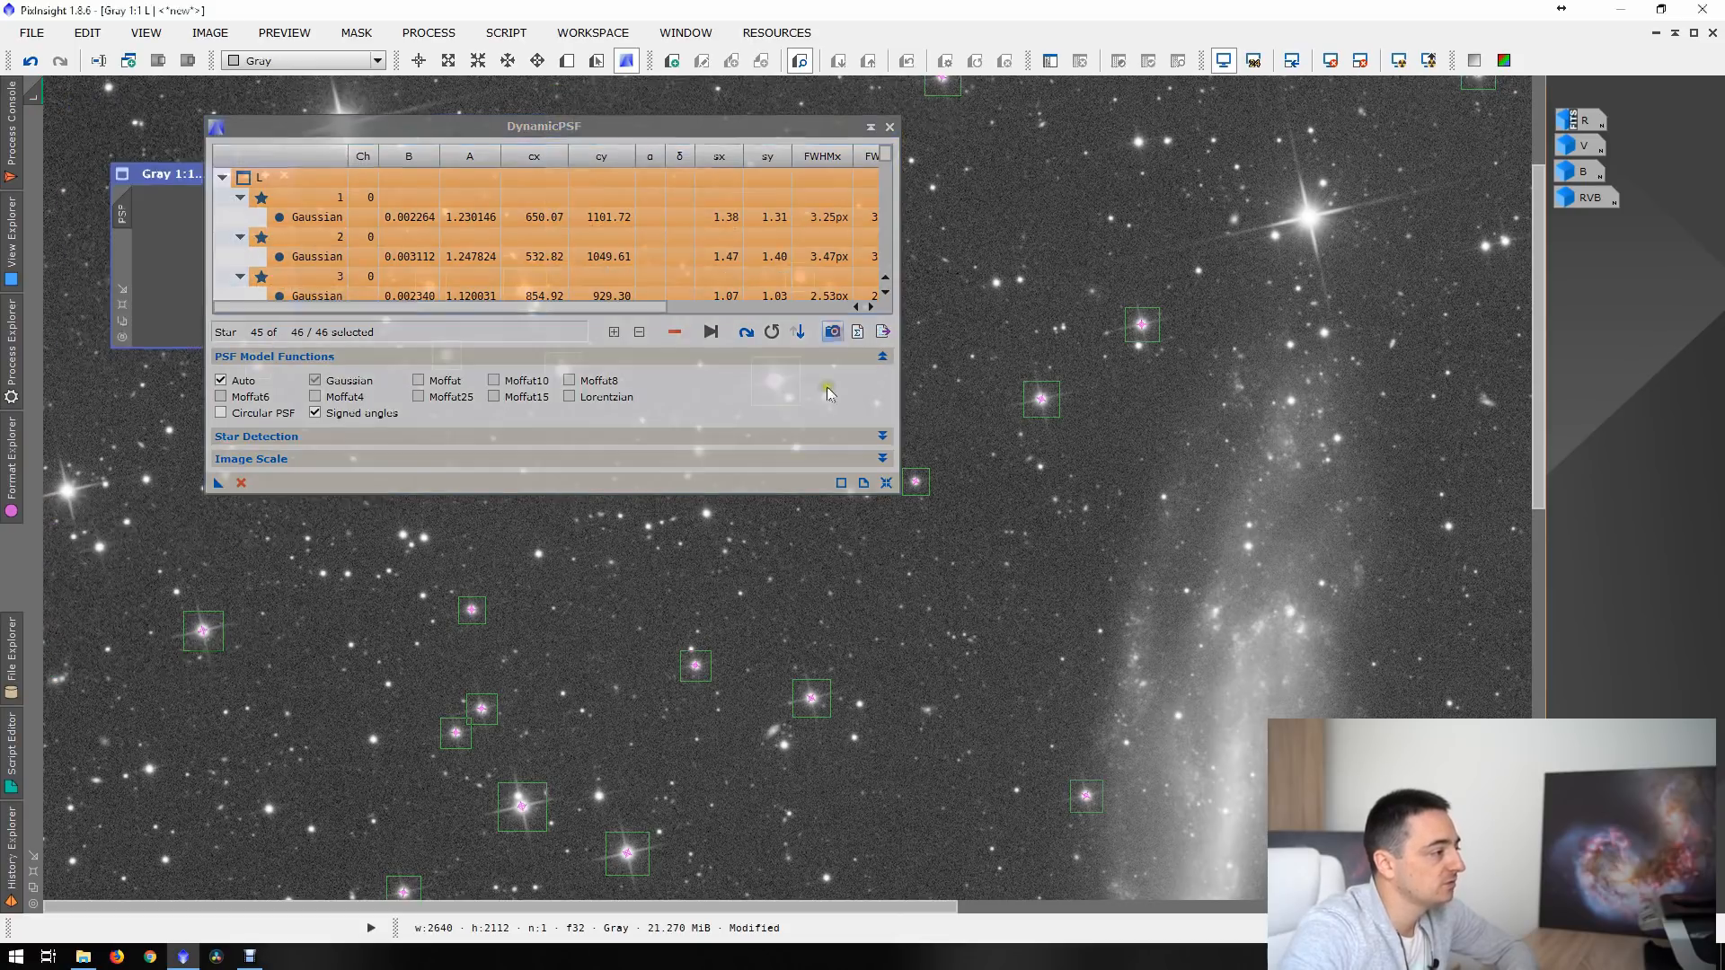
pyautogui.click(890, 128)
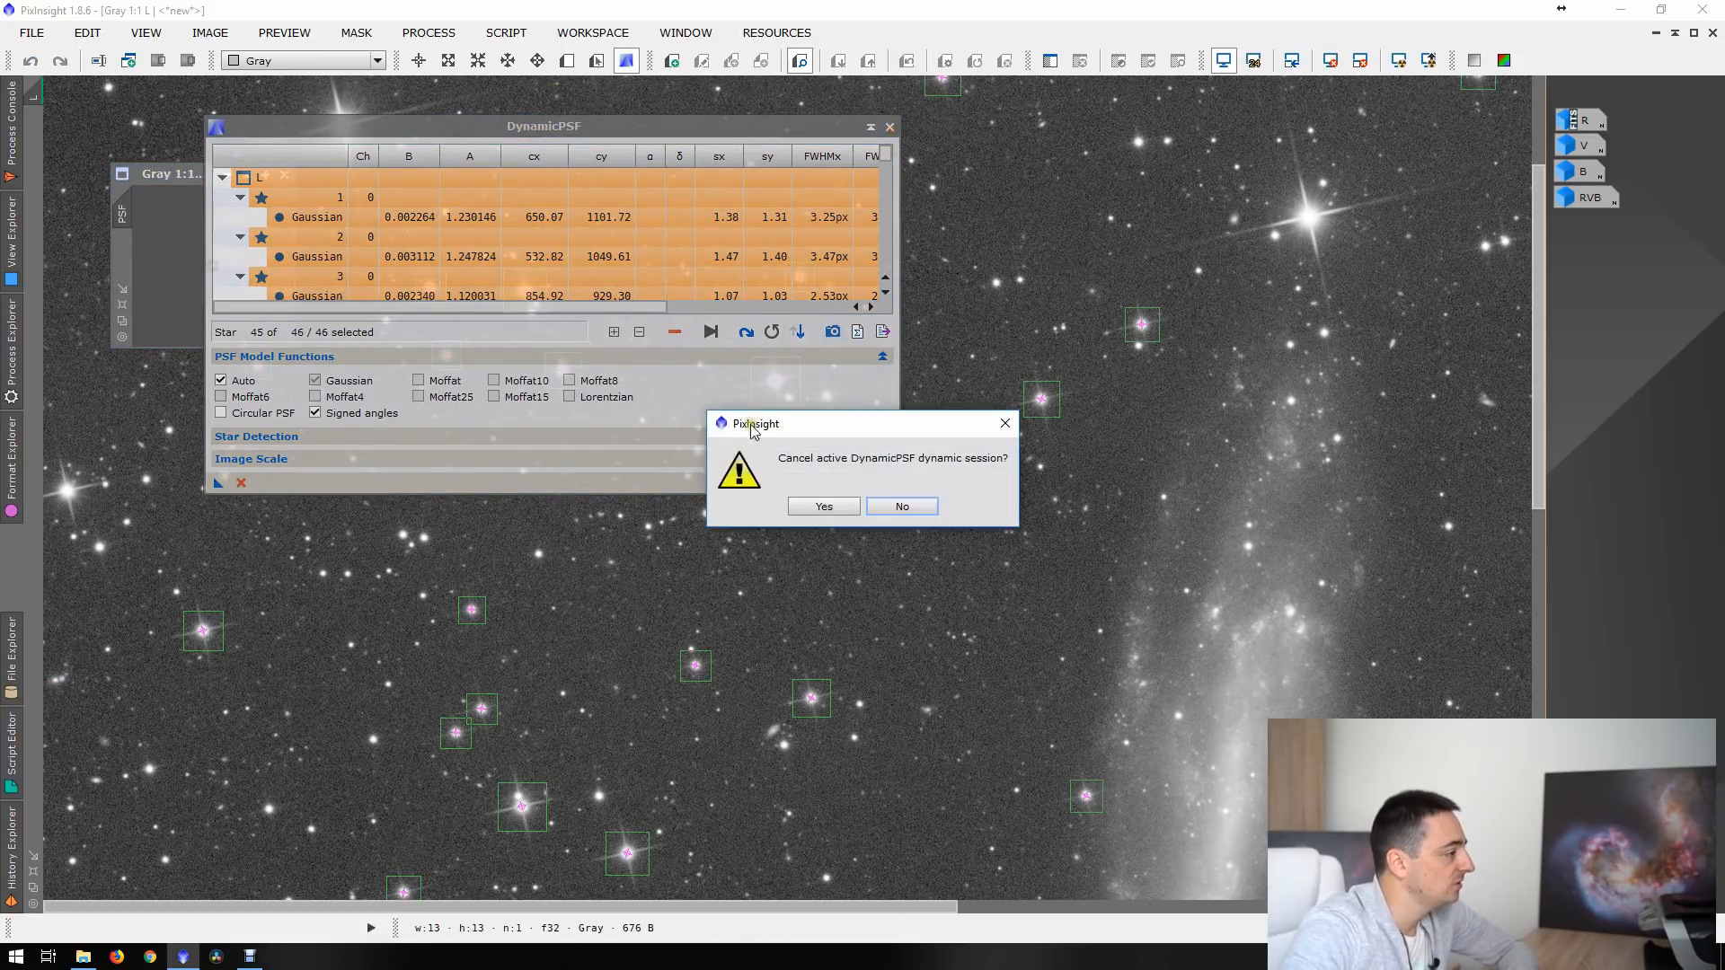
pyautogui.click(840, 508)
# - Move the generated PSF image onto a clear area and examine the star profile's shape up close
pyautogui.moveTo(182, 186); pyautogui.dragTo(1027, 352)
pyautogui.scroll(5, 1057, 432)
pyautogui.scroll(-2, 1088, 447)
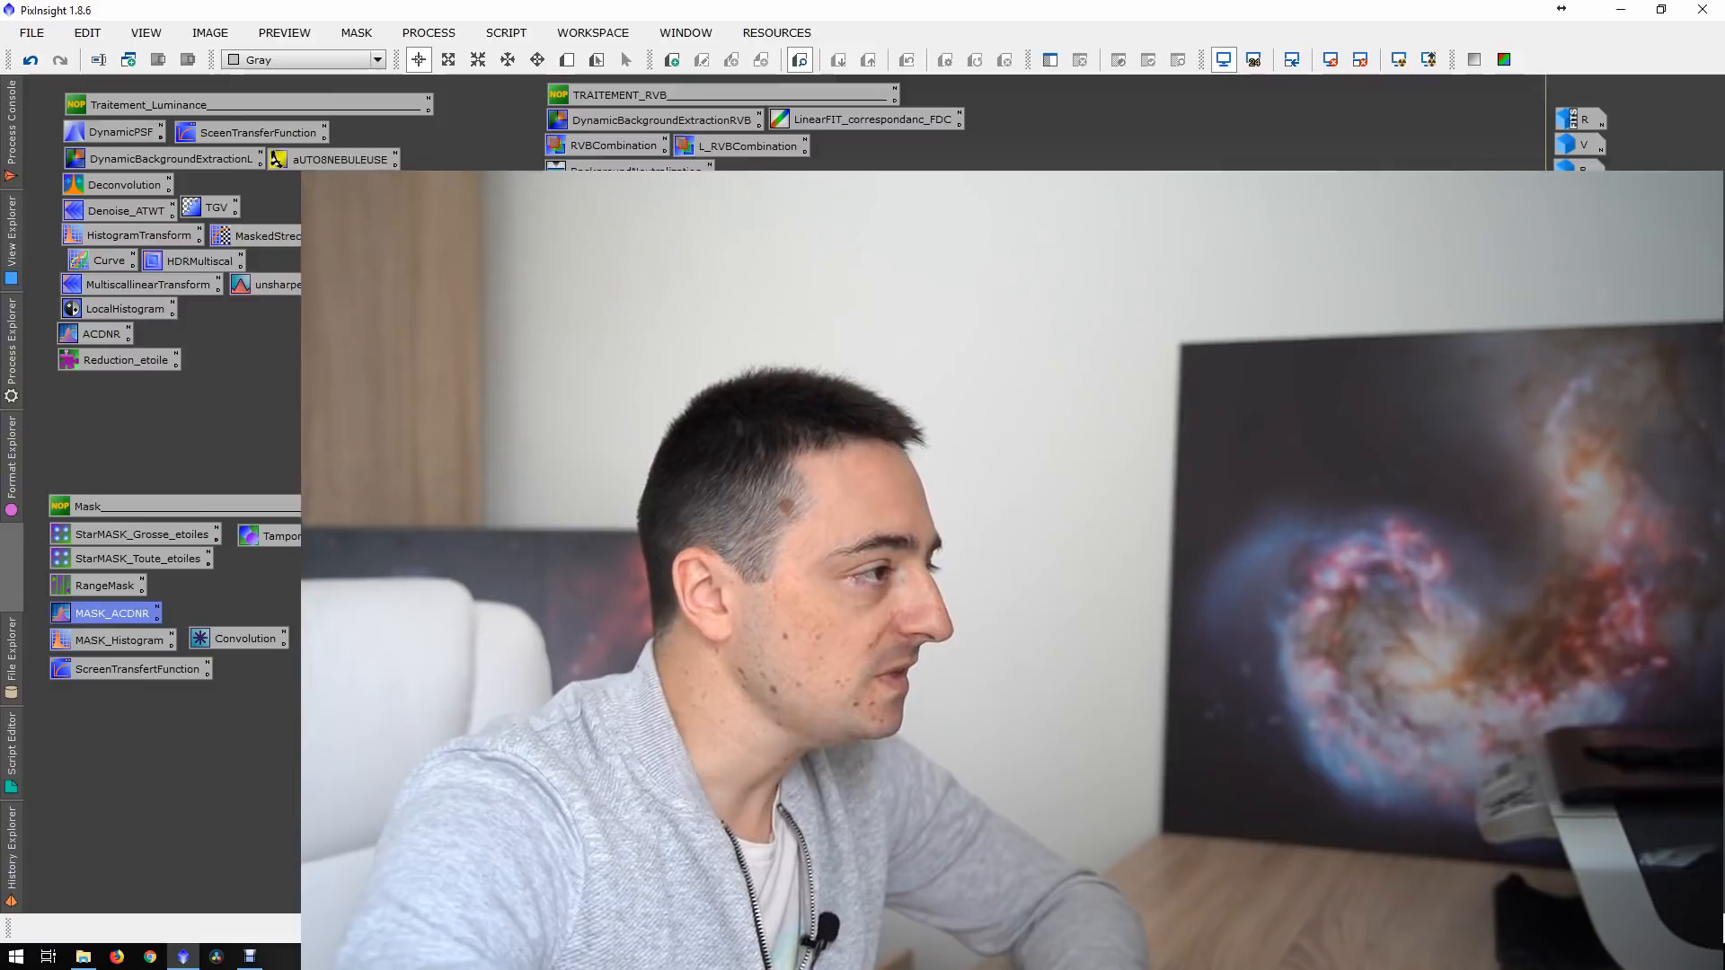
# - Duplicate the L image as L_clone and maximize the copy
pyautogui.moveTo(644, 237); pyautogui.dragTo(984, 180)
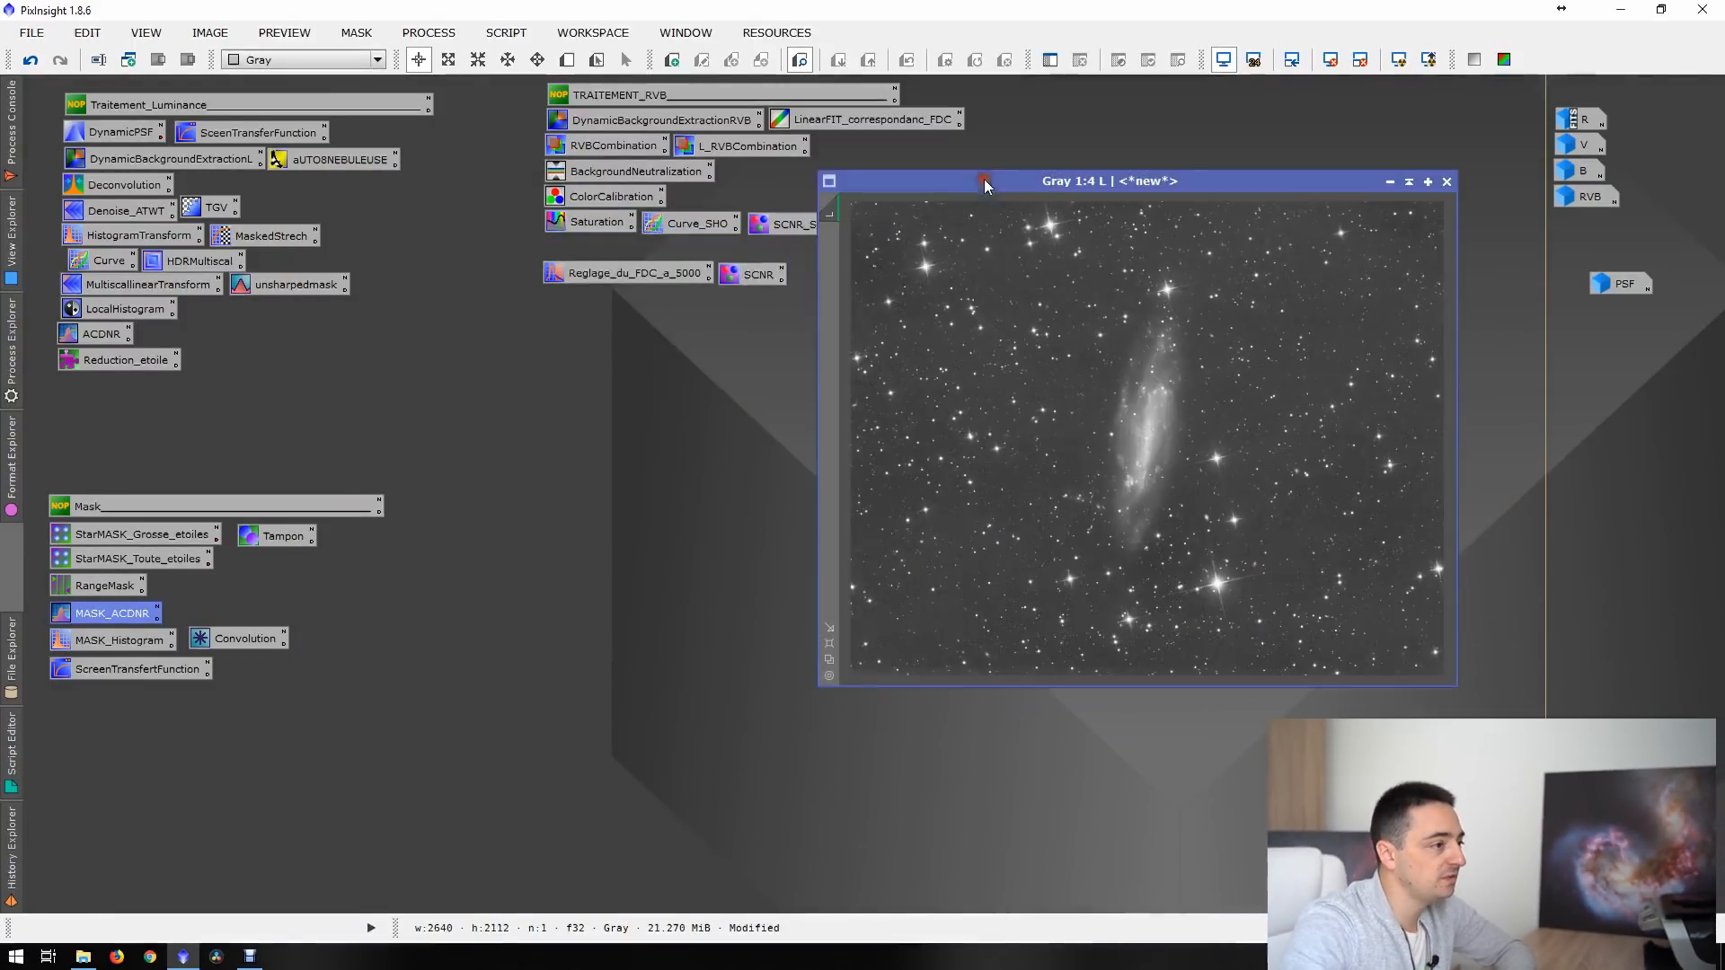
pyautogui.moveTo(834, 213); pyautogui.dragTo(530, 284)
pyautogui.doubleClick(530, 284)
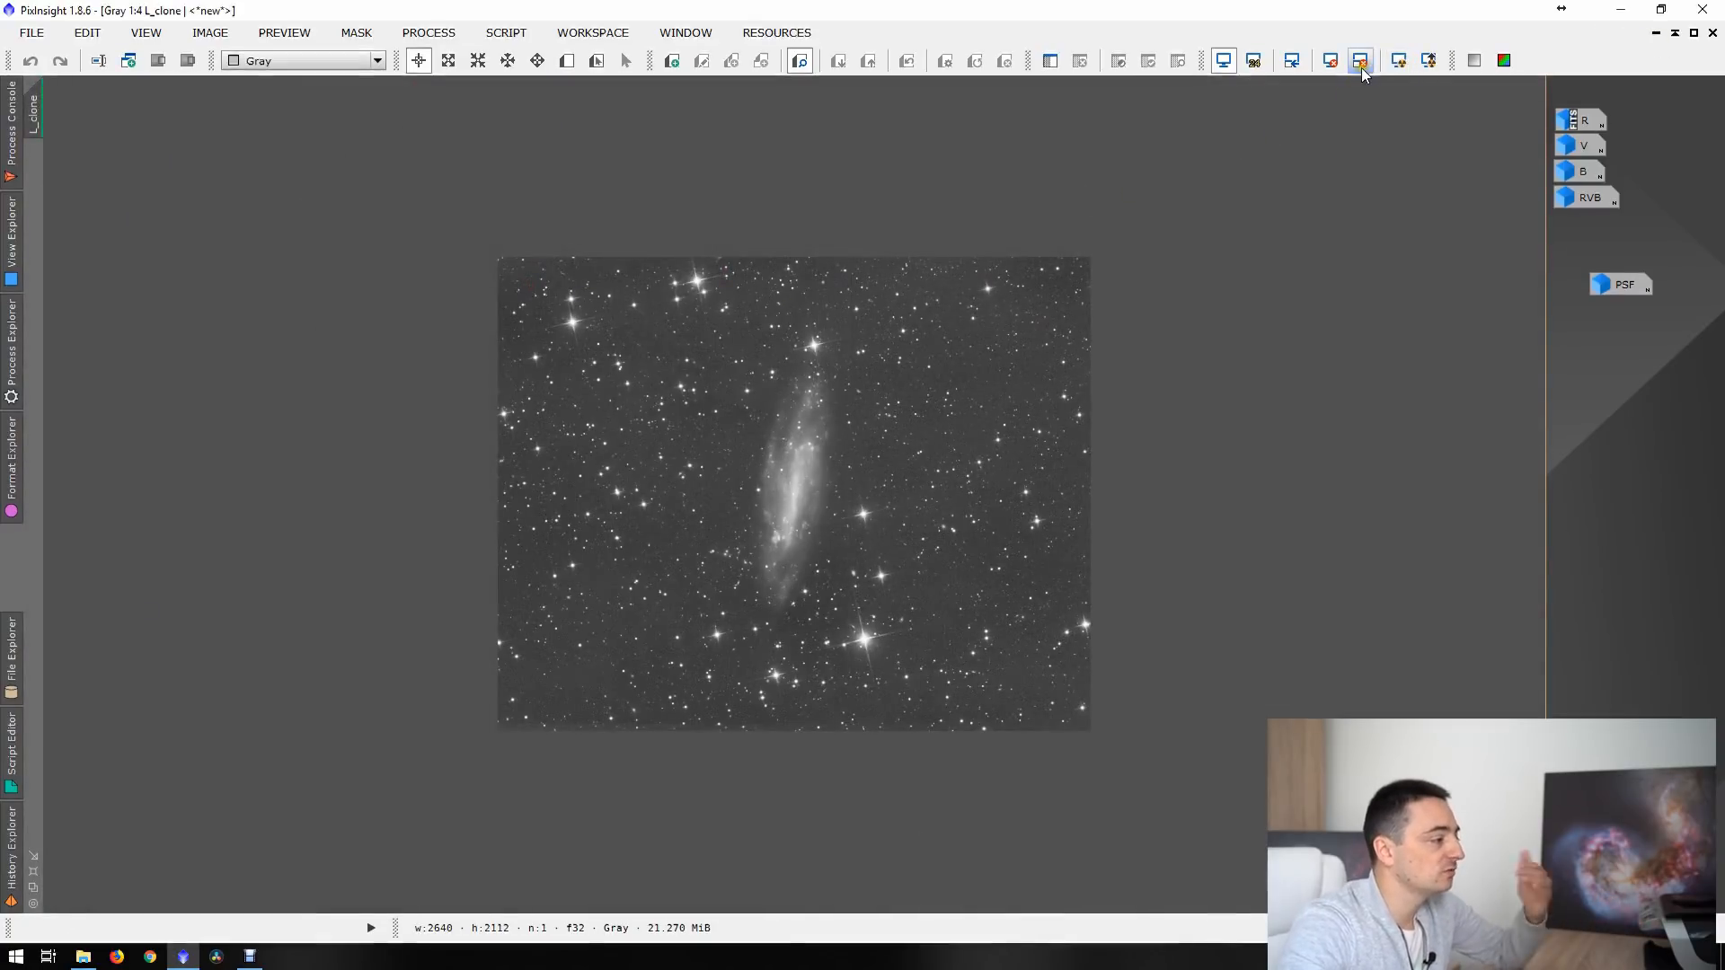
# - Examine the galaxy in L_clone and turn off the clone's screen stretch
pyautogui.scroll(2, 881, 408)
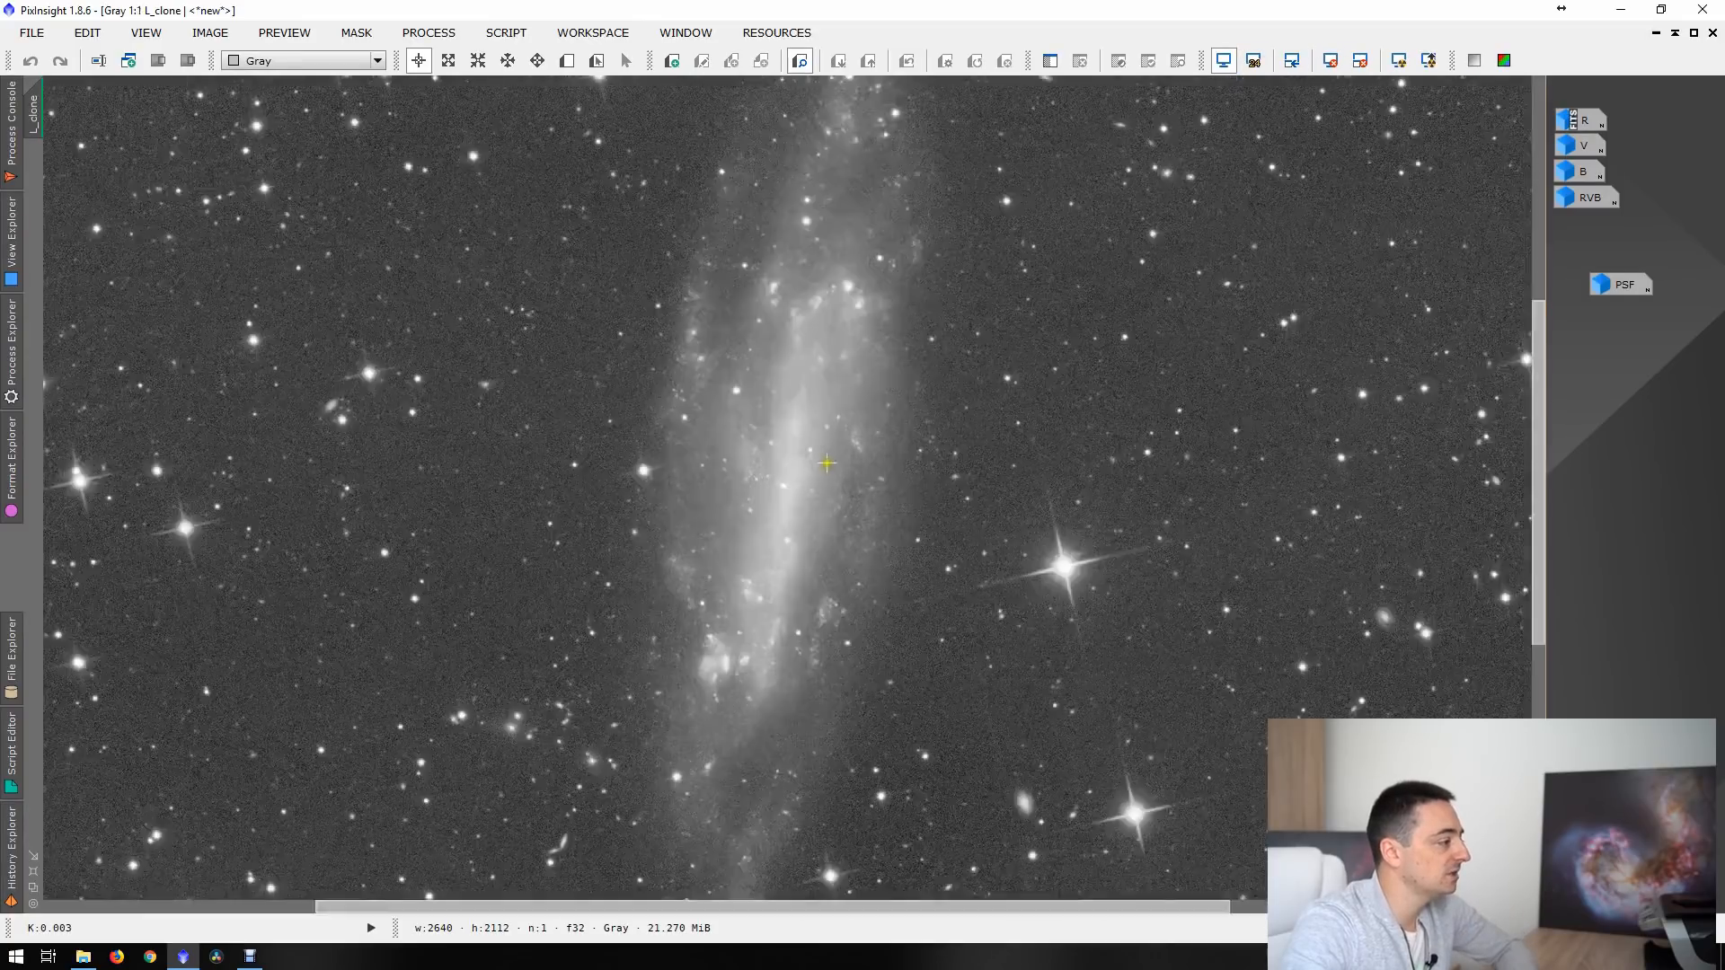
pyautogui.scroll(-1, 828, 458)
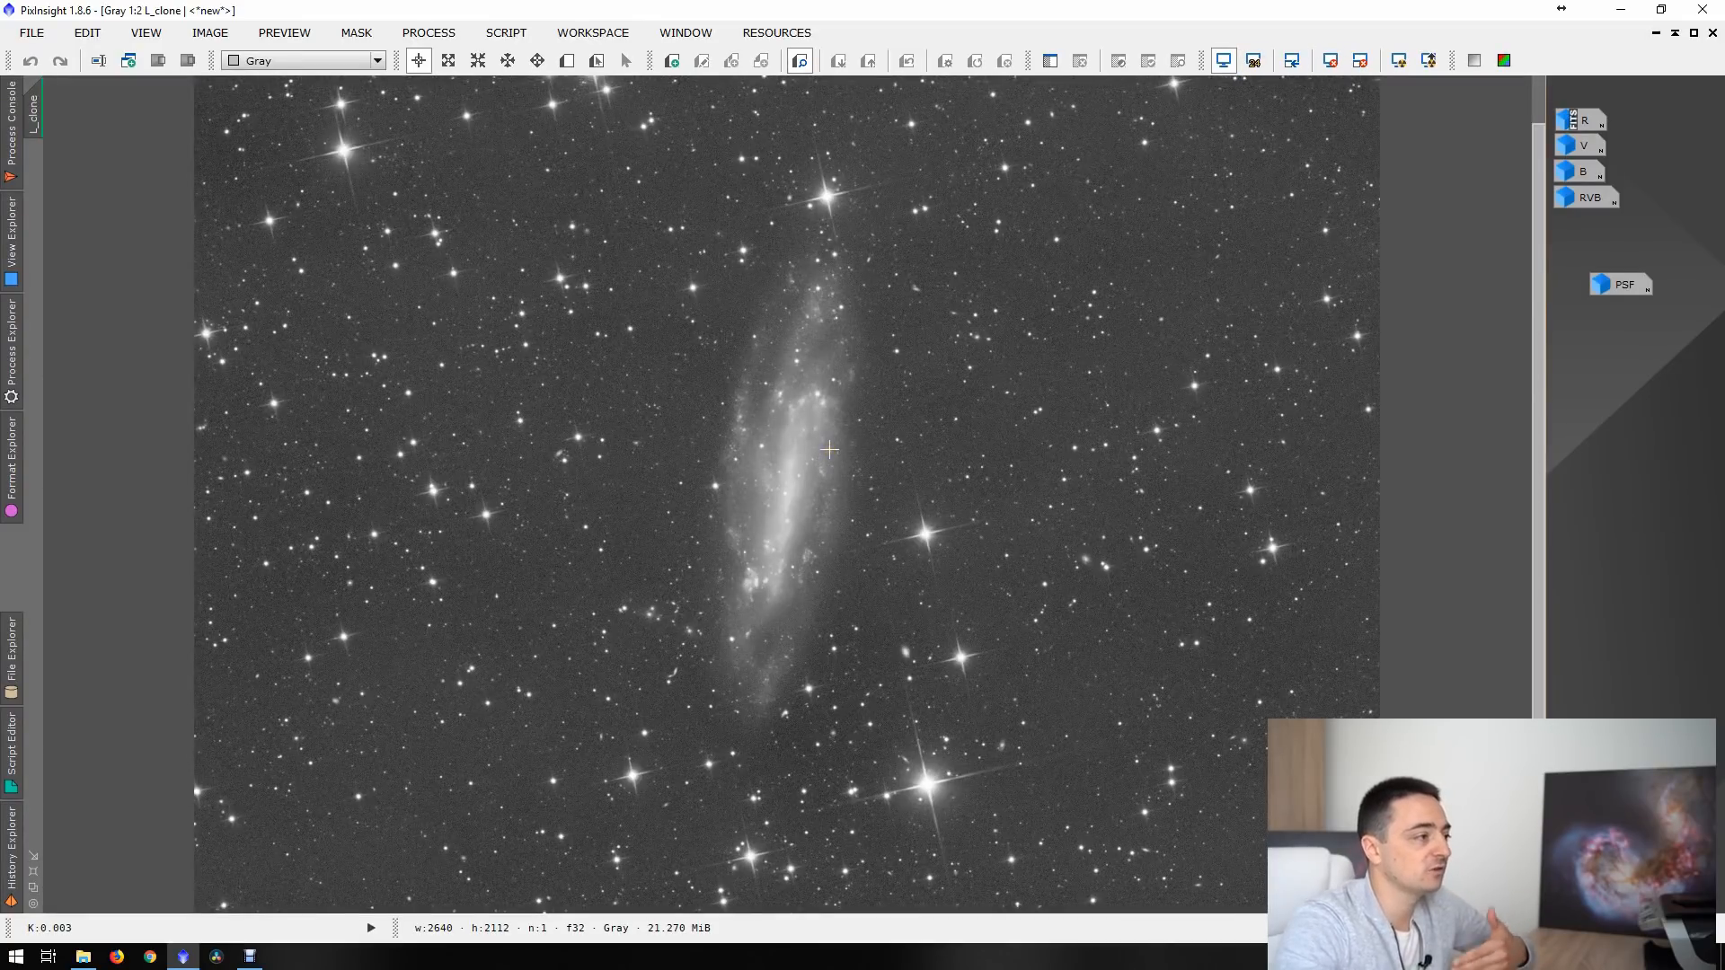
pyautogui.click(1224, 61)
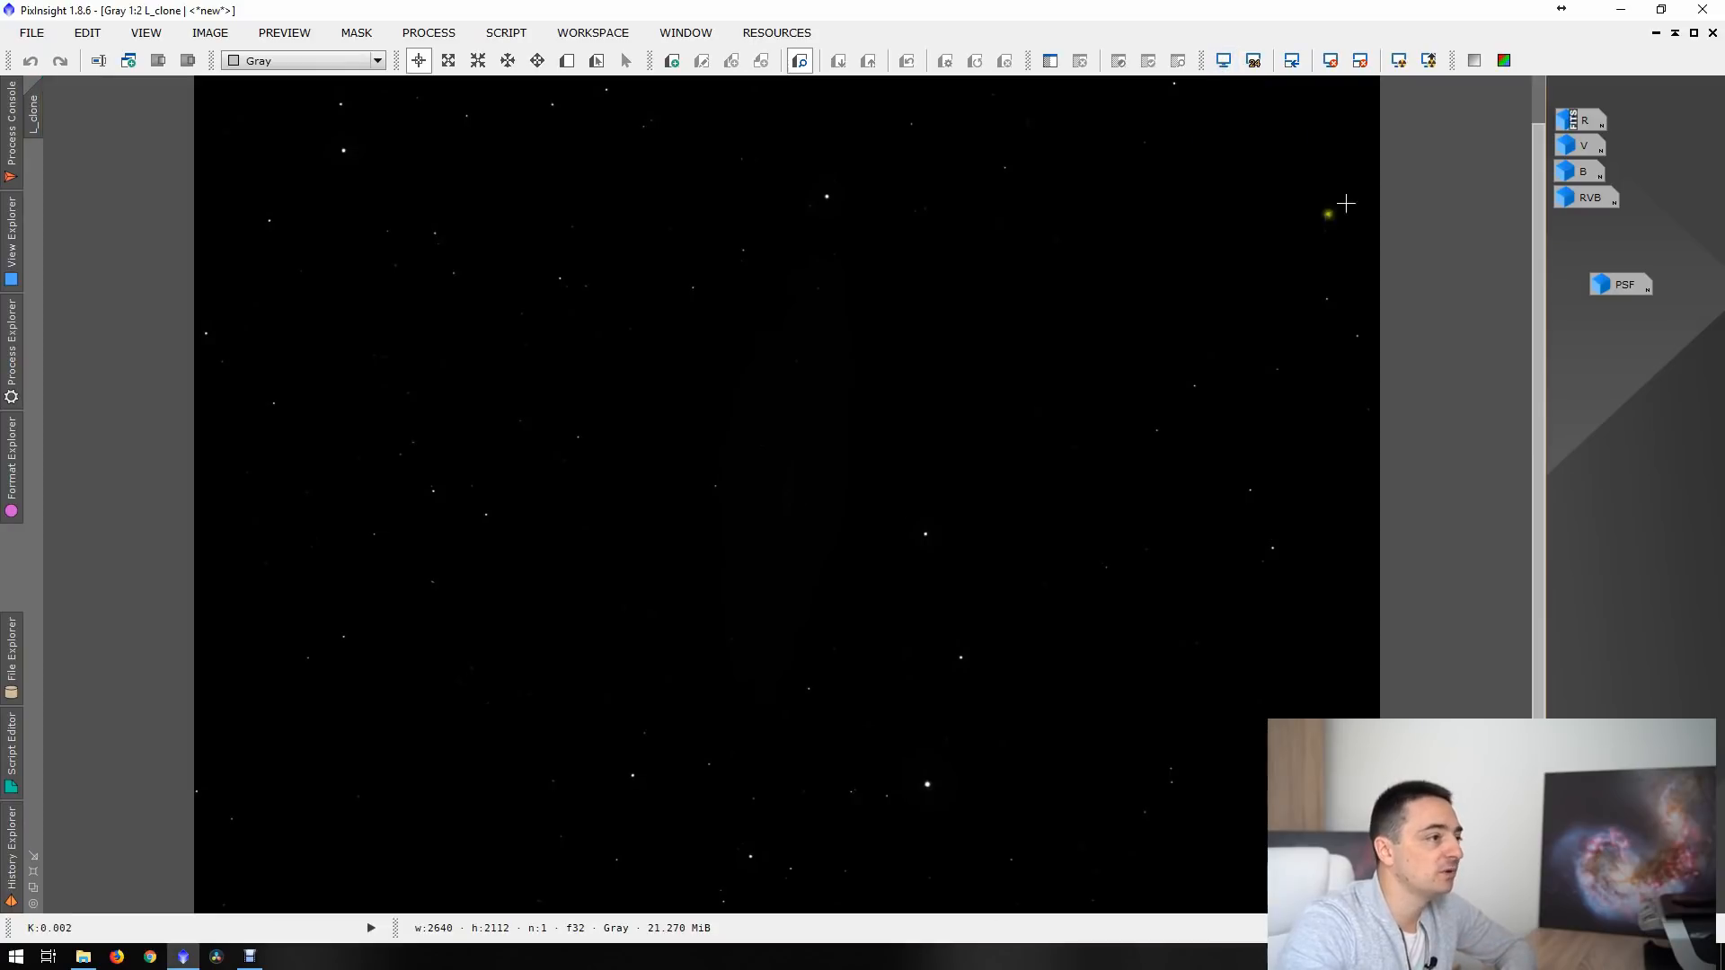
# - Stretch L_clone with two HistogramTransformation passes, using midtones 0.05822785 for the first and 0.09873418 for the second
pyautogui.click(1694, 34)
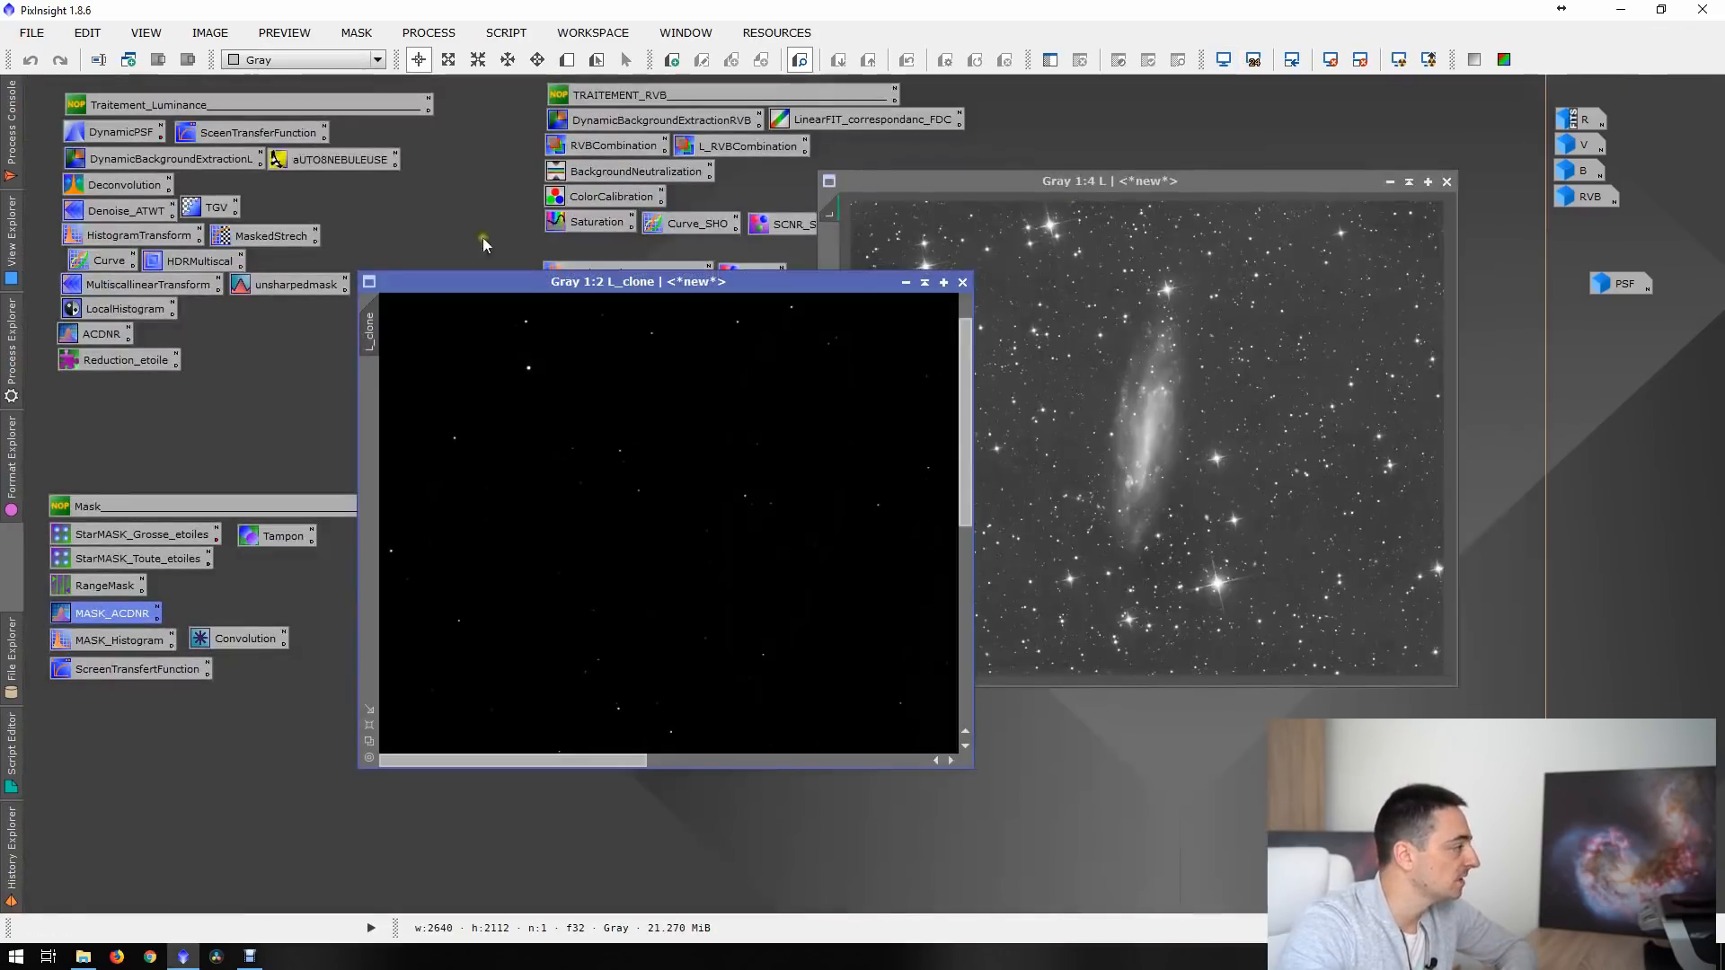
pyautogui.doubleClick(135, 236)
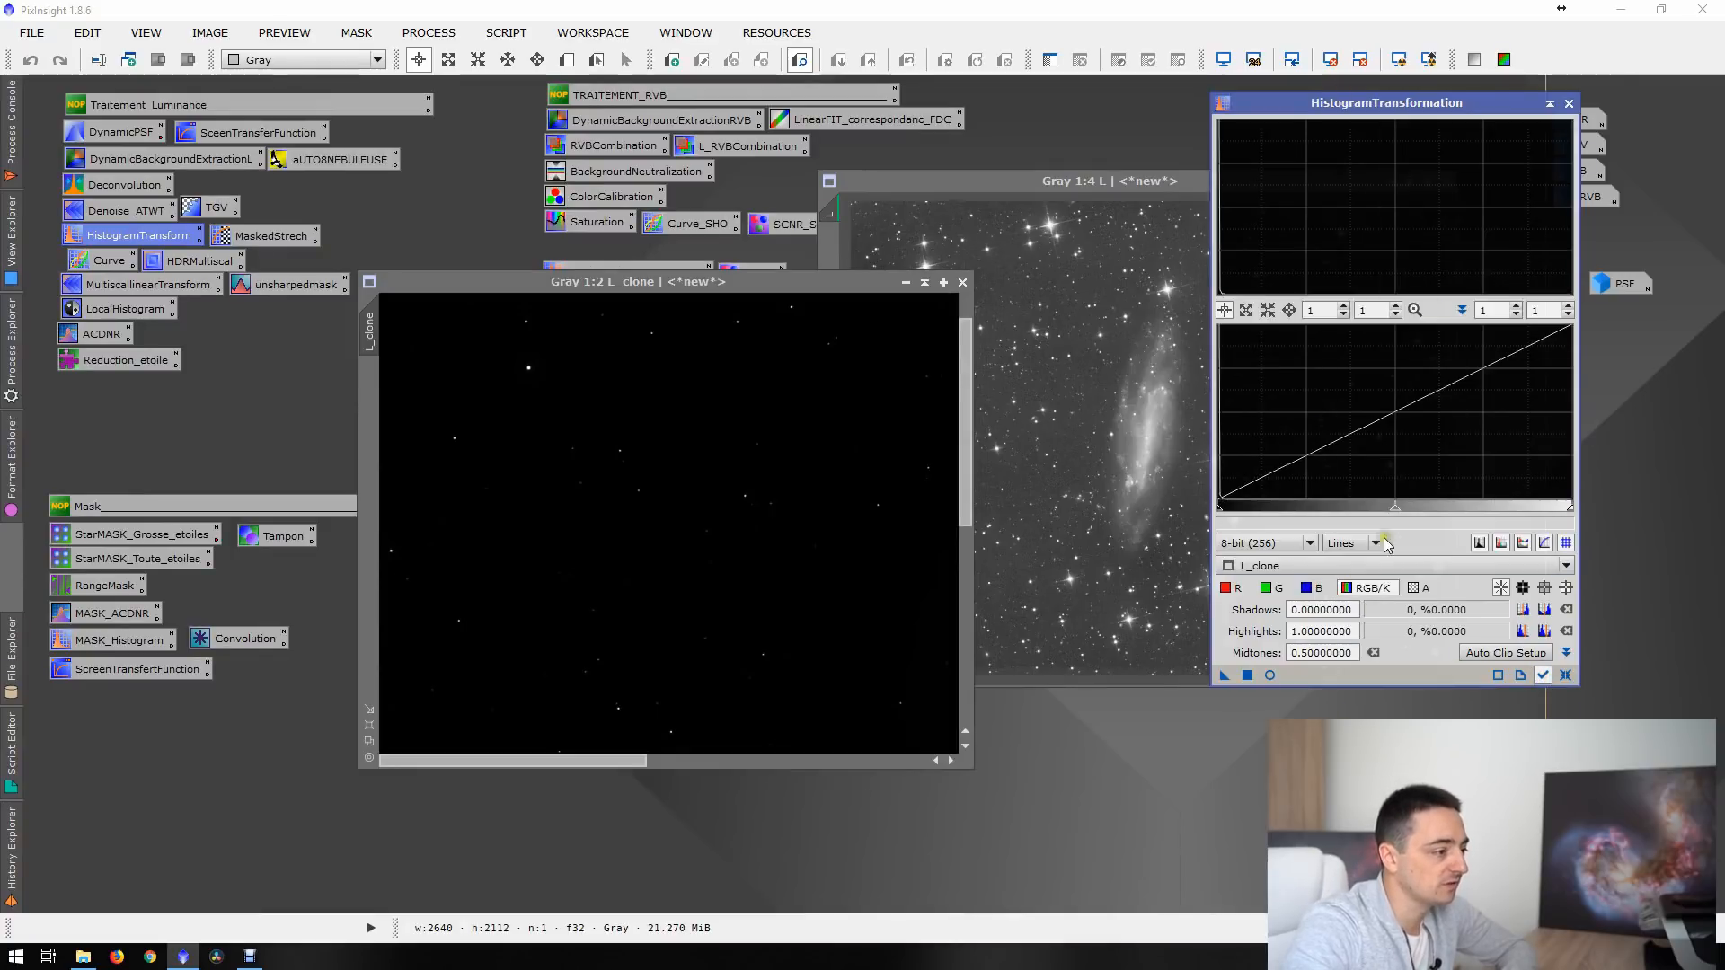
pyautogui.moveTo(1396, 508); pyautogui.dragTo(1238, 508)
pyautogui.click(1247, 674)
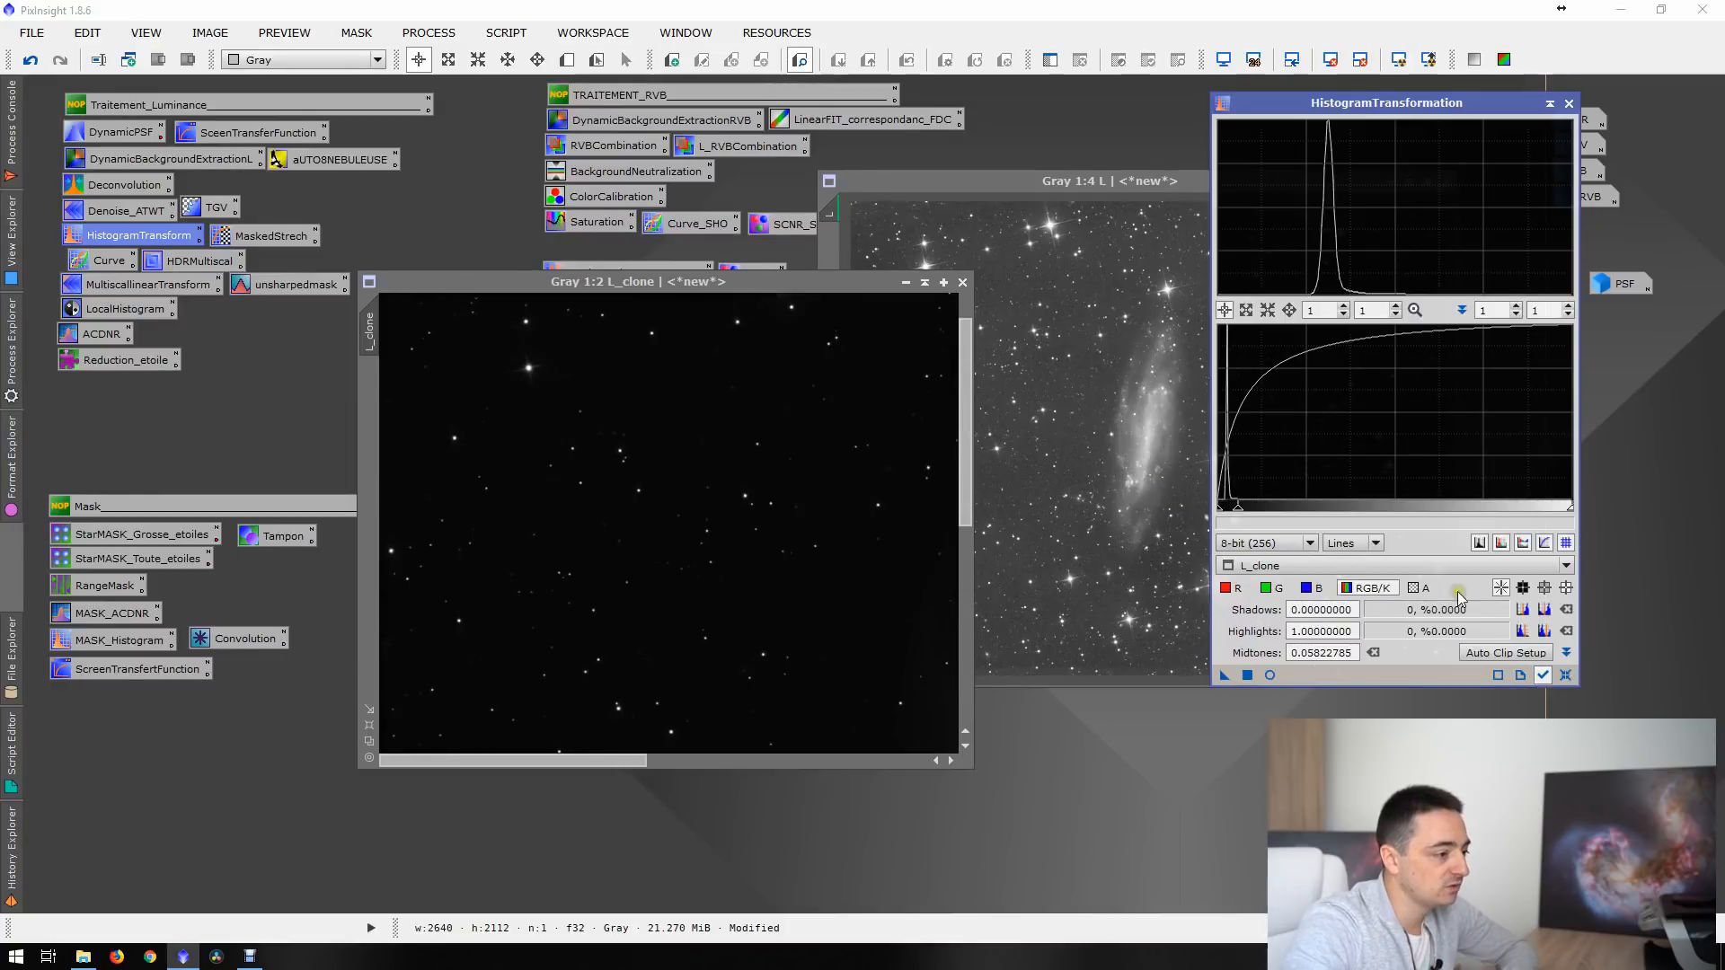
pyautogui.click(1565, 675)
pyautogui.moveTo(1396, 507); pyautogui.dragTo(1252, 509)
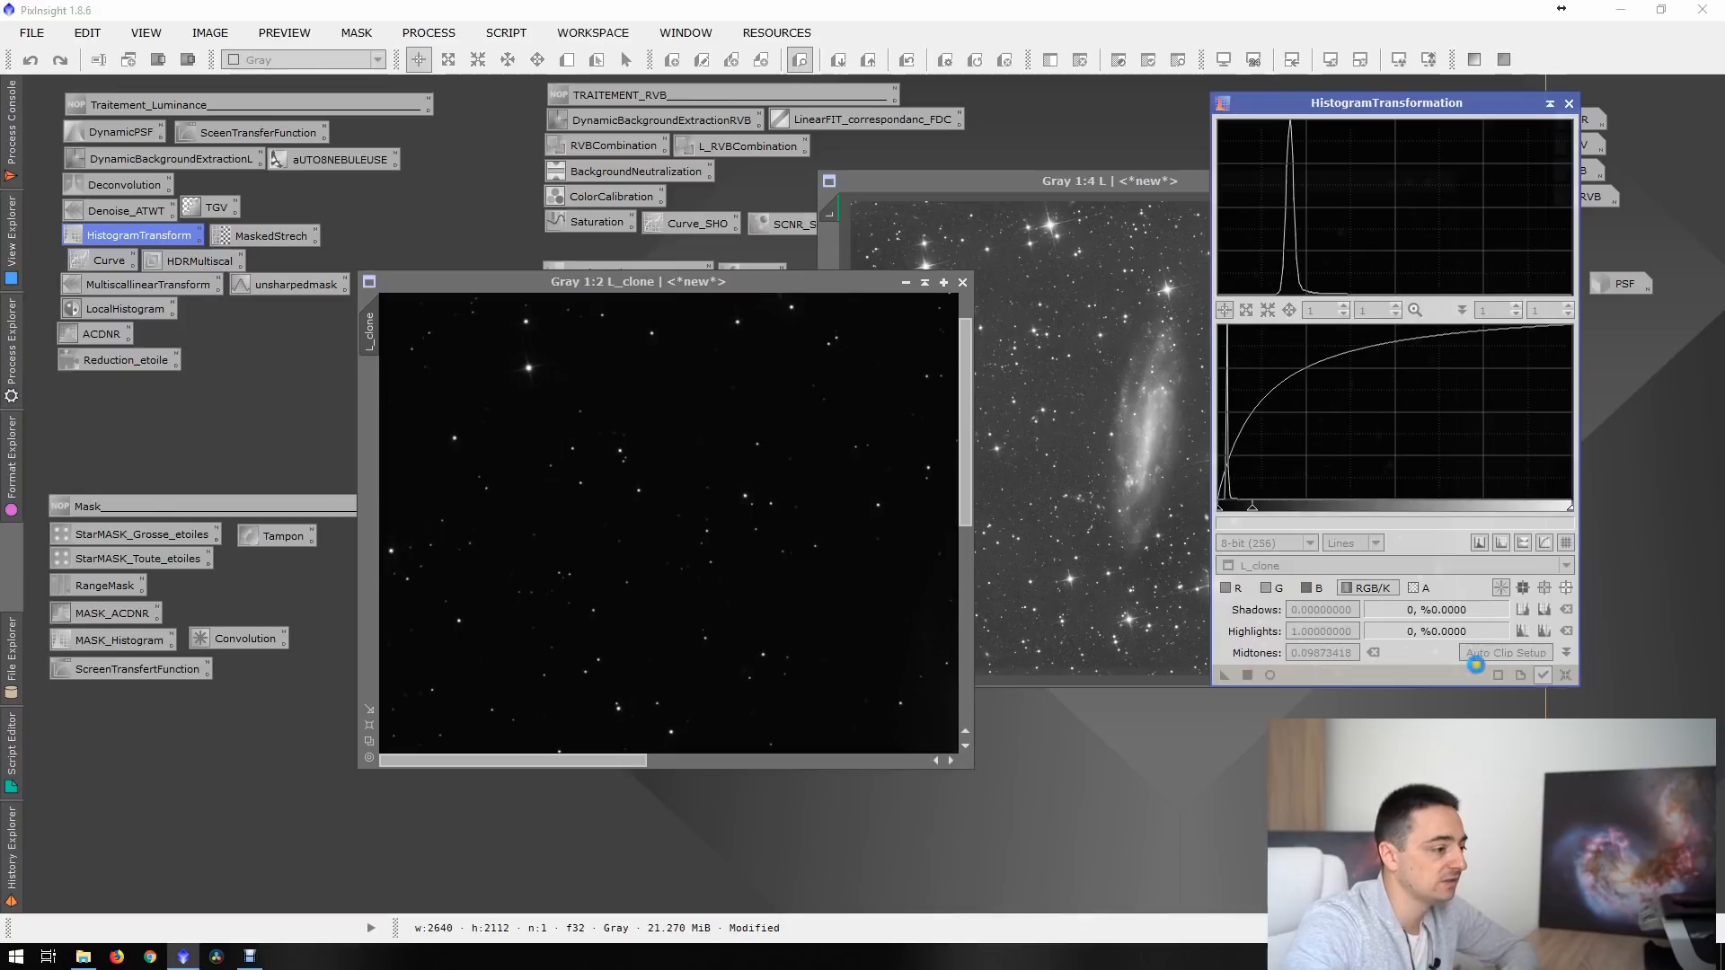
pyautogui.click(1542, 676)
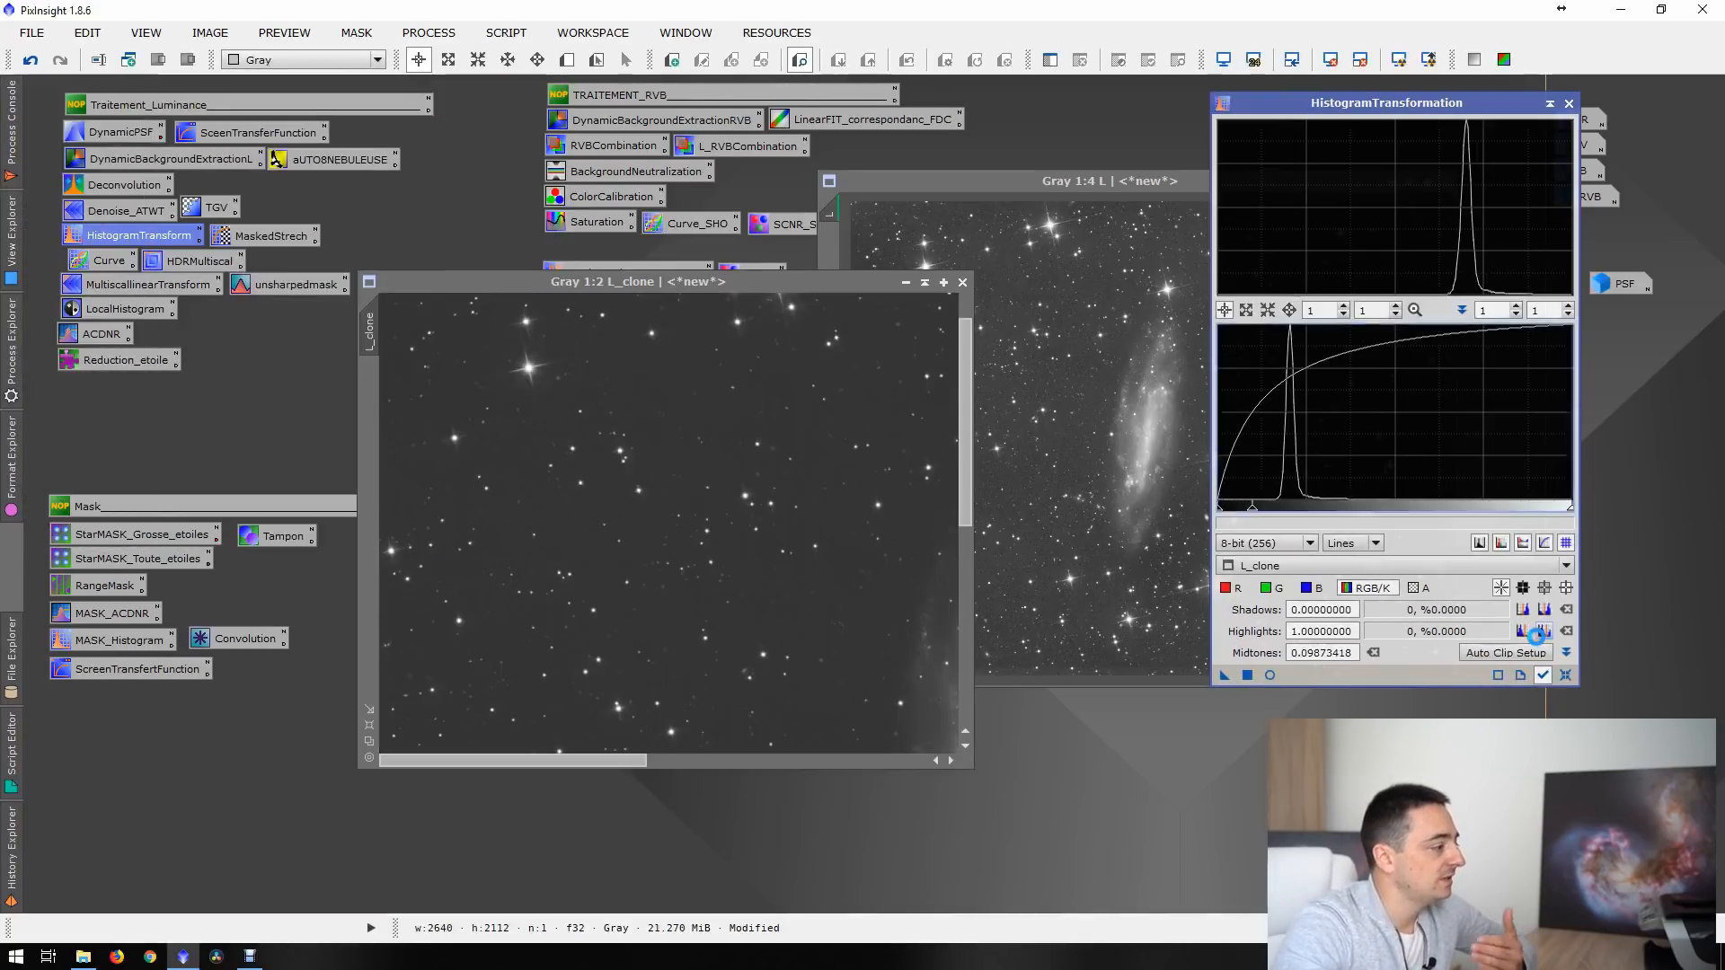
# - Examine the galaxy and background in the stretched L_clone at full window size, and close HistogramTransformation
pyautogui.moveTo(798, 516); pyautogui.dragTo(612, 403)
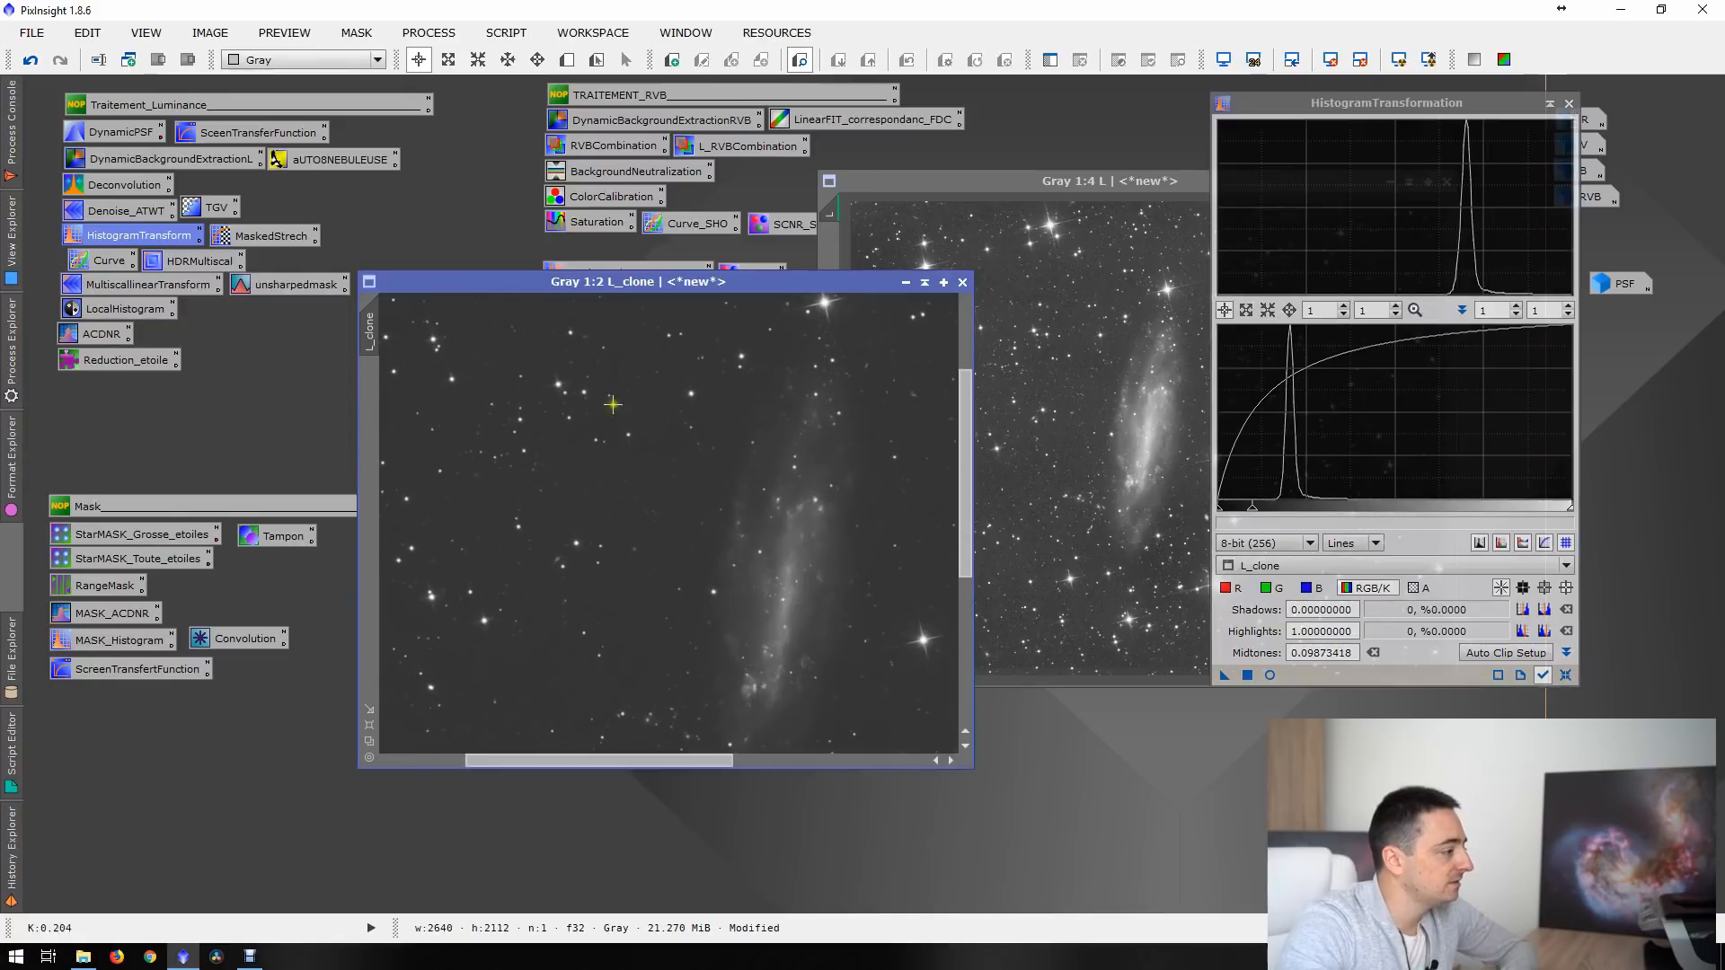
pyautogui.doubleClick(737, 284)
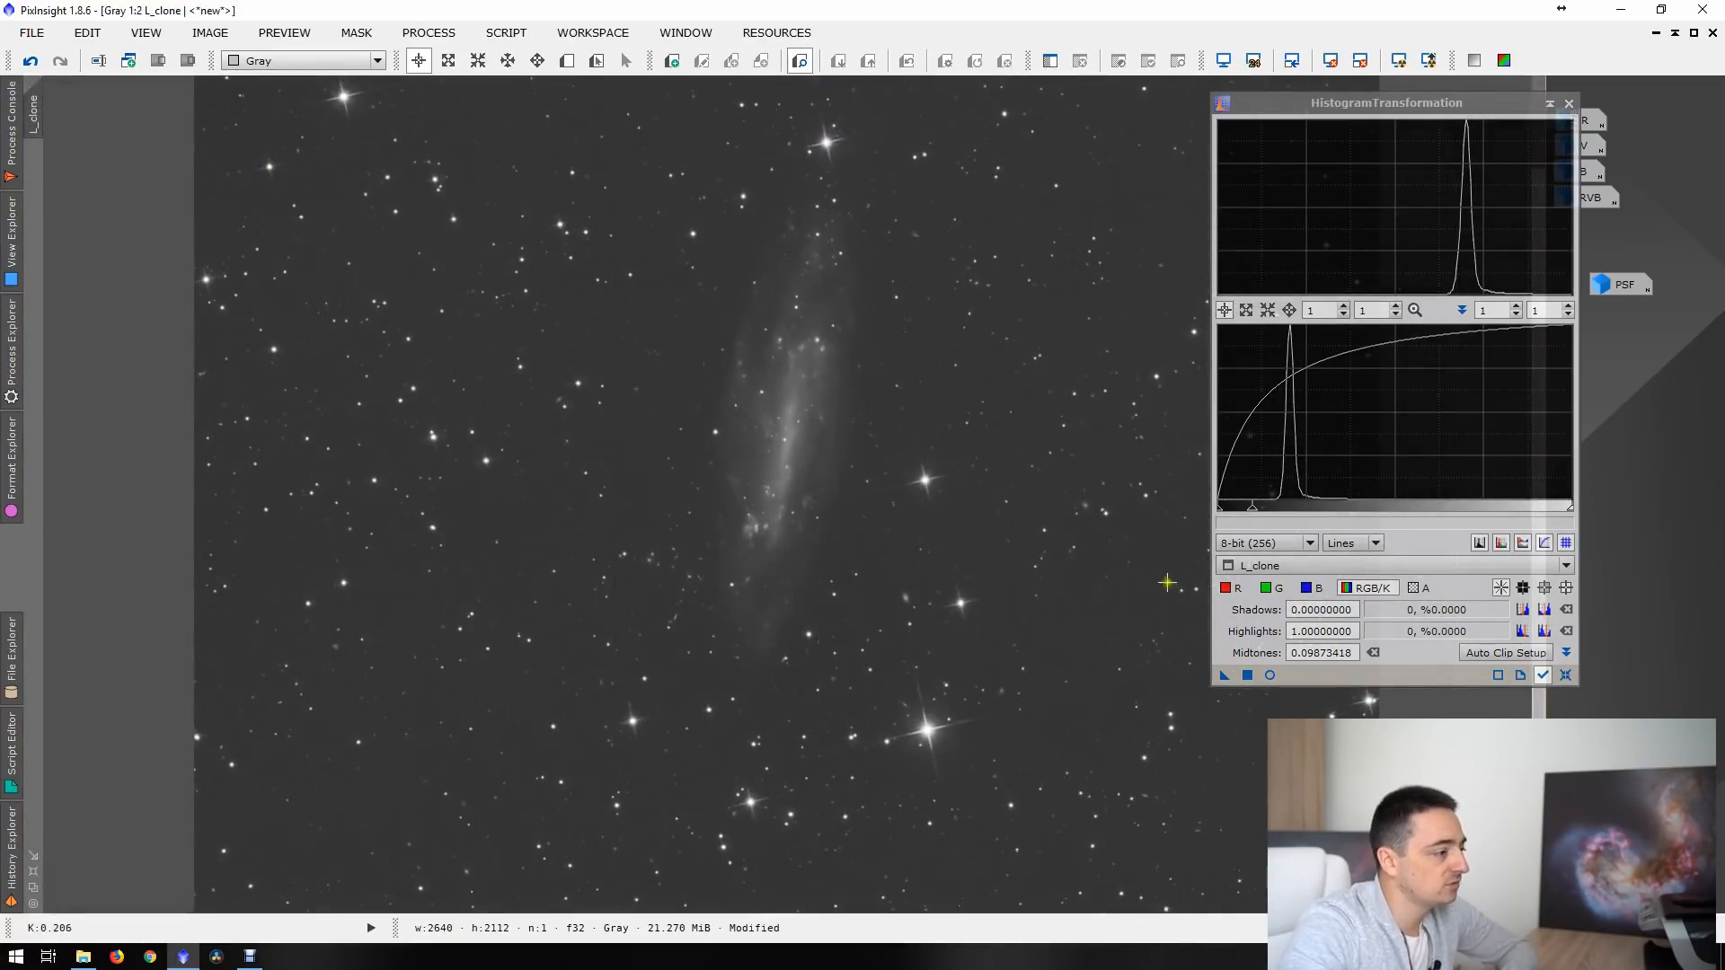
pyautogui.moveTo(1252, 508); pyautogui.dragTo(1366, 512)
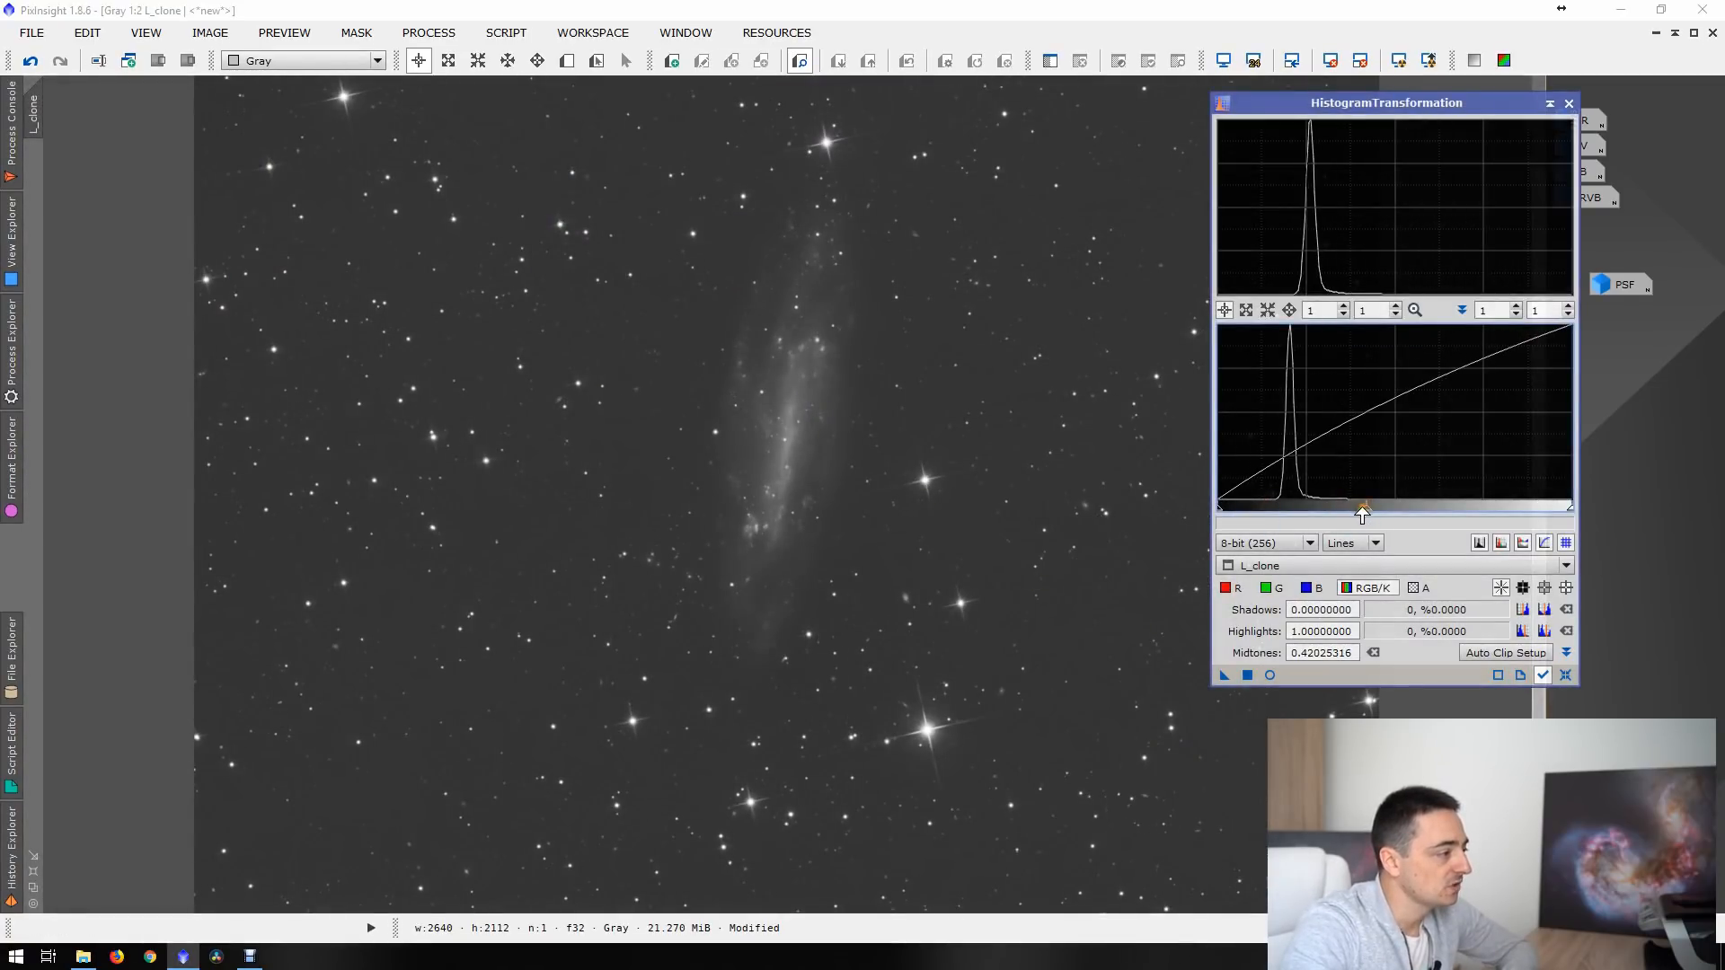
pyautogui.click(1567, 104)
pyautogui.click(1674, 34)
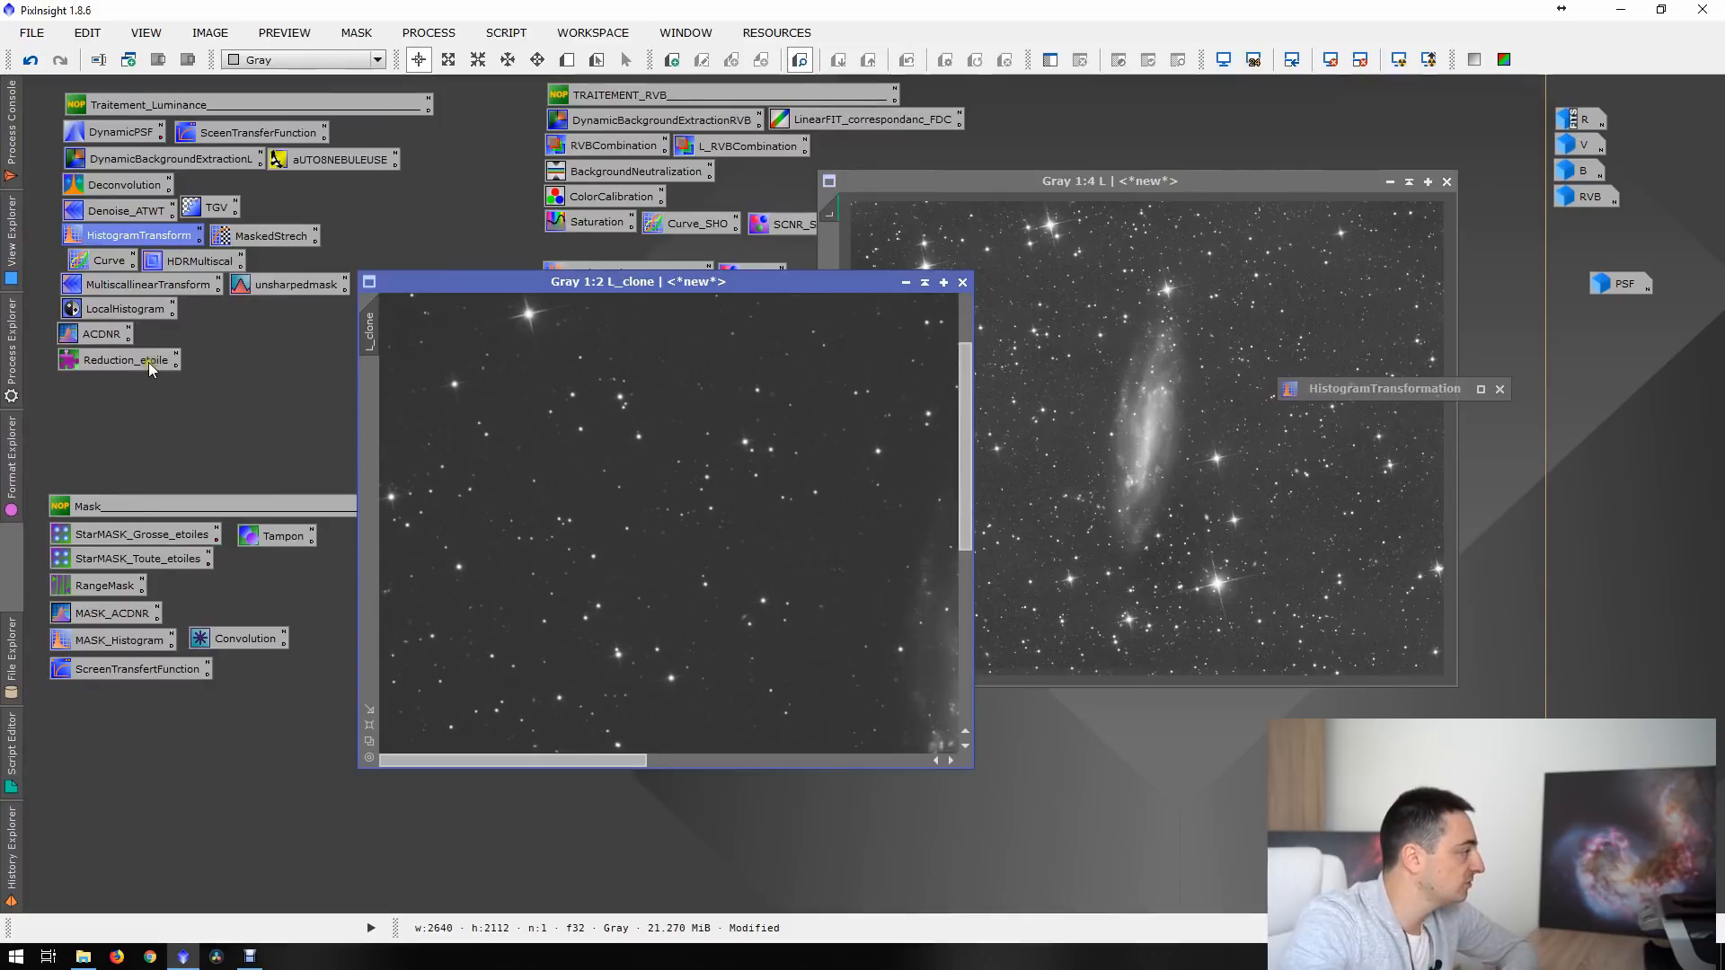
# - Turn L_clone into an inverted mask with ACDNR's lightness mask preview at midtones 0.12 and shadows 0.21, and check the result
pyautogui.doubleClick(103, 336)
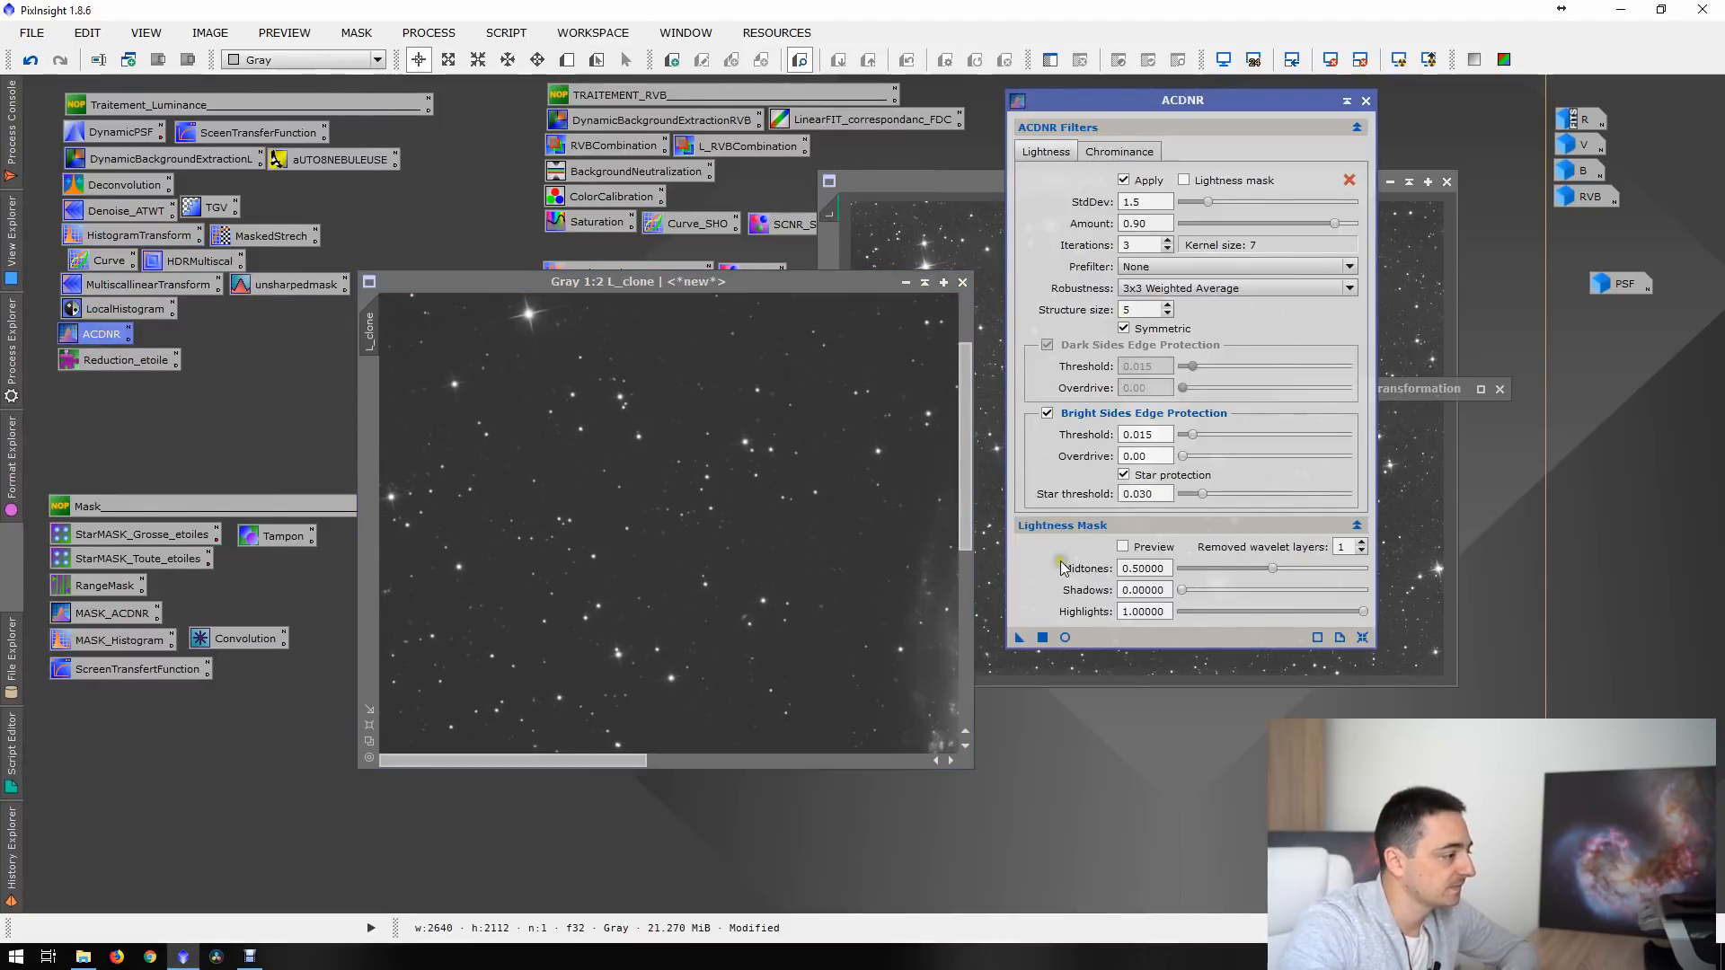
pyautogui.click(1123, 547)
pyautogui.click(1064, 637)
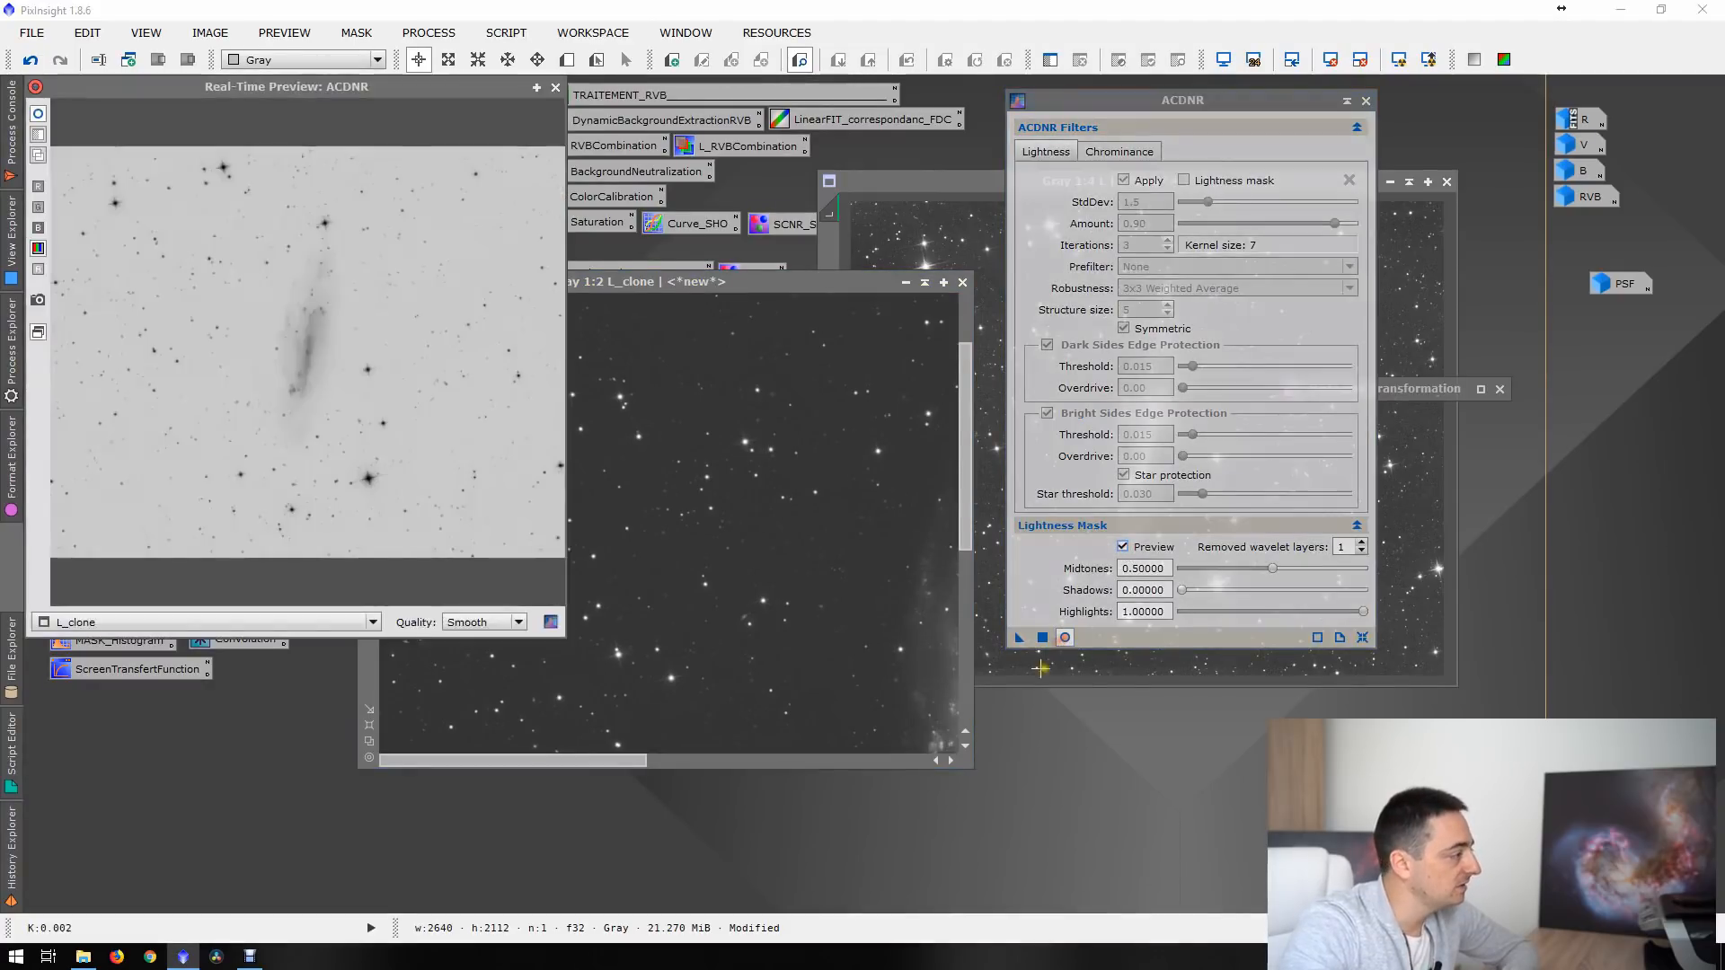
pyautogui.moveTo(1270, 567); pyautogui.dragTo(1224, 597)
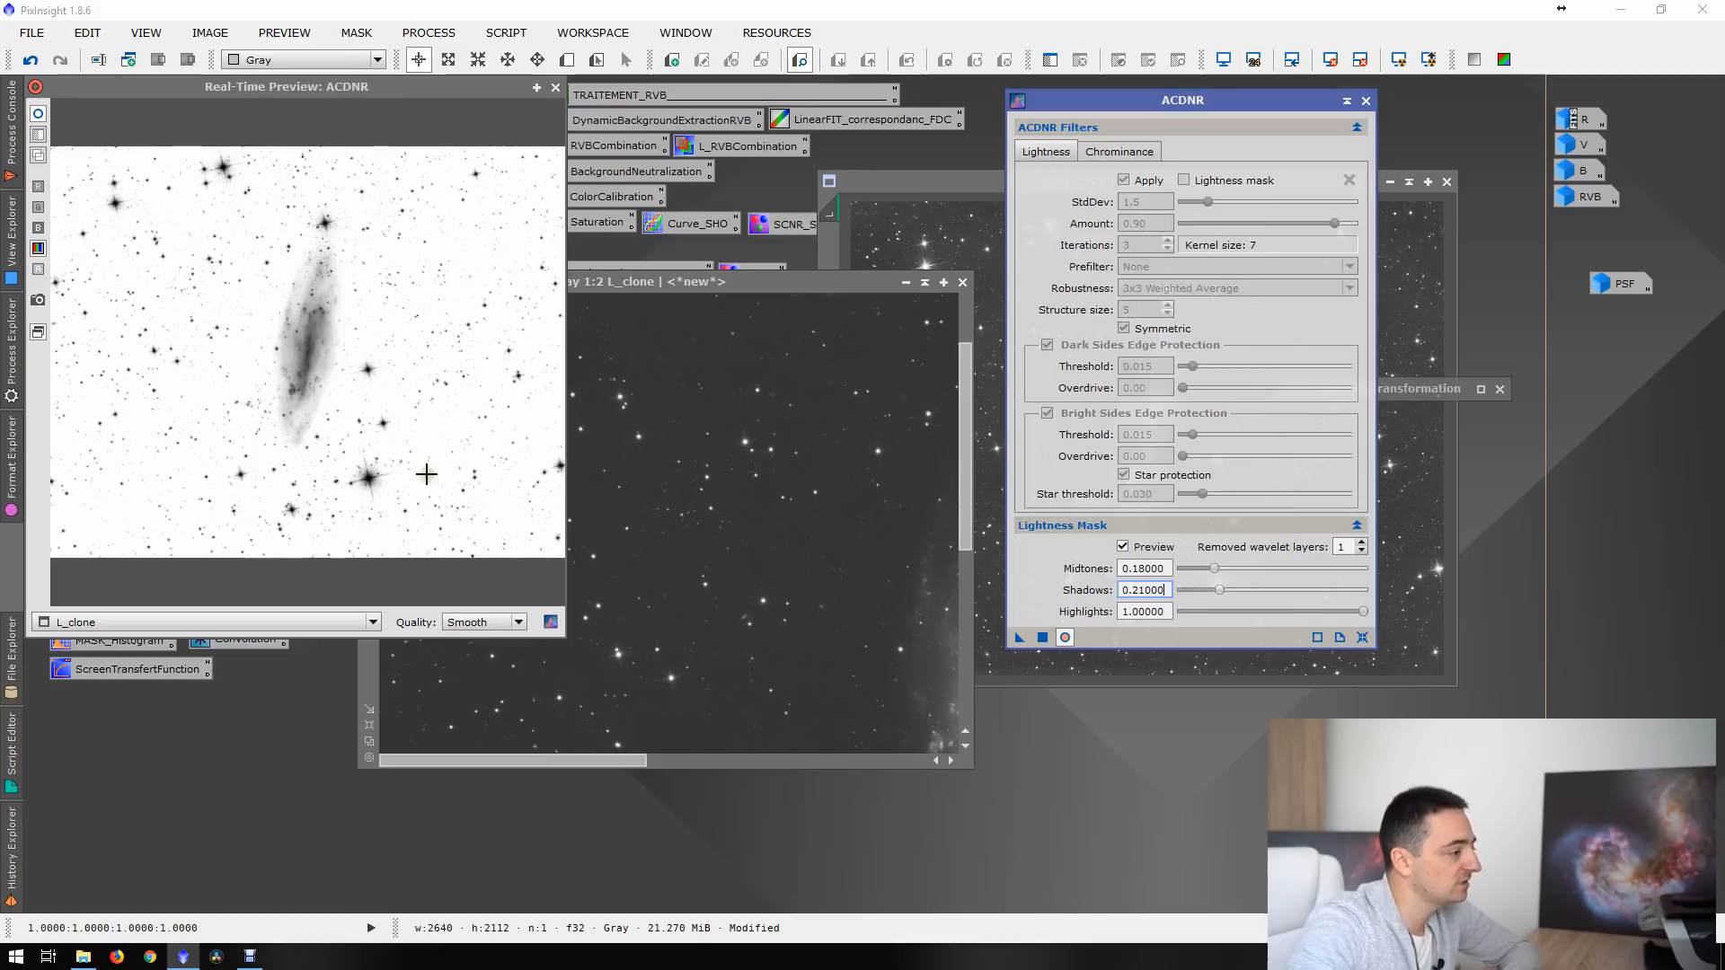
pyautogui.moveTo(1214, 569); pyautogui.dragTo(1205, 571)
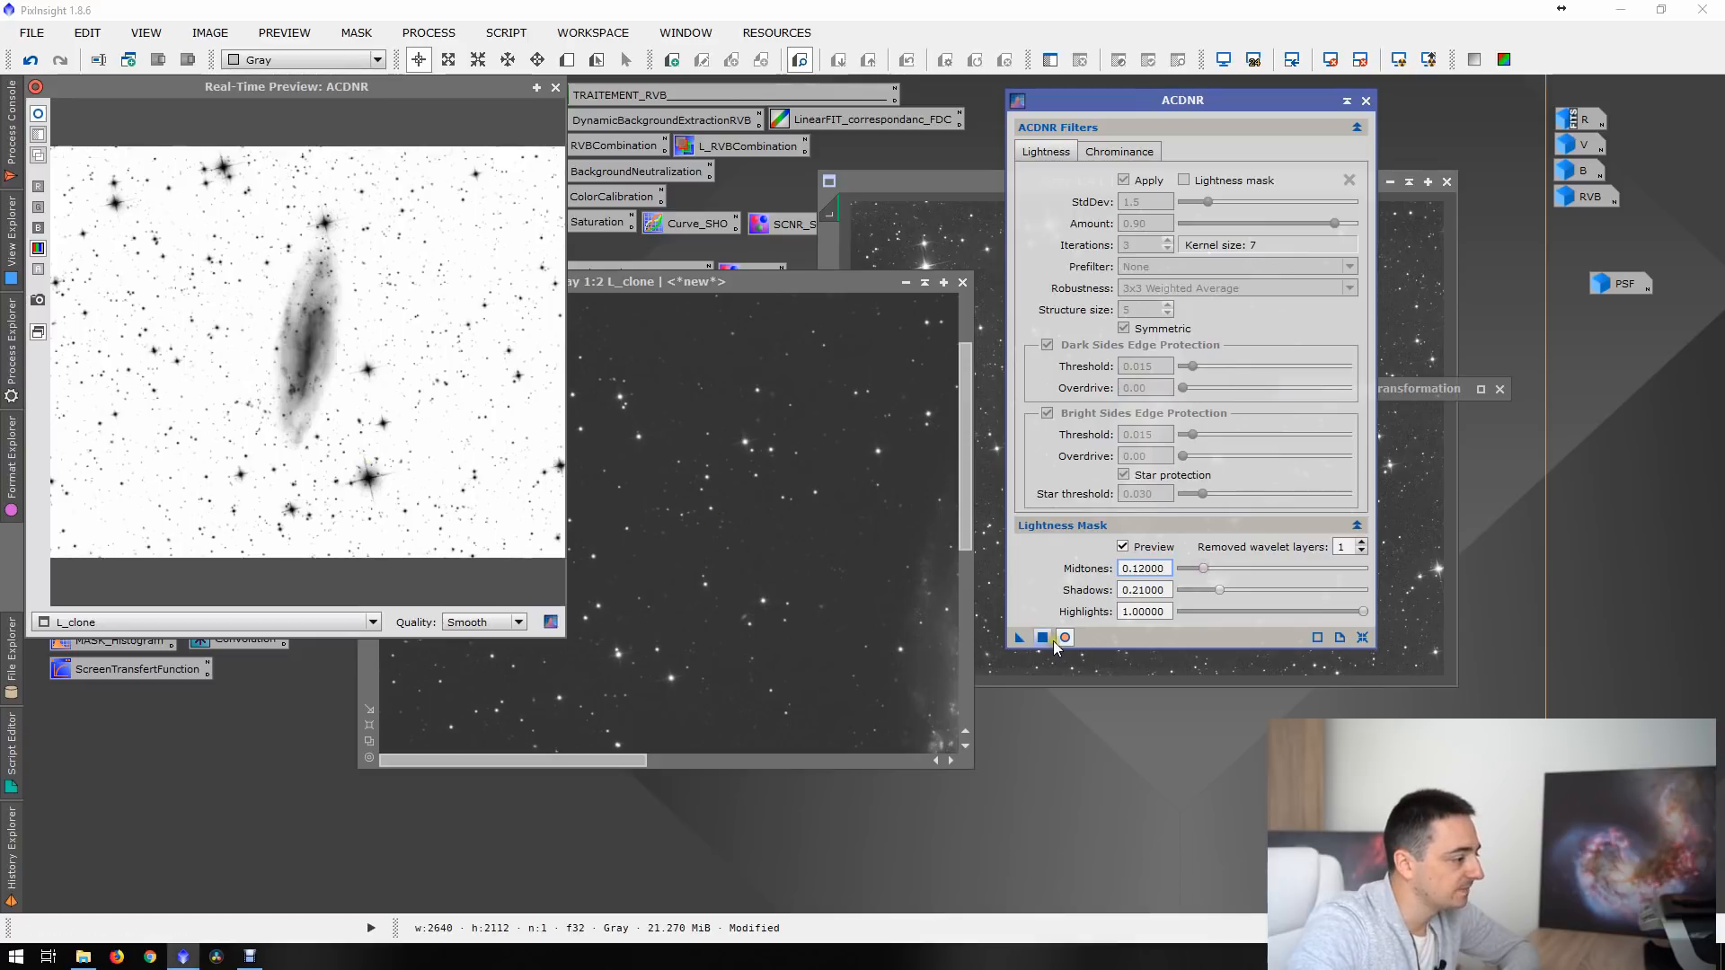
pyautogui.click(1366, 100)
pyautogui.click(555, 88)
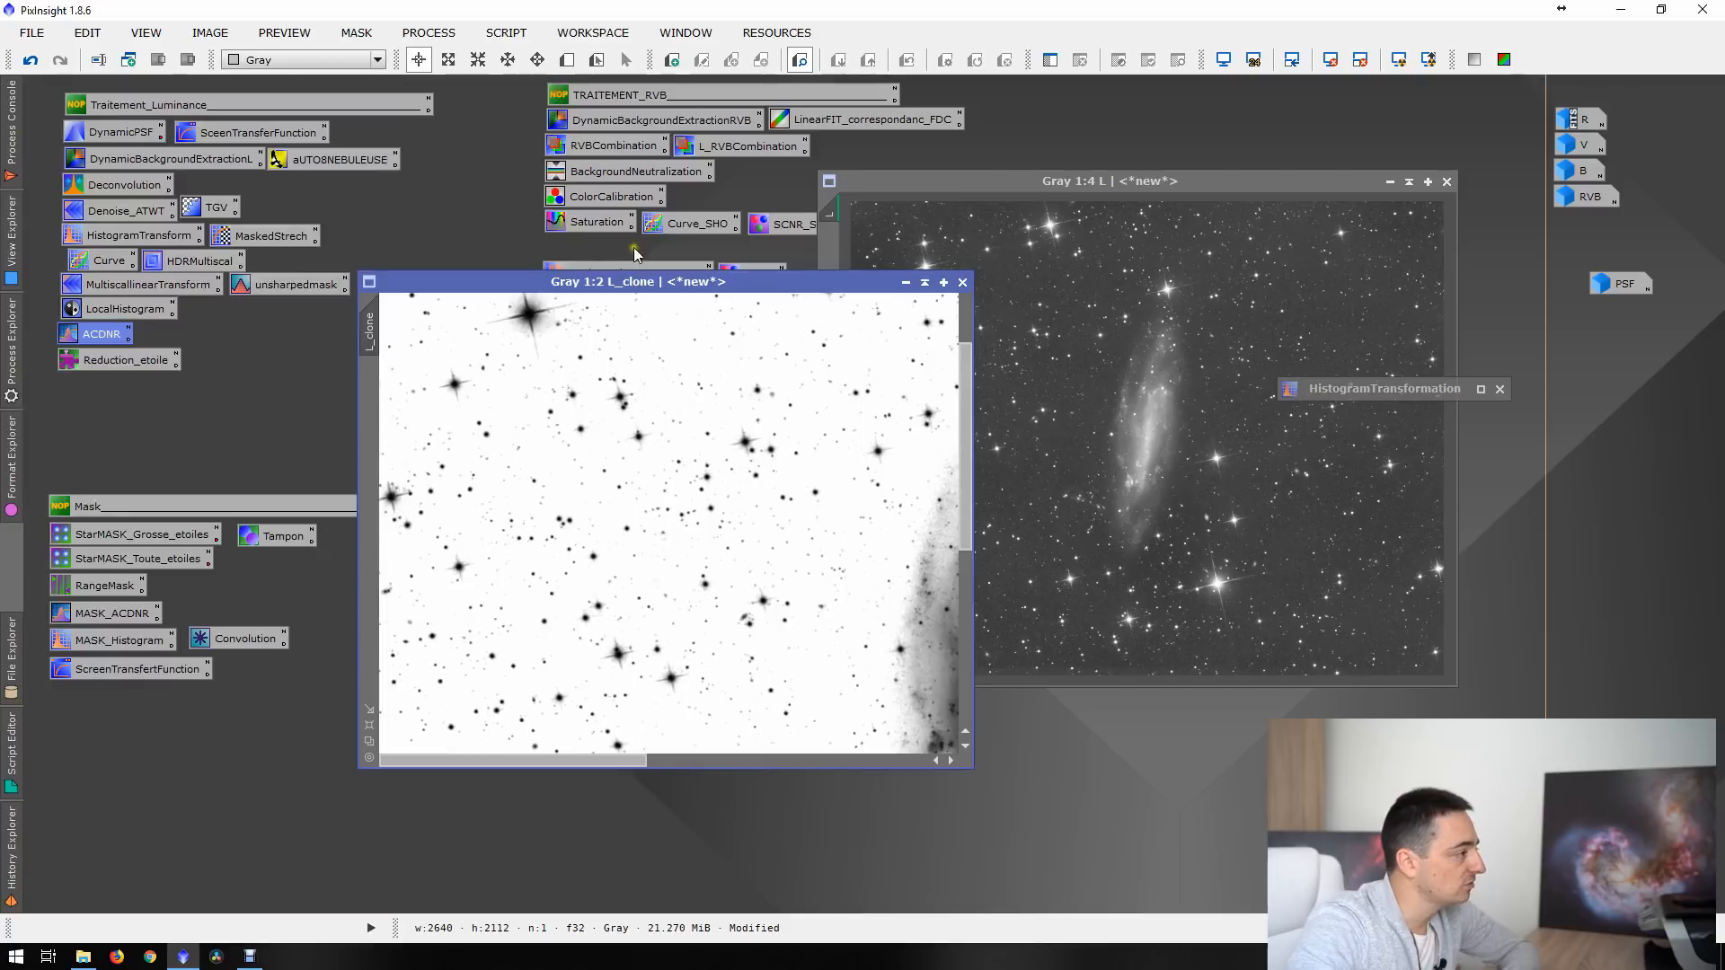
pyautogui.doubleClick(643, 281)
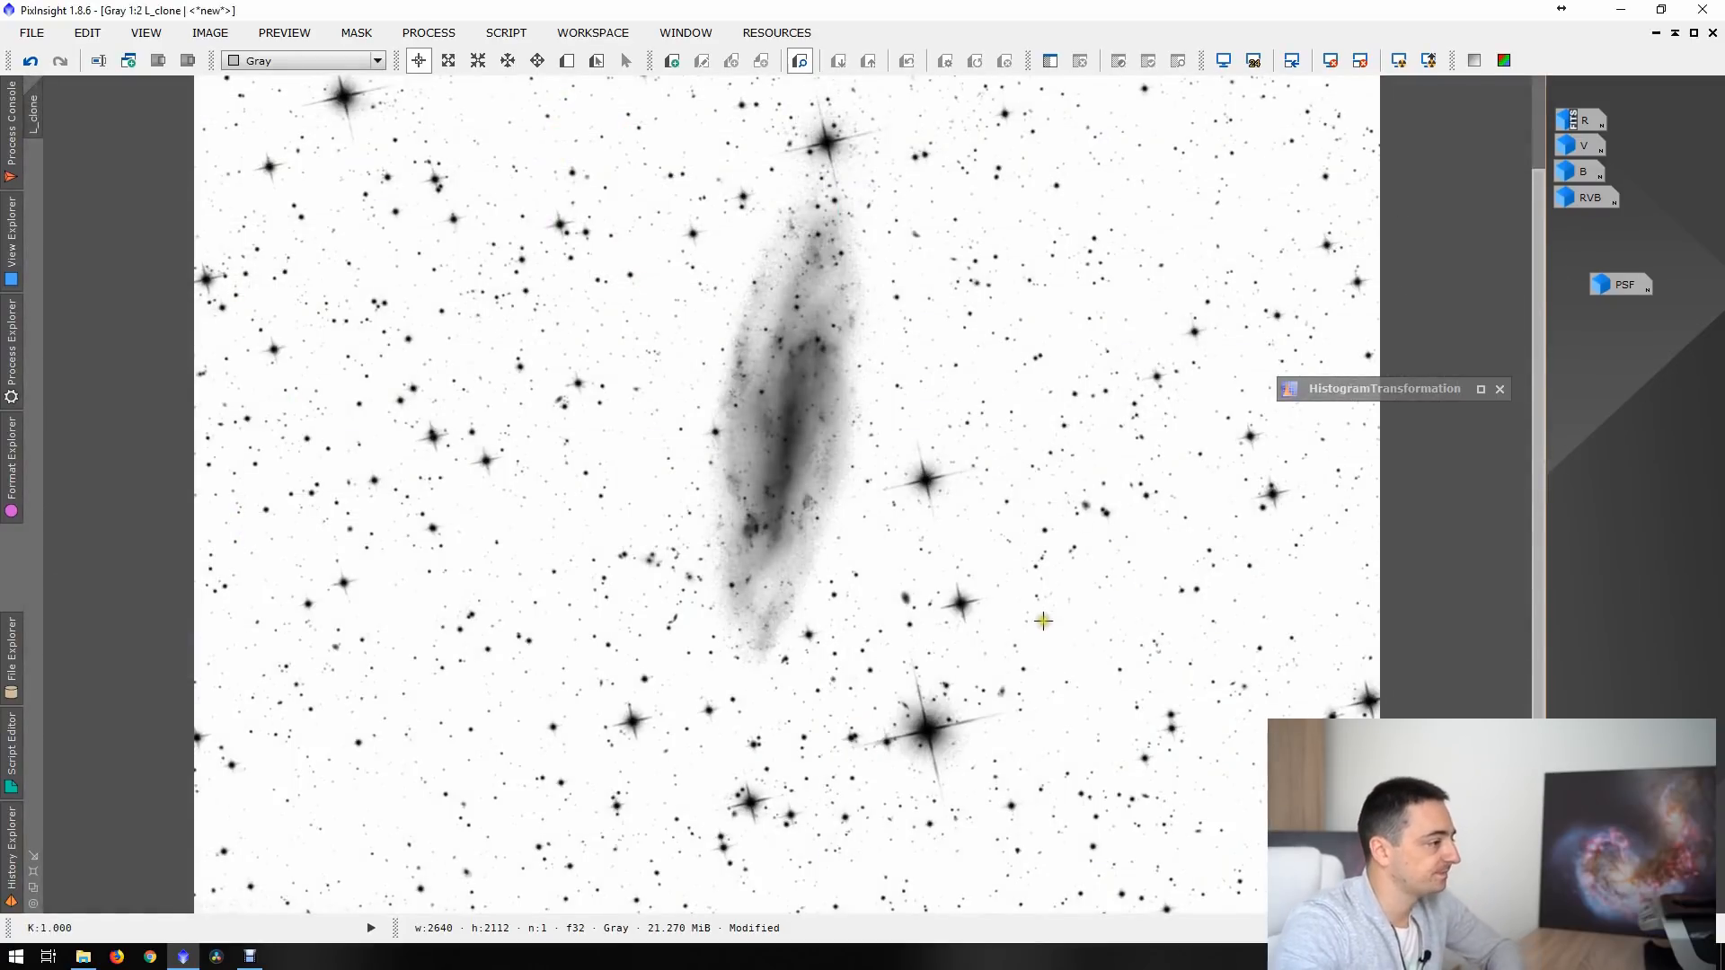
pyautogui.click(1693, 32)
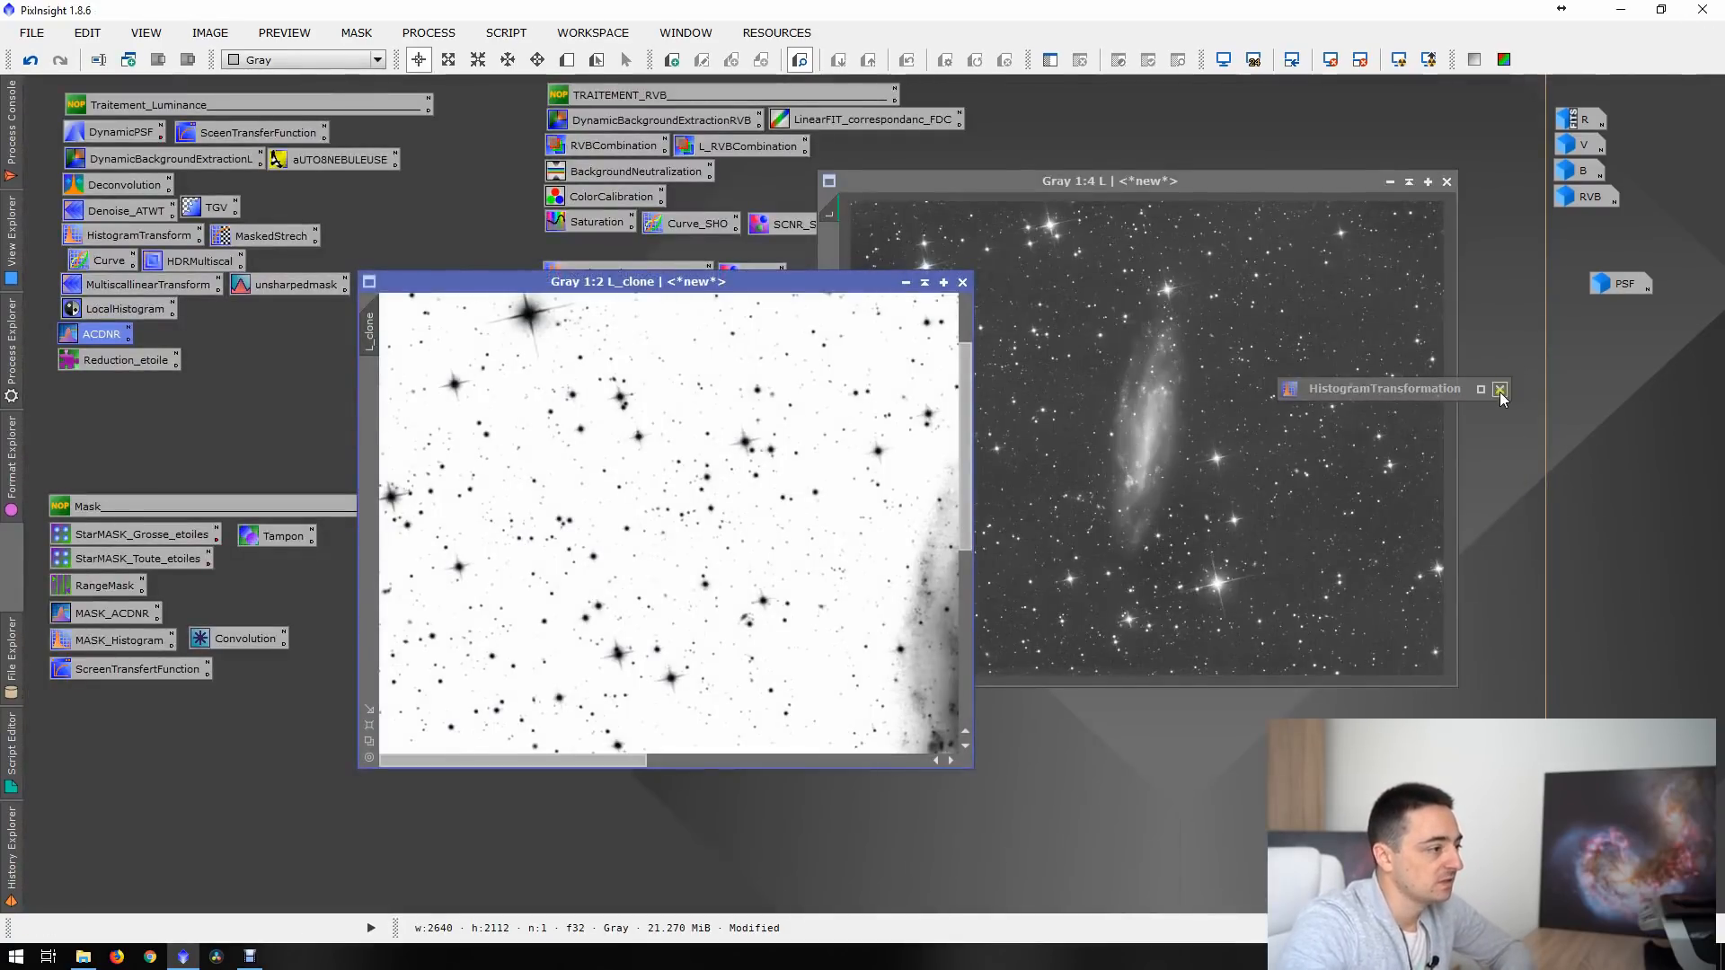
# - Reduce L_clone to an icon, rename it Mask_FDC and place it below the PSF icon
pyautogui.moveTo(1118, 181); pyautogui.dragTo(743, 182)
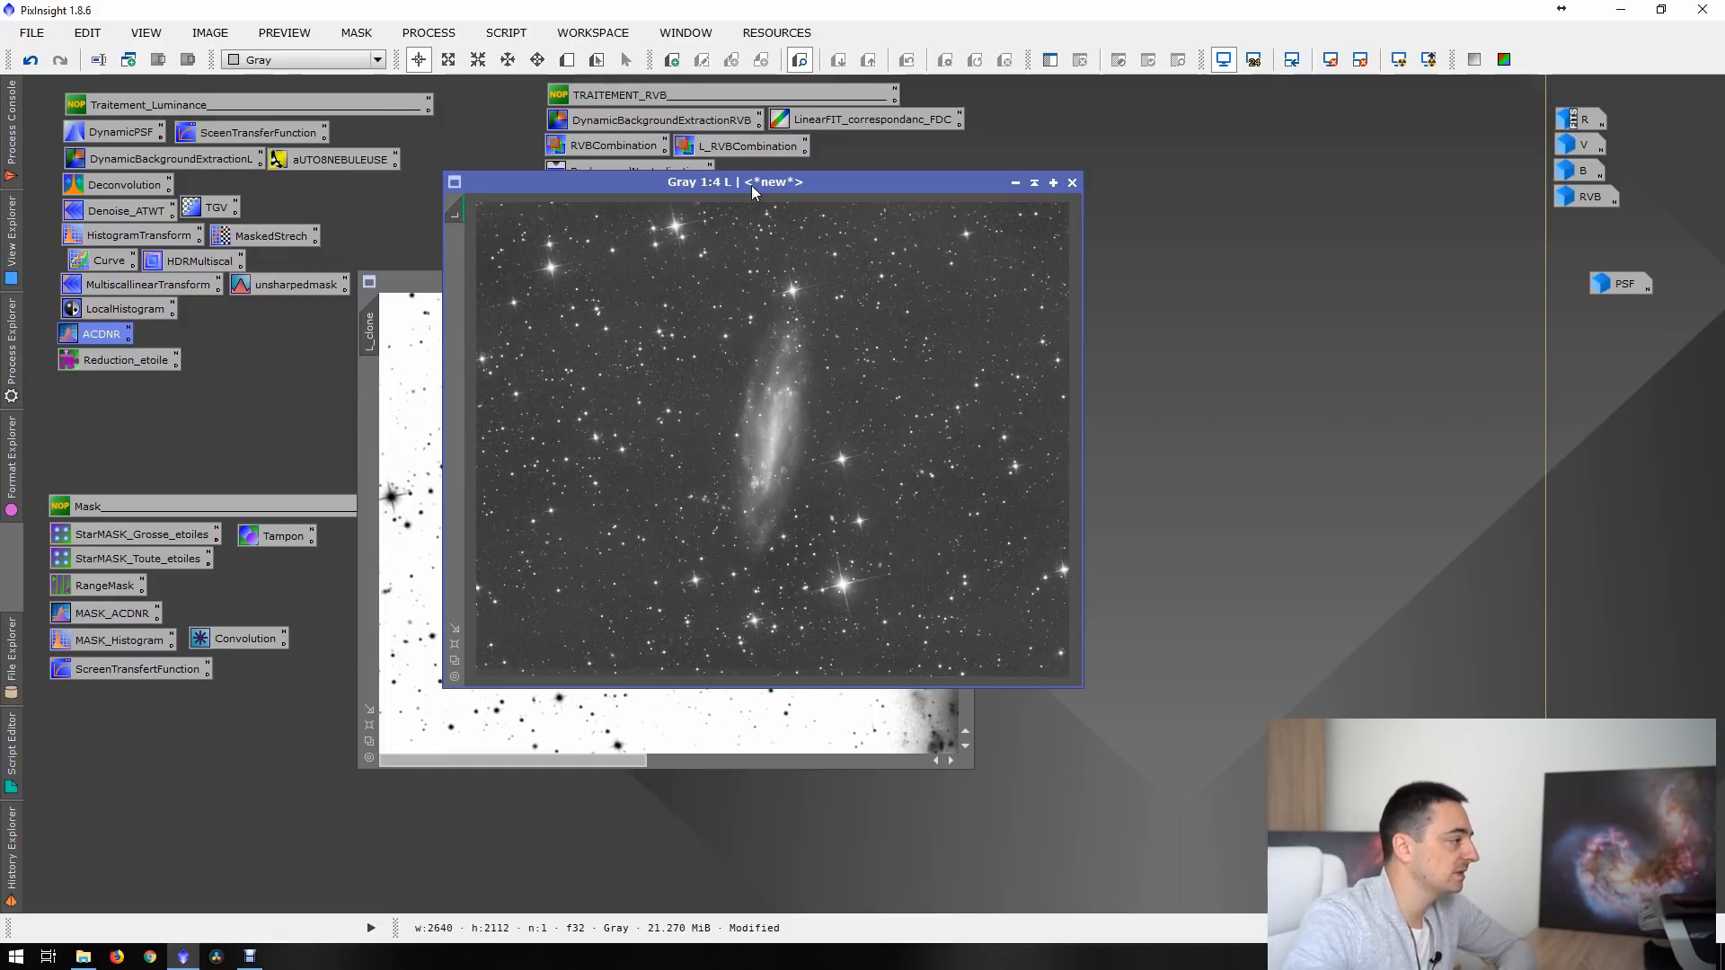
pyautogui.moveTo(396, 286); pyautogui.dragTo(856, 203)
pyautogui.click(1365, 202)
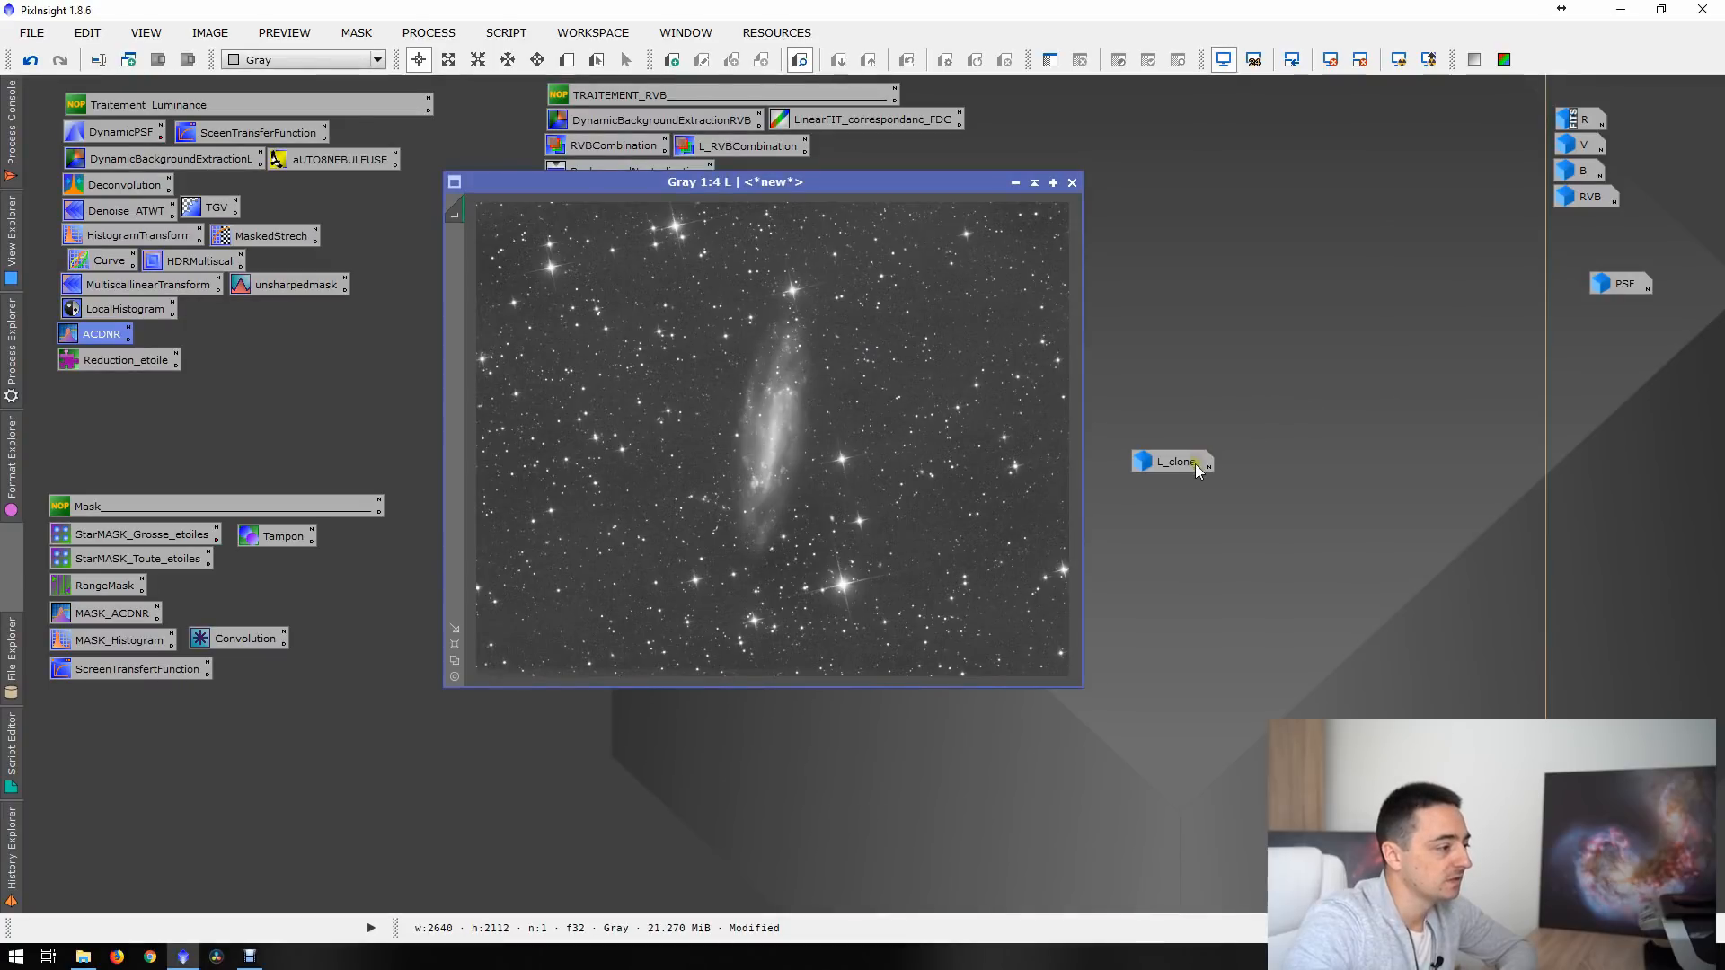
pyautogui.doubleClick(1204, 465)
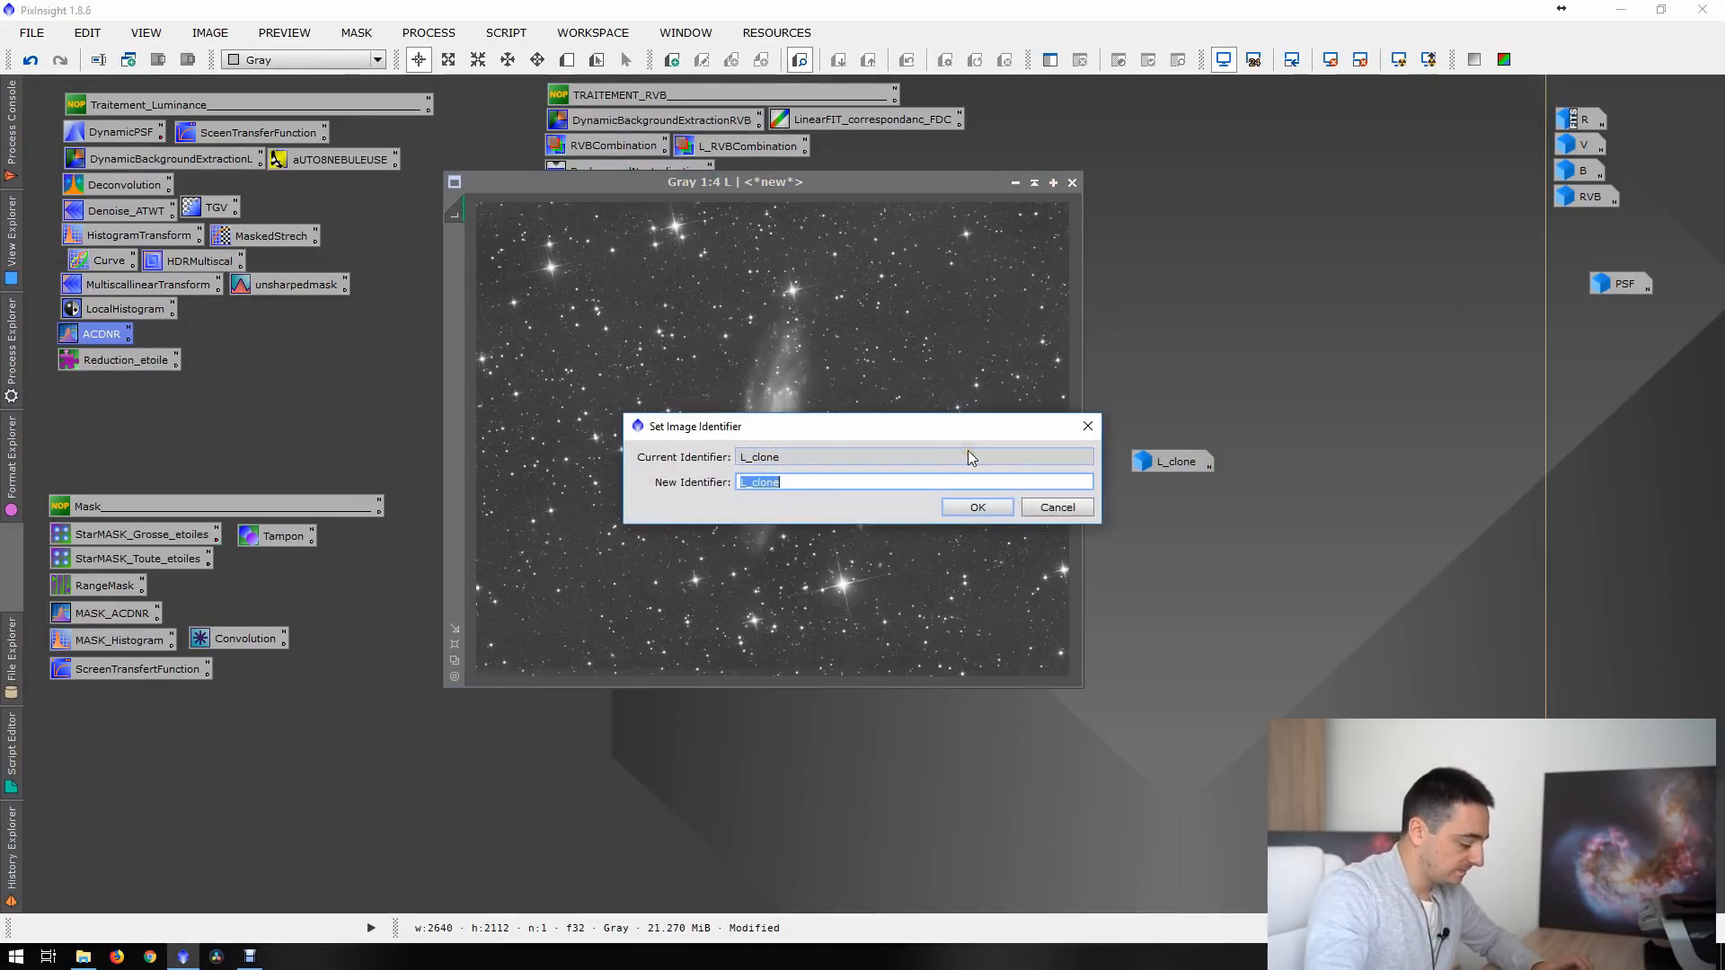
pyautogui.write('Mask_')
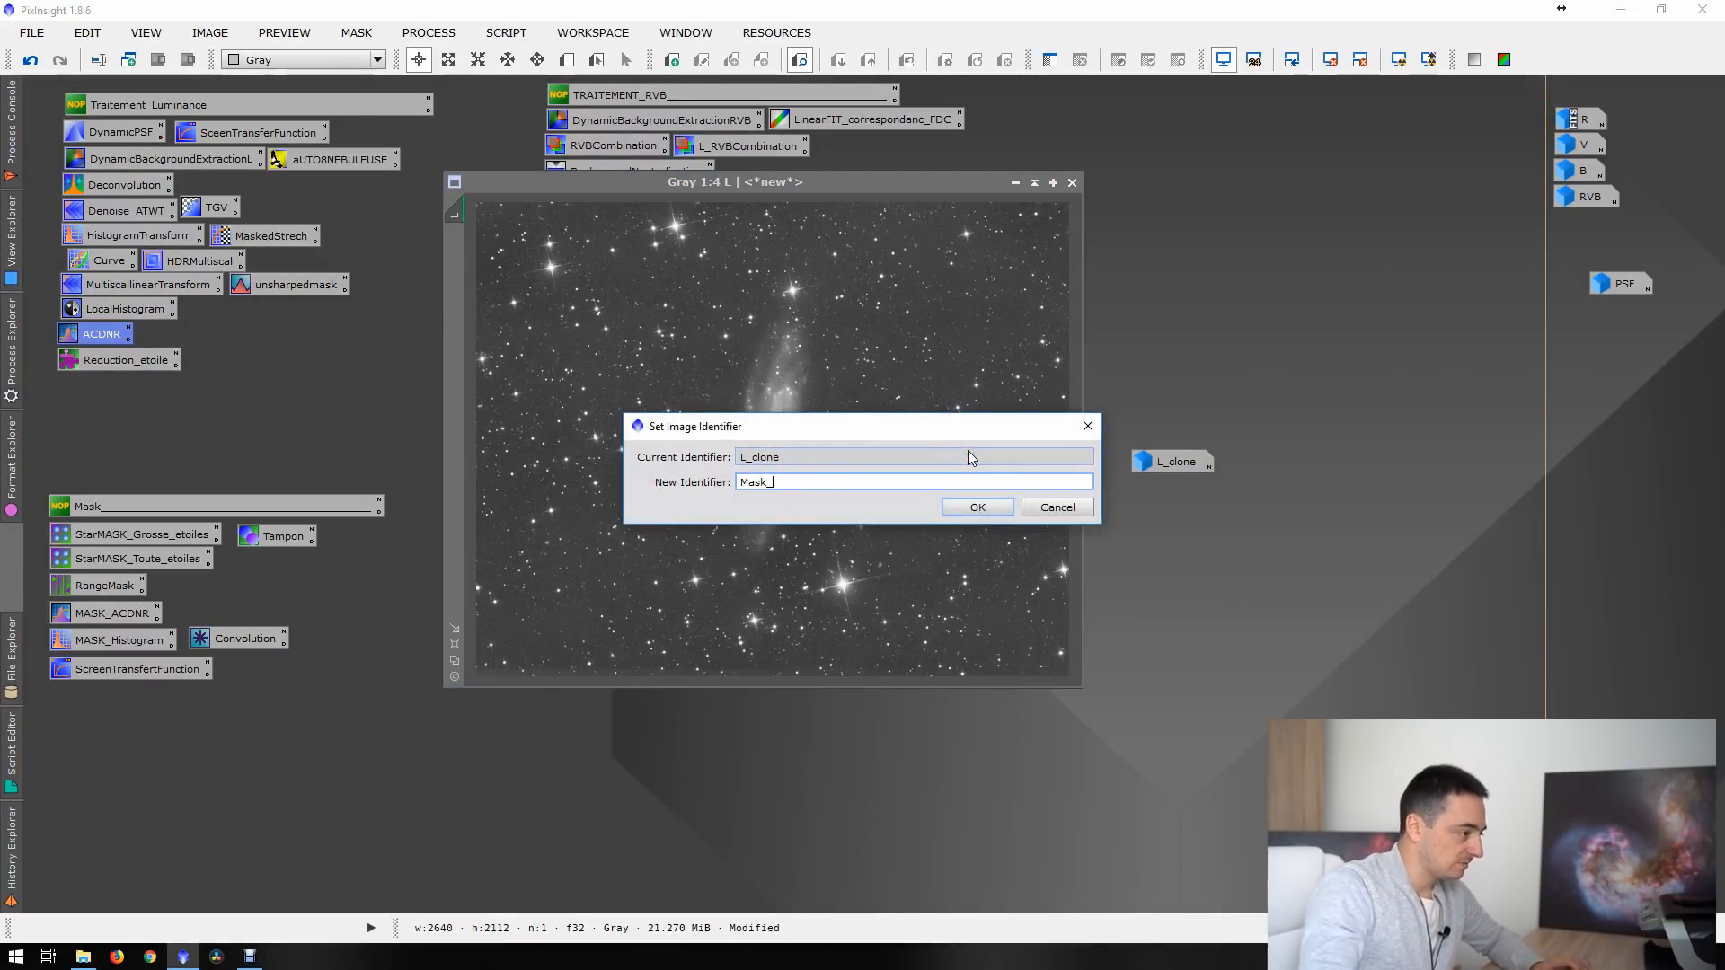
pyautogui.write('FDC')
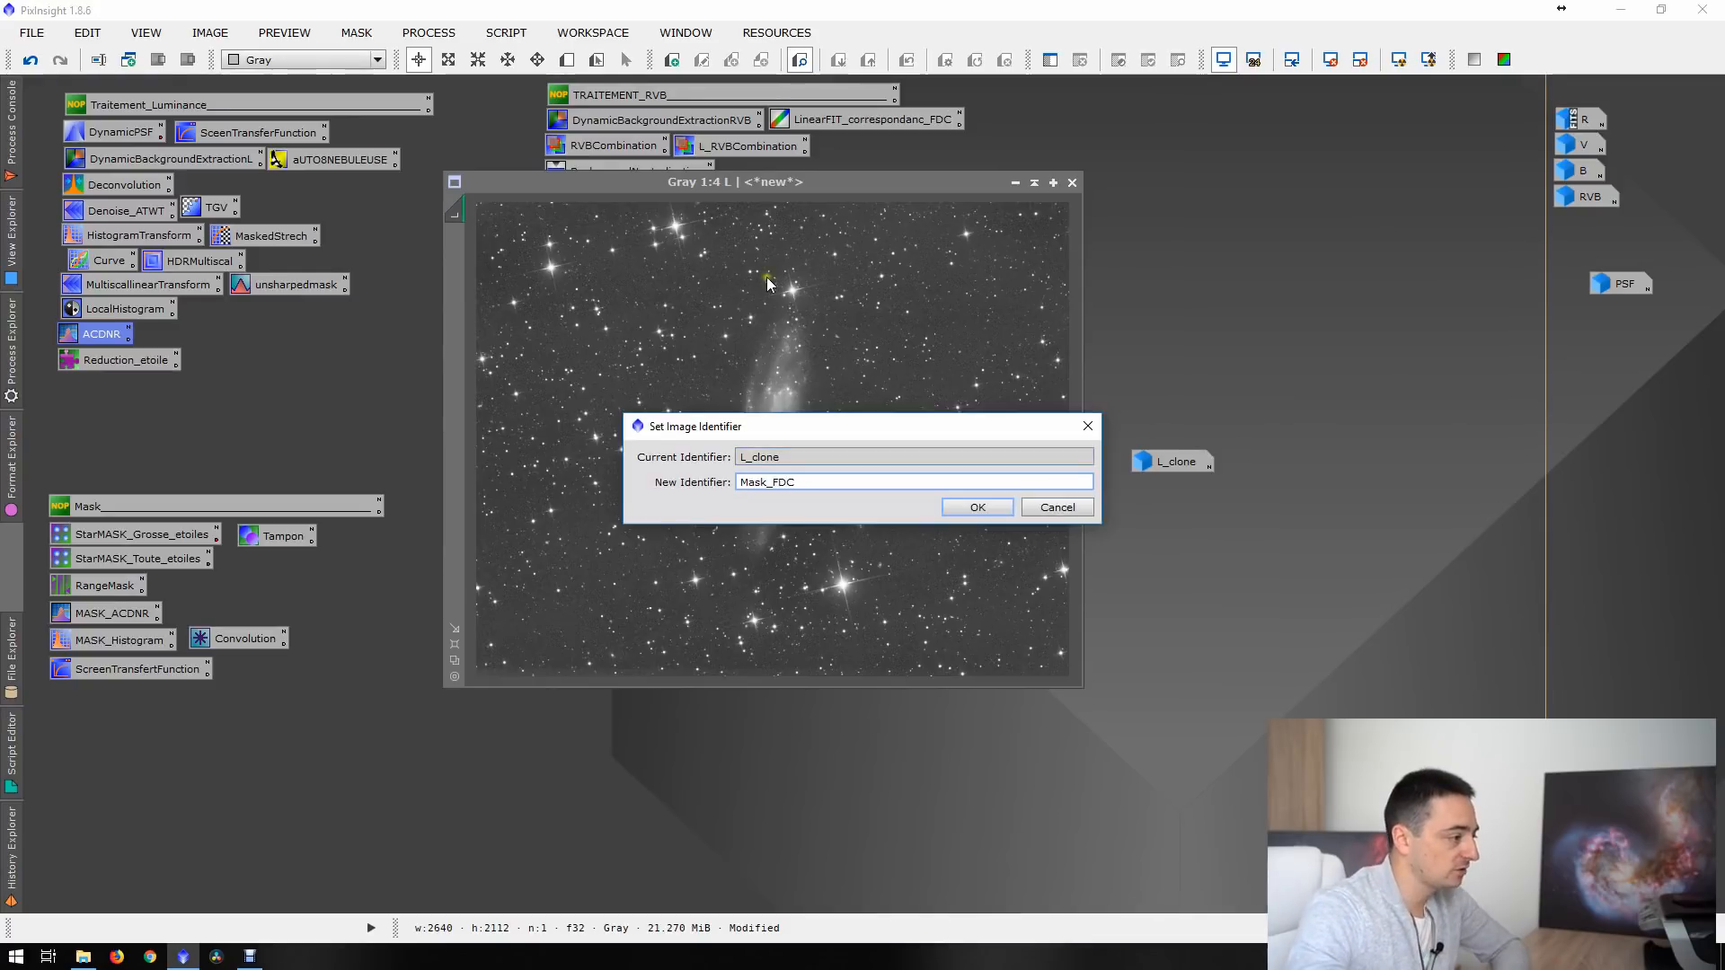
pyautogui.click(1008, 517)
pyautogui.moveTo(1161, 476); pyautogui.dragTo(1613, 340)
# - Generate a star mask from L using StarMask with noise threshold 0.1, scale 5, smoothness 16 and midtones 0.29
pyautogui.moveTo(864, 184); pyautogui.dragTo(1254, 296)
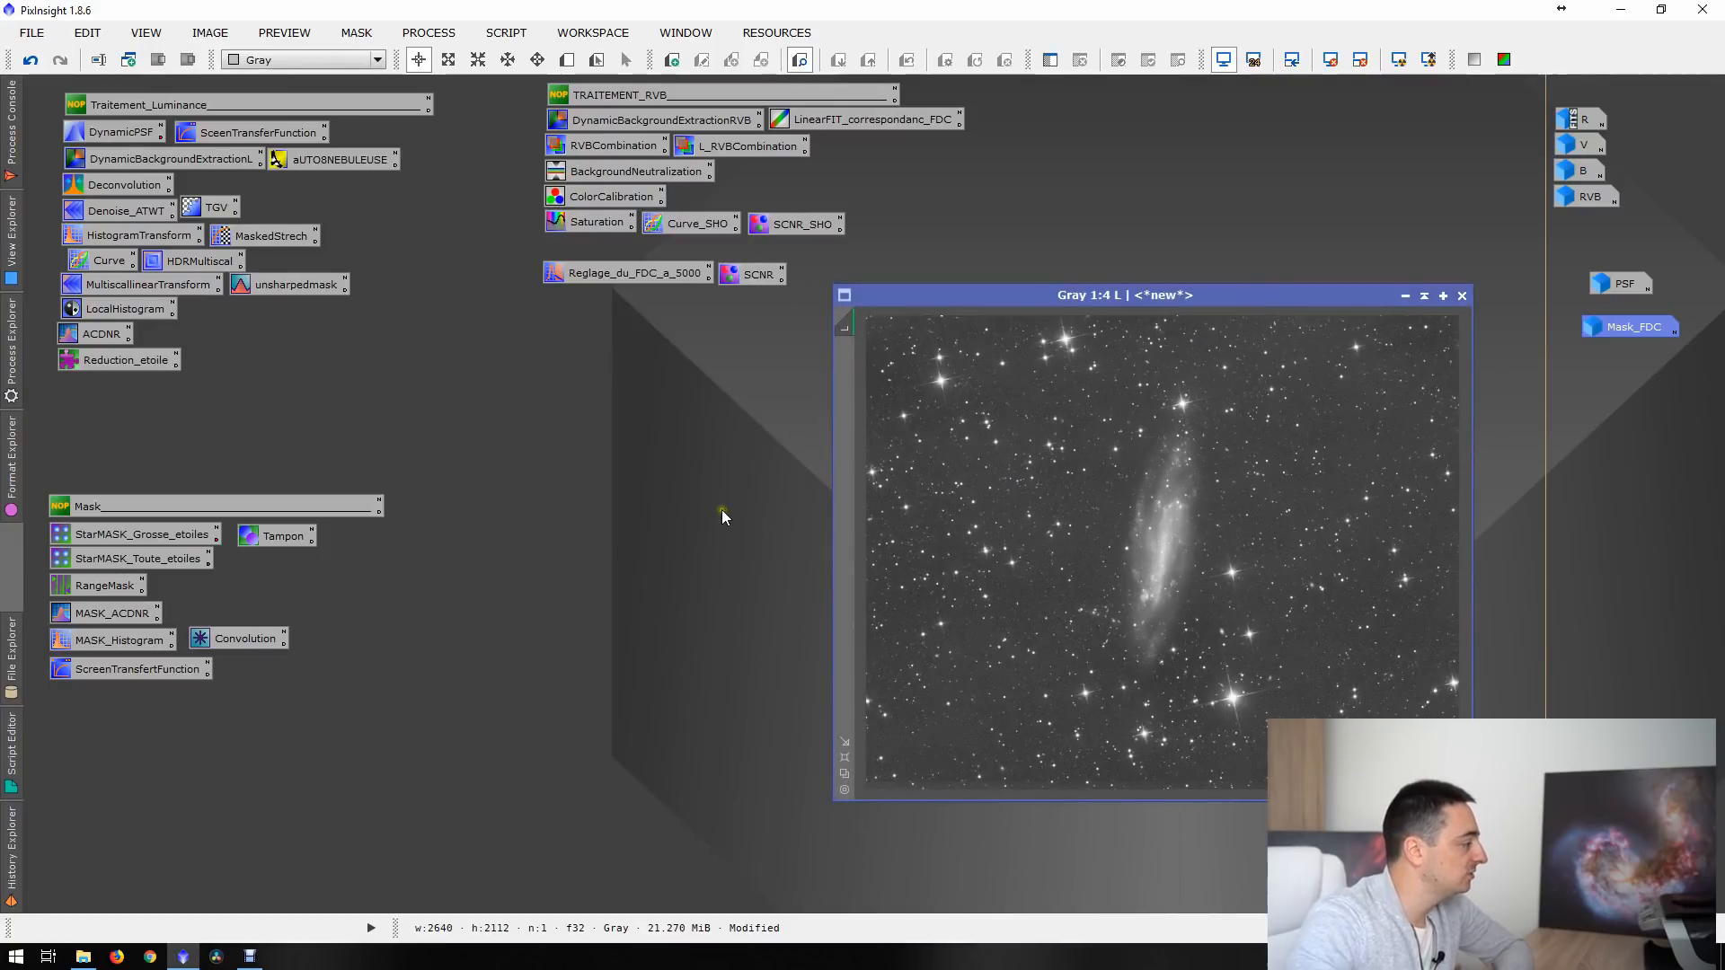
pyautogui.doubleClick(135, 534)
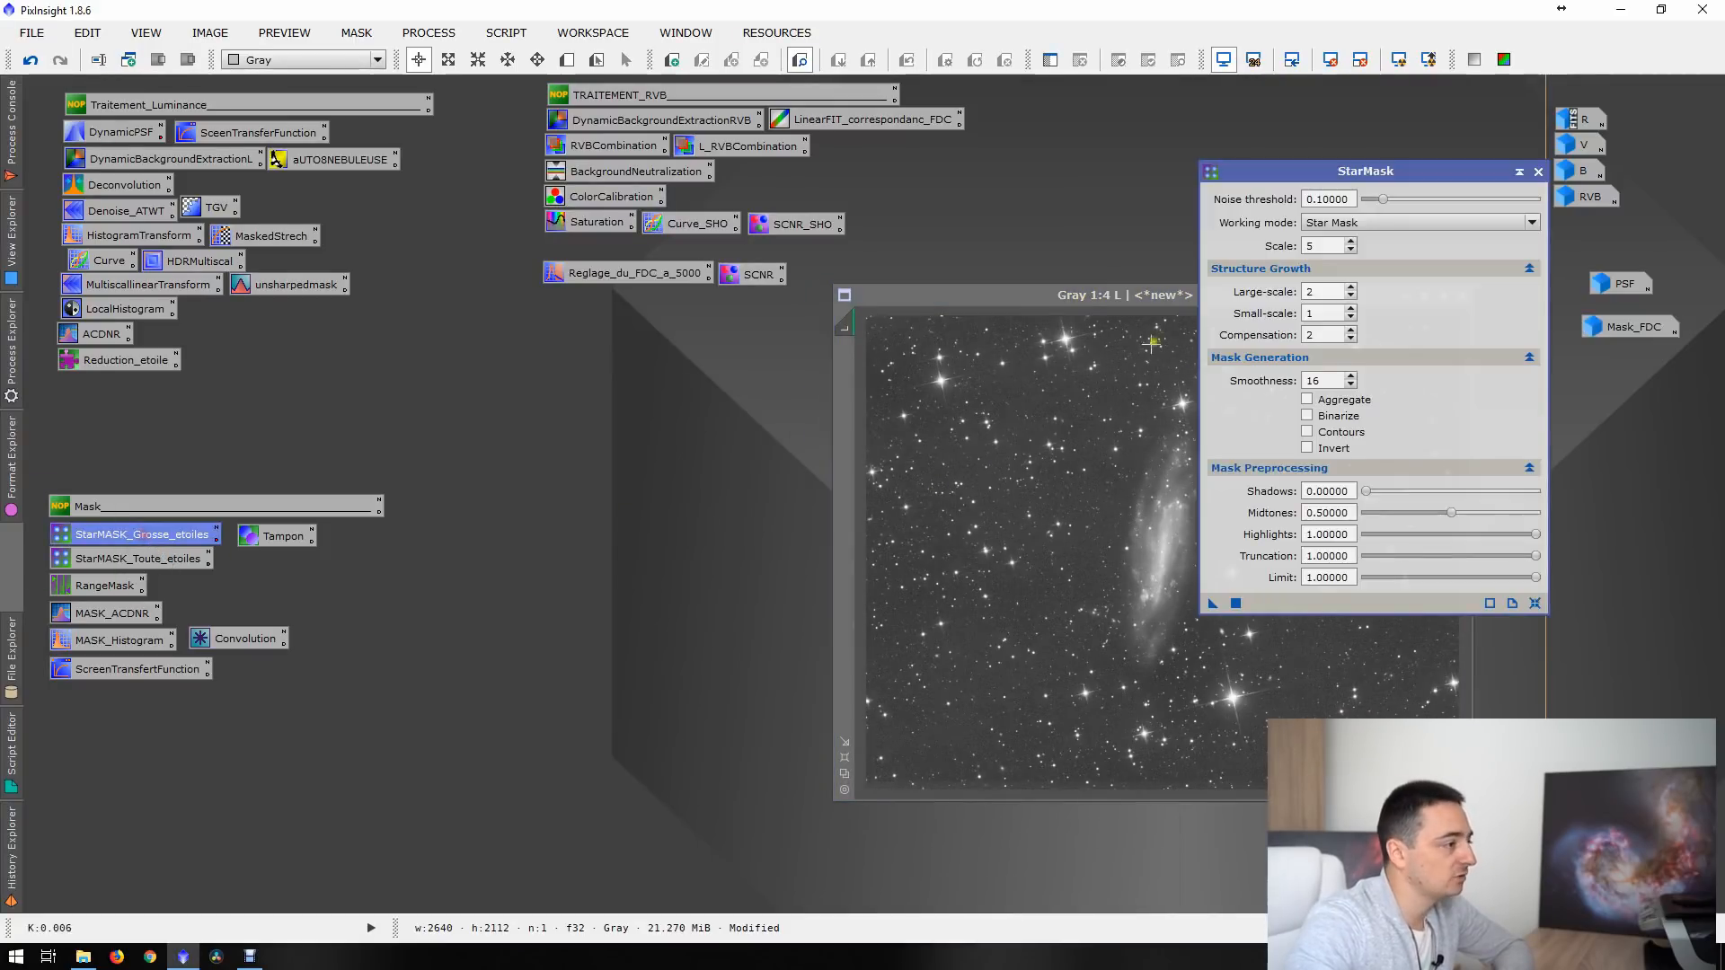
pyautogui.moveTo(1084, 300); pyautogui.dragTo(617, 216)
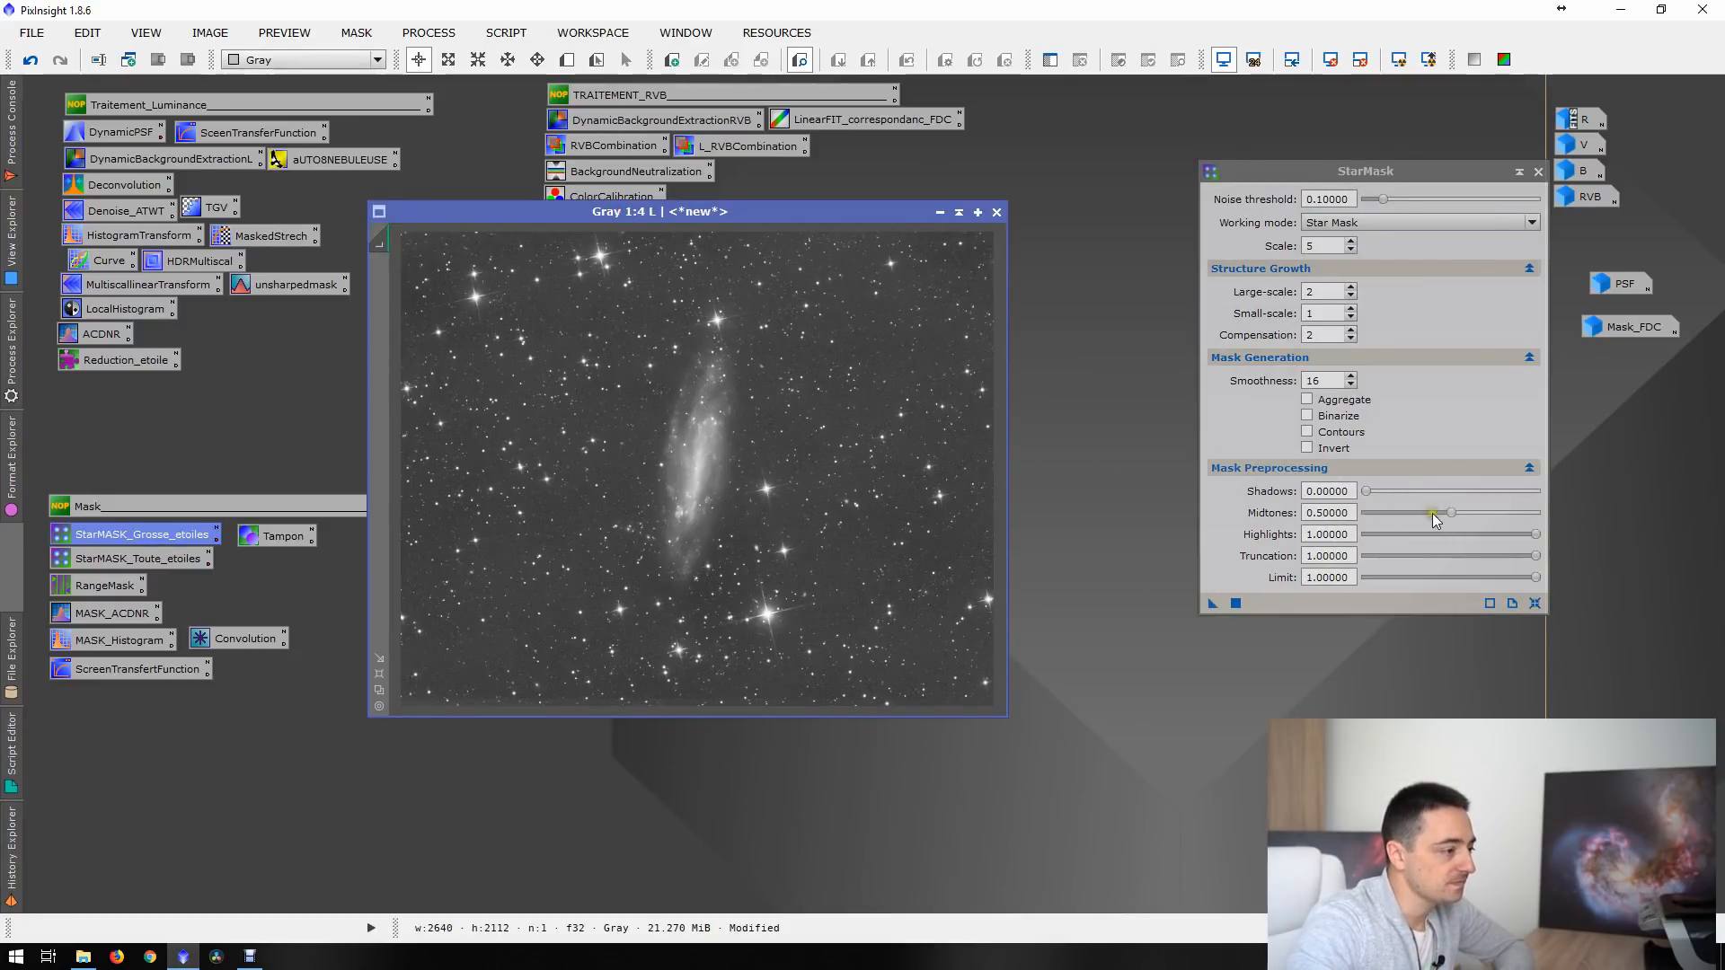
pyautogui.moveTo(1212, 603); pyautogui.dragTo(858, 597)
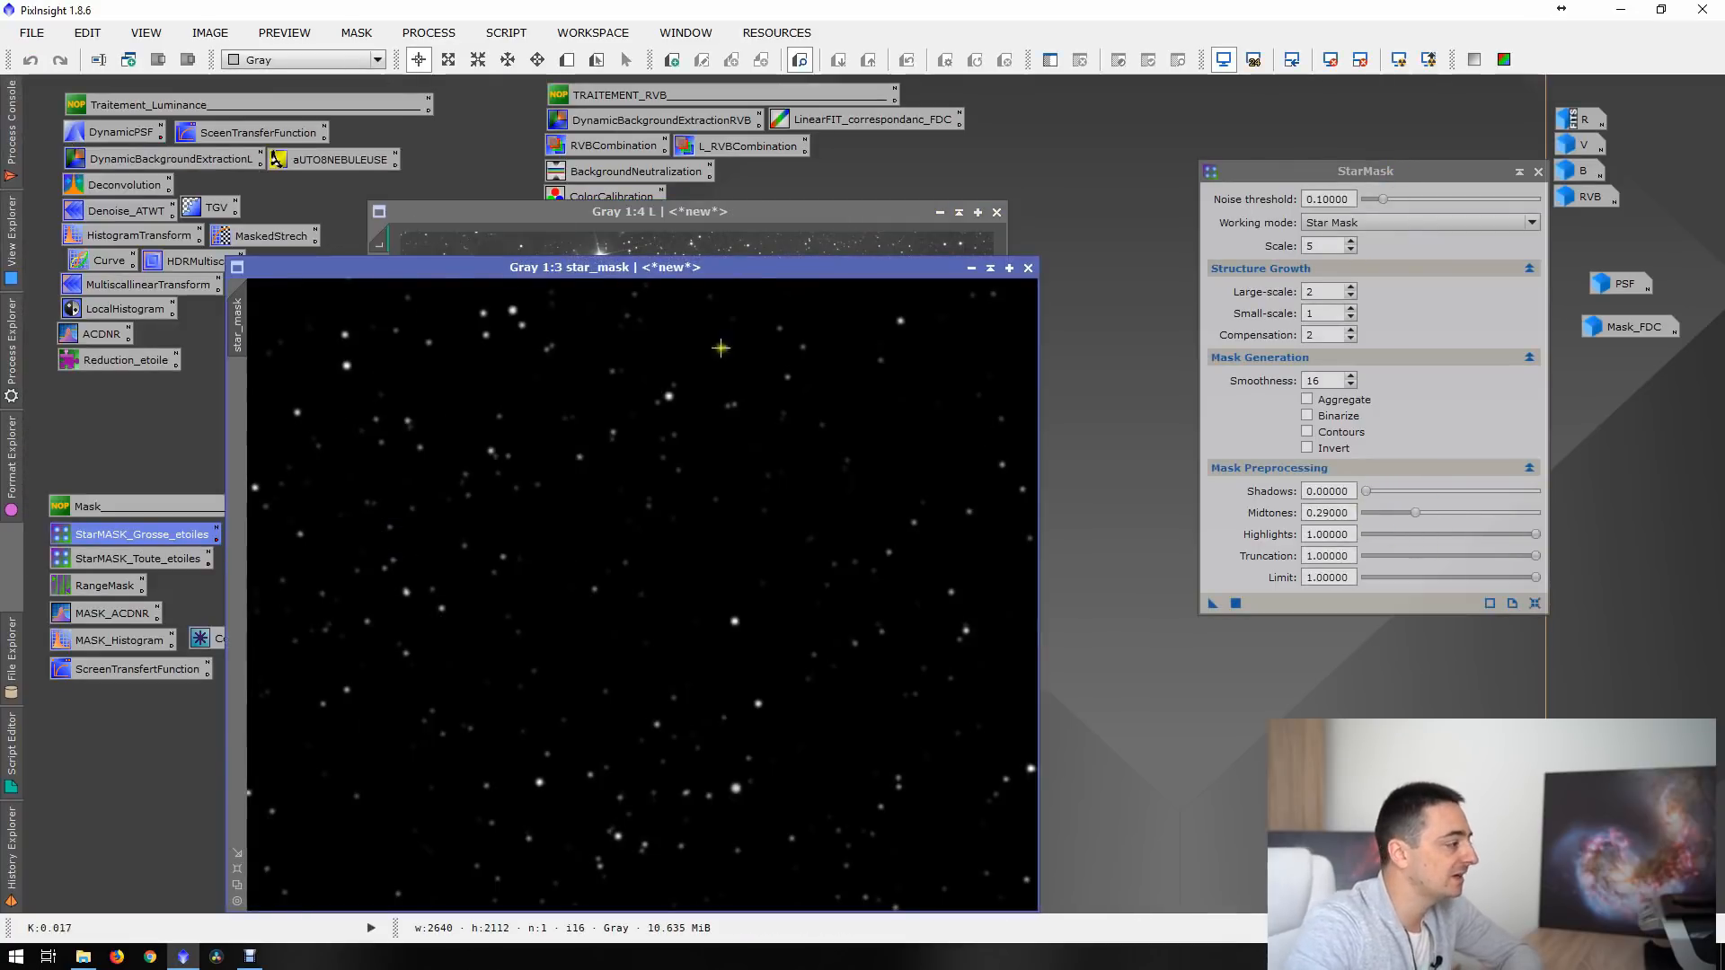
pyautogui.moveTo(774, 269); pyautogui.dragTo(1028, 174)
pyautogui.click(1537, 172)
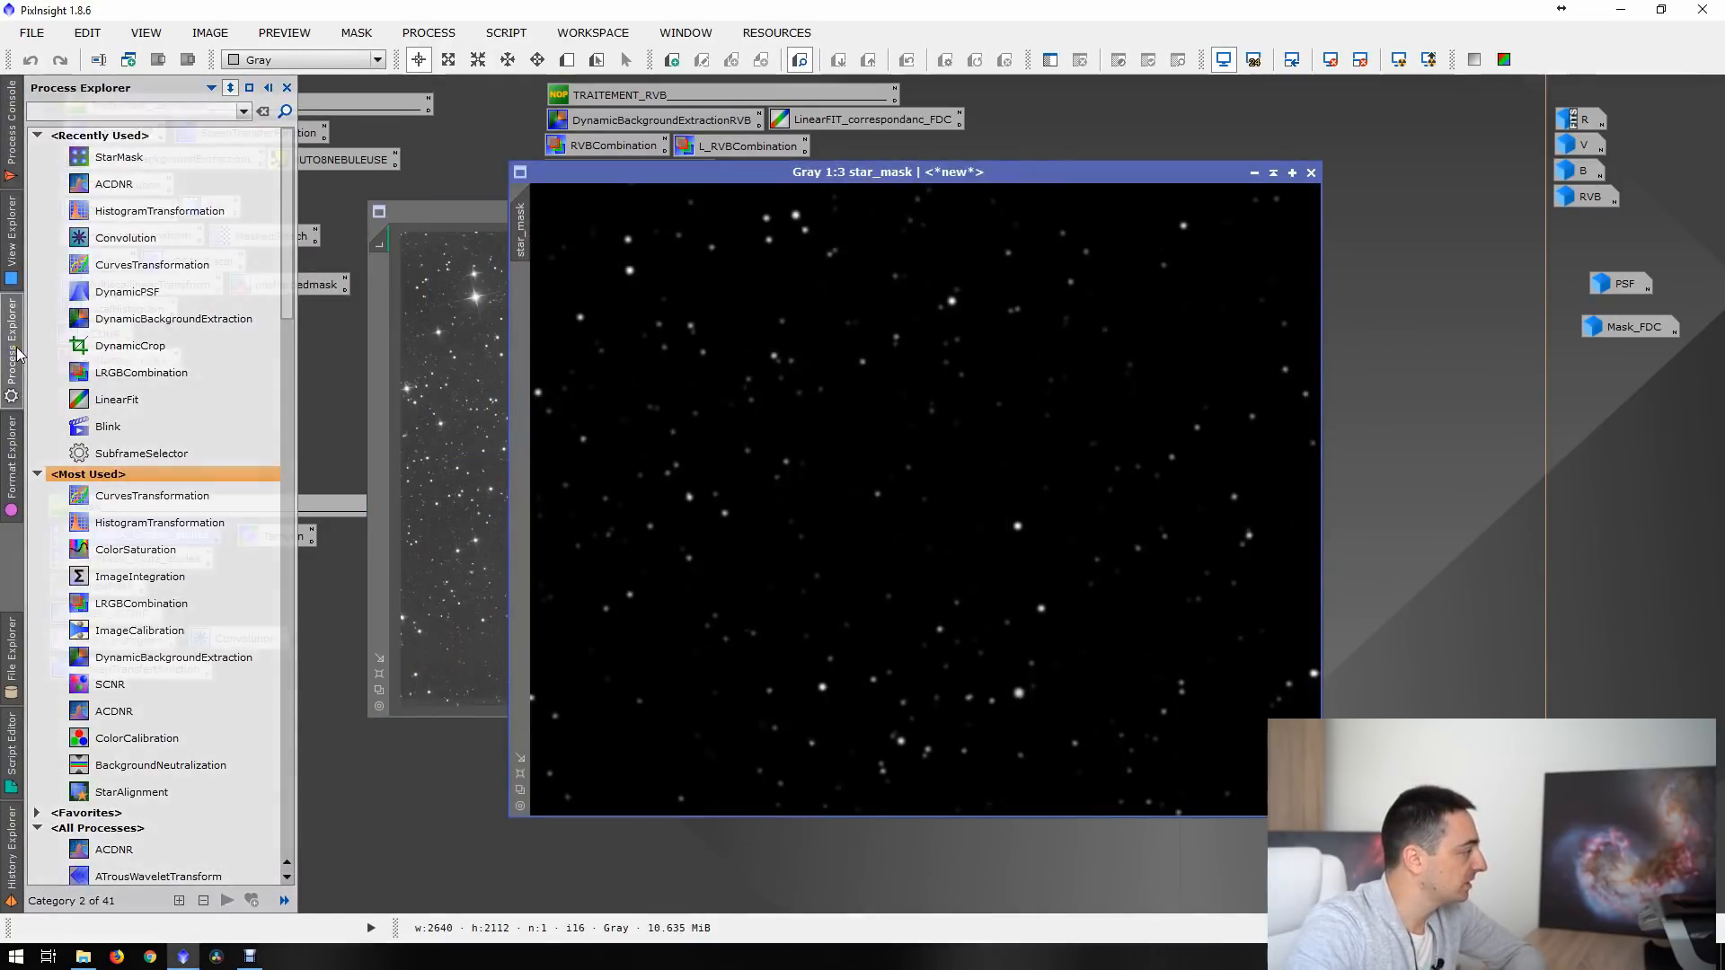
# - Brighten star_mask with a curve point at input 0.43152, output 0.52196, and store it as an icon below Mask_FDC
pyautogui.doubleClick(114, 506)
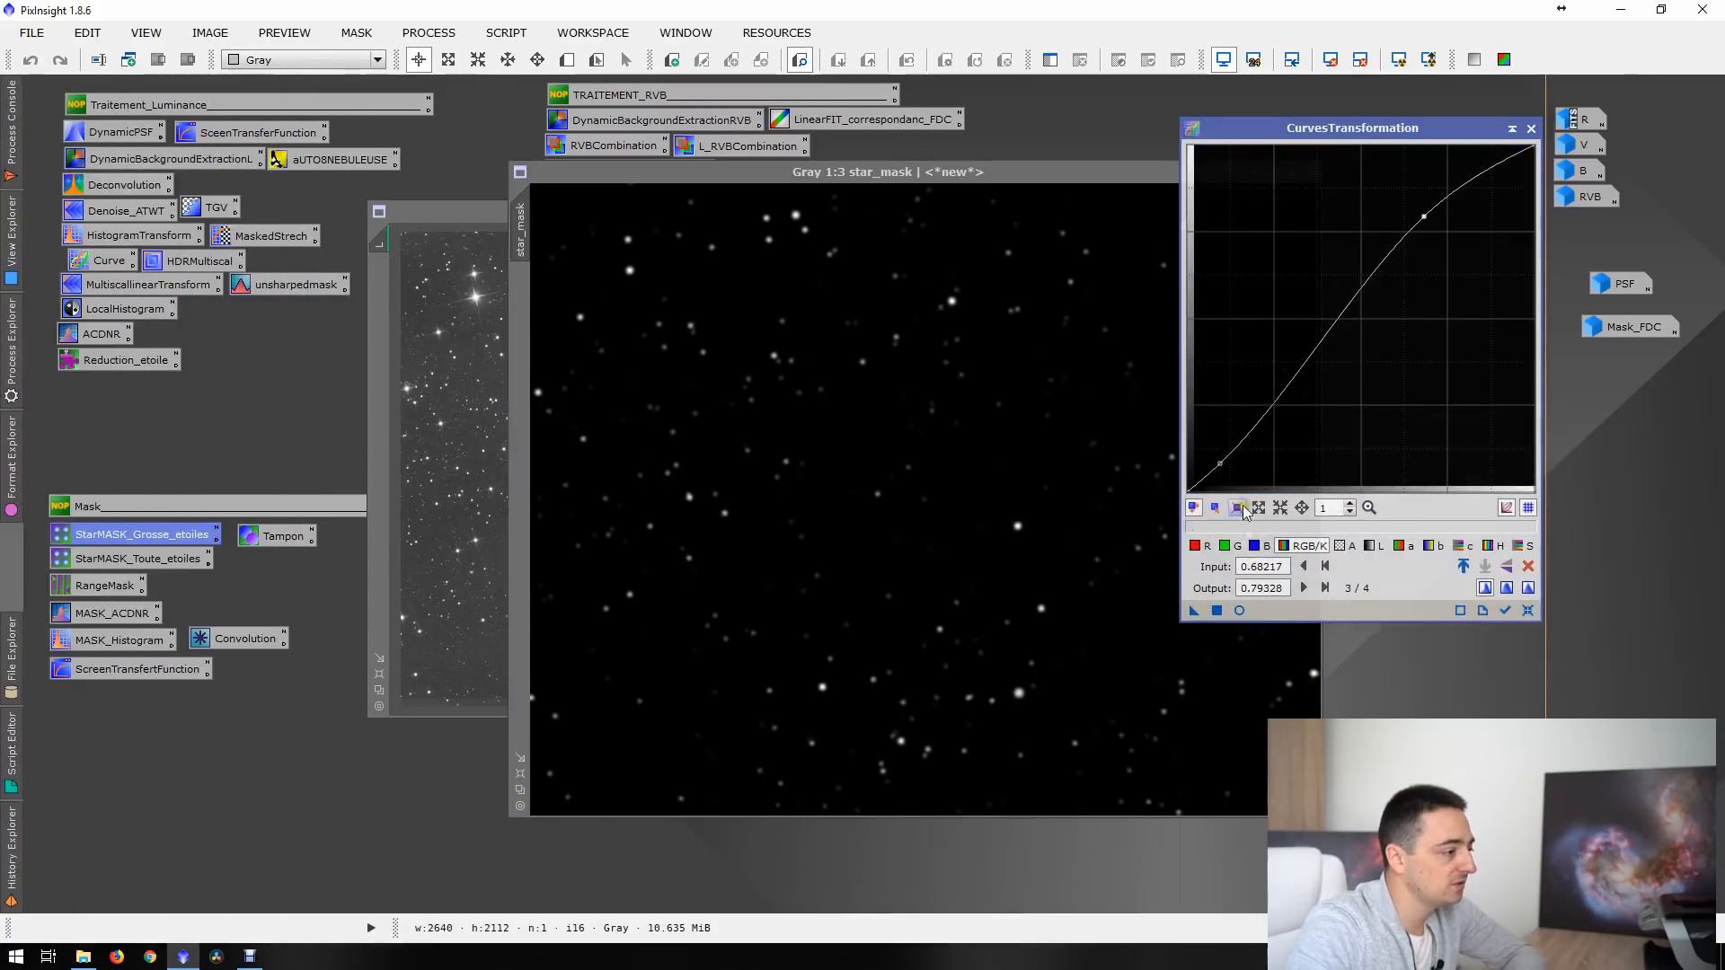
pyautogui.click(1241, 611)
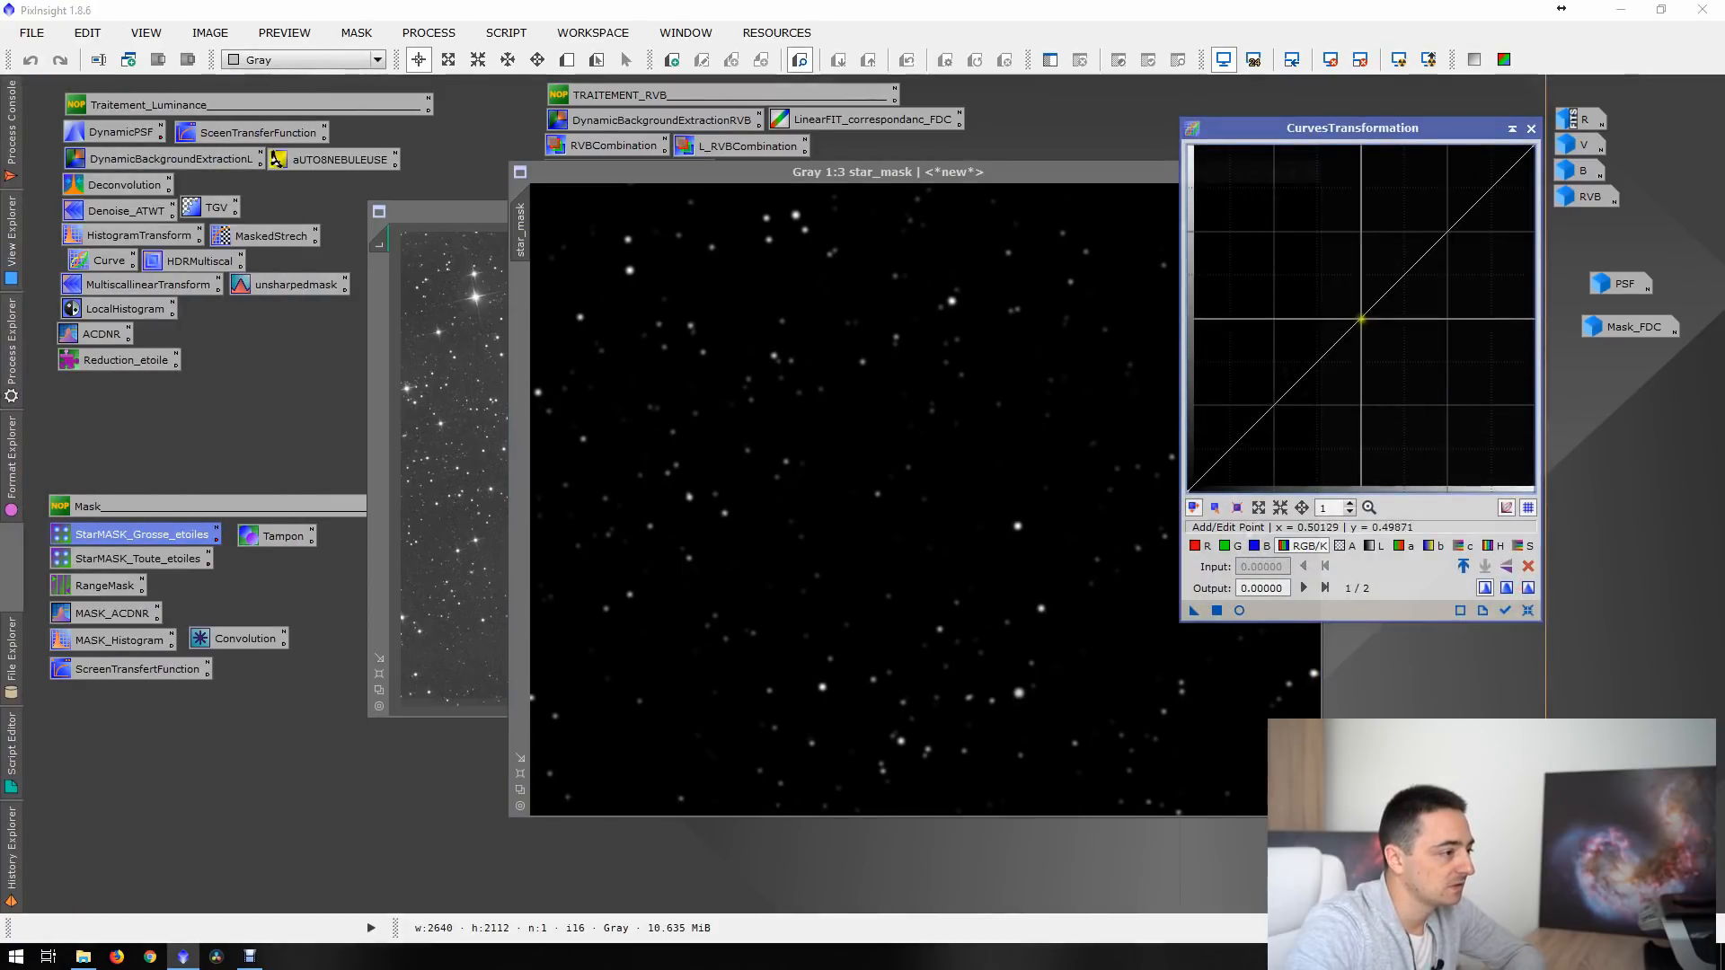
pyautogui.moveTo(1344, 332); pyautogui.dragTo(1343, 299)
pyautogui.click(1218, 612)
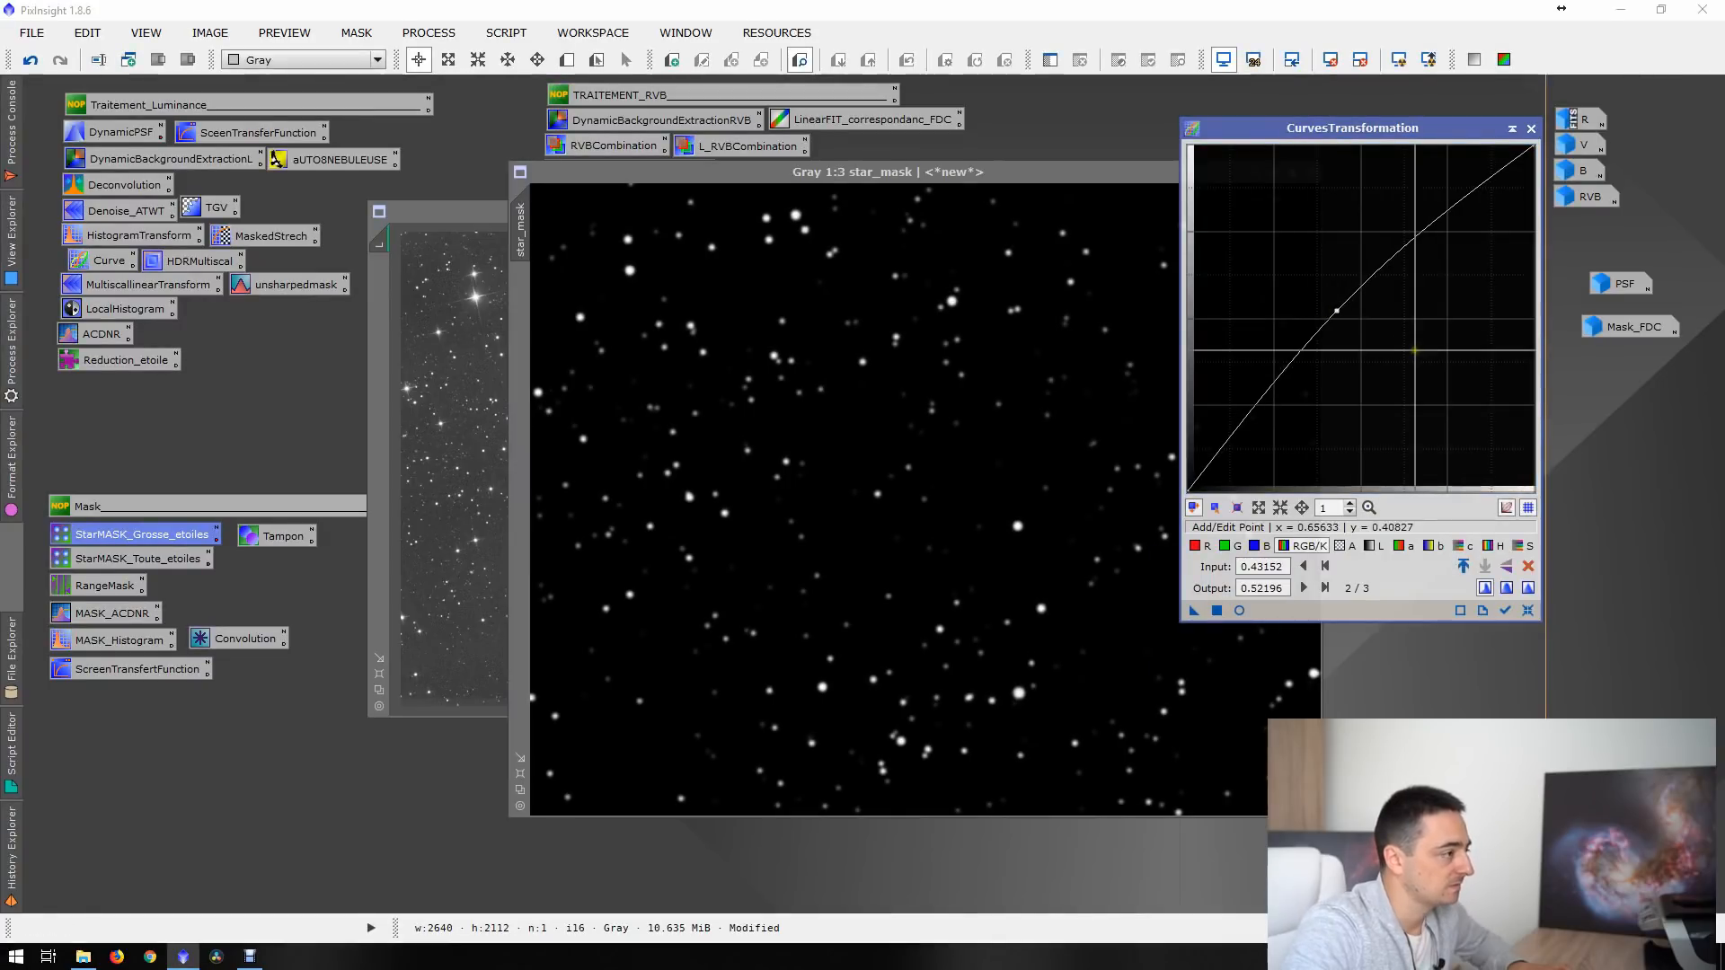
pyautogui.click(1531, 128)
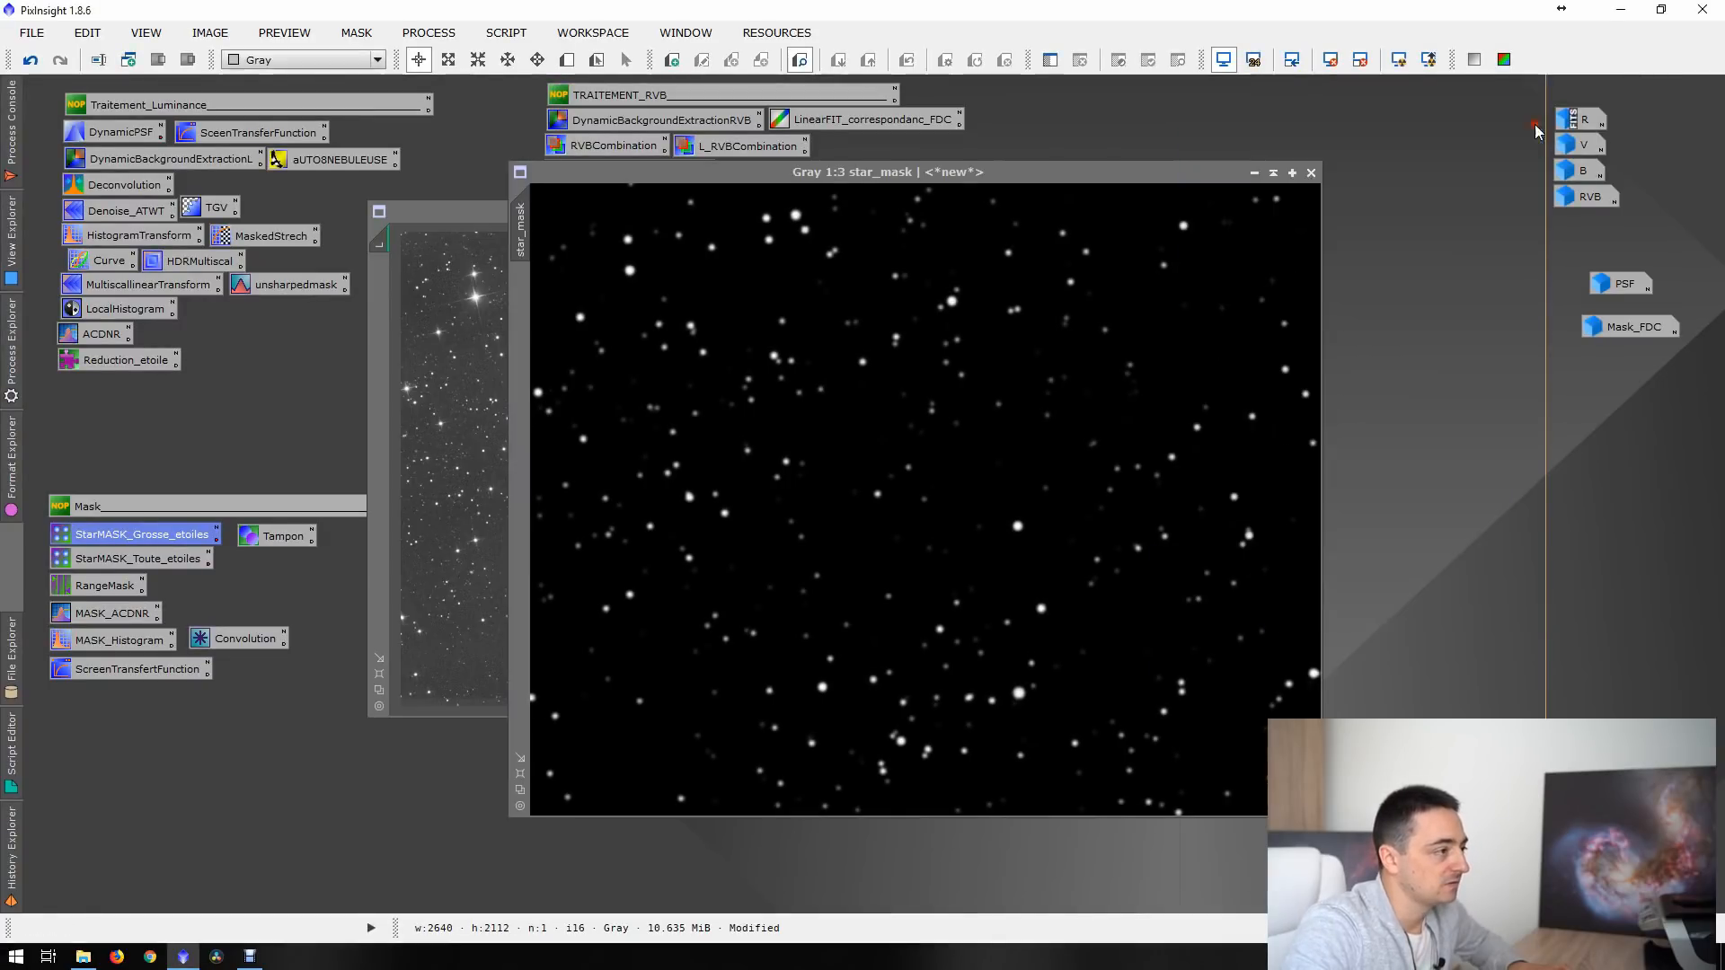
pyautogui.click(1254, 172)
pyautogui.moveTo(975, 501); pyautogui.dragTo(1635, 359)
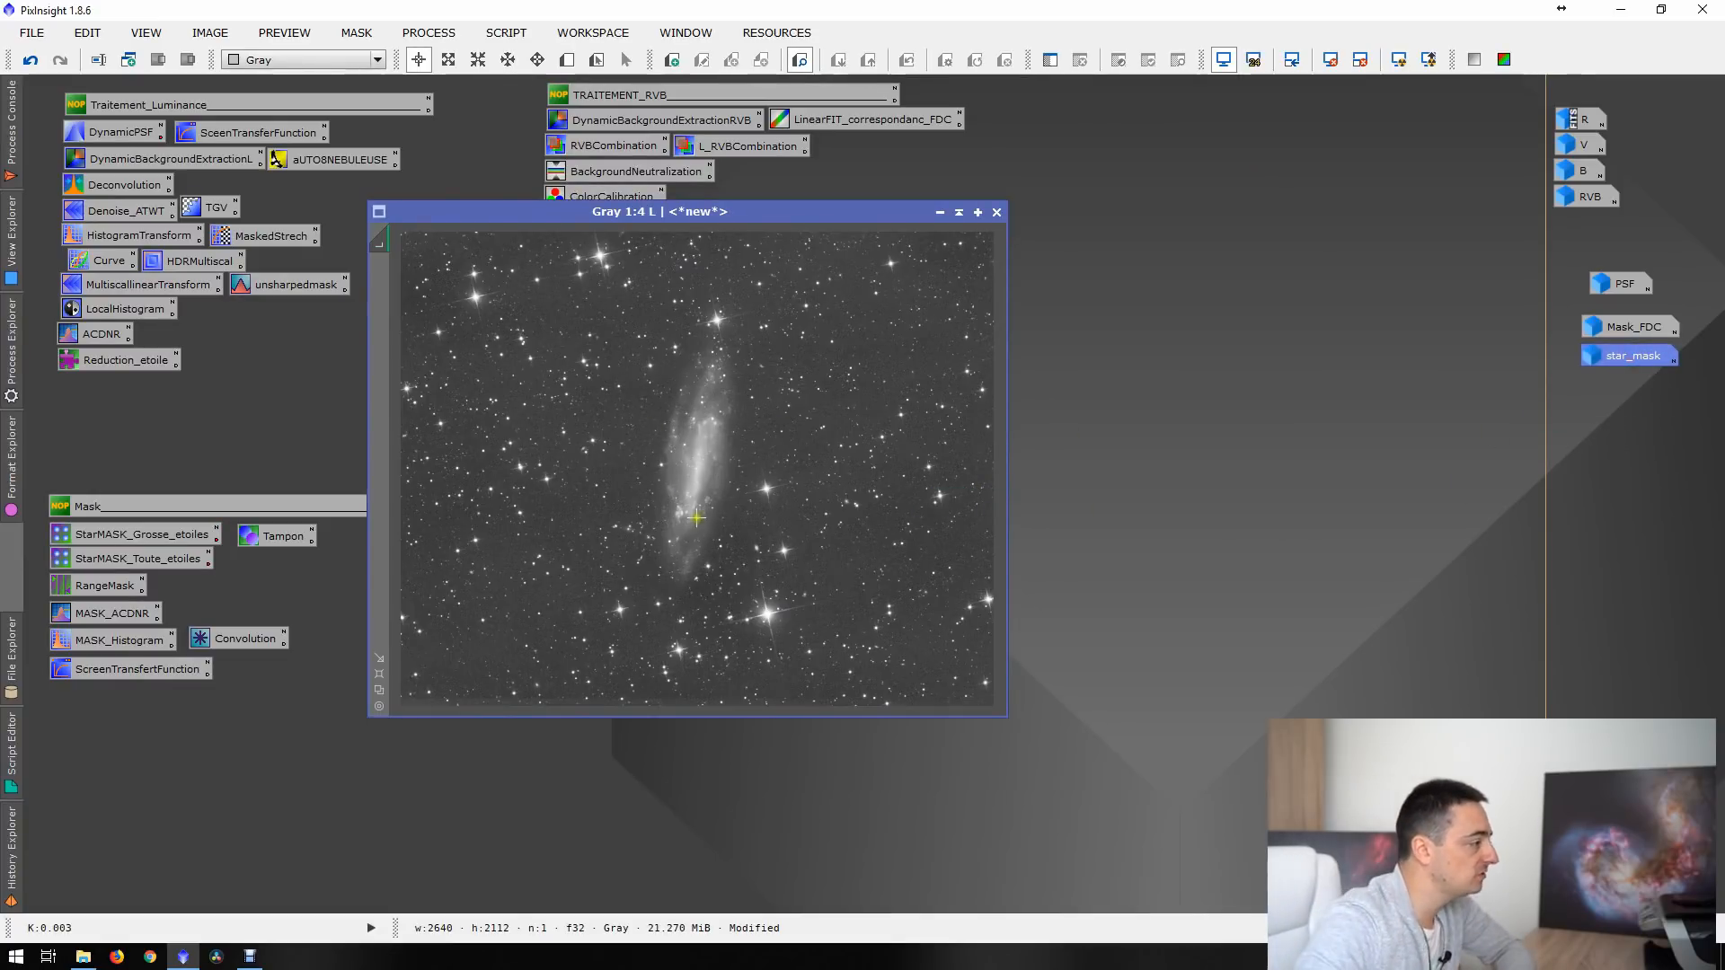
# - Open the saved Deconvolution process for L and apply Mask_FDC to L as its mask
pyautogui.moveTo(675, 214); pyautogui.dragTo(961, 230)
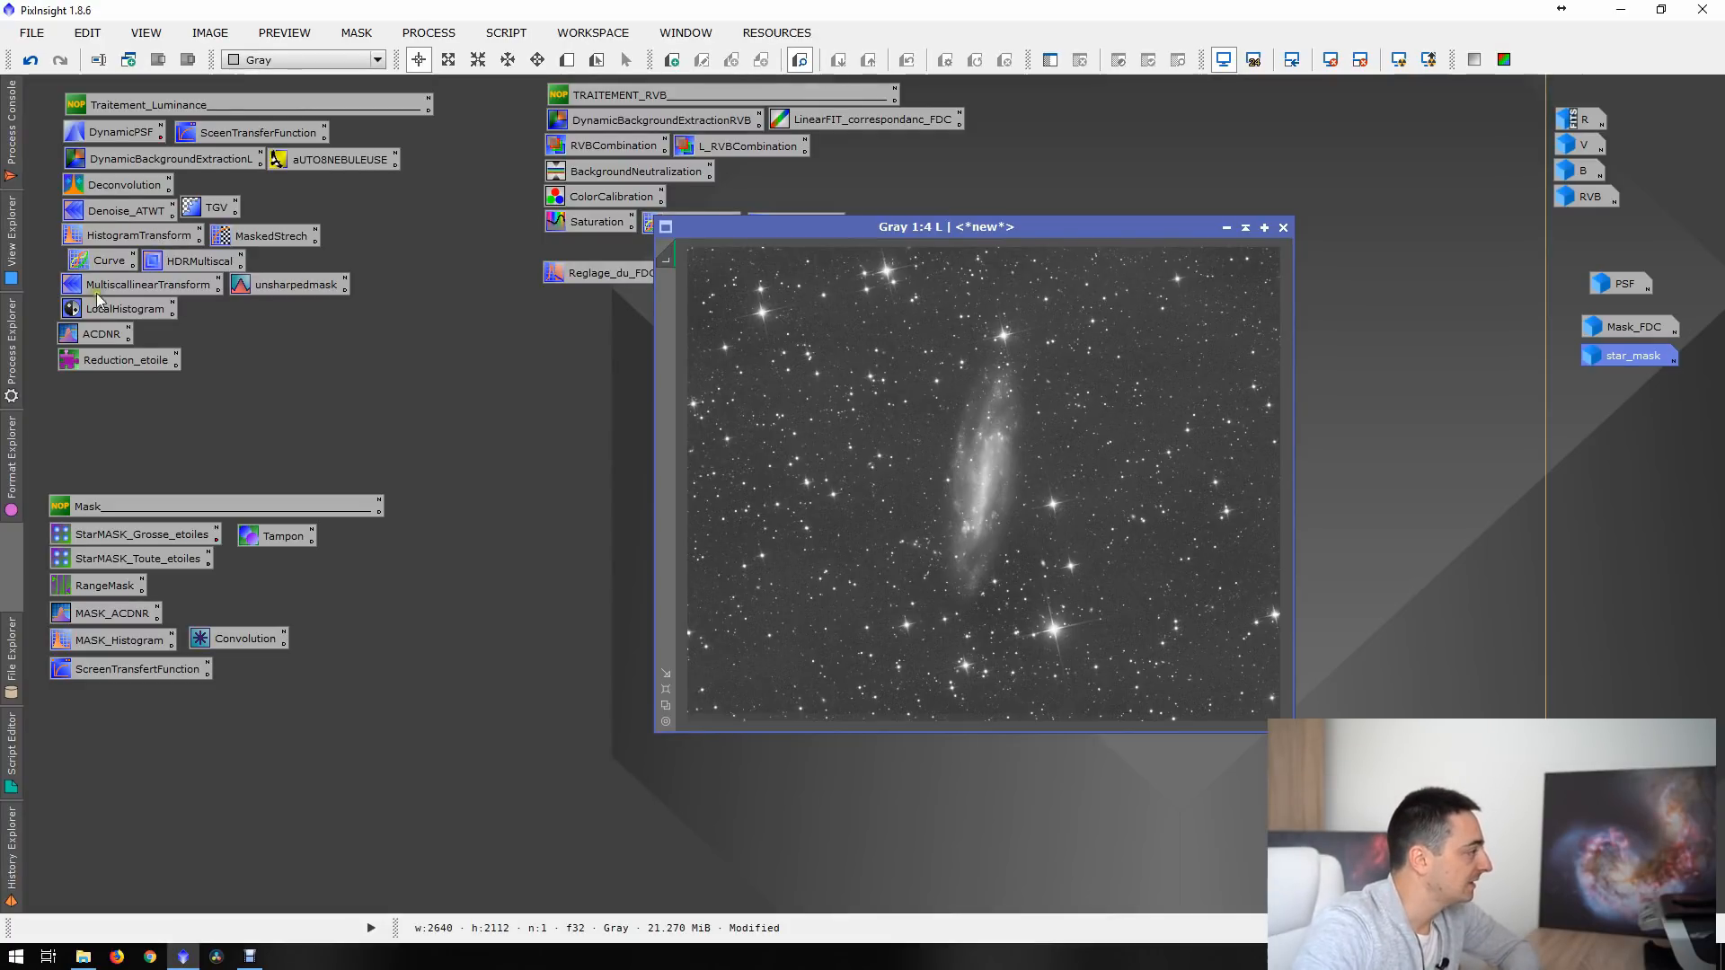
pyautogui.doubleClick(121, 185)
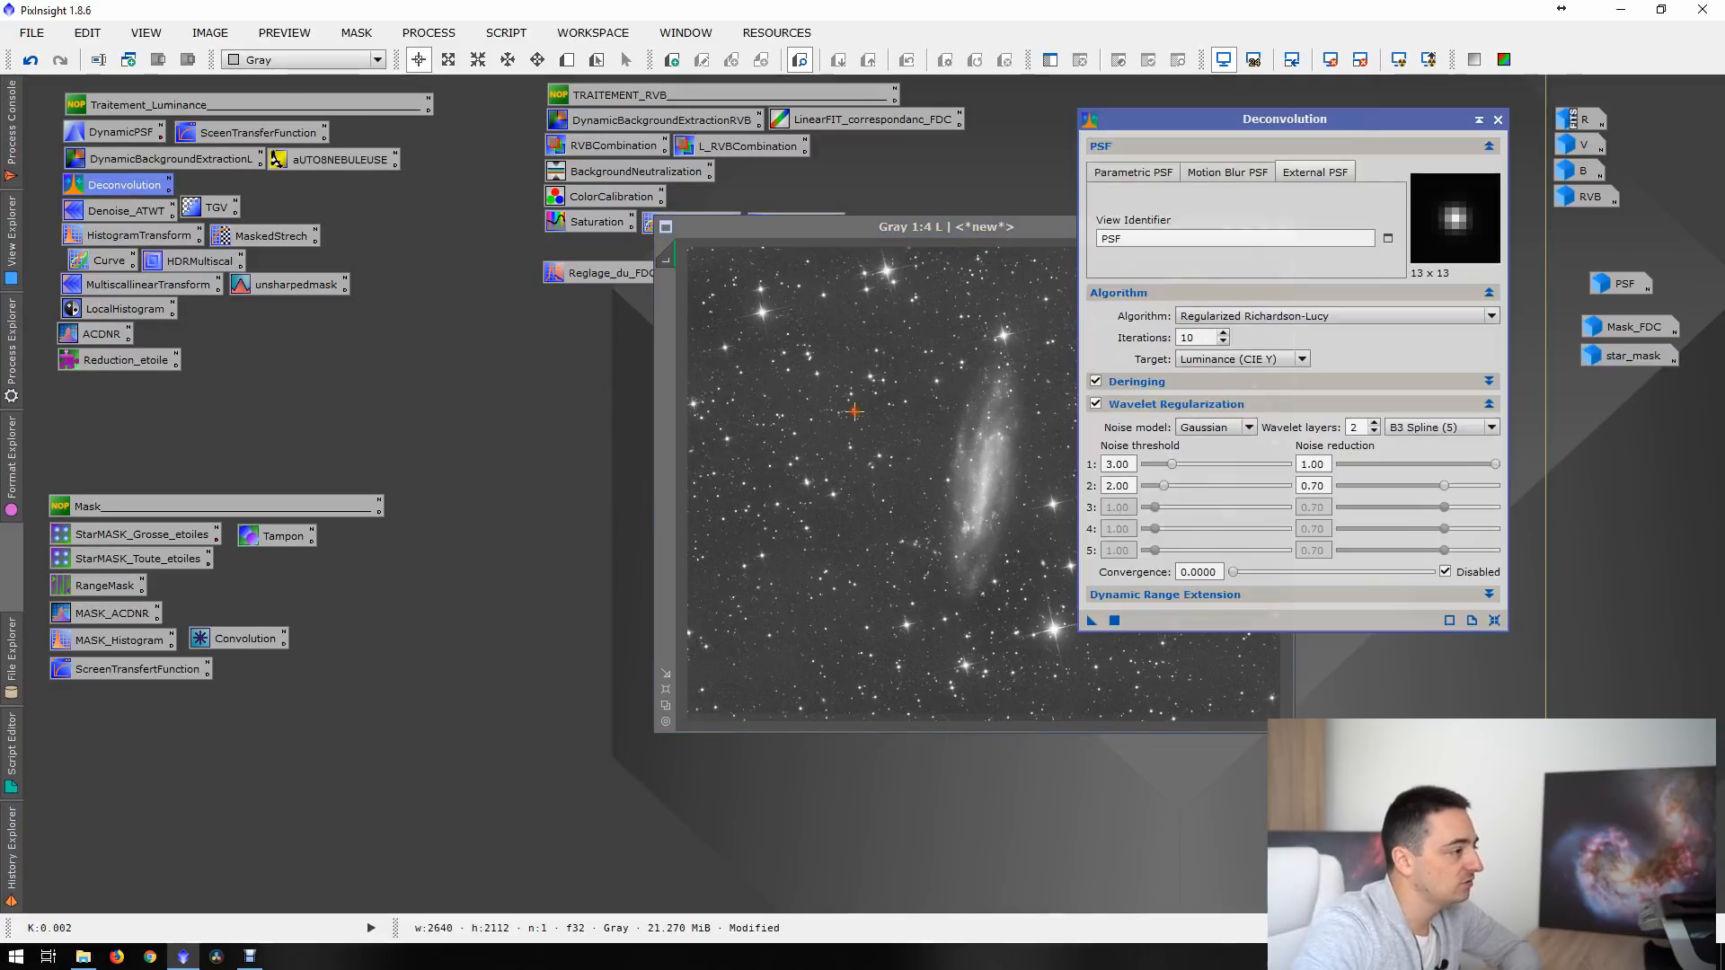
pyautogui.doubleClick(1622, 328)
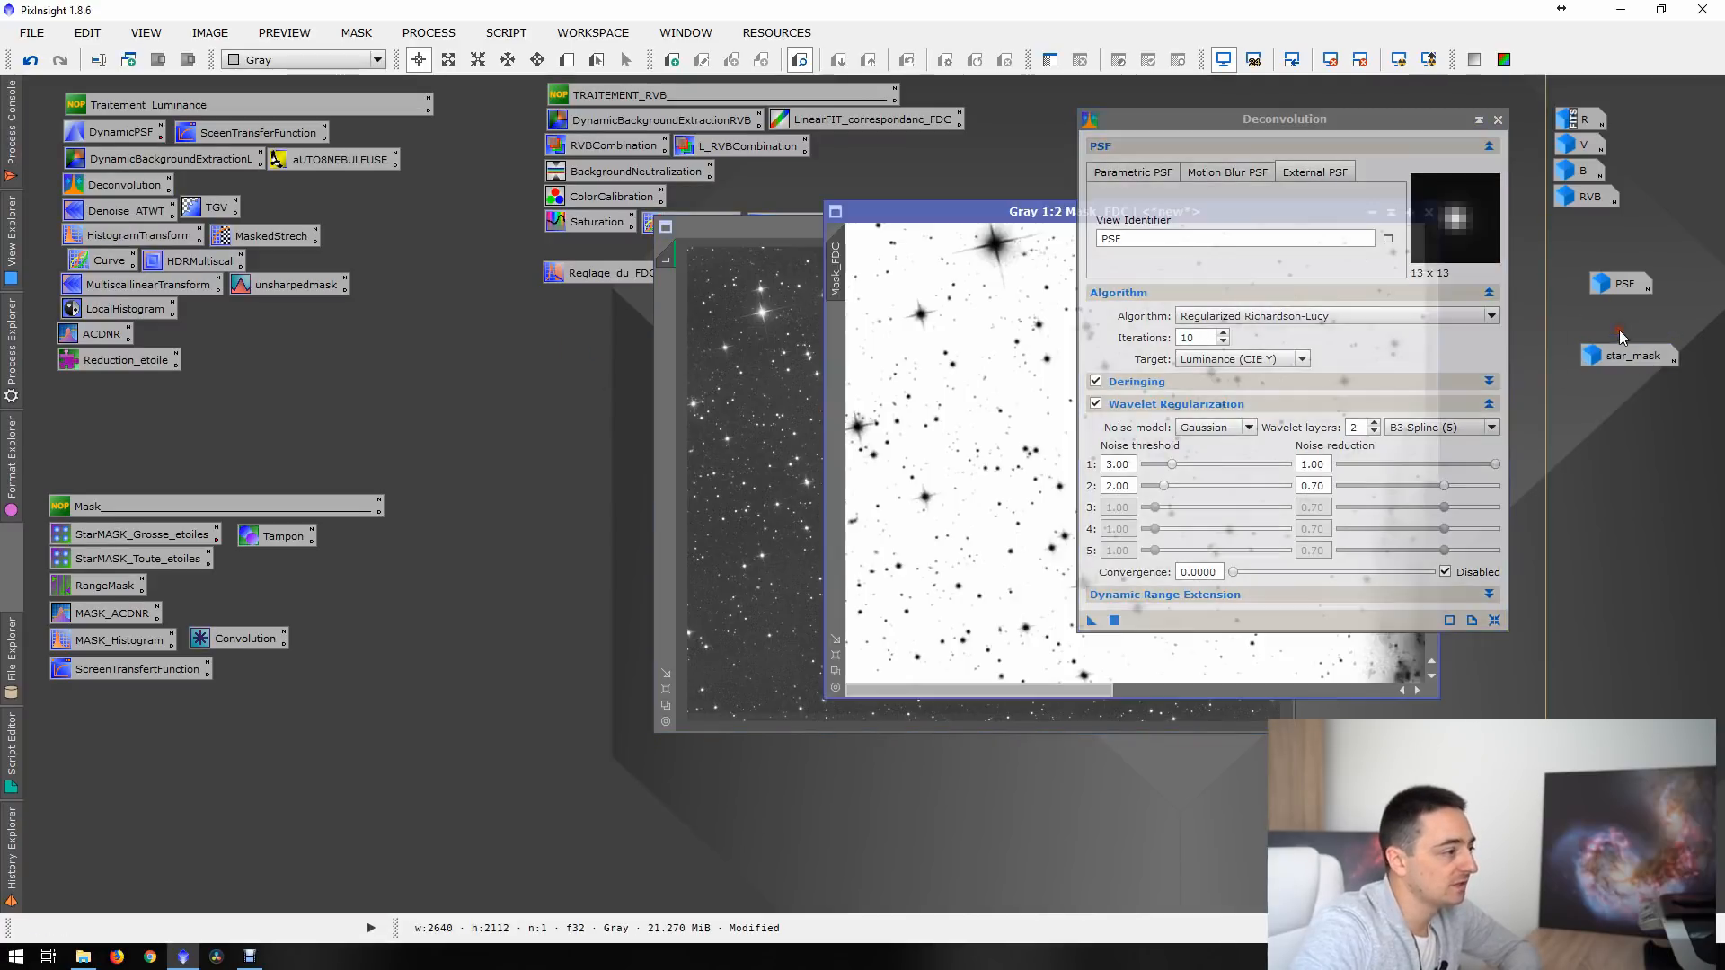
pyautogui.moveTo(835, 285); pyautogui.dragTo(667, 327)
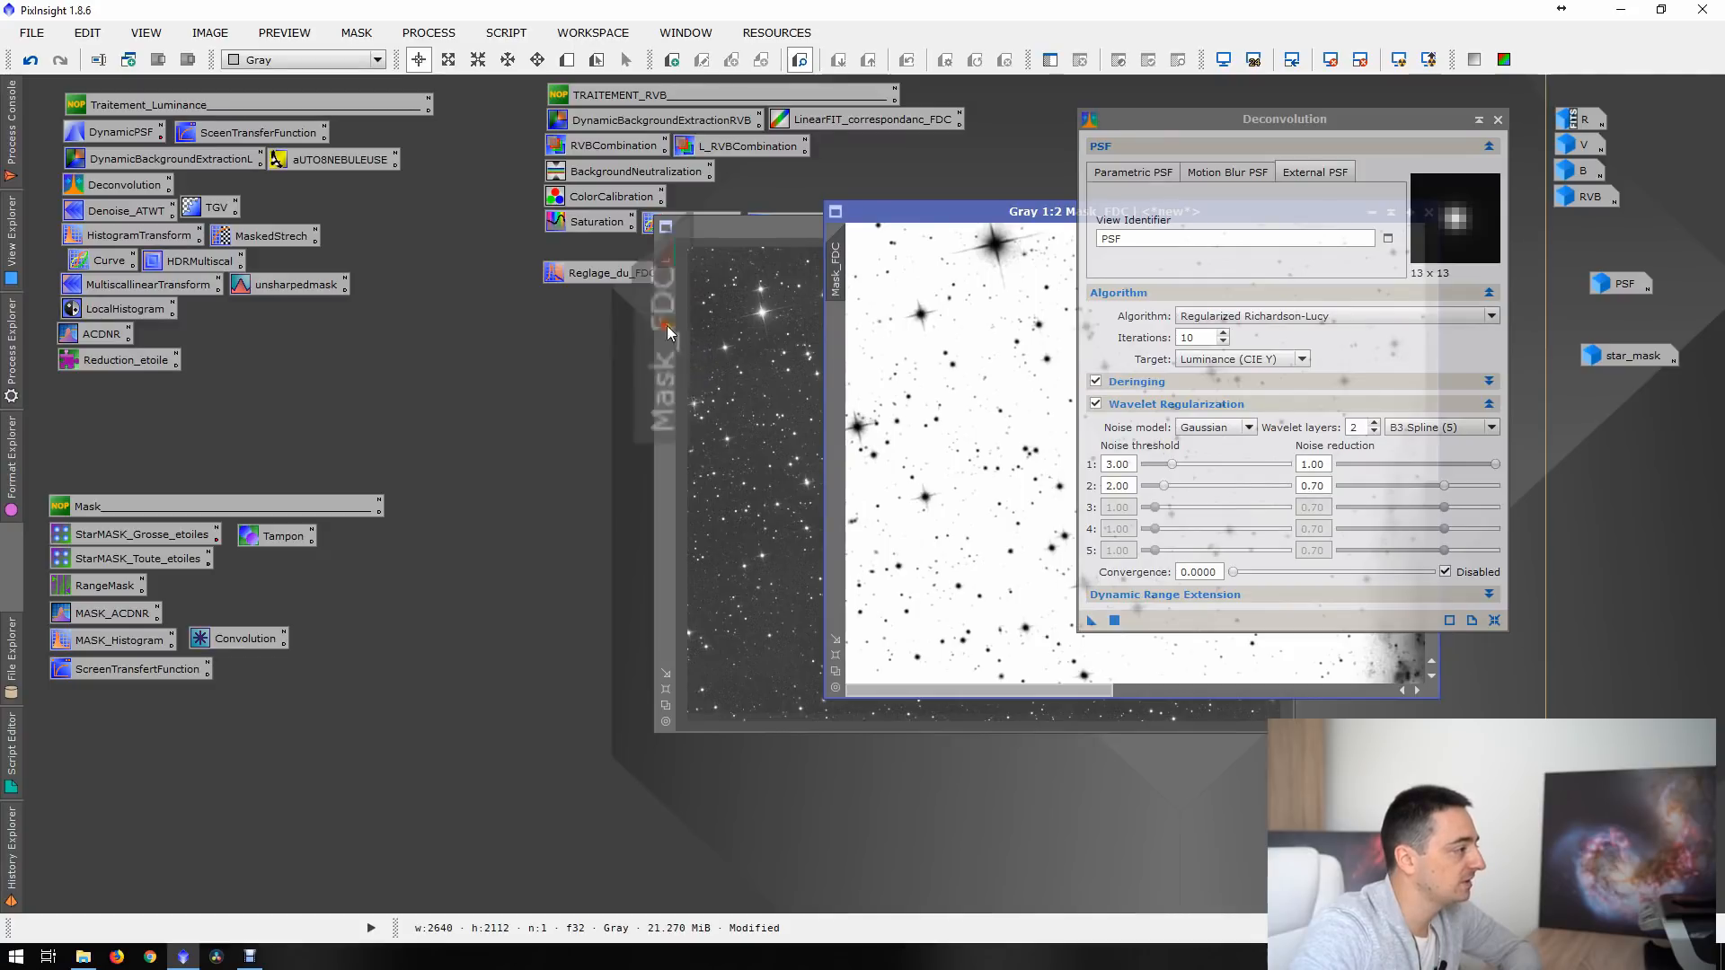
# - Bring the L window forward, display its mask overlay and invert the mask
pyautogui.moveTo(769, 228); pyautogui.dragTo(382, 240)
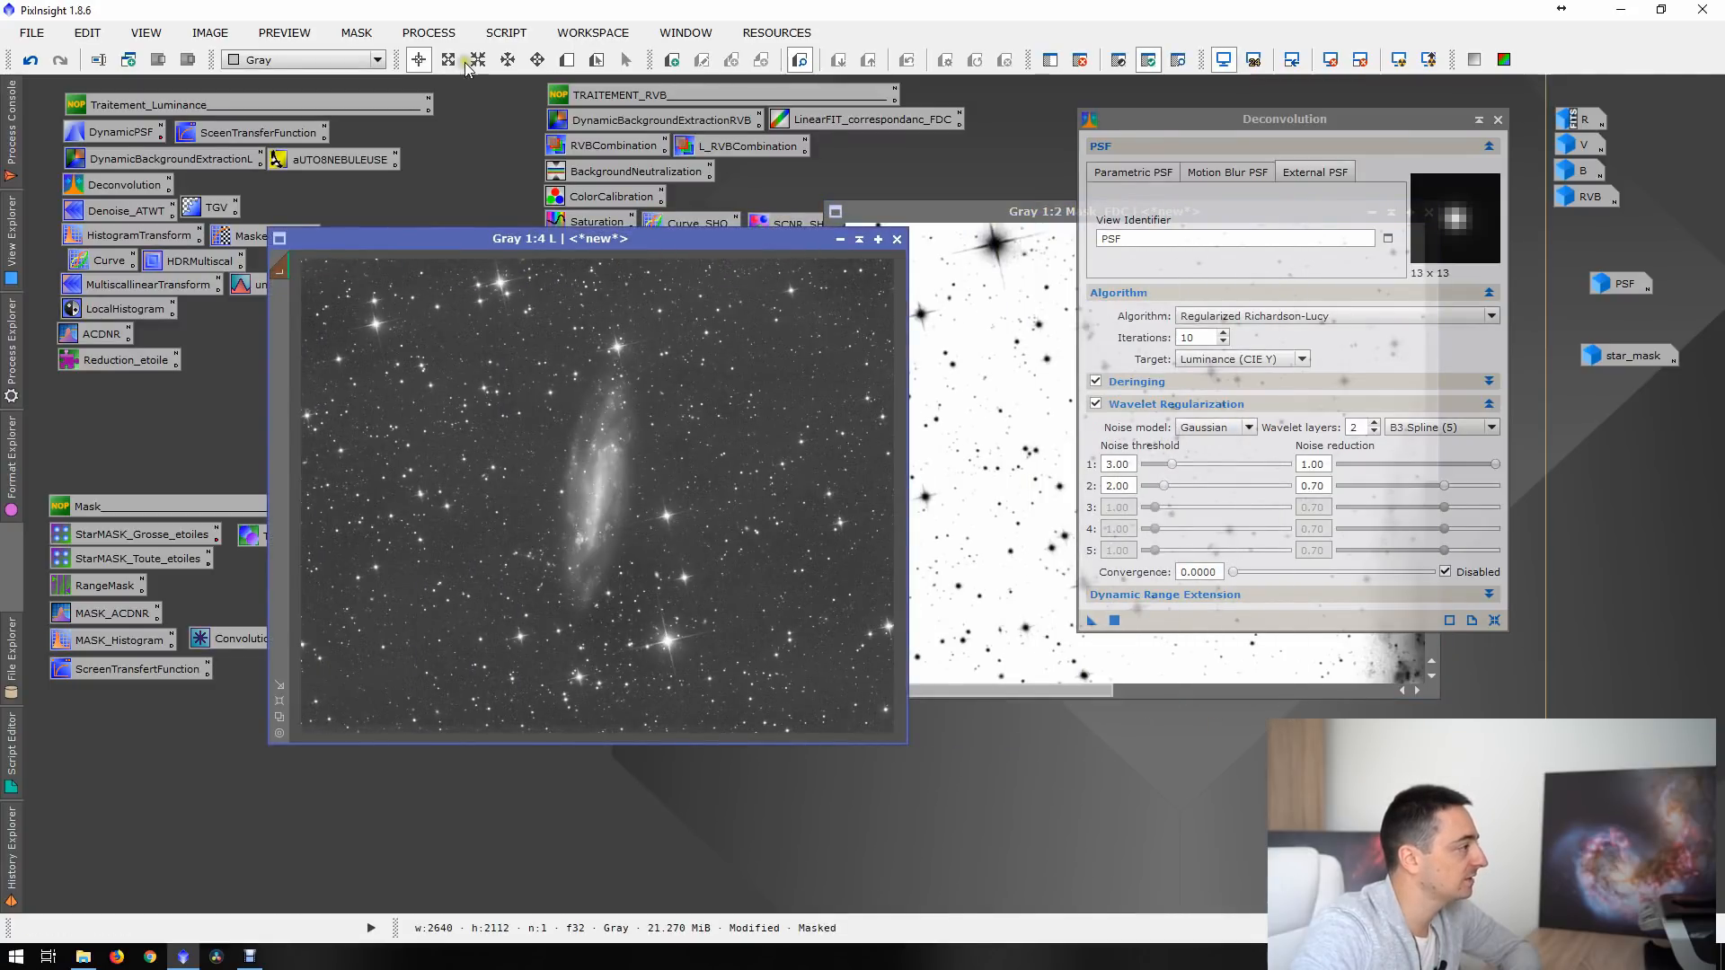
pyautogui.click(356, 32)
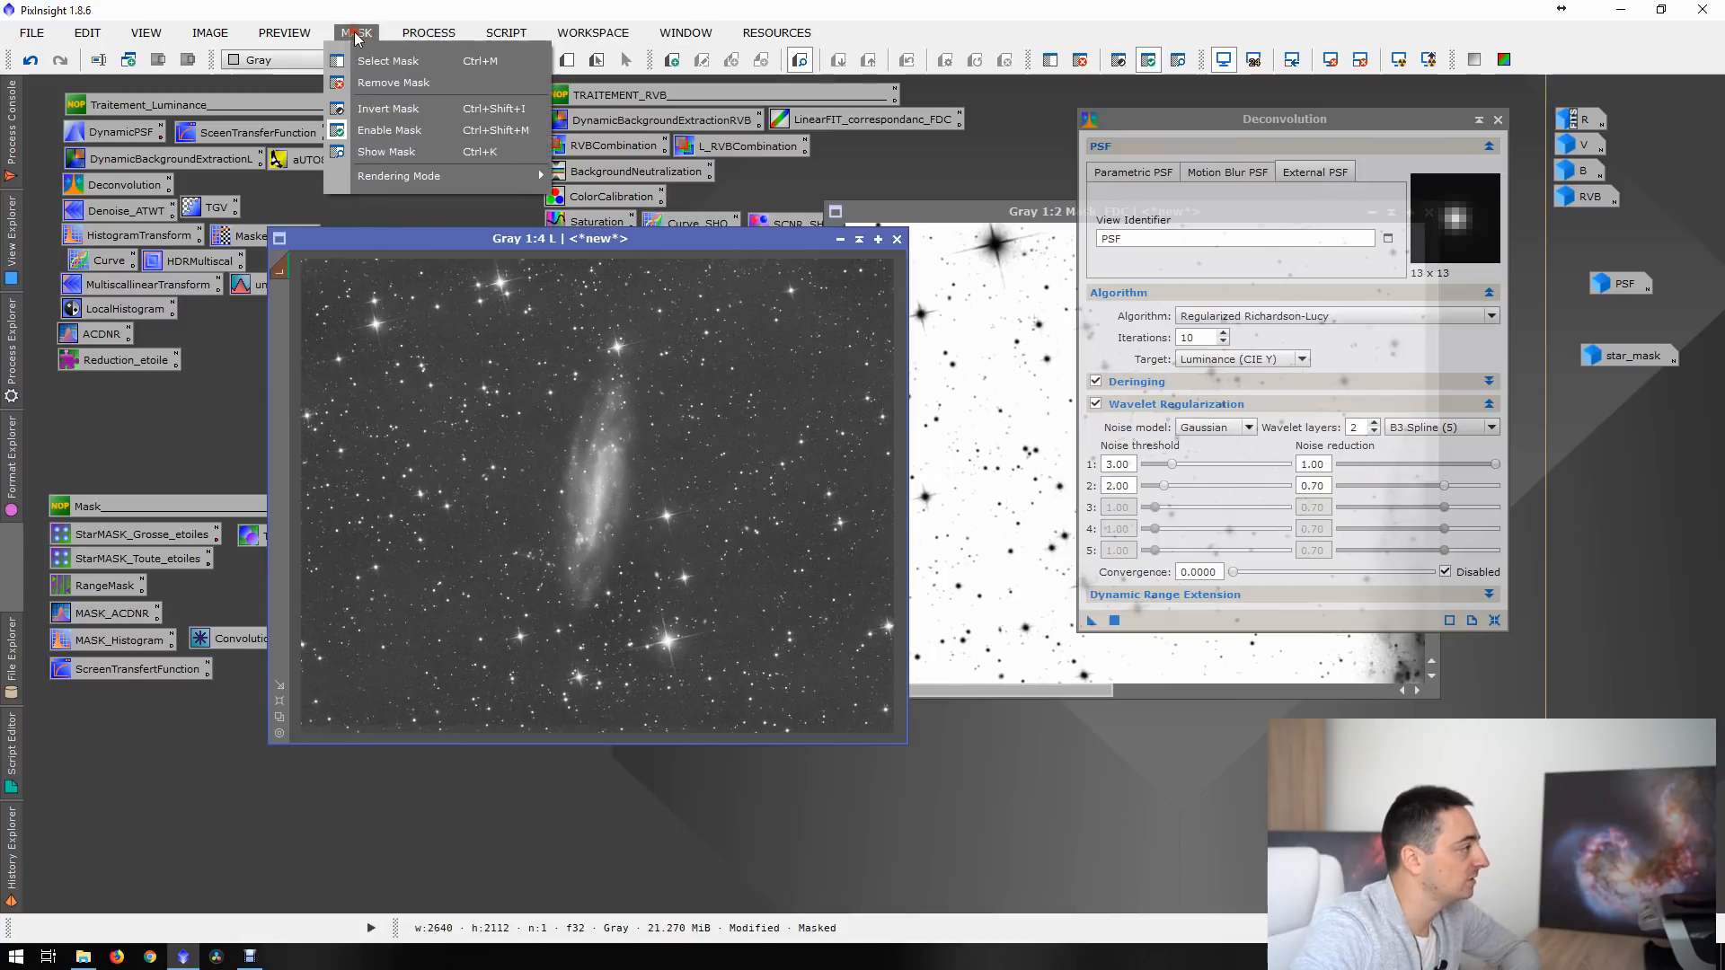
pyautogui.click(417, 154)
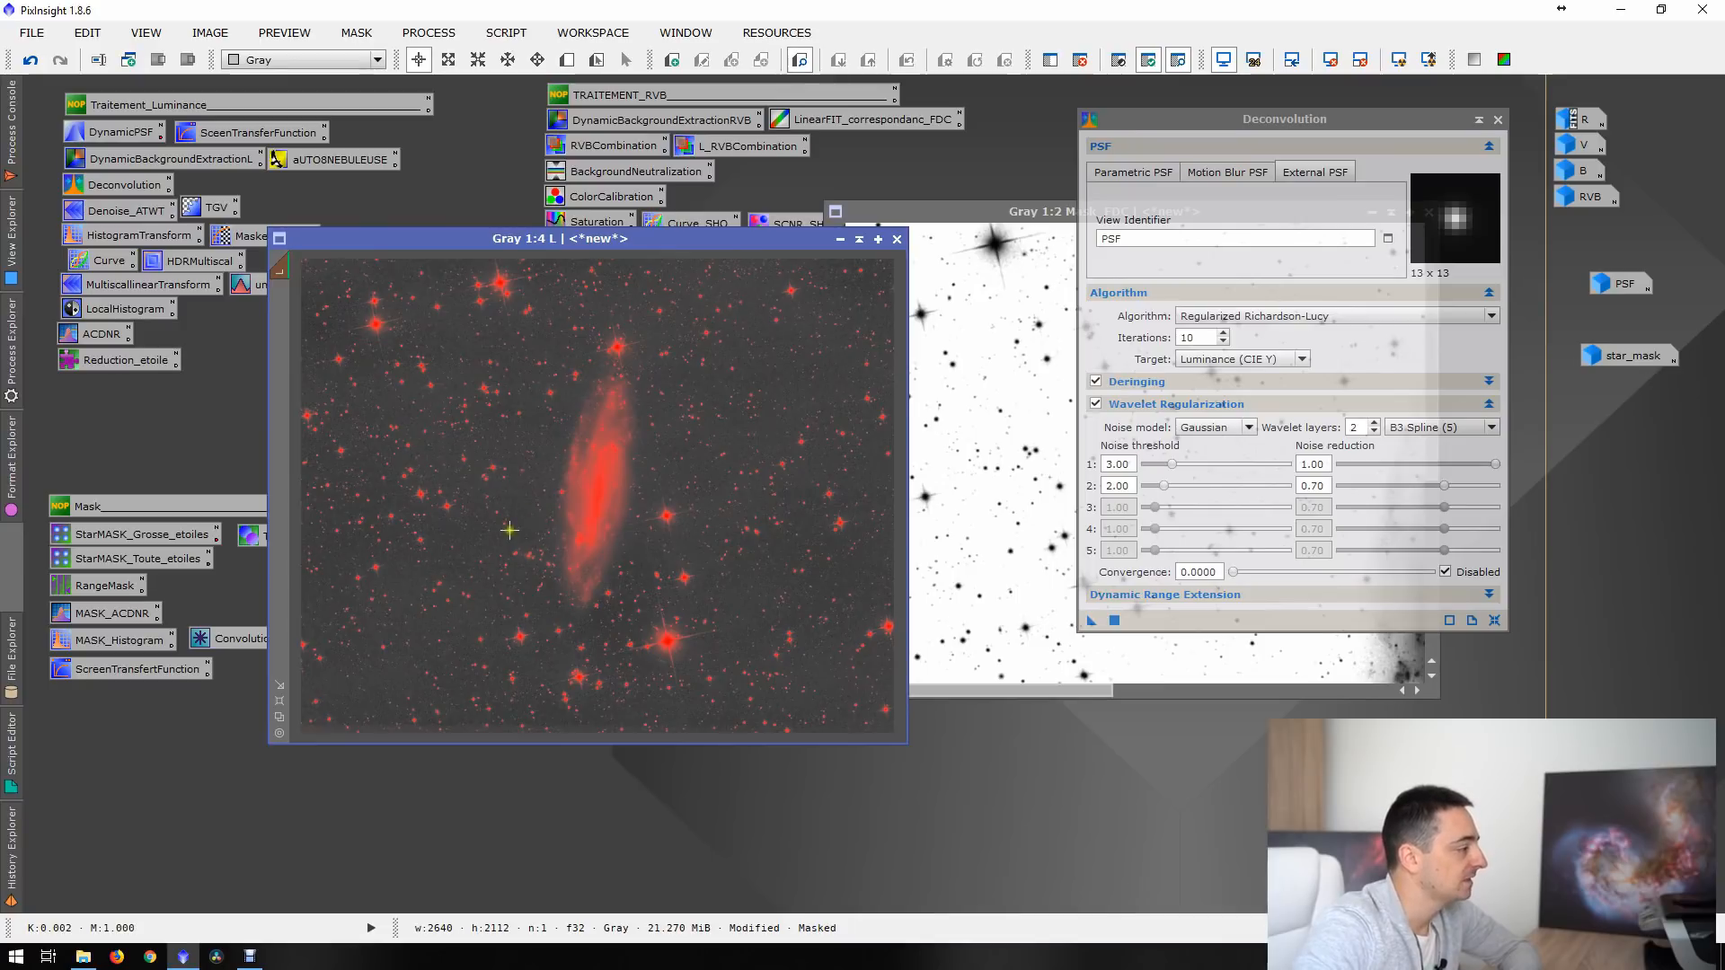
pyautogui.click(355, 34)
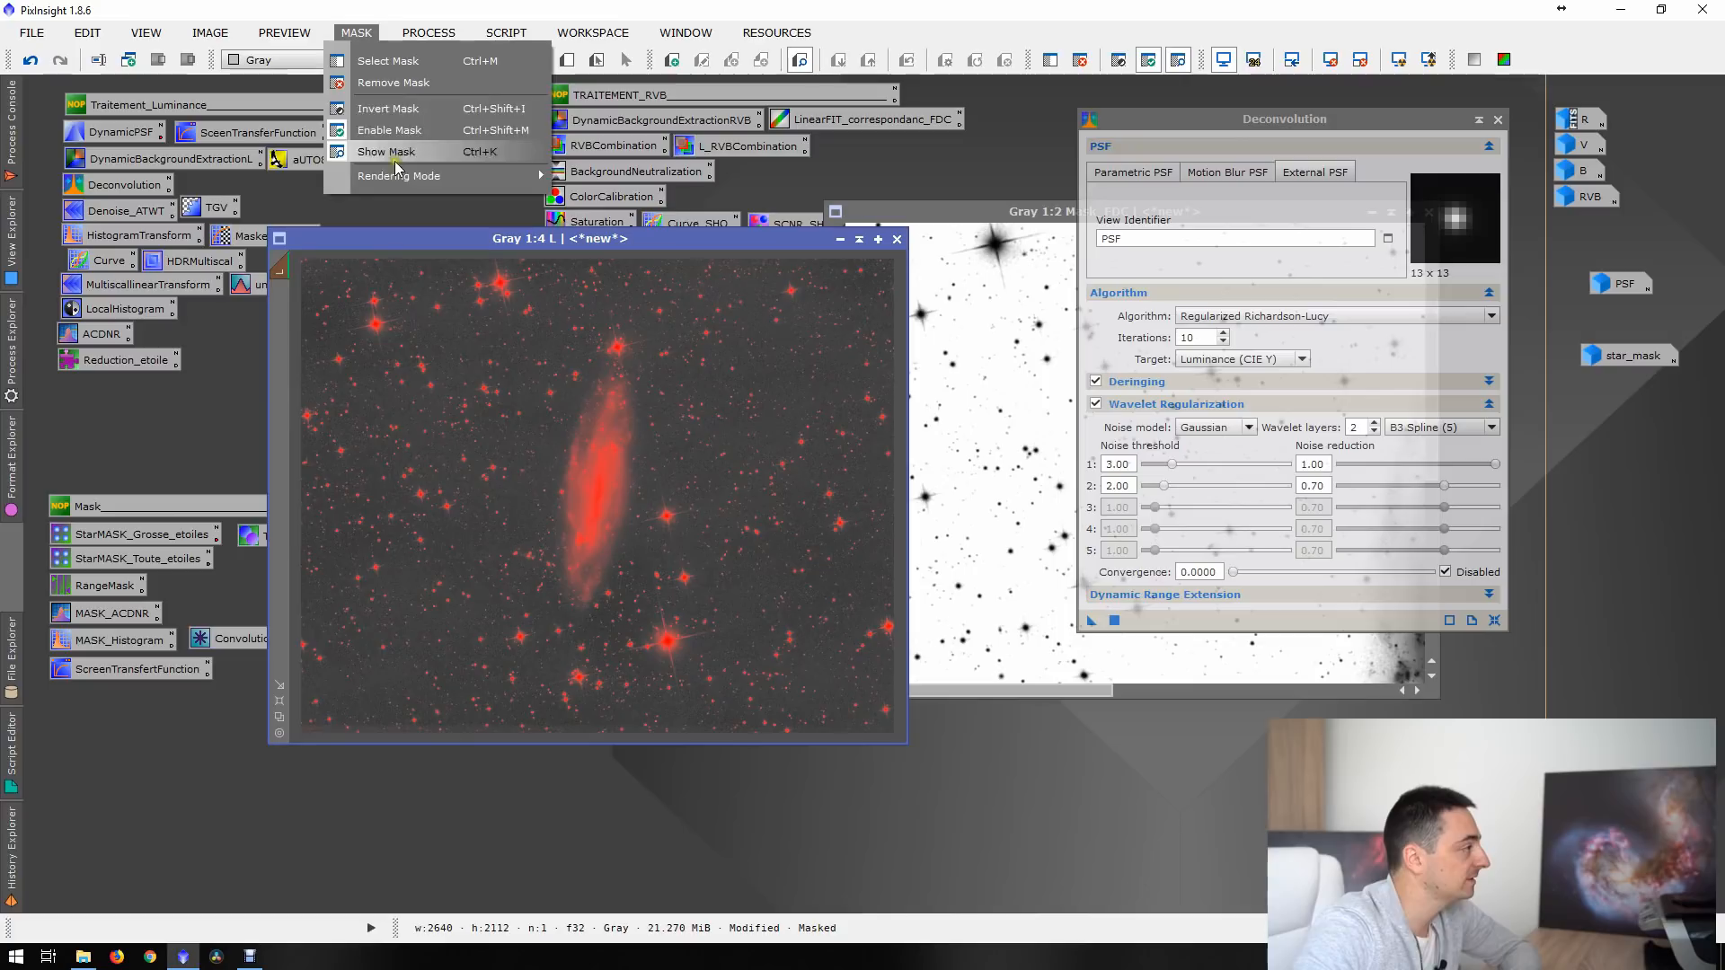
pyautogui.click(400, 109)
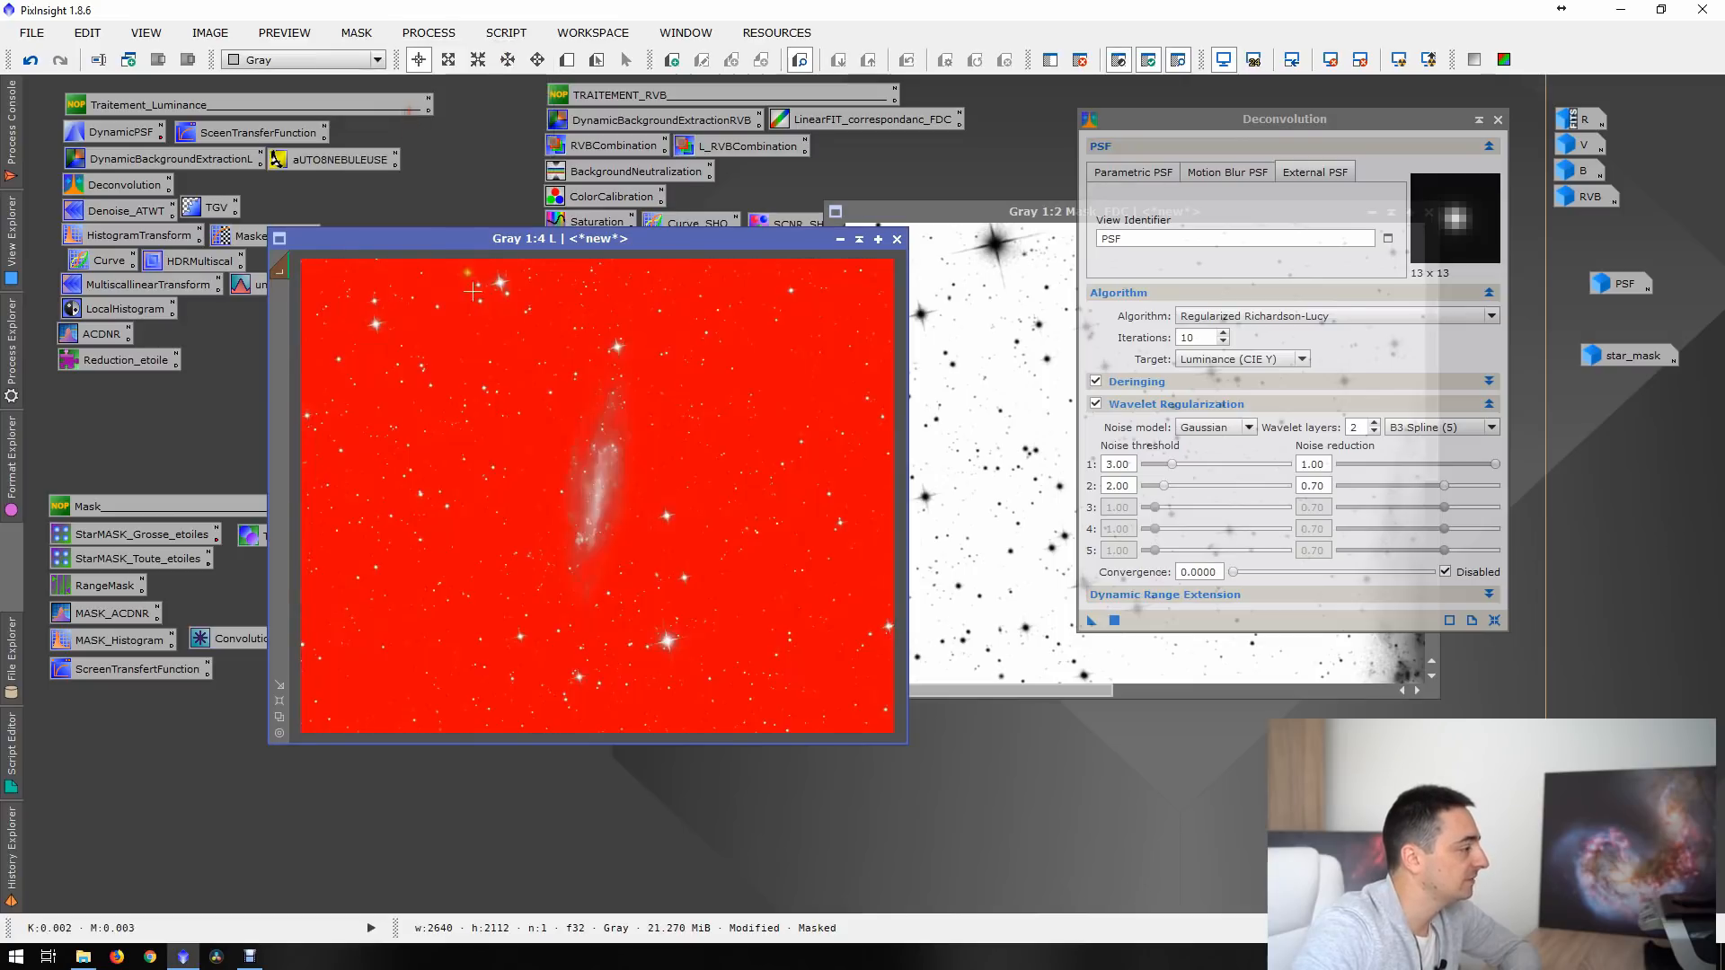
# - Inspect the inverted mask's coverage over the galaxy up close and hide the mask overlay
pyautogui.scroll(4, 590, 502)
pyautogui.scroll(-1, 597, 454)
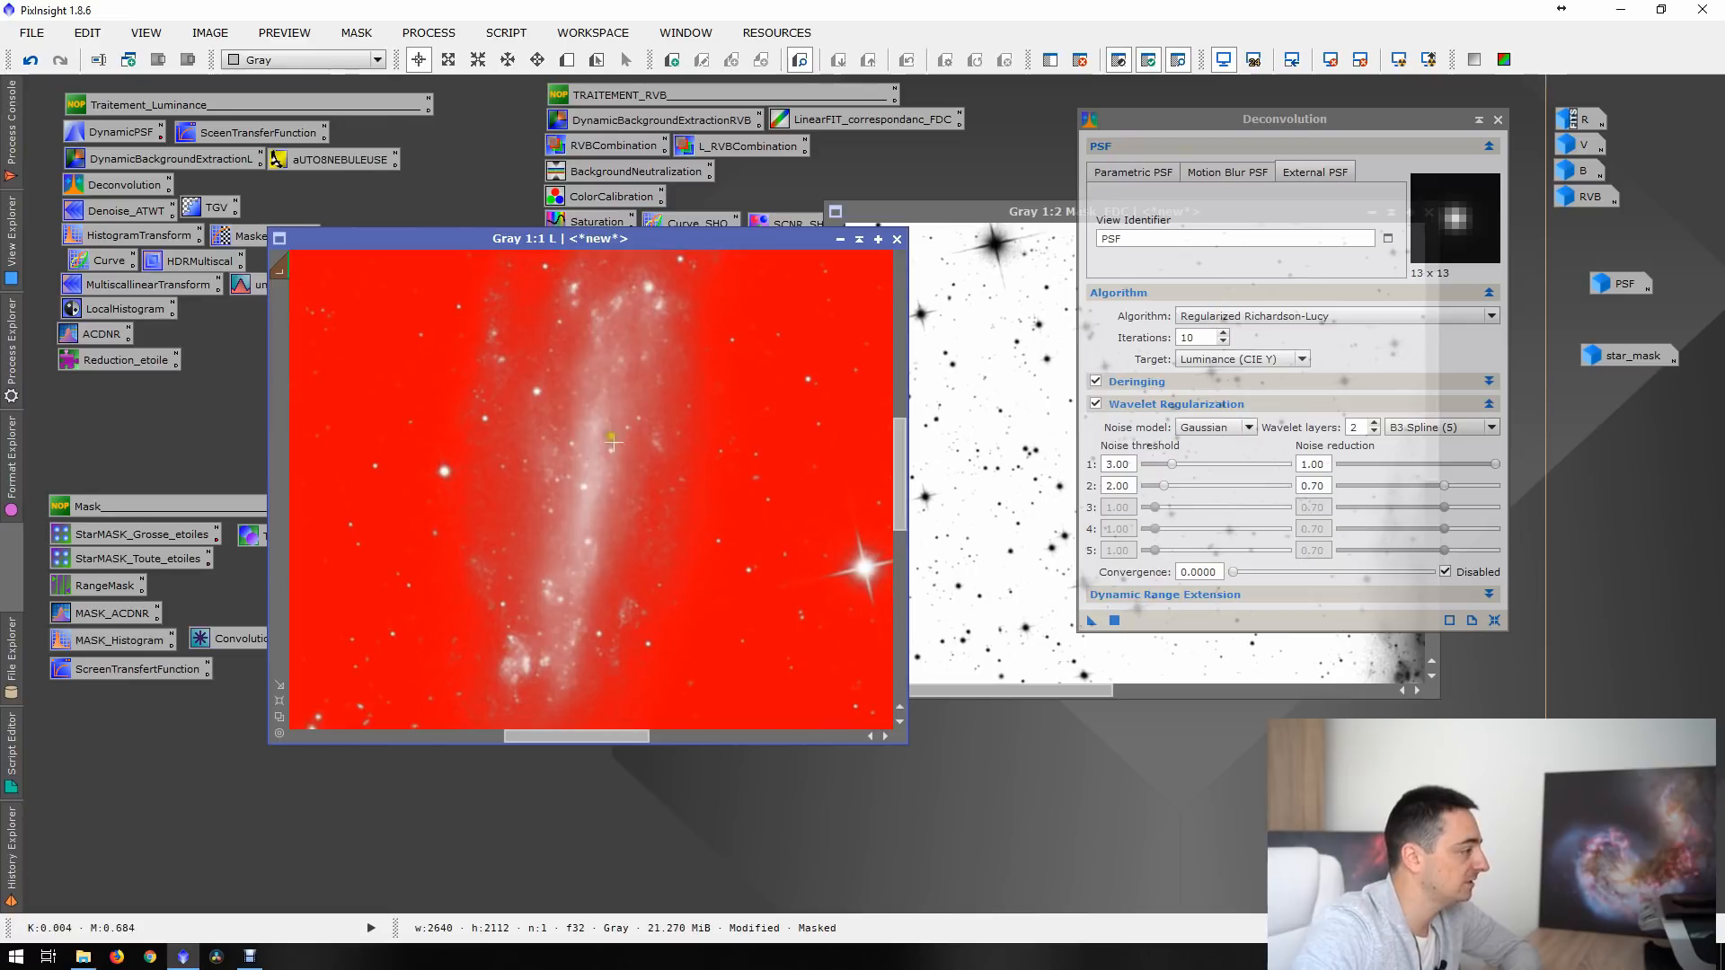
pyautogui.click(359, 33)
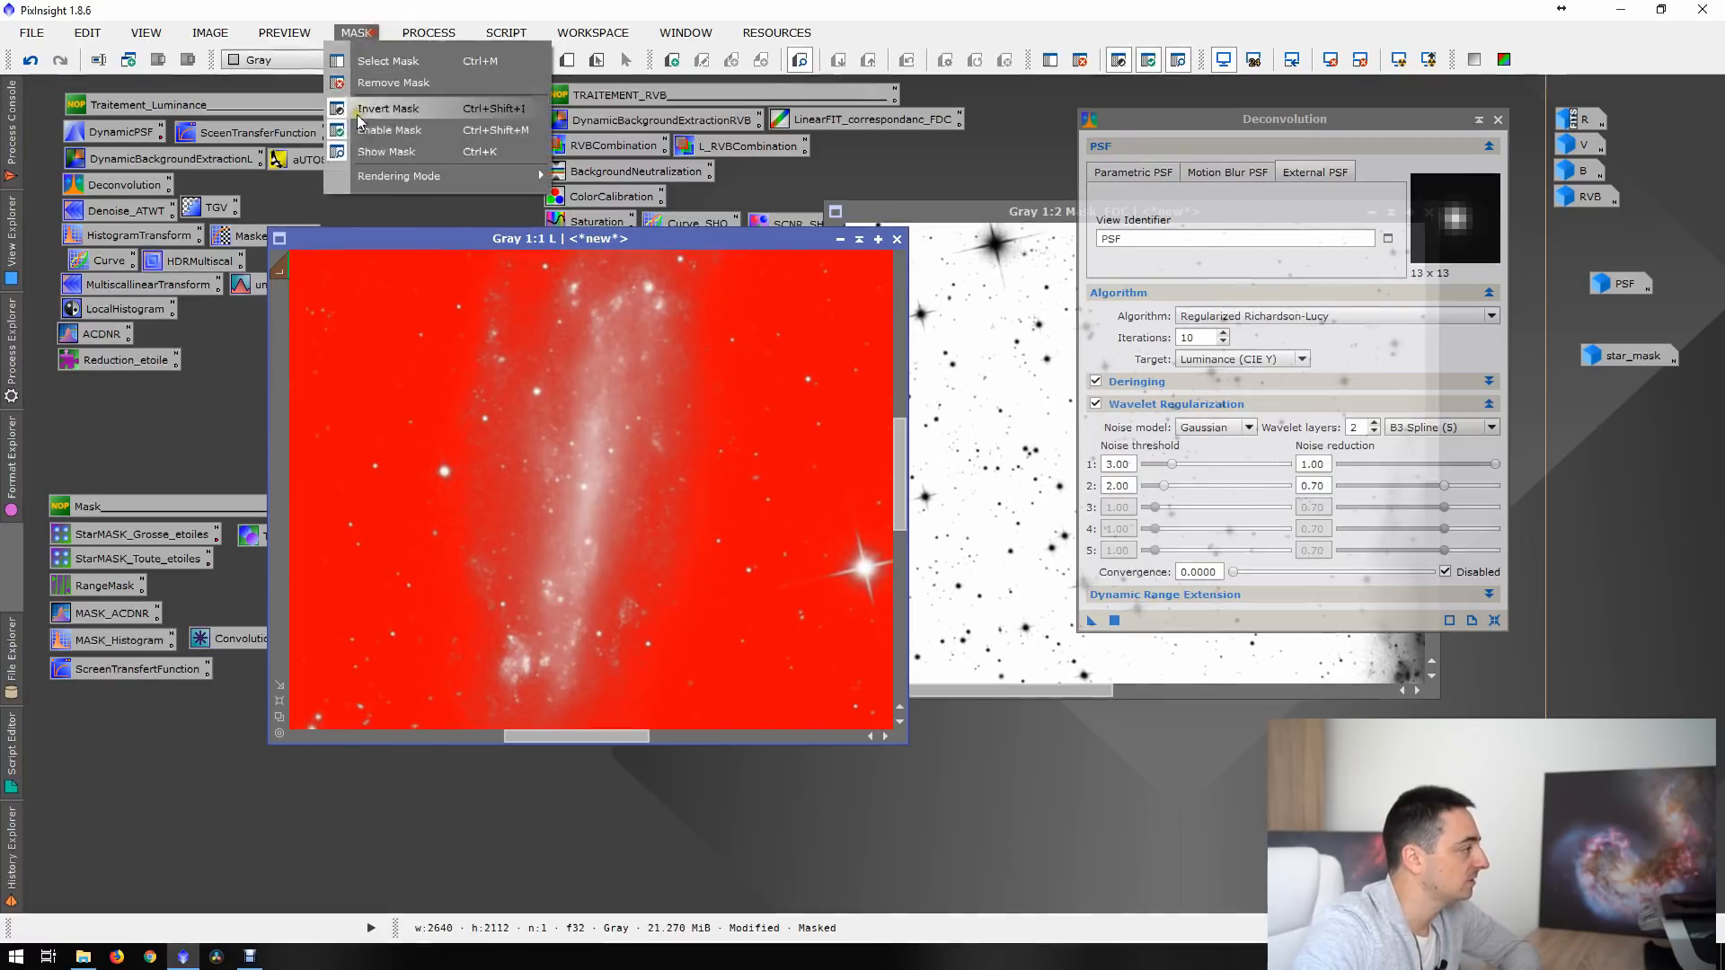
pyautogui.click(378, 157)
pyautogui.scroll(-4, 699, 466)
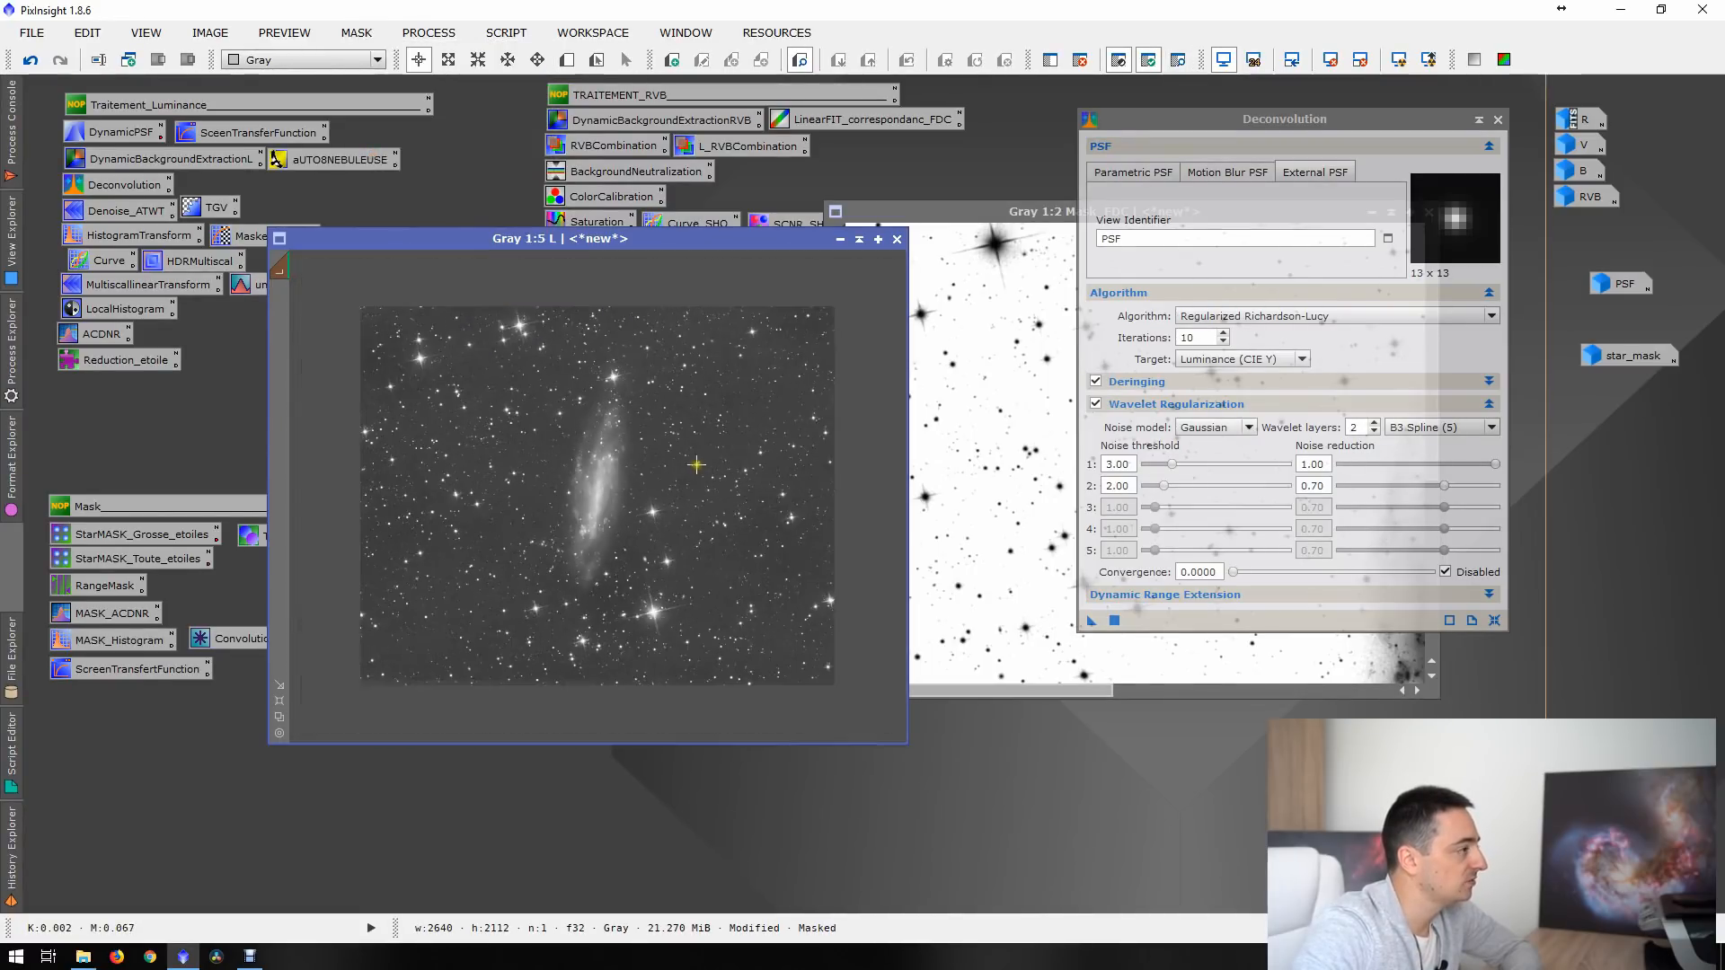
# - Create a preview of about 655 × 1130 px around the galaxy in the L image
pyautogui.click(670, 60)
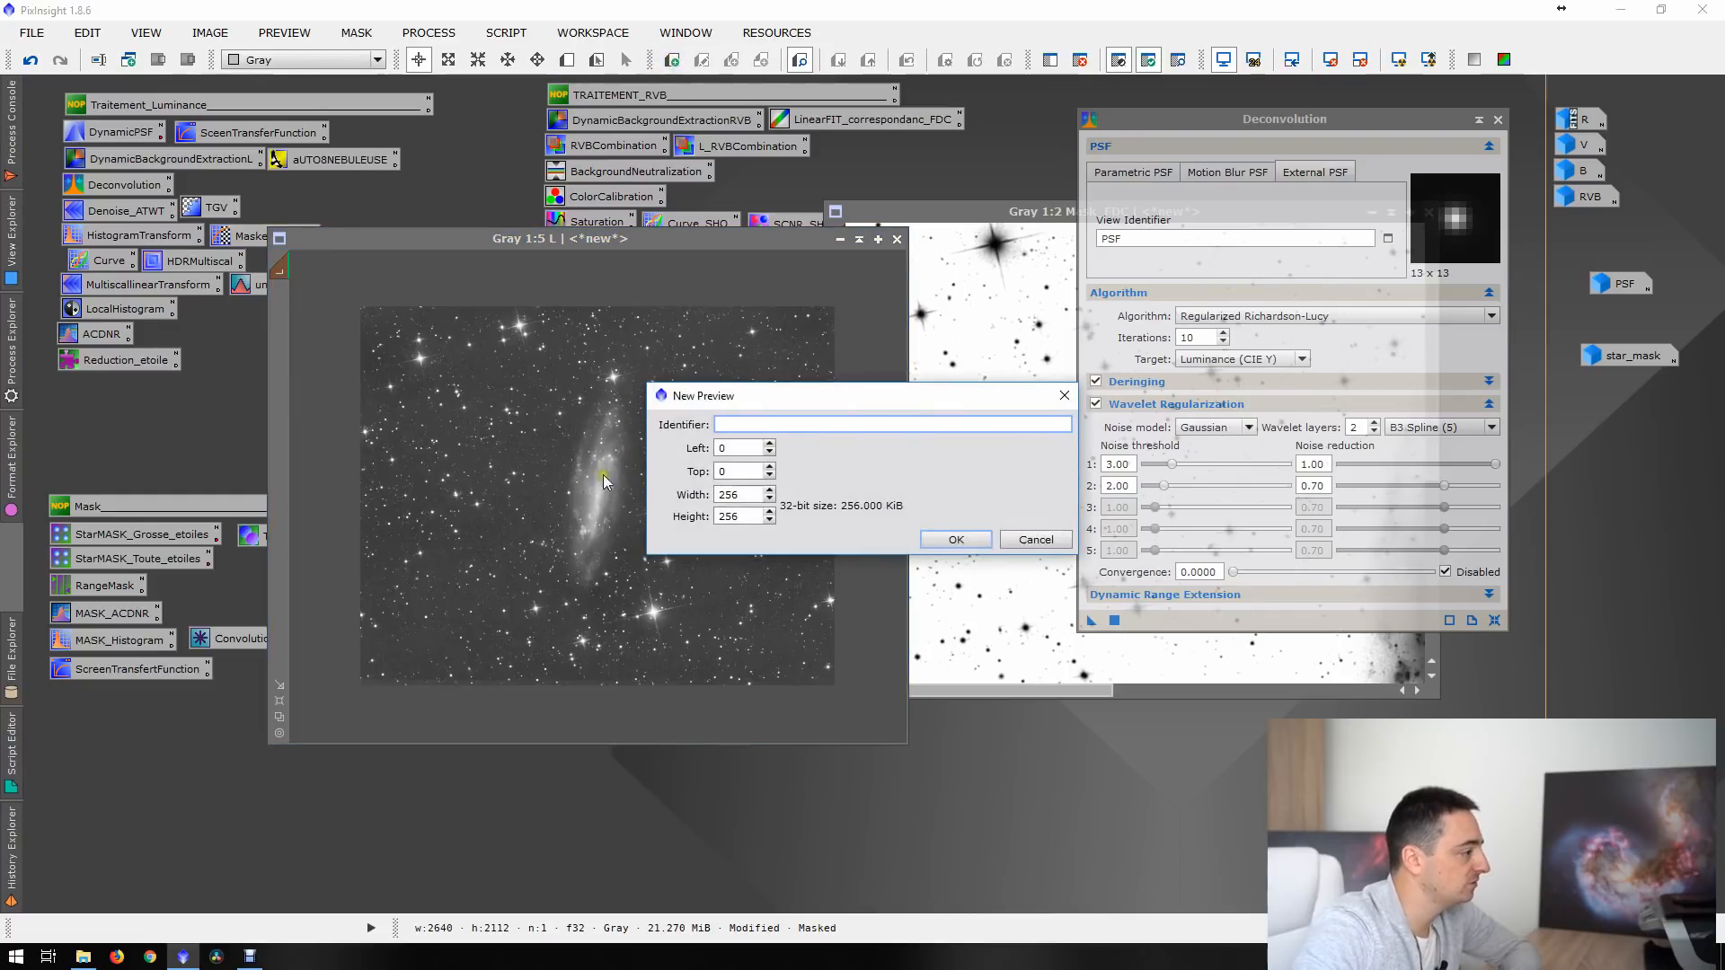
pyautogui.click(1036, 539)
pyautogui.click(567, 59)
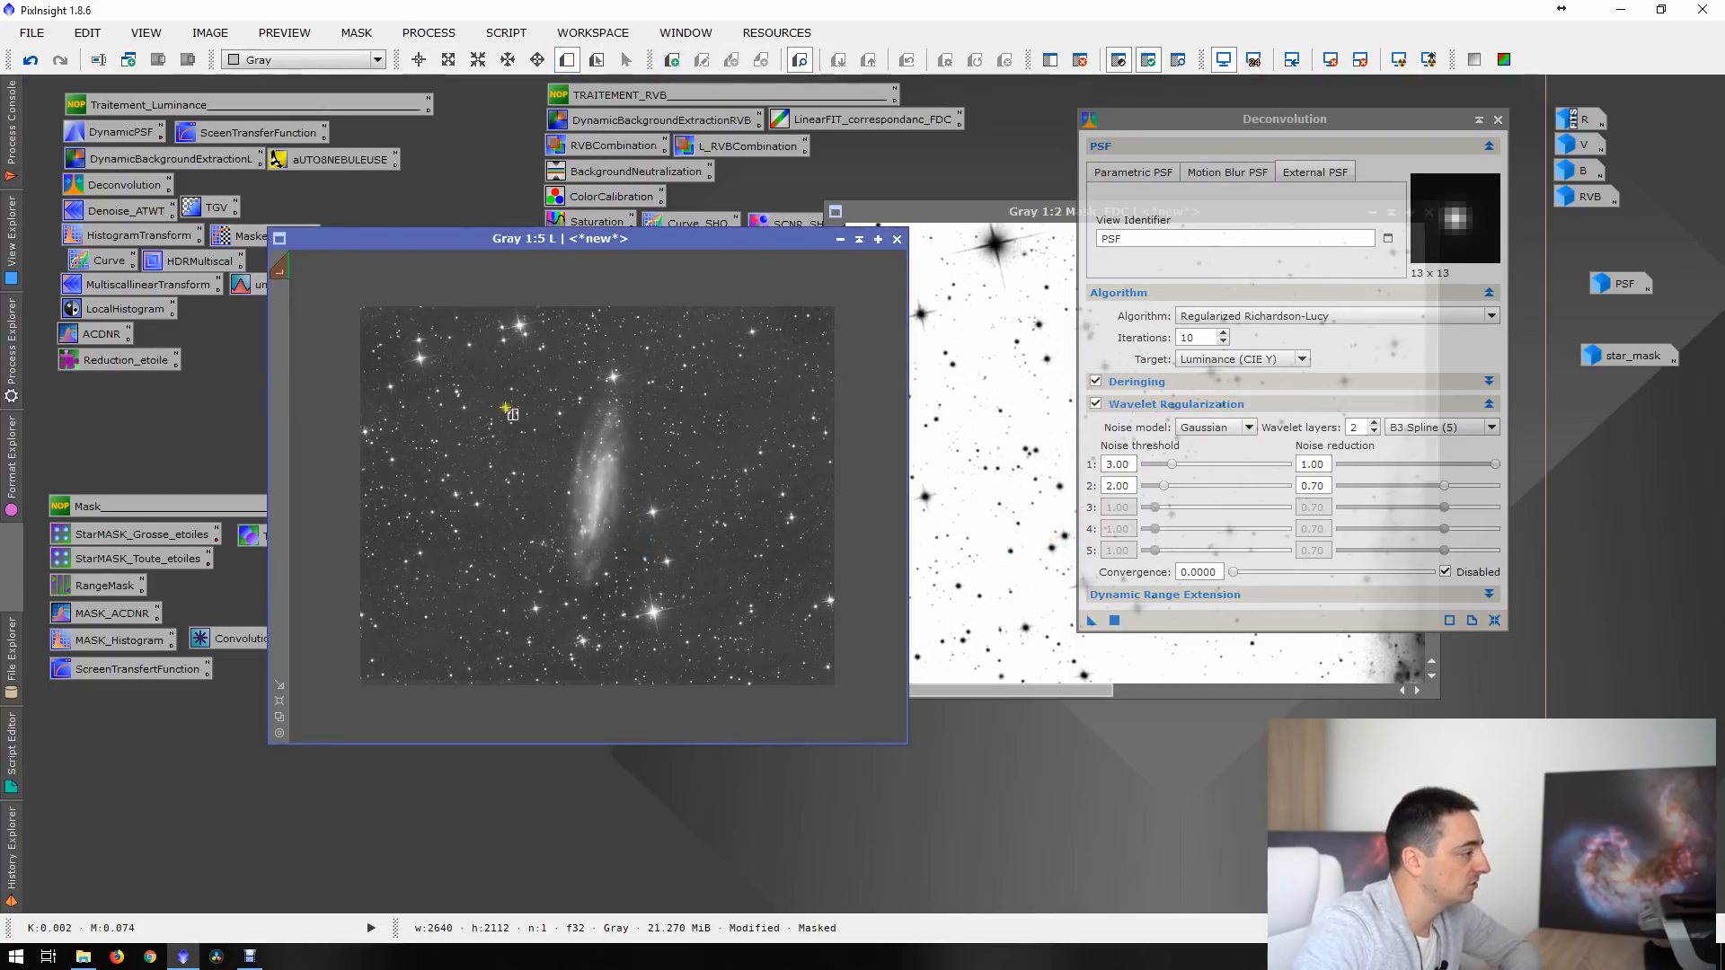
pyautogui.moveTo(540, 391); pyautogui.dragTo(658, 594)
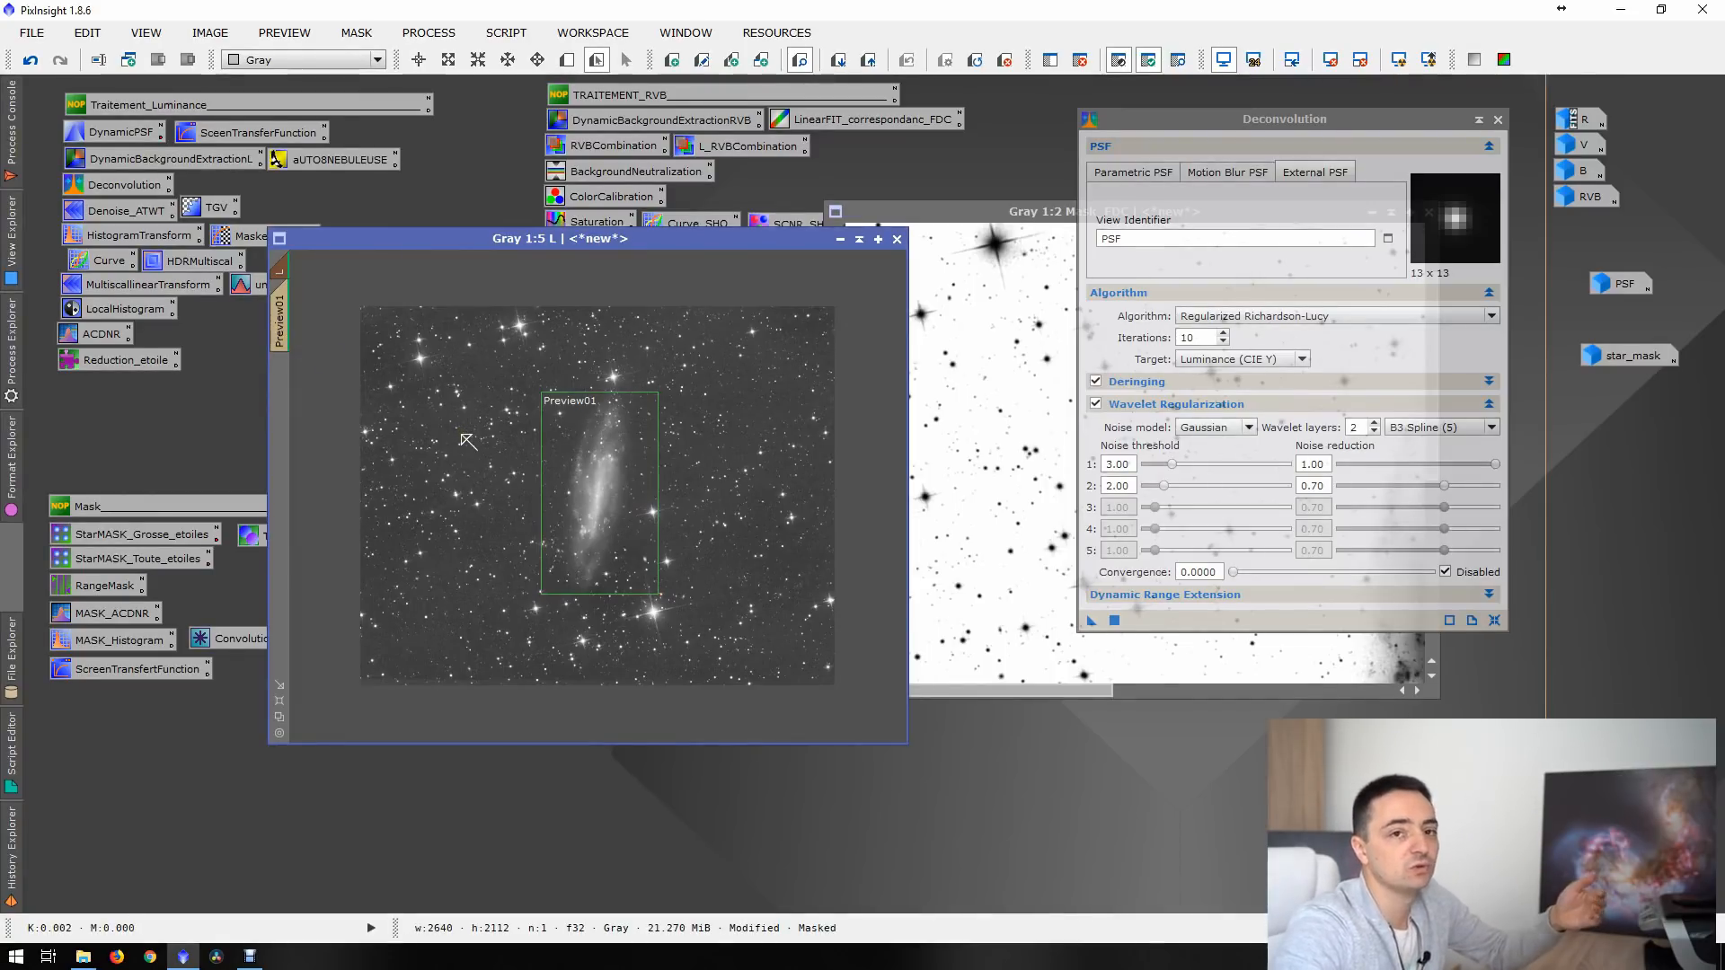
# - Open Preview01 of L and maximize its window, showing the galaxy at 1:1
pyautogui.click(280, 320)
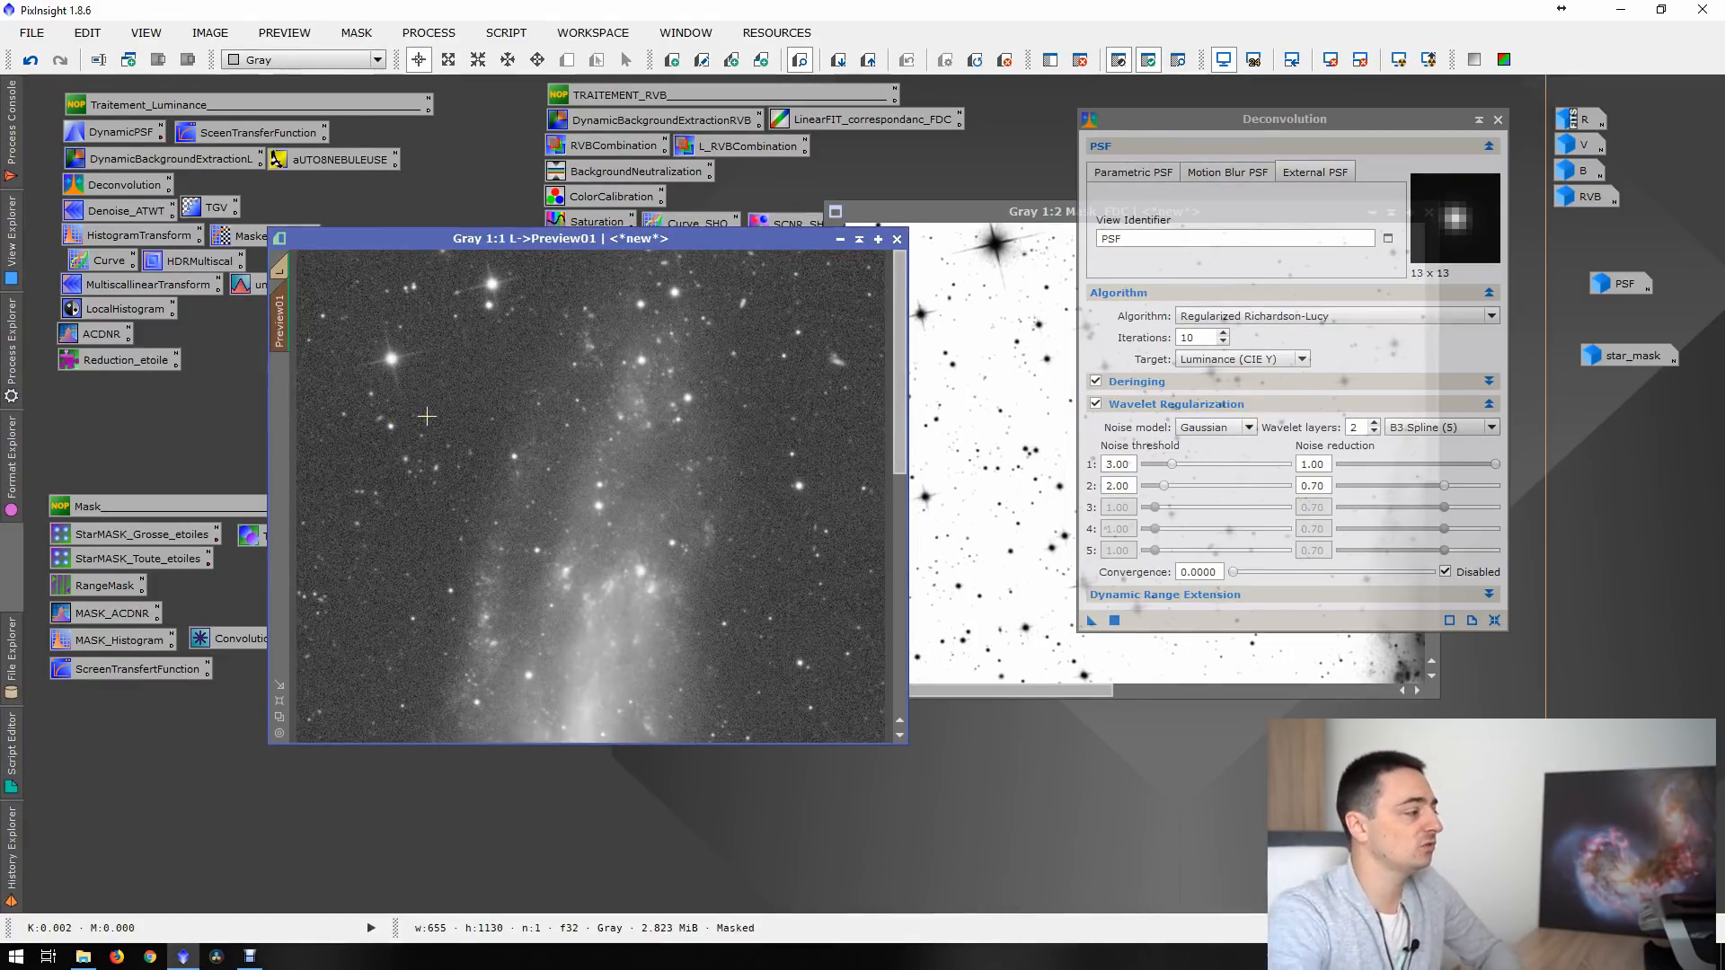
pyautogui.scroll(1, 561, 401)
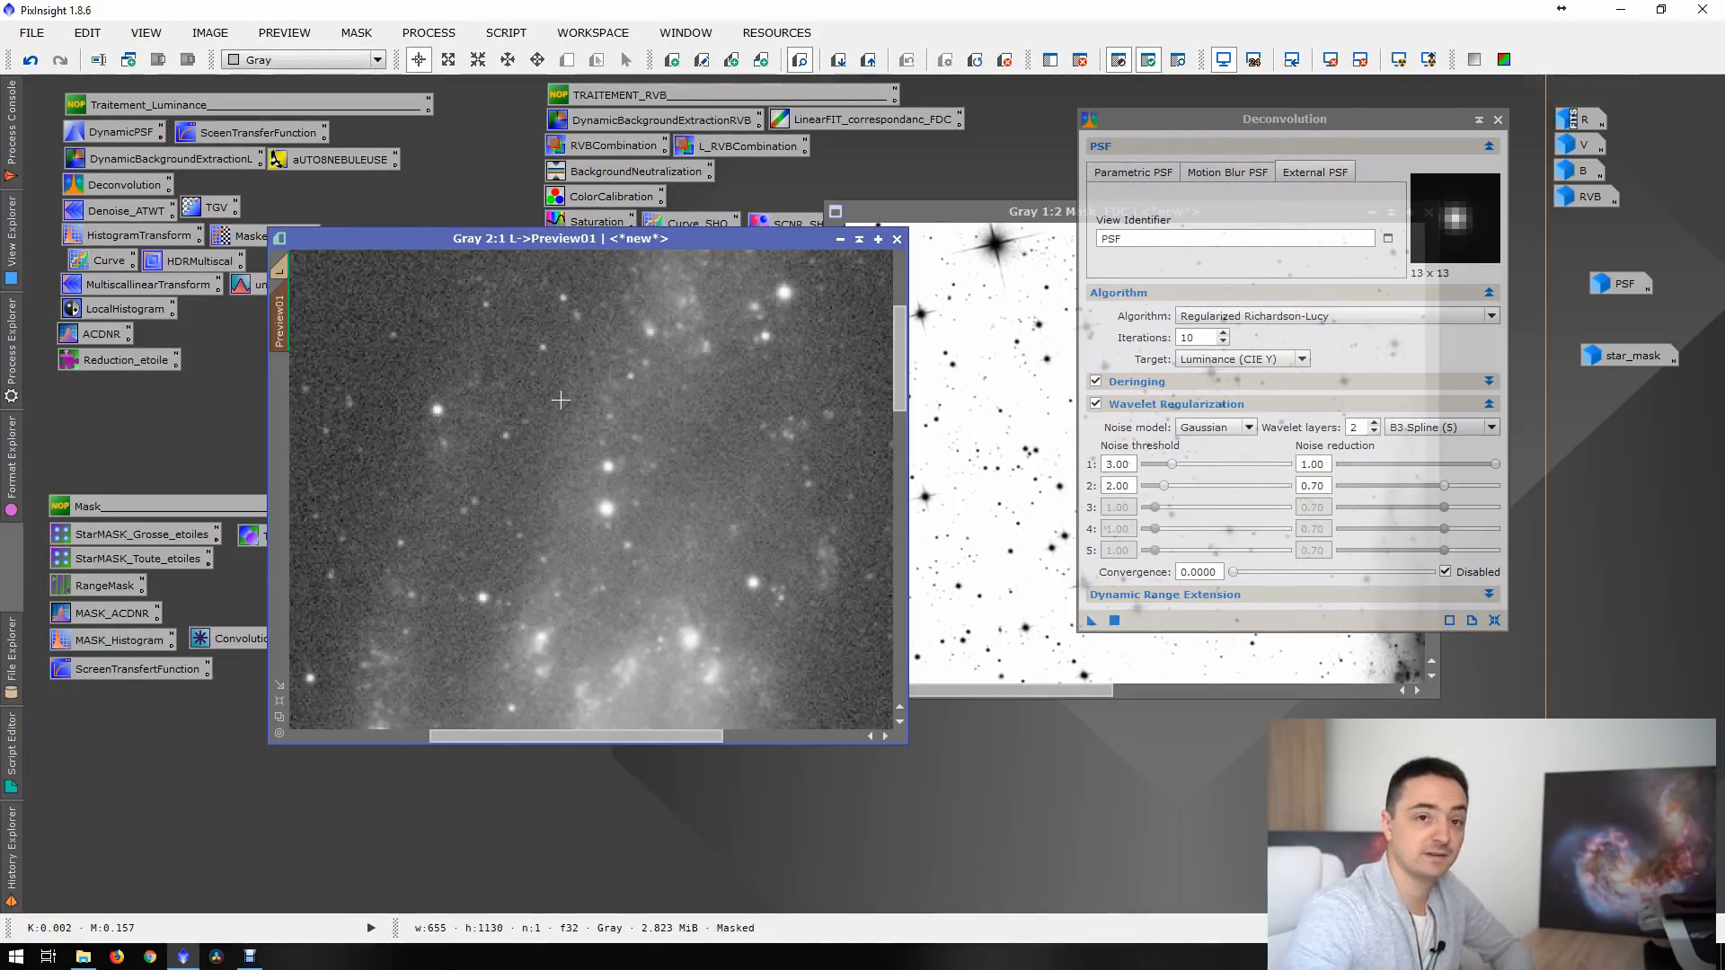
pyautogui.doubleClick(629, 250)
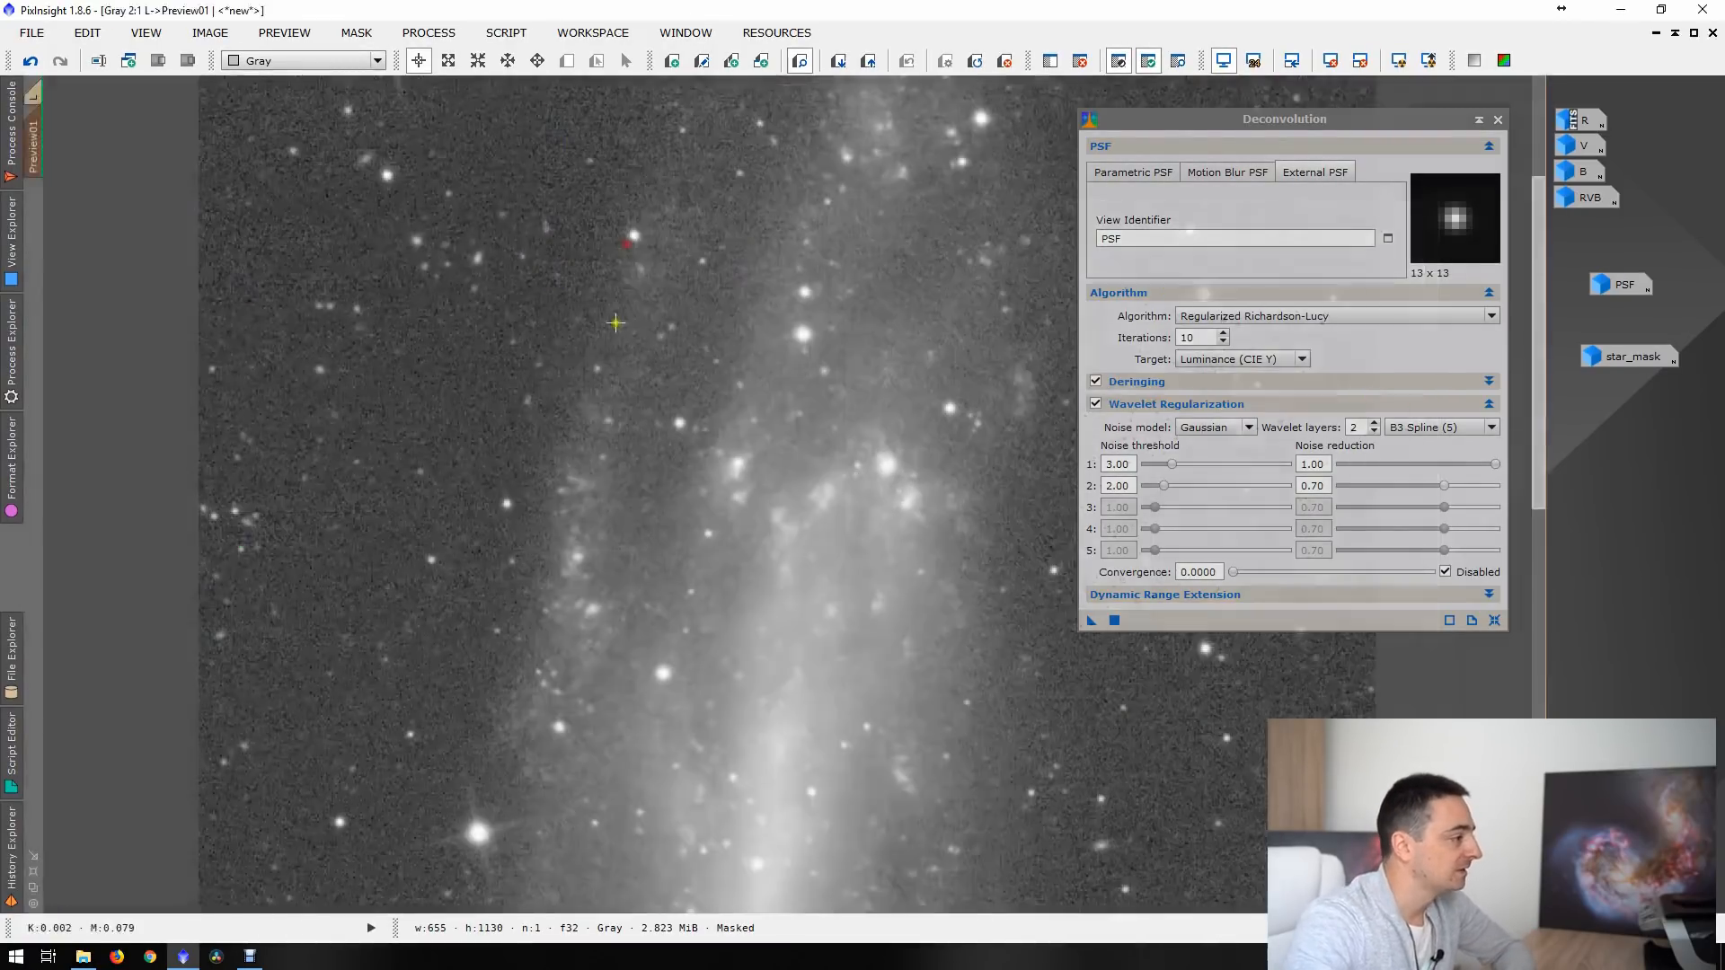
pyautogui.scroll(-1, 634, 339)
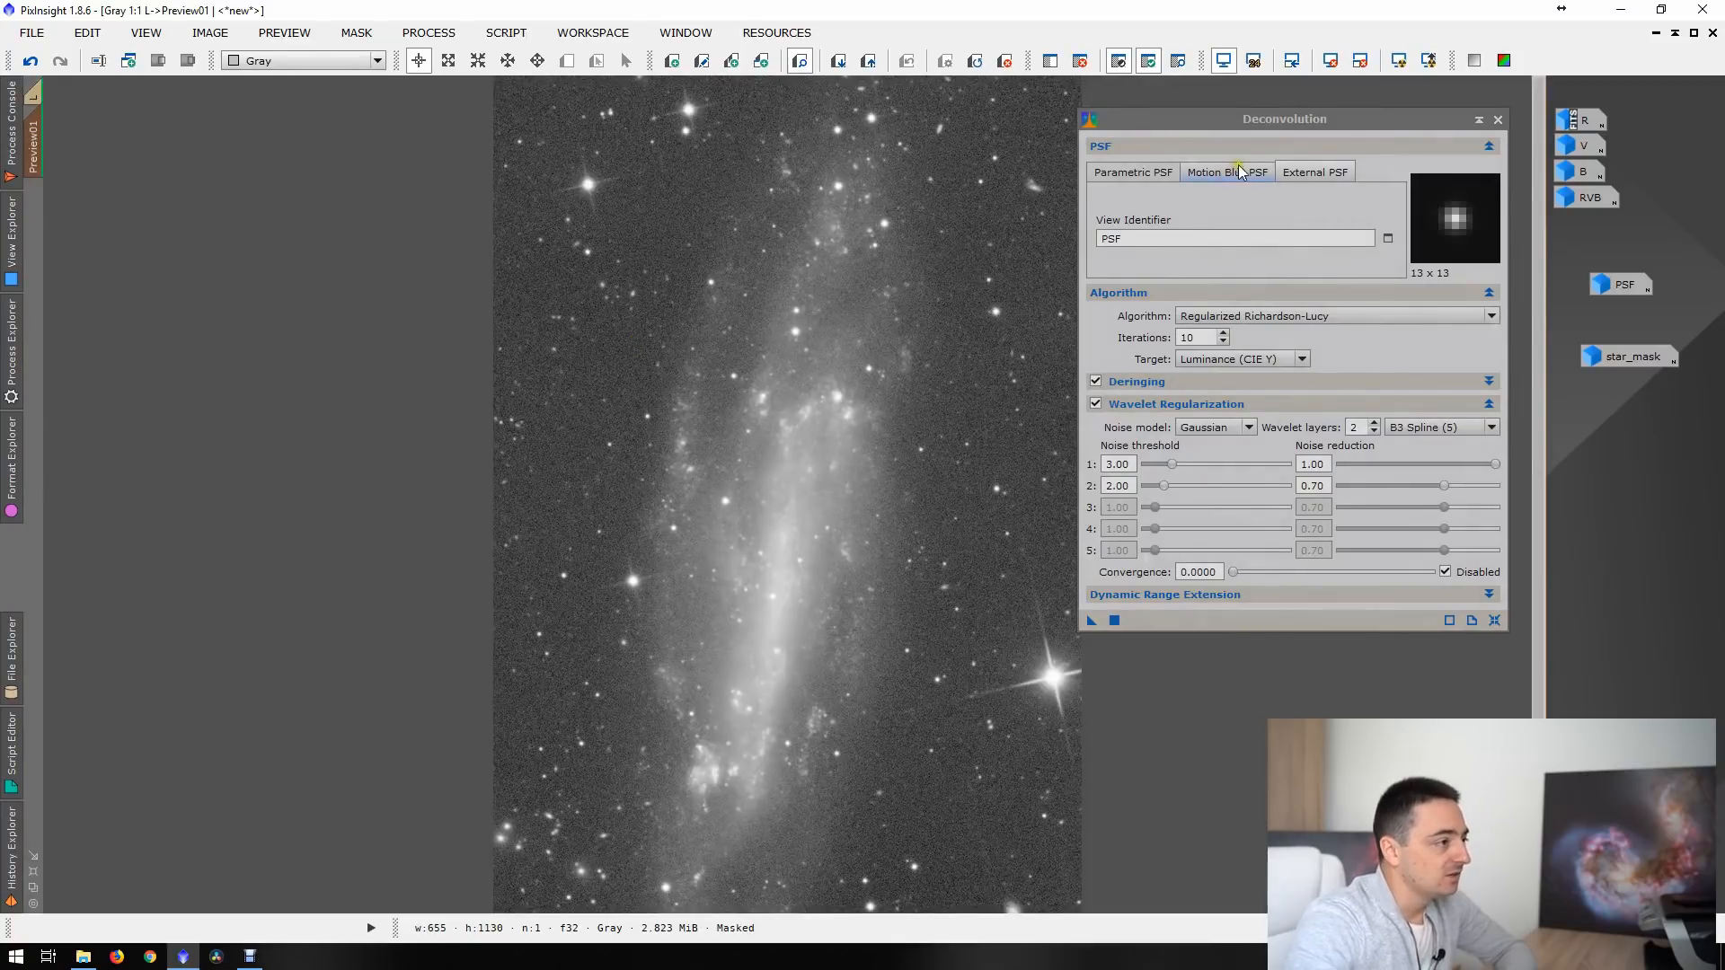
# - Select the PSF image as the external PSF for Deconvolution
pyautogui.click(1300, 173)
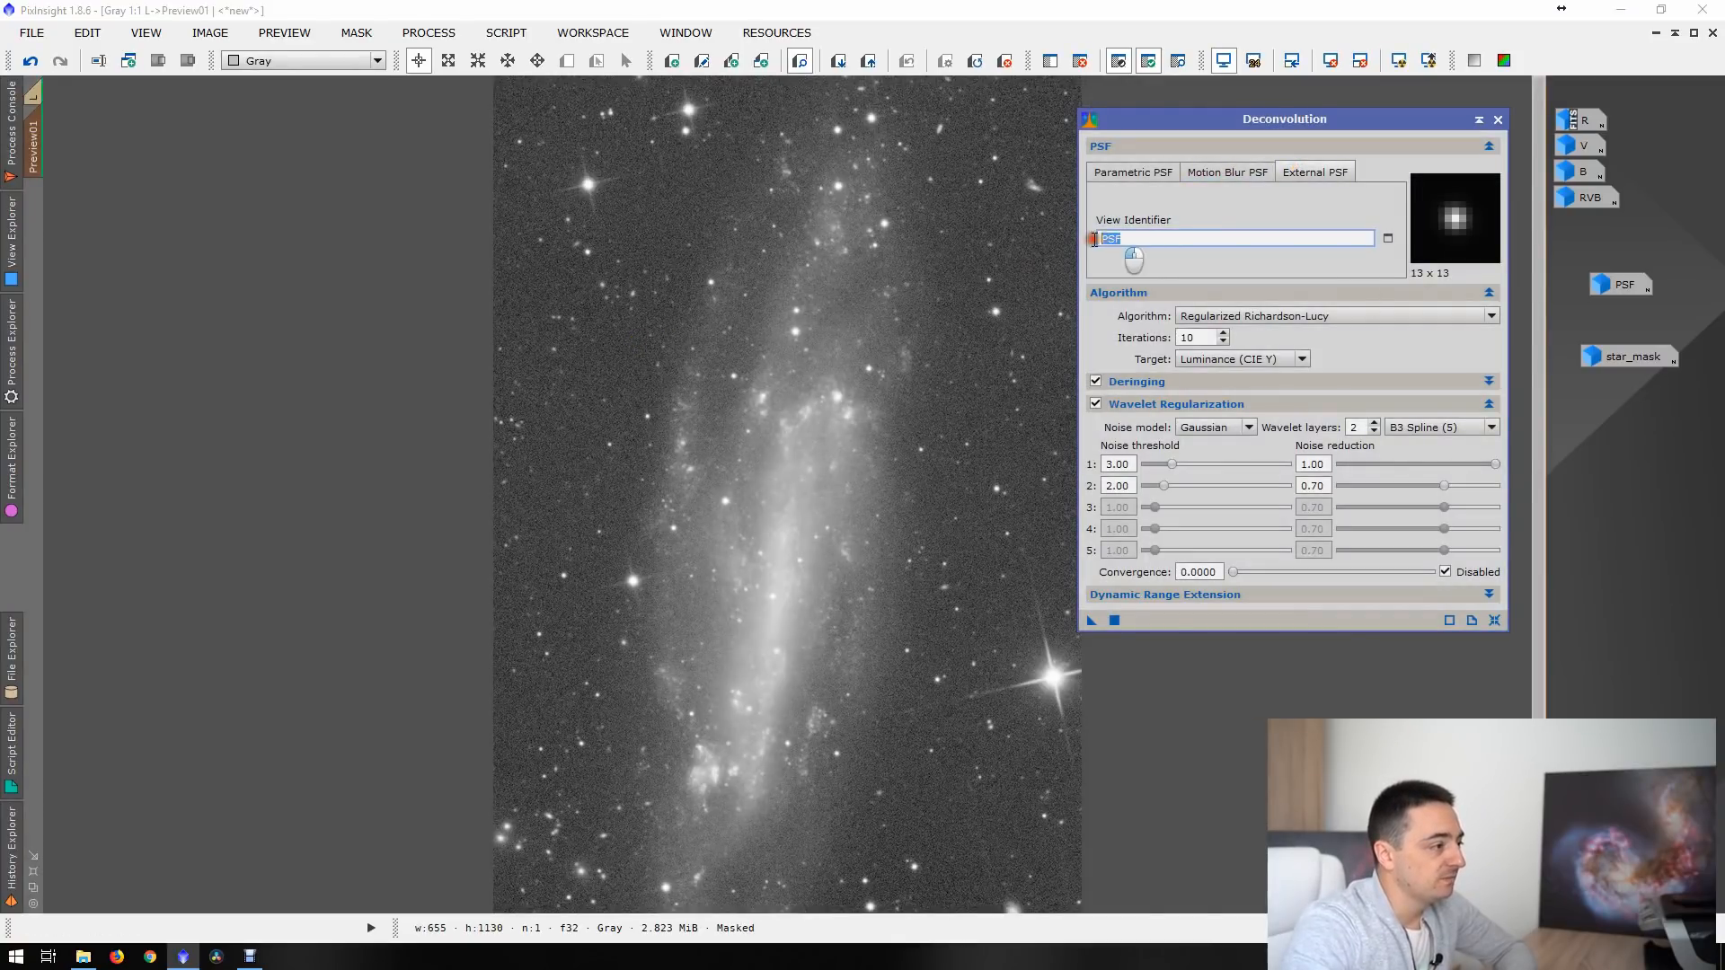
pyautogui.click(1389, 238)
pyautogui.click(805, 449)
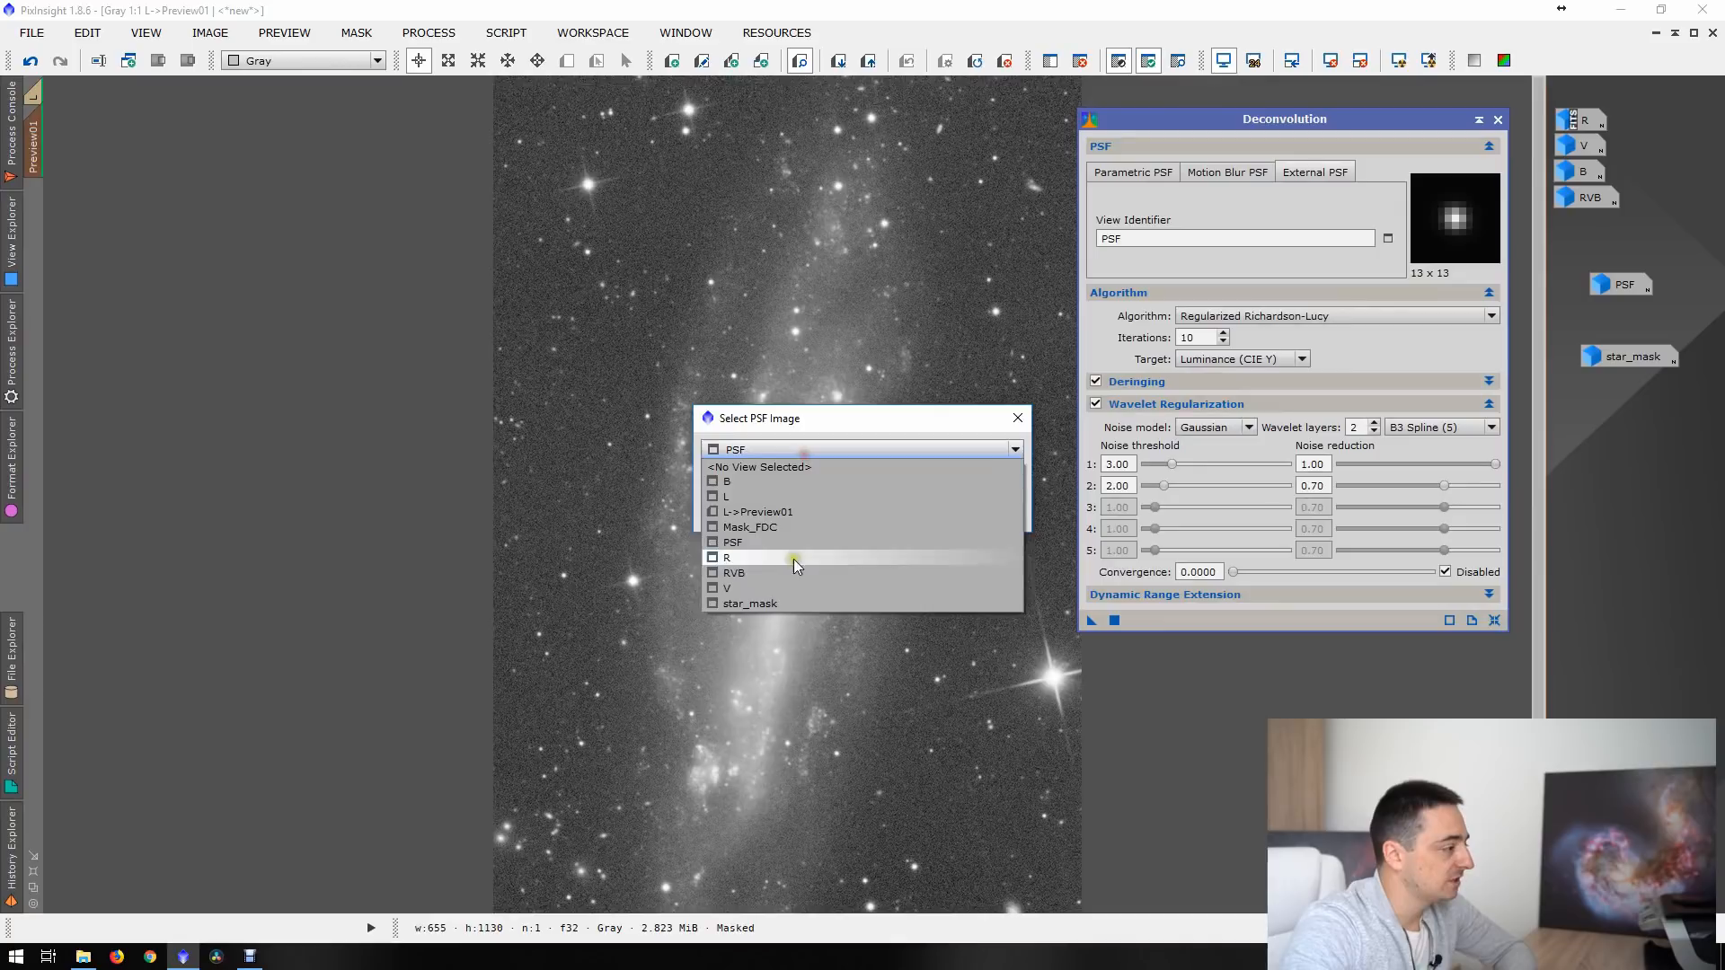
pyautogui.click(734, 543)
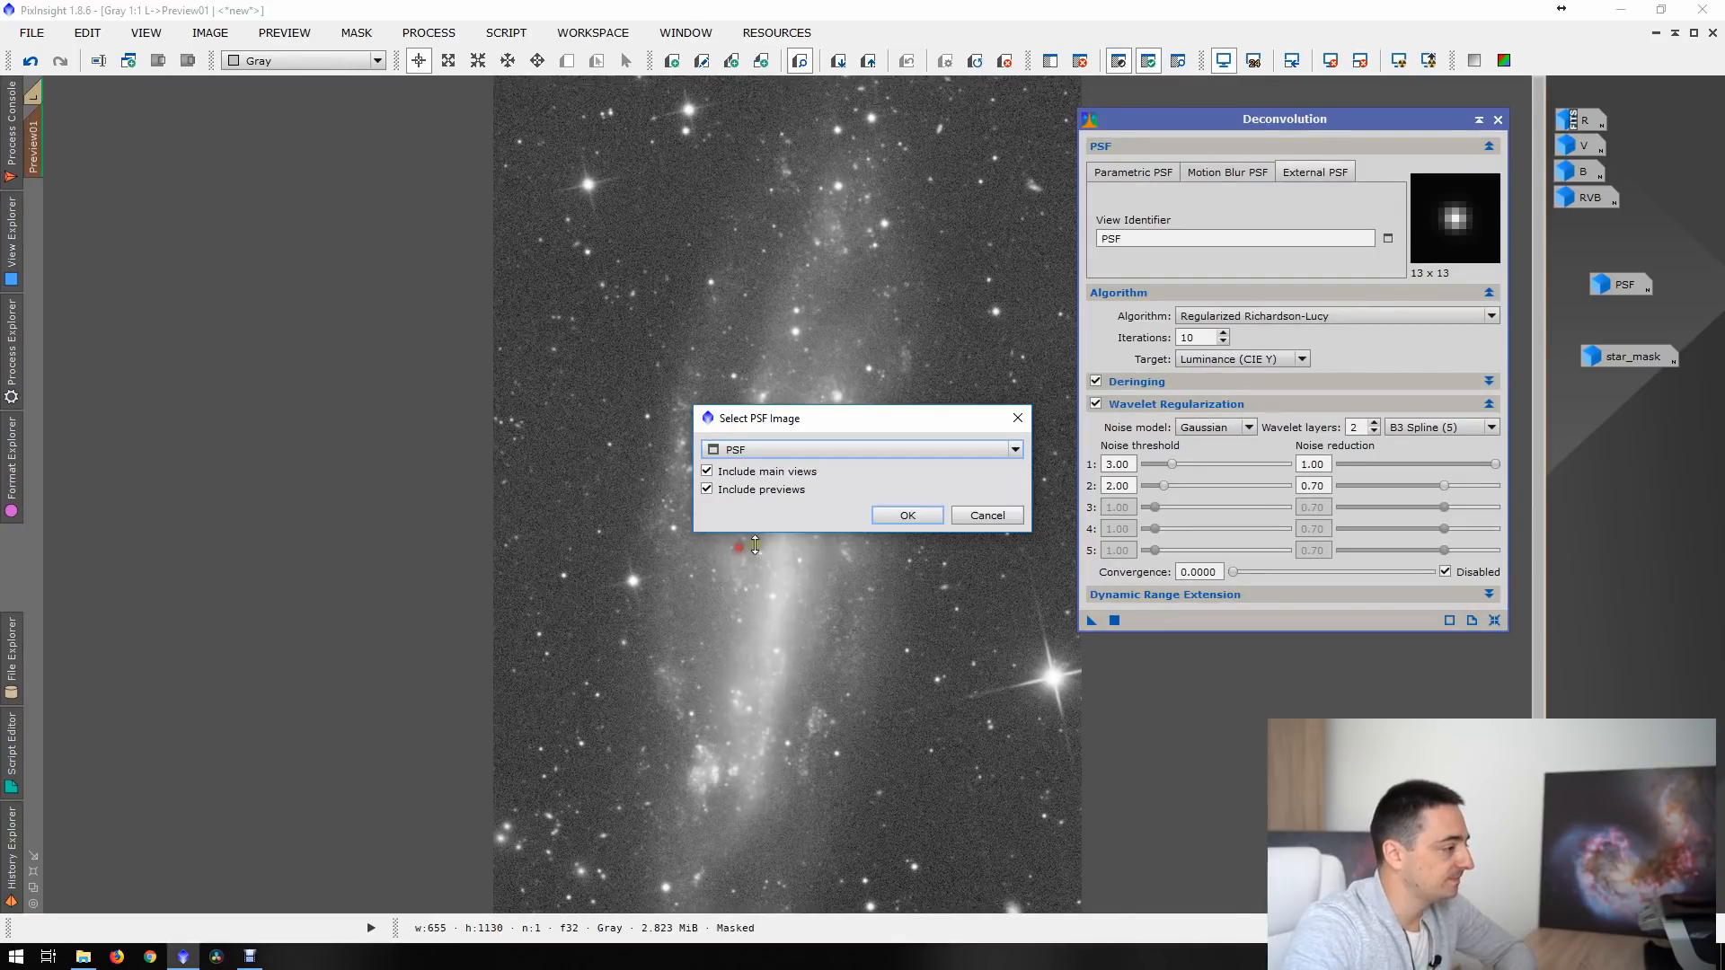
pyautogui.click(887, 521)
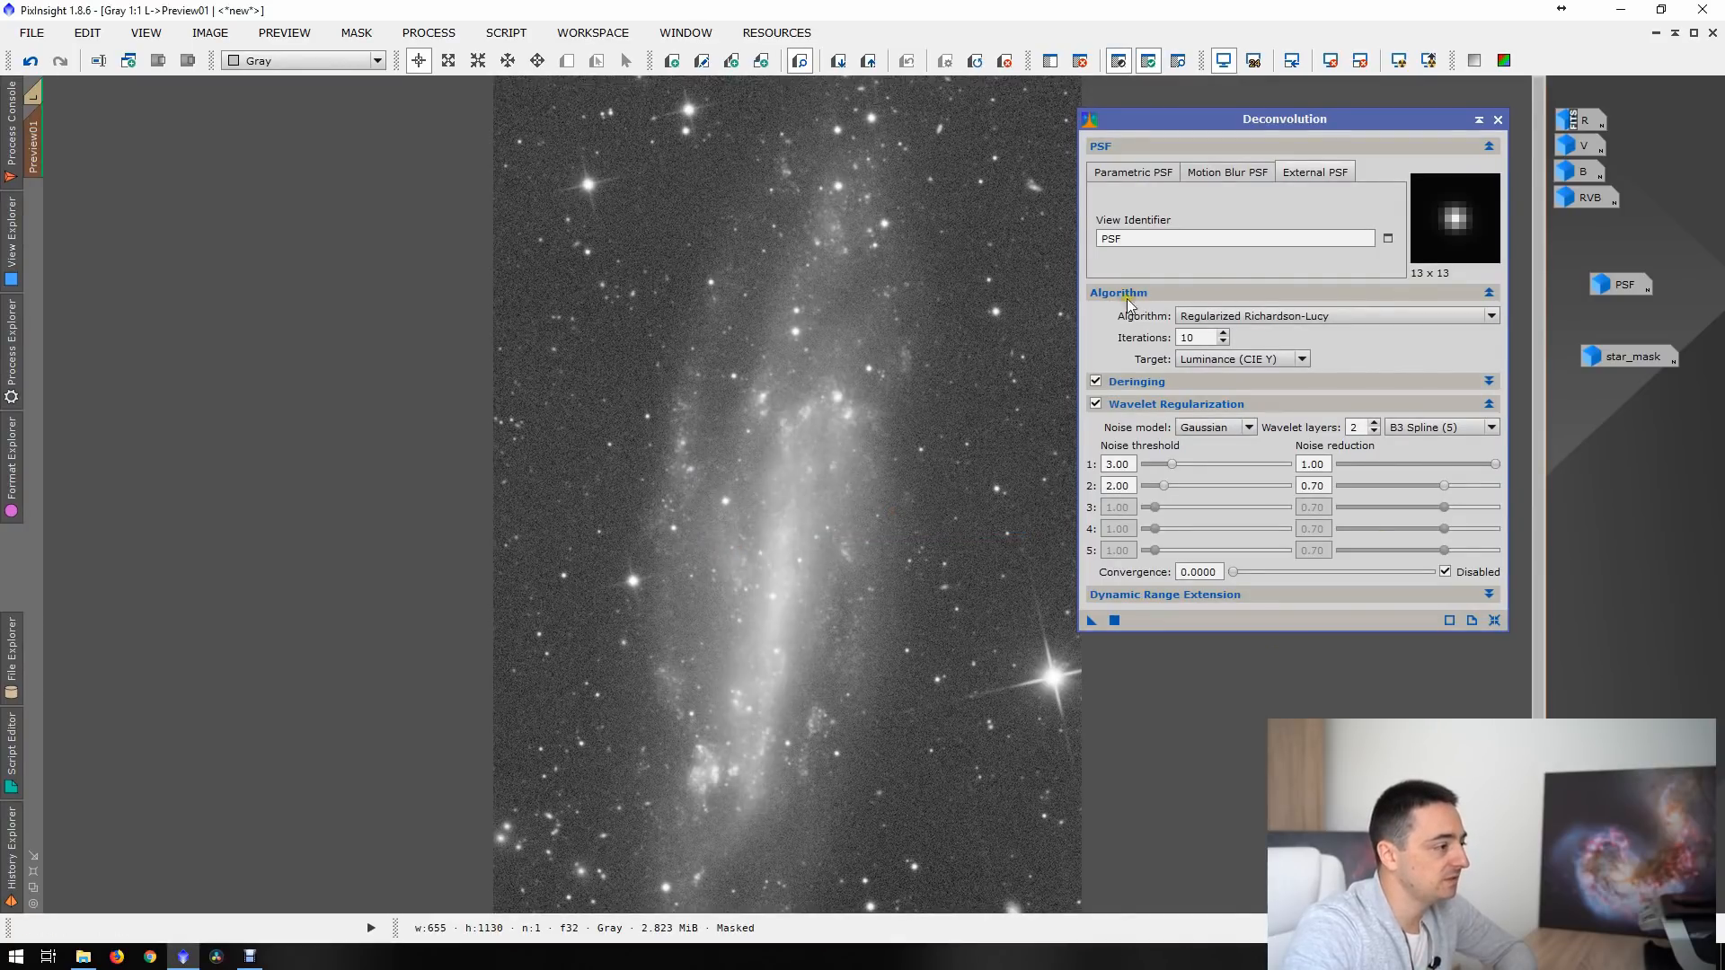
# - Expand the Deringing settings and choose star_mask as the local deringing support image
pyautogui.click(1131, 384)
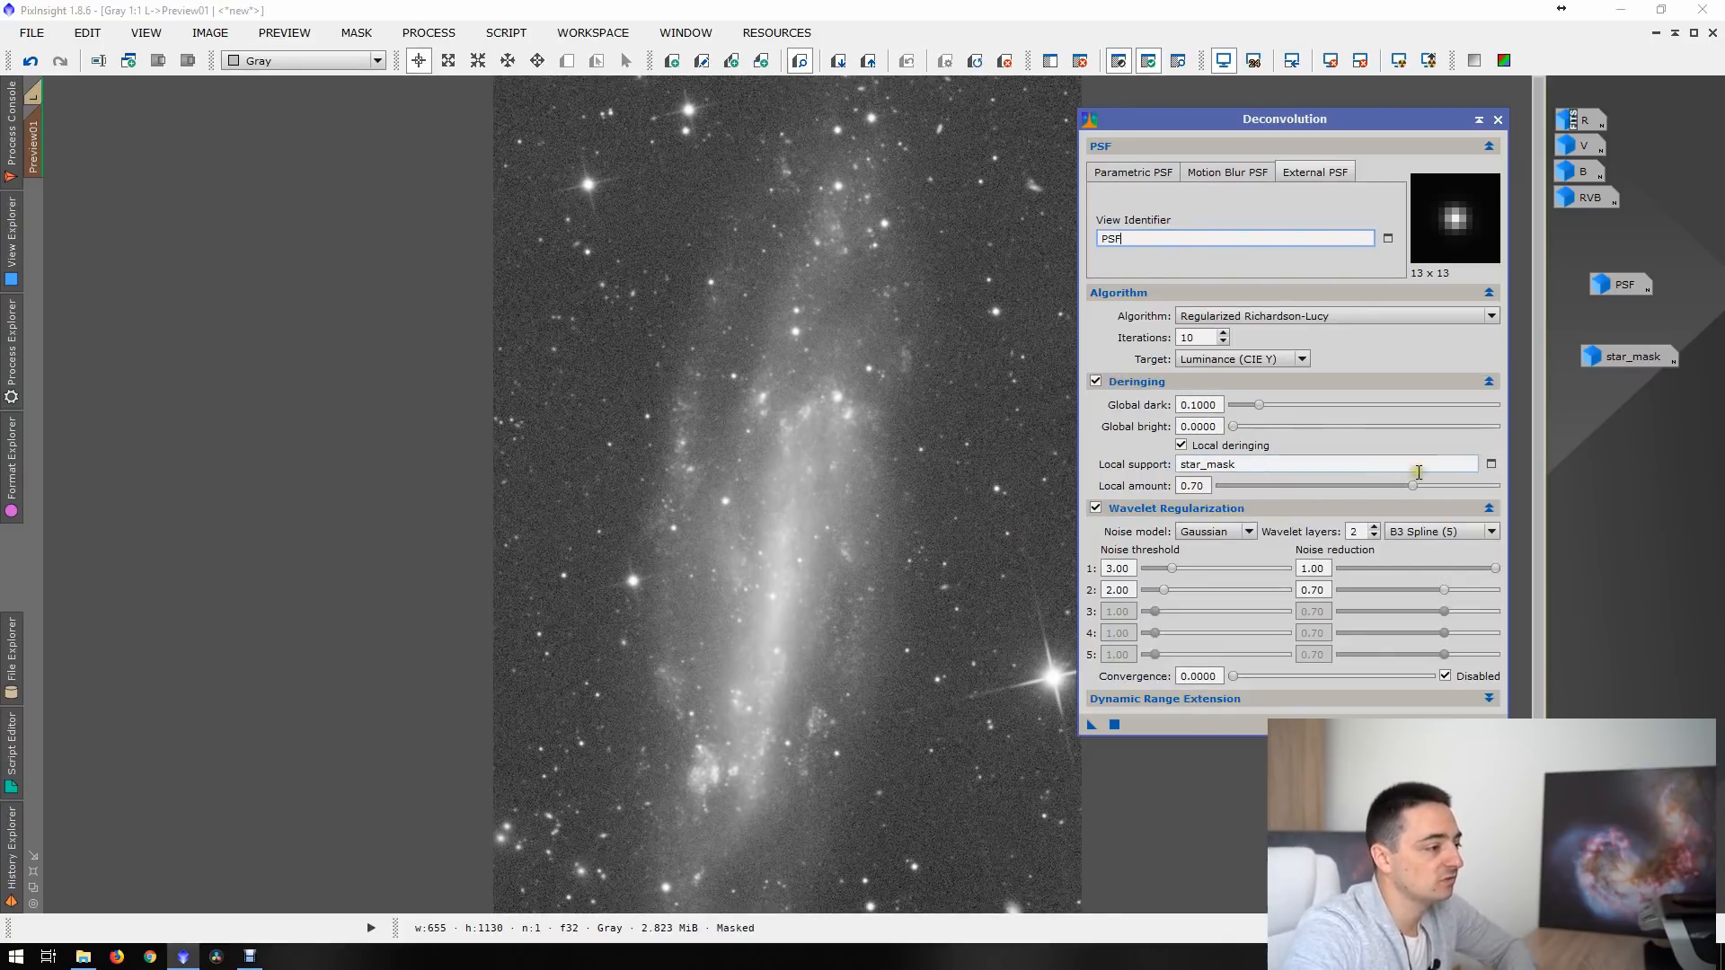
pyautogui.click(1491, 464)
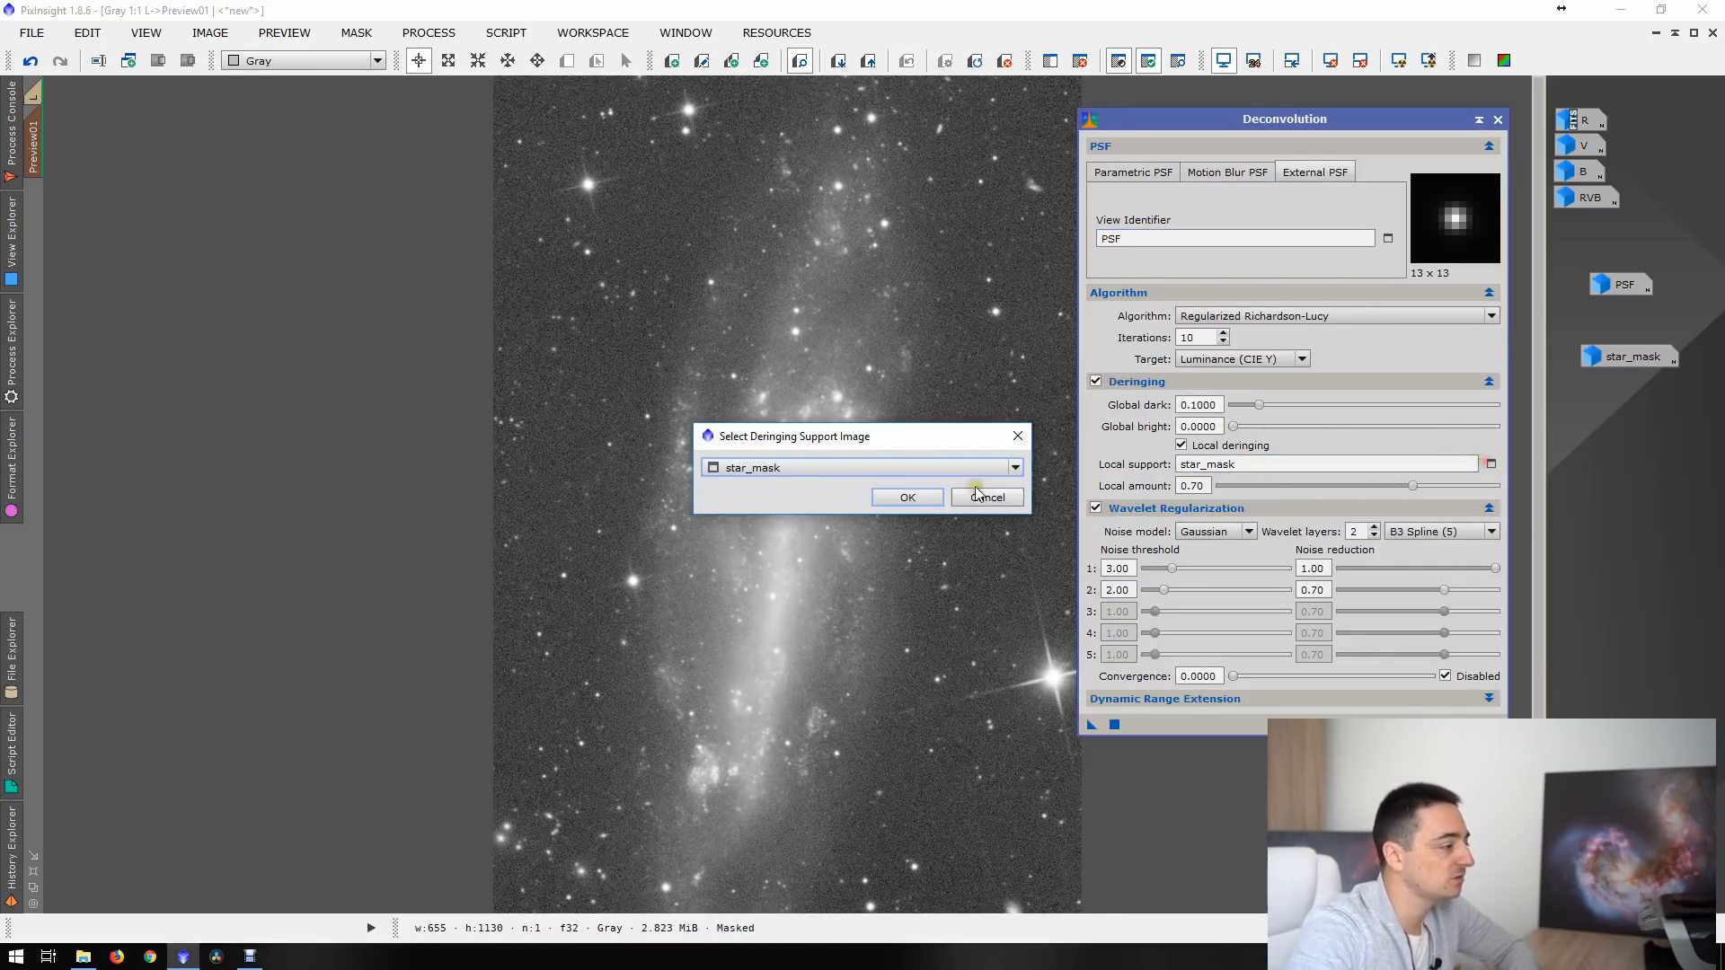
pyautogui.click(907, 499)
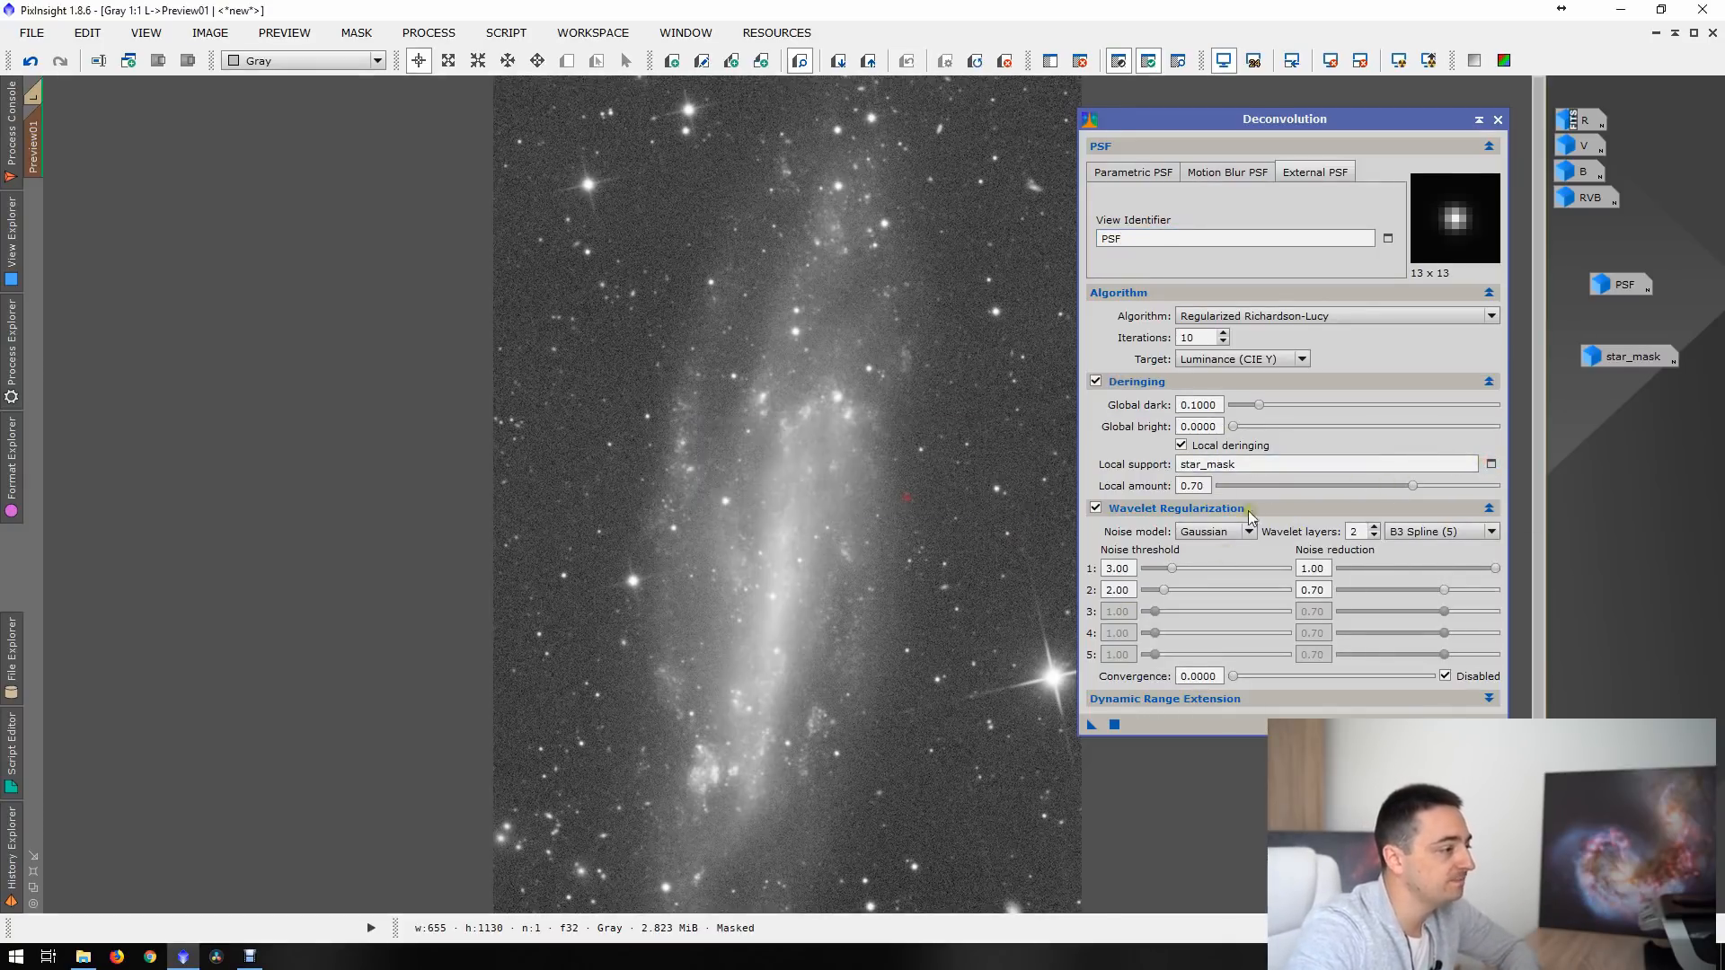
# - Set the deringing global dark to 0.07 and the iterations to 15, and run Deconvolution on the preview
pyautogui.click(1259, 406)
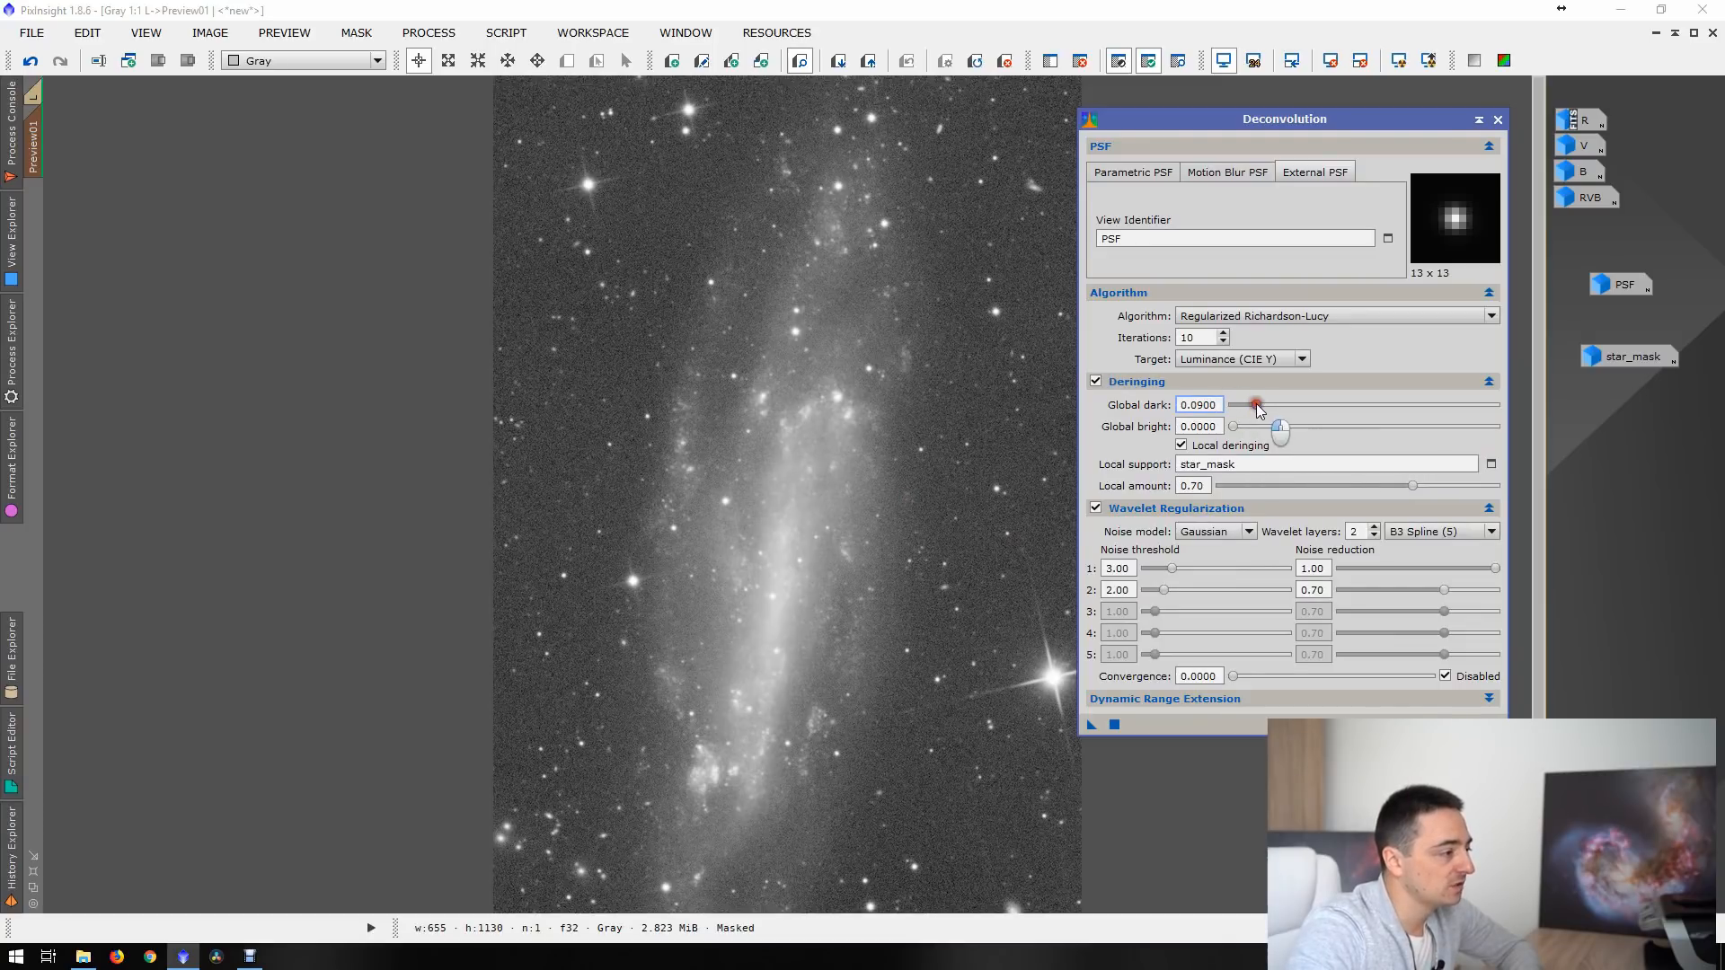
pyautogui.scroll(-1, 1259, 409)
pyautogui.scroll(-1, 1255, 411)
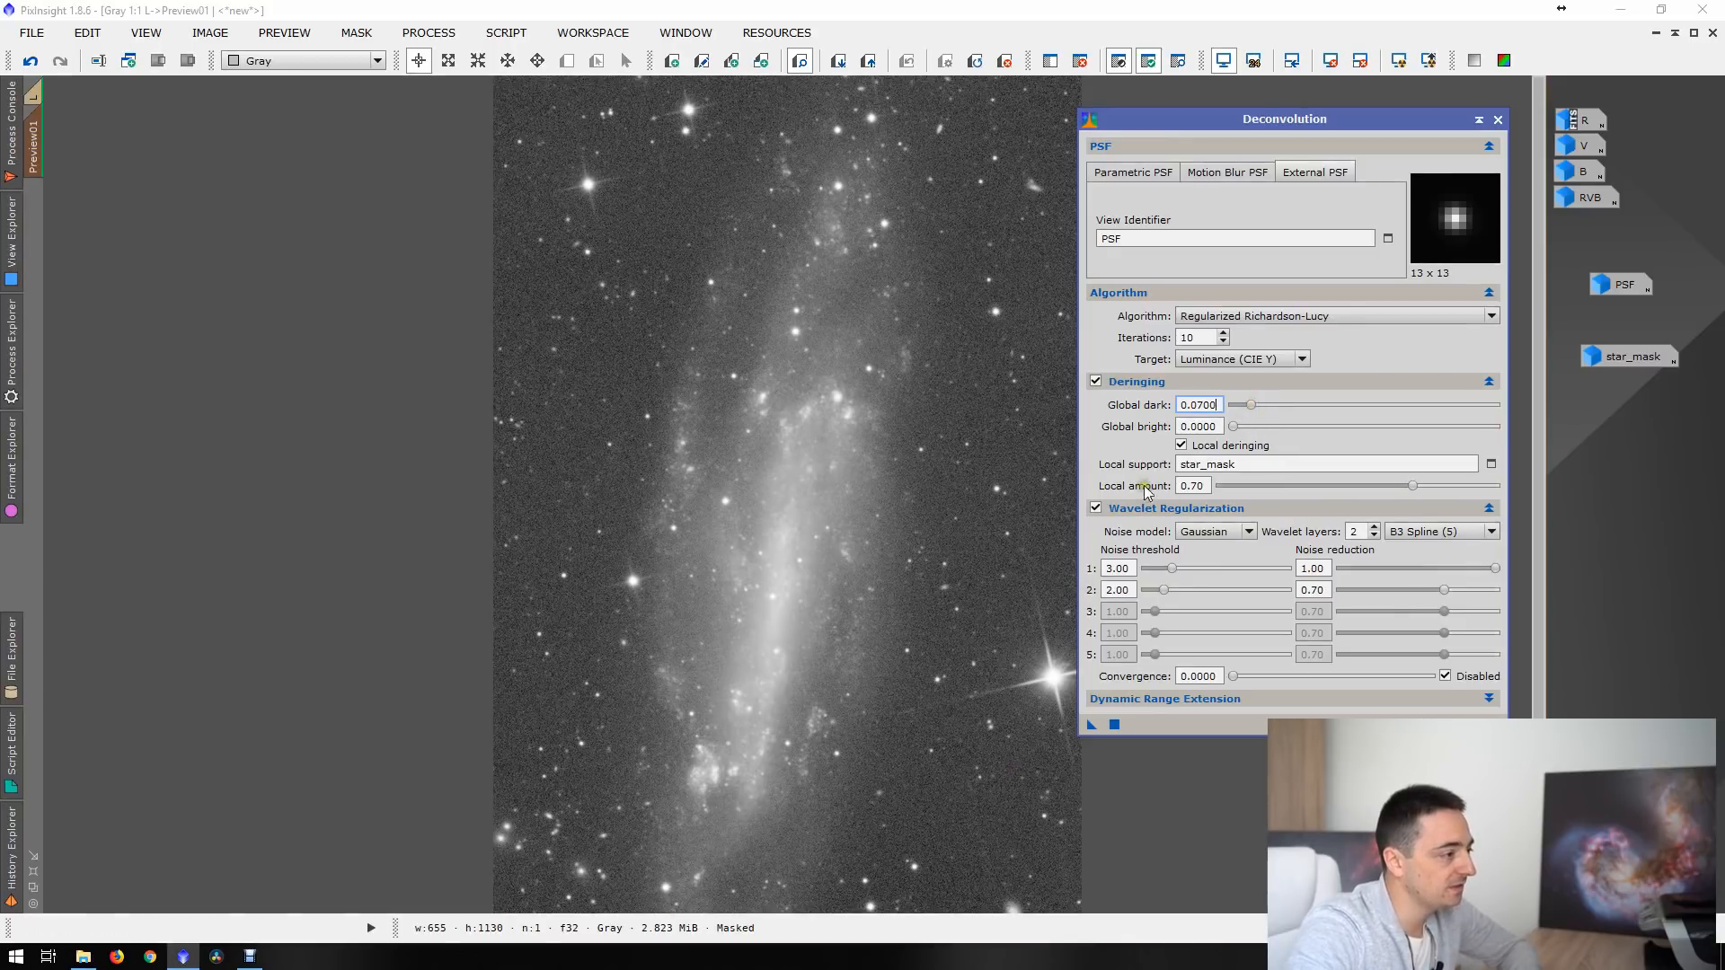
pyautogui.doubleClick(1200, 339)
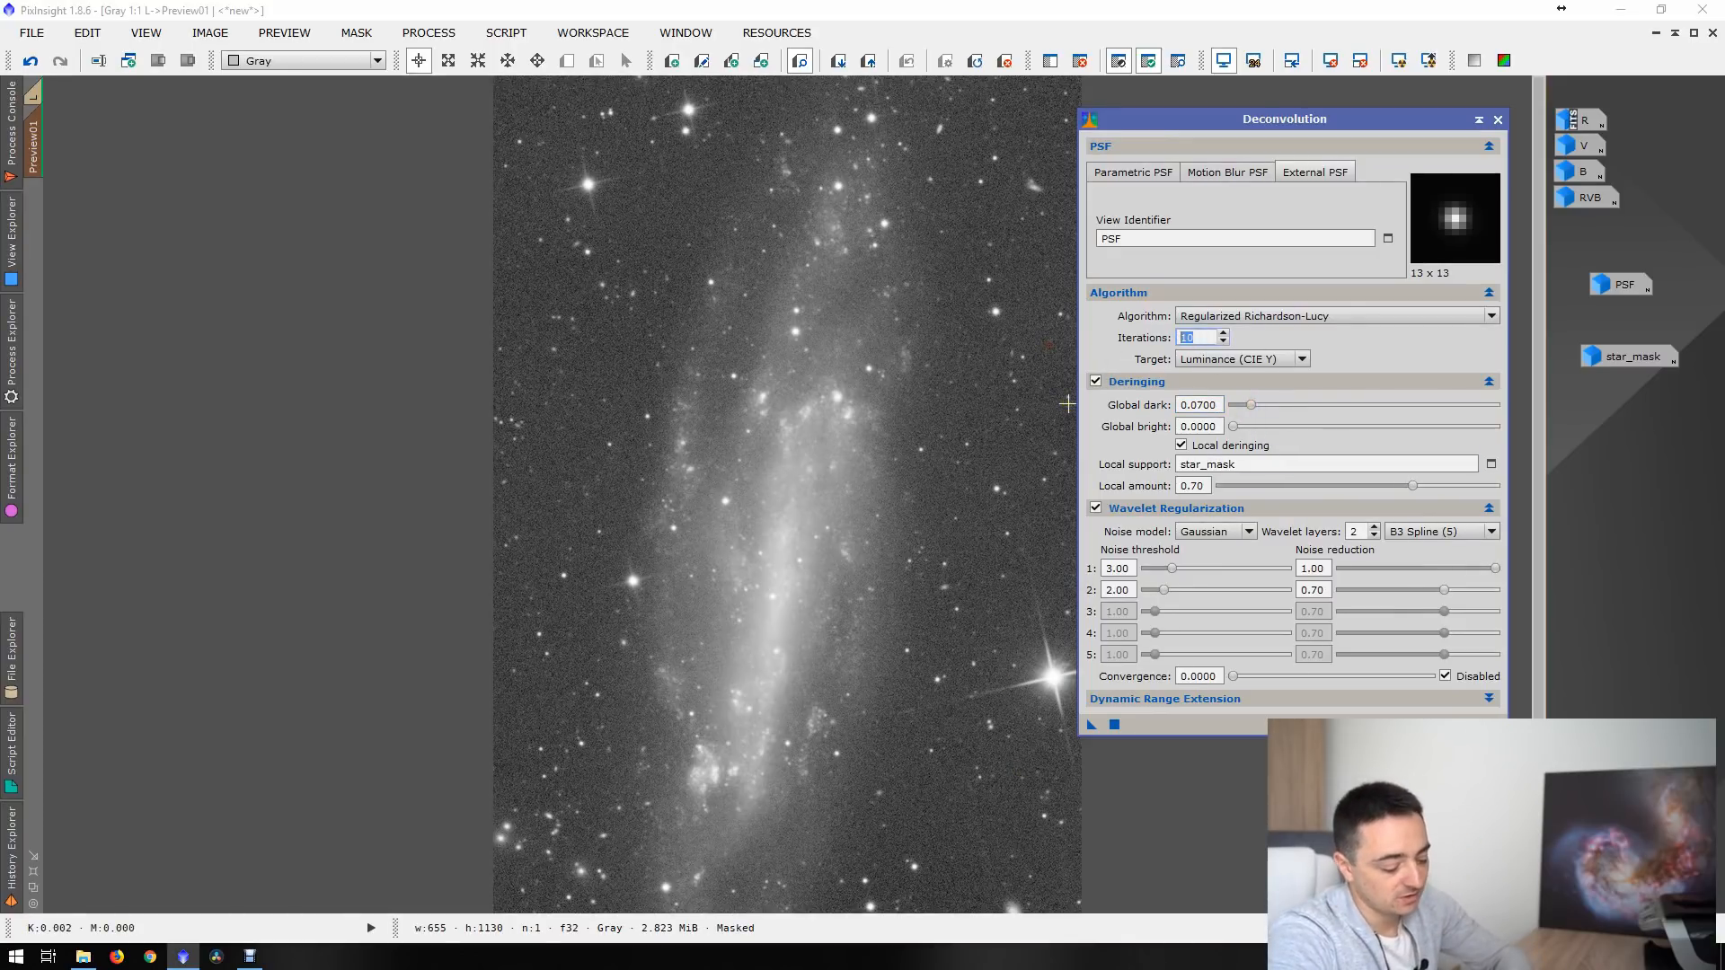
pyautogui.write('15')
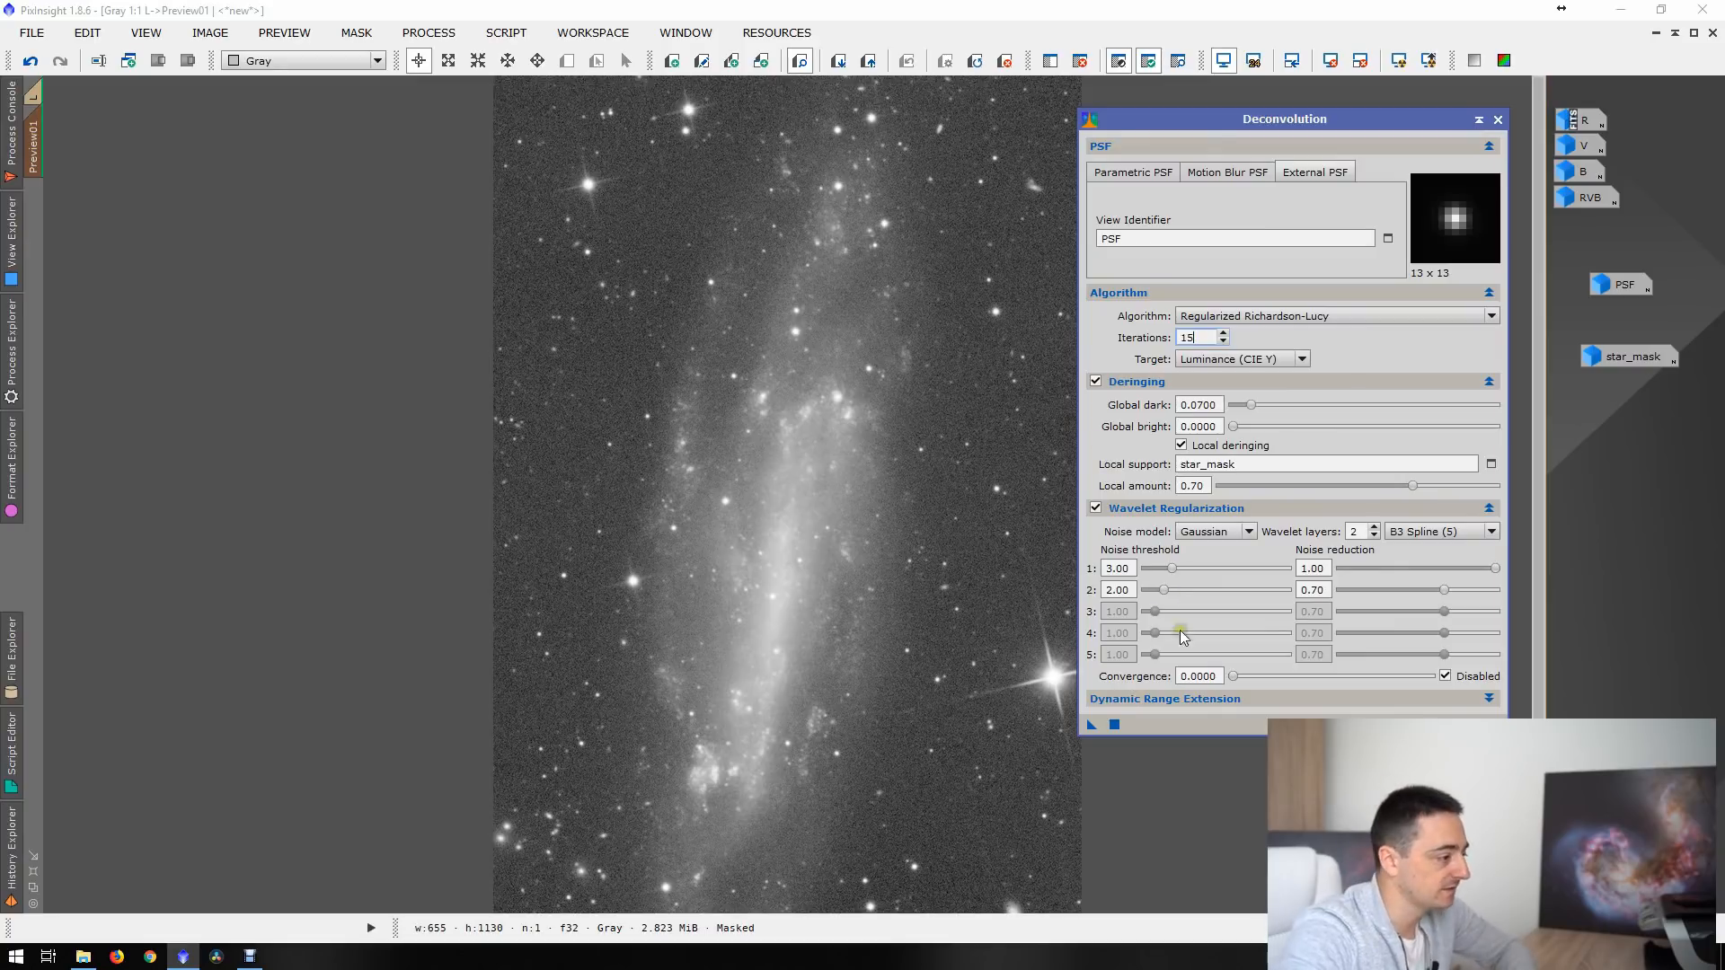
pyautogui.moveTo(1097, 723); pyautogui.dragTo(846, 575)
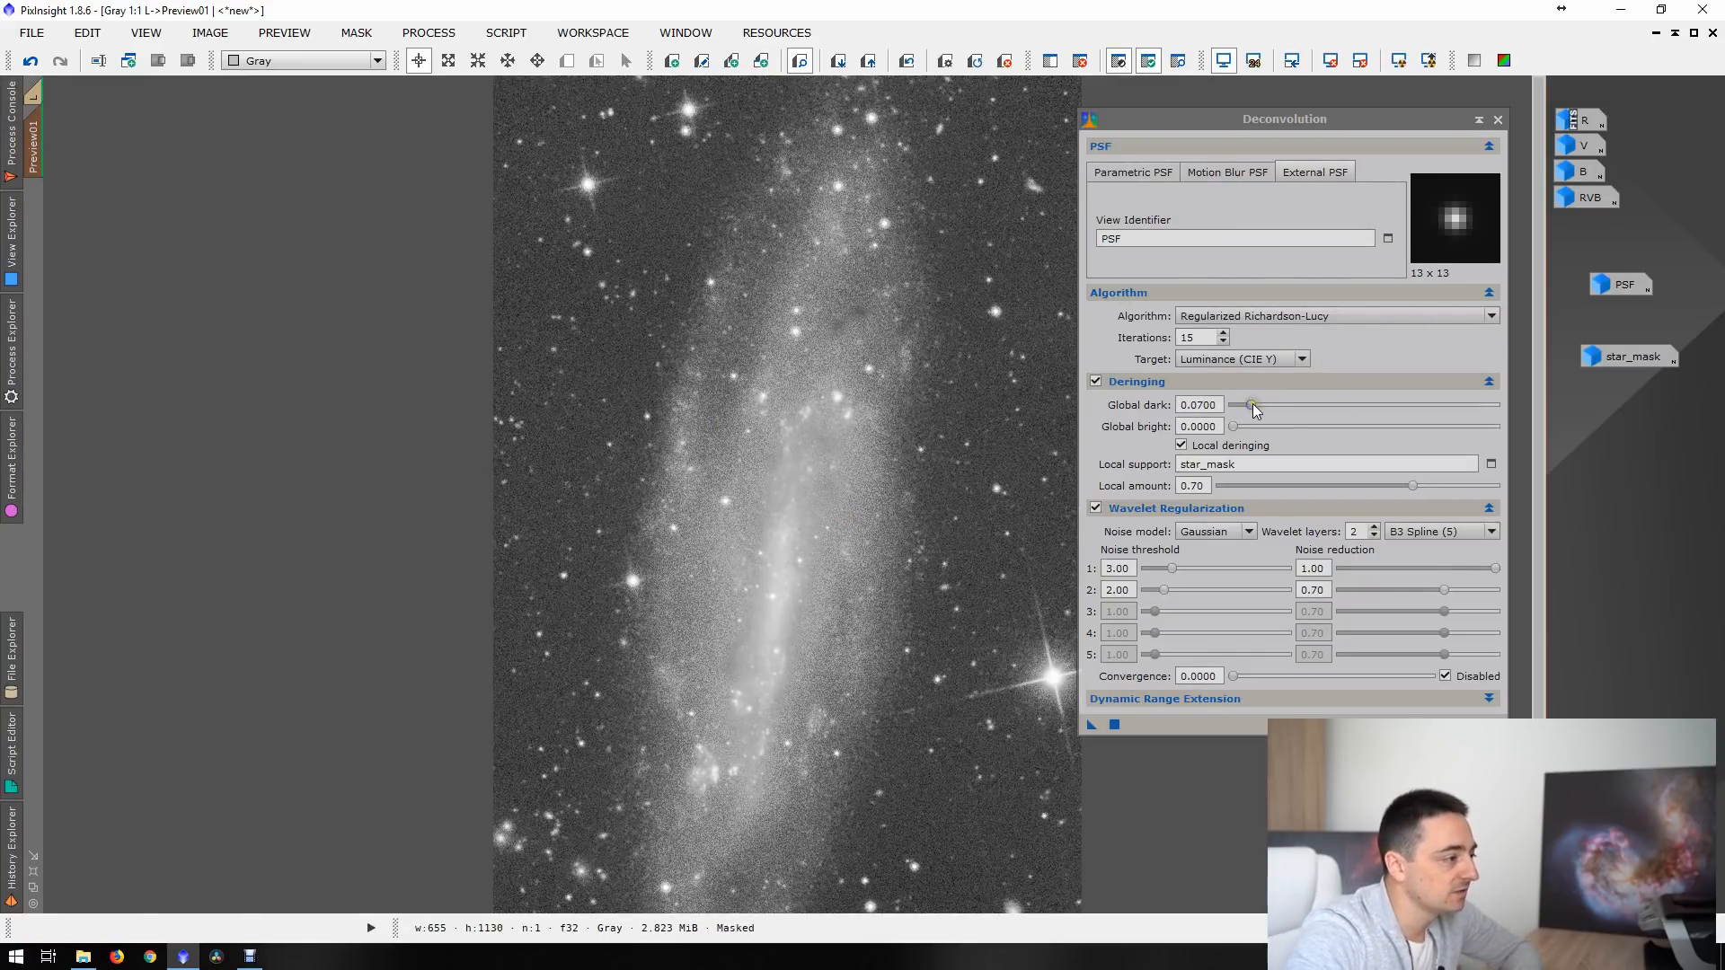
# - Rerun Deconvolution on the preview with global dark 0.04 and compare the galaxy before and after
pyautogui.moveTo(1253, 404); pyautogui.dragTo(1246, 404)
pyautogui.click(1091, 722)
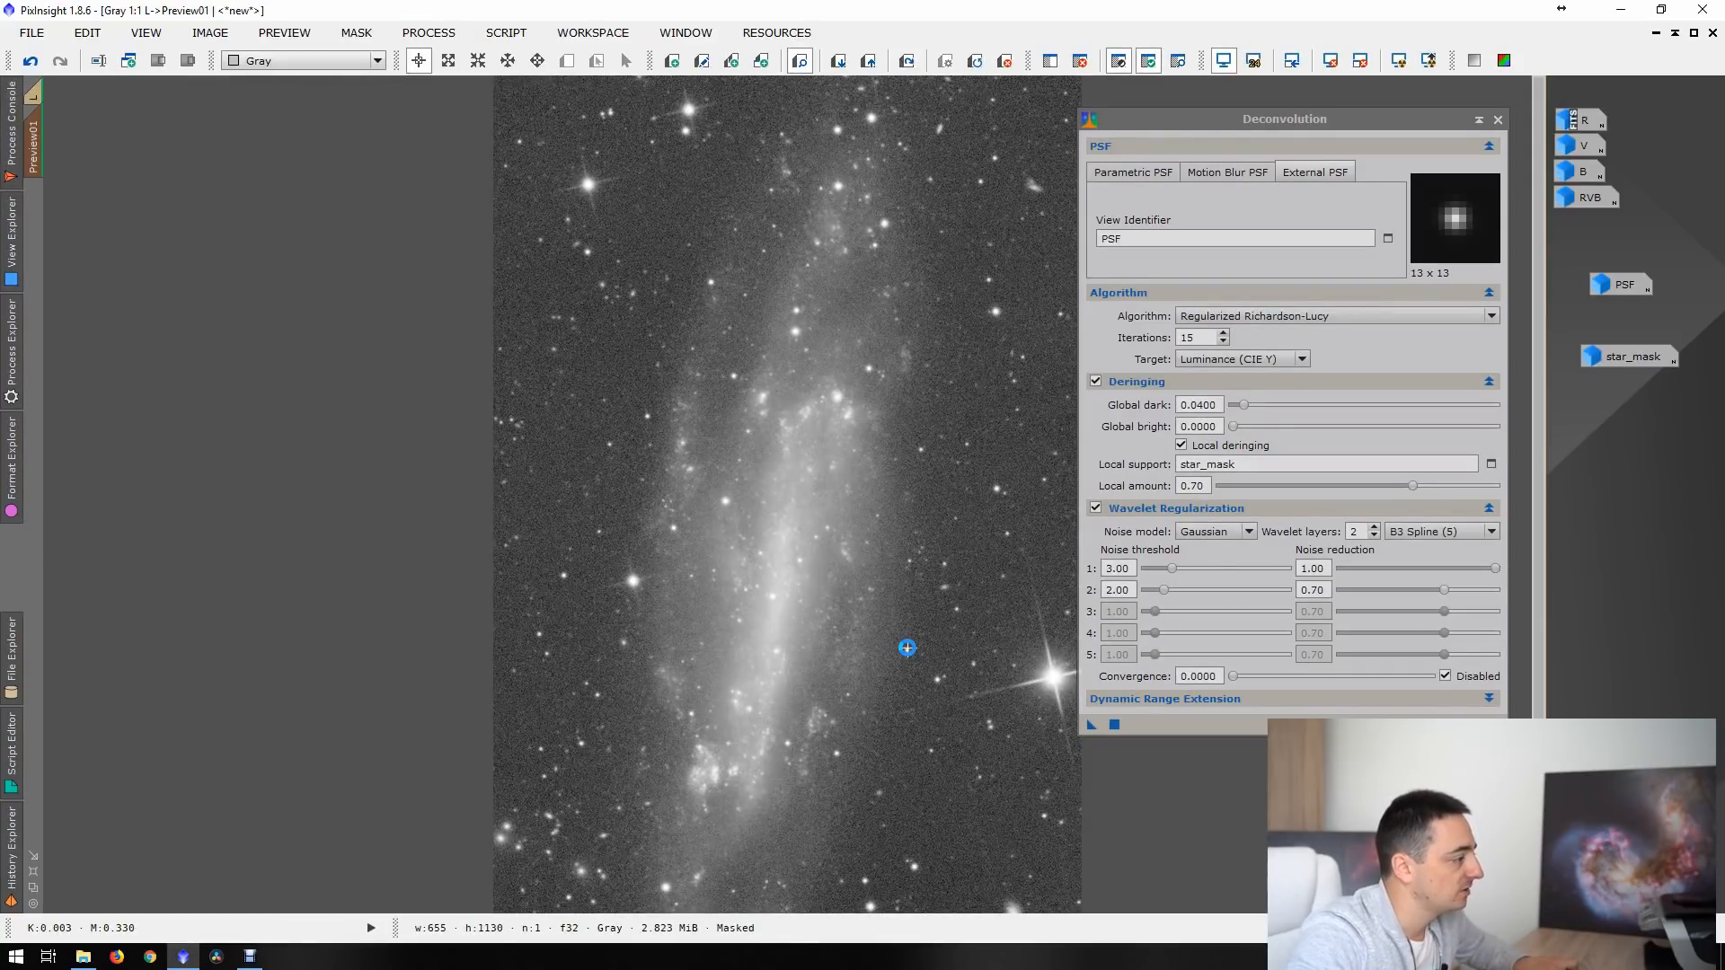
pyautogui.hotkey('ctrl', 'shift', 'z')
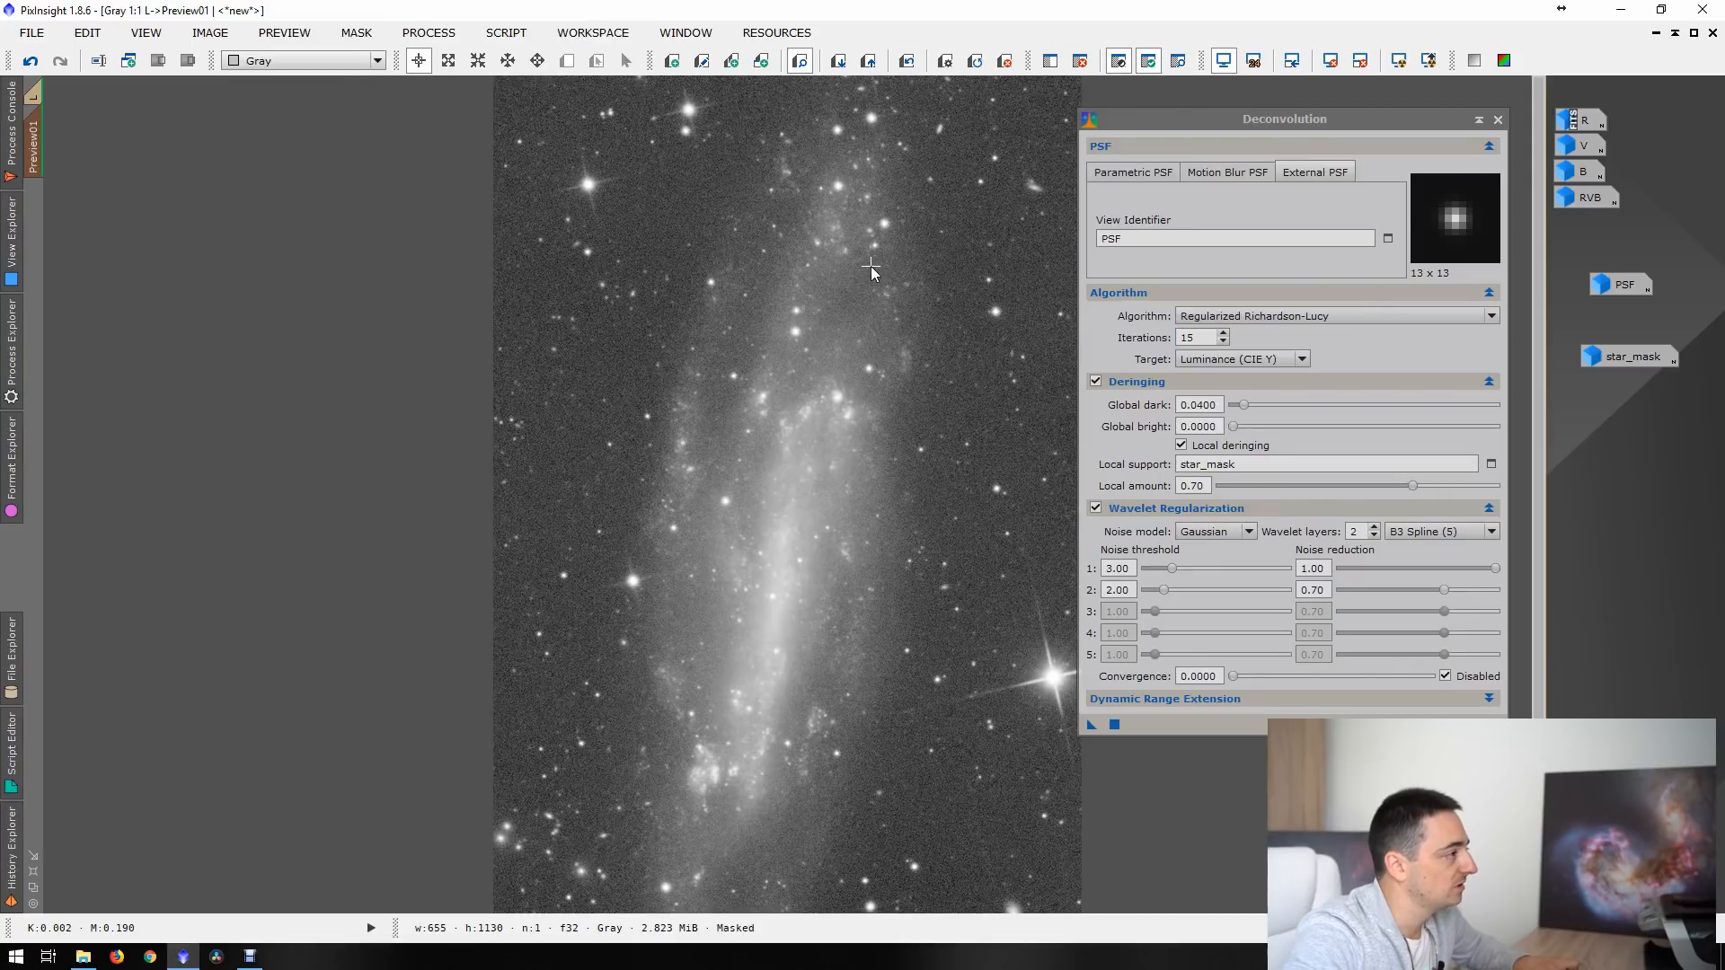
pyautogui.hotkey('ctrl', 'shift', 'z')
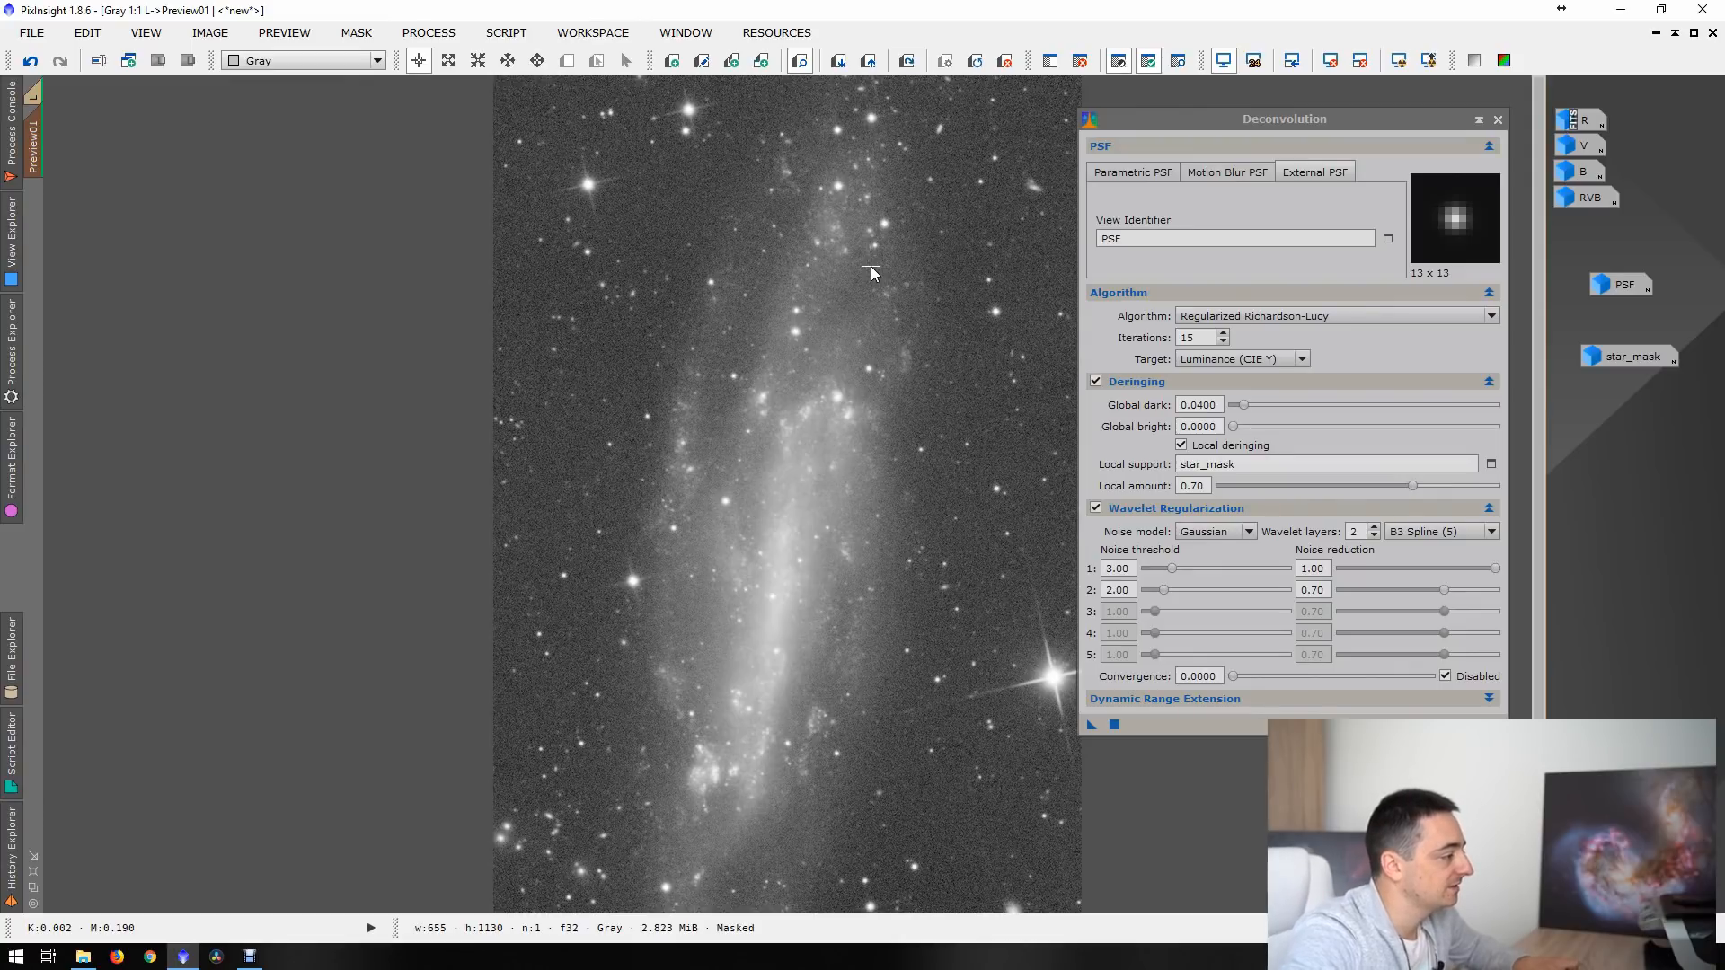
pyautogui.hotkey('ctrl', 'shift', 'z')
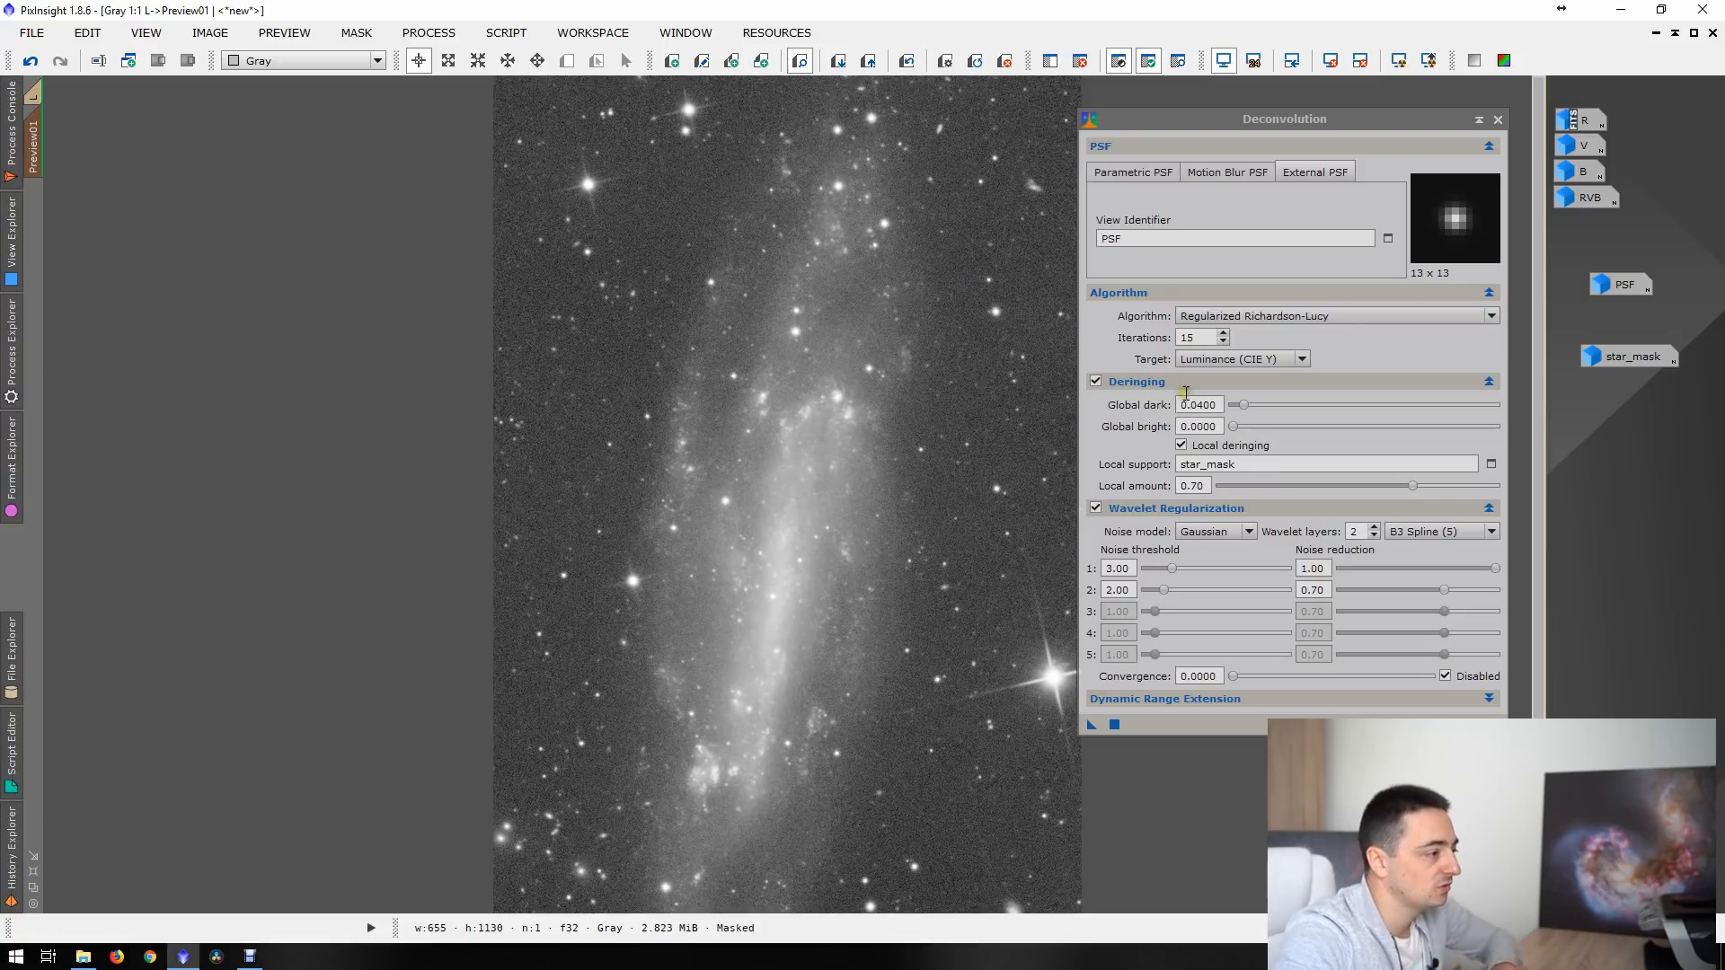
# - Run Deconvolution on the preview with global dark lowered to 0.03, and again with it at 0.02
pyautogui.click(1243, 405)
pyautogui.moveTo(1244, 407); pyautogui.dragTo(1241, 407)
pyautogui.moveTo(1091, 724); pyautogui.dragTo(831, 598)
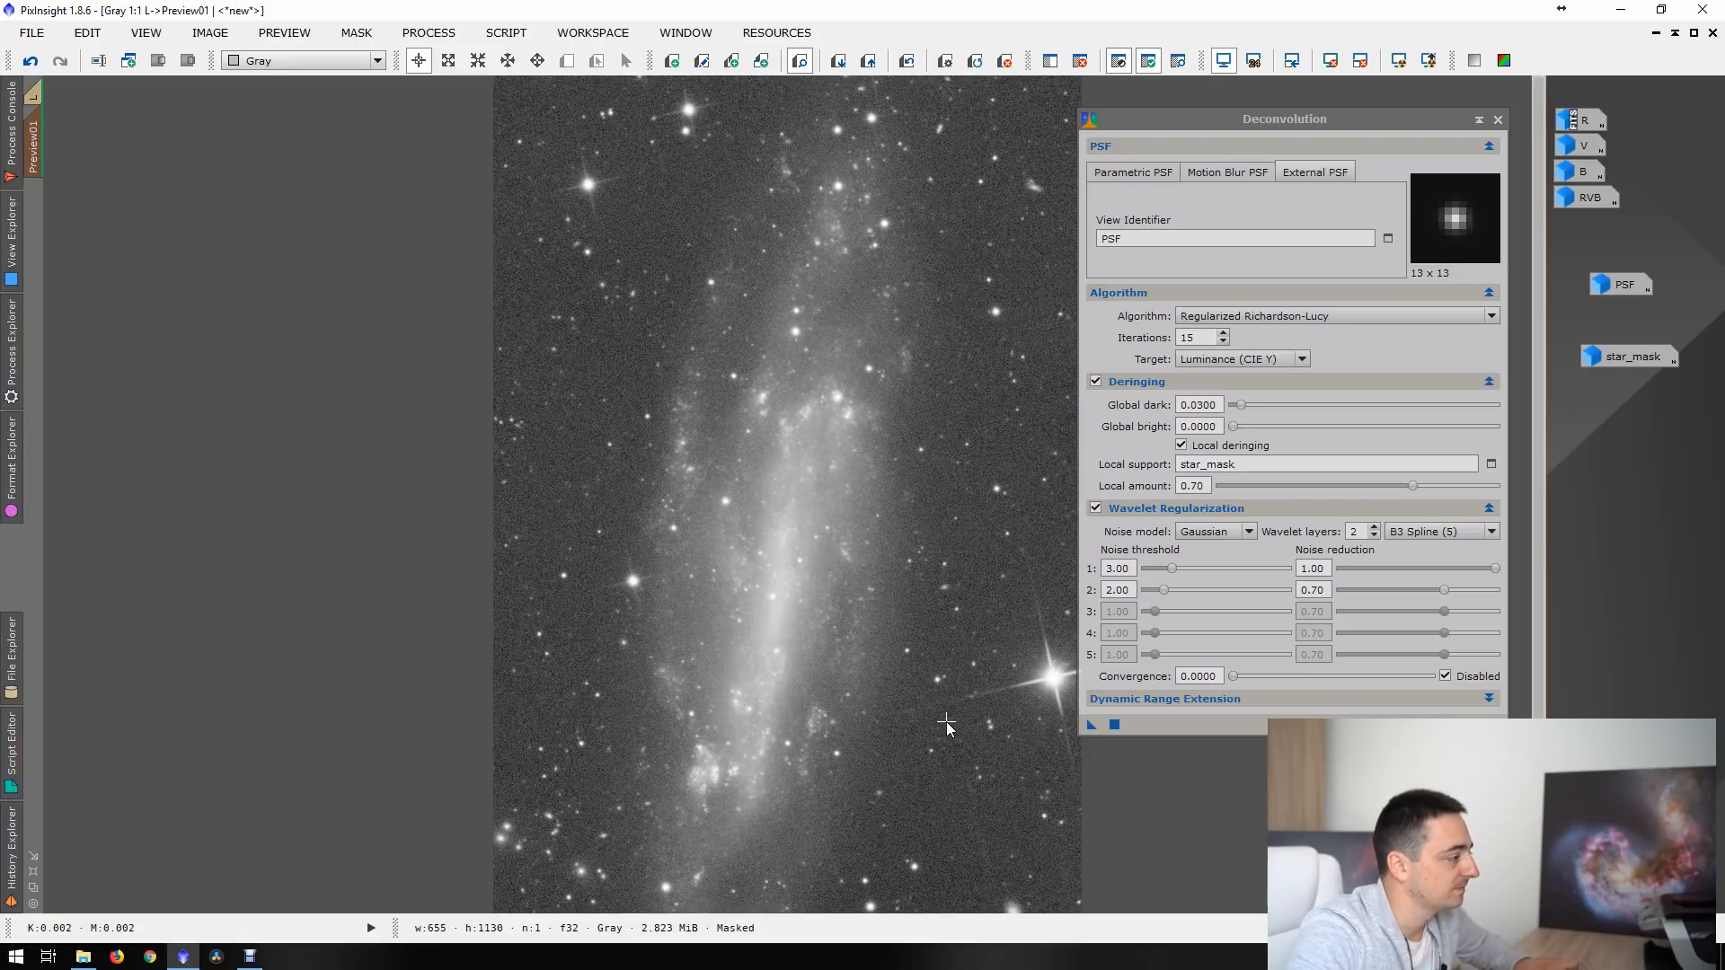
pyautogui.click(1240, 405)
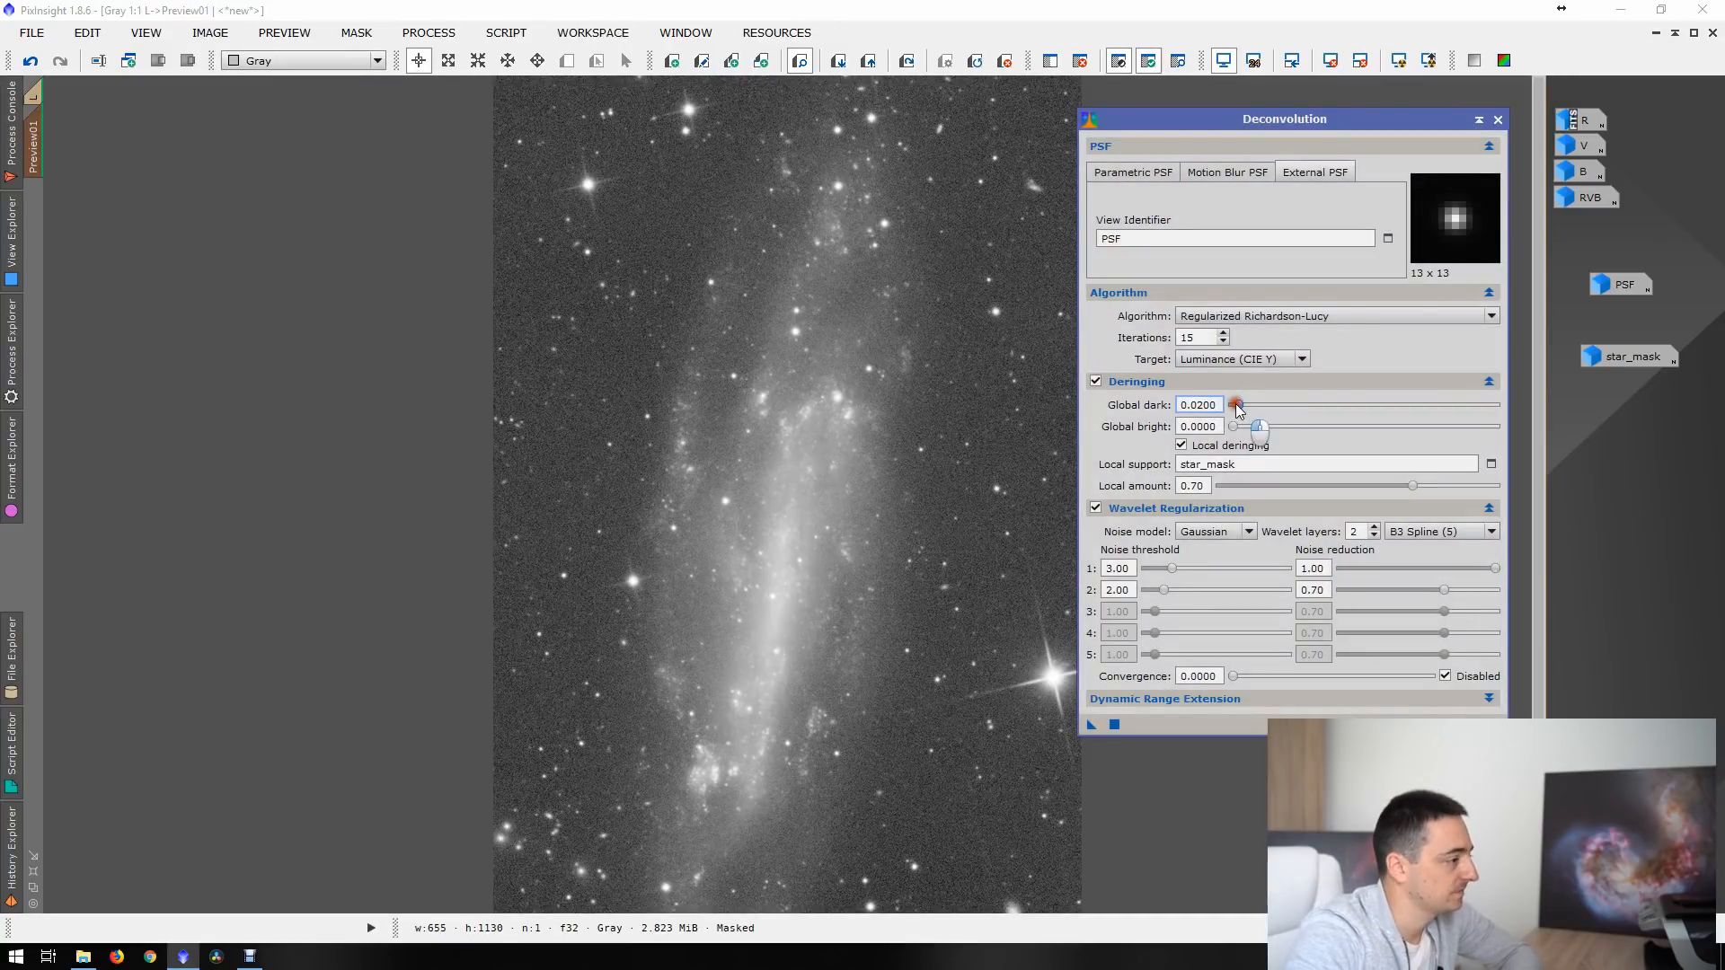
pyautogui.click(1092, 723)
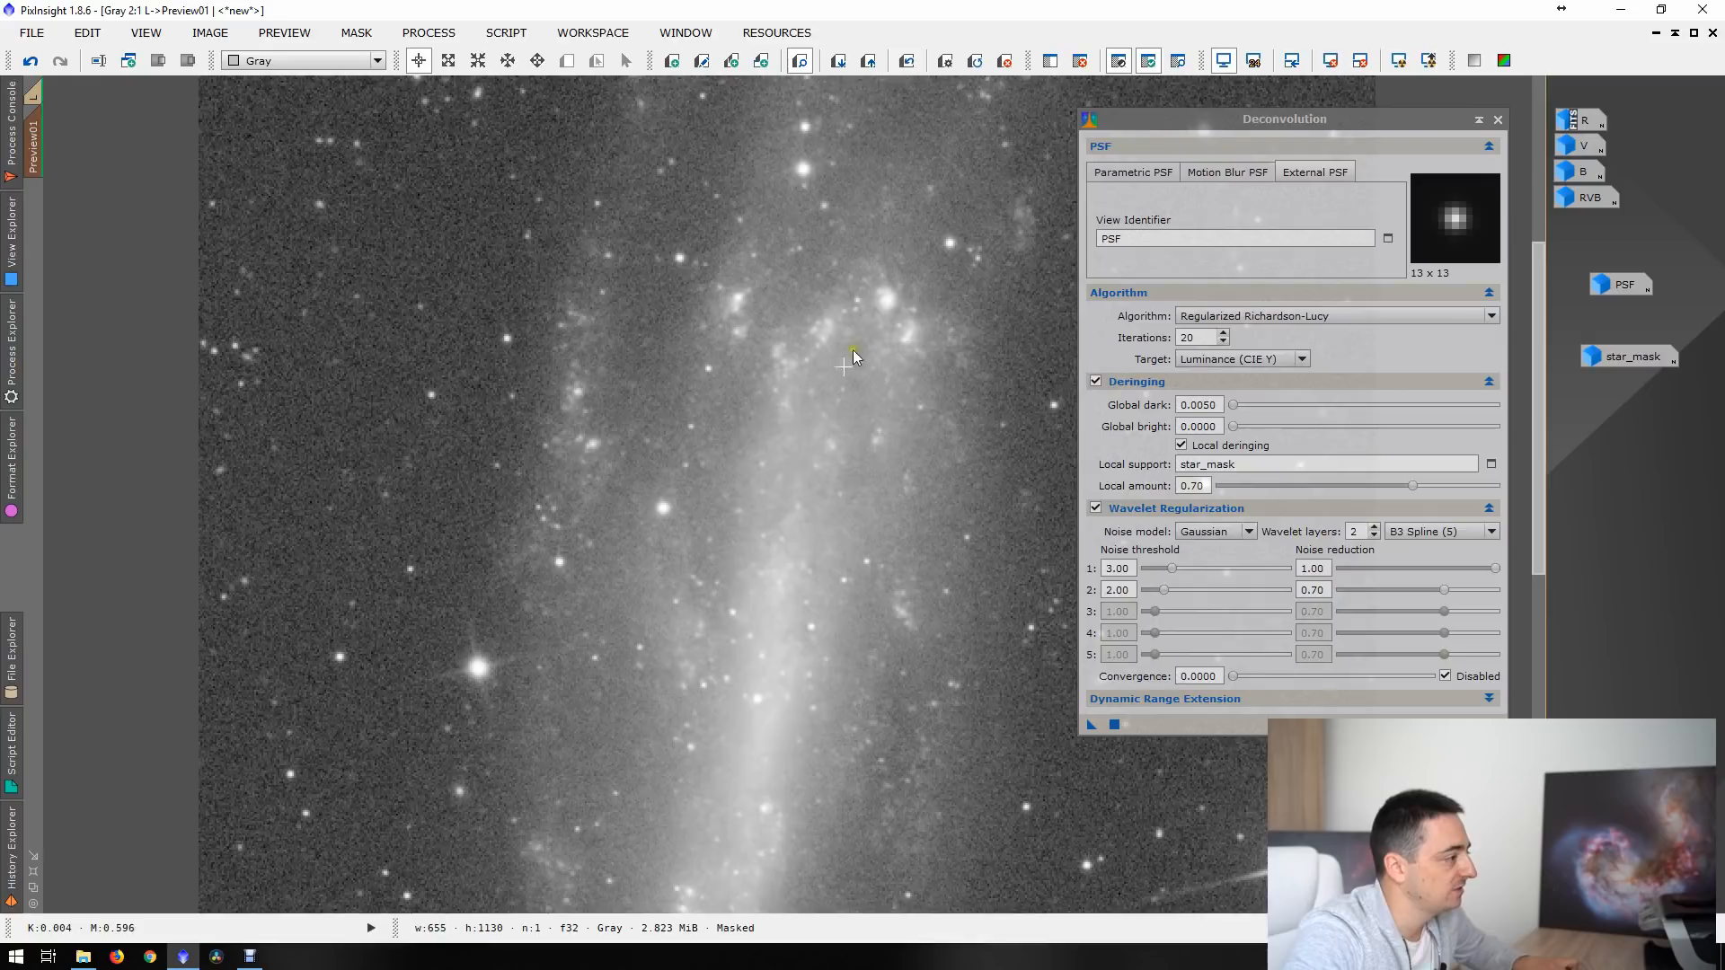
# - Apply the 20-iteration Regularized Richardson-Lucy deconvolution, with star_mask as local support, to the whole L image and close the process
pyautogui.scroll(1, 826, 412)
pyautogui.scroll(-2, 827, 412)
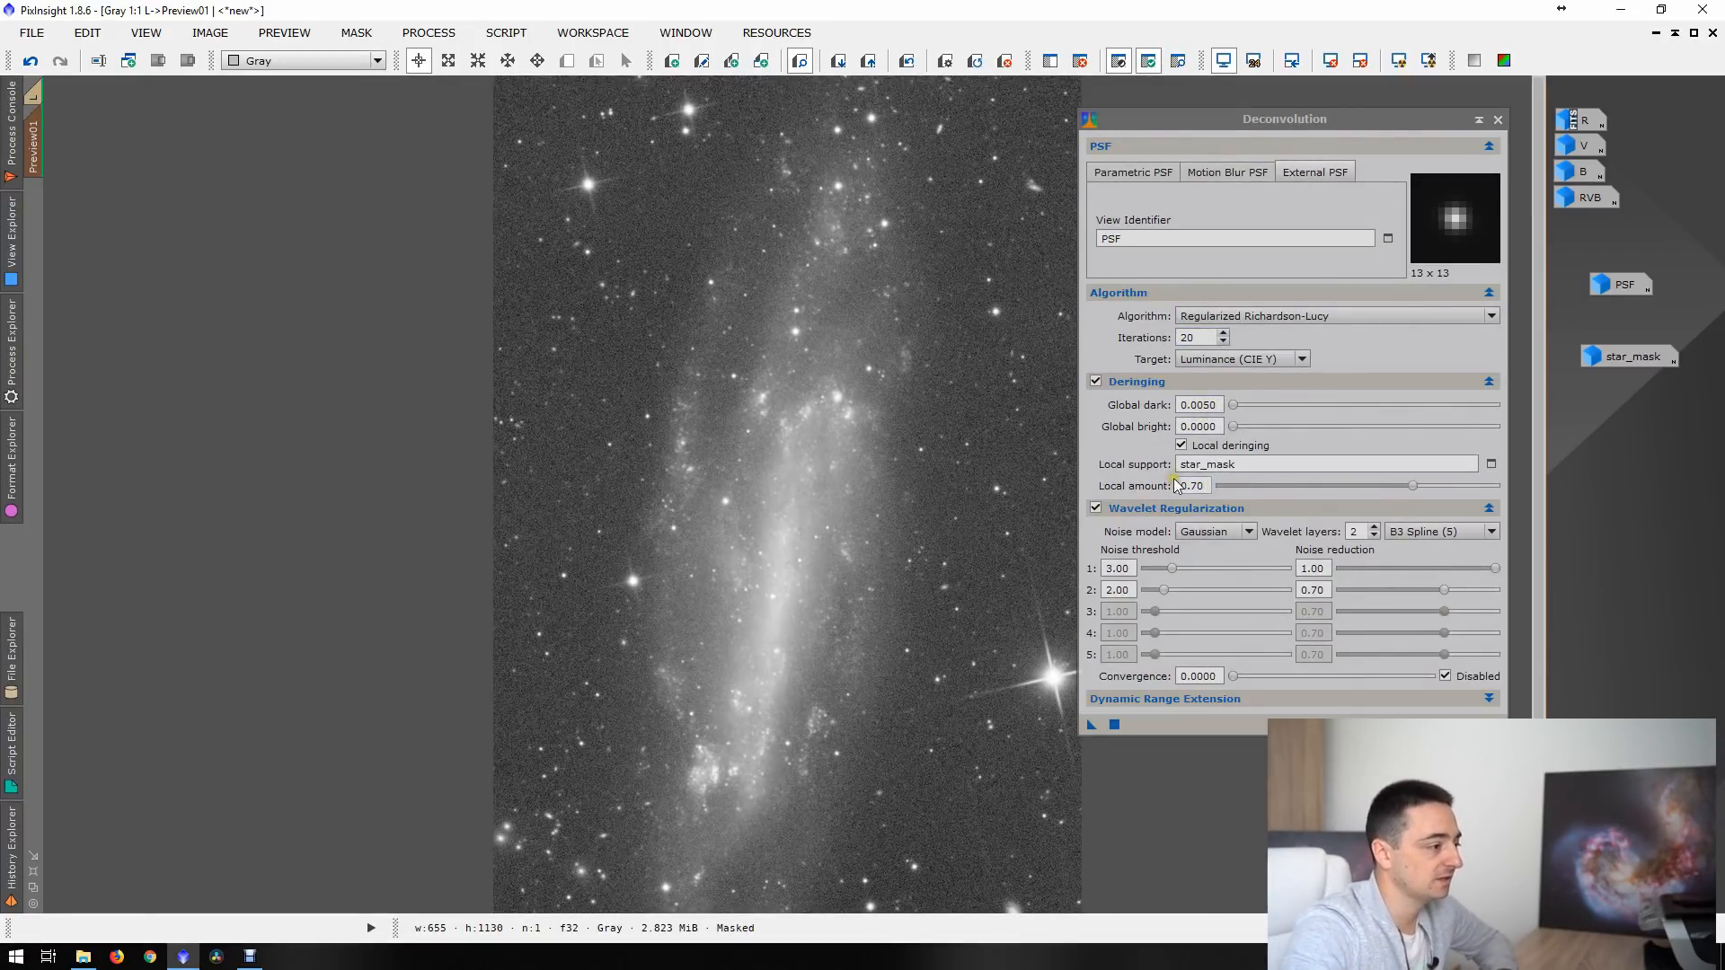
pyautogui.click(36, 94)
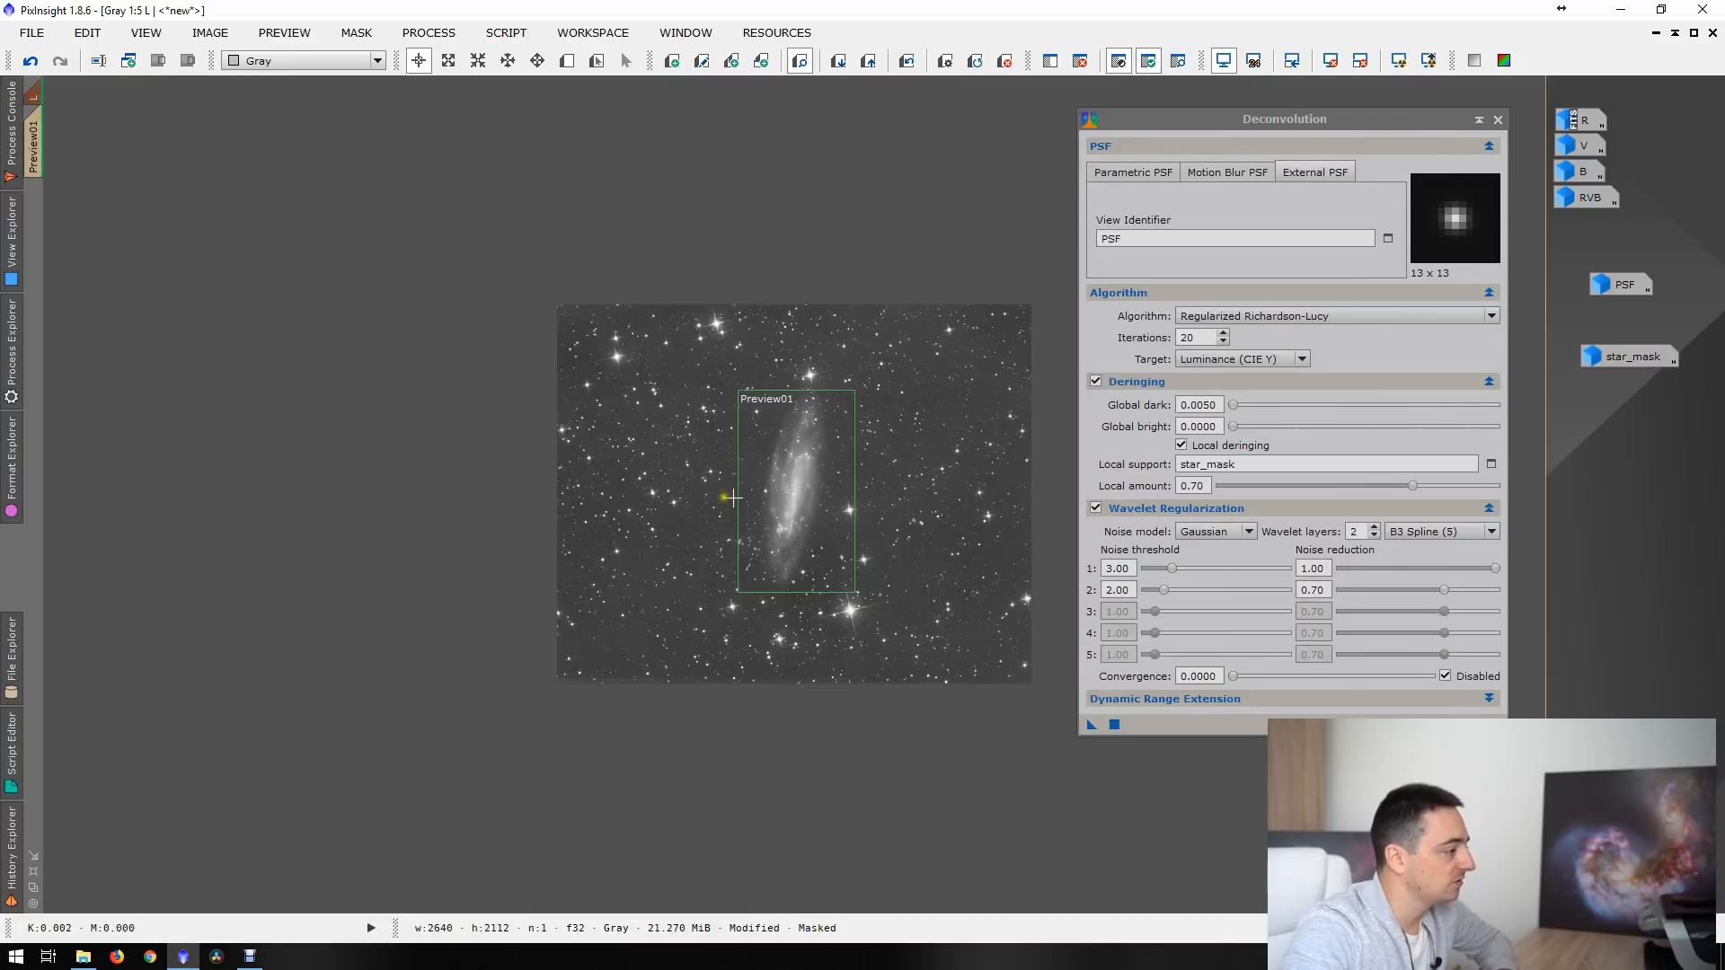
pyautogui.scroll(1, 855, 588)
pyautogui.moveTo(1073, 721); pyautogui.dragTo(925, 692)
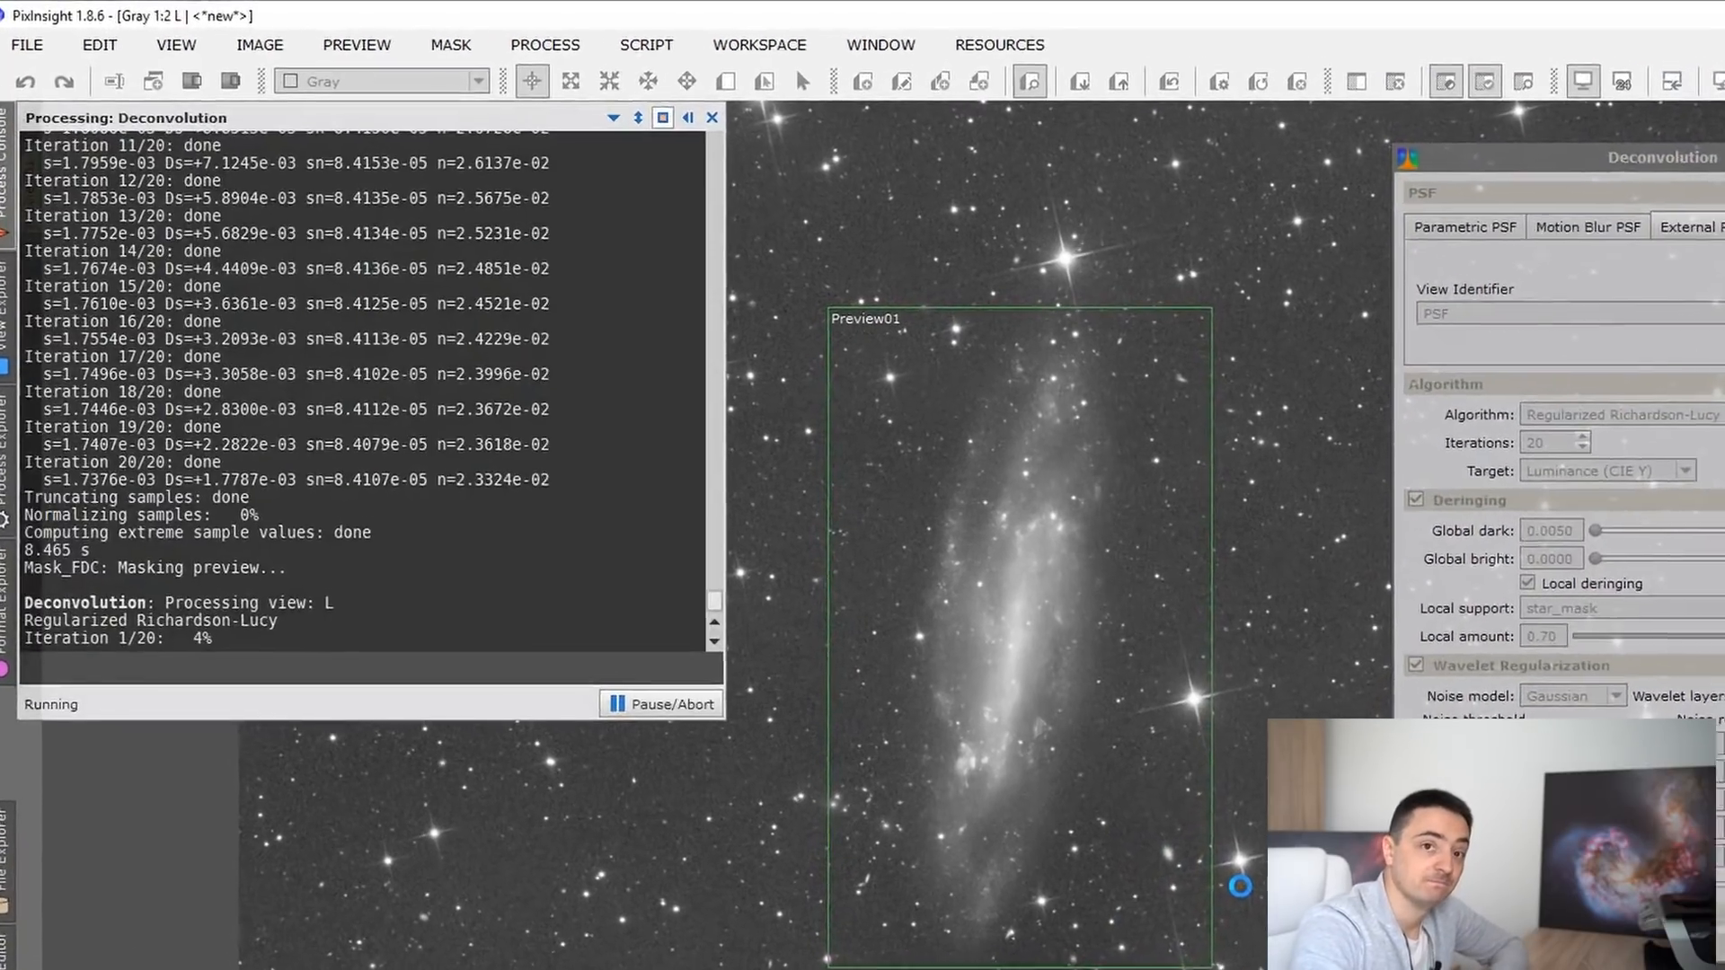
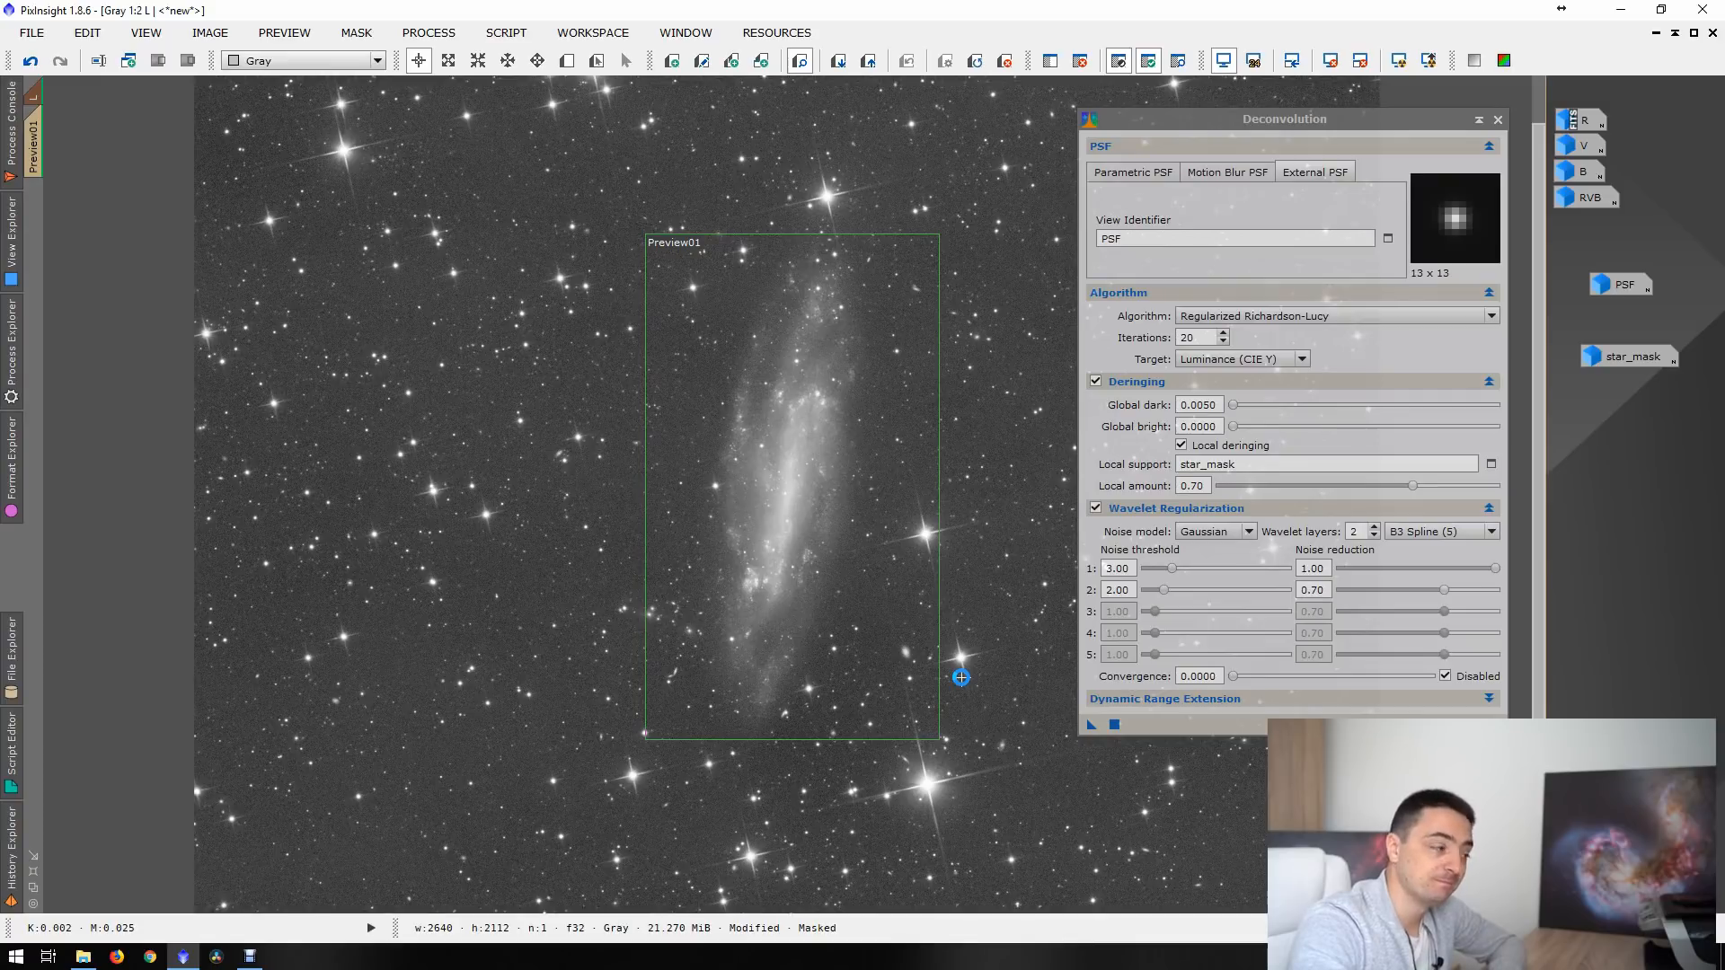
pyautogui.click(1497, 119)
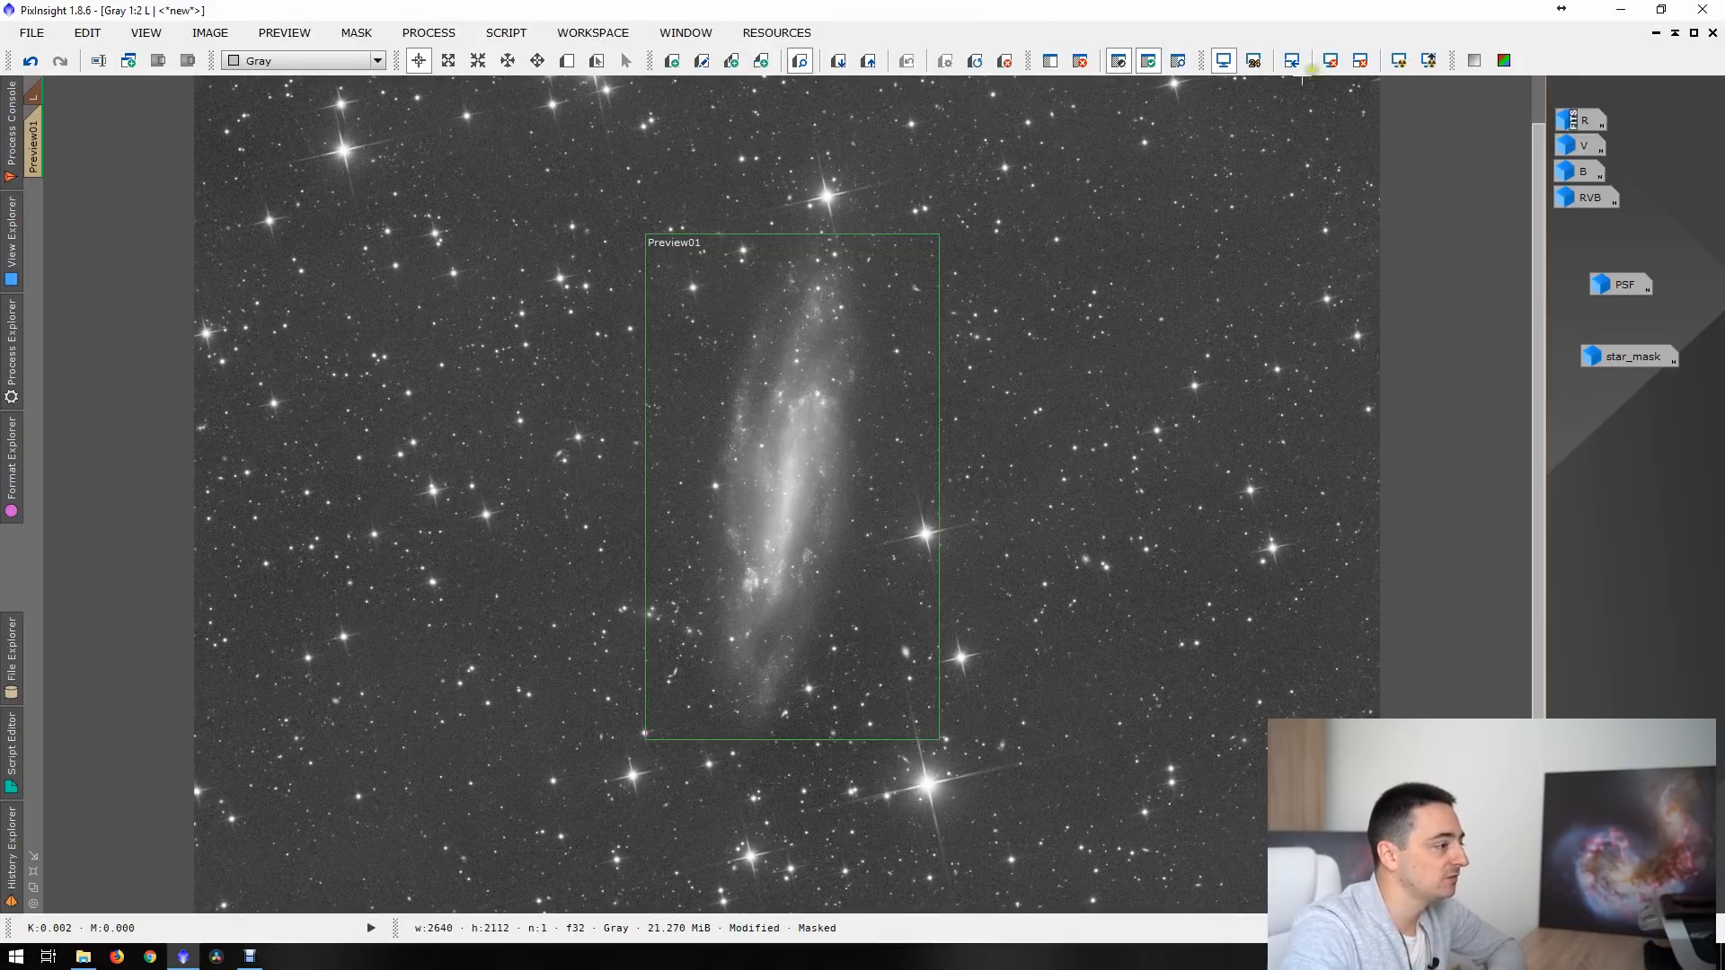
# - Examine the stars, background and galaxy detail of the deconvolved L image at several magnifications
pyautogui.scroll(1, 825, 515)
pyautogui.scroll(-1, 823, 483)
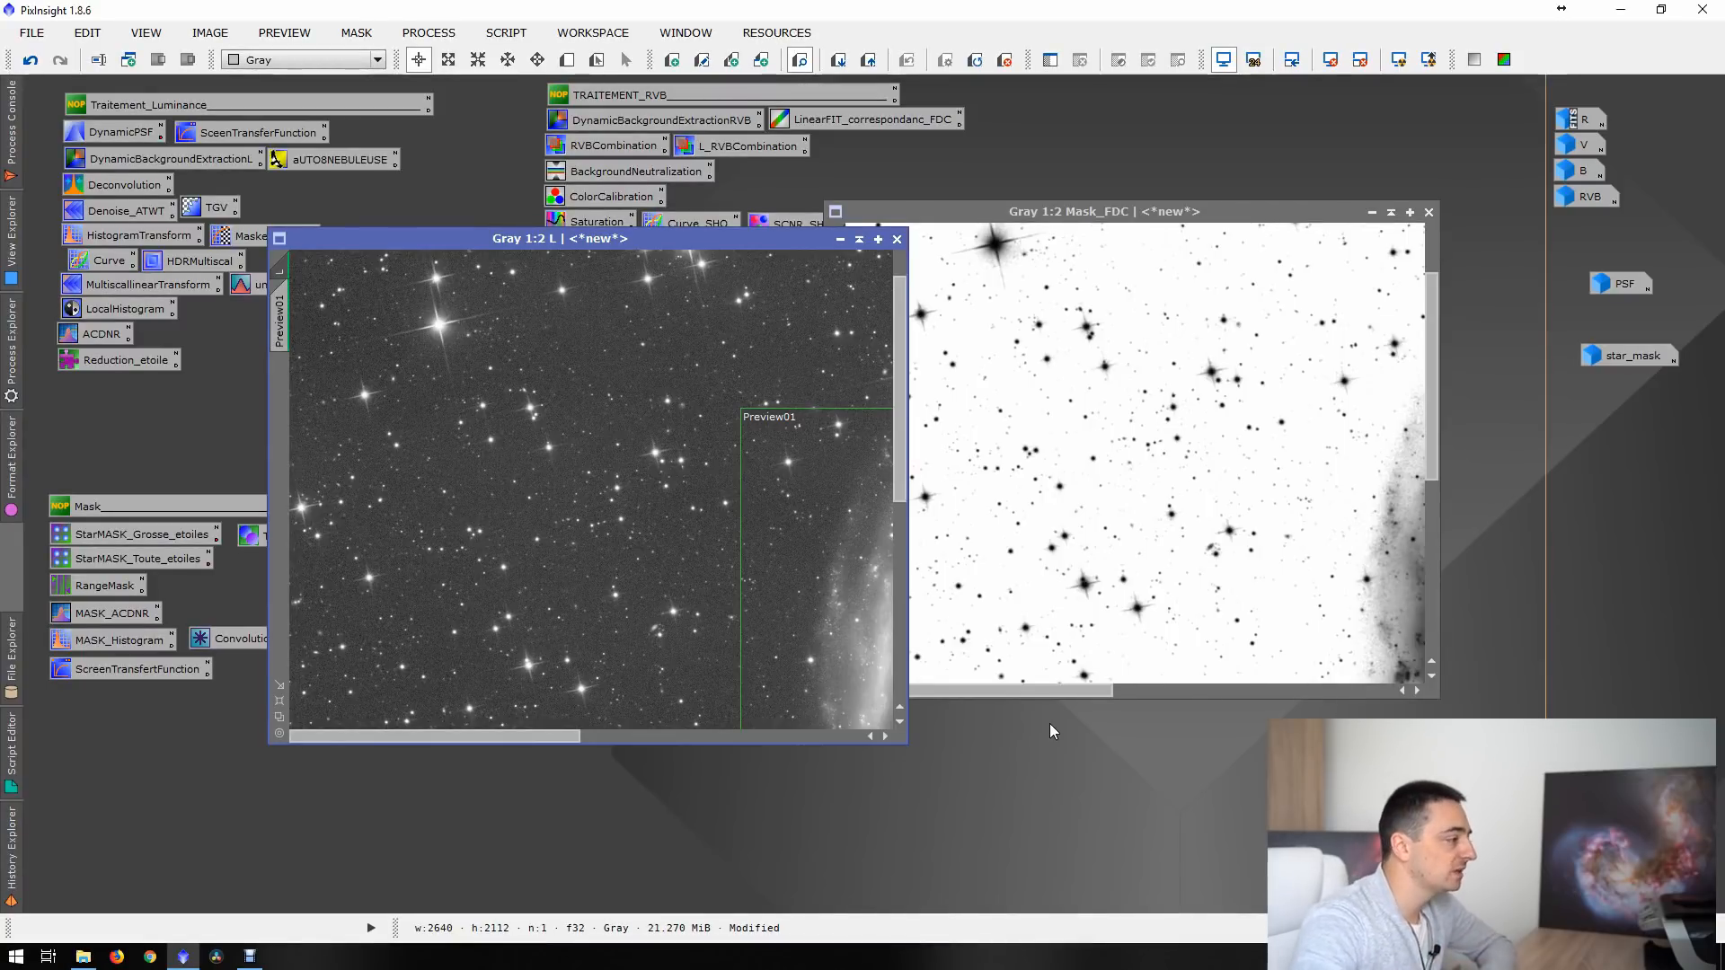
pyautogui.doubleClick(569, 246)
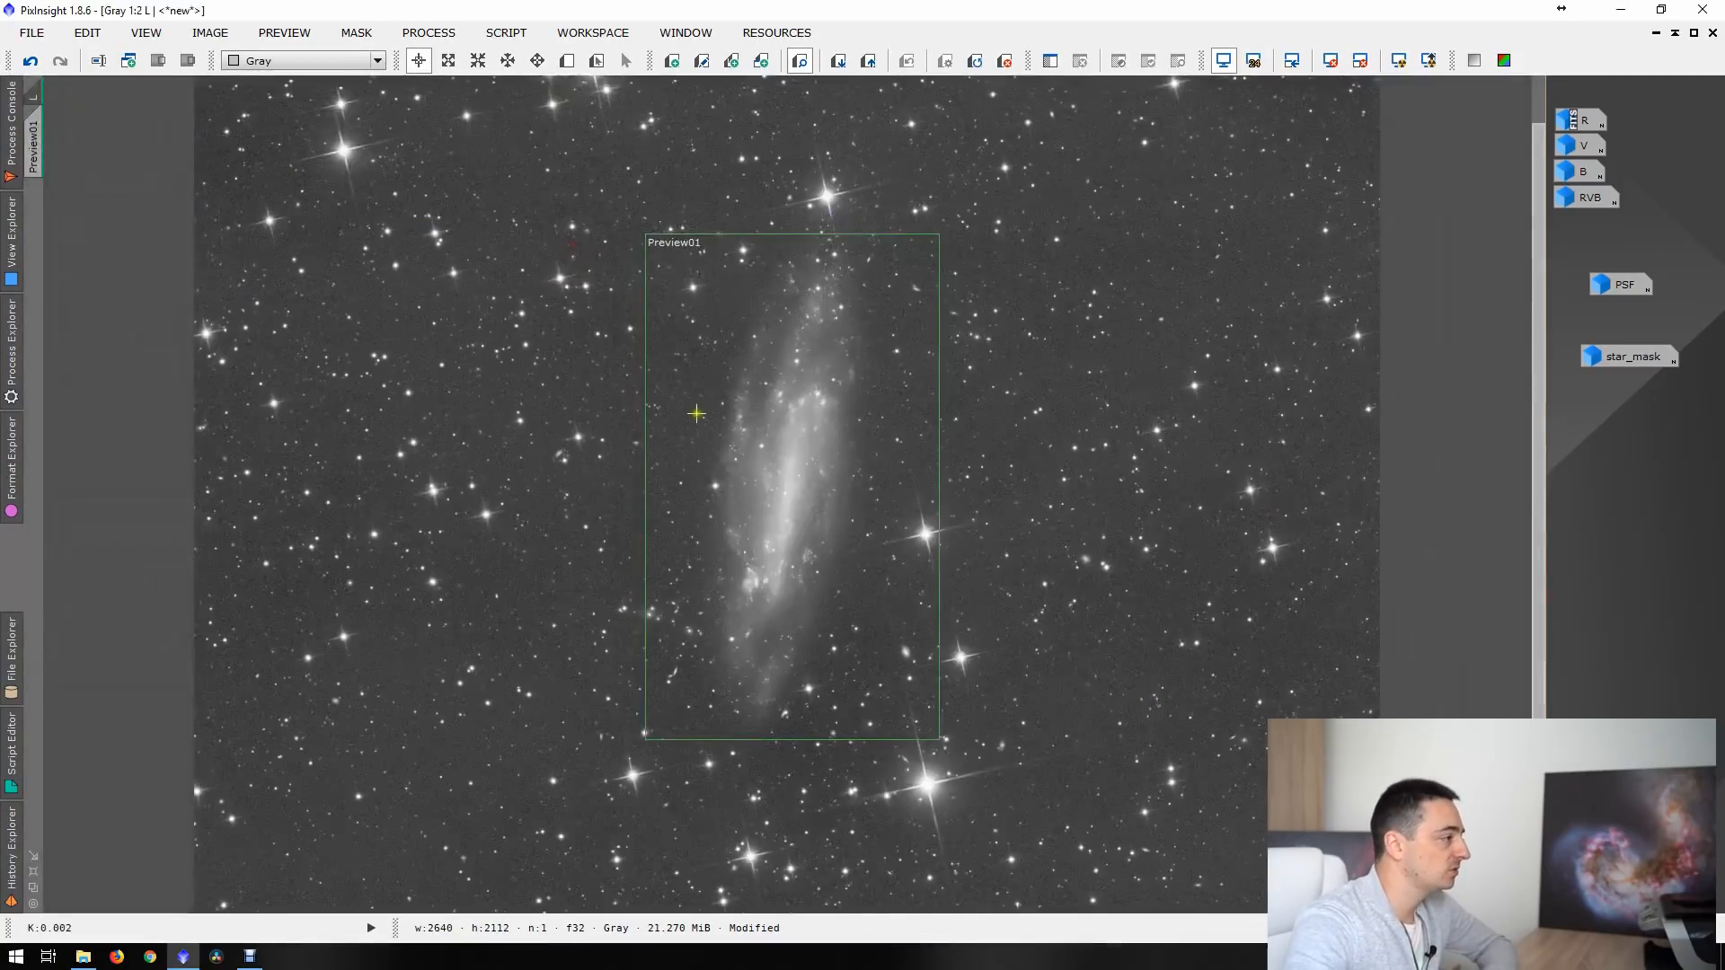
pyautogui.scroll(2, 692, 411)
pyautogui.moveTo(342, 534); pyautogui.dragTo(1139, 464)
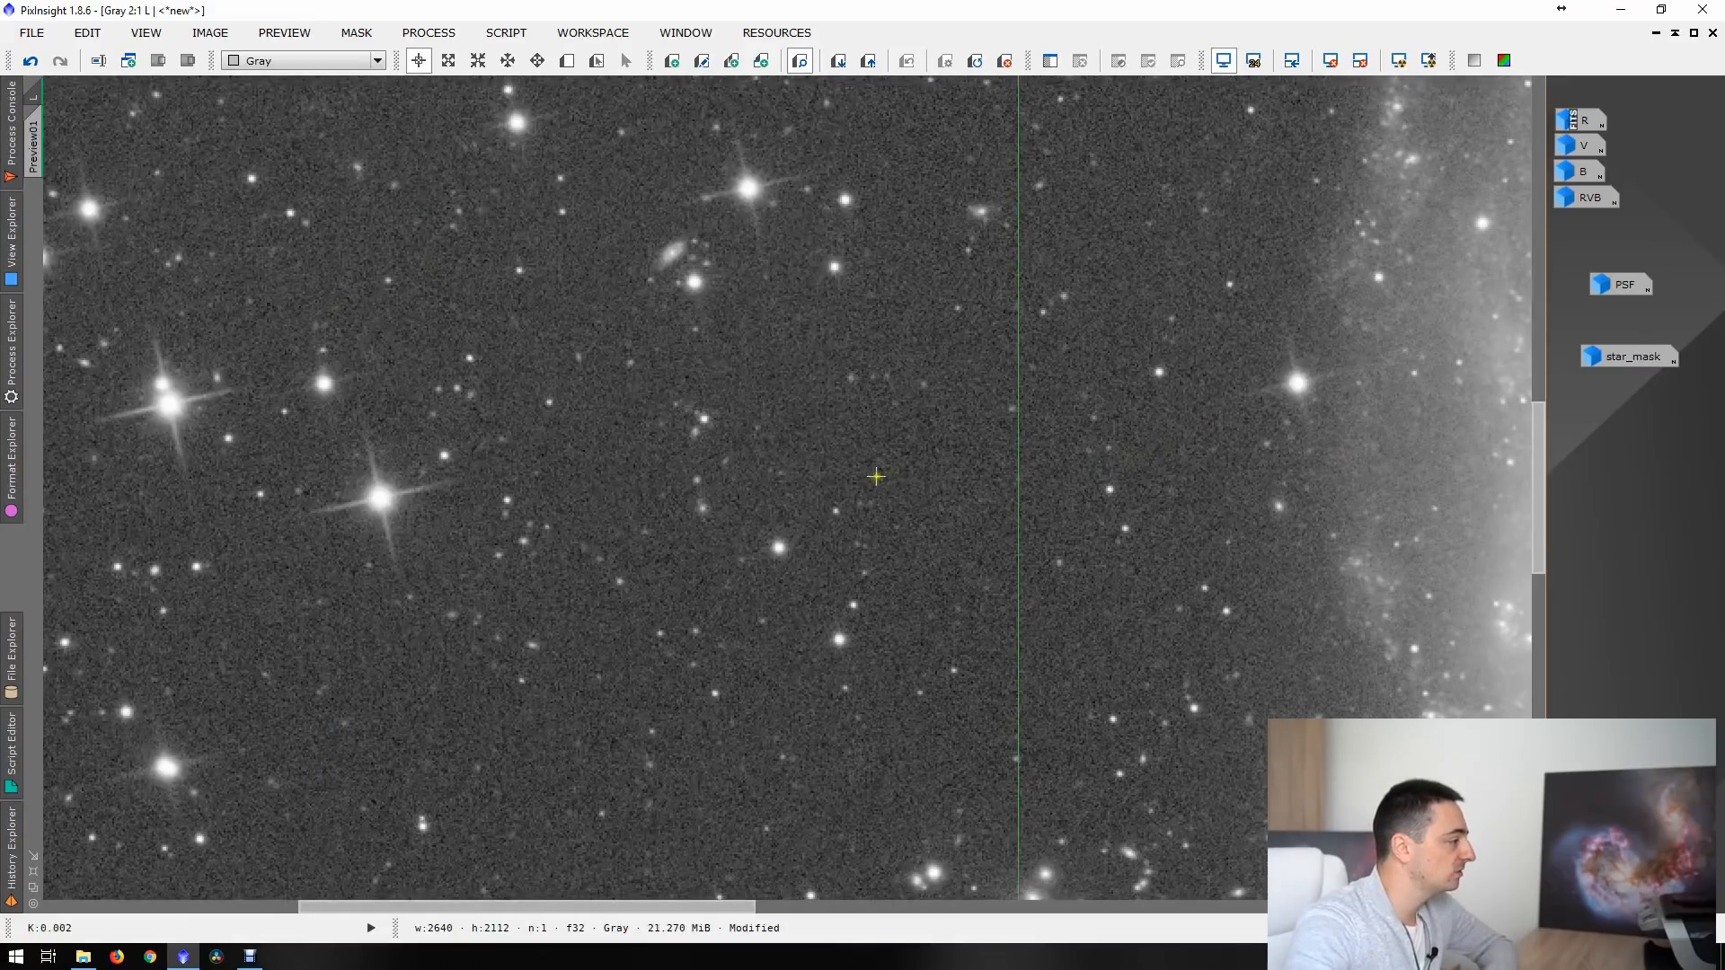
pyautogui.scroll(-1, 804, 435)
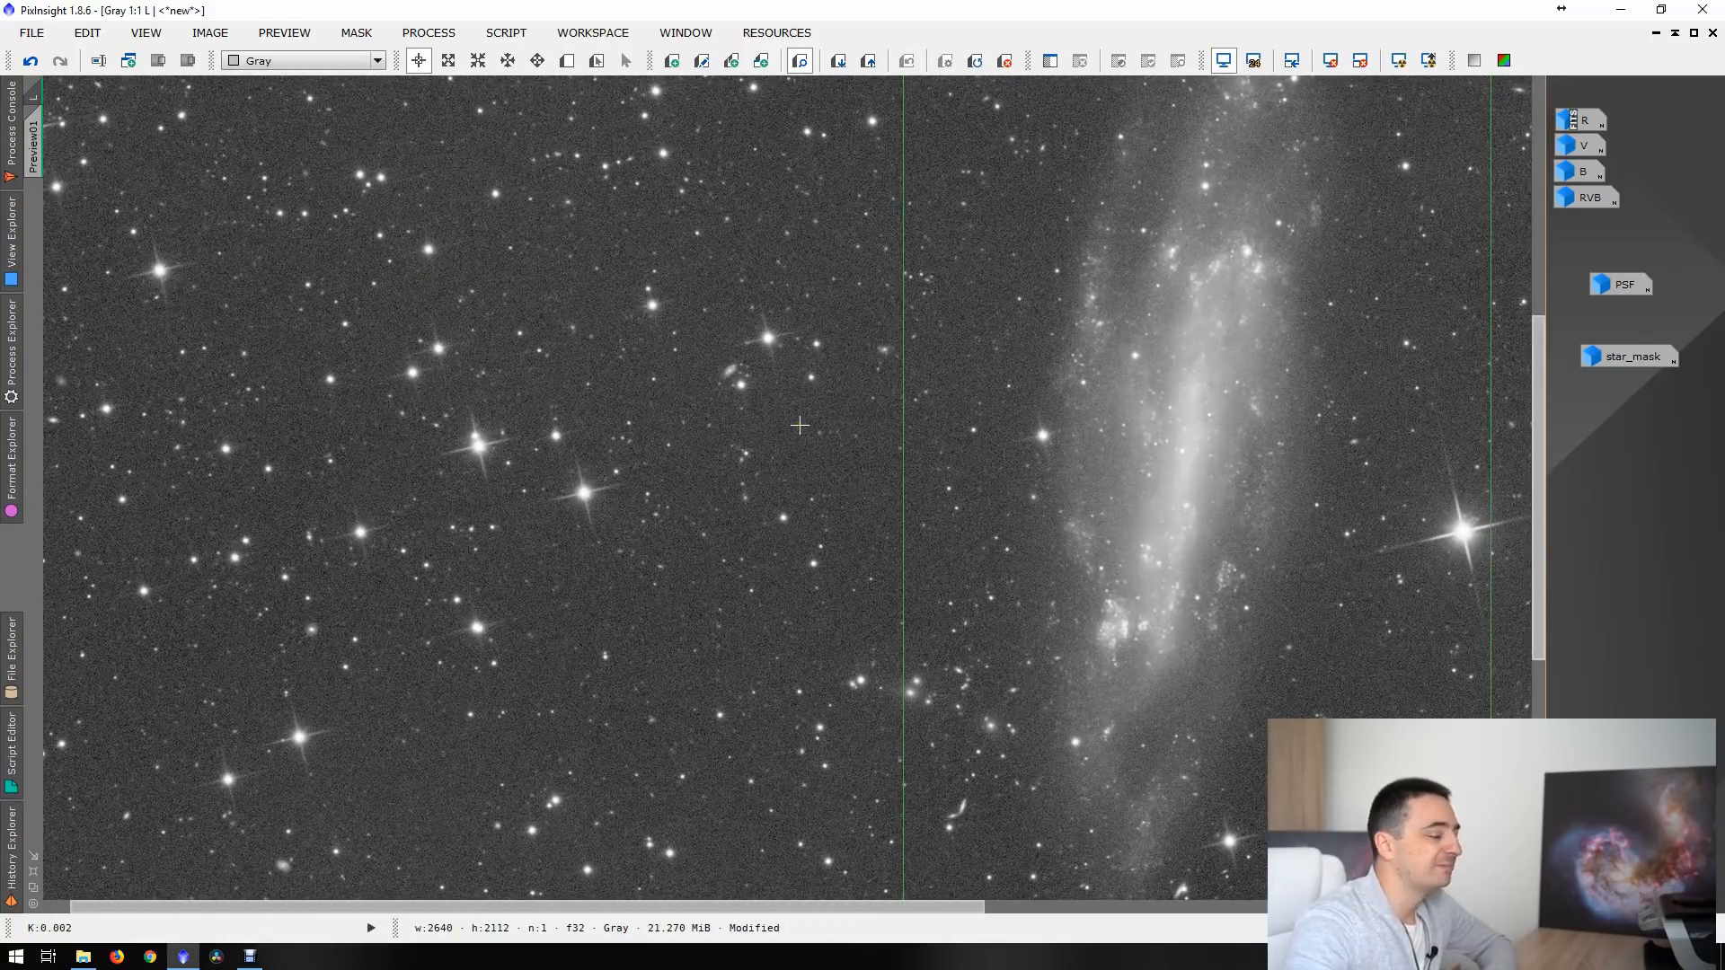
pyautogui.scroll(-1, 687, 625)
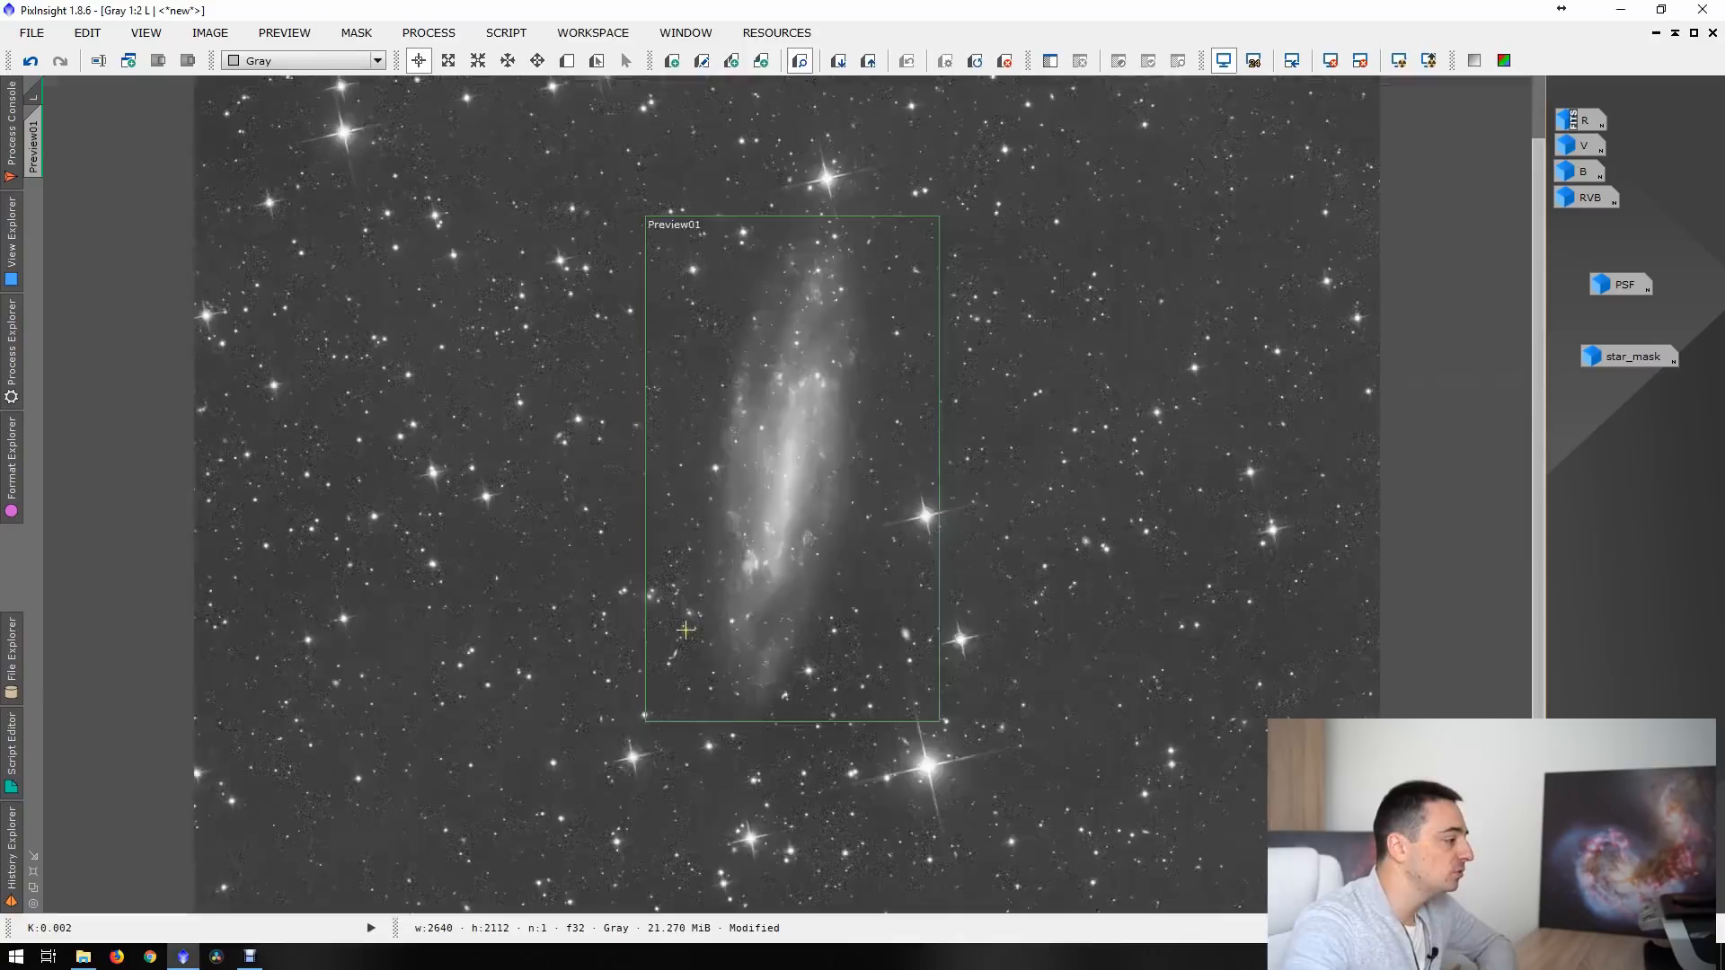
pyautogui.click(1694, 33)
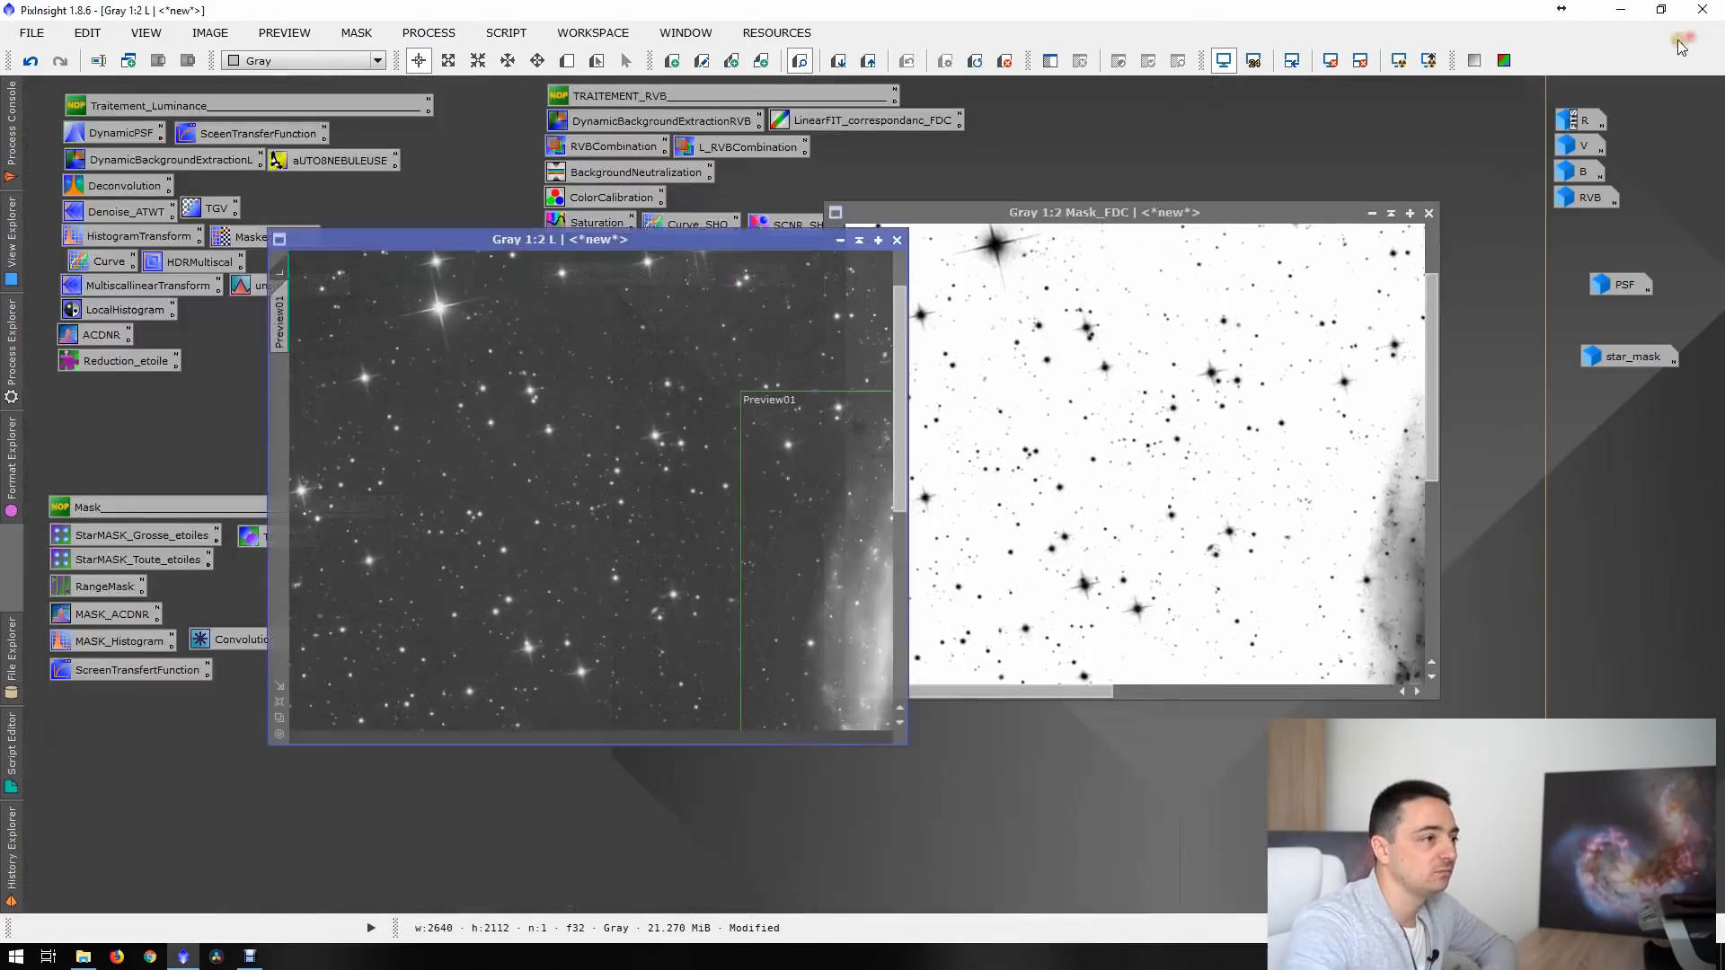
# - Apply Mask_FDC as a mask to the L image
pyautogui.click(1159, 222)
pyautogui.moveTo(1158, 218); pyautogui.dragTo(1361, 230)
pyautogui.moveTo(1049, 273); pyautogui.dragTo(279, 401)
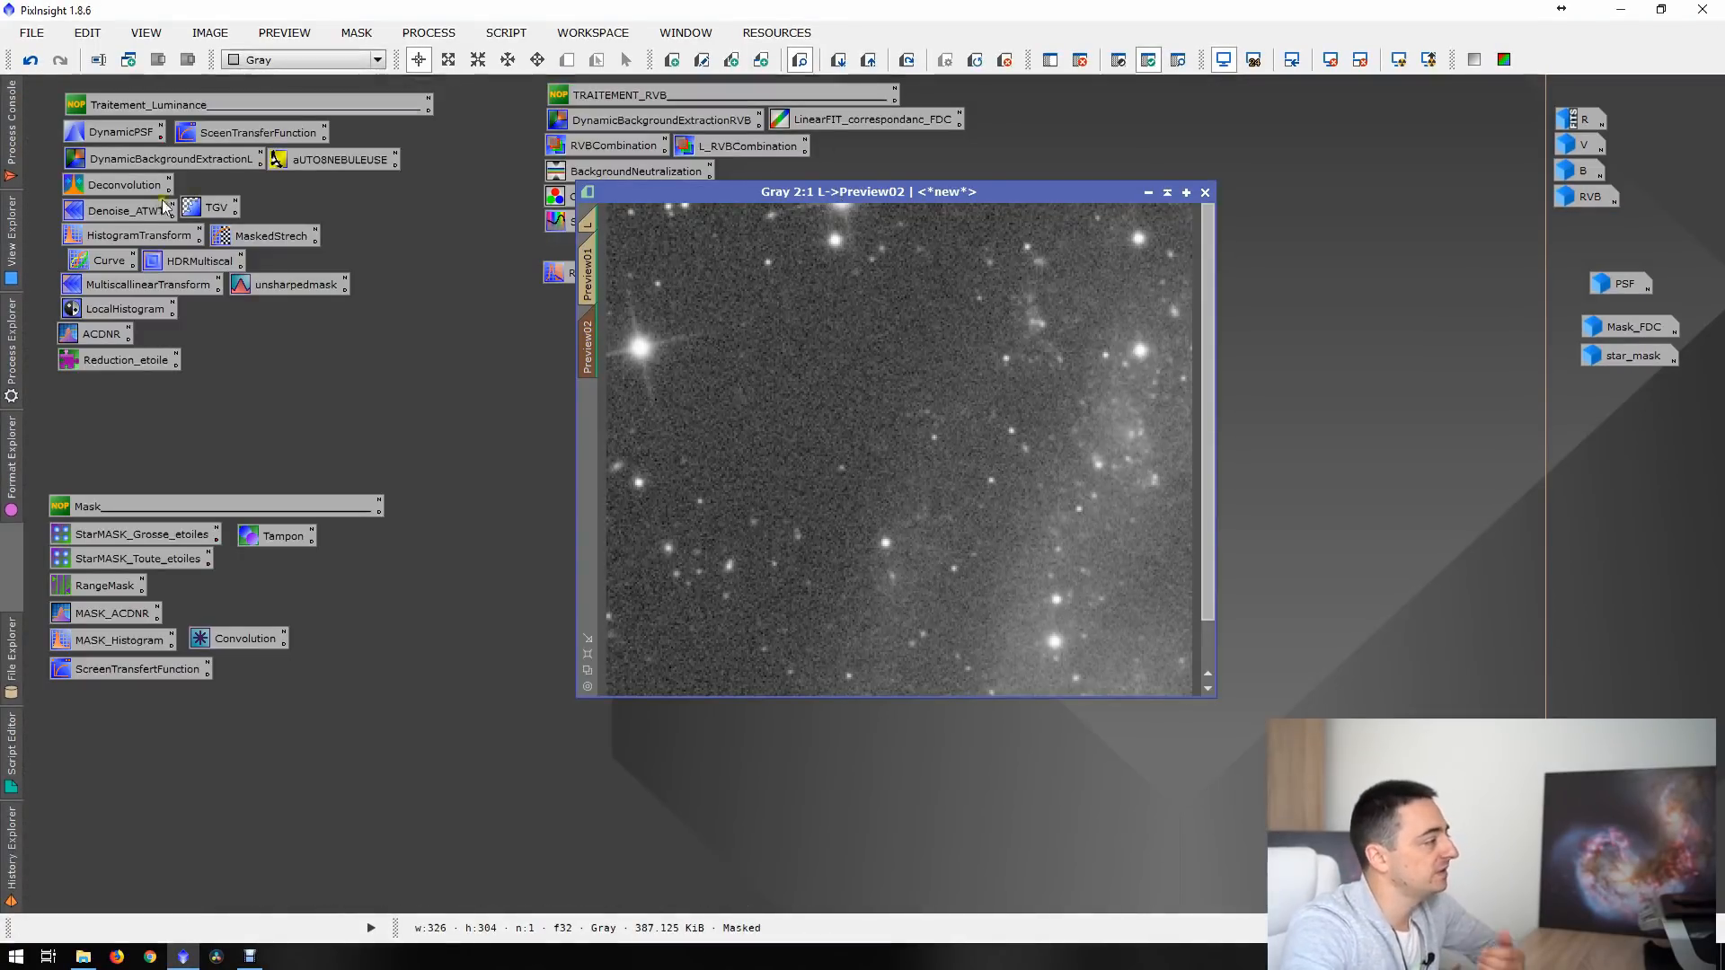
# - Load the Denoise_ATWT process, enable k-Sigma Noise Thresholding, and maximize the L image window showing Preview02
pyautogui.doubleClick(125, 211)
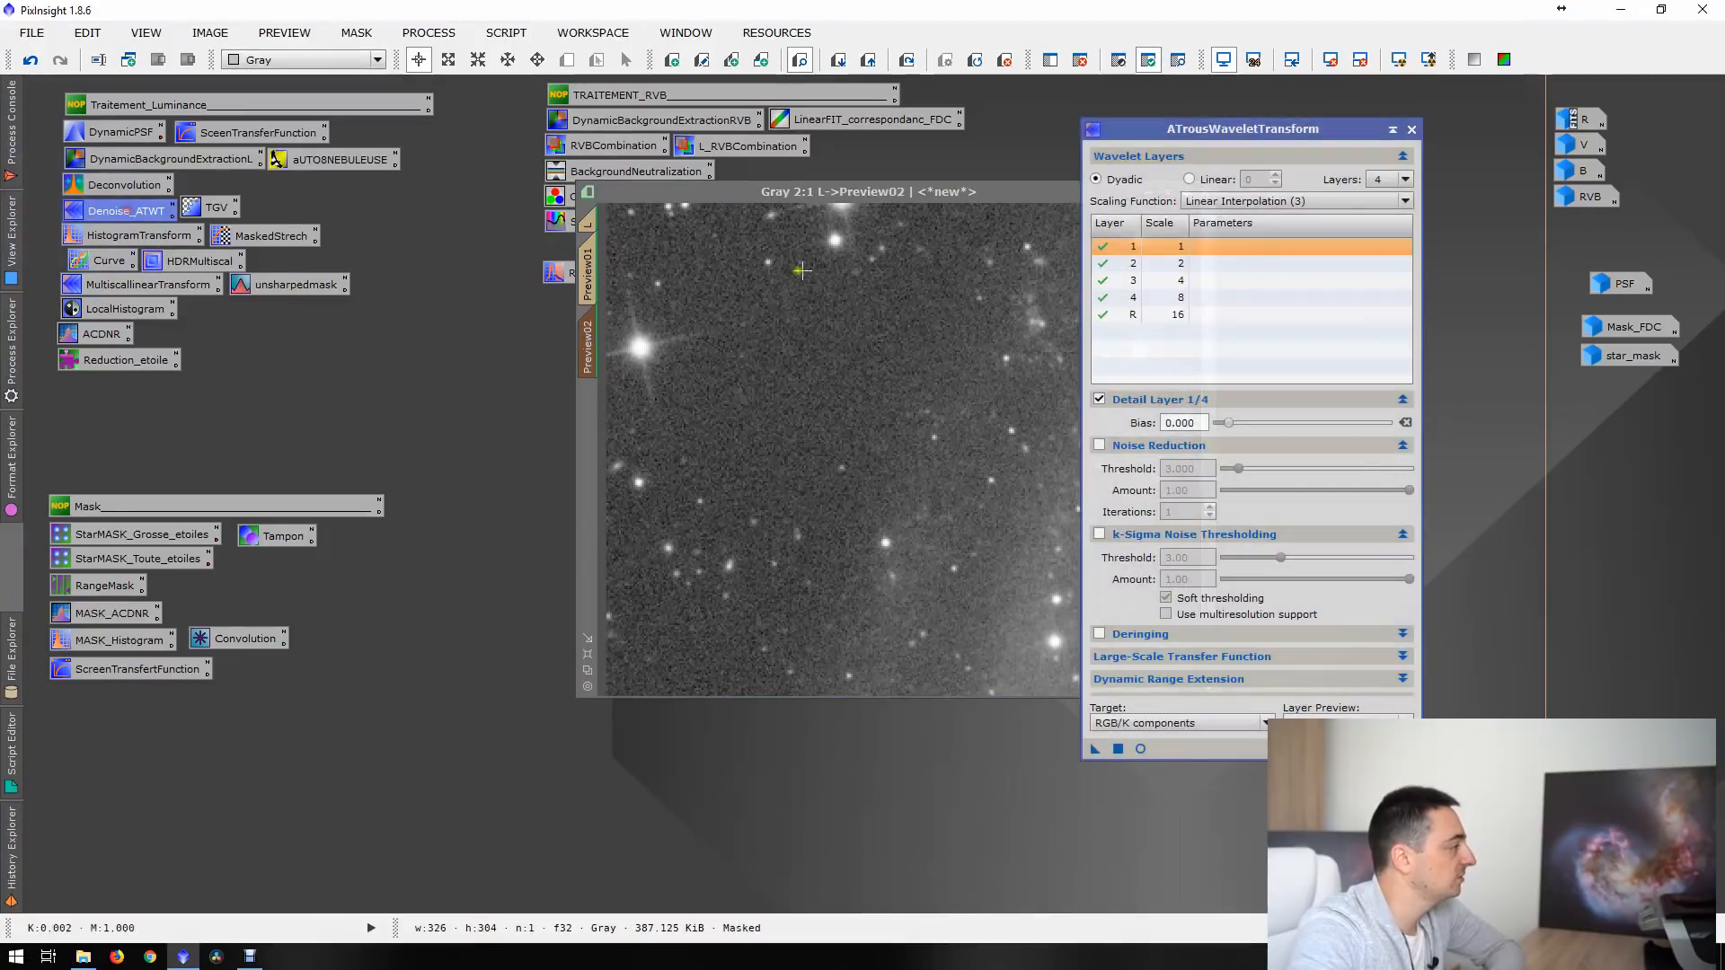
pyautogui.click(1119, 533)
pyautogui.click(1142, 536)
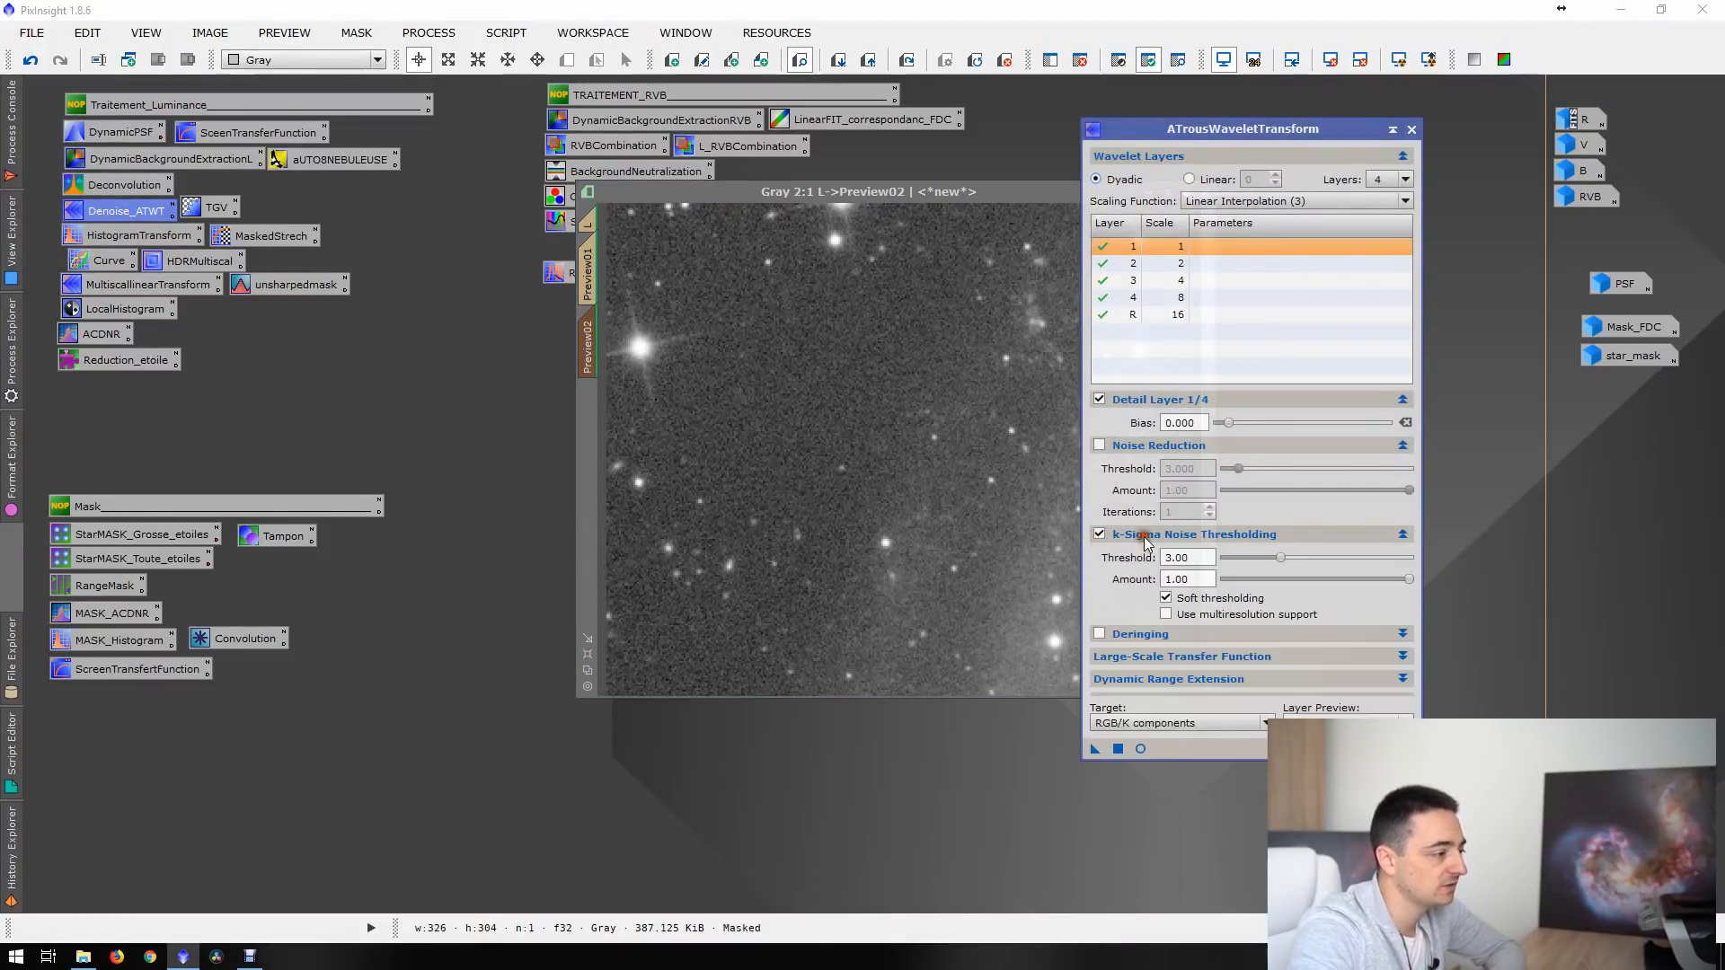
pyautogui.doubleClick(935, 190)
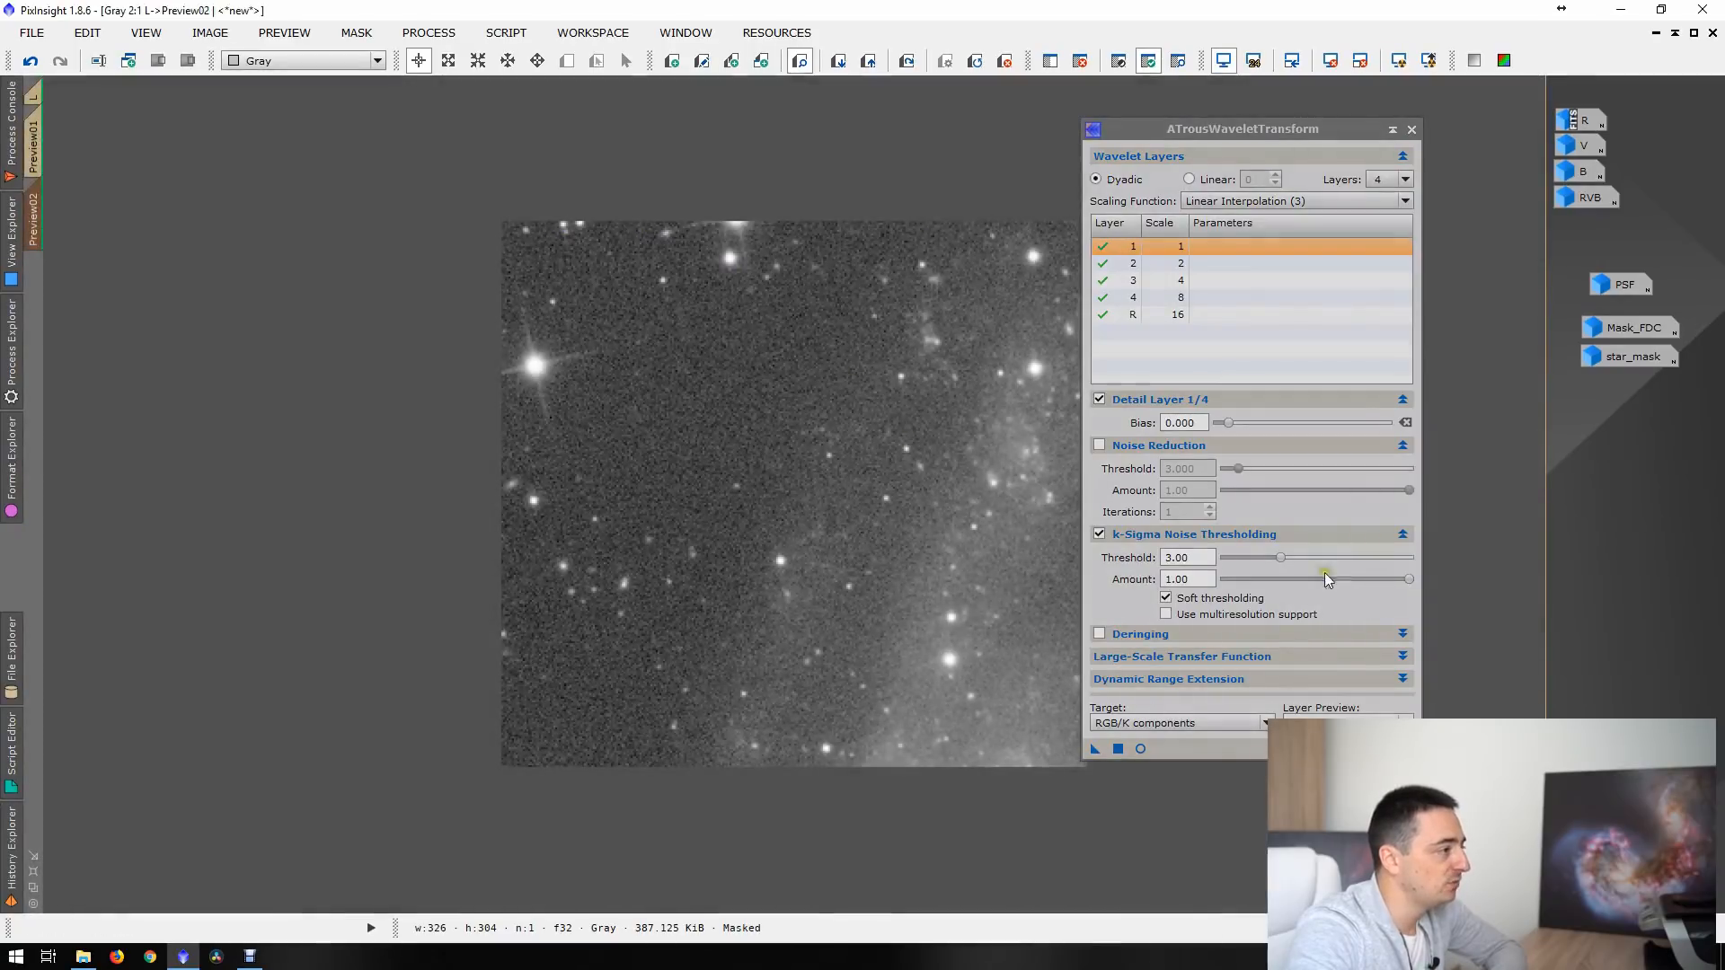
# - Set the k-Sigma threshold to 1.40 and test the noise reduction on Preview02 with amounts of 0.20 and 0.30
pyautogui.moveTo(1278, 558); pyautogui.dragTo(1251, 559)
pyautogui.moveTo(1407, 580); pyautogui.dragTo(1263, 584)
pyautogui.moveTo(1095, 748); pyautogui.dragTo(846, 585)
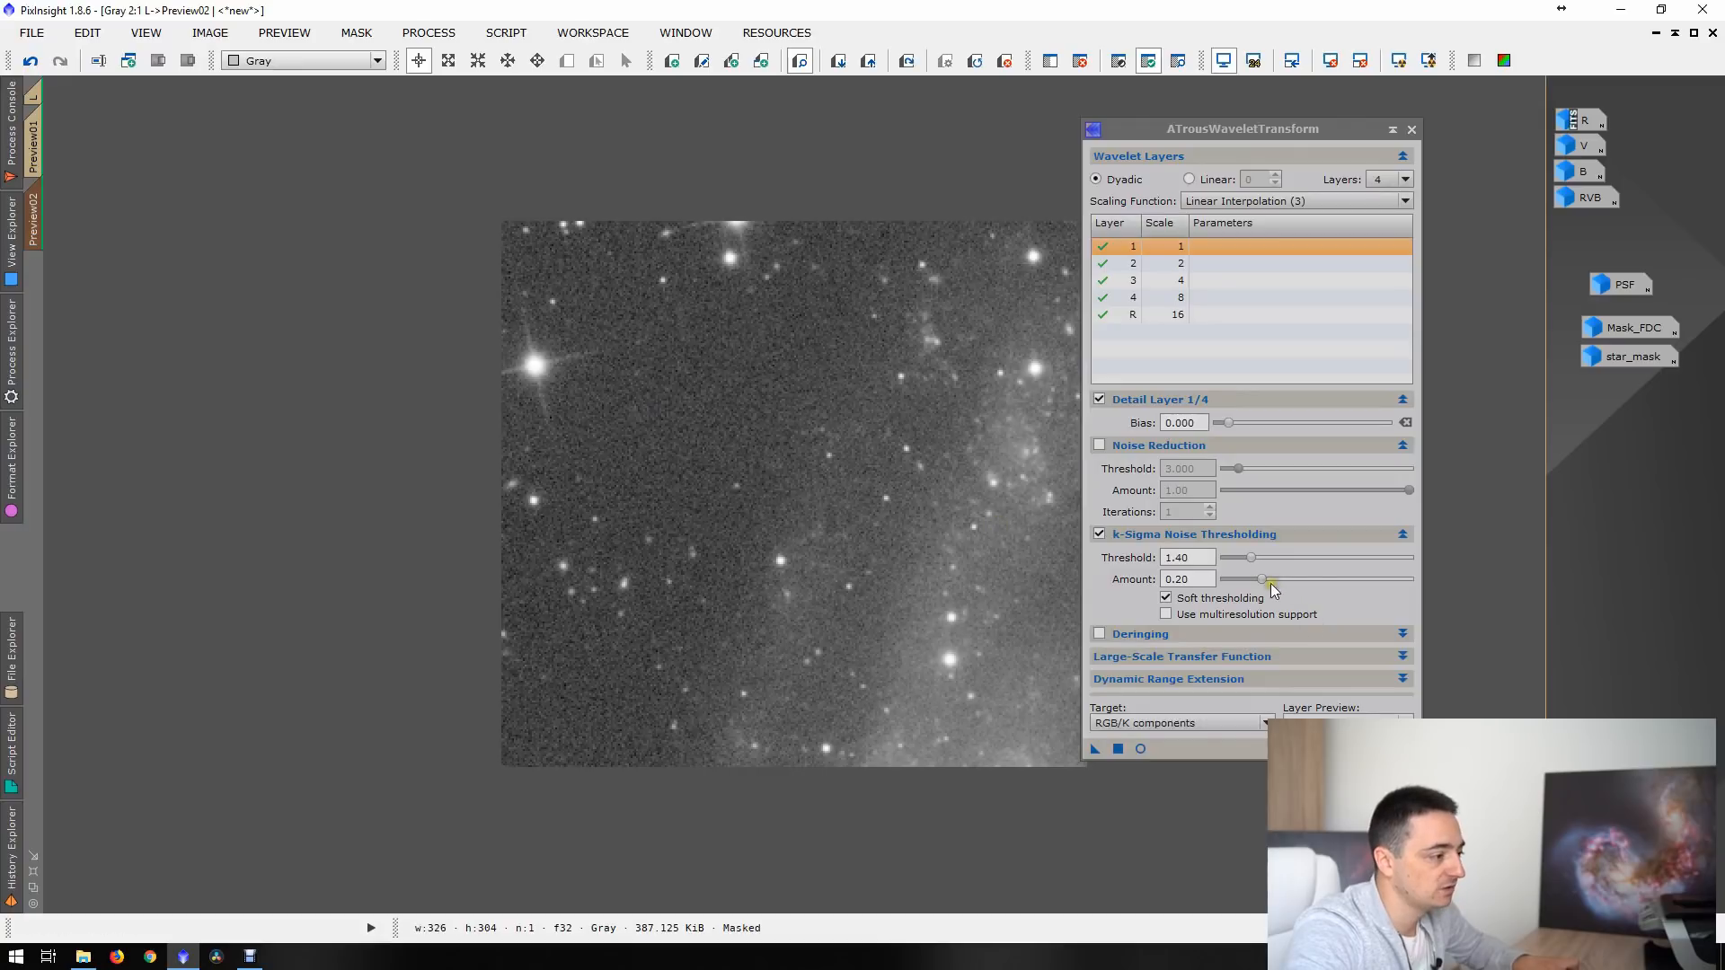
pyautogui.moveTo(1265, 581); pyautogui.dragTo(1280, 583)
pyautogui.moveTo(1095, 748); pyautogui.dragTo(717, 424)
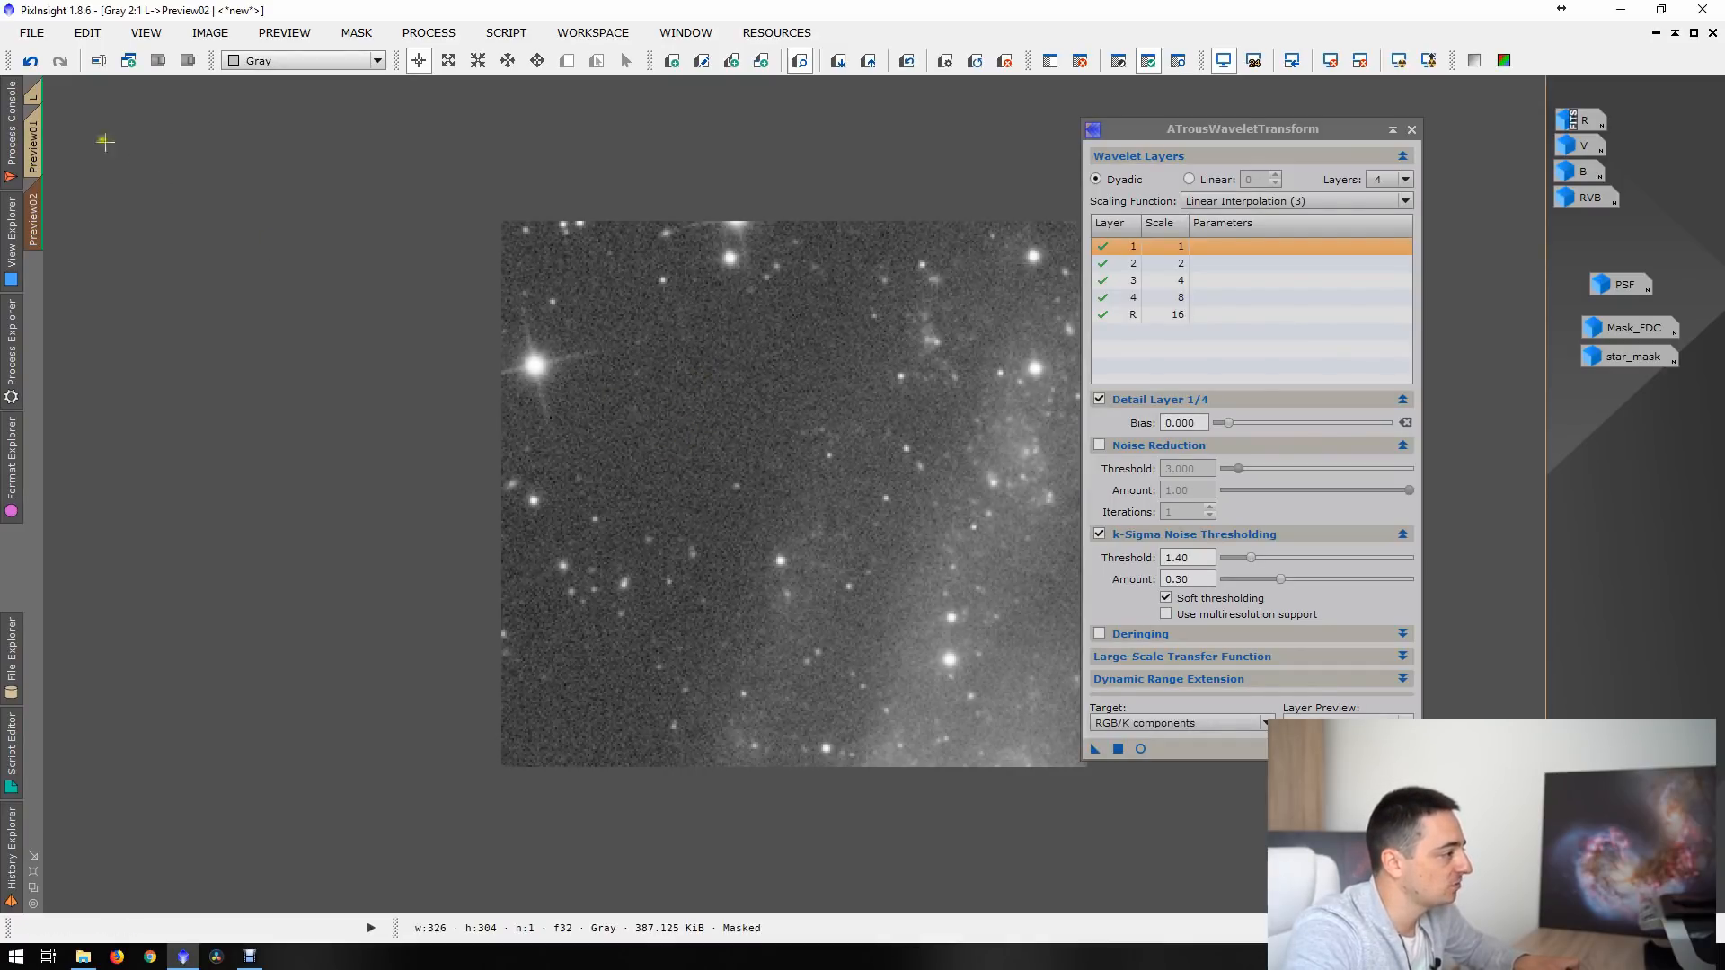
# - Apply the wavelet noise reduction to the whole L image and close ATrousWaveletTransform
pyautogui.click(33, 93)
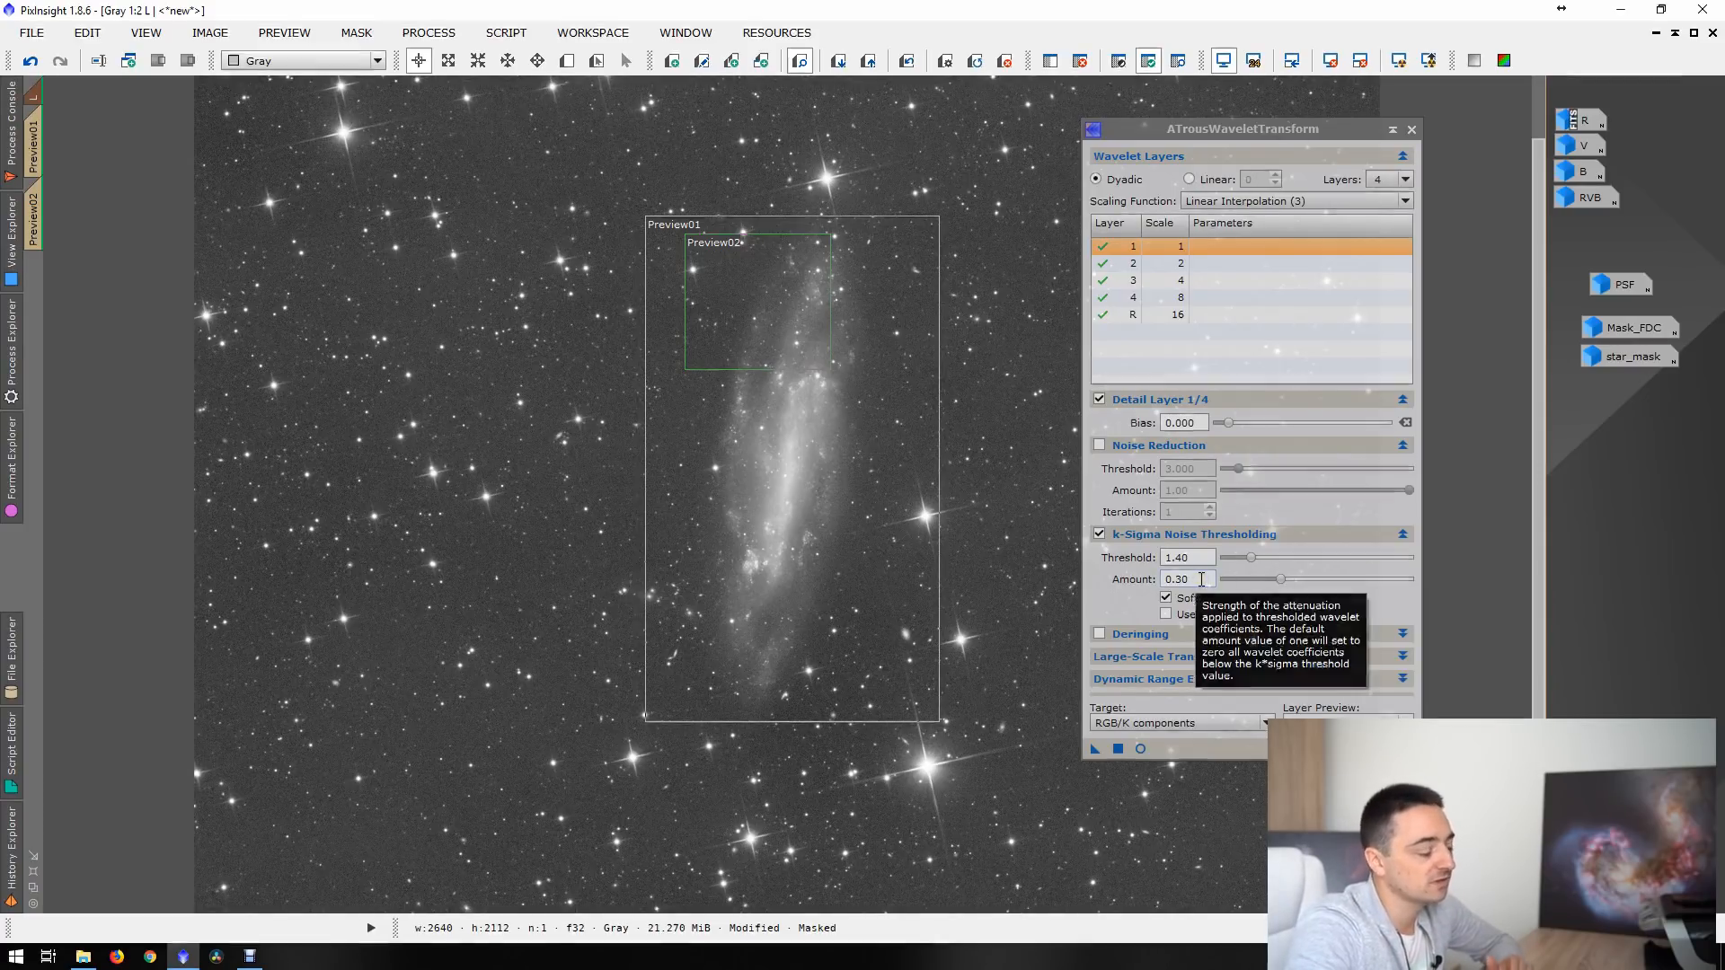
pyautogui.moveTo(1095, 748); pyautogui.dragTo(863, 673)
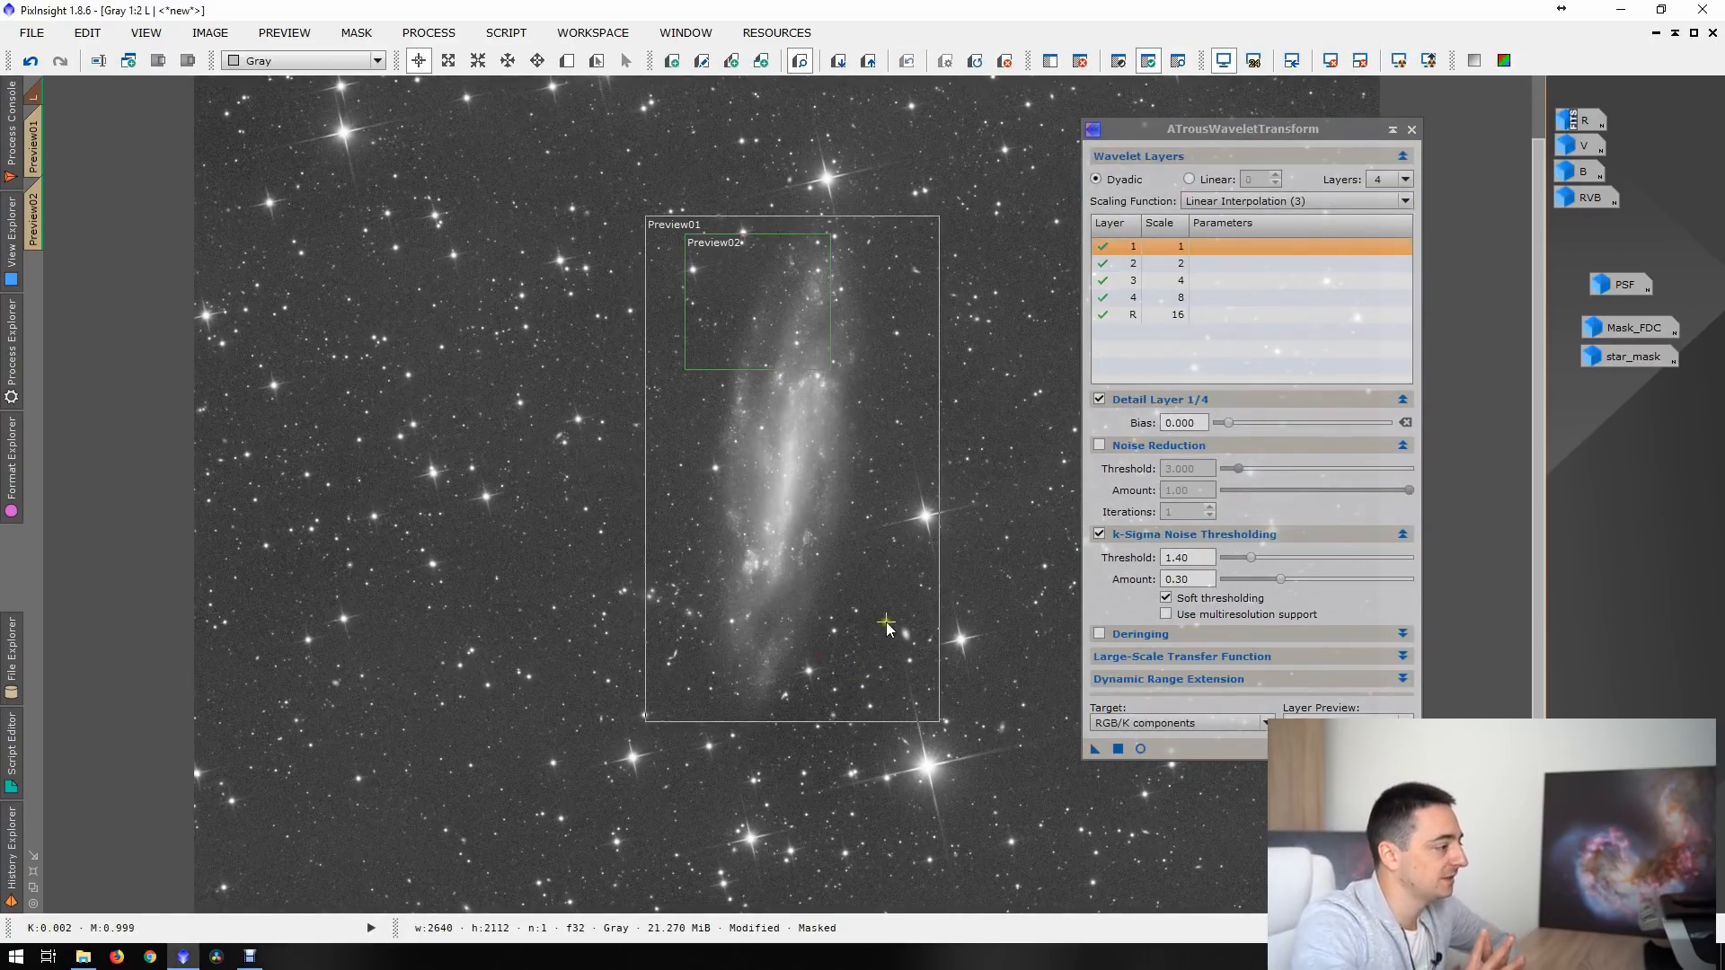
pyautogui.click(1411, 129)
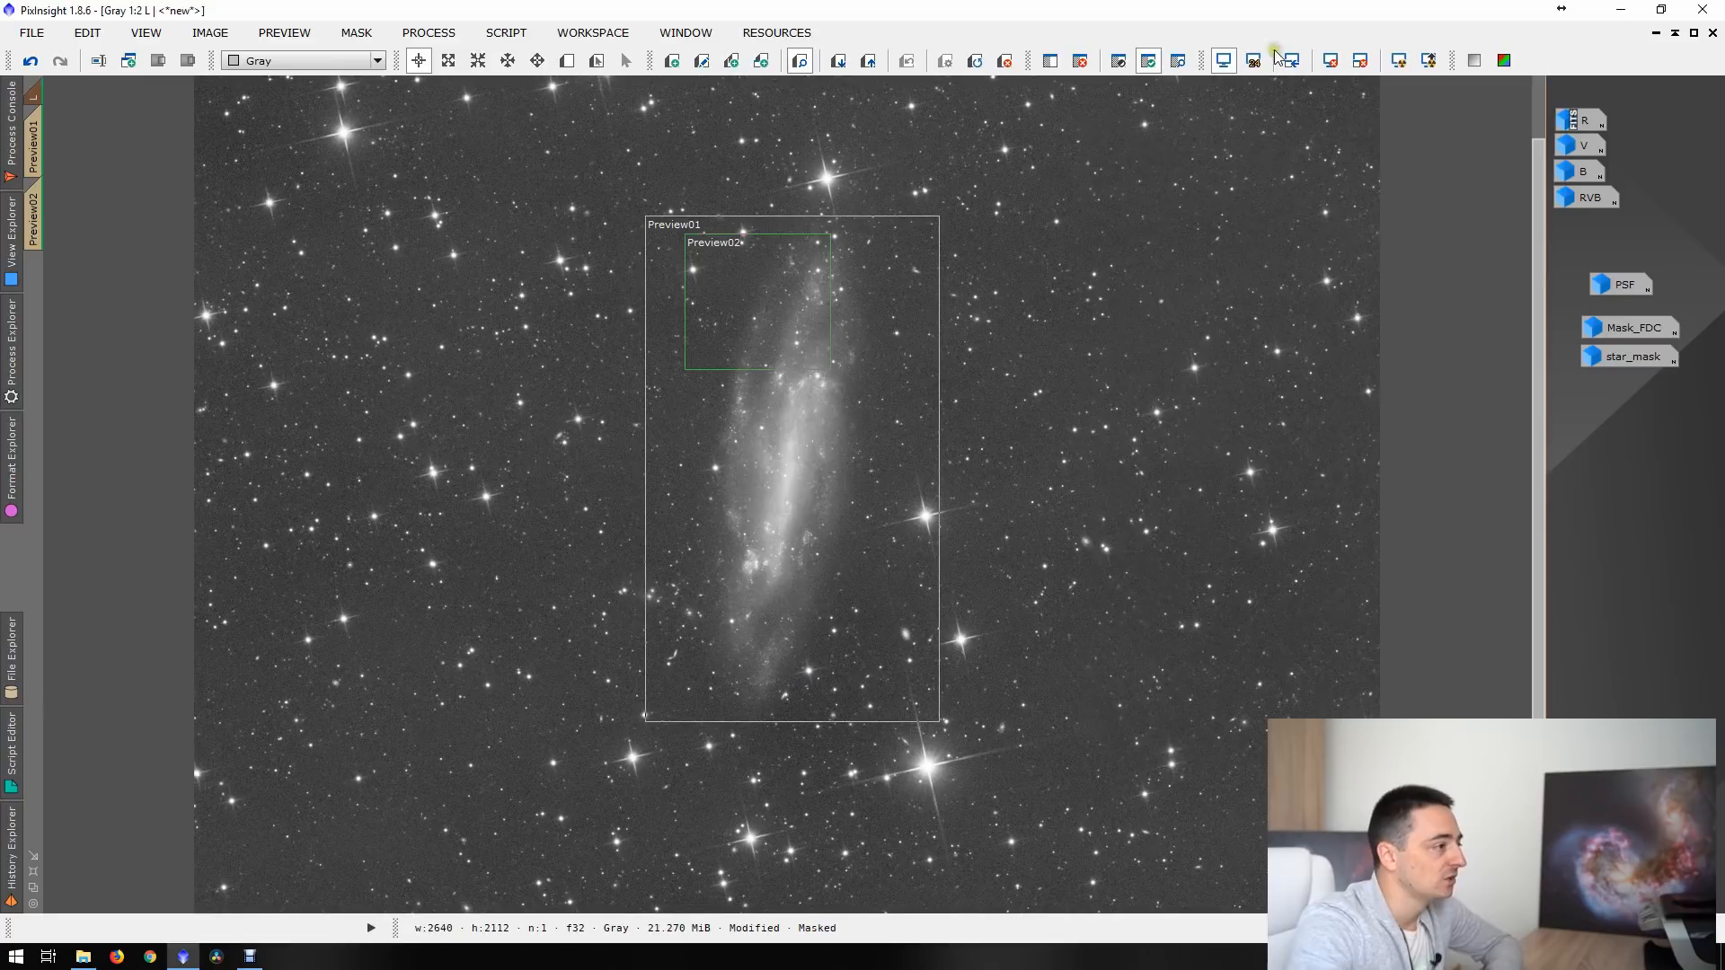
# - Disable the screen stretch on the L image, remove its mask, and restore the window to normal size
pyautogui.click(1218, 62)
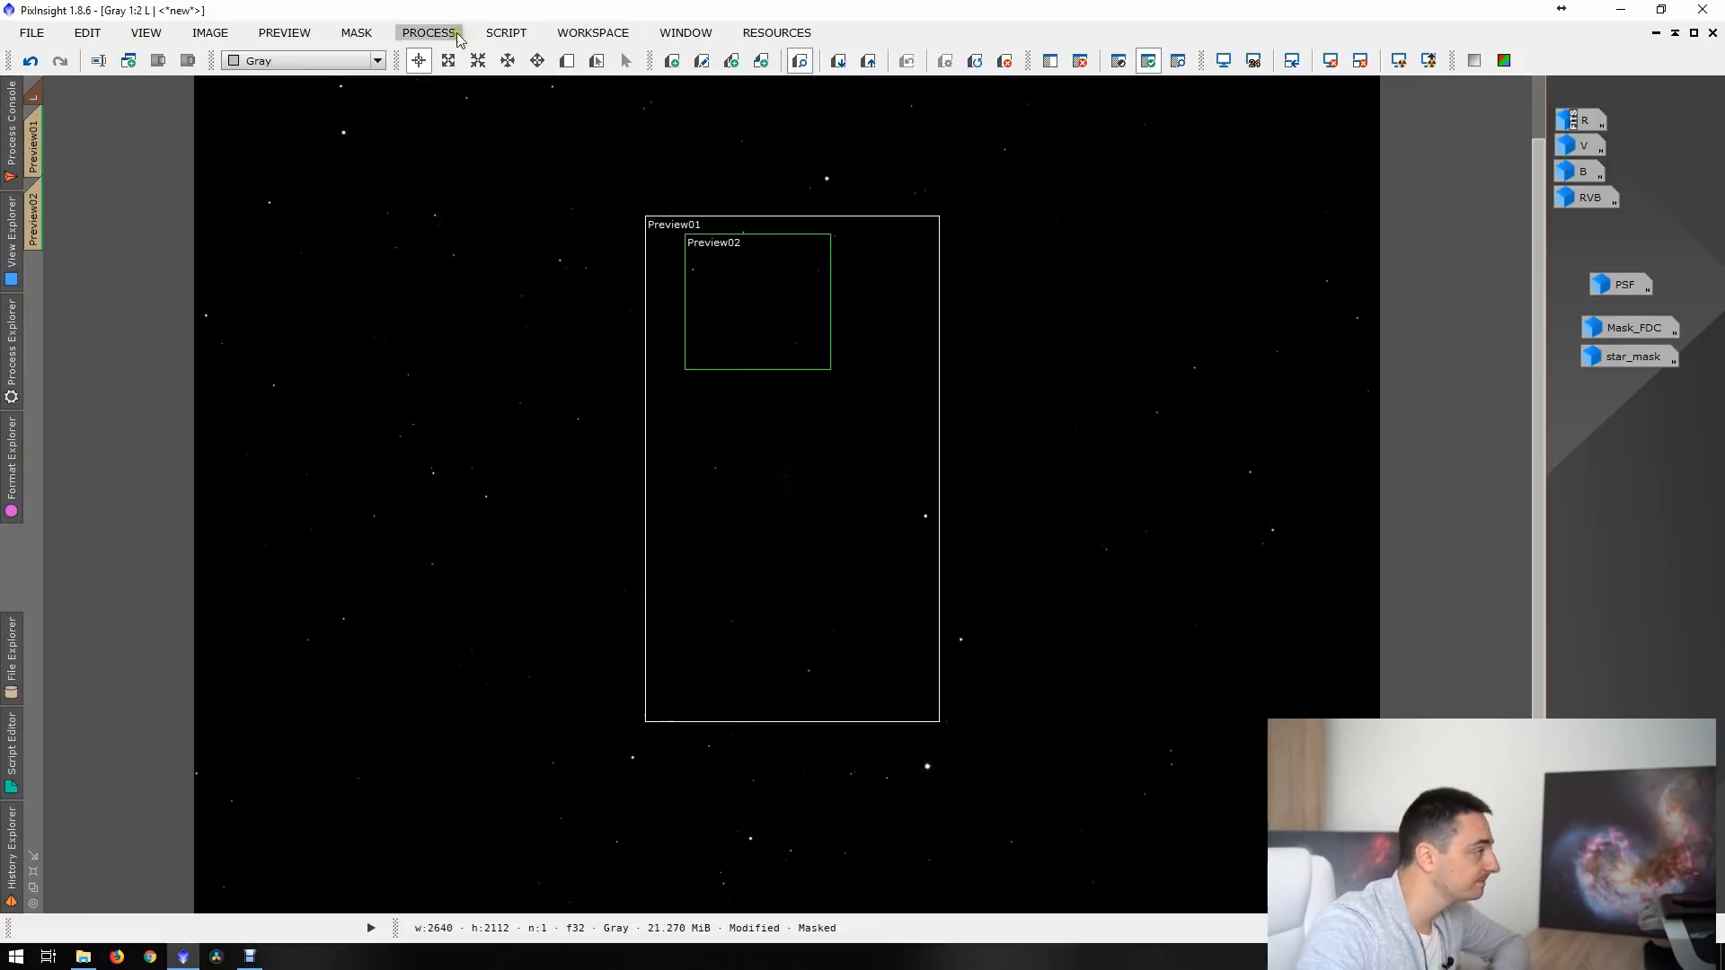
pyautogui.click(366, 36)
pyautogui.click(401, 158)
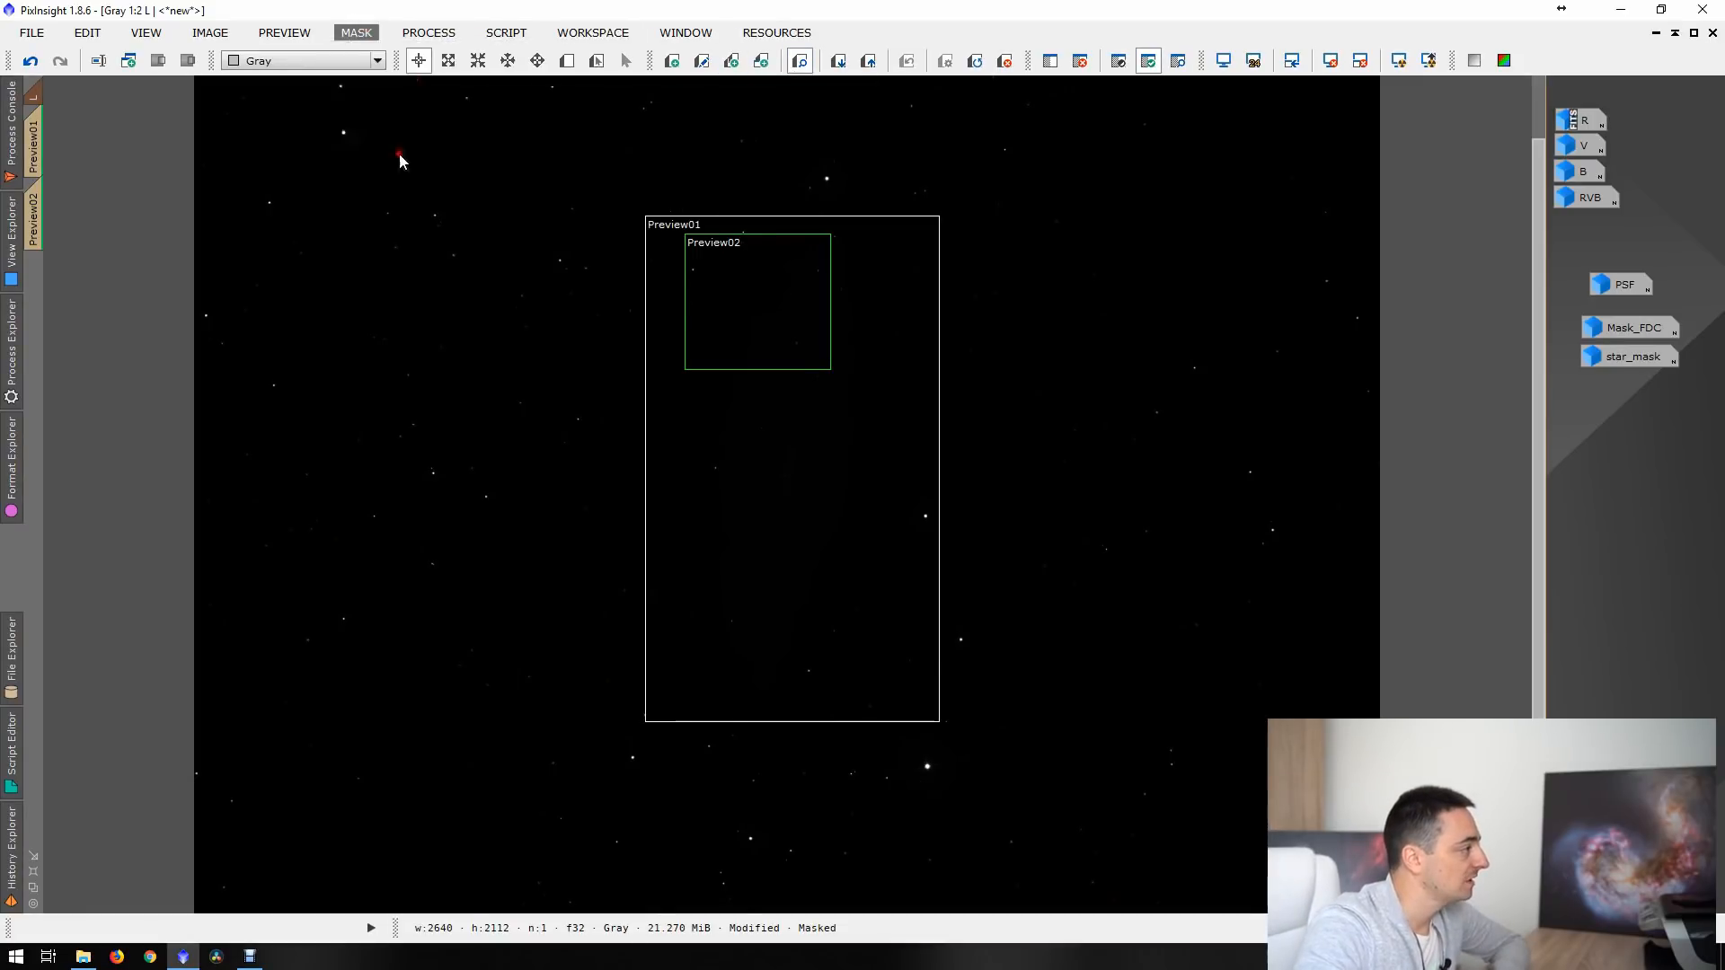
pyautogui.click(356, 33)
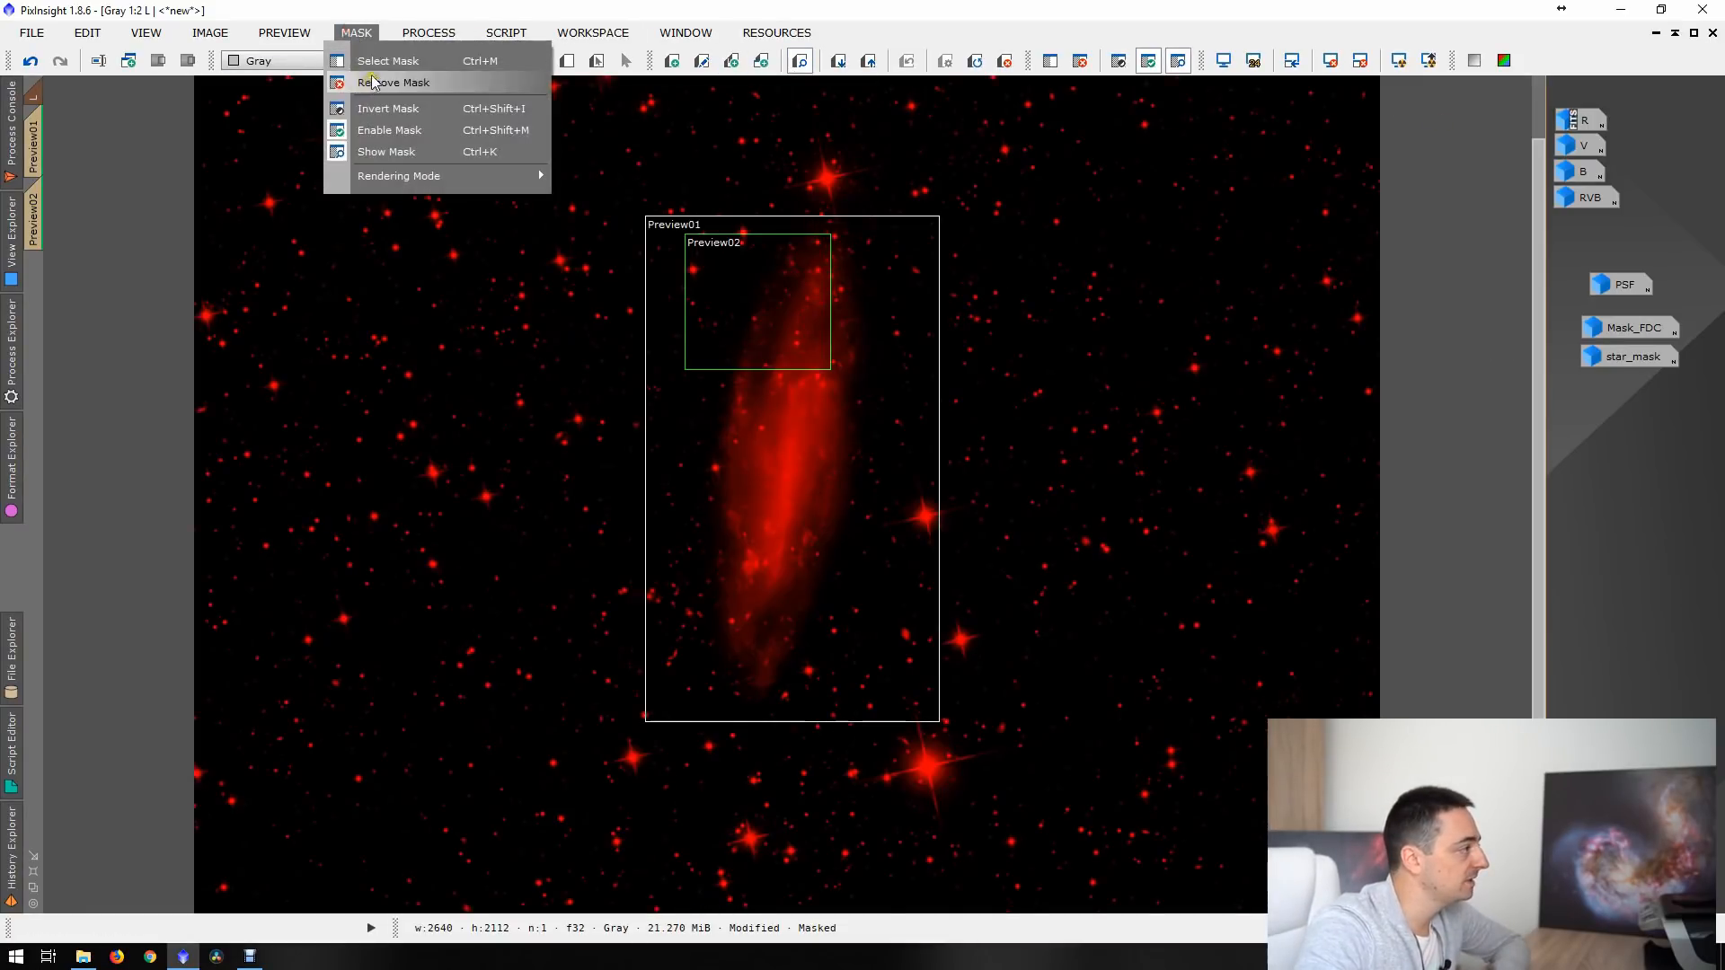
pyautogui.click(387, 82)
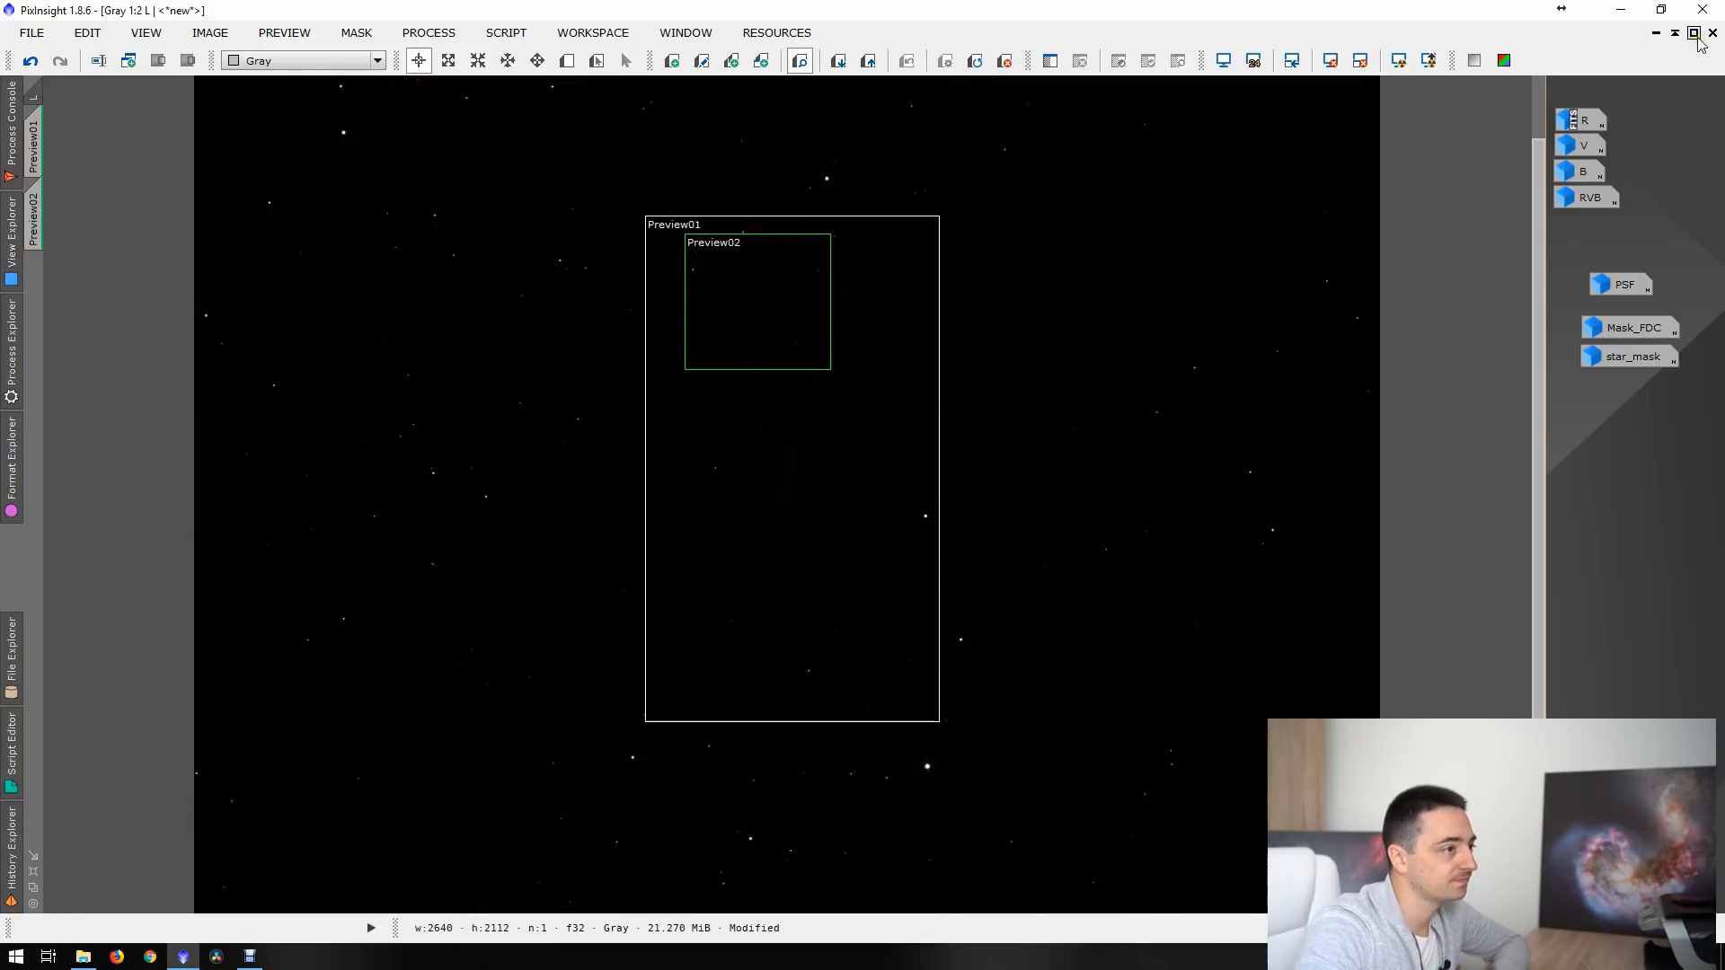
pyautogui.click(1695, 34)
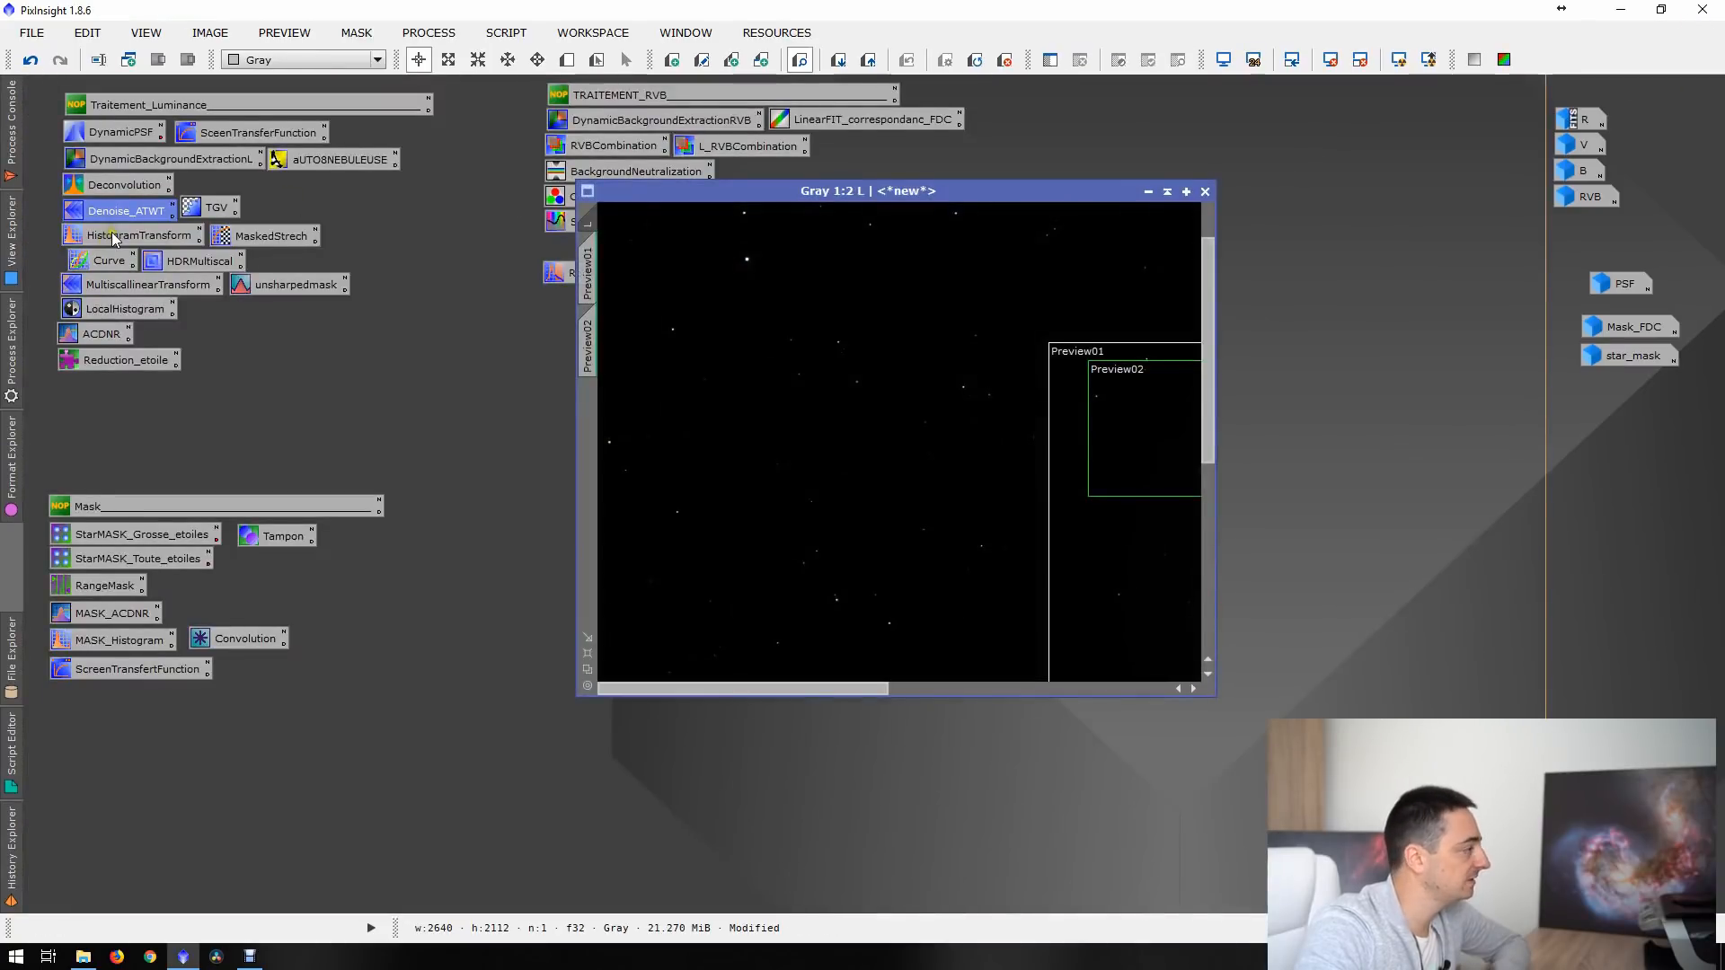
# - Load the HistogramTransform process, maximize the L image, and make the histogram track the active view
pyautogui.doubleClick(114, 238)
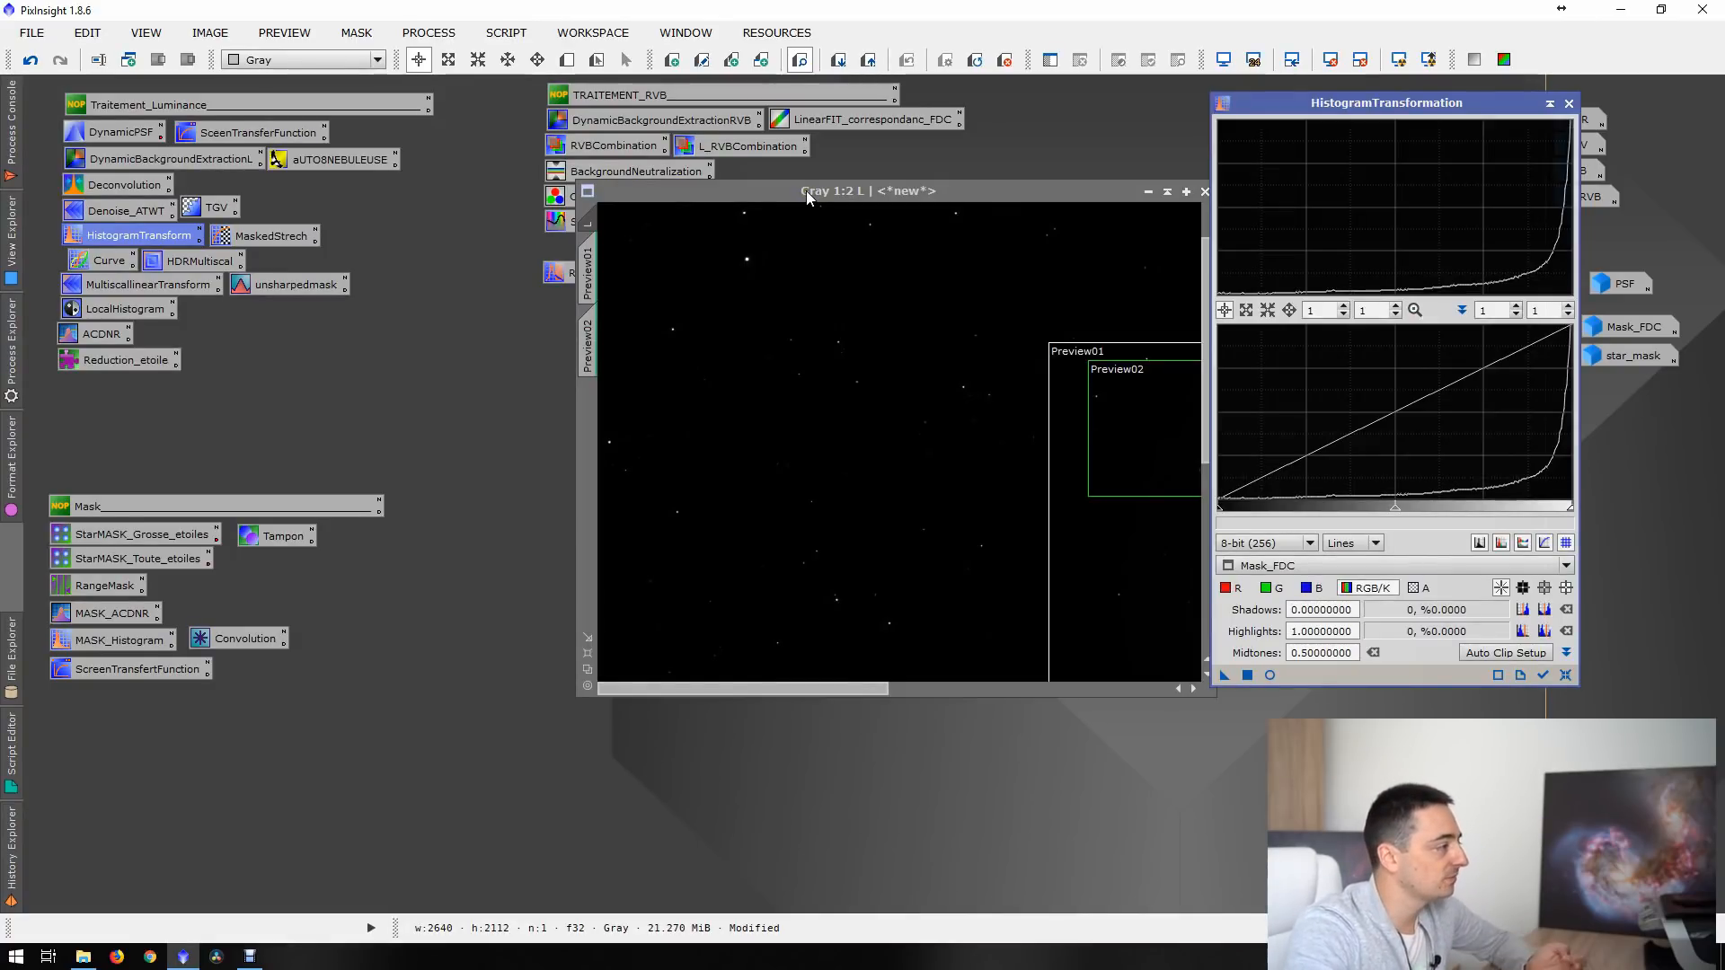
pyautogui.doubleClick(269, 236)
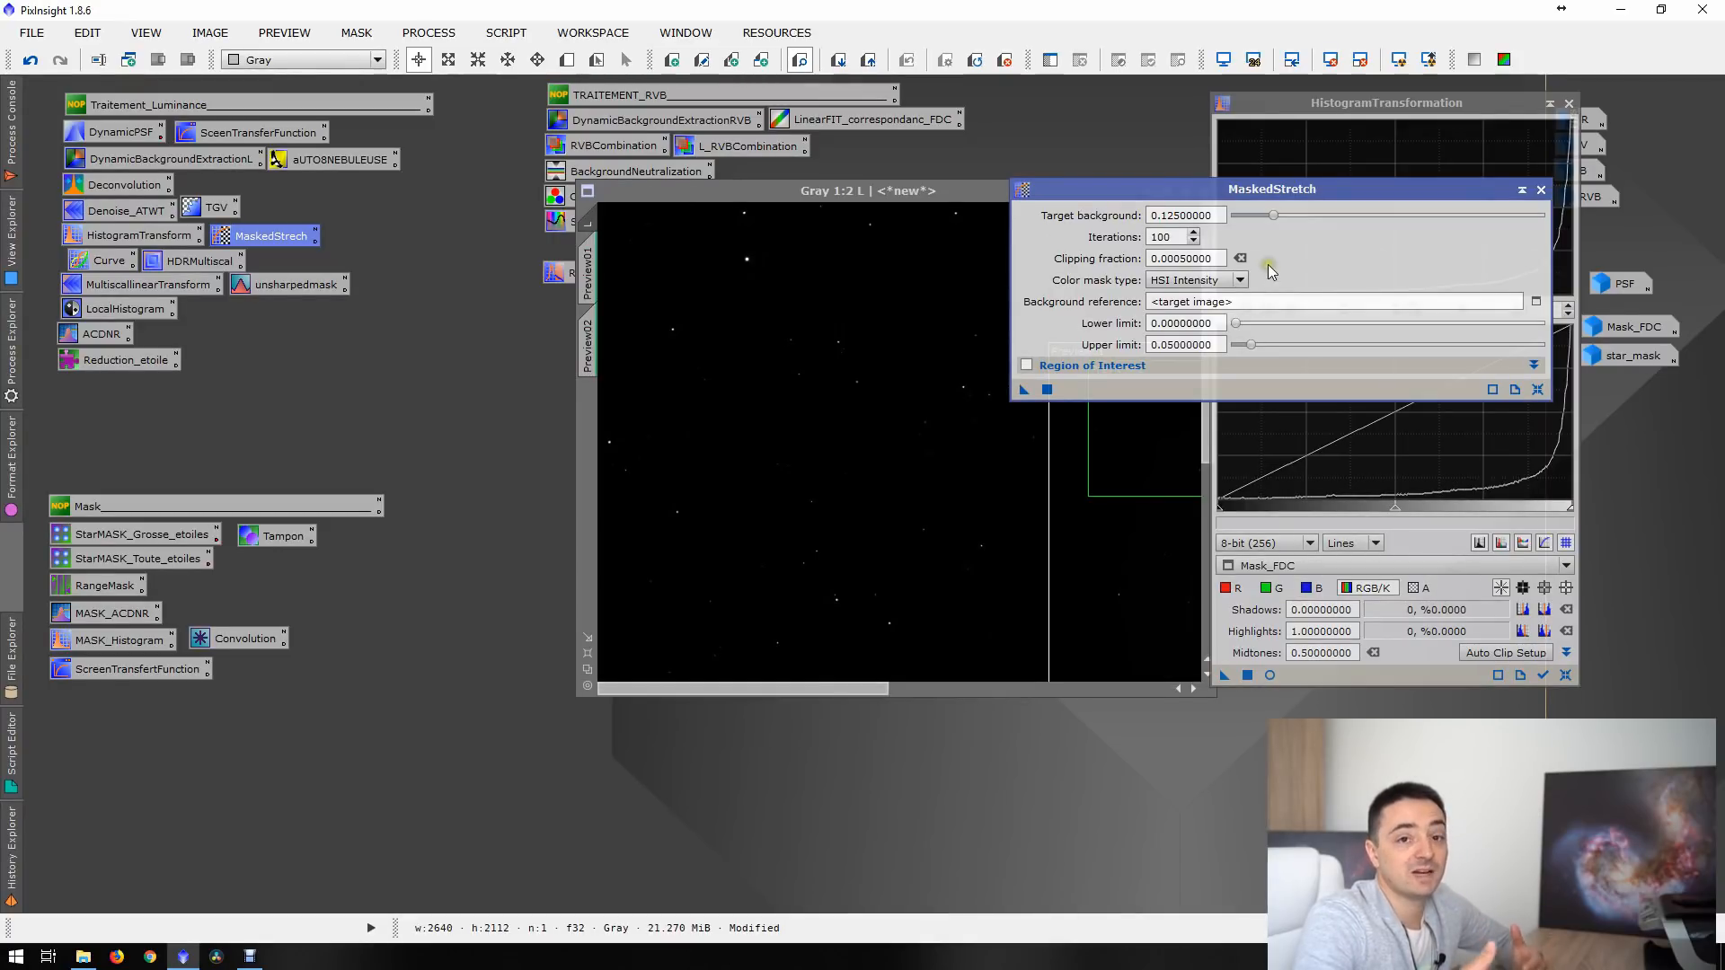
pyautogui.click(1541, 190)
pyautogui.doubleClick(1033, 187)
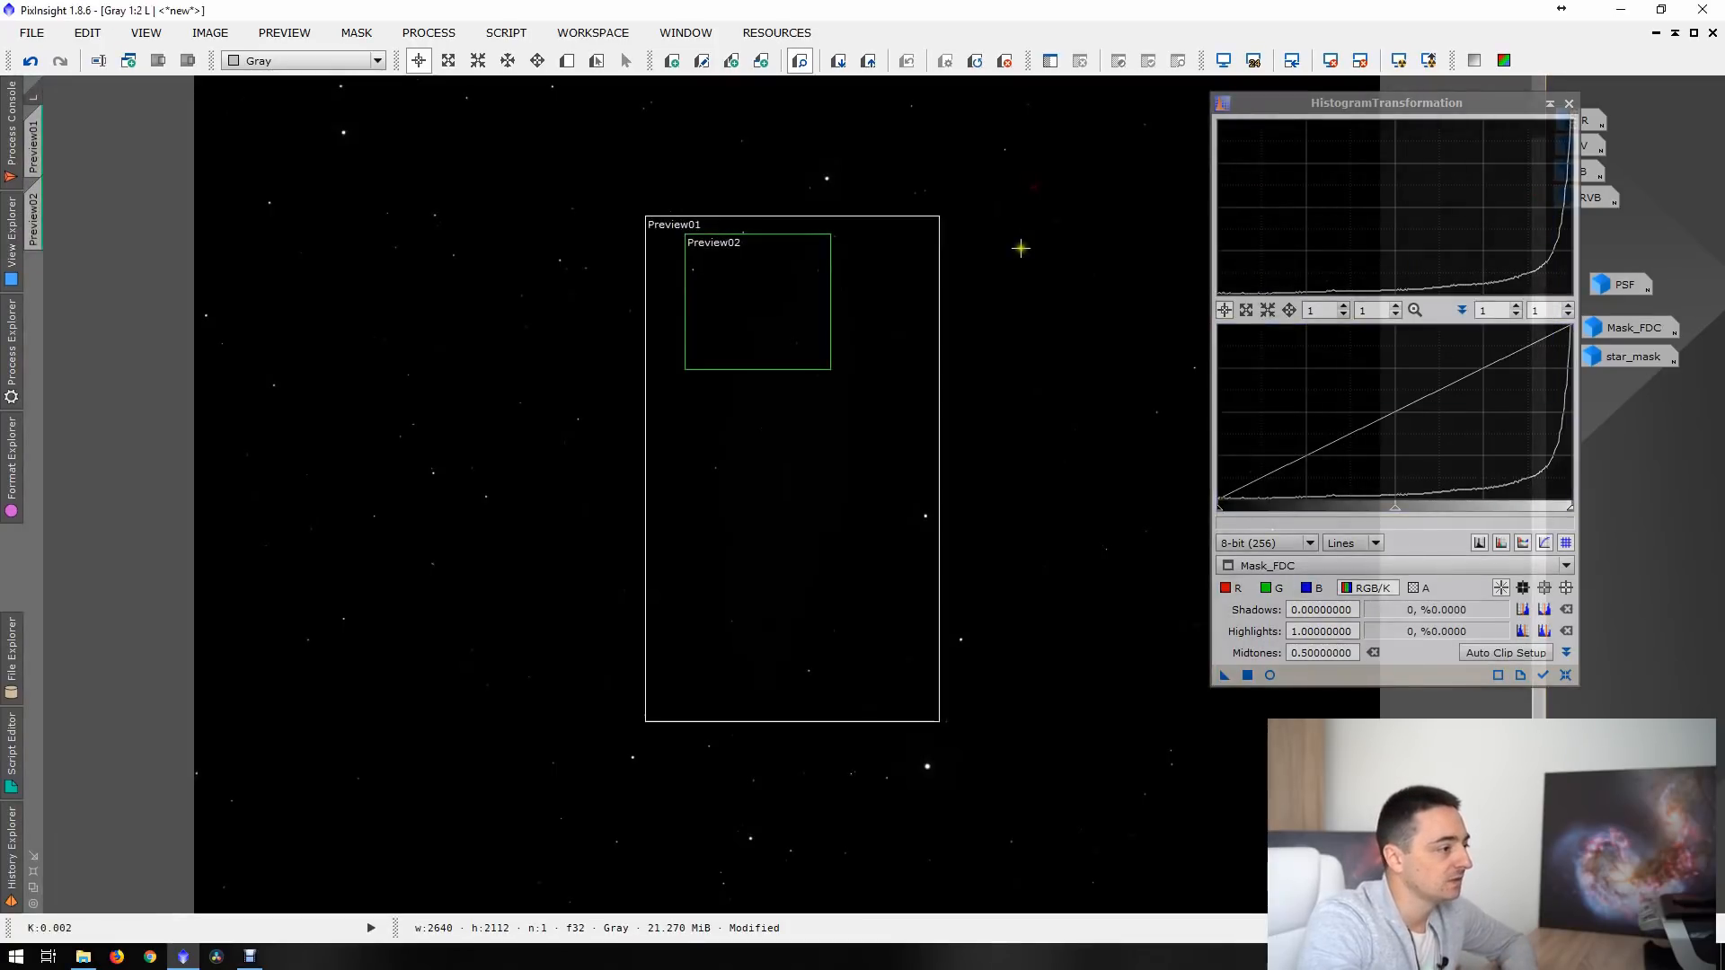
pyautogui.click(1541, 675)
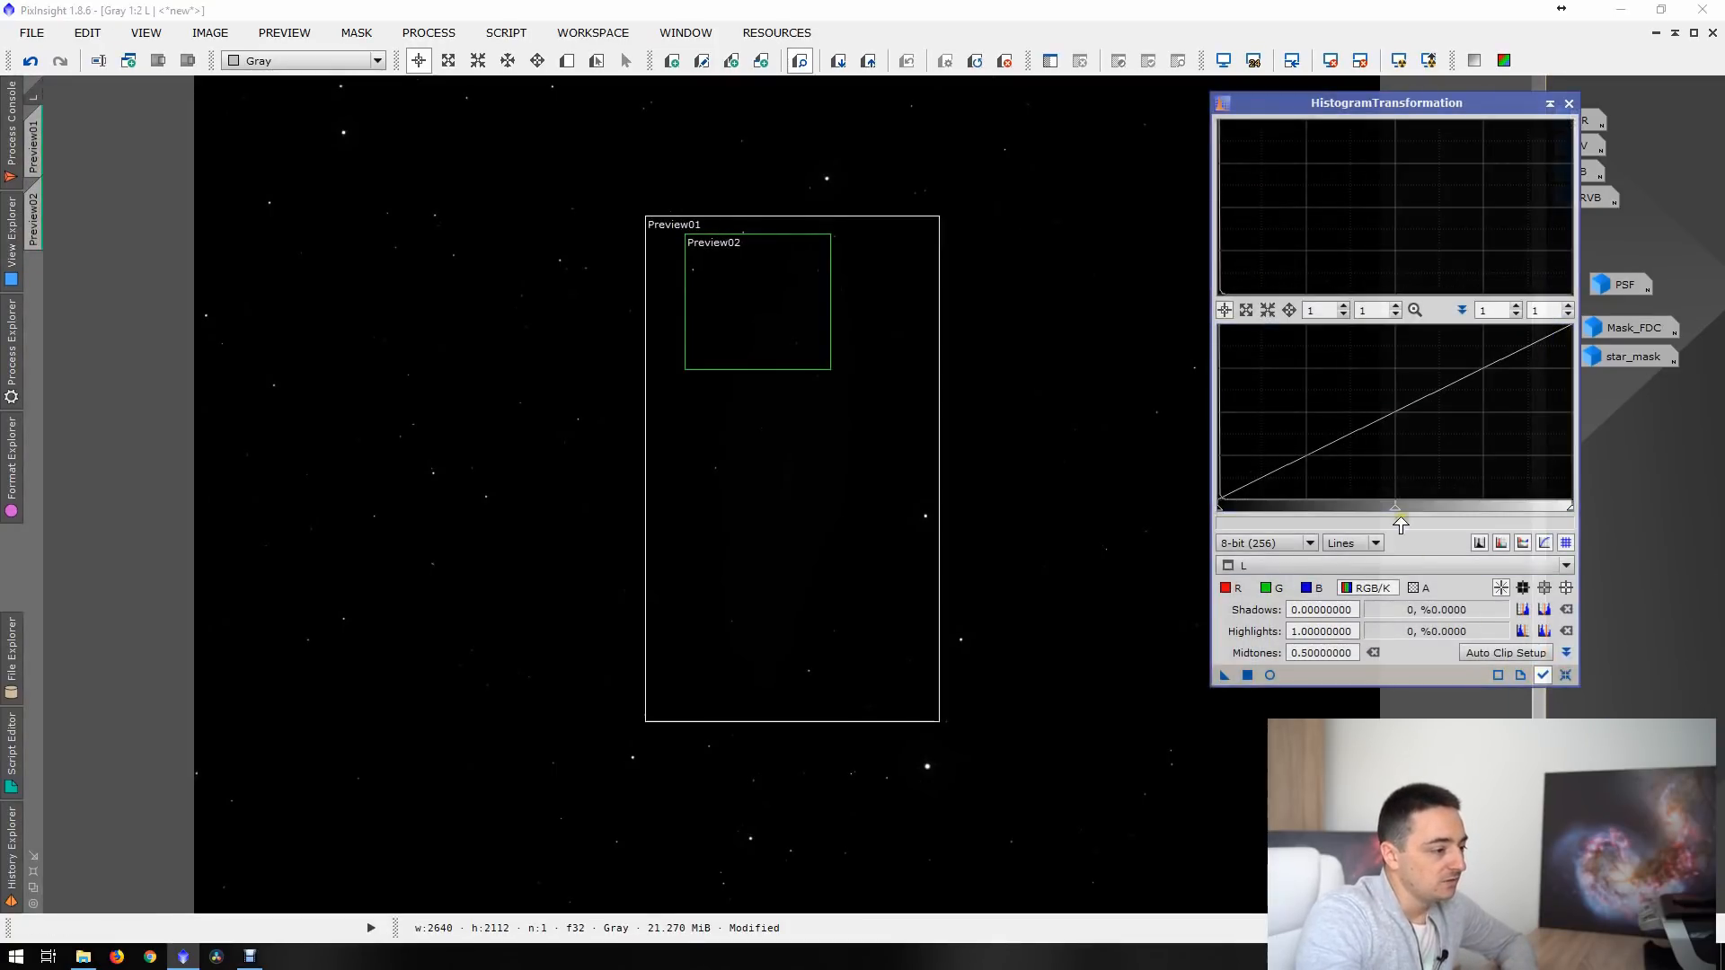
# - Stretch the L image with midtones of about 0.073, using the real-time preview, and reset the histogram settings
pyautogui.moveTo(1395, 509); pyautogui.dragTo(1242, 510)
pyautogui.click(1270, 675)
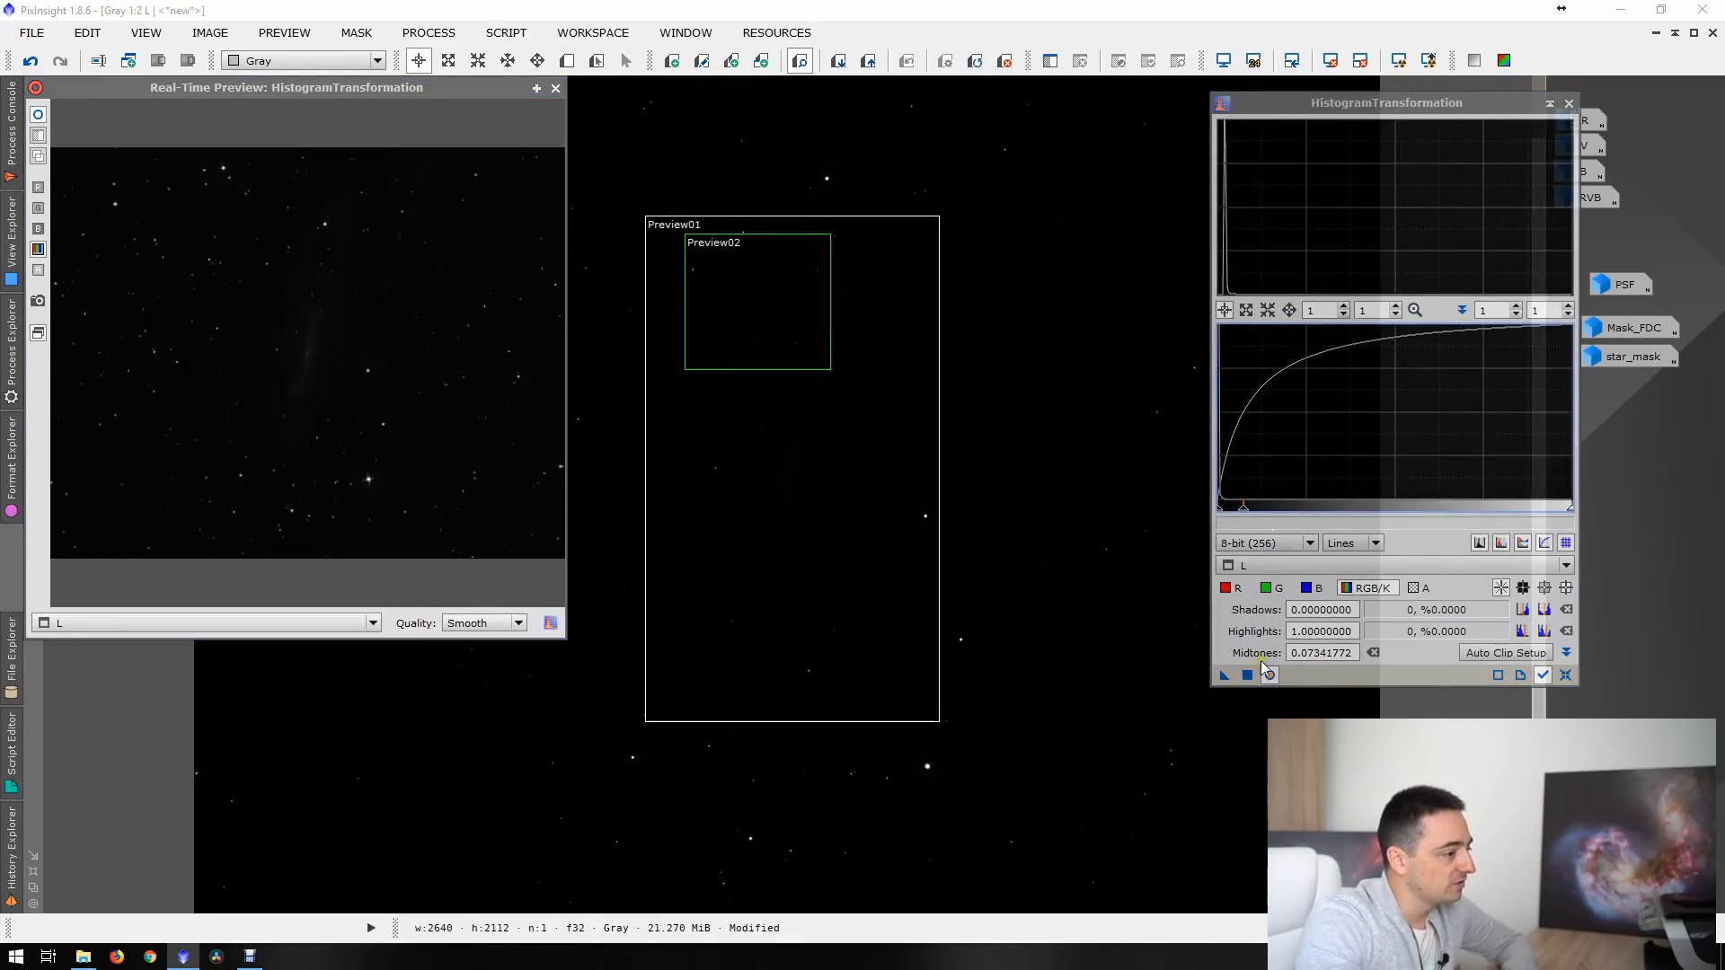
pyautogui.moveTo(1248, 675); pyautogui.dragTo(1256, 705)
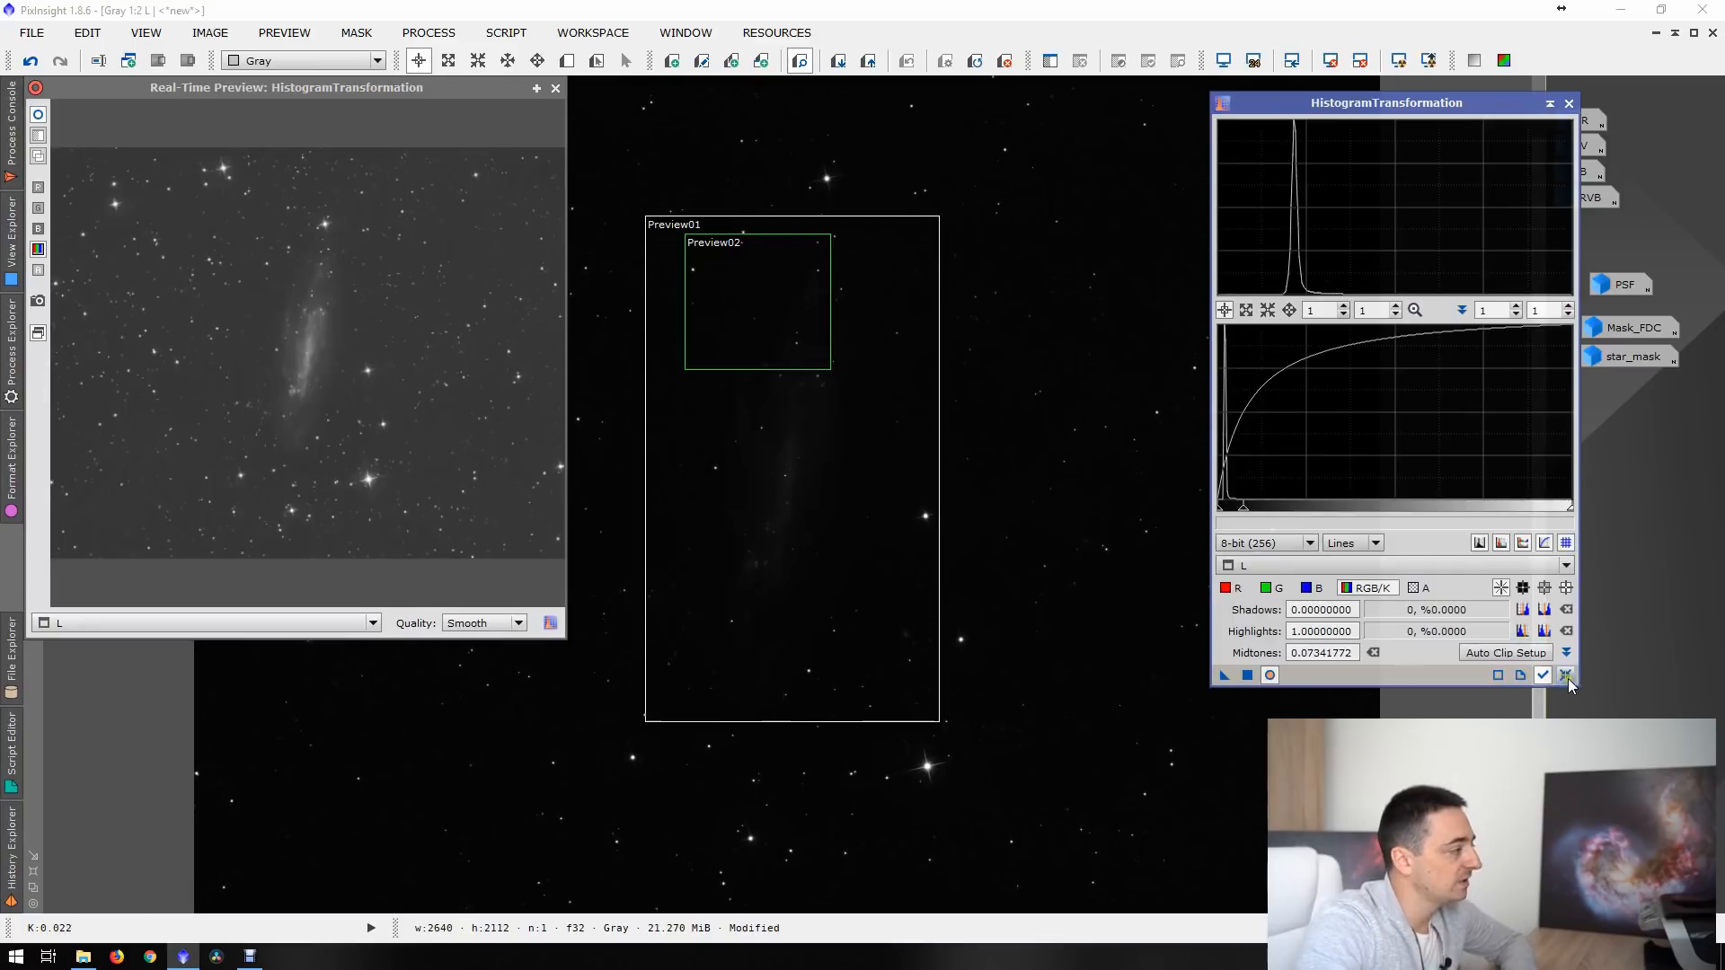
pyautogui.click(1566, 675)
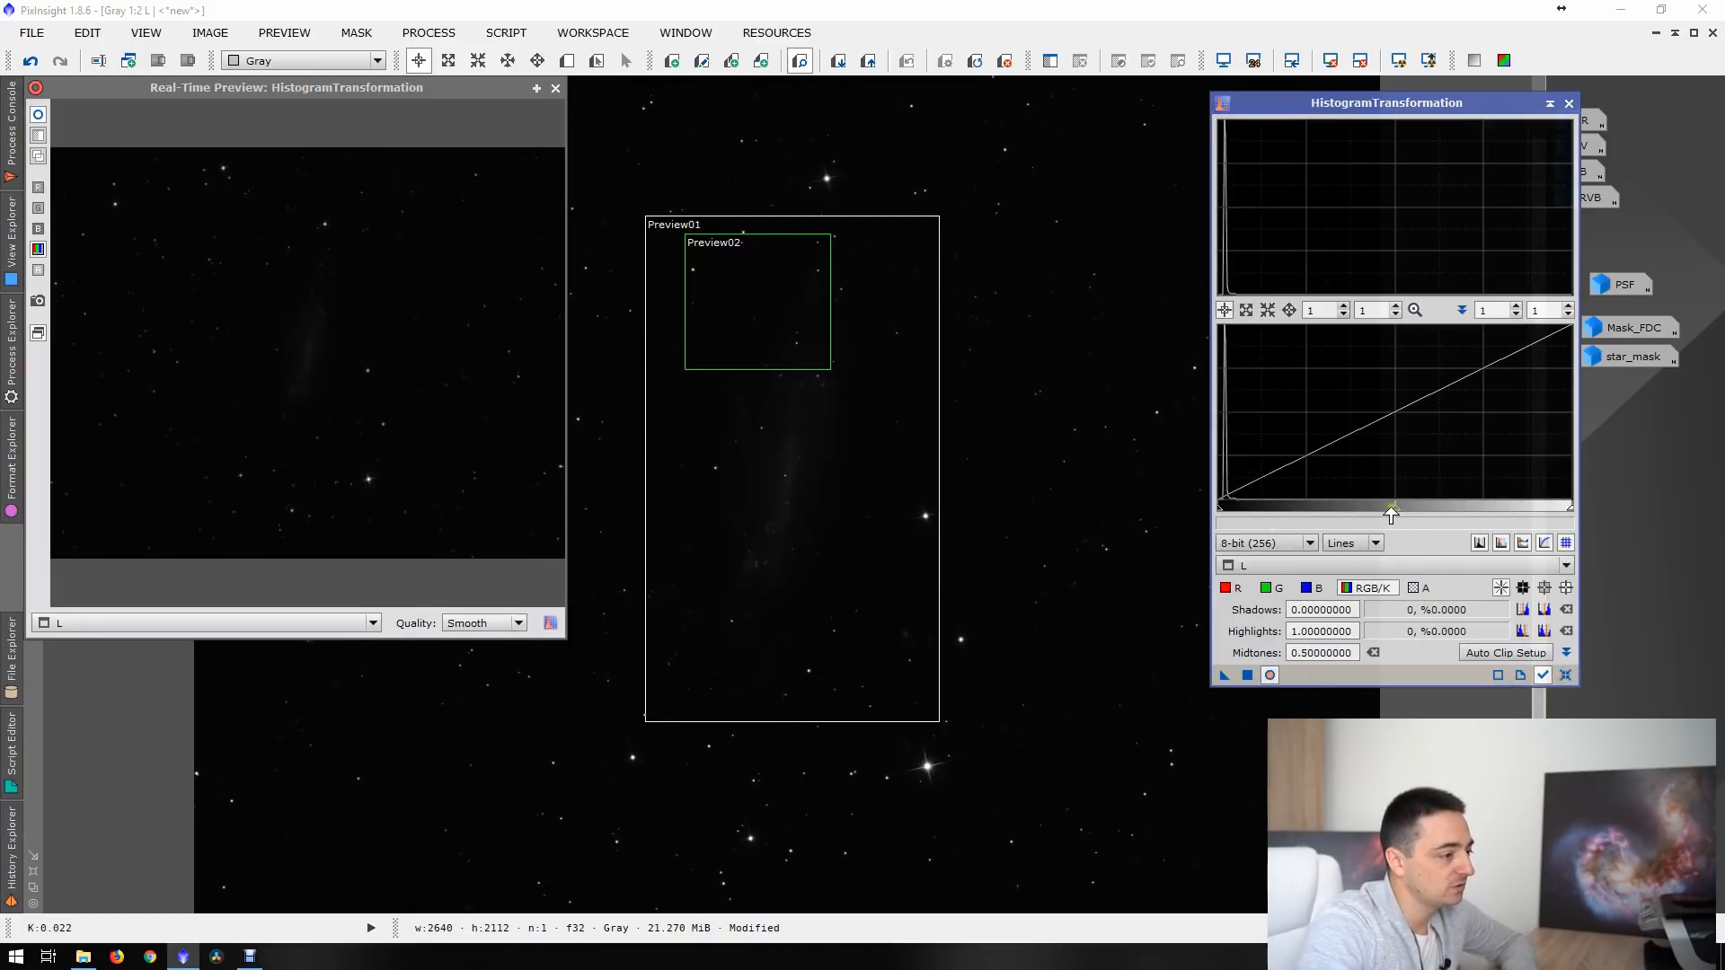
# - Stretch the L image in two more midtones passes, the last at about 0.289, resetting the histogram after each
pyautogui.moveTo(1391, 514); pyautogui.dragTo(1254, 508)
pyautogui.moveTo(1248, 678); pyautogui.dragTo(1253, 701)
pyautogui.click(1566, 675)
pyautogui.moveTo(1391, 514); pyautogui.dragTo(1318, 506)
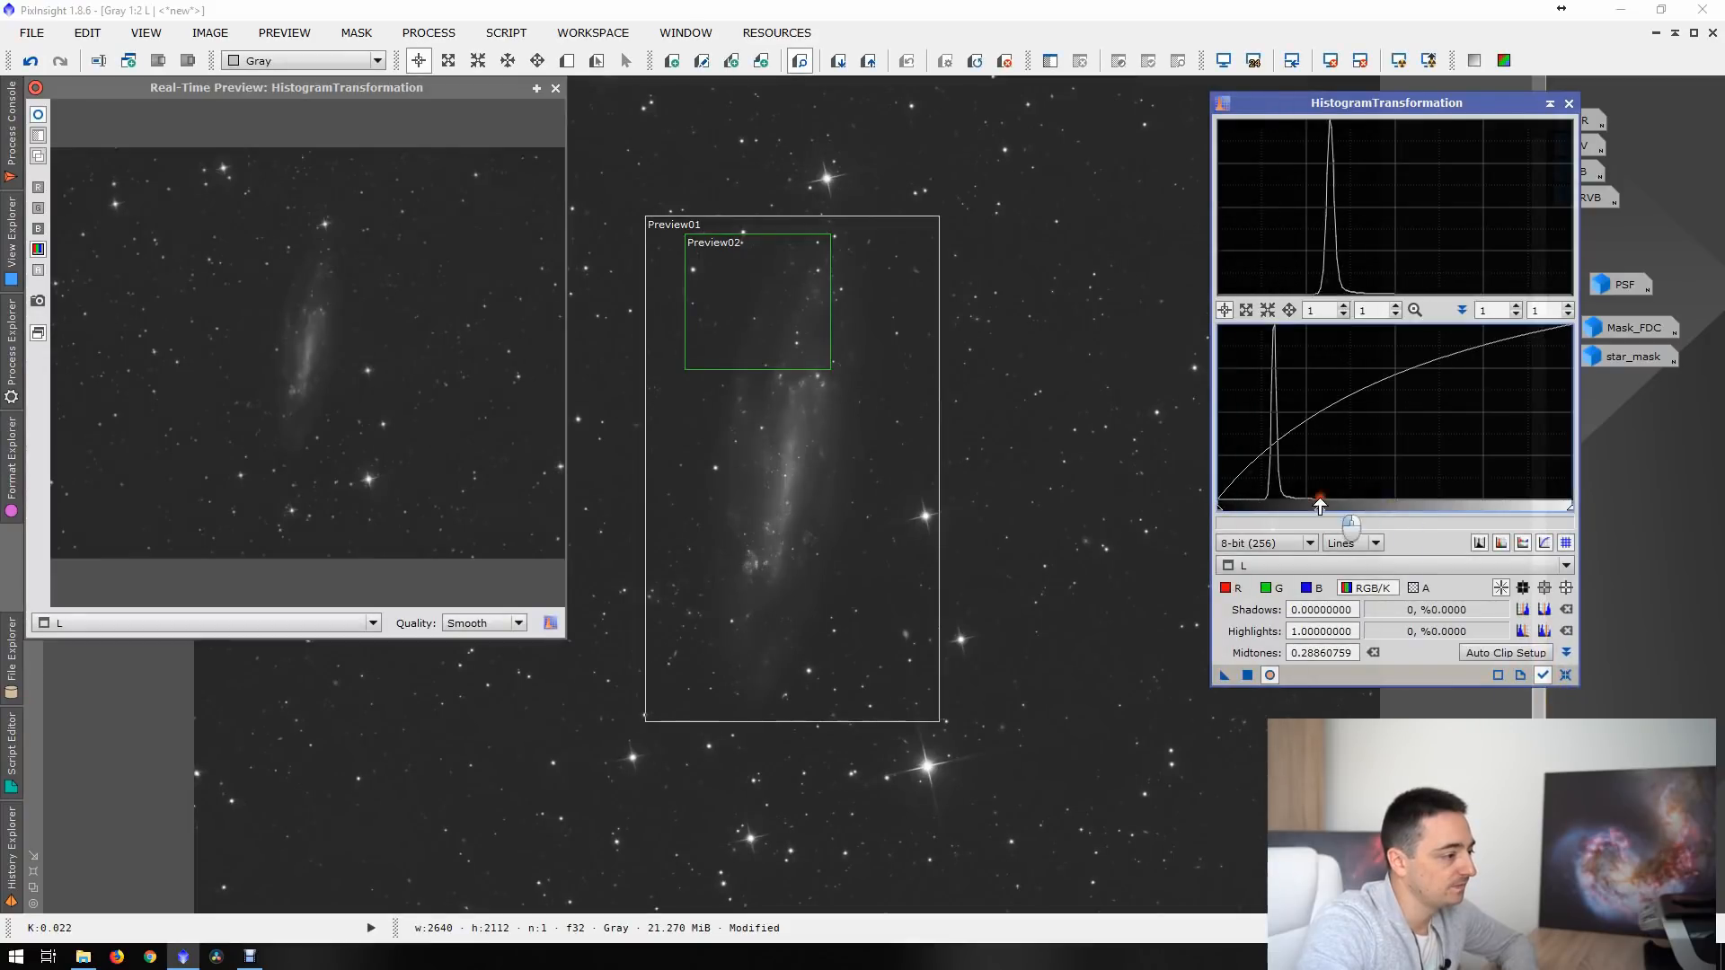
pyautogui.click(1247, 677)
pyautogui.click(1566, 675)
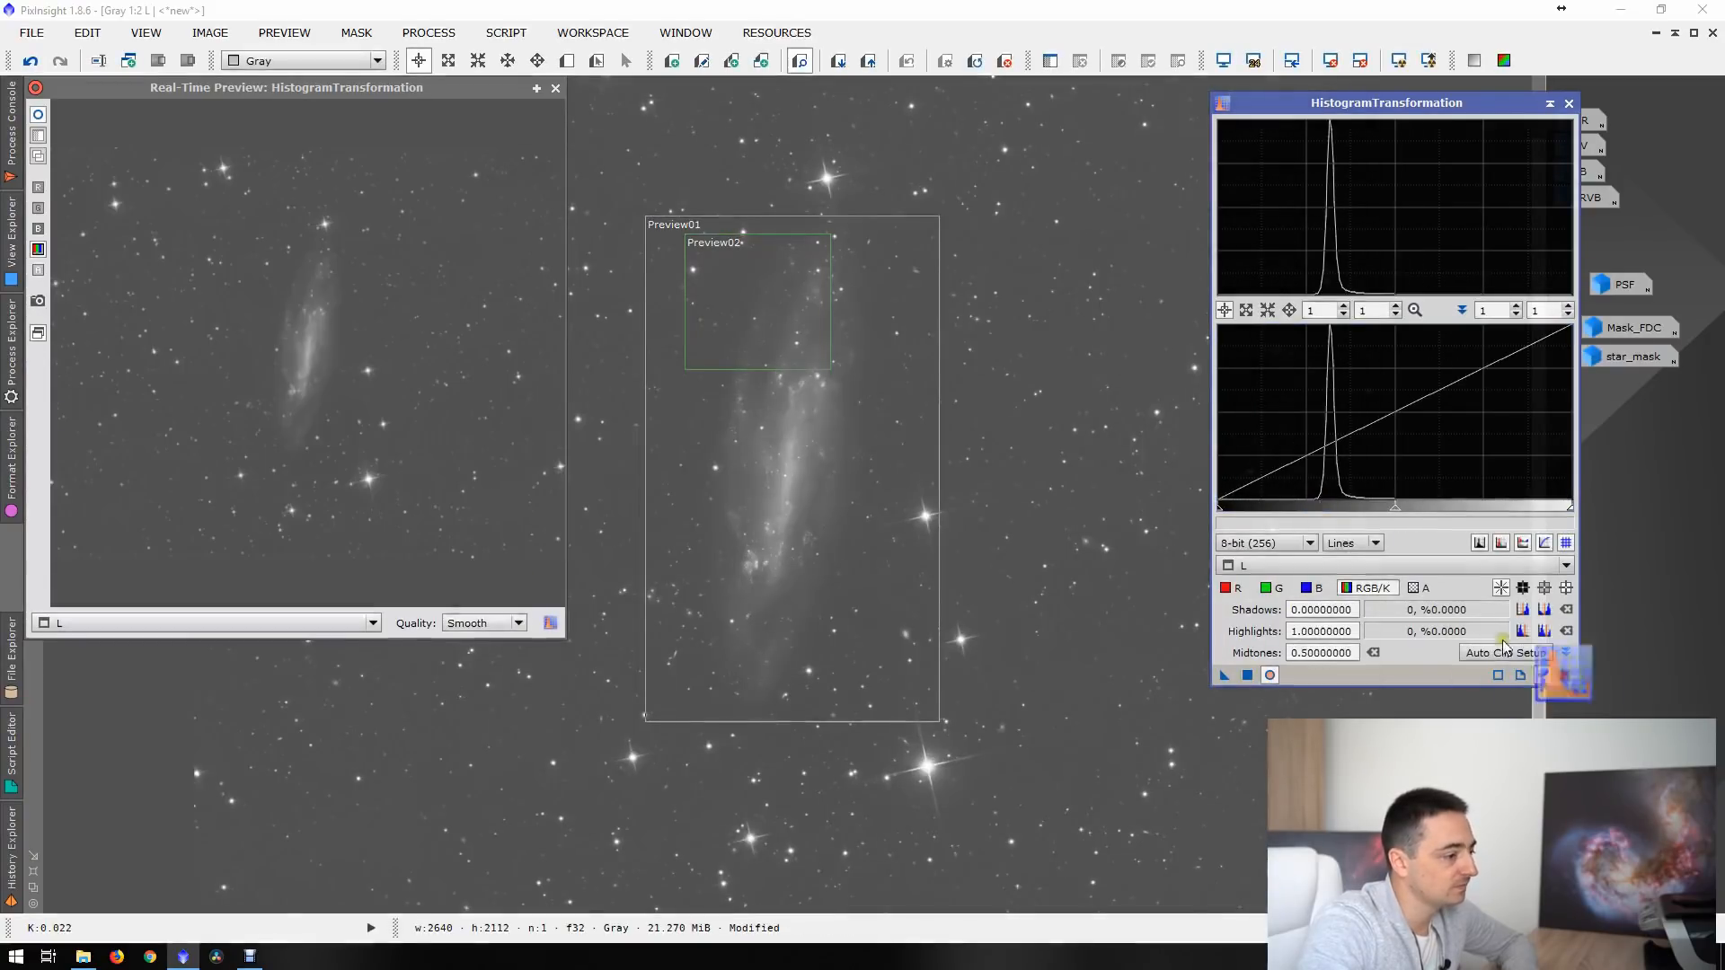
# - Darken the L image's background by clipping the shadows at about 0.220, apply it, and reset the histogram settings
pyautogui.moveTo(1223, 514); pyautogui.dragTo(1288, 530)
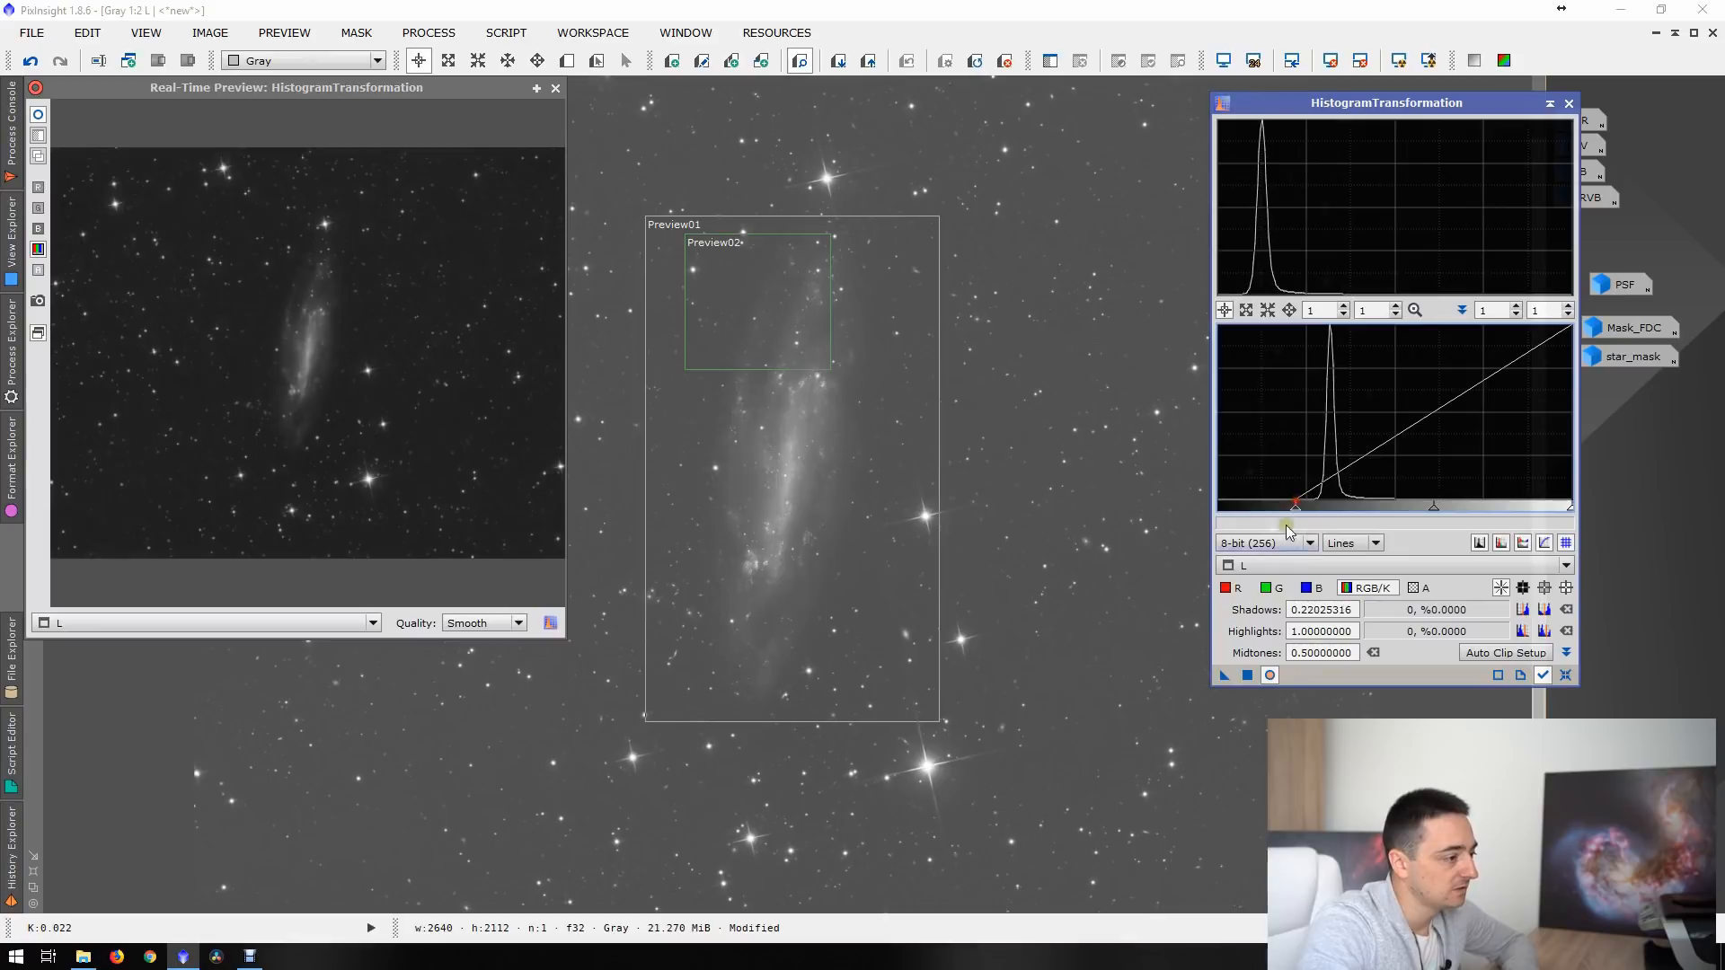
pyautogui.click(1249, 674)
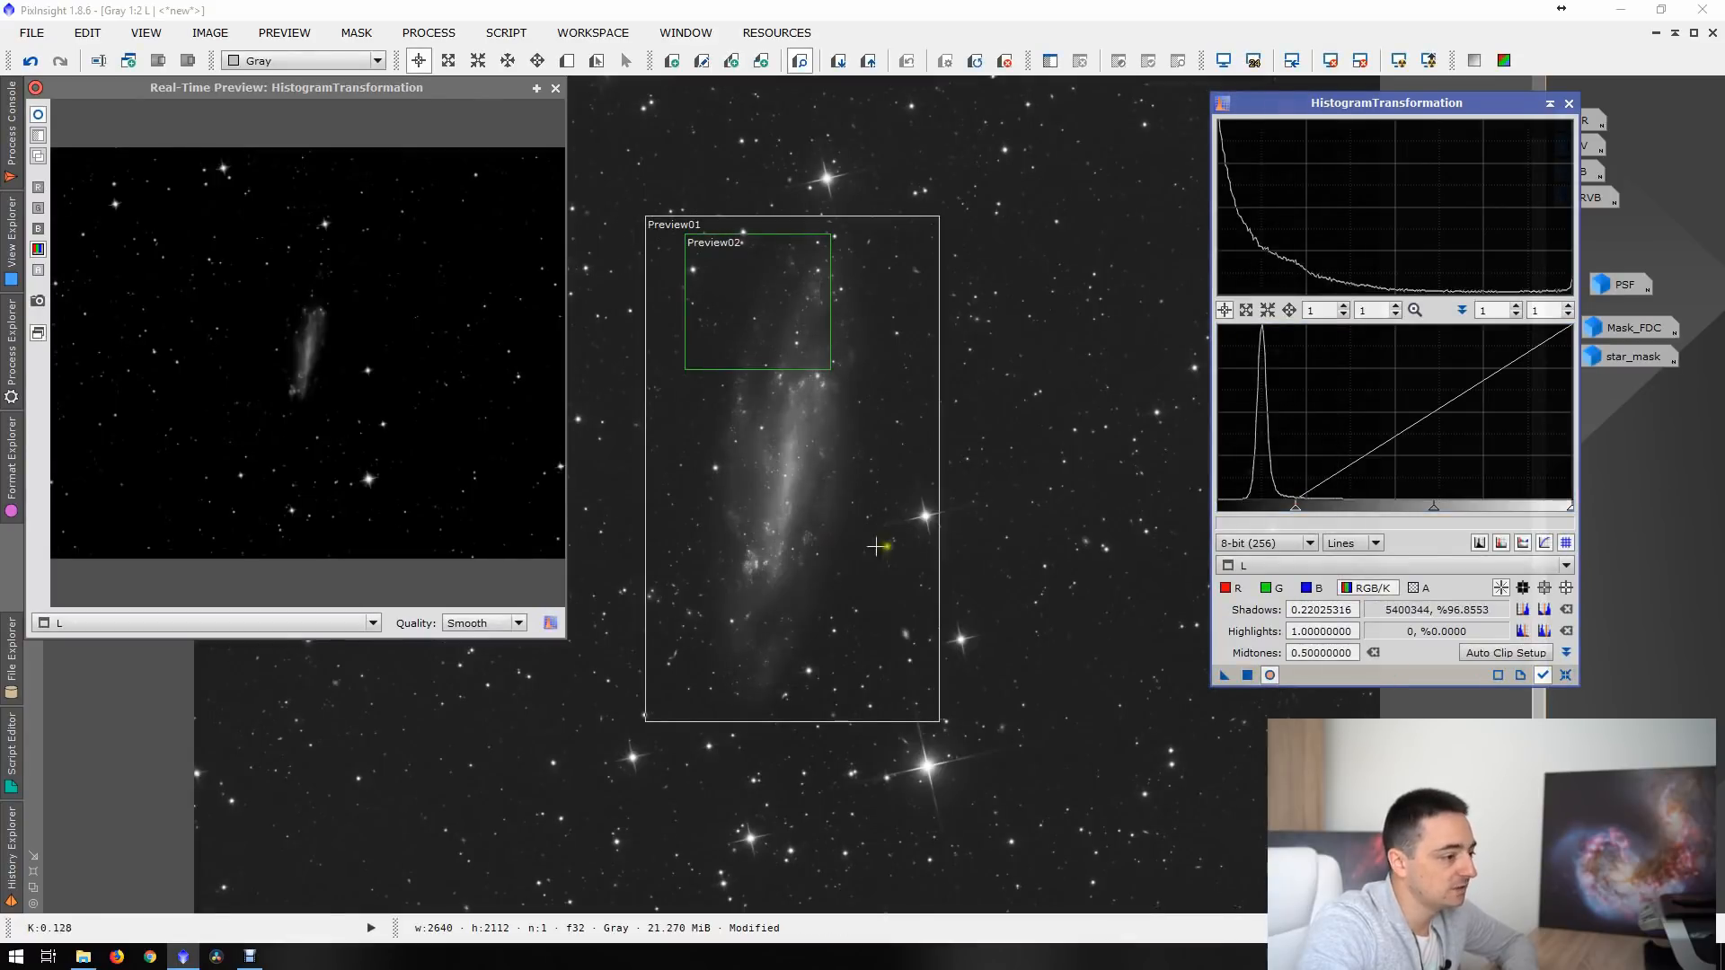
pyautogui.click(1565, 676)
# - Apply a last histogram stretch to L with shadows about 0.038 and midtones about 0.372, reset the settings and close HistogramTransformation
pyautogui.moveTo(1396, 507); pyautogui.dragTo(1349, 507)
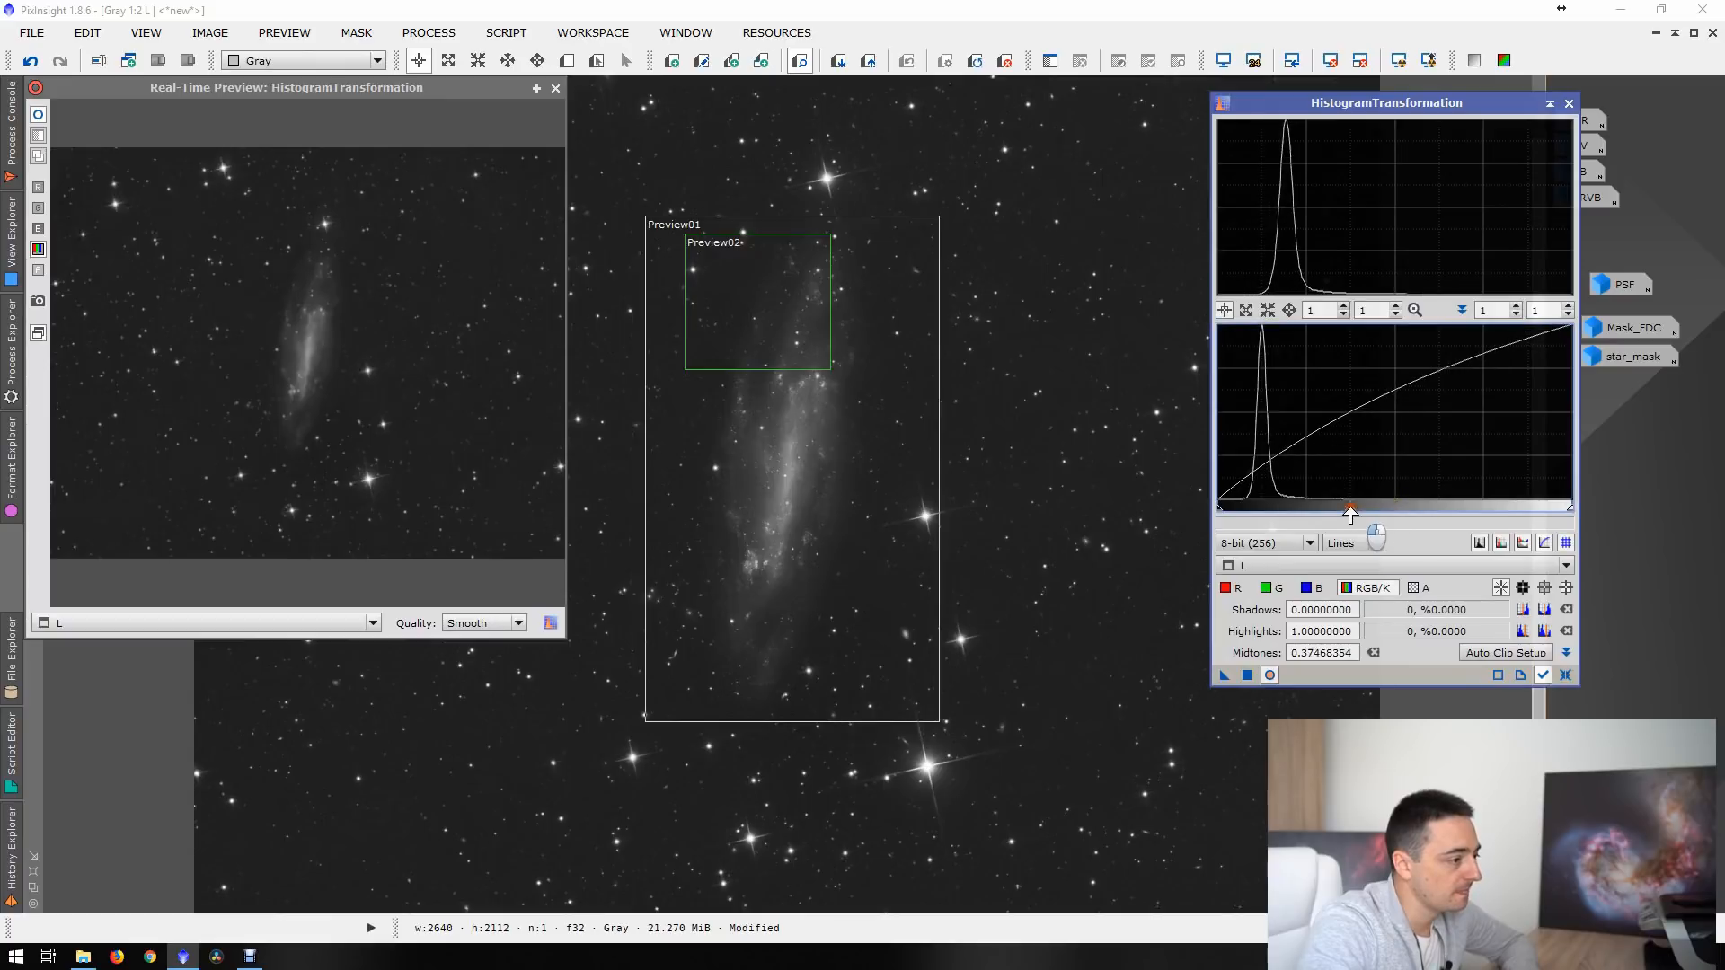
pyautogui.moveTo(1227, 513); pyautogui.dragTo(1231, 510)
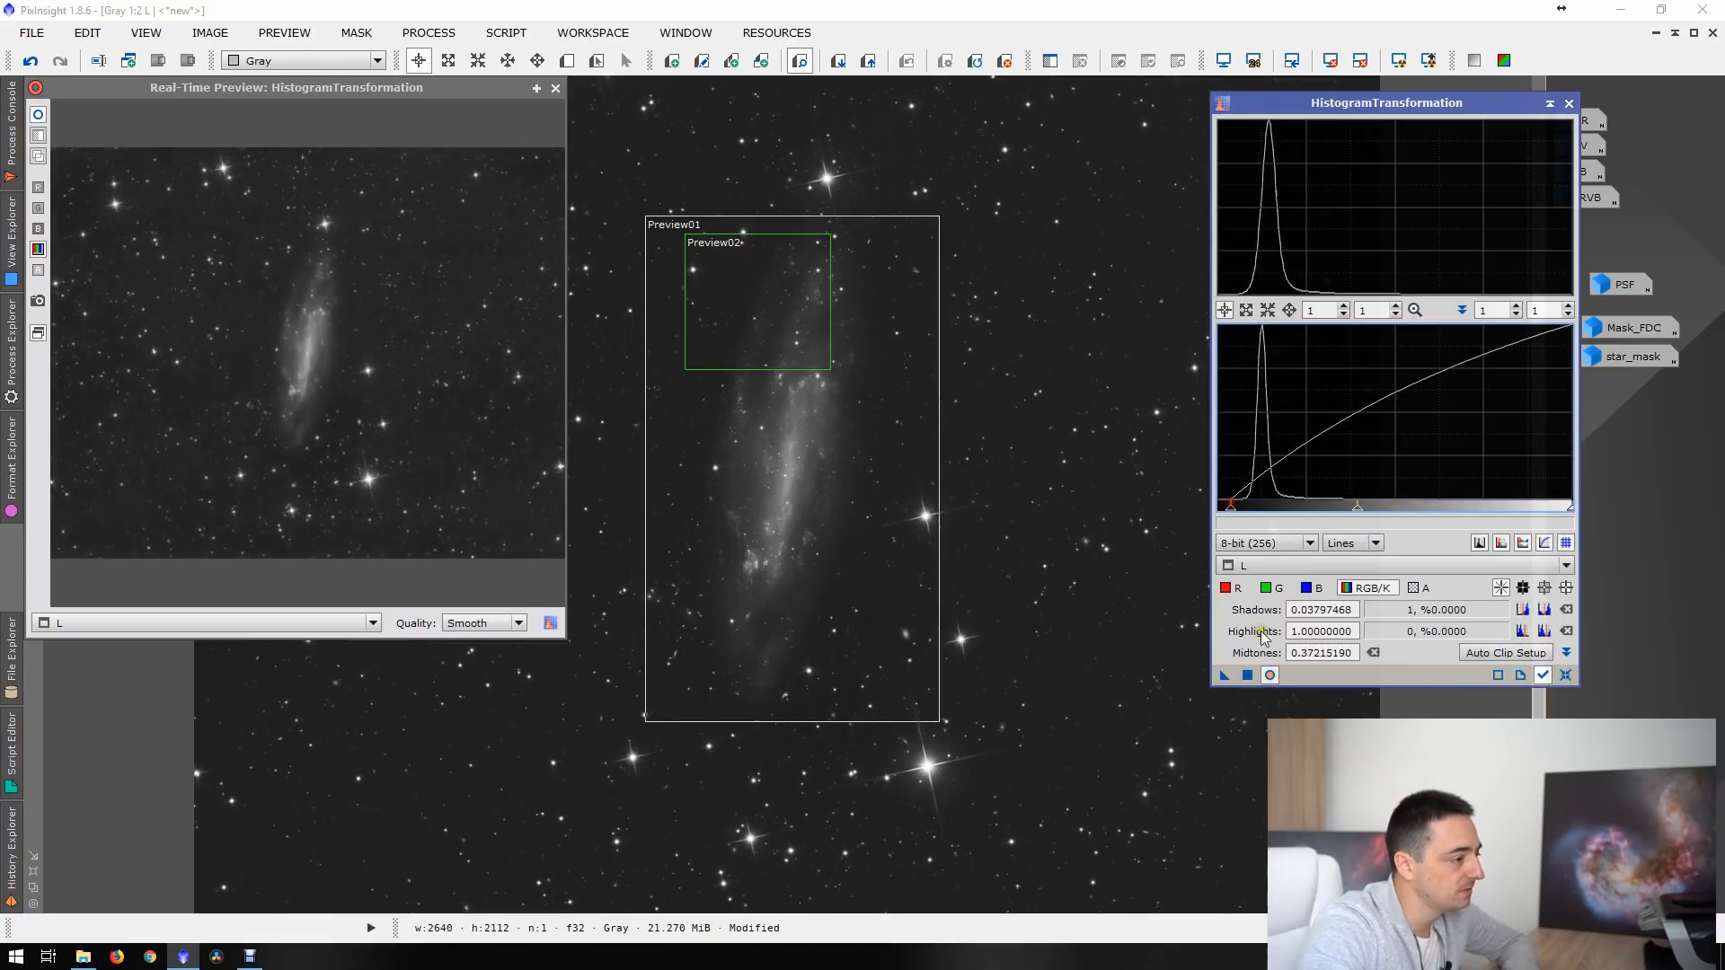
pyautogui.click(1247, 675)
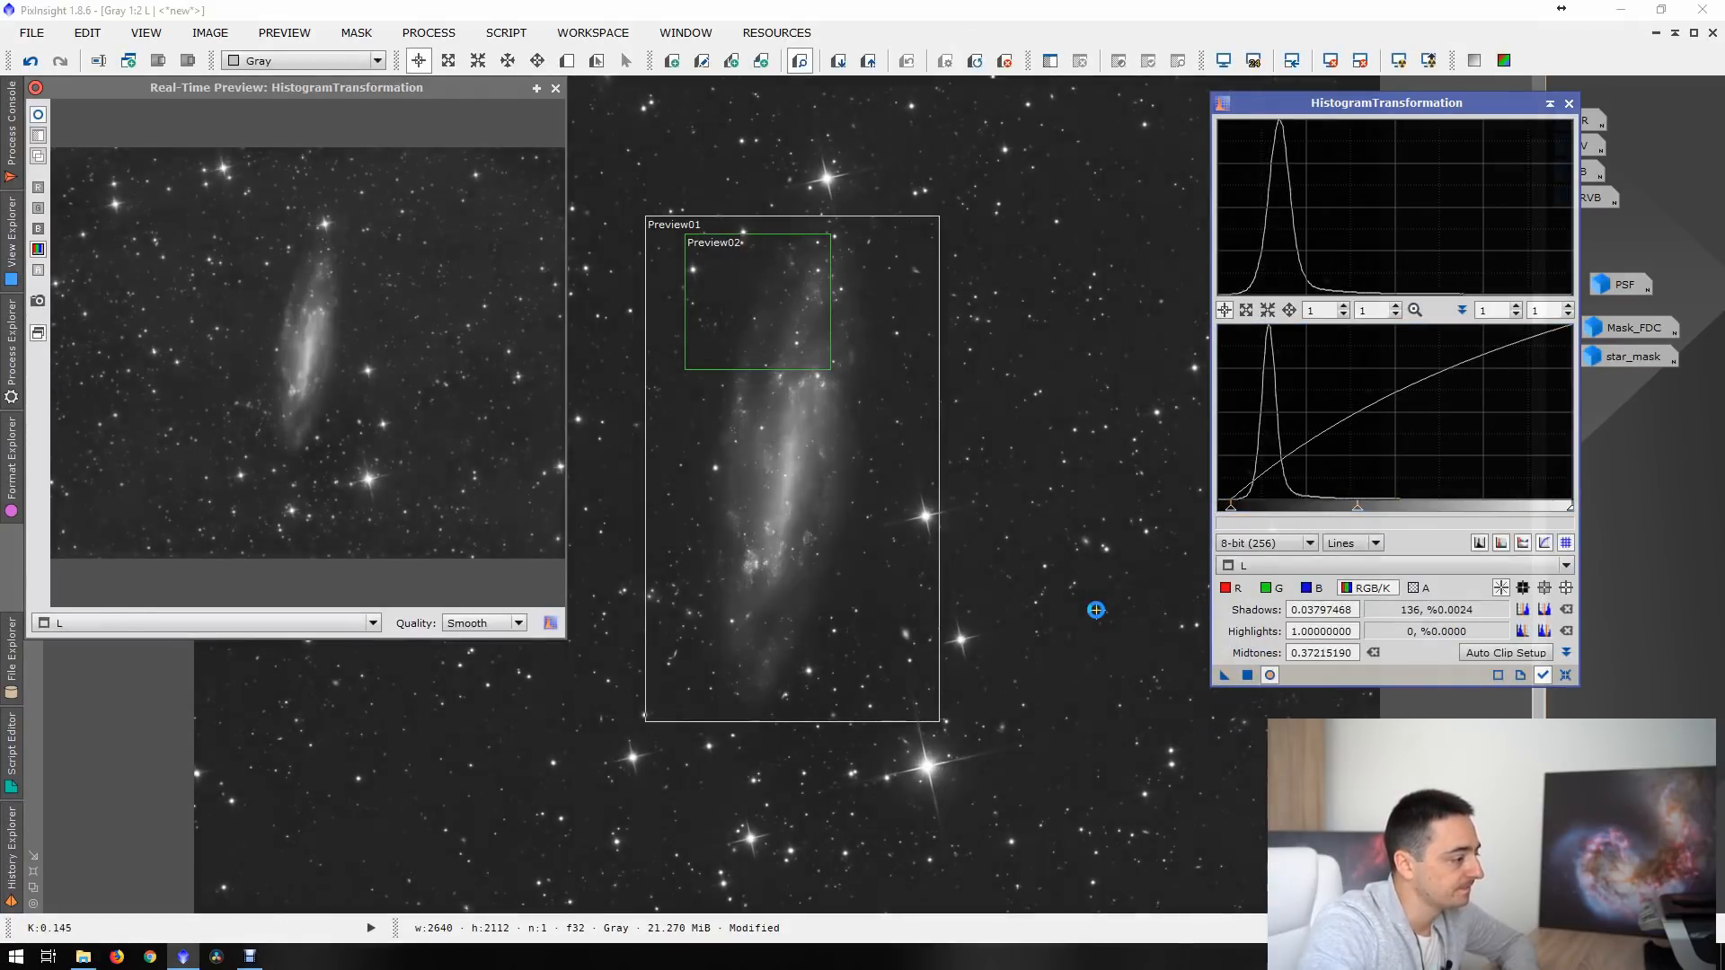
pyautogui.click(1565, 676)
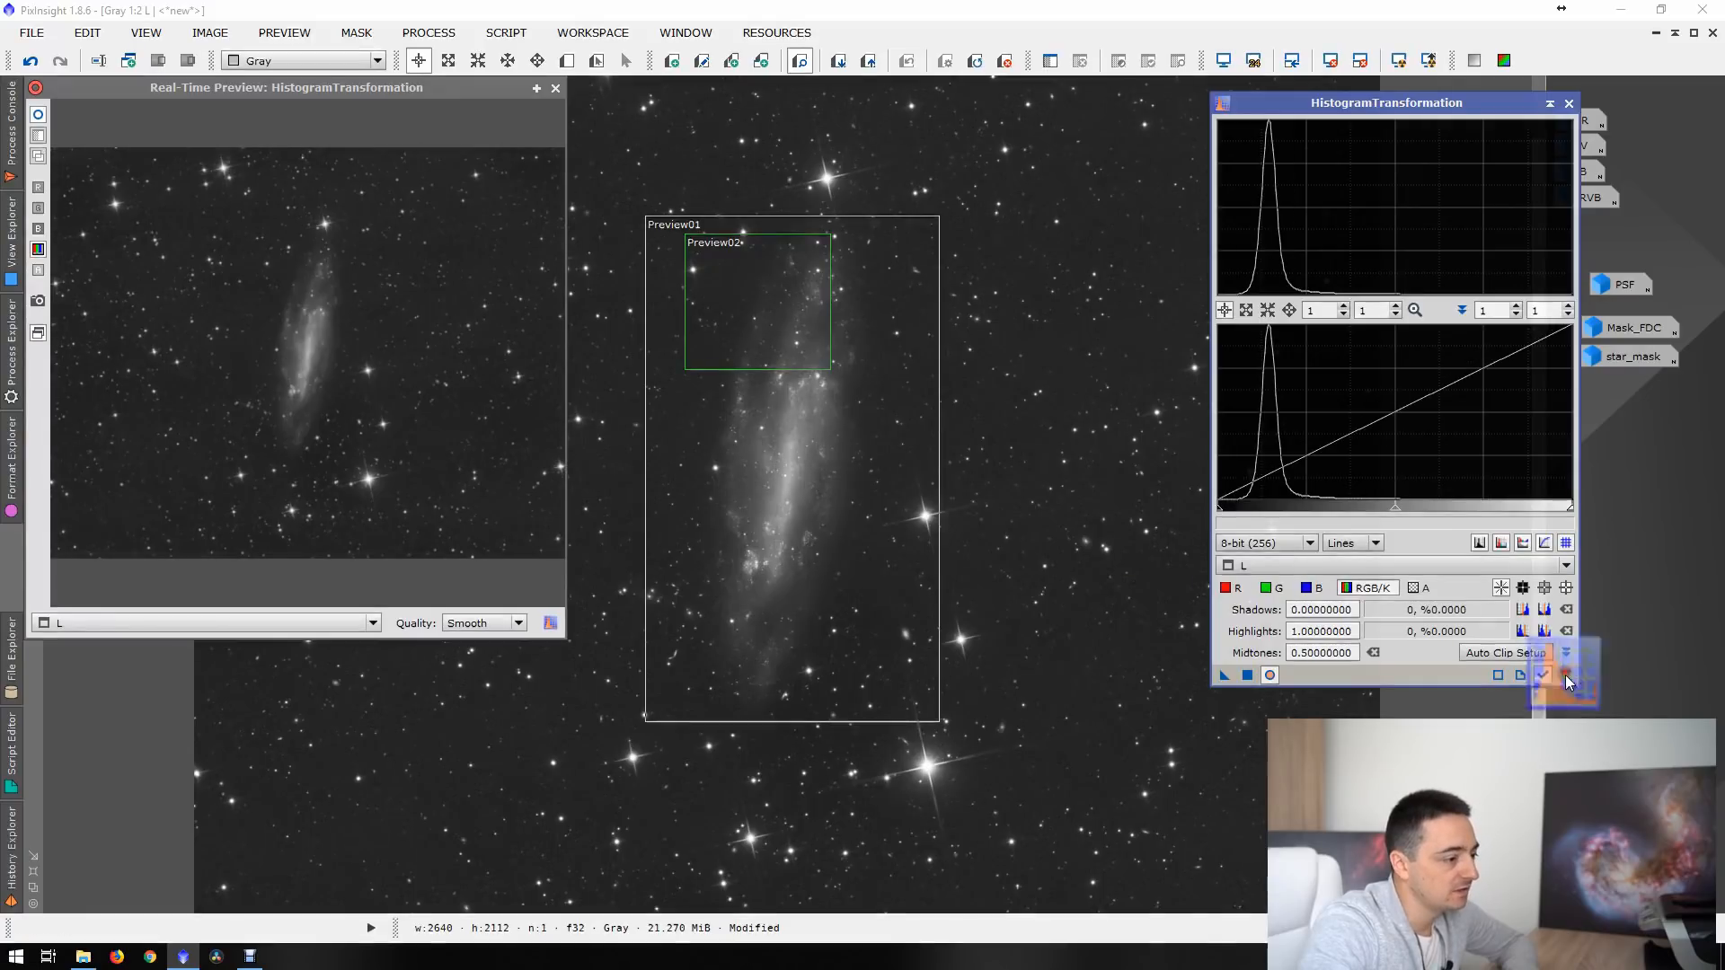
pyautogui.click(536, 88)
pyautogui.click(1568, 104)
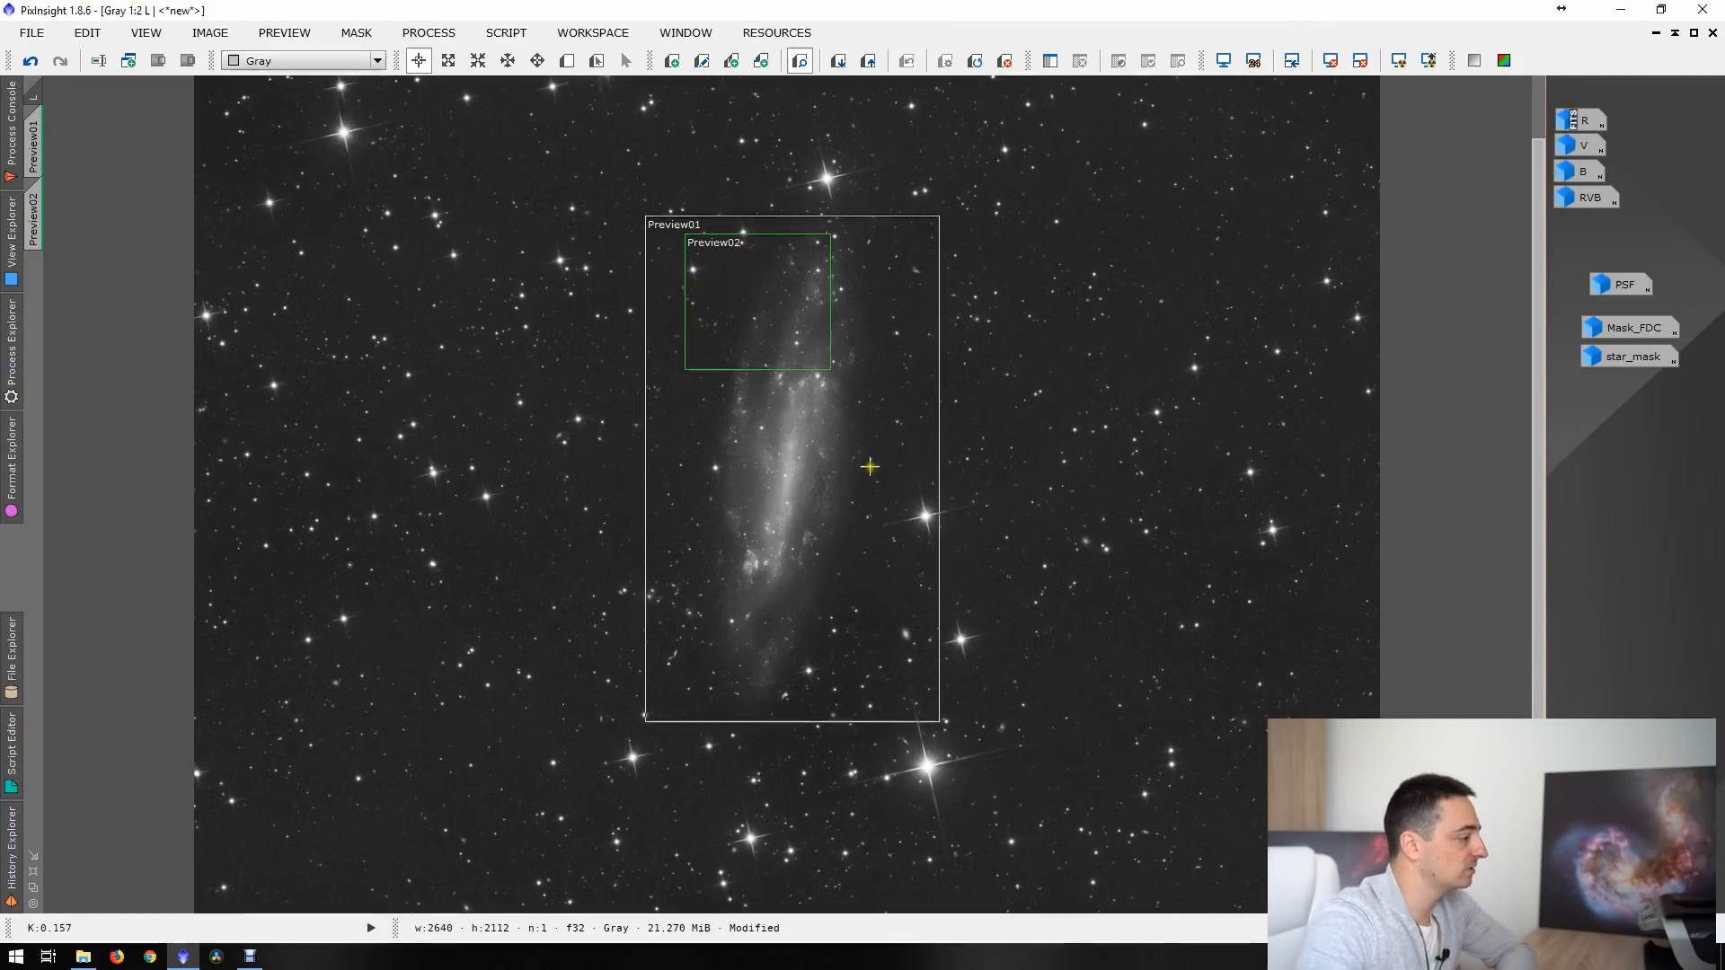
# - Load the saved Curve process for the maximized L image and add curve points at about 0.078/0.062 and 0.501/0.504
pyautogui.click(1694, 33)
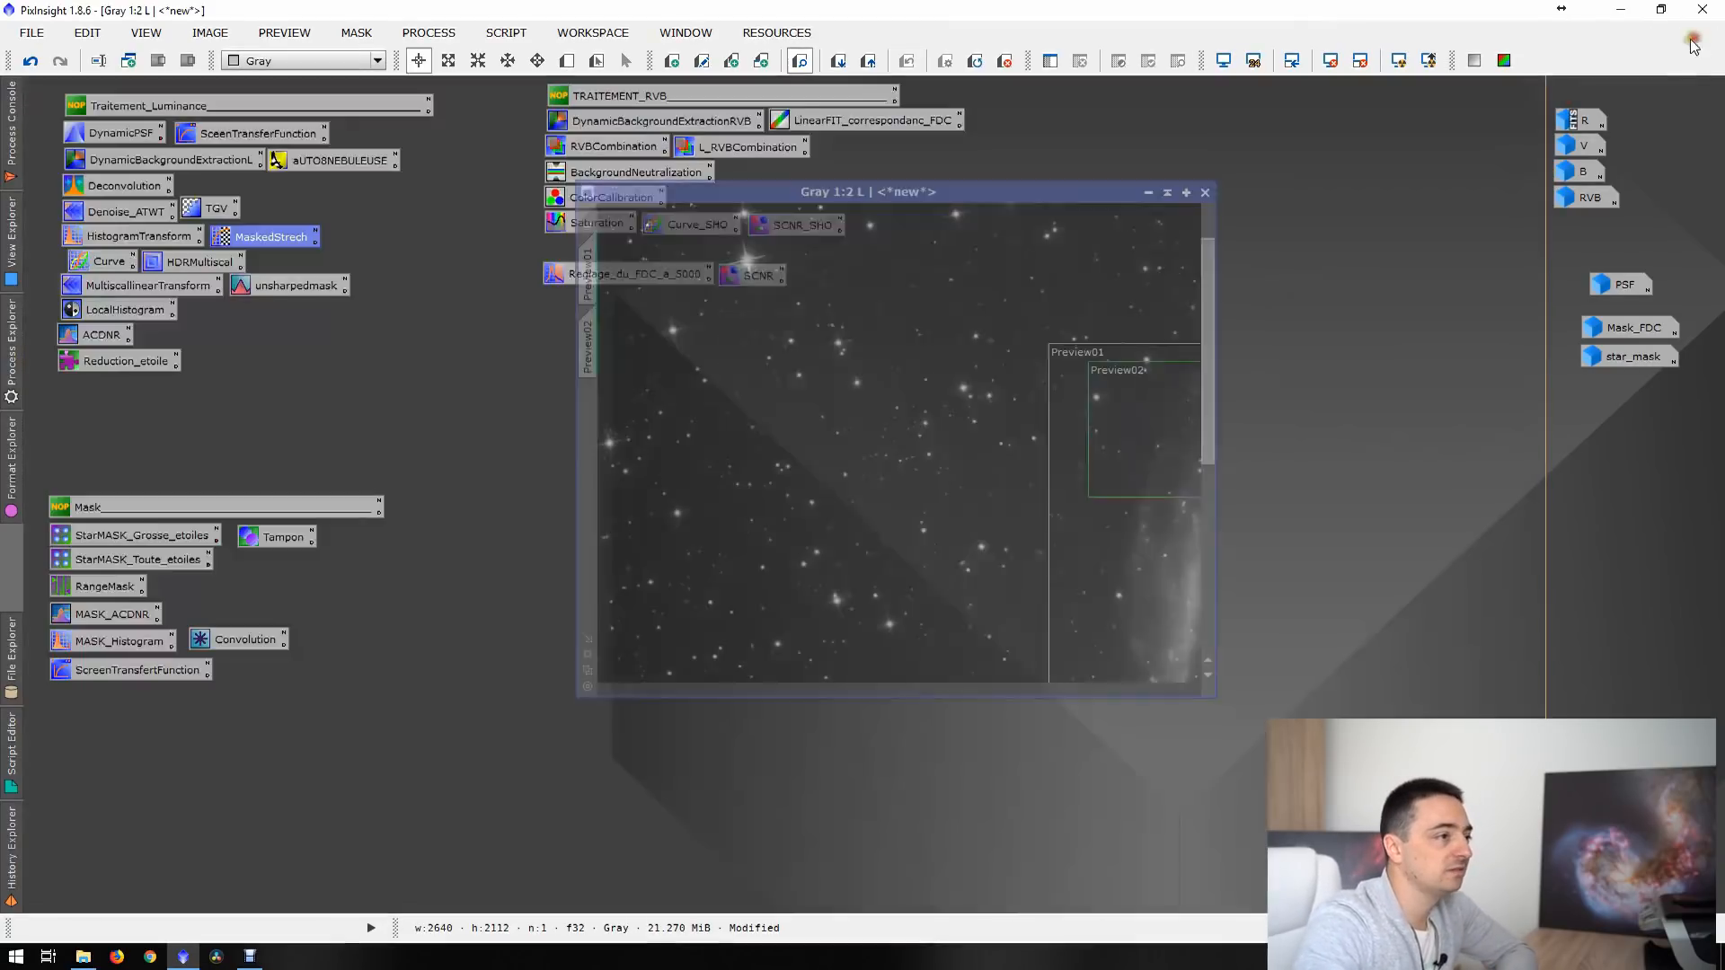
pyautogui.doubleClick(106, 260)
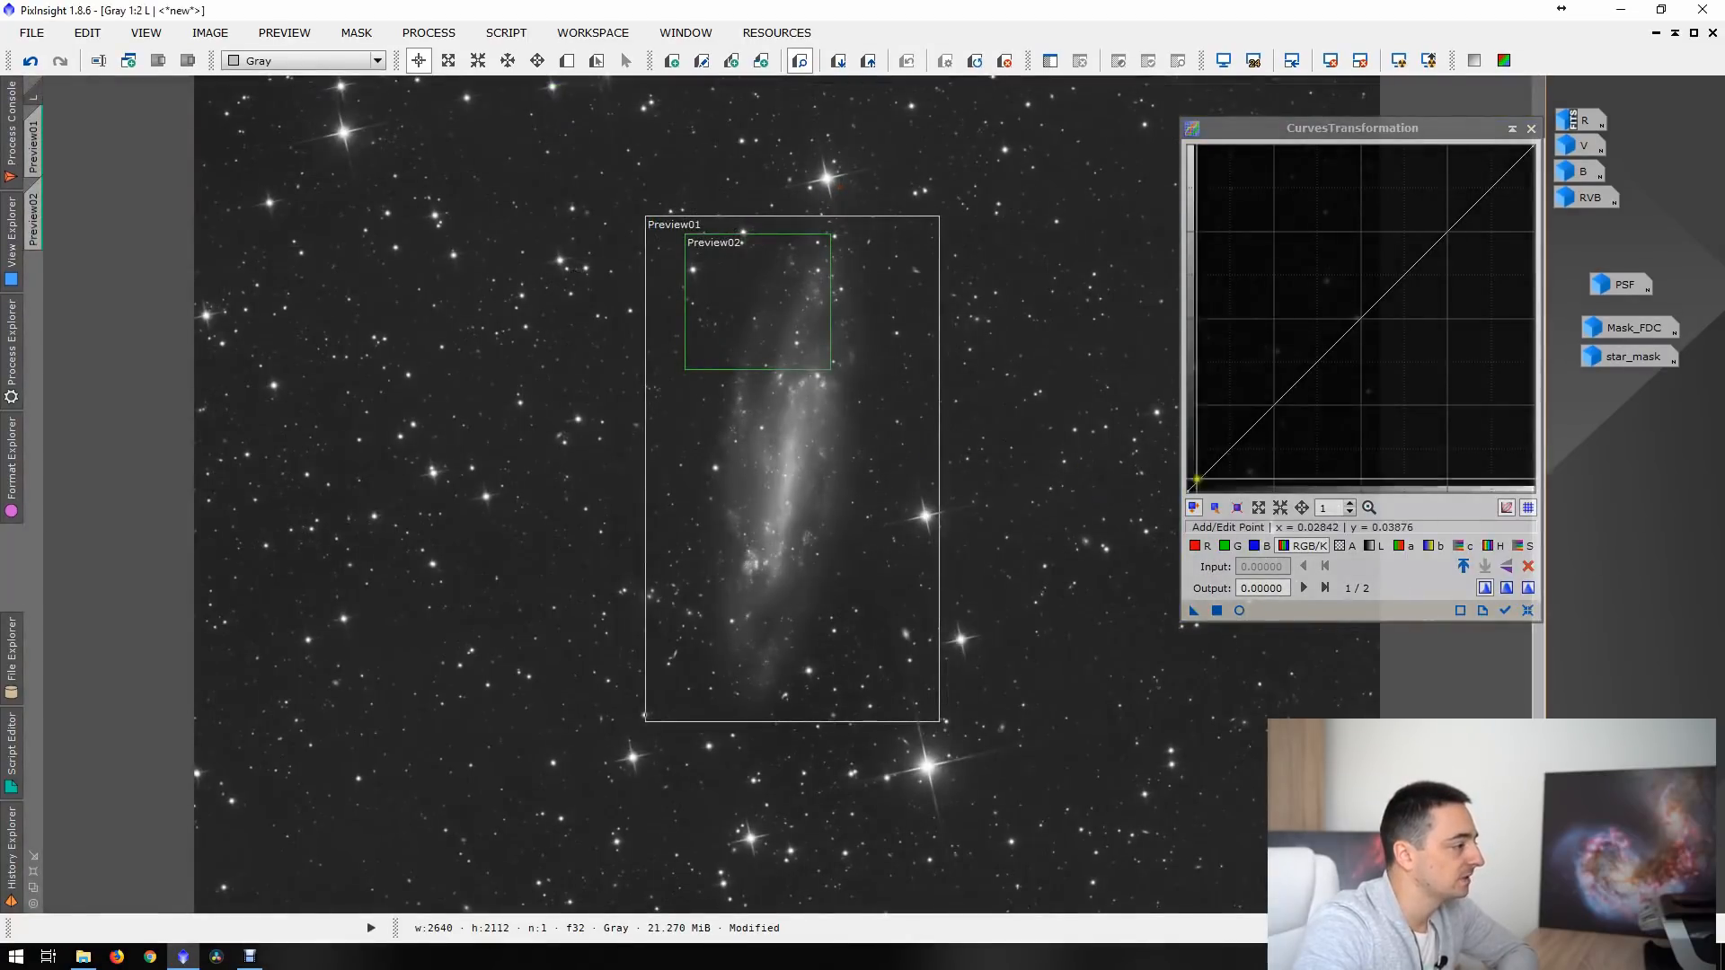
pyautogui.click(1213, 469)
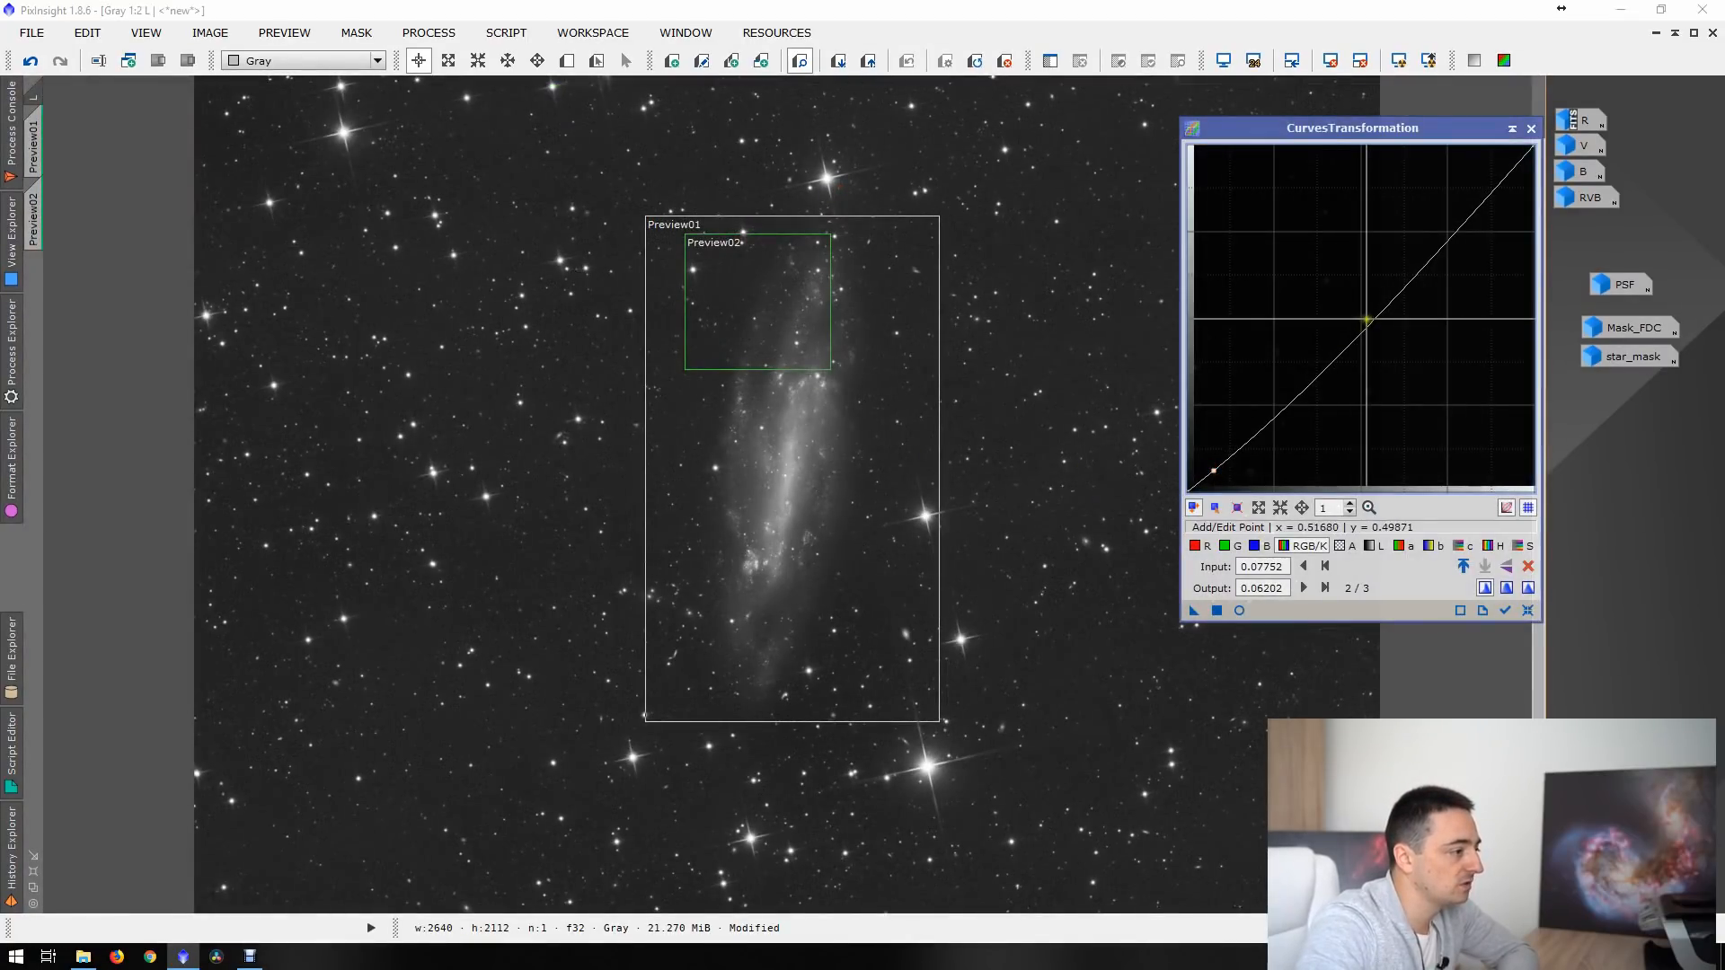
pyautogui.click(1361, 317)
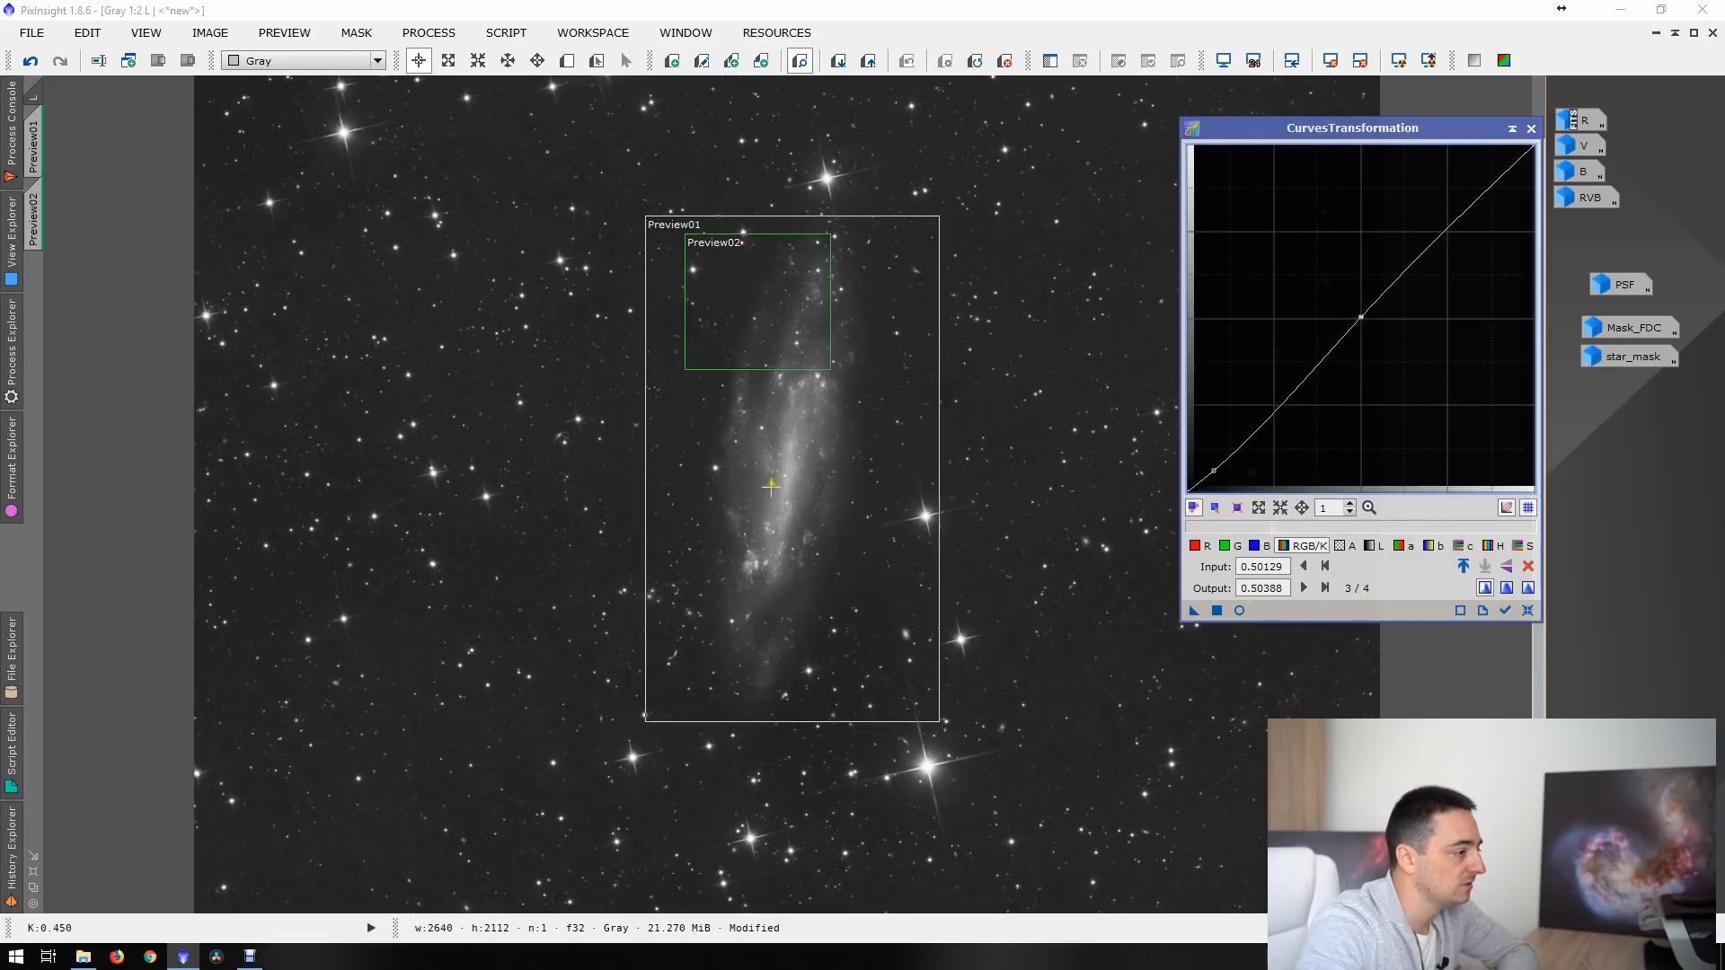
pyautogui.click(791, 454)
pyautogui.moveTo(794, 455); pyautogui.dragTo(793, 464)
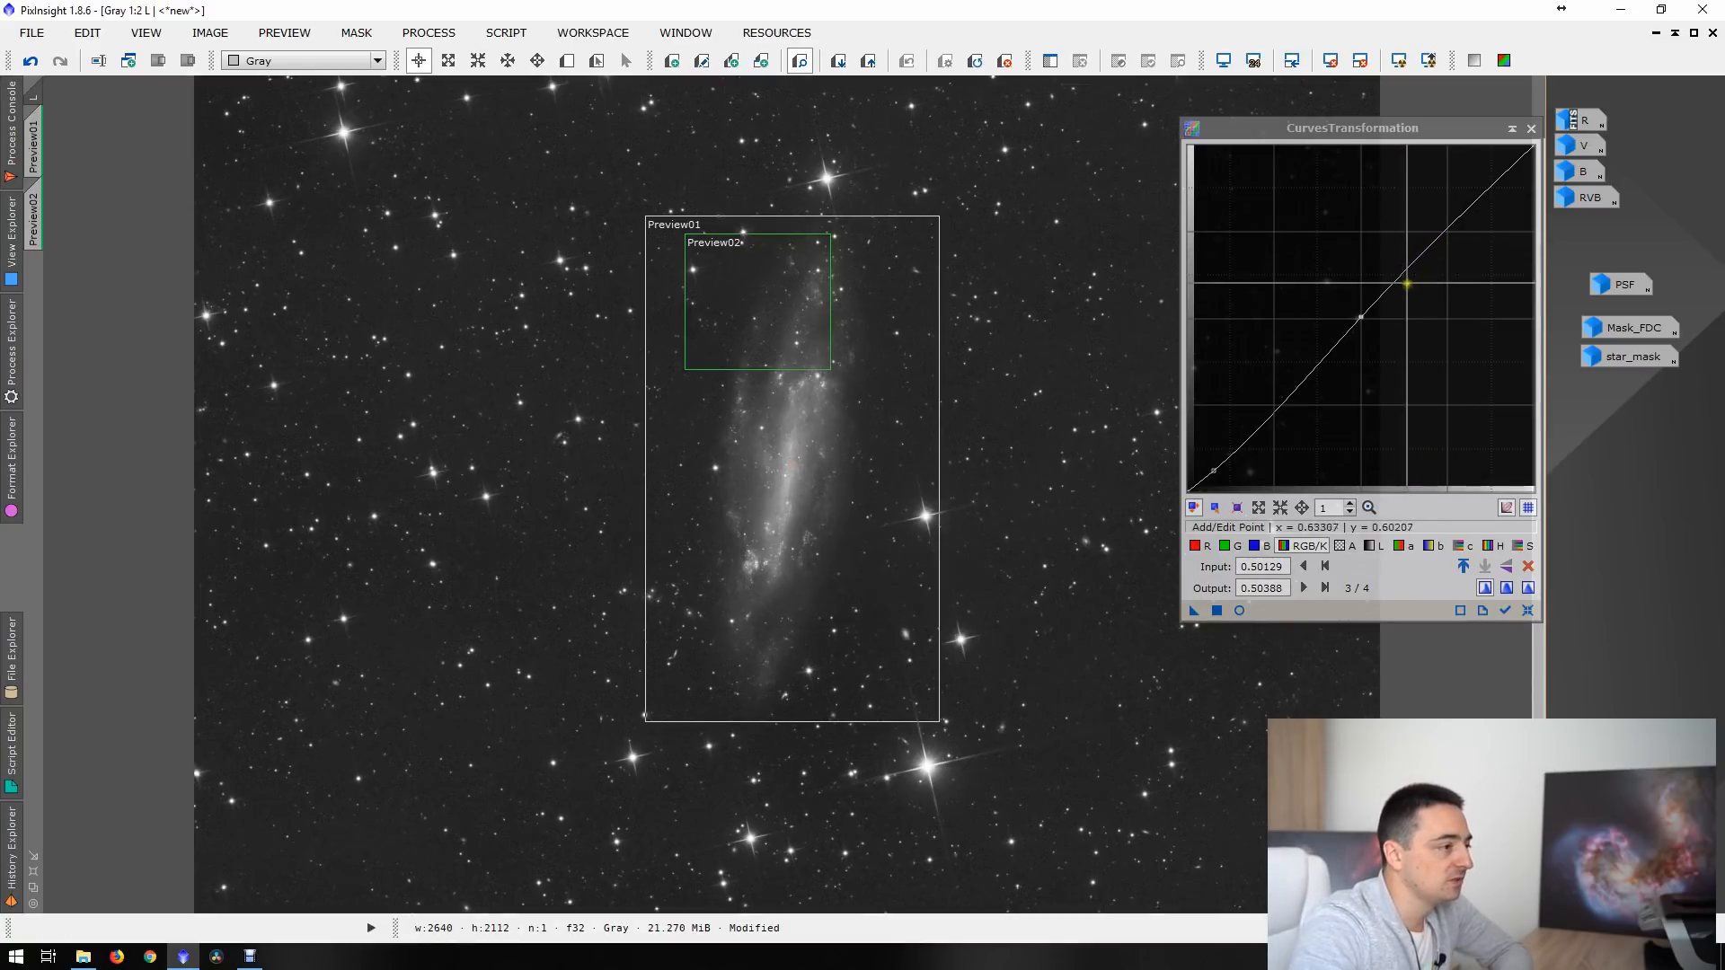
# - Delete the curve's midpoint, place an upper point at about 0.561 input and 0.680 output, and start the real-time preview
pyautogui.click(1391, 274)
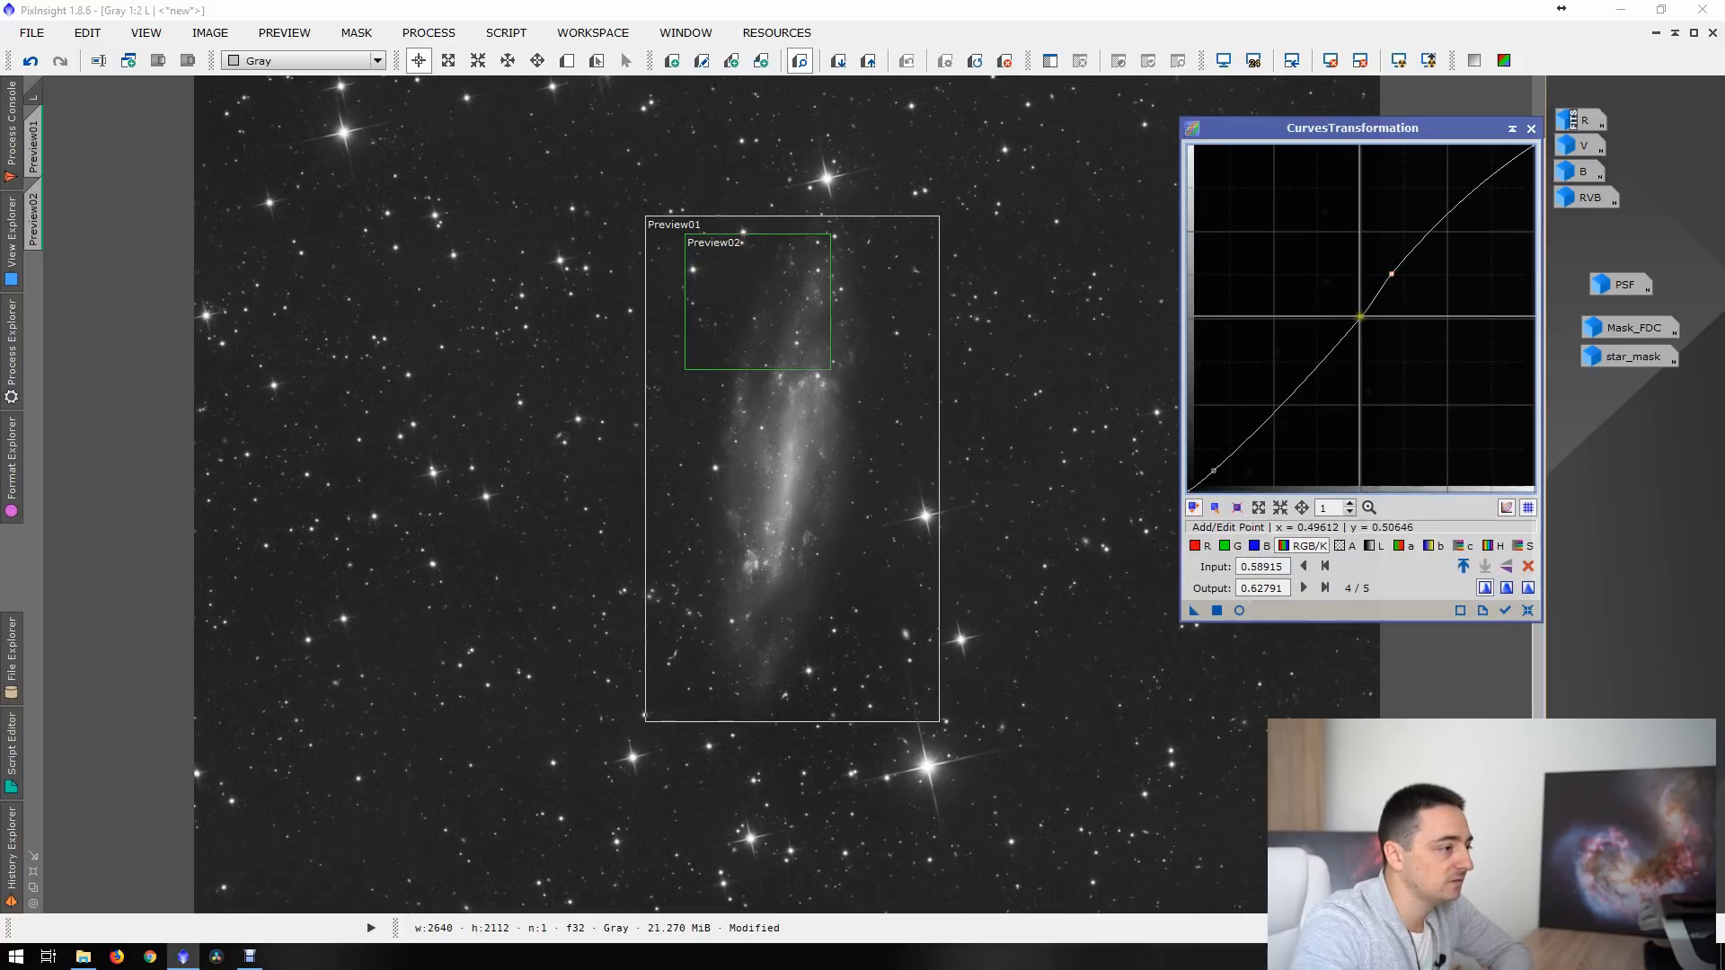
pyautogui.click(1360, 315)
pyautogui.press('Delete')
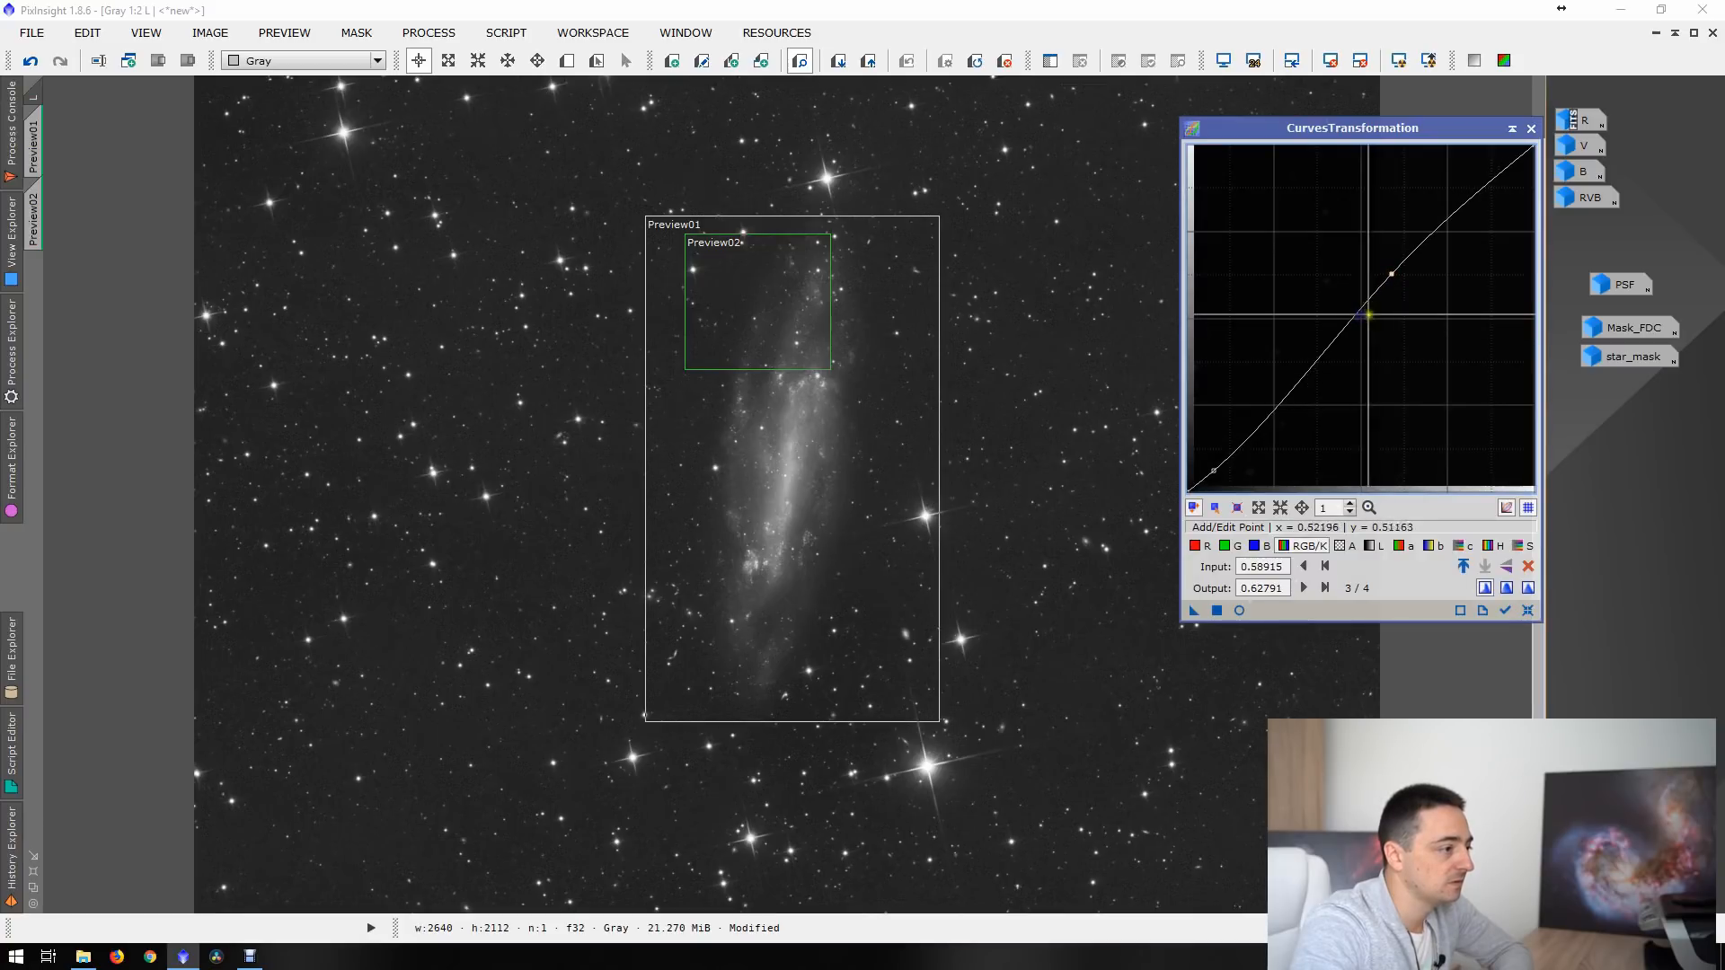
pyautogui.moveTo(1391, 274); pyautogui.dragTo(1381, 256)
pyautogui.click(1238, 610)
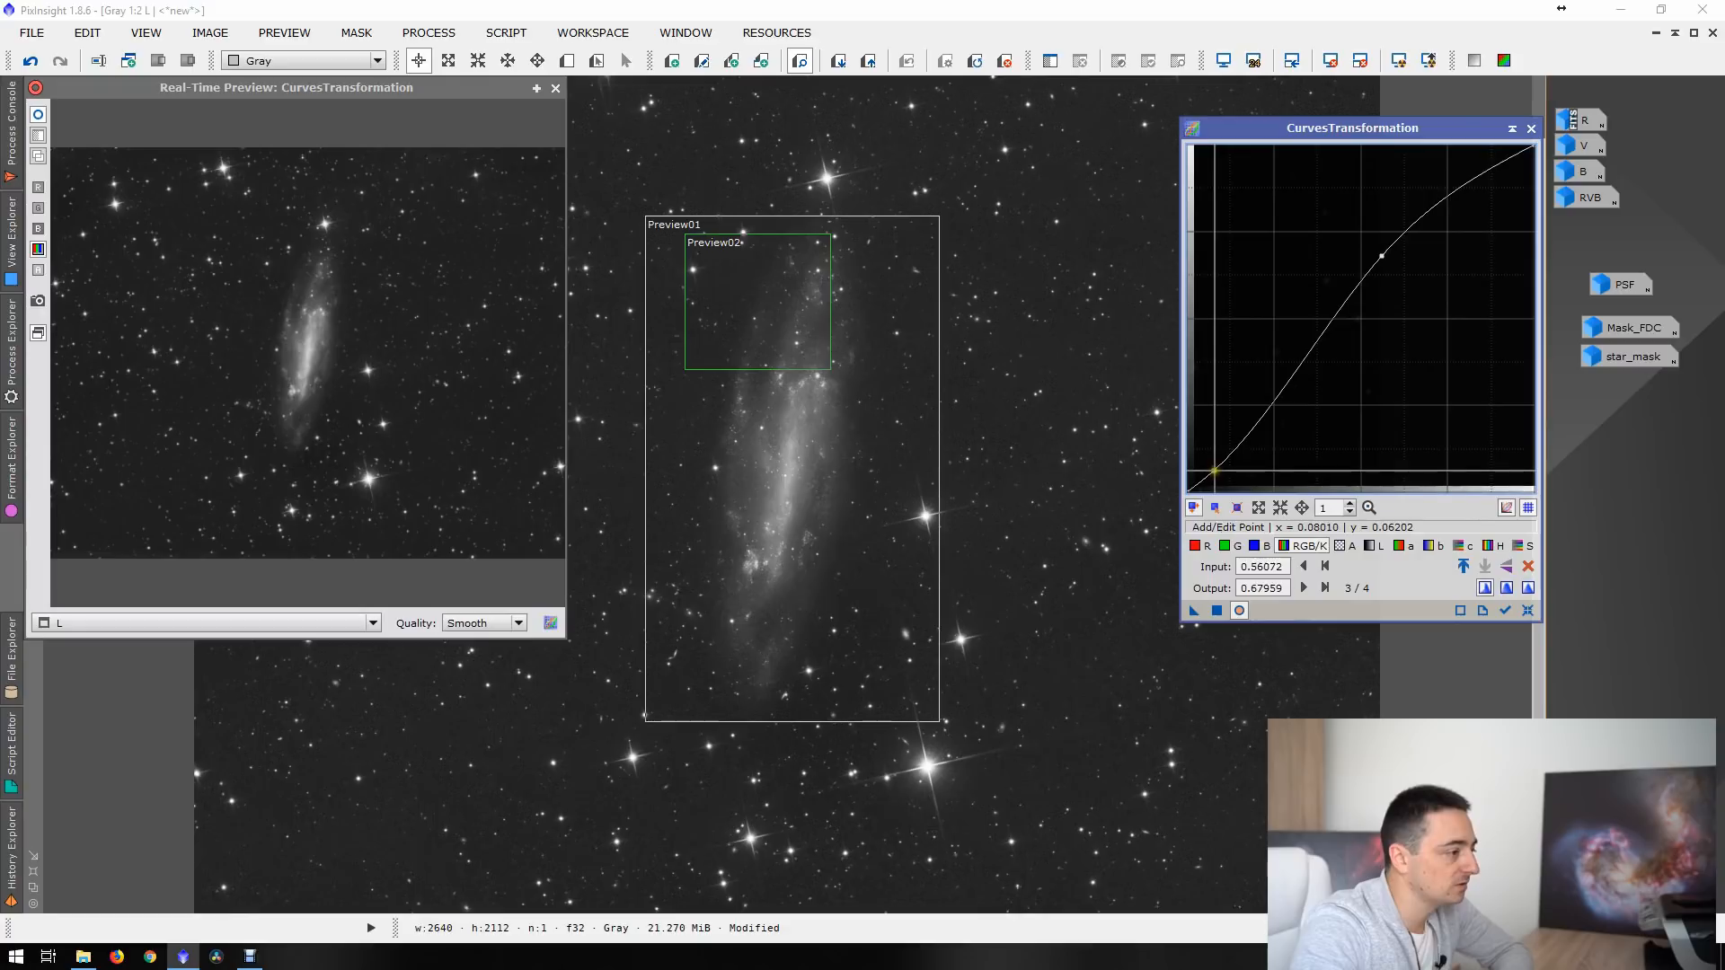
# - Move the curve points to about 0.083/0.057 and 0.571/0.677, apply the curve to L, and close the real-time preview
pyautogui.click(1216, 472)
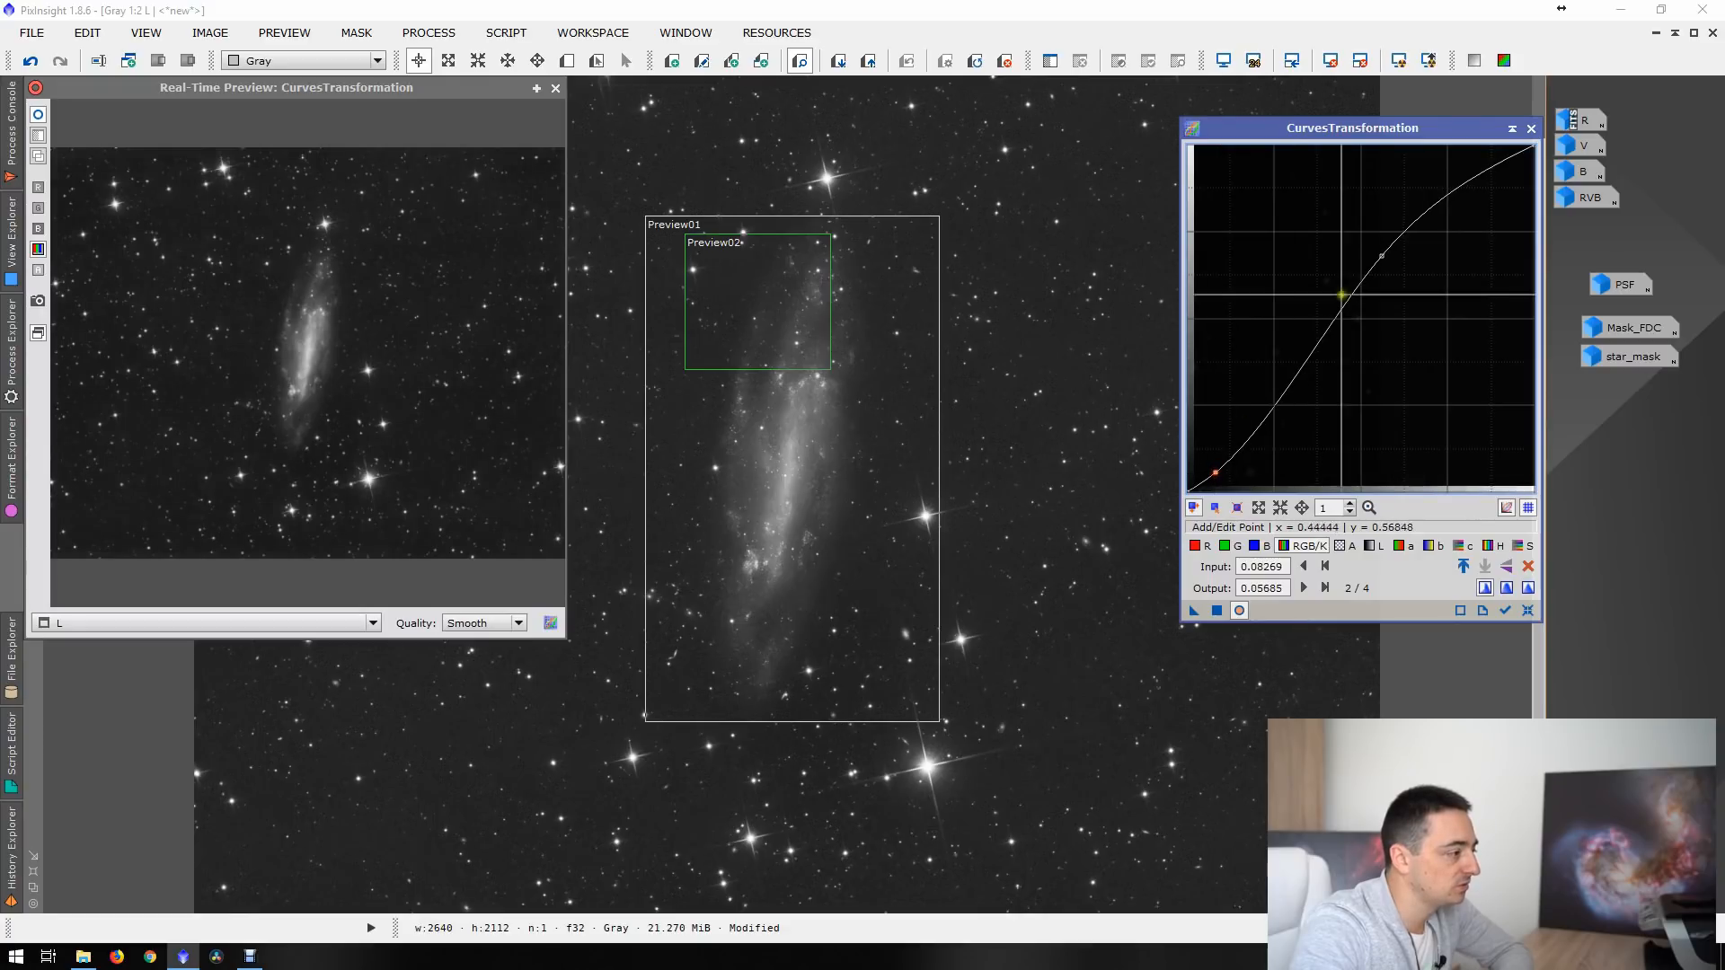
pyautogui.moveTo(1381, 256); pyautogui.dragTo(1385, 258)
pyautogui.click(1218, 611)
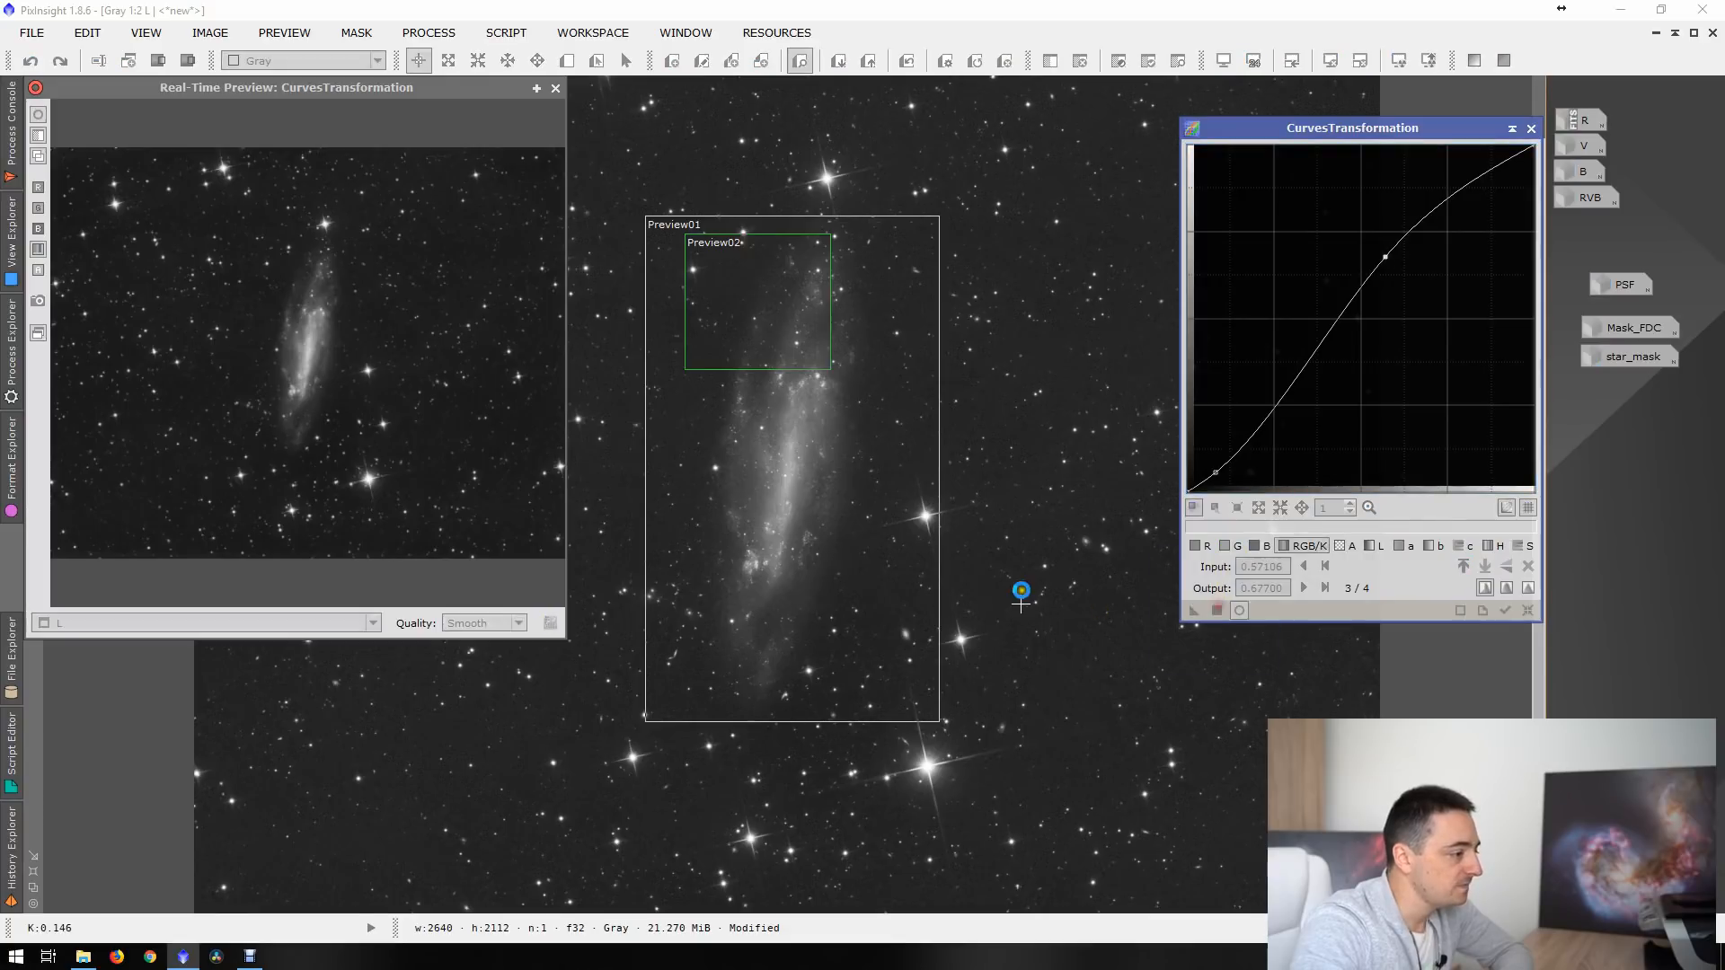
pyautogui.click(554, 89)
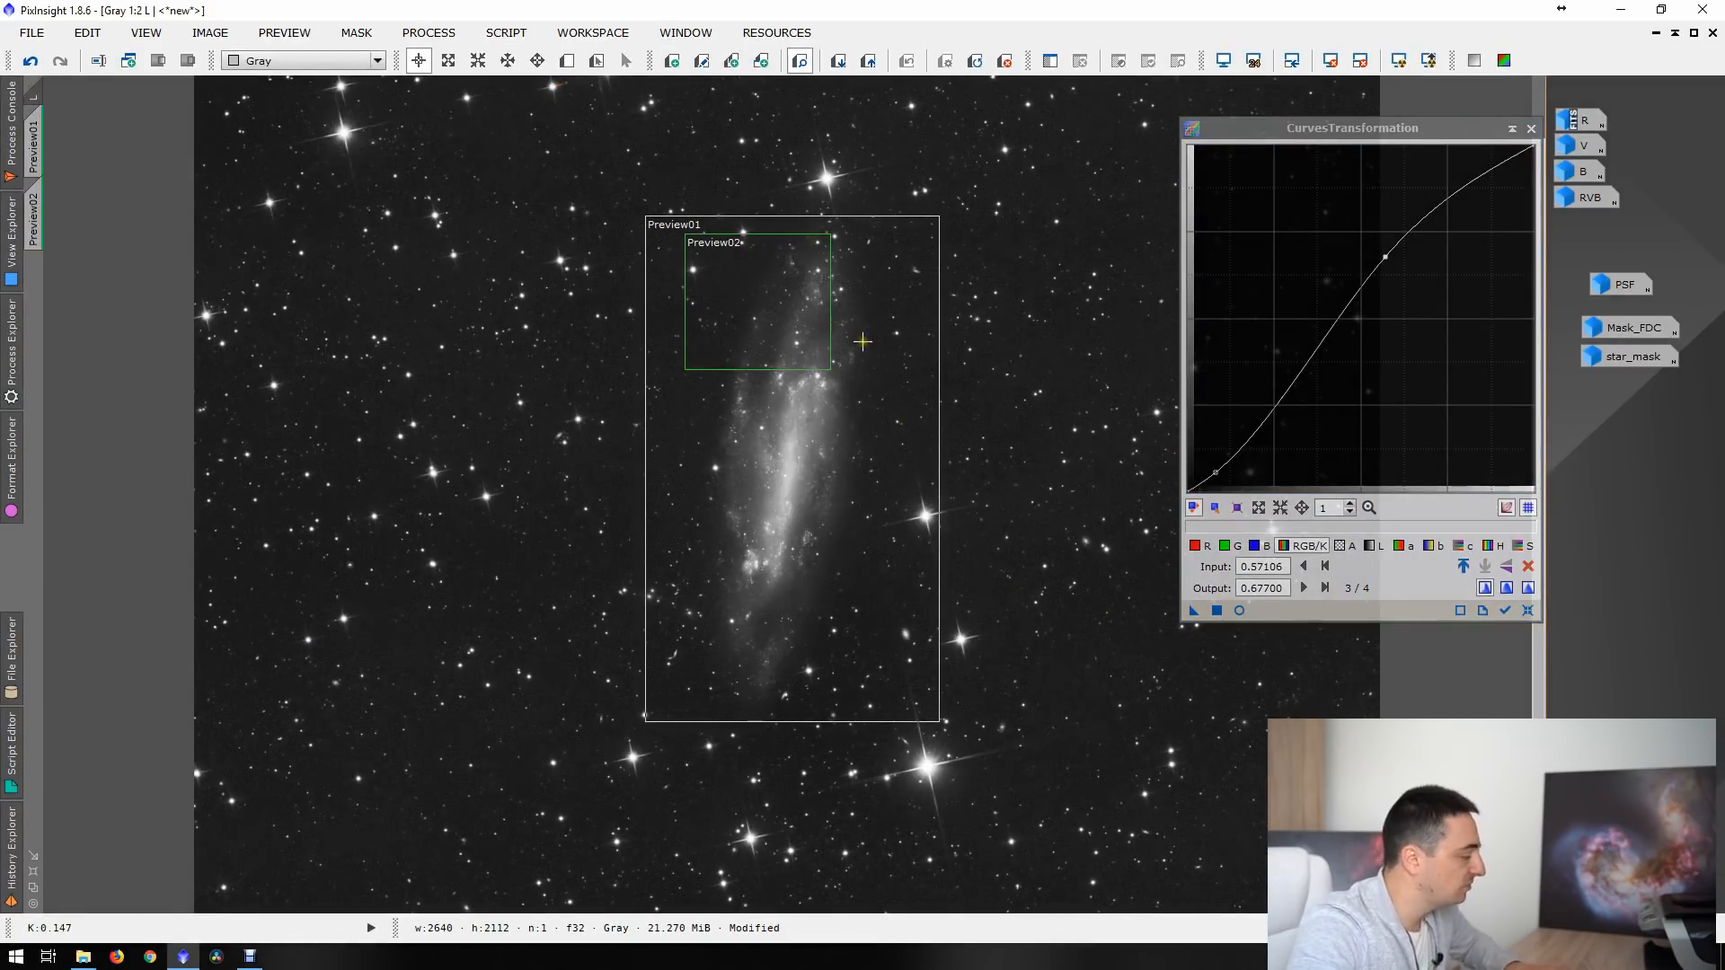
# - Undo the curve on L, soften its upper point to about 0.589 input and 0.656 output, and reapply it
pyautogui.hotkey('ctrl', 'z')
pyautogui.moveTo(1385, 257); pyautogui.dragTo(1391, 263)
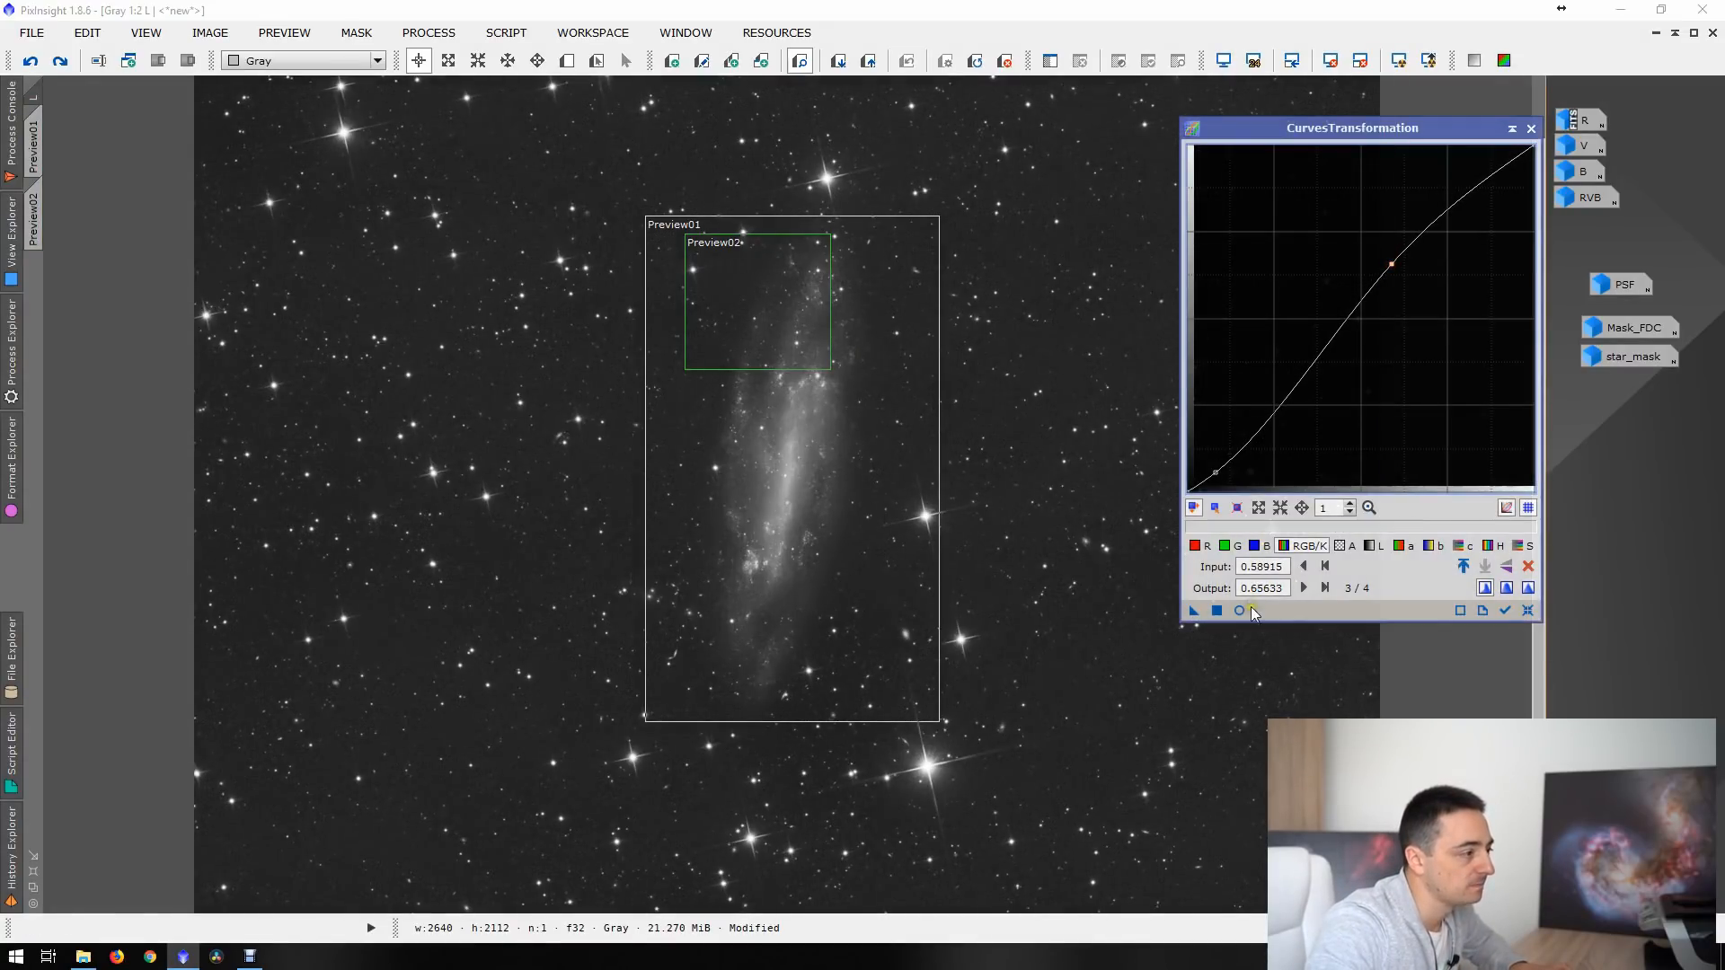
pyautogui.click(1216, 610)
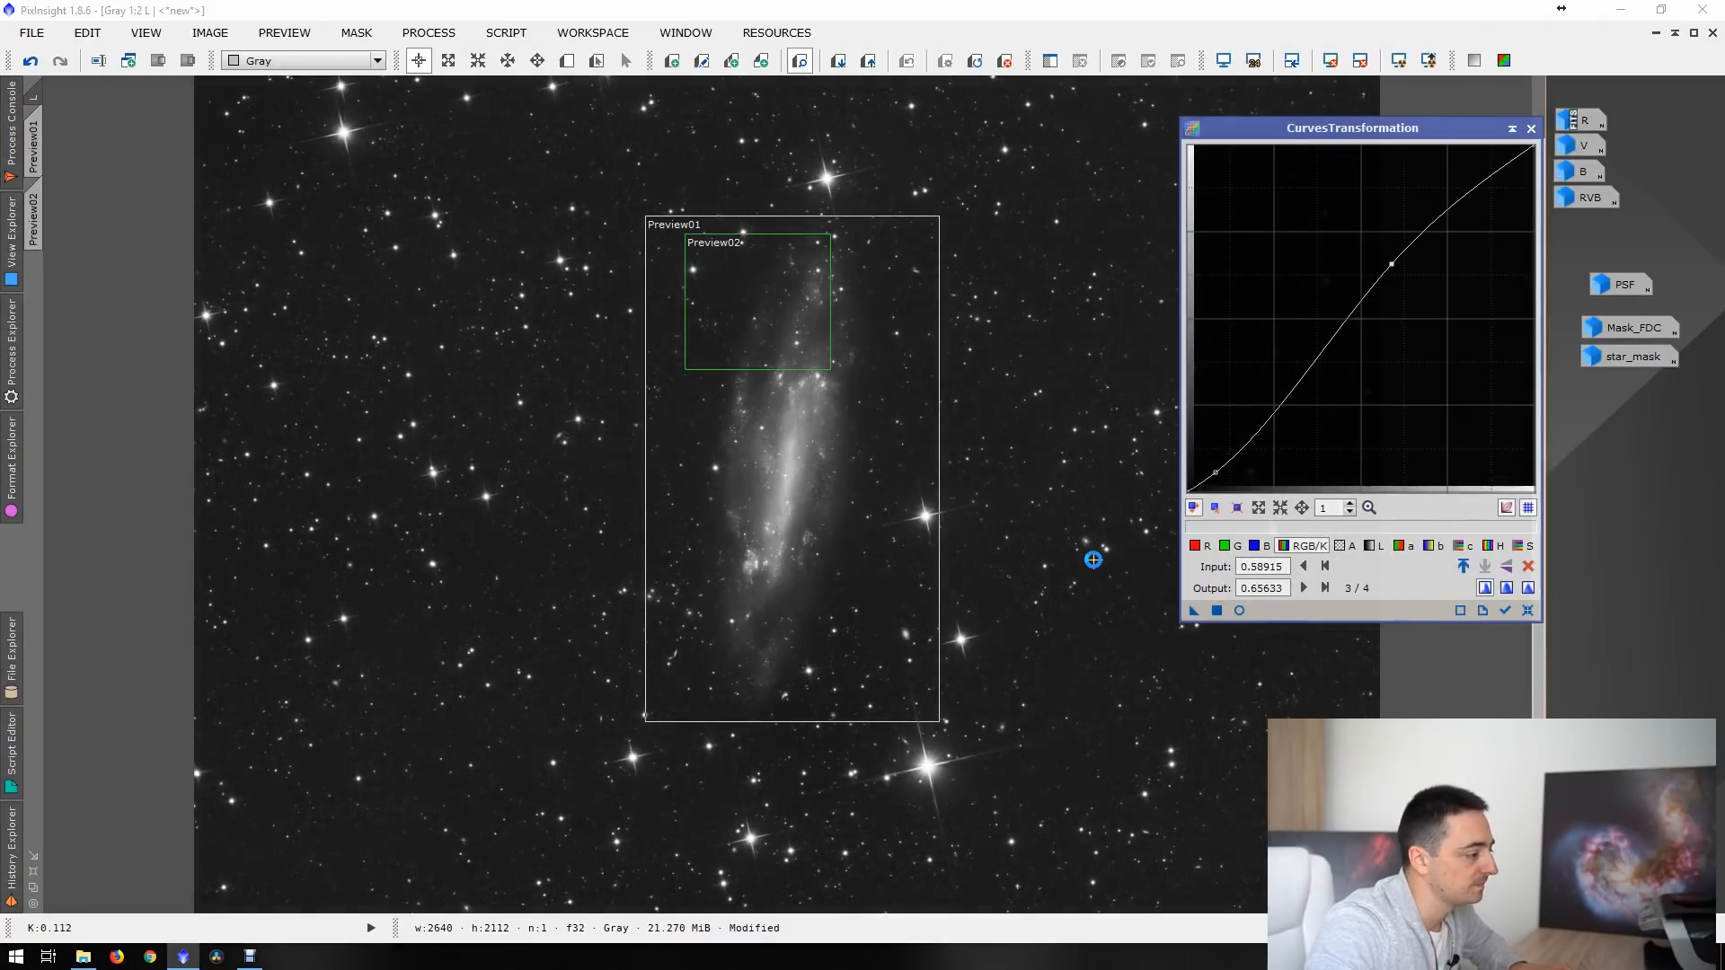
# - Undo the last curve, move its upper point to about 0.597/0.651, reapply it to L, and close CurvesTransformation
pyautogui.hotkey('ctrl', 'z')
pyautogui.moveTo(1391, 264); pyautogui.dragTo(1393, 266)
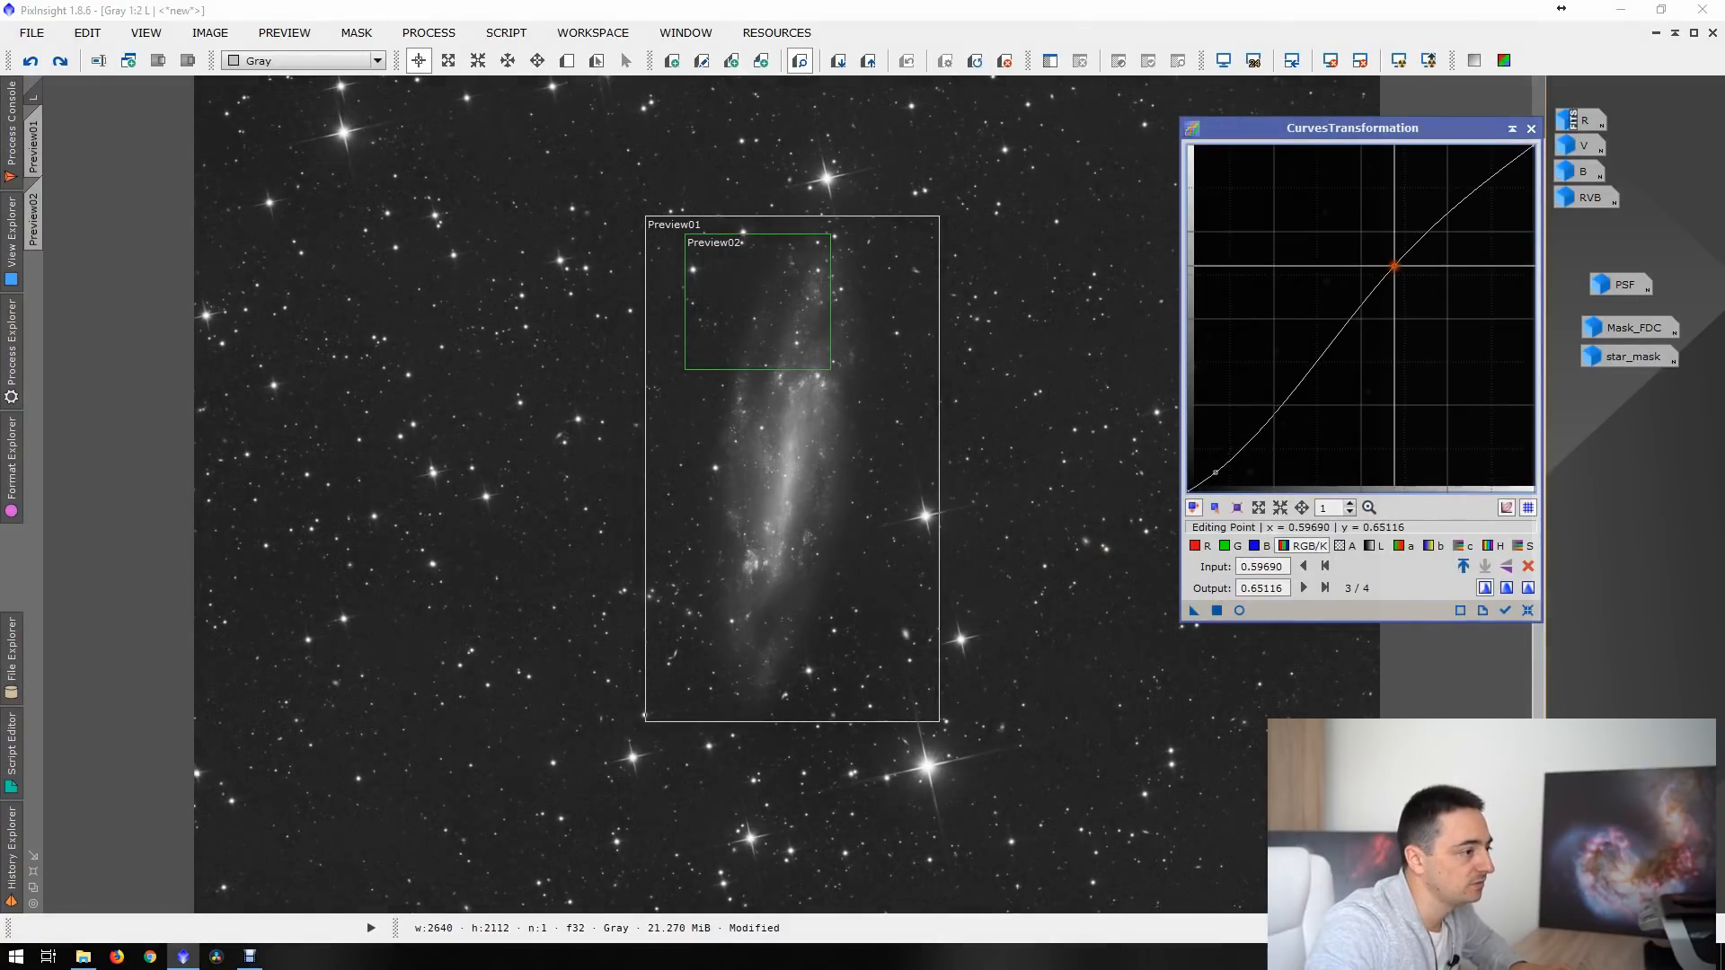
pyautogui.click(1217, 610)
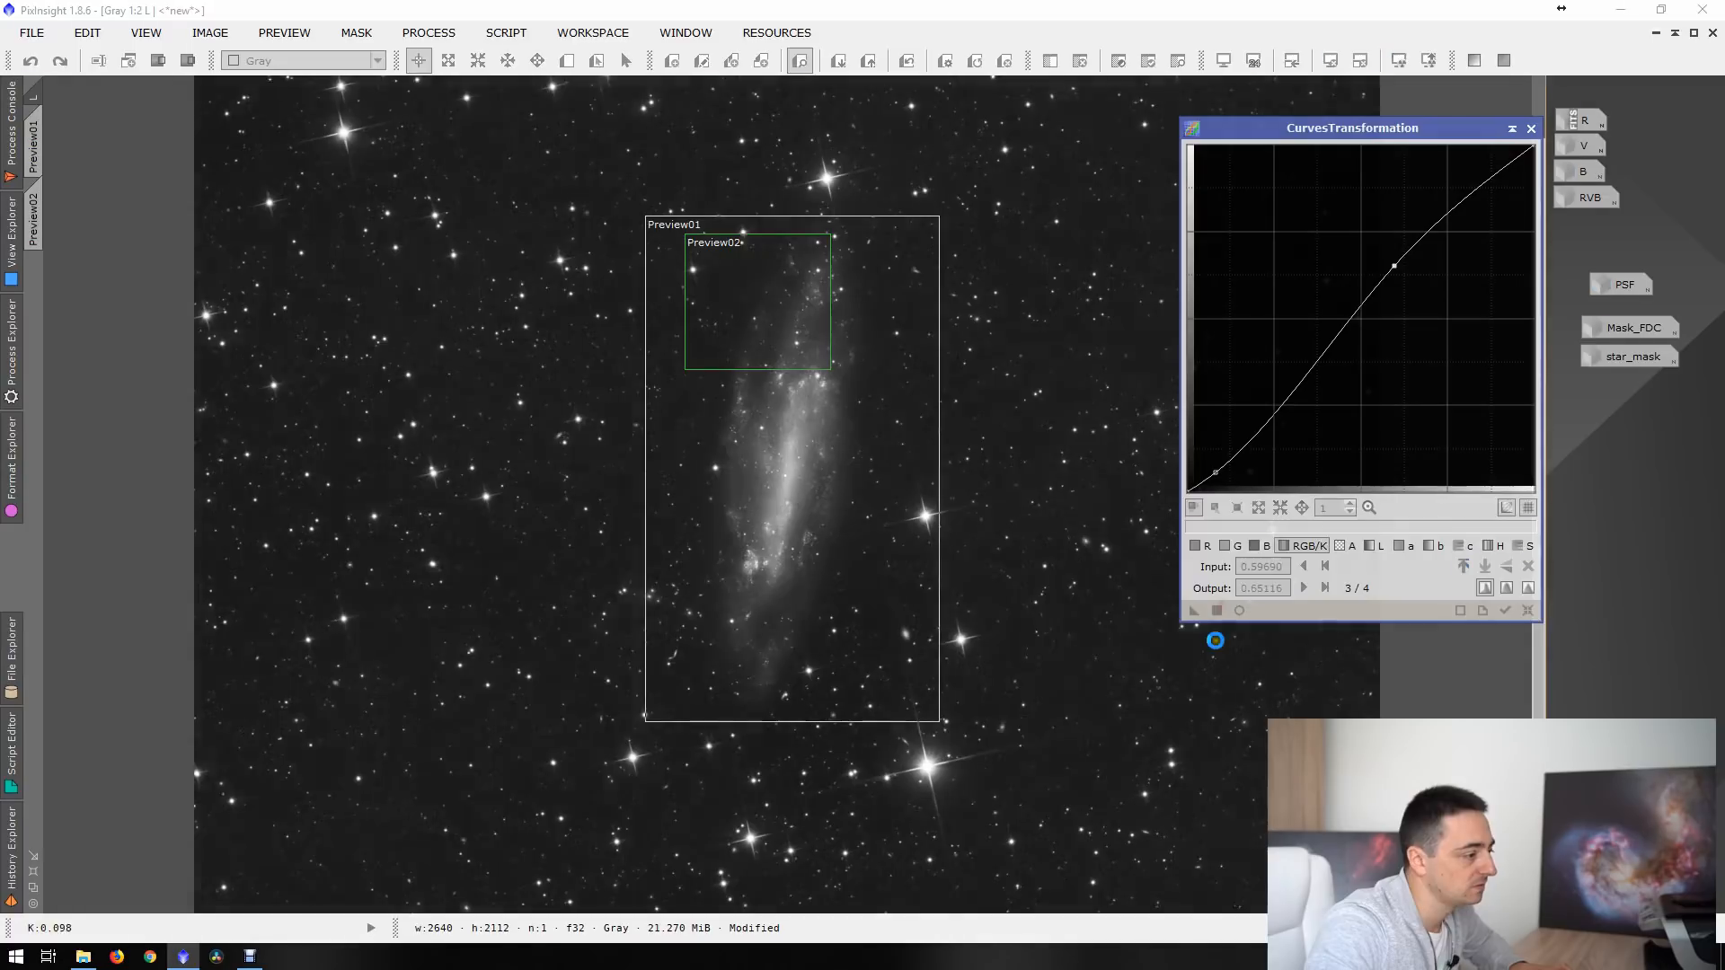
pyautogui.click(1531, 128)
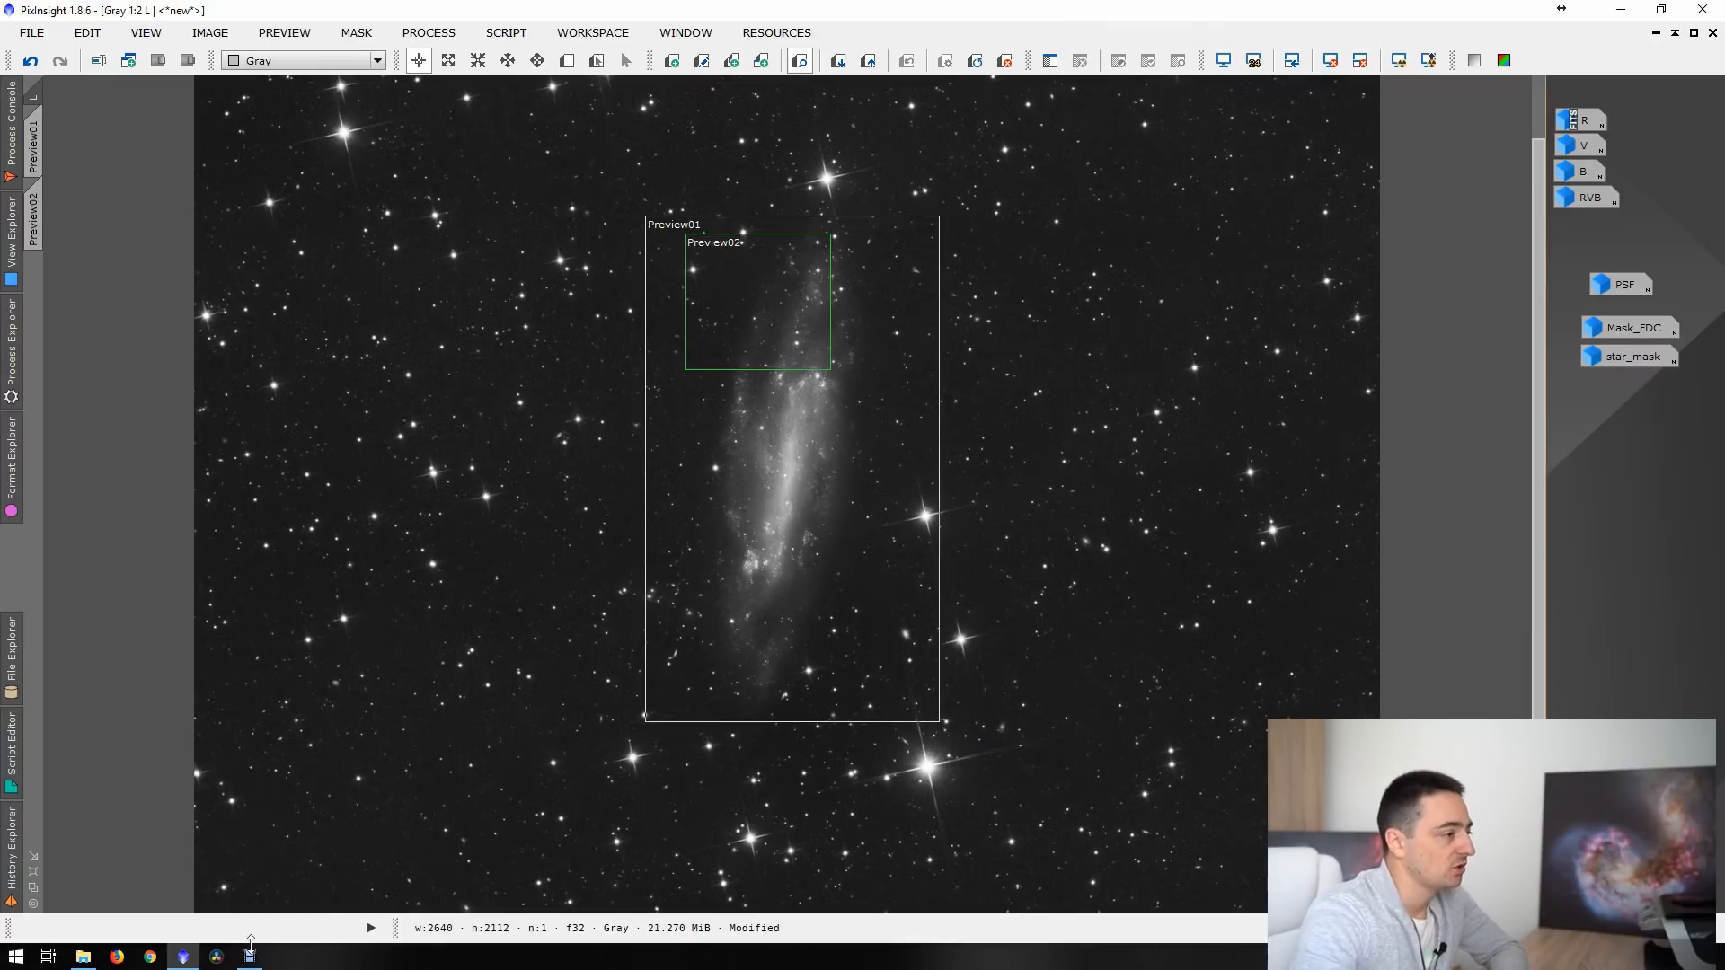
# - Restore the L window to reach the workspace, load the saved unsharpmask process, and maximize the L image again
pyautogui.click(1675, 34)
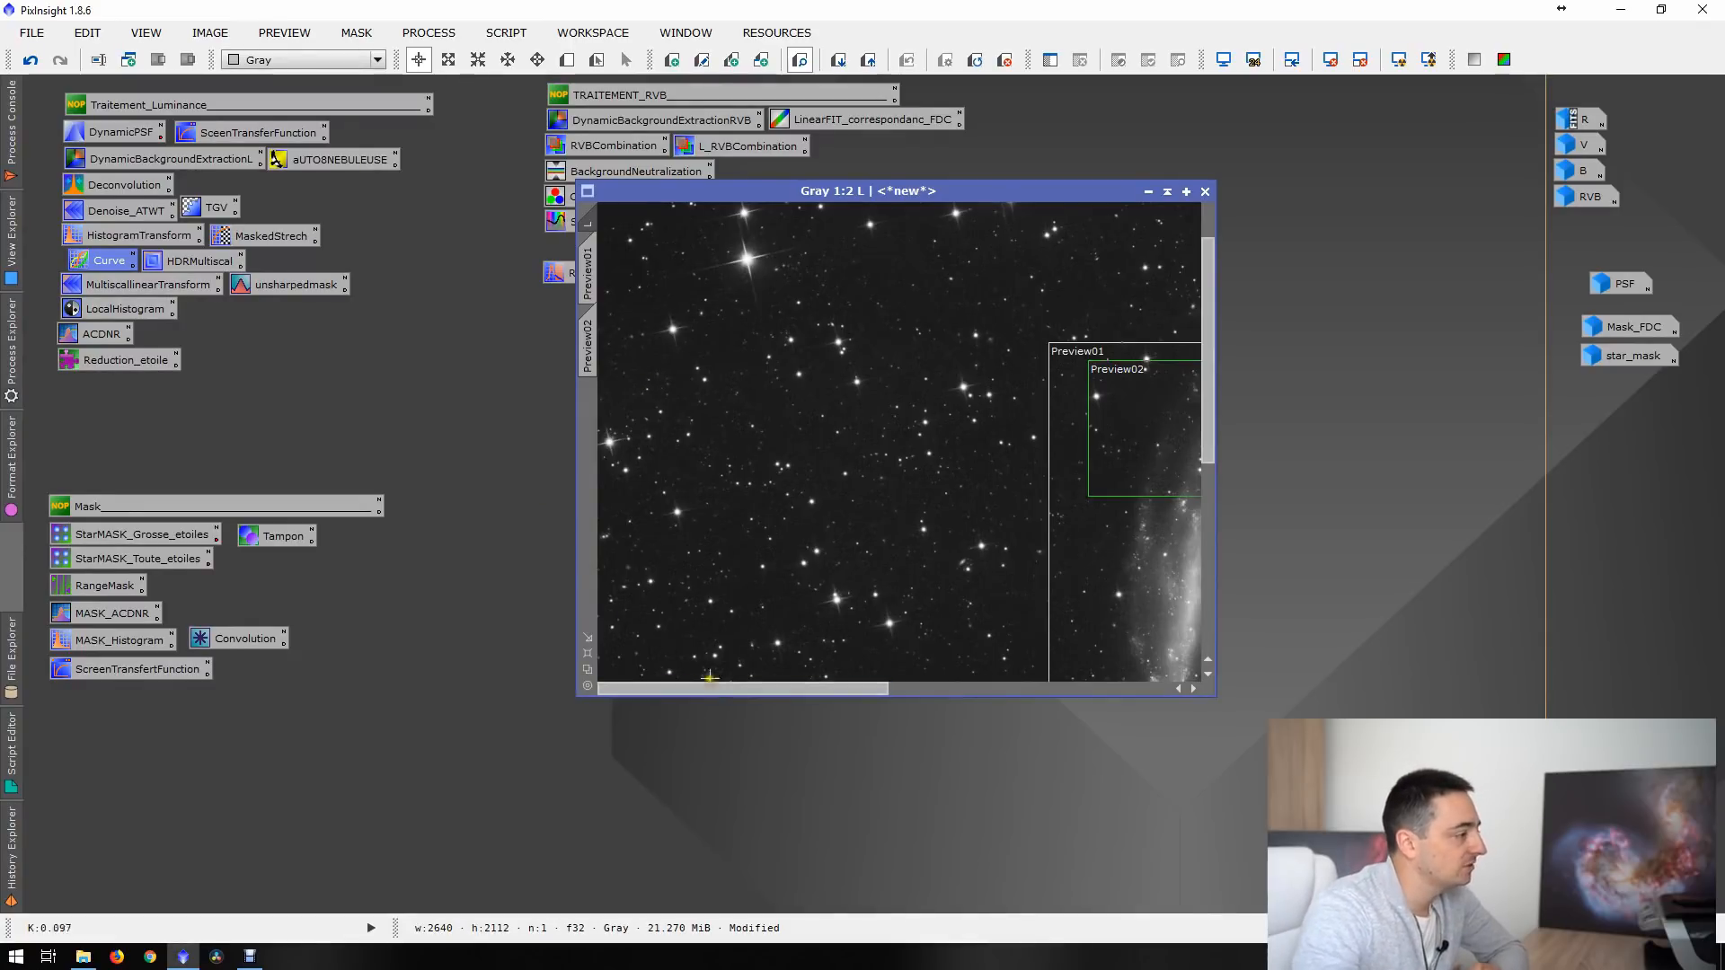
pyautogui.moveTo(732, 688); pyautogui.dragTo(828, 704)
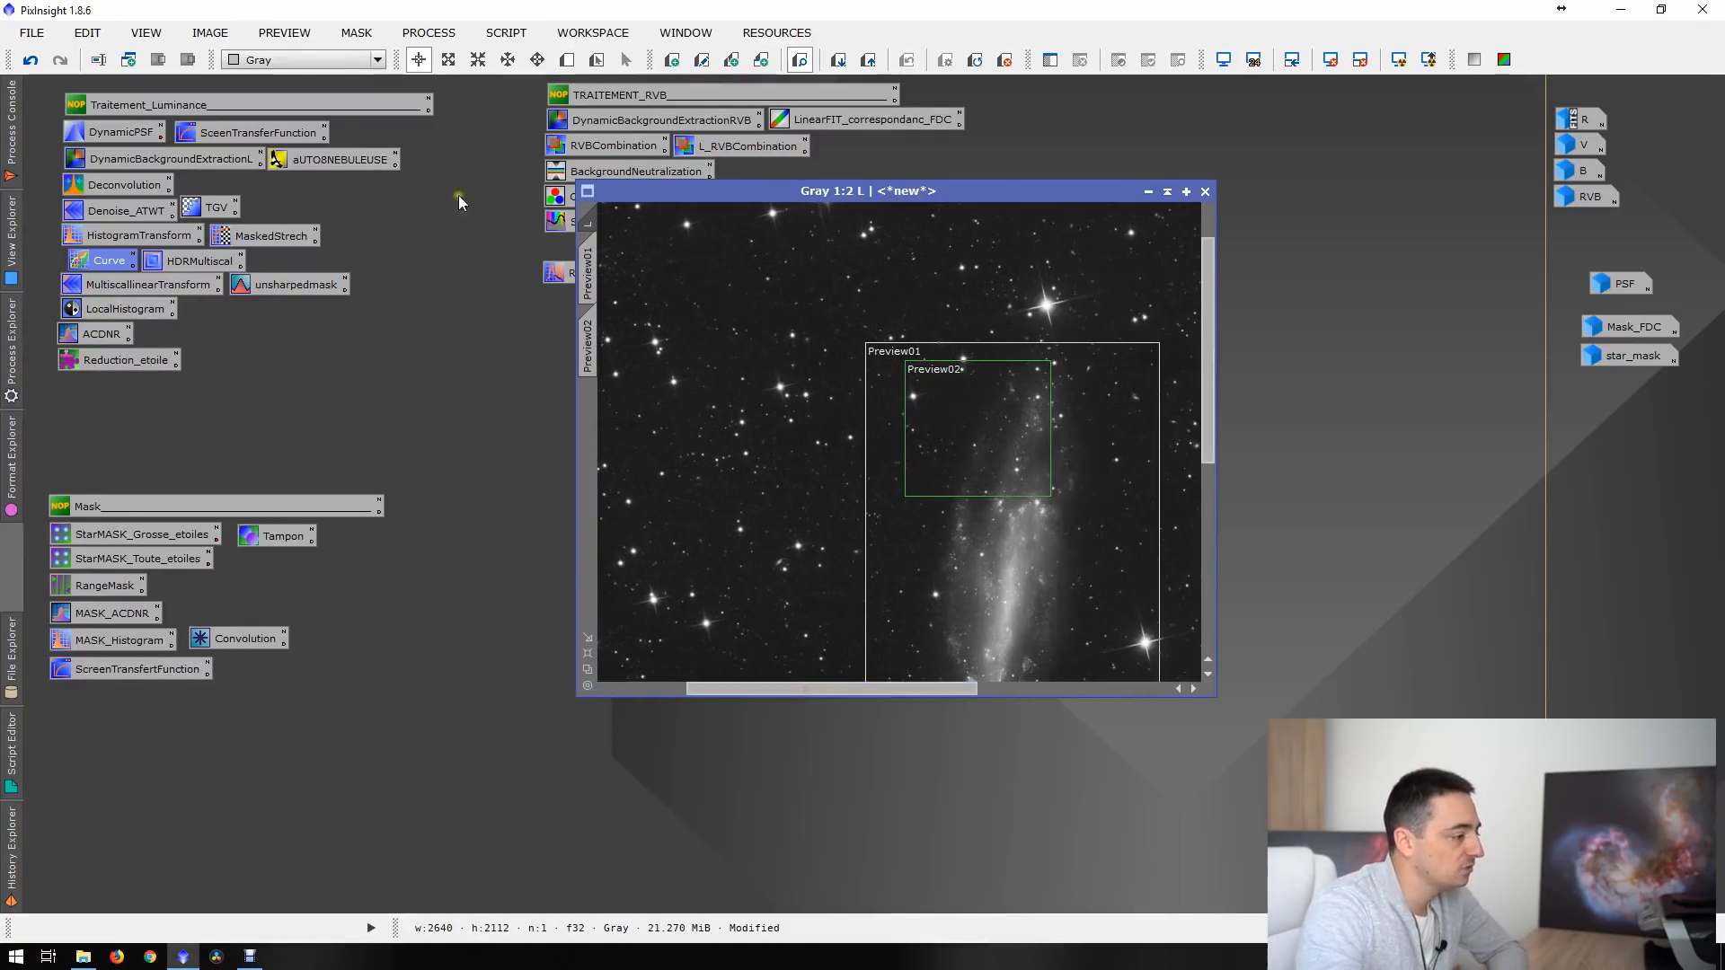
pyautogui.doubleClick(290, 284)
pyautogui.doubleClick(958, 196)
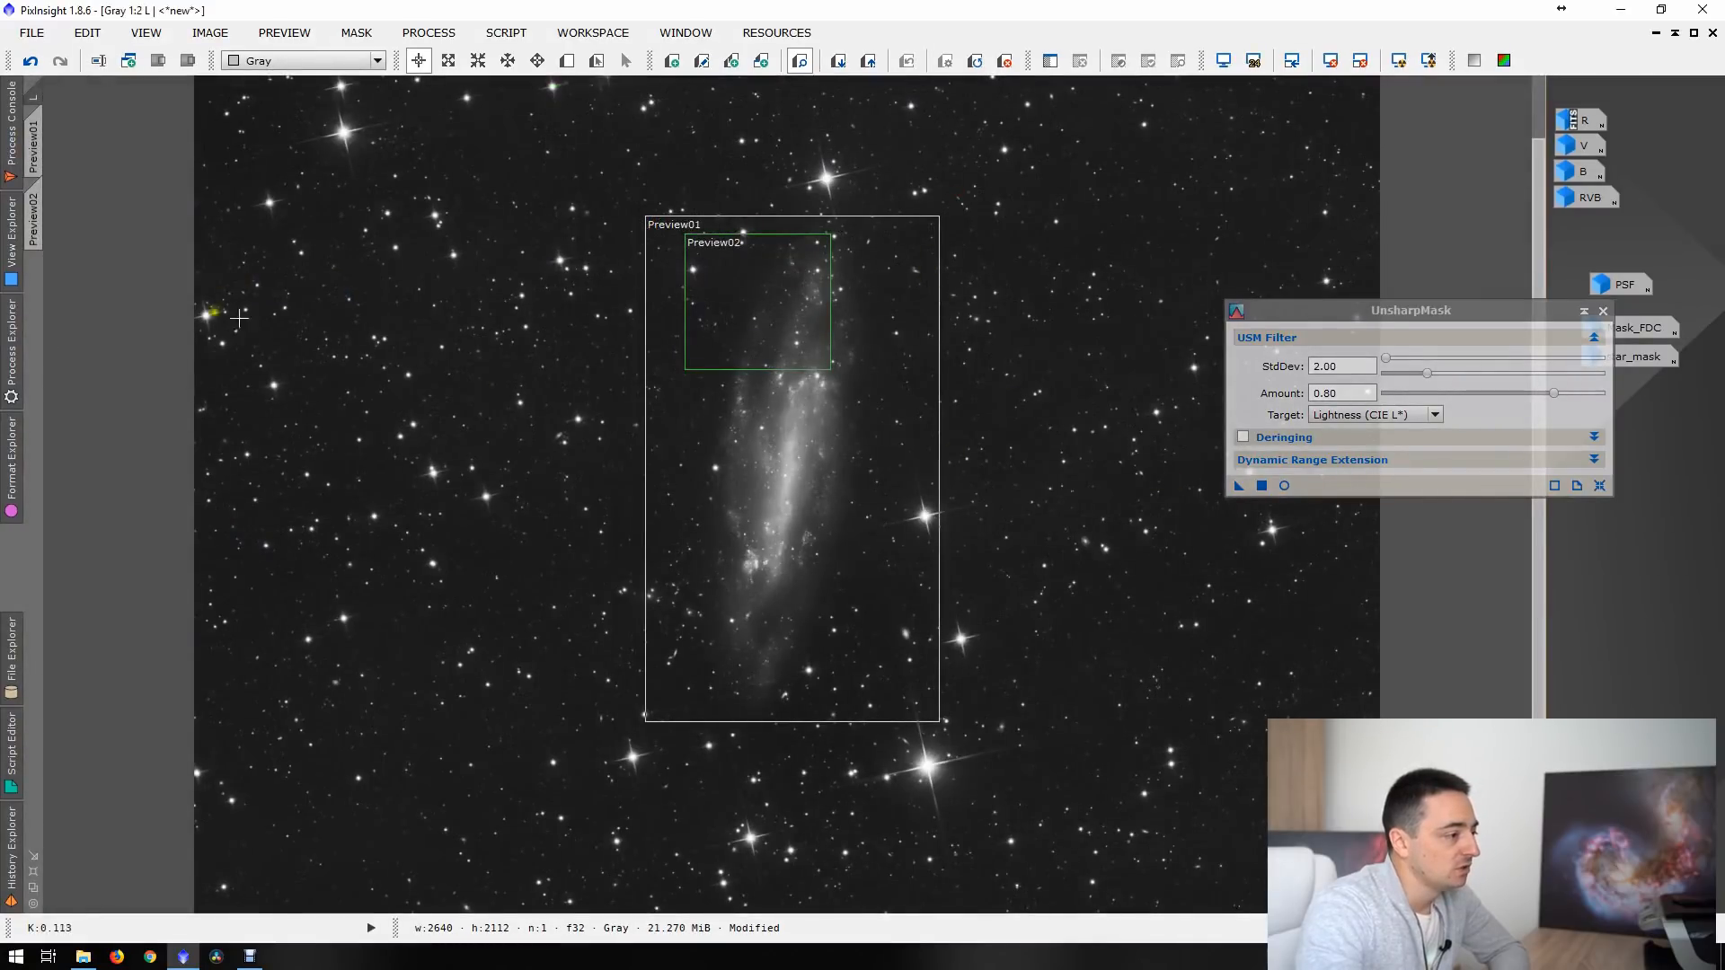
# - Show Preview01 of L, enable deringing, and test UnsharpMask on it with StdDev 1.30 and Amount 0.39
pyautogui.click(36, 219)
pyautogui.click(34, 148)
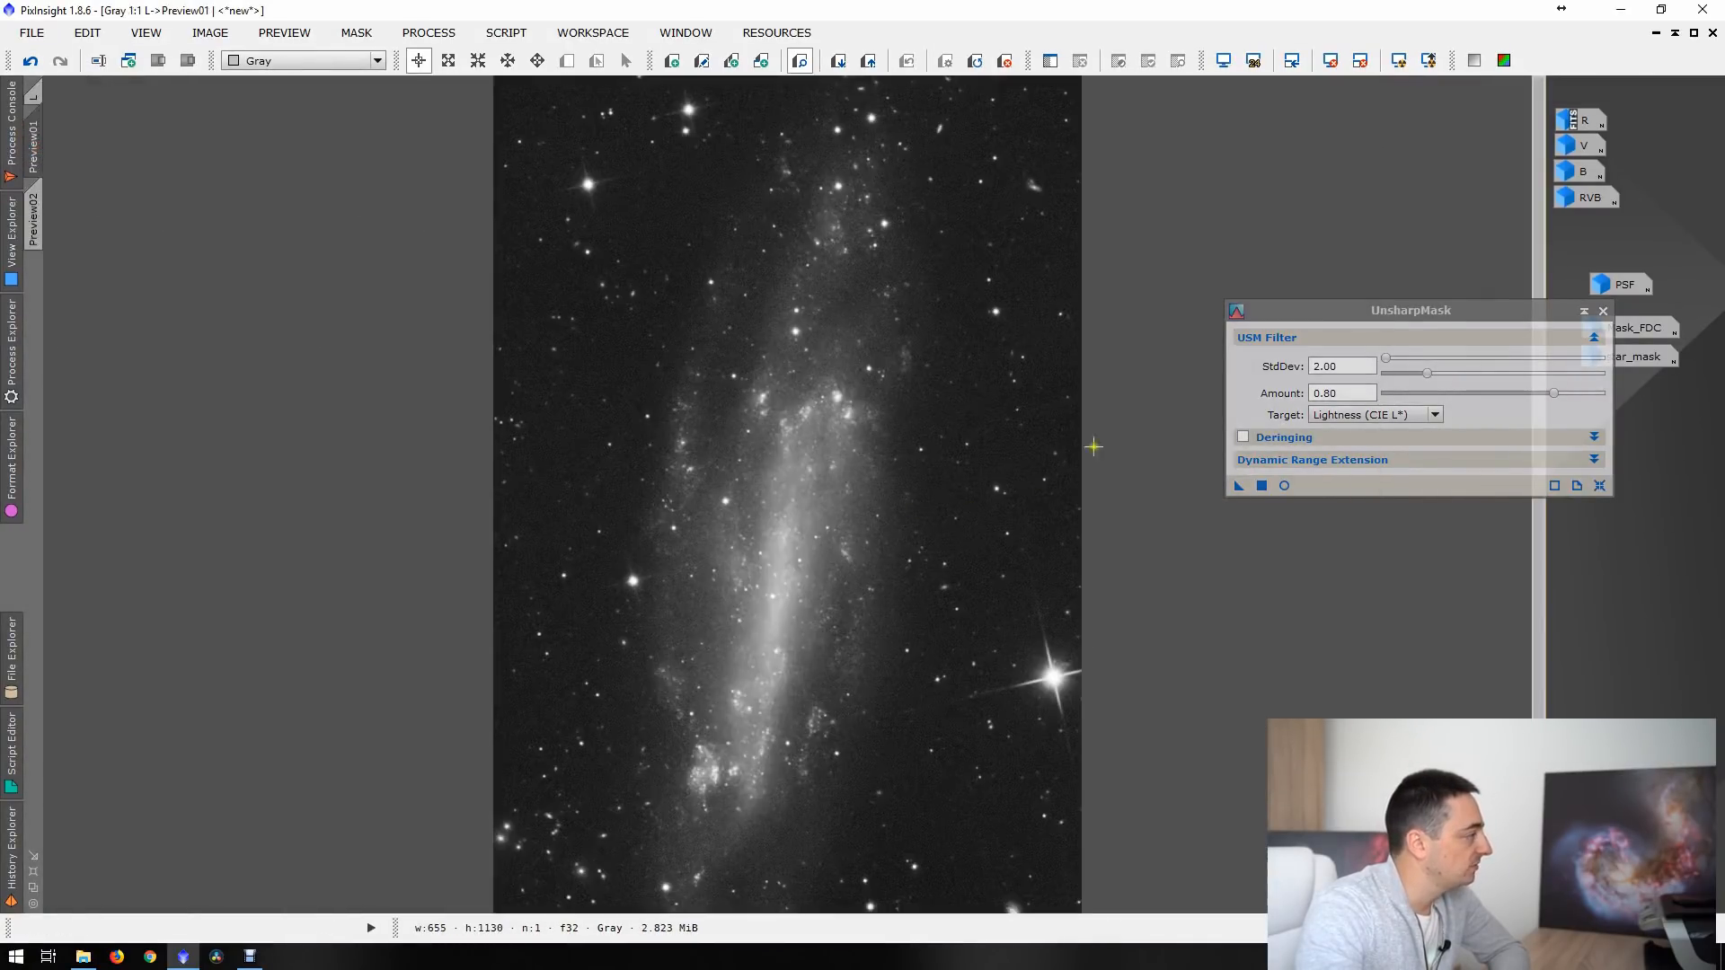
pyautogui.click(1243, 436)
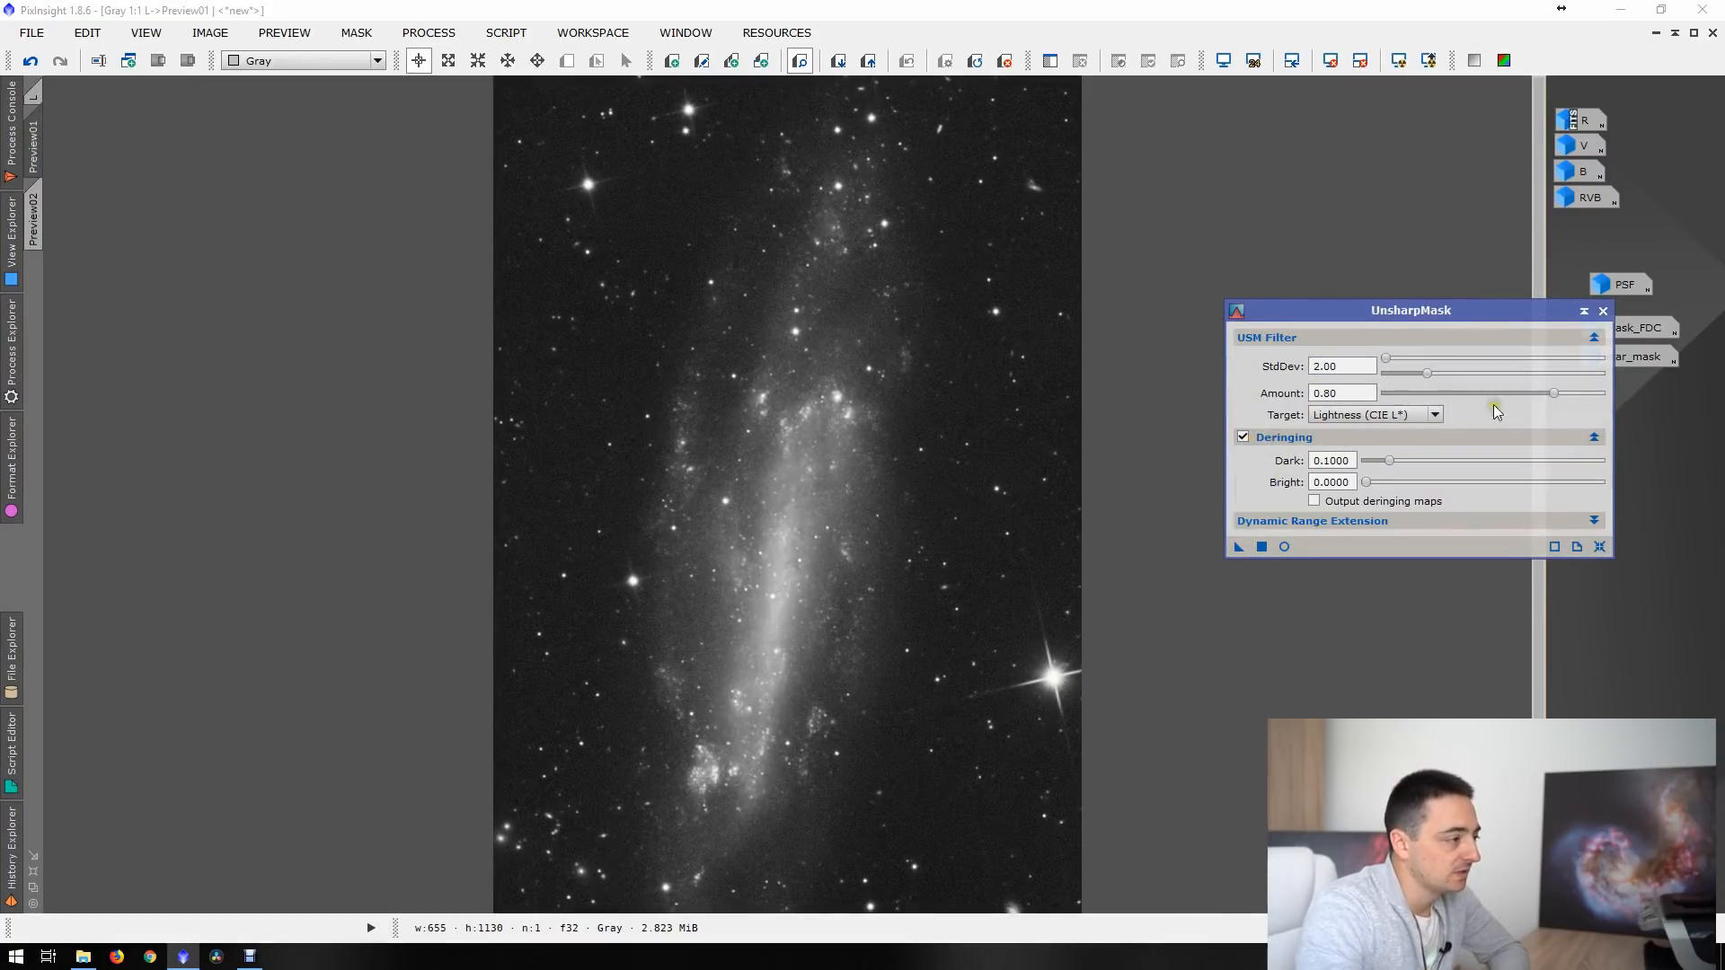
pyautogui.moveTo(1239, 546); pyautogui.dragTo(998, 588)
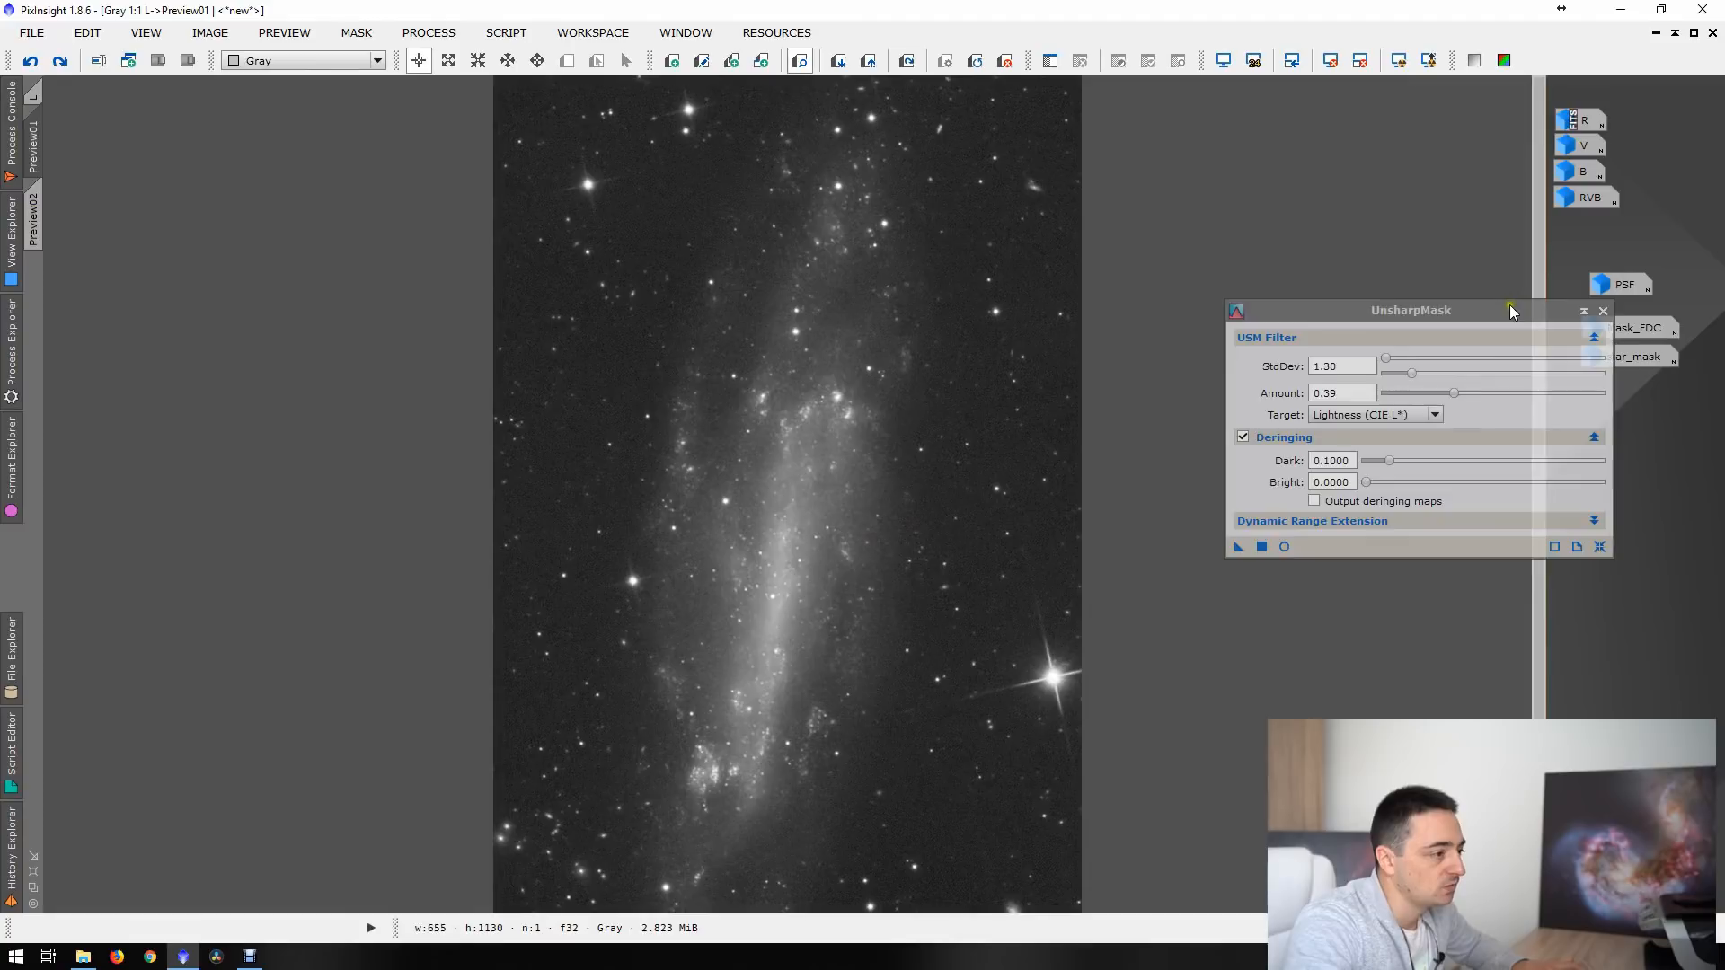
# - Move the UnsharpMask window aside, open the Mask_FDC image, and assign it as the mask of the L image
pyautogui.moveTo(1510, 310); pyautogui.dragTo(1321, 330)
pyautogui.doubleClick(1630, 329)
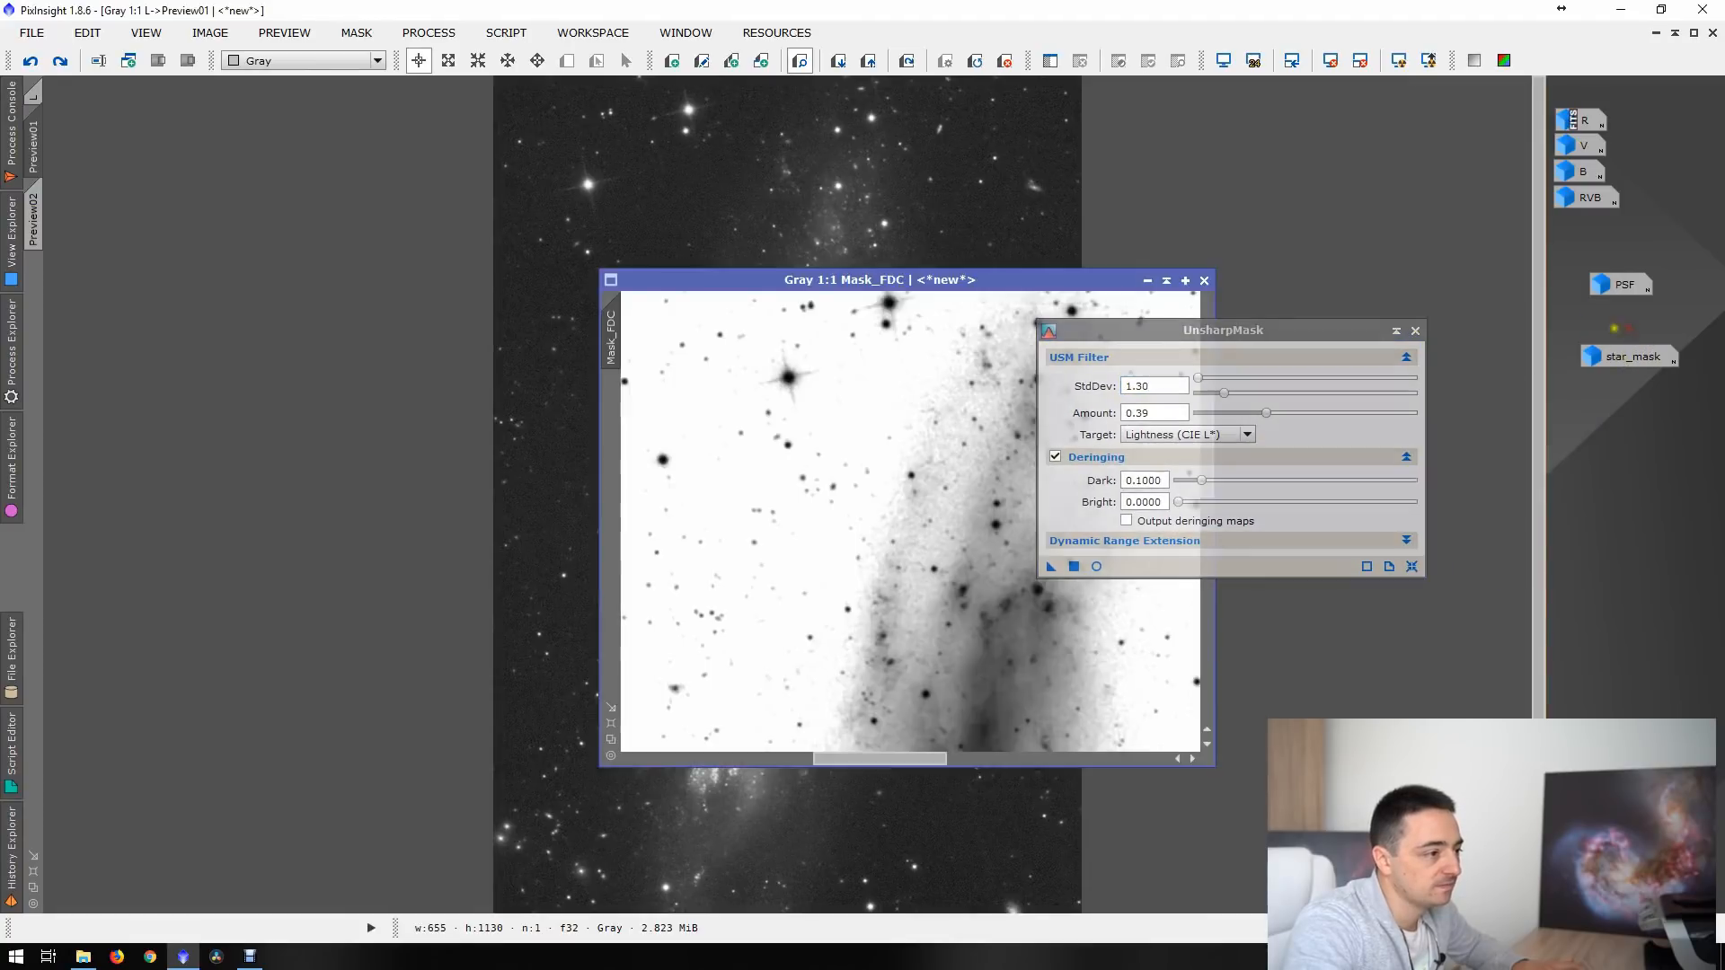
pyautogui.moveTo(580, 347); pyautogui.dragTo(41, 296)
# - Invert the mask on L so the background is protected, and hide the red mask overlay
pyautogui.click(354, 33)
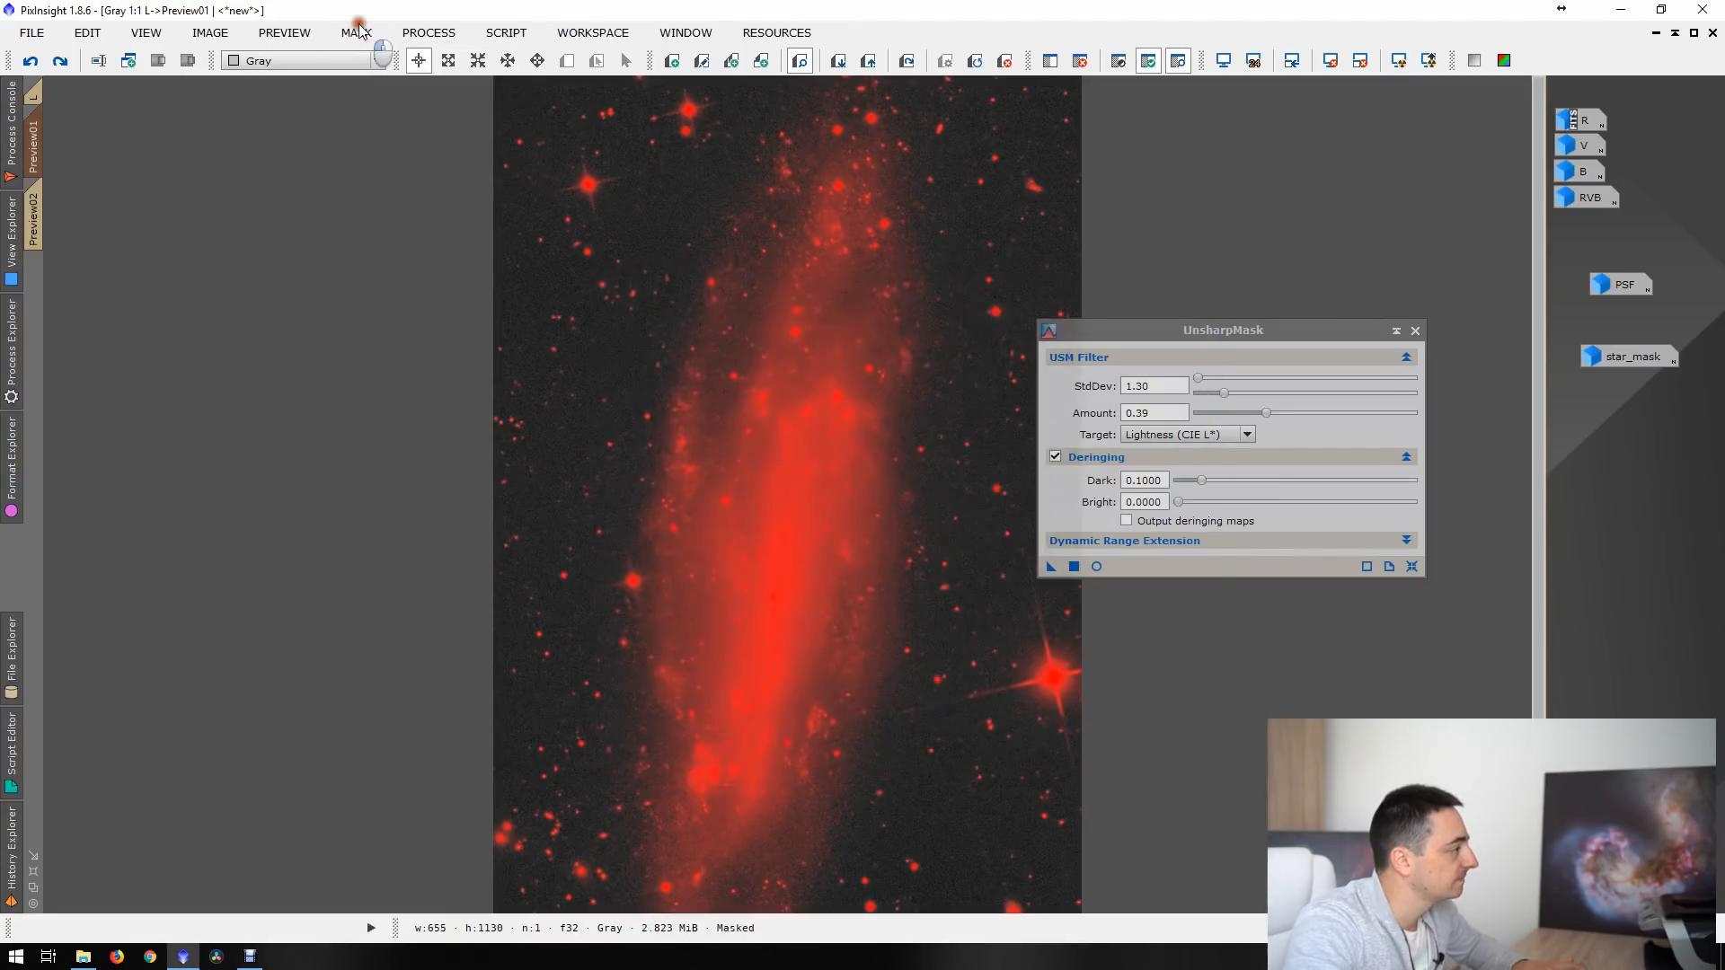
pyautogui.click(356, 32)
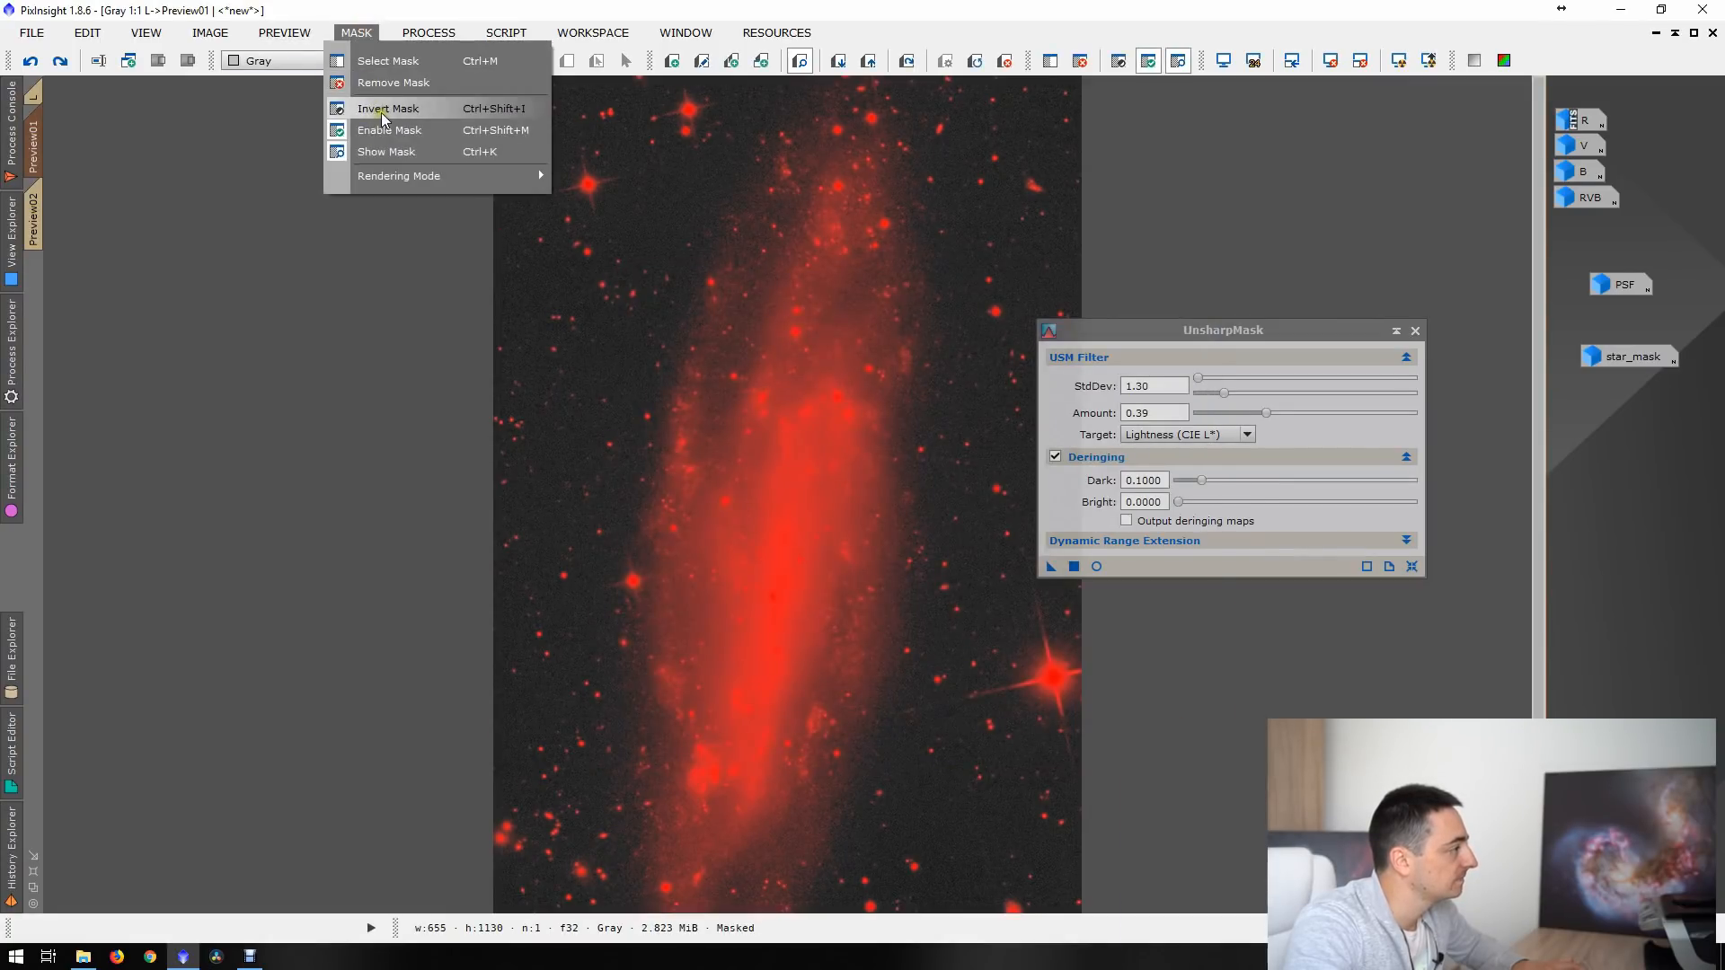
pyautogui.click(382, 108)
pyautogui.click(356, 33)
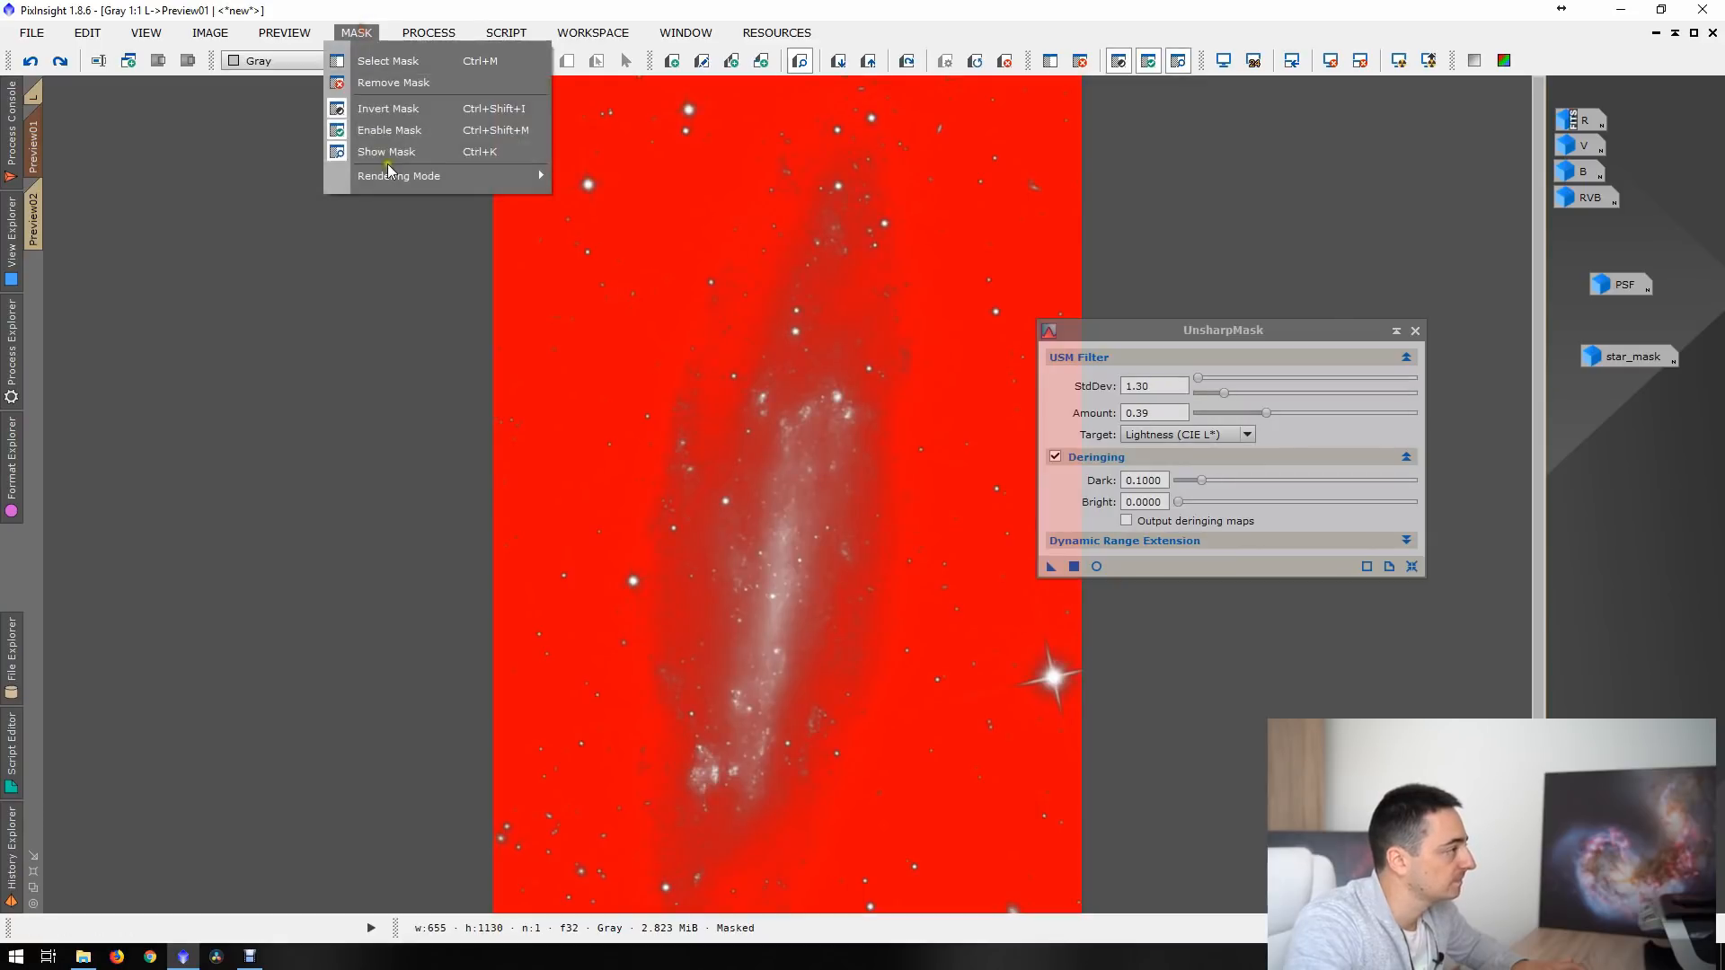
pyautogui.click(400, 166)
# - Apply UnsharpMask to Preview01 through the inverted mask and inspect the galaxy's core up close
pyautogui.click(1048, 570)
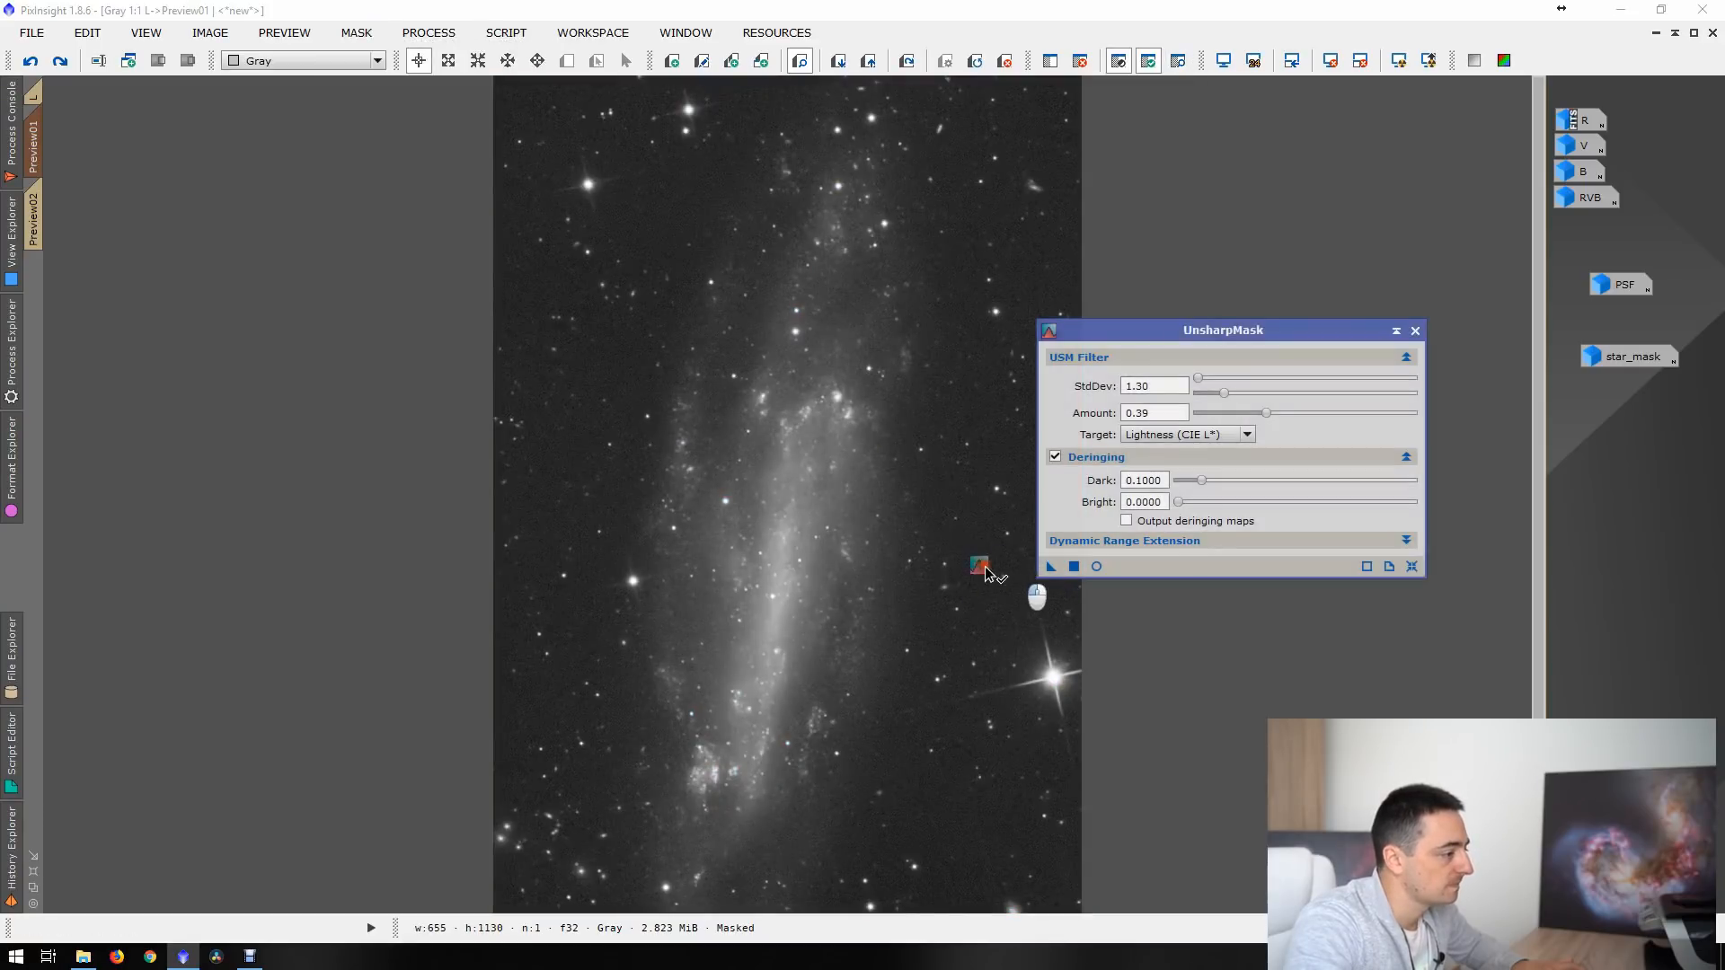
pyautogui.scroll(1, 749, 753)
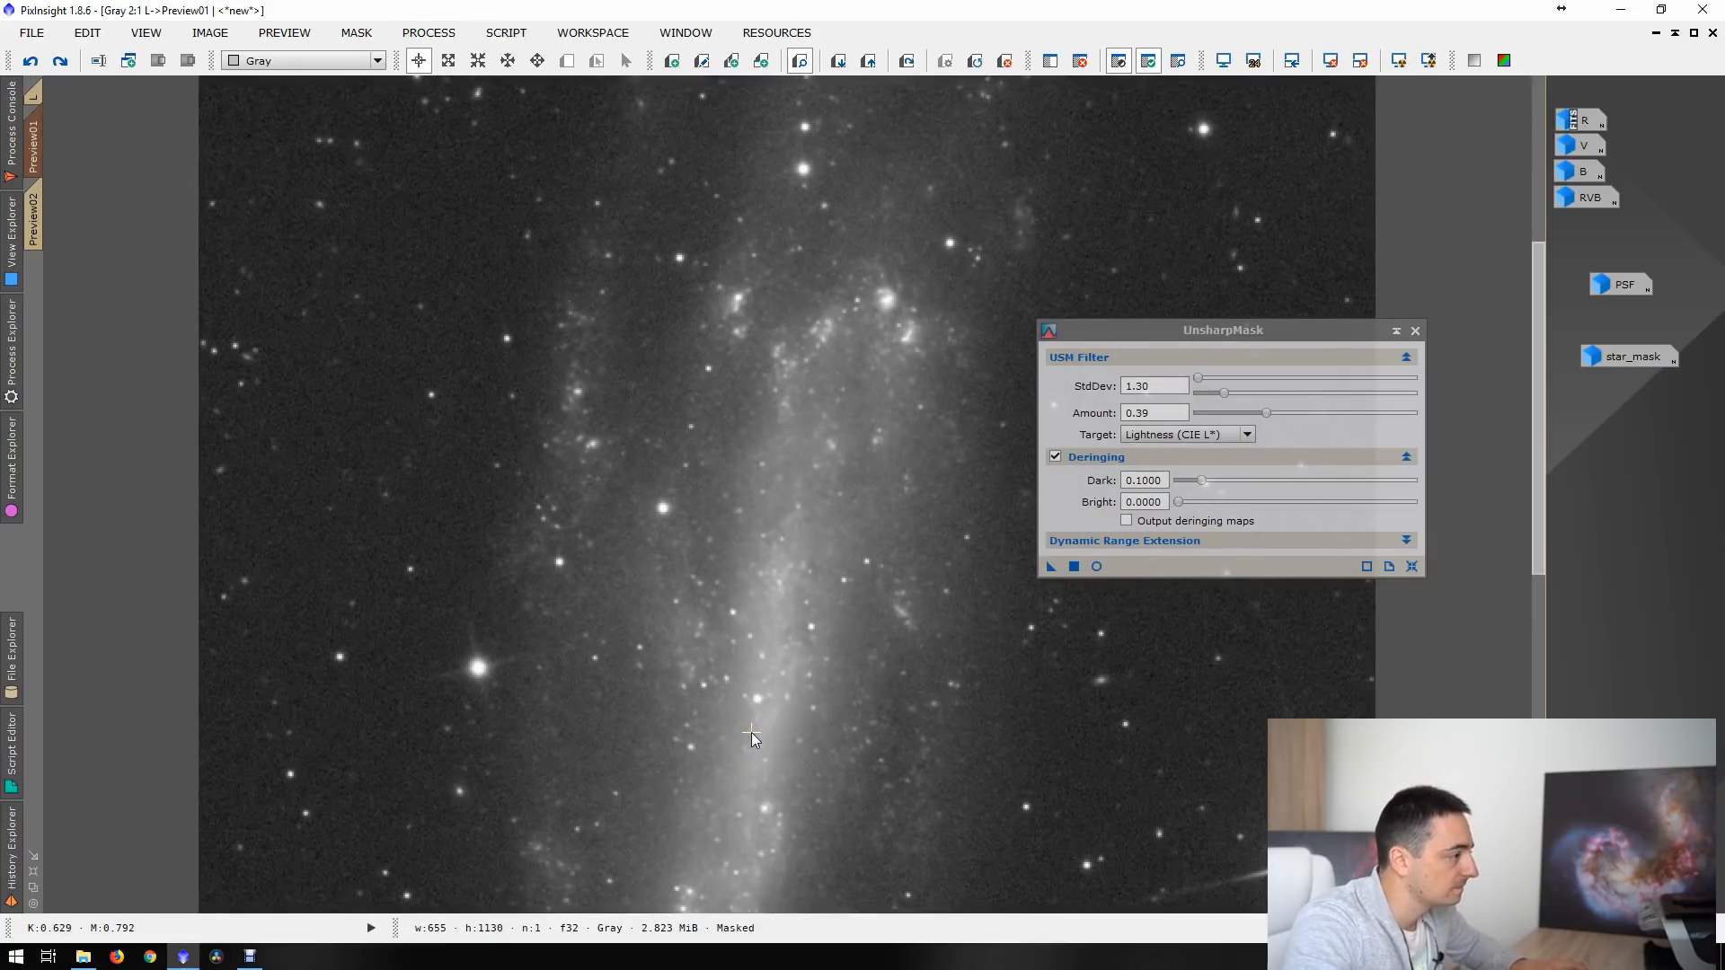
# - Raise the UnsharpMask Amount to 0.48 and test it on Preview01
pyautogui.scroll(-1, 753, 728)
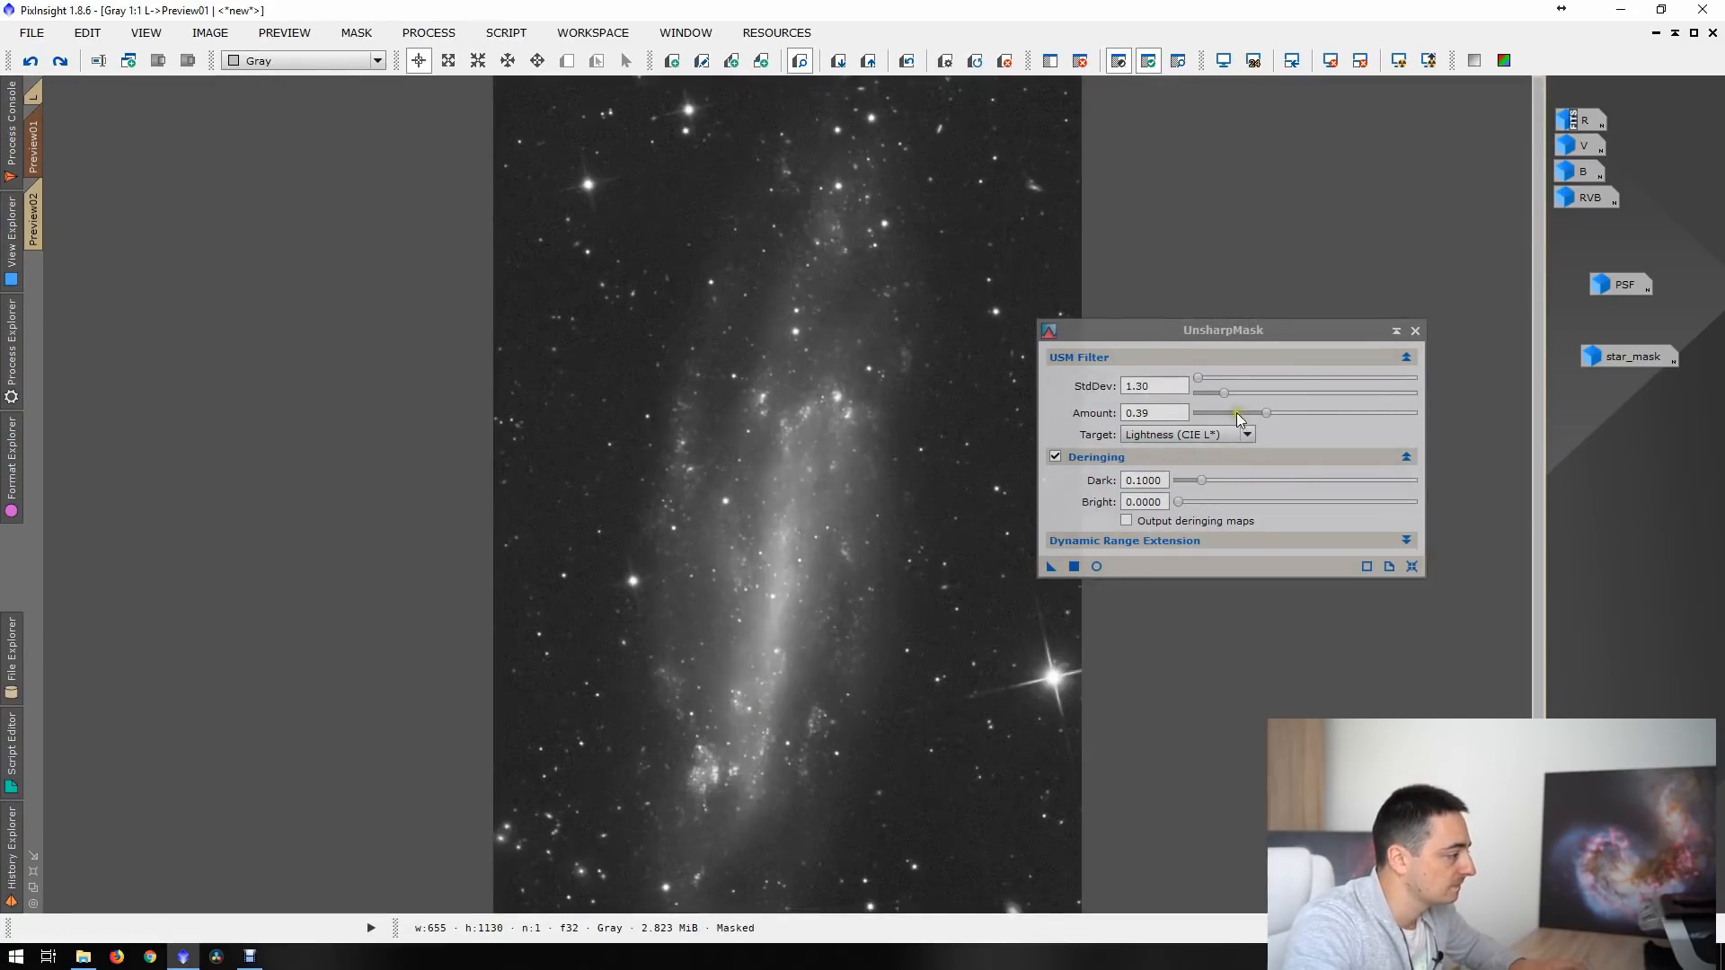
pyautogui.moveTo(1271, 418); pyautogui.dragTo(1286, 414)
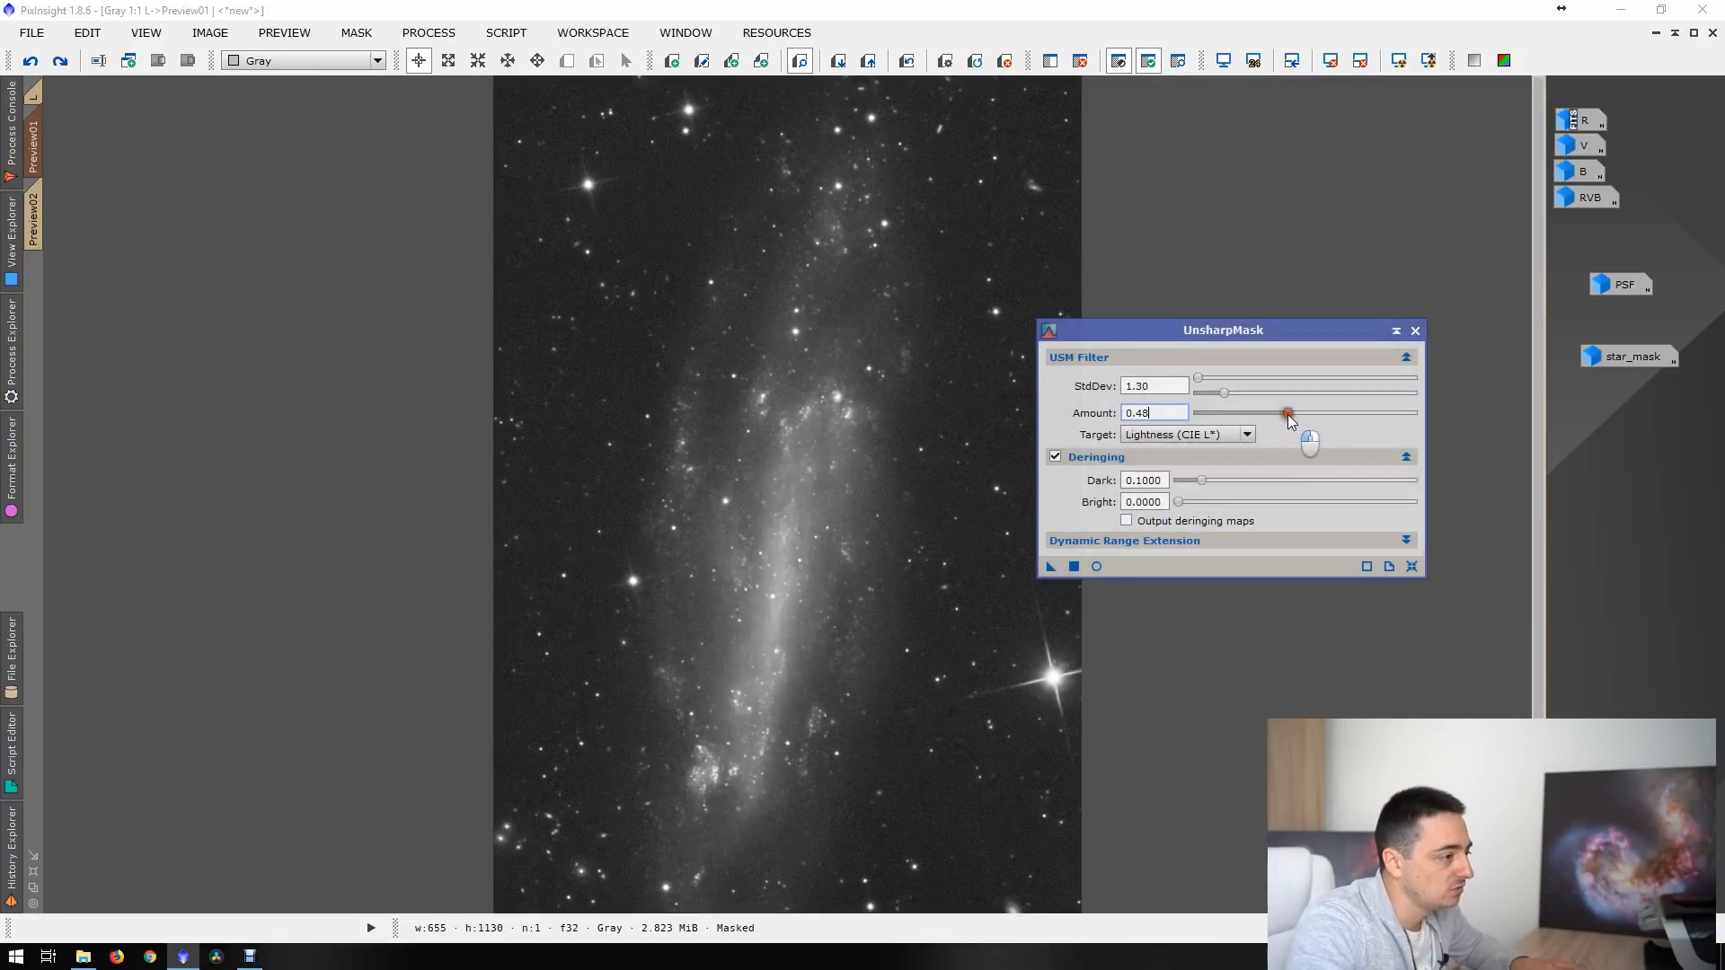
pyautogui.moveTo(1050, 567); pyautogui.dragTo(906, 551)
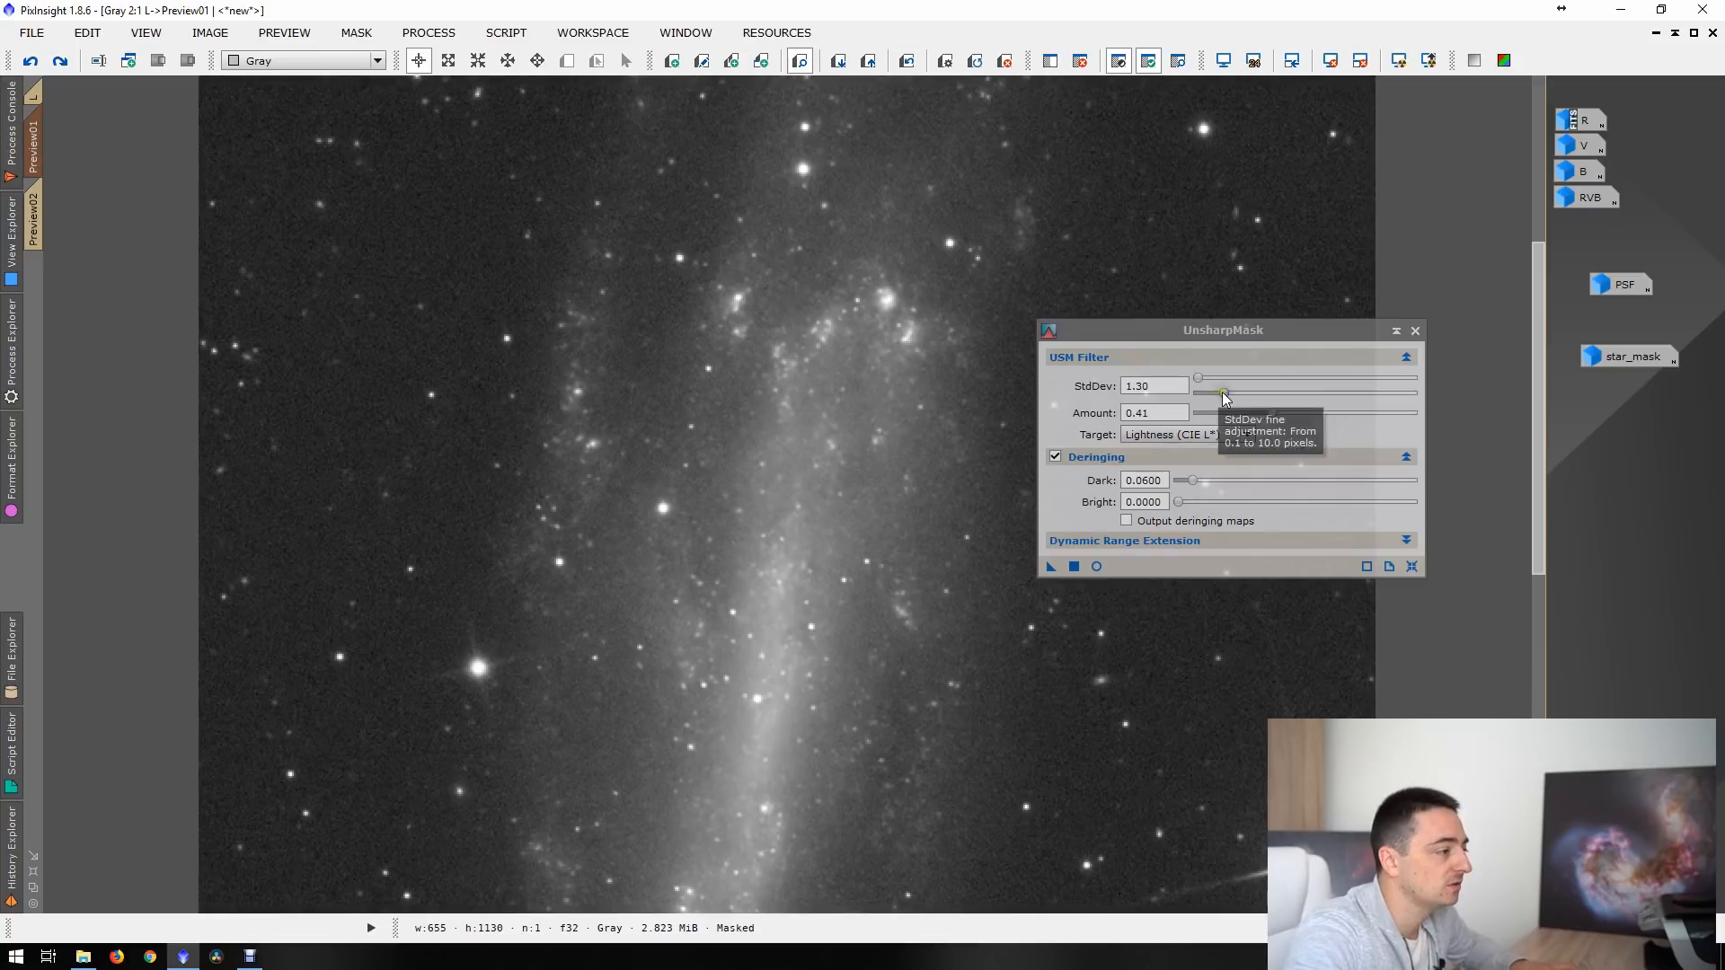
# - Set the UnsharpMask StdDev to 2.00, apply it to Preview01, and check the galaxy's detail
pyautogui.moveTo(1226, 399); pyautogui.dragTo(1239, 397)
pyautogui.moveTo(1030, 573); pyautogui.dragTo(950, 566)
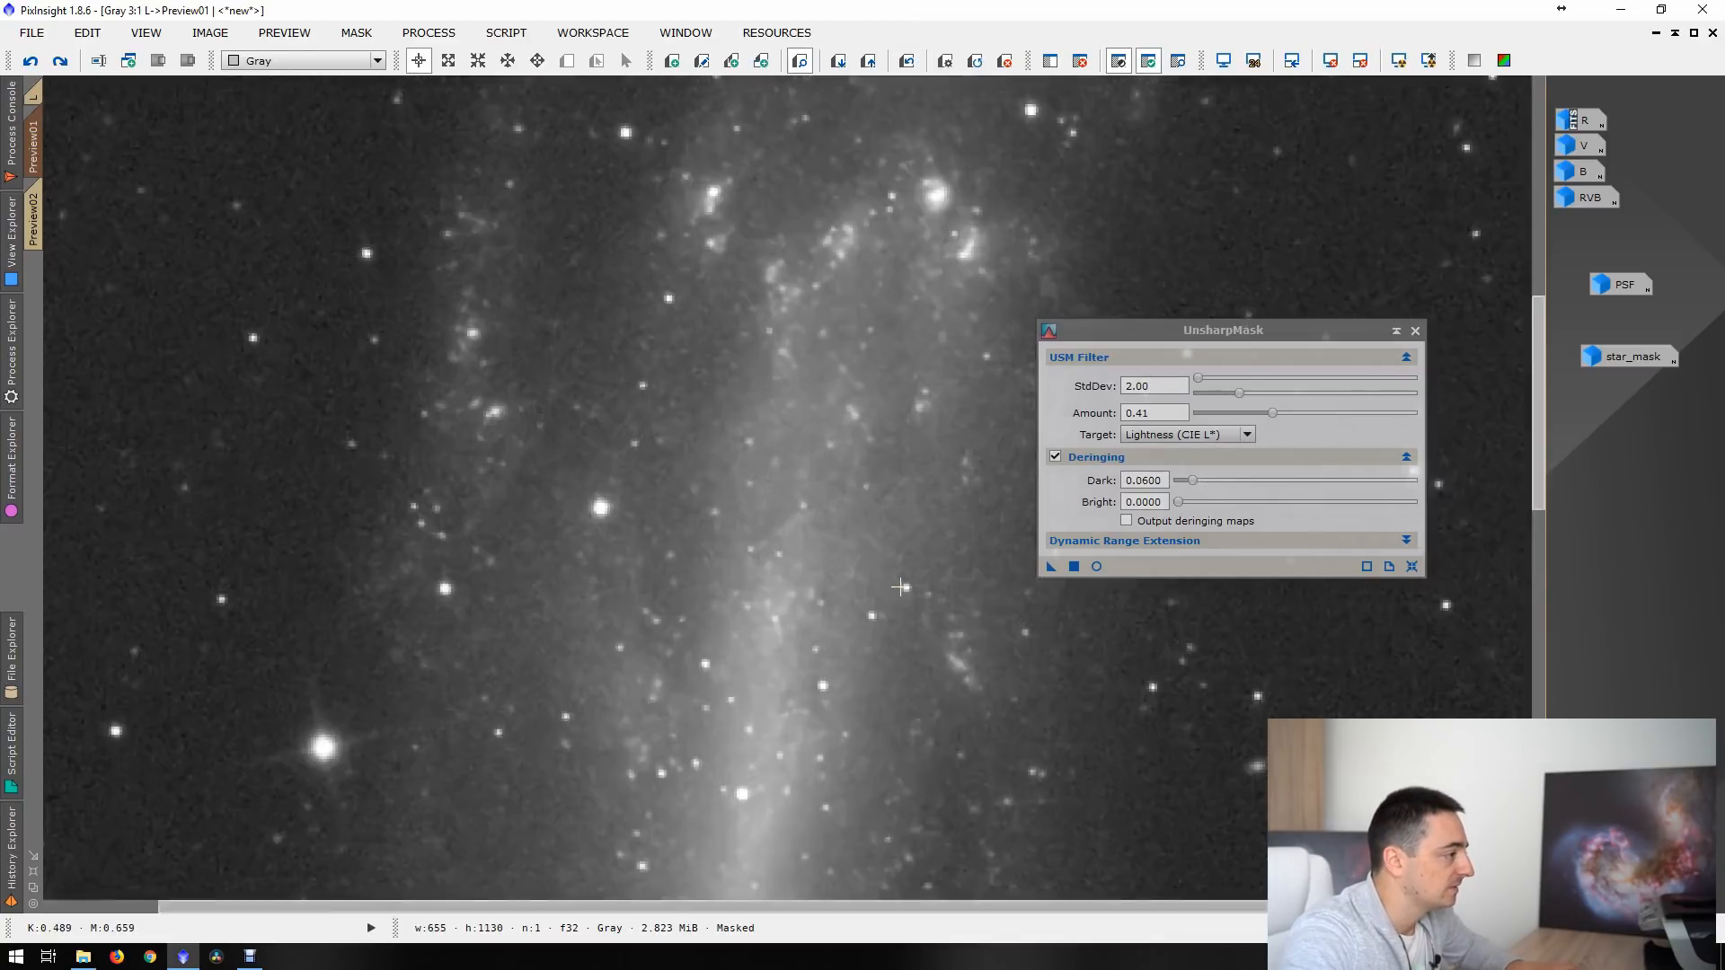
pyautogui.scroll(-1, 900, 586)
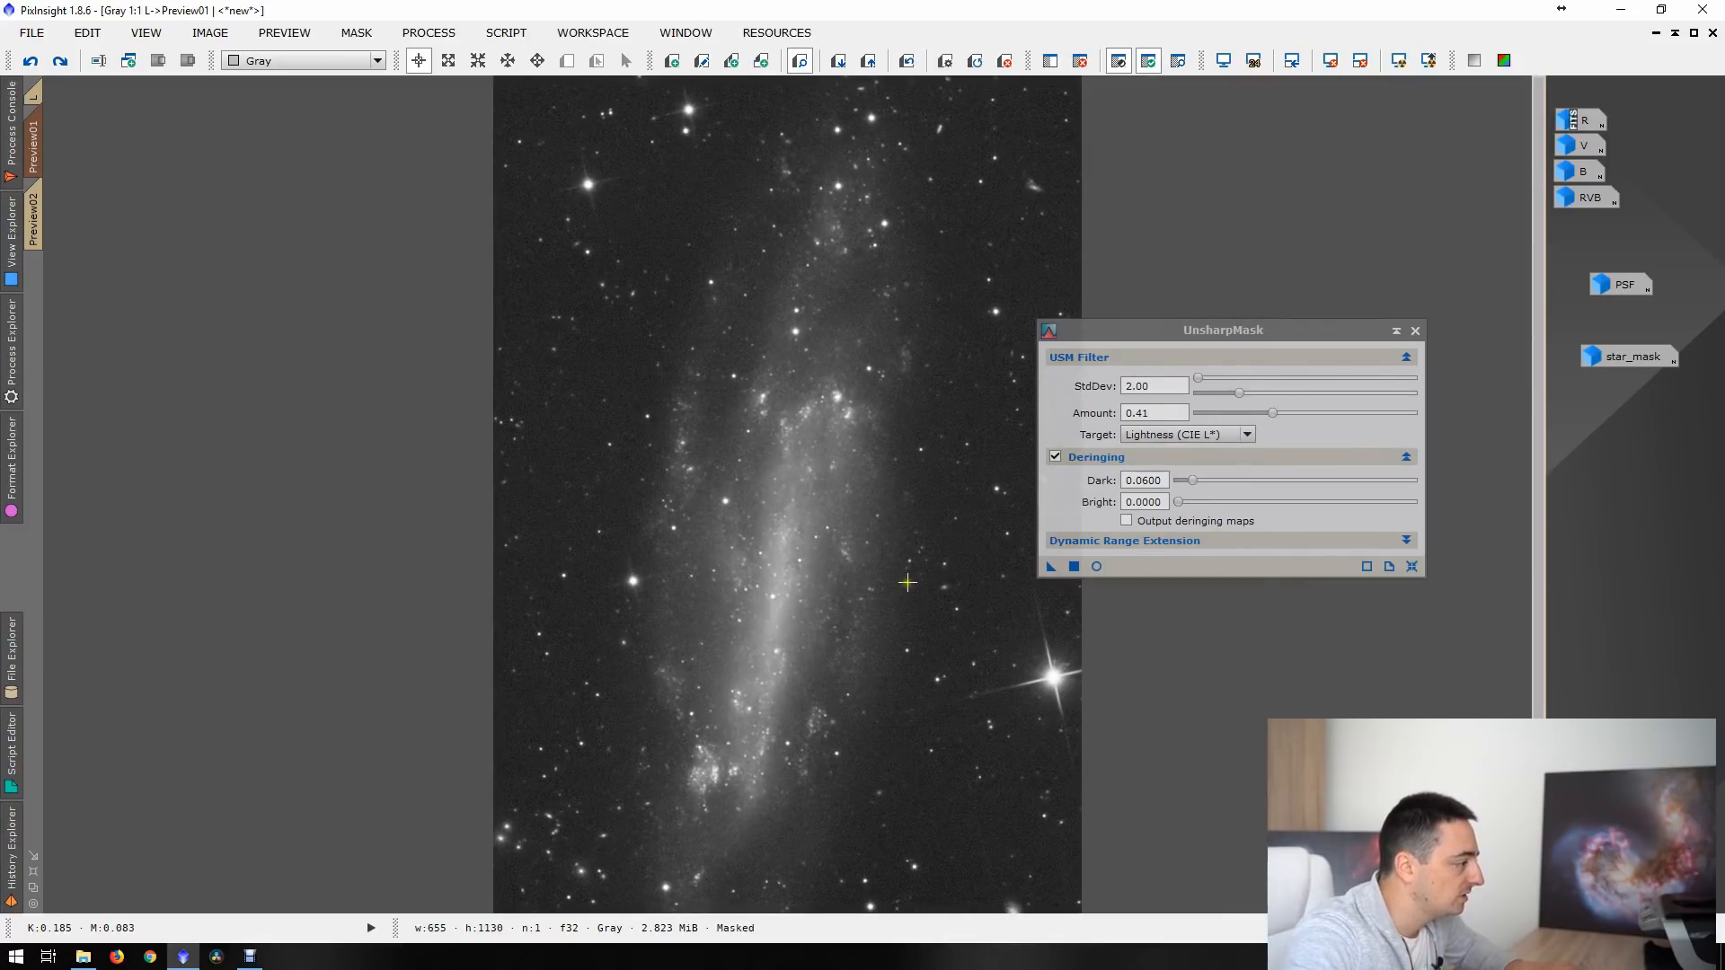
# - Lower the dark deringing to 0.0400, reapply UnsharpMask to Preview01, and inspect the galaxy's core
pyautogui.moveTo(1192, 480); pyautogui.dragTo(1186, 480)
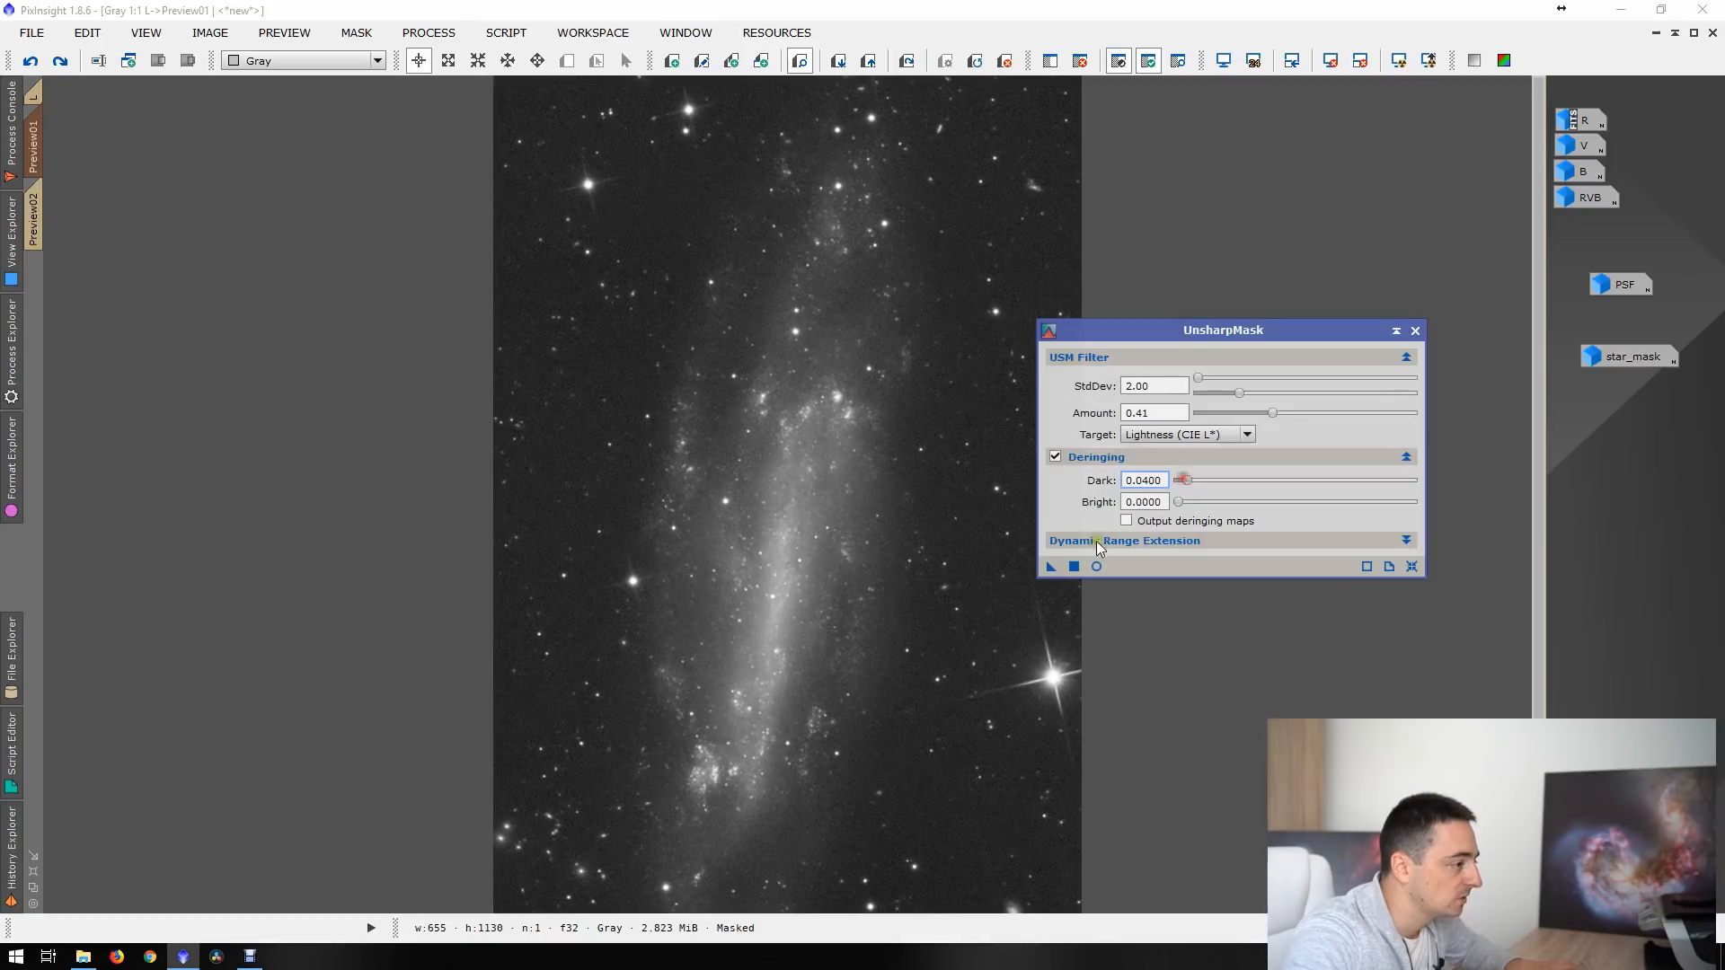
pyautogui.moveTo(1051, 567); pyautogui.dragTo(910, 567)
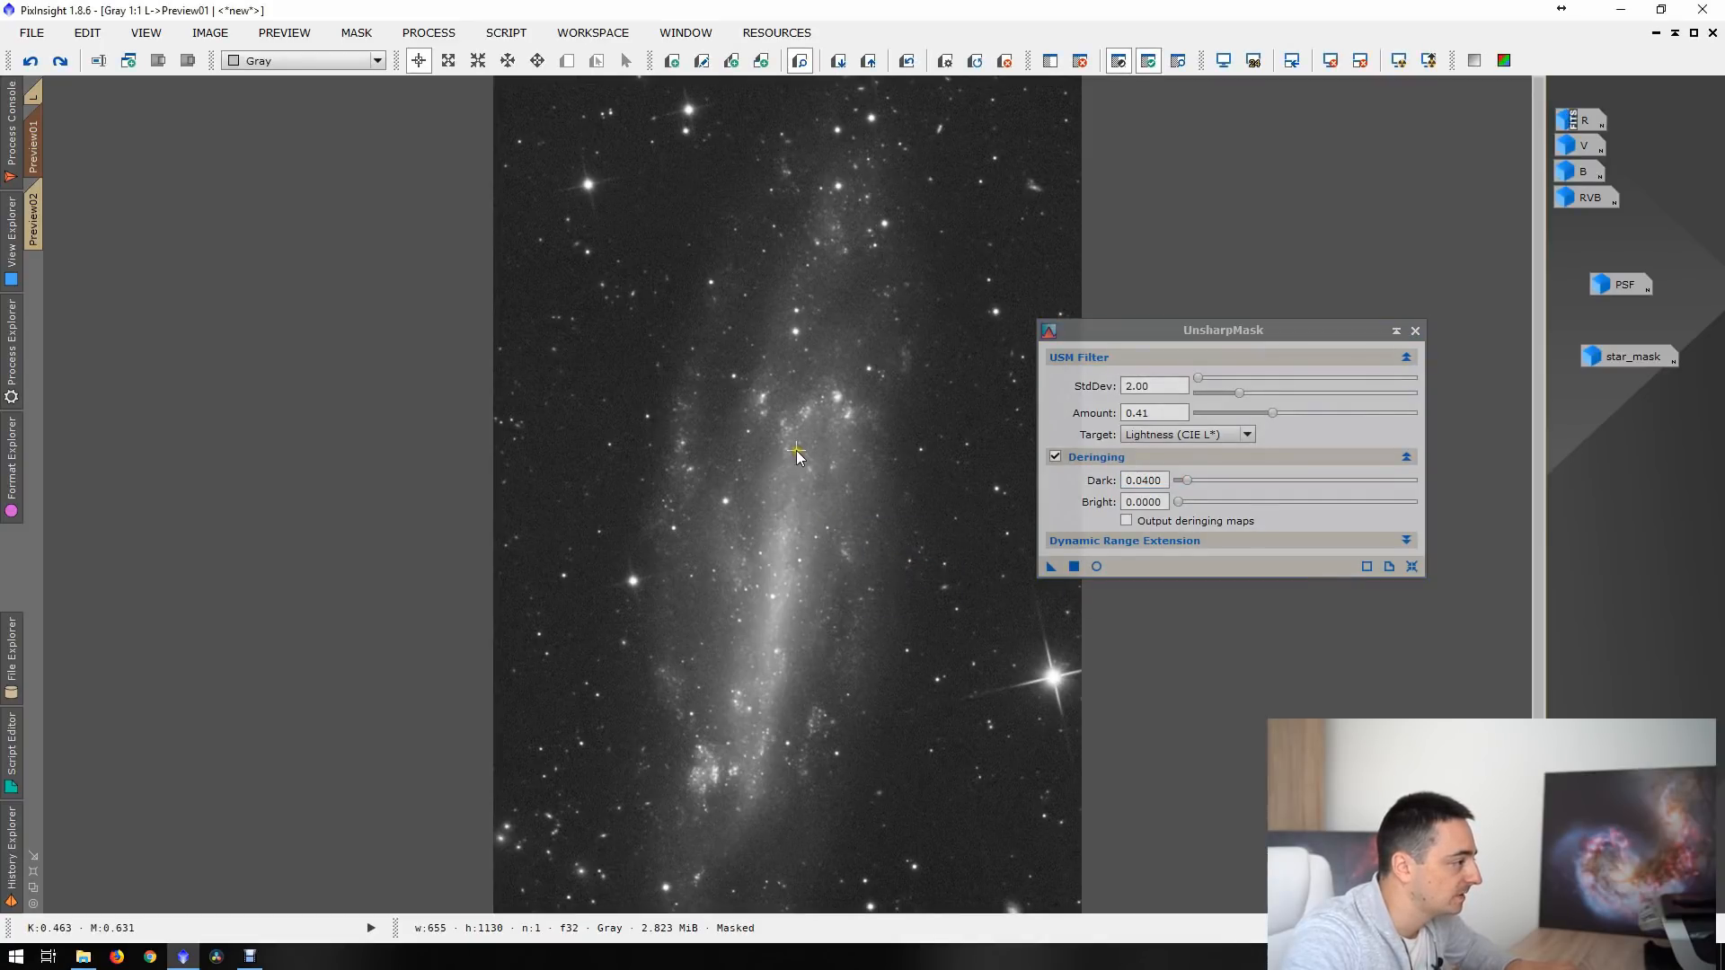
pyautogui.scroll(1, 796, 450)
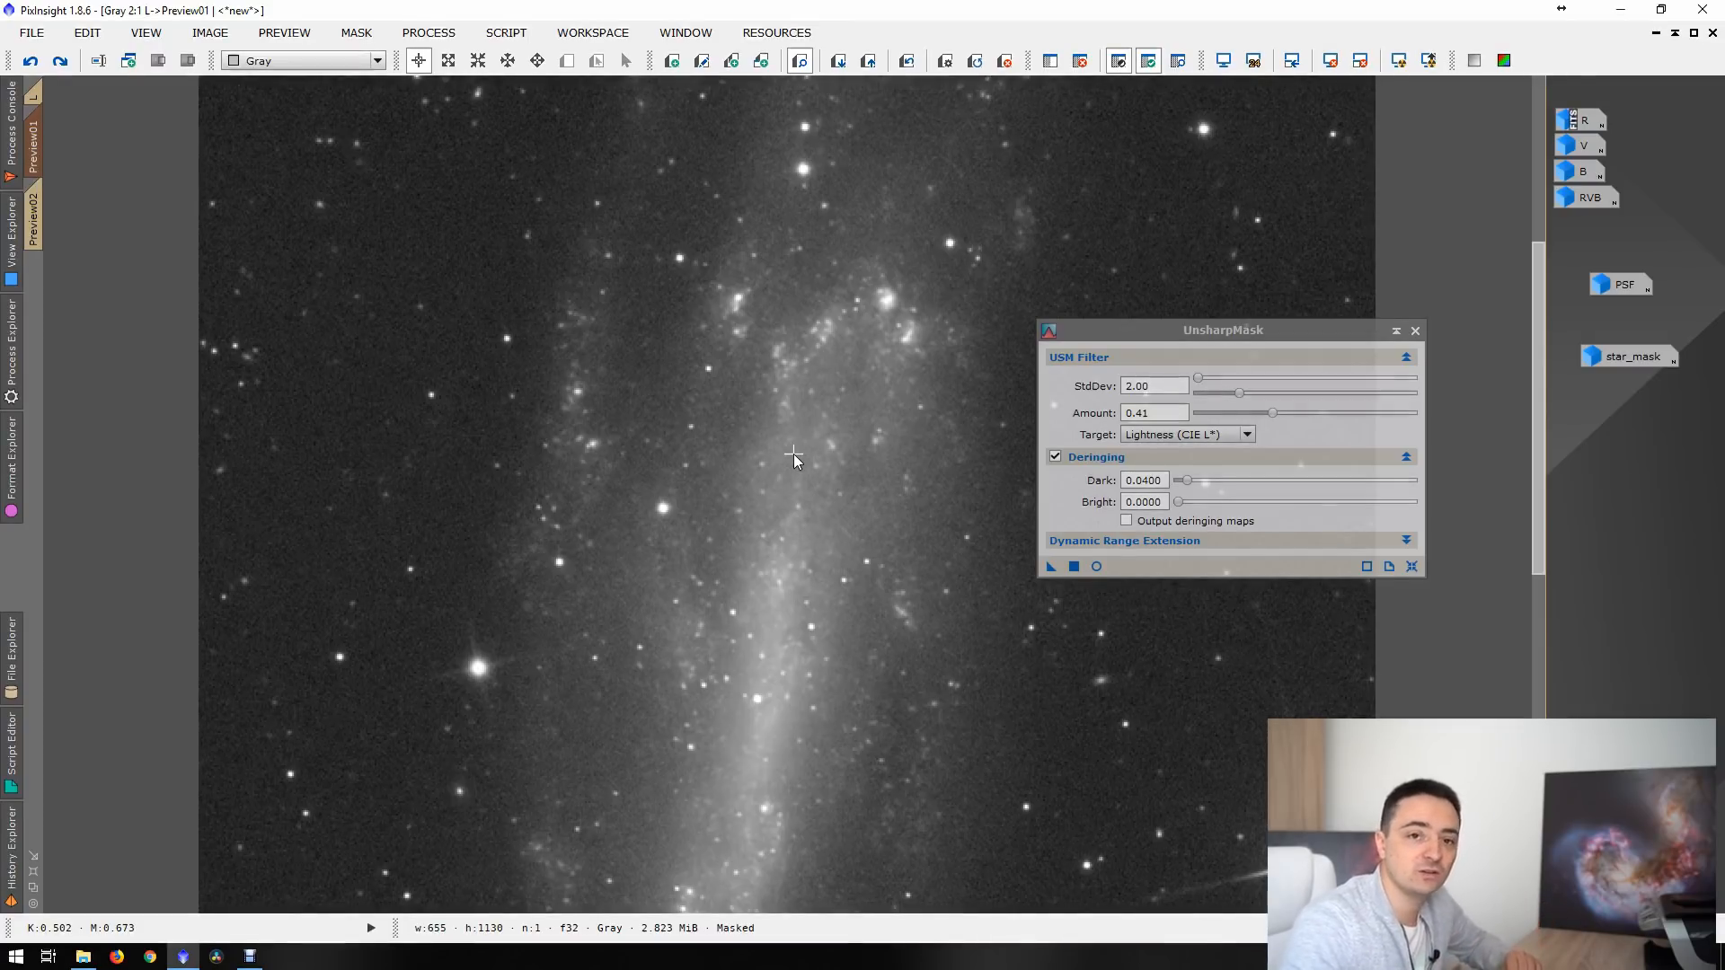
# - Return to the full L image, close UnsharpMask, and look over the sharpened galaxy
pyautogui.click(34, 95)
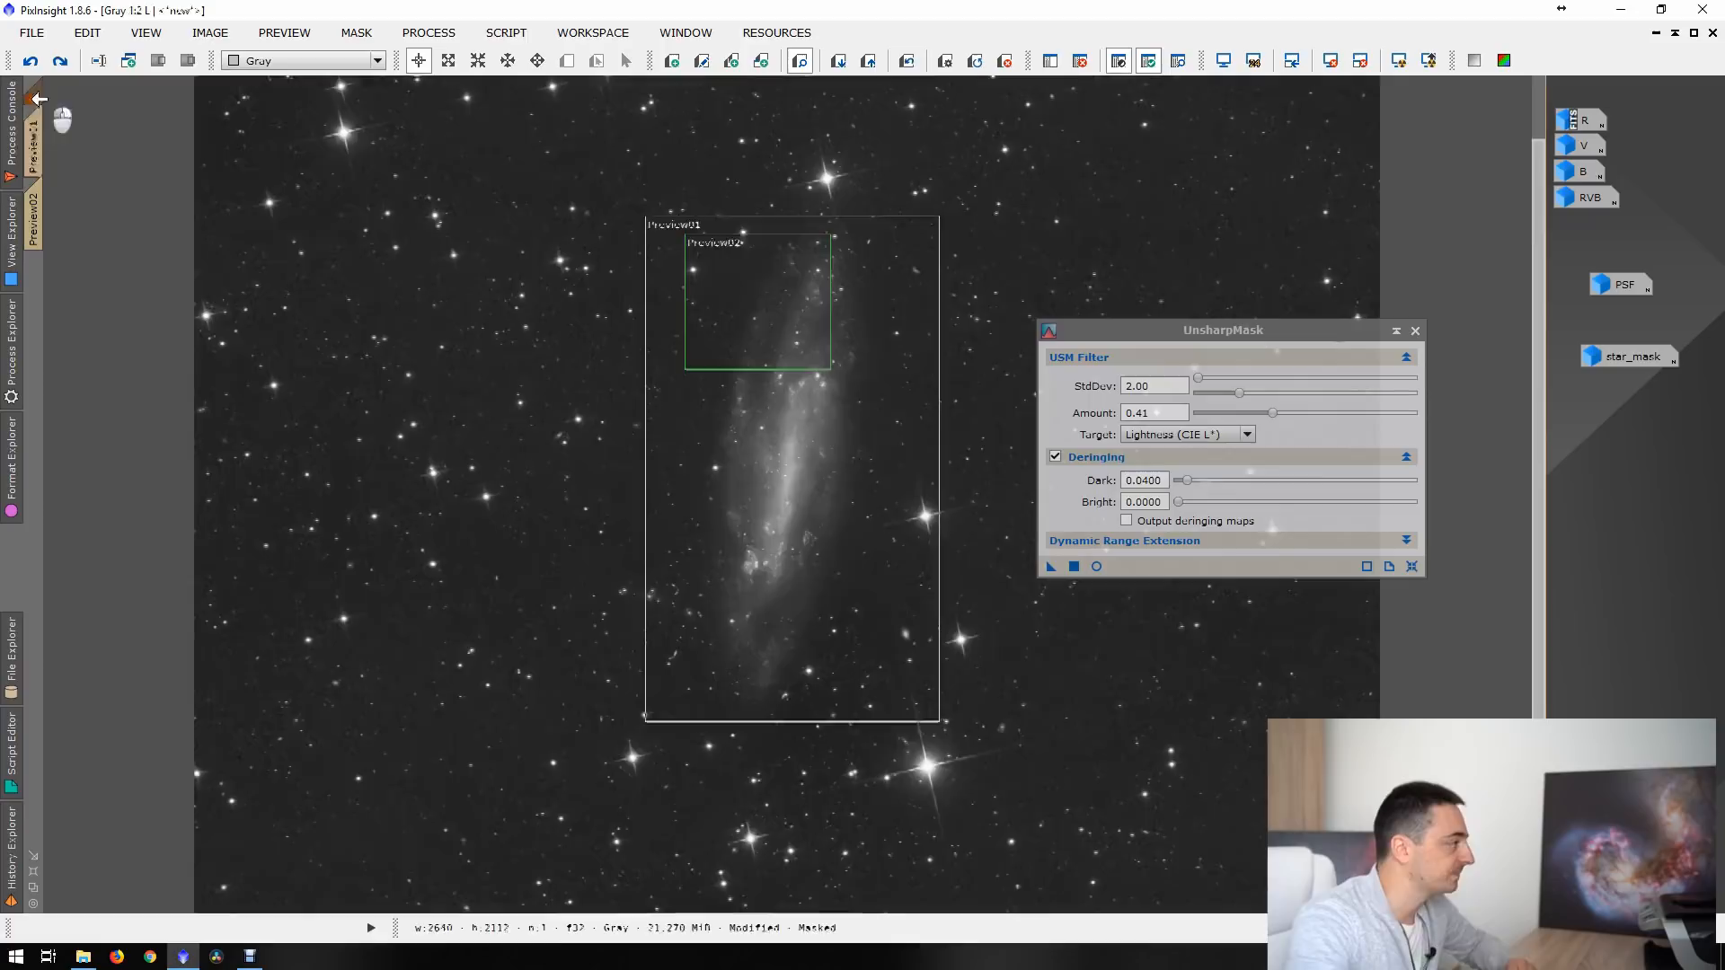
pyautogui.click(1415, 331)
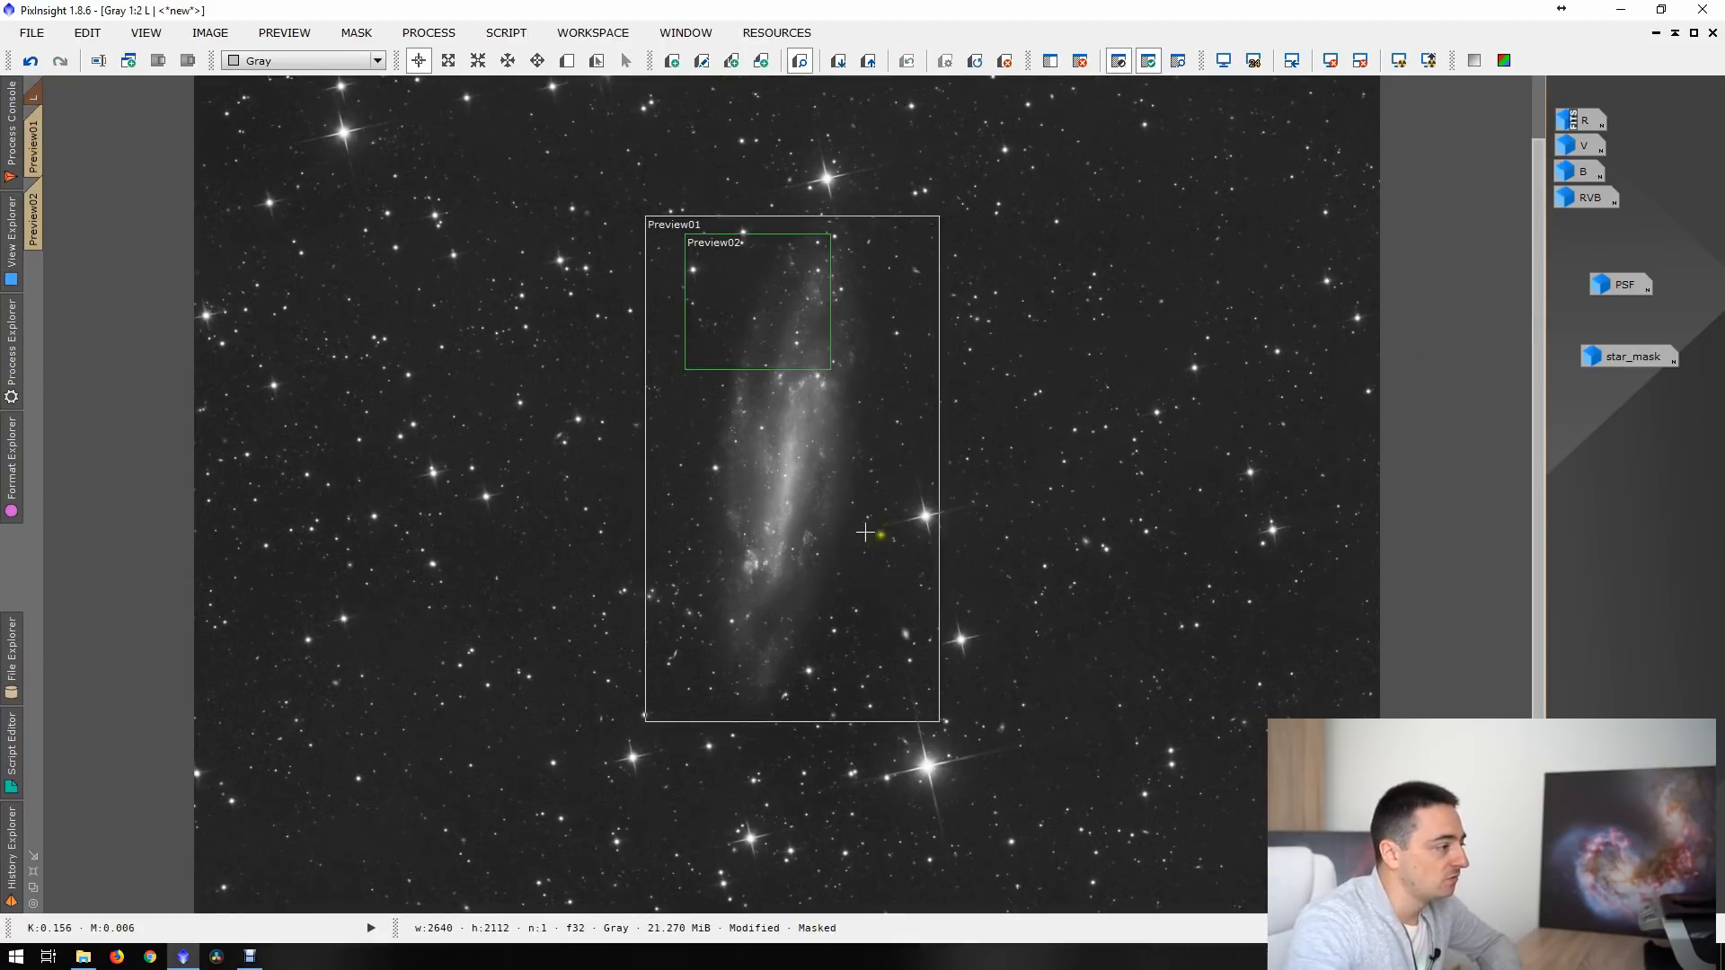
pyautogui.scroll(1, 865, 532)
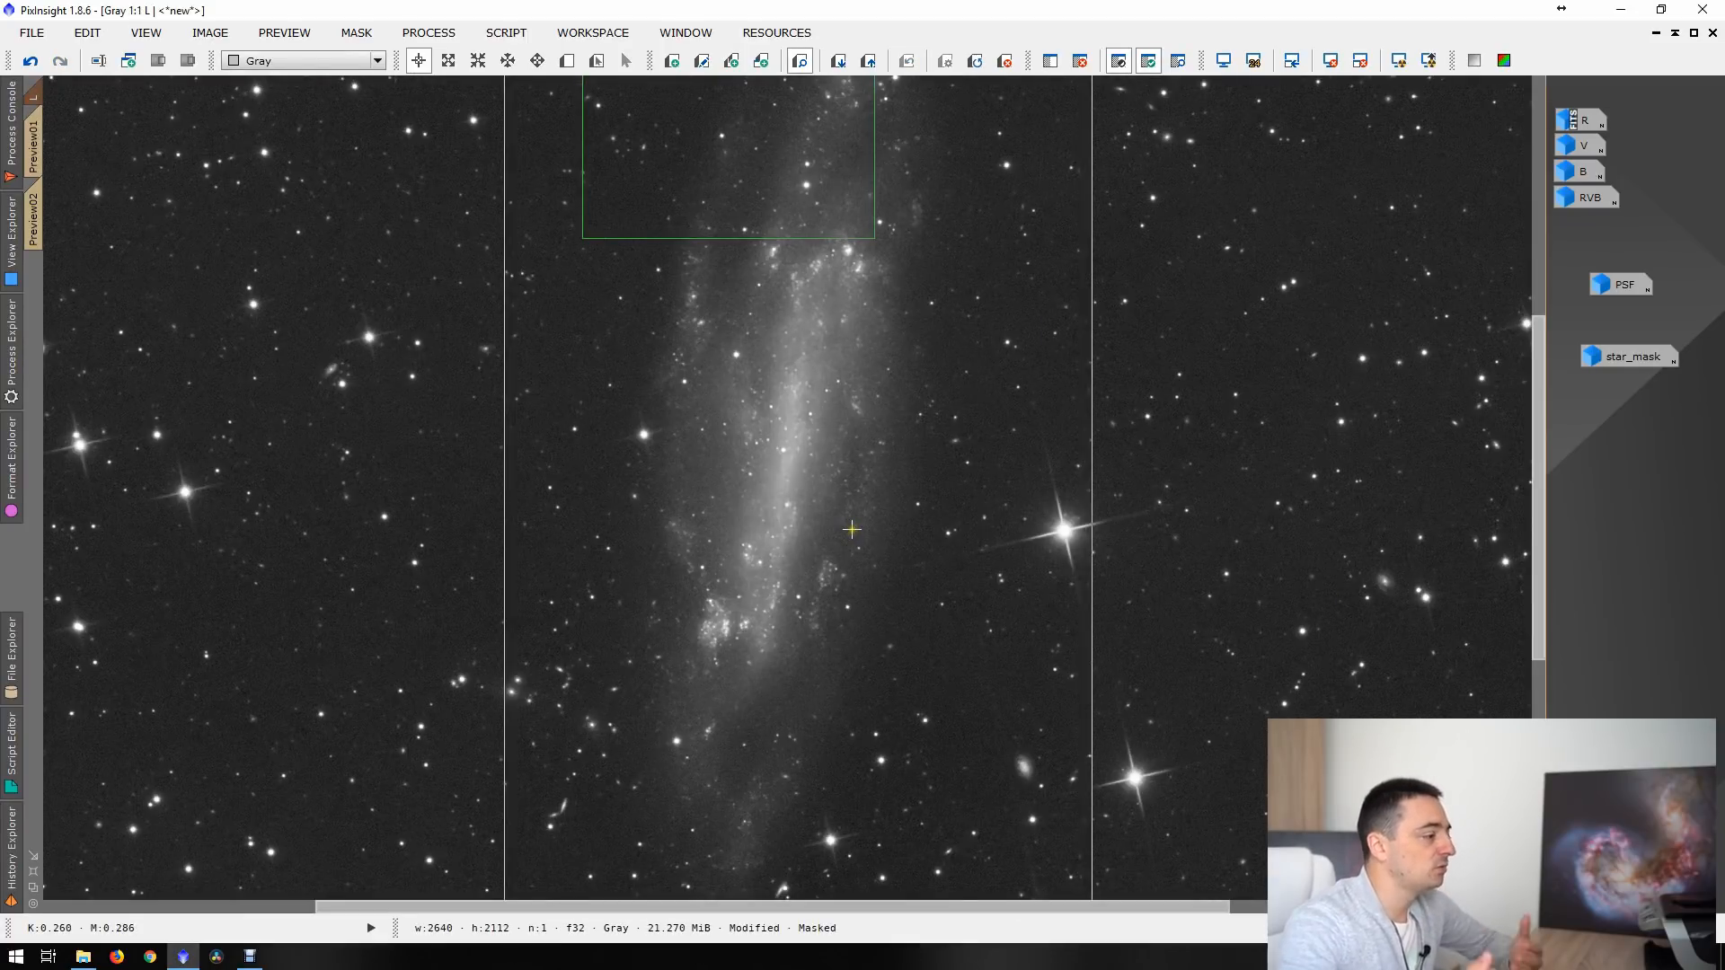
pyautogui.scroll(-1, 851, 529)
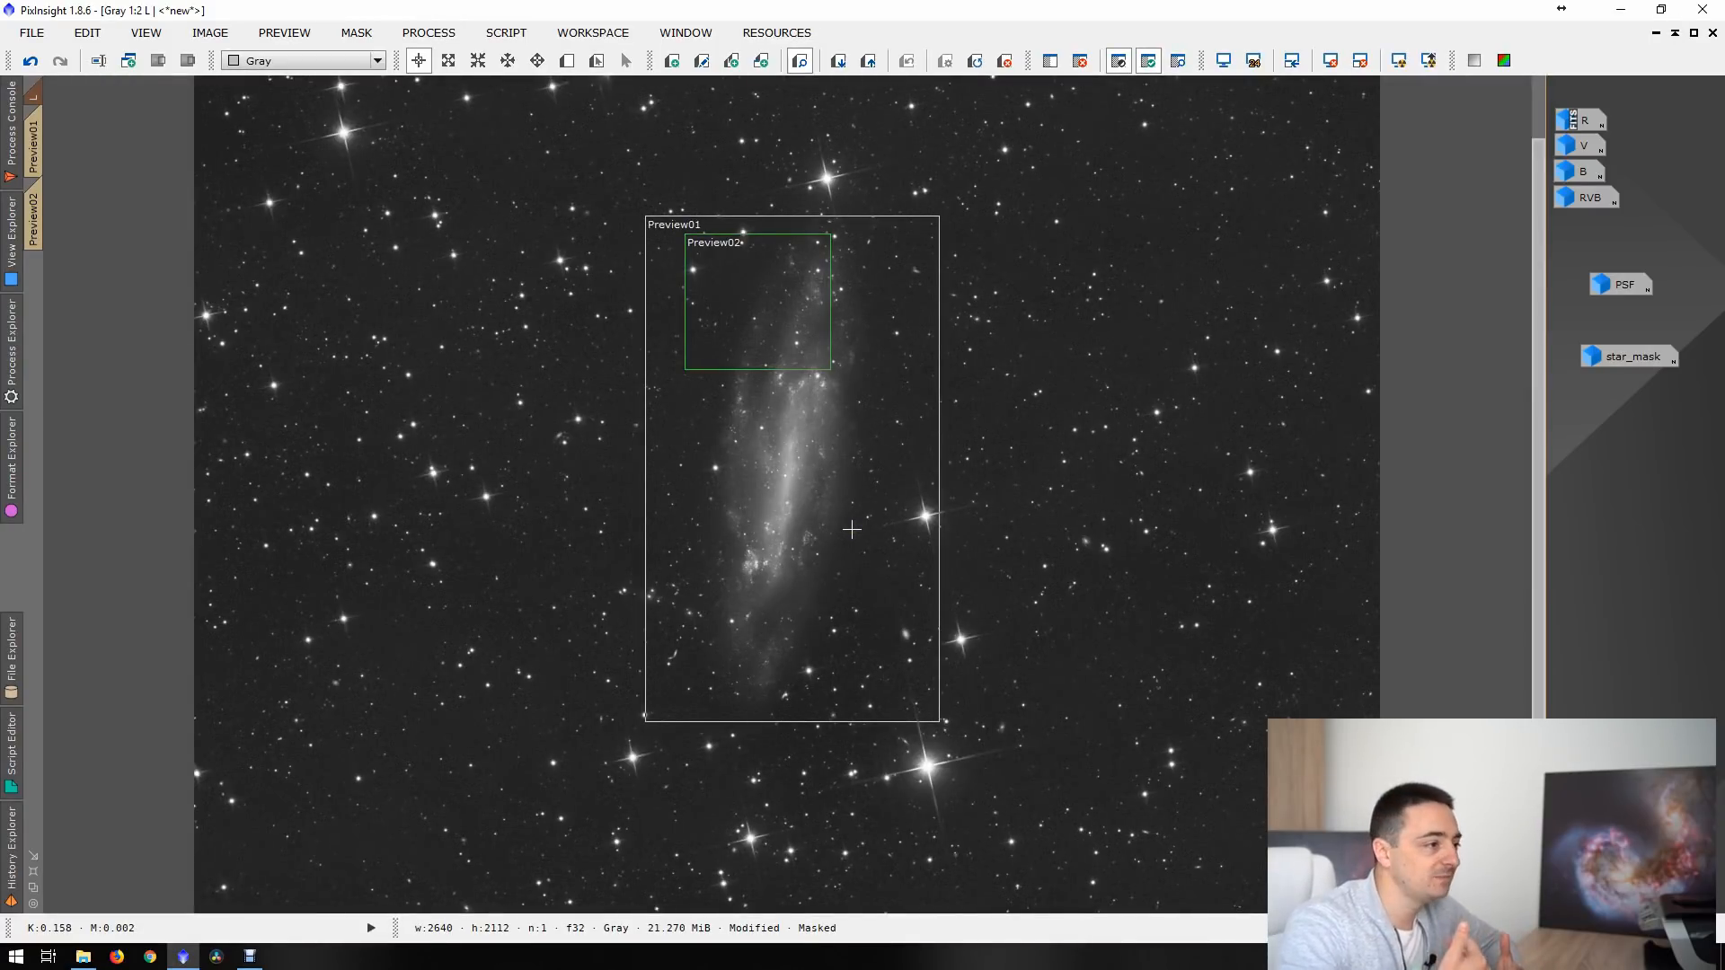
# - Reopen the RVB colour image, return the image windows to normal size, and minimize the L image
pyautogui.doubleClick(1588, 200)
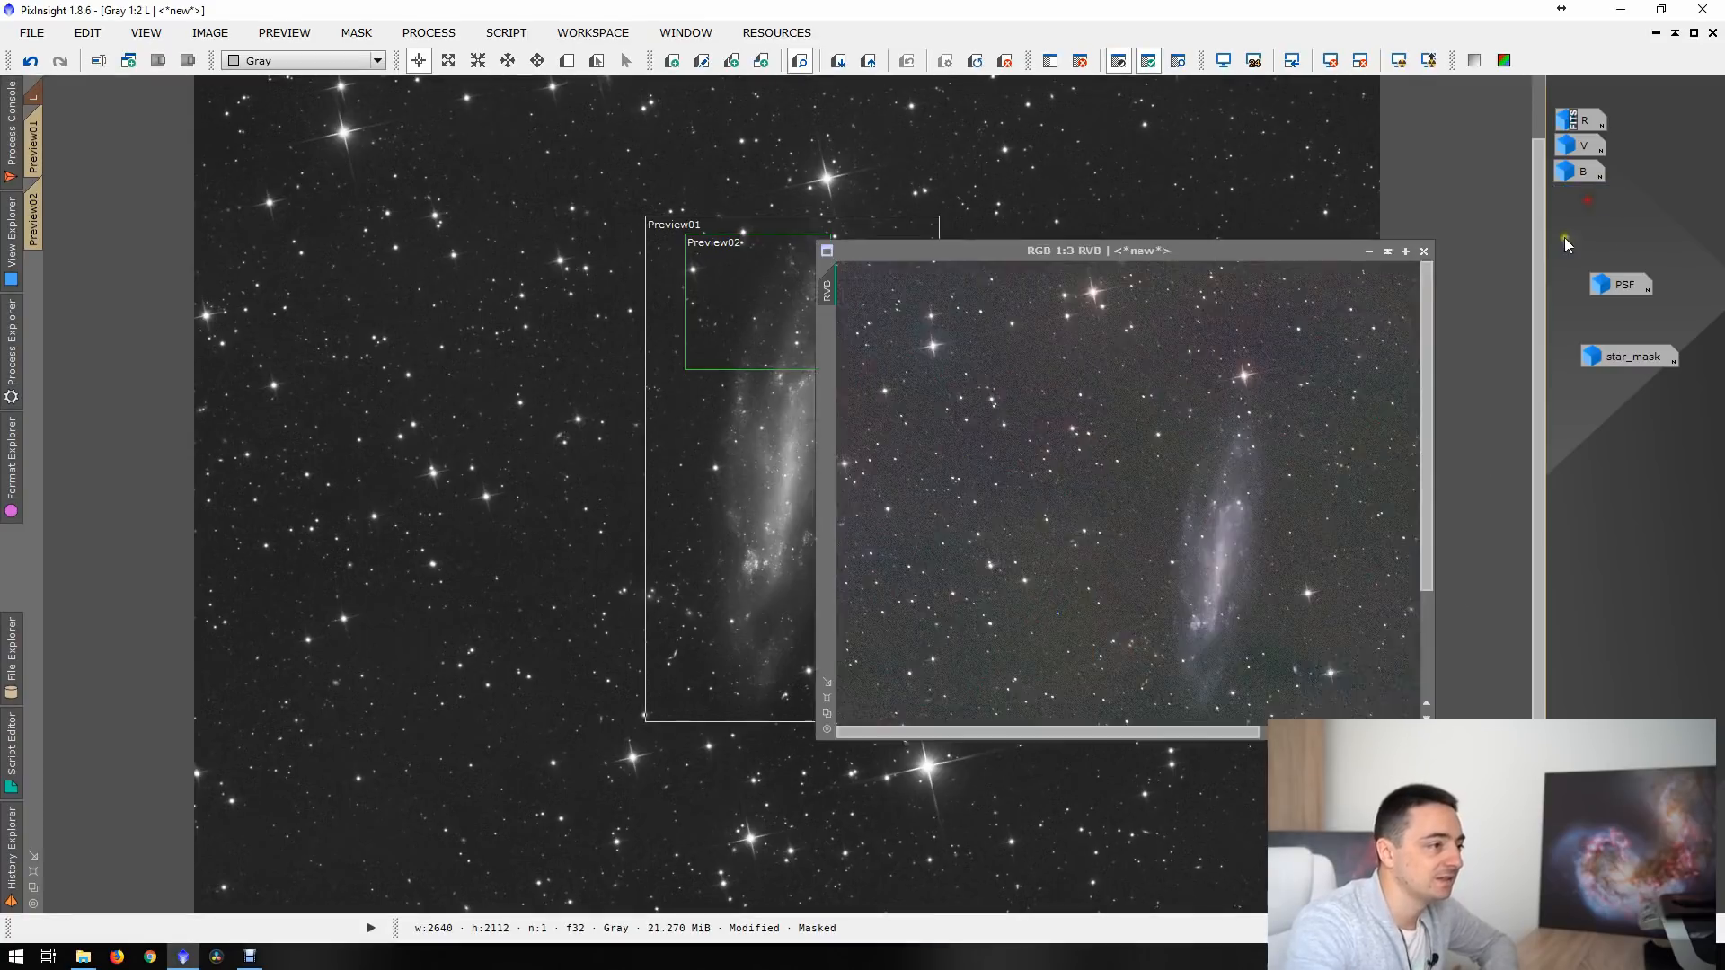
pyautogui.doubleClick(1201, 255)
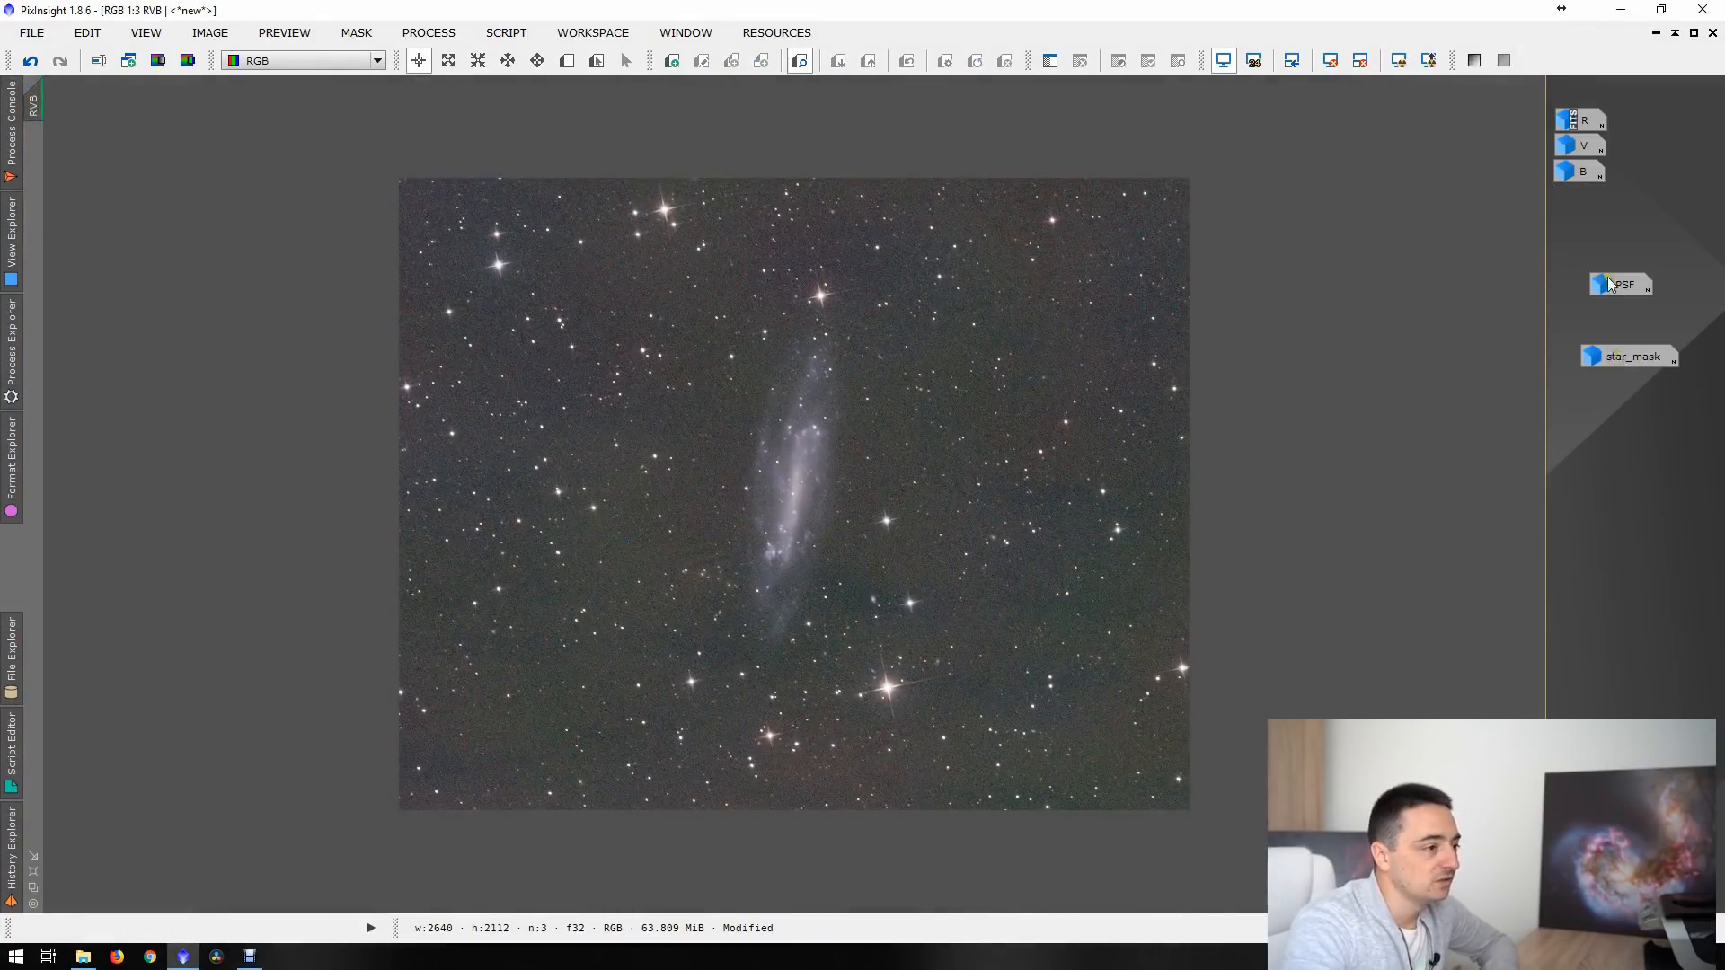
pyautogui.click(1694, 33)
pyautogui.moveTo(1063, 238); pyautogui.dragTo(1023, 168)
pyautogui.click(1693, 34)
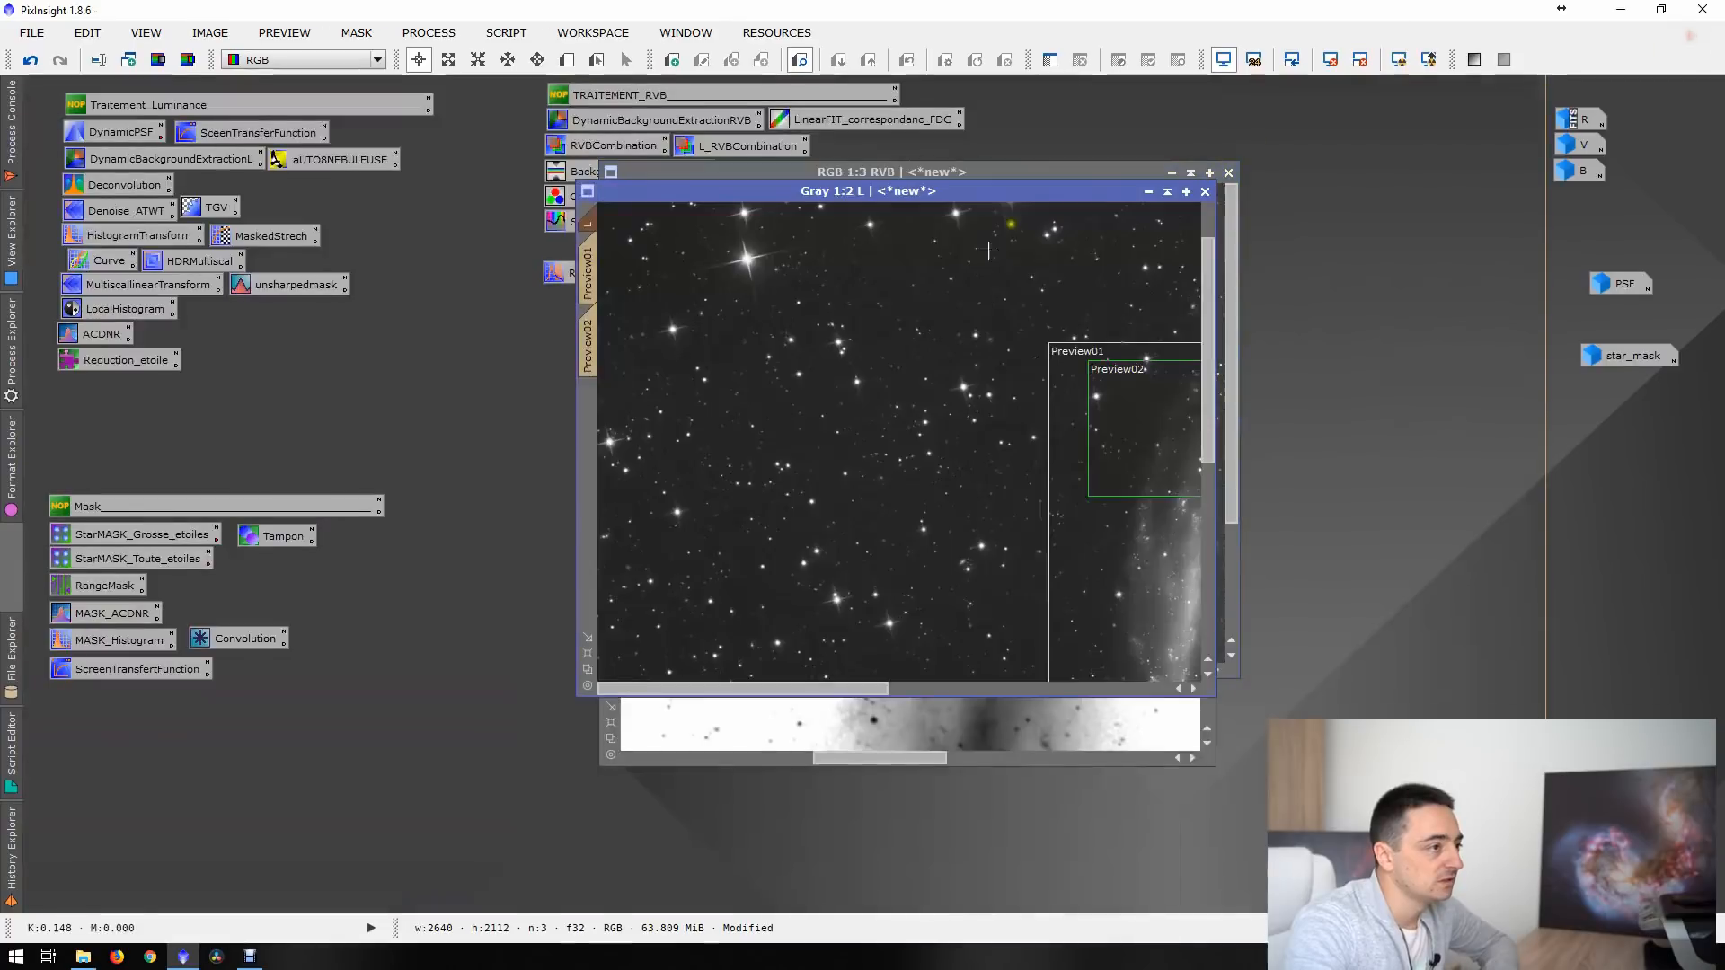
pyautogui.click(979, 745)
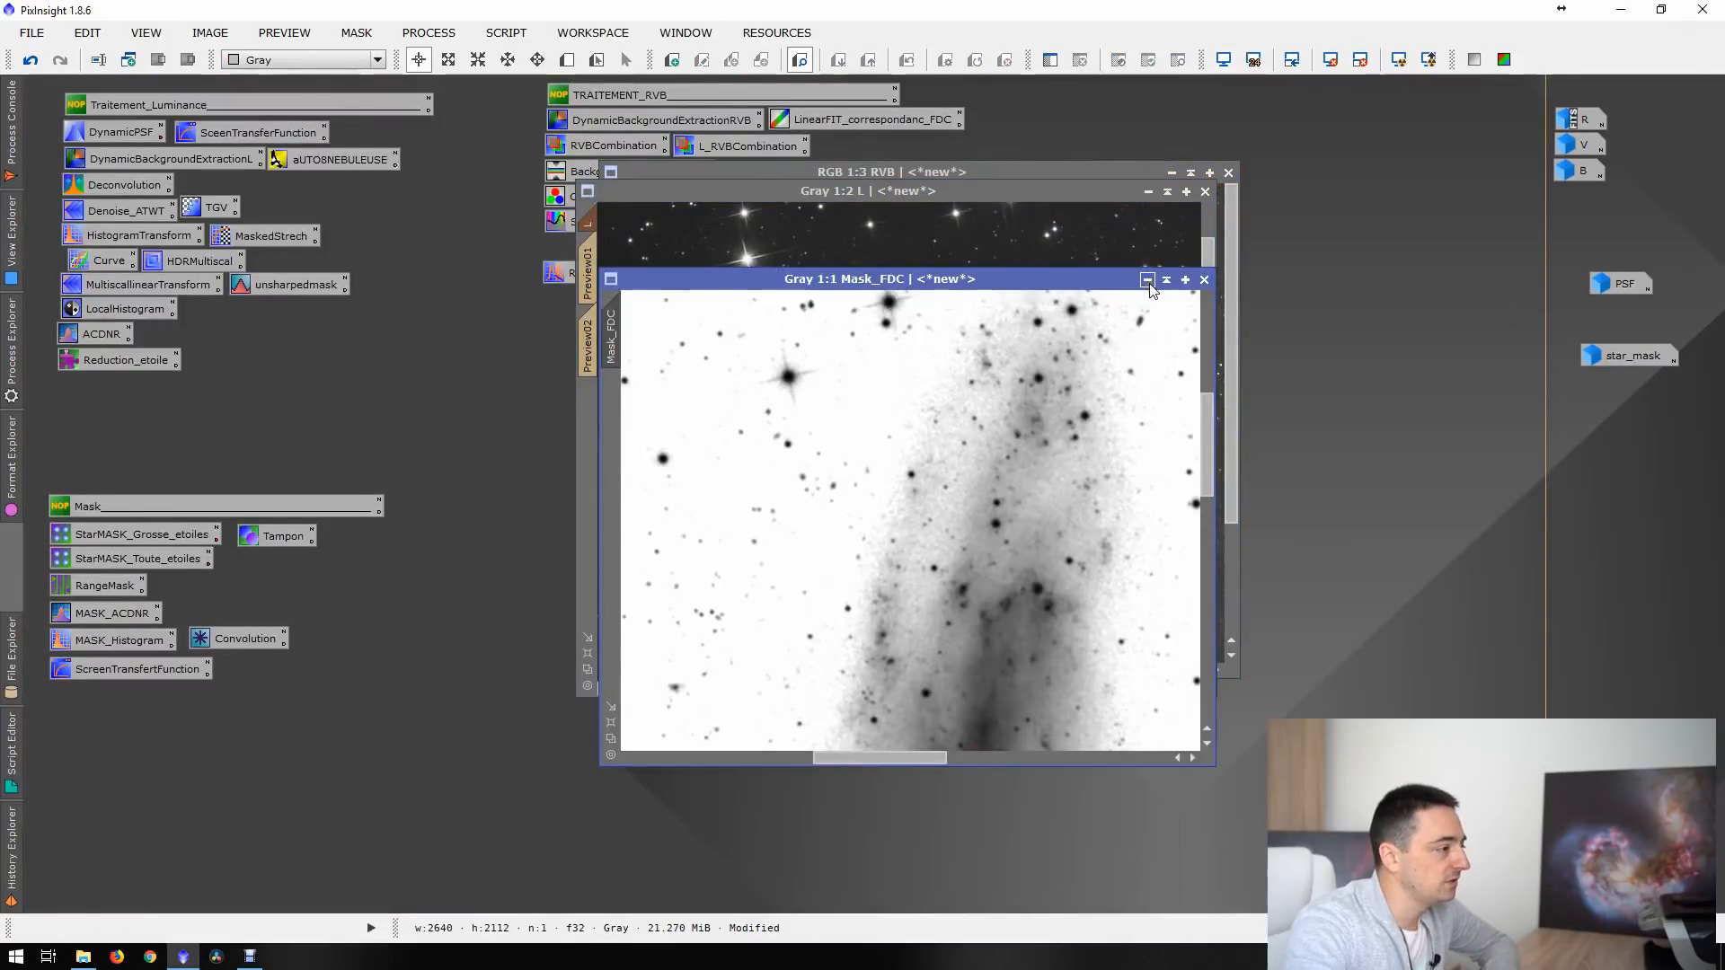
pyautogui.click(1145, 193)
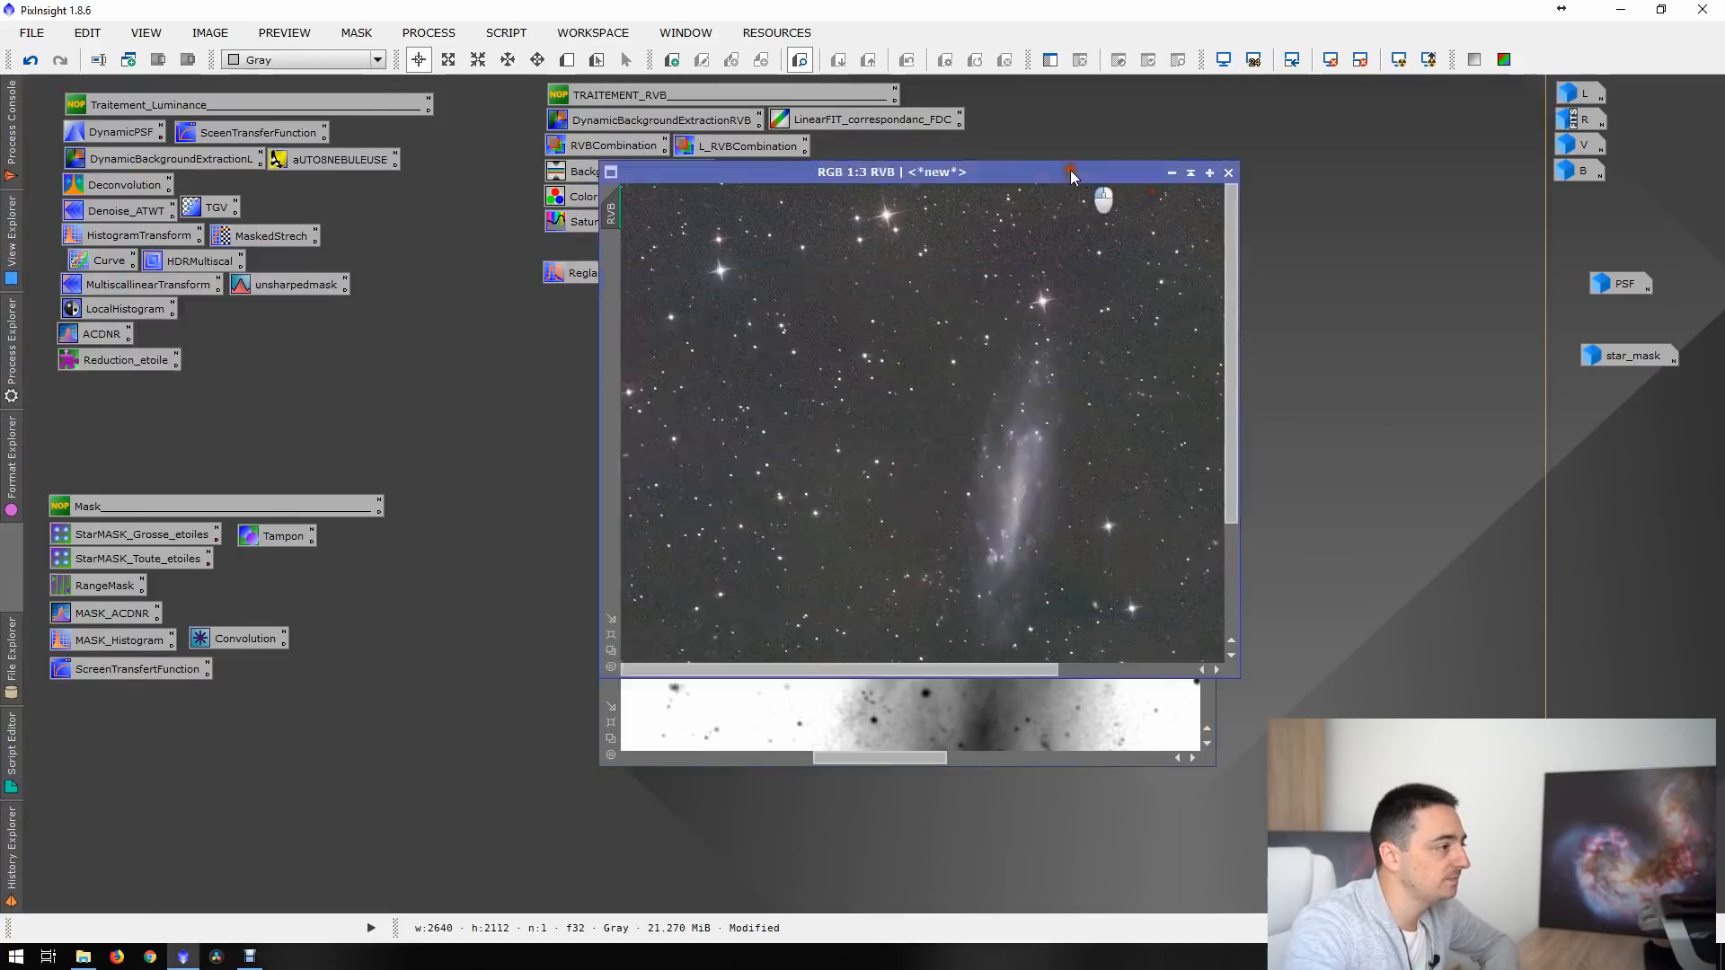
# - Place the RVB and Mask_FDC images side by side and assign Mask_FDC as the mask of RVB
pyautogui.moveTo(1070, 170); pyautogui.dragTo(618, 153)
pyautogui.scroll(-2, 423, 451)
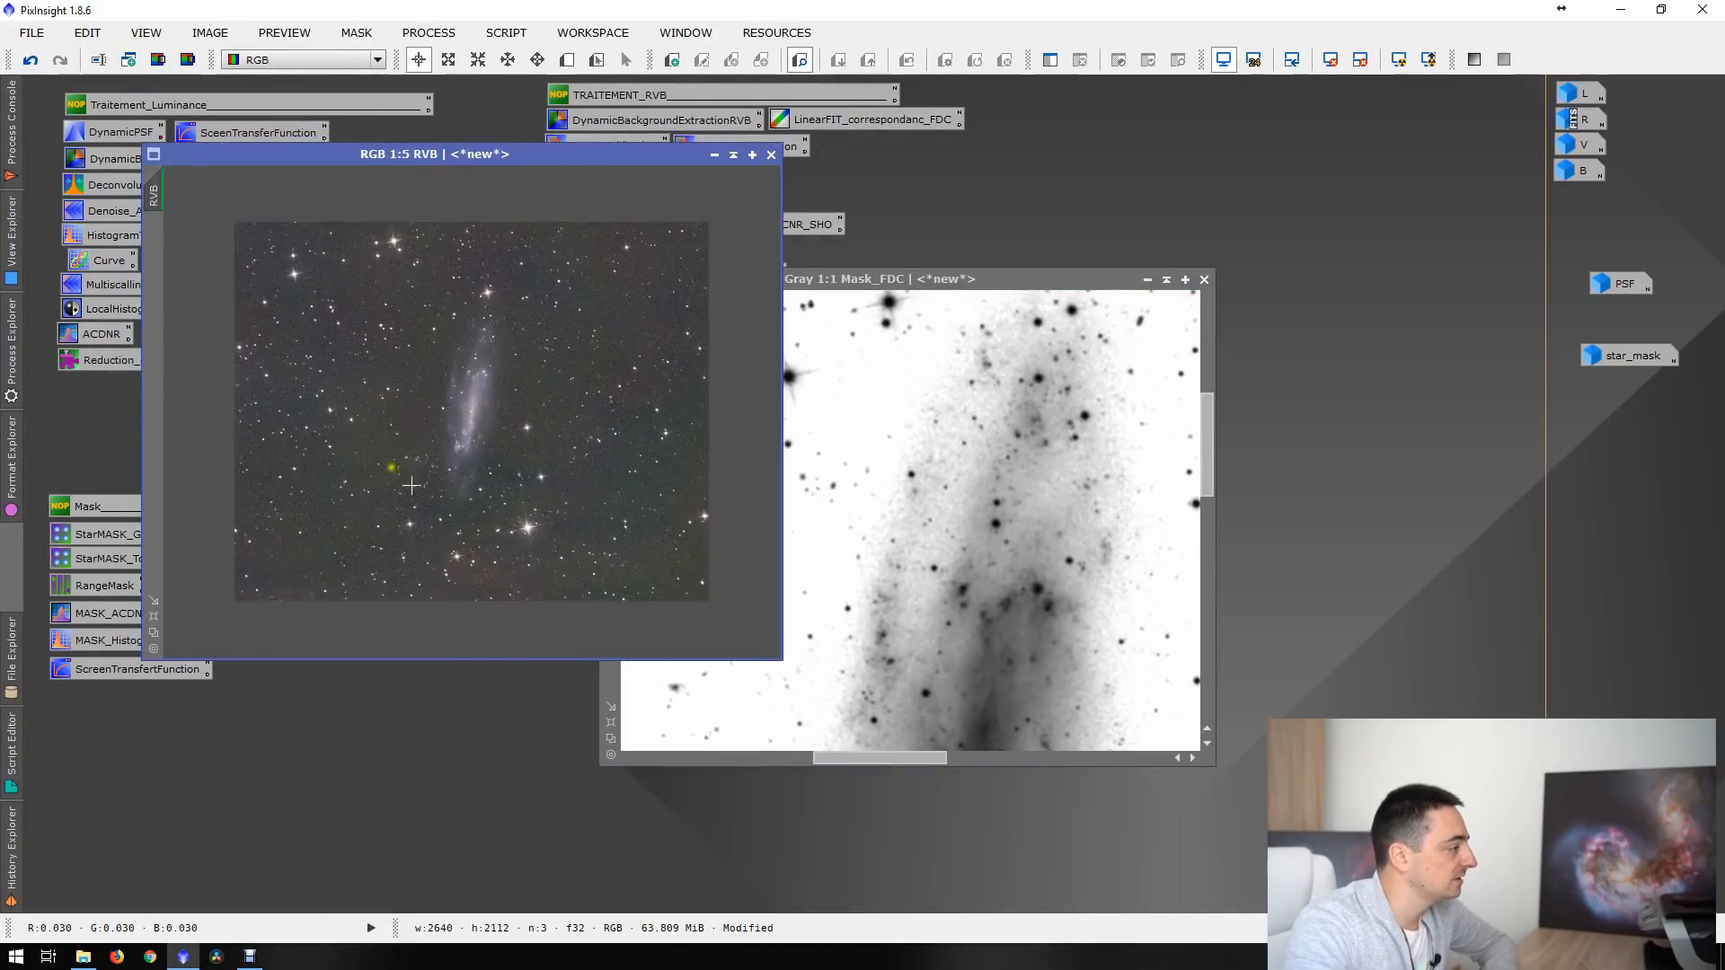
pyautogui.scroll(1, 411, 485)
pyautogui.moveTo(1013, 275); pyautogui.dragTo(1317, 195)
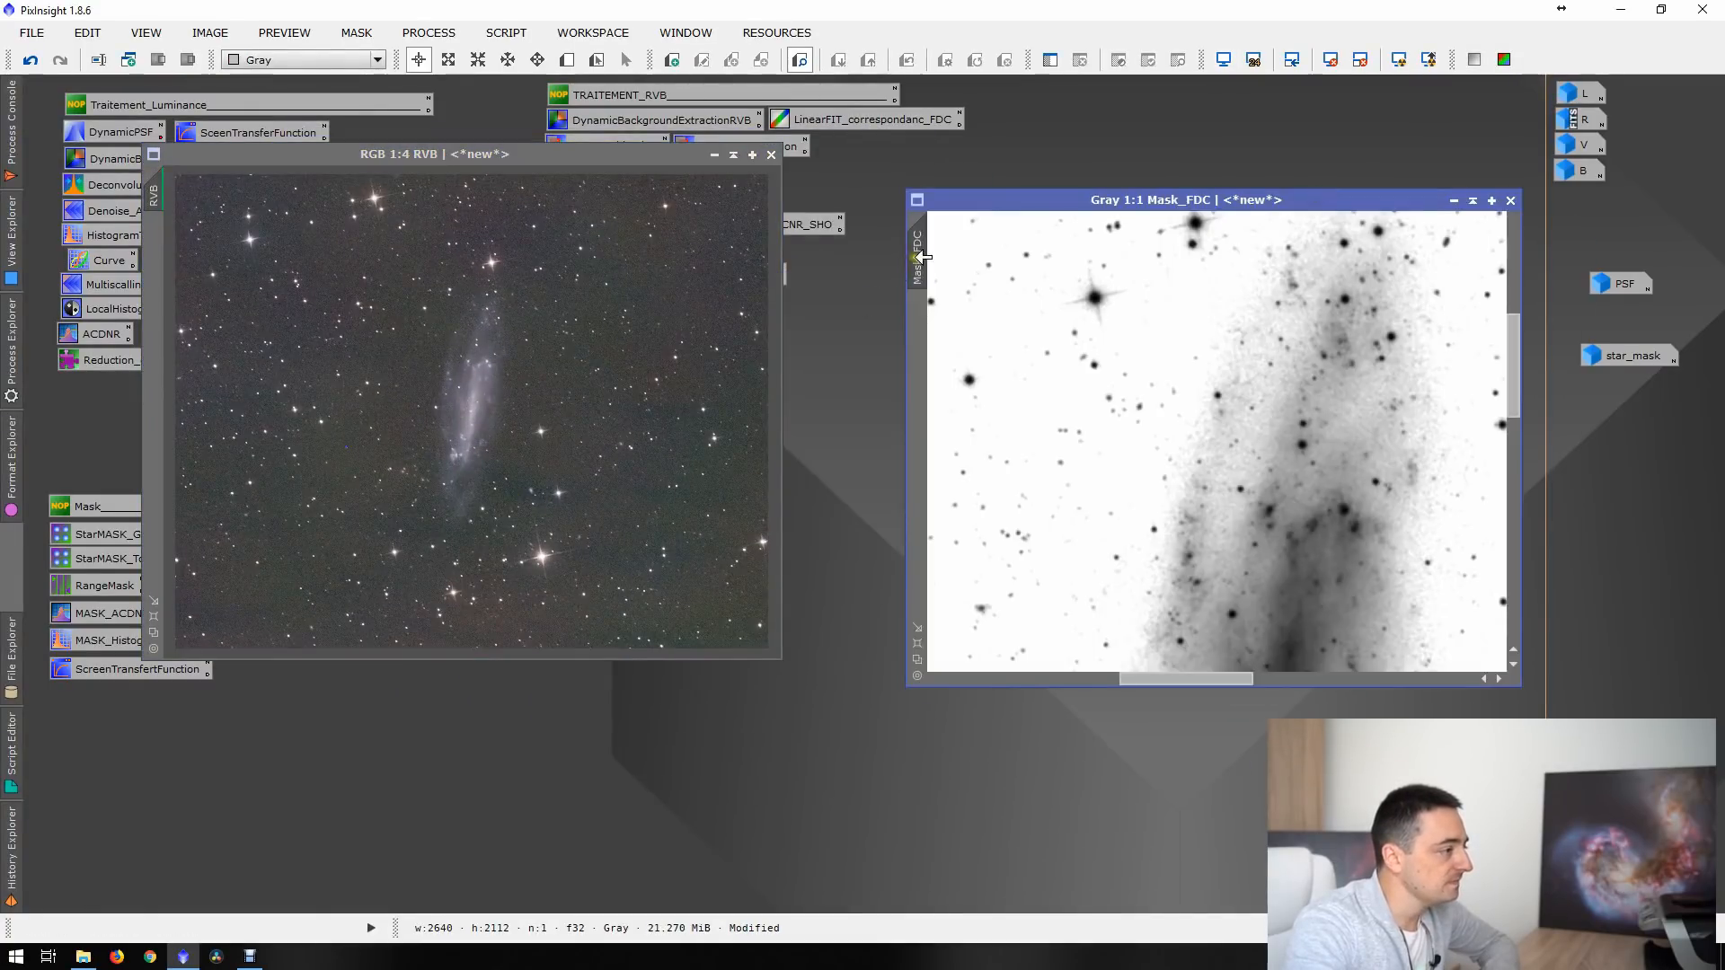
pyautogui.moveTo(923, 257); pyautogui.dragTo(154, 196)
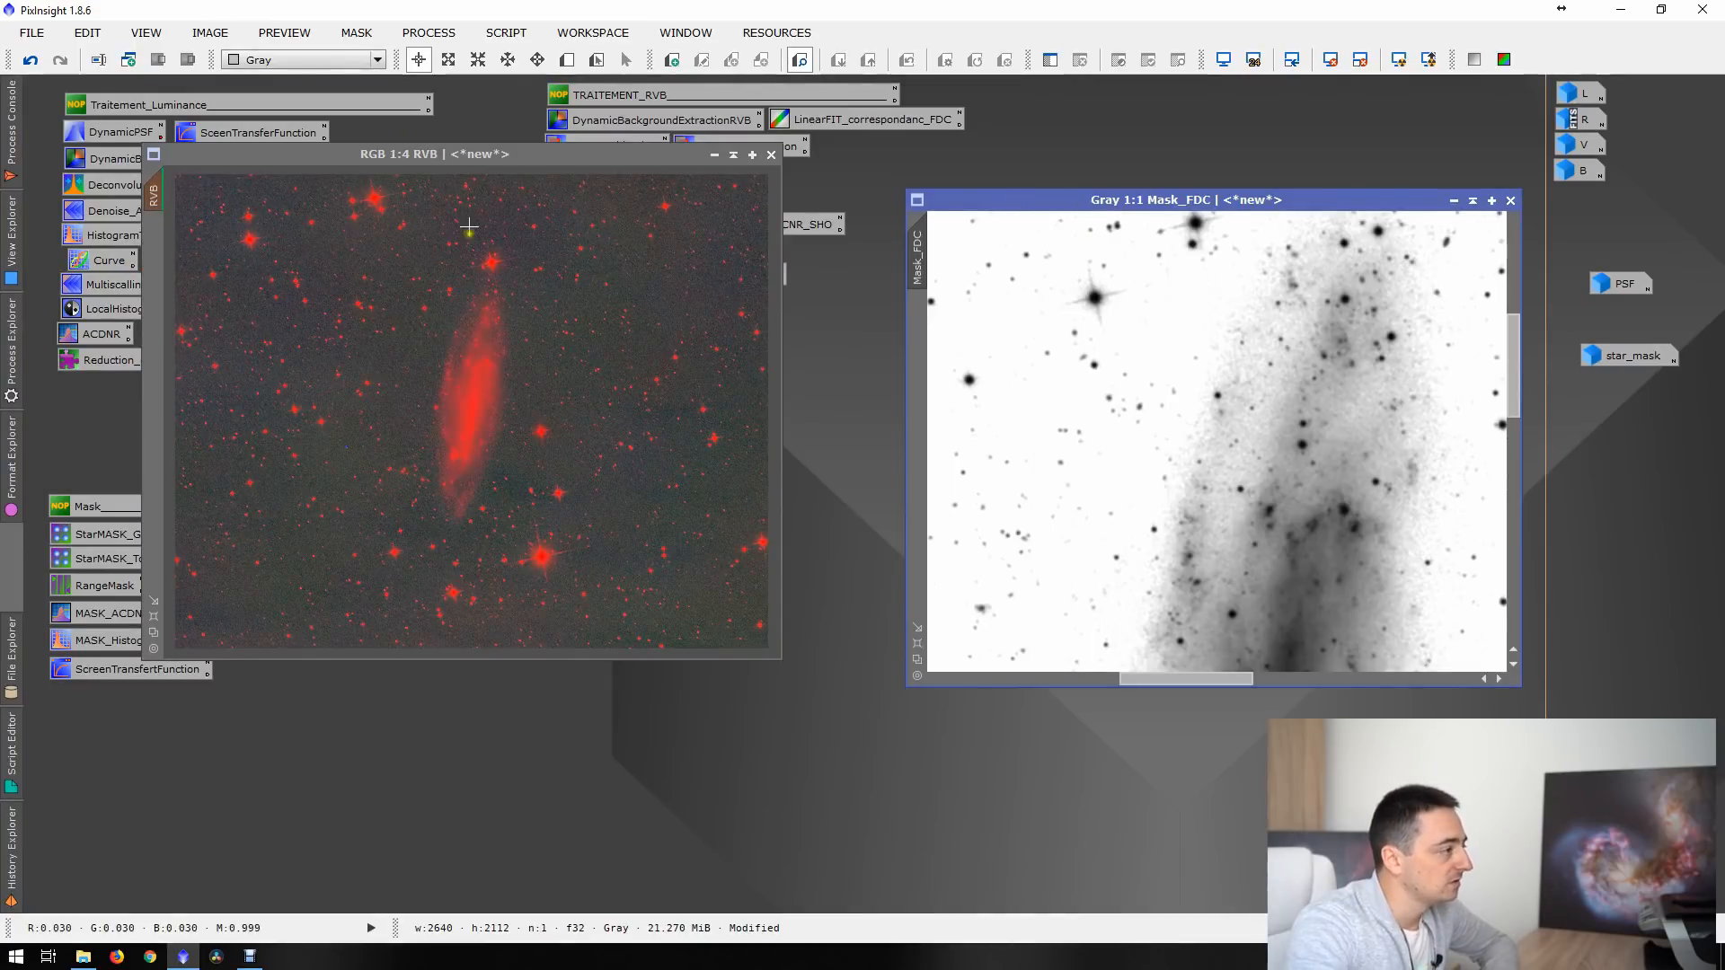
# - Open CurvesTransformation and darken the shadows with an RGB/K curve point at input 0.14470, output 0.10594
pyautogui.moveTo(447, 155); pyautogui.dragTo(506, 148)
pyautogui.doubleClick(90, 269)
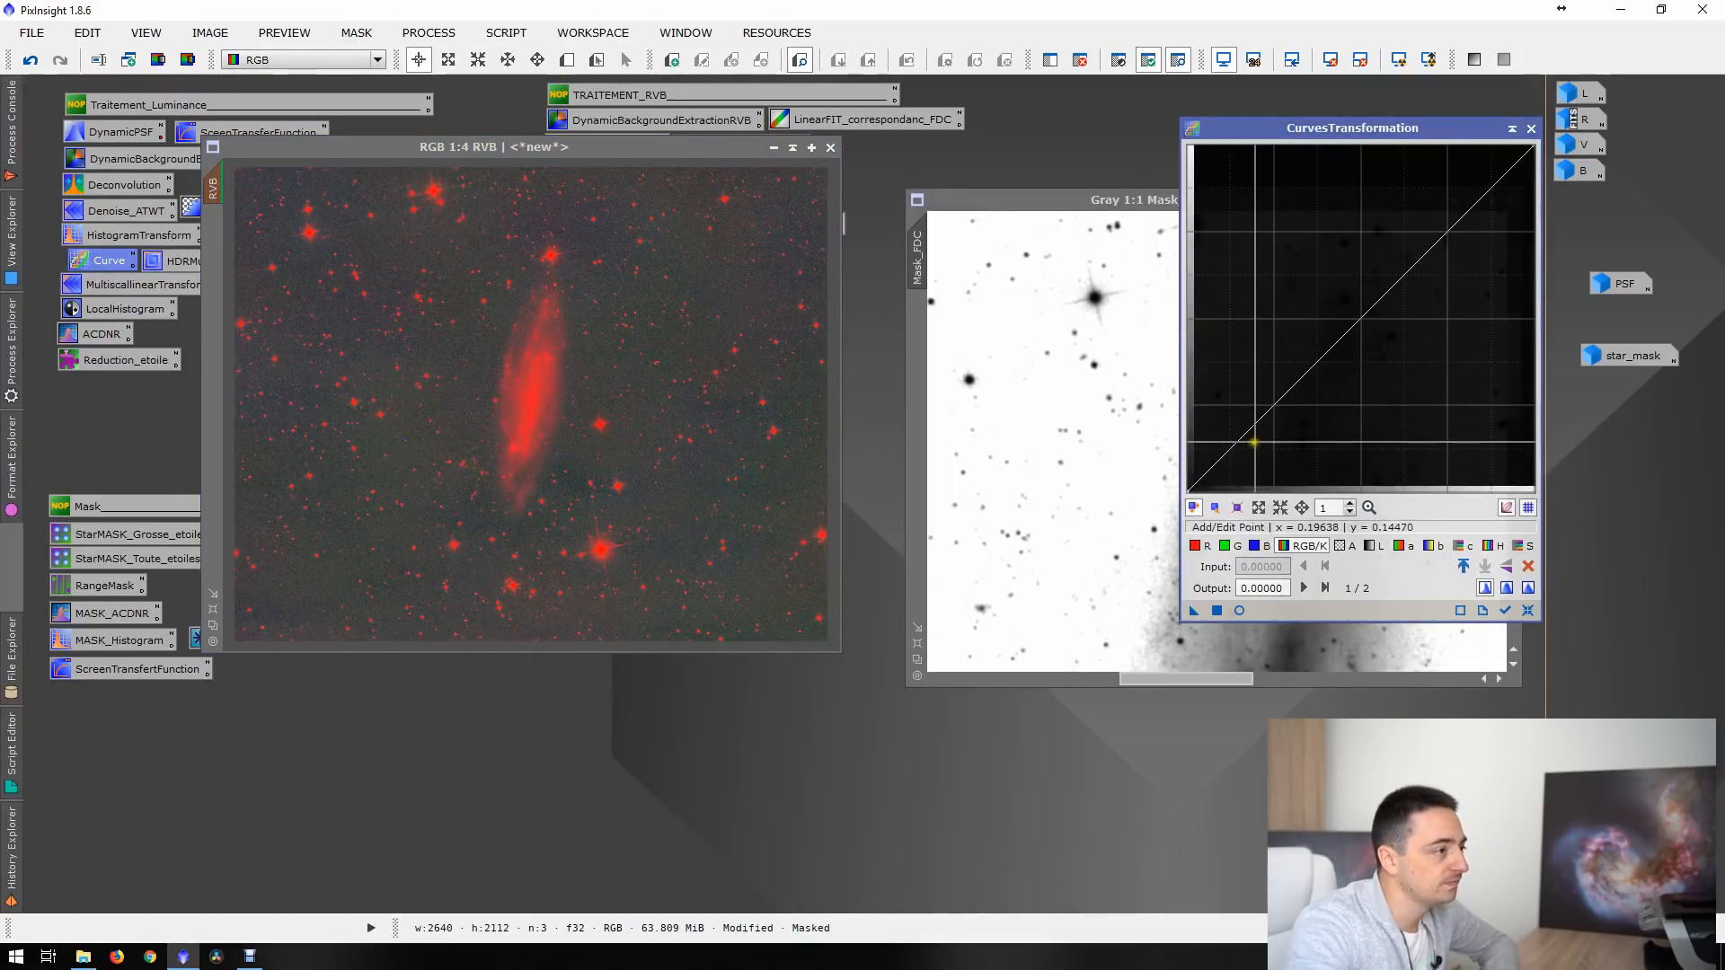
pyautogui.click(1237, 455)
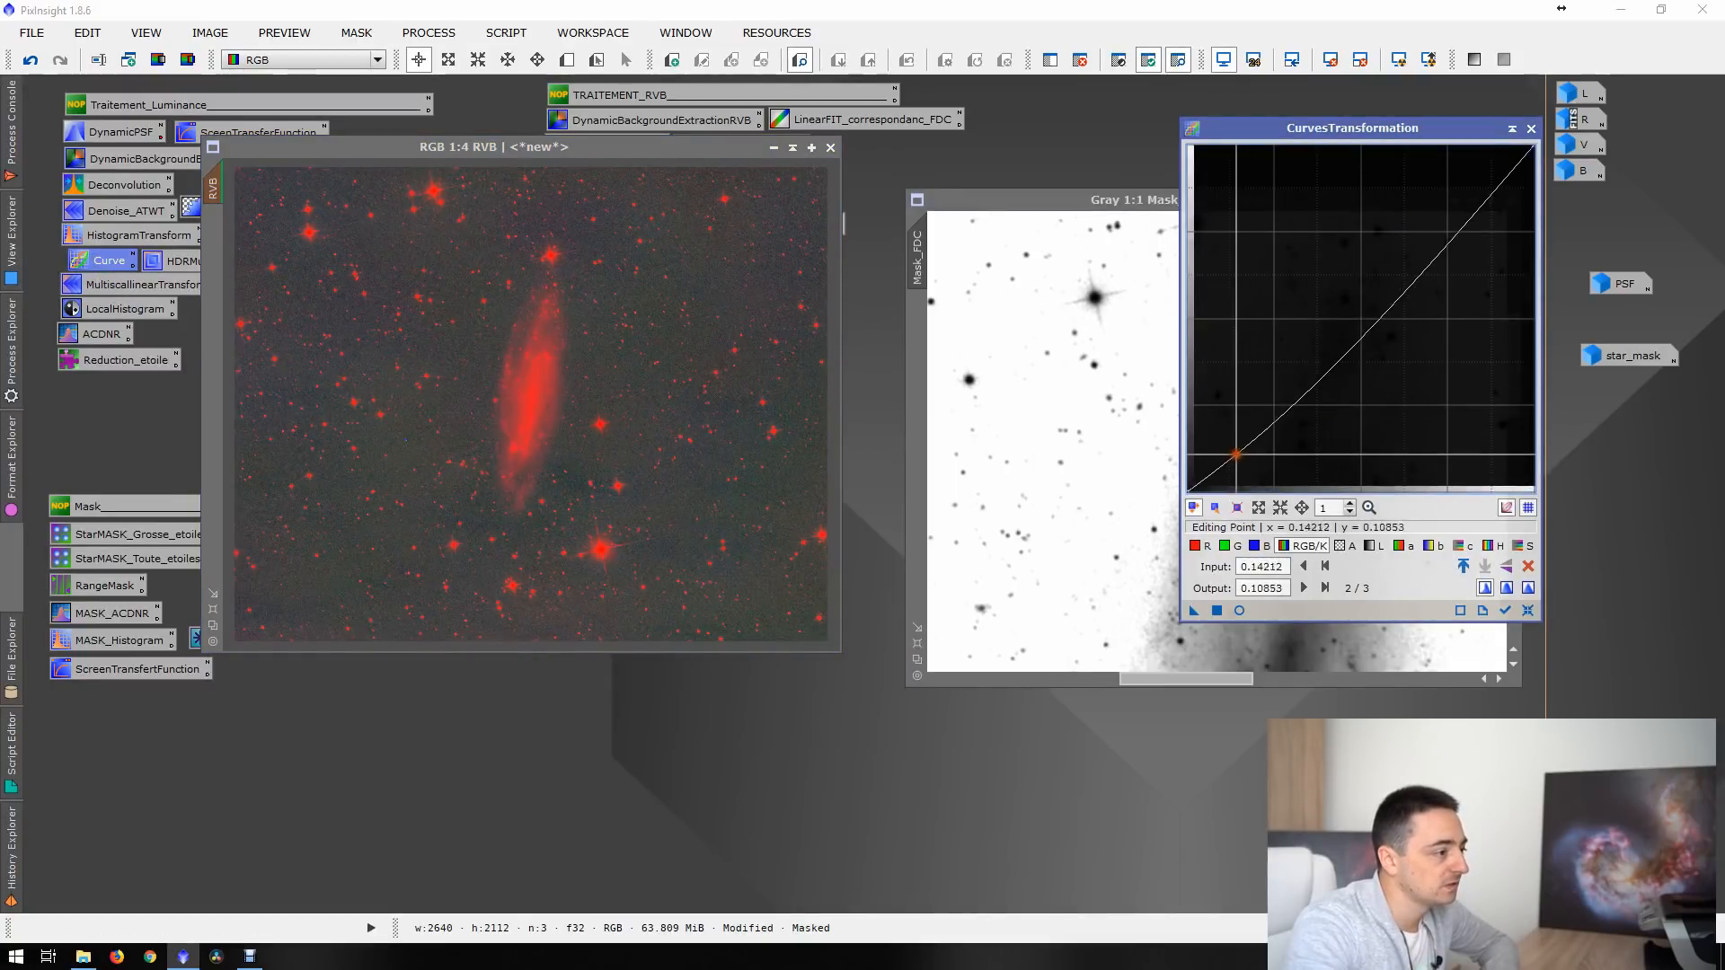
# - Try the darkening curve on the masked RVB image and undo it
pyautogui.click(1218, 613)
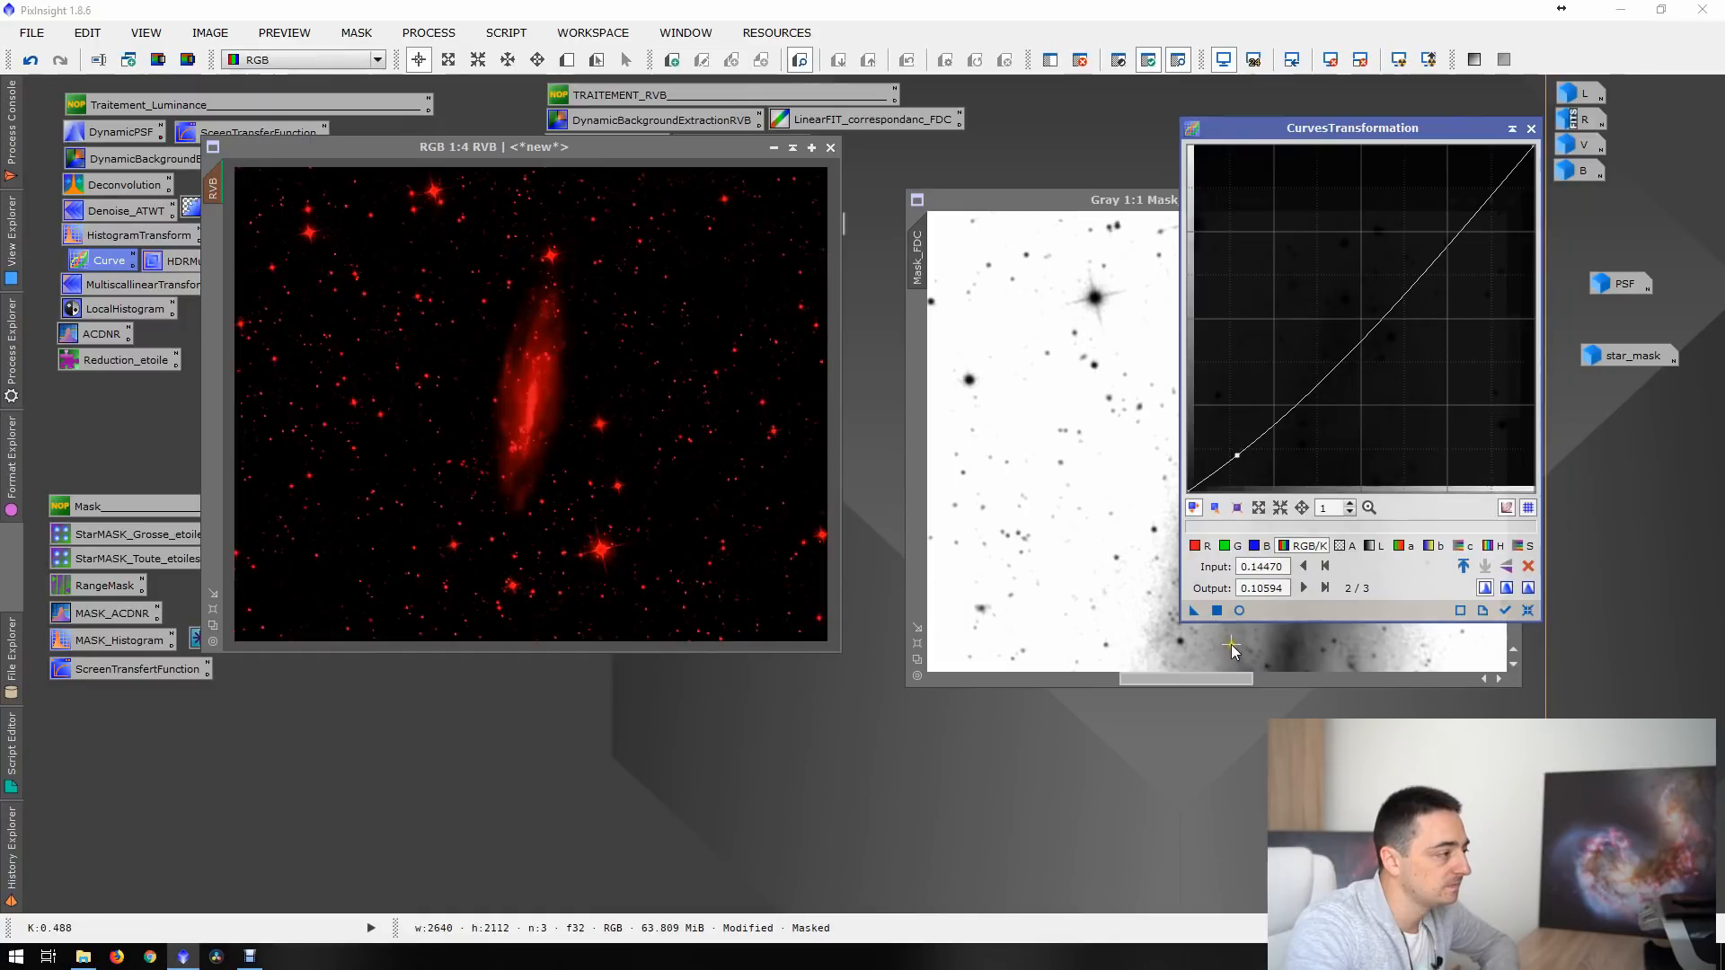
pyautogui.hotkey('ctrl', 'z')
# - Show Mask_FDC at full window size and apply the darkening curve to it
pyautogui.moveTo(1024, 199); pyautogui.dragTo(620, 216)
pyautogui.doubleClick(619, 215)
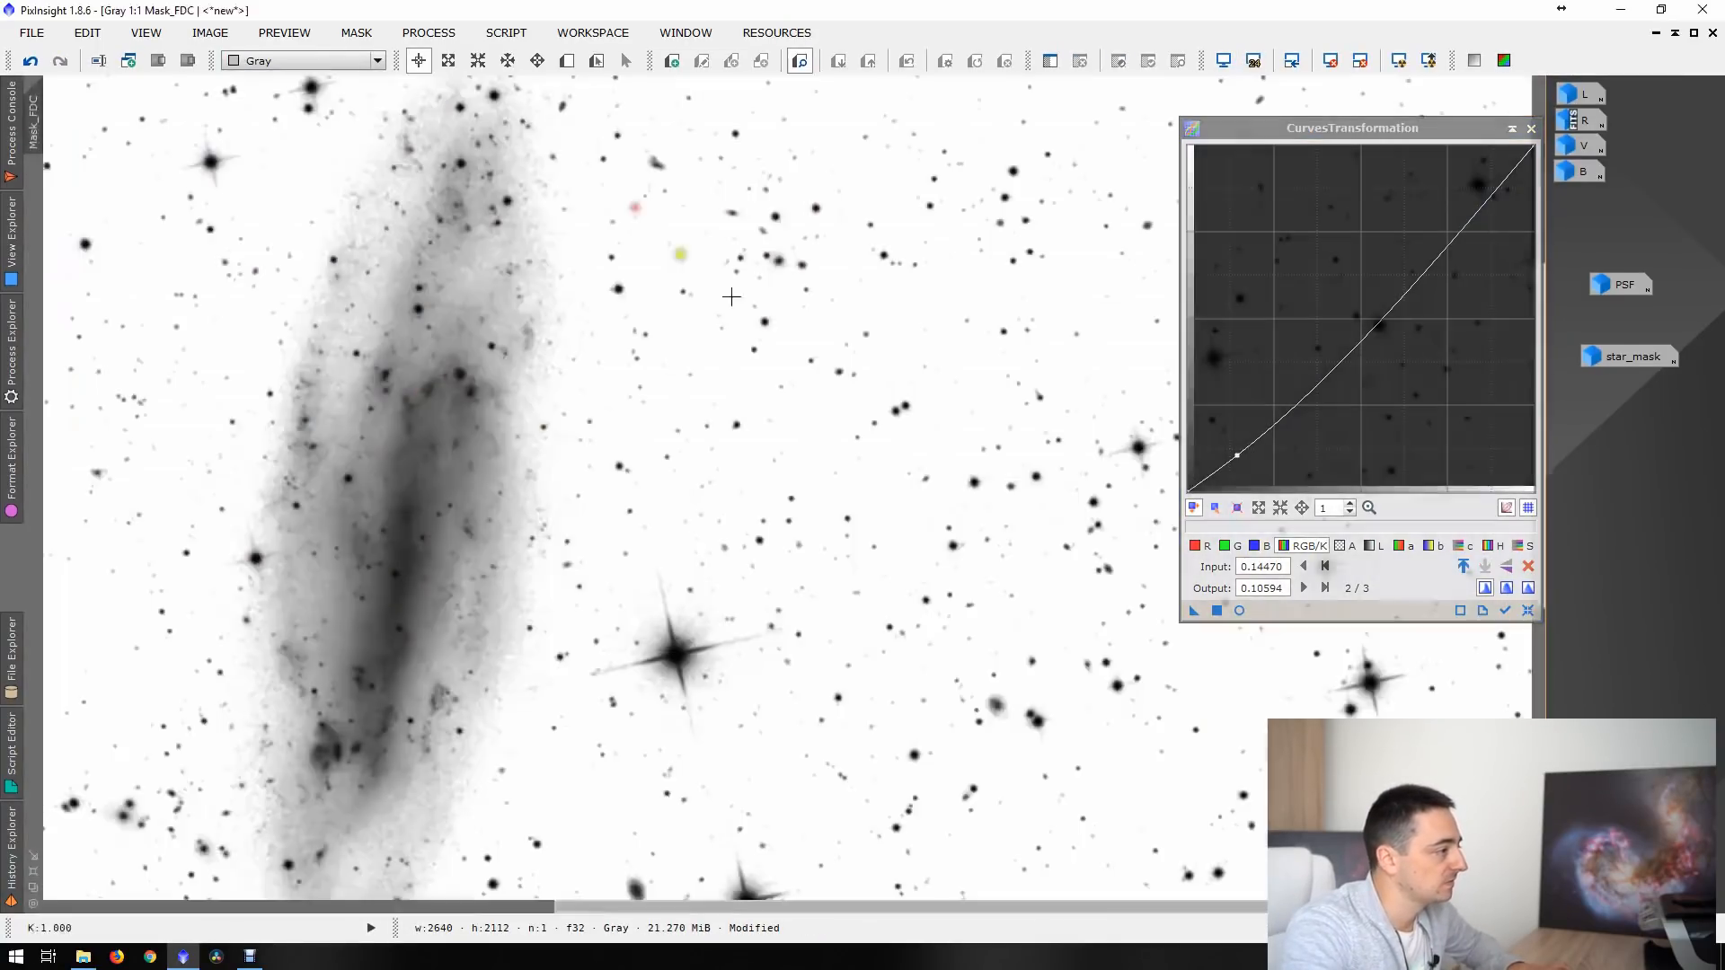
pyautogui.click(1218, 613)
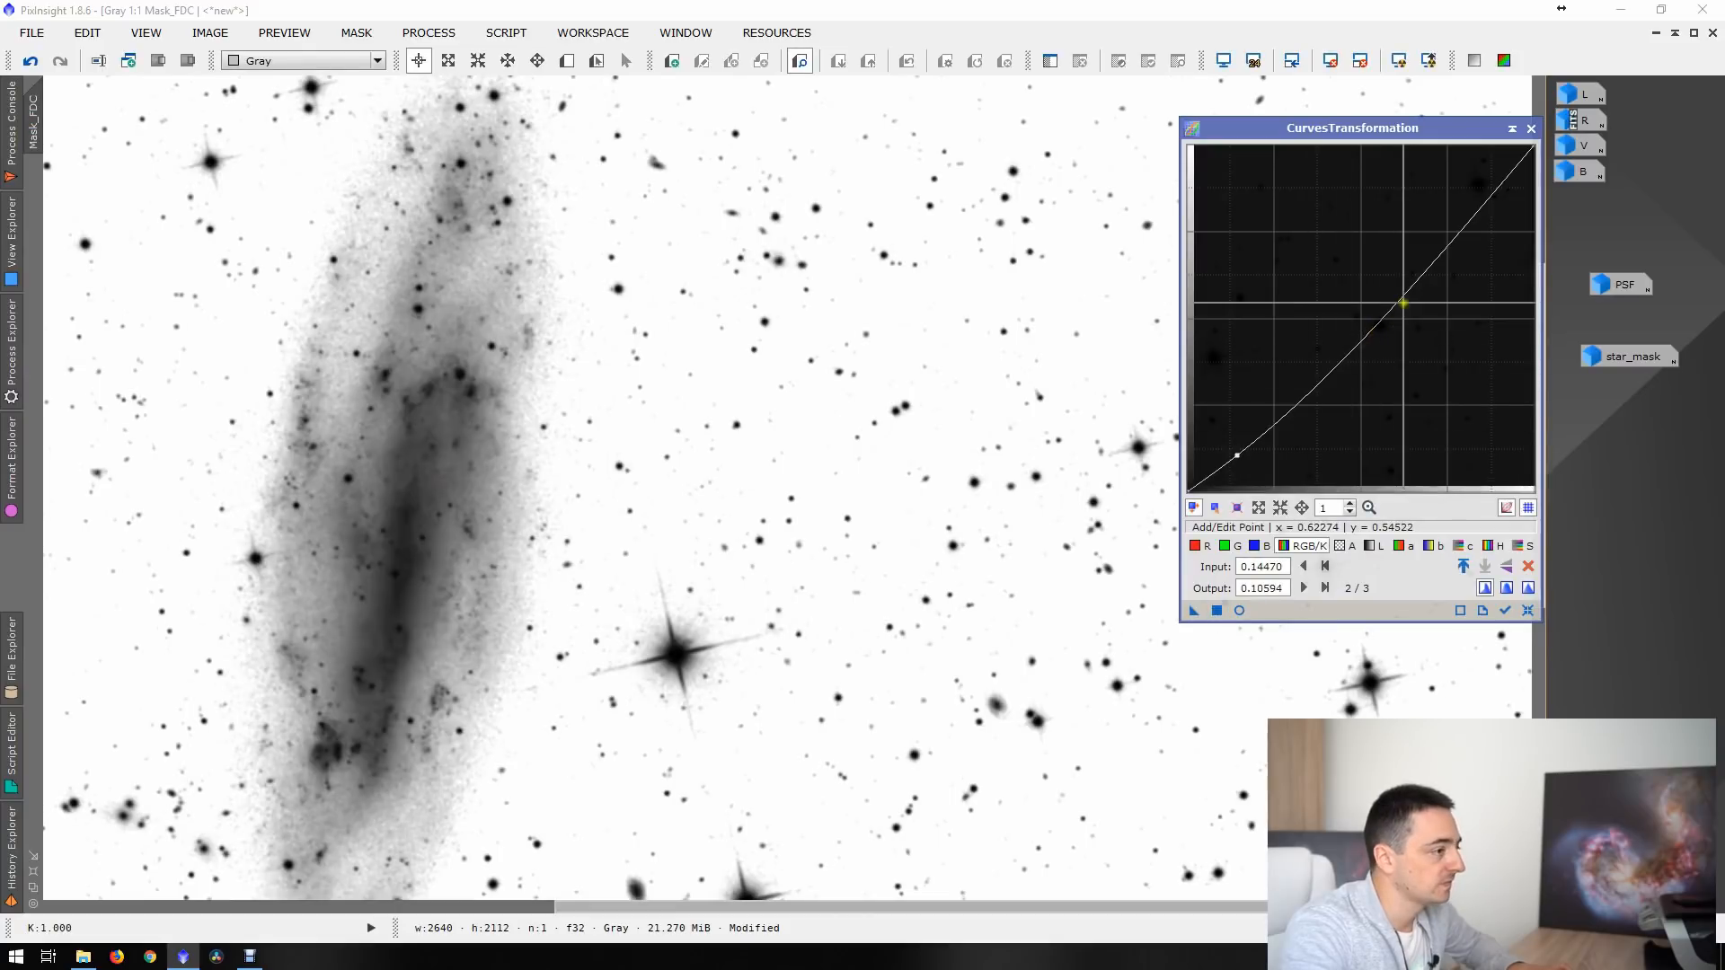
# - Add a curve point at input 0.59173, output 0.57881, apply the curve repeatedly to Mask_FDC, and close CurvesTransformation
pyautogui.moveTo(1403, 304); pyautogui.dragTo(1392, 291)
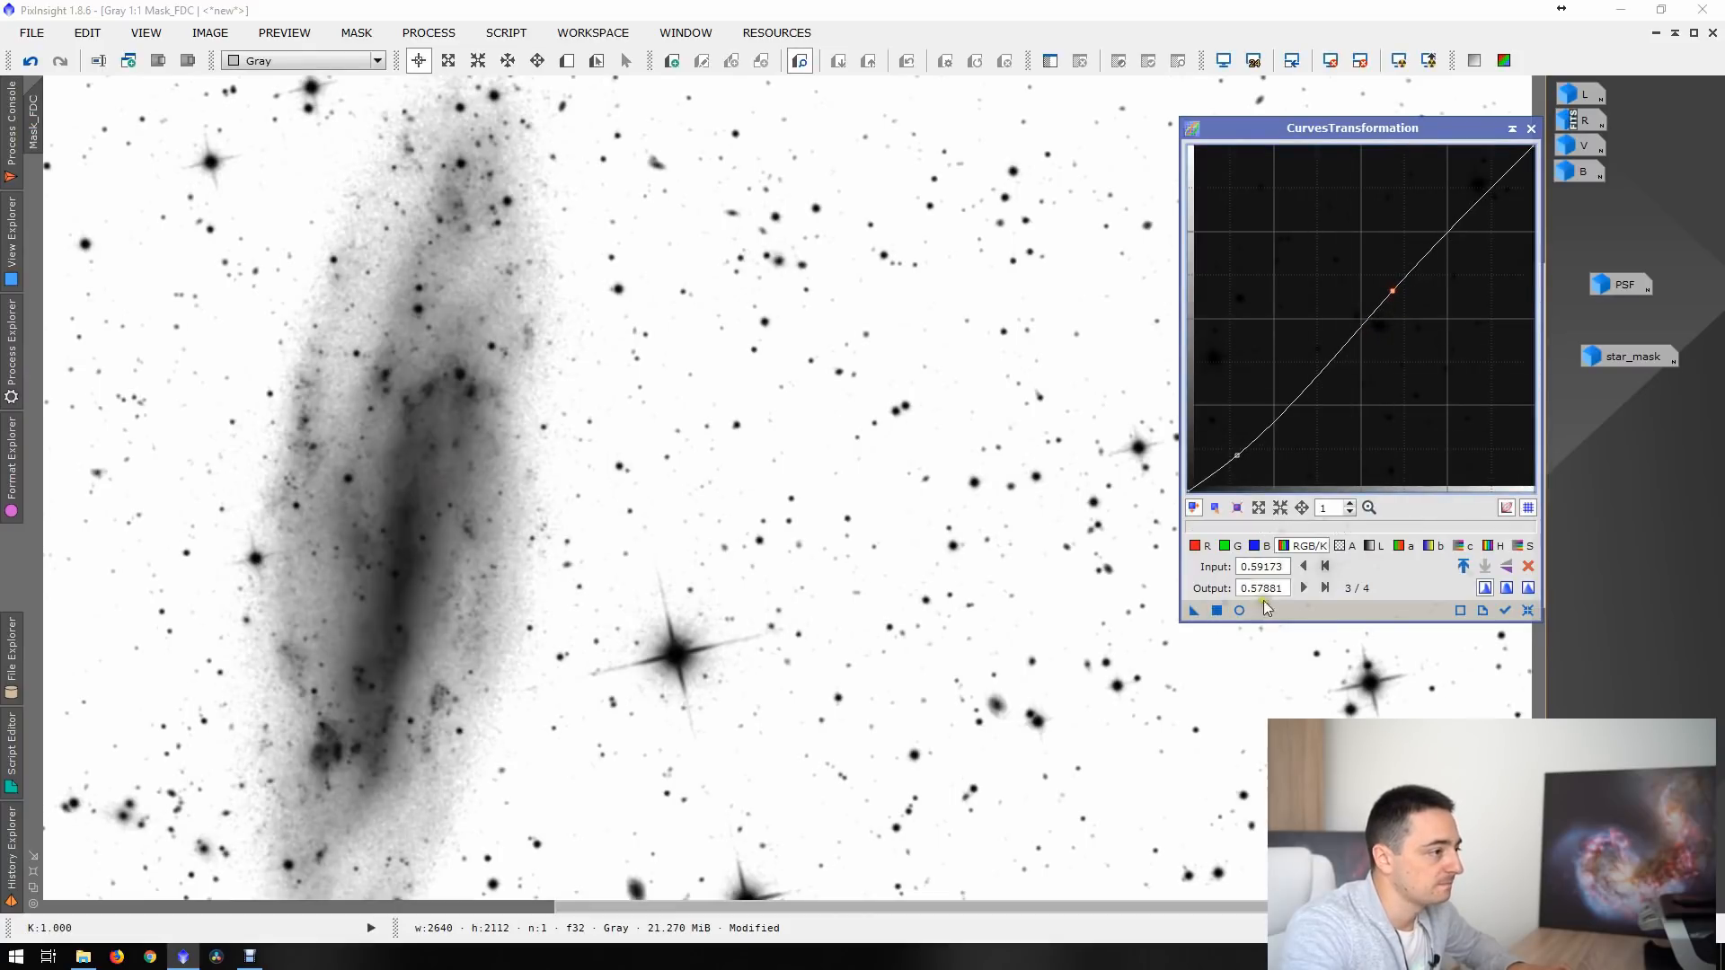
pyautogui.click(1220, 613)
pyautogui.click(1220, 613)
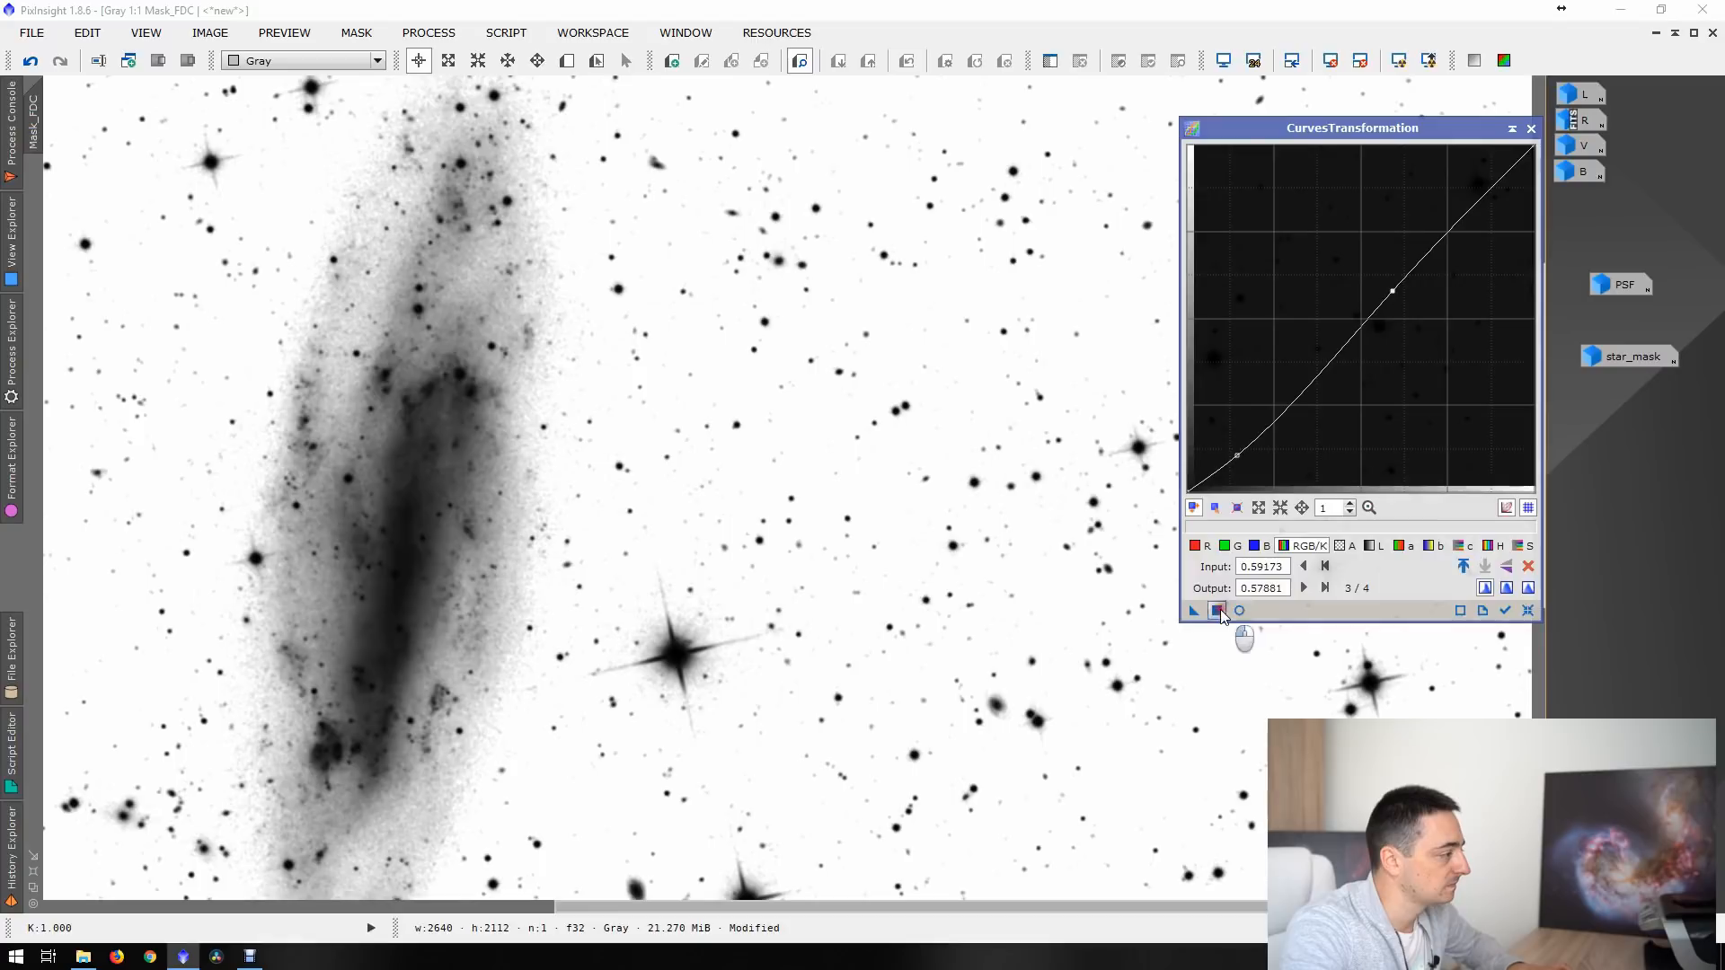
pyautogui.click(1220, 613)
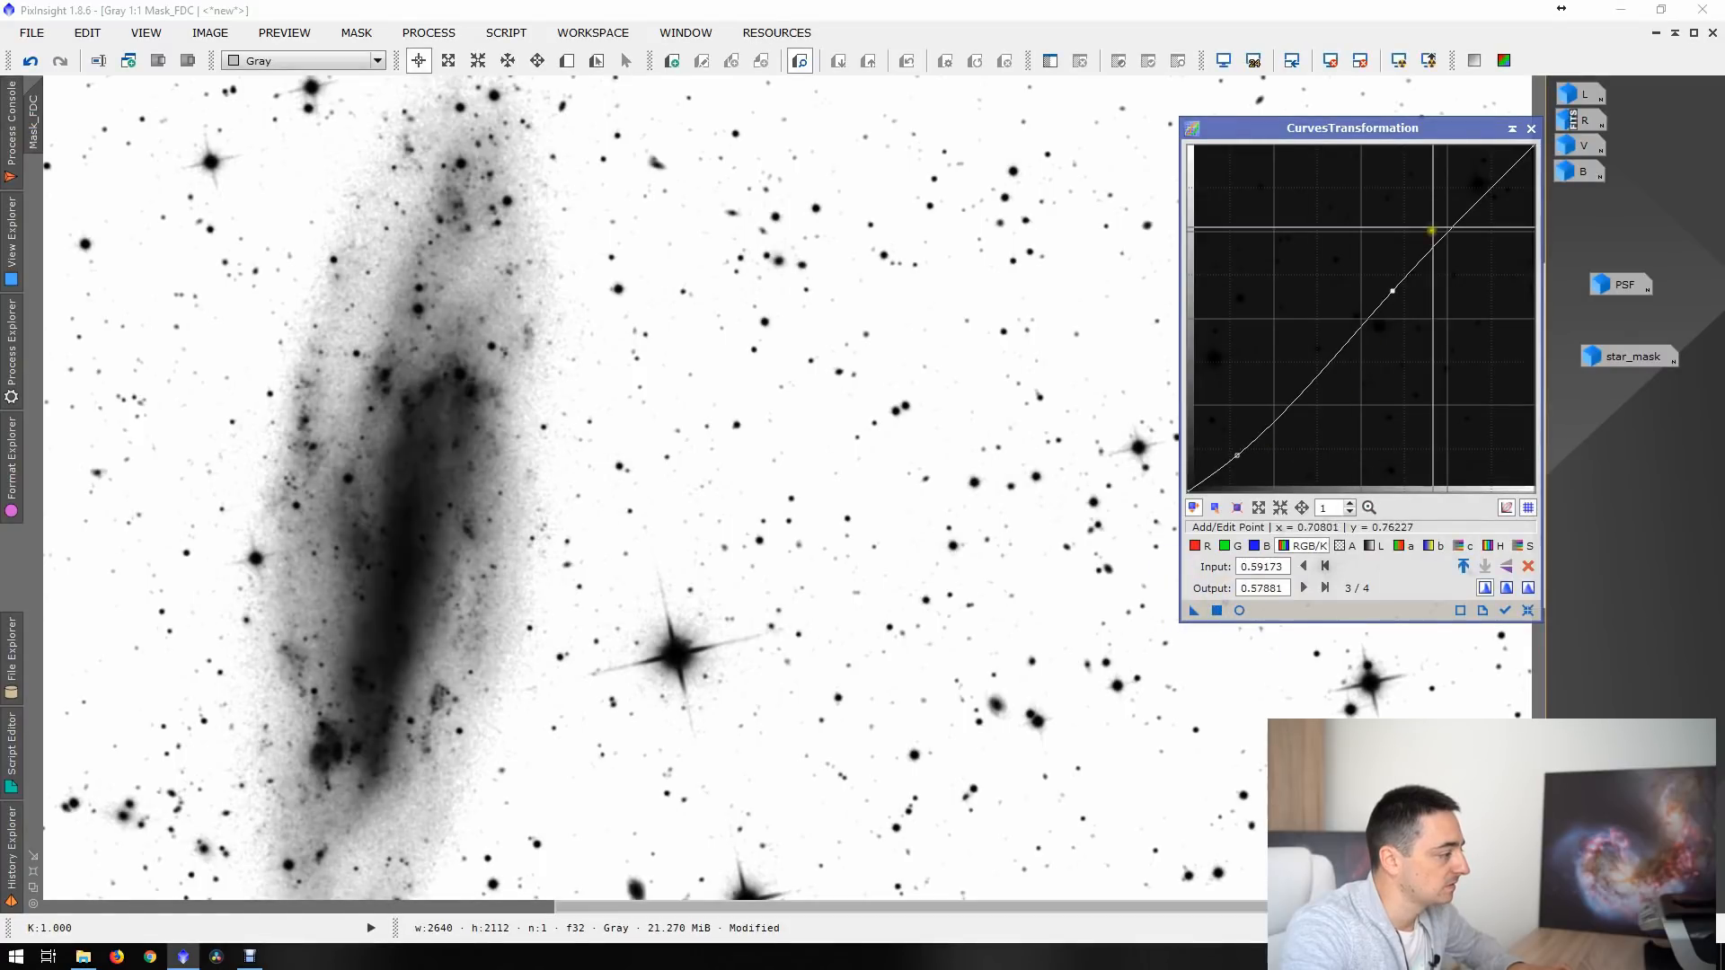
pyautogui.click(1532, 130)
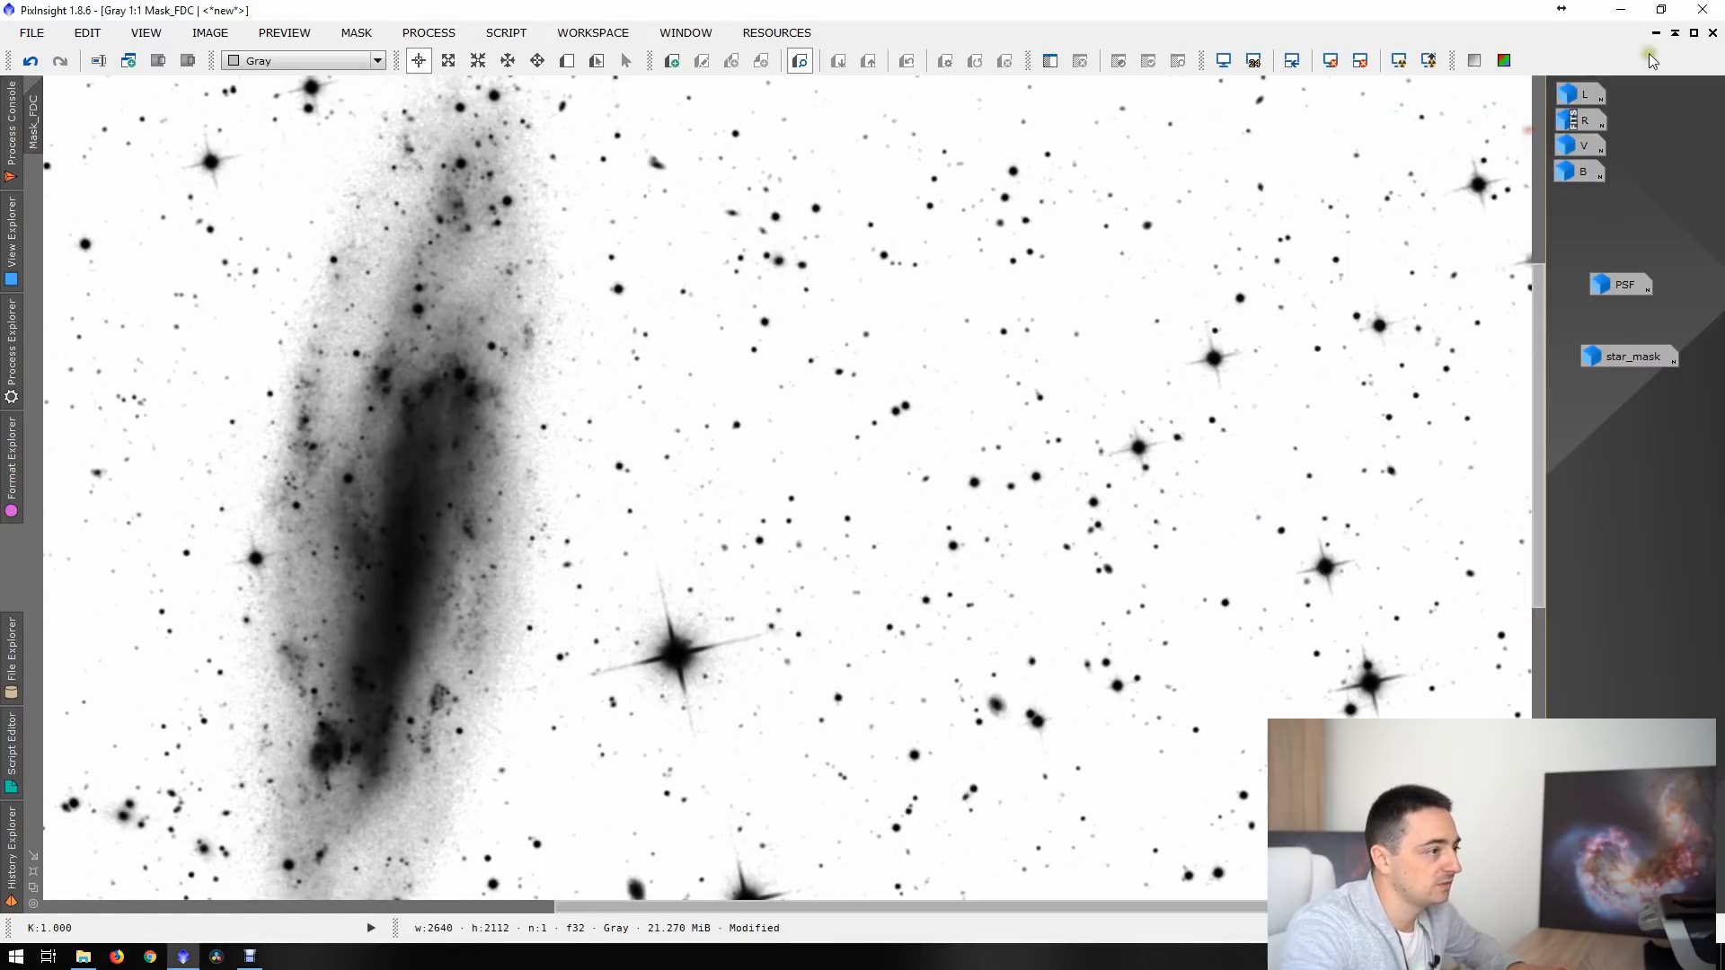
# - Switch back to the RVB image, hide its red mask overlay, and restore the windows to normal size
pyautogui.click(1694, 35)
pyautogui.moveTo(658, 208); pyautogui.dragTo(1064, 172)
pyautogui.doubleClick(569, 151)
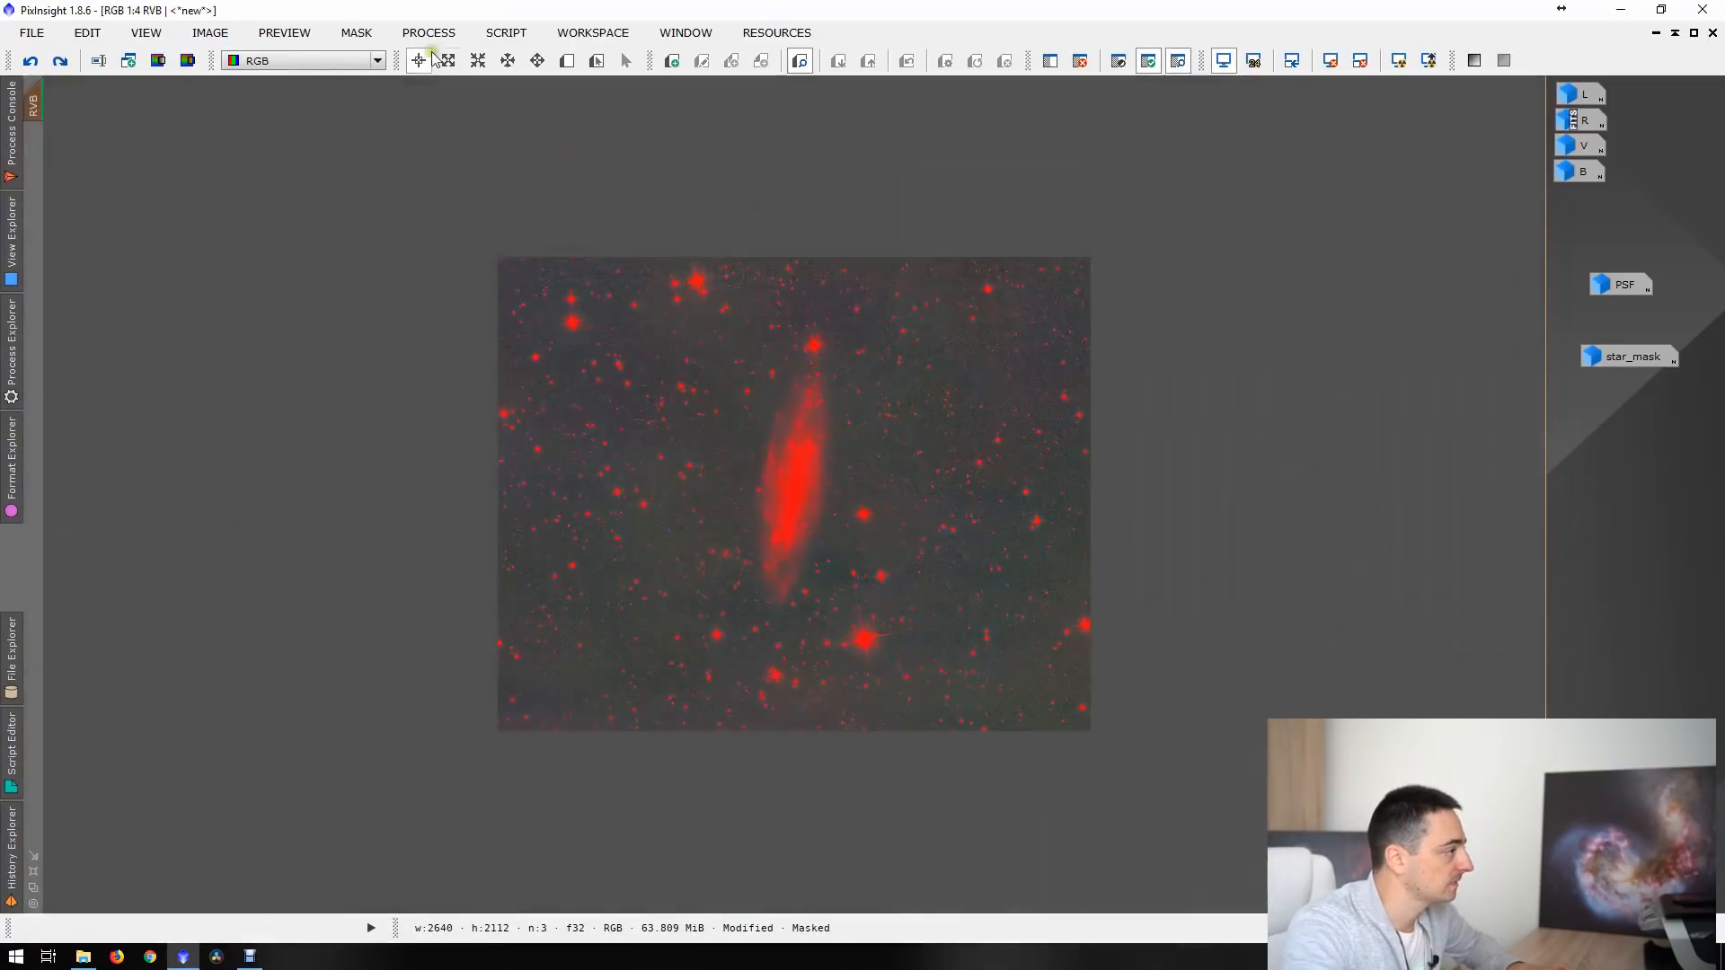
pyautogui.click(357, 33)
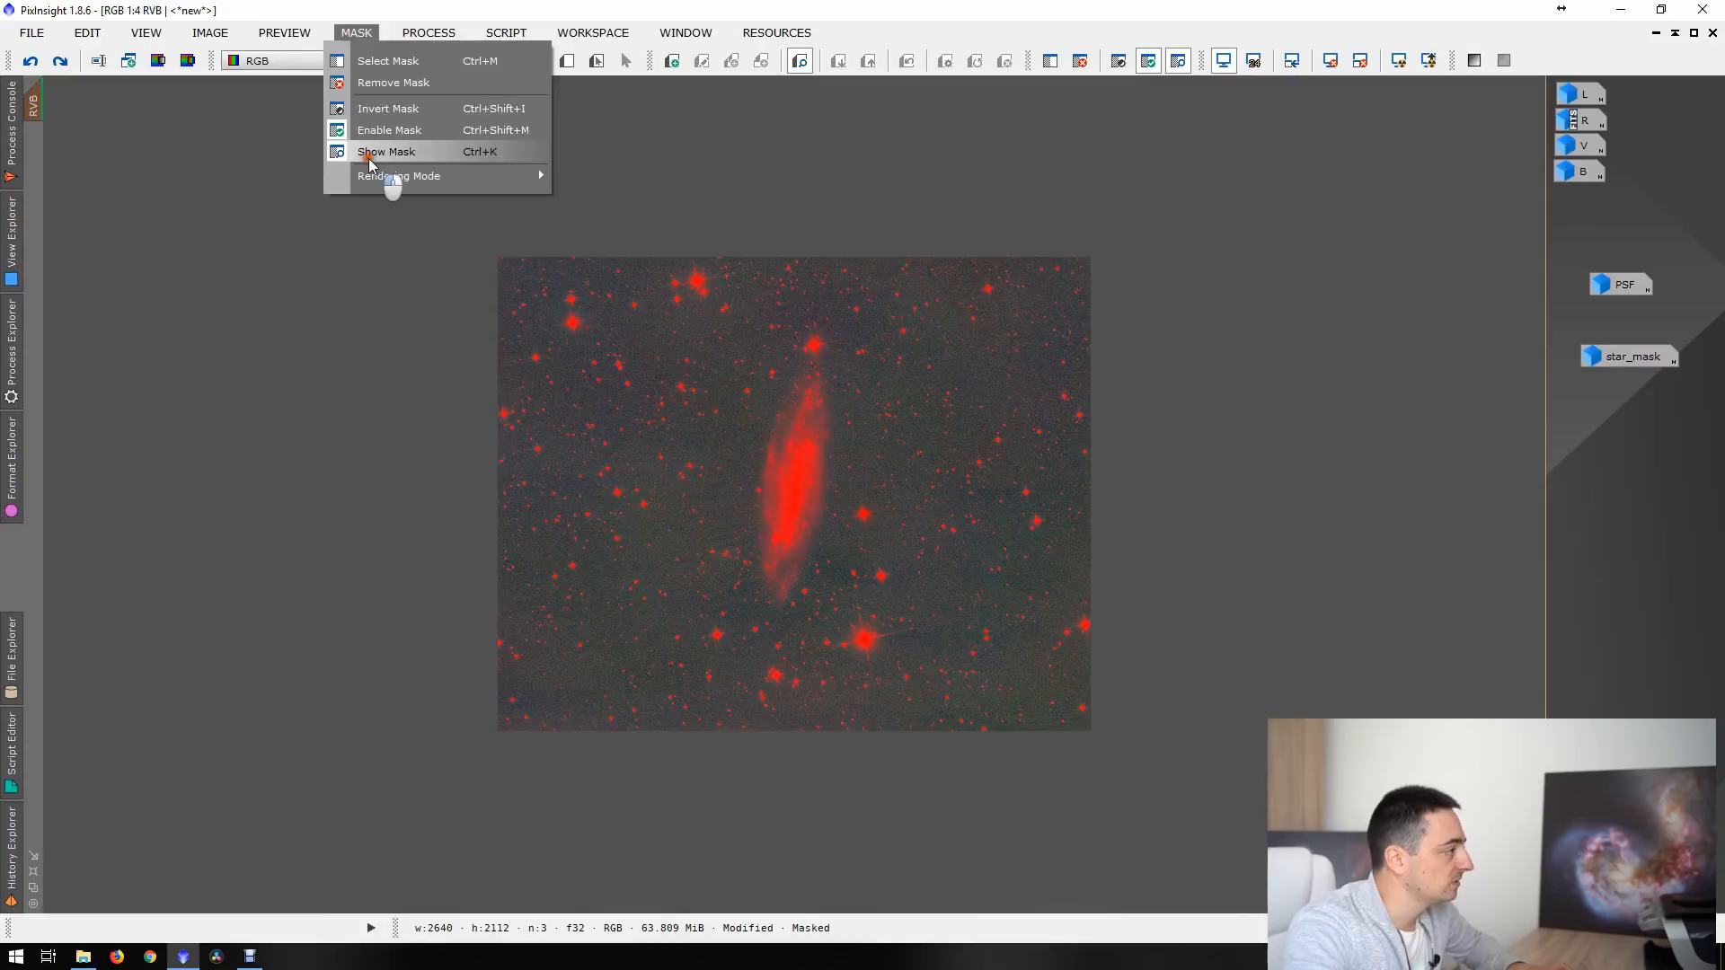
pyautogui.click(368, 160)
pyautogui.click(1693, 36)
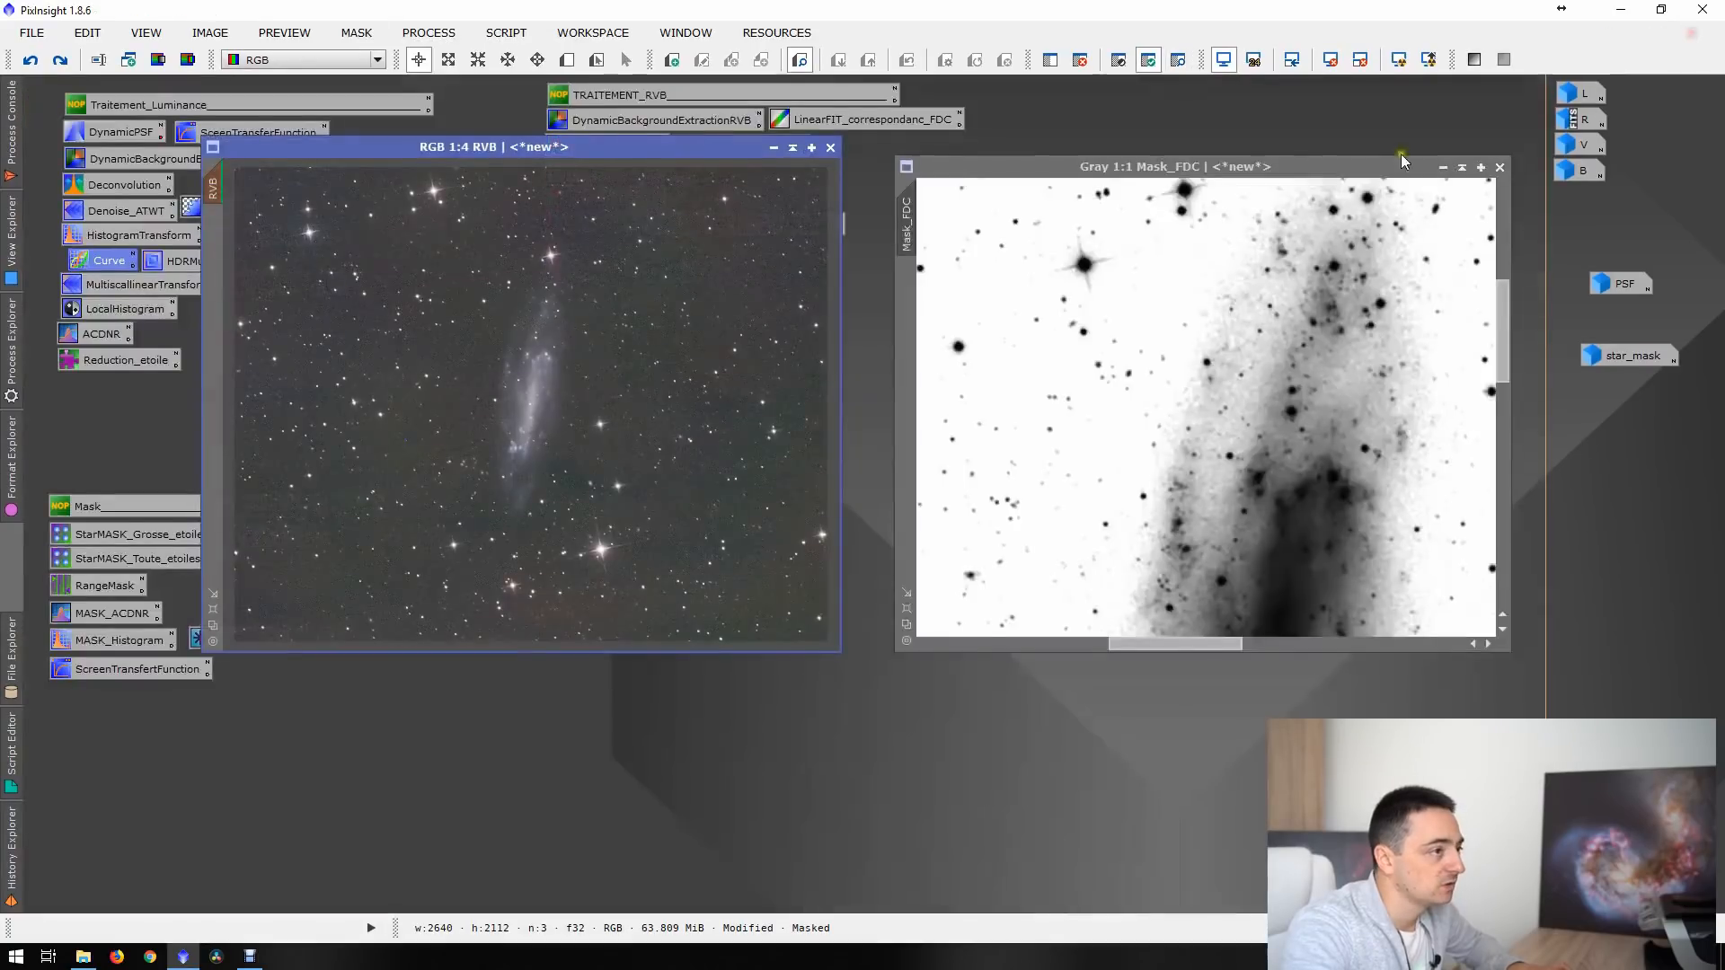
# - Open the ColorSaturation process and lower the end of its saturation curve to -1.28182, flattening all hues
pyautogui.moveTo(740, 146); pyautogui.dragTo(754, 339)
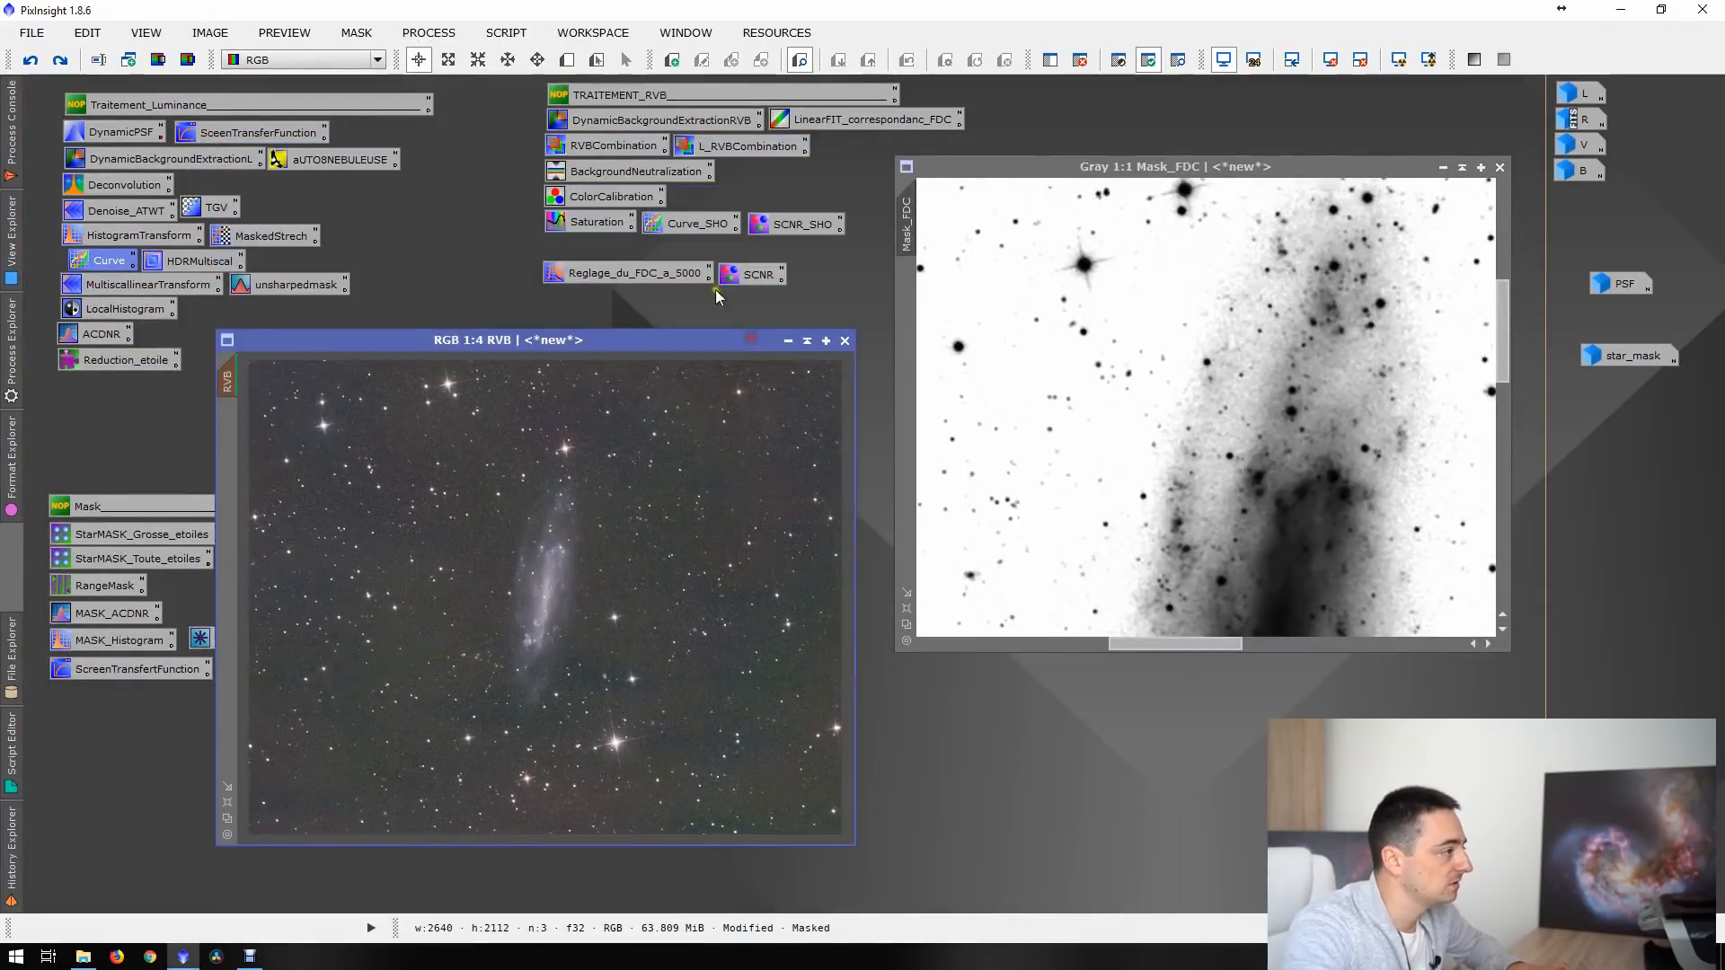
pyautogui.doubleClick(603, 218)
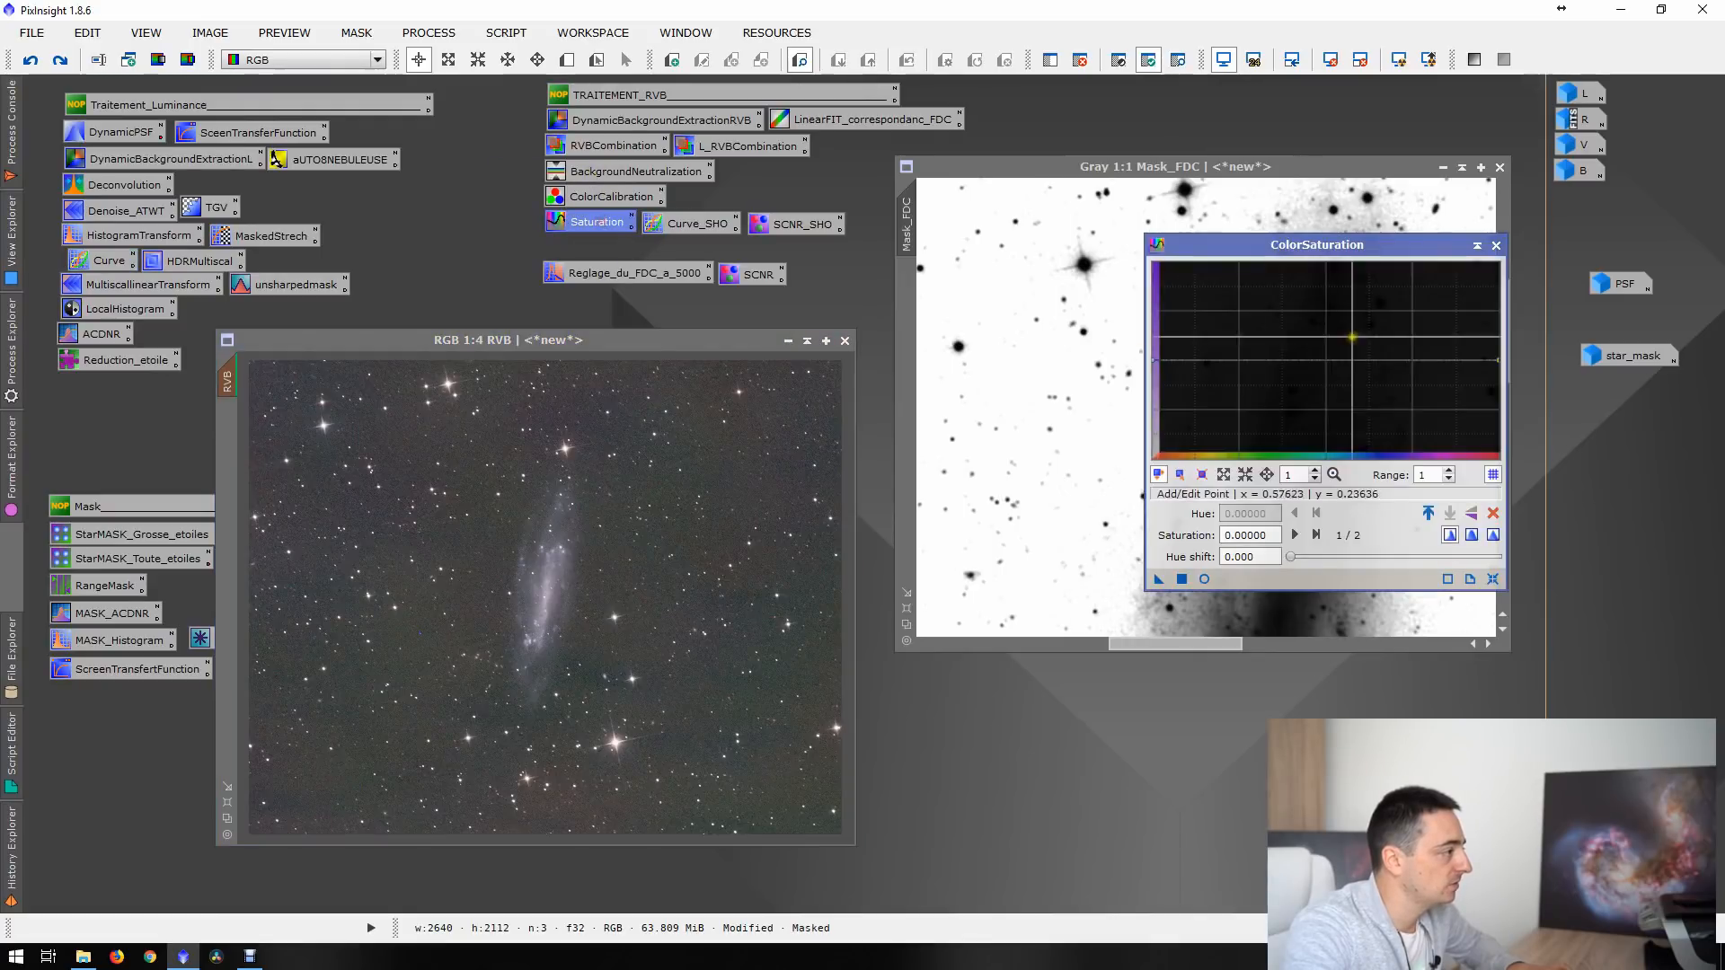
pyautogui.moveTo(1498, 363); pyautogui.dragTo(1496, 487)
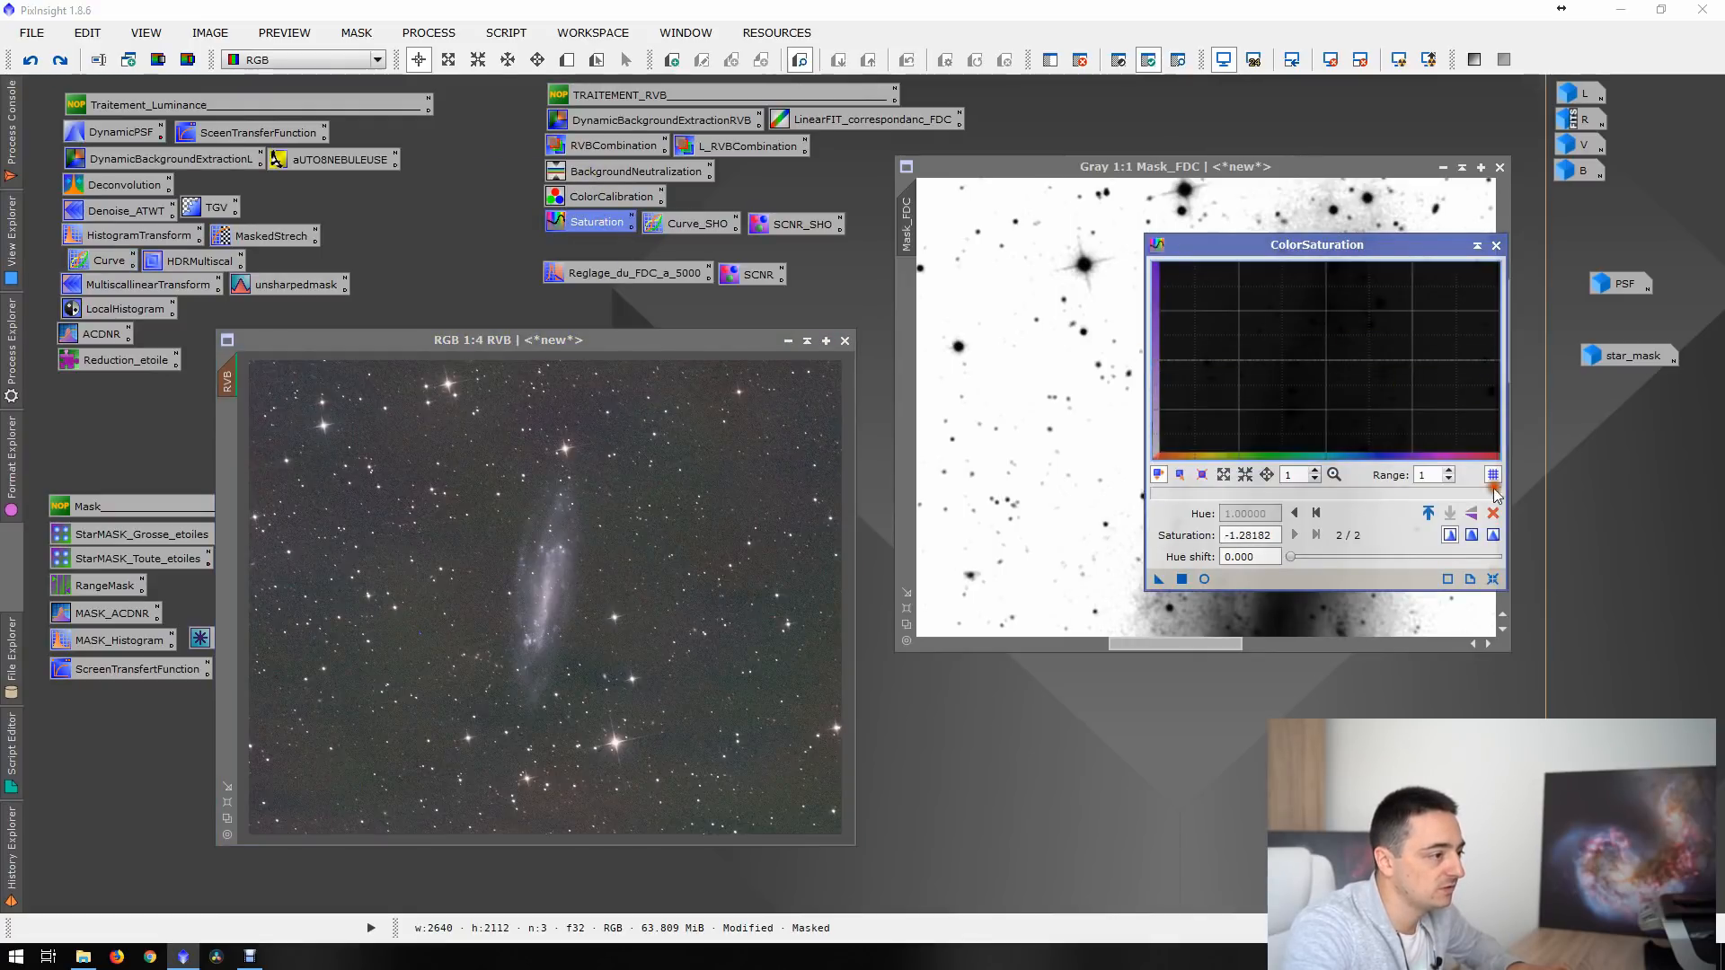
# - Apply the desaturation twice to the masked RVB image at full window size and close ColorSaturation
pyautogui.doubleClick(590, 342)
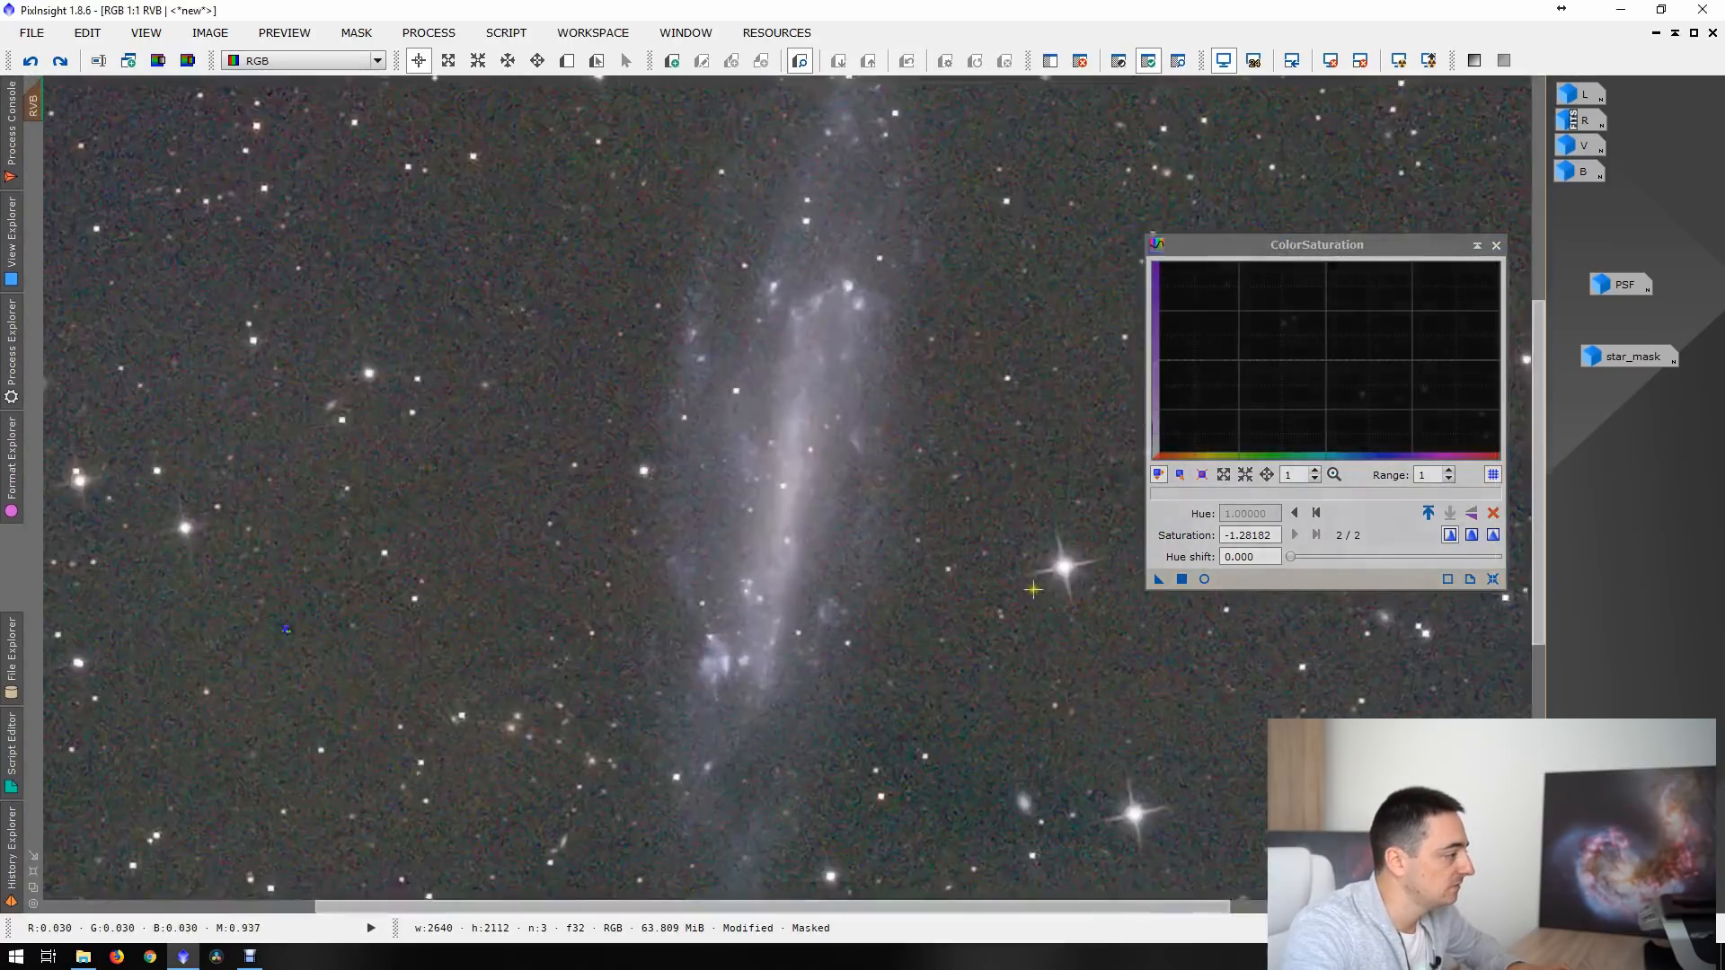
pyautogui.scroll(1, 1037, 584)
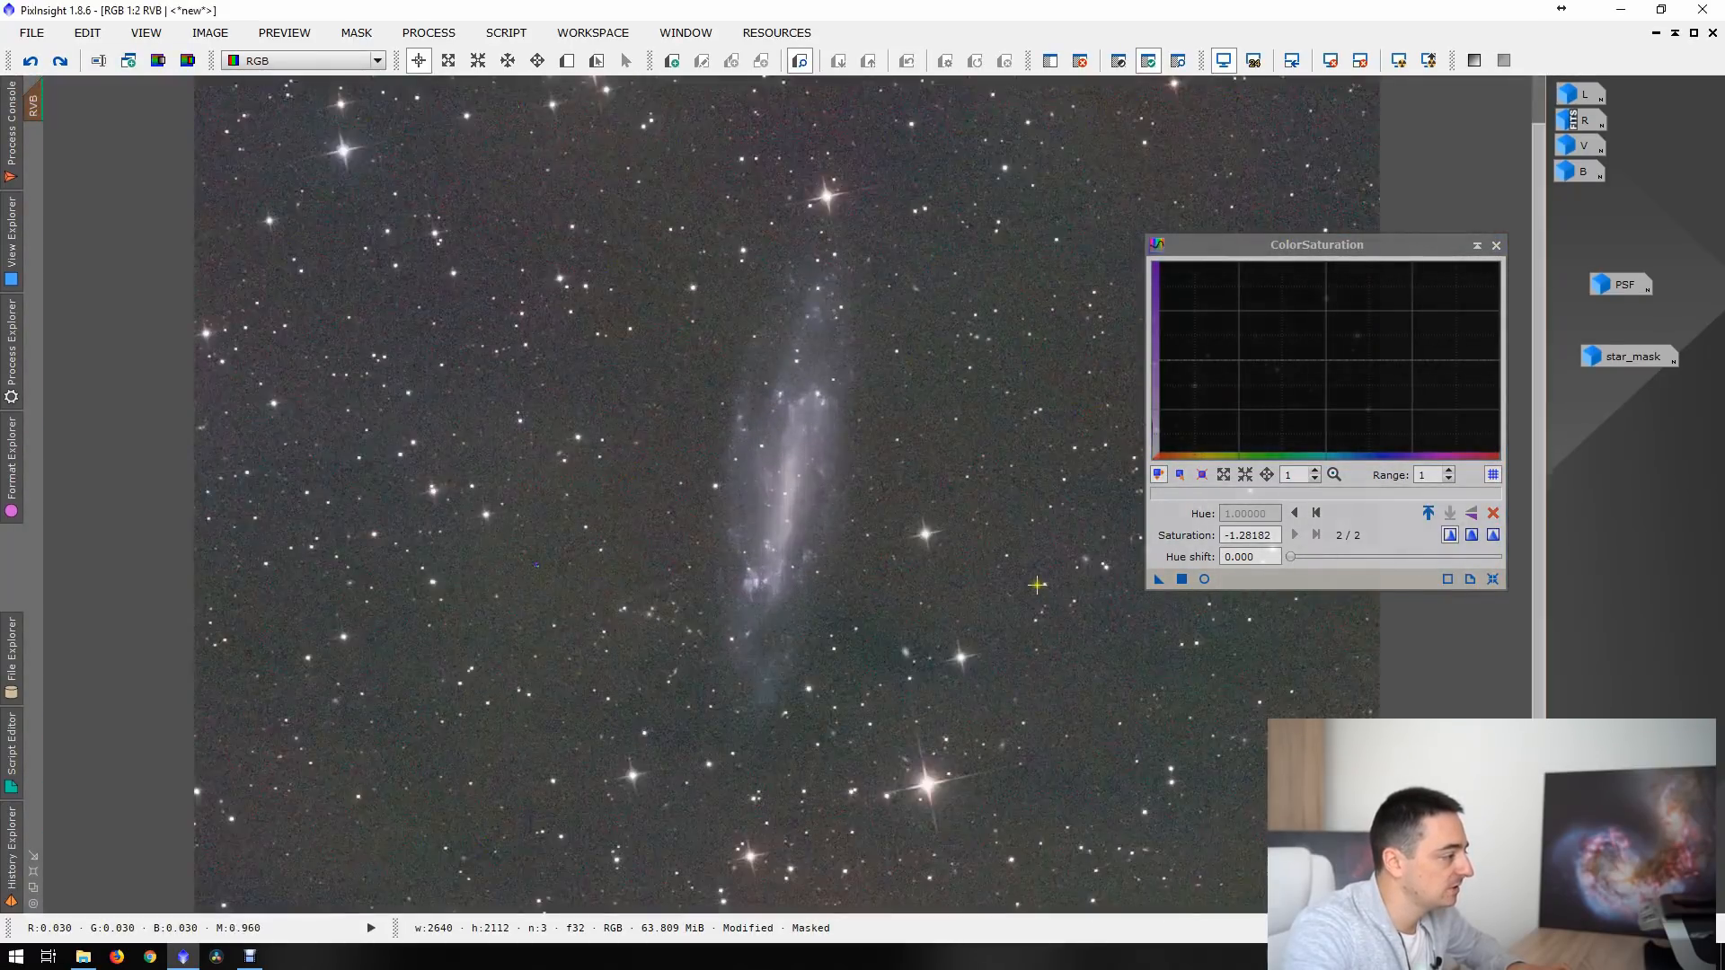
pyautogui.click(1182, 580)
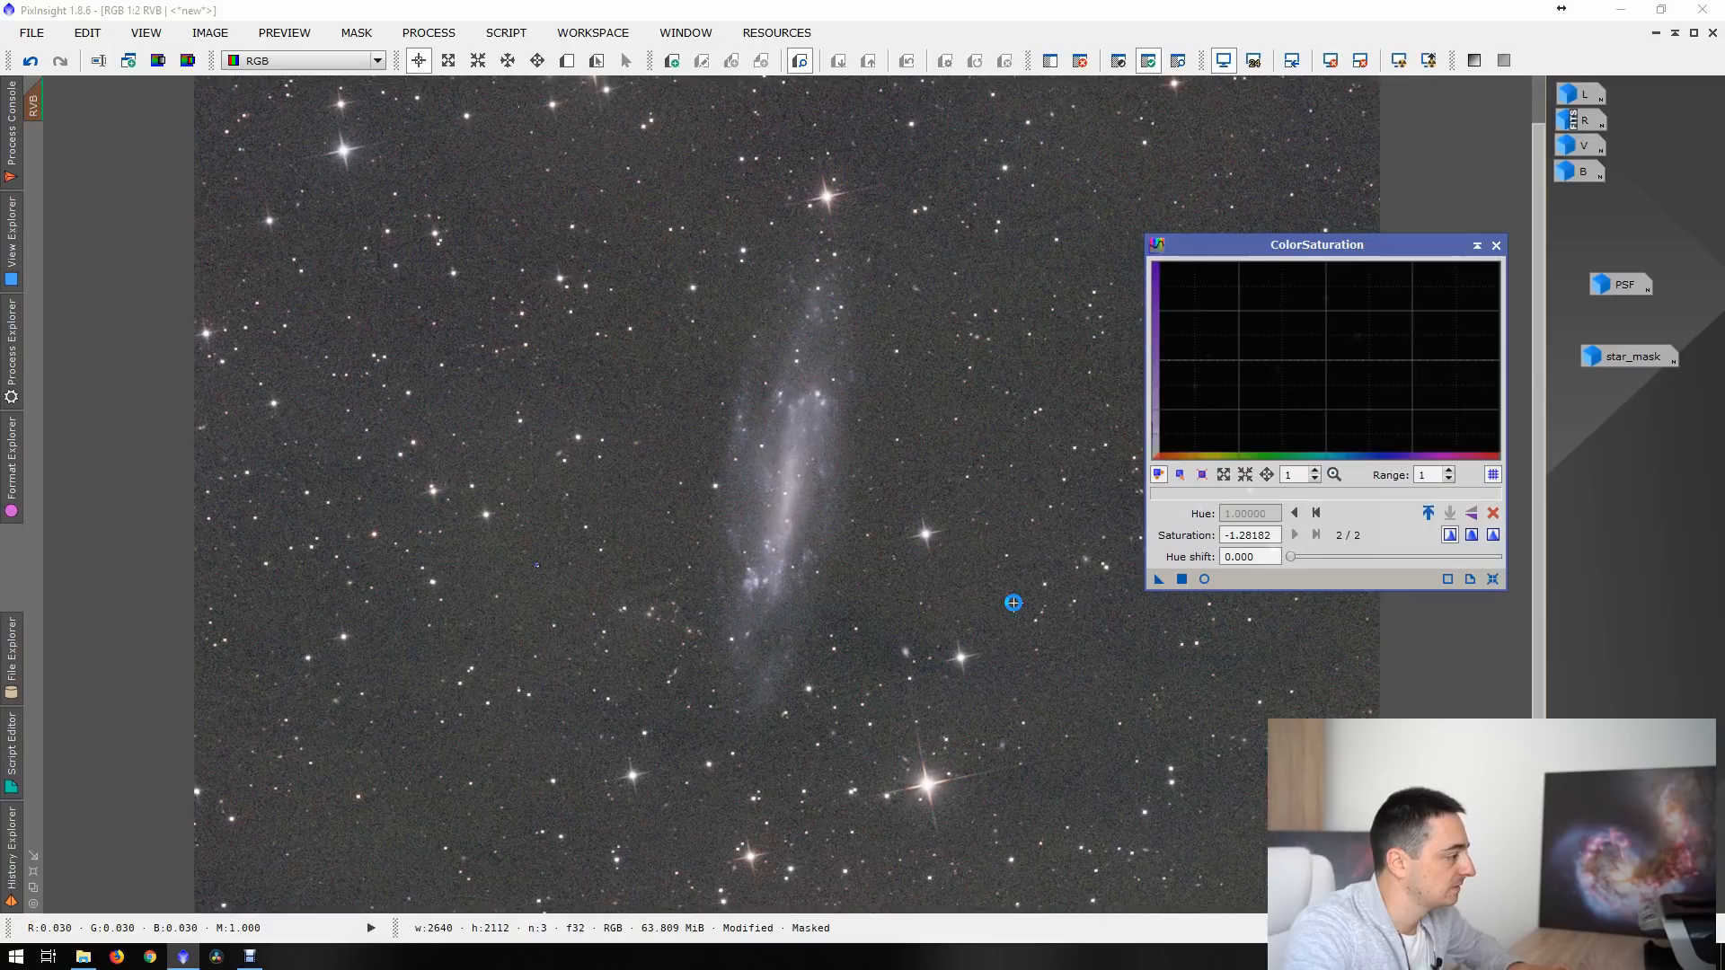
pyautogui.click(1183, 580)
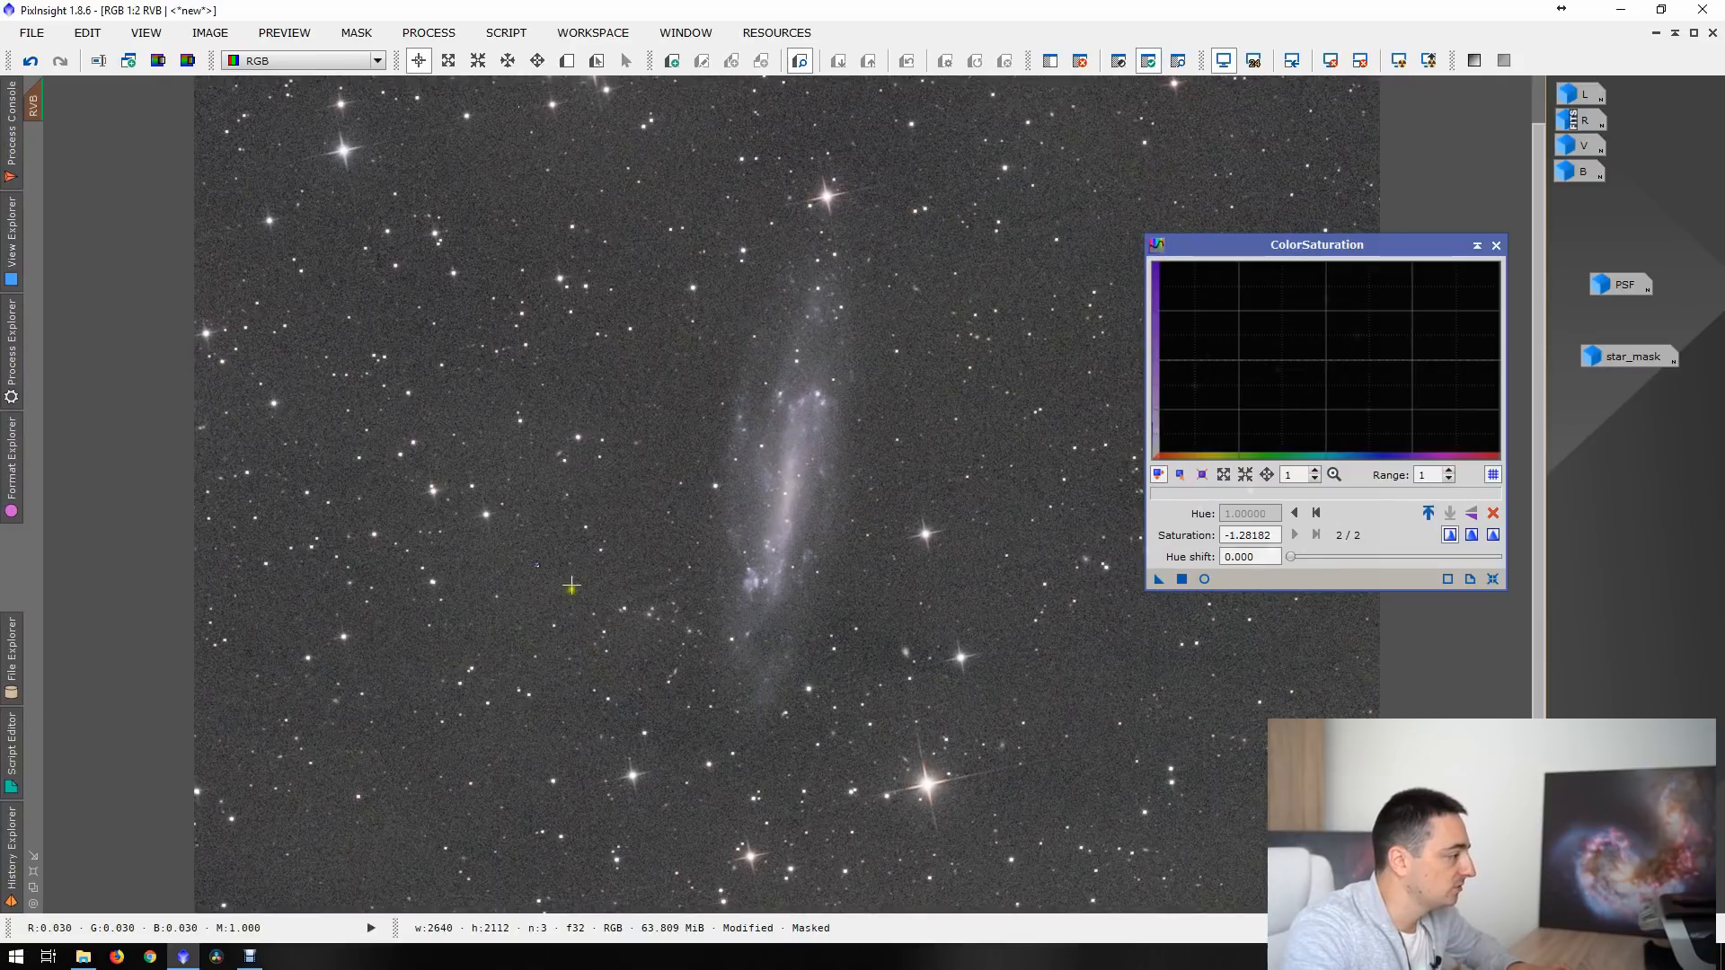
pyautogui.click(1496, 245)
# - Inspect the blue speck in the RVB background, minimise Mask_FDC, and open CloneStamp with RVB at full window size
pyautogui.hotkey('ctrl', '1')
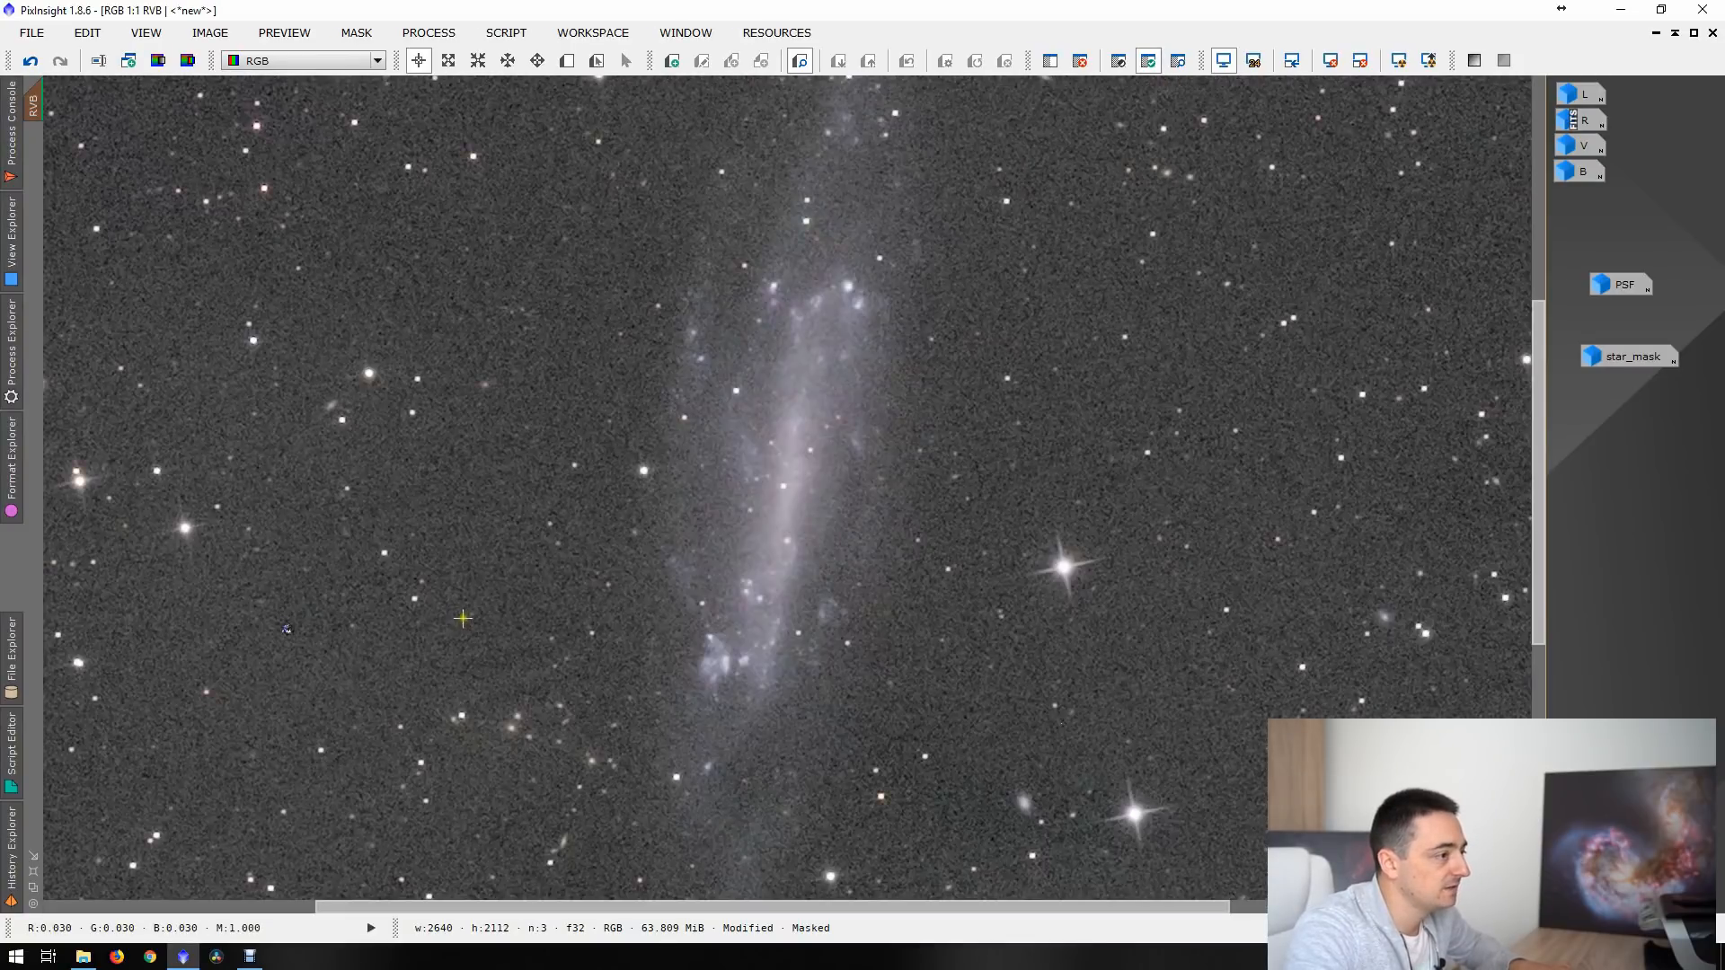
pyautogui.moveTo(391, 610); pyautogui.dragTo(633, 585)
pyautogui.scroll(1, 577, 610)
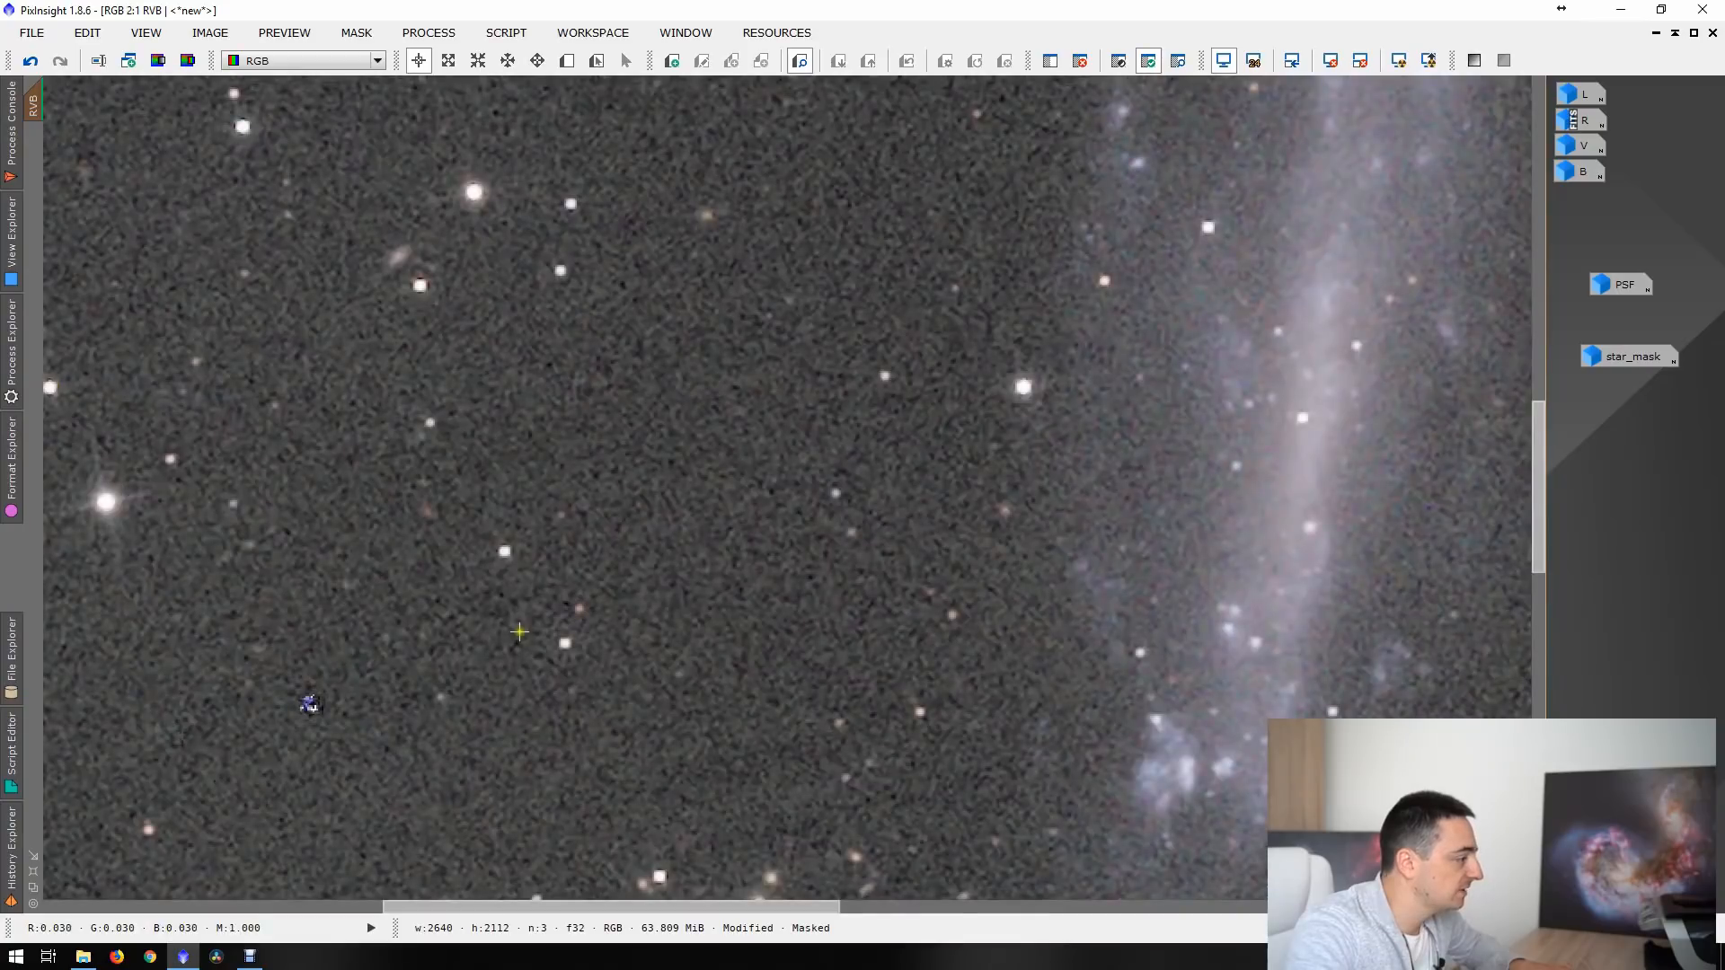
pyautogui.click(1675, 33)
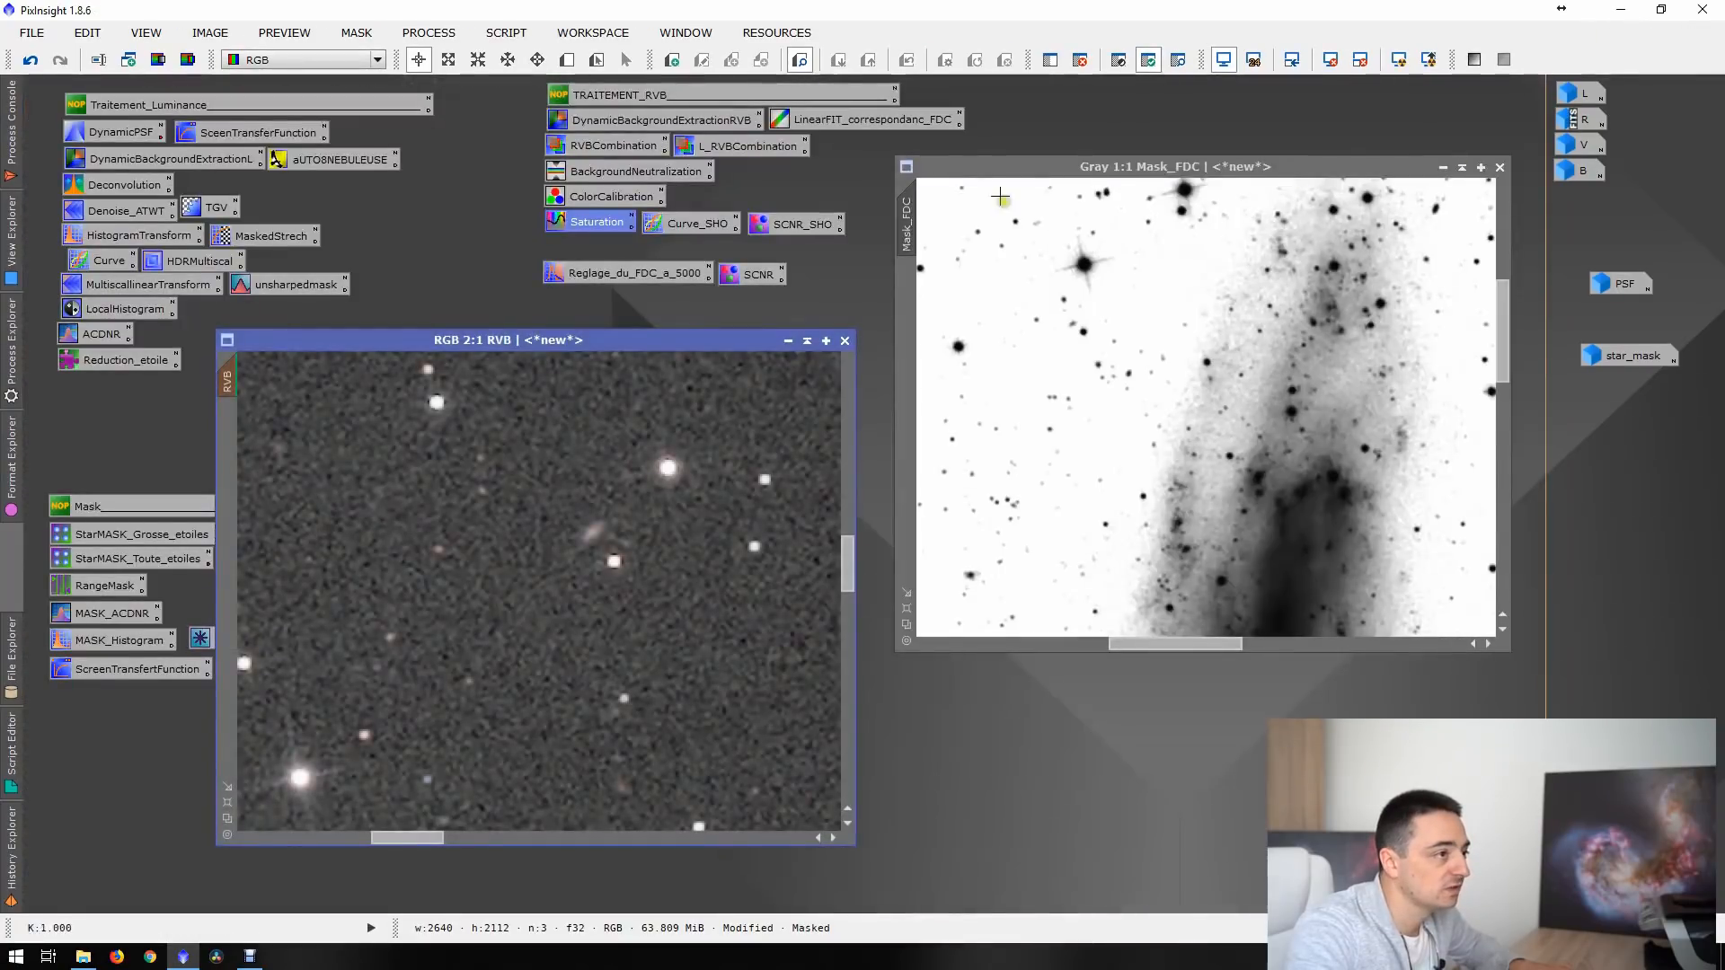
pyautogui.click(1442, 167)
pyautogui.moveTo(637, 342); pyautogui.dragTo(1179, 363)
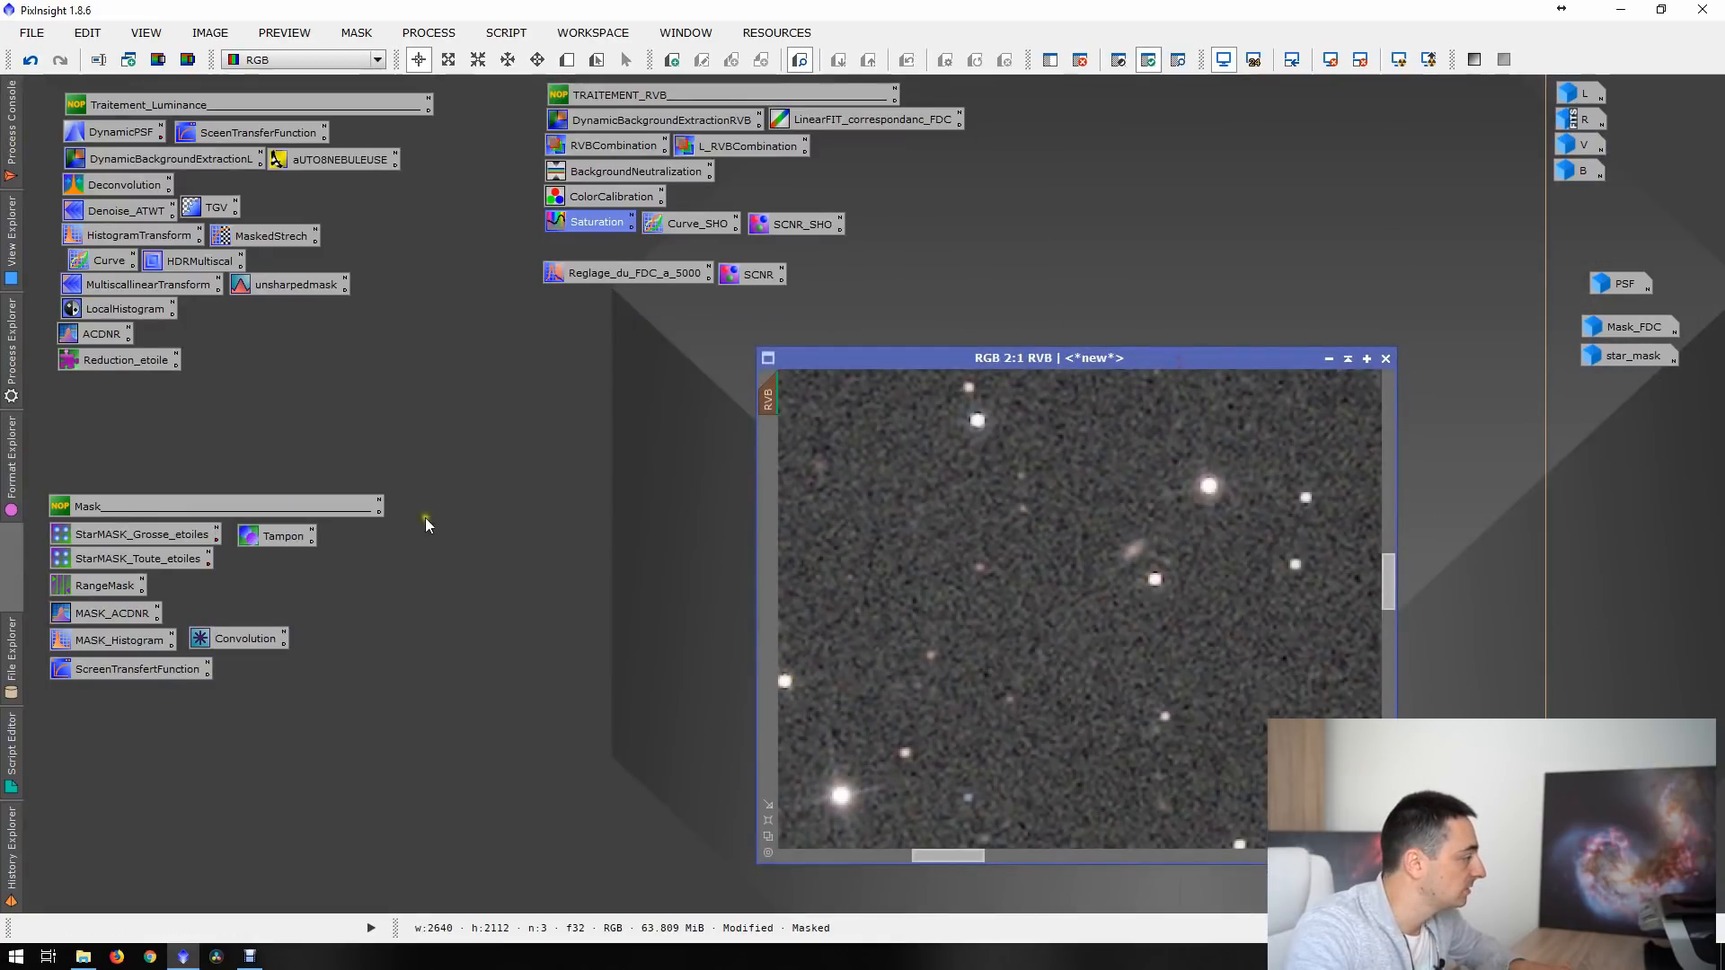
pyautogui.doubleClick(276, 537)
pyautogui.doubleClick(973, 358)
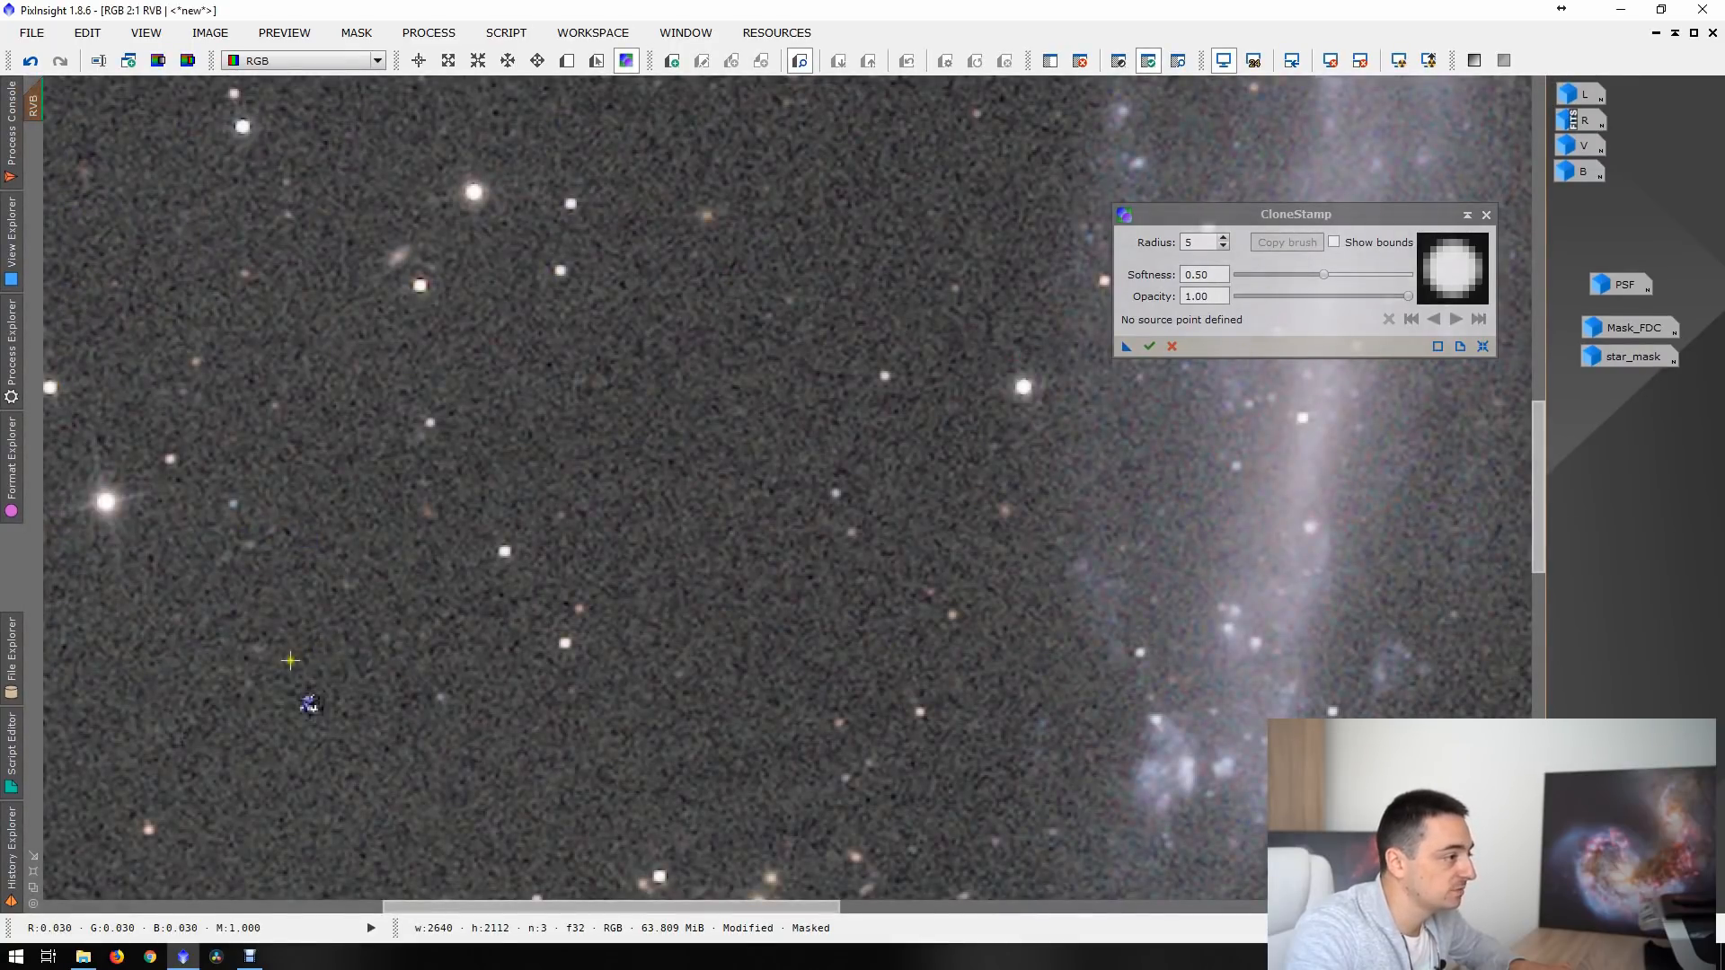
# - Define the clean background just above the blue speck as the CloneStamp source
pyautogui.click(303, 645)
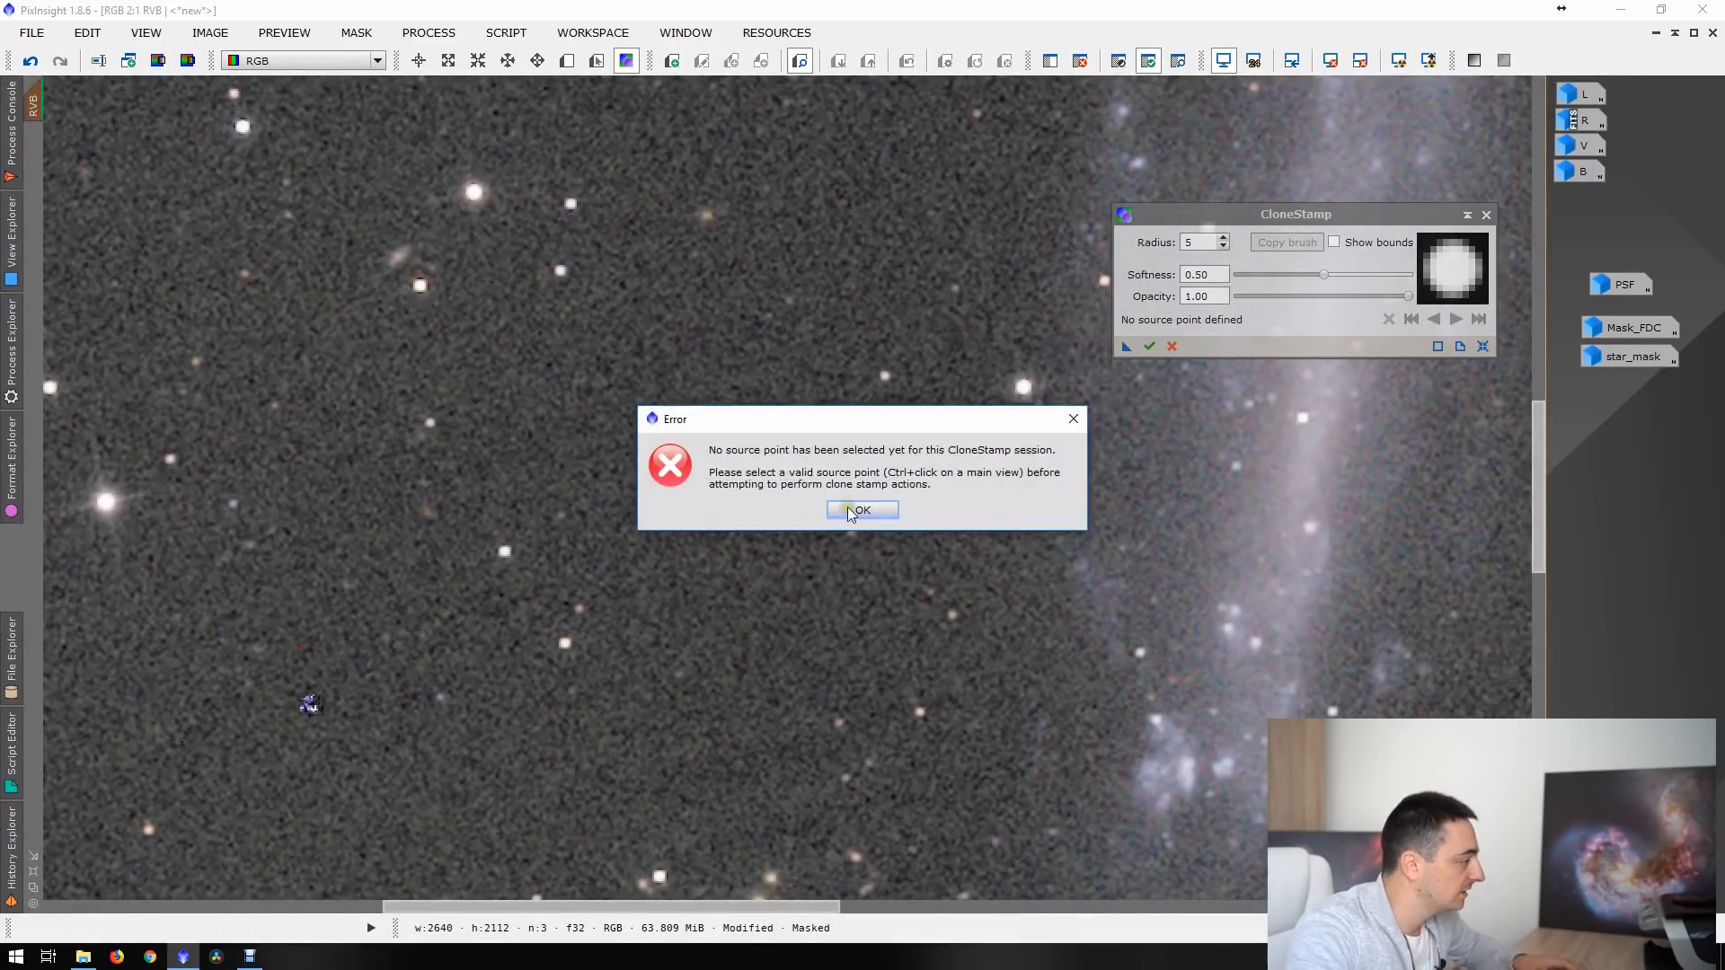
pyautogui.click(854, 510)
pyautogui.keyDown('ctrl'); pyautogui.click(325, 626); pyautogui.keyUp('ctrl')
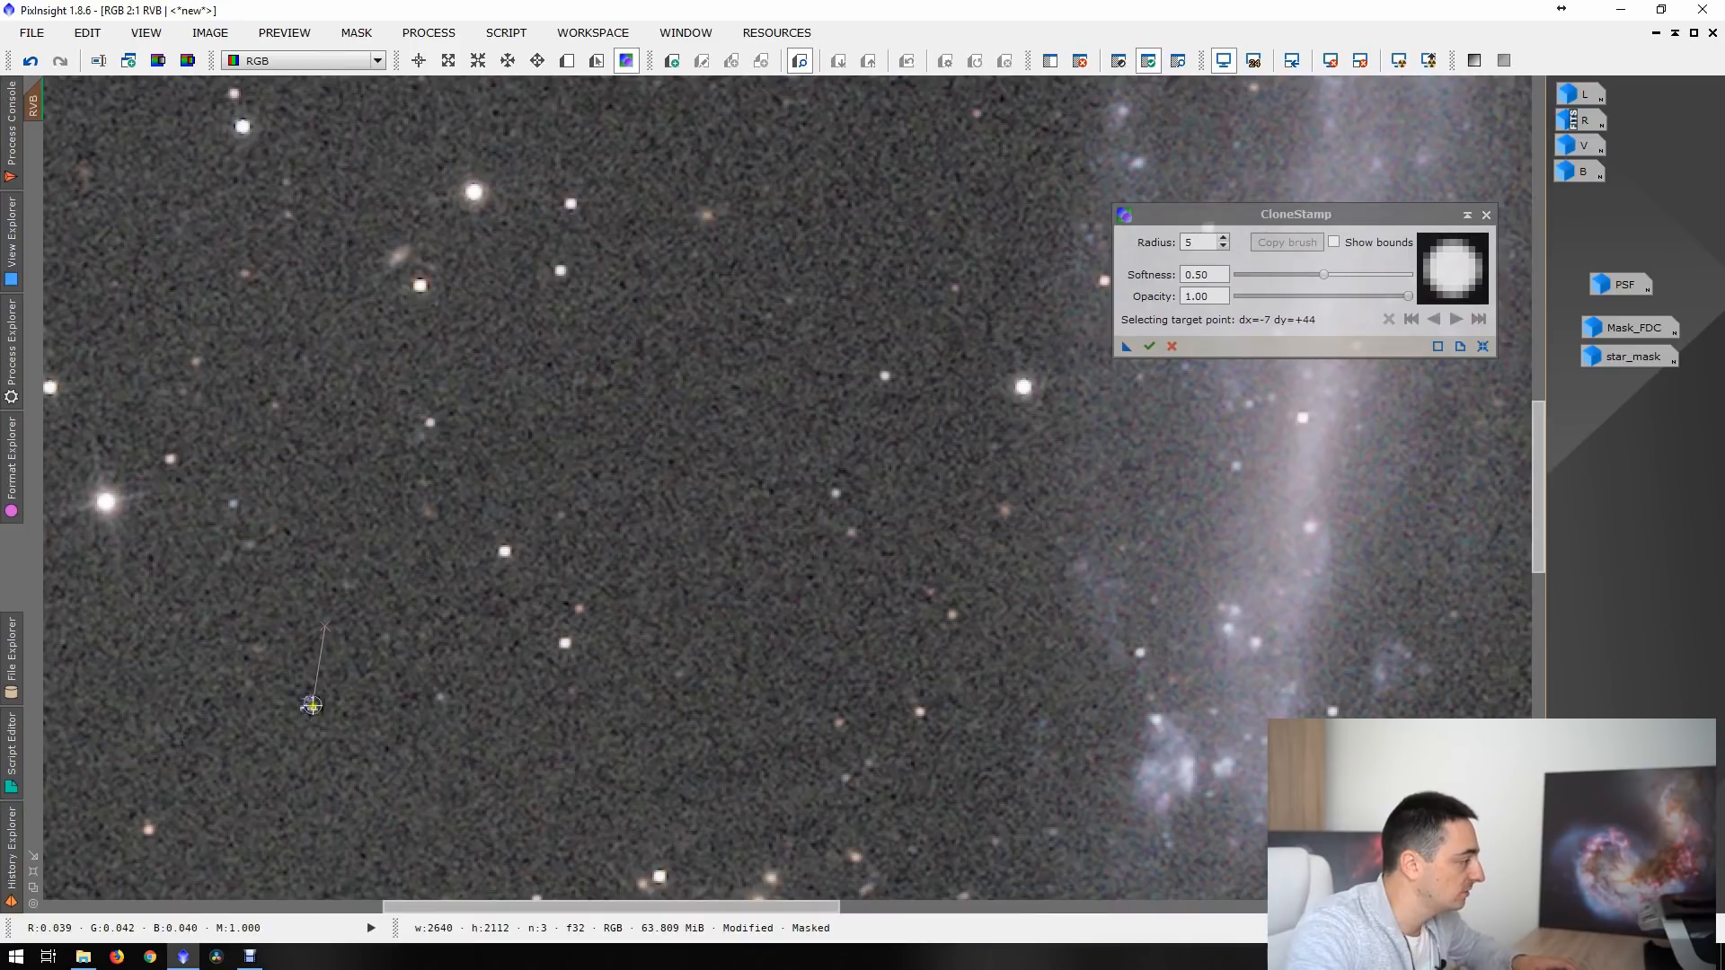
pyautogui.scroll(1, 308, 704)
pyautogui.scroll(-1, 308, 704)
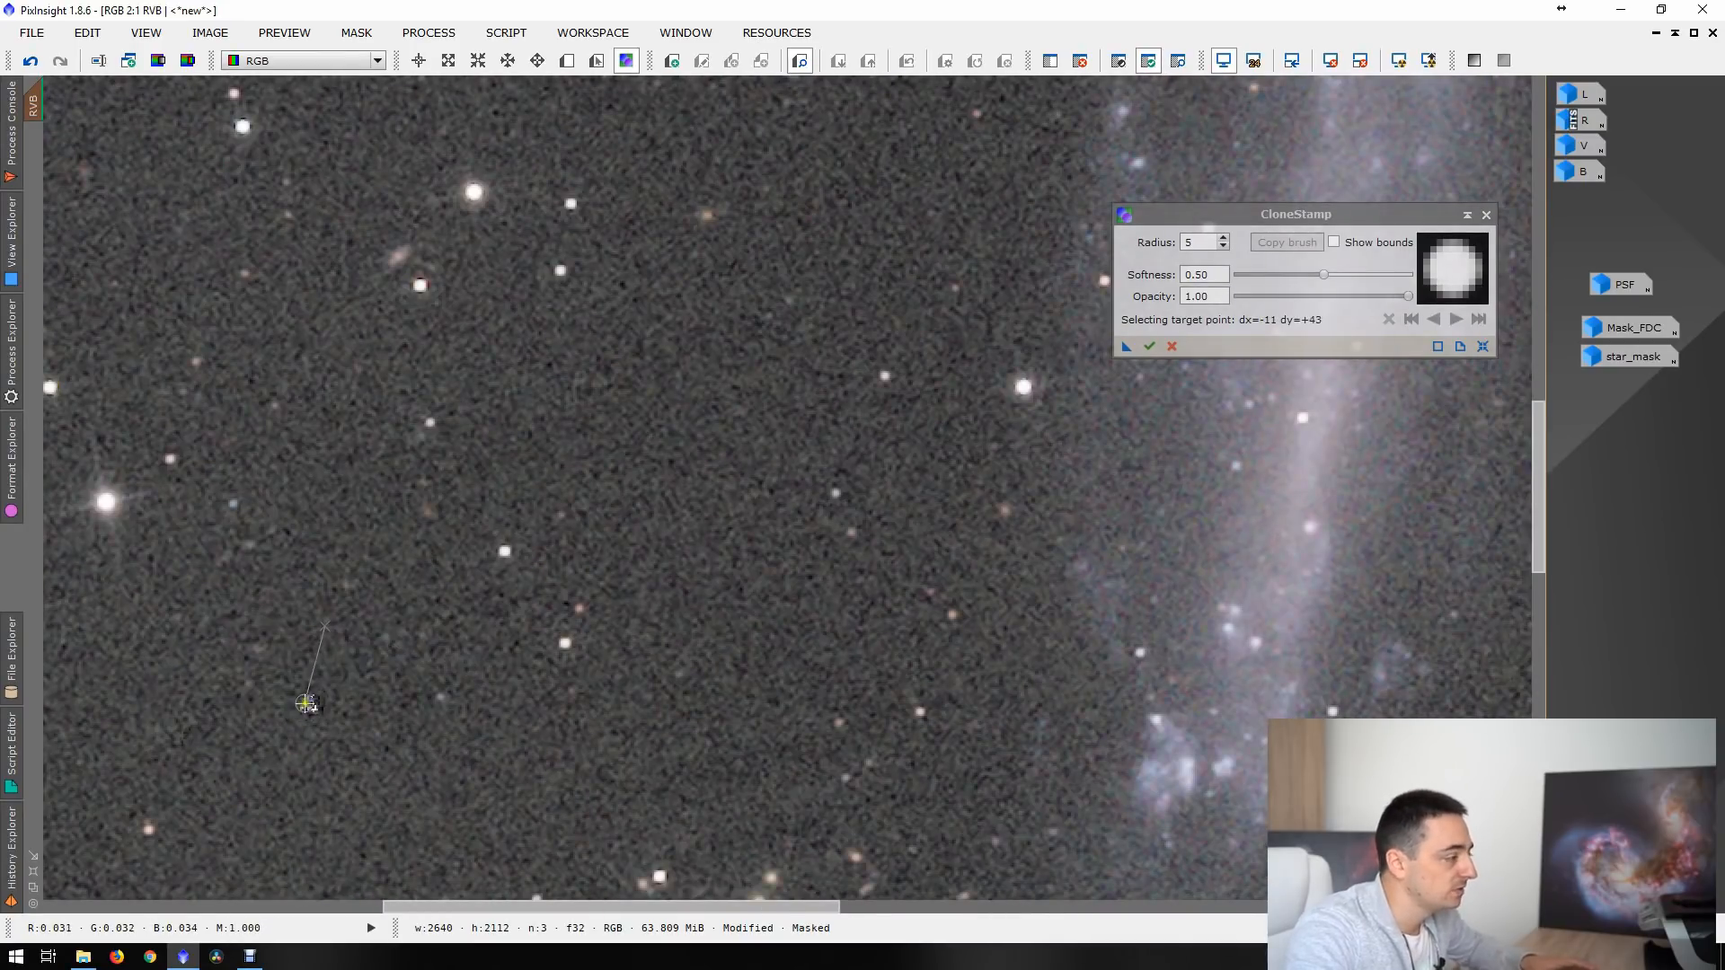
# - Stamp clean background over the blue speck with a radius of 5, commit the retouch, and close CloneStamp
pyautogui.click(307, 703)
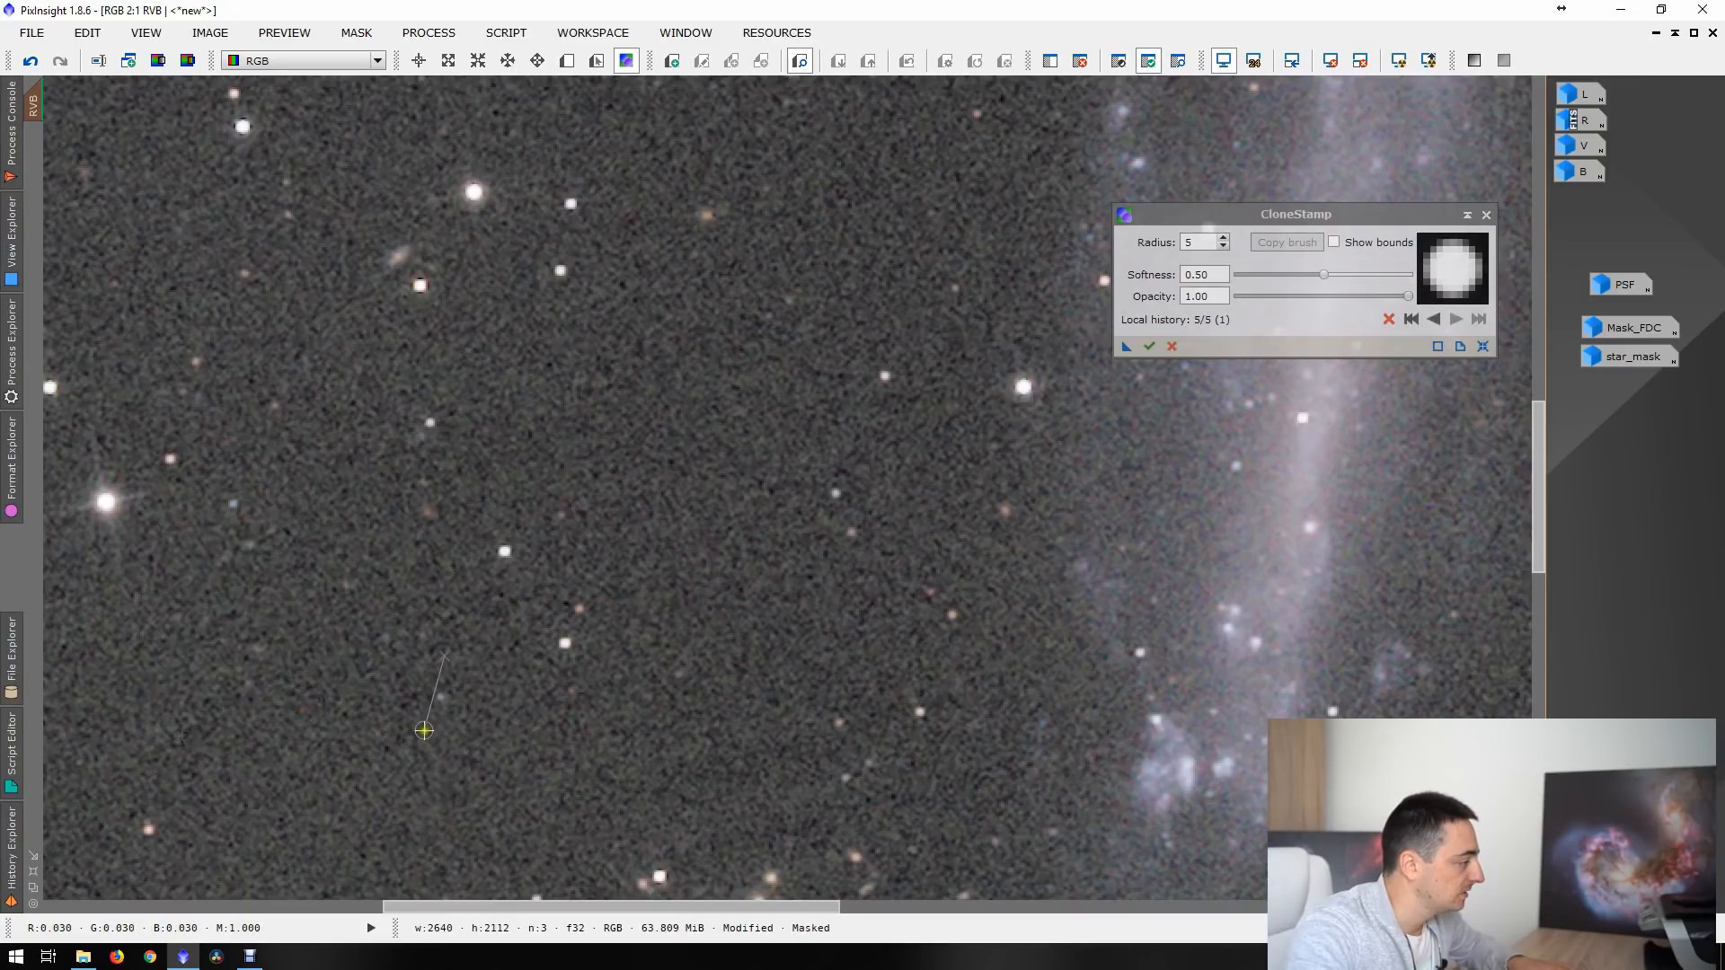
pyautogui.click(334, 709)
pyautogui.scroll(1, 334, 709)
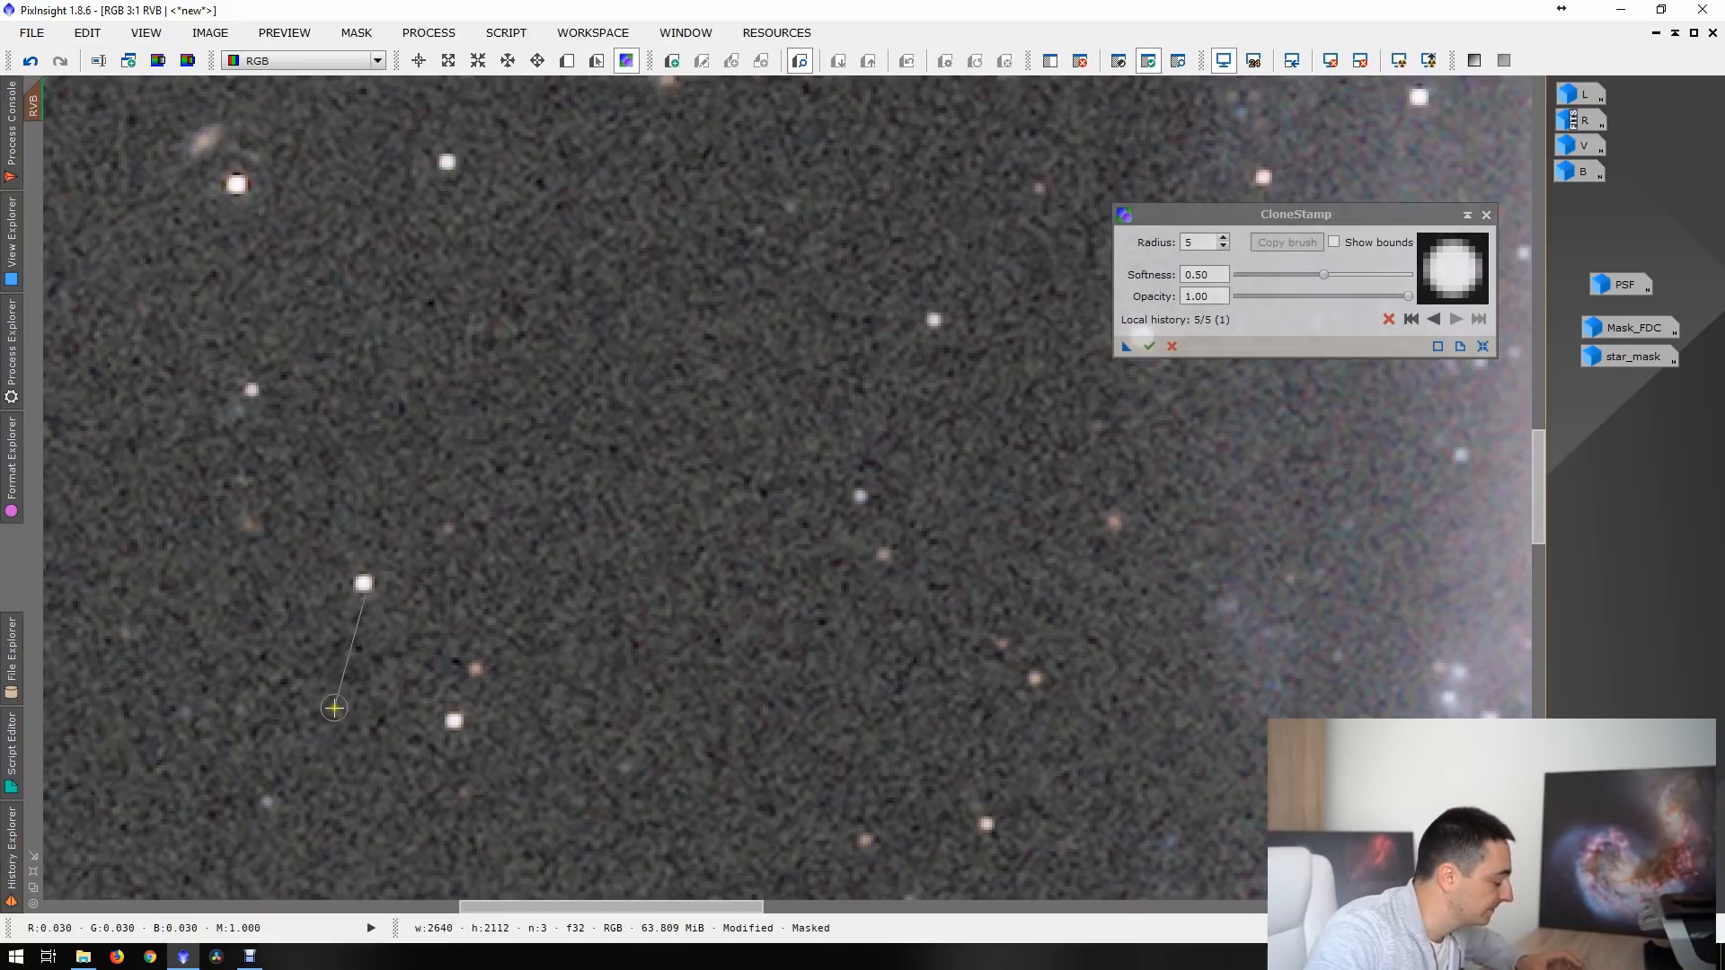
pyautogui.scroll(1, 313, 758)
pyautogui.scroll(-3, 313, 758)
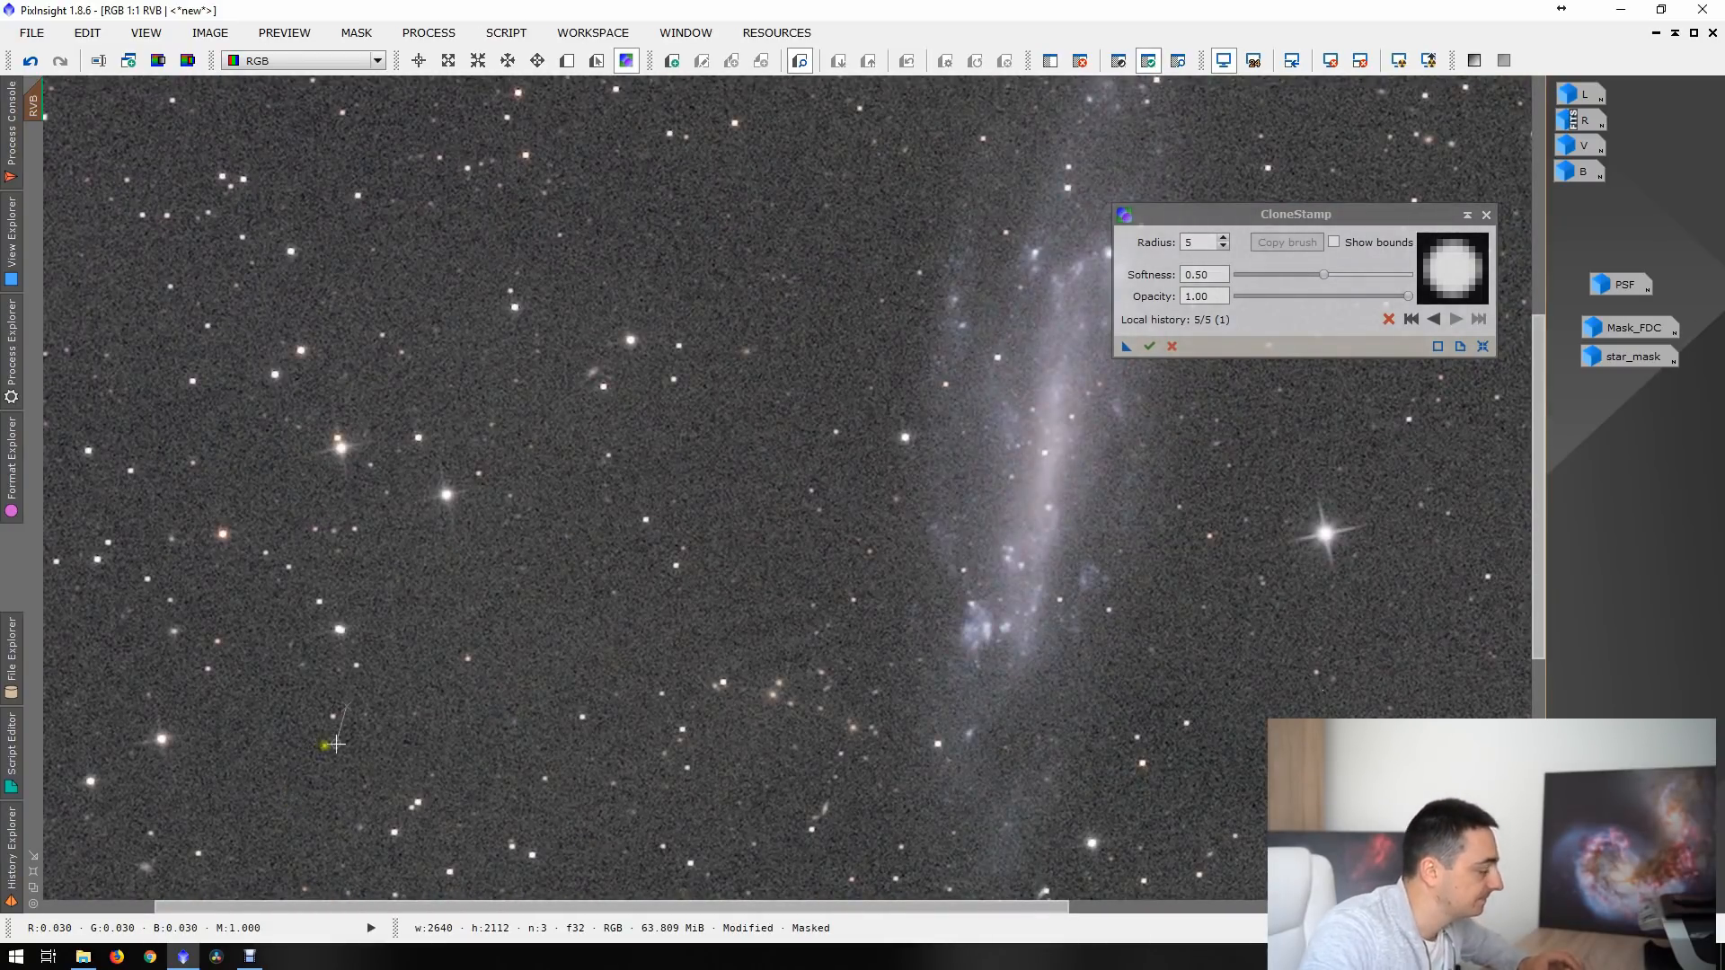
pyautogui.click(1149, 345)
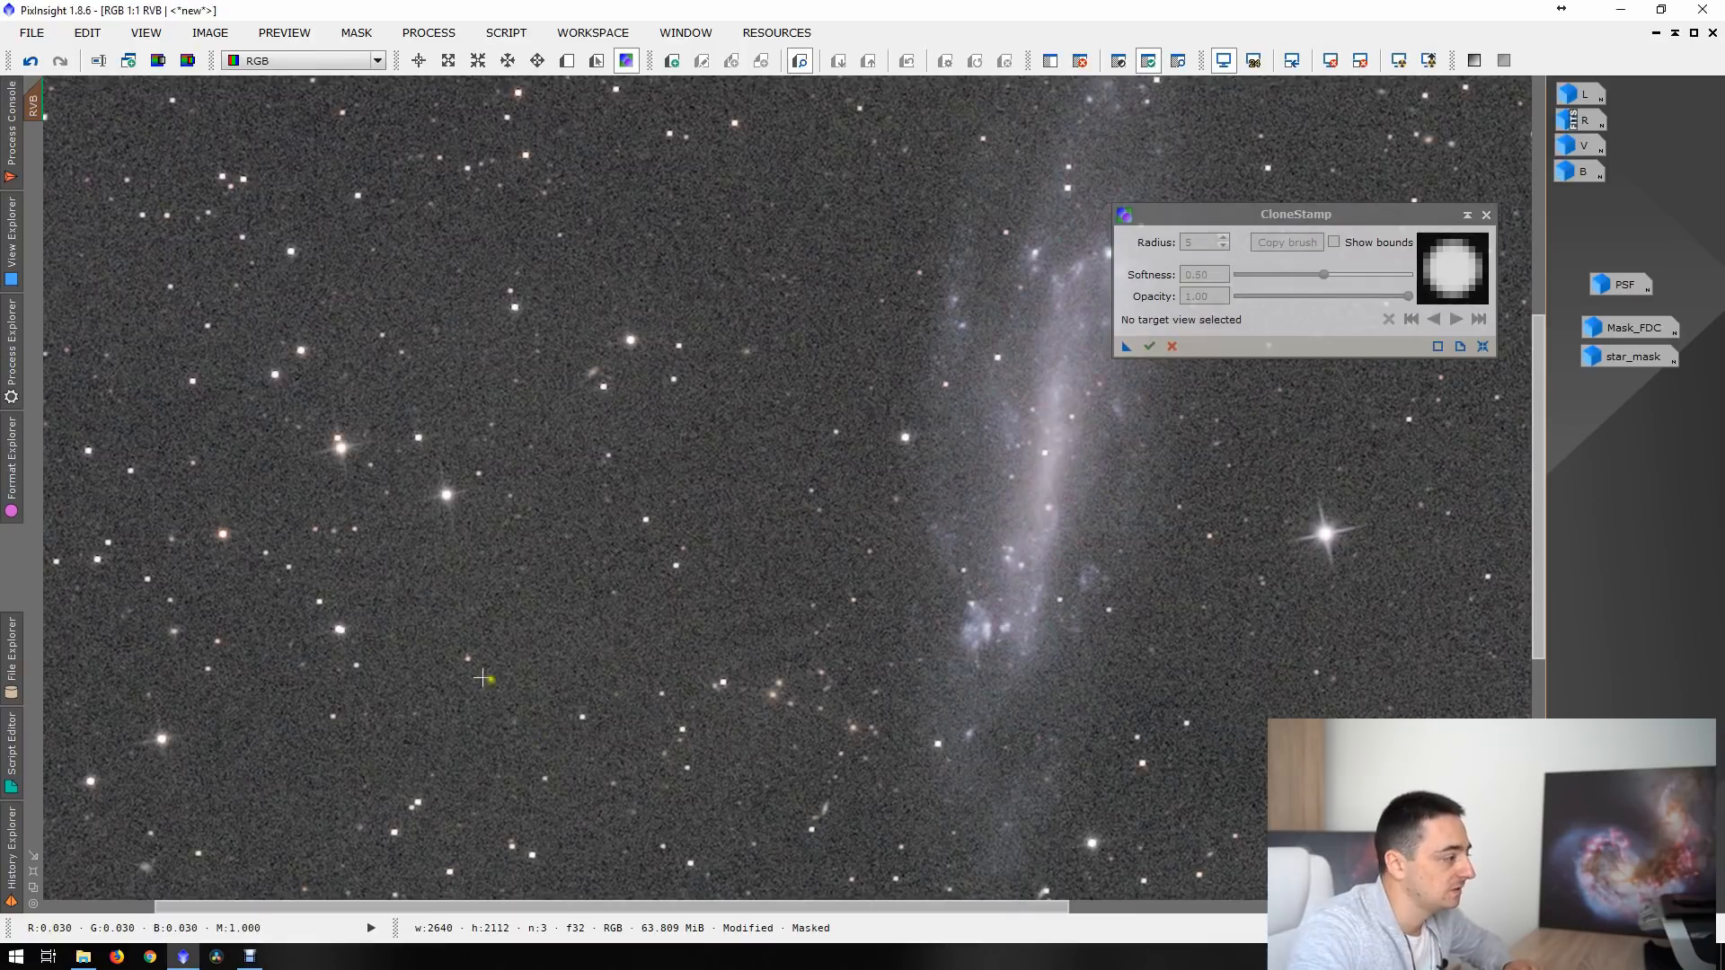
pyautogui.scroll(1, 483, 678)
pyautogui.scroll(-2, 435, 674)
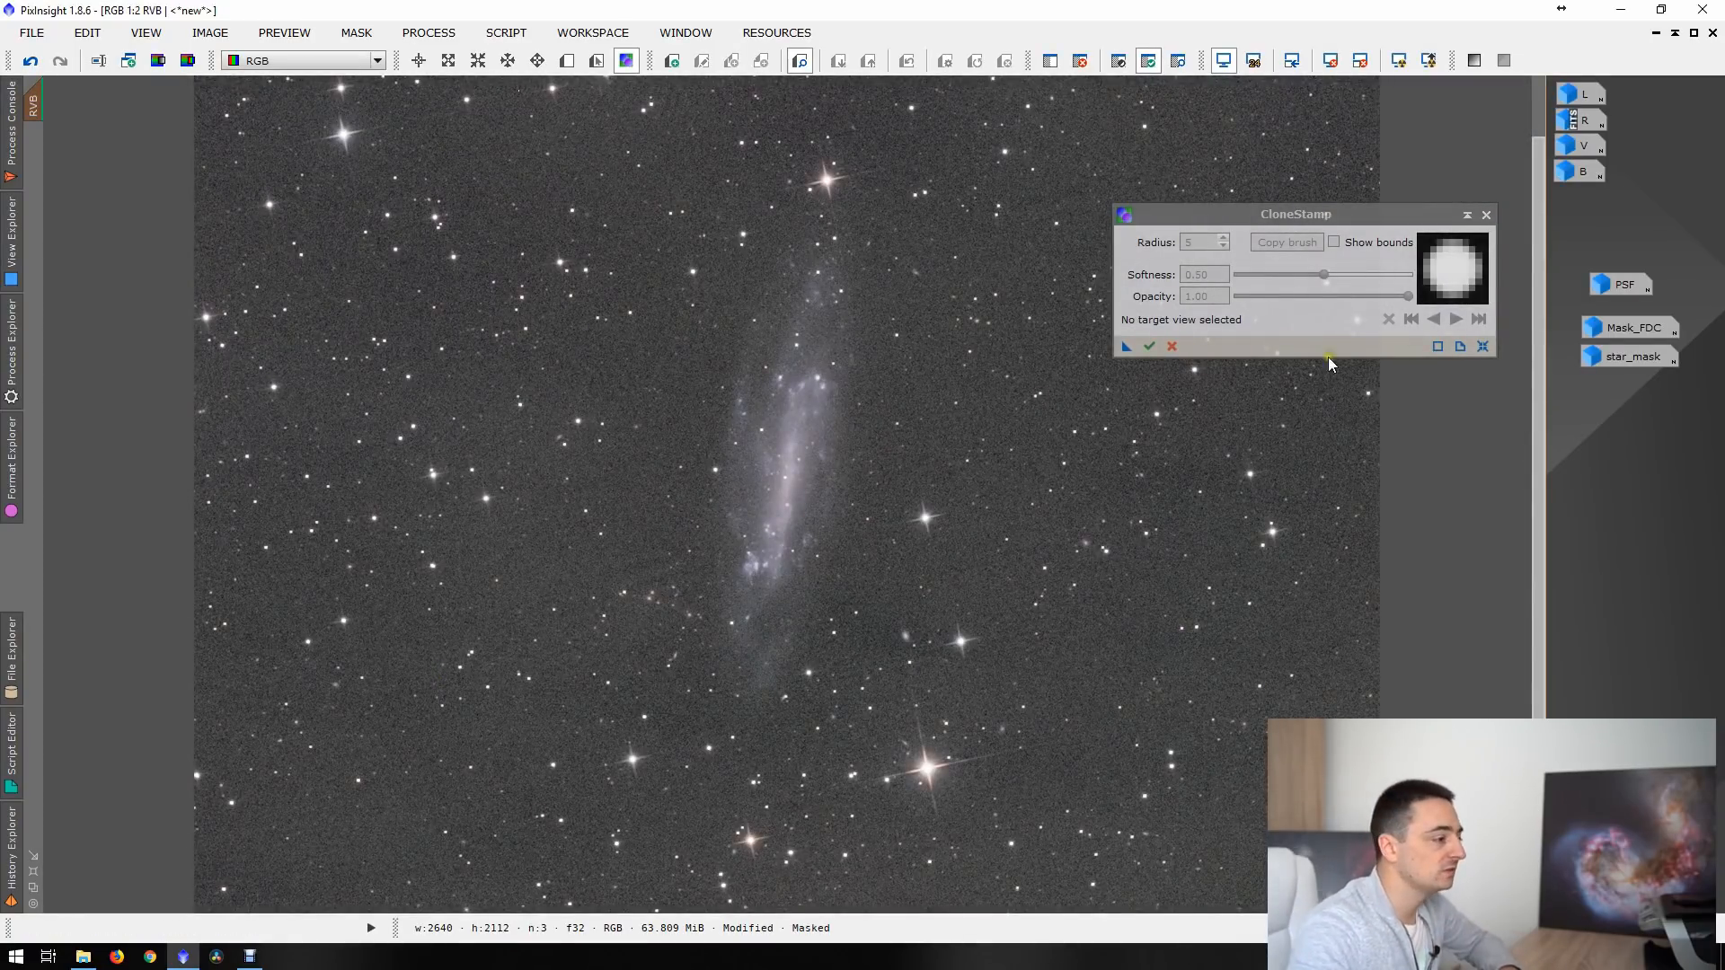
pyautogui.click(1486, 215)
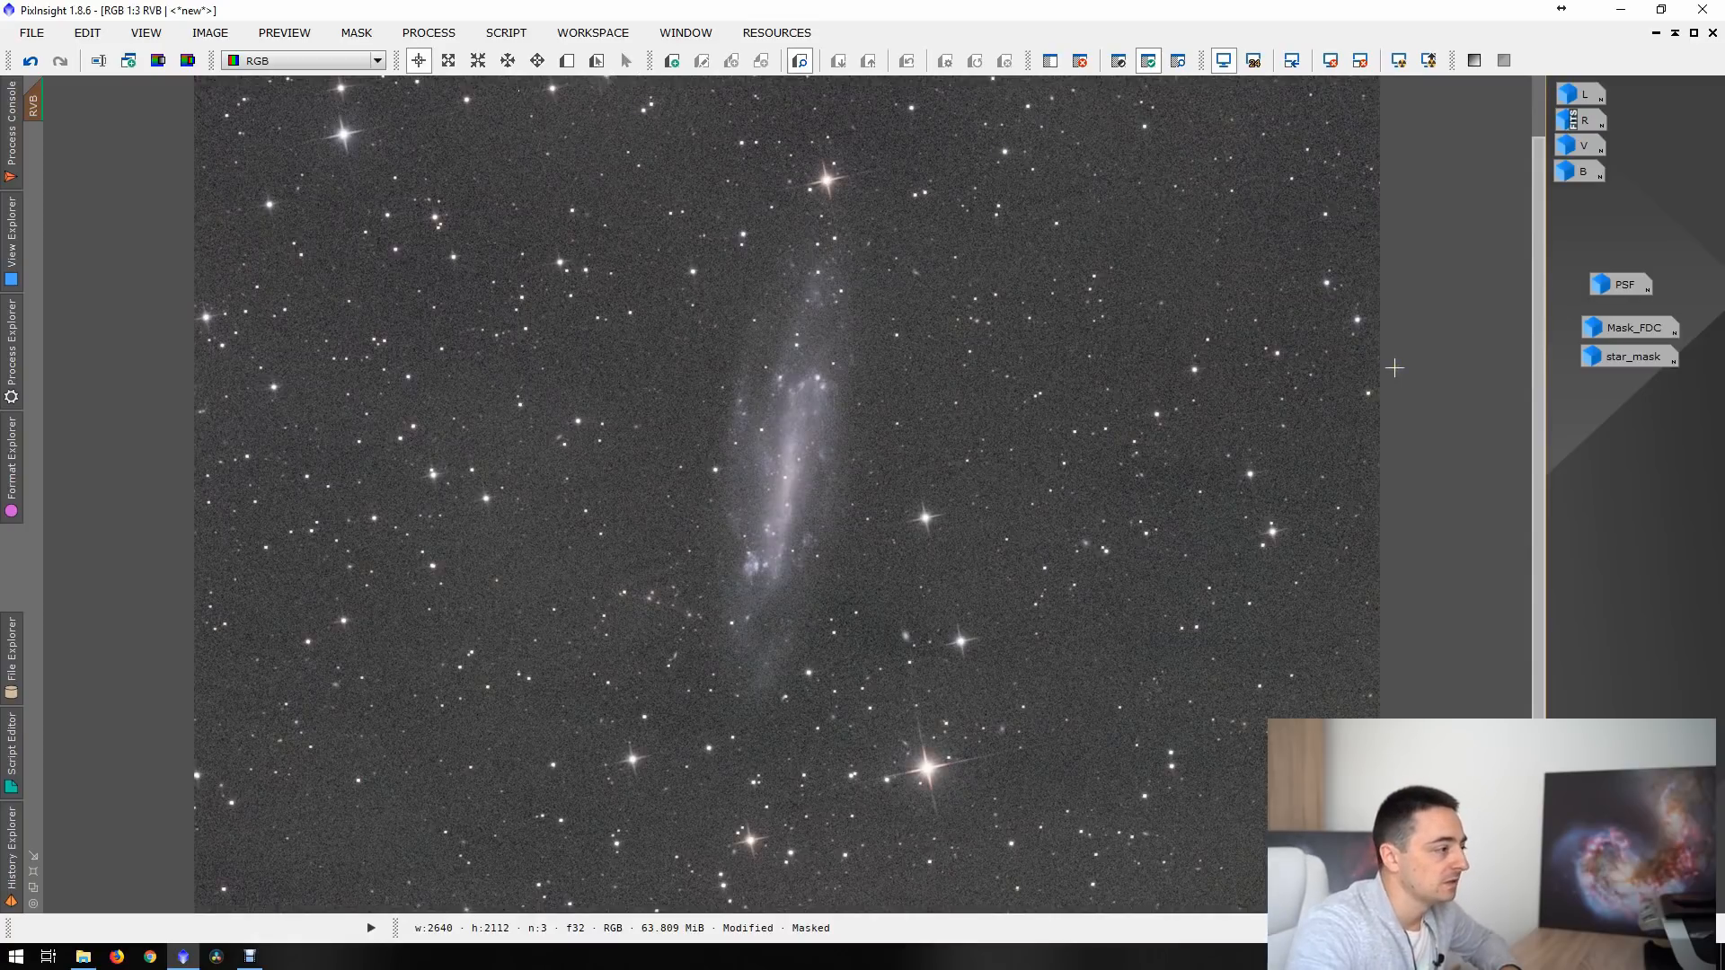
pyautogui.scroll(1, 1394, 367)
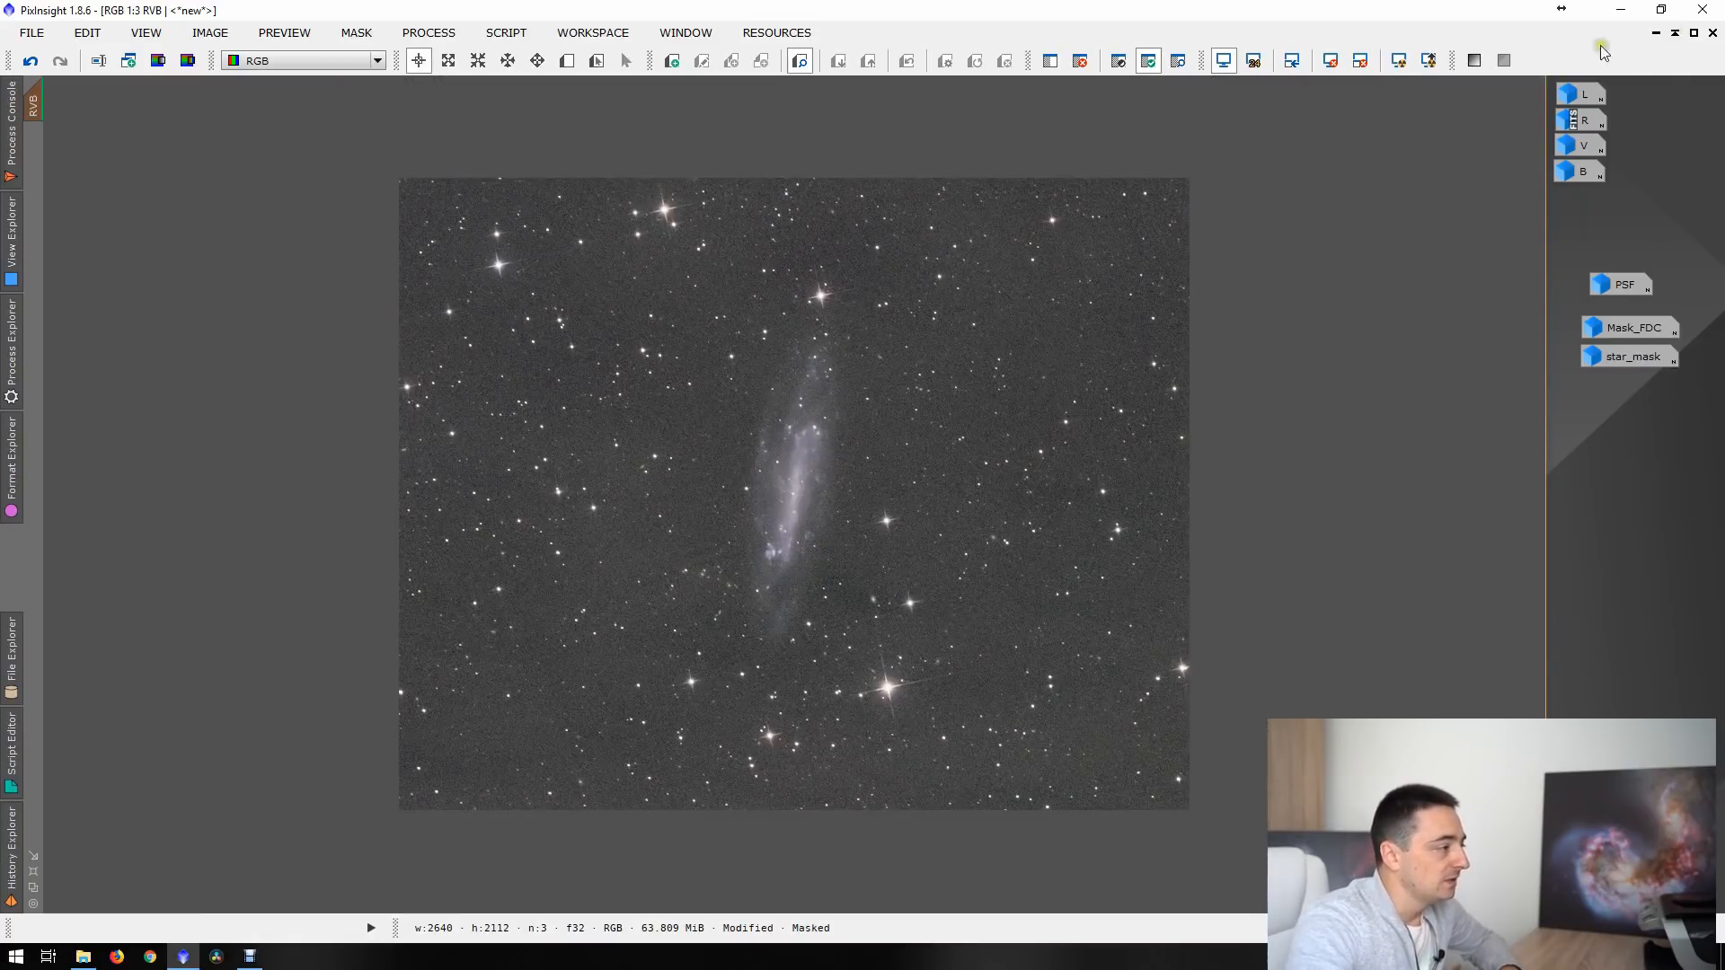
pyautogui.click(1223, 60)
pyautogui.click(1694, 34)
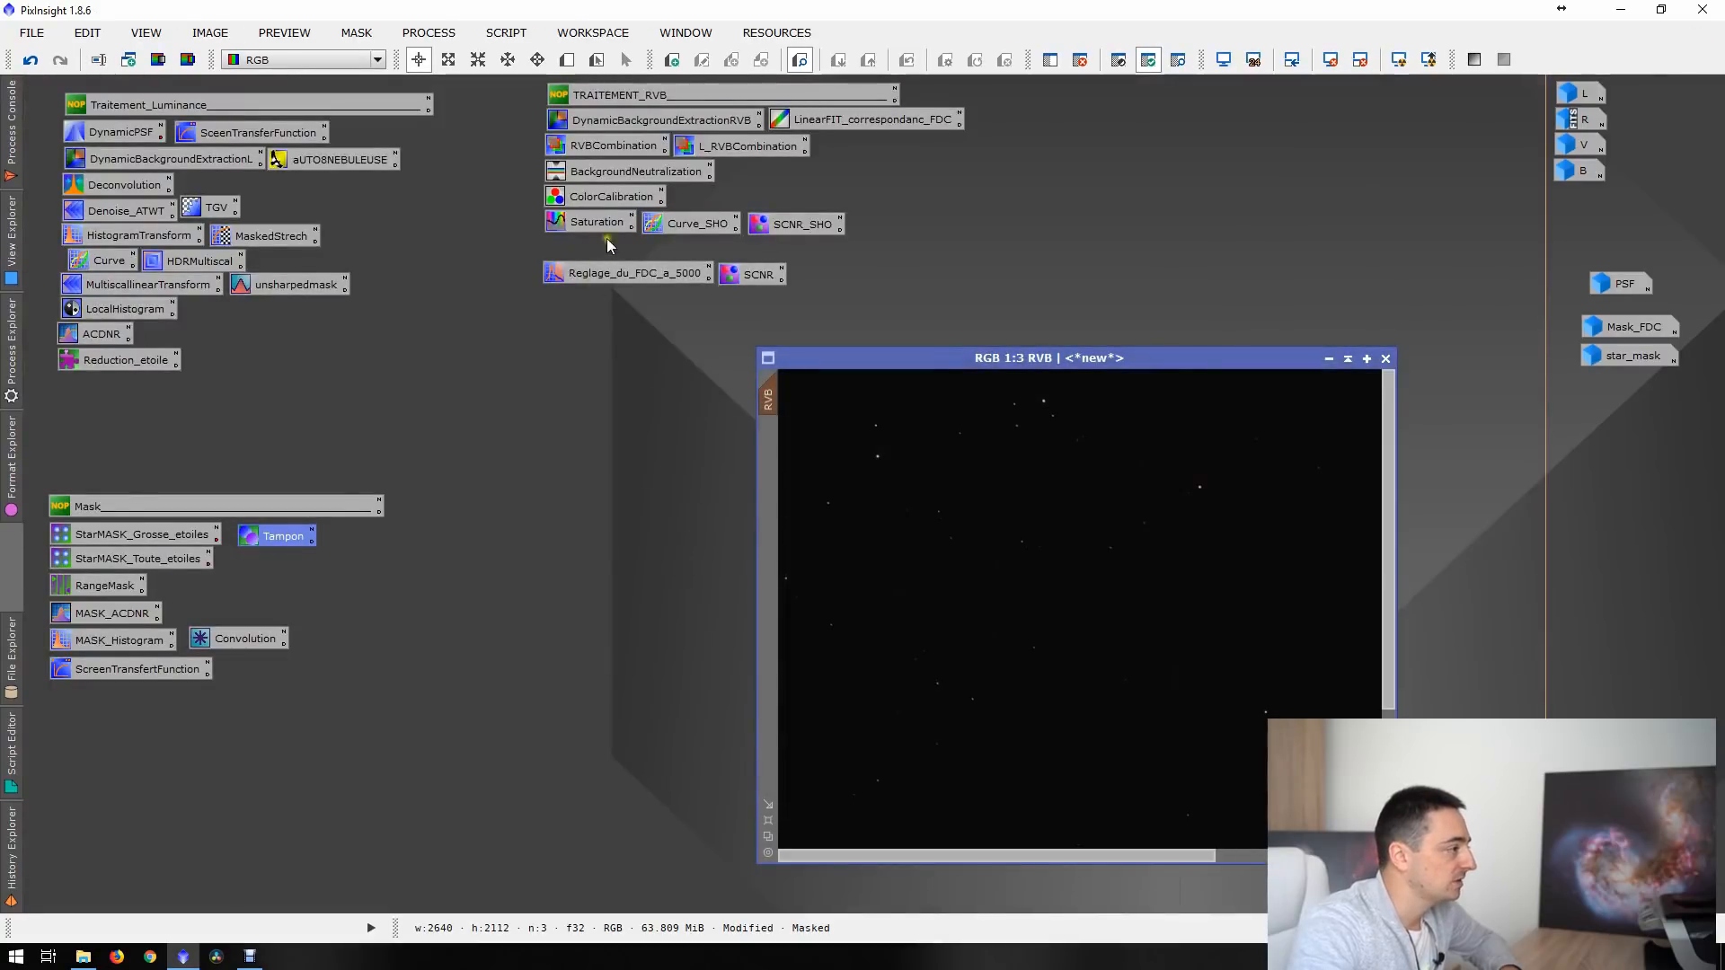
pyautogui.doubleClick(135, 235)
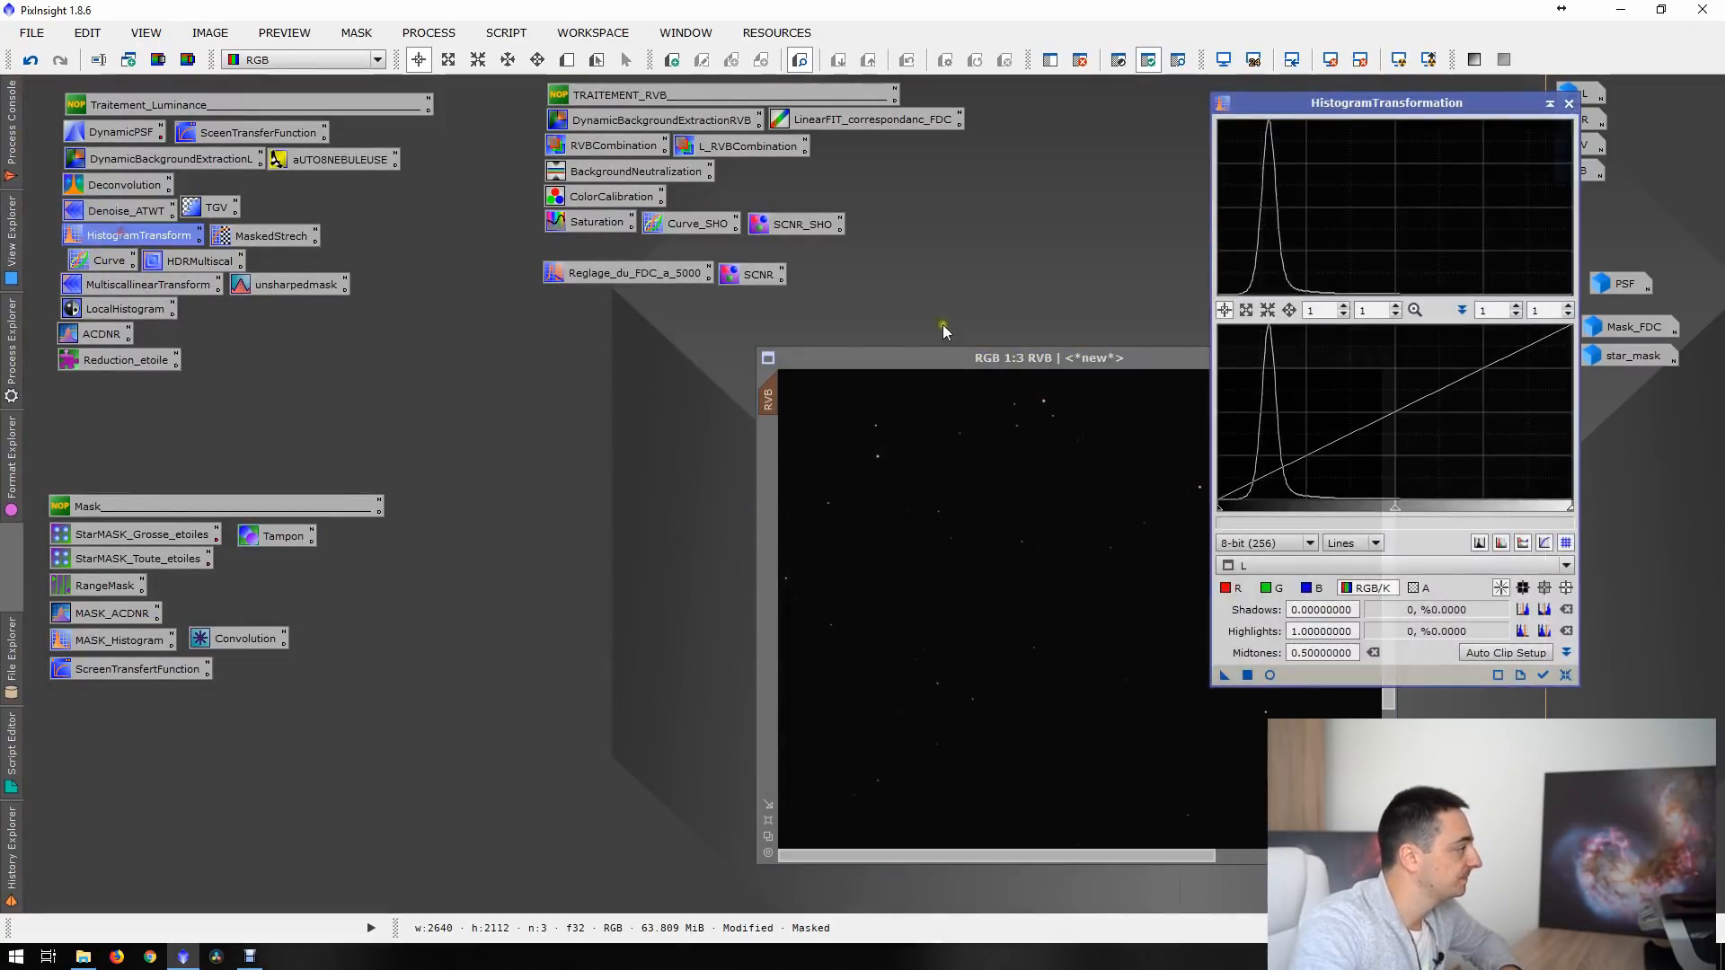
pyautogui.doubleClick(957, 360)
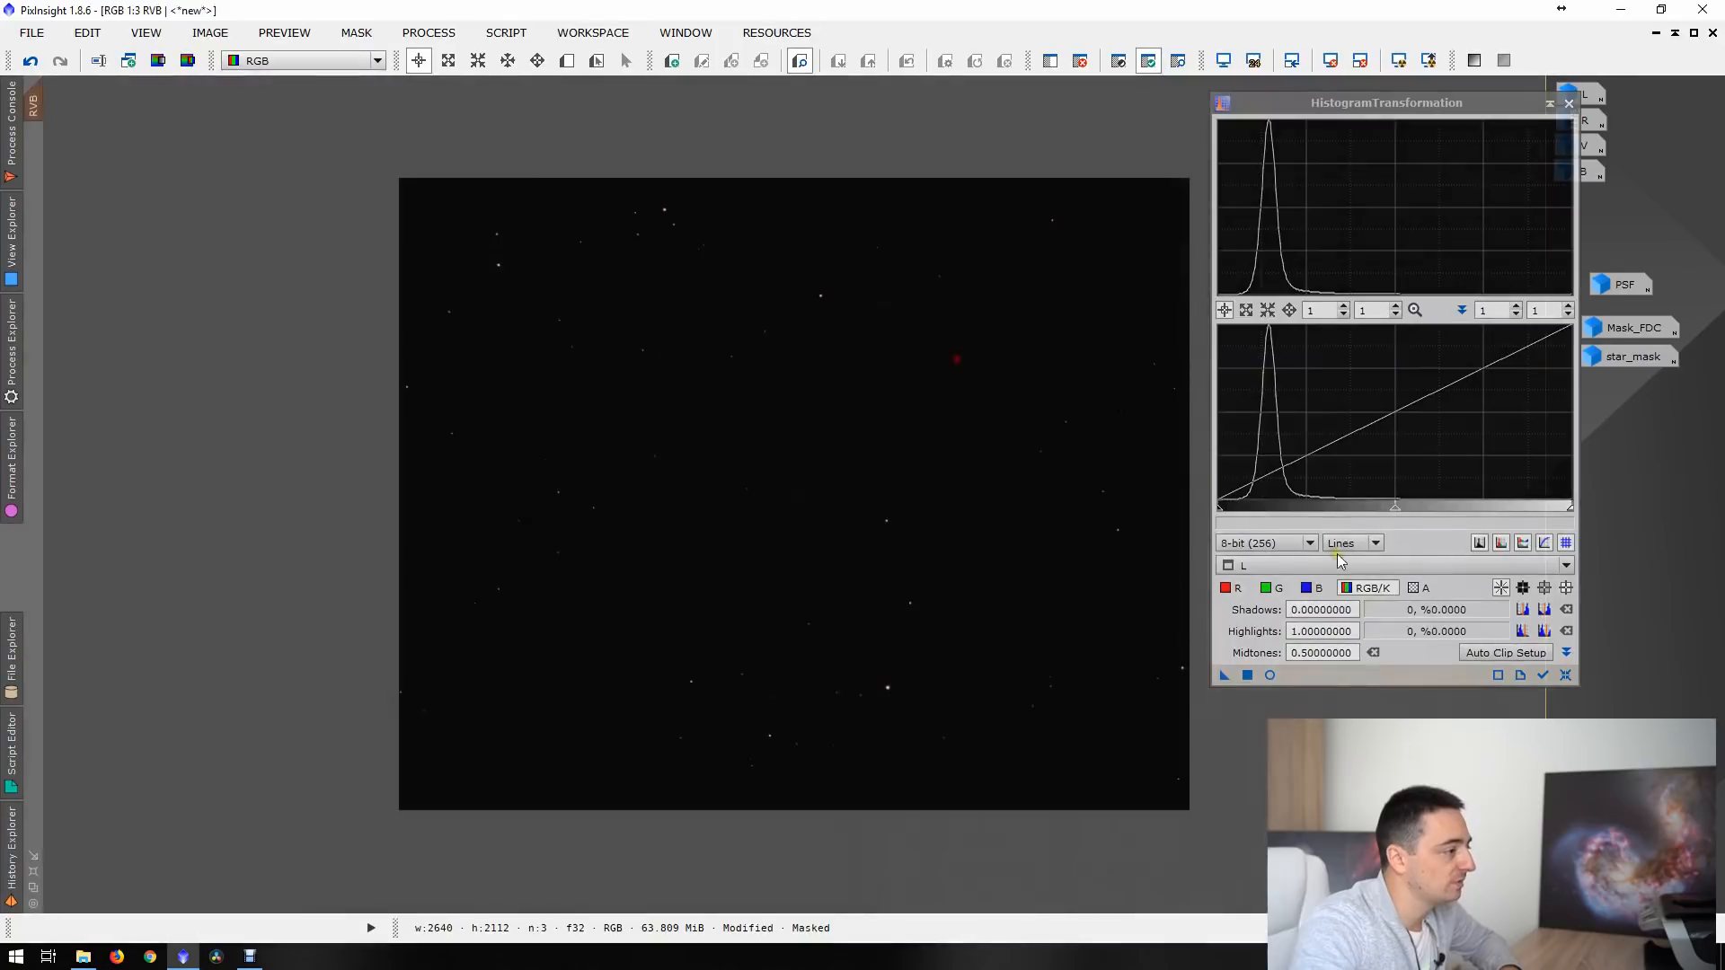
pyautogui.click(1567, 104)
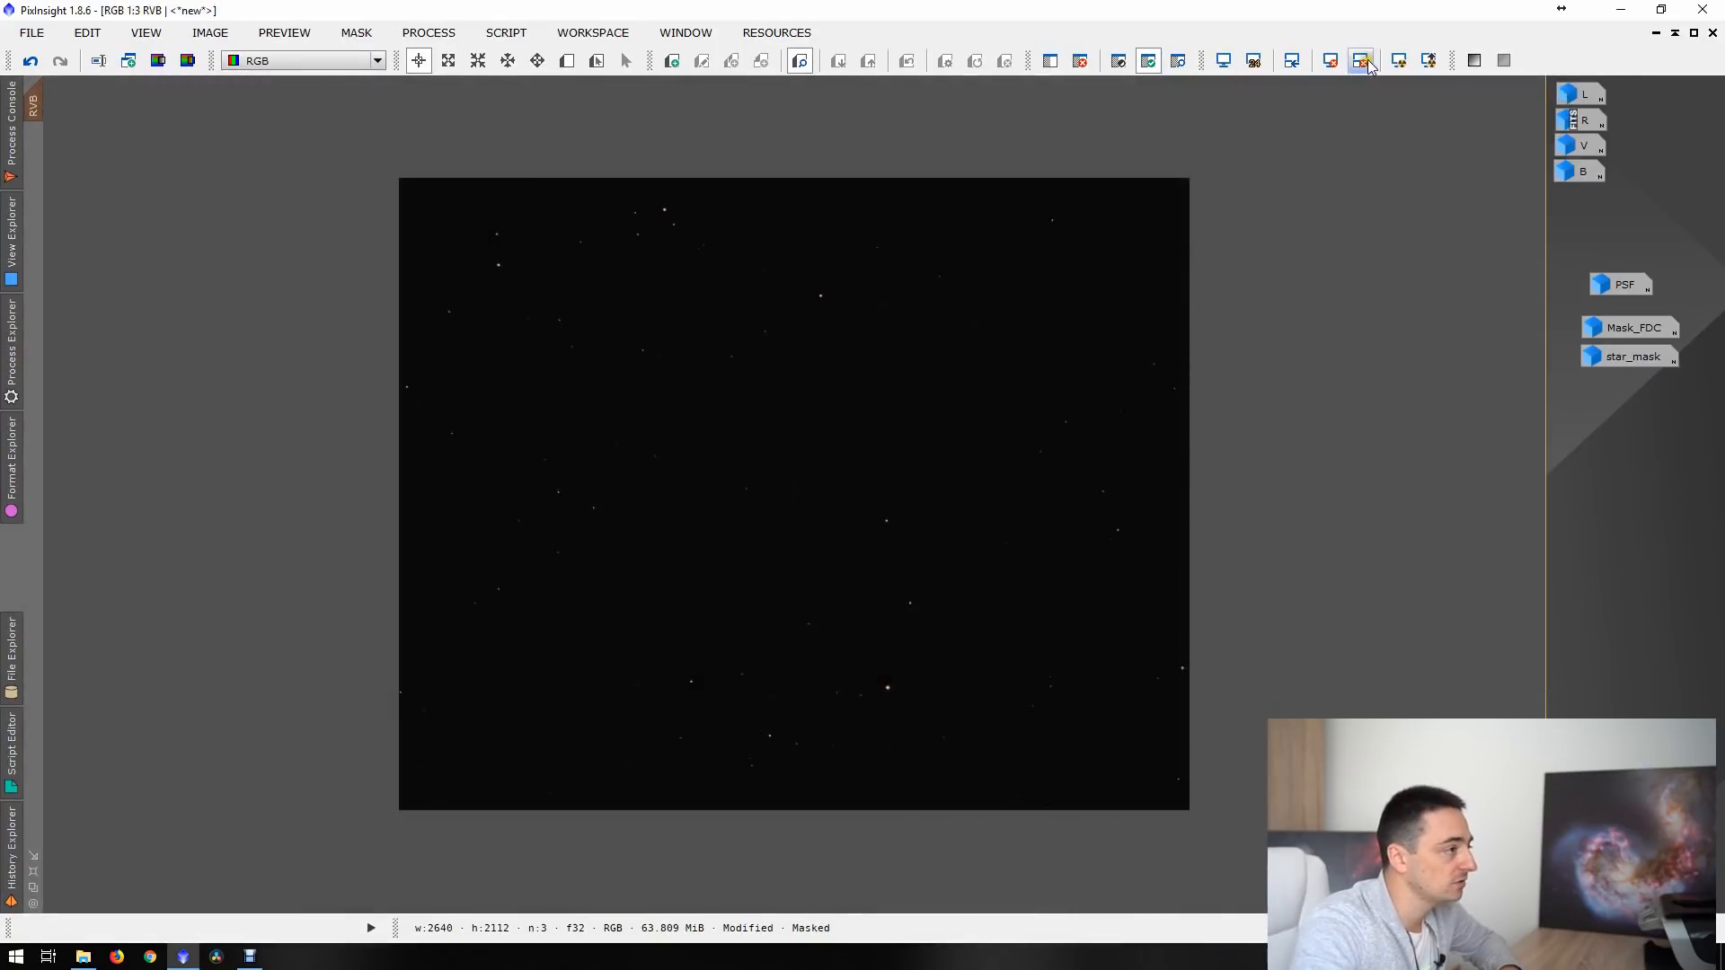
pyautogui.click(1267, 68)
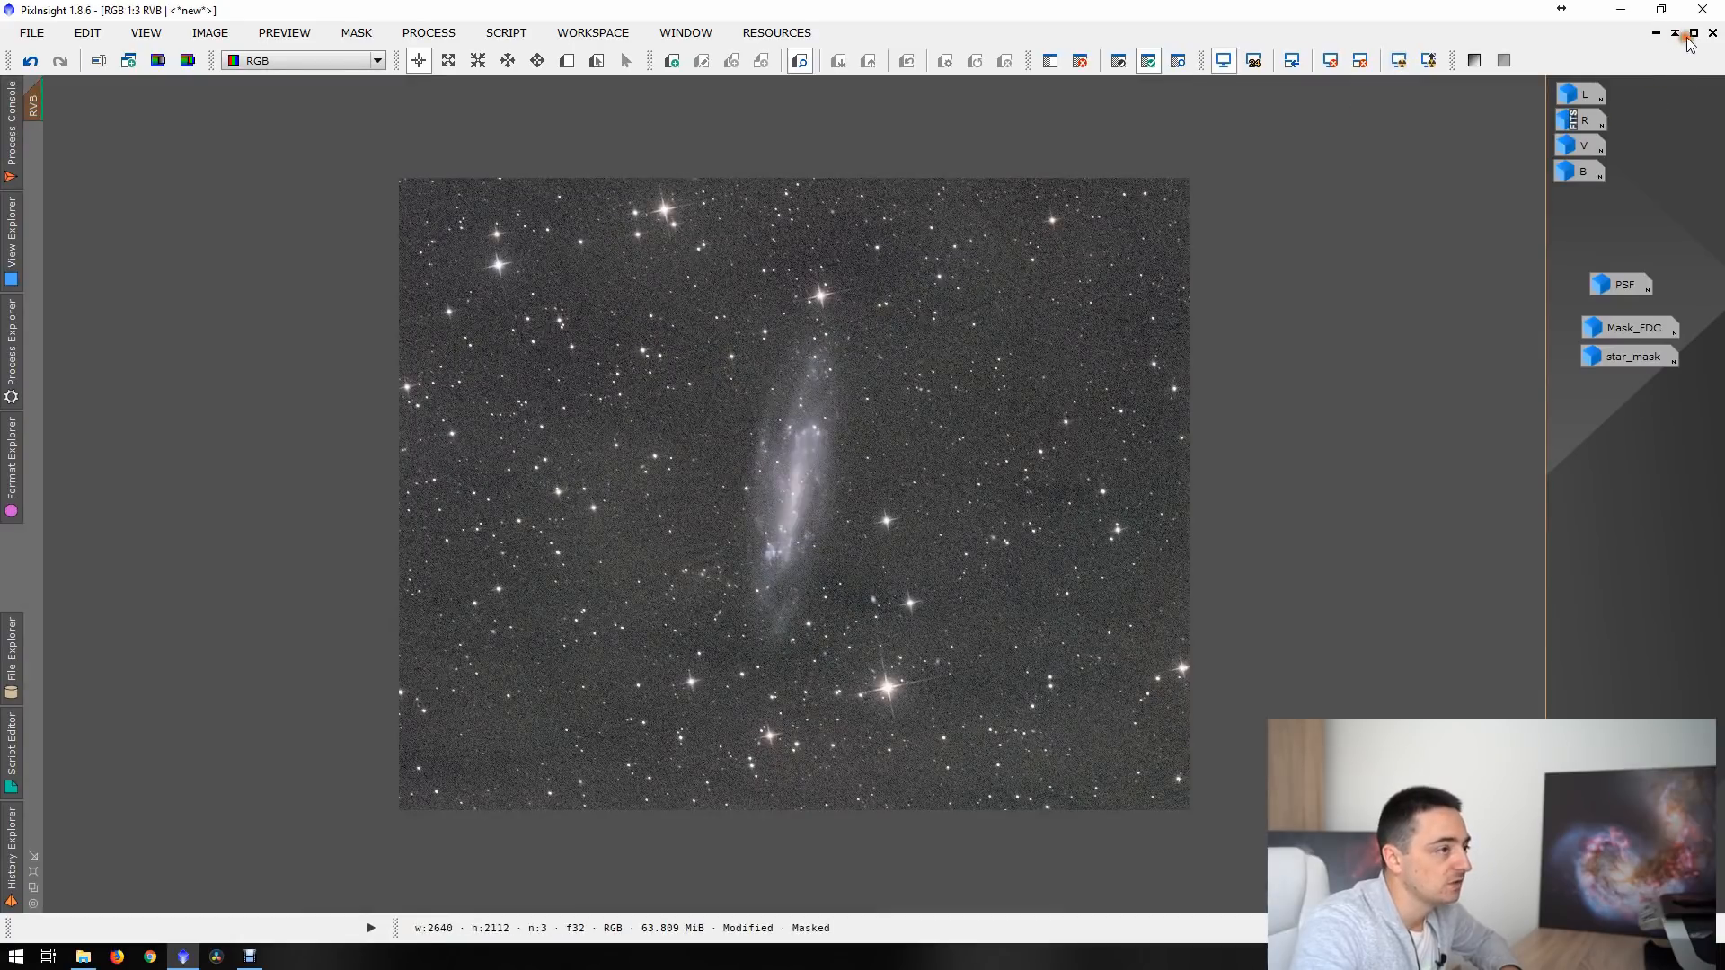
# - Open BackgroundNeutralization and define a small square preview on empty sky beside the galaxy in the RVB image
pyautogui.click(1694, 34)
pyautogui.moveTo(1000, 358); pyautogui.dragTo(1026, 304)
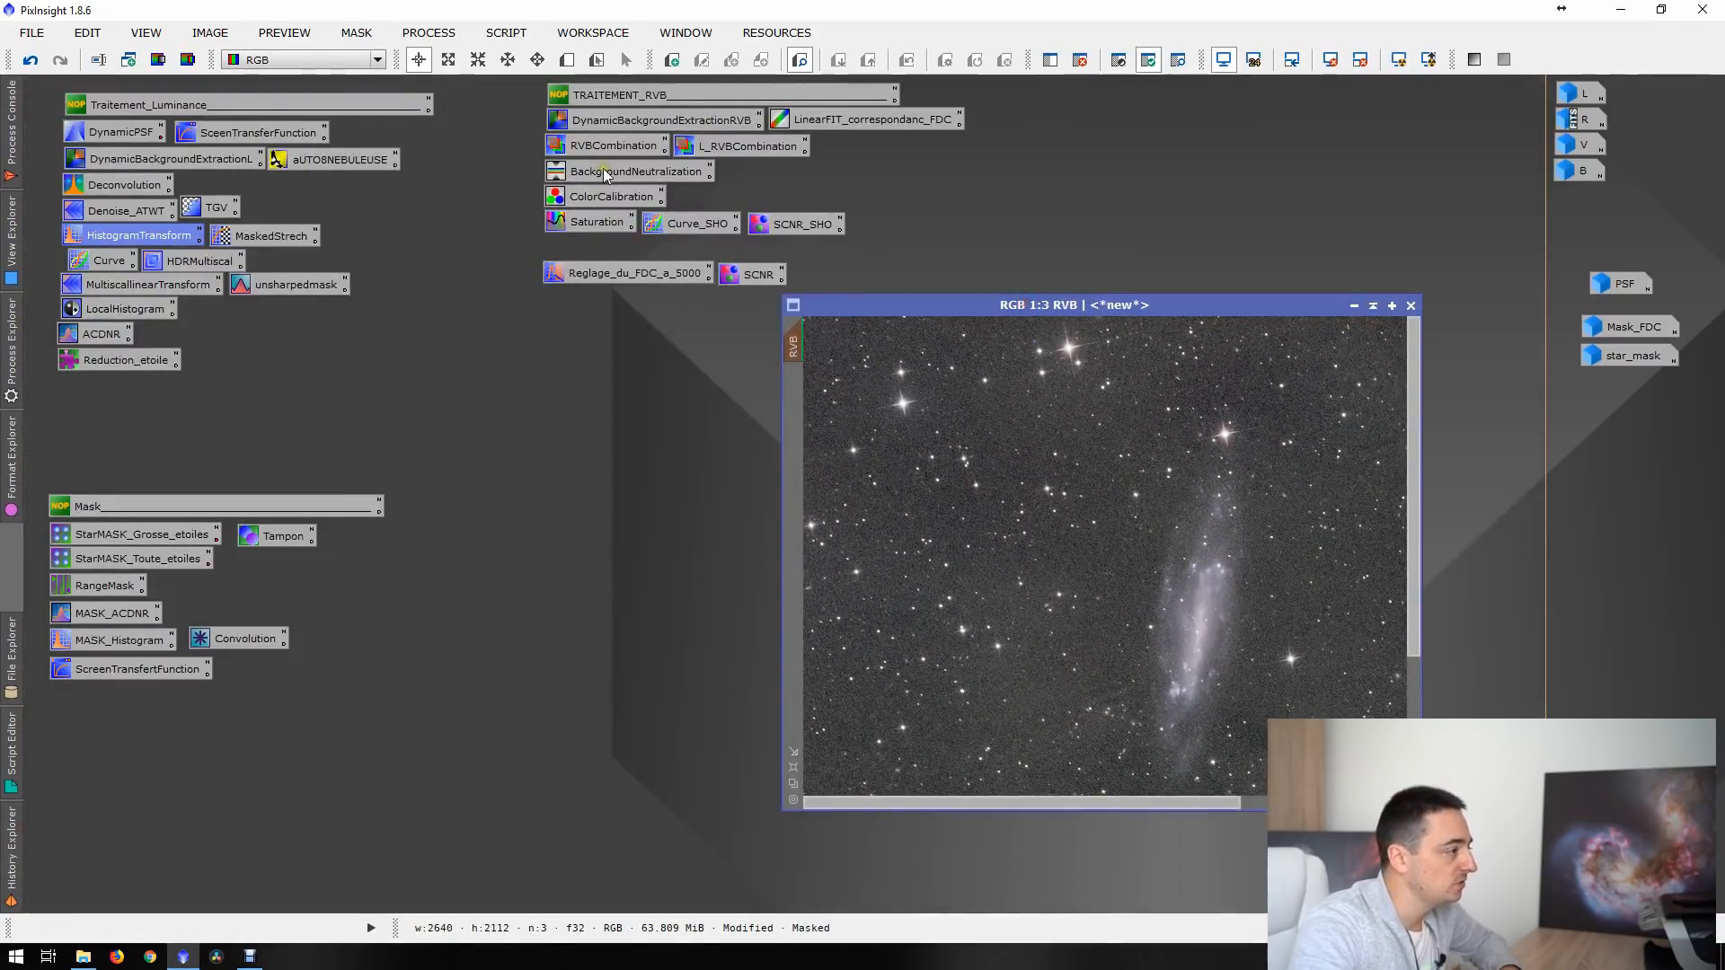
pyautogui.doubleClick(611, 172)
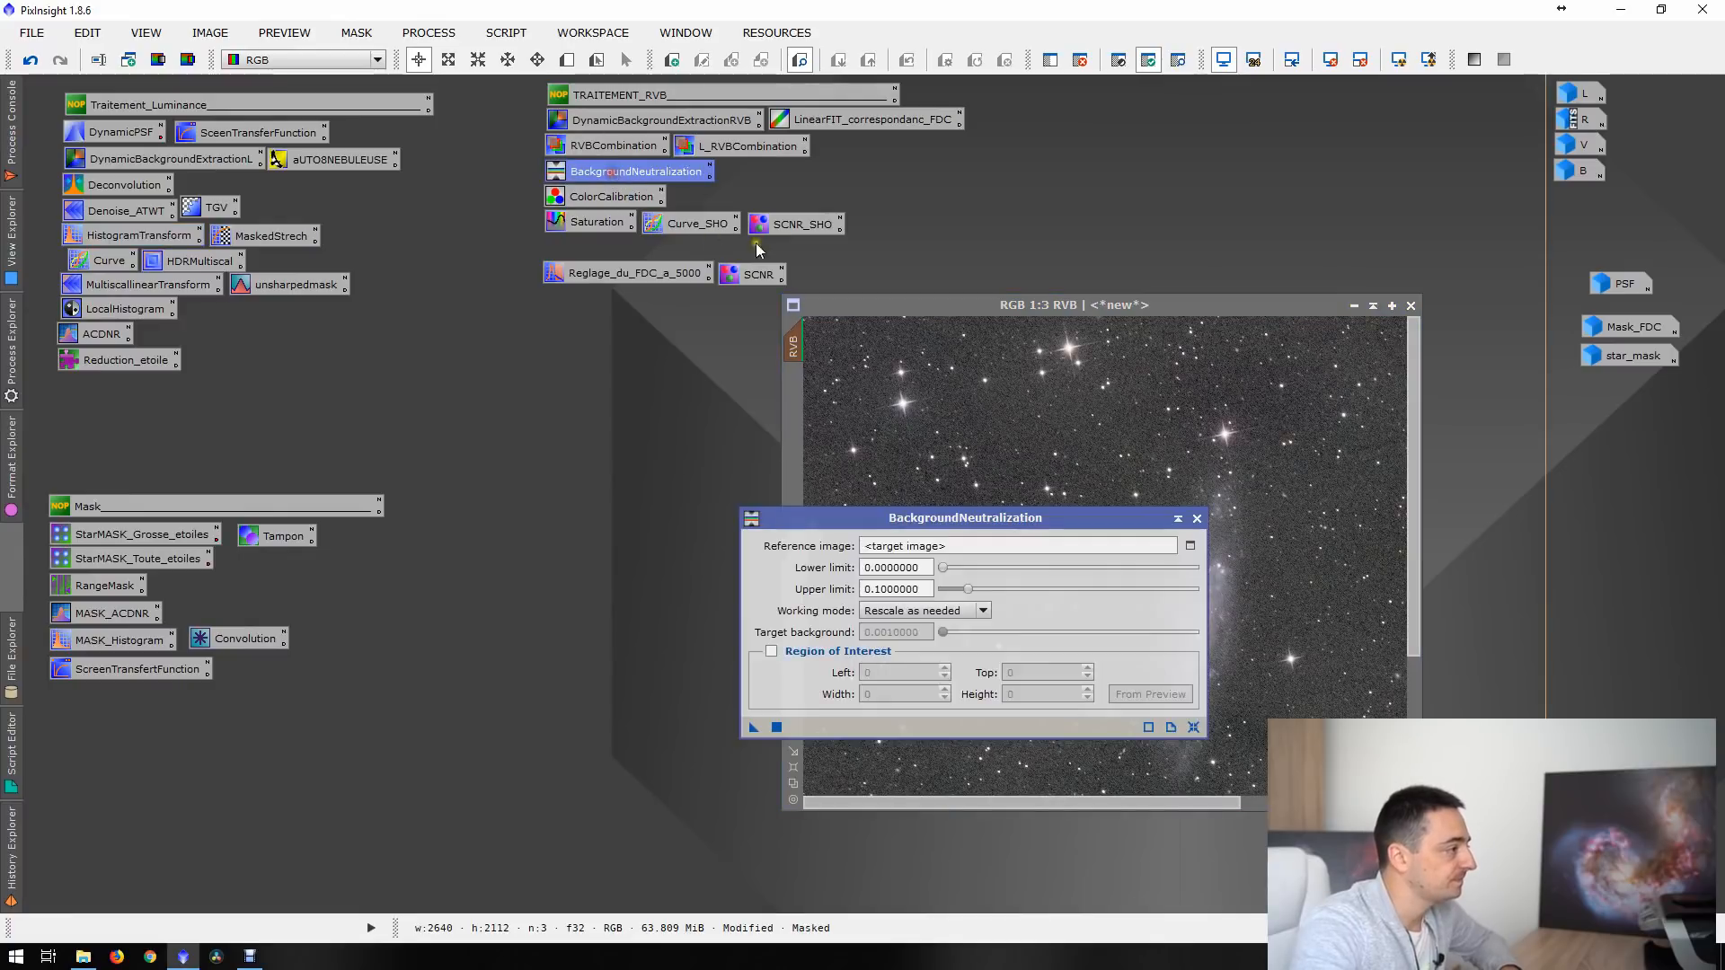
pyautogui.doubleClick(924, 304)
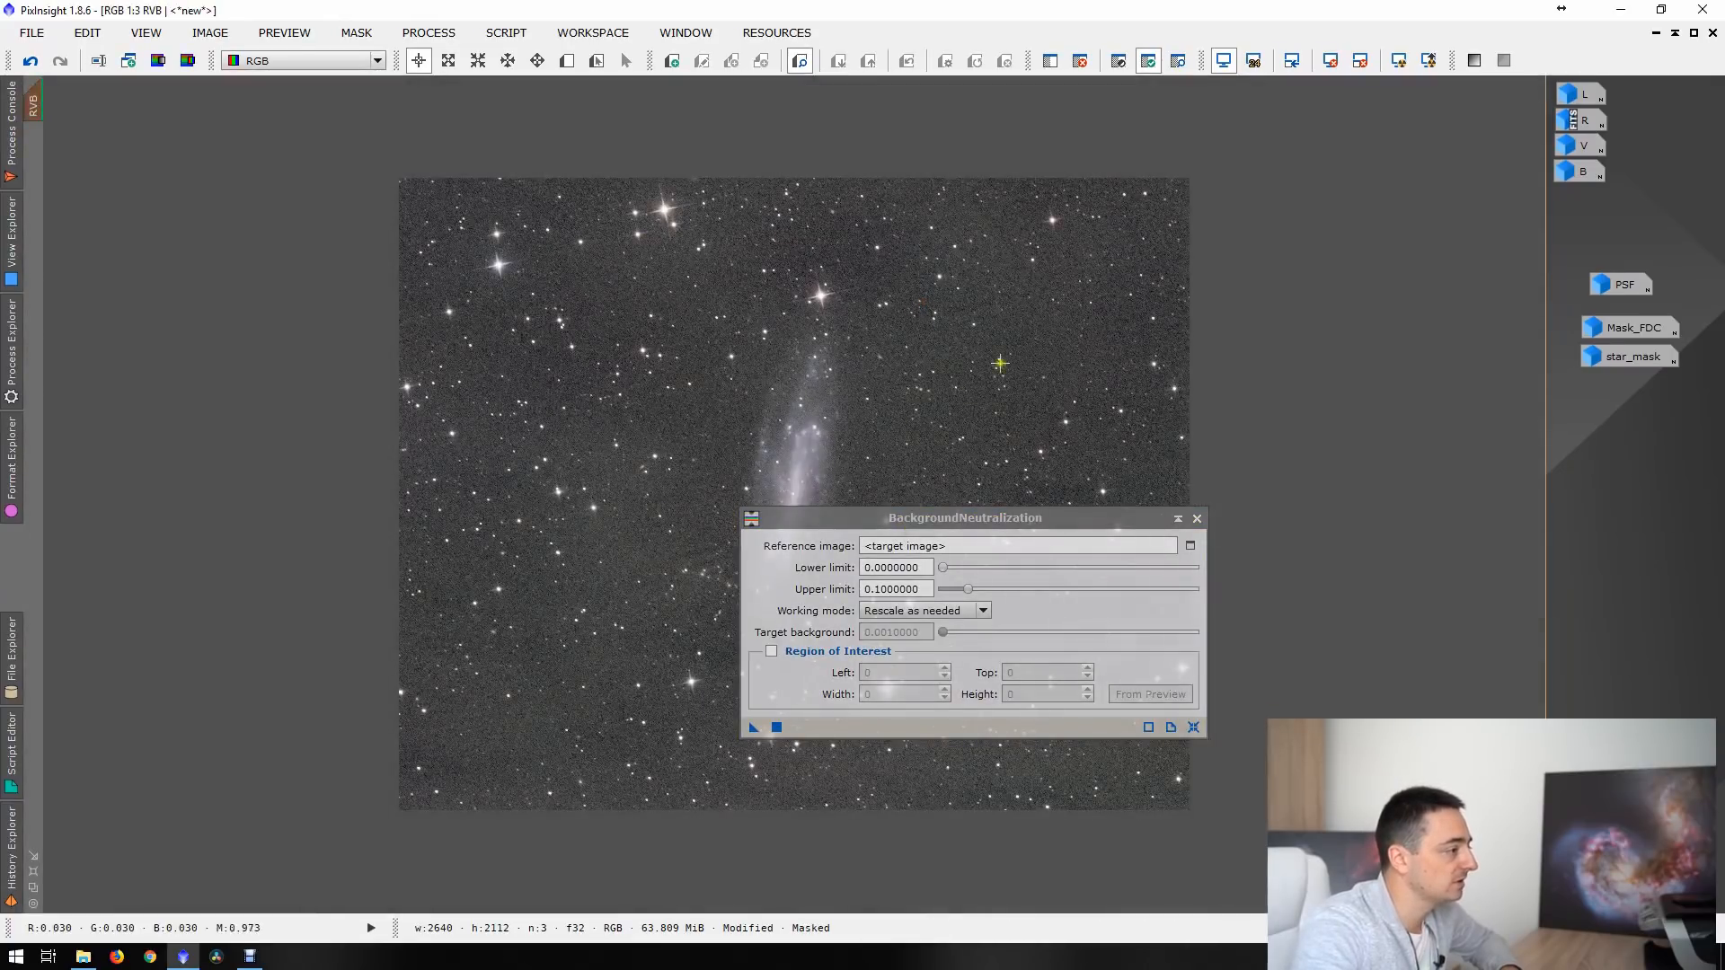
pyautogui.click(567, 60)
pyautogui.moveTo(1011, 323); pyautogui.dragTo(1061, 375)
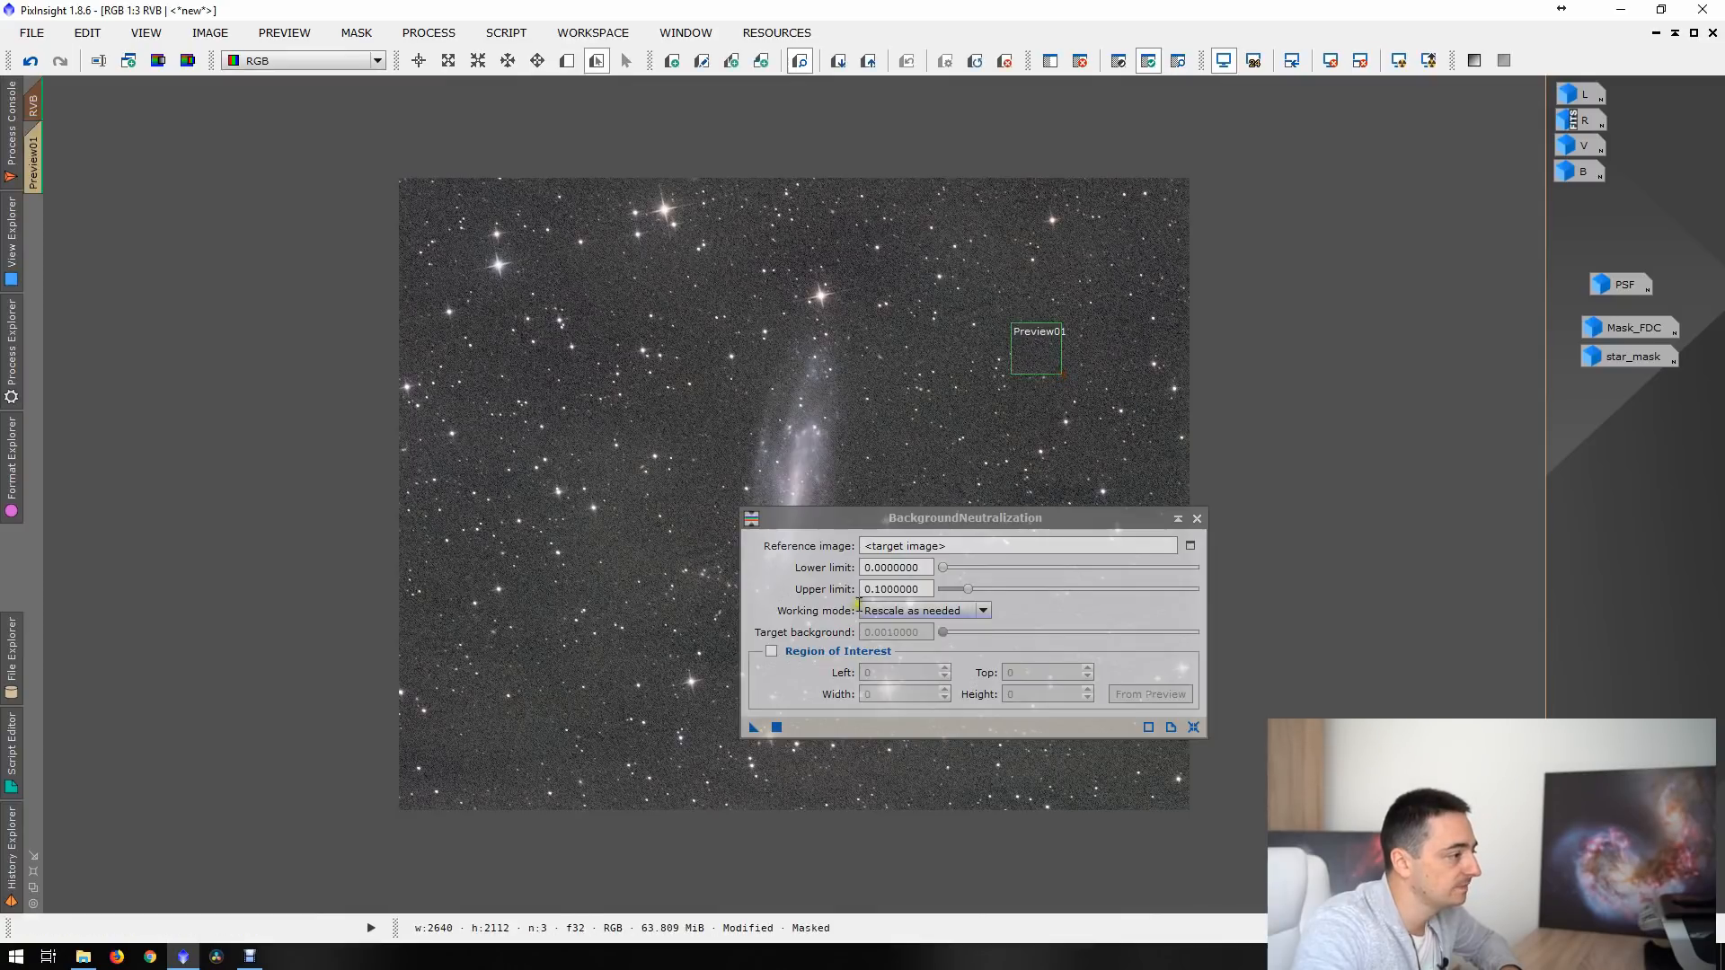
# - Set RVB->Preview01 as the BackgroundNeutralization reference image and apply the process to RVB
pyautogui.click(1190, 546)
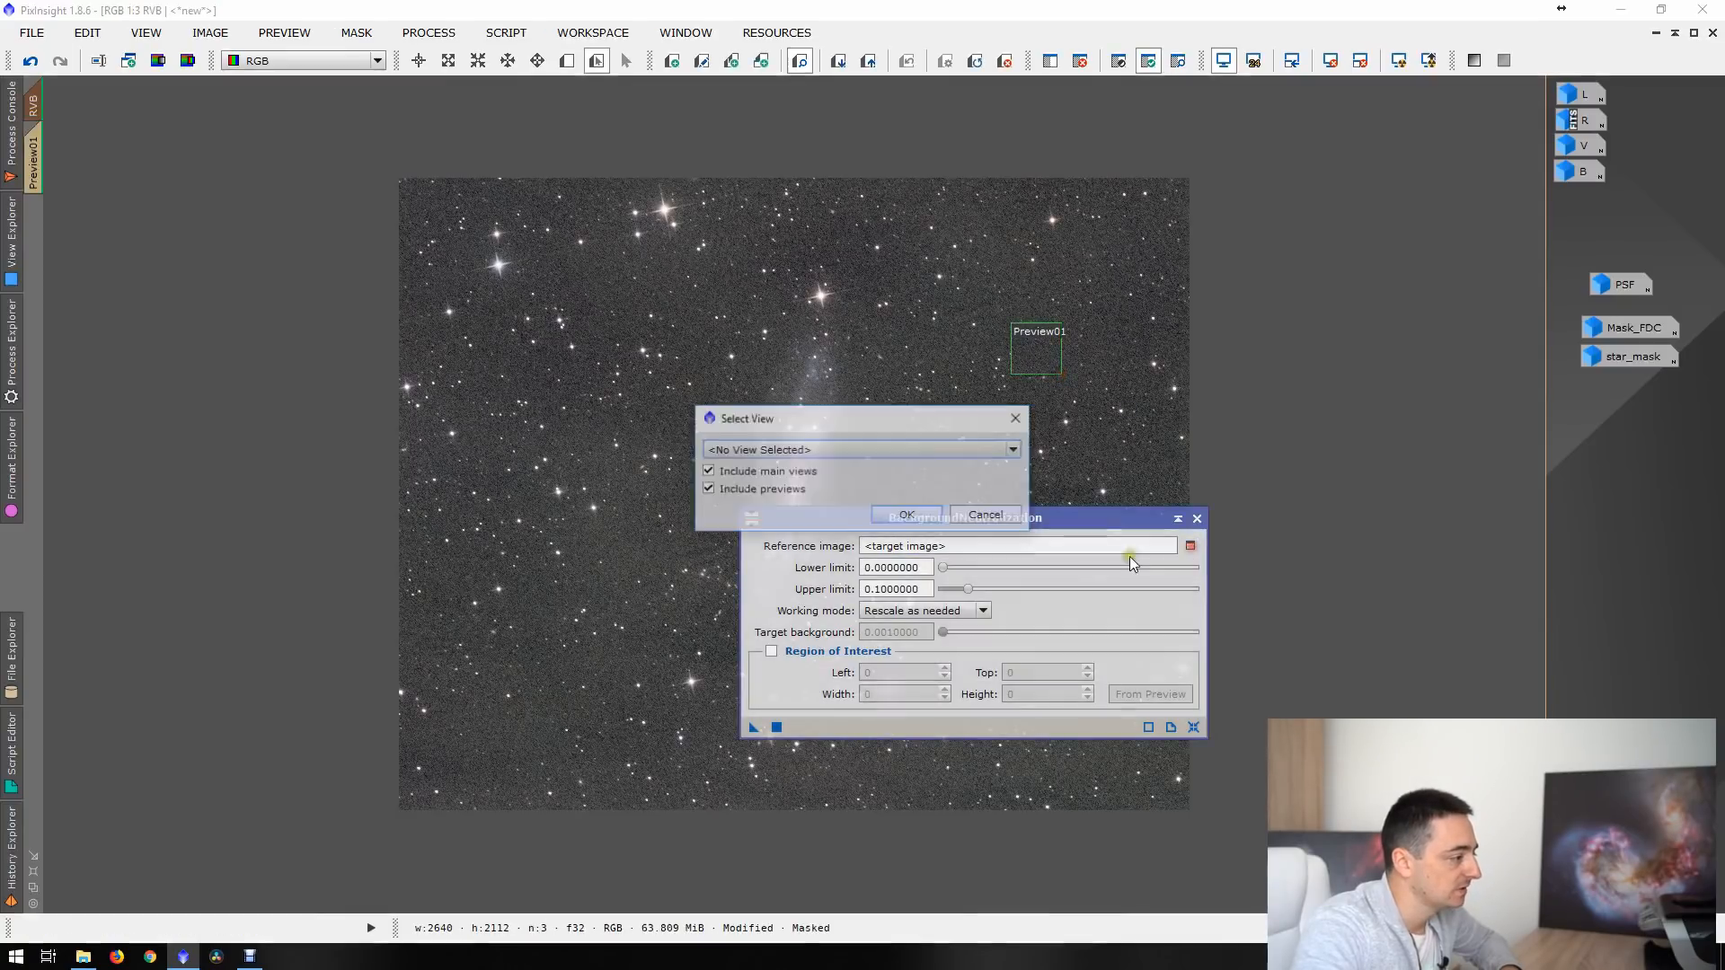
pyautogui.click(808, 449)
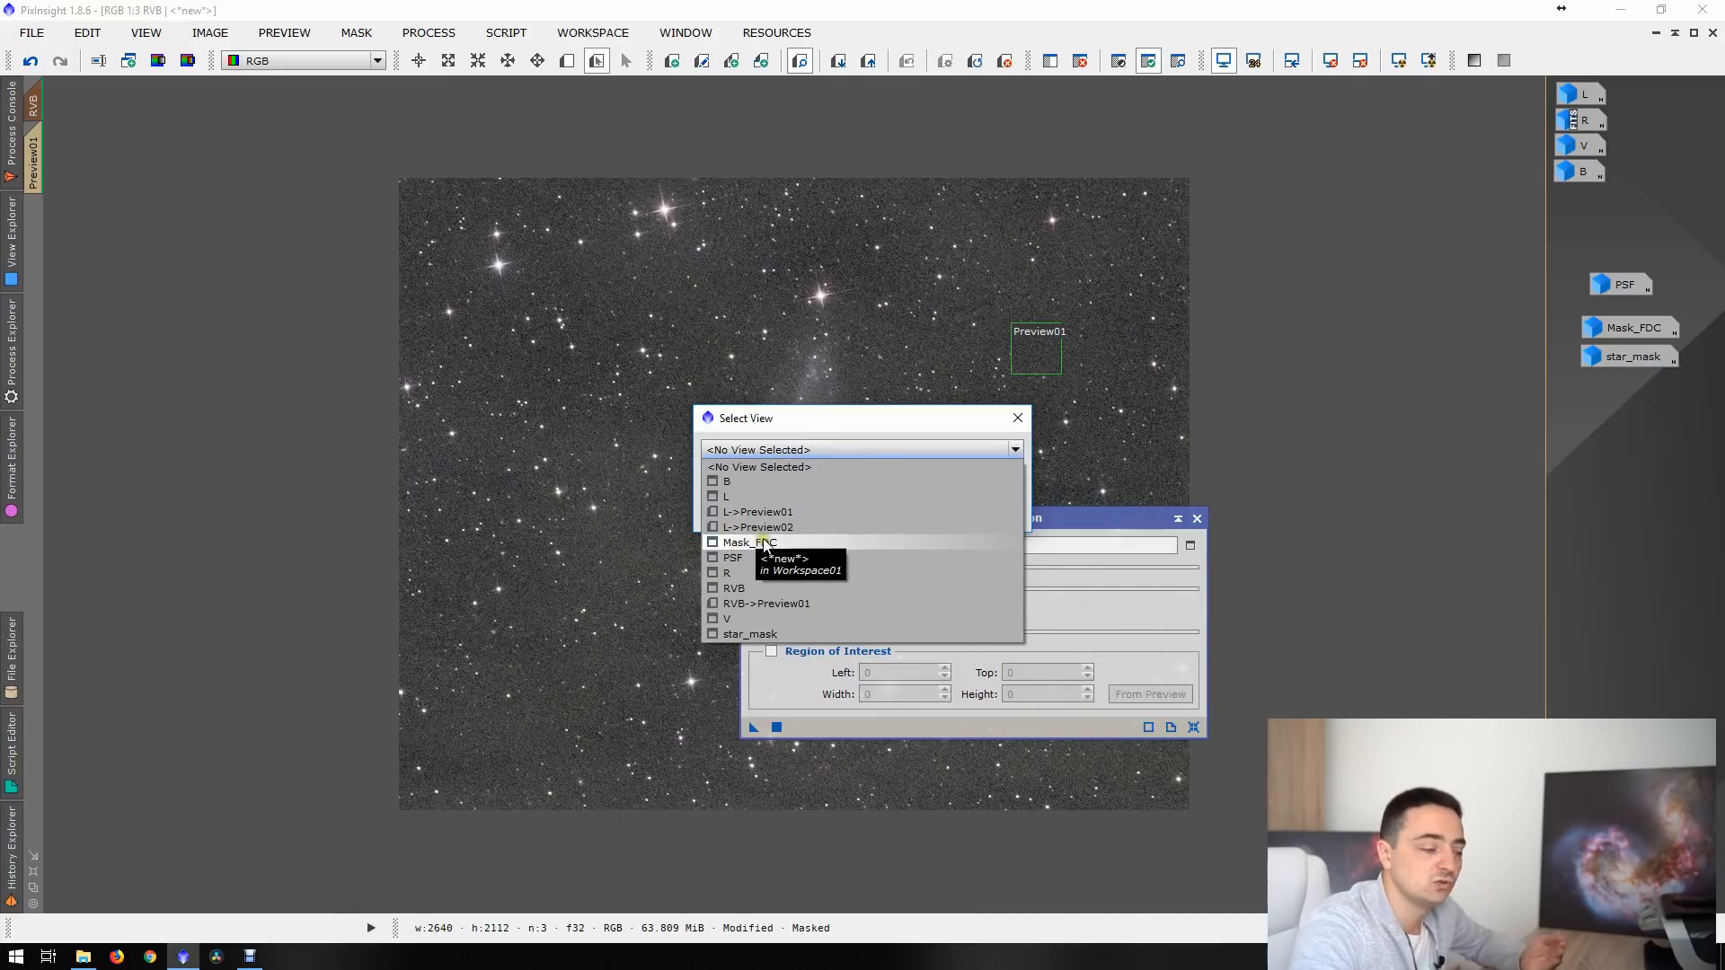
pyautogui.click(771, 603)
pyautogui.press('Return')
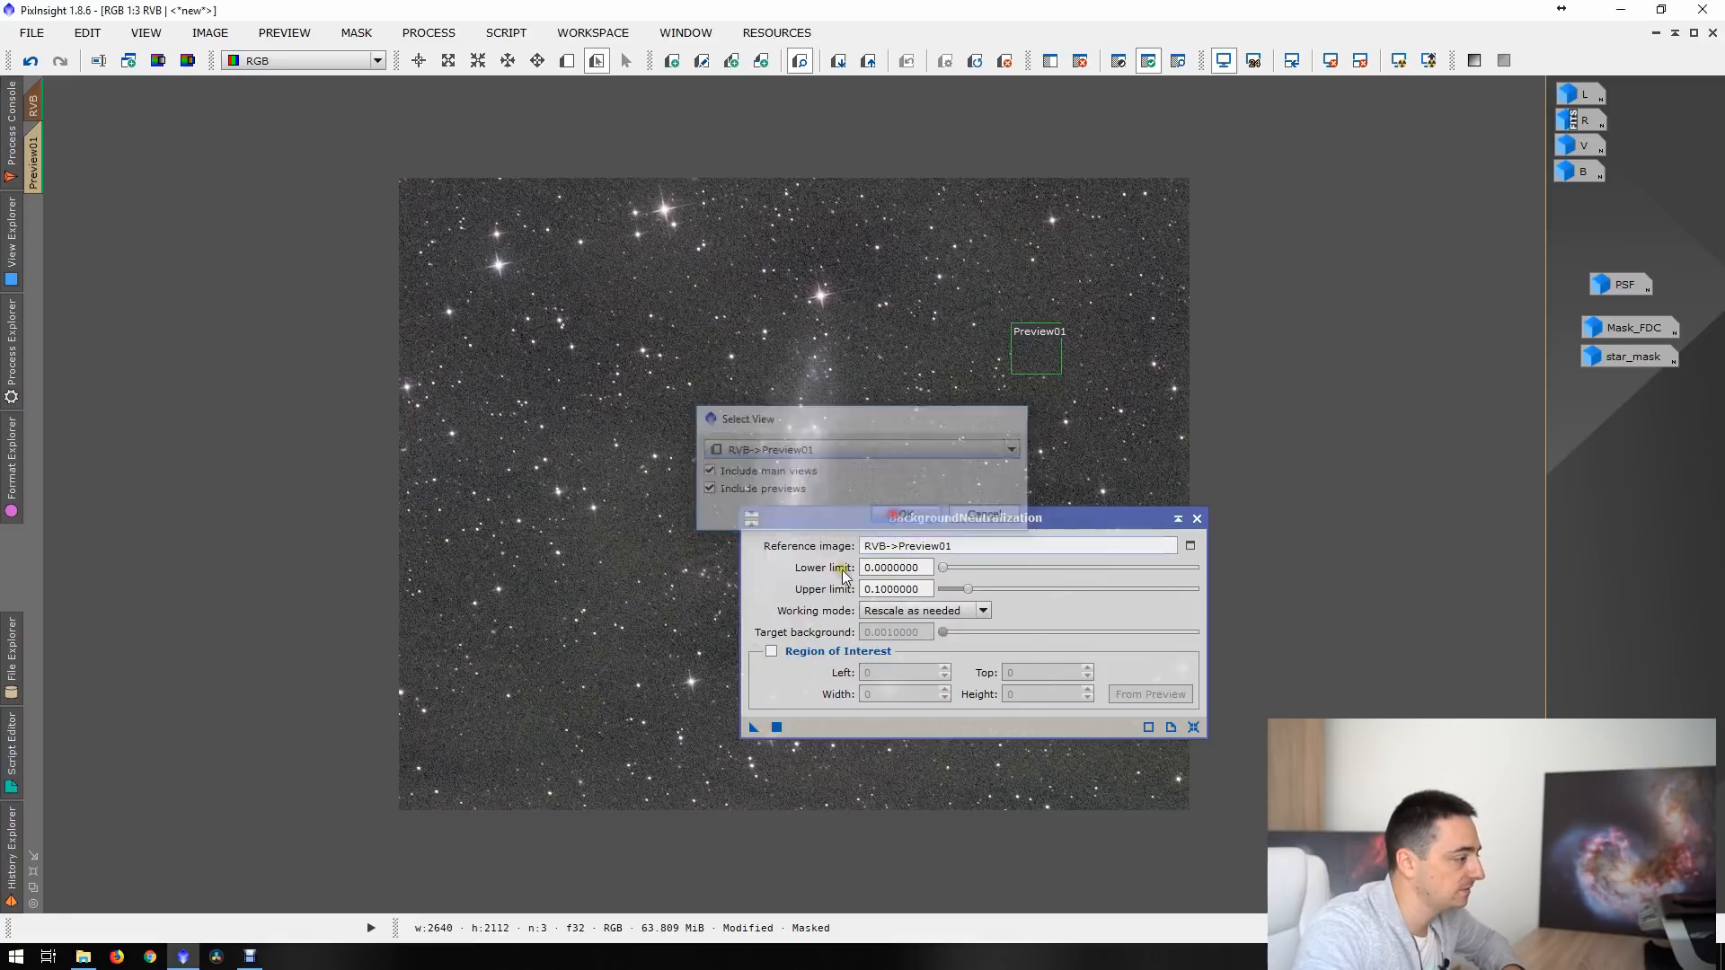
pyautogui.click(776, 727)
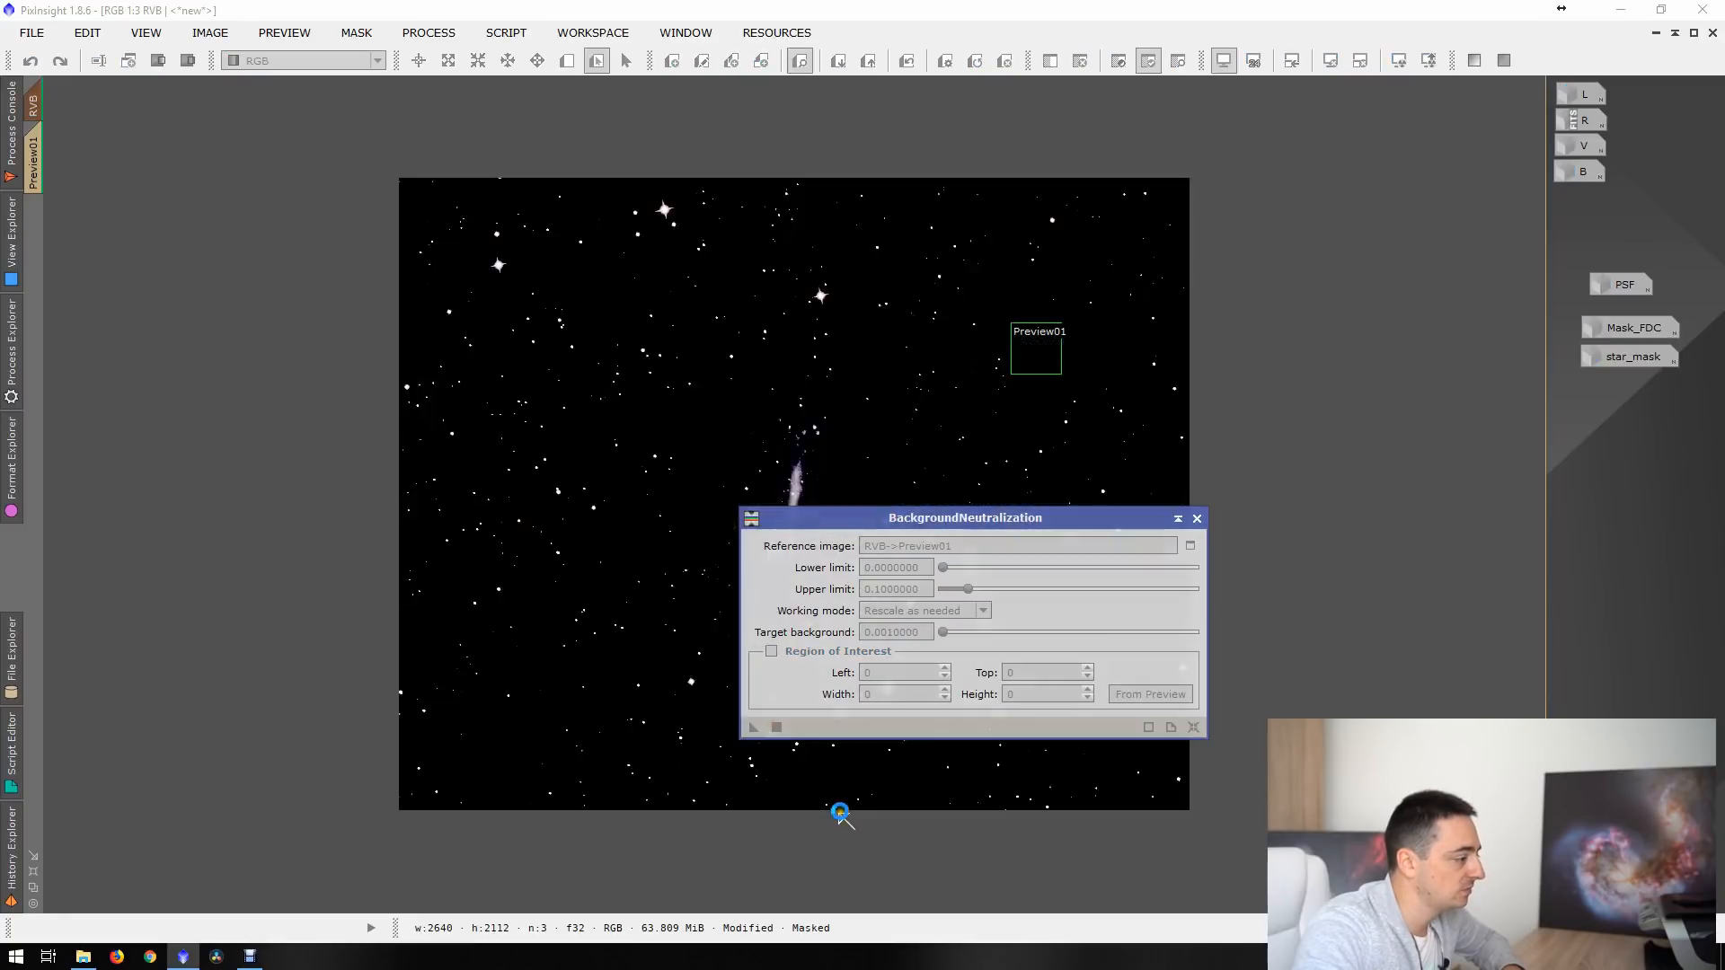
# - Remove the mask from the RVB image and auto-stretch its screen display
pyautogui.click(1398, 60)
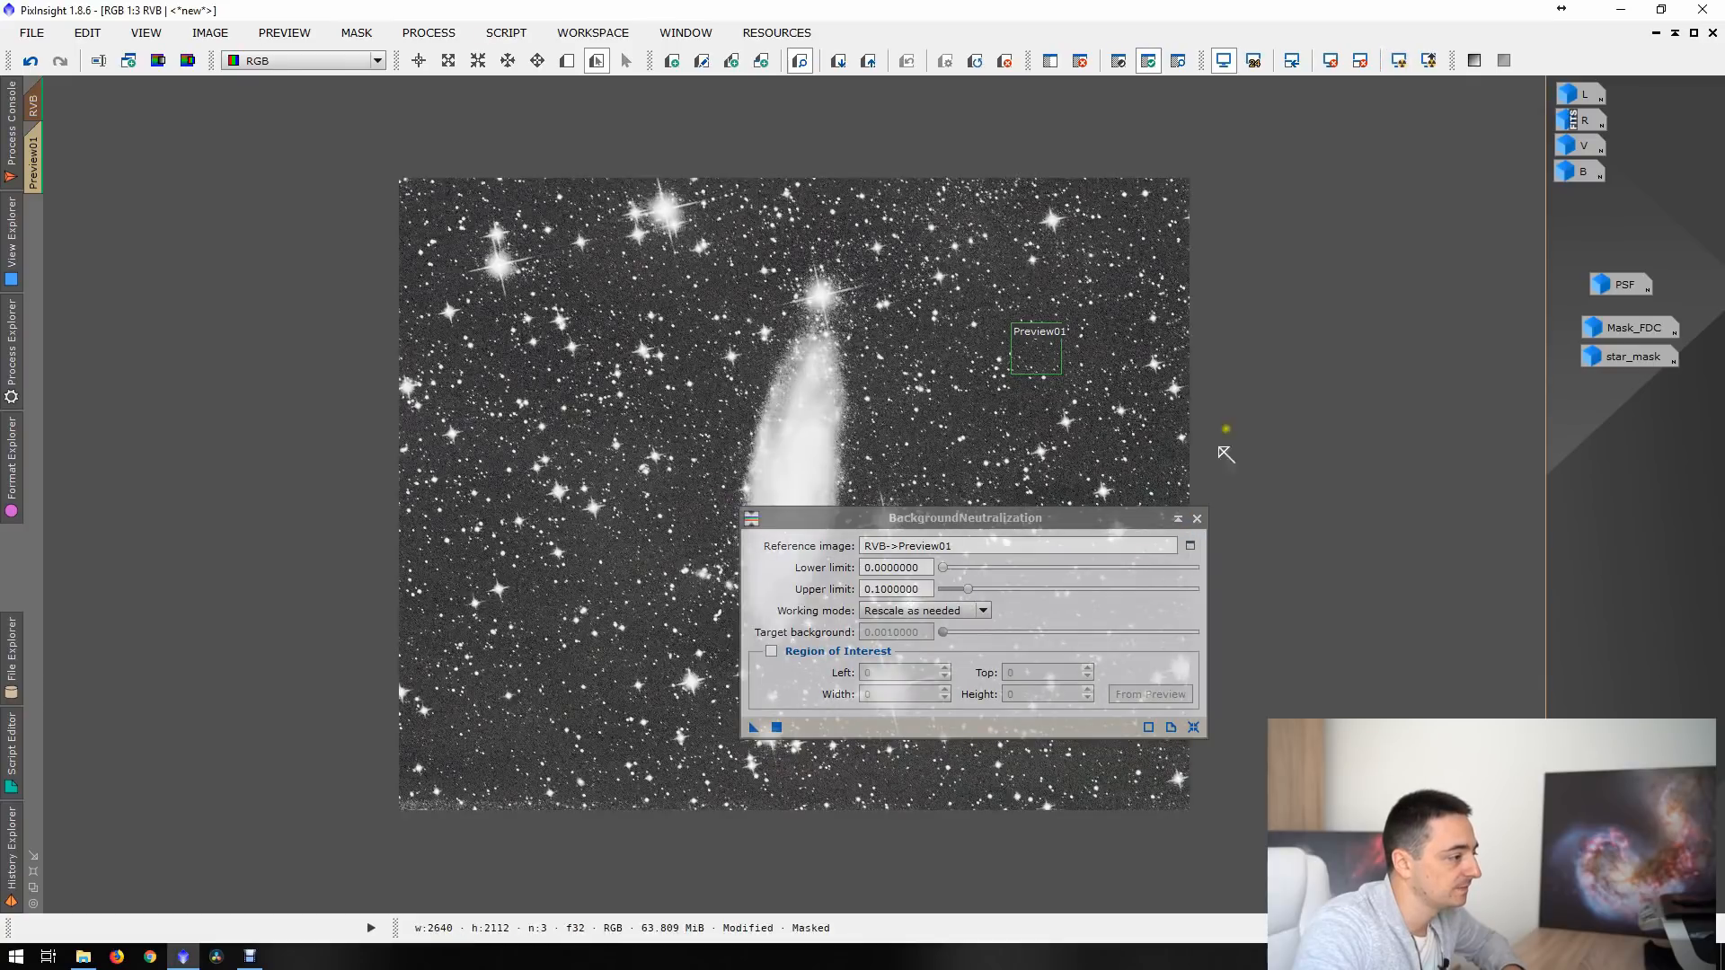
pyautogui.click(1394, 60)
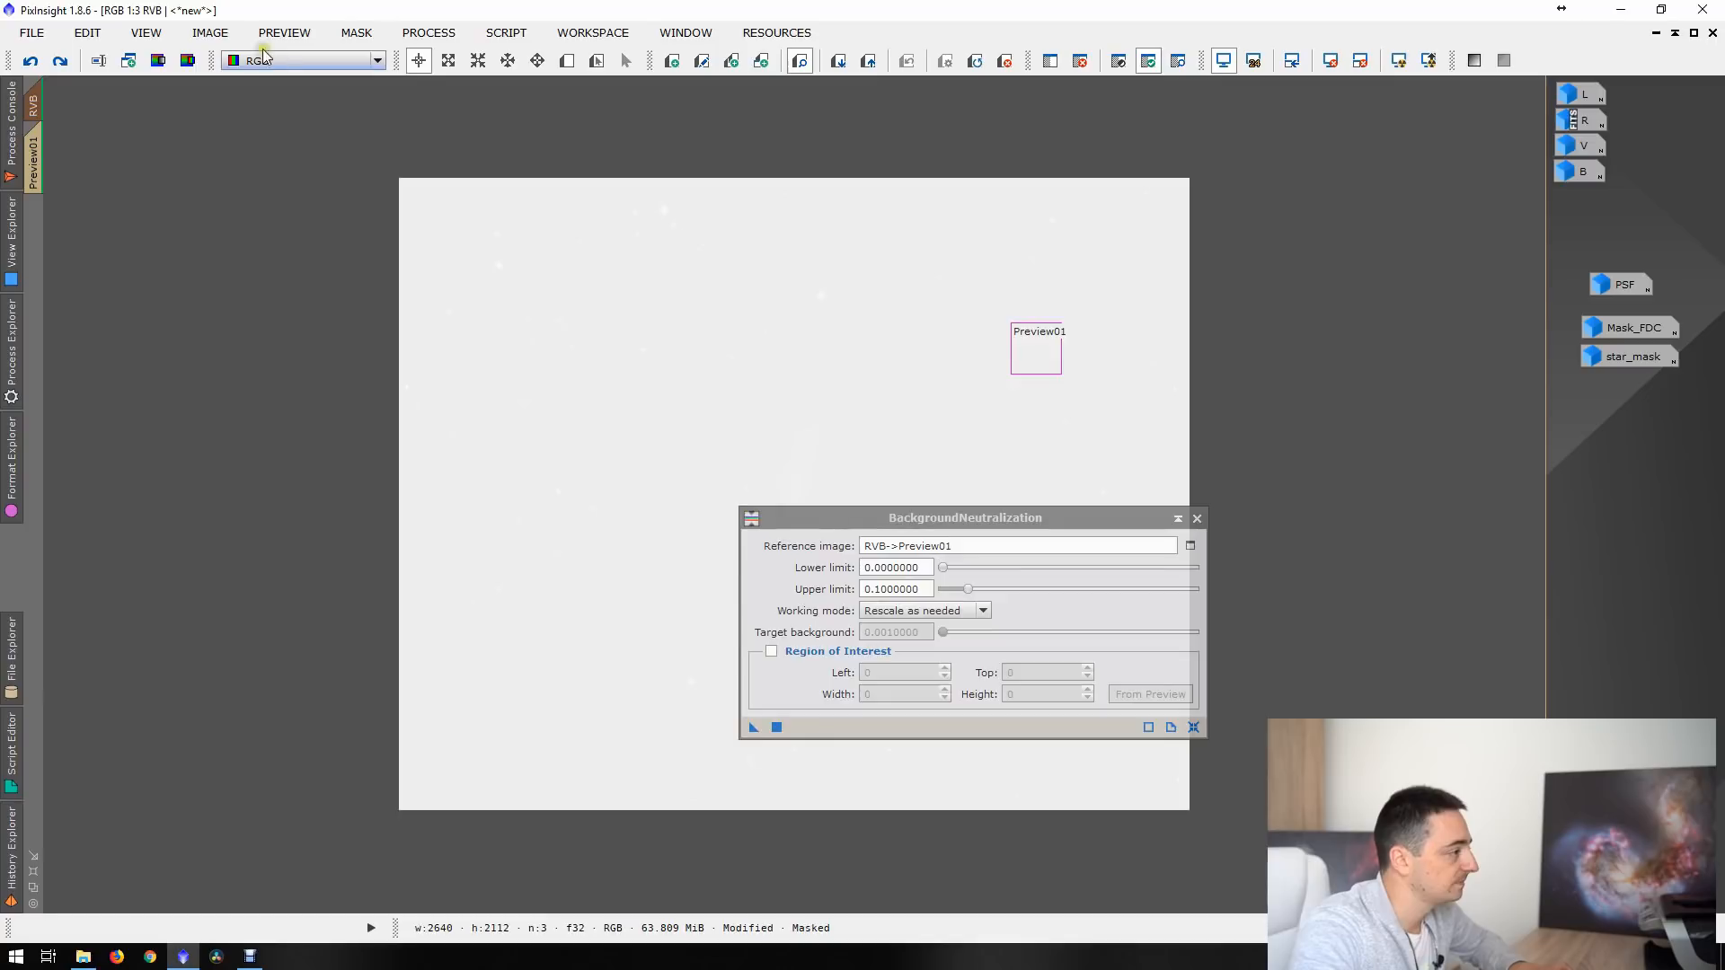
pyautogui.click(356, 33)
pyautogui.click(365, 84)
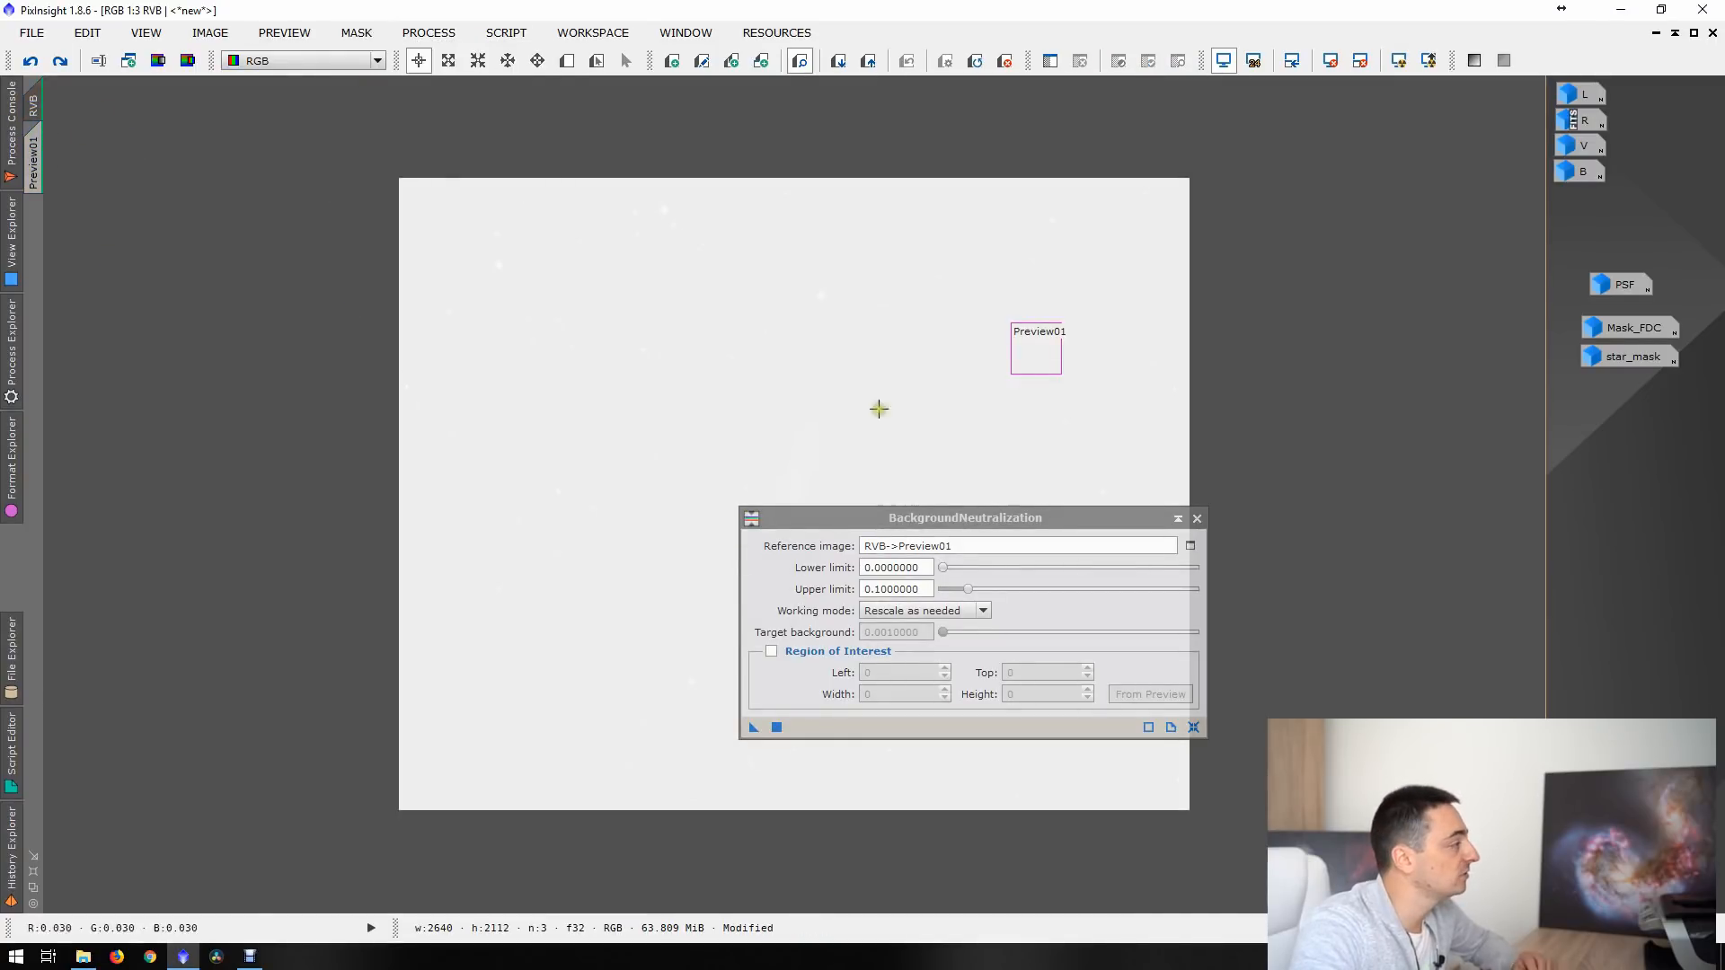
pyautogui.click(1398, 60)
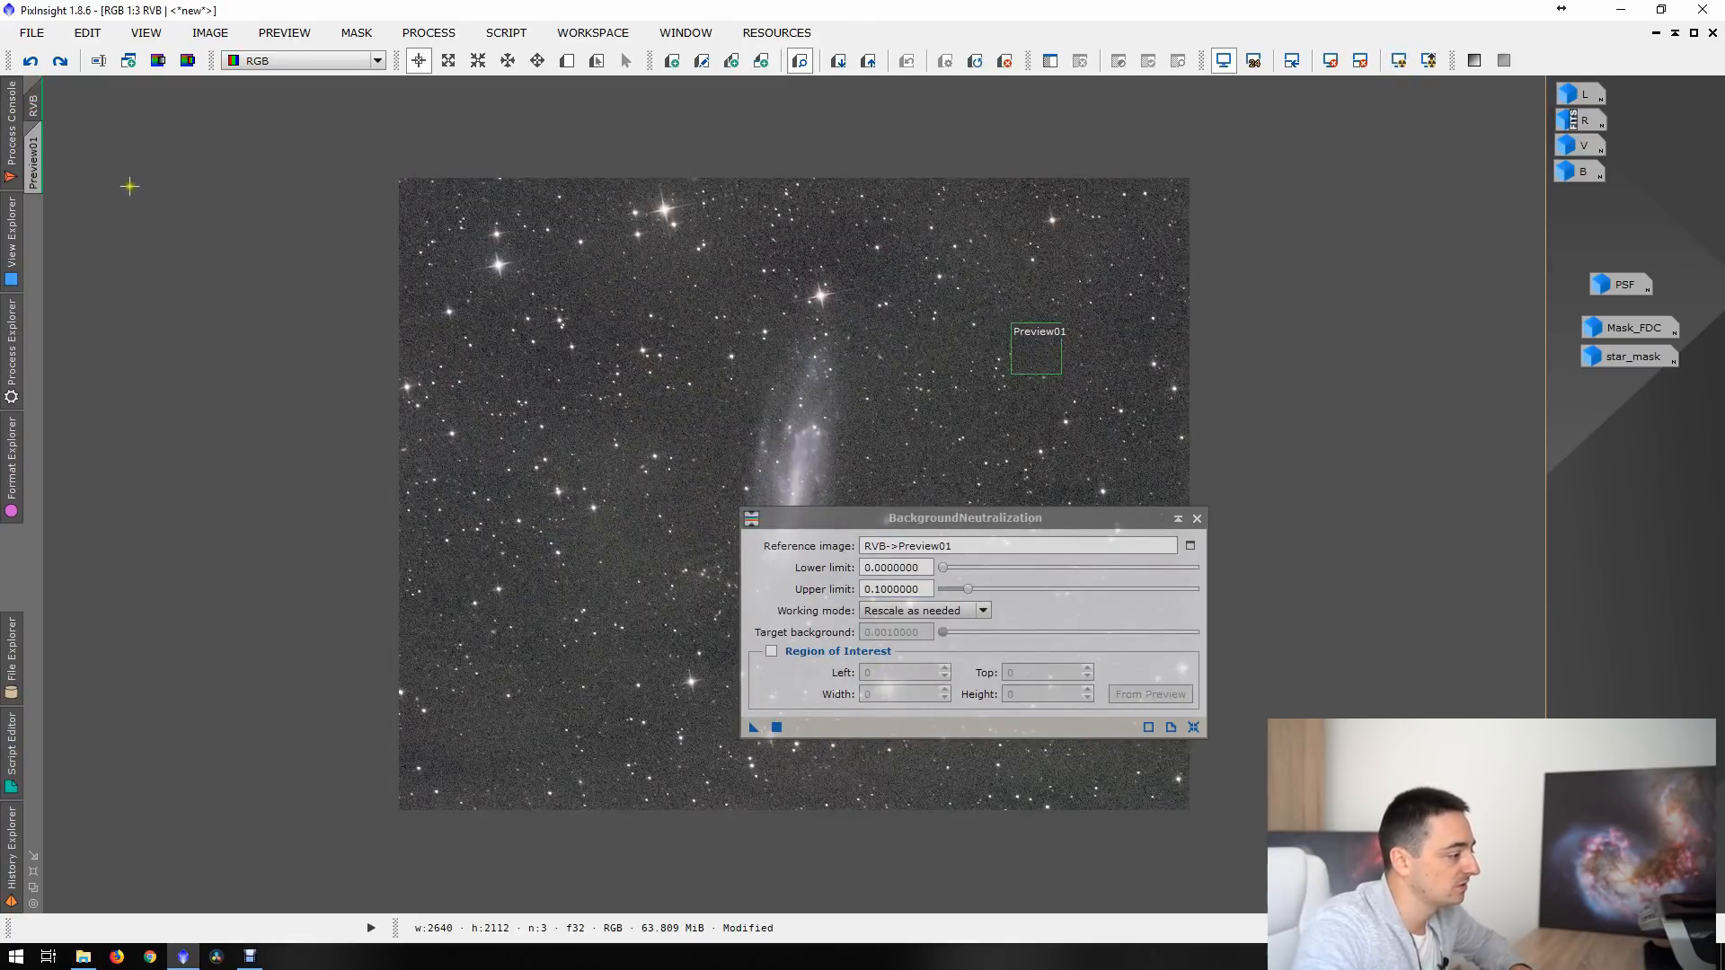
# - Apply BackgroundNeutralization to the unmasked RVB image, auto-stretch its display again, and close the process
pyautogui.click(777, 727)
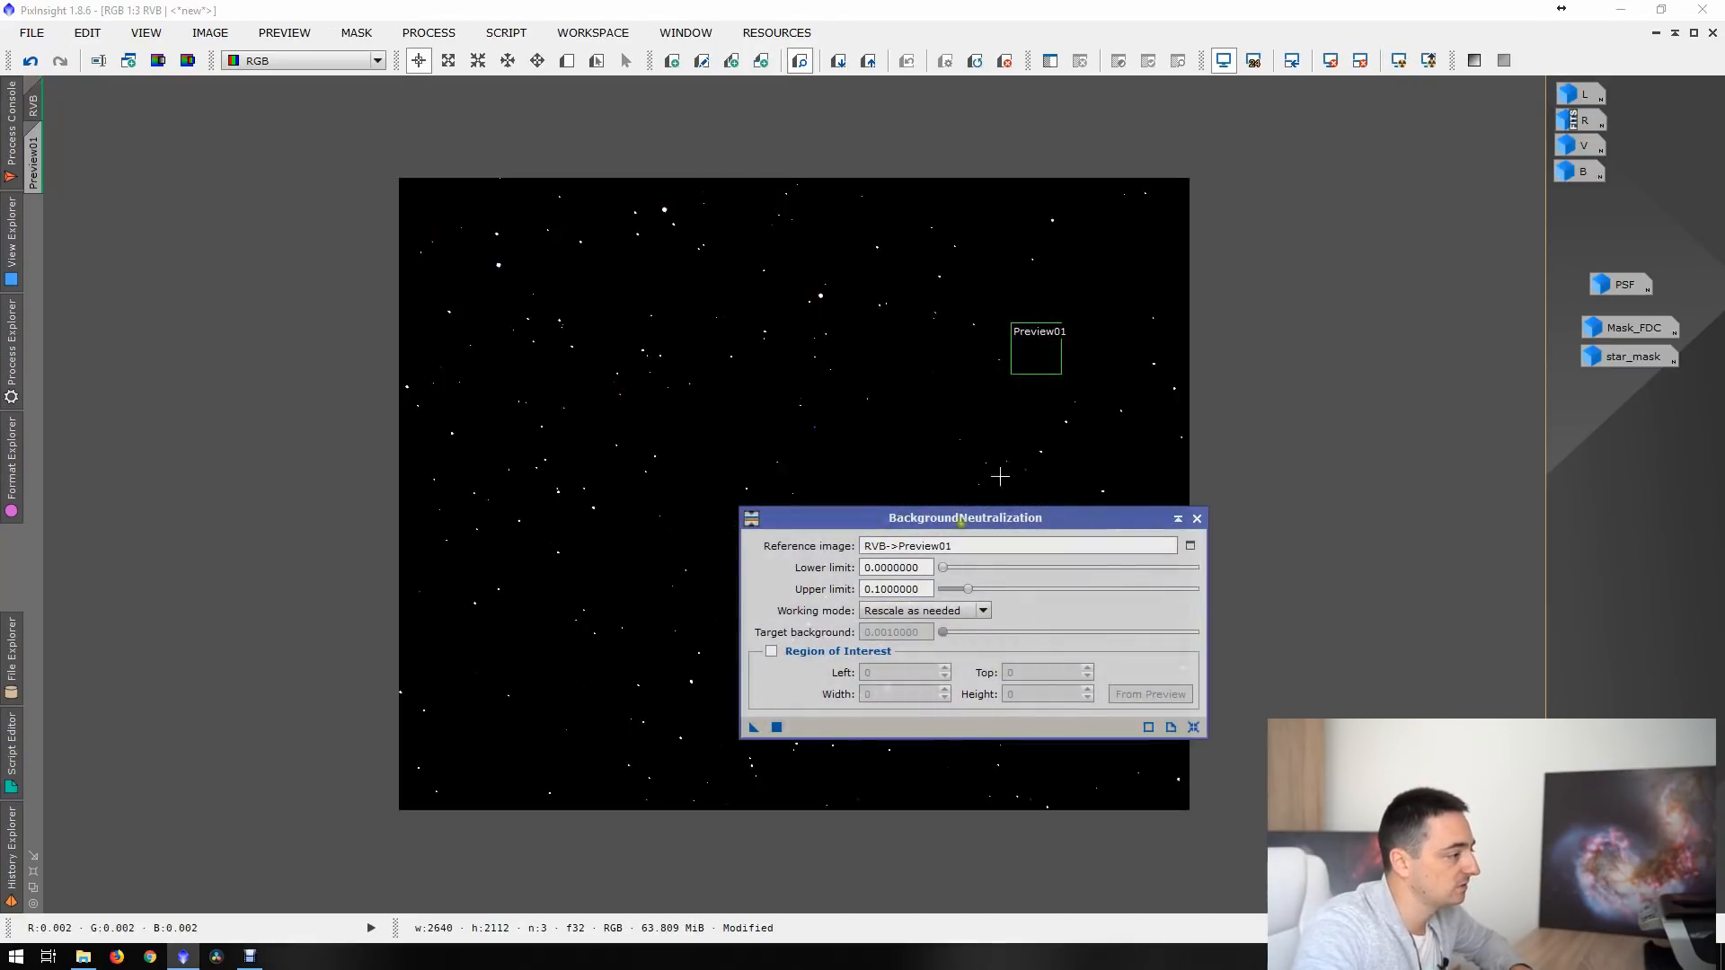
pyautogui.click(1398, 60)
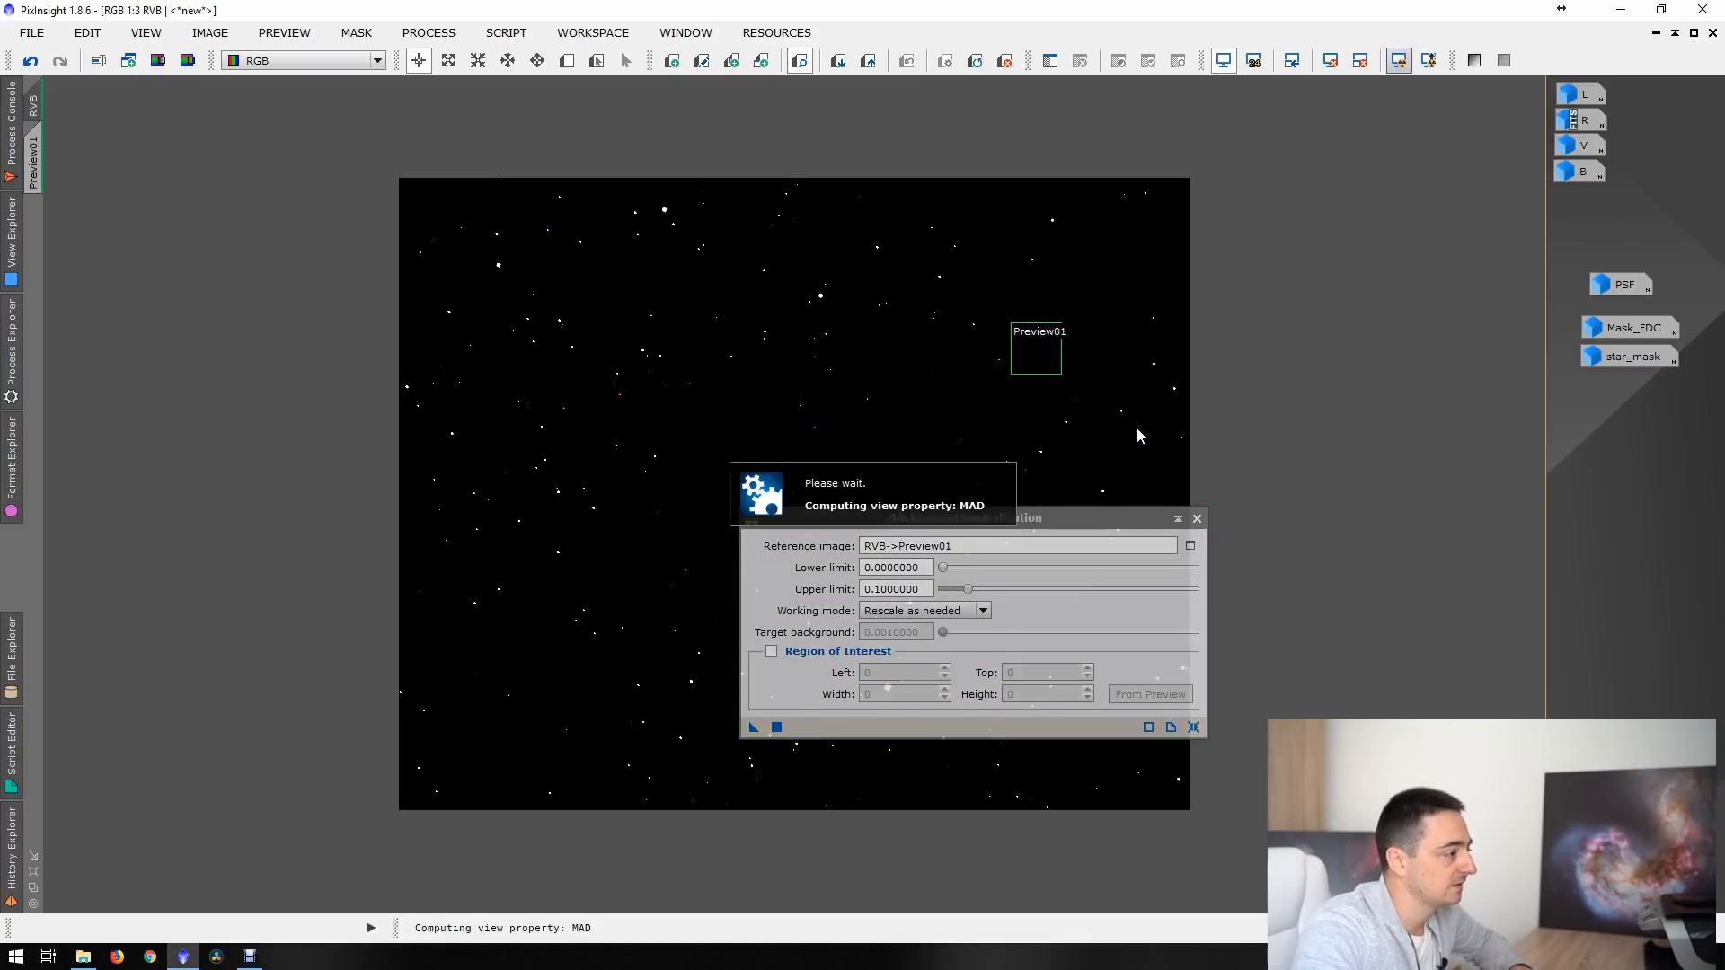
pyautogui.click(1197, 518)
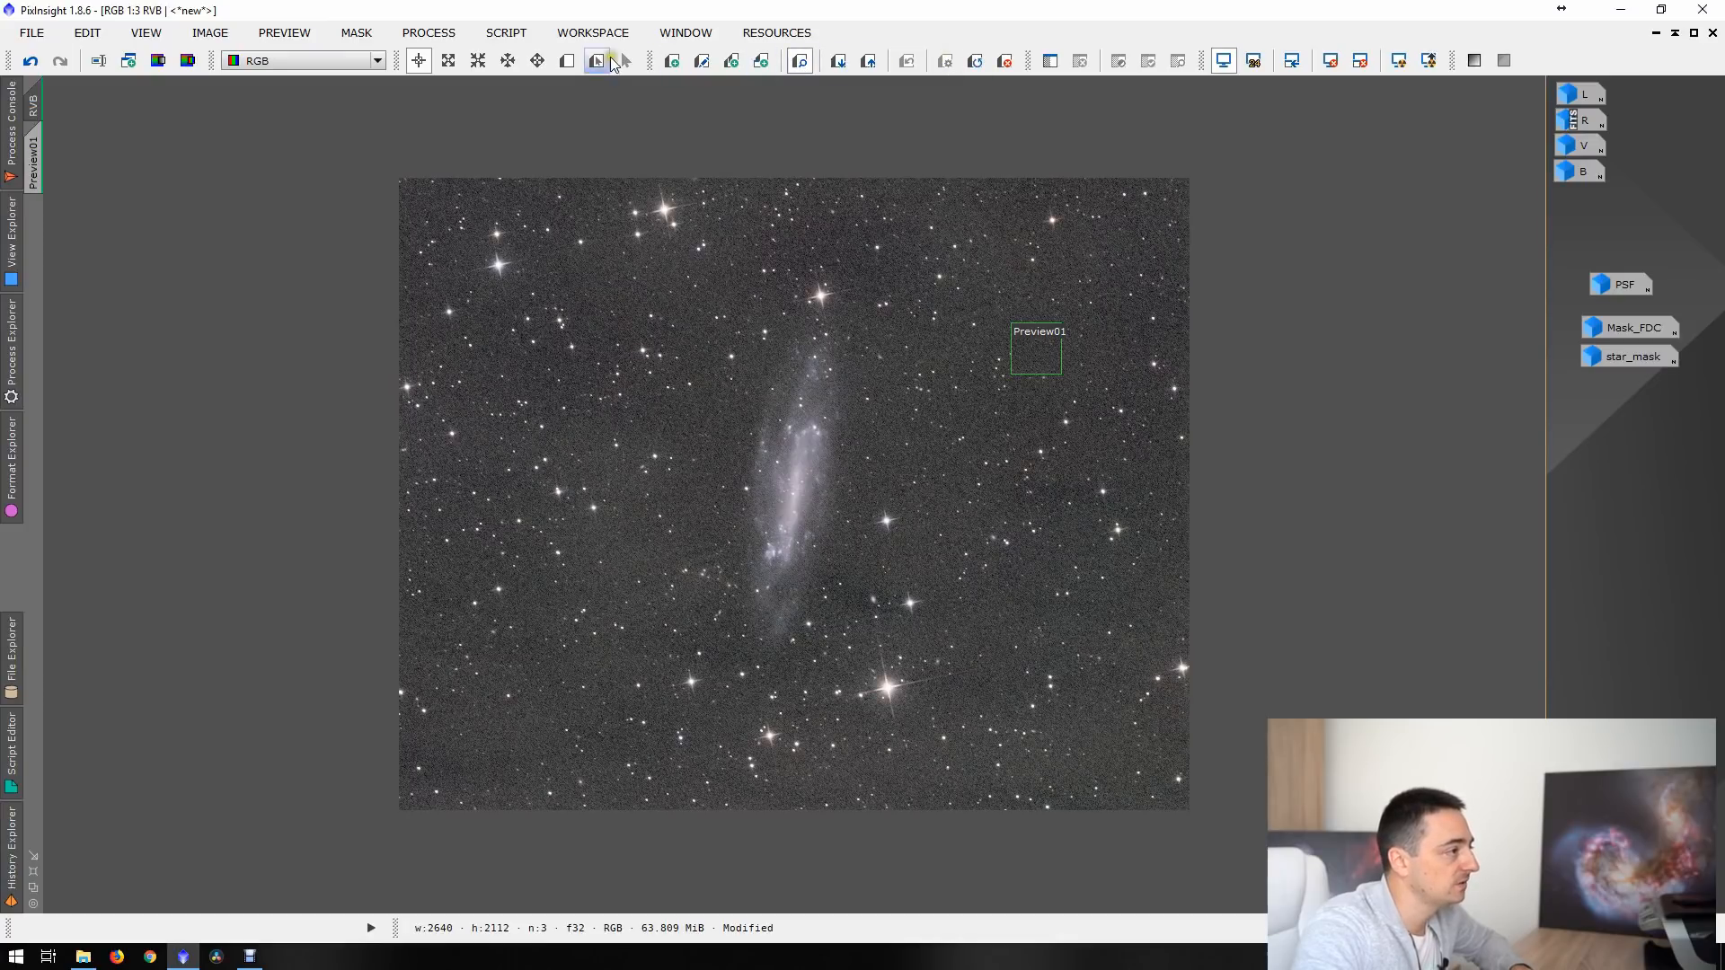
# - Define a second preview on RVB enclosing the whole galaxy, and restore the image window to its normal size
pyautogui.click(566, 60)
pyautogui.moveTo(663, 328); pyautogui.dragTo(888, 663)
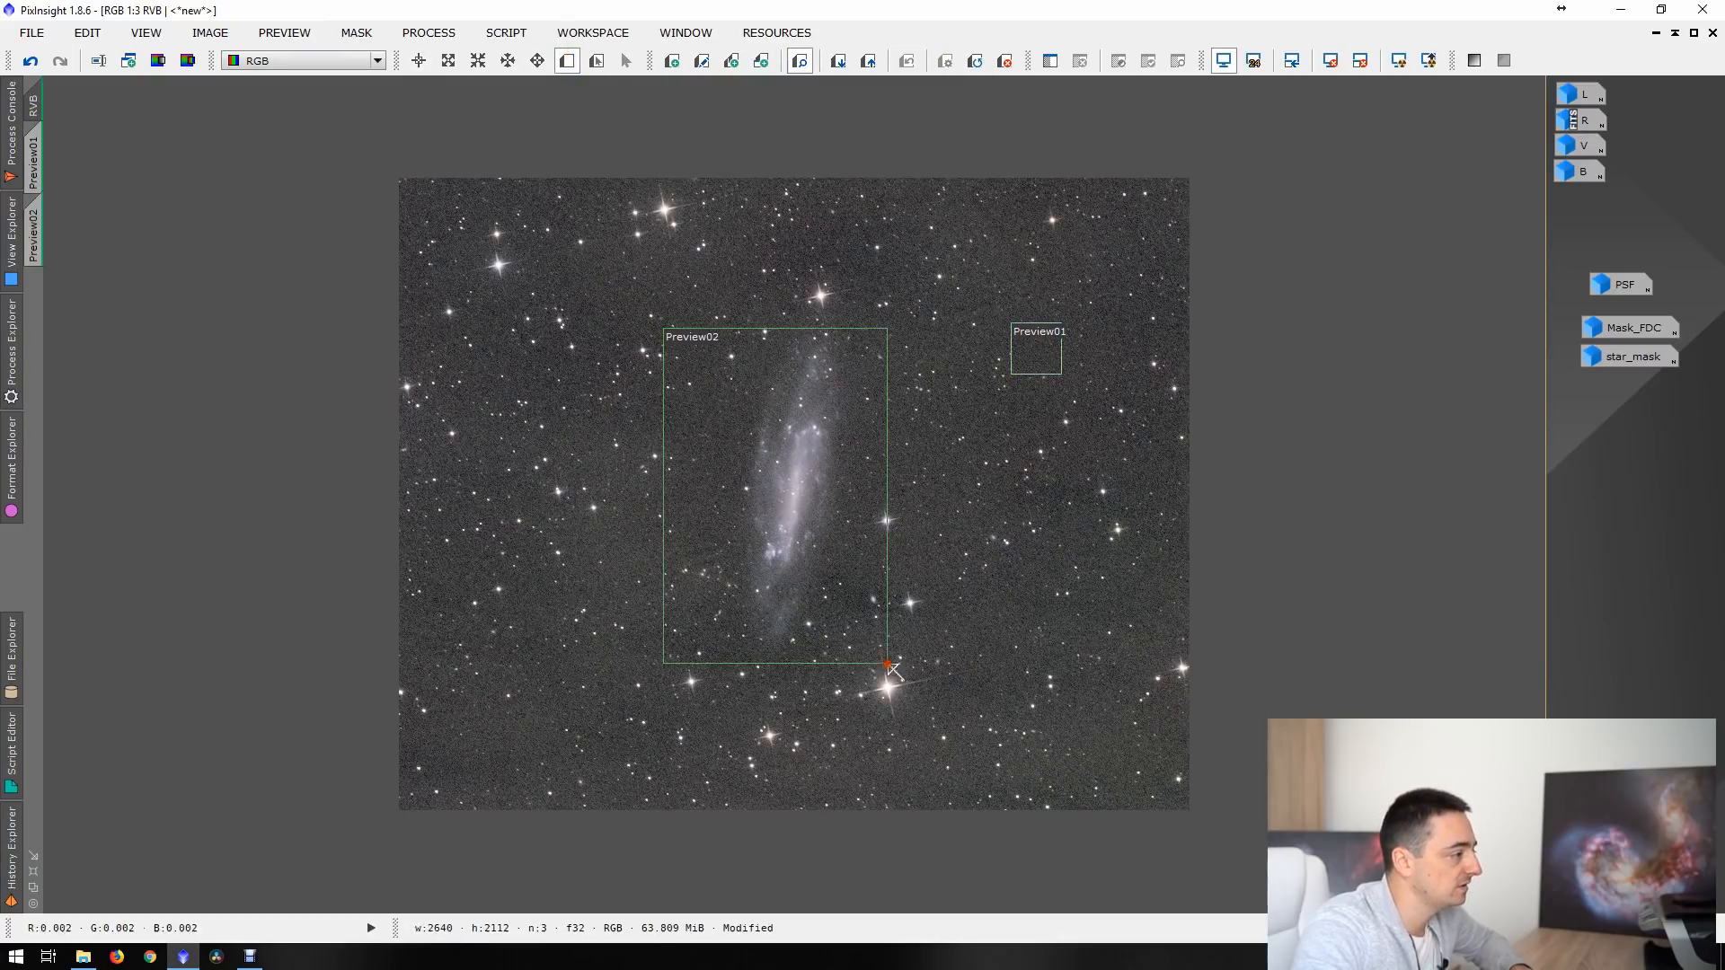
pyautogui.click(1675, 33)
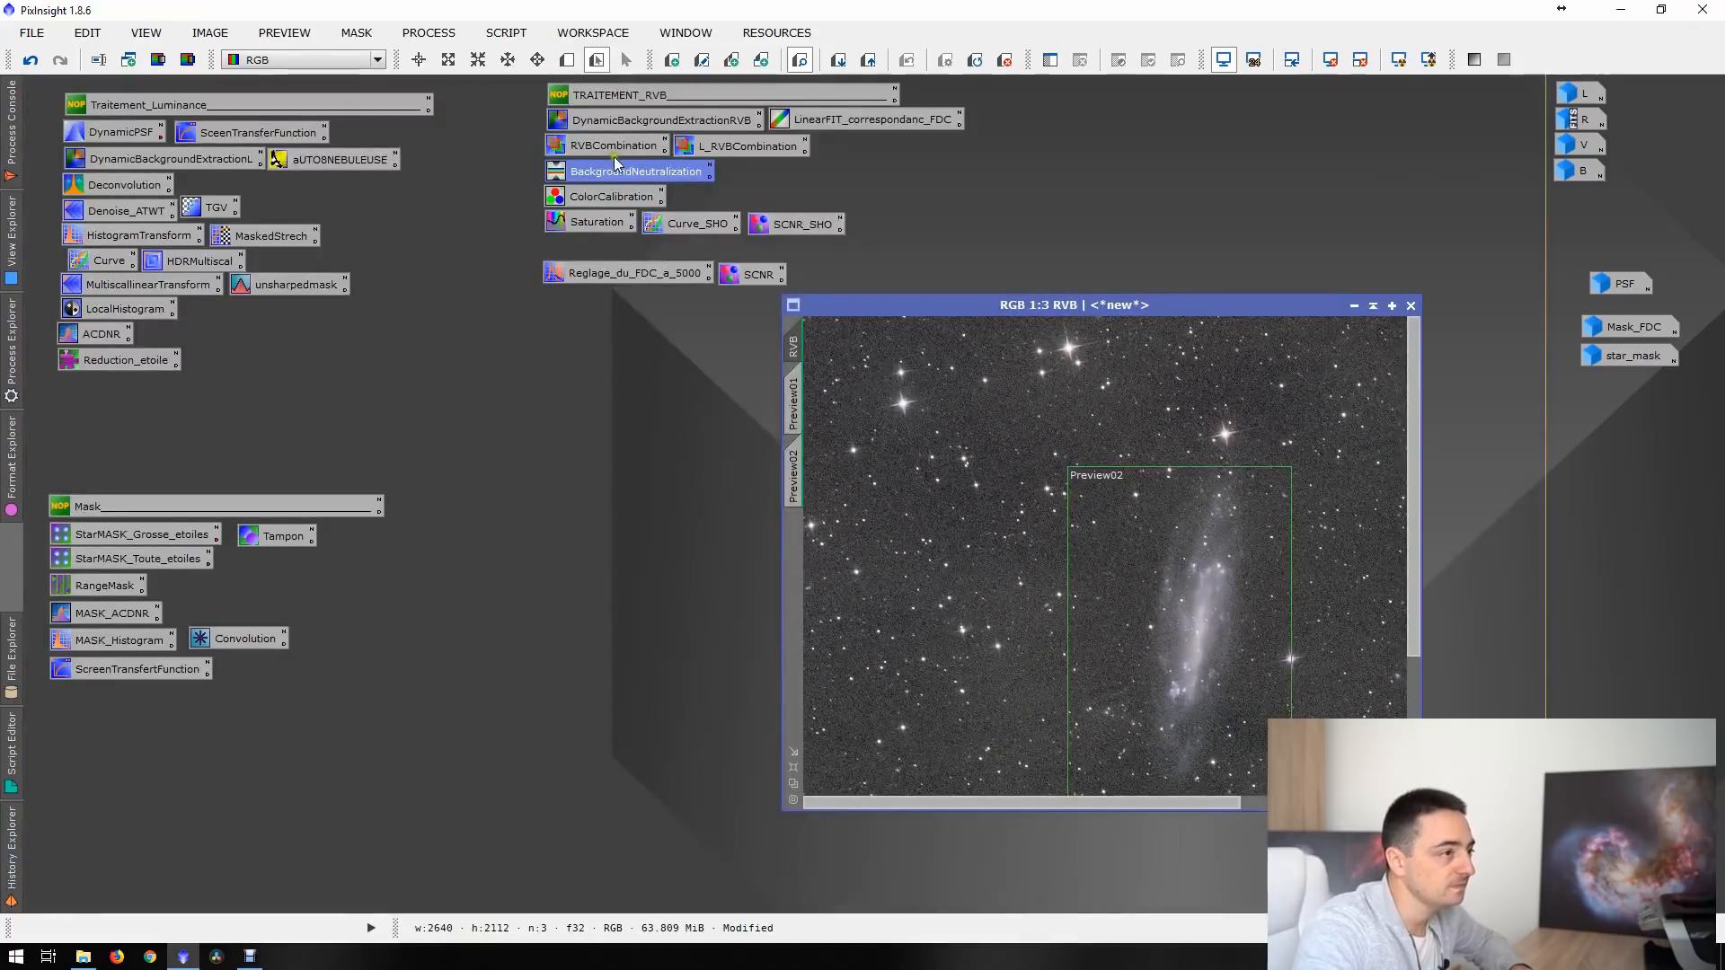
# - Open ColorCalibration and set RVB->Preview02 as its white reference image
pyautogui.doubleClick(608, 197)
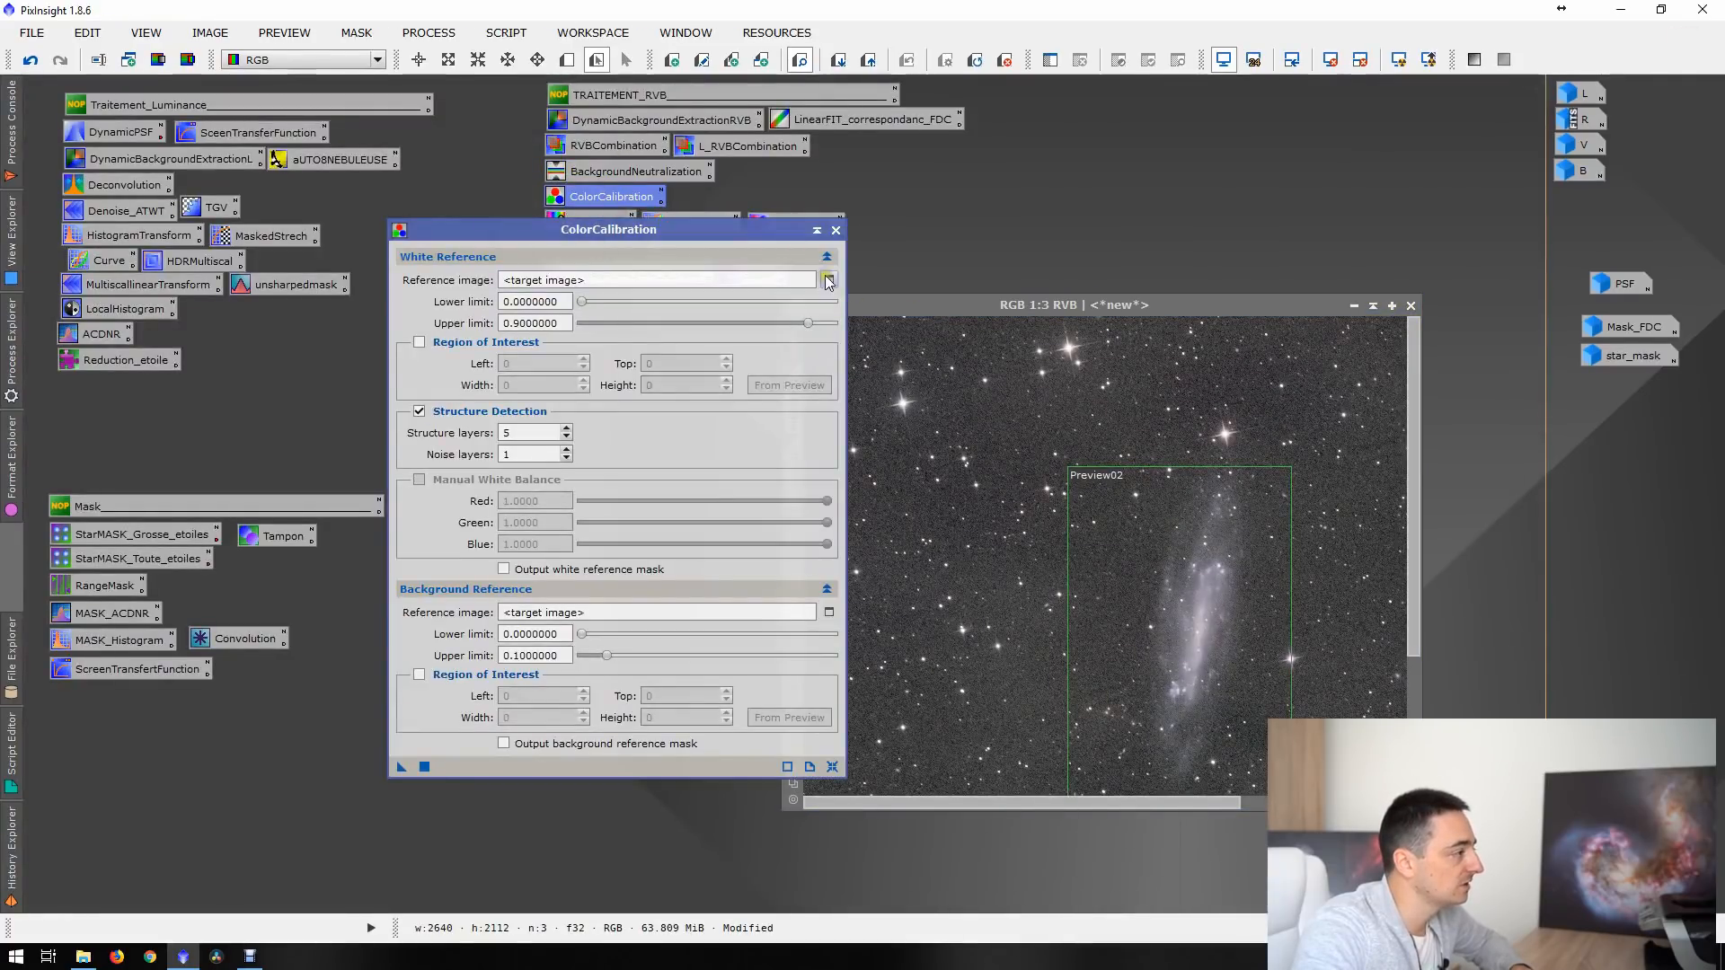
pyautogui.click(829, 280)
pyautogui.click(759, 449)
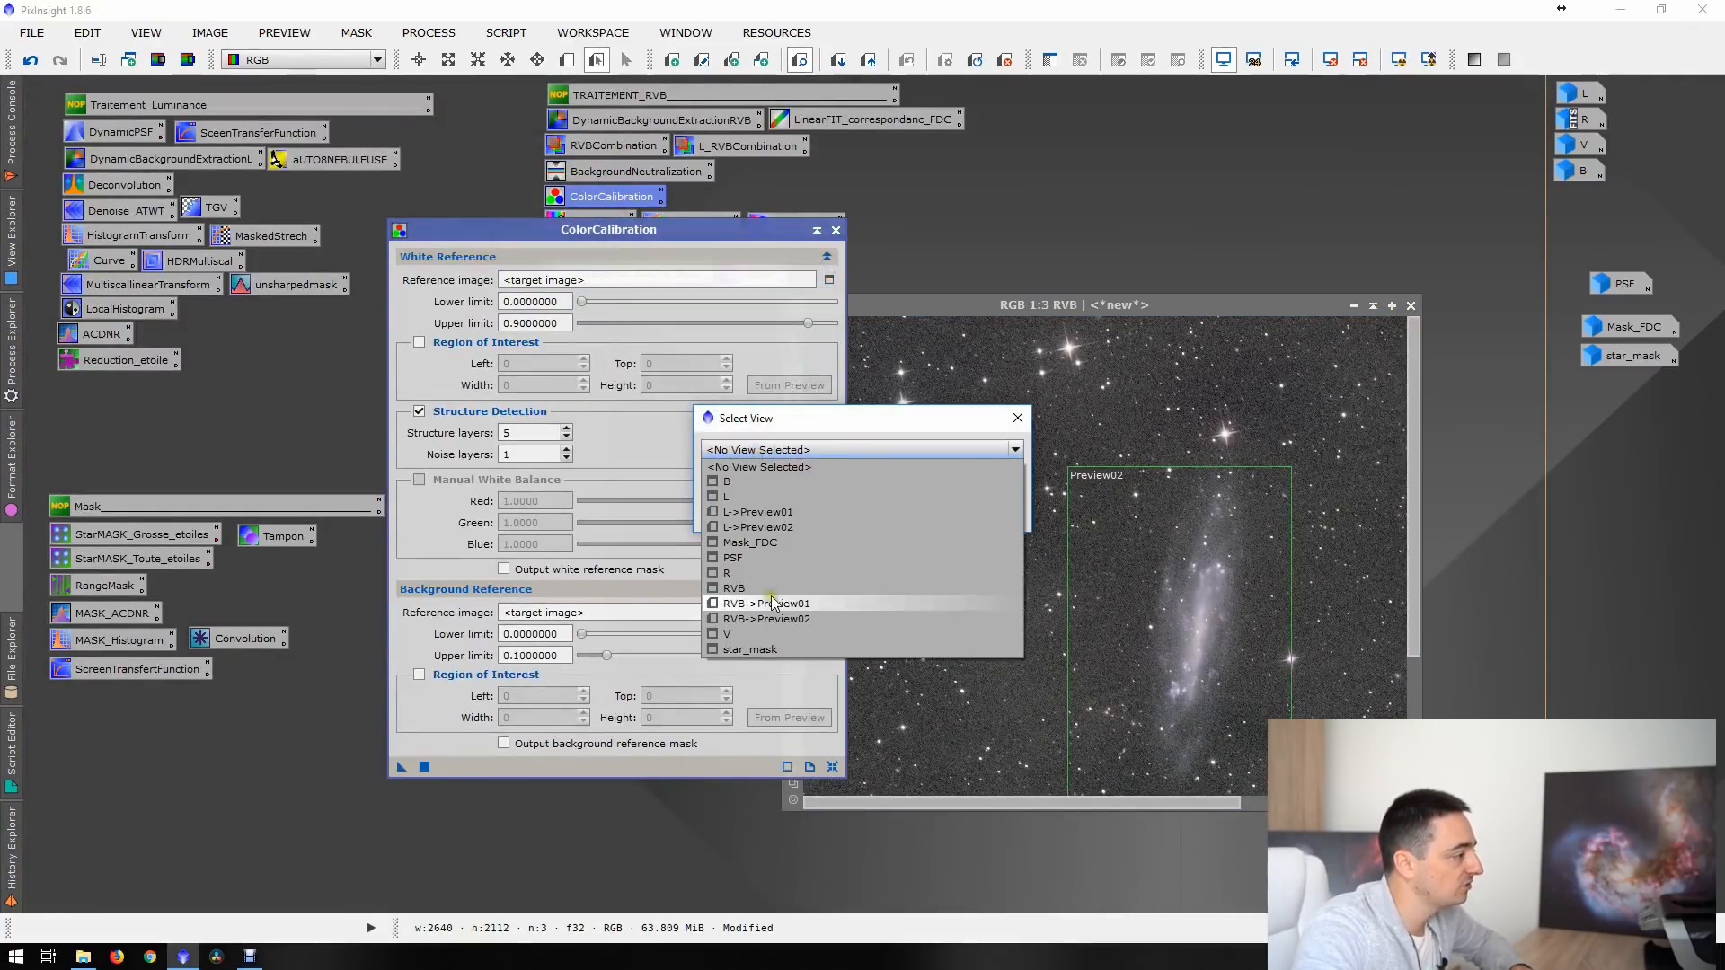
pyautogui.click(789, 620)
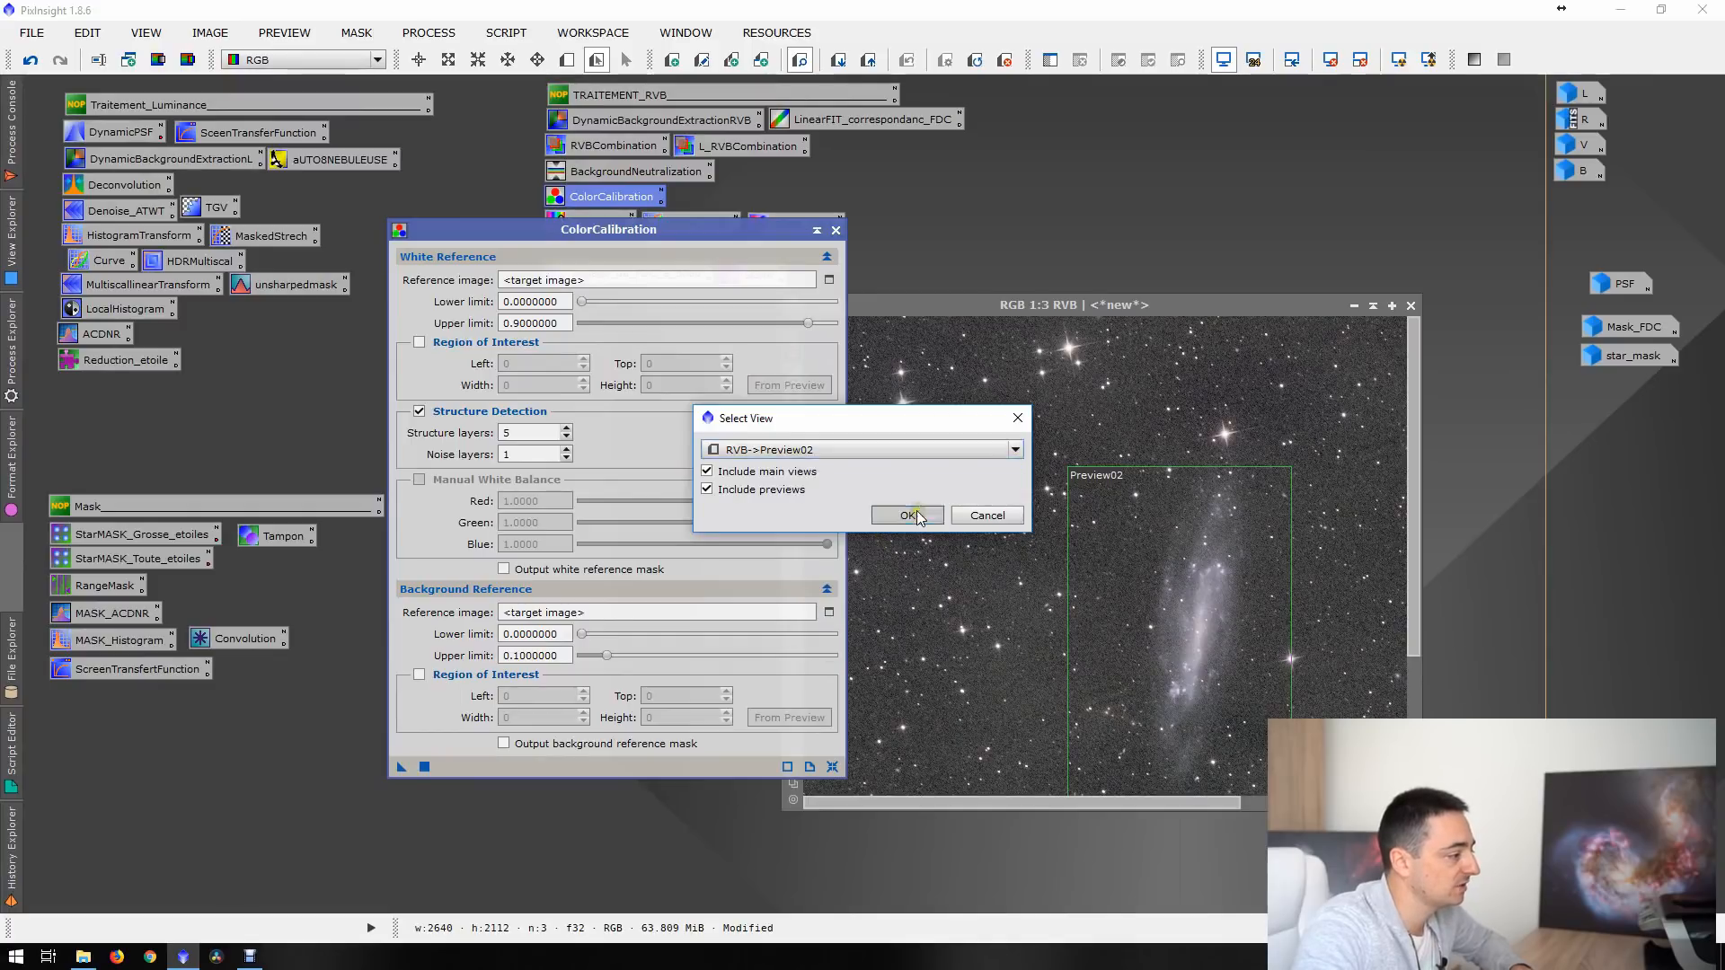
pyautogui.click(907, 514)
# - Set RVB->Preview01 as the background reference image in ColorCalibration
pyautogui.click(829, 612)
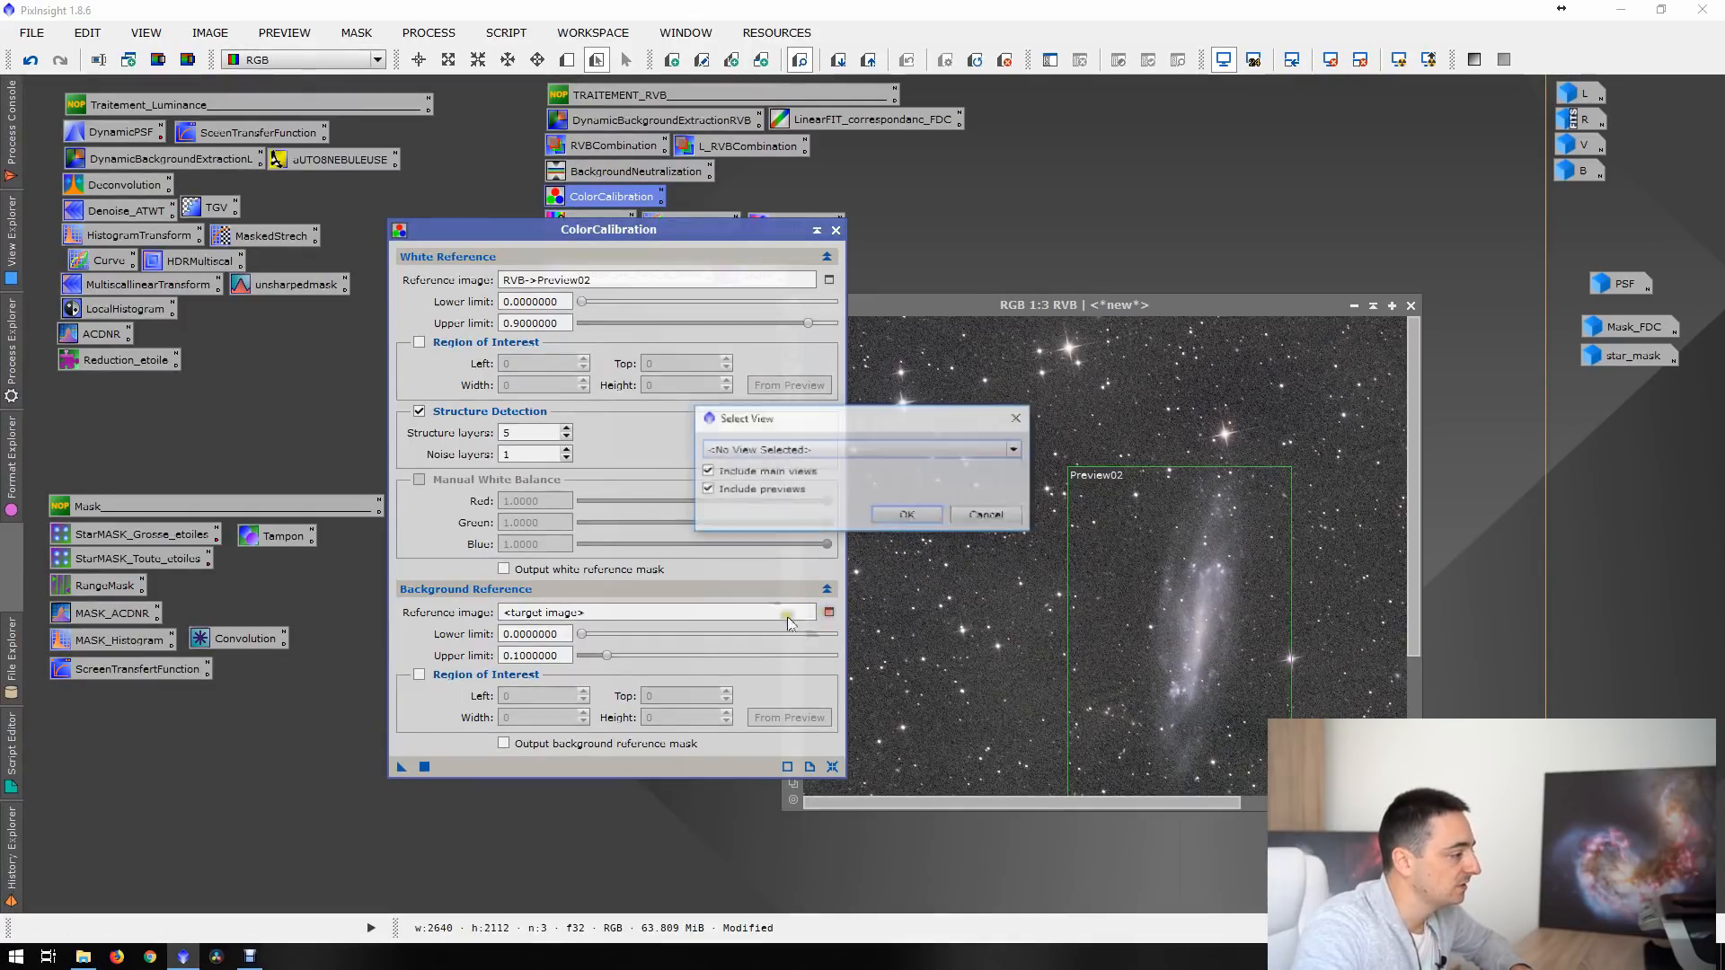
pyautogui.click(788, 450)
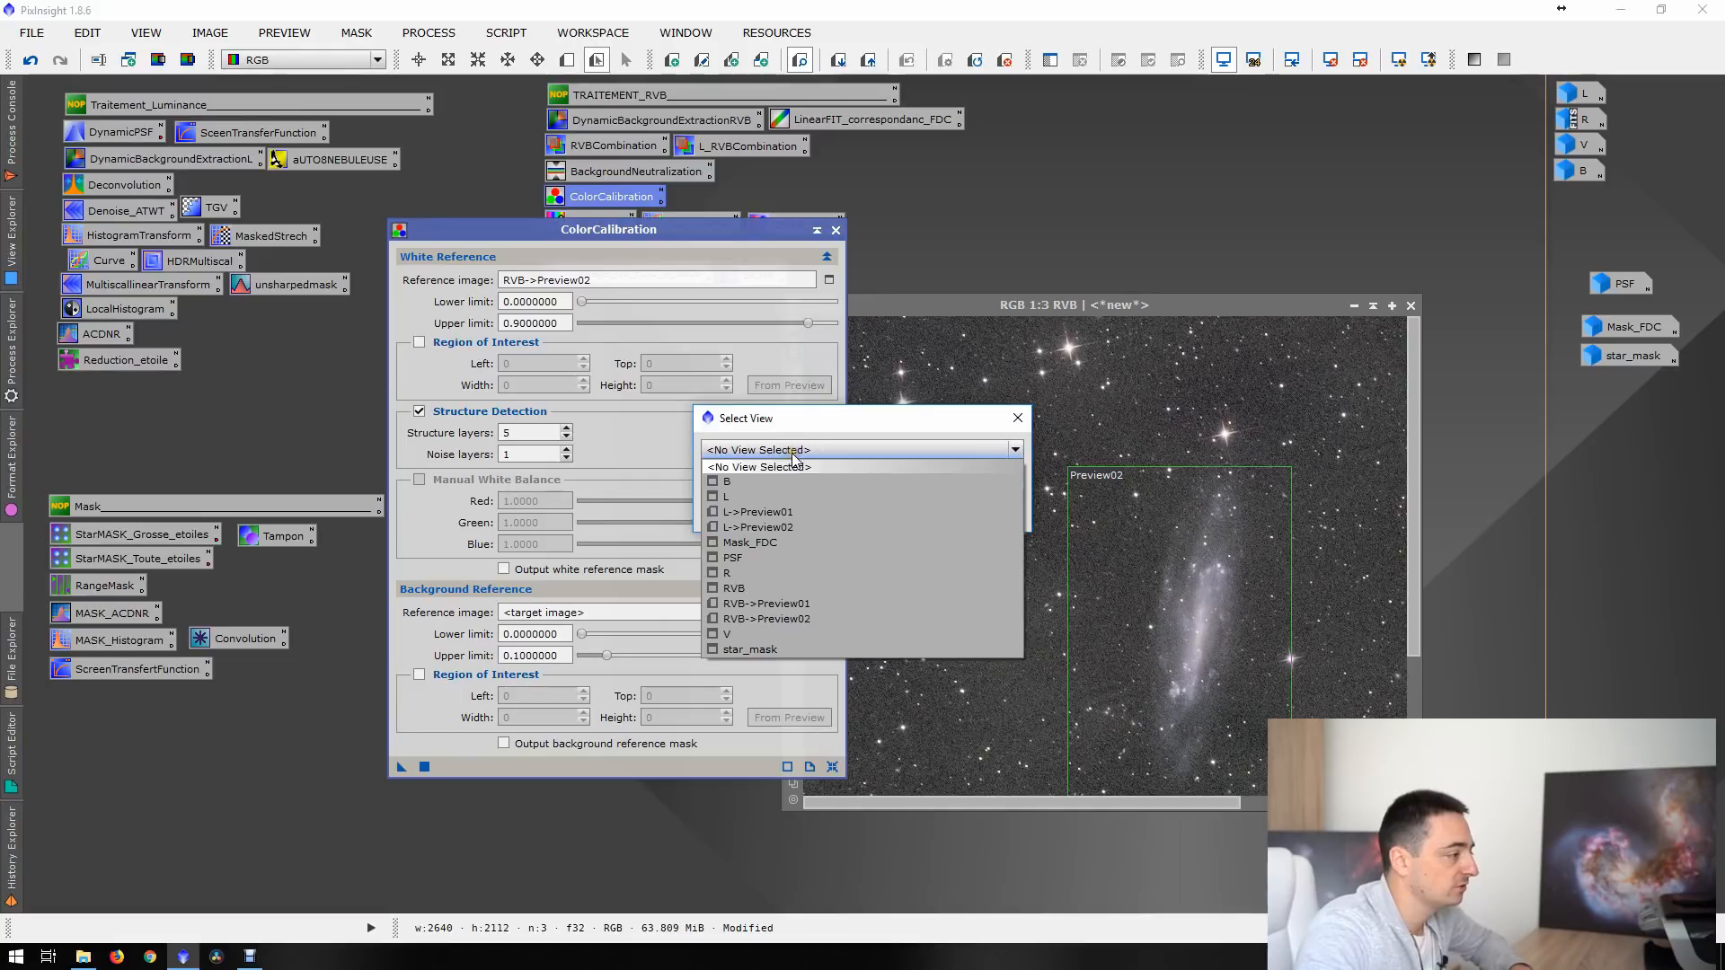
pyautogui.click(819, 604)
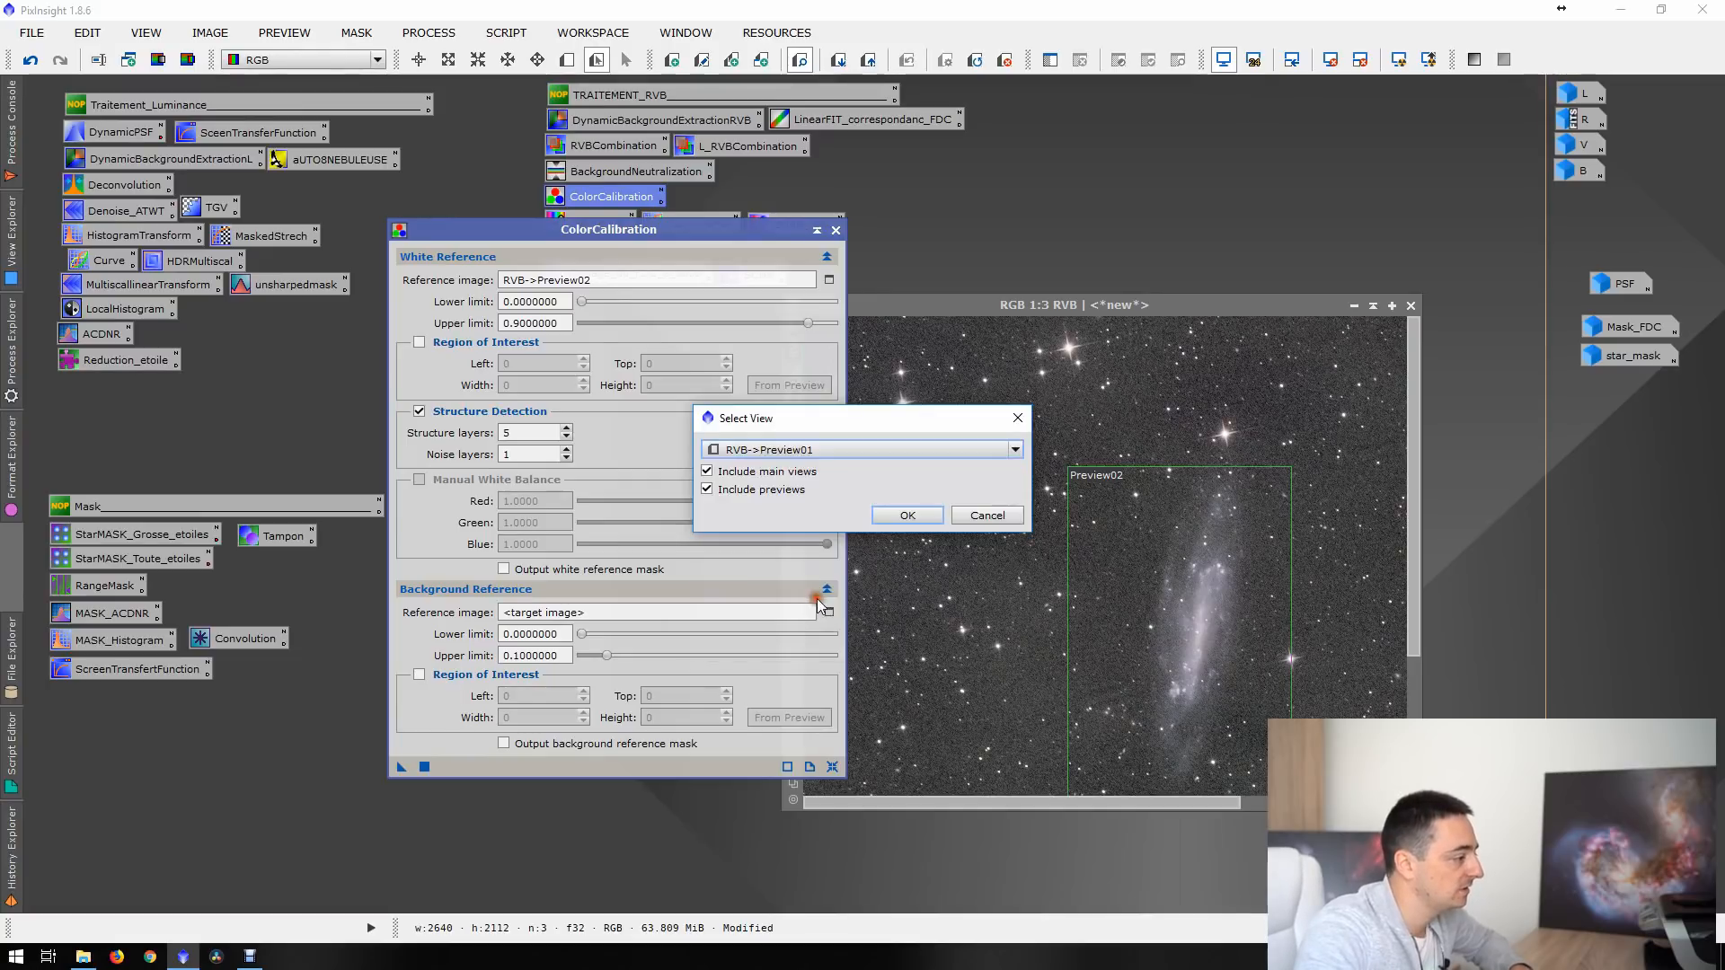
pyautogui.click(908, 515)
# - Disable Structure Detection, apply ColorCalibration to RVB, and close the process
pyautogui.click(418, 413)
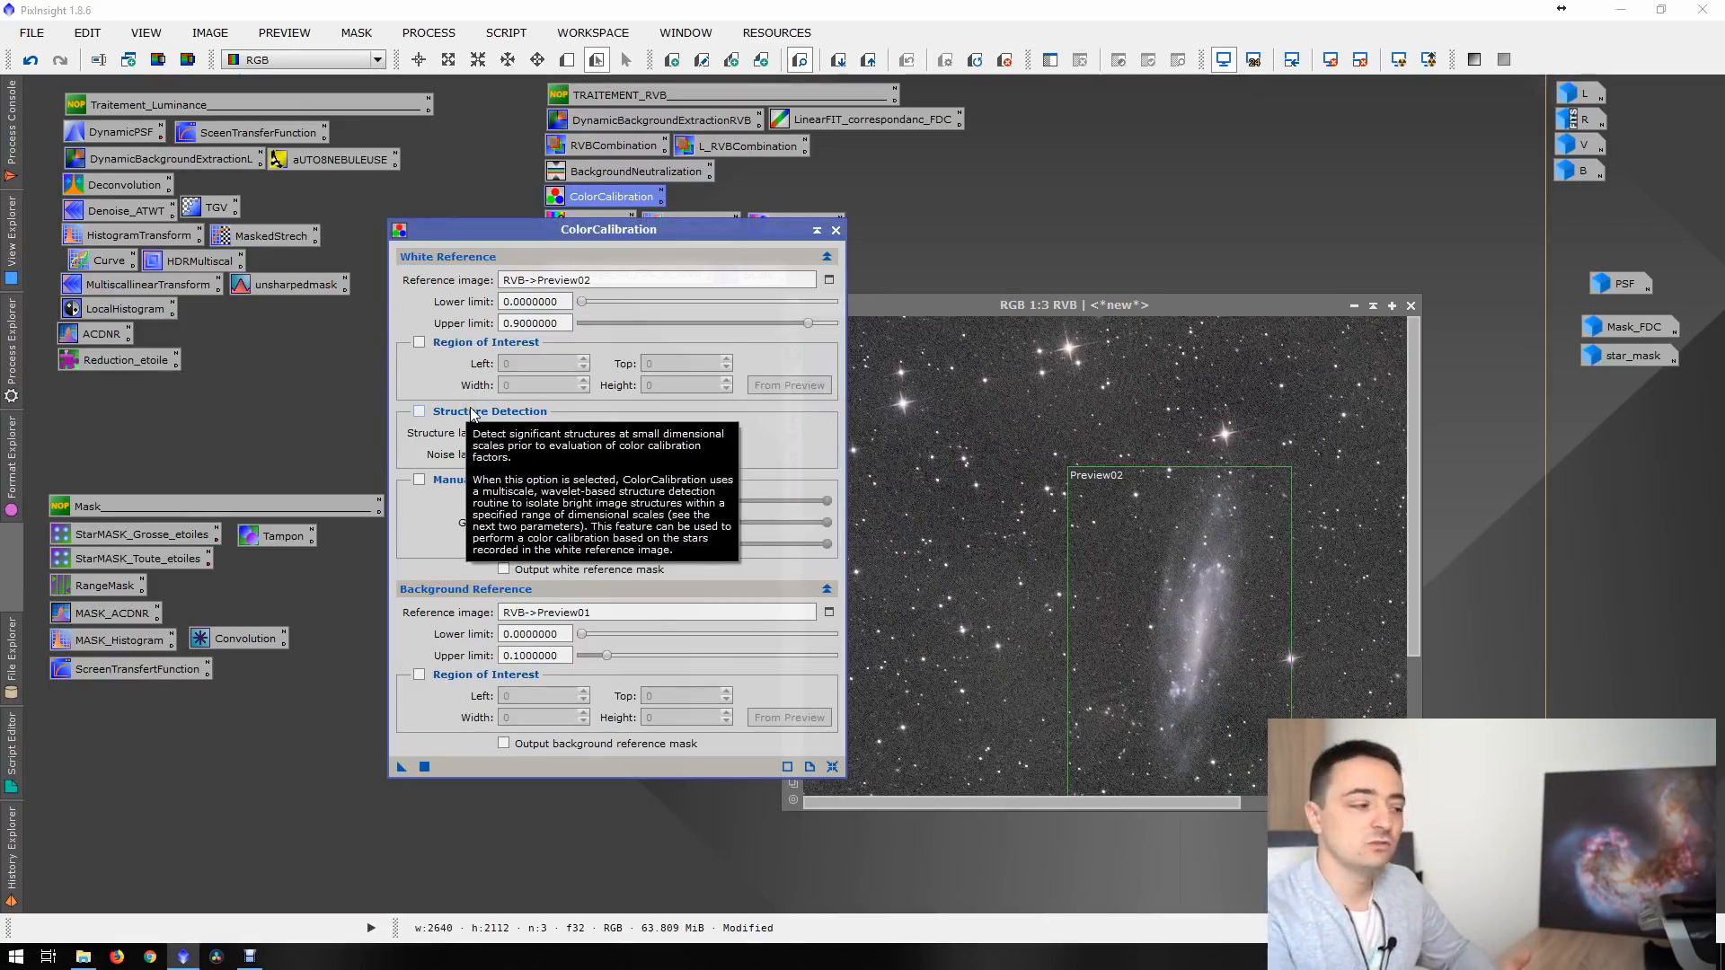
pyautogui.click(424, 767)
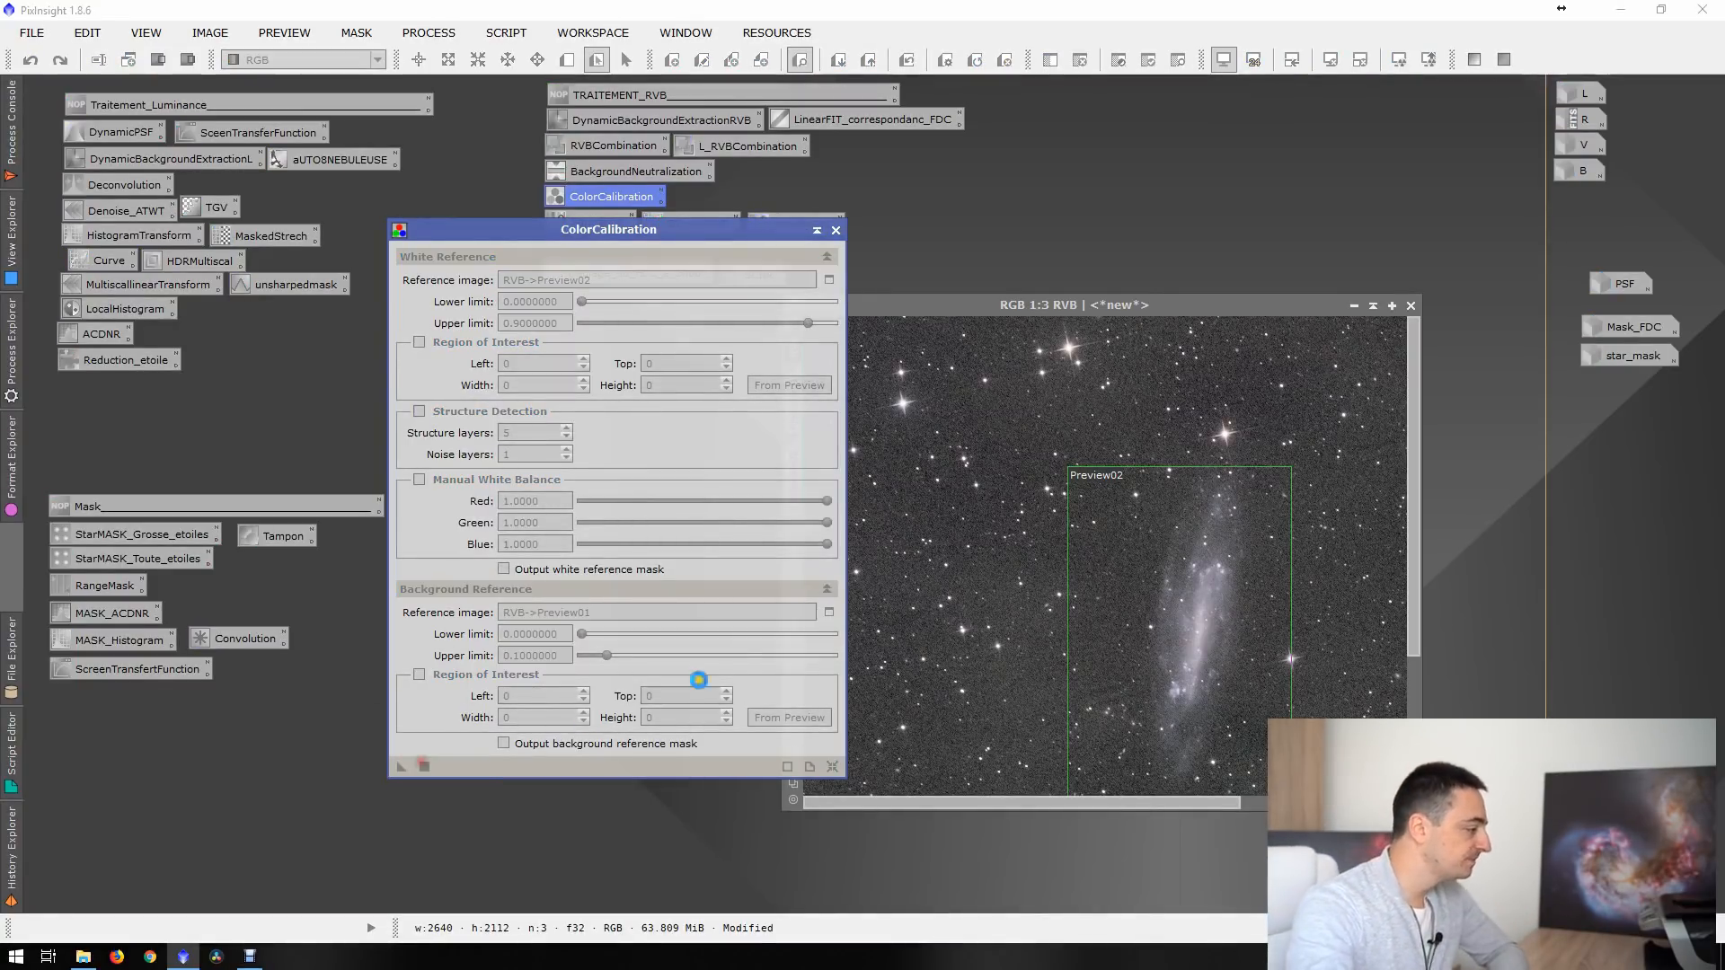
pyautogui.click(835, 230)
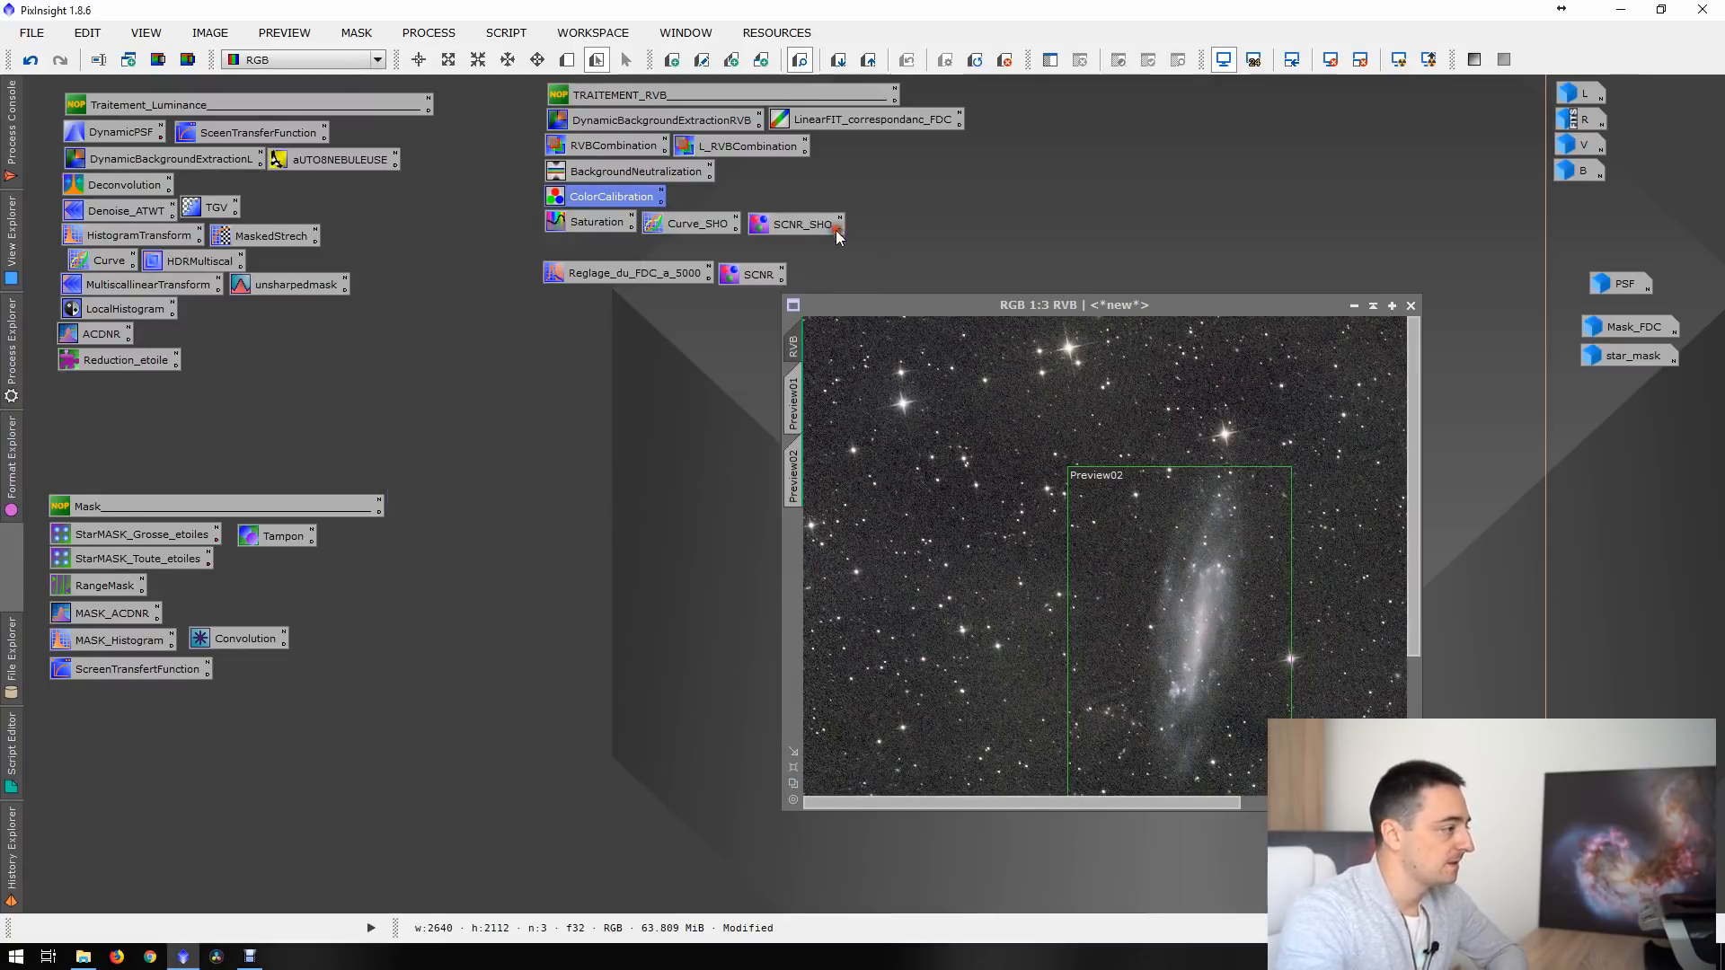
# - Turn off the screen stretch on RVB and open HistogramTransformation tracking the RVB view
pyautogui.moveTo(1075, 306); pyautogui.dragTo(860, 272)
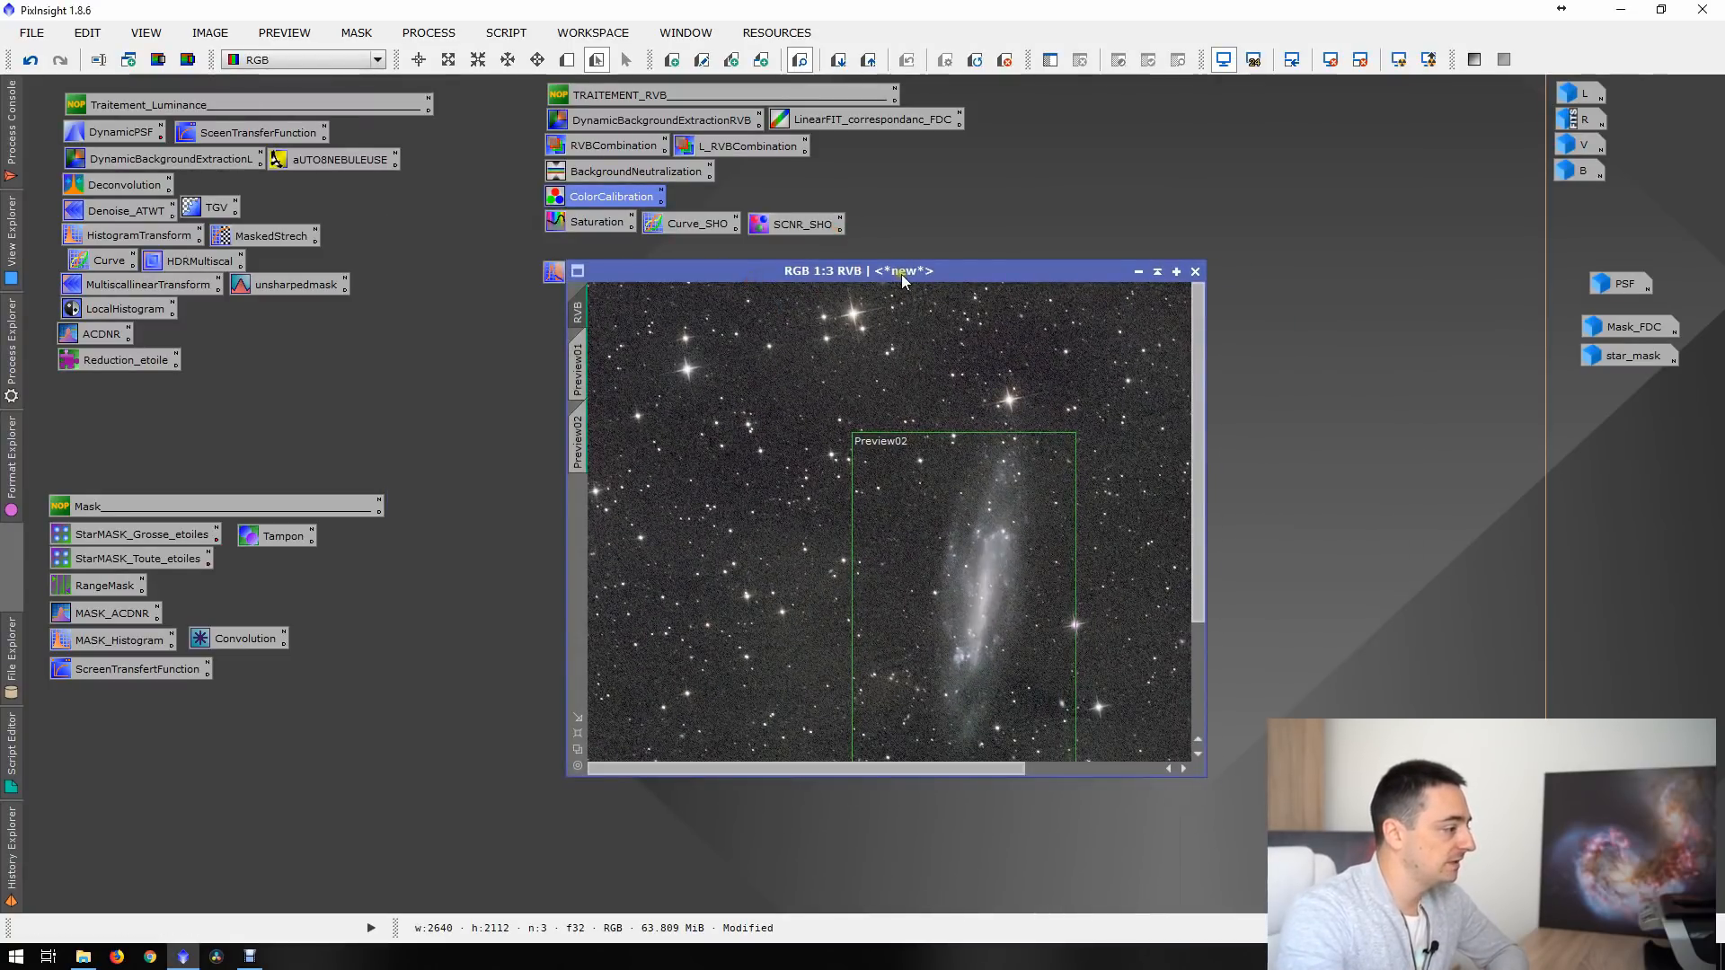
pyautogui.click(1222, 59)
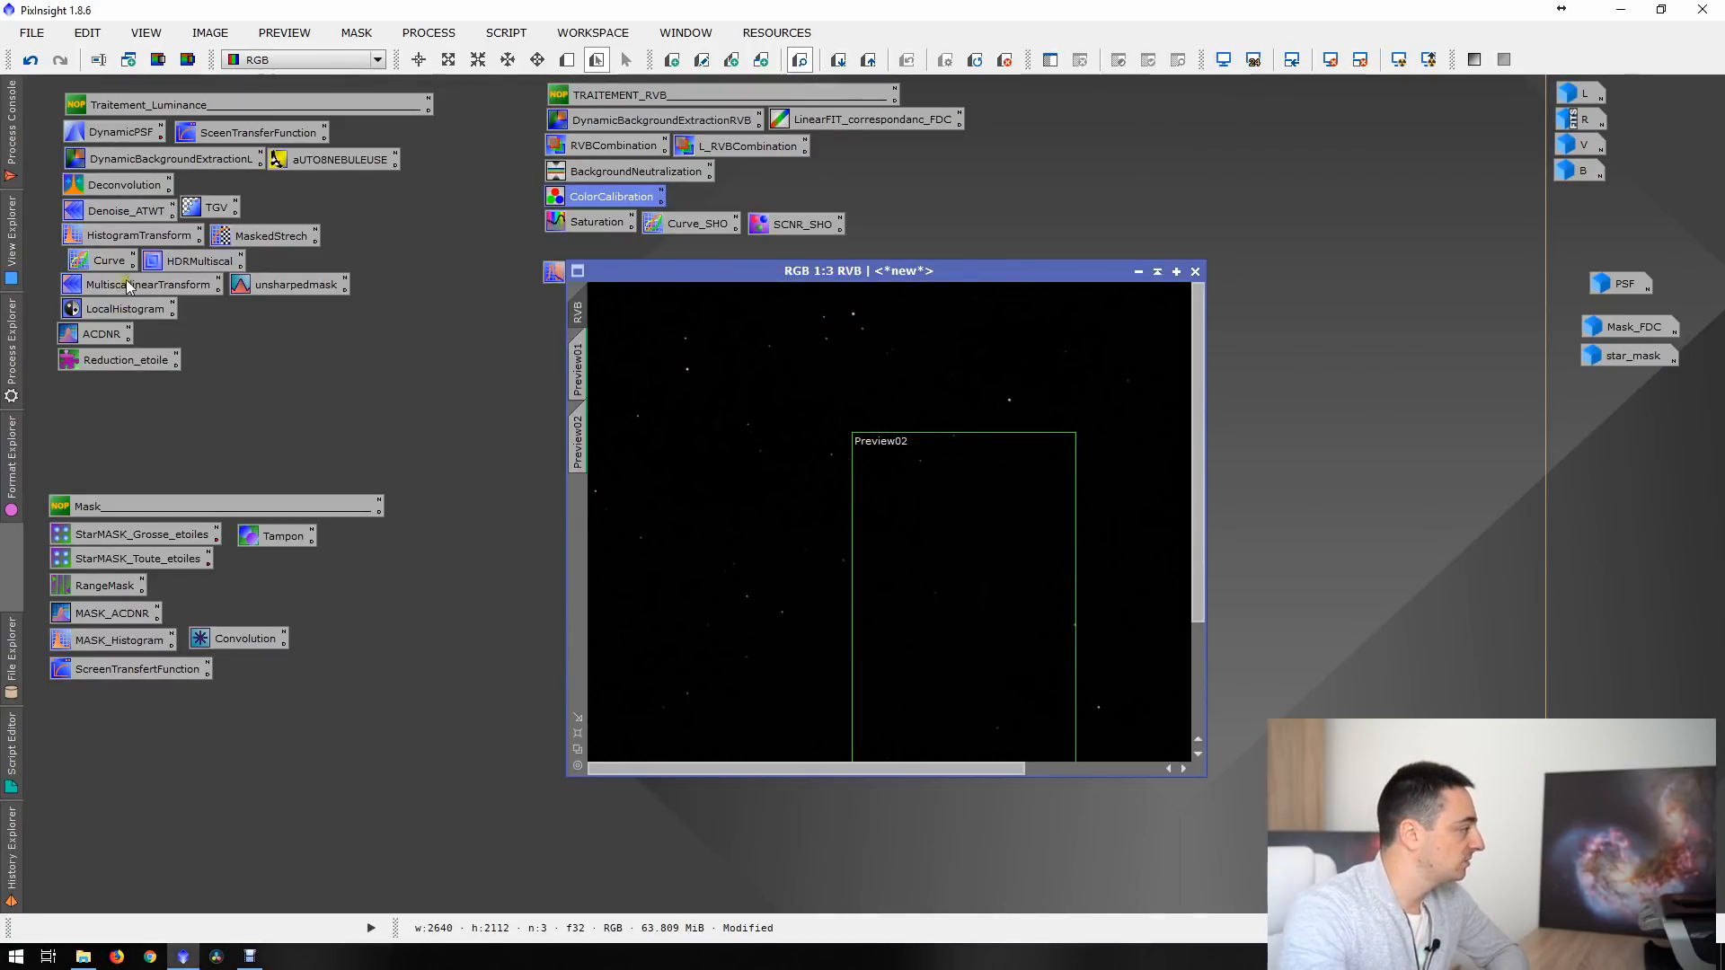
pyautogui.doubleClick(123, 239)
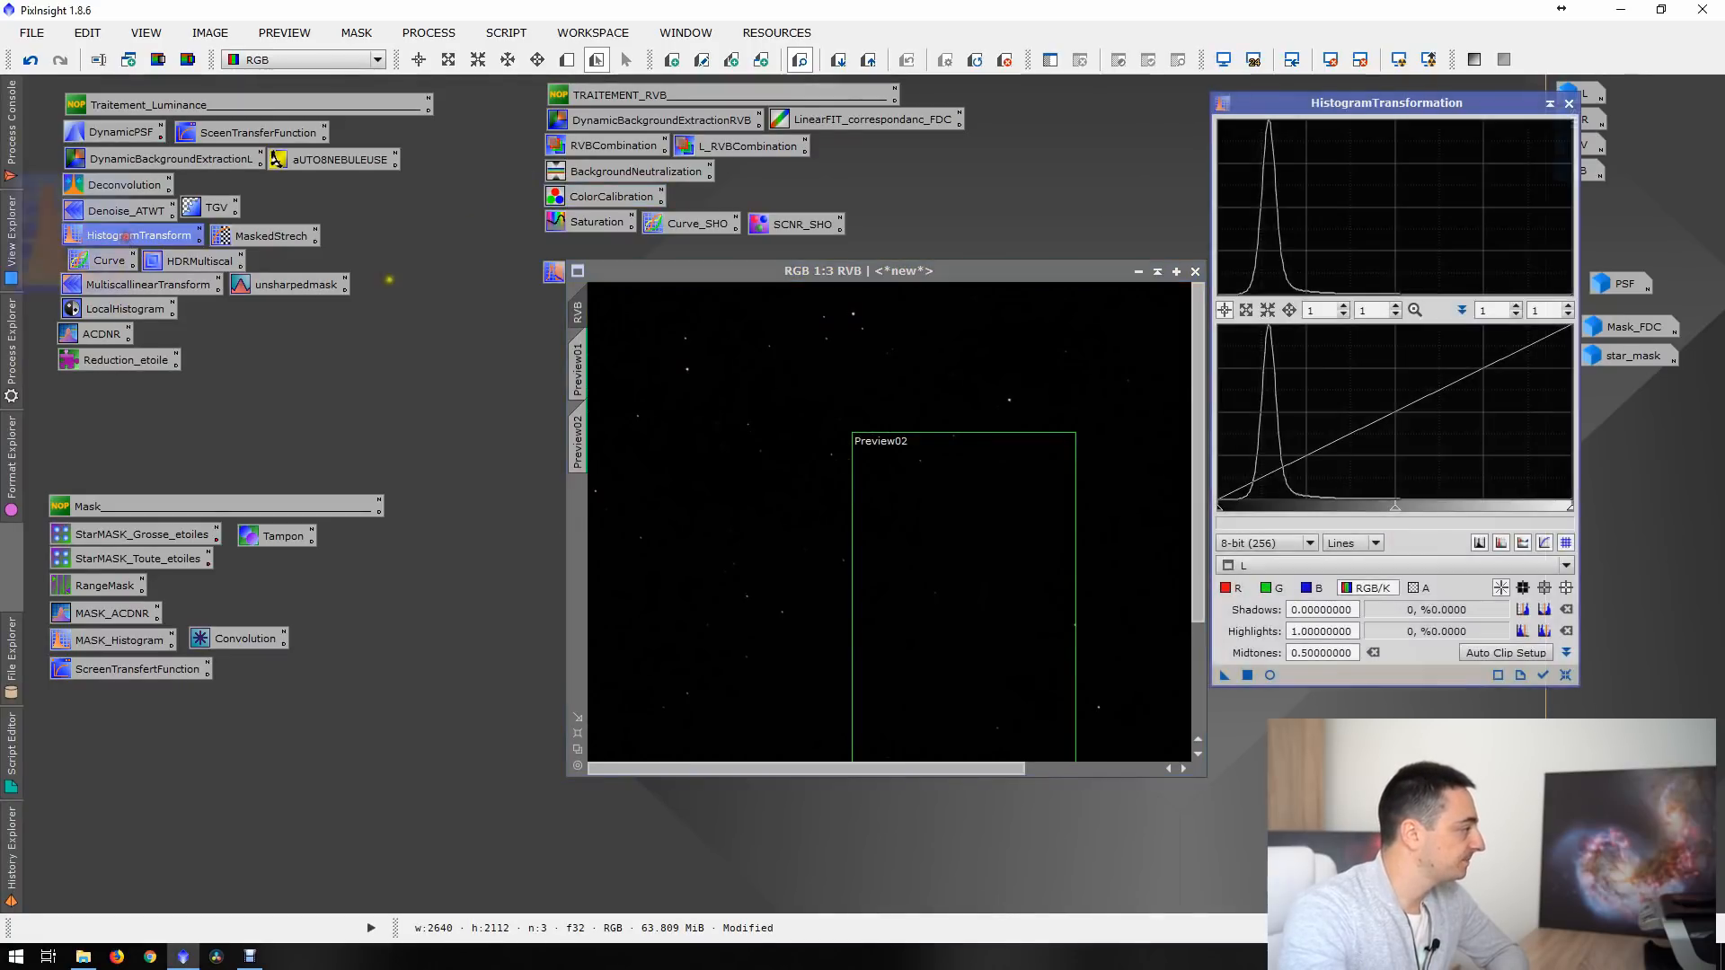
pyautogui.click(1542, 674)
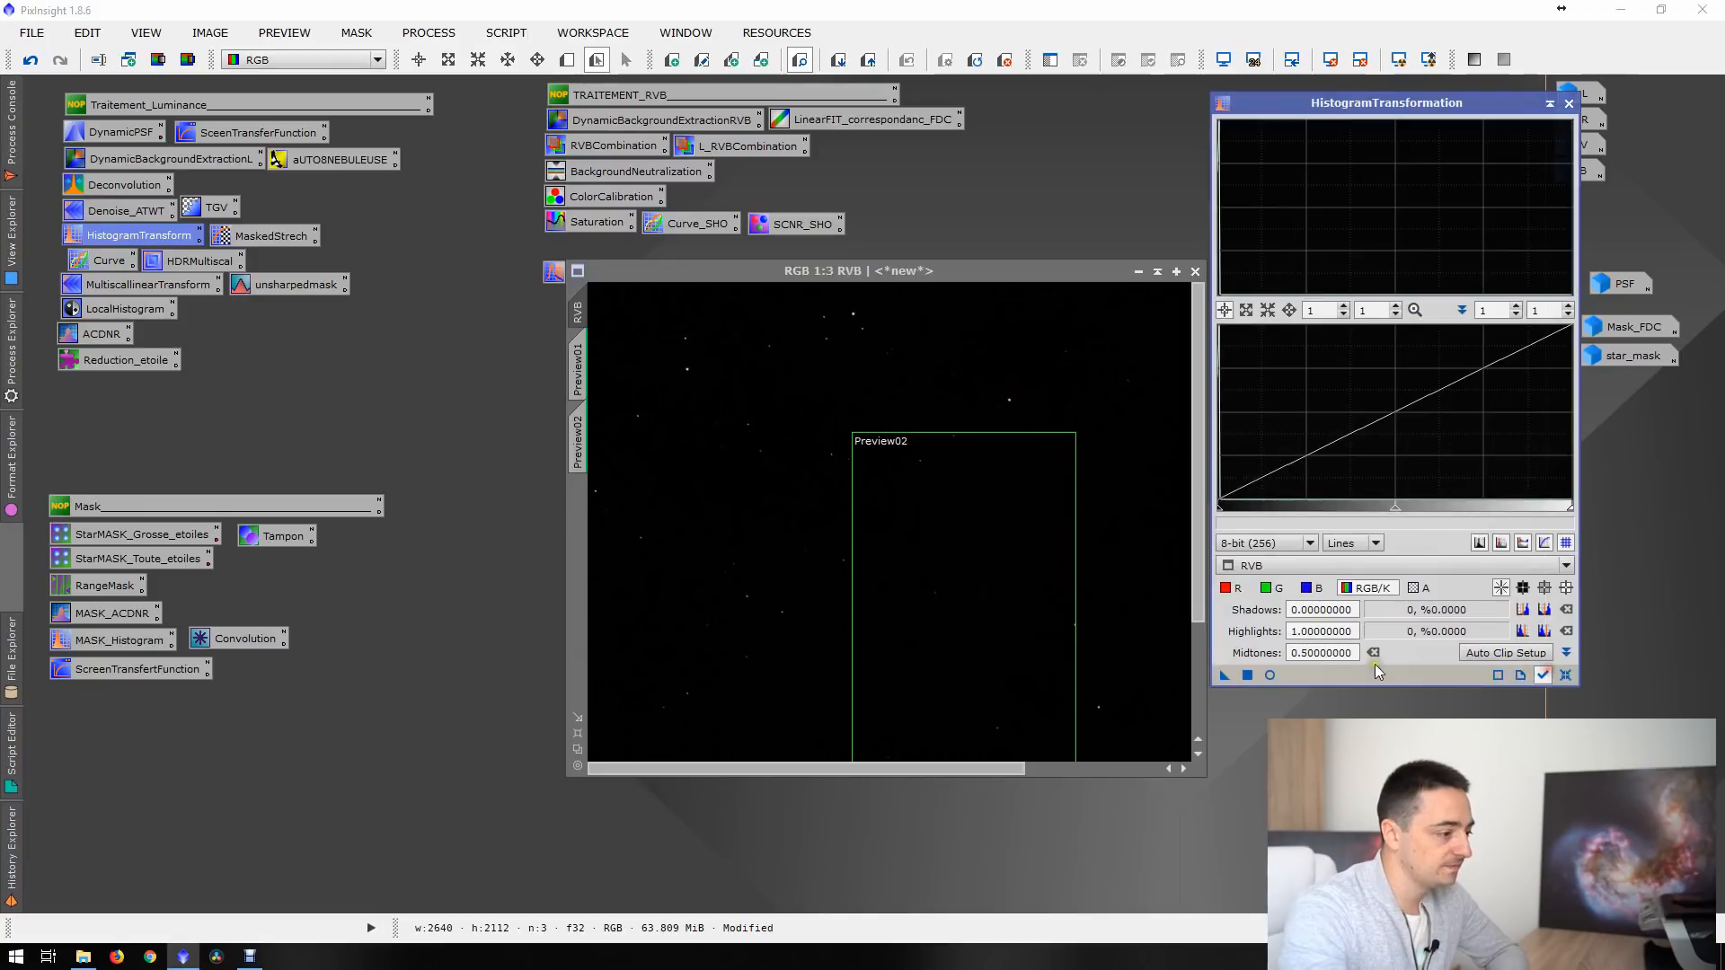
# - With the real-time preview on, lower the midtones to 0.04556962 and apply HistogramTransformation to RVB
pyautogui.click(1270, 675)
pyautogui.moveTo(1395, 507); pyautogui.dragTo(1234, 507)
pyautogui.click(1253, 672)
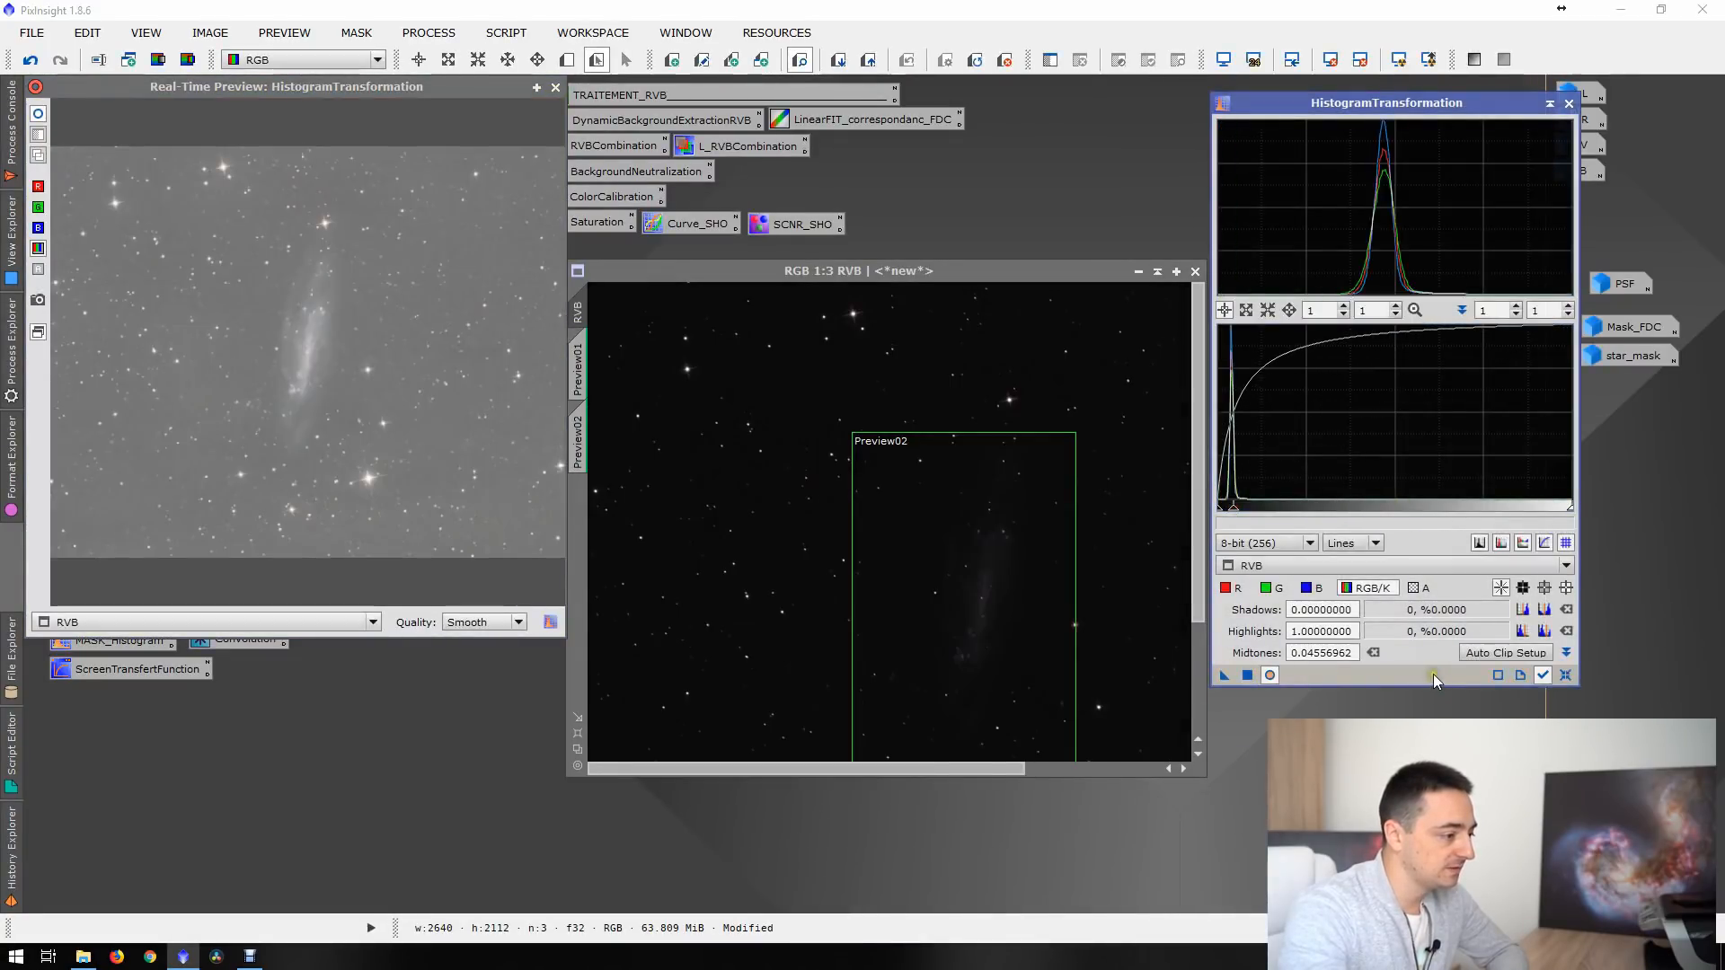
# - Reset the midtones, lower them to 0.11392405, and apply this second histogram stretch to RVB
pyautogui.click(1373, 652)
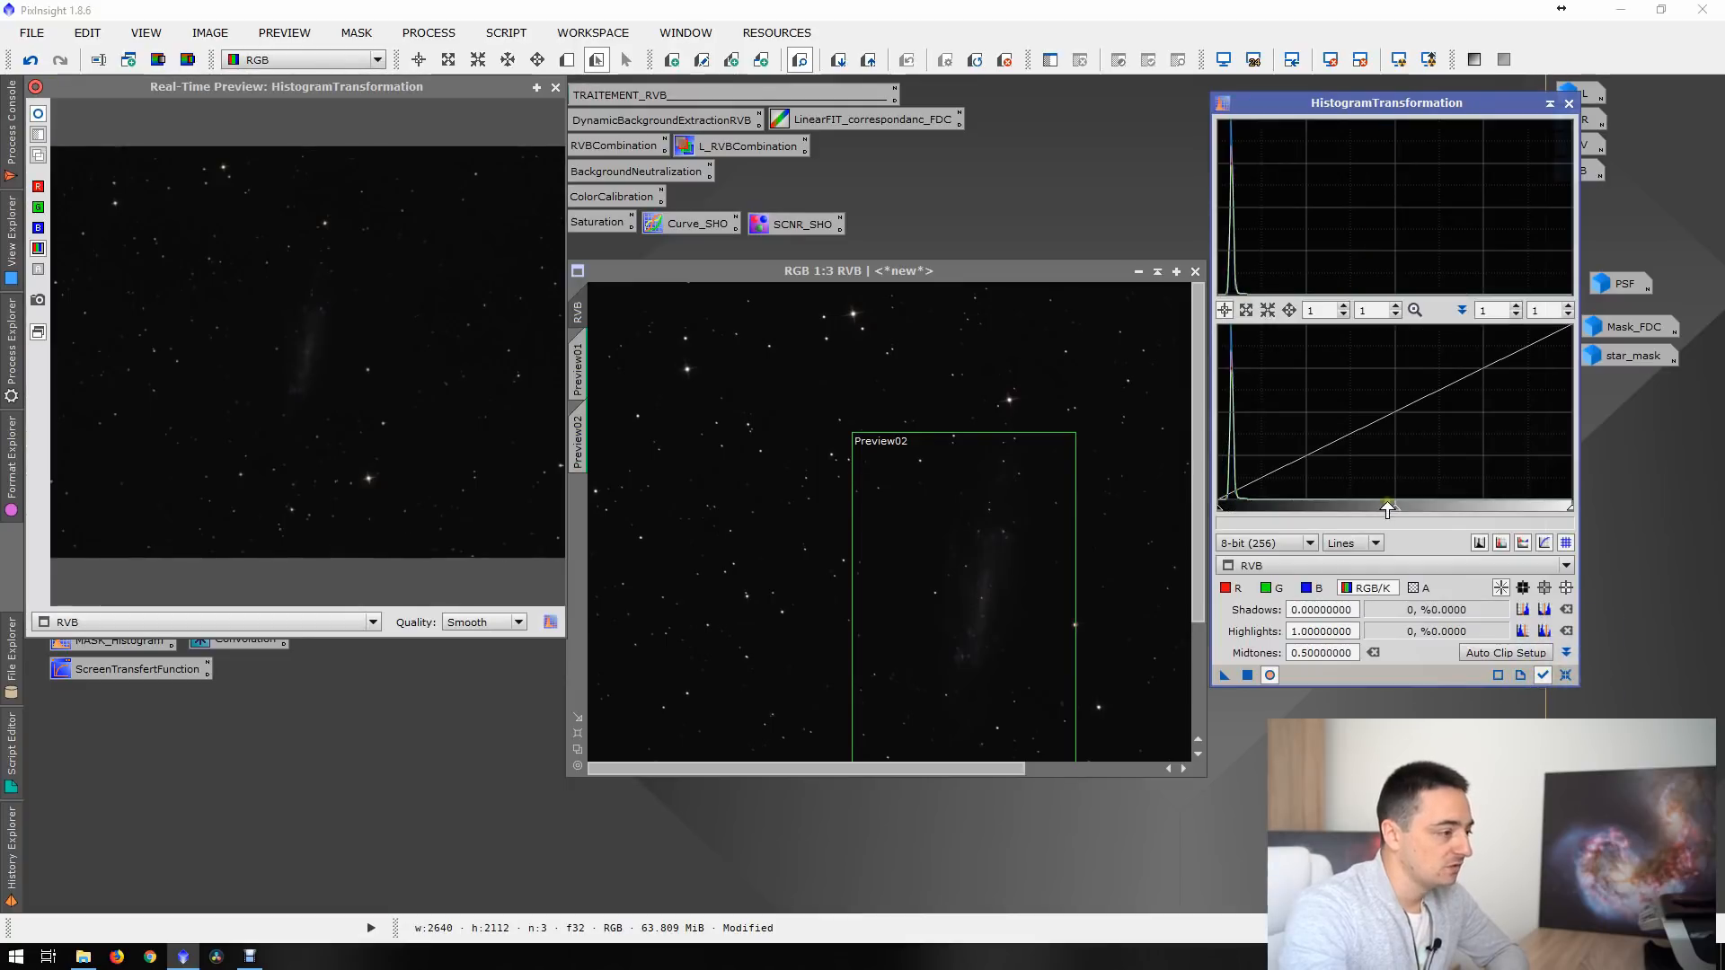
pyautogui.moveTo(1395, 507); pyautogui.dragTo(1258, 511)
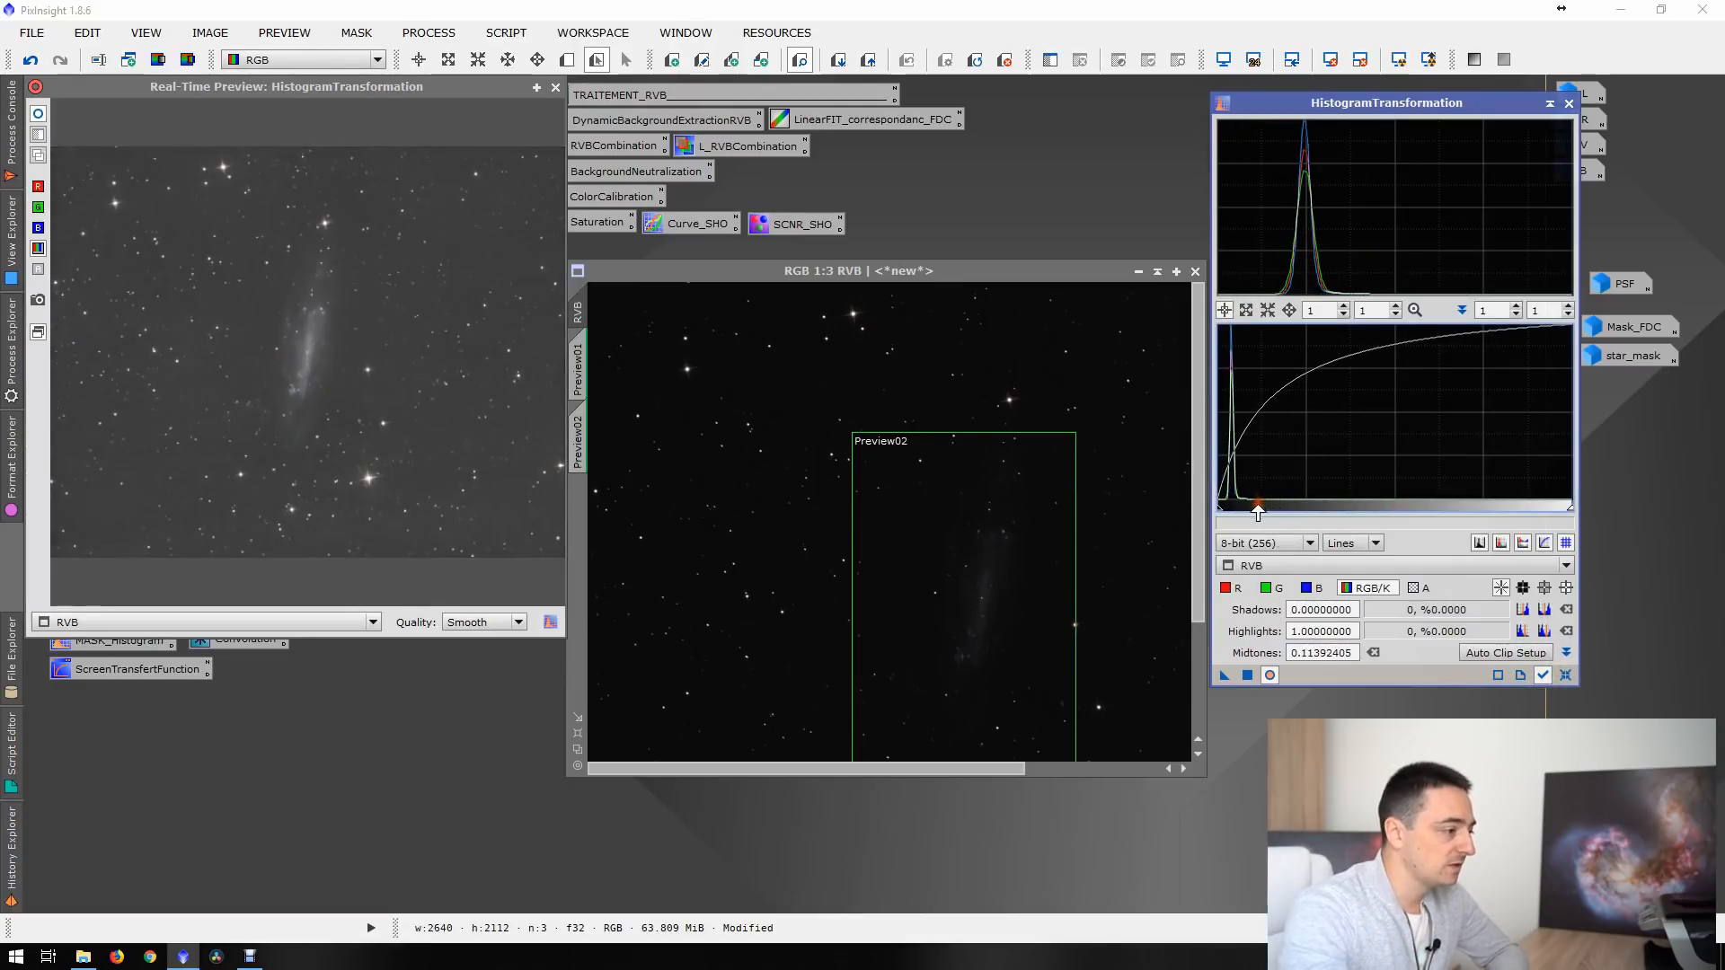
pyautogui.click(1252, 675)
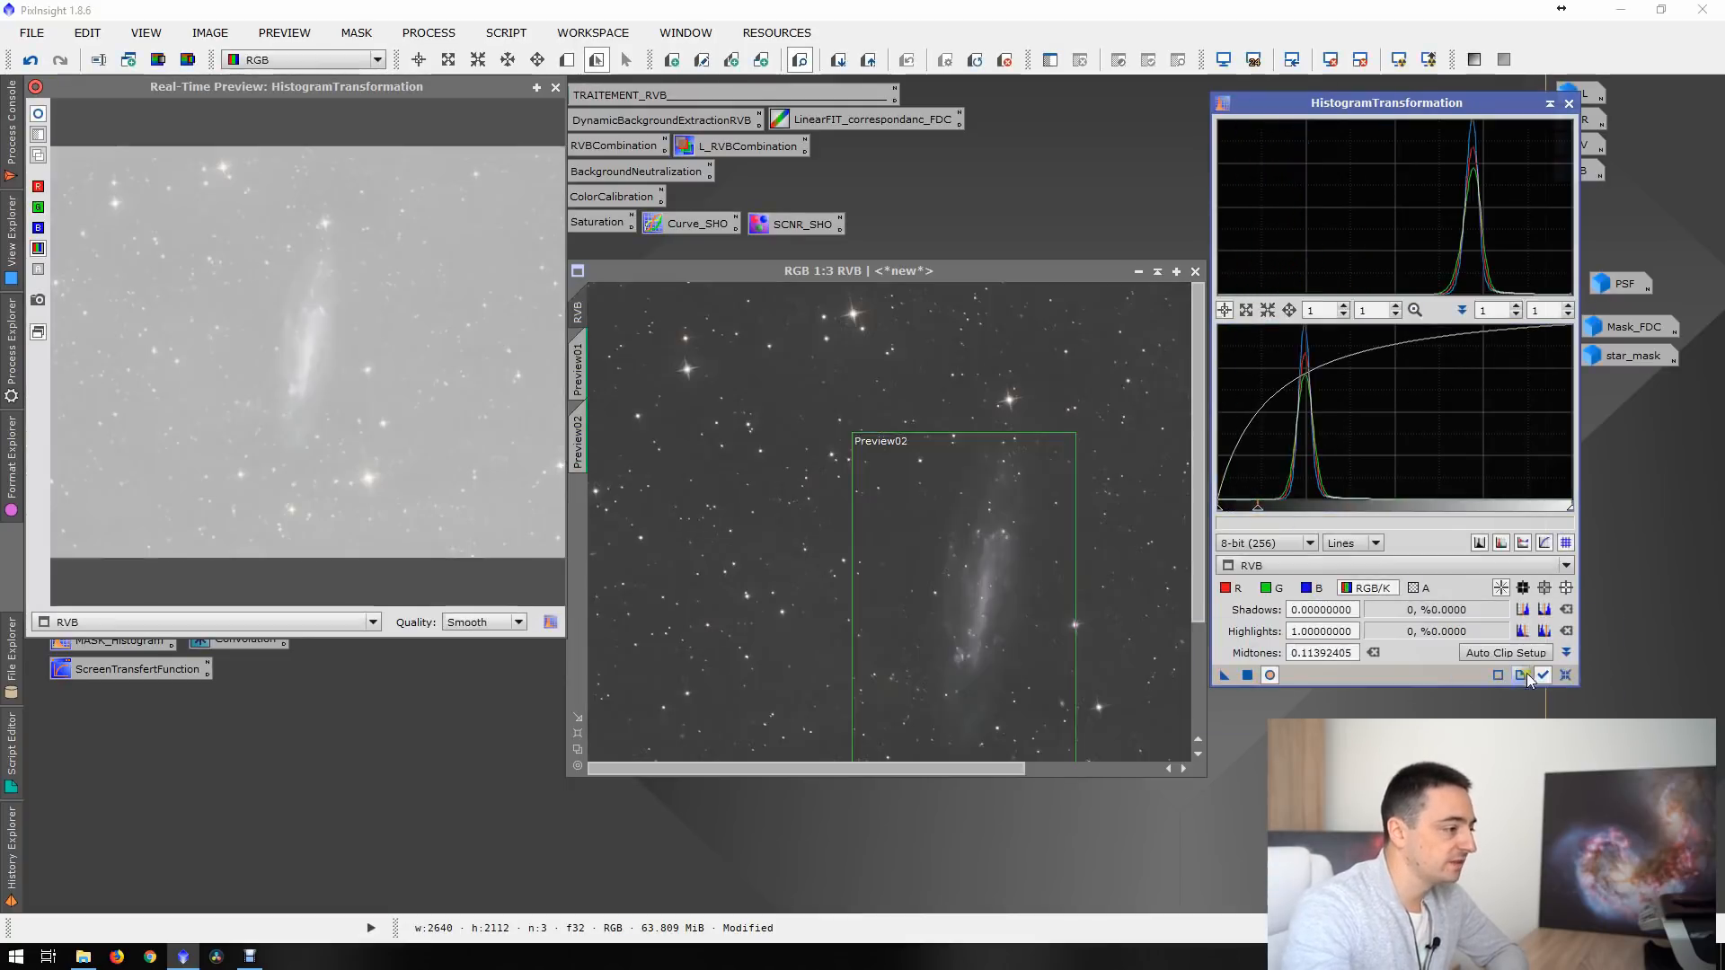
# - Reset the HistogramTransformation parameters, review the stretched RVB image as a whole, and close the process
pyautogui.click(1566, 676)
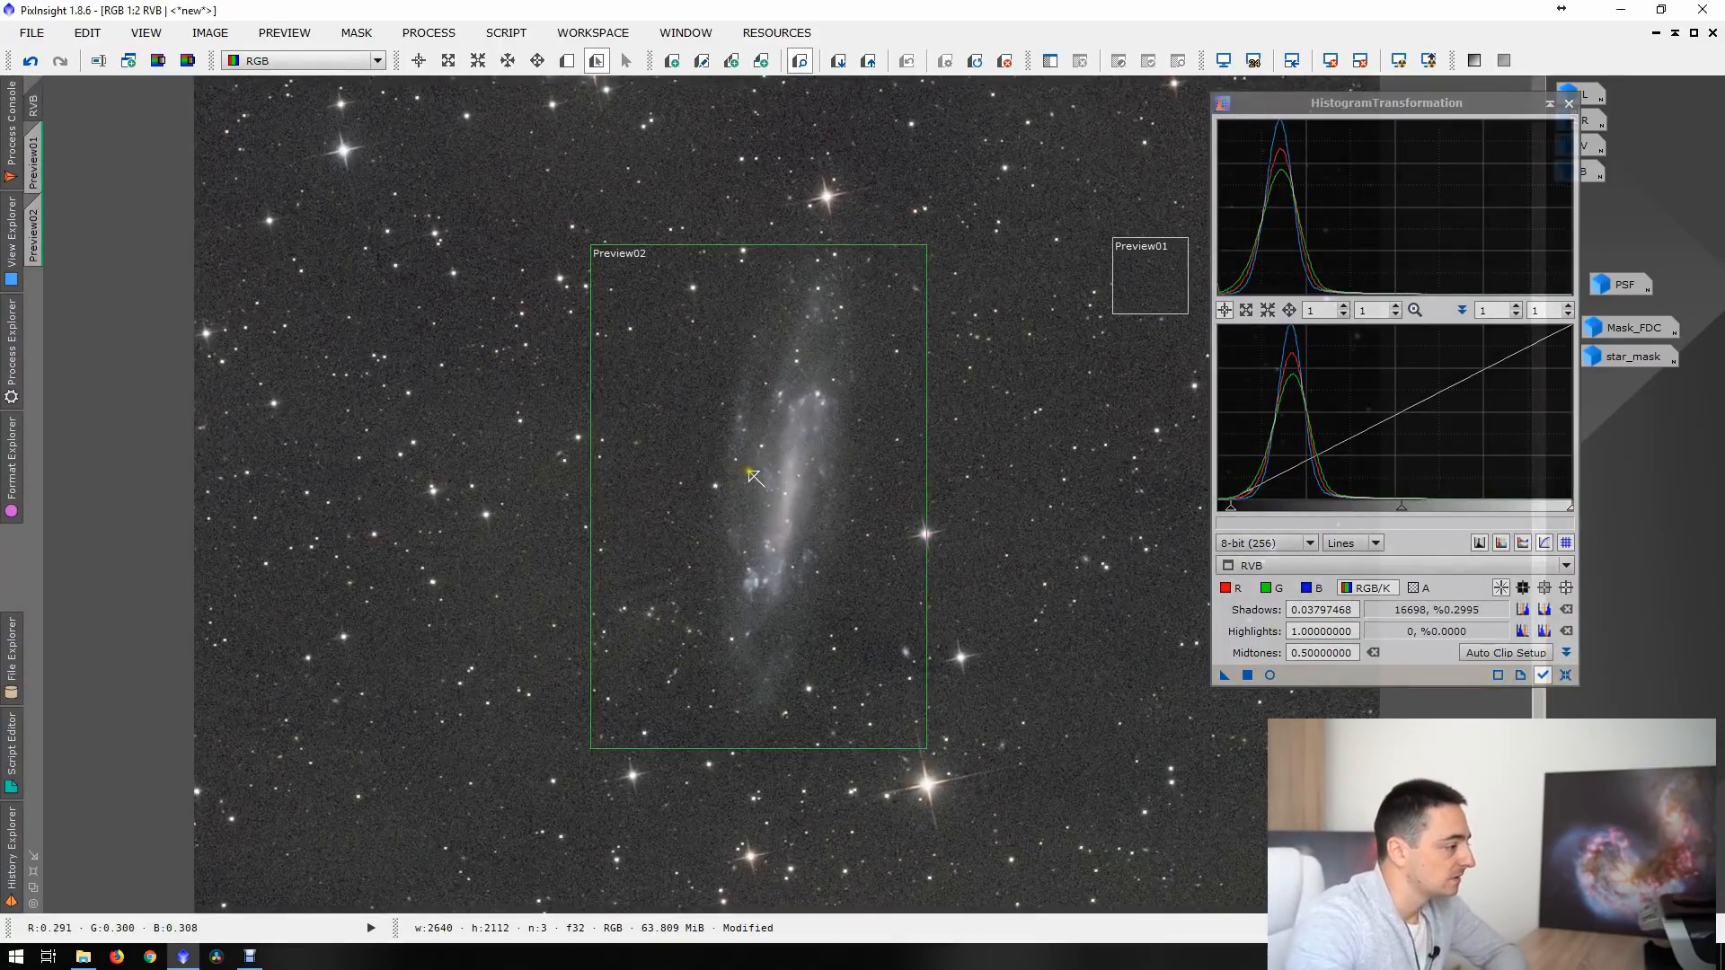
pyautogui.scroll(-1, 753, 476)
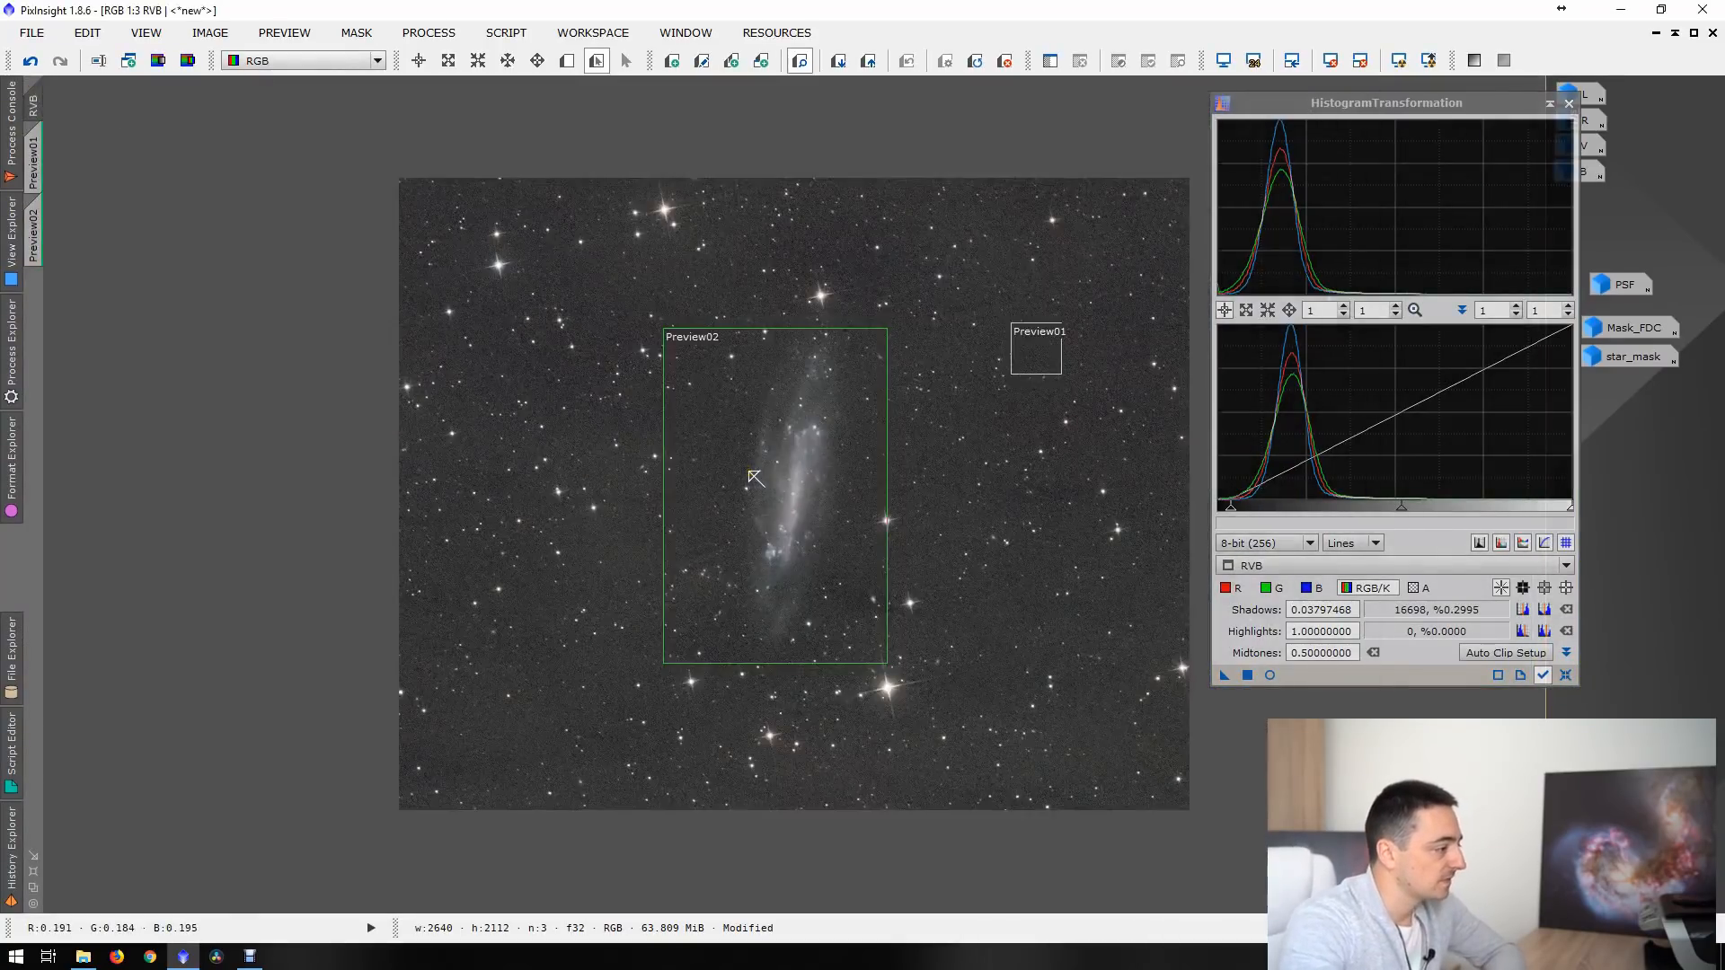
pyautogui.click(1568, 104)
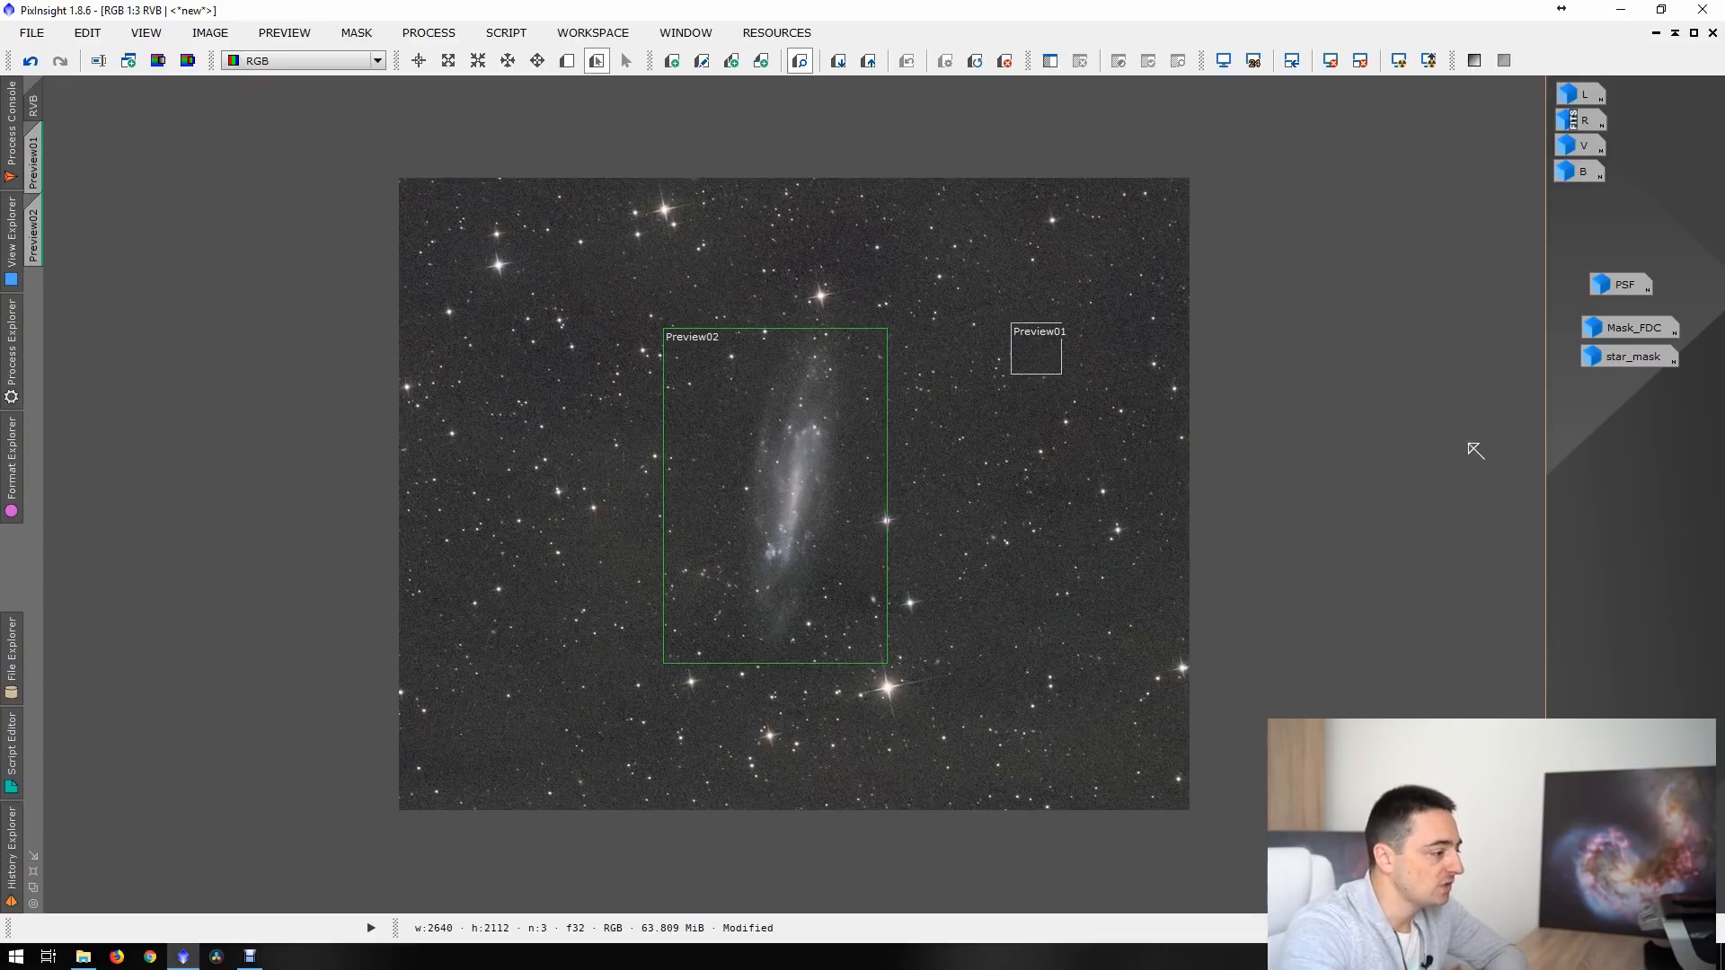
# - Restore the RVB window, open the minimized L image, and remove the mask from L
pyautogui.click(1694, 34)
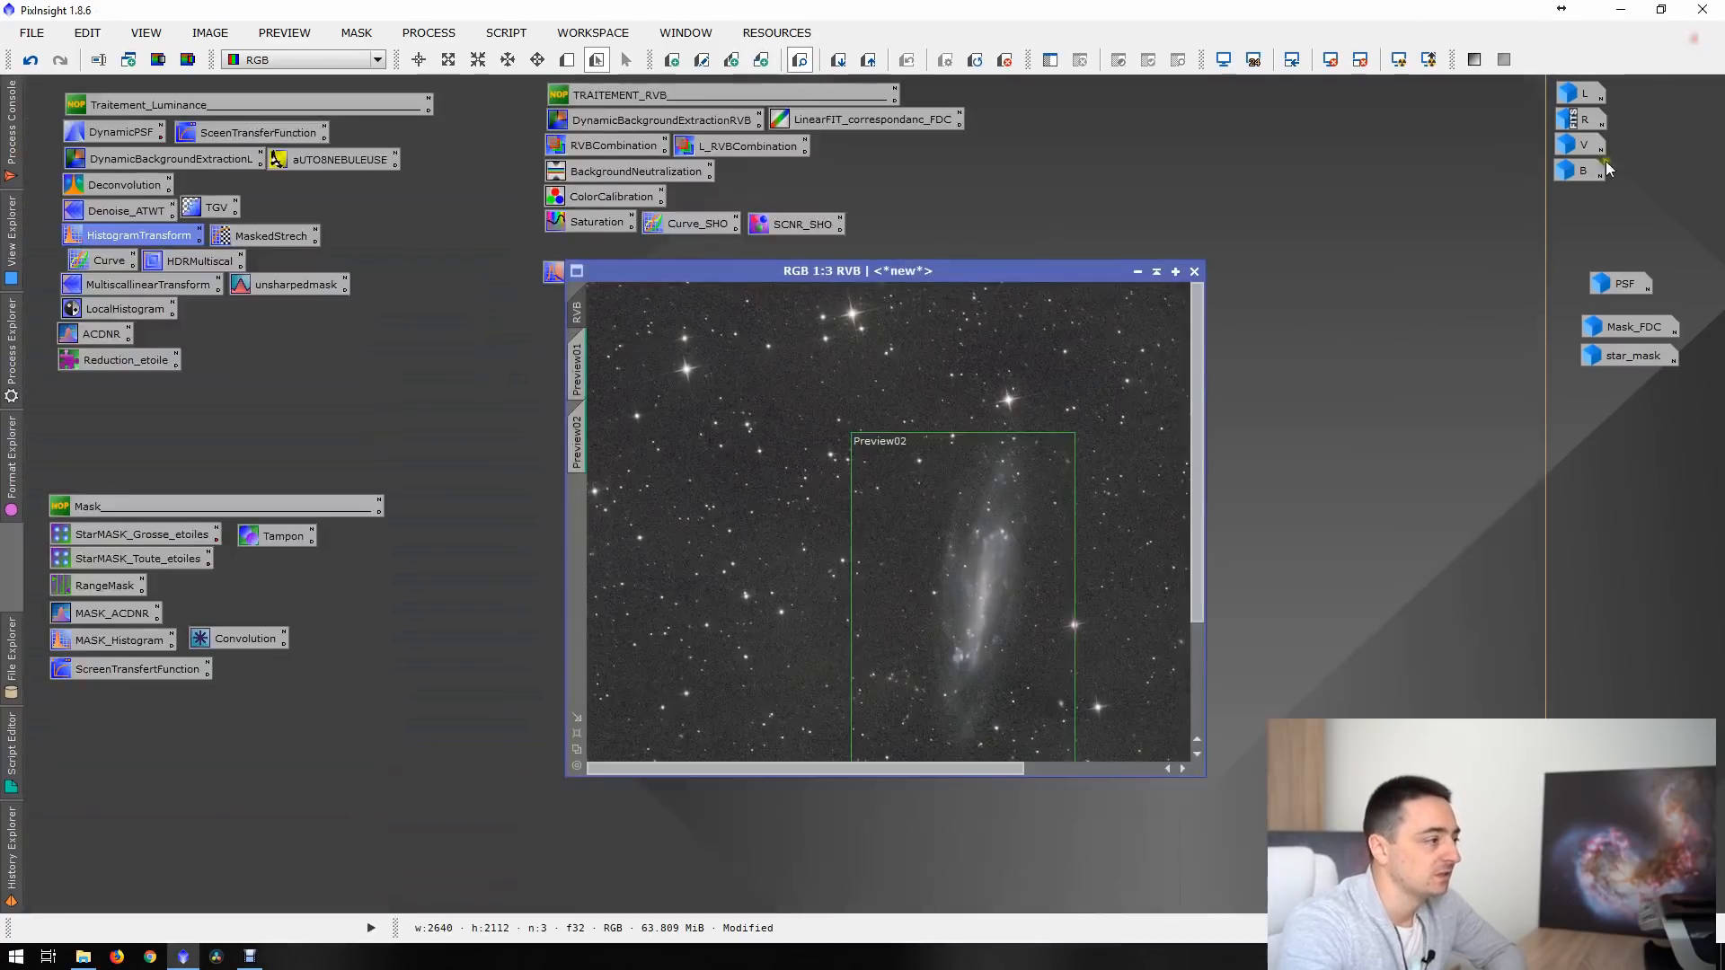
pyautogui.doubleClick(1579, 101)
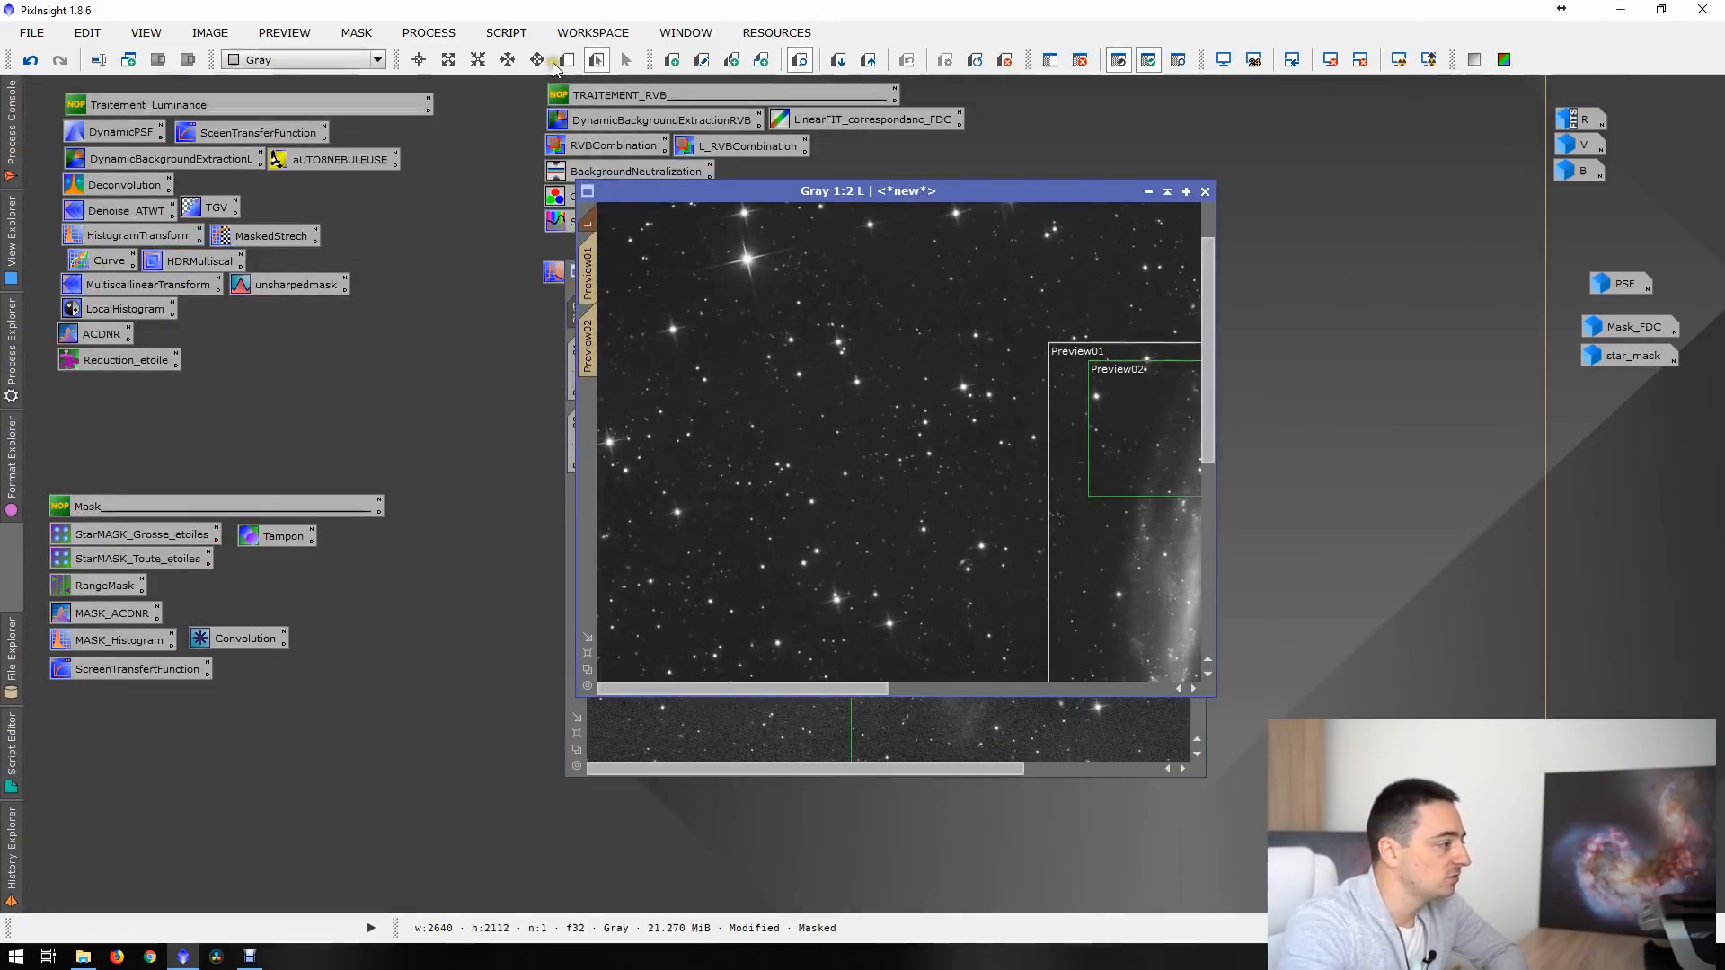
pyautogui.click(356, 34)
pyautogui.click(375, 77)
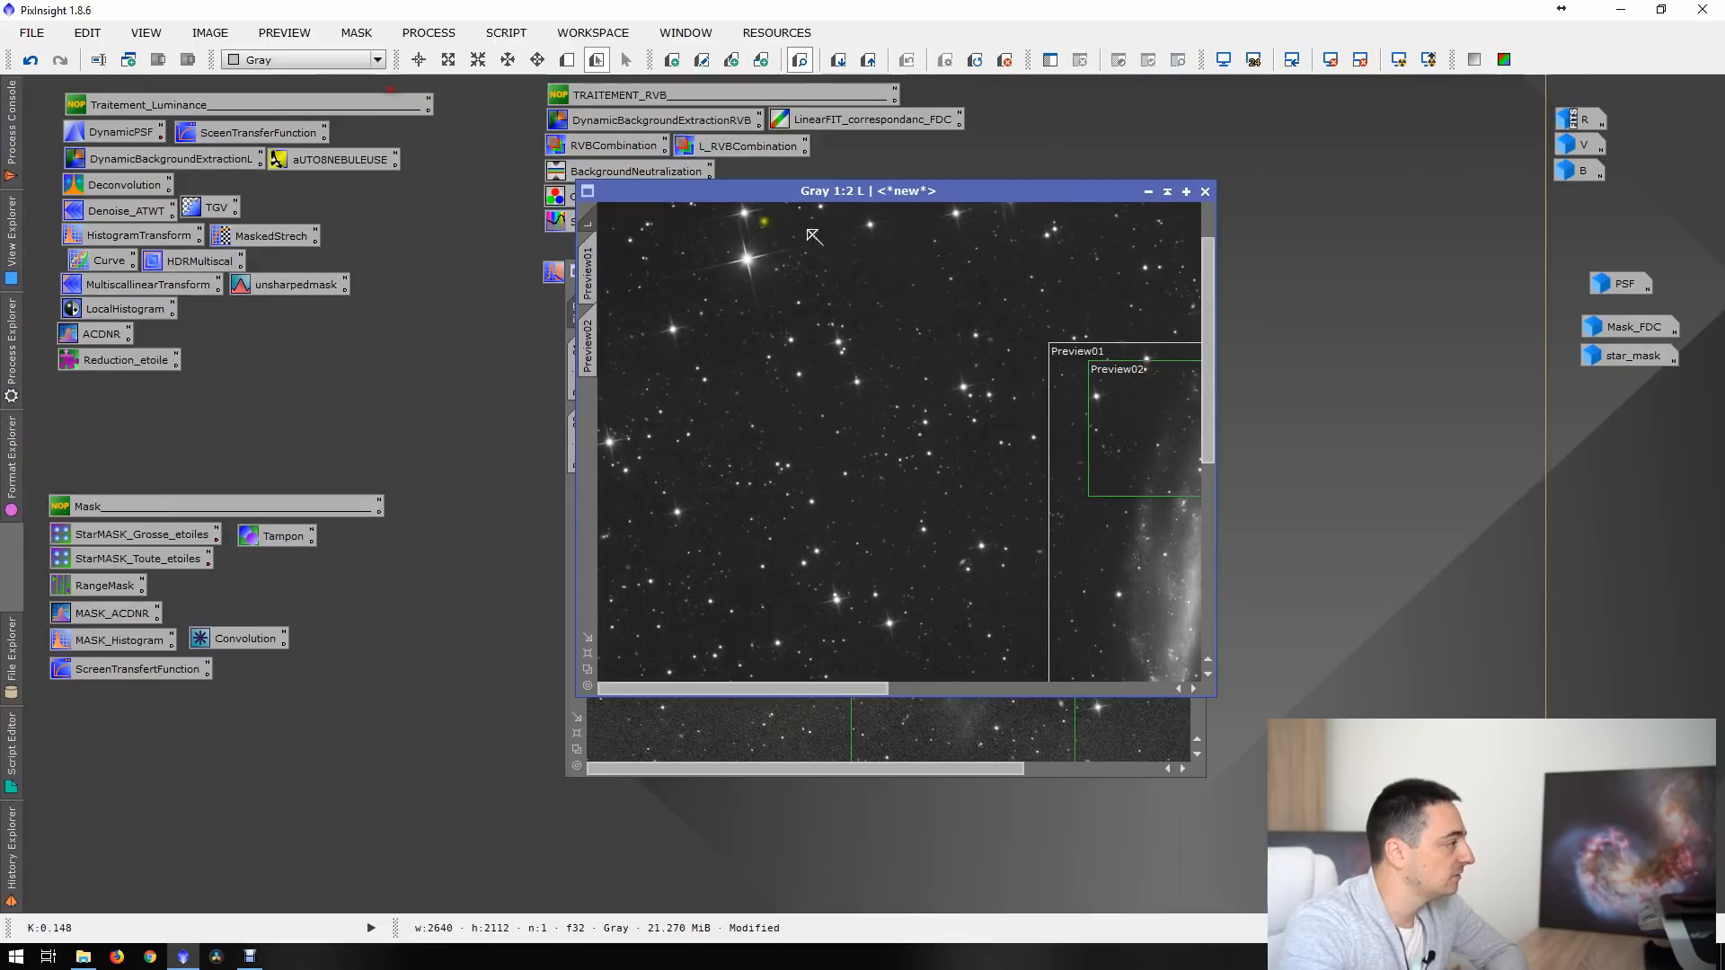
# - Arrange the L and RVB windows side by side with the galaxy framed at 1:2 in both
pyautogui.moveTo(920, 192); pyautogui.dragTo(467, 187)
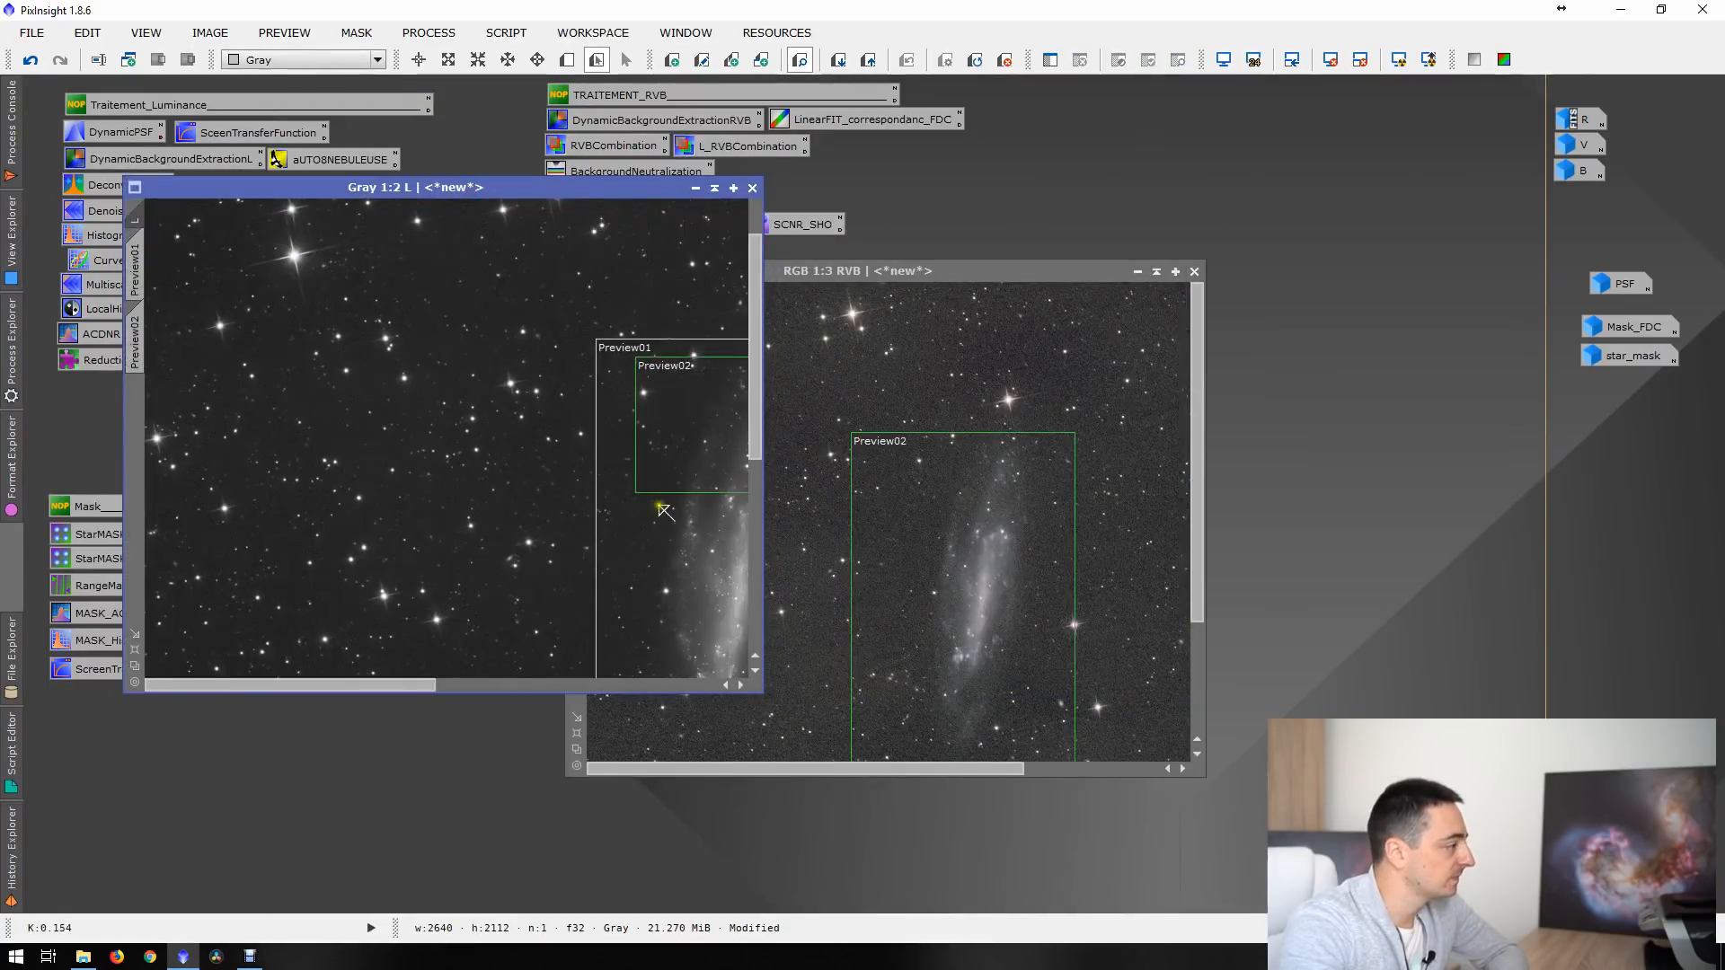
pyautogui.moveTo(663, 501); pyautogui.dragTo(365, 409)
pyautogui.moveTo(1031, 270); pyautogui.dragTo(1249, 175)
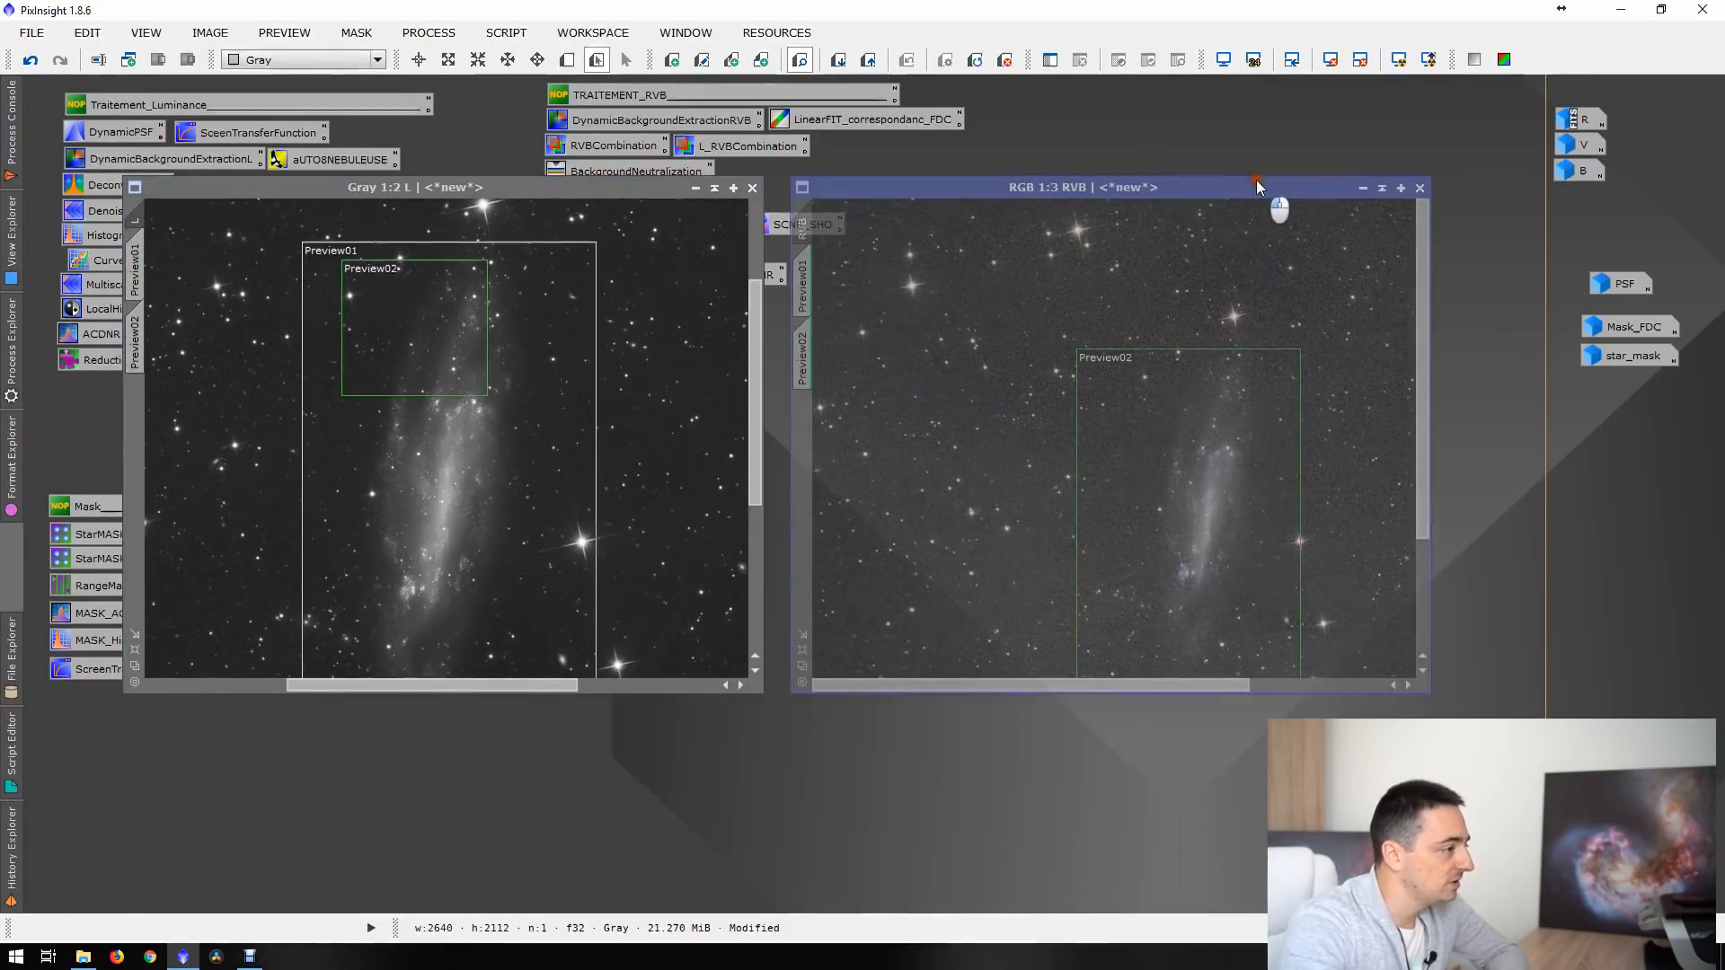
pyautogui.hotkey('ctrl', '+')
pyautogui.moveTo(1186, 410); pyautogui.dragTo(1041, 348)
pyautogui.moveTo(1108, 179); pyautogui.dragTo(1116, 203)
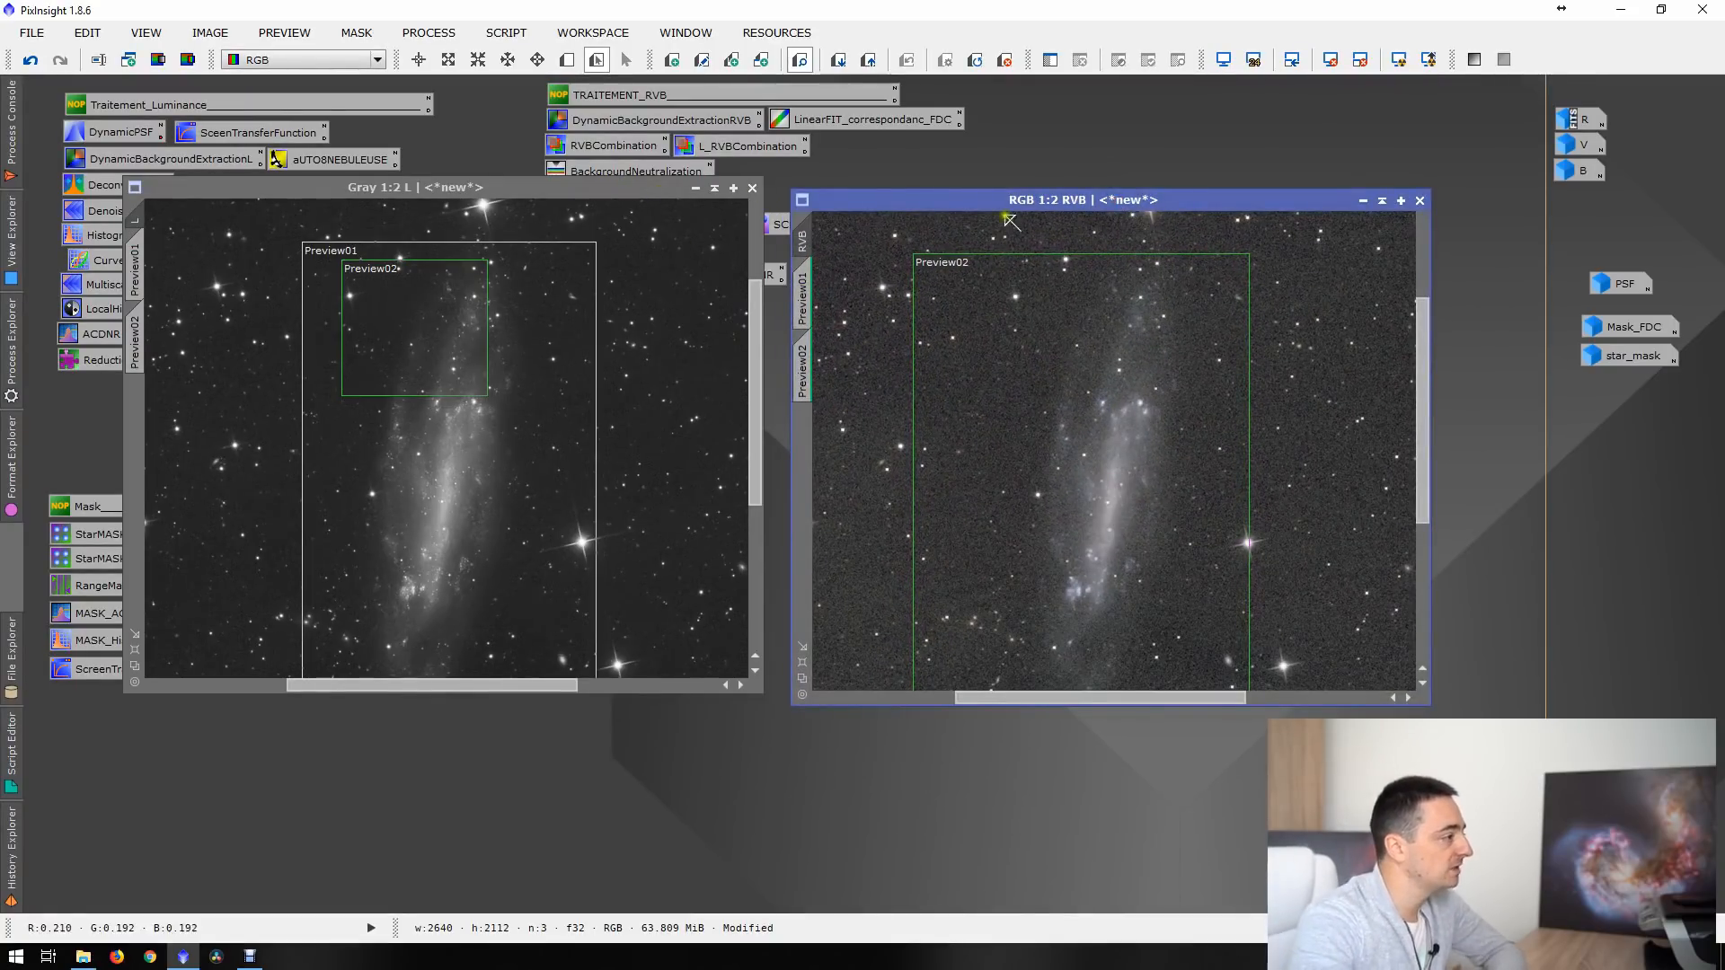
# - Minimize the L image, open LRGBCombination with only L as source, and set its saturation to 0.400
pyautogui.moveTo(1038, 199); pyautogui.dragTo(1038, 278)
pyautogui.click(706, 188)
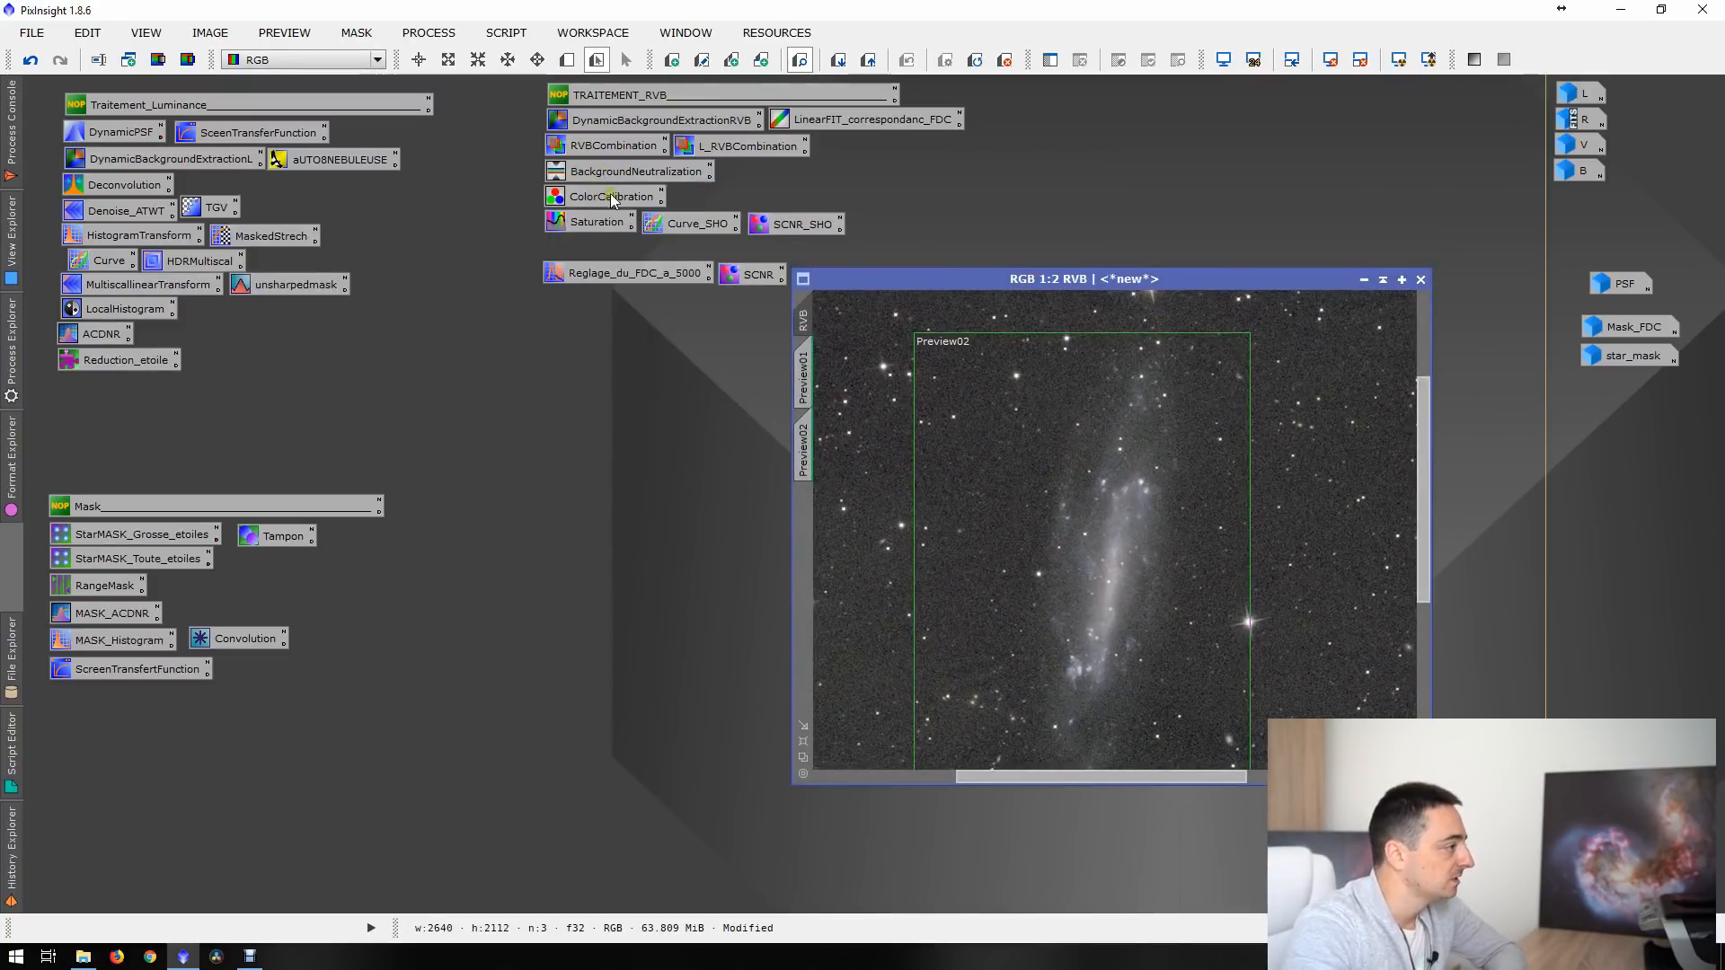
pyautogui.doubleClick(728, 150)
pyautogui.moveTo(1067, 175); pyautogui.dragTo(360, 258)
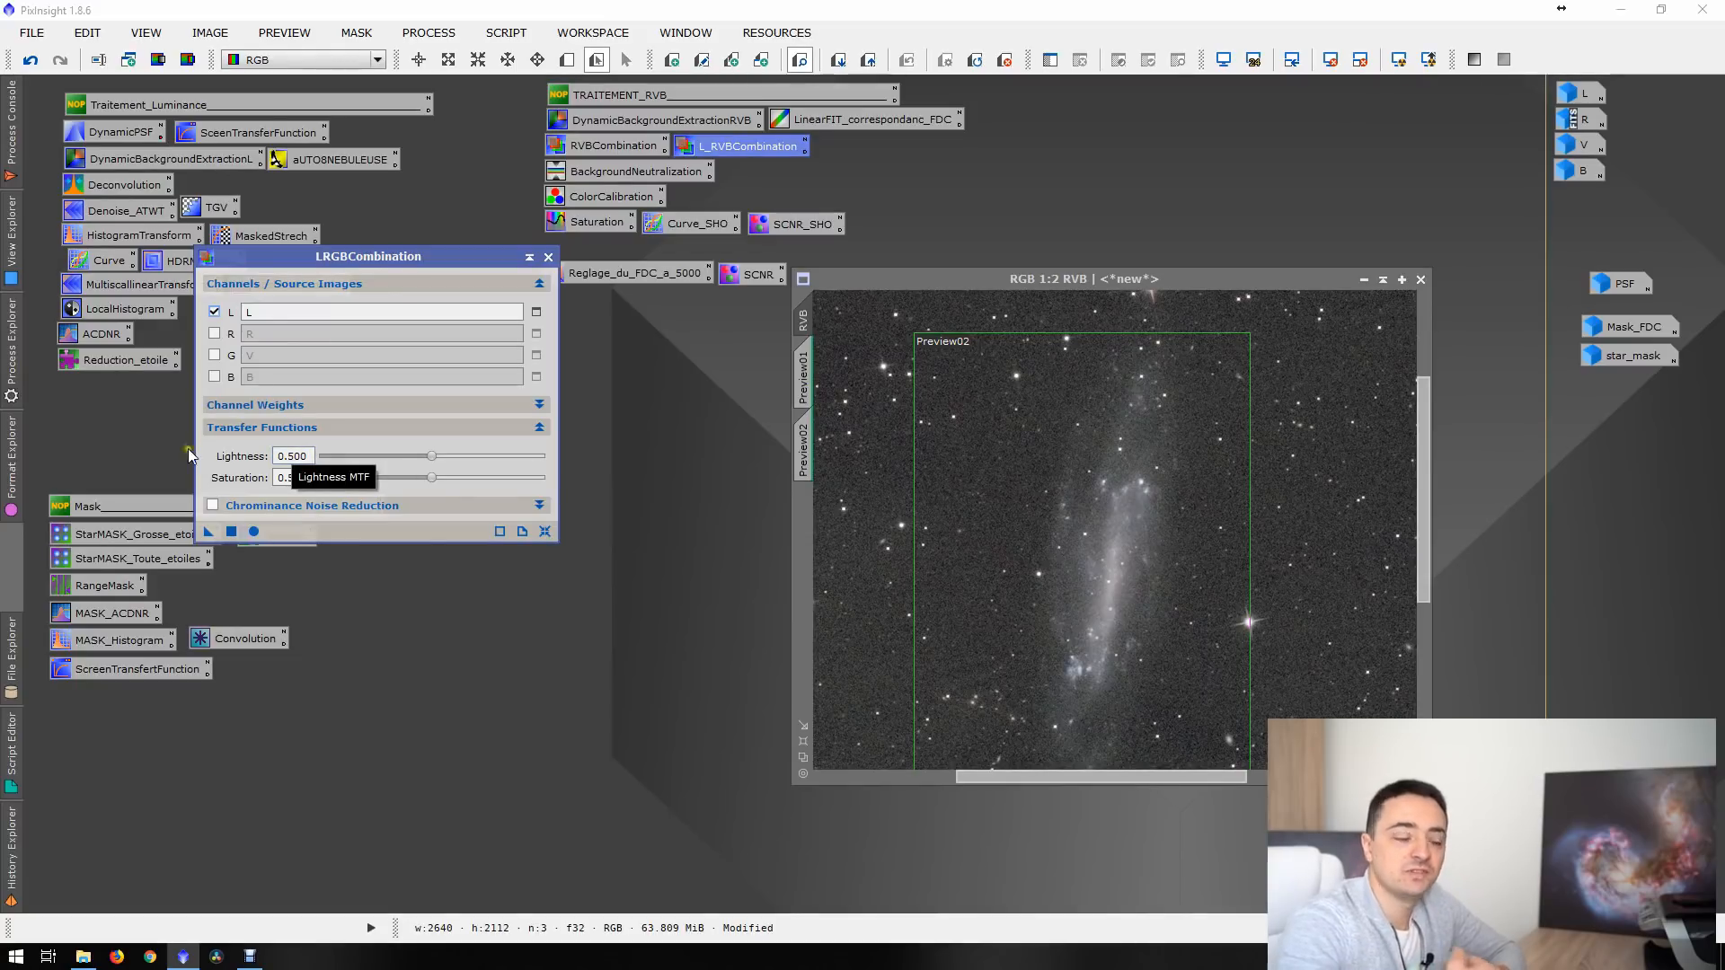
pyautogui.moveTo(431, 477); pyautogui.dragTo(410, 483)
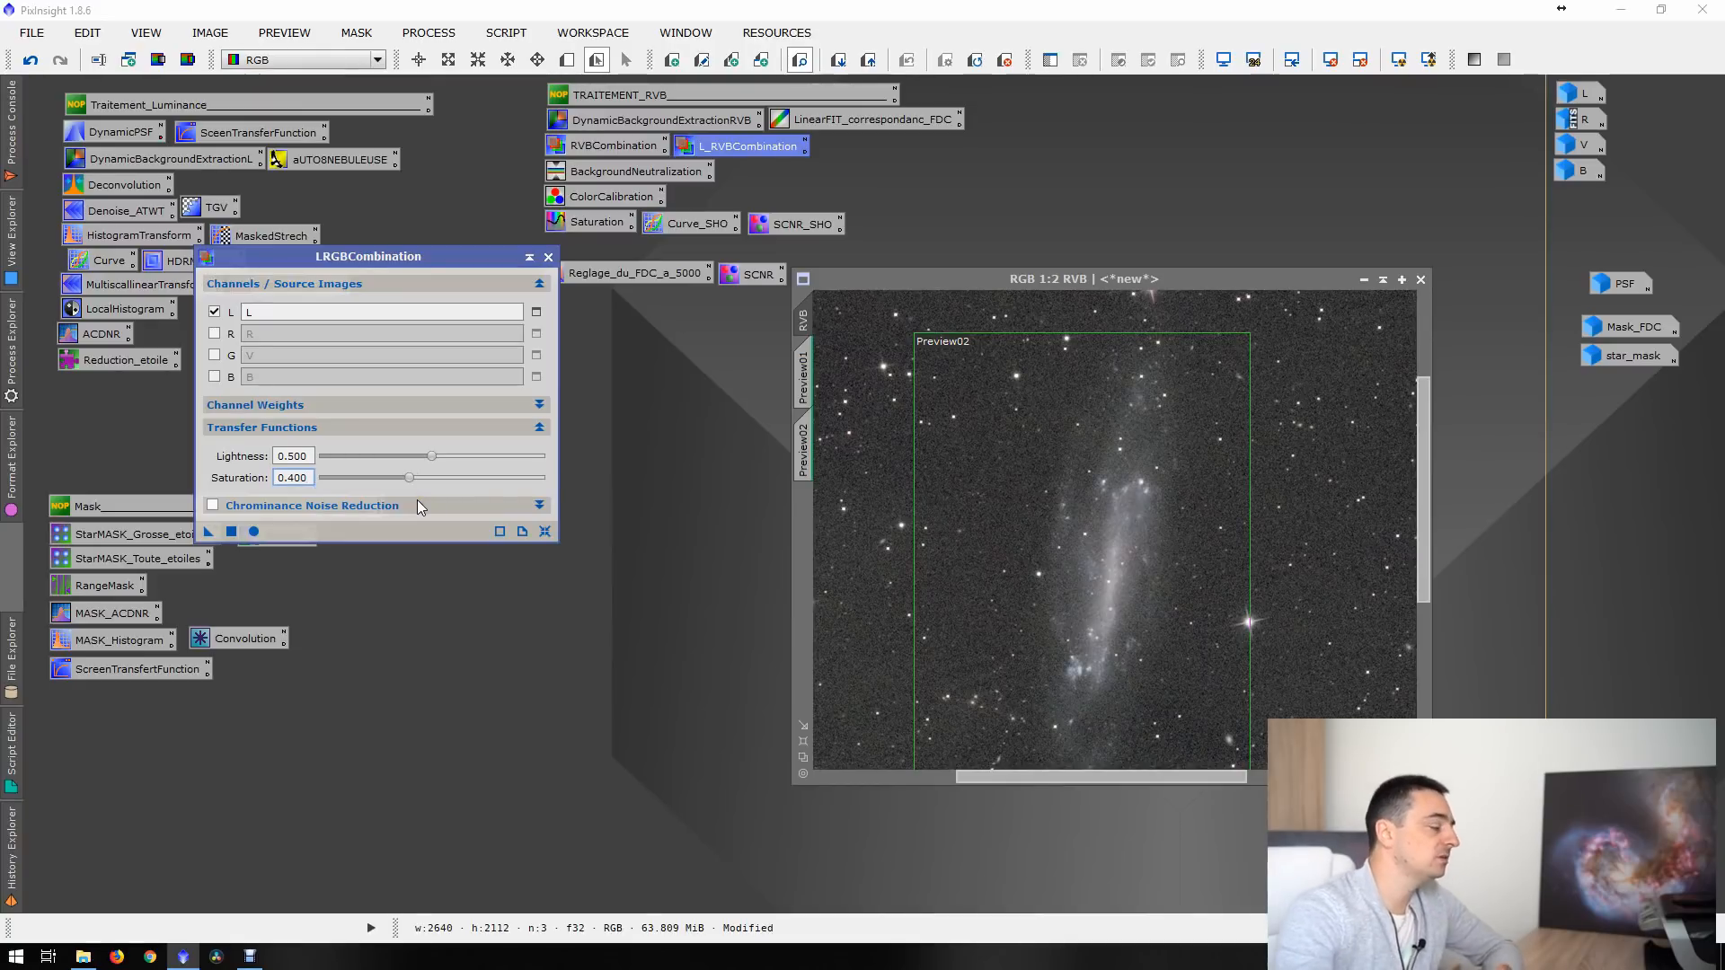
# - Apply LRGBCombination to RVB, undo it, and reapply it with Chrominance Noise Reduction enabled
pyautogui.moveTo(208, 531); pyautogui.dragTo(993, 541)
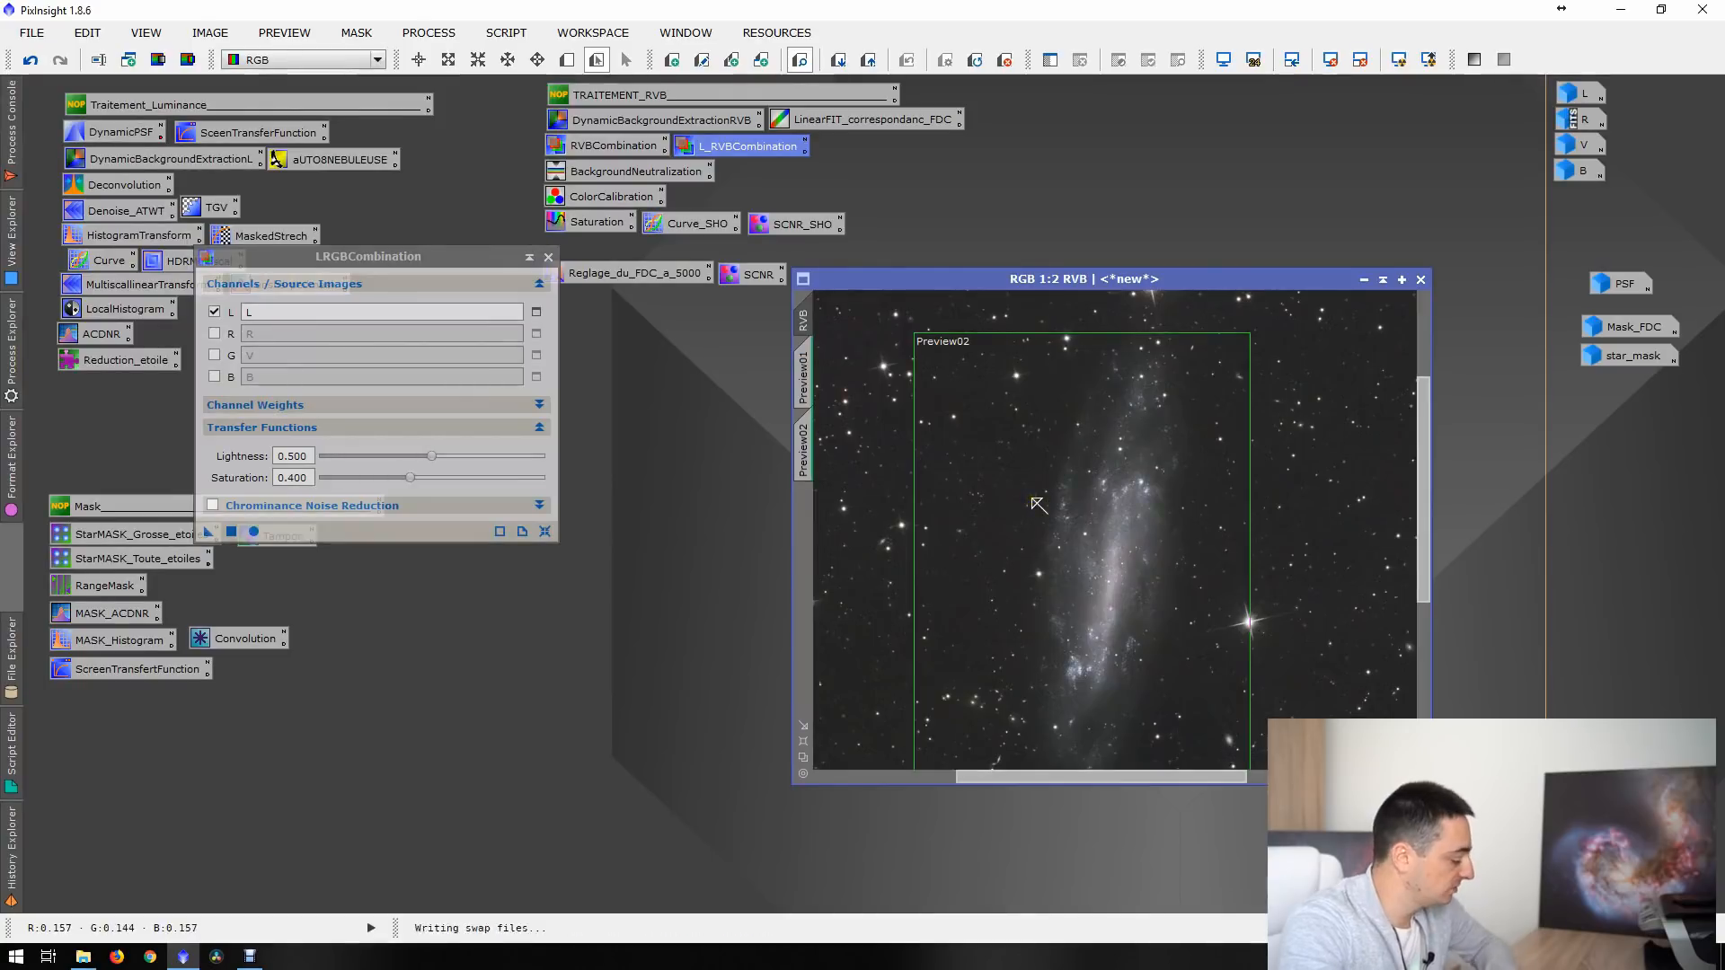
pyautogui.hotkey('ctrl', 'z')
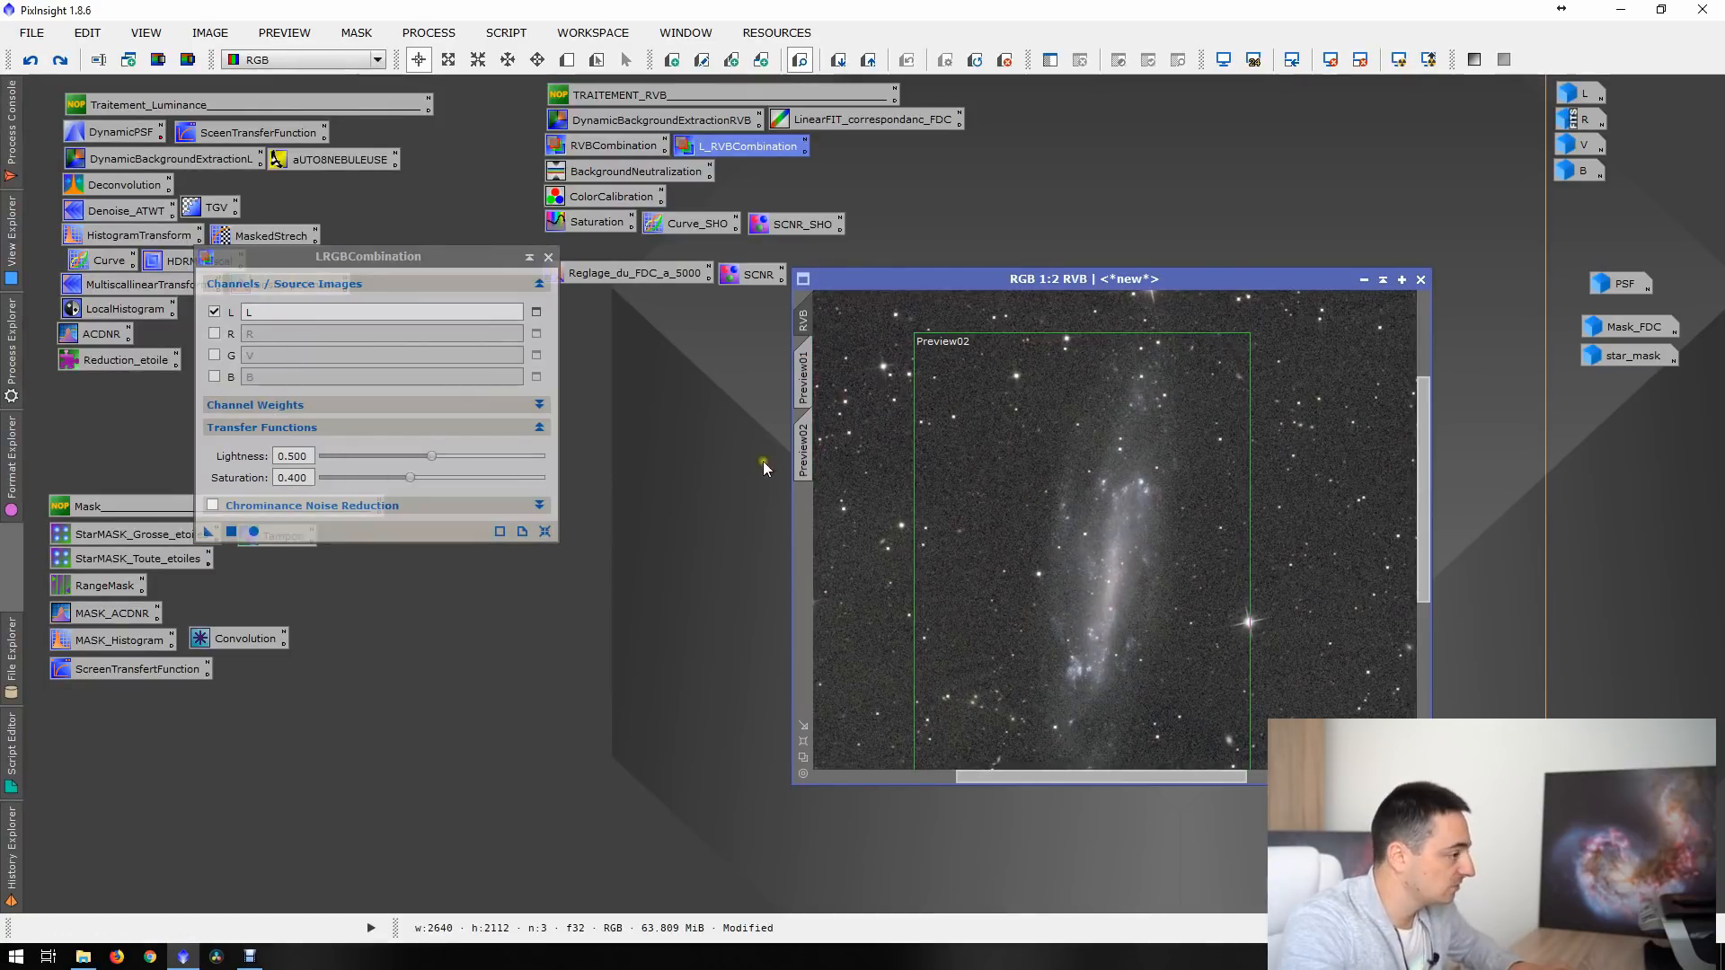
pyautogui.click(213, 504)
pyautogui.click(282, 513)
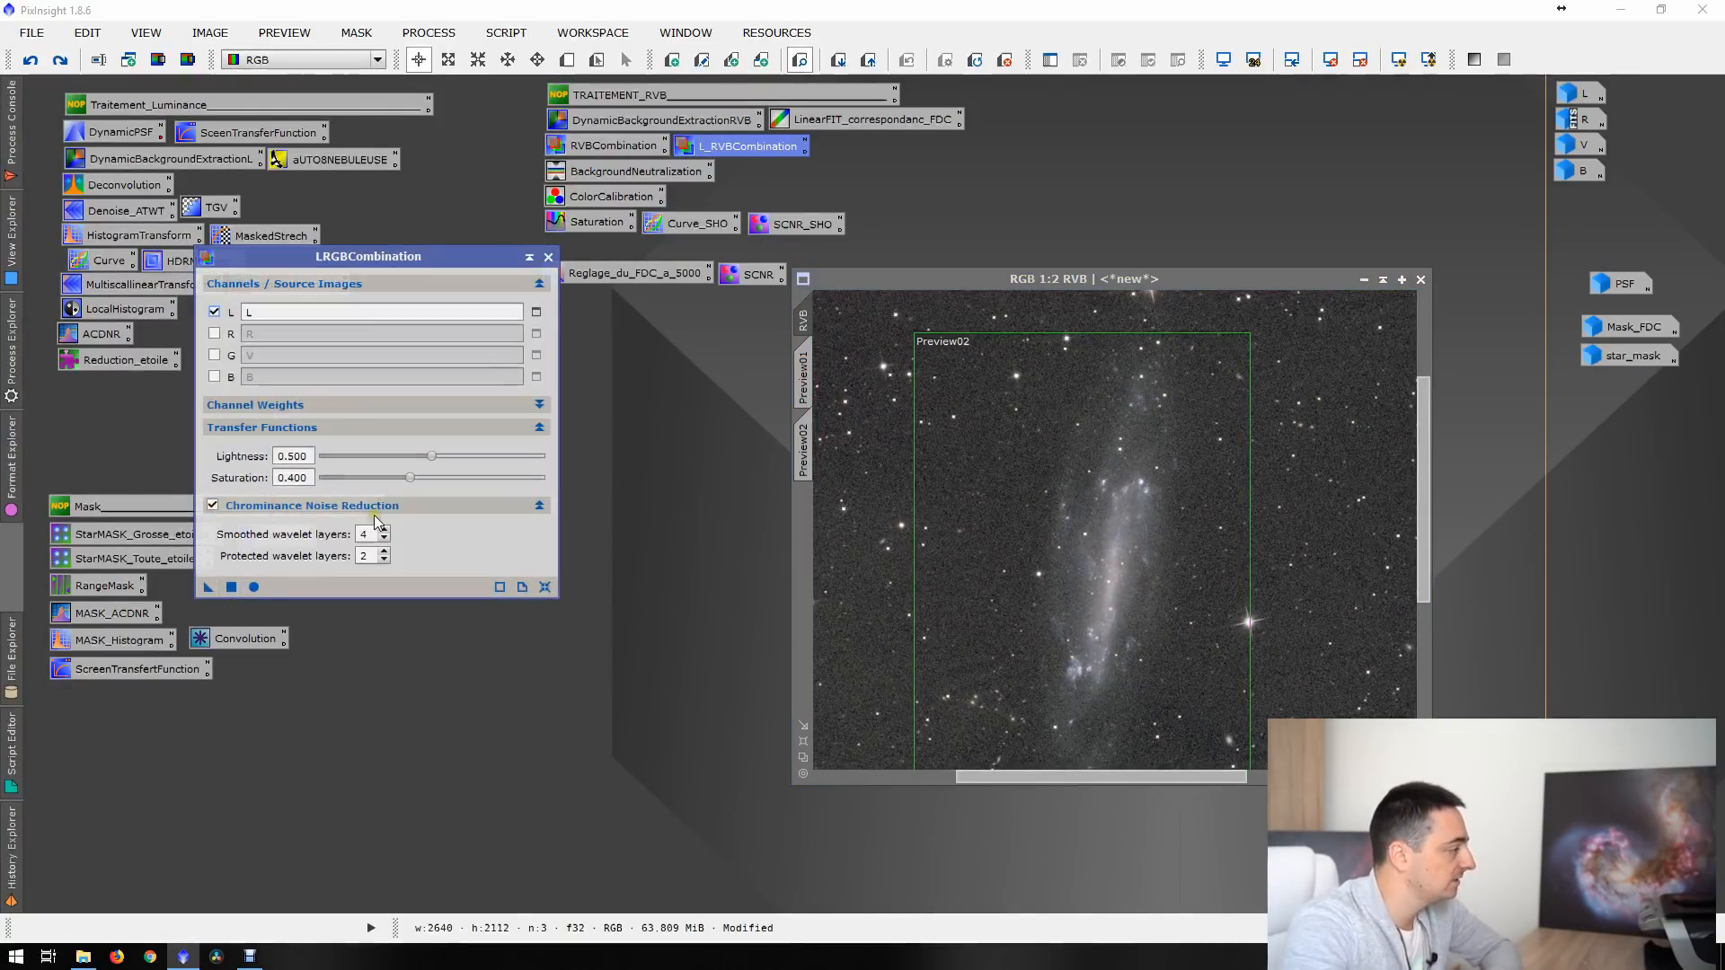
pyautogui.click(301, 505)
pyautogui.moveTo(208, 531); pyautogui.dragTo(1152, 539)
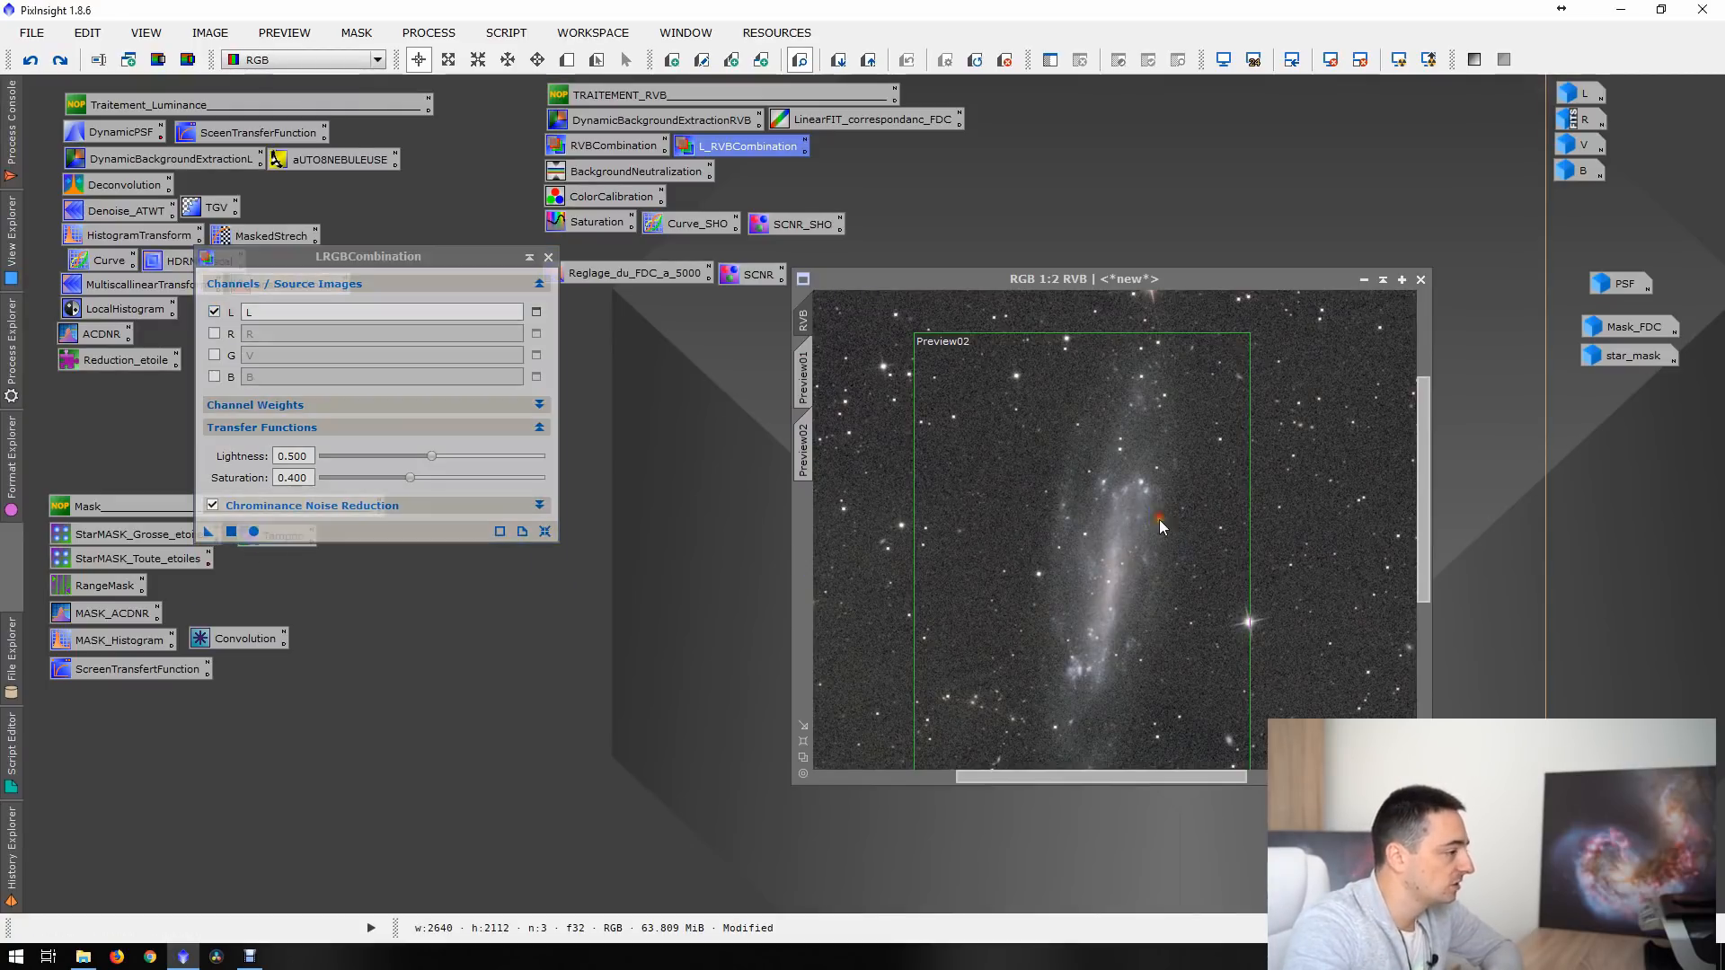
# - Maximize RVB and compare it with and without the luminance combination, examining the galaxy up to 1:1
pyautogui.doubleClick(1151, 281)
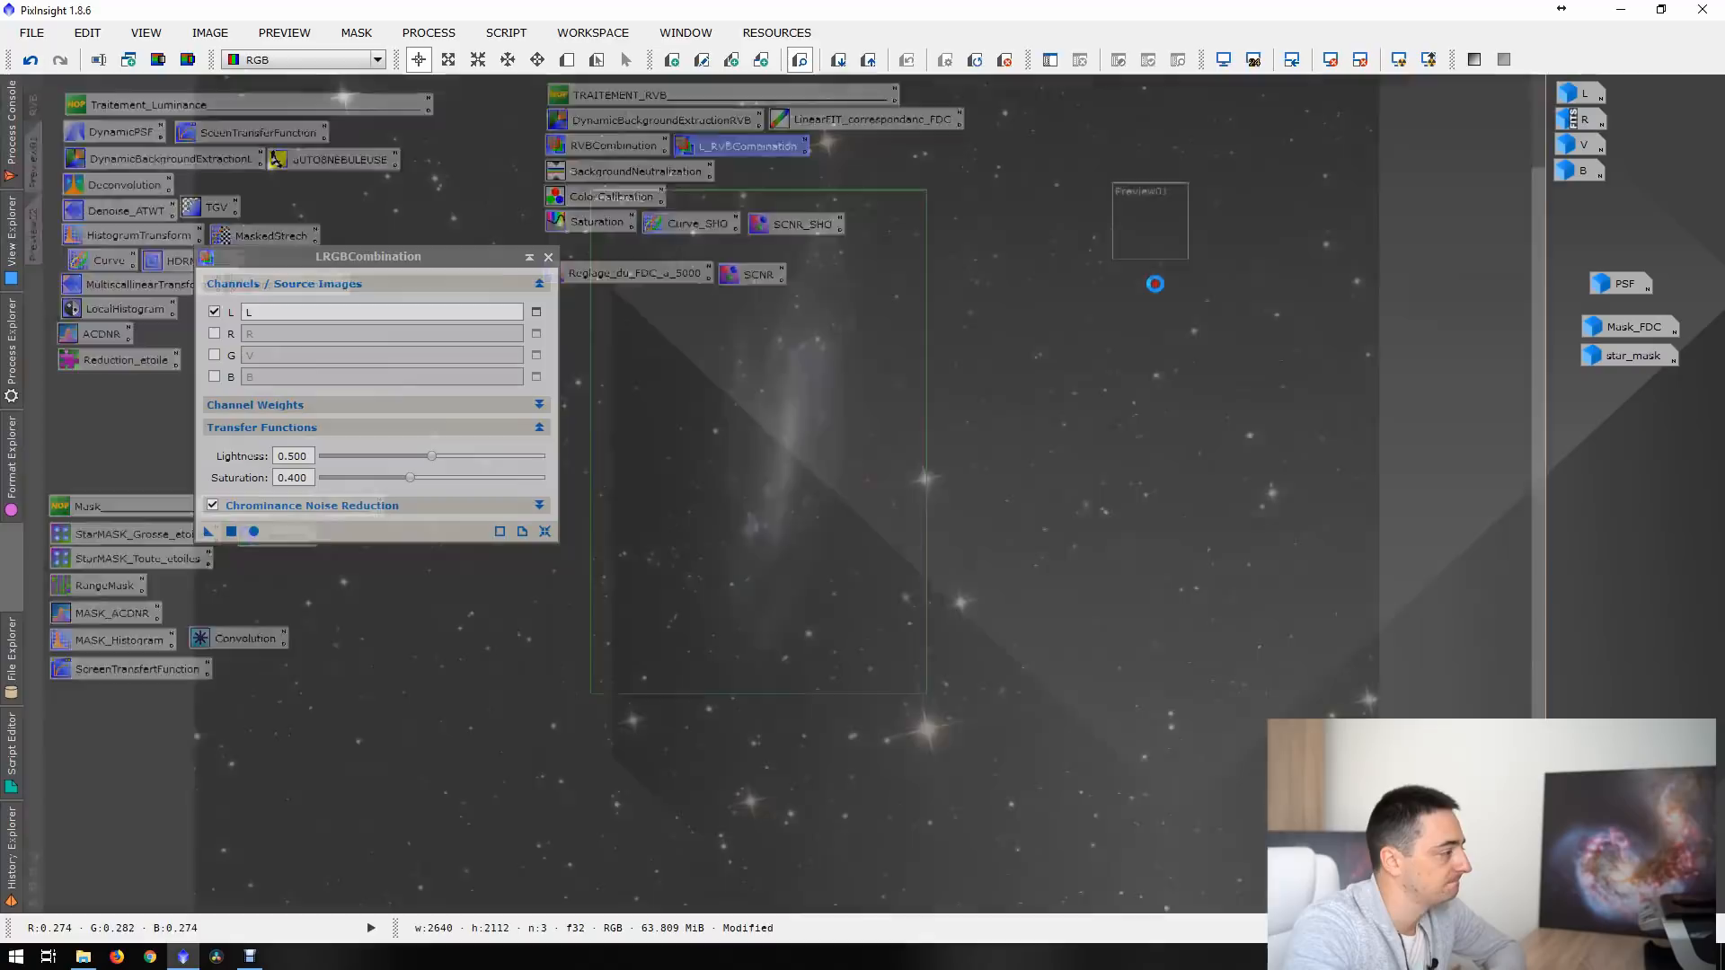
pyautogui.moveTo(395, 259); pyautogui.dragTo(1203, 231)
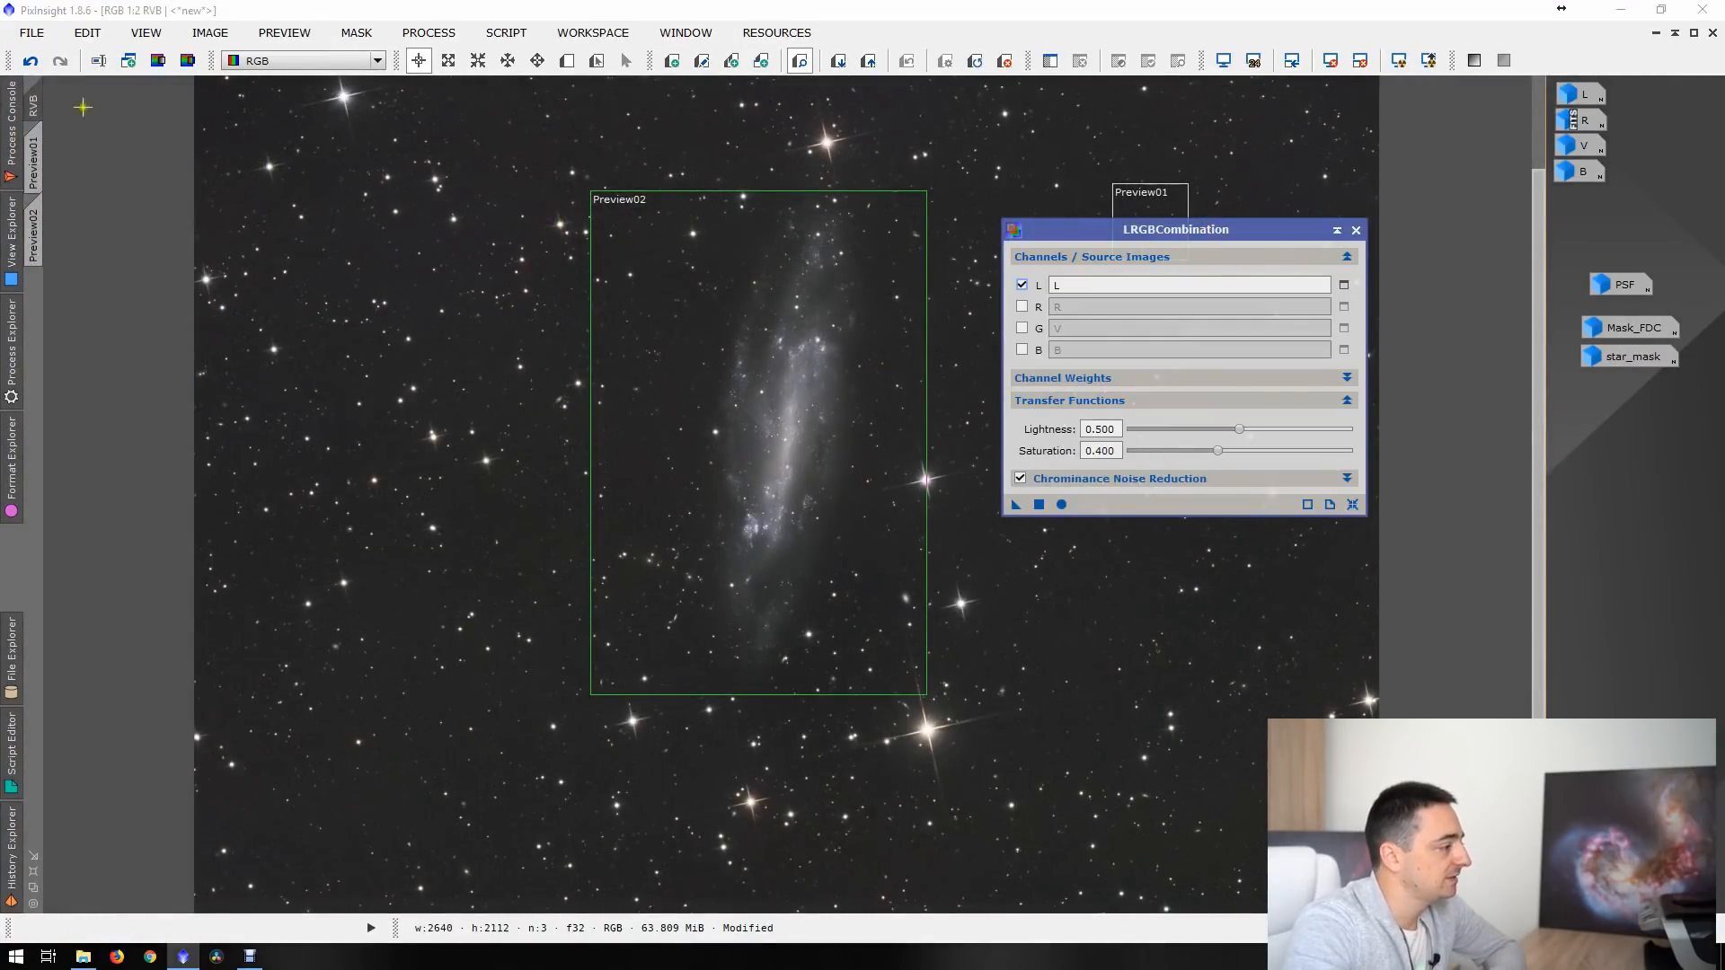
pyautogui.click(30, 60)
pyautogui.click(59, 60)
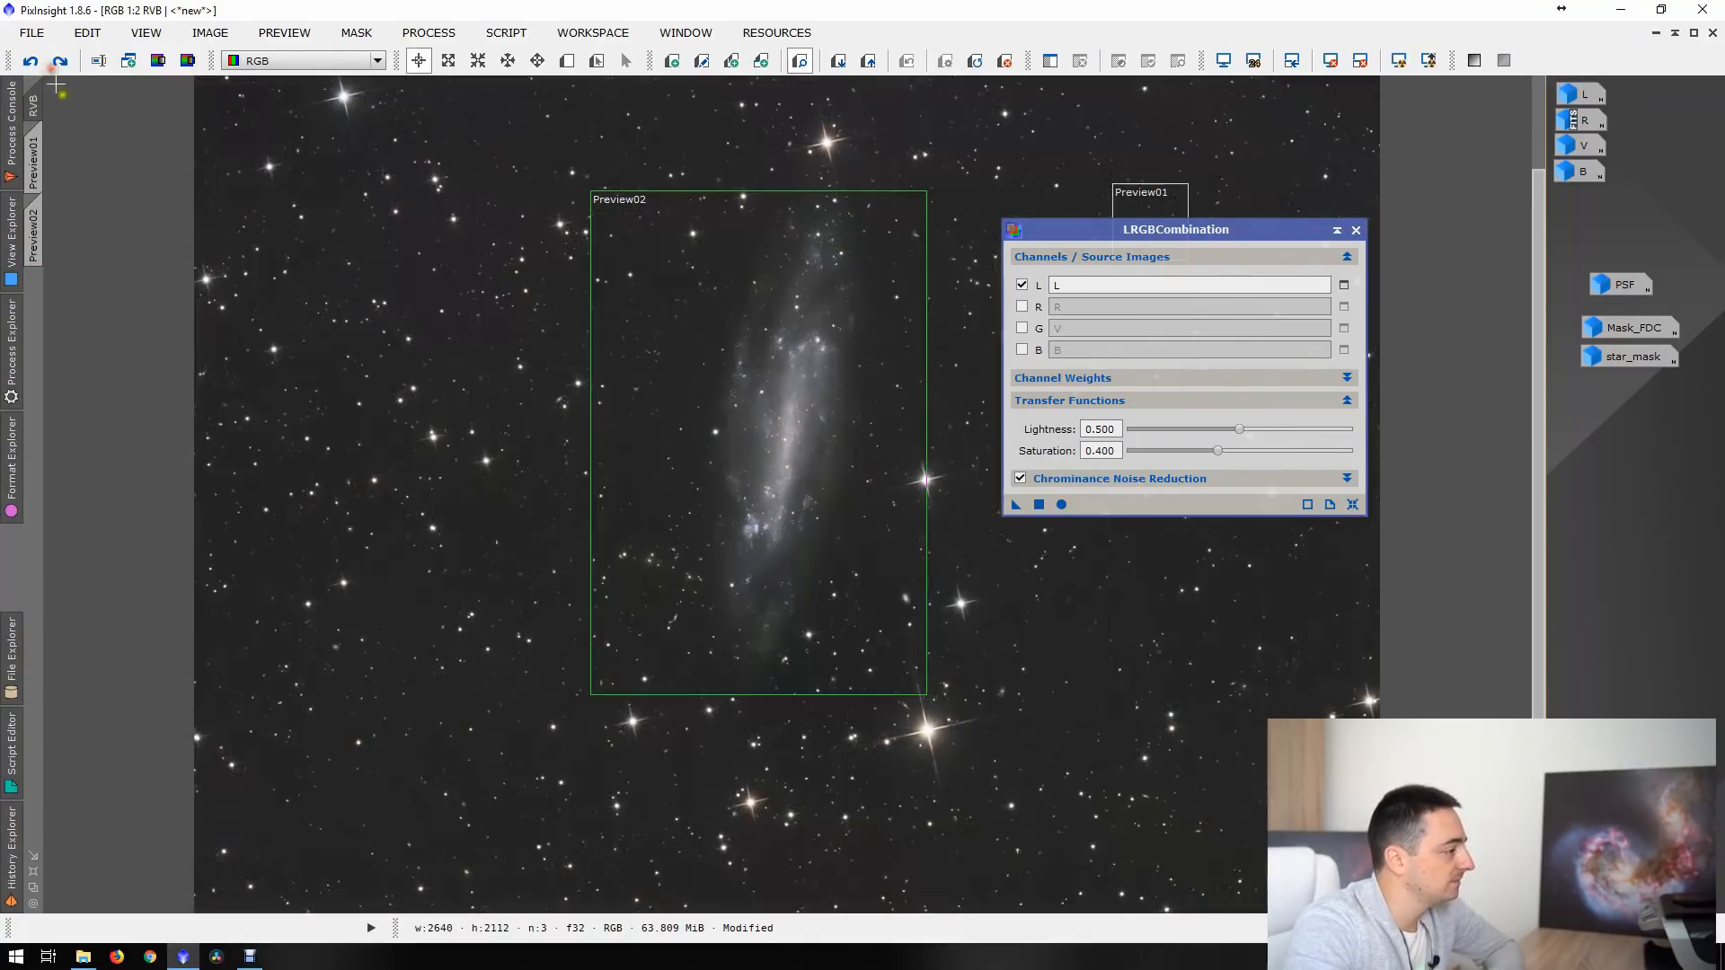
pyautogui.scroll(1, 731, 463)
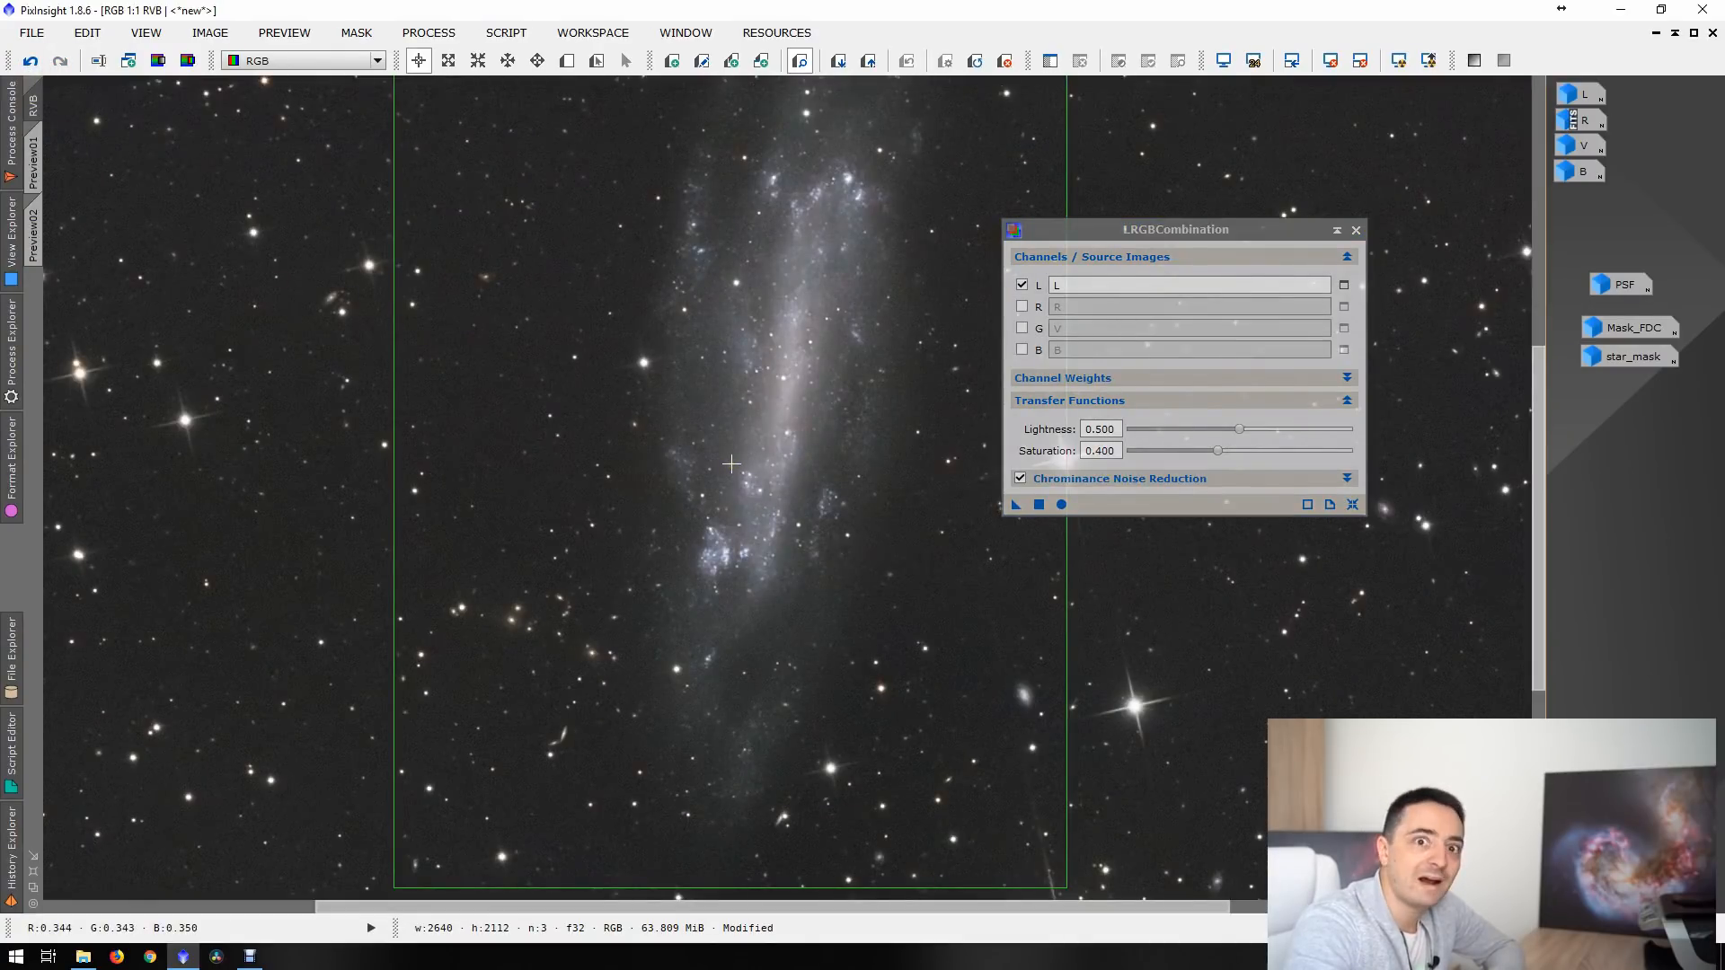
pyautogui.scroll(-1, 731, 464)
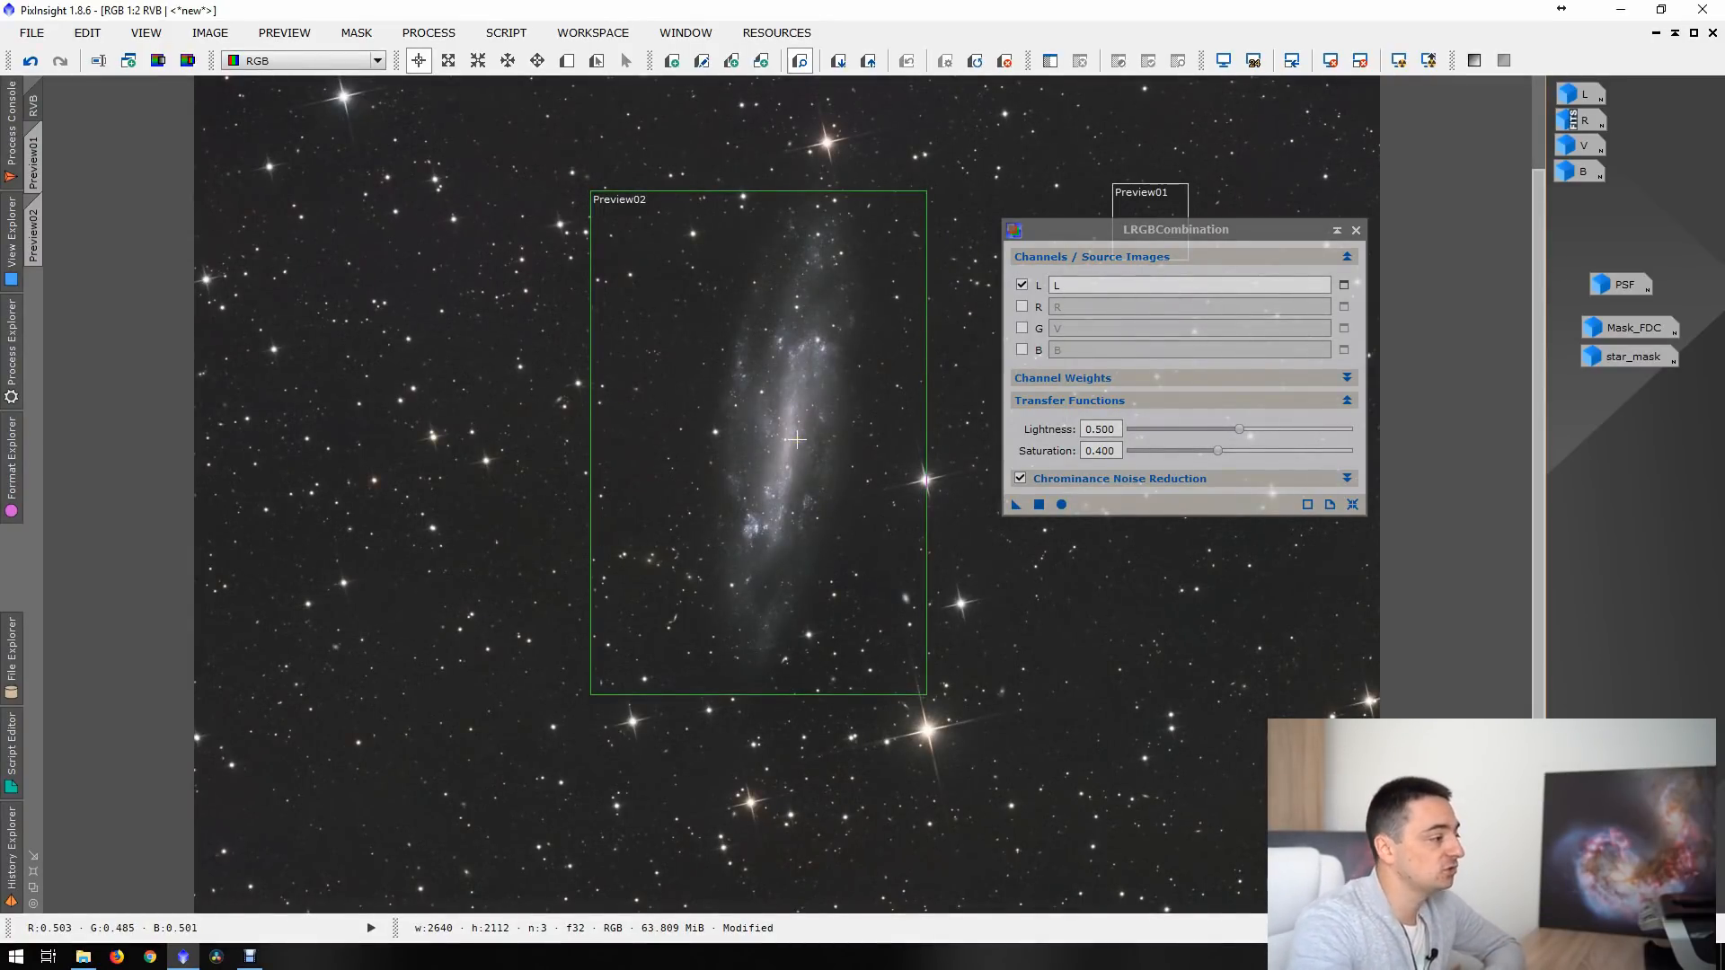
# - Disable Chrominance Noise Reduction, apply LRGBCombination to RVB again with saturation 0.400, and close the process
pyautogui.click(1021, 478)
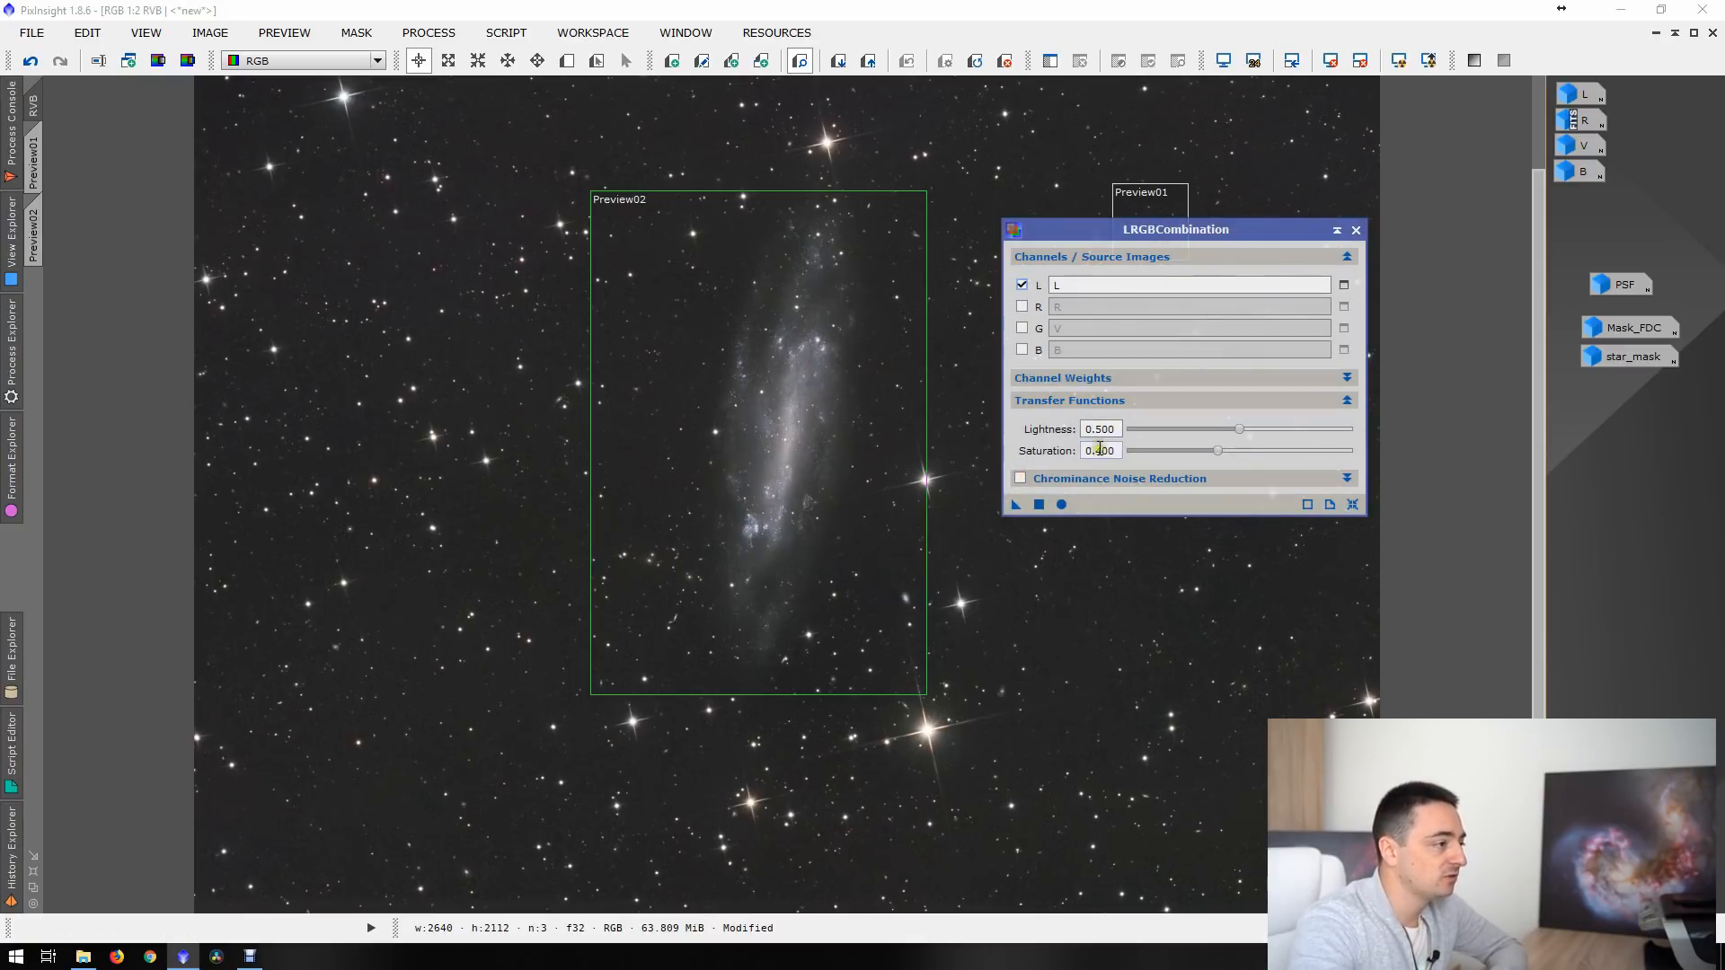
pyautogui.moveTo(1030, 510); pyautogui.dragTo(843, 564)
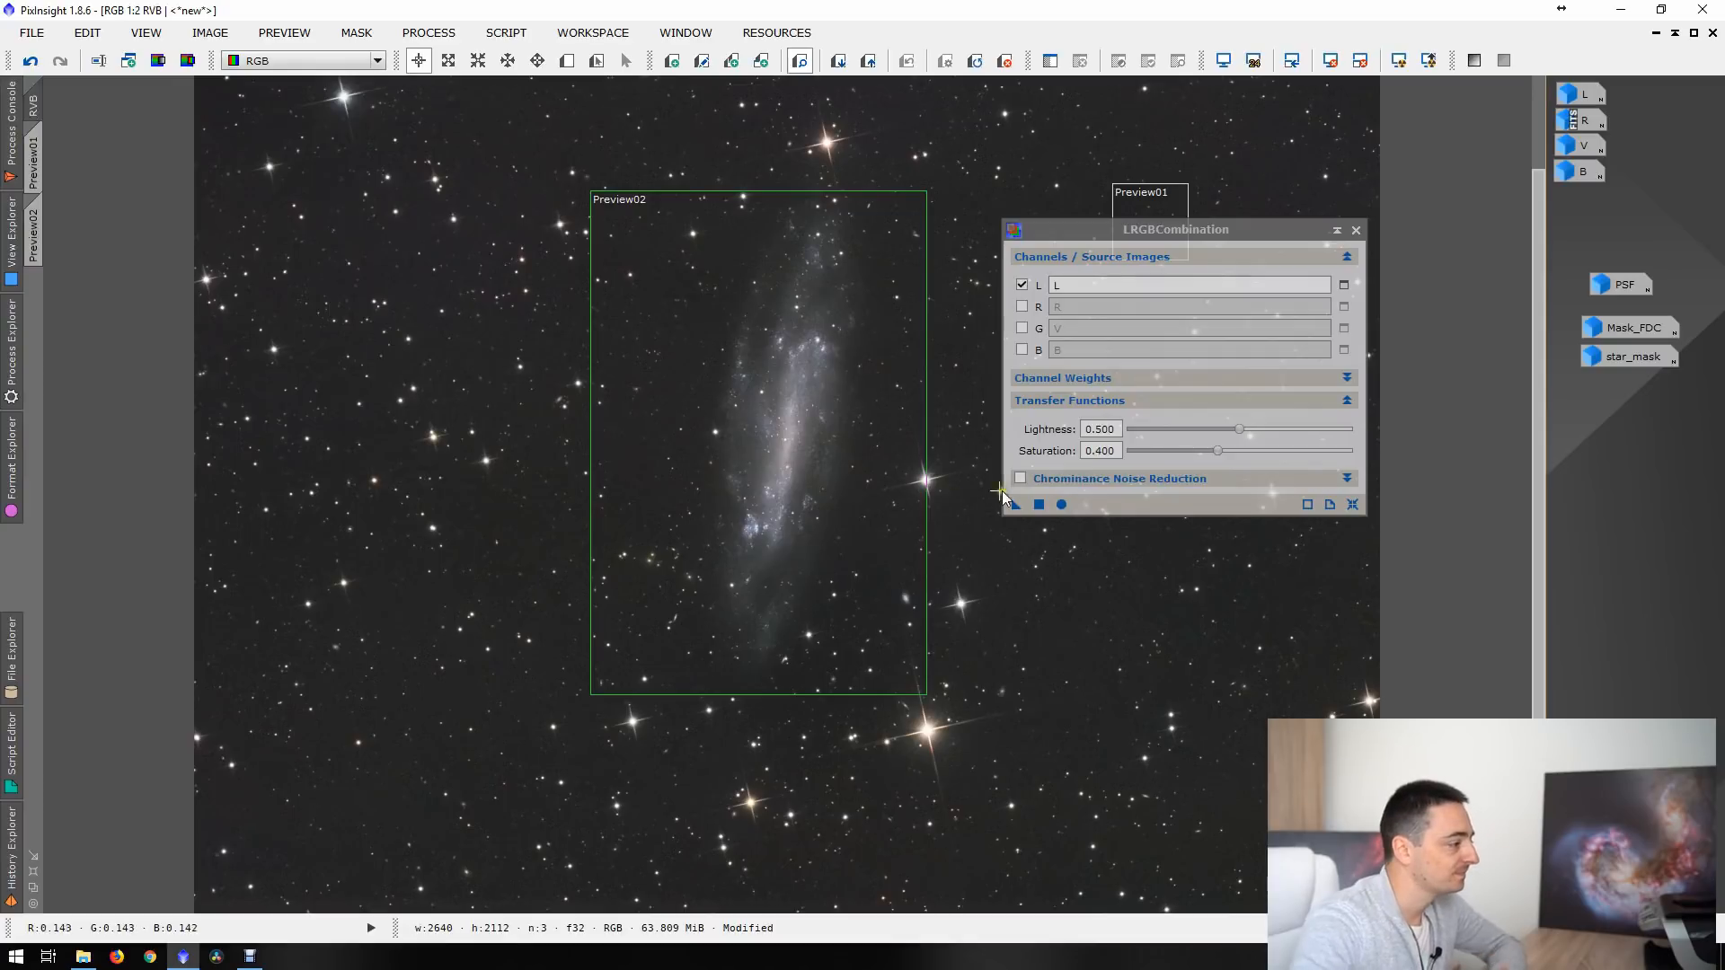
pyautogui.click(1038, 504)
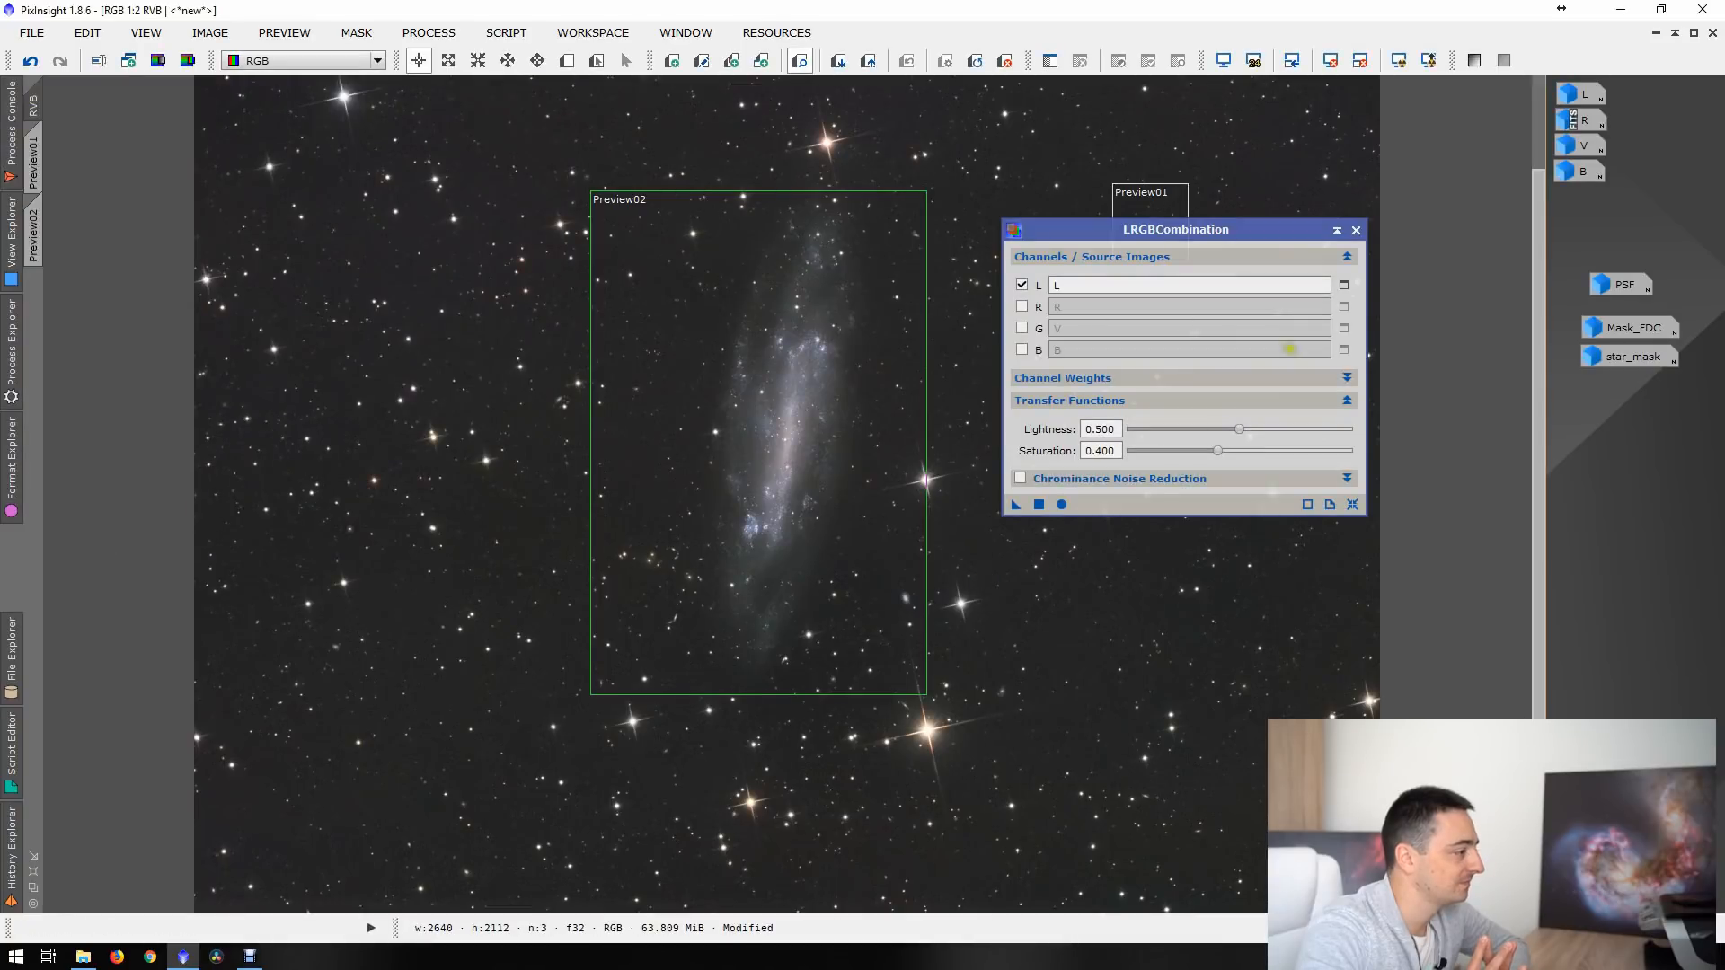
pyautogui.click(1356, 232)
# - Examine the colours of the galaxy and surrounding stars at 1:1, and restore the RVB window
pyautogui.scroll(1, 835, 388)
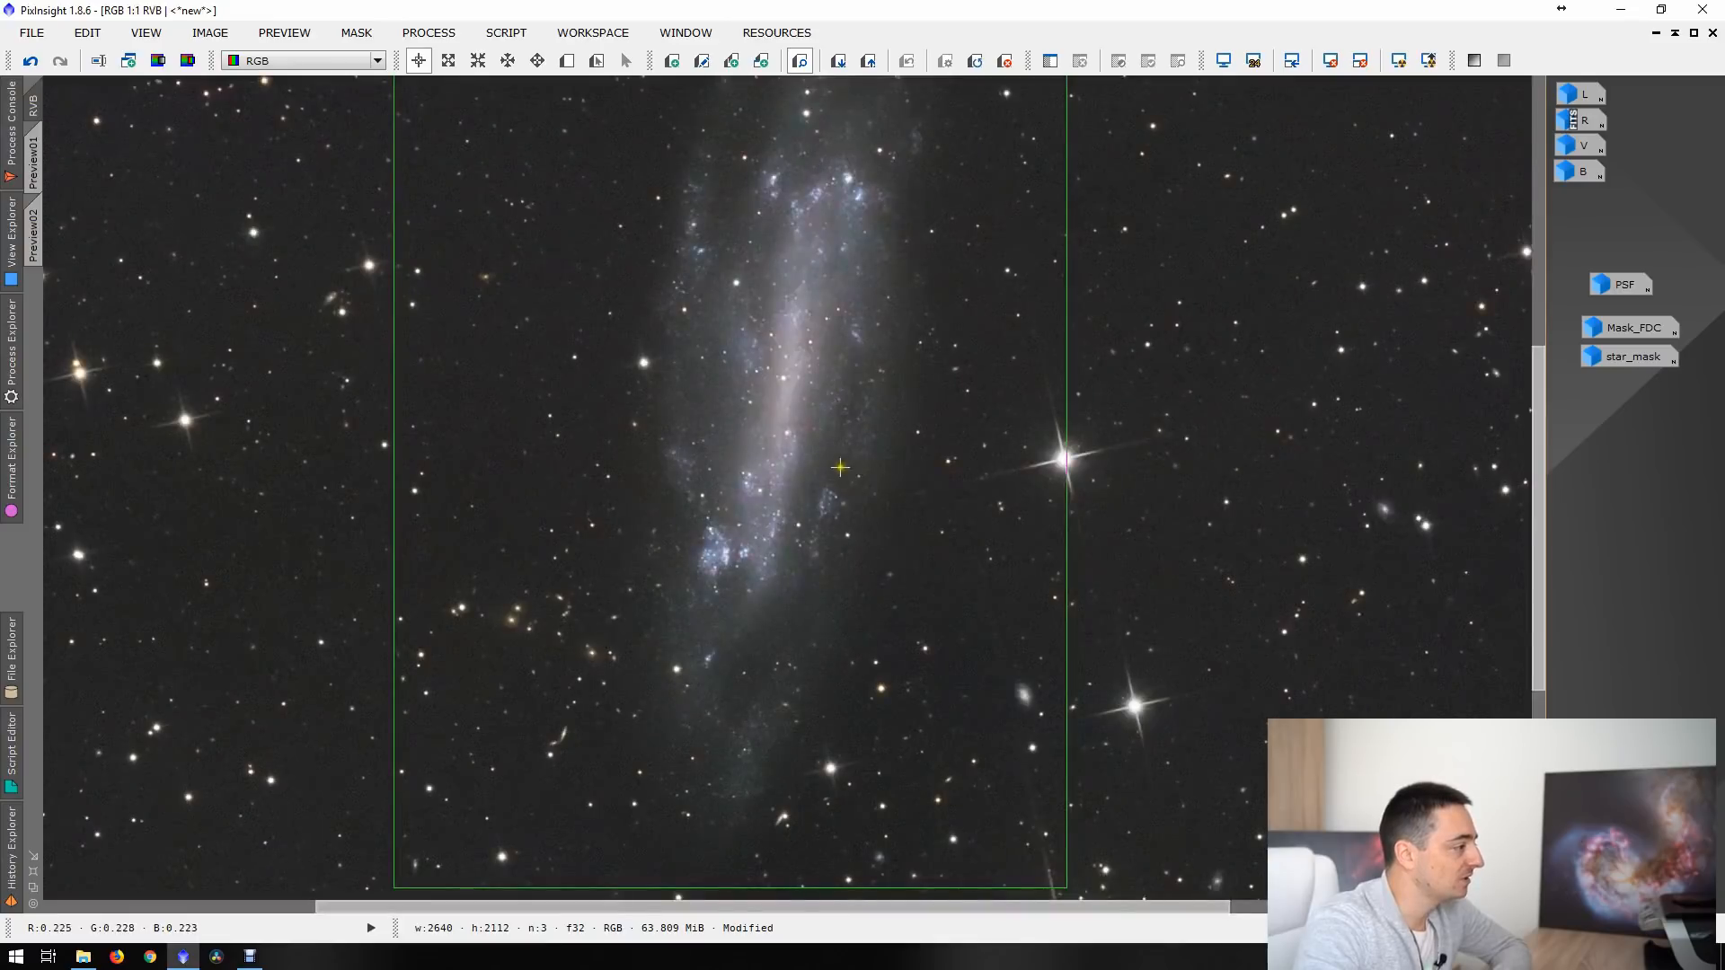
pyautogui.moveTo(859, 359); pyautogui.dragTo(796, 581)
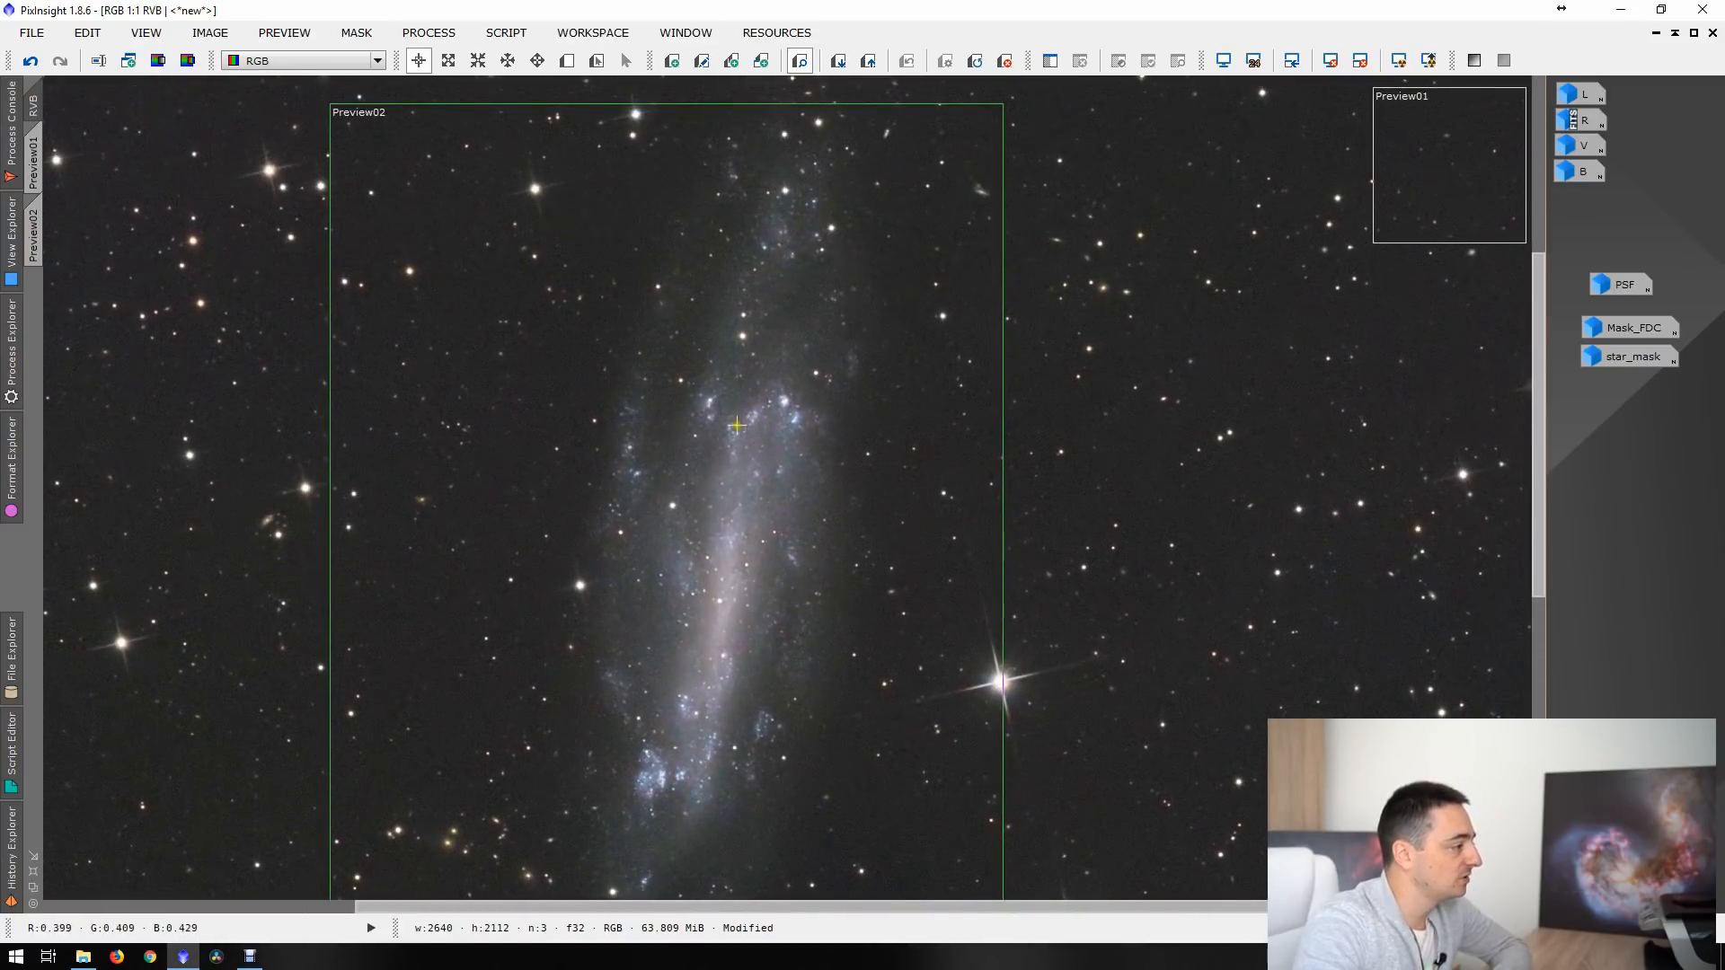
pyautogui.moveTo(743, 419); pyautogui.dragTo(1081, 361)
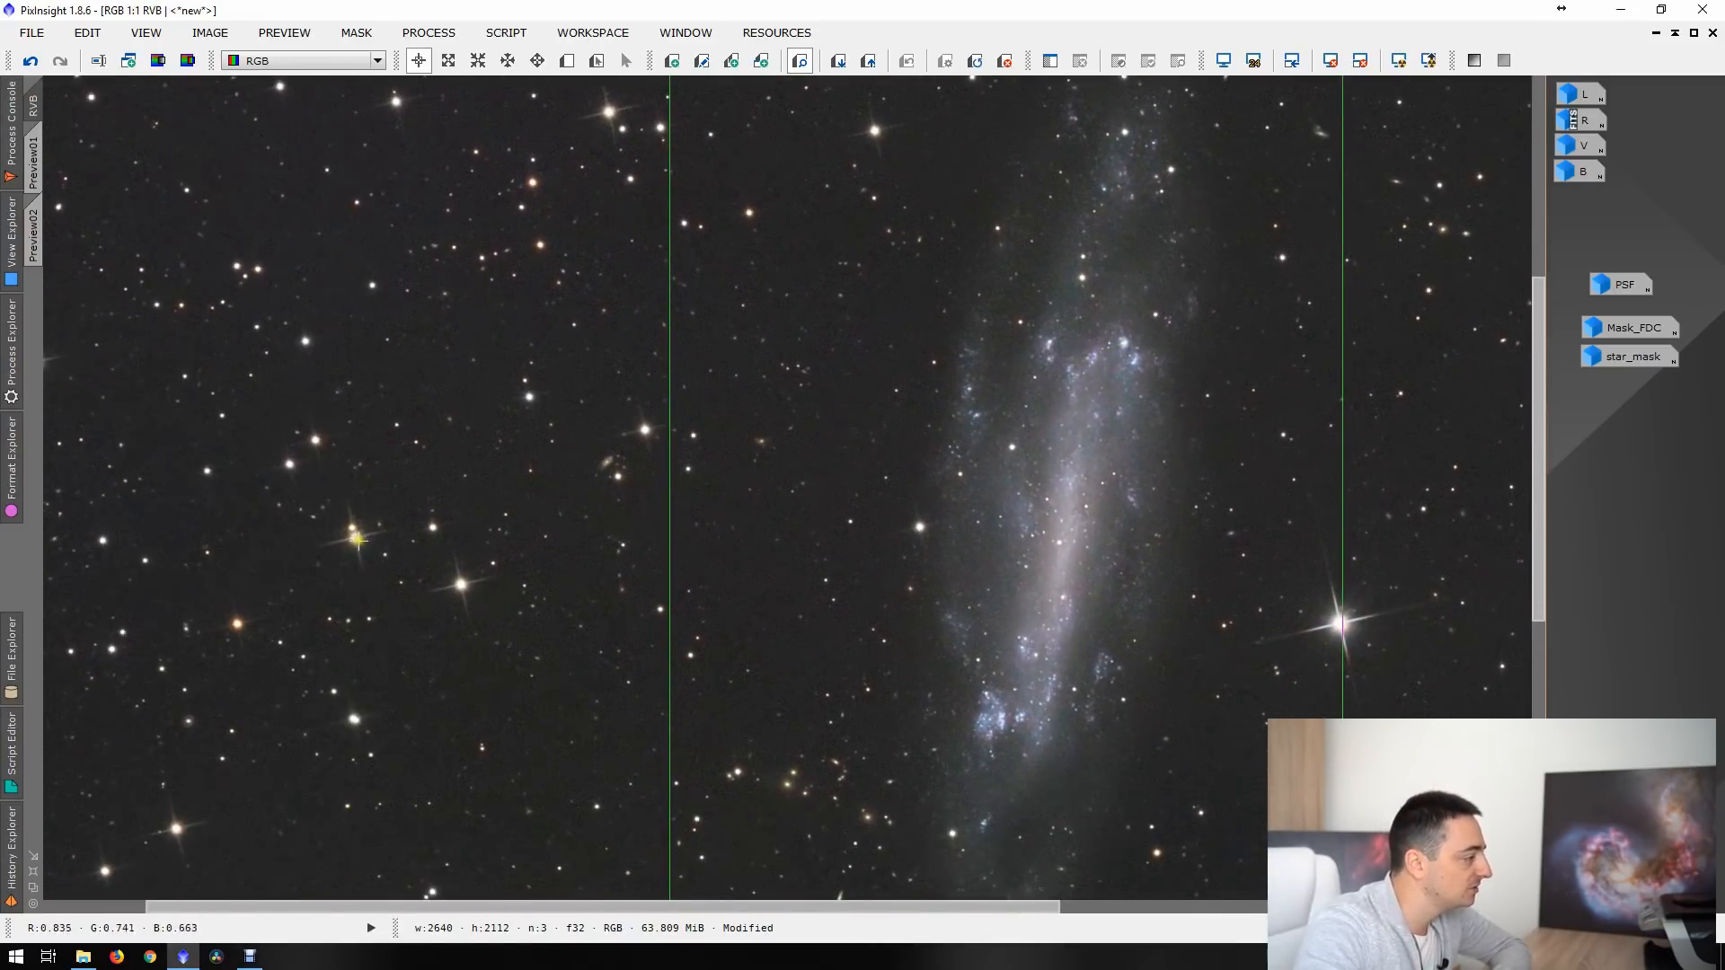
pyautogui.moveTo(358, 539); pyautogui.dragTo(561, 534)
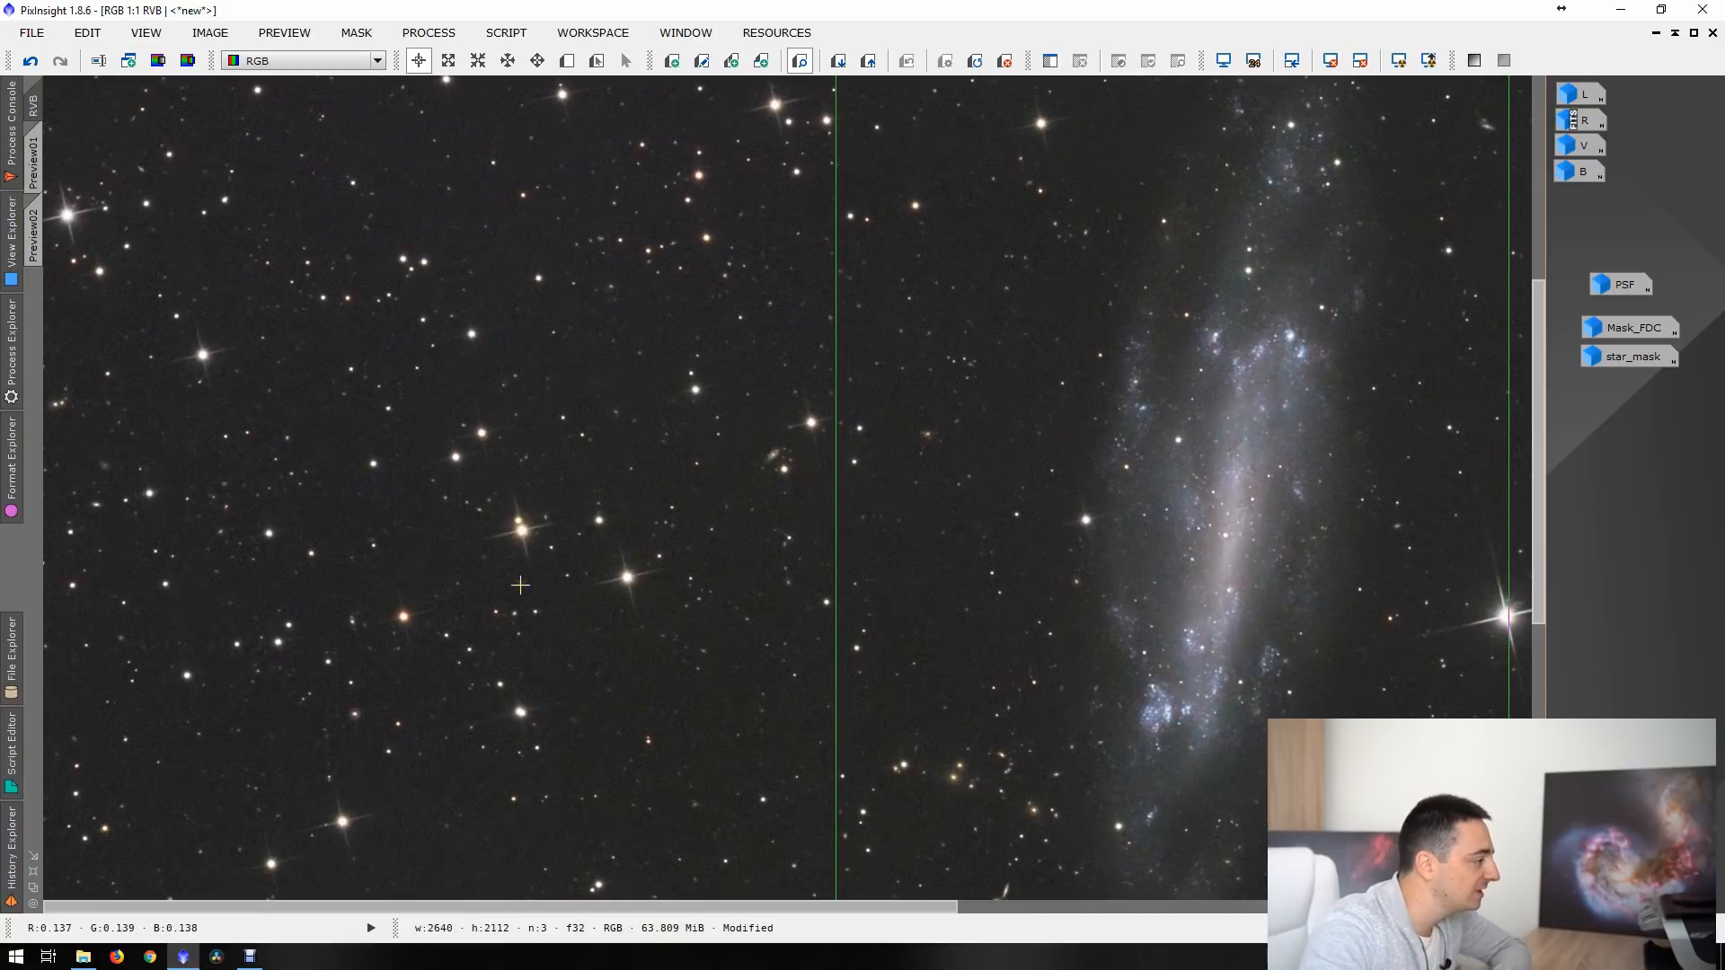
pyautogui.click(1695, 39)
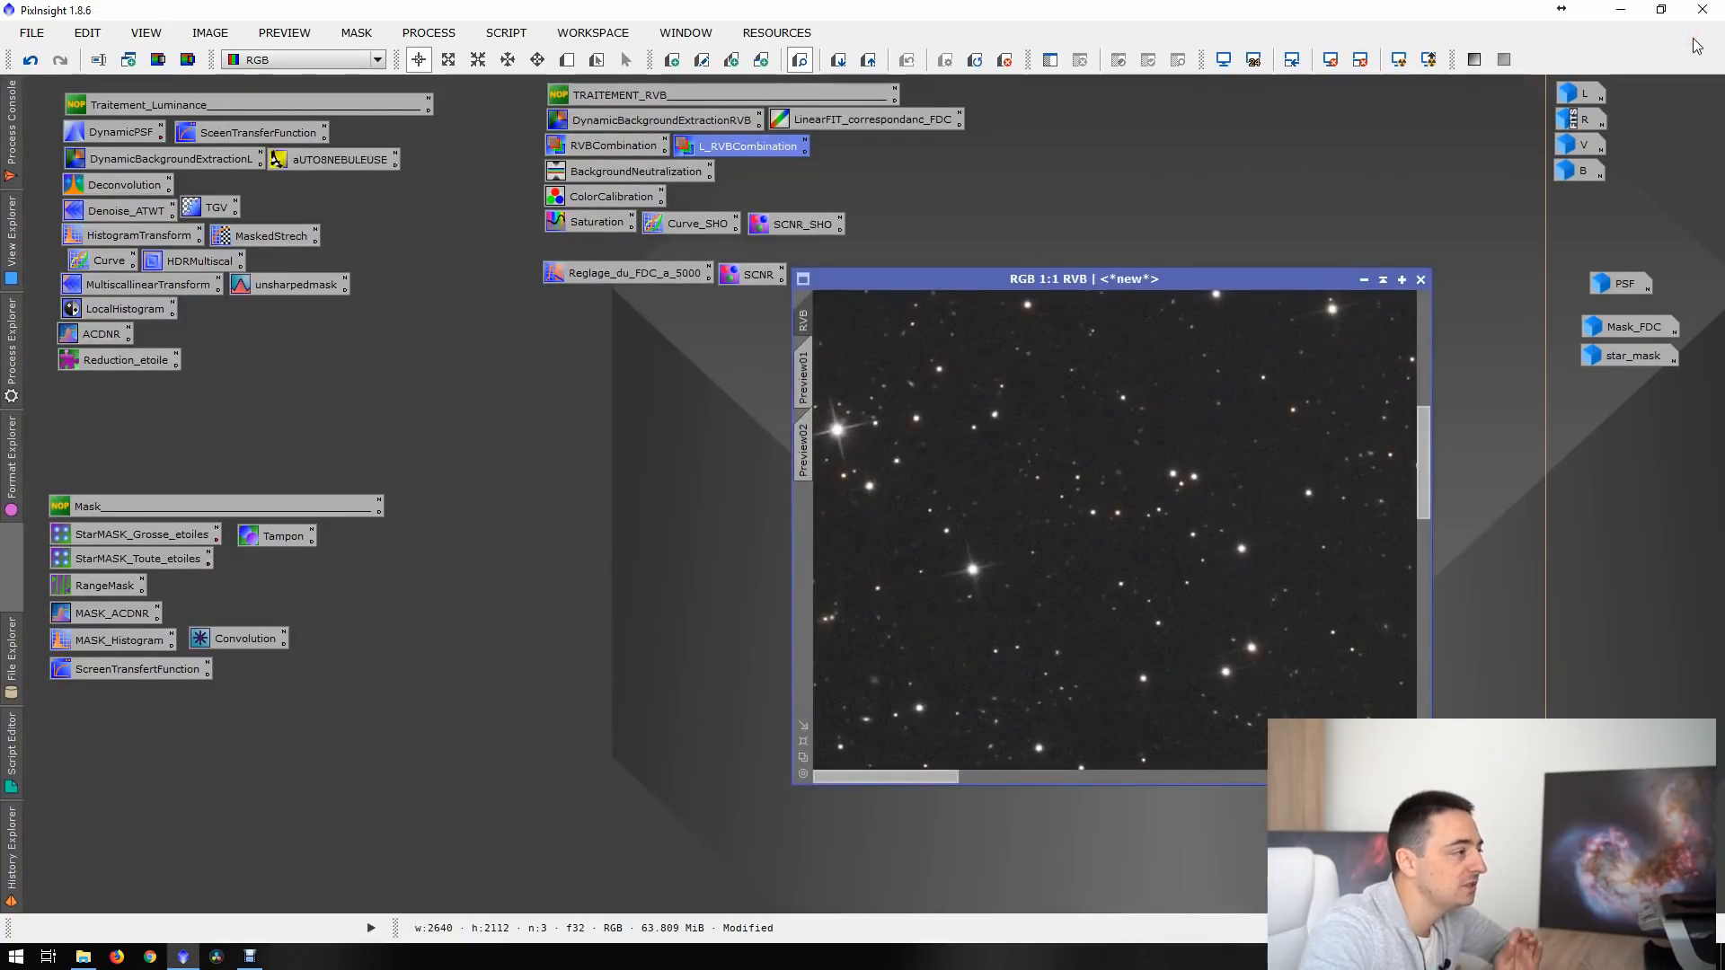
# - Remove green from the maximized RVB image with SCNR, using Average Neutral protection and an amount of 1.00
pyautogui.doubleClick(757, 275)
pyautogui.doubleClick(891, 279)
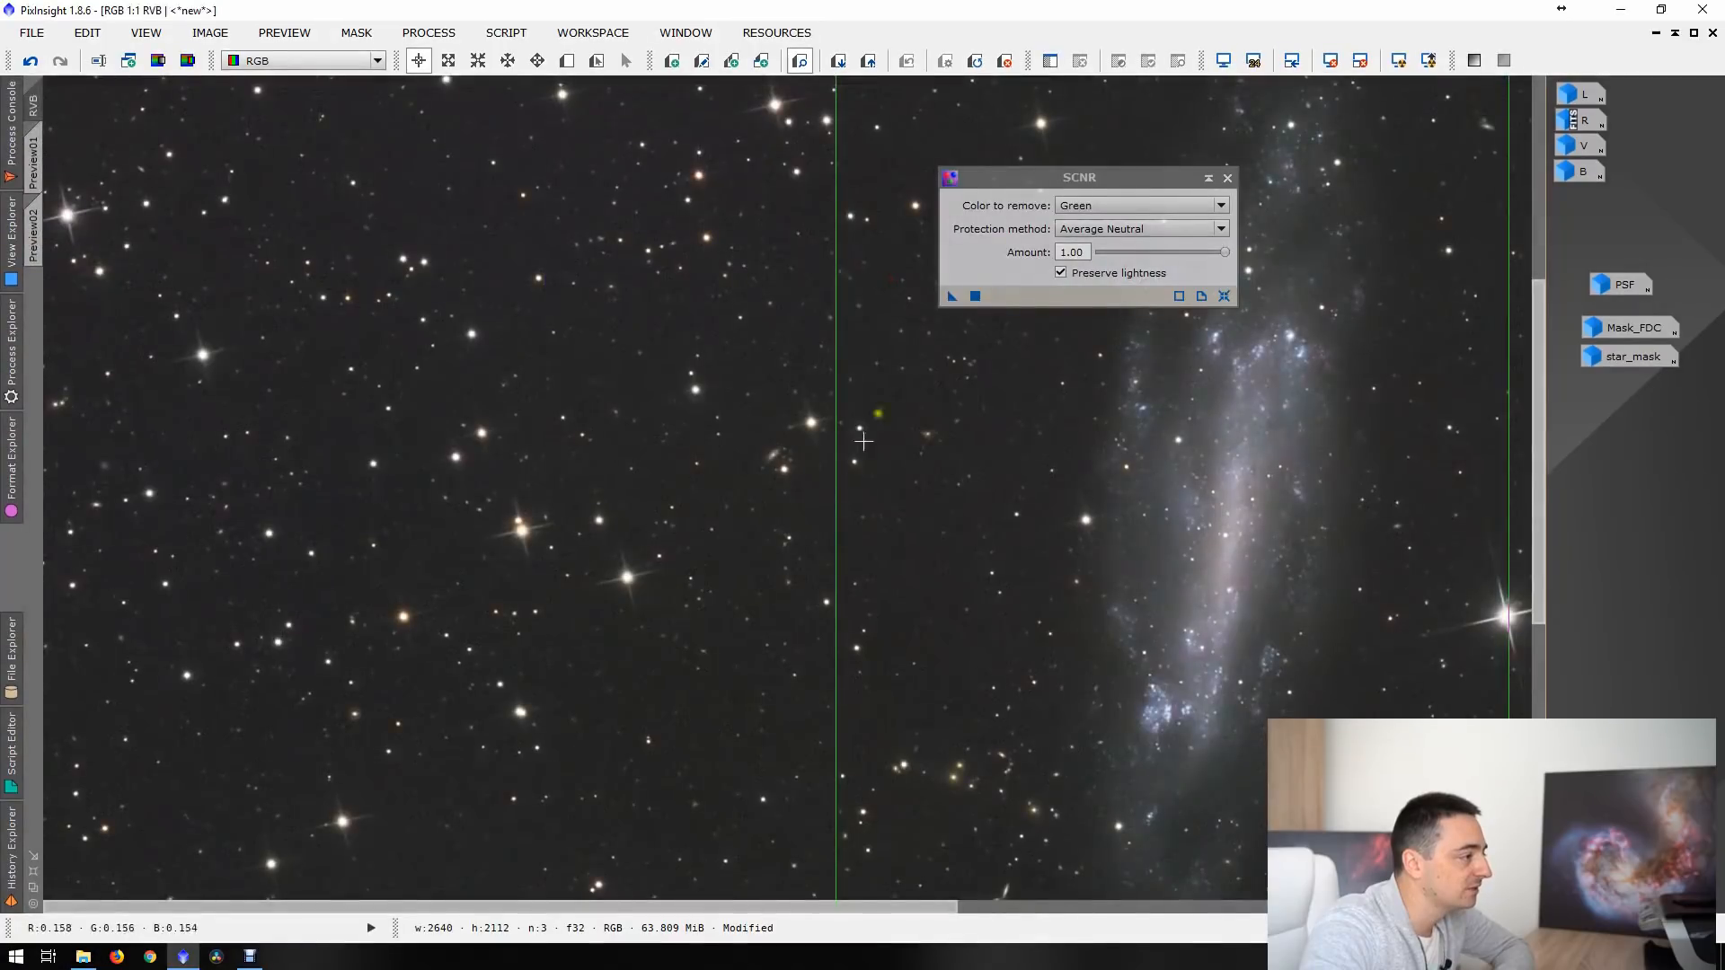
pyautogui.click(1114, 205)
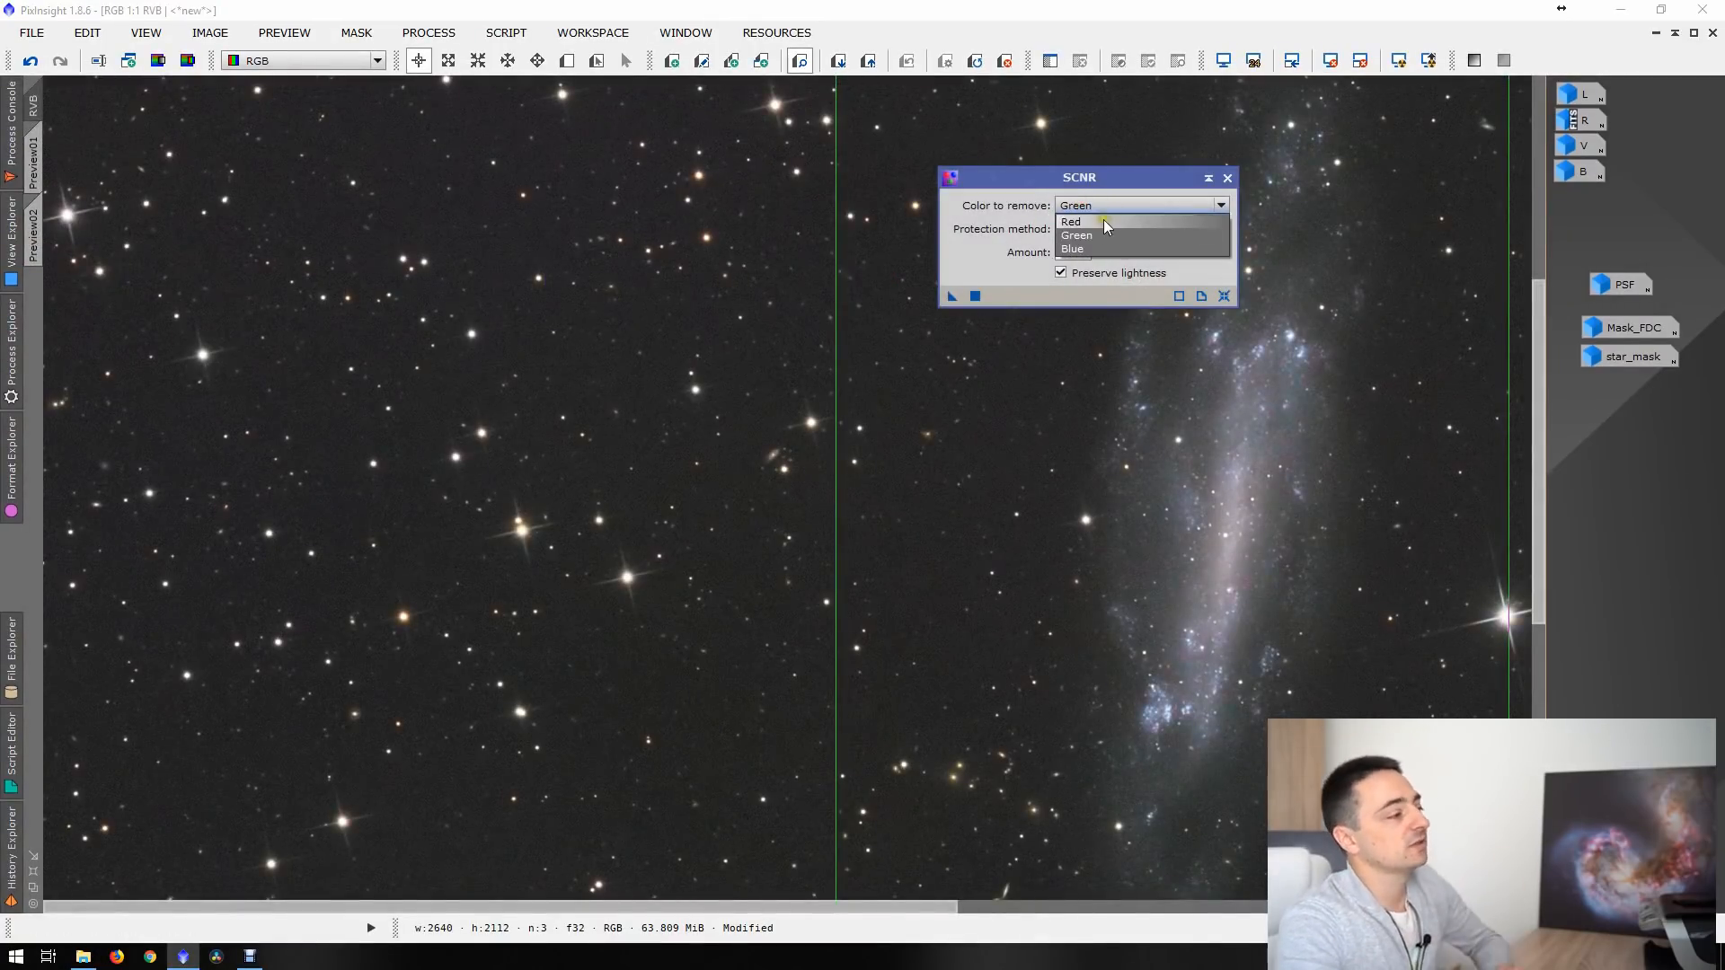
pyautogui.click(1114, 235)
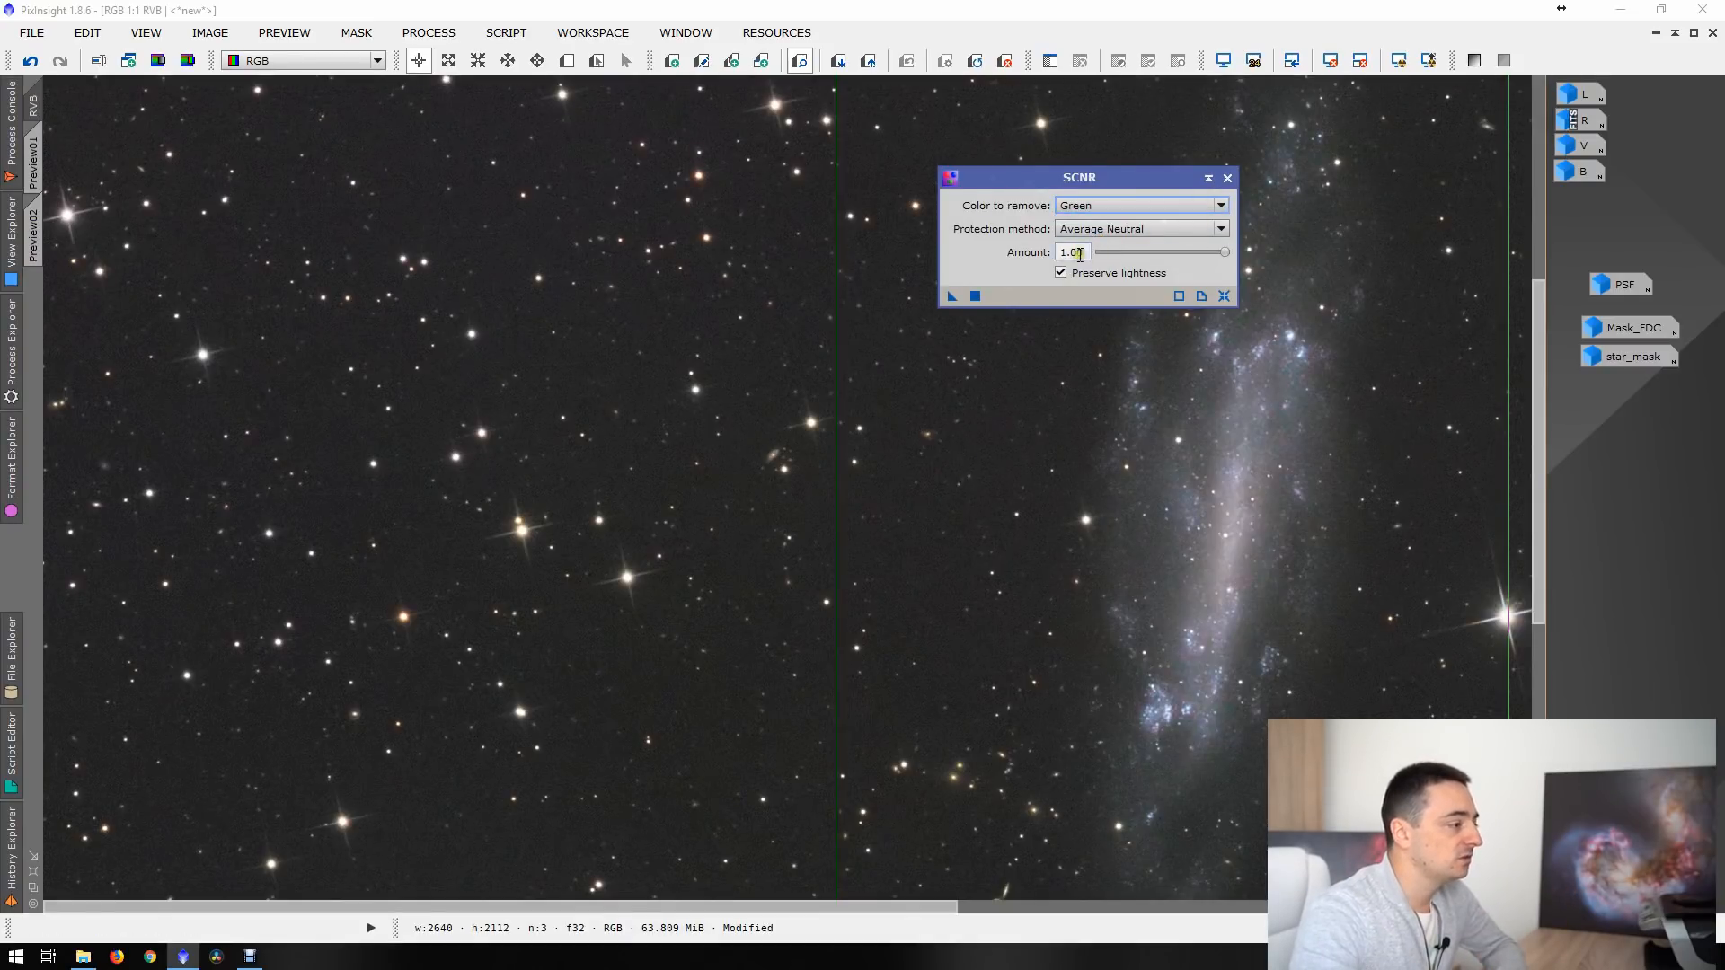
pyautogui.click(976, 296)
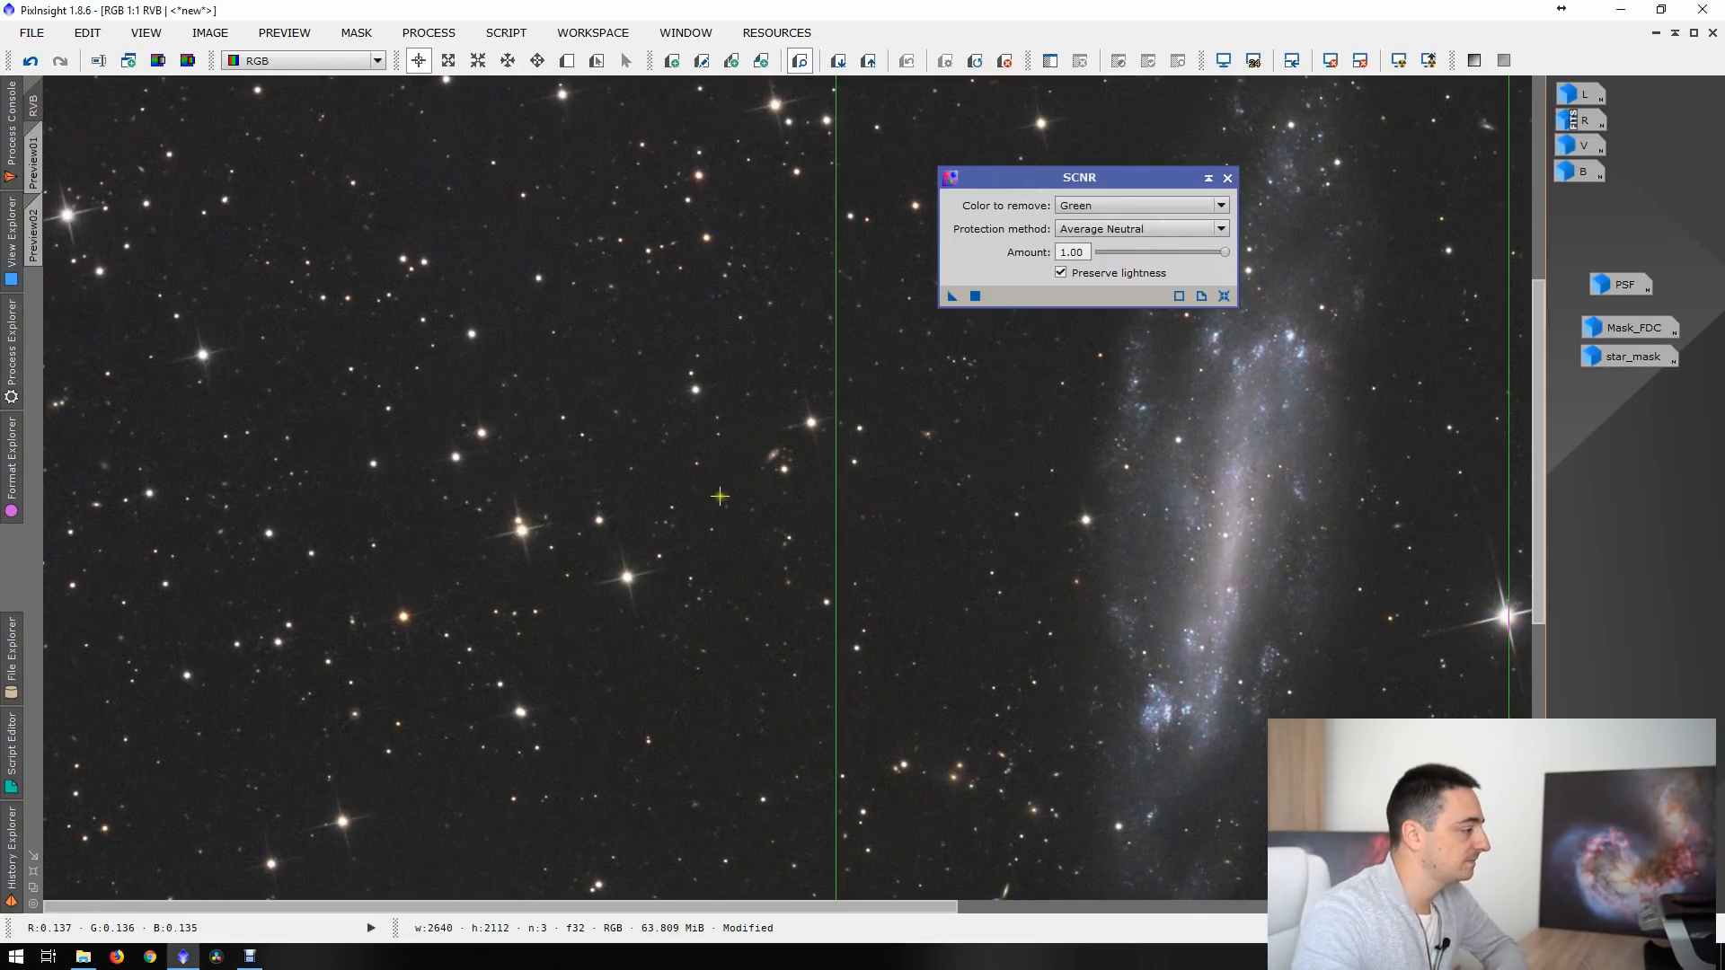
# - Compare RVB with and without the green removal, examine the stars at 3:1 and the whole field, and close SCNR
pyautogui.click(33, 65)
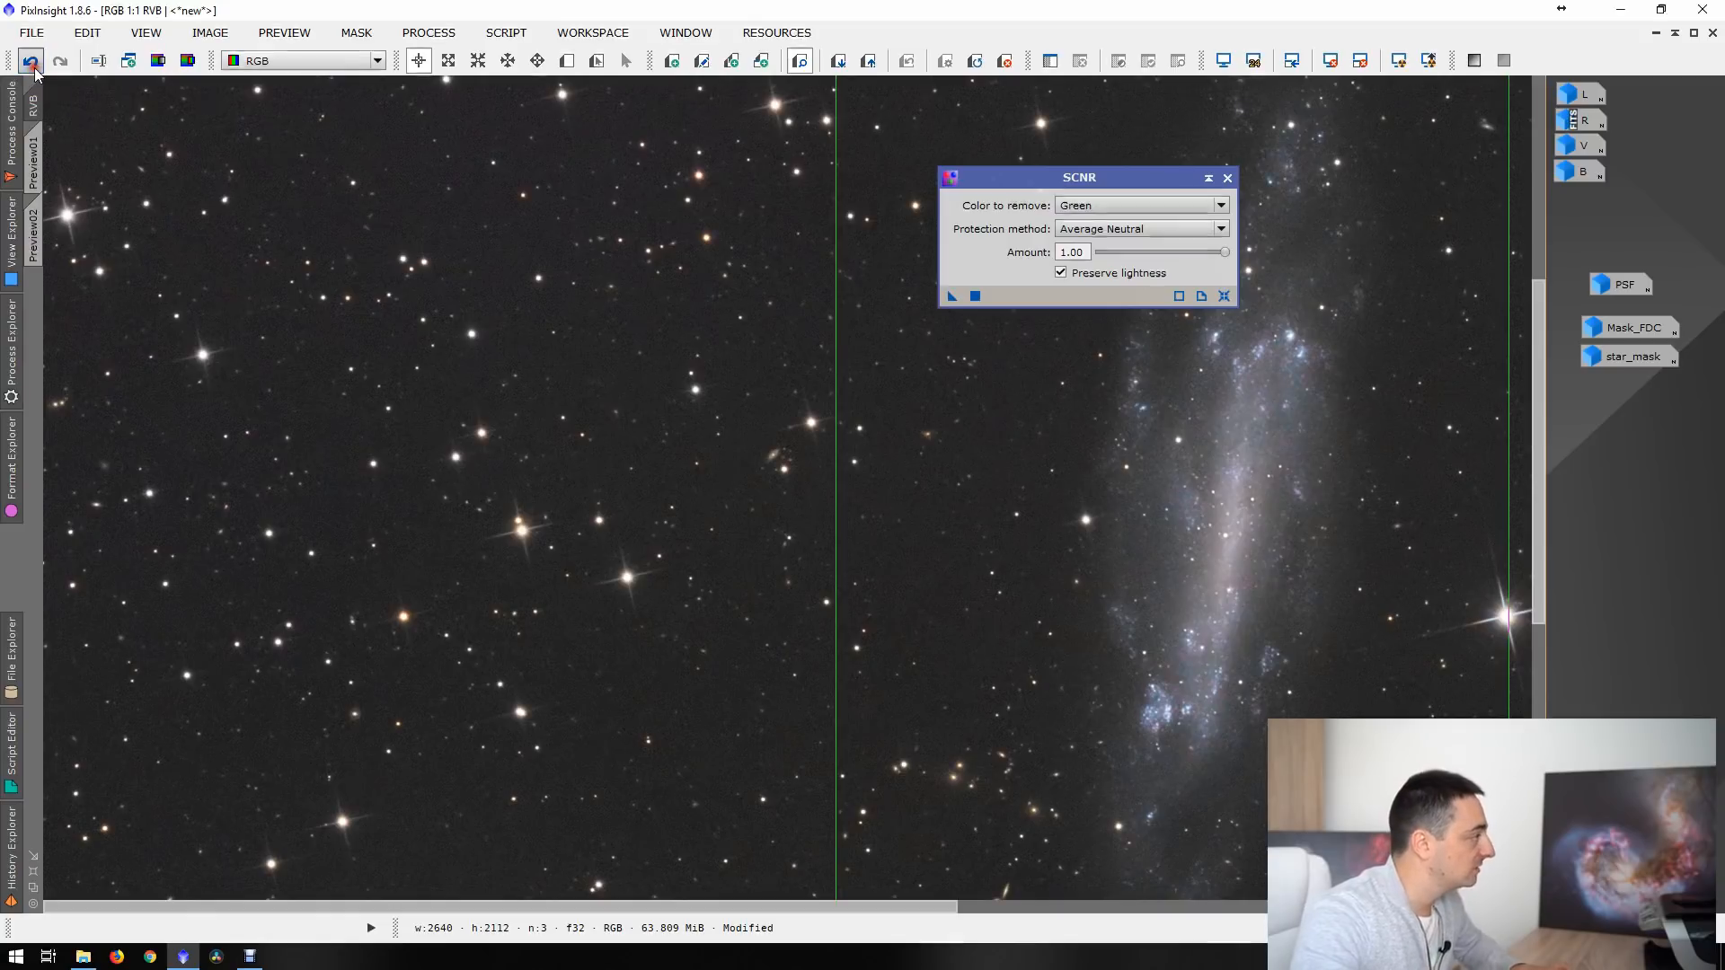
pyautogui.click(62, 64)
pyautogui.scroll(2, 395, 472)
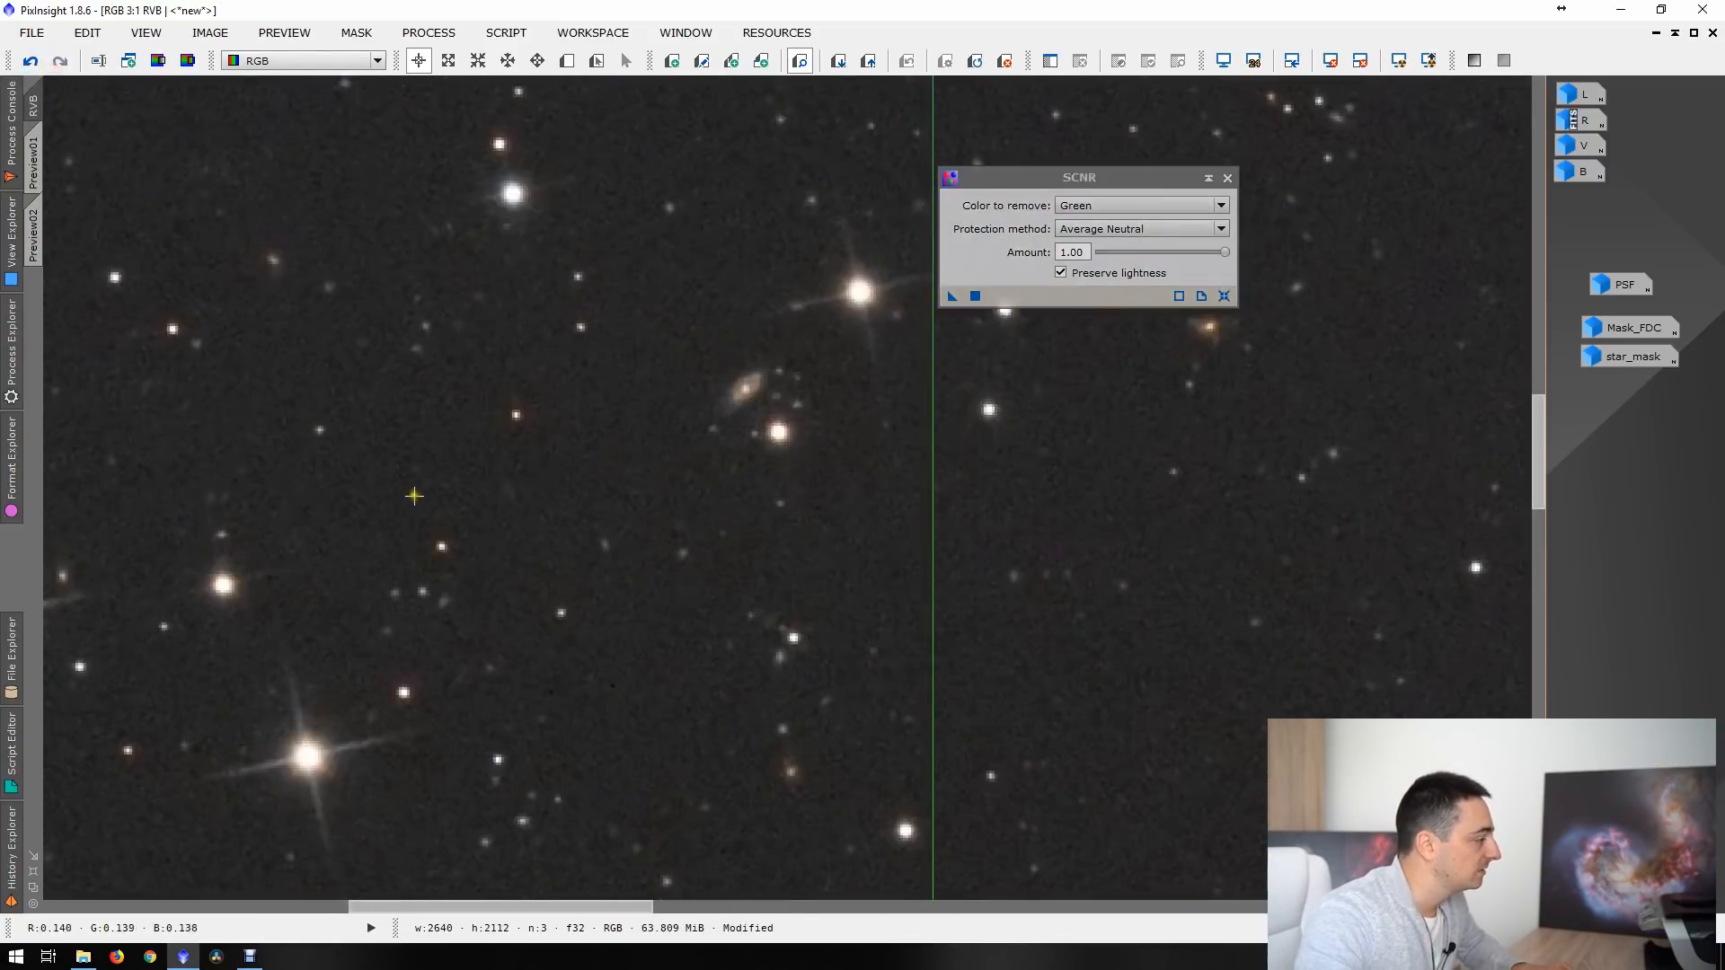
pyautogui.moveTo(420, 550); pyautogui.dragTo(812, 481)
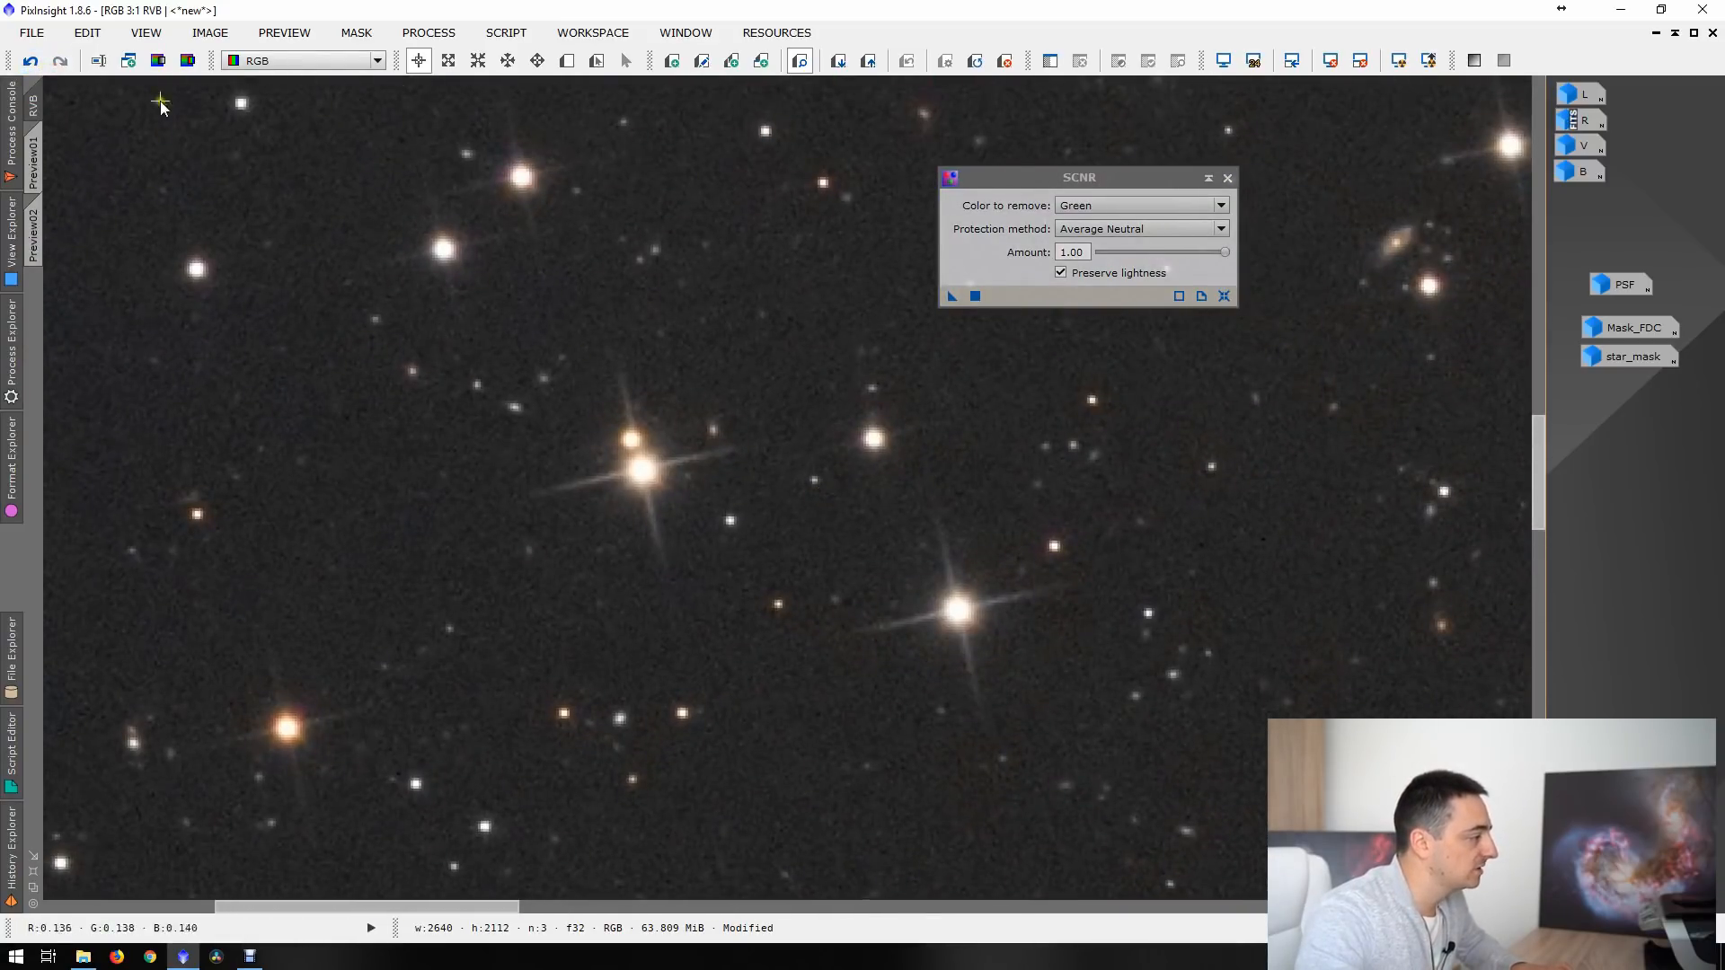
pyautogui.click(33, 61)
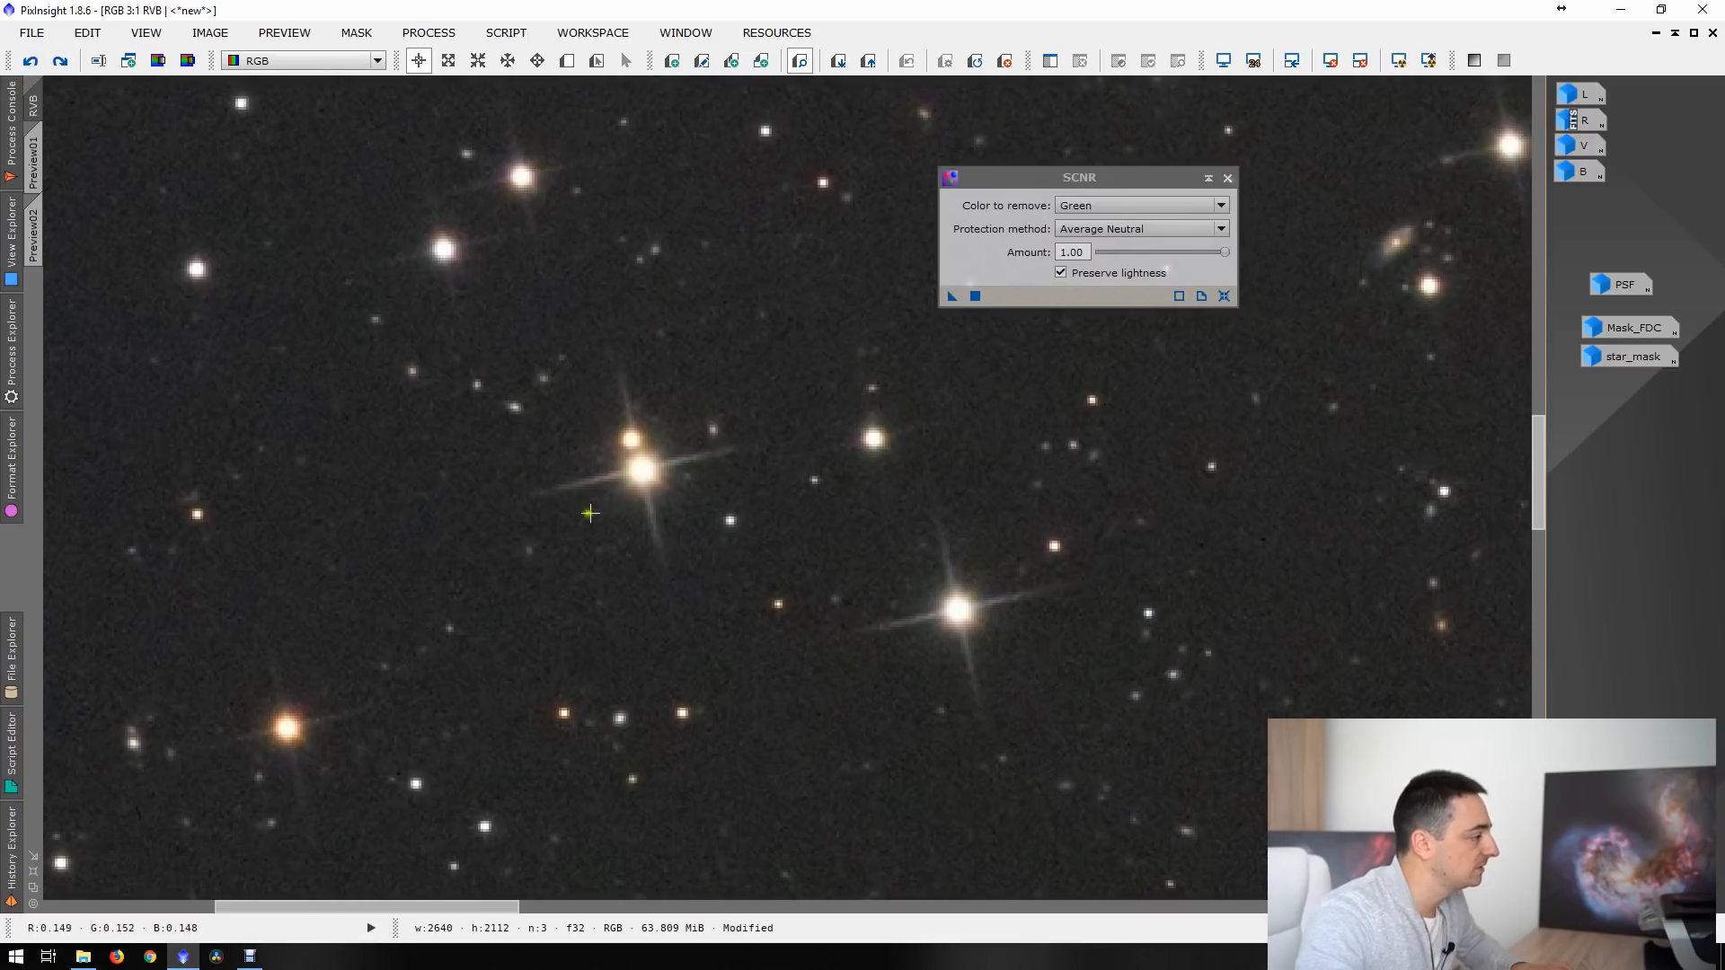
pyautogui.click(60, 60)
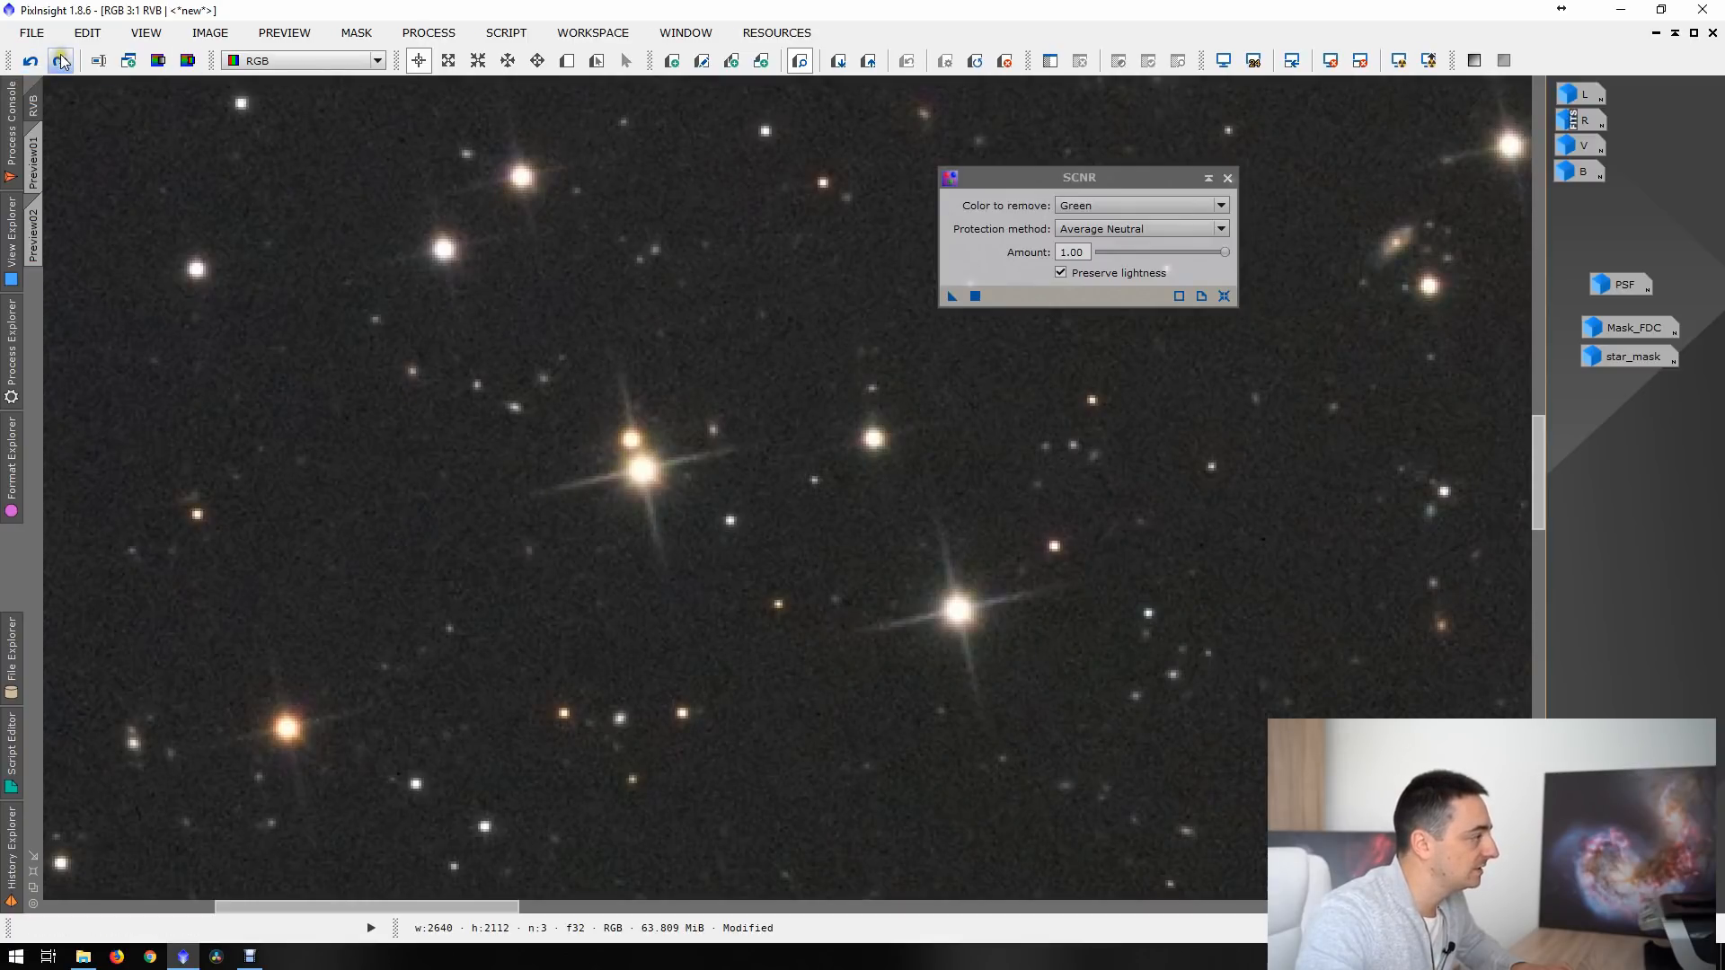
pyautogui.scroll(1, 537, 466)
pyautogui.scroll(-4, 539, 471)
pyautogui.scroll(-1, 544, 476)
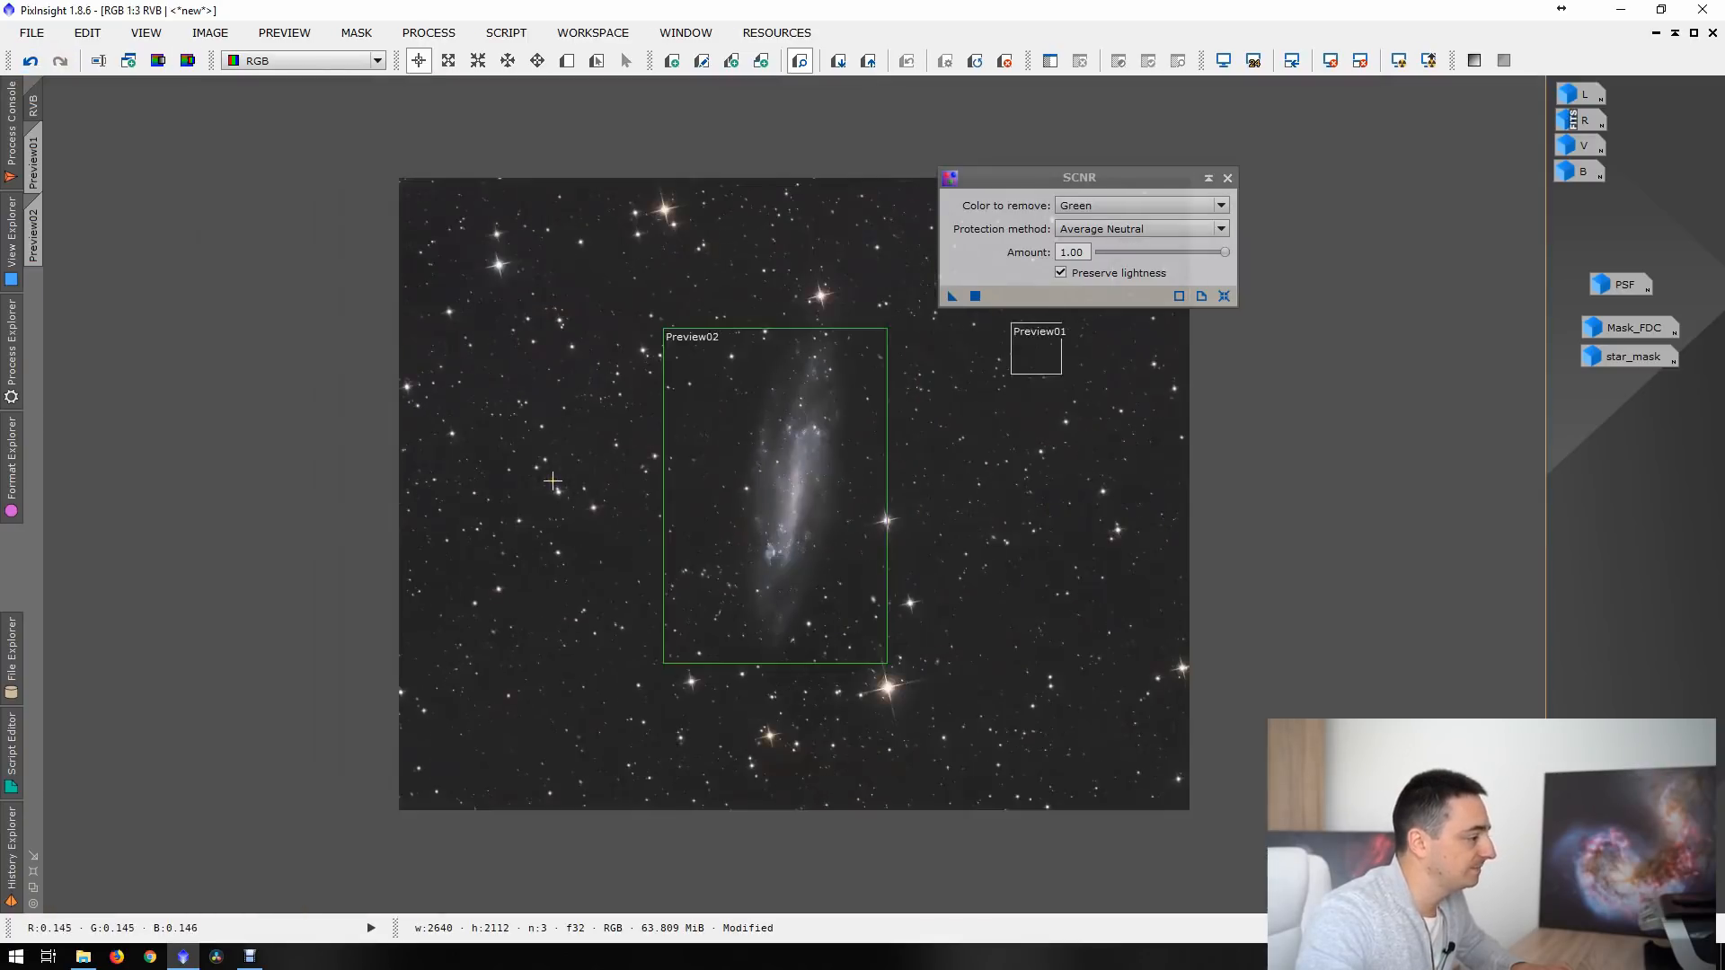
pyautogui.scroll(1, 548, 480)
pyautogui.click(1227, 177)
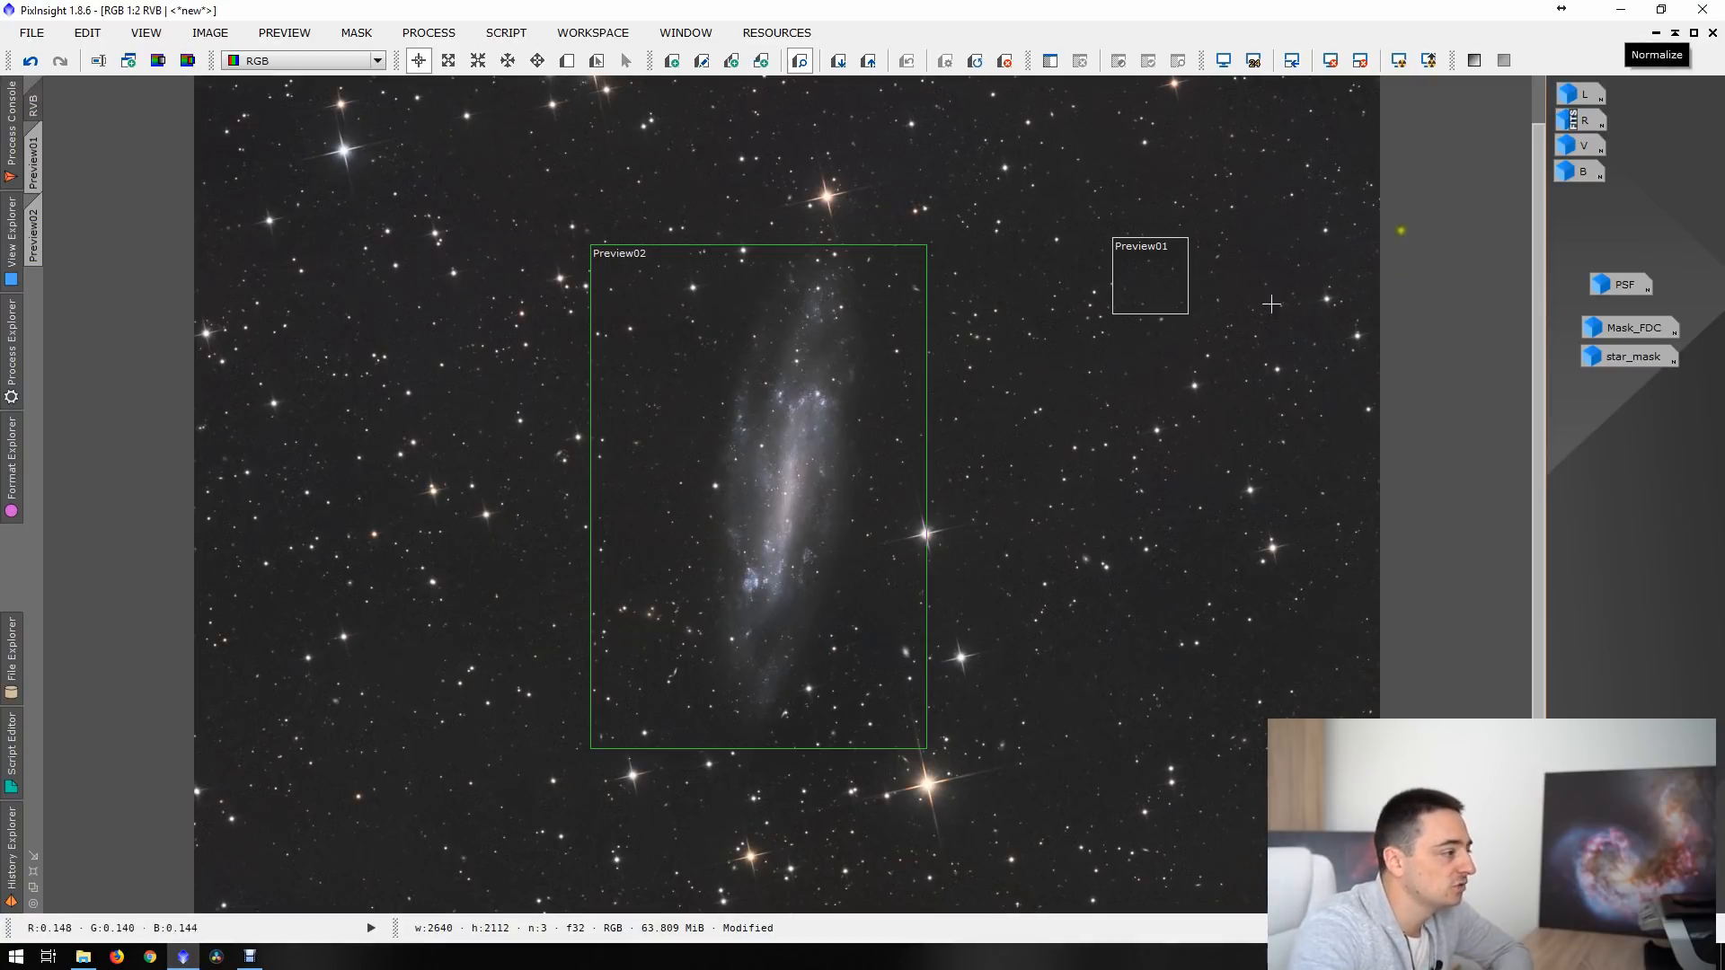
# - Reduce the noise in the maximized RVB image with the saved ACDNR settings, including chrominance StdDev 2.0 and Amount 1.00, and close the process
pyautogui.scroll(1, 659, 436)
pyautogui.scroll(1, 847, 409)
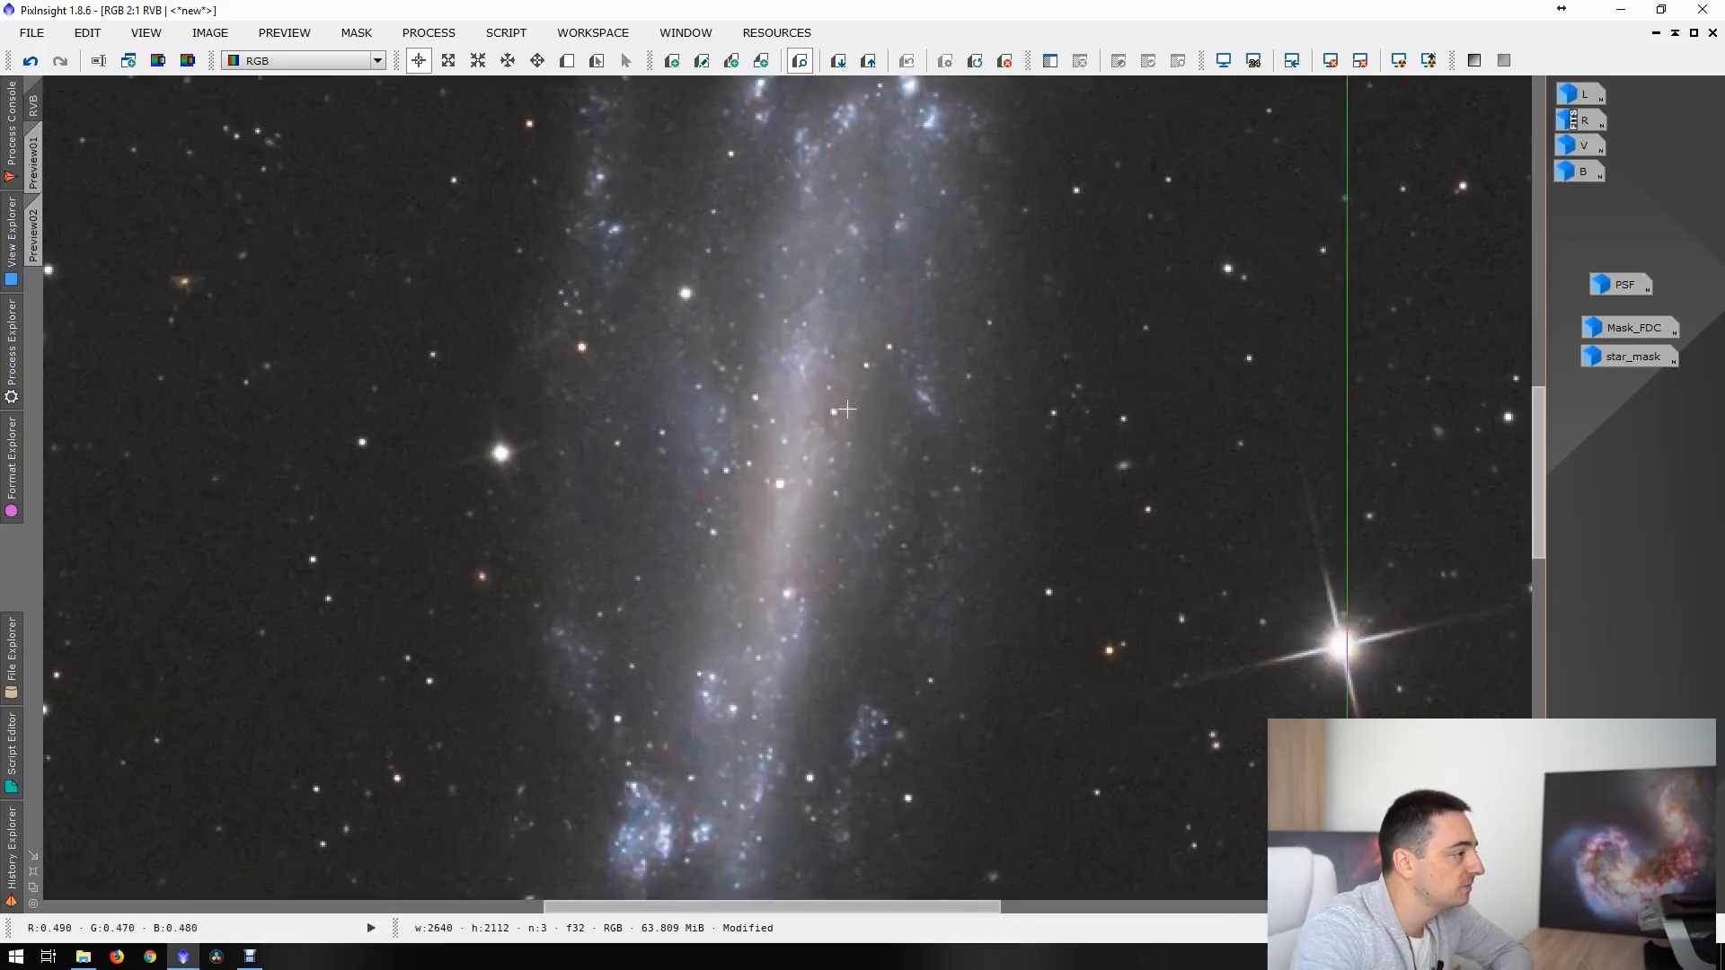
pyautogui.scroll(-1, 877, 365)
pyautogui.scroll(1, 833, 418)
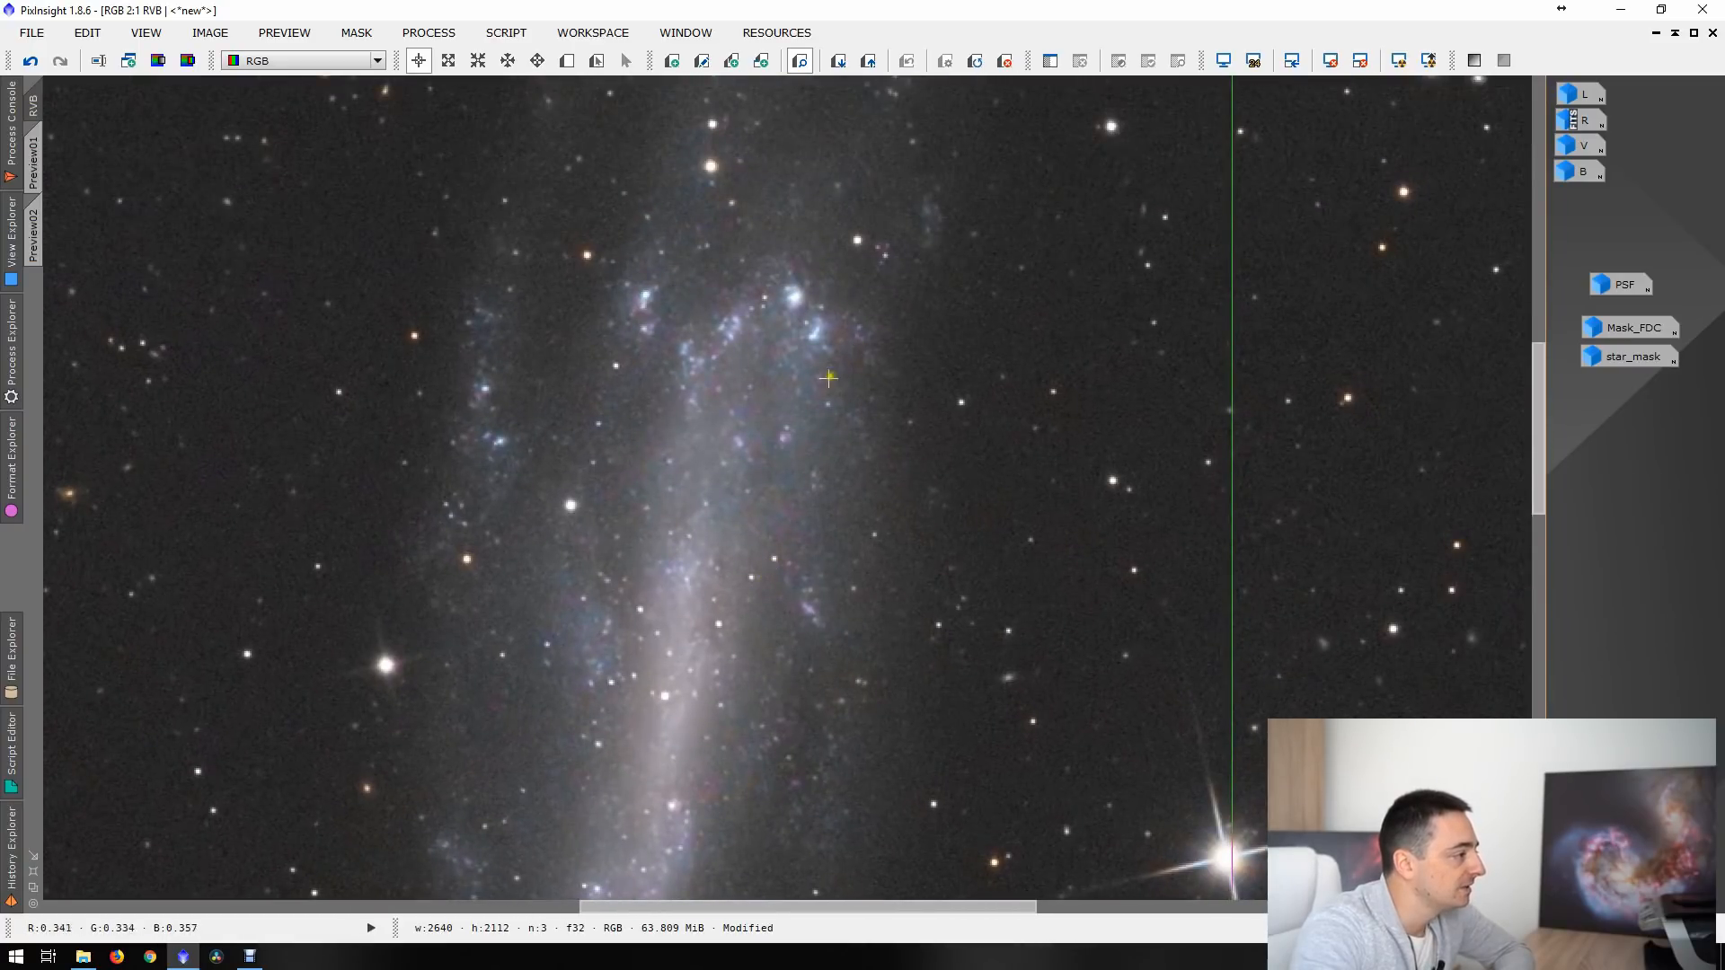
pyautogui.click(1694, 33)
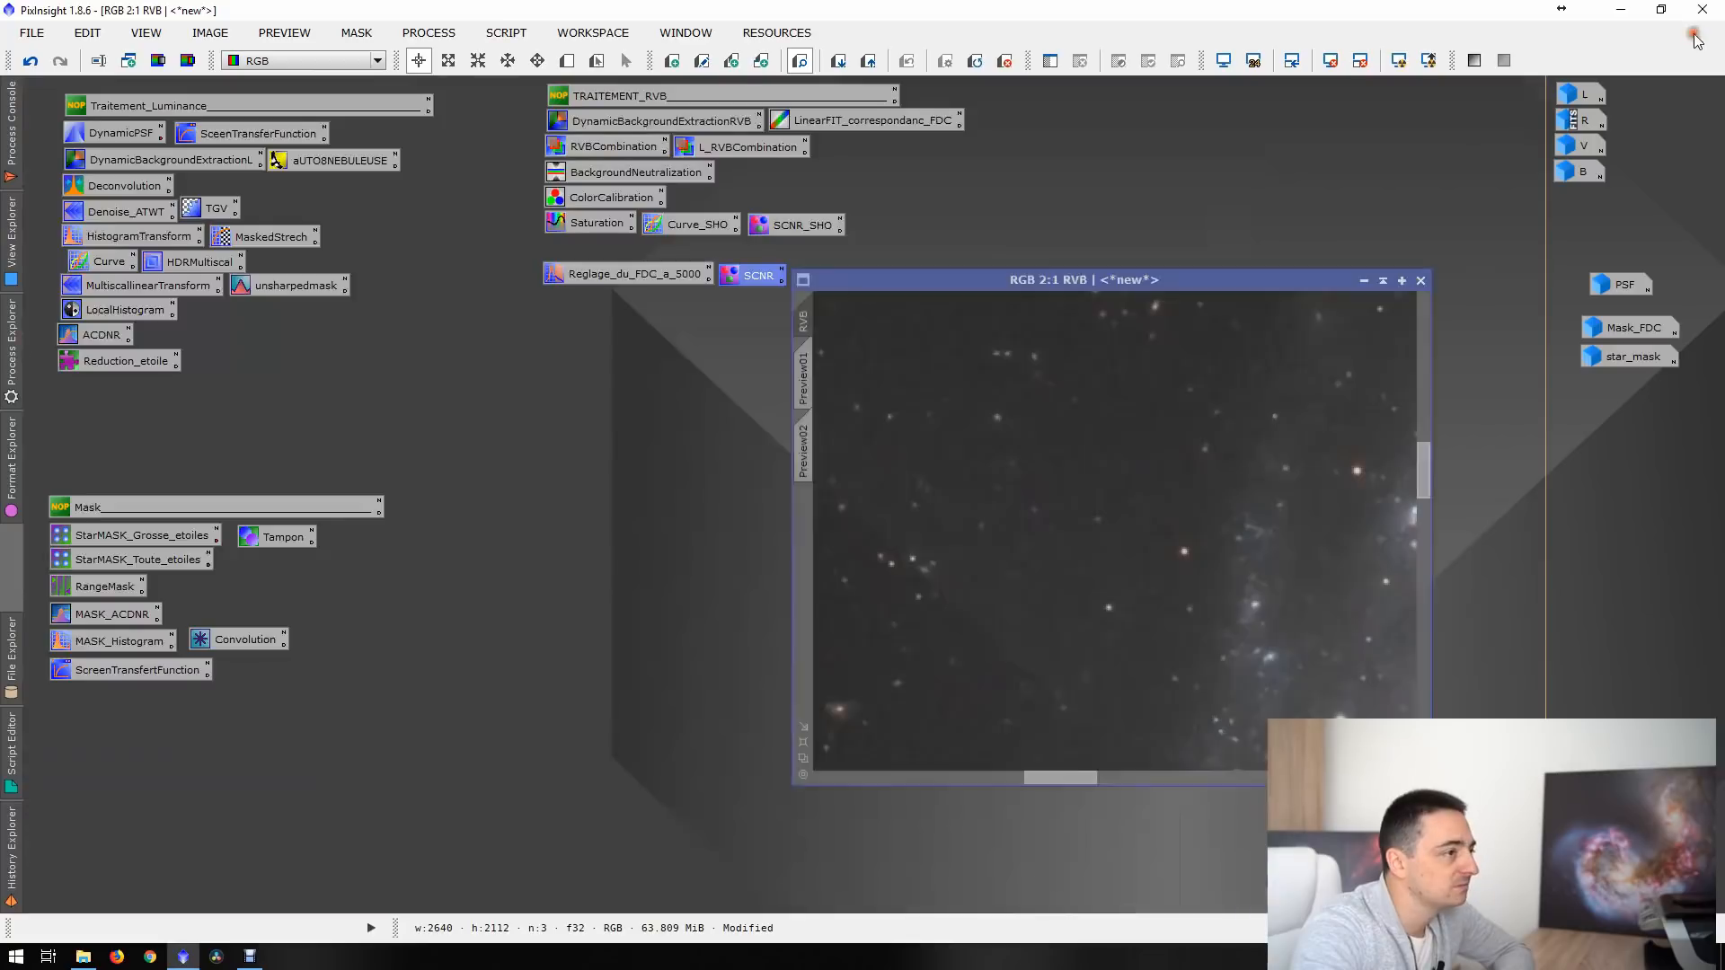
pyautogui.doubleClick(100, 334)
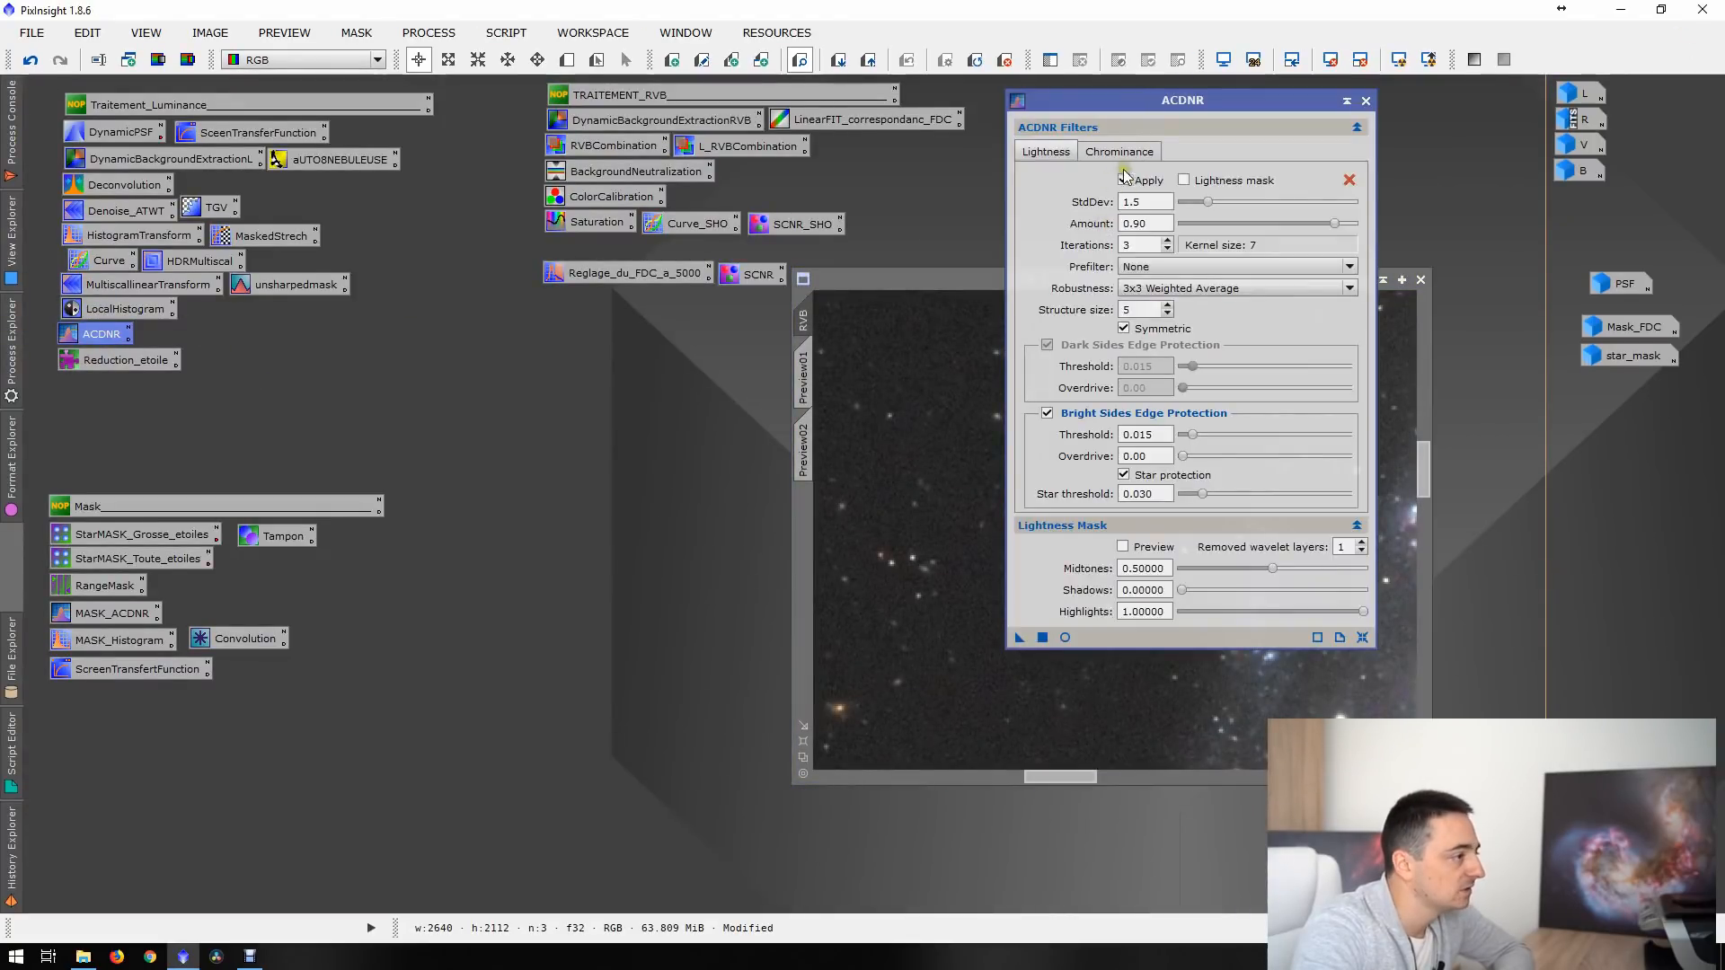
pyautogui.click(1126, 152)
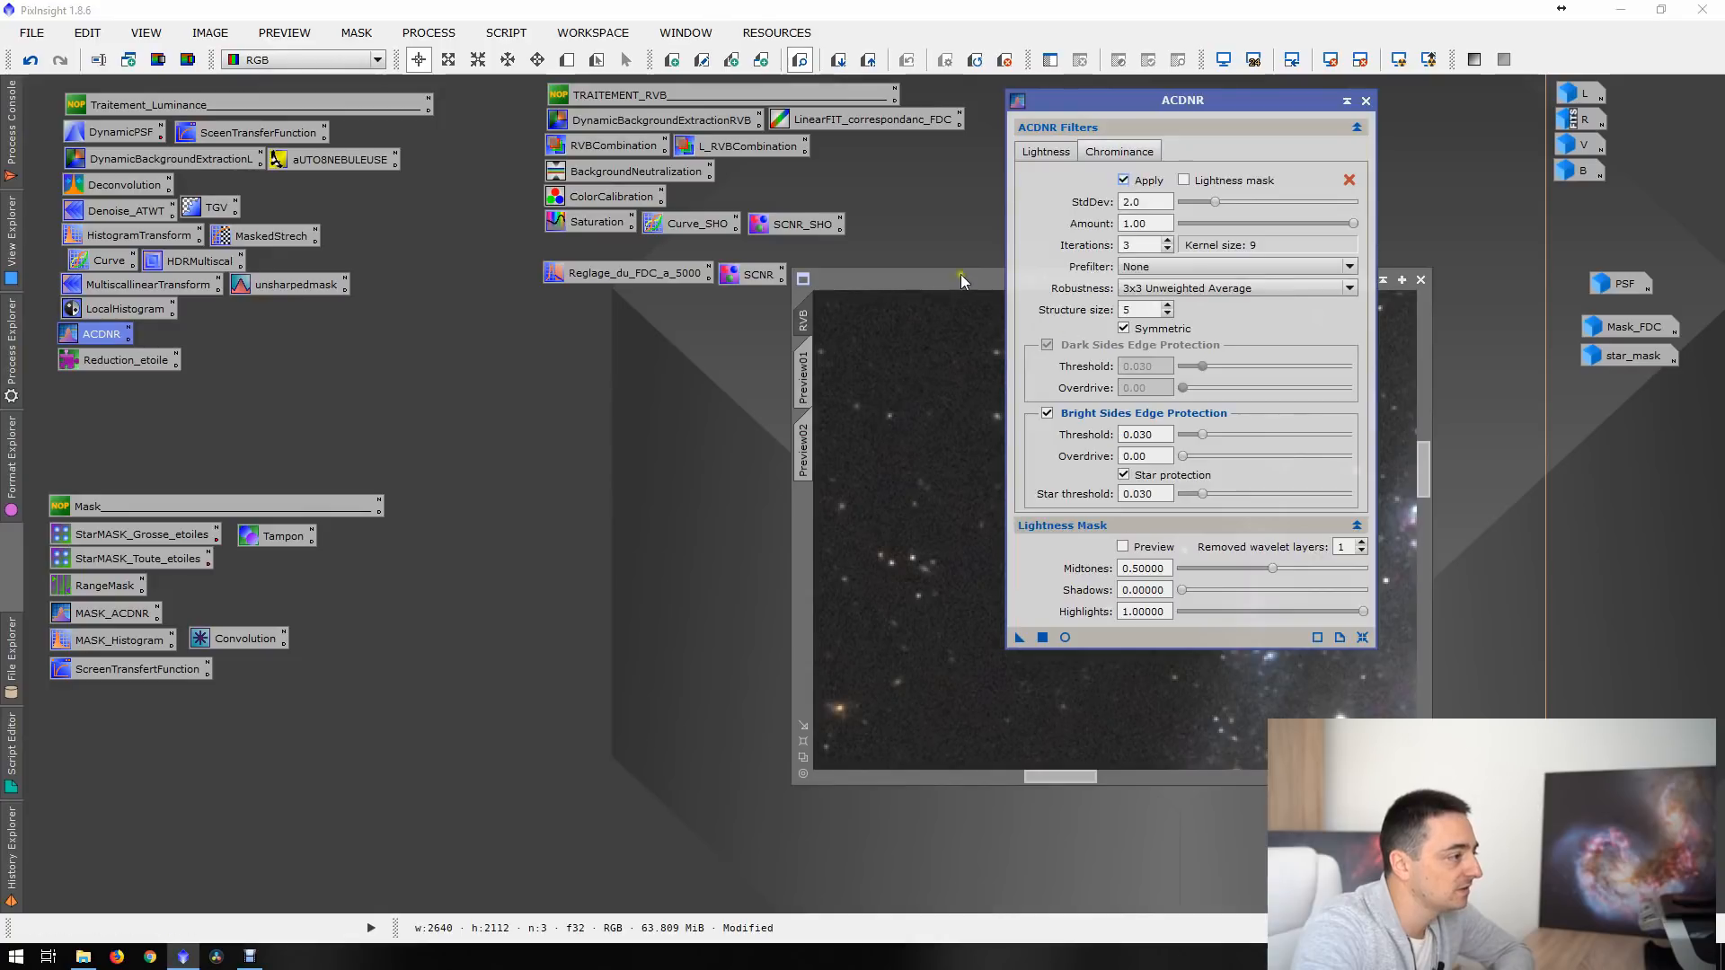
pyautogui.moveTo(961, 273); pyautogui.dragTo(623, 223)
pyautogui.doubleClick(624, 223)
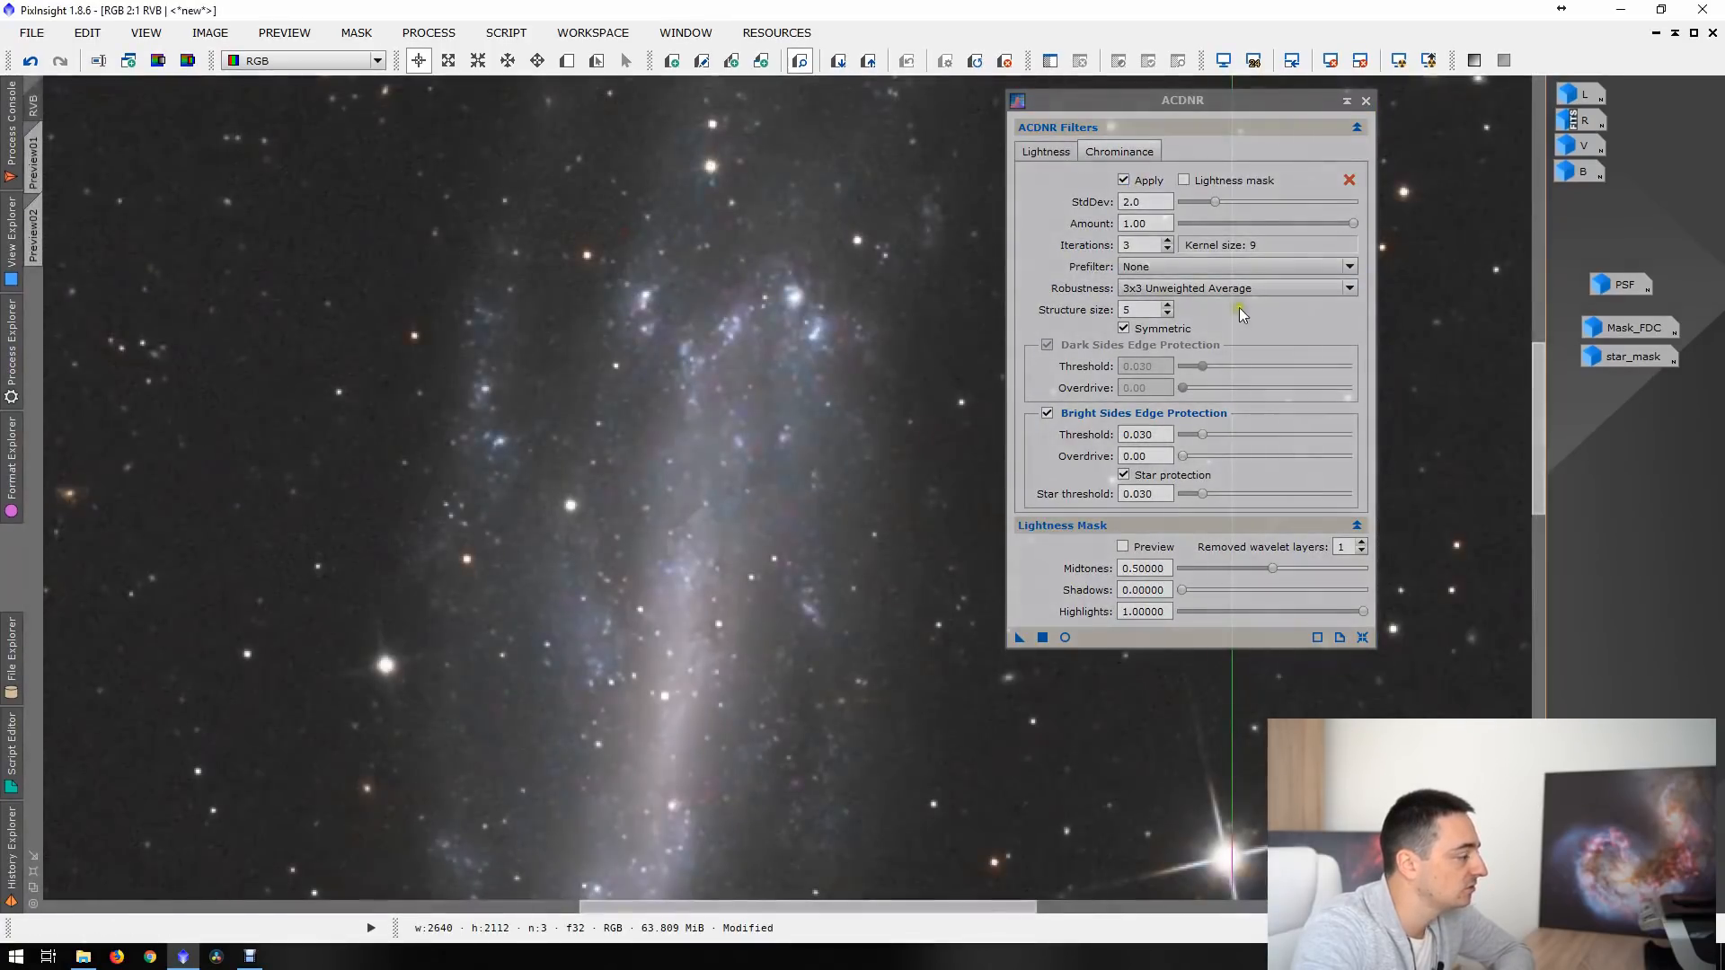
pyautogui.click(1043, 636)
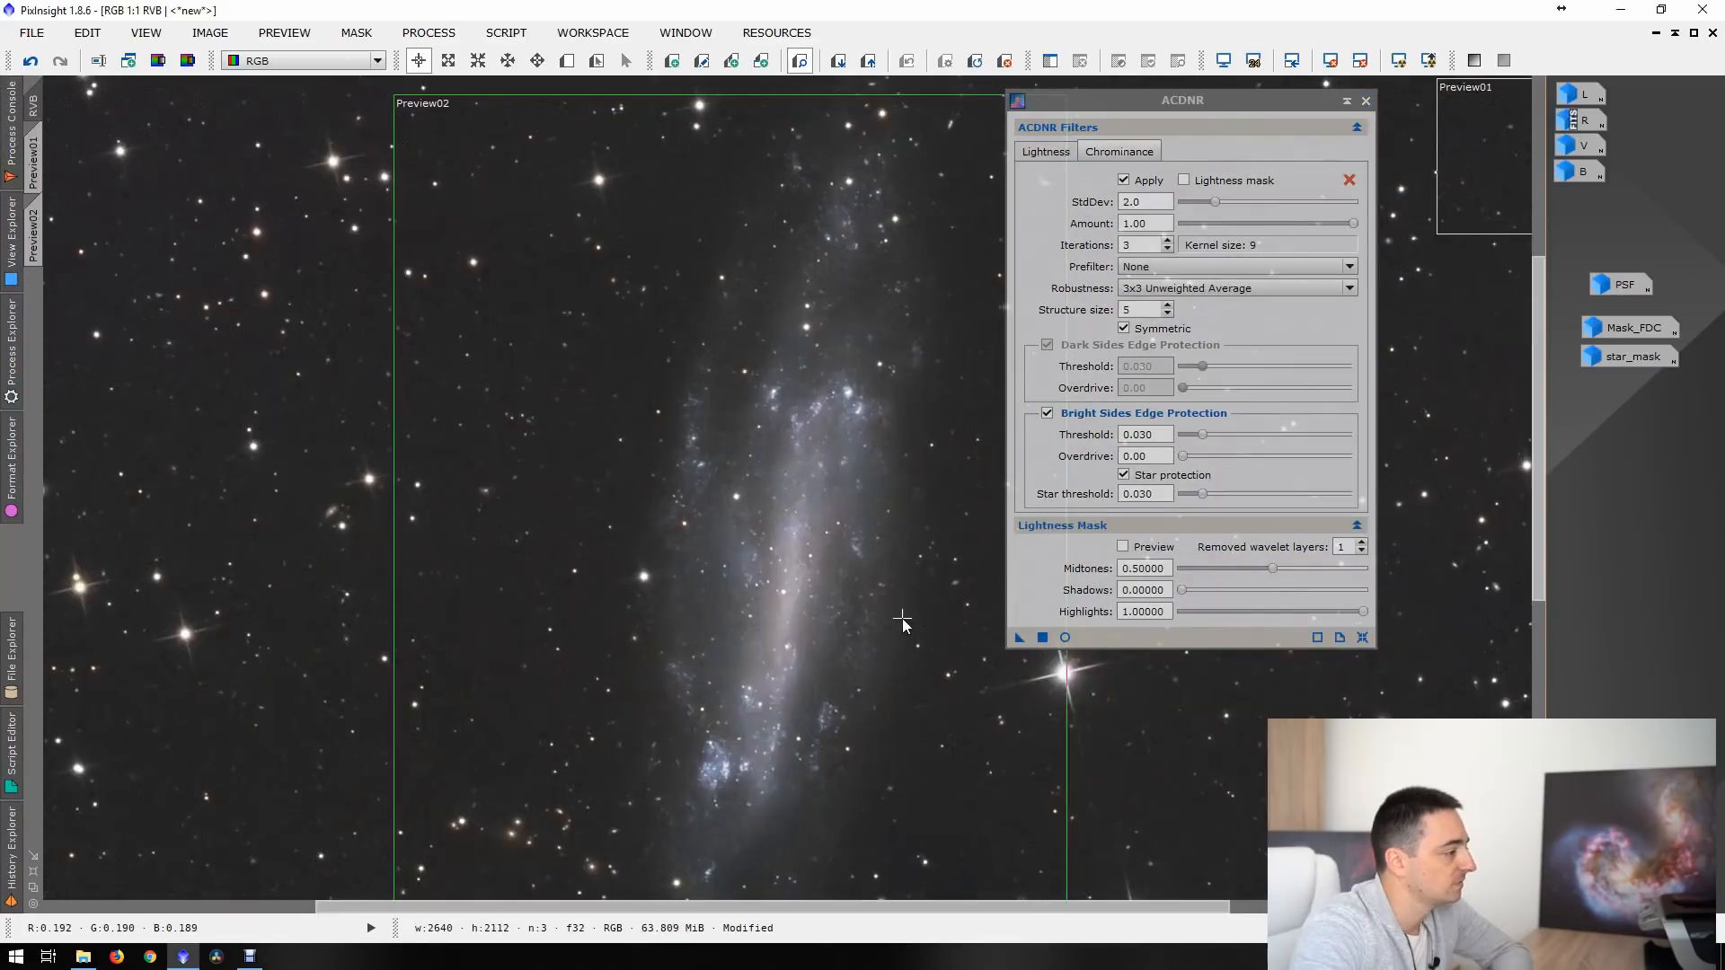
pyautogui.scroll(-1, 902, 621)
pyautogui.click(1366, 100)
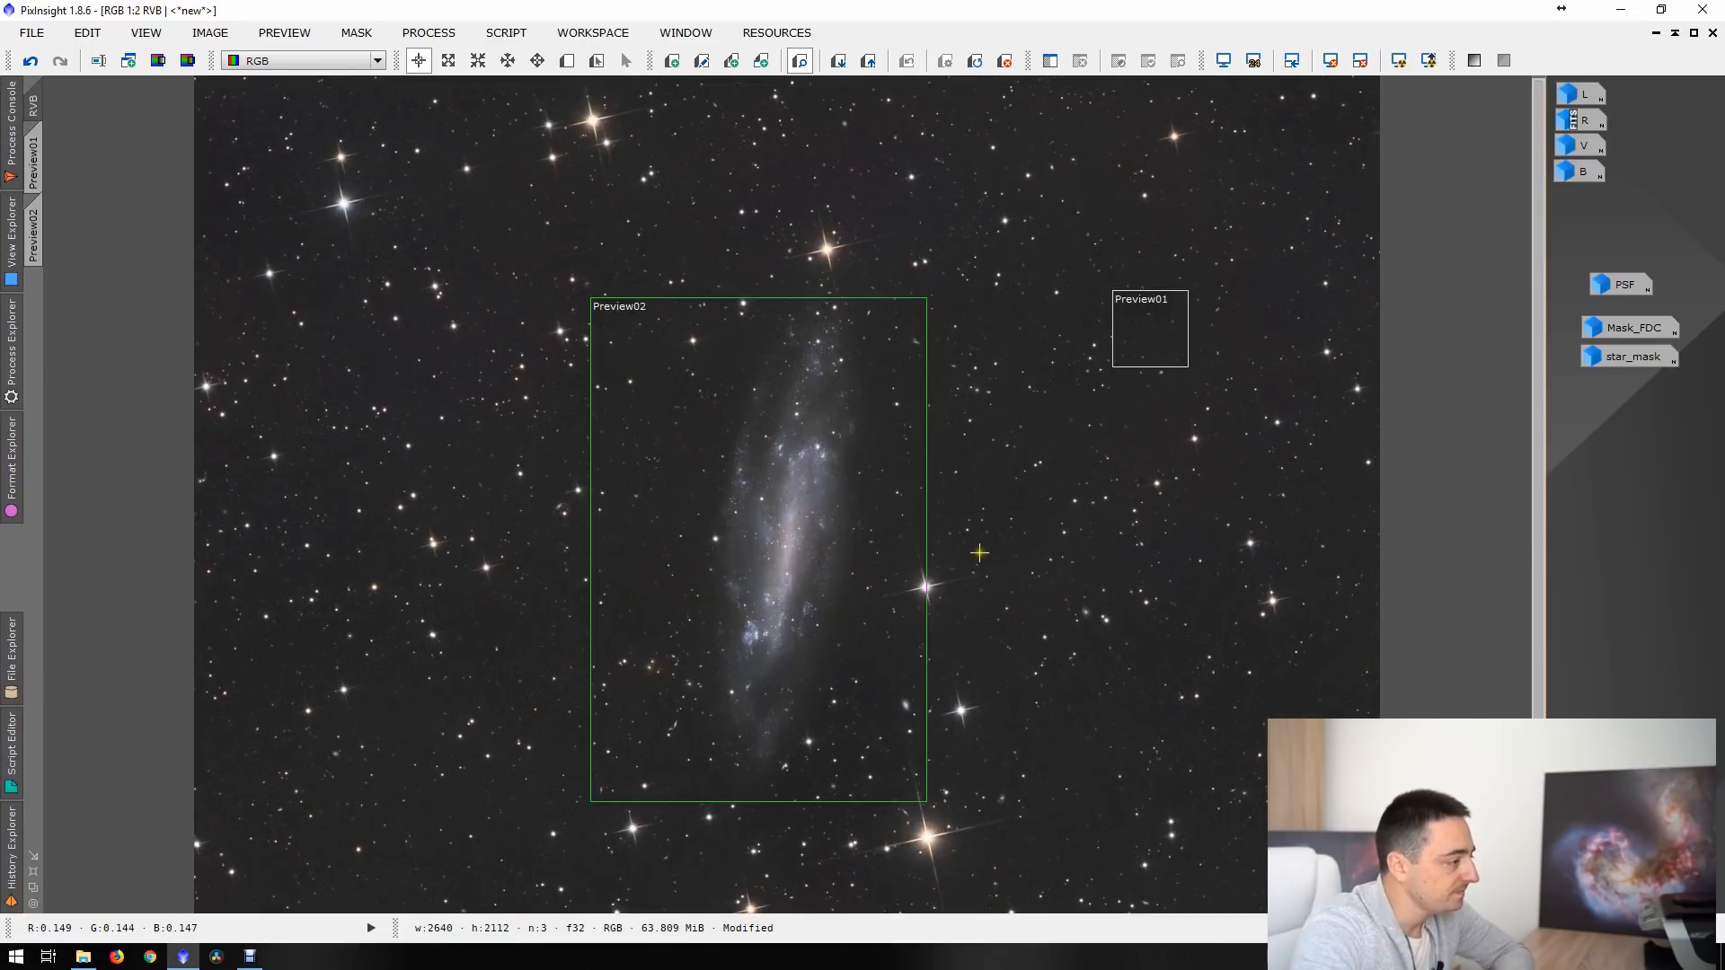
# - Examine the galaxy and the neighbouring star field in the denoised RVB image at 1:1
pyautogui.scroll(2, 980, 552)
pyautogui.moveTo(487, 566); pyautogui.dragTo(768, 498)
pyautogui.scroll(-1, 990, 519)
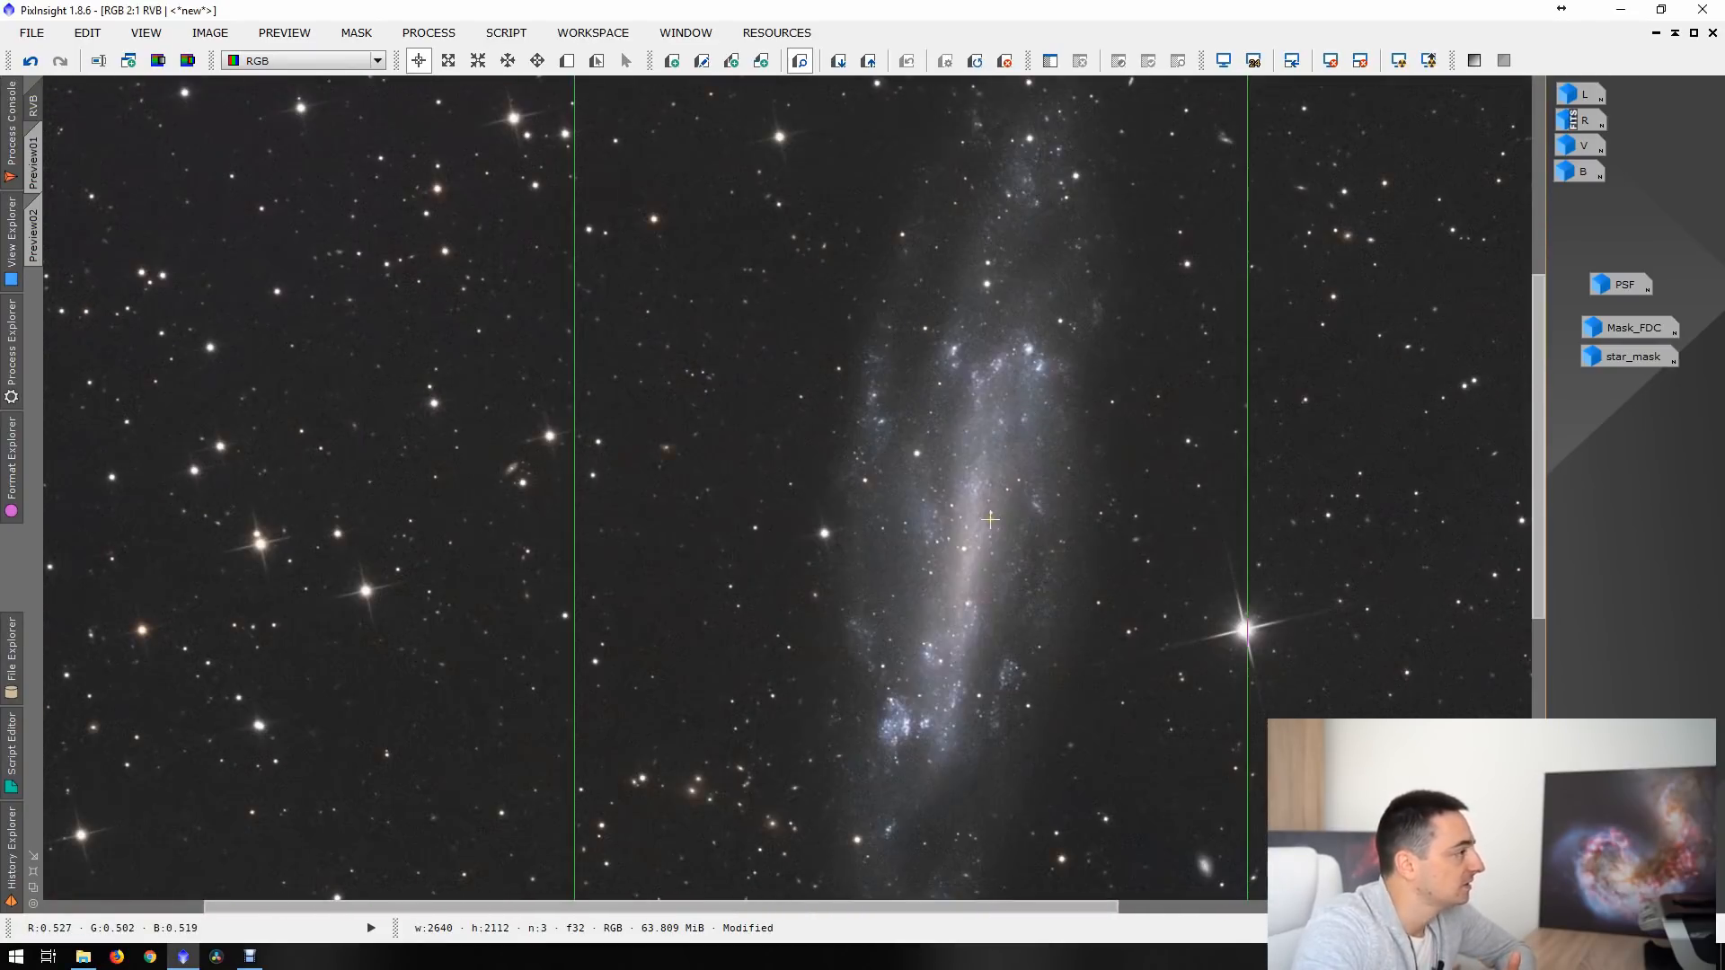
pyautogui.scroll(1, 990, 519)
pyautogui.moveTo(693, 447); pyautogui.dragTo(1080, 613)
pyautogui.moveTo(582, 486); pyautogui.dragTo(958, 567)
pyautogui.scroll(1, 781, 537)
pyautogui.scroll(-1, 781, 538)
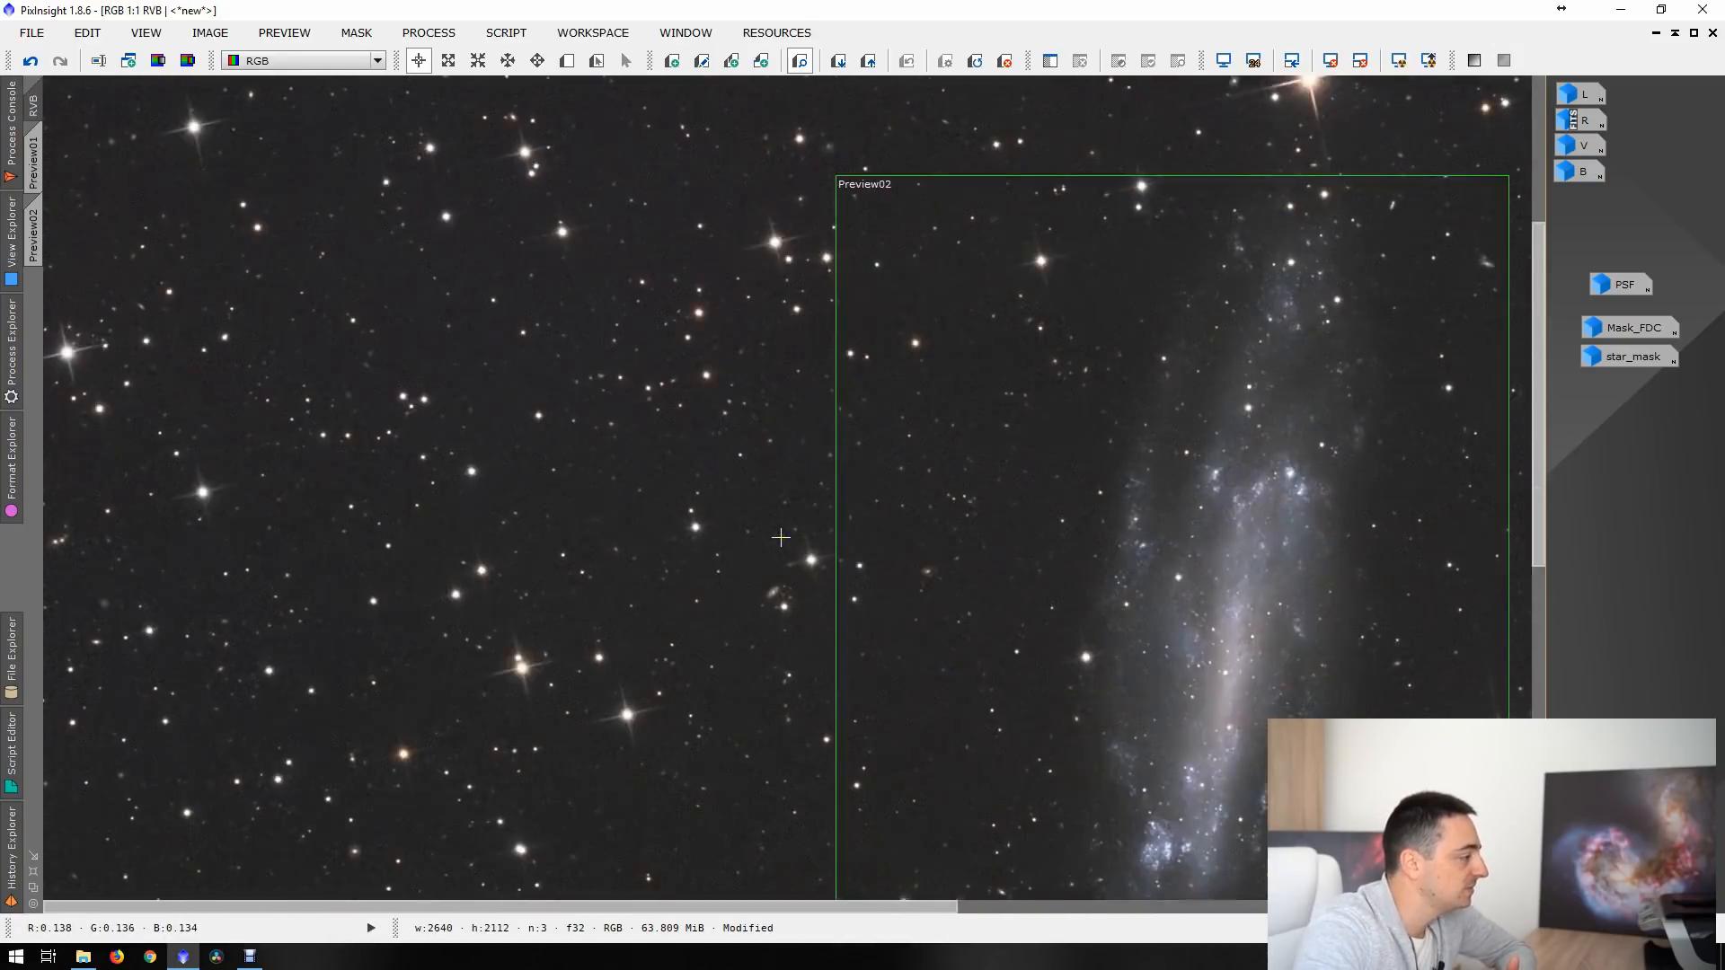
# - Inspect the background noise, small galaxies and bright stars of RVB at 2:1 and 3:1, and return to the whole field
pyautogui.scroll(1, 886, 511)
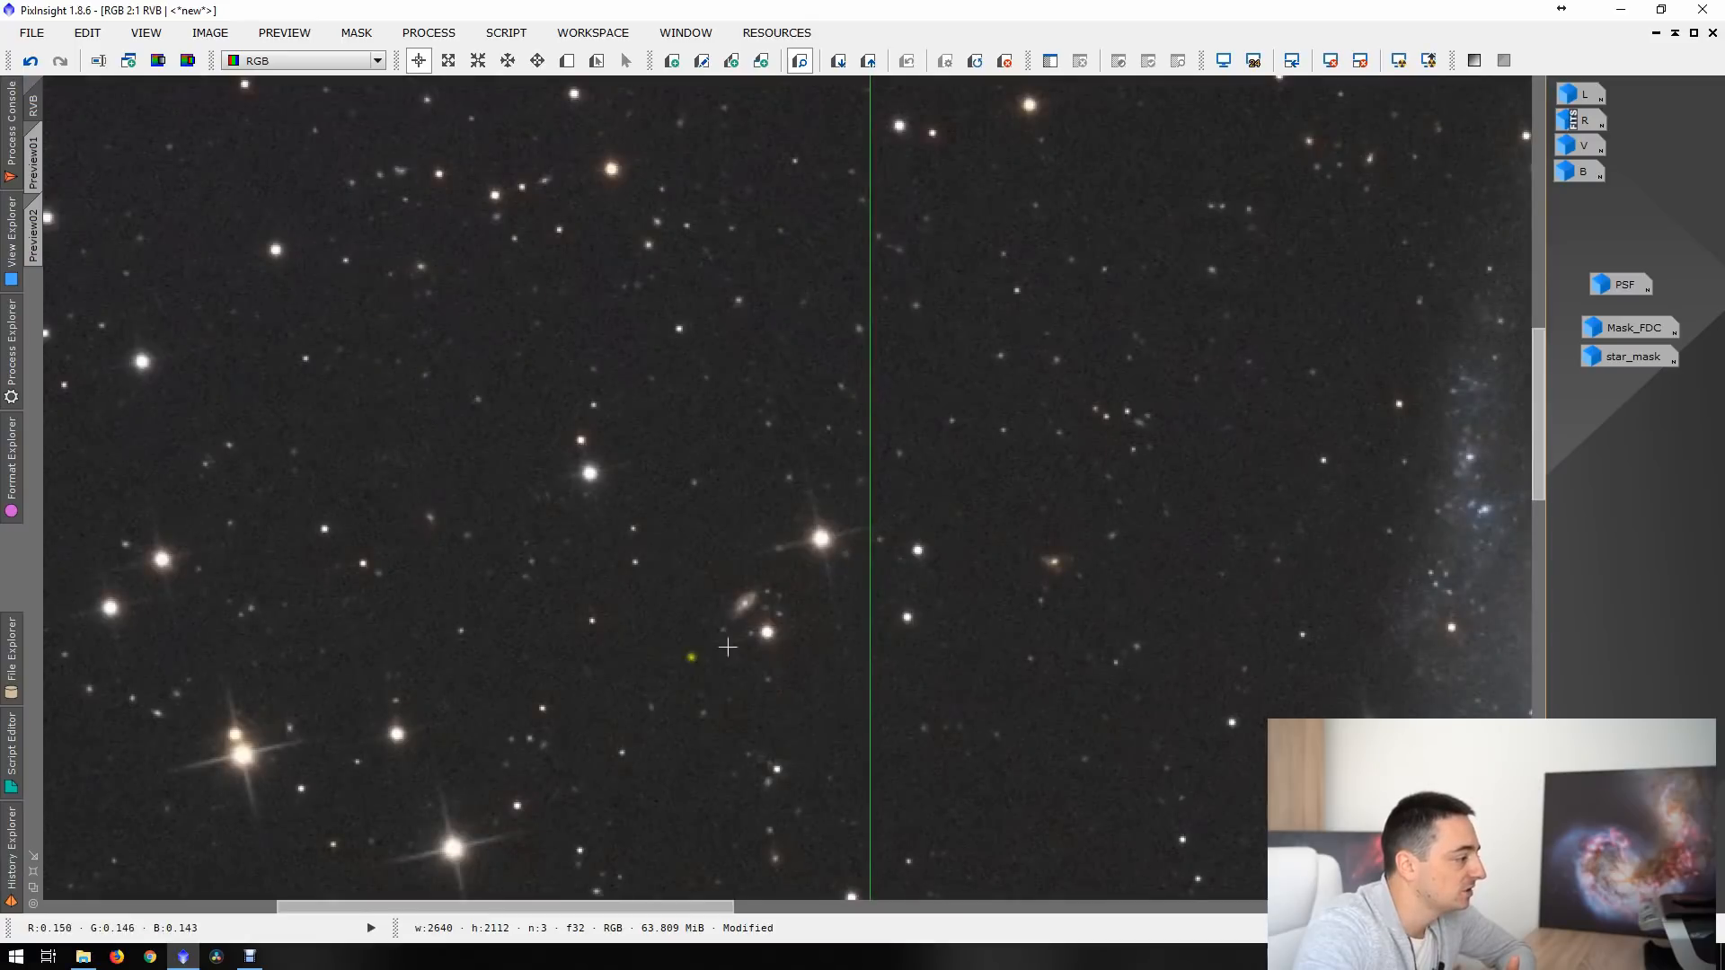
pyautogui.moveTo(1221, 608); pyautogui.dragTo(1008, 219)
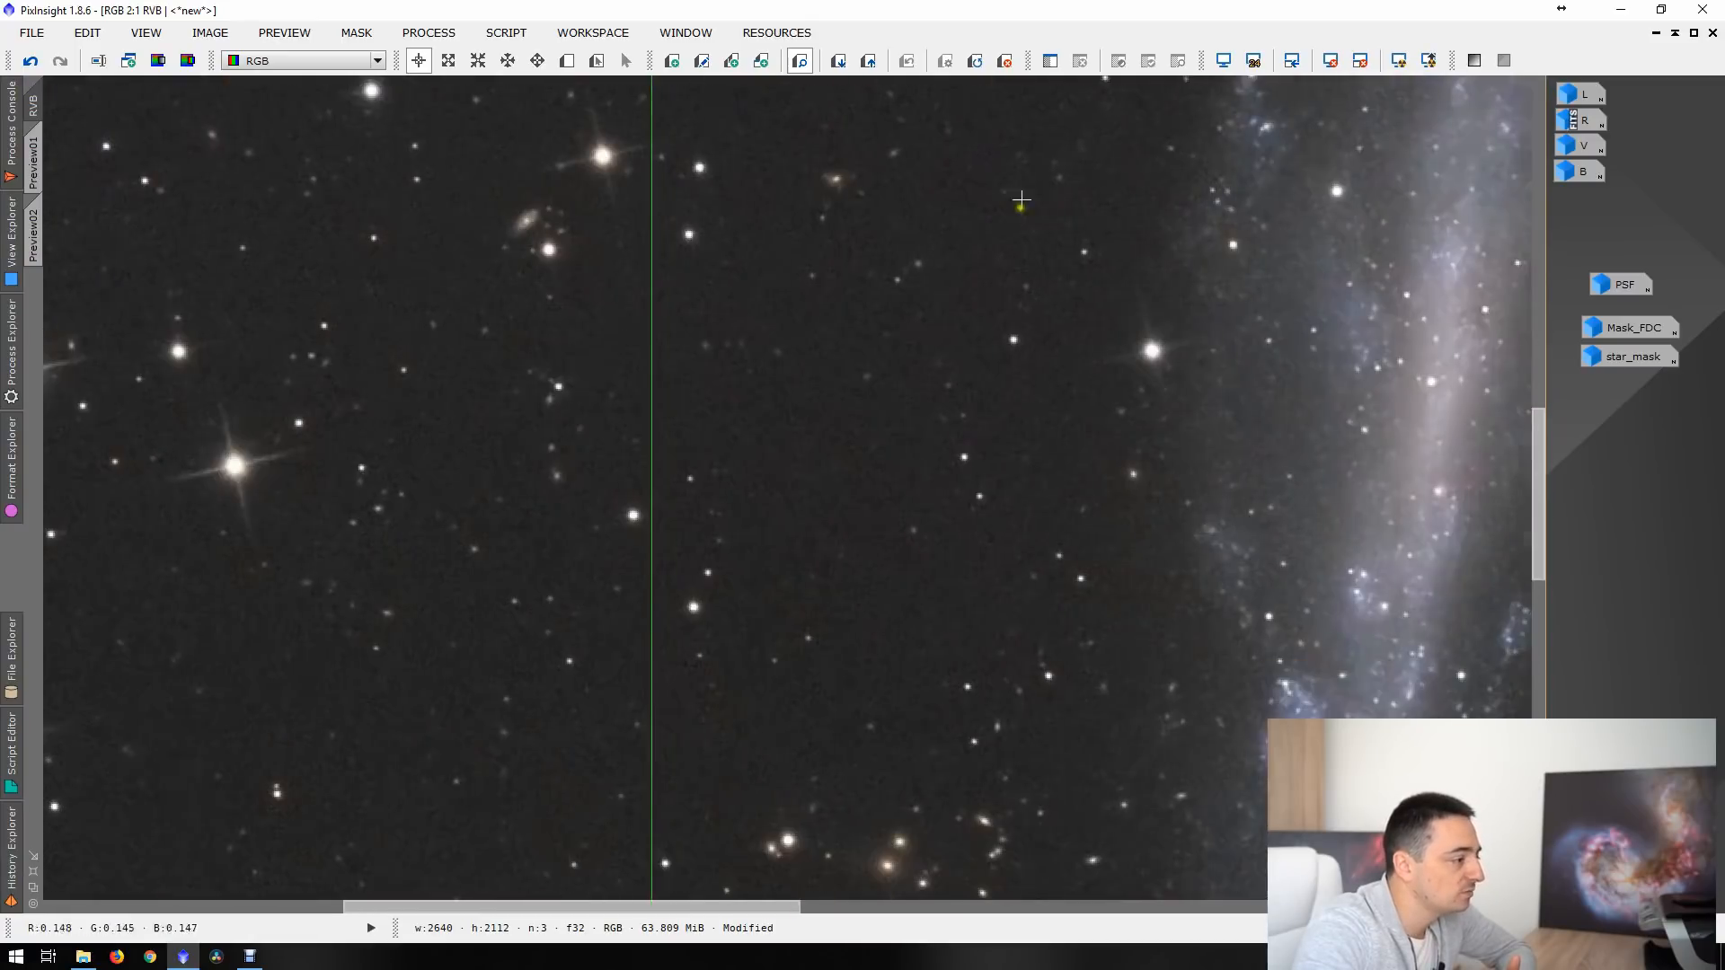
pyautogui.moveTo(1034, 665); pyautogui.dragTo(1073, 378)
pyautogui.moveTo(1129, 802); pyautogui.dragTo(1090, 626)
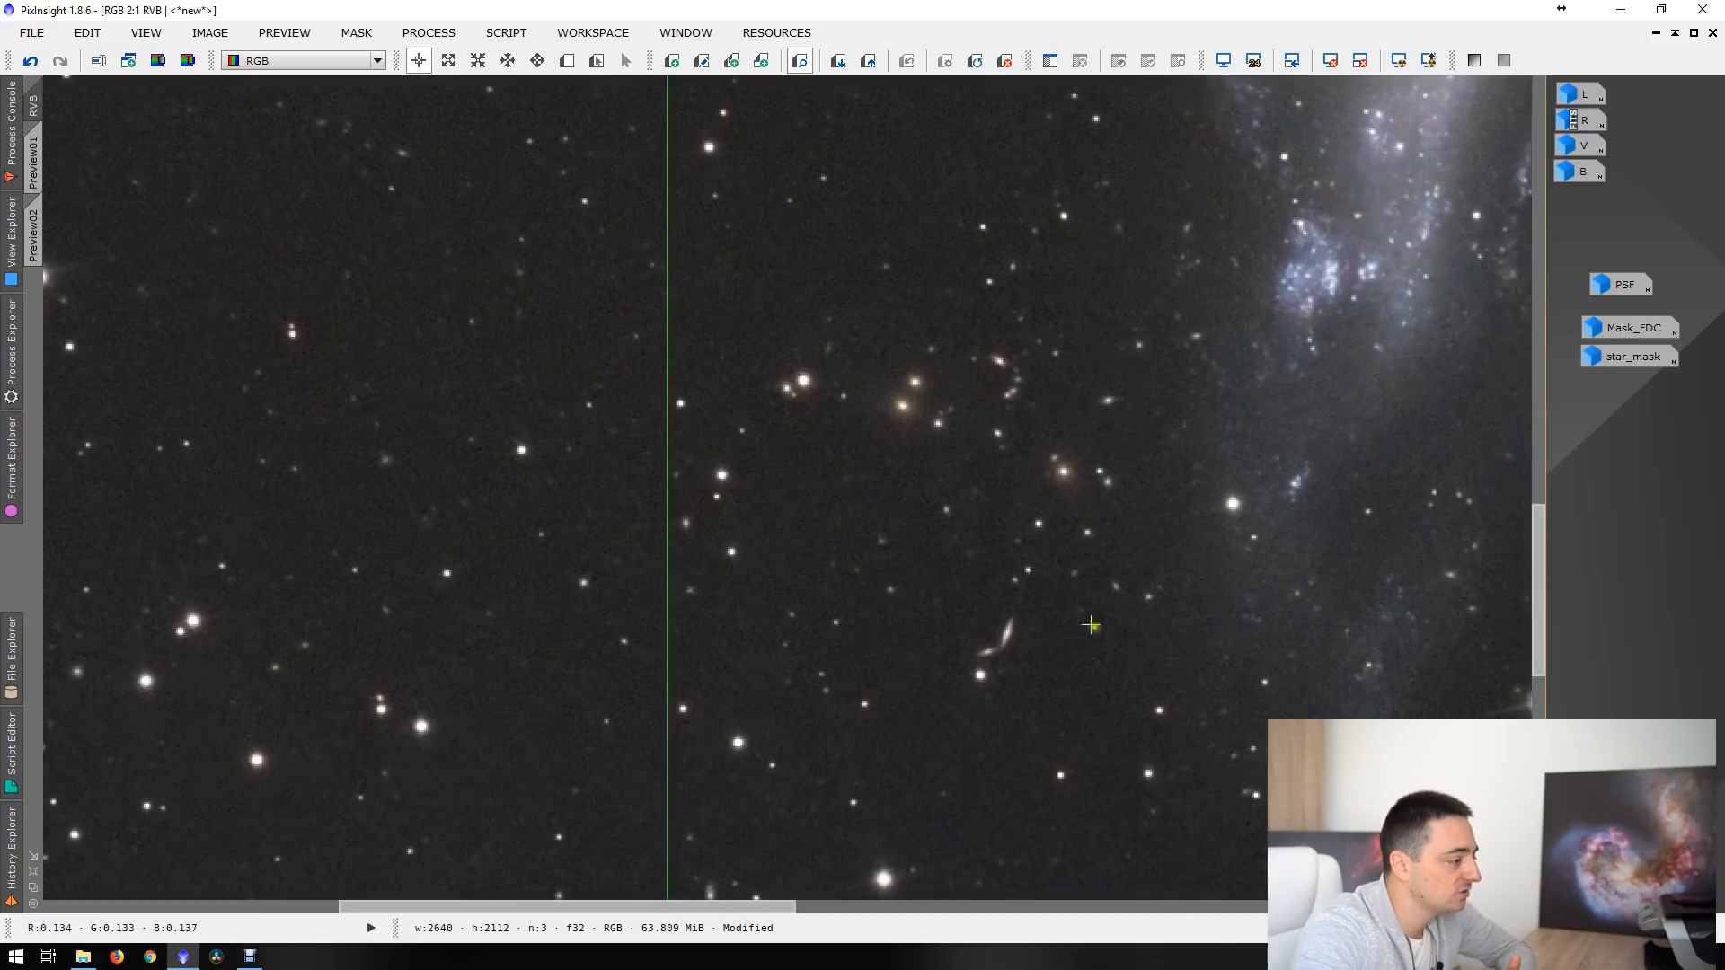
pyautogui.moveTo(1240, 757); pyautogui.dragTo(793, 676)
pyautogui.moveTo(1334, 741); pyautogui.dragTo(790, 557)
pyautogui.moveTo(792, 623); pyautogui.dragTo(548, 451)
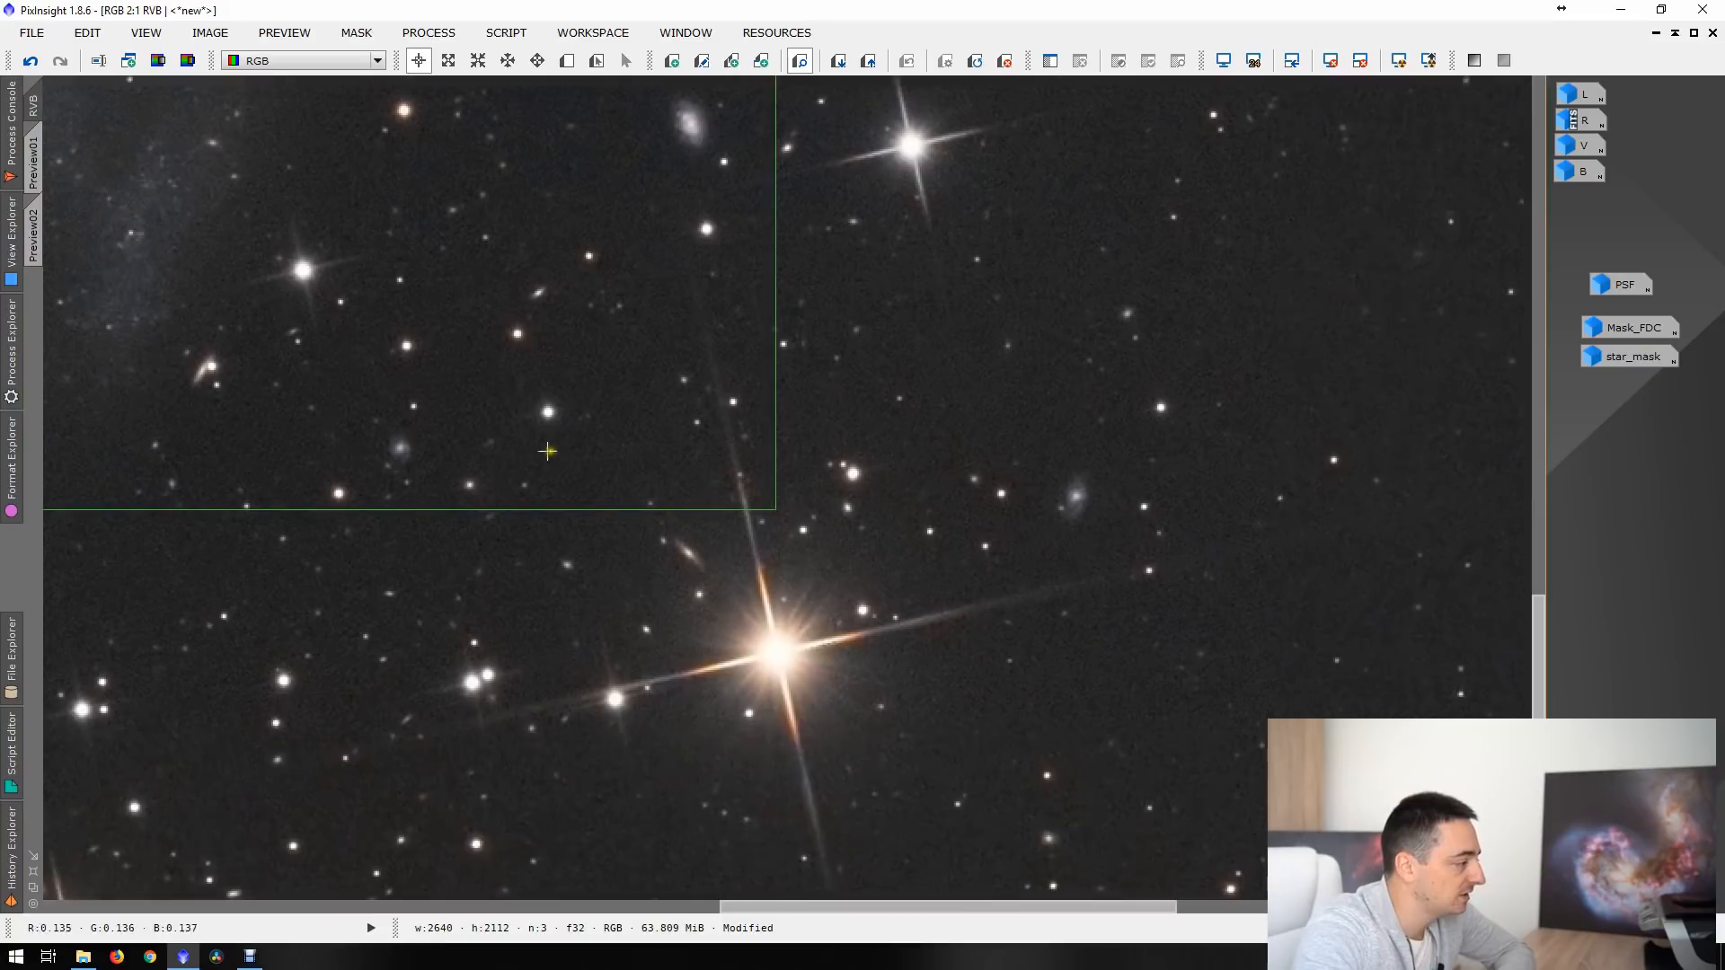
pyautogui.moveTo(1154, 591); pyautogui.dragTo(1019, 752)
pyautogui.scroll(-1, 1057, 711)
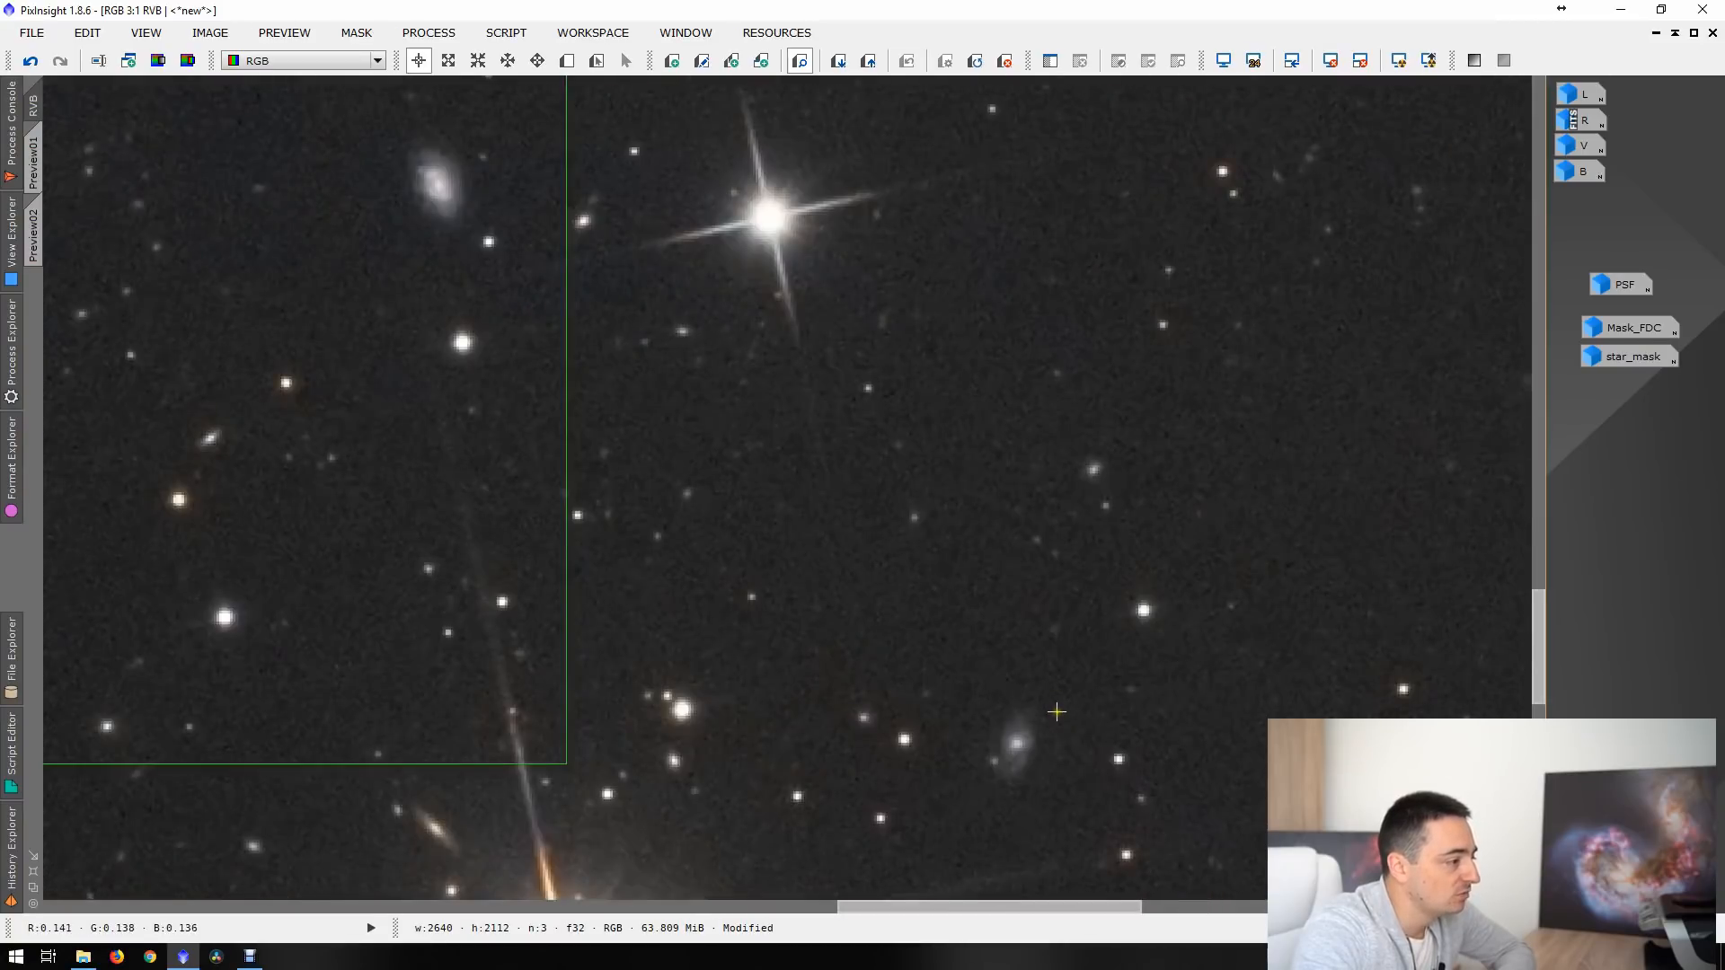
pyautogui.scroll(1, 1057, 712)
pyautogui.scroll(2, 1057, 712)
pyautogui.moveTo(770, 387); pyautogui.dragTo(781, 523)
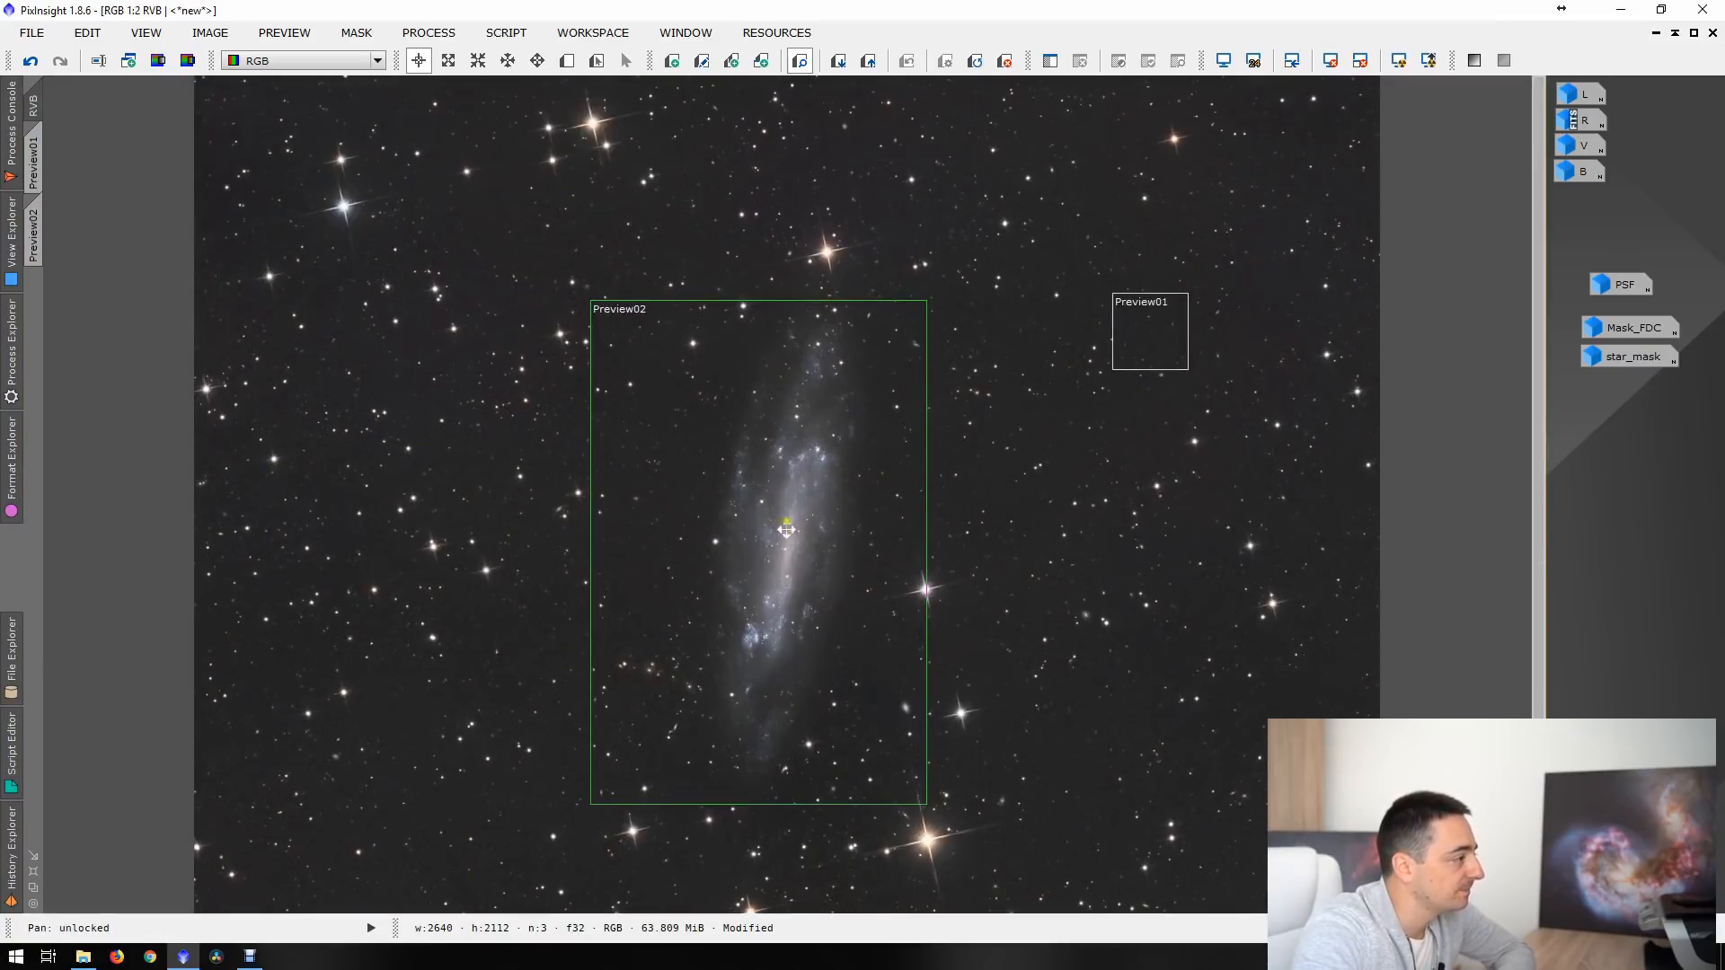
# - Apply star_mask to the RVB image as its mask and minimize the star_mask window
pyautogui.click(1694, 33)
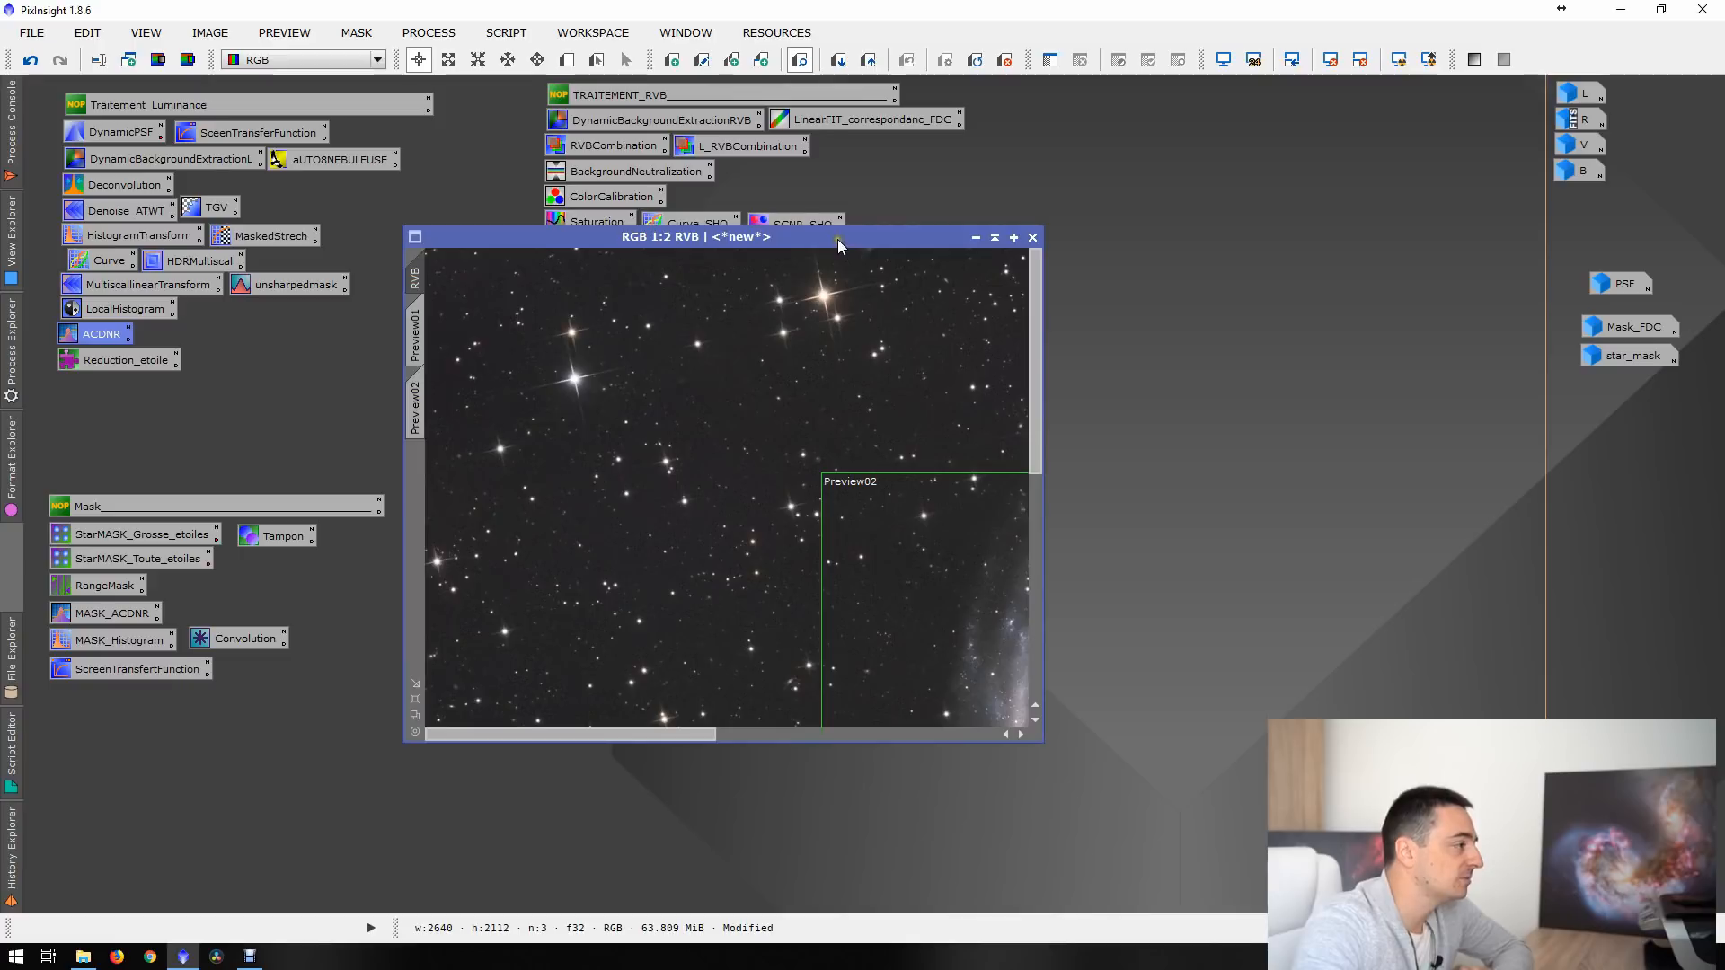
pyautogui.doubleClick(1587, 359)
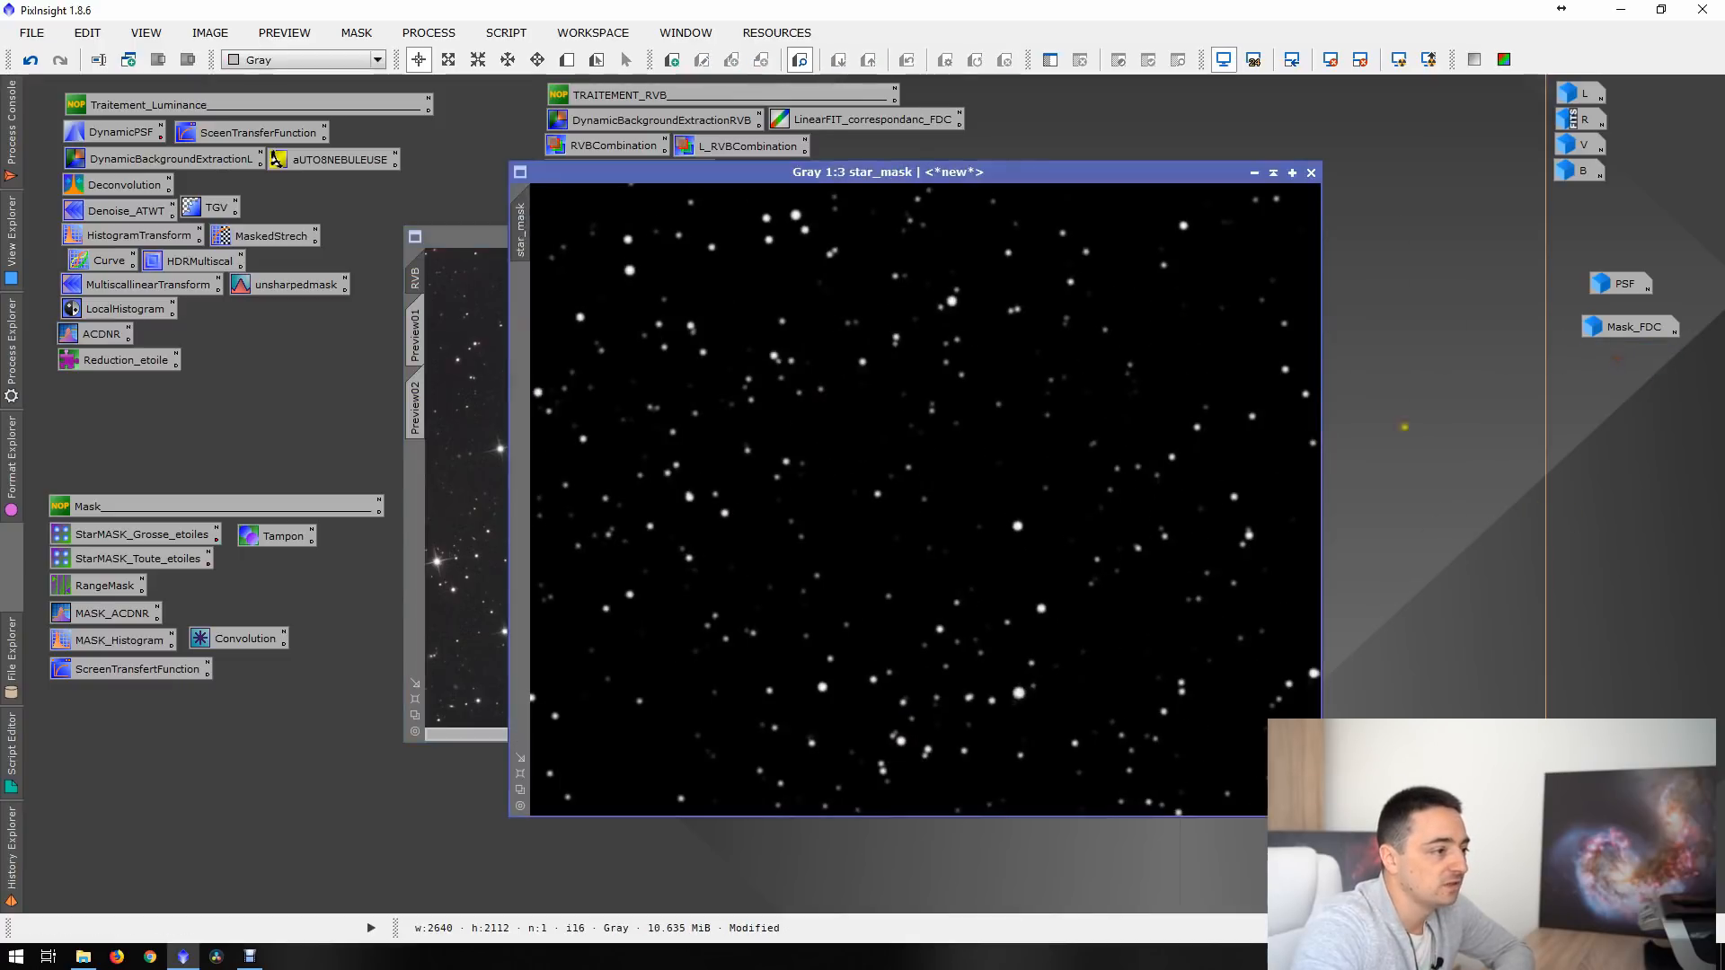
pyautogui.moveTo(981, 167); pyautogui.dragTo(1434, 132)
pyautogui.moveTo(976, 193); pyautogui.dragTo(415, 532)
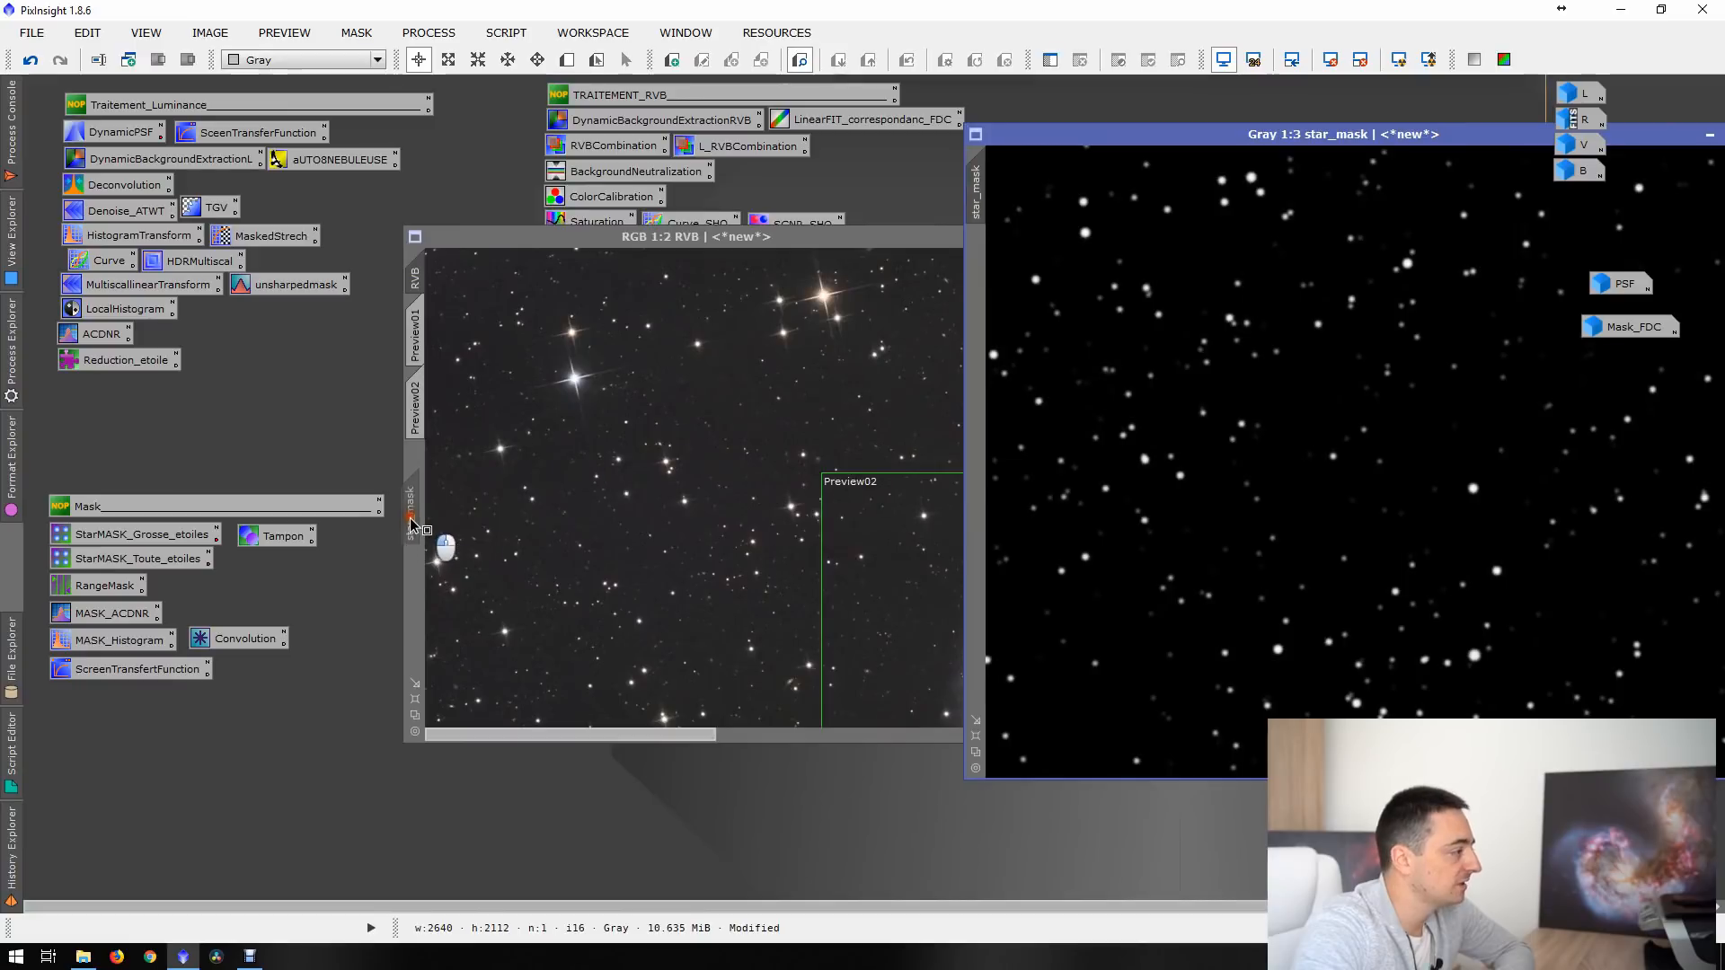
pyautogui.doubleClick(716, 235)
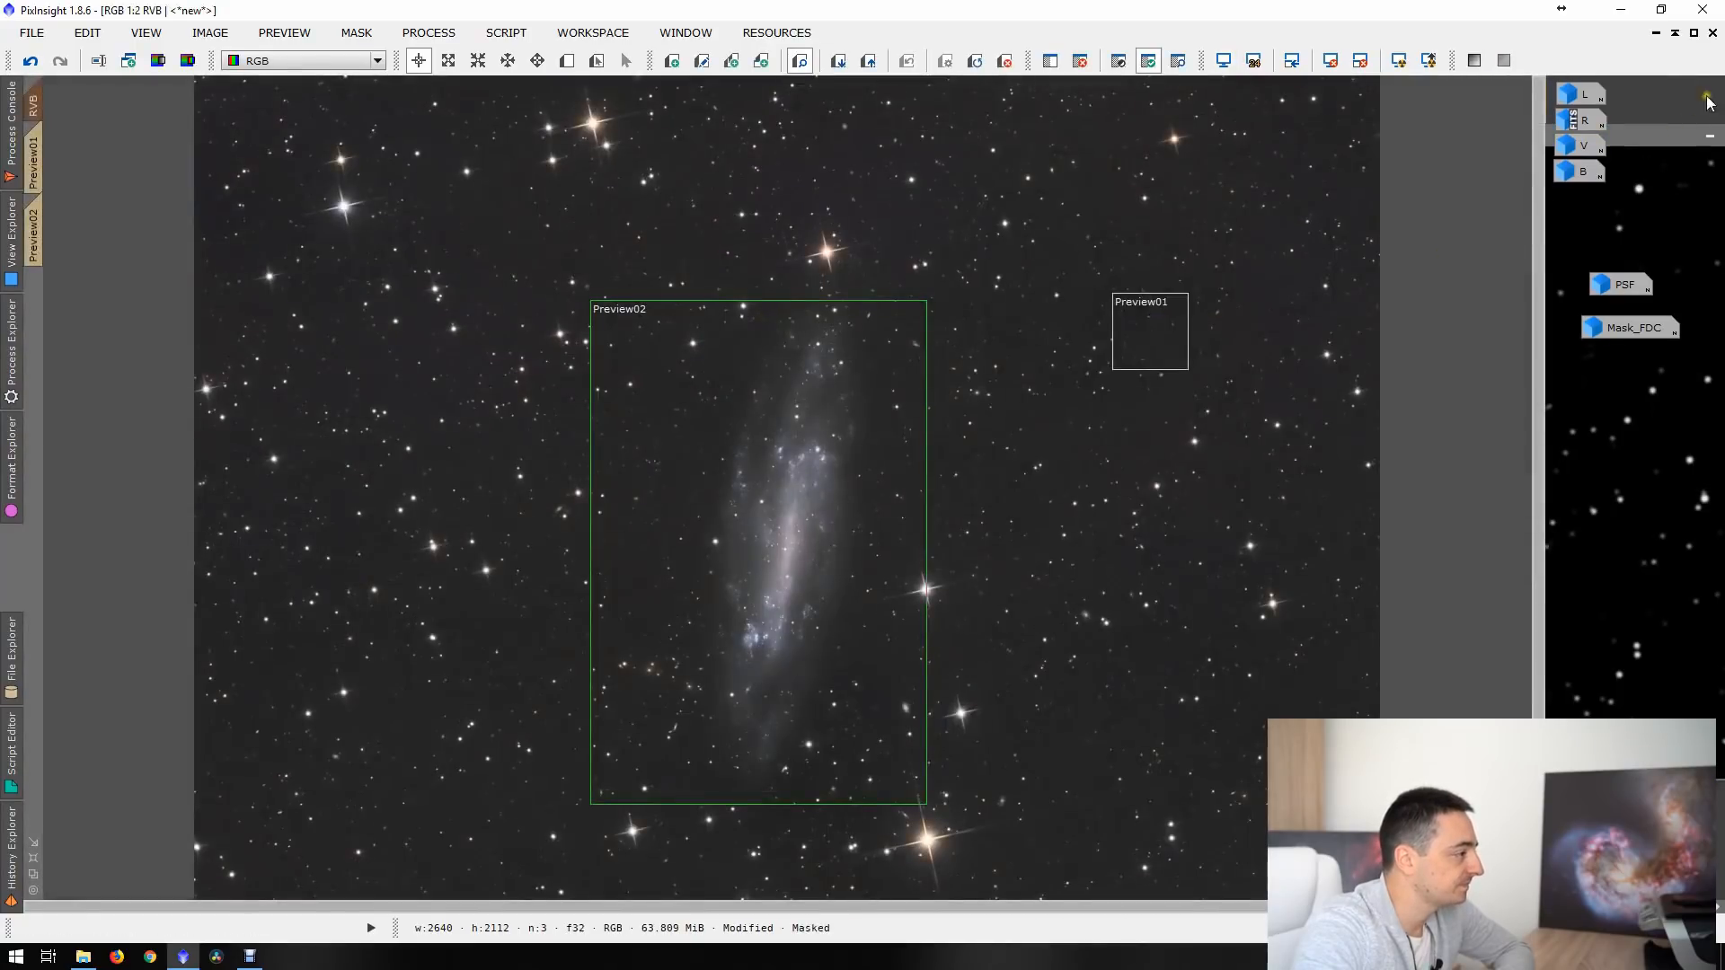
pyautogui.moveTo(1635, 137); pyautogui.dragTo(1403, 151)
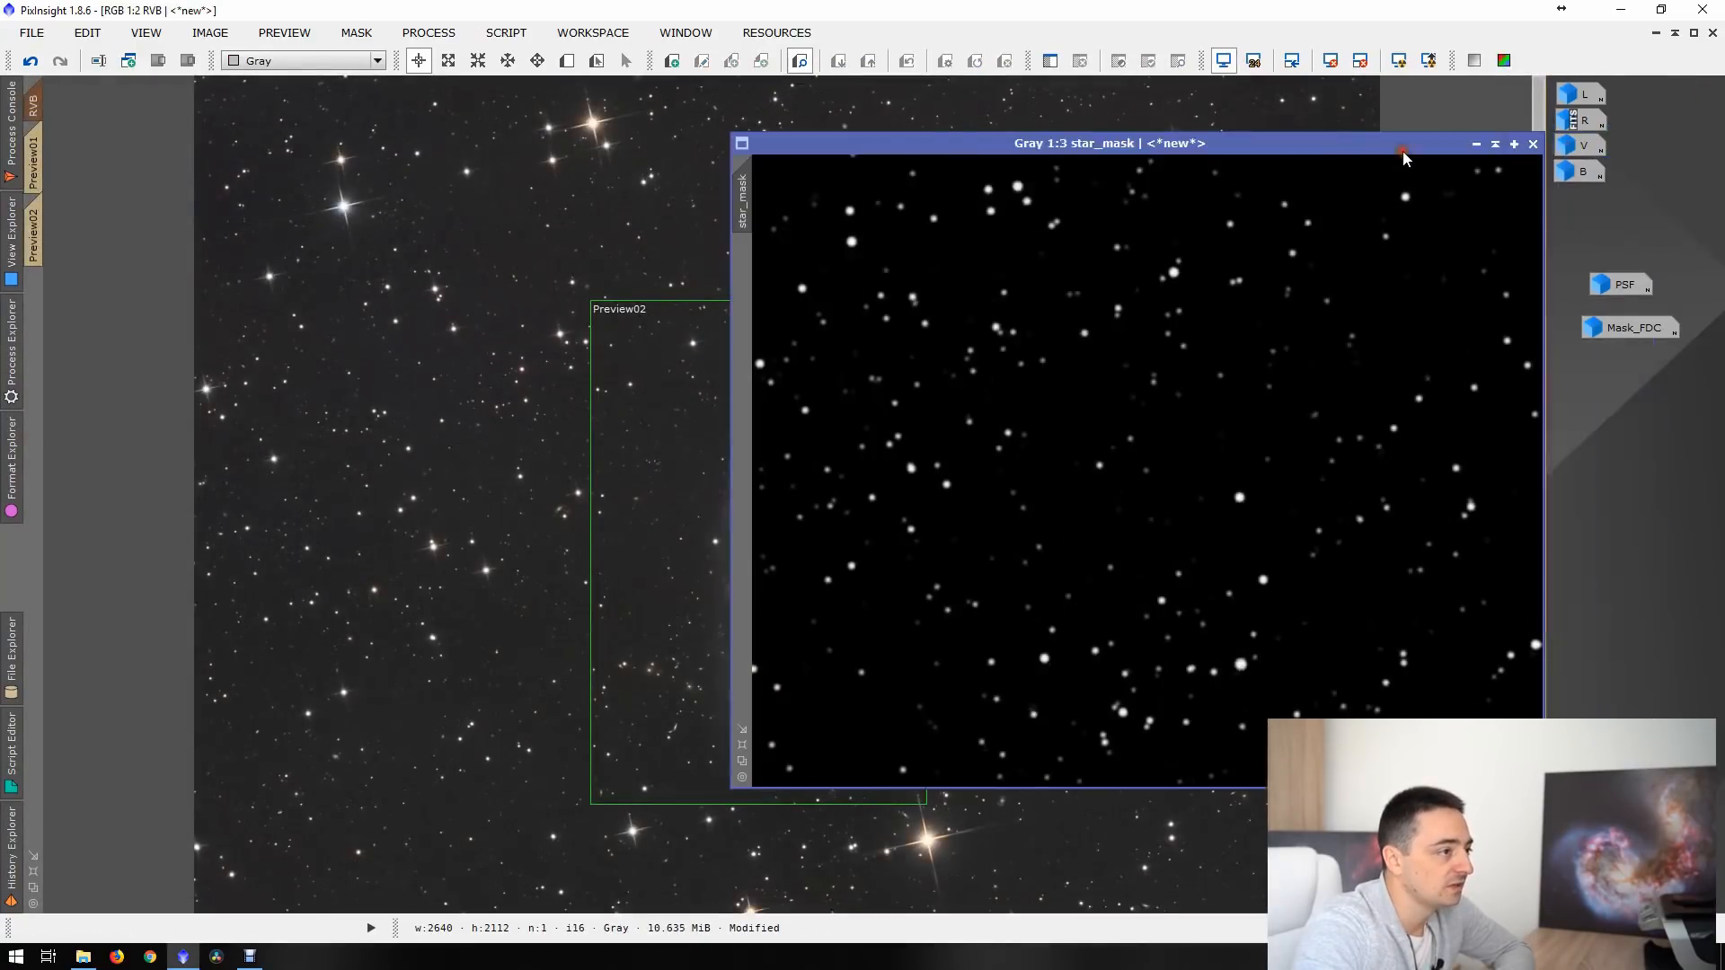
pyautogui.click(1475, 144)
# - Reduce the stars in the masked RVB image with MorphologicalTransformation, using Erosion (Minimum) and a structuring element size of 5 (25 elements)
pyautogui.click(1675, 32)
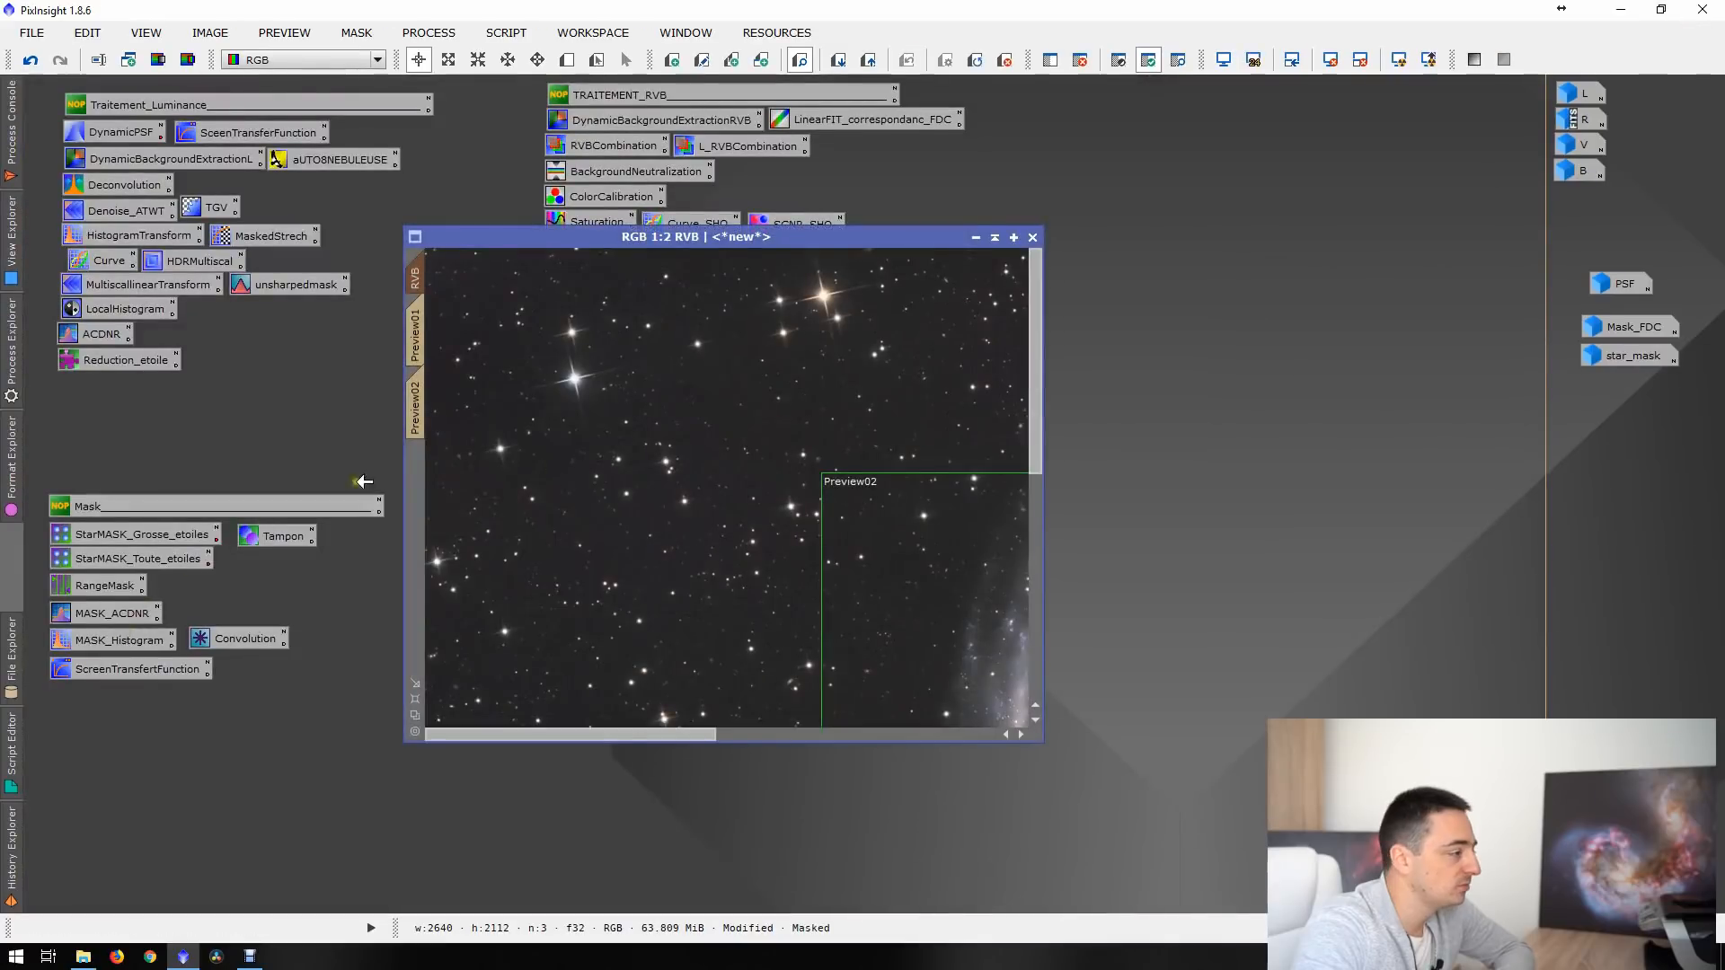
pyautogui.moveTo(643, 241); pyautogui.dragTo(819, 348)
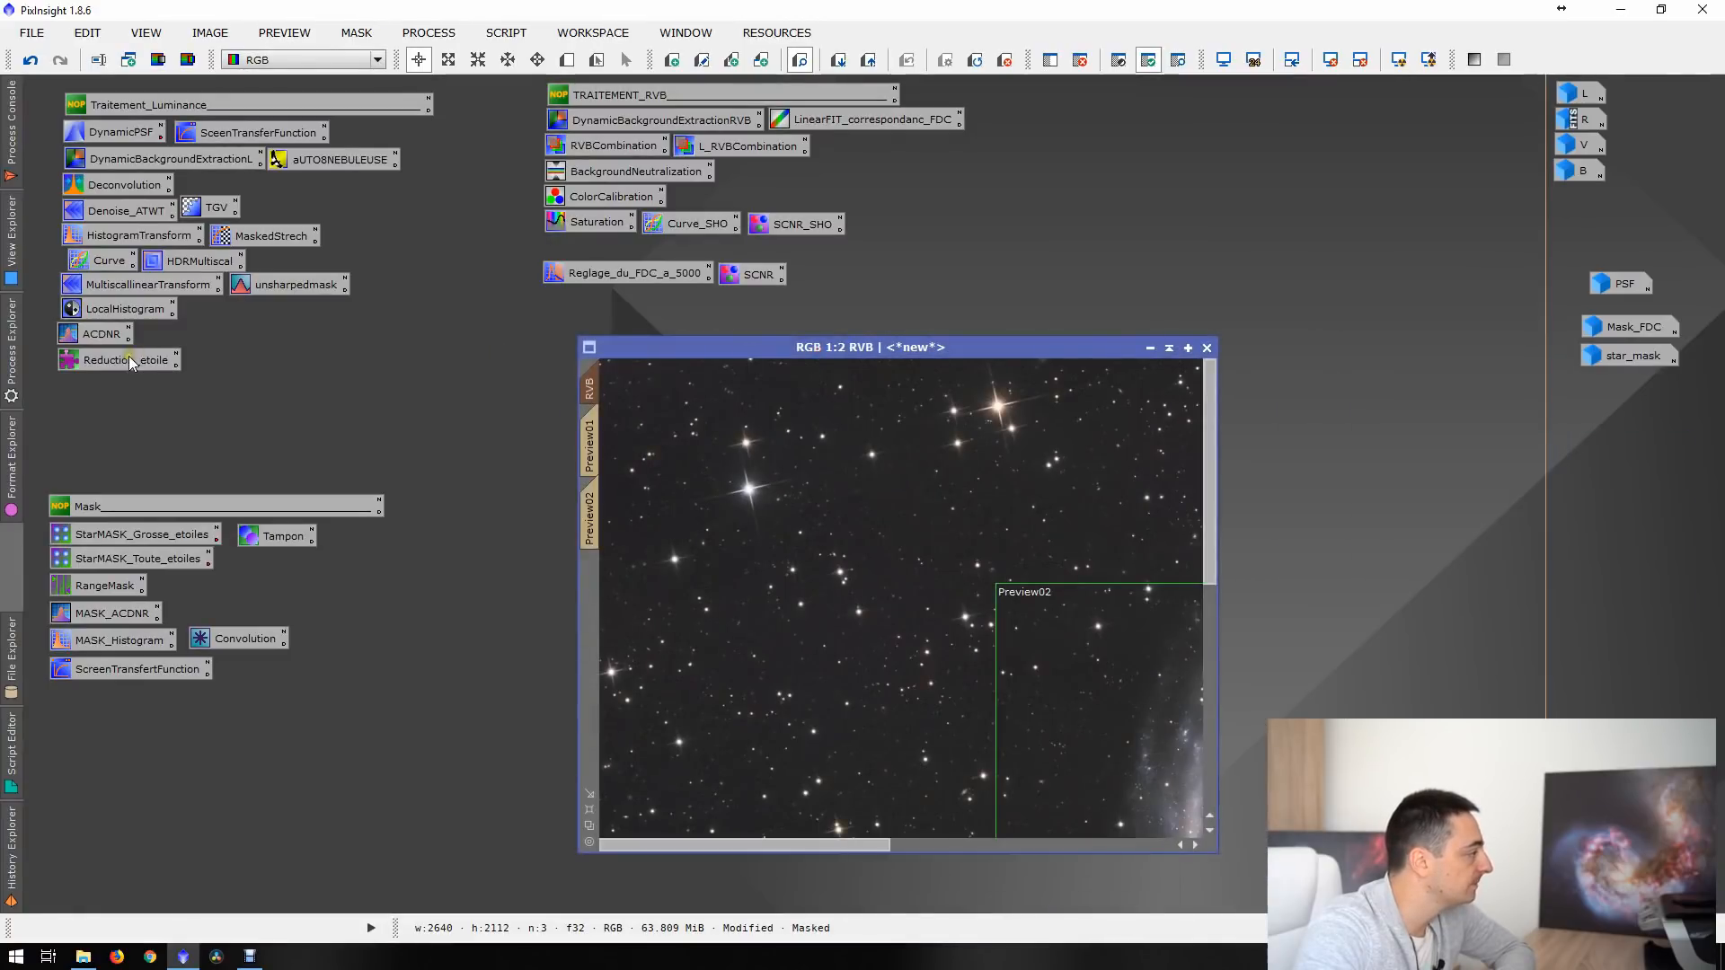
pyautogui.doubleClick(131, 362)
pyautogui.doubleClick(969, 346)
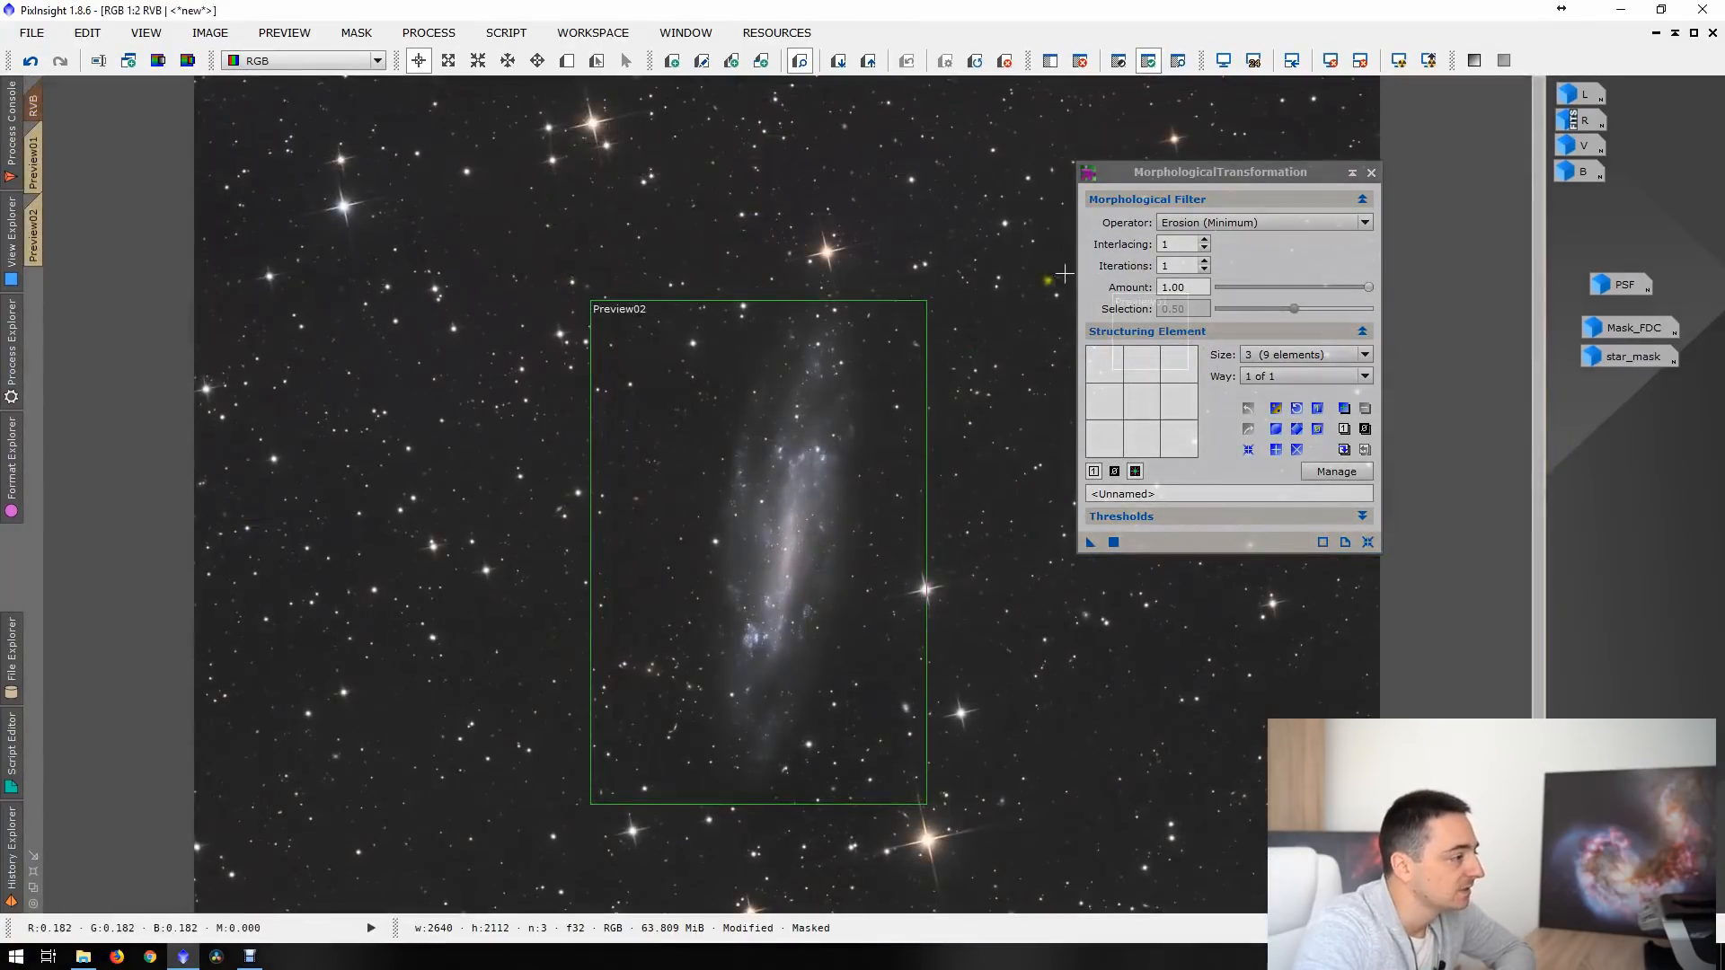
pyautogui.click(1291, 225)
pyautogui.click(1291, 220)
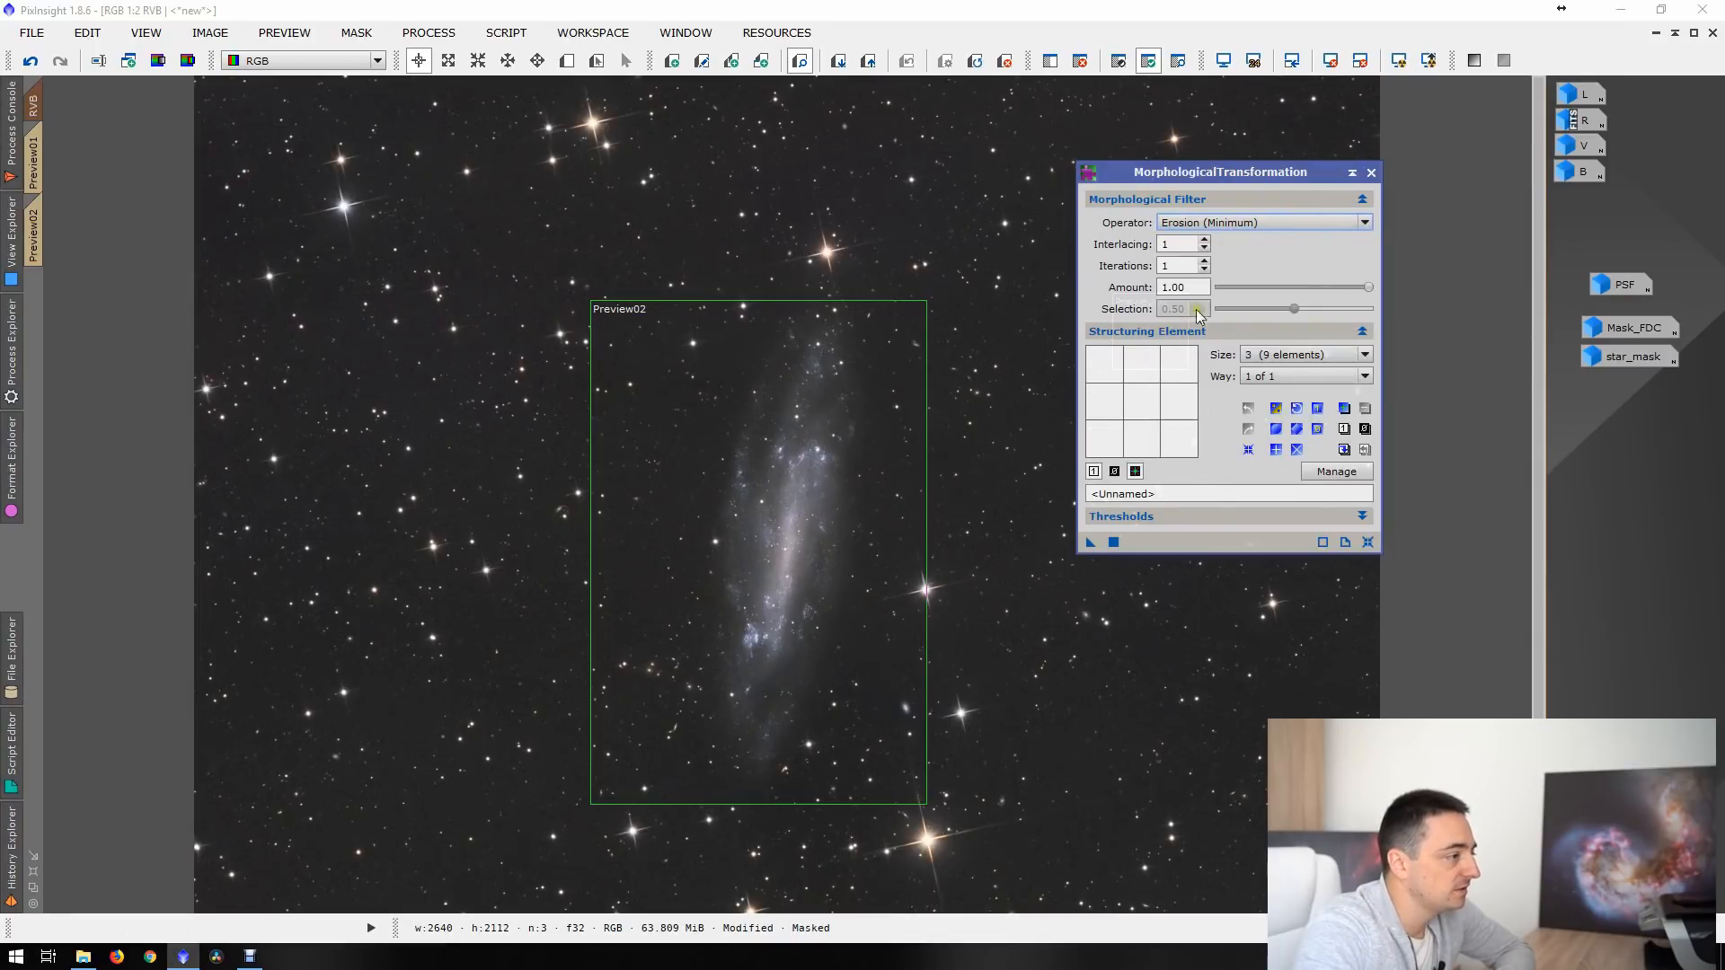
pyautogui.click(1282, 357)
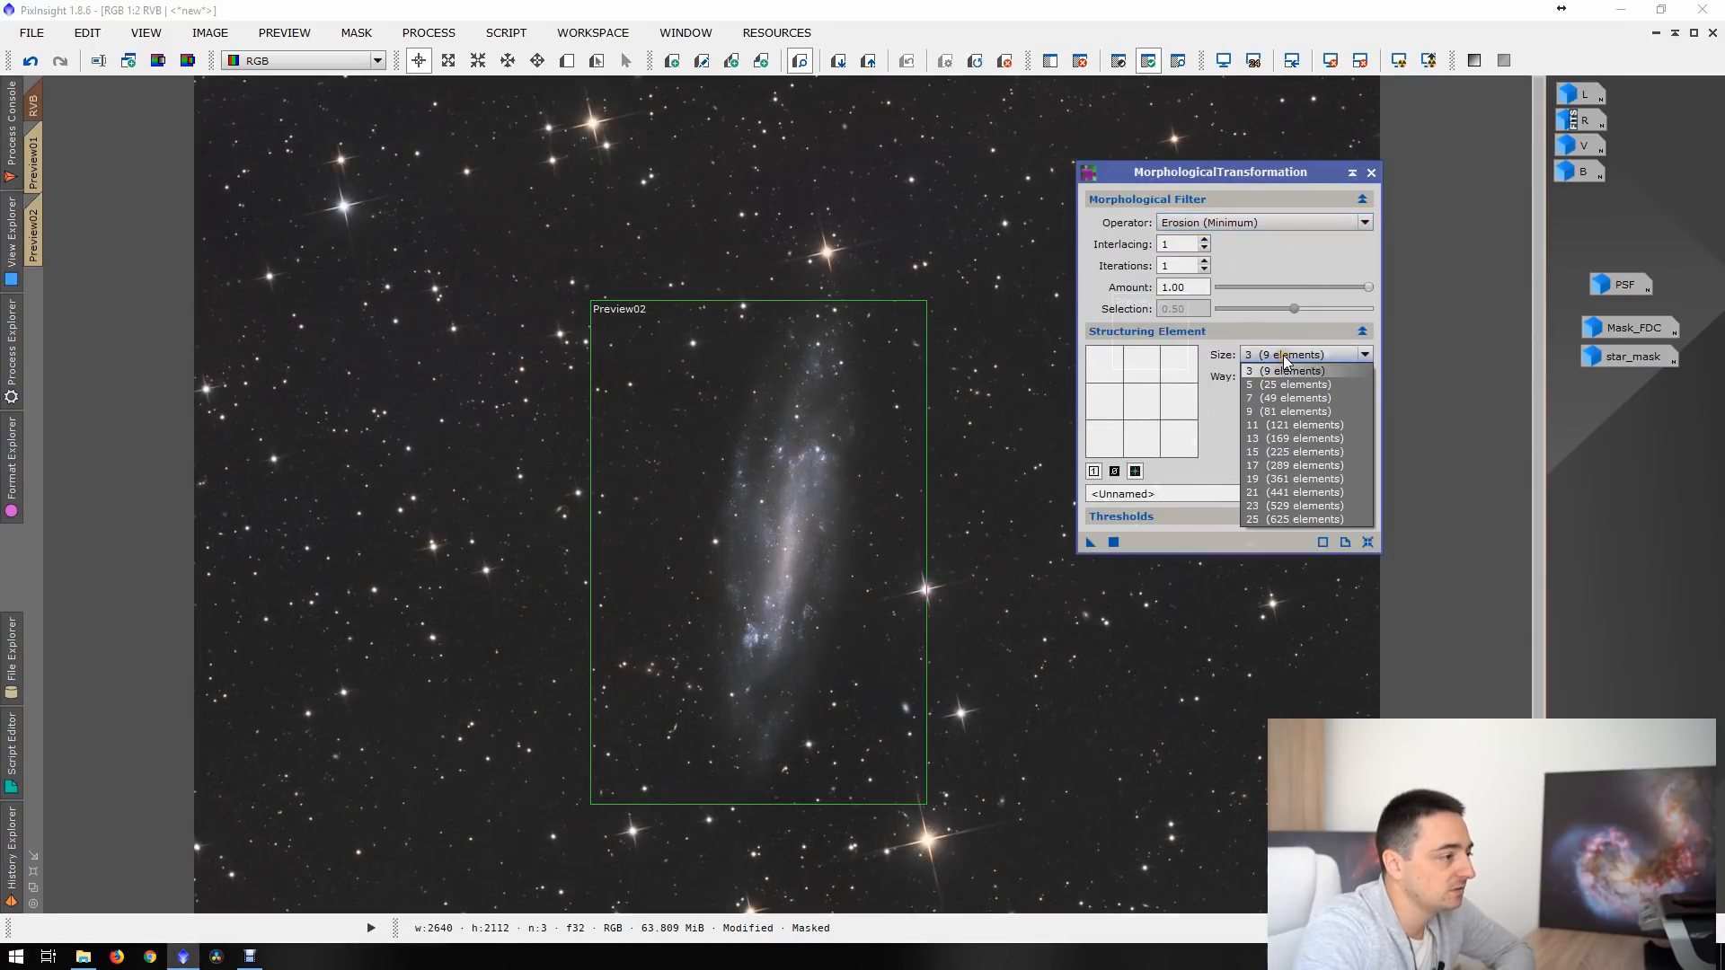
pyautogui.click(1289, 384)
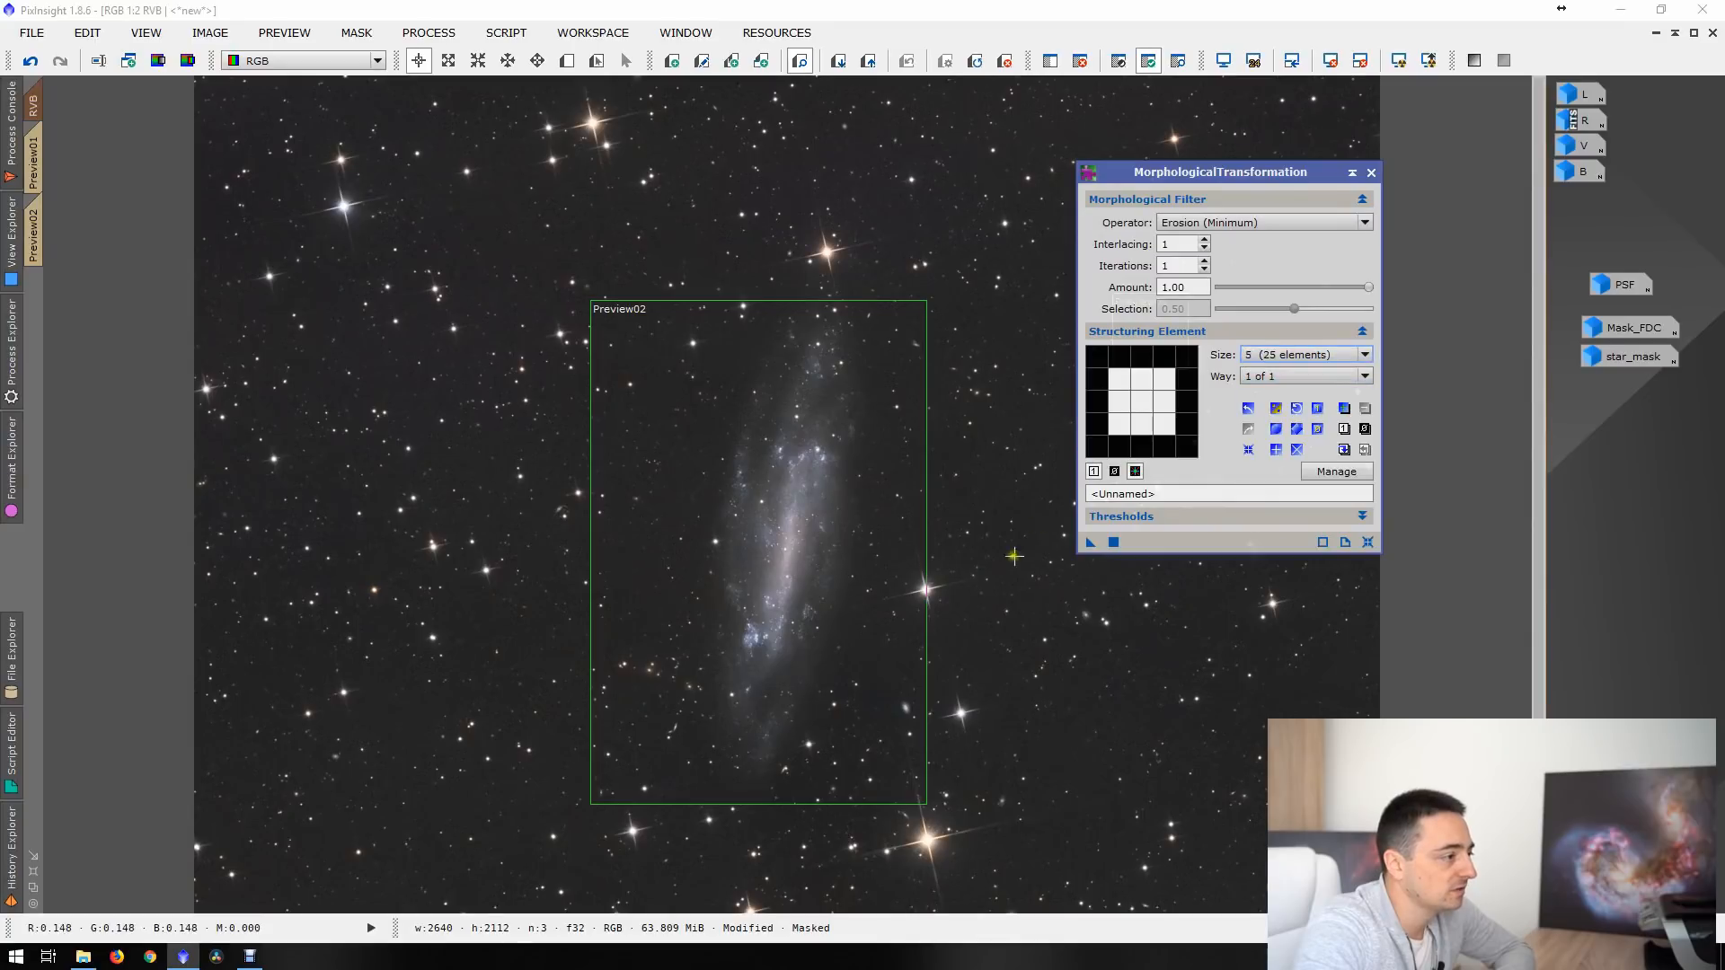
pyautogui.moveTo(1090, 542); pyautogui.dragTo(1051, 611)
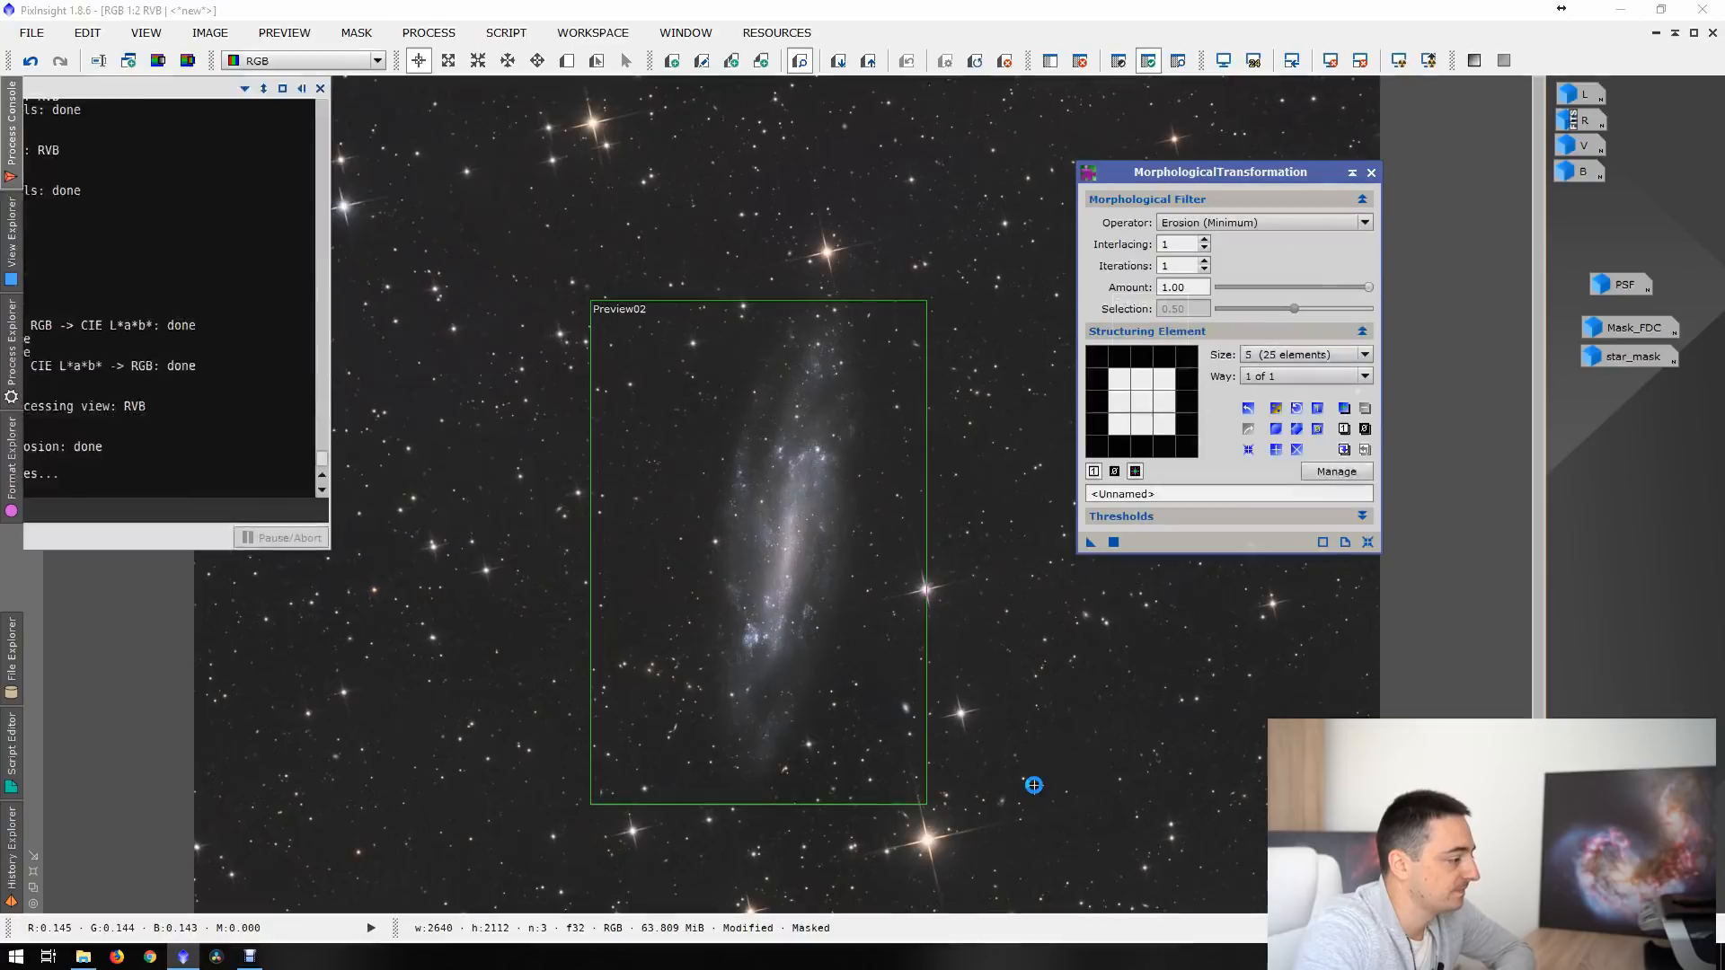
# - Compare RVB with and without the star erosion, on the stars at 2:1 and across the whole field, keeping the erosion
pyautogui.scroll(1, 1034, 765)
pyautogui.moveTo(1034, 766); pyautogui.dragTo(880, 410)
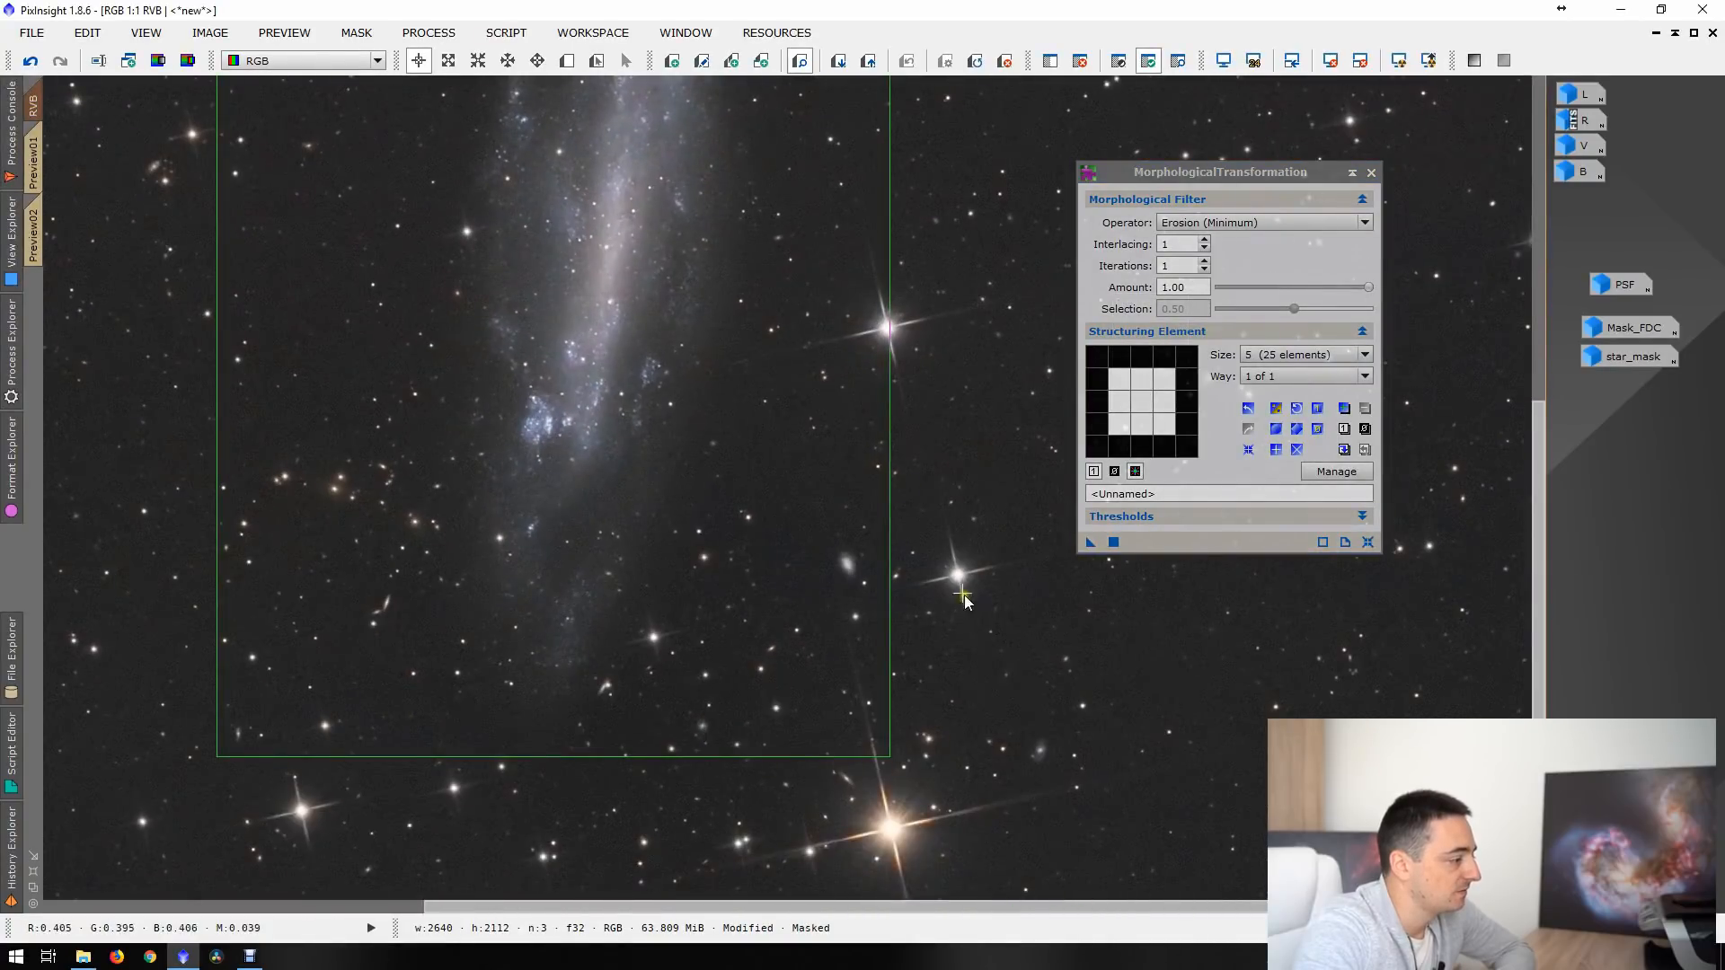
pyautogui.scroll(1, 985, 673)
pyautogui.moveTo(993, 713); pyautogui.dragTo(791, 193)
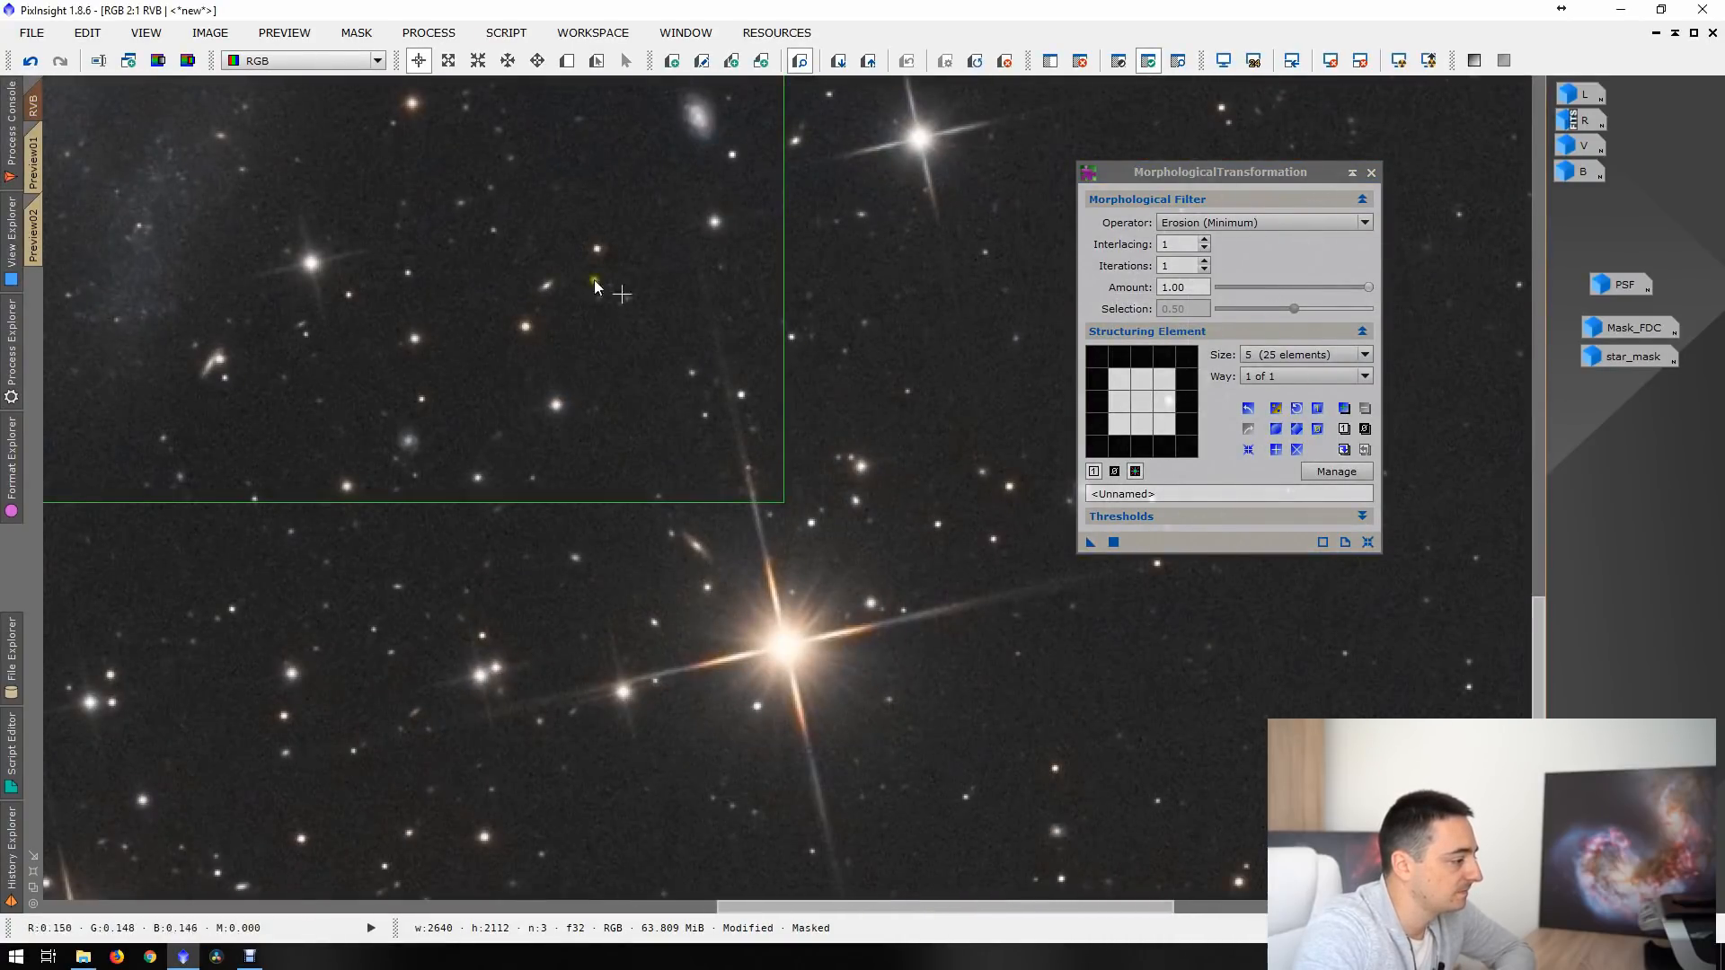
pyautogui.click(31, 60)
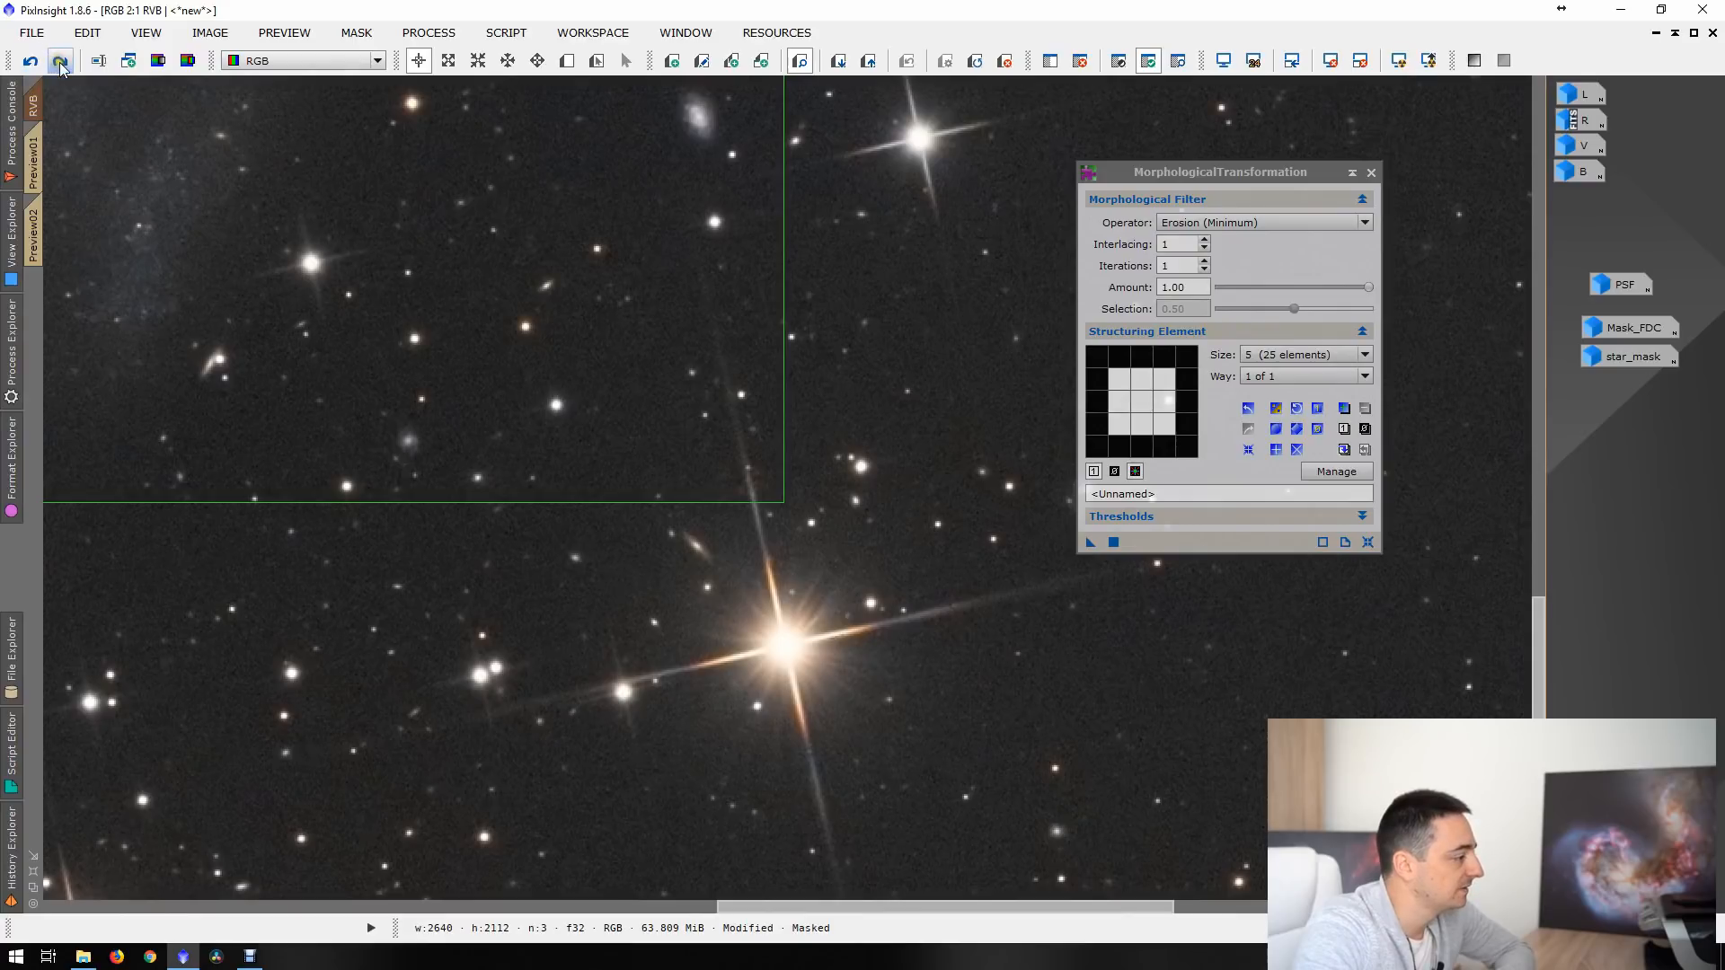
pyautogui.click(60, 60)
pyautogui.scroll(-2, 554, 475)
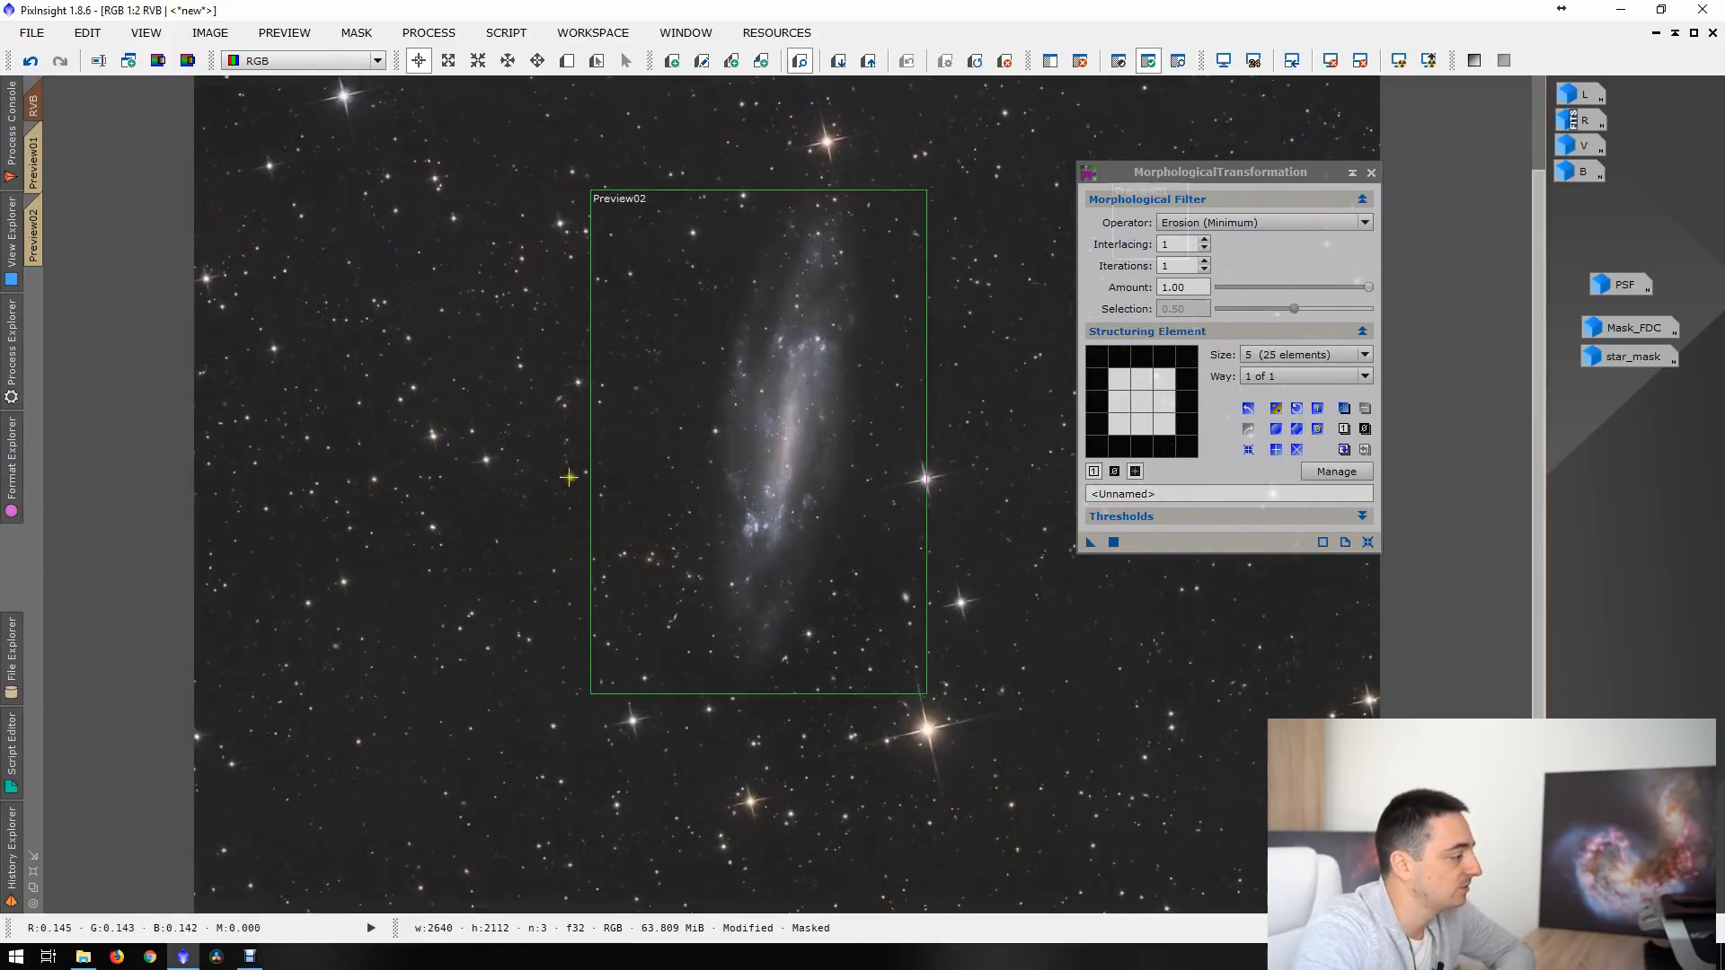
pyautogui.click(29, 60)
pyautogui.click(60, 60)
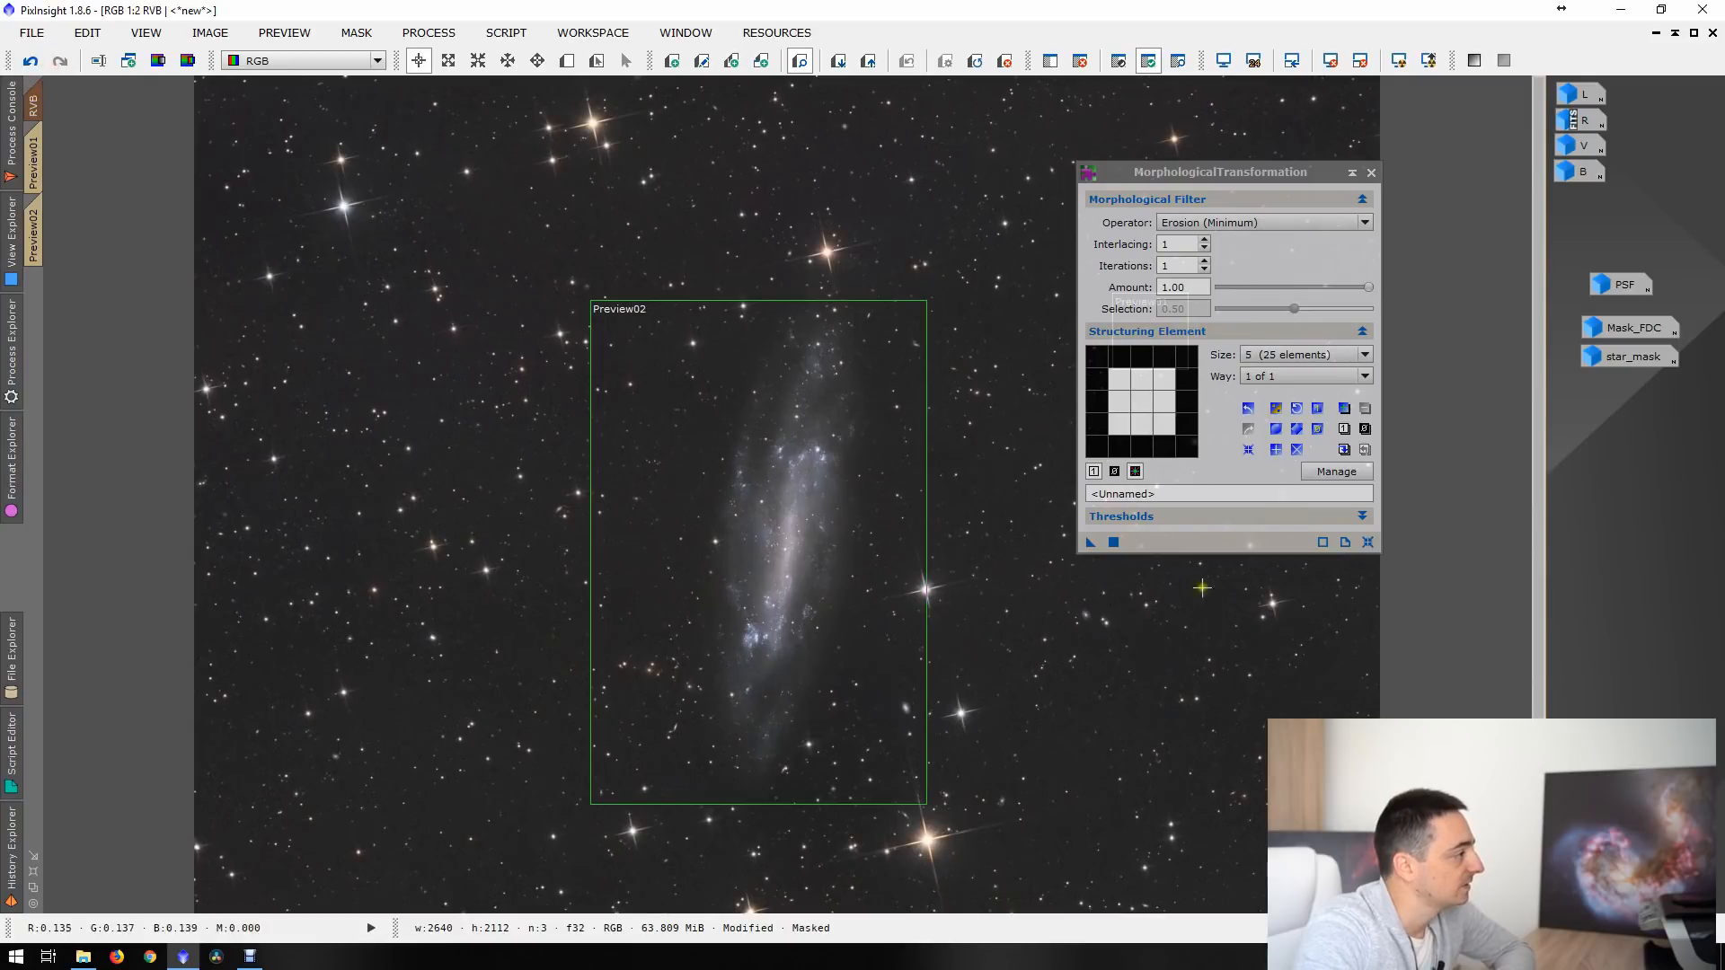
# - Apply the same size 5 erosion to the masked RVB image a second time
pyautogui.click(1114, 541)
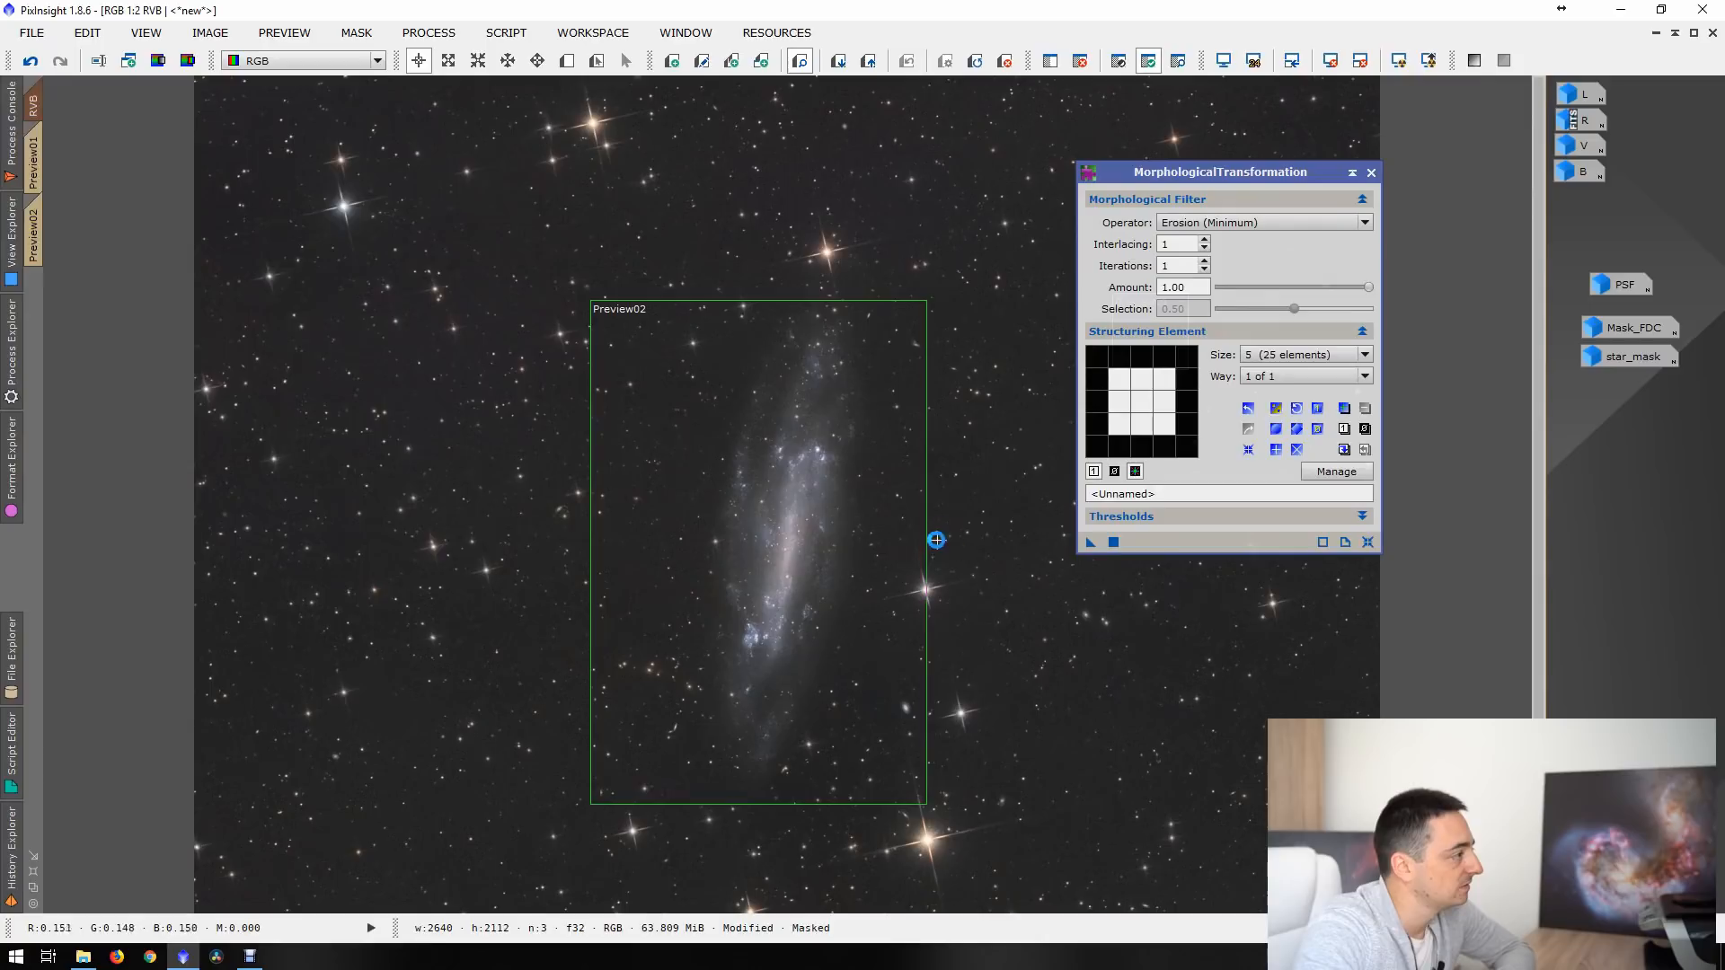
pyautogui.scroll(-3, 982, 673)
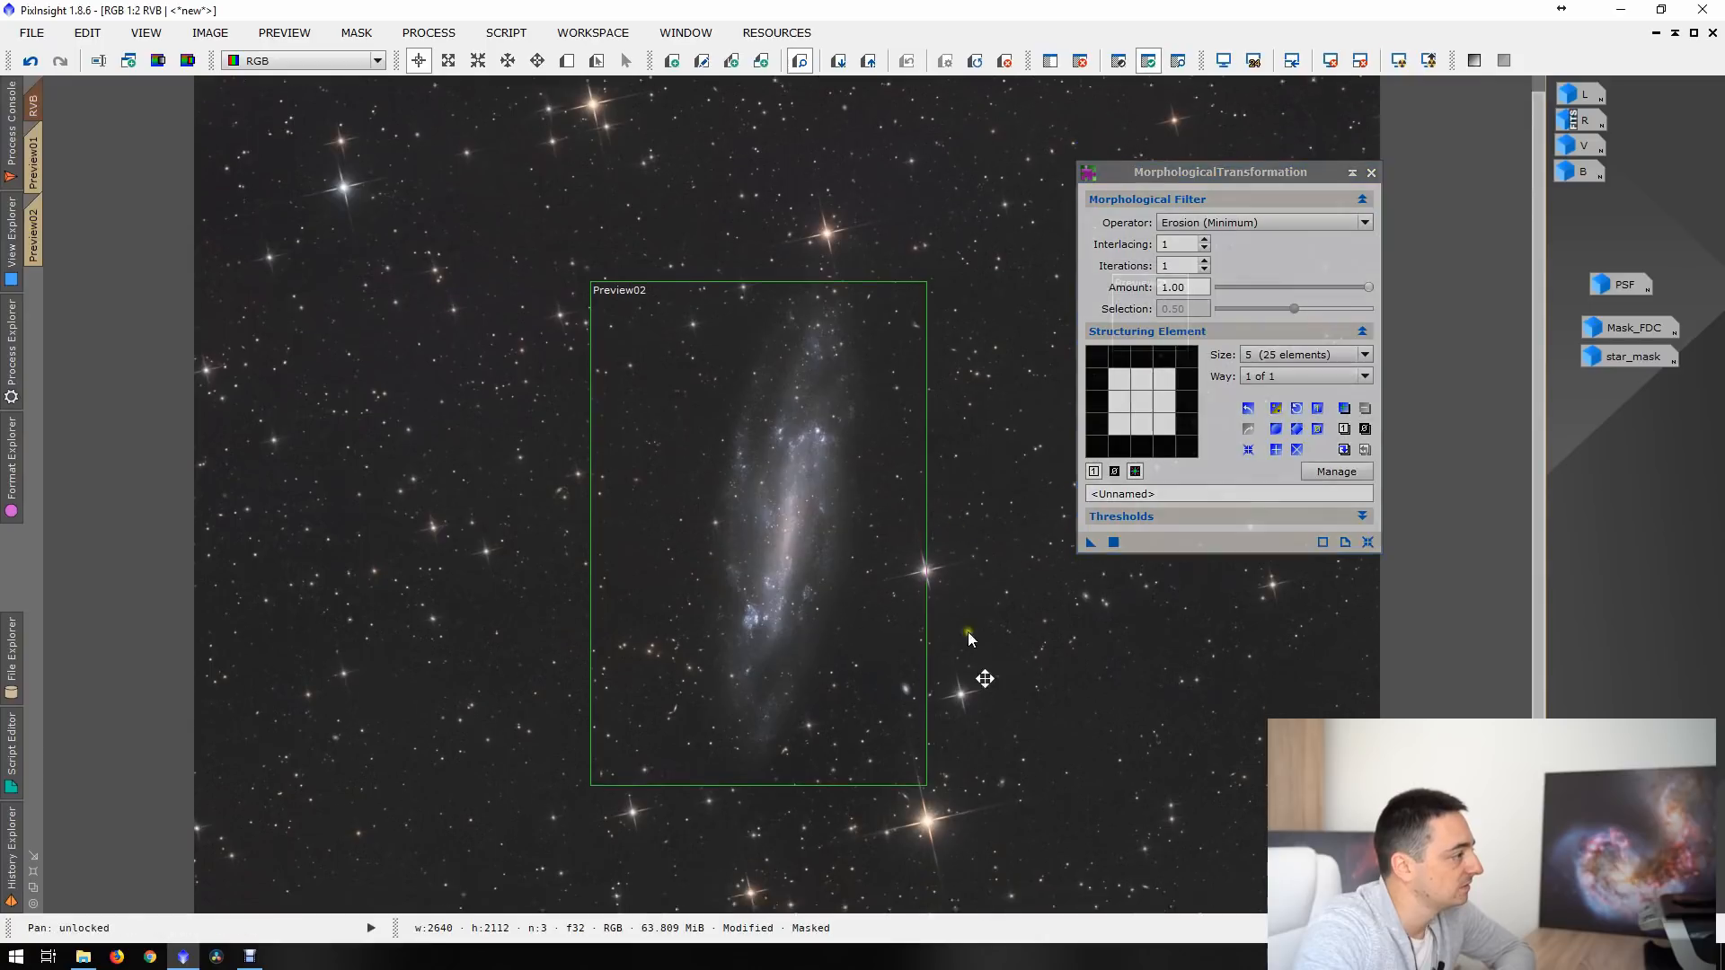
# - Compare RVB before and after the second star erosion, and close MorphologicalTransformation
pyautogui.click(39, 66)
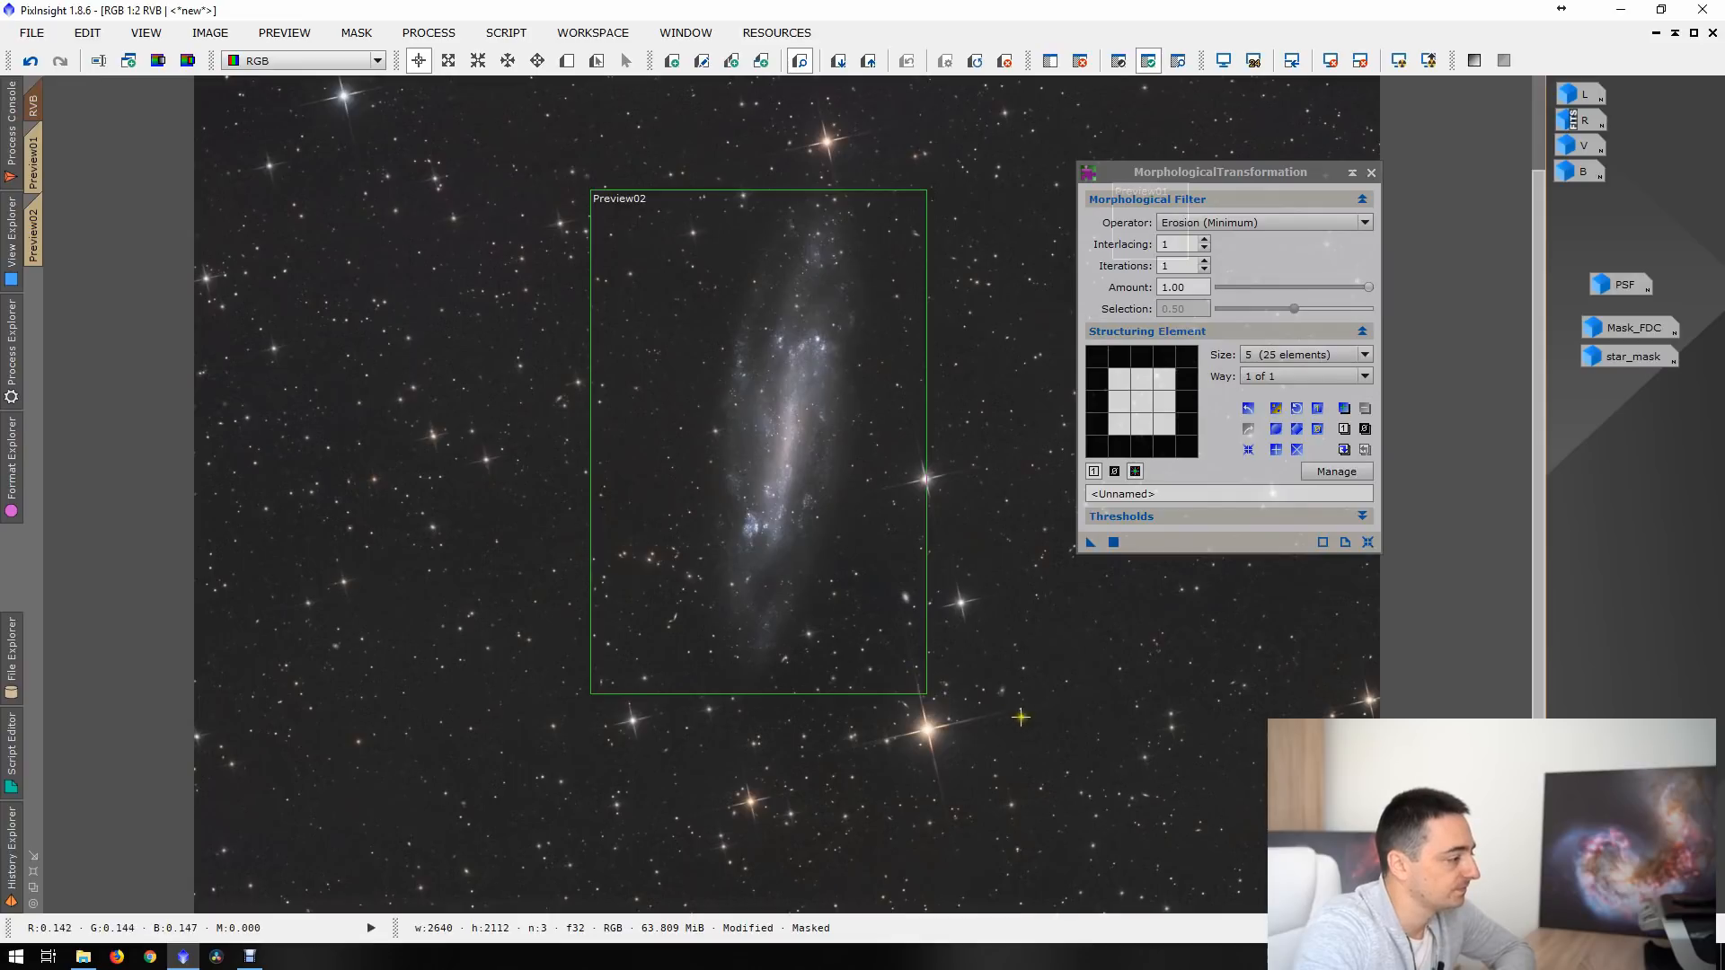
pyautogui.click(1369, 172)
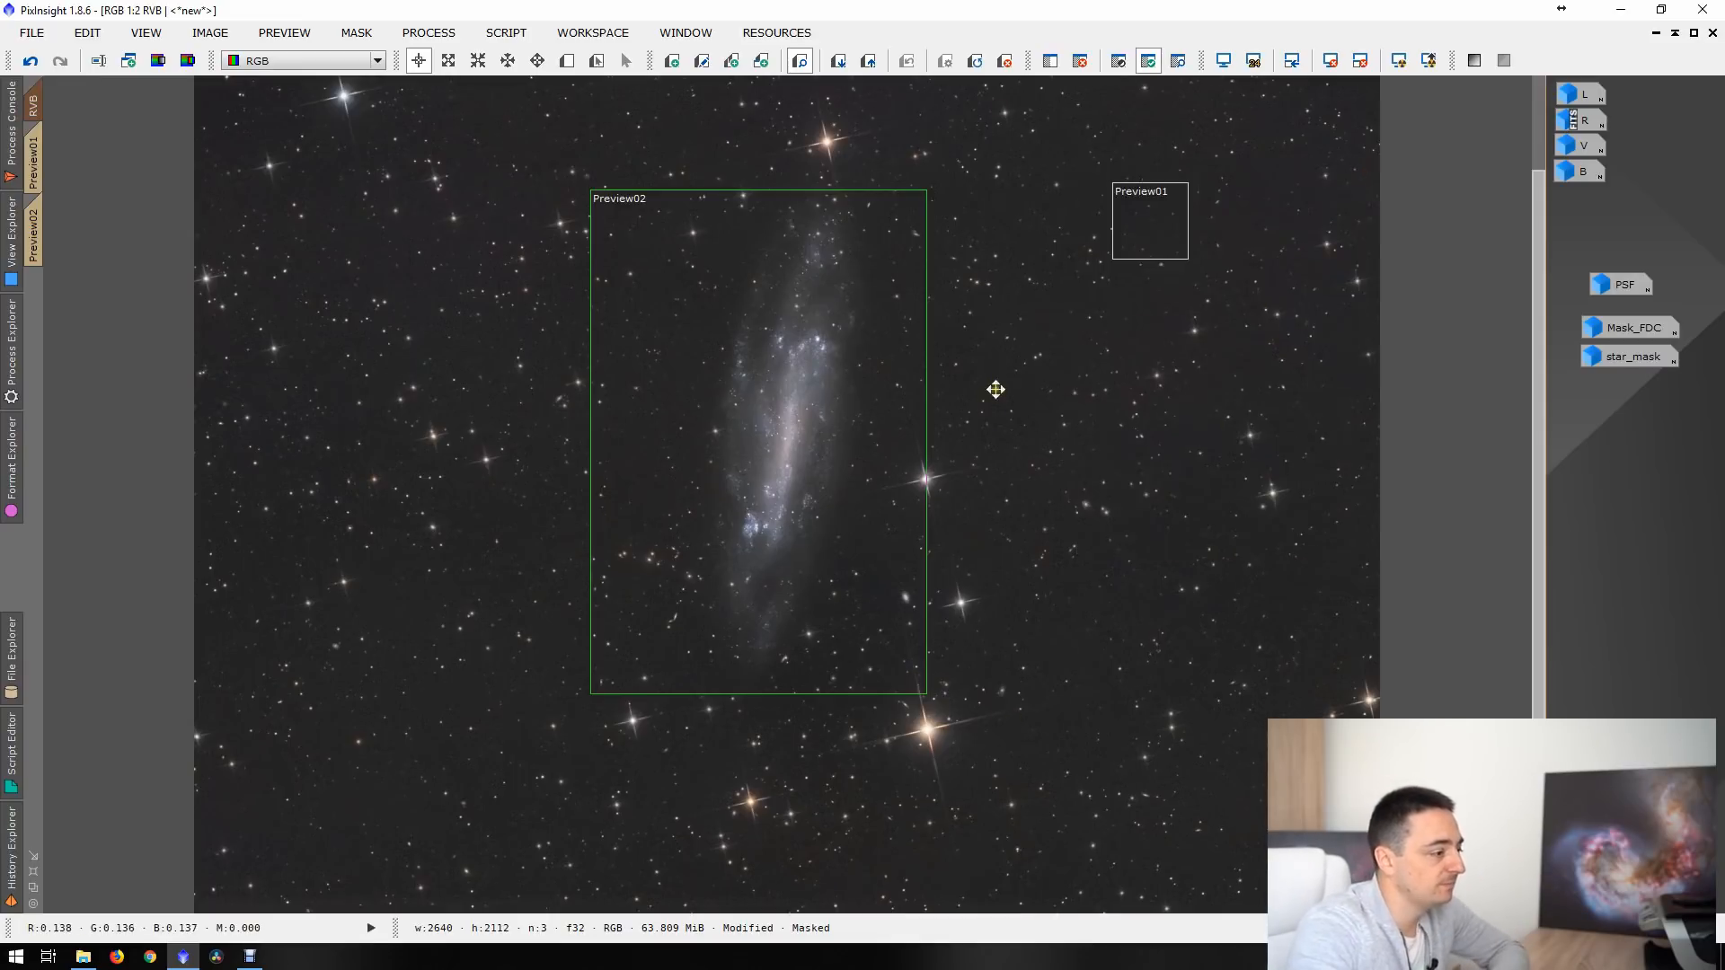
pyautogui.scroll(3, 993, 384)
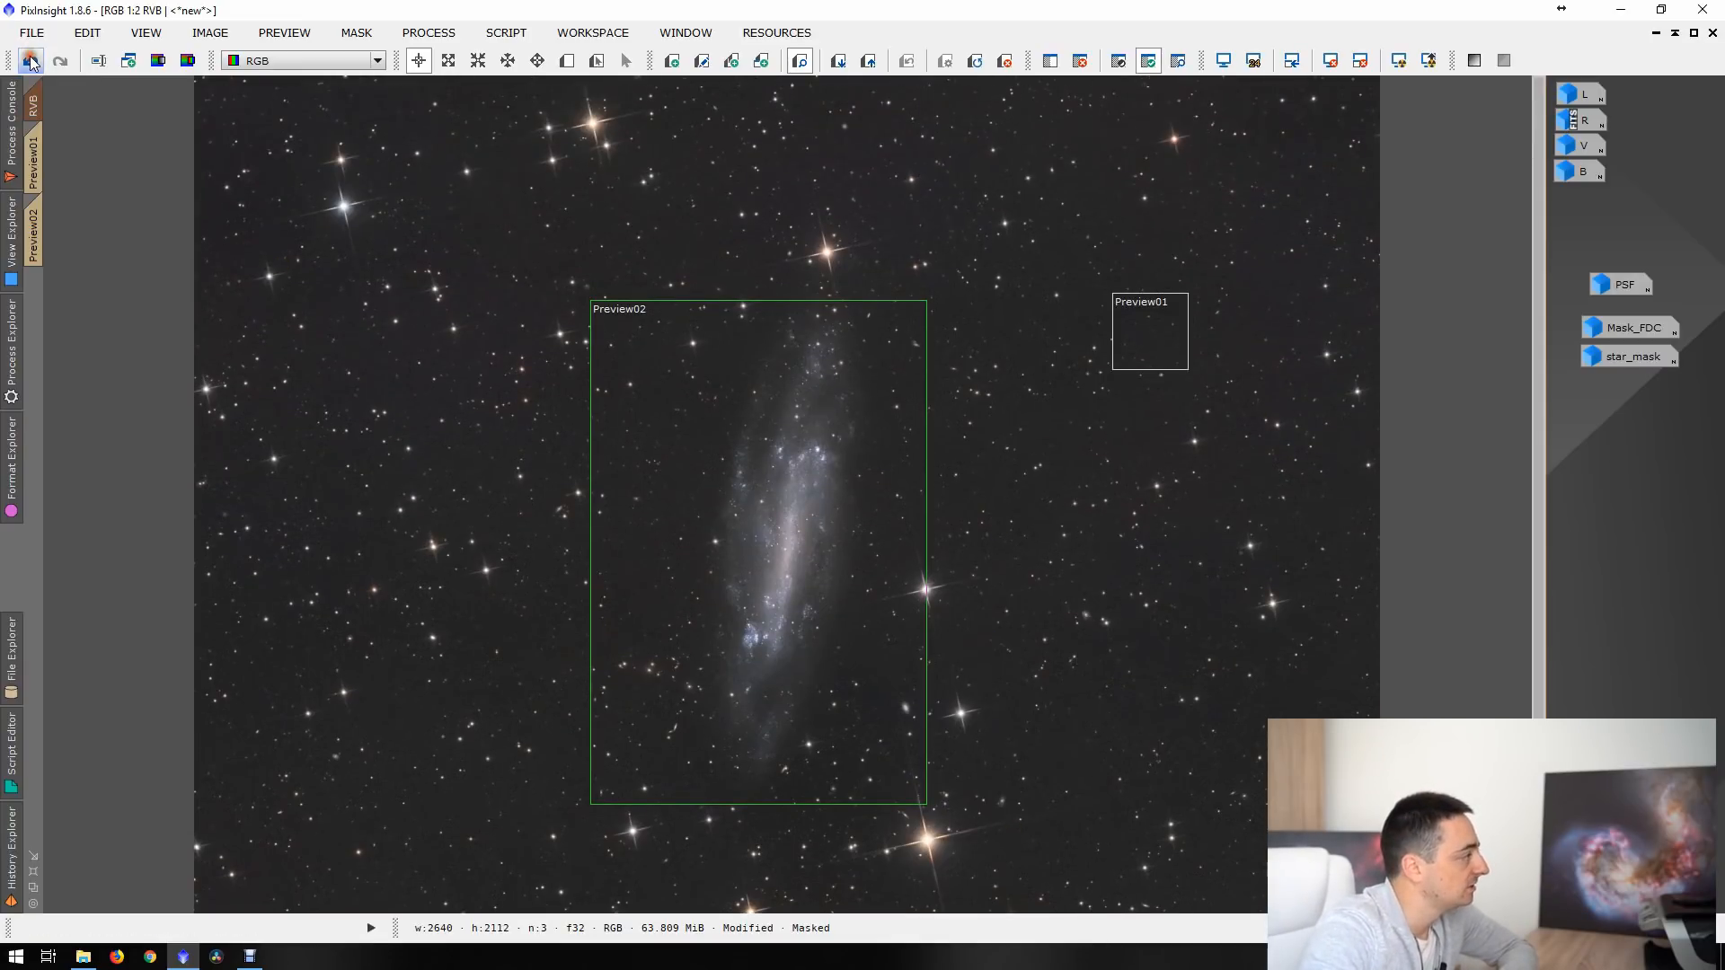
pyautogui.scroll(-3, 1199, 613)
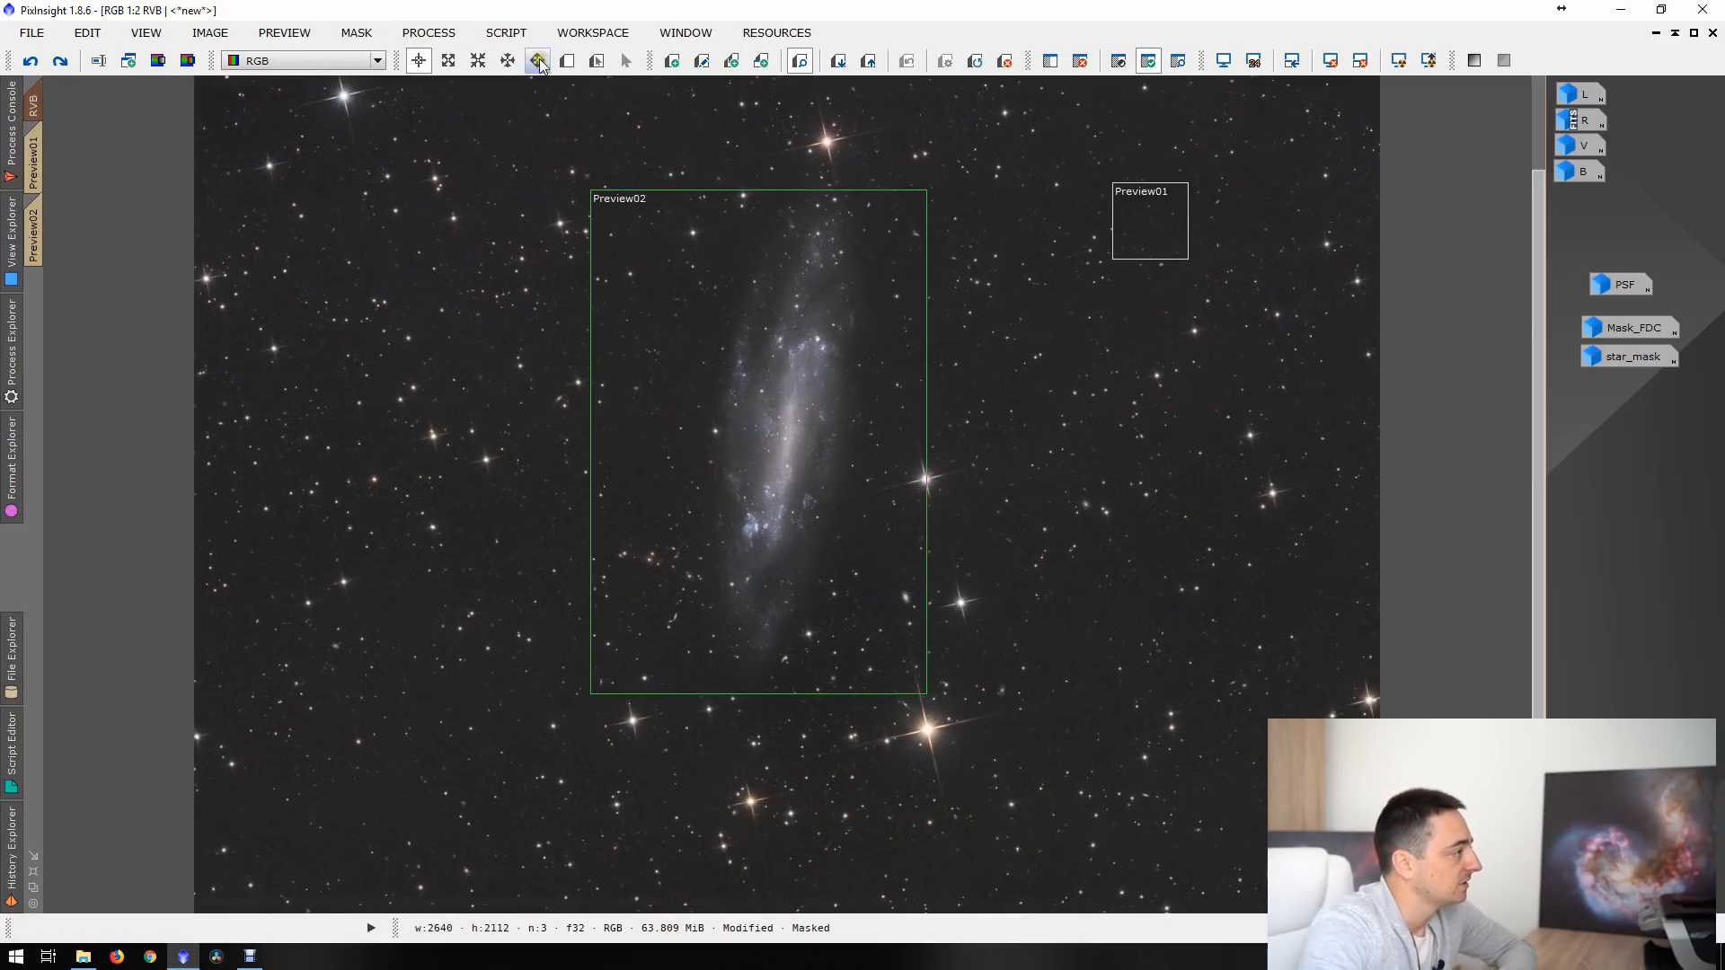
# - Open the saved Saturation process, raise its curve to about 0.46 at hue 0.66, and try it on the masked RVB image
pyautogui.click(355, 34)
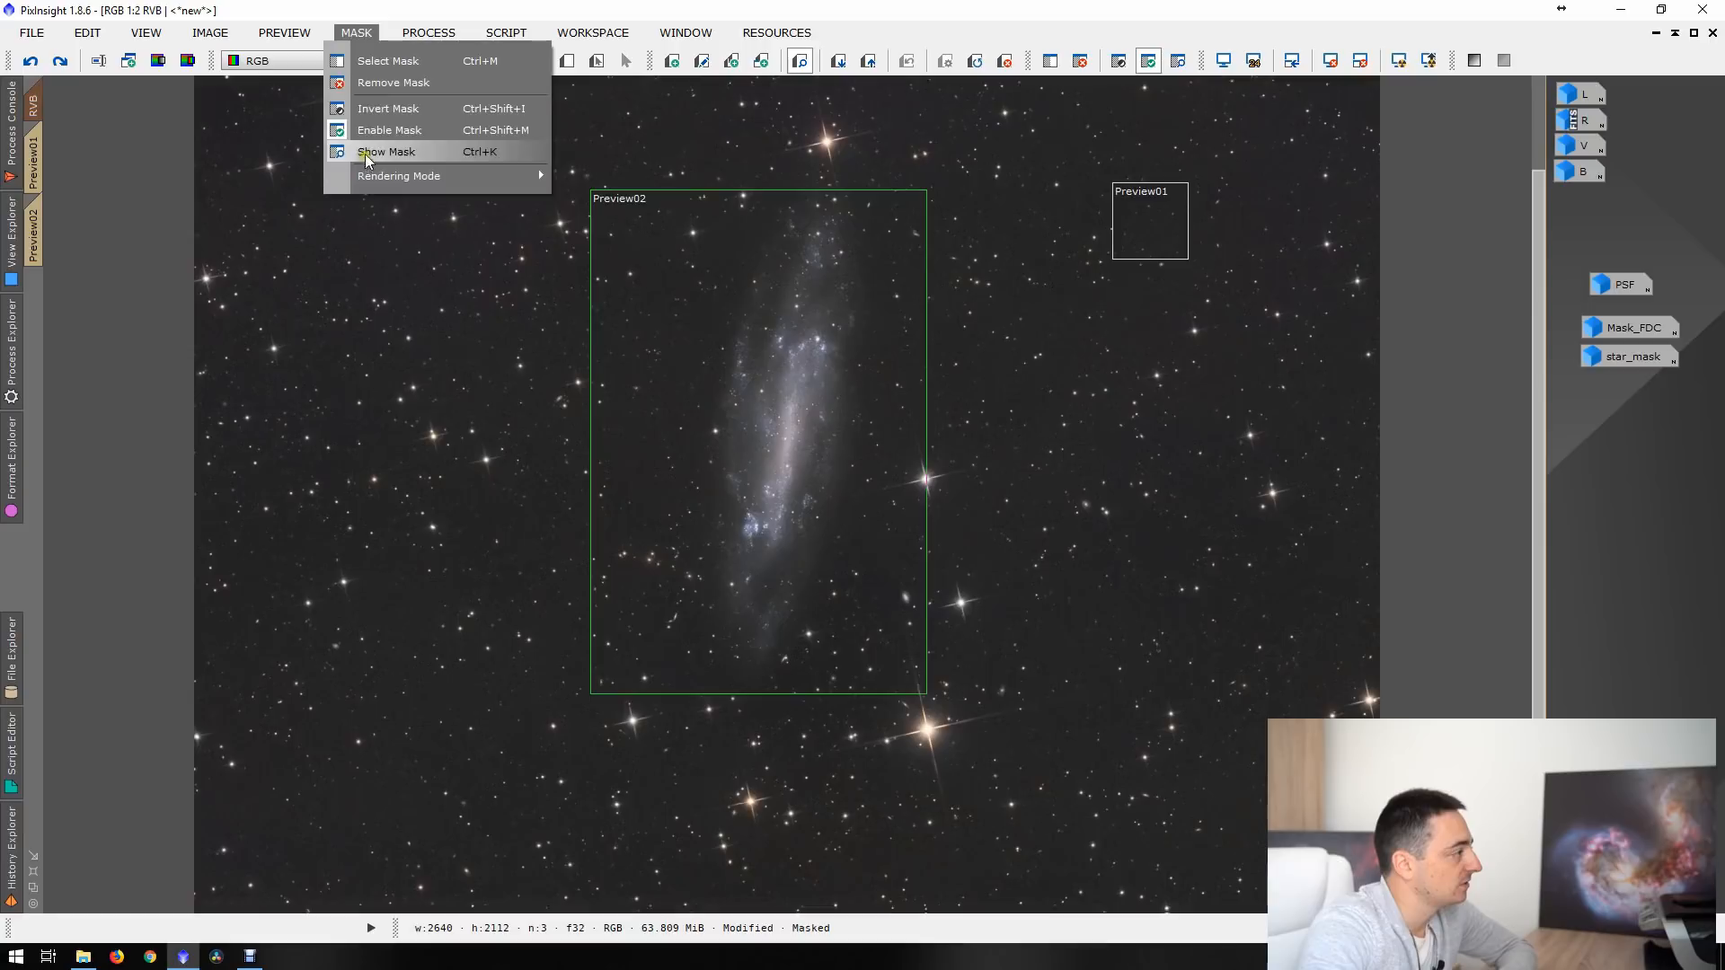
pyautogui.click(353, 25)
pyautogui.click(1695, 33)
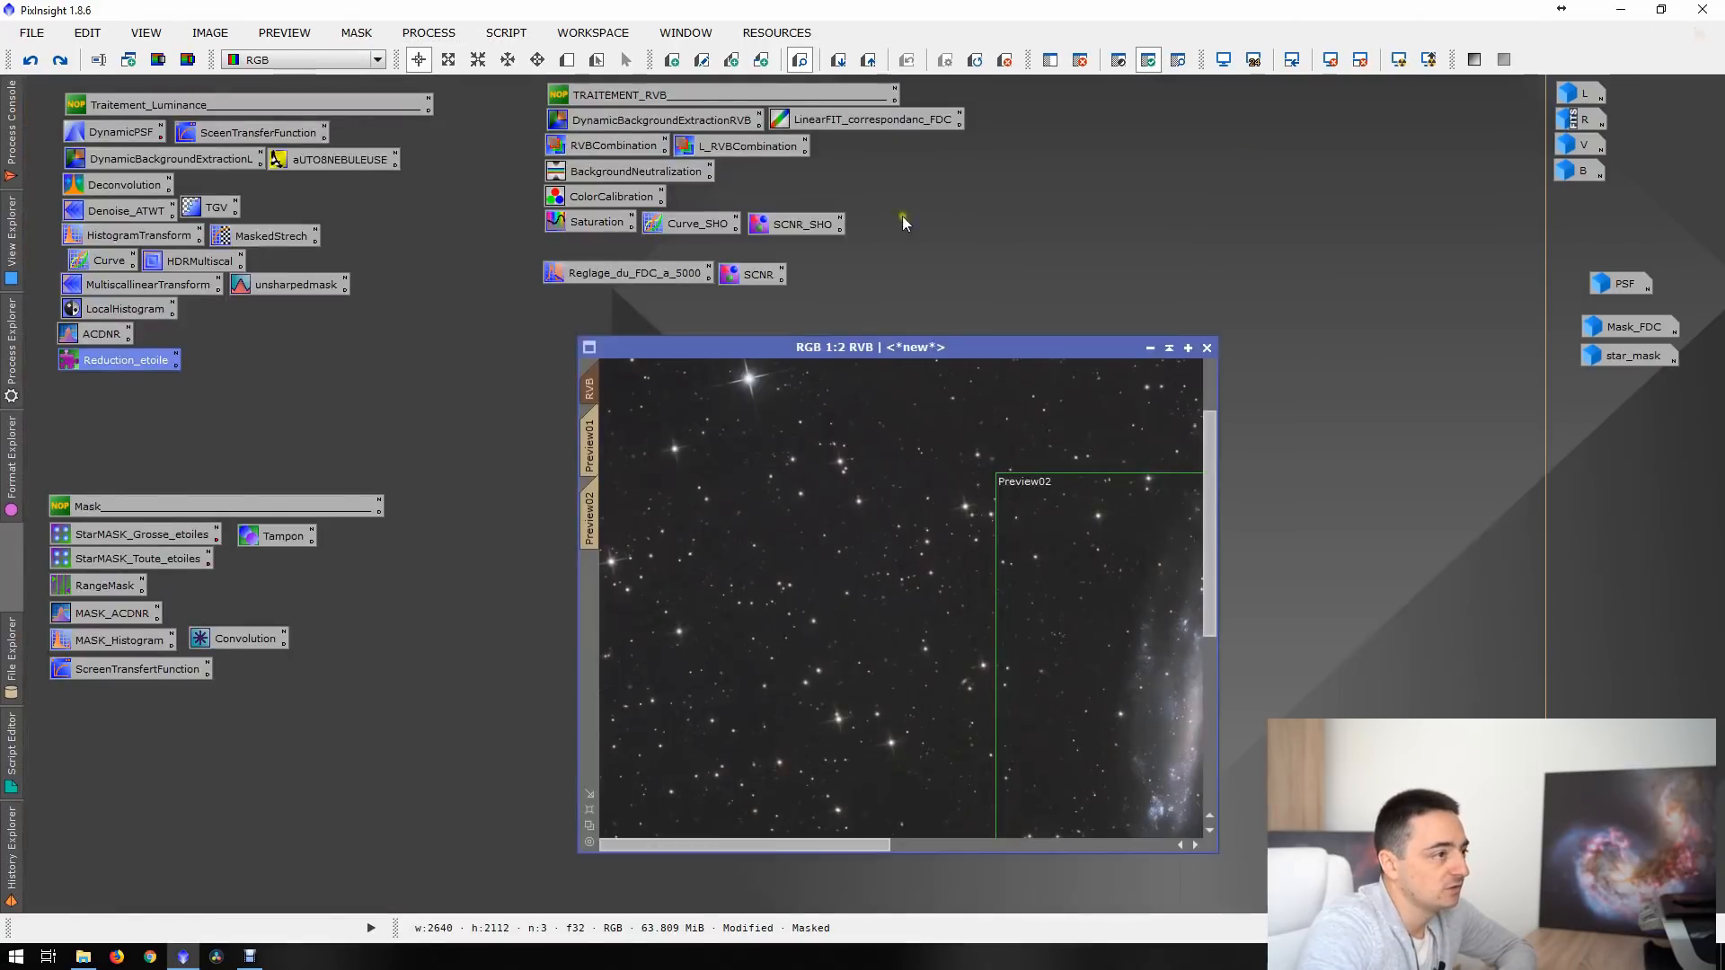
pyautogui.doubleClick(590, 223)
pyautogui.doubleClick(784, 346)
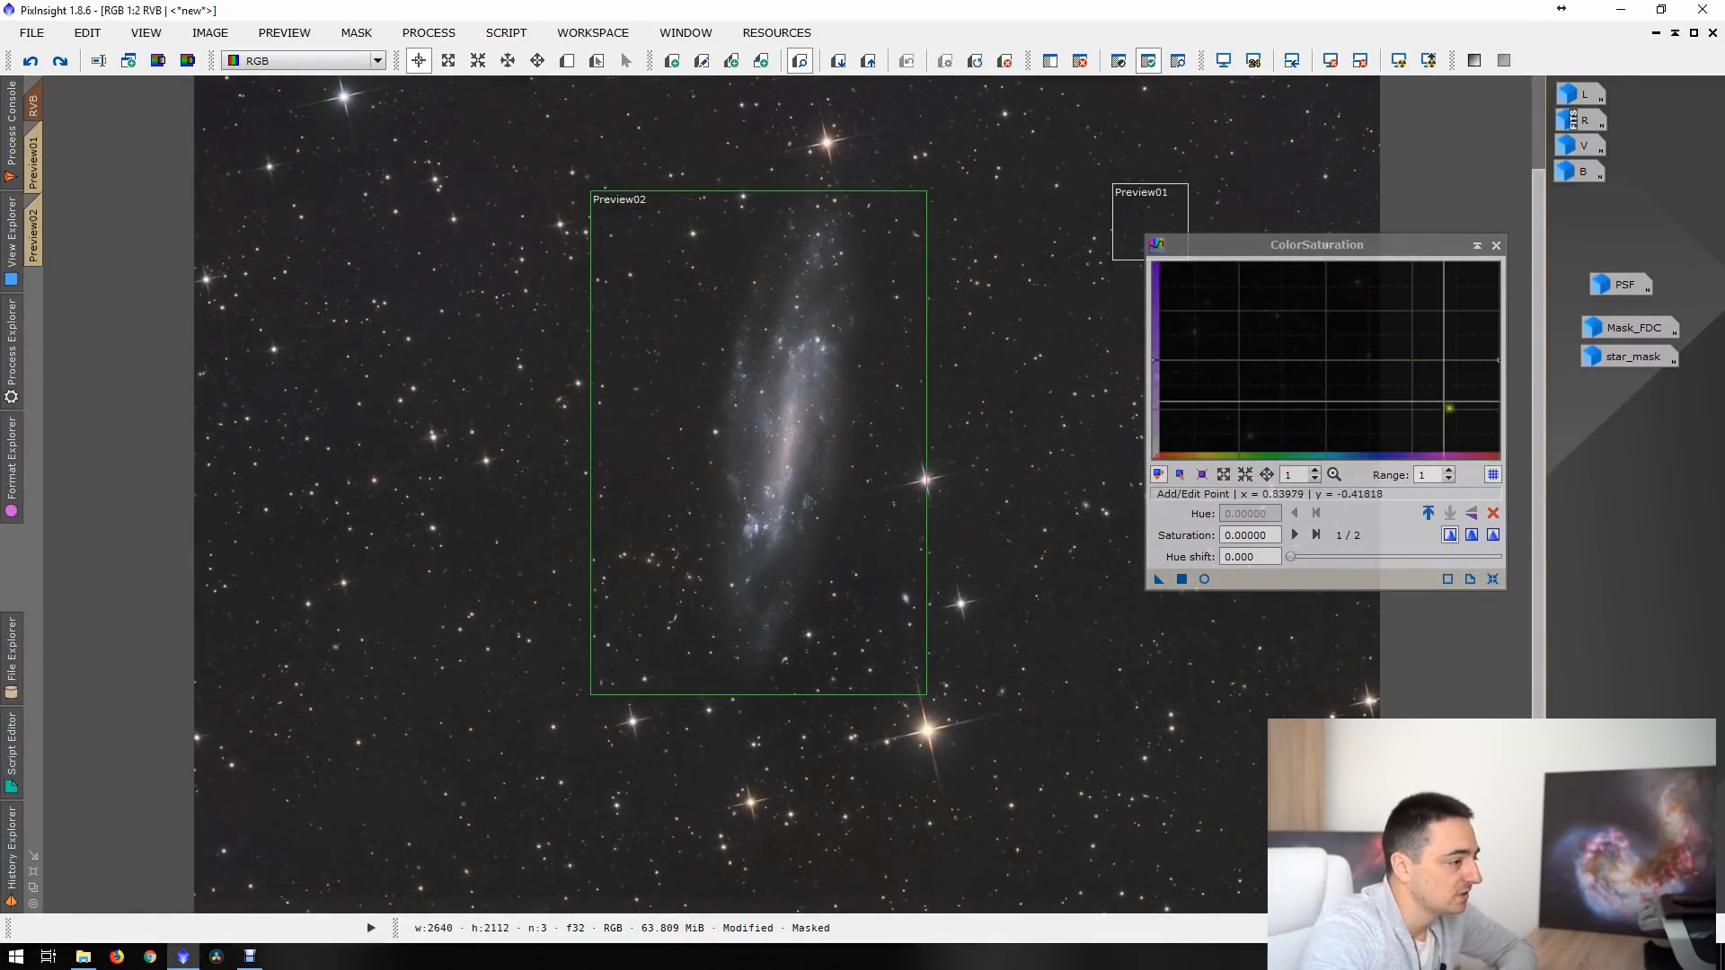
pyautogui.moveTo(1387, 360); pyautogui.dragTo(1381, 314)
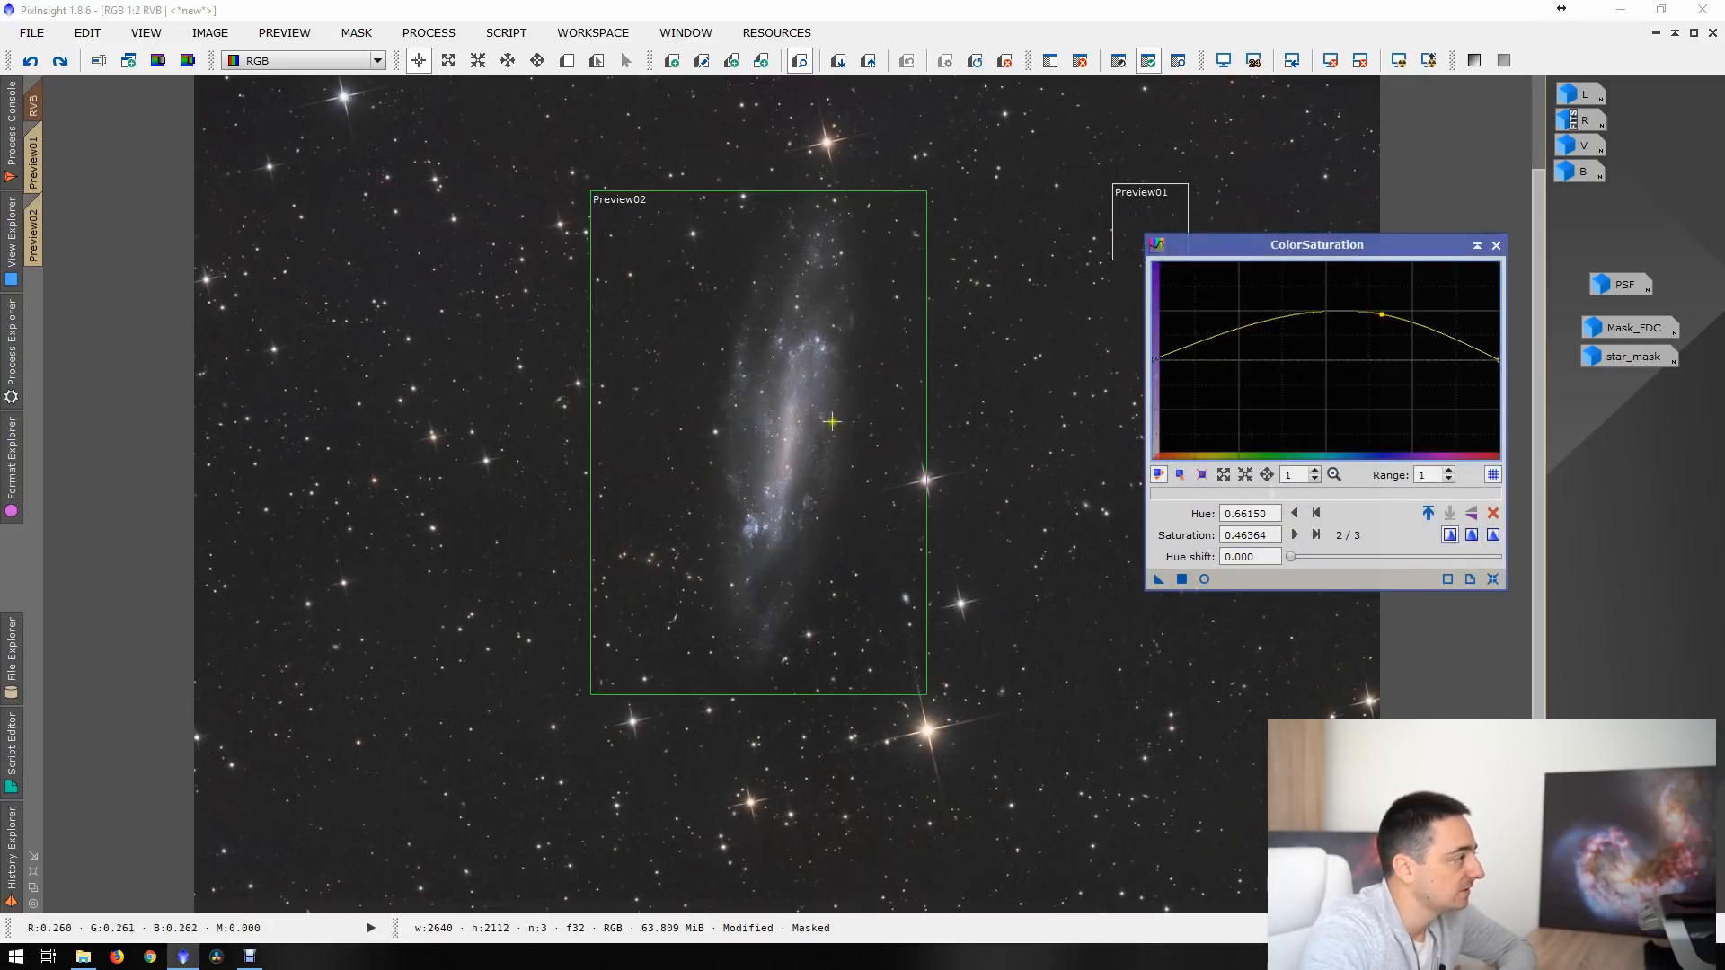
pyautogui.click(1192, 579)
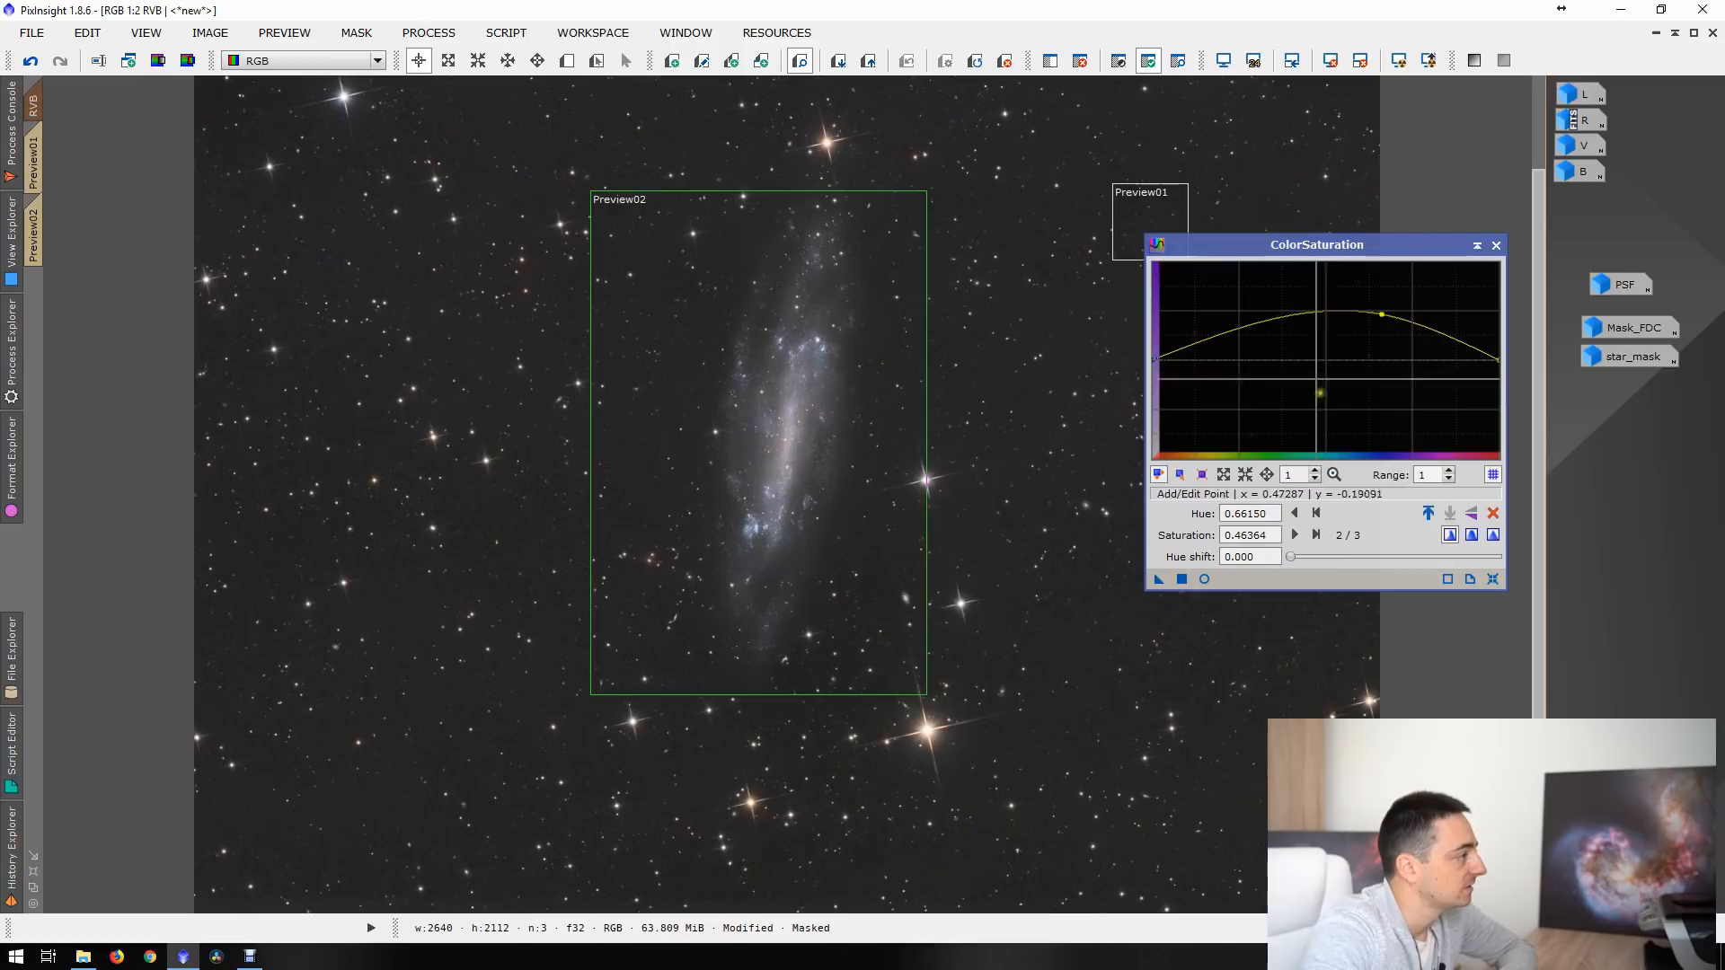
# - Confine the ColorSaturation boost to blue with near-zero points on both sides, including hues 0.51 and 0.91, and apply it to RVB
pyautogui.click(1320, 318)
pyautogui.moveTo(1320, 319); pyautogui.dragTo(1330, 356)
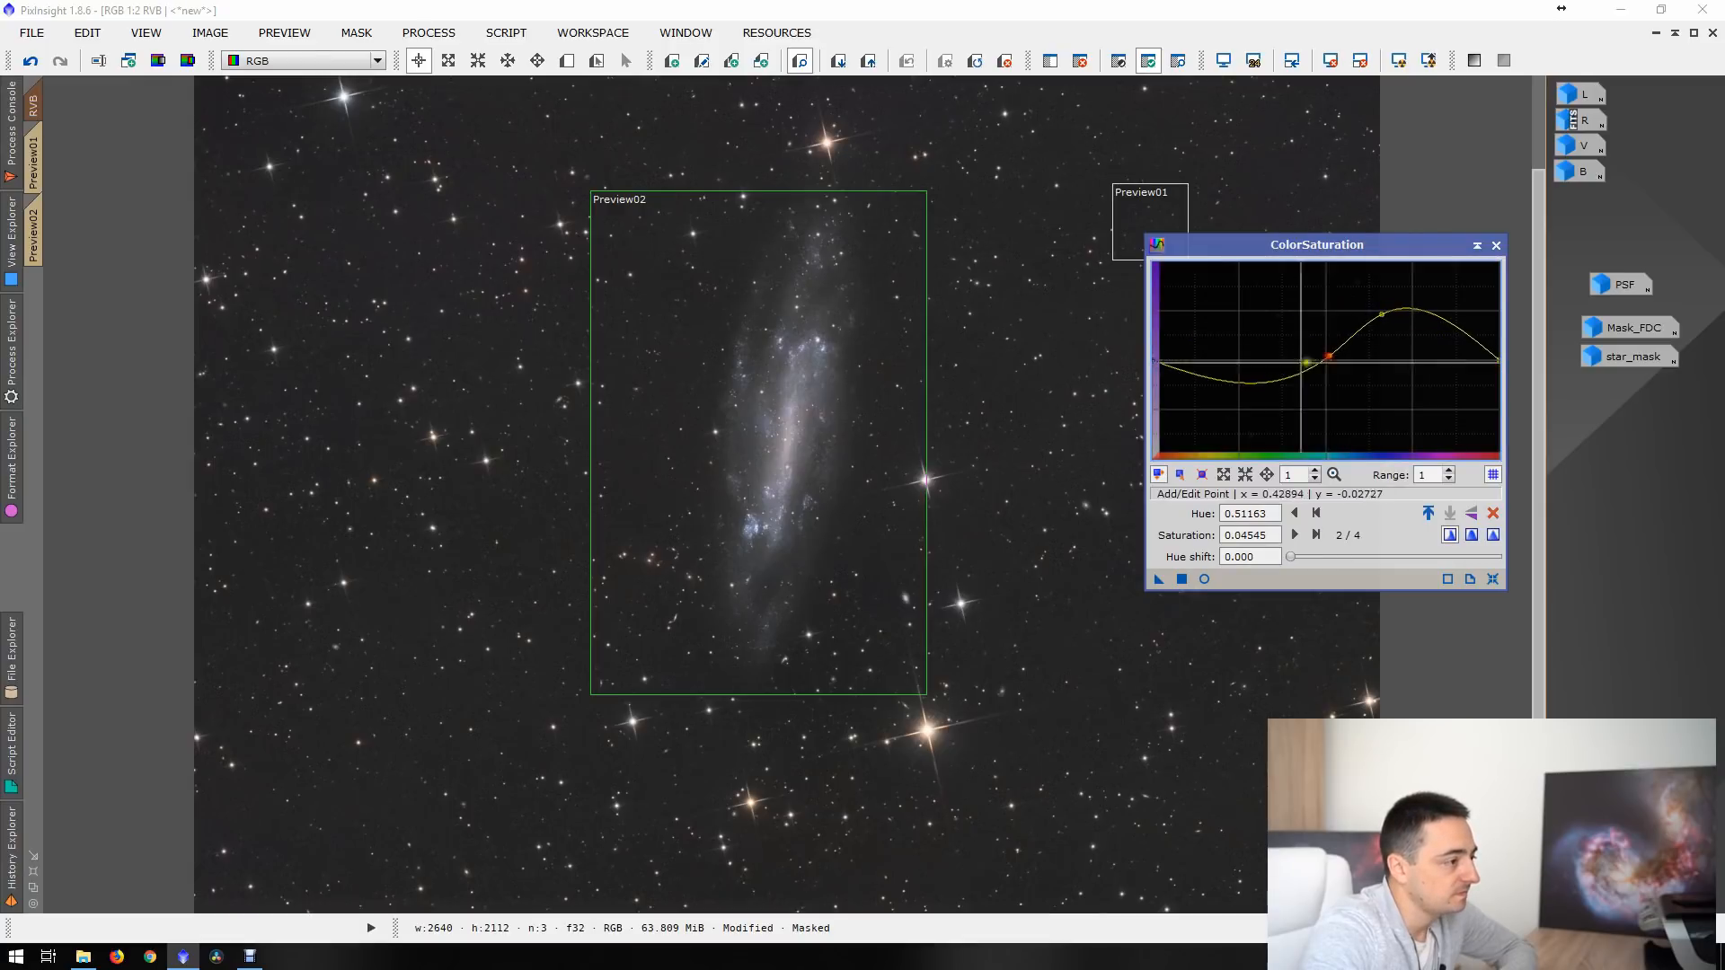
pyautogui.click(1259, 362)
pyautogui.moveTo(1450, 342); pyautogui.dragTo(1430, 354)
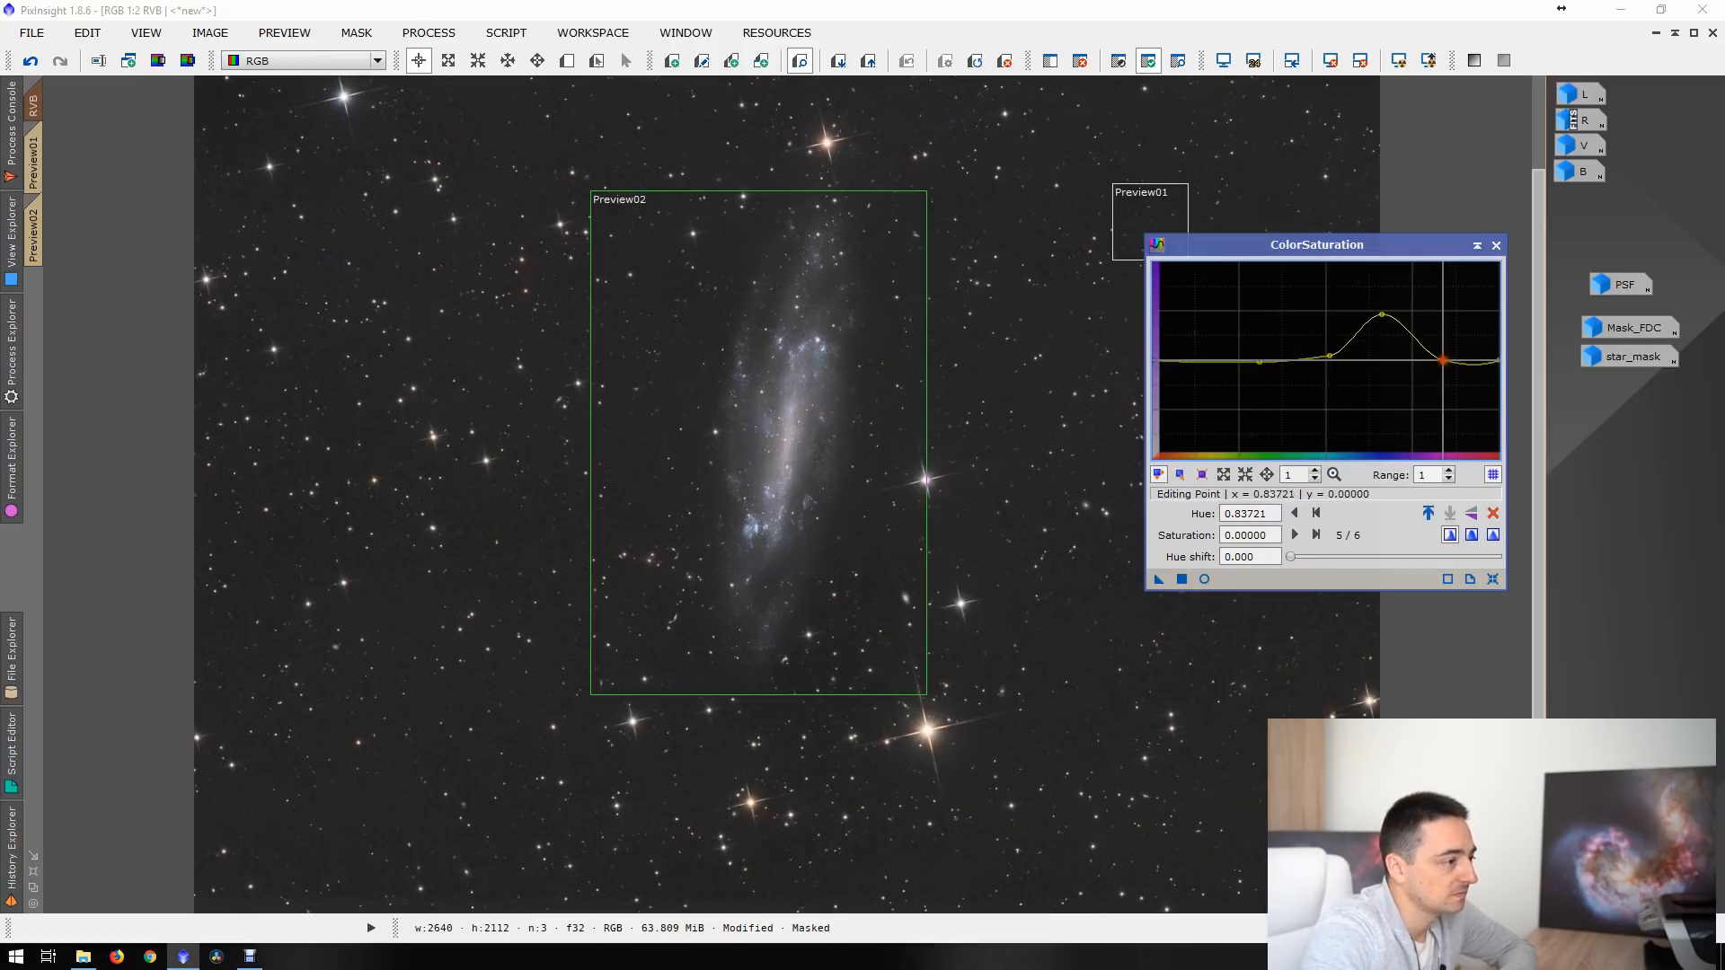
pyautogui.click(1468, 360)
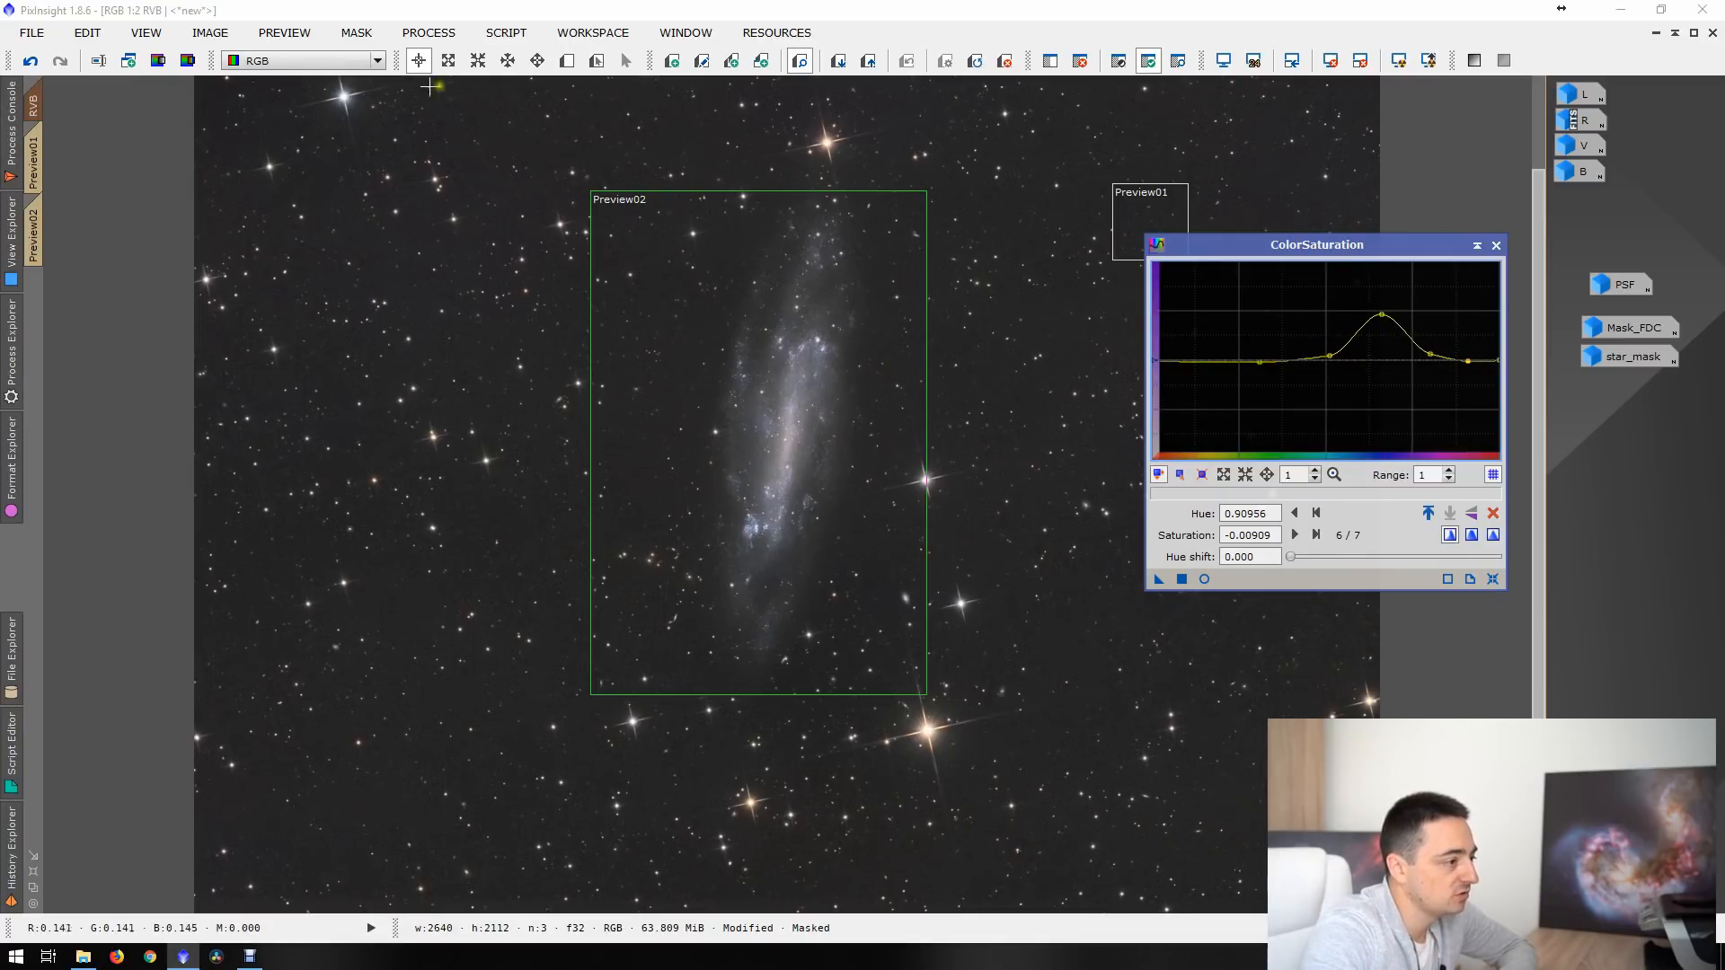
pyautogui.click(344, 96)
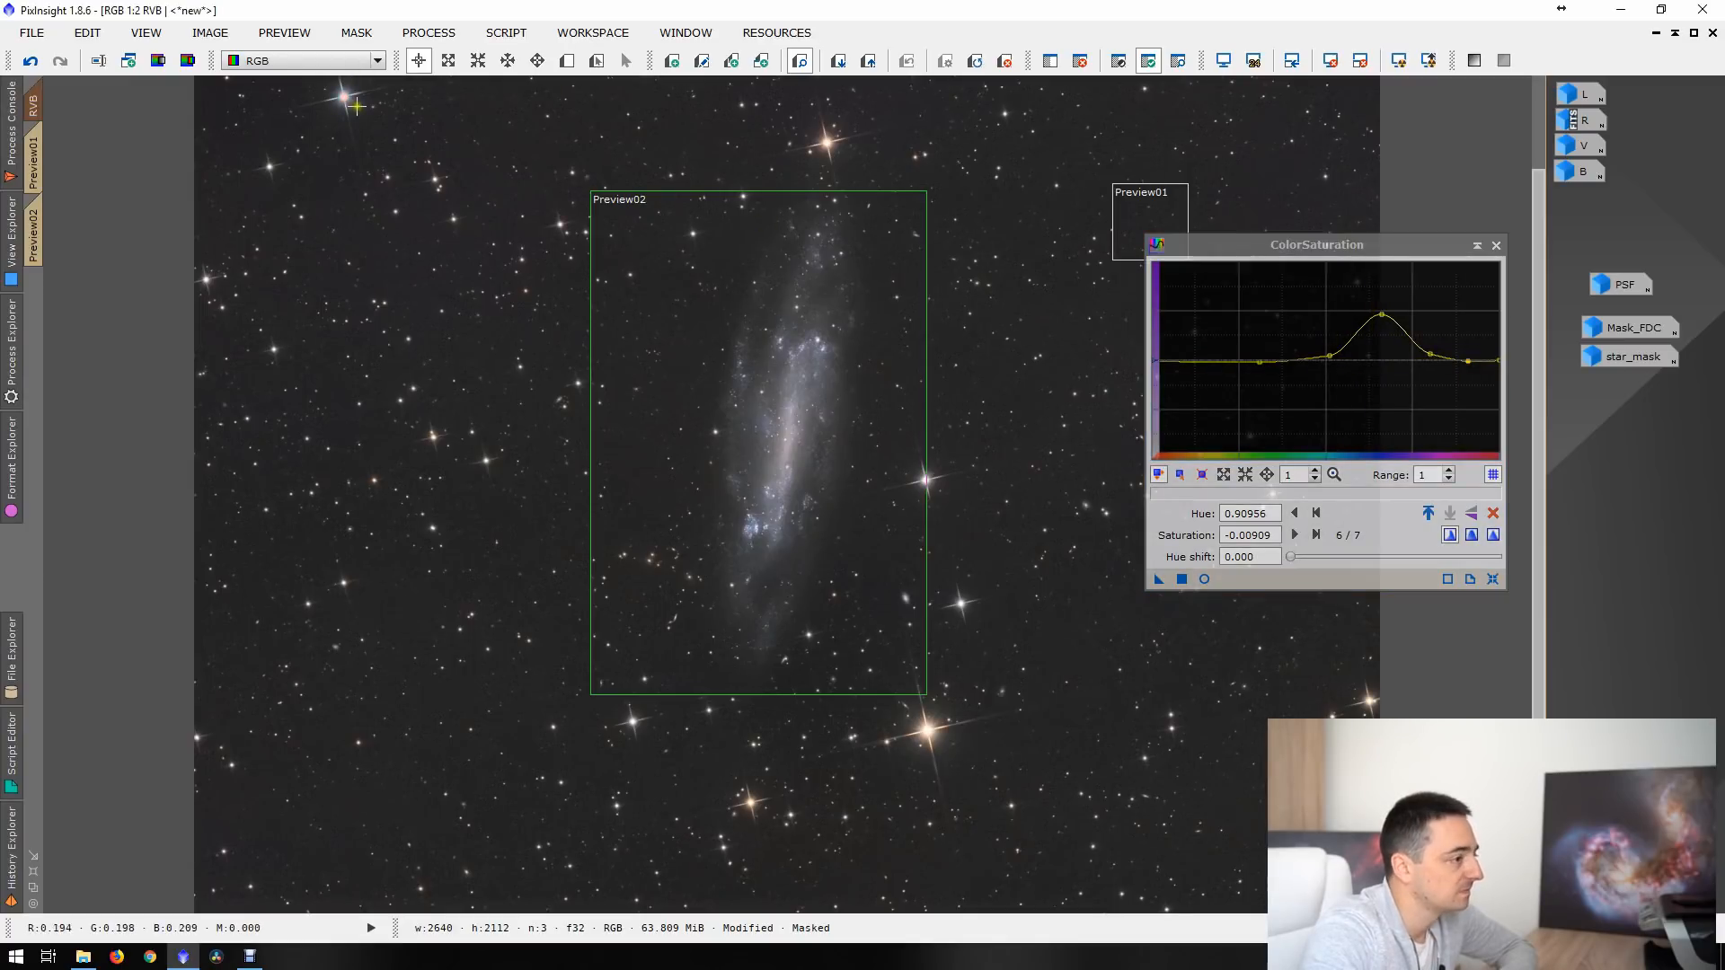
pyautogui.click(1182, 579)
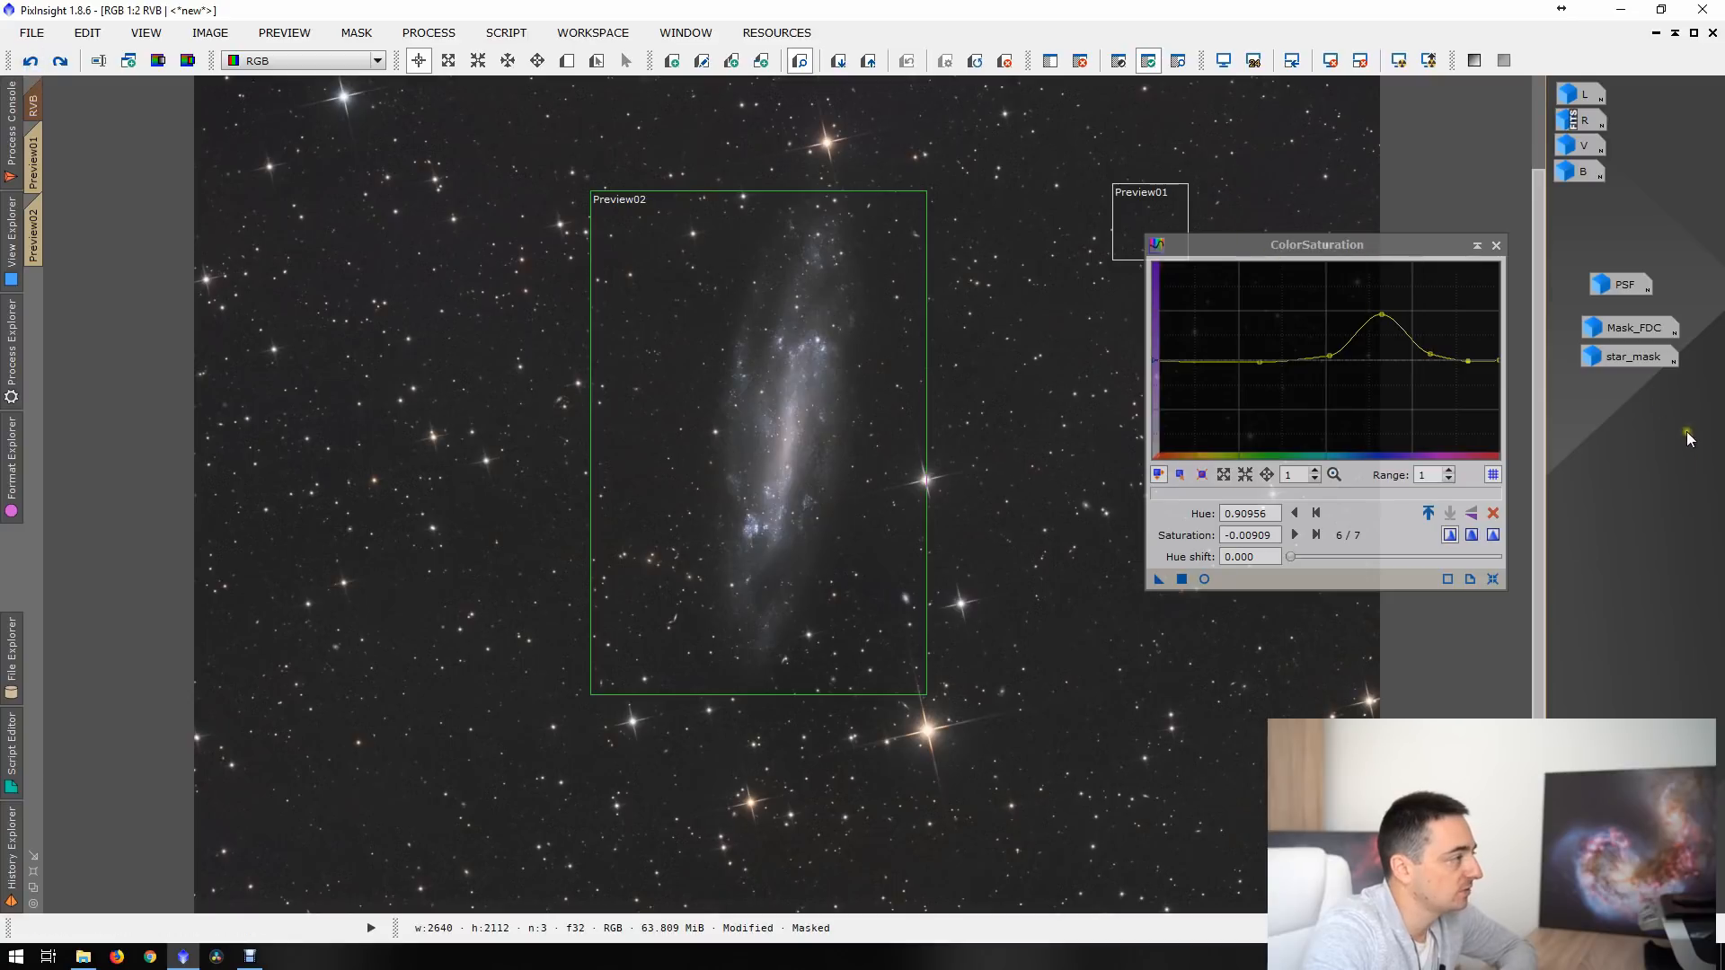
# - Replace star_mask with Mask_FDC as the mask of the RVB image
pyautogui.doubleClick(1628, 358)
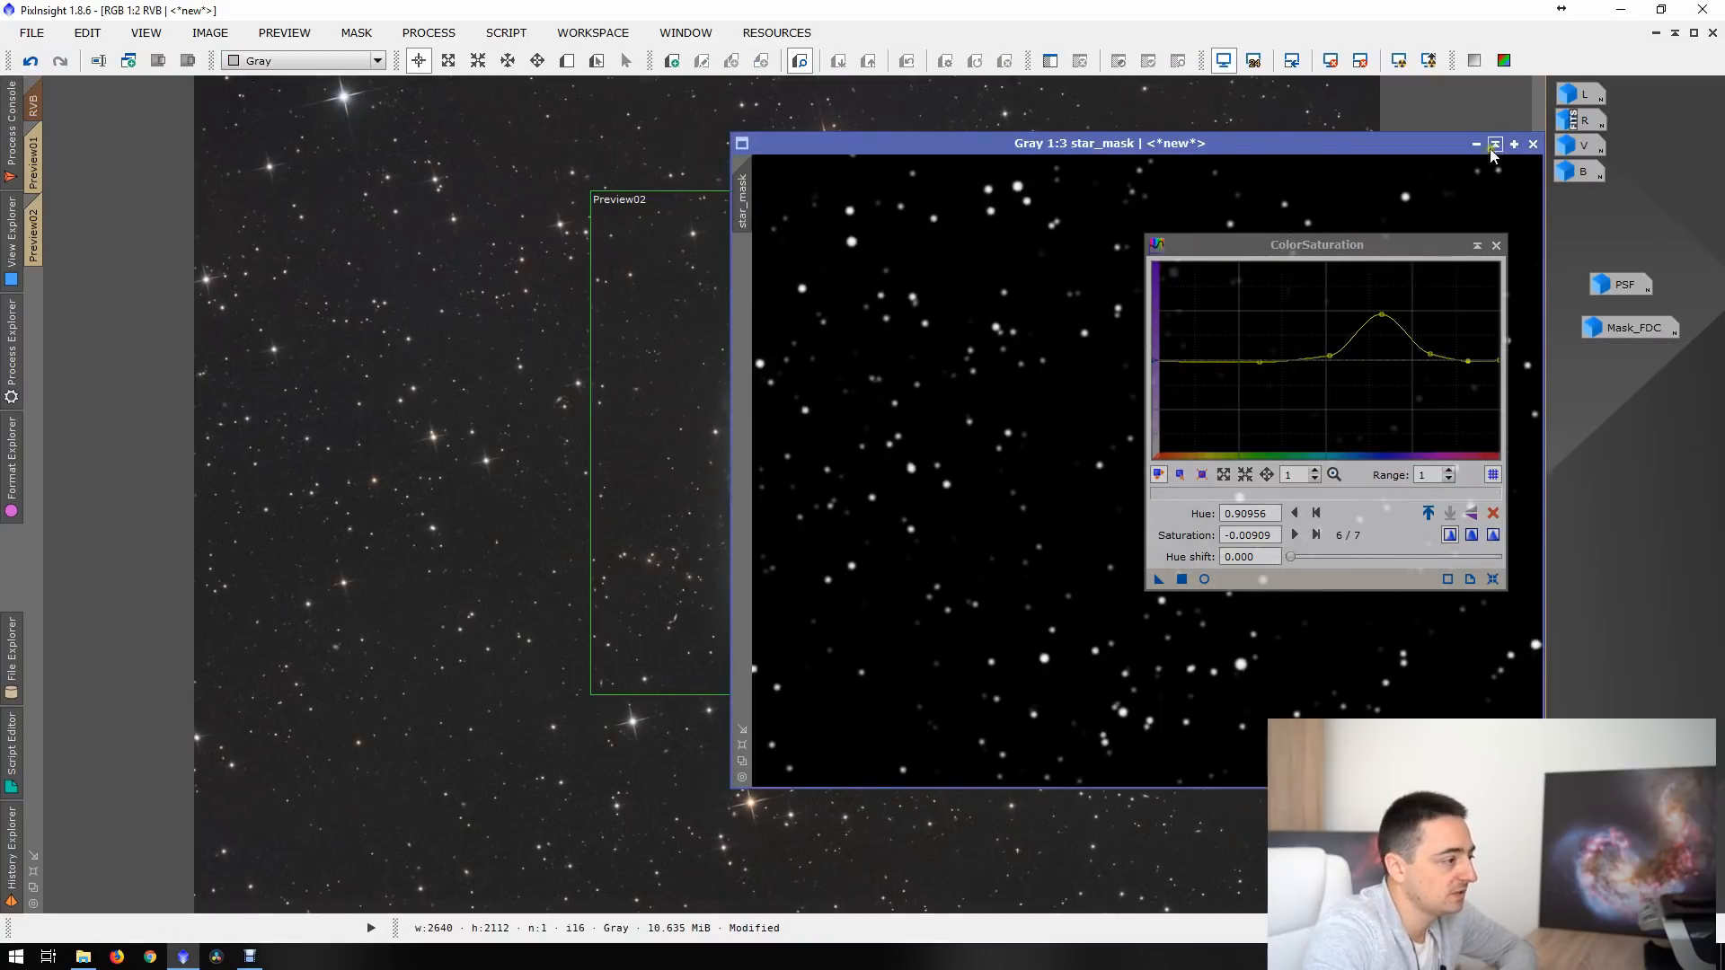
pyautogui.click(1495, 143)
pyautogui.doubleClick(1629, 328)
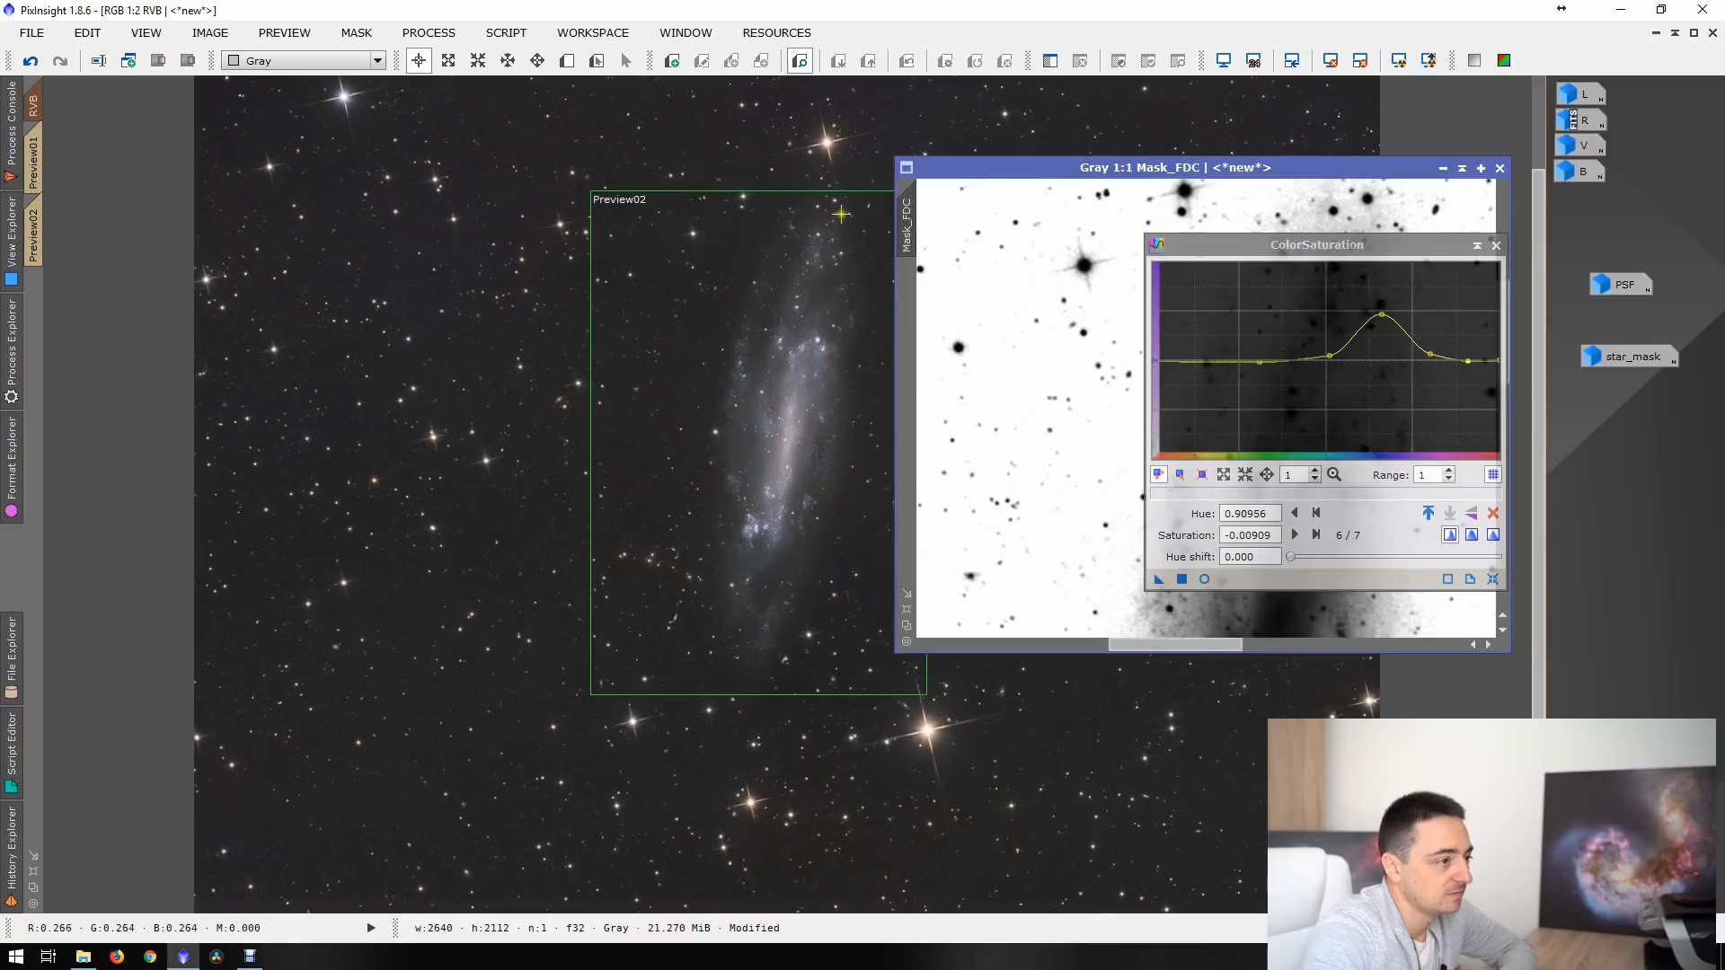
pyautogui.click(364, 34)
pyautogui.click(264, 133)
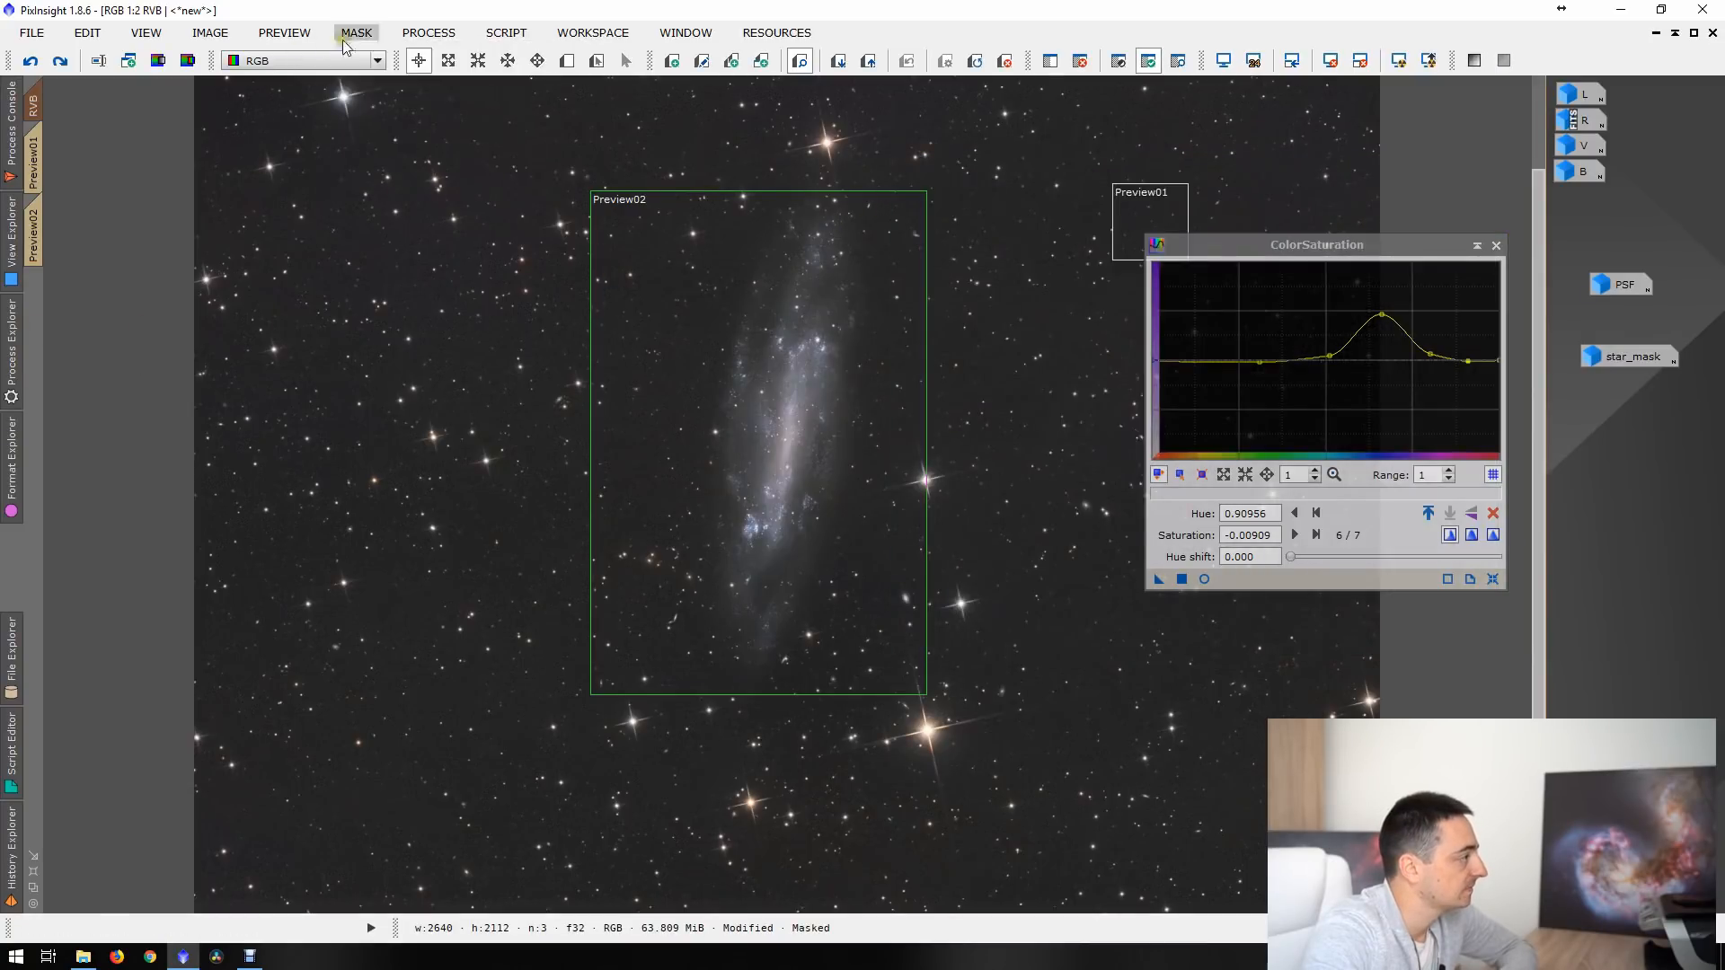
# - Display the mask overlay on RVB, invert the mask to expose the galaxy, and hide the overlay
pyautogui.click(342, 40)
pyautogui.click(366, 153)
pyautogui.click(364, 32)
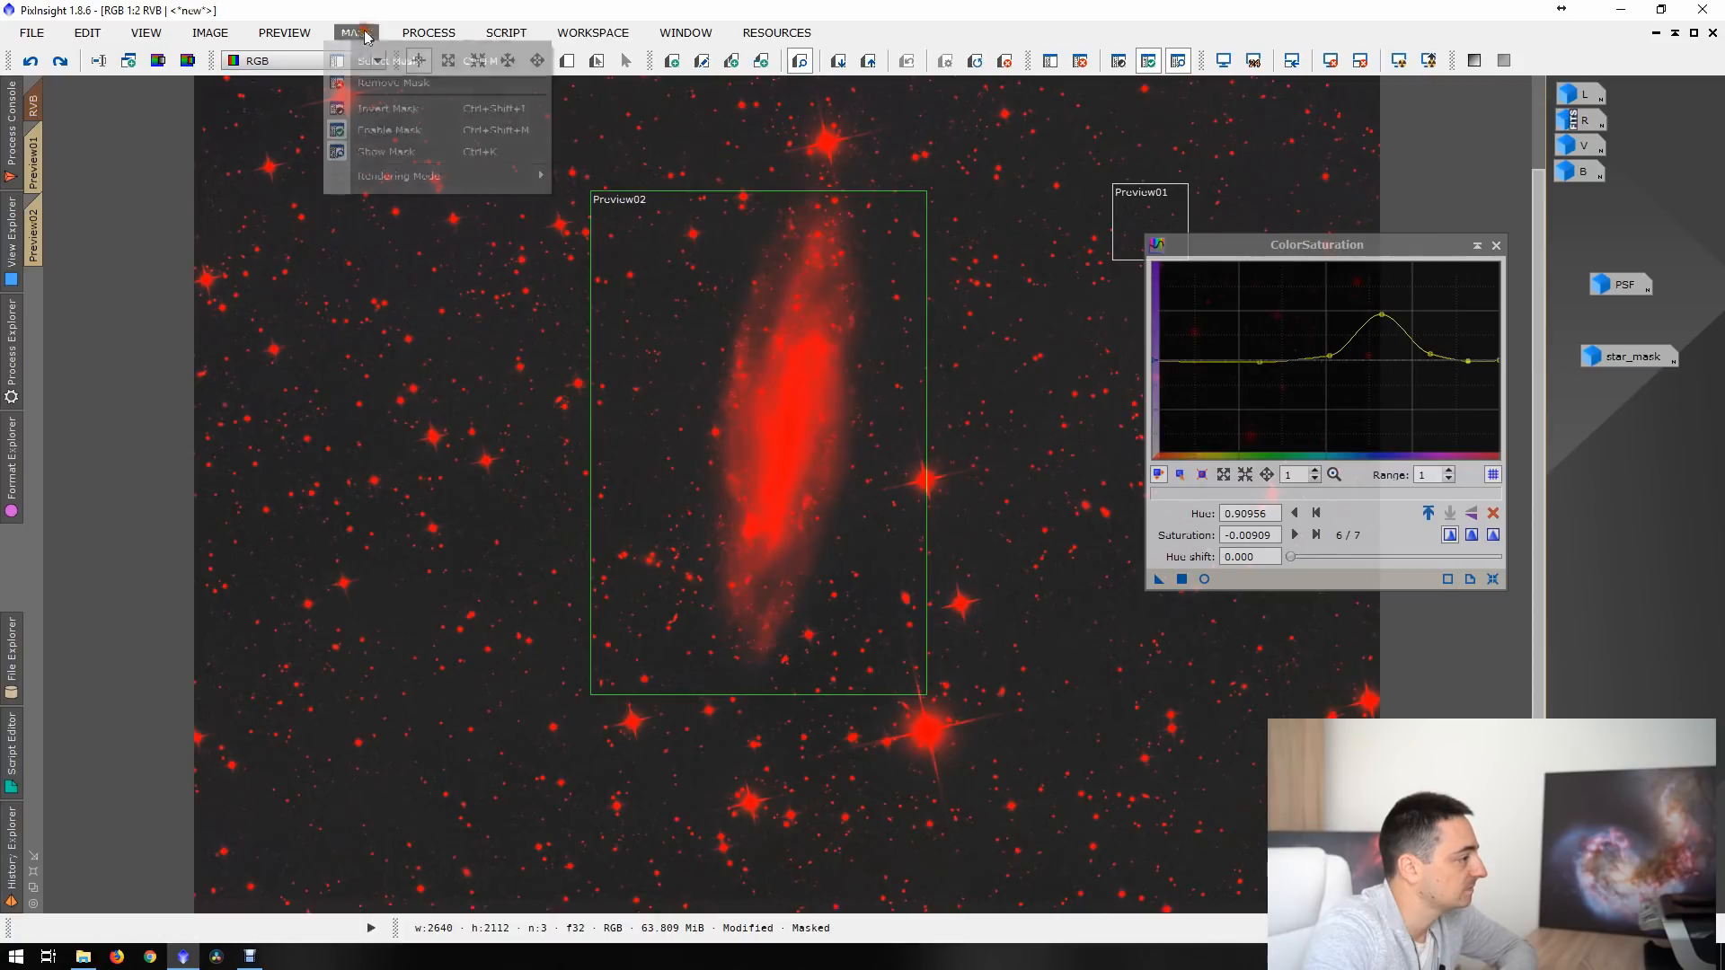
pyautogui.click(387, 109)
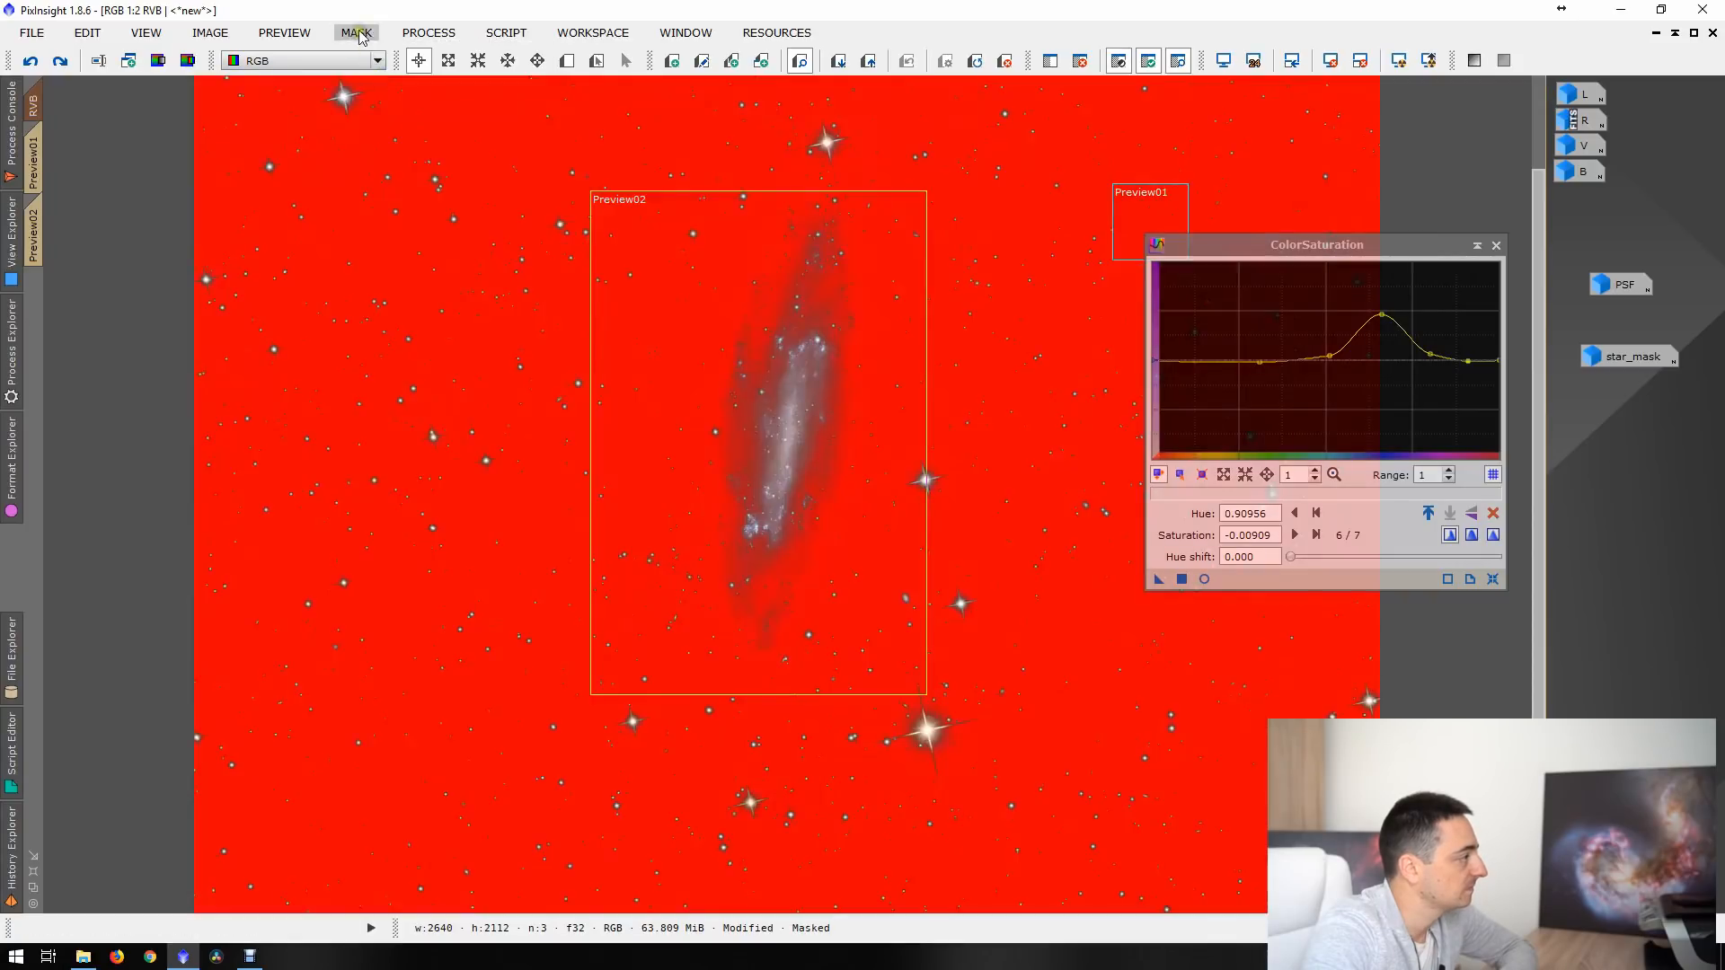
pyautogui.click(358, 34)
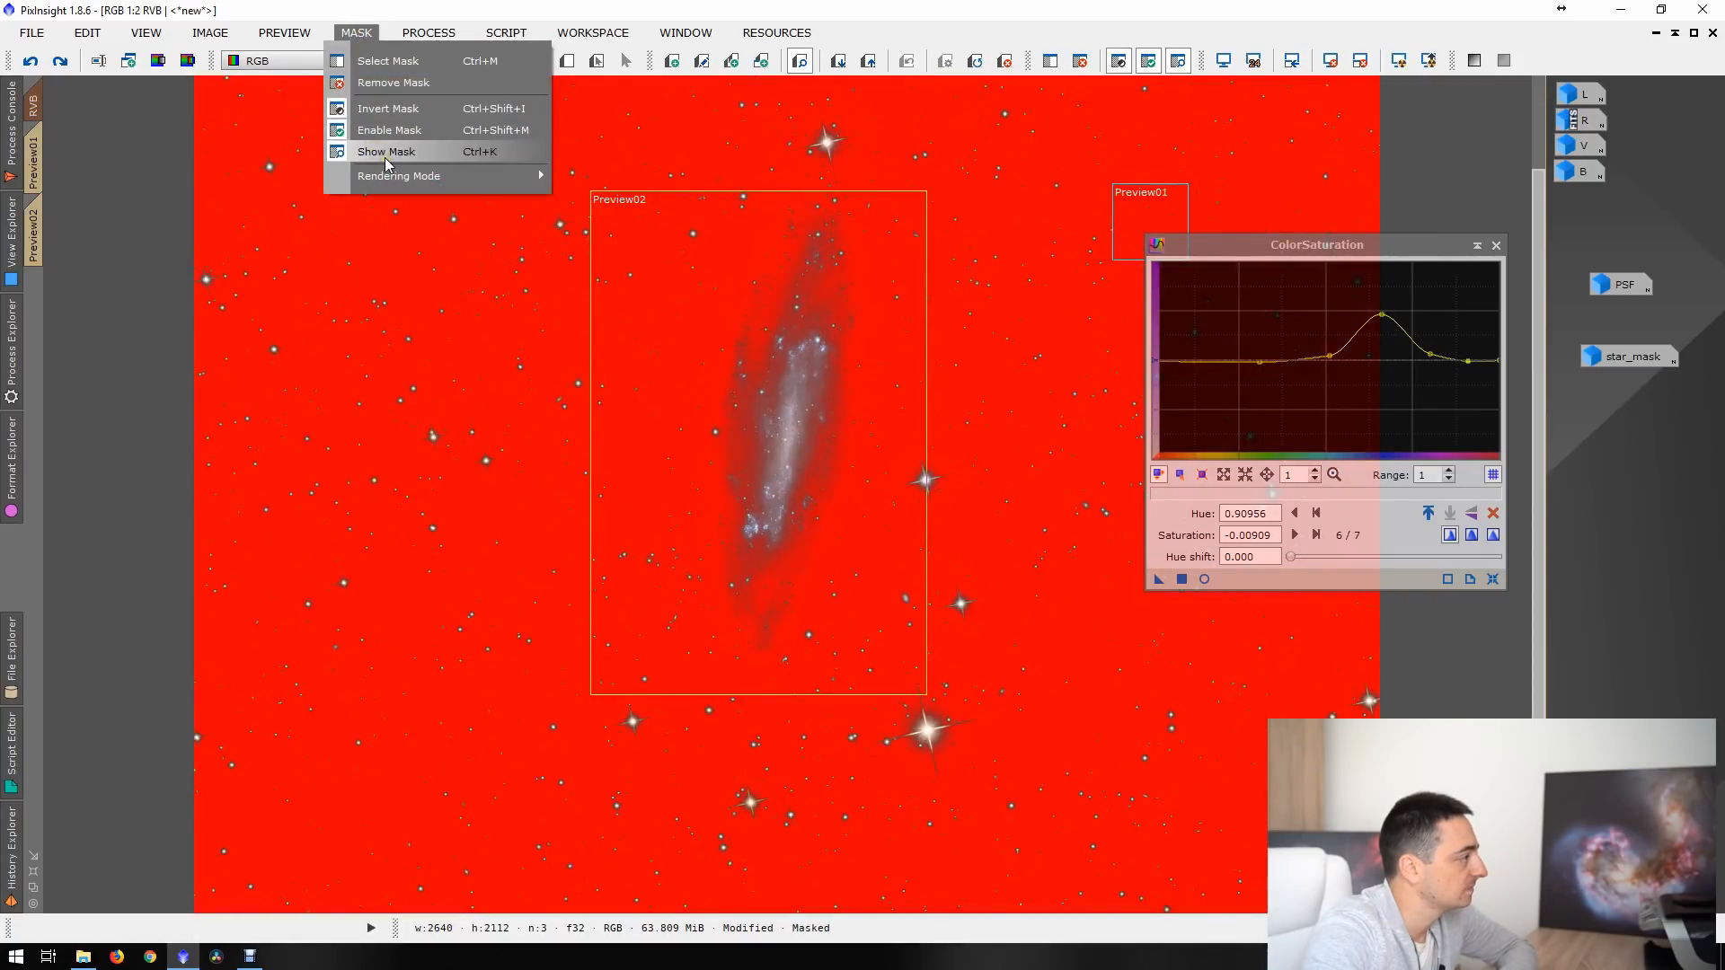
pyautogui.click(386, 153)
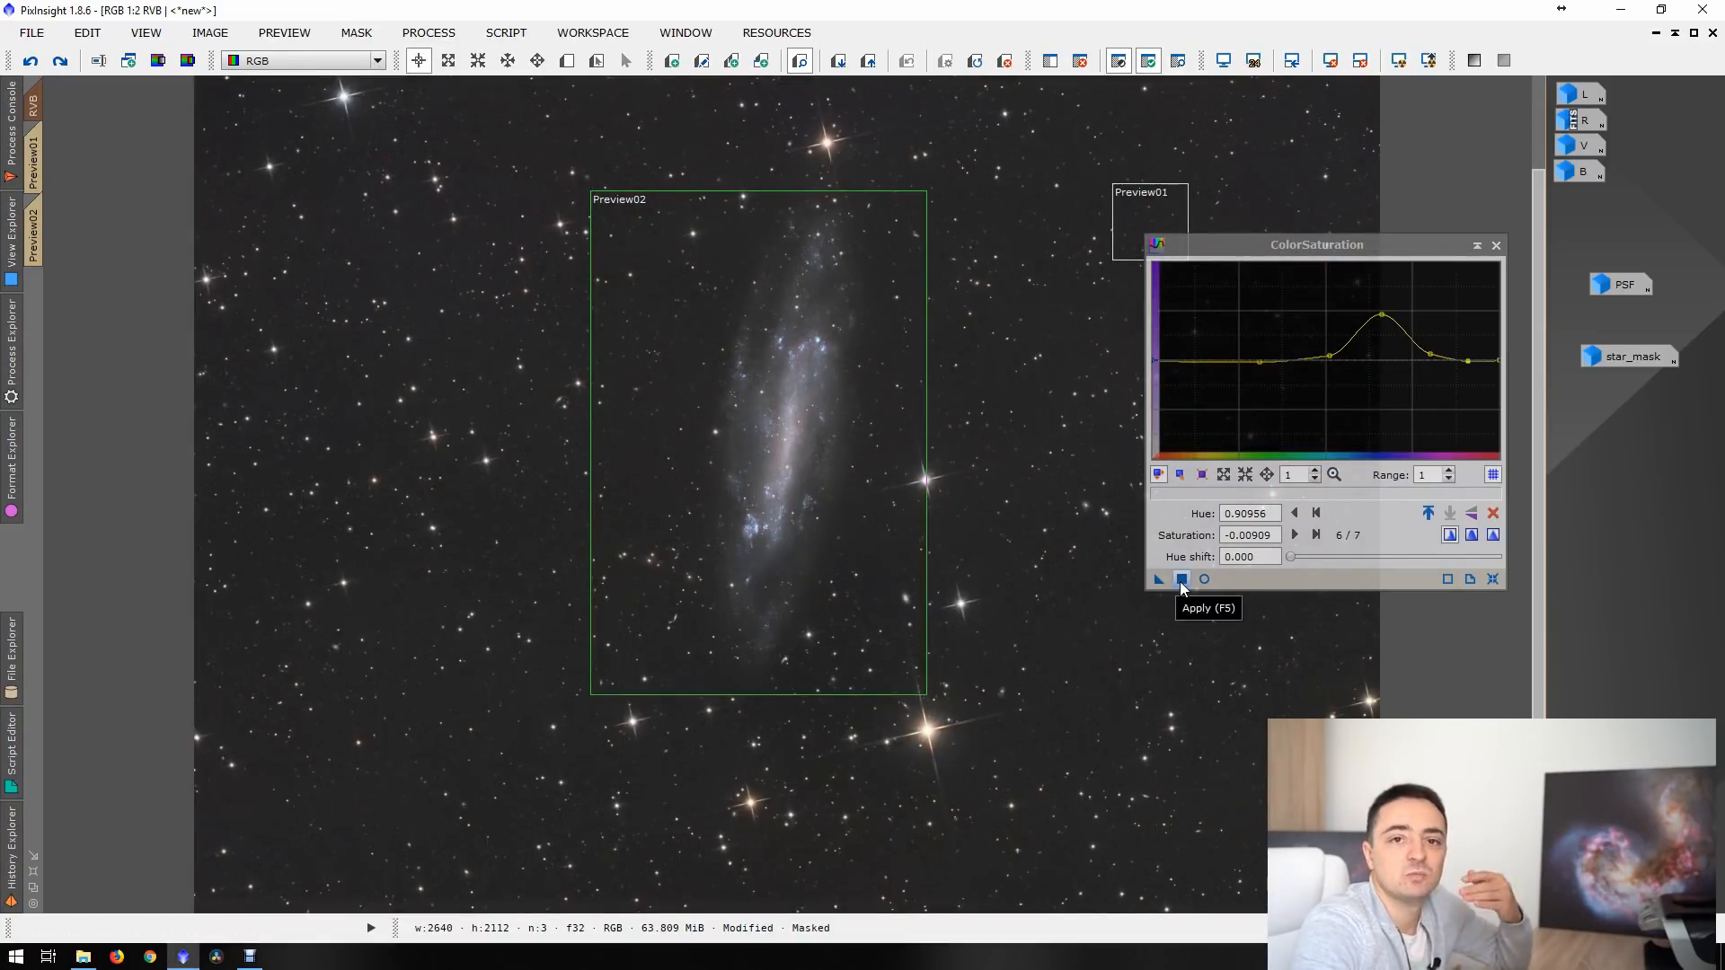
# - Apply the blue saturation boost twice to the galaxy through the inverted Mask_FDC and inspect the result at 1:1
pyautogui.click(1182, 580)
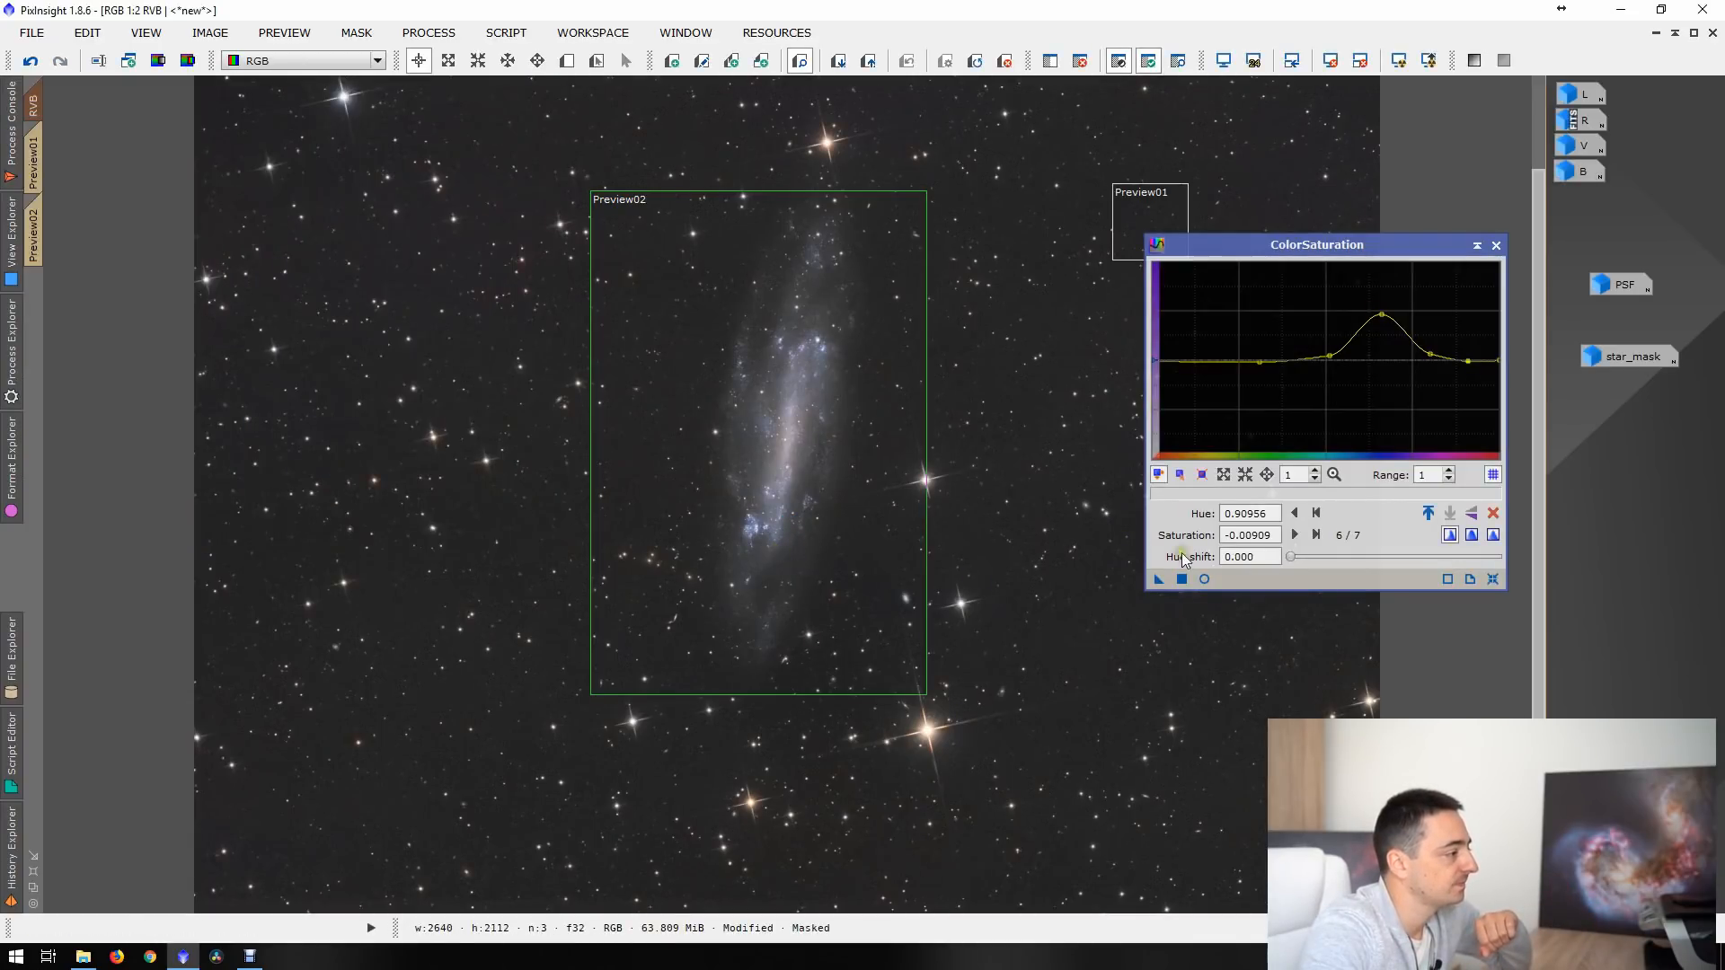
pyautogui.click(1180, 581)
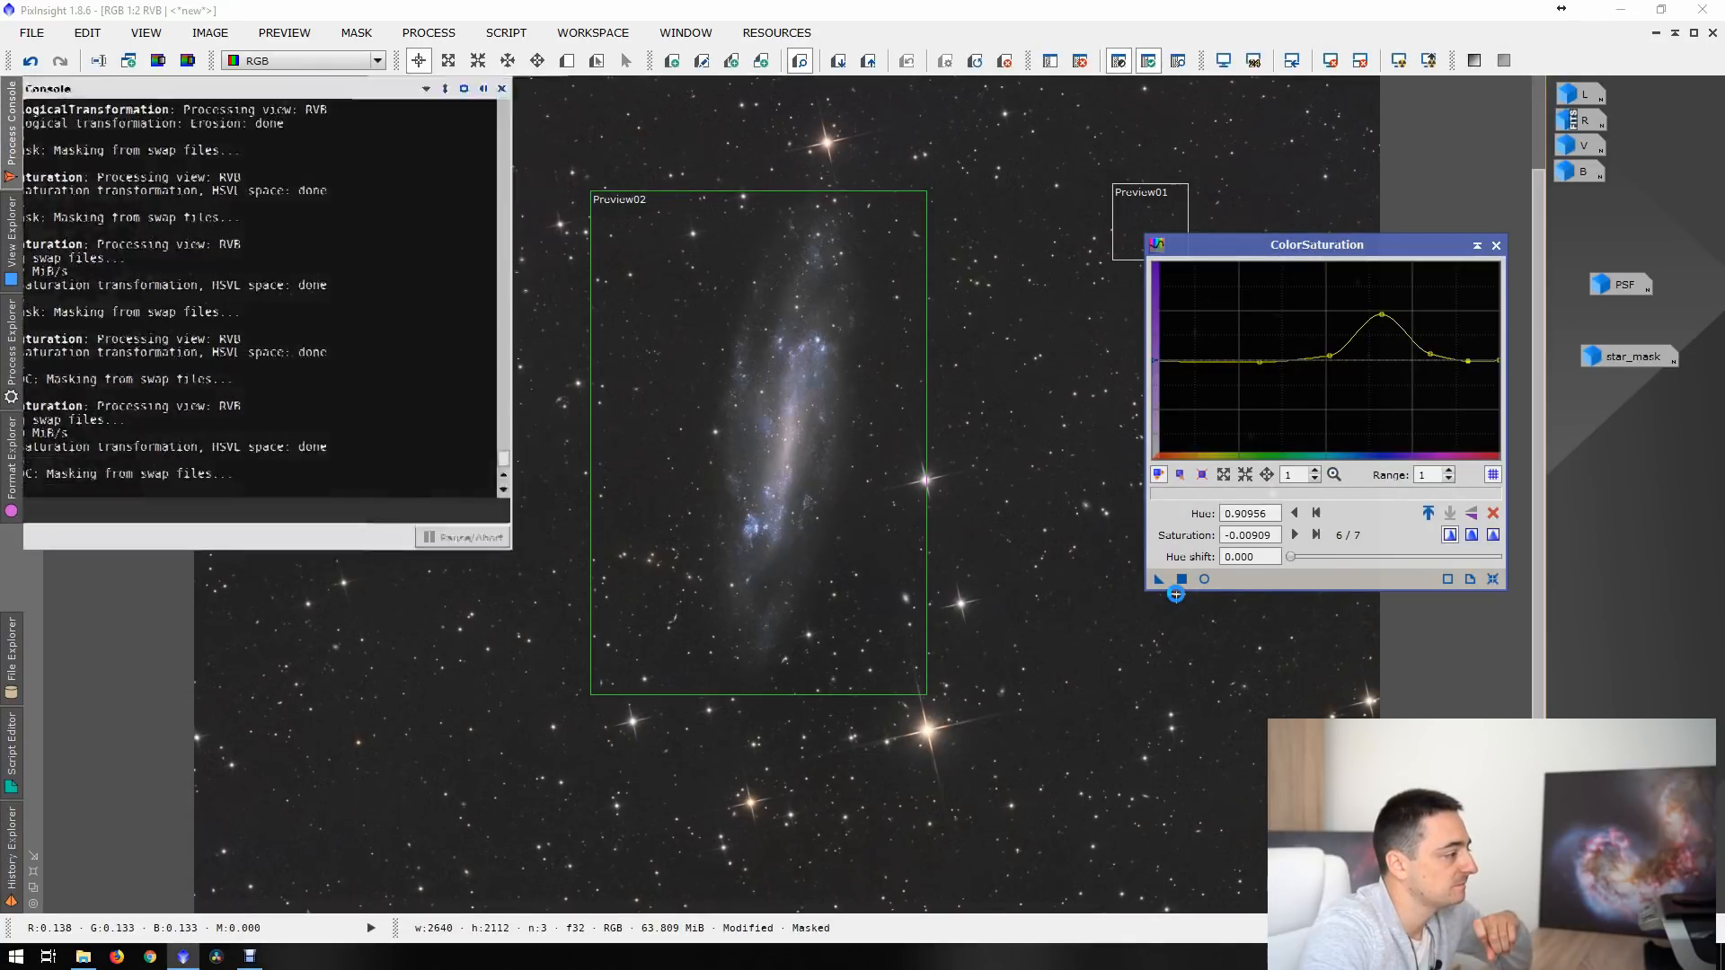
pyautogui.scroll(1, 819, 420)
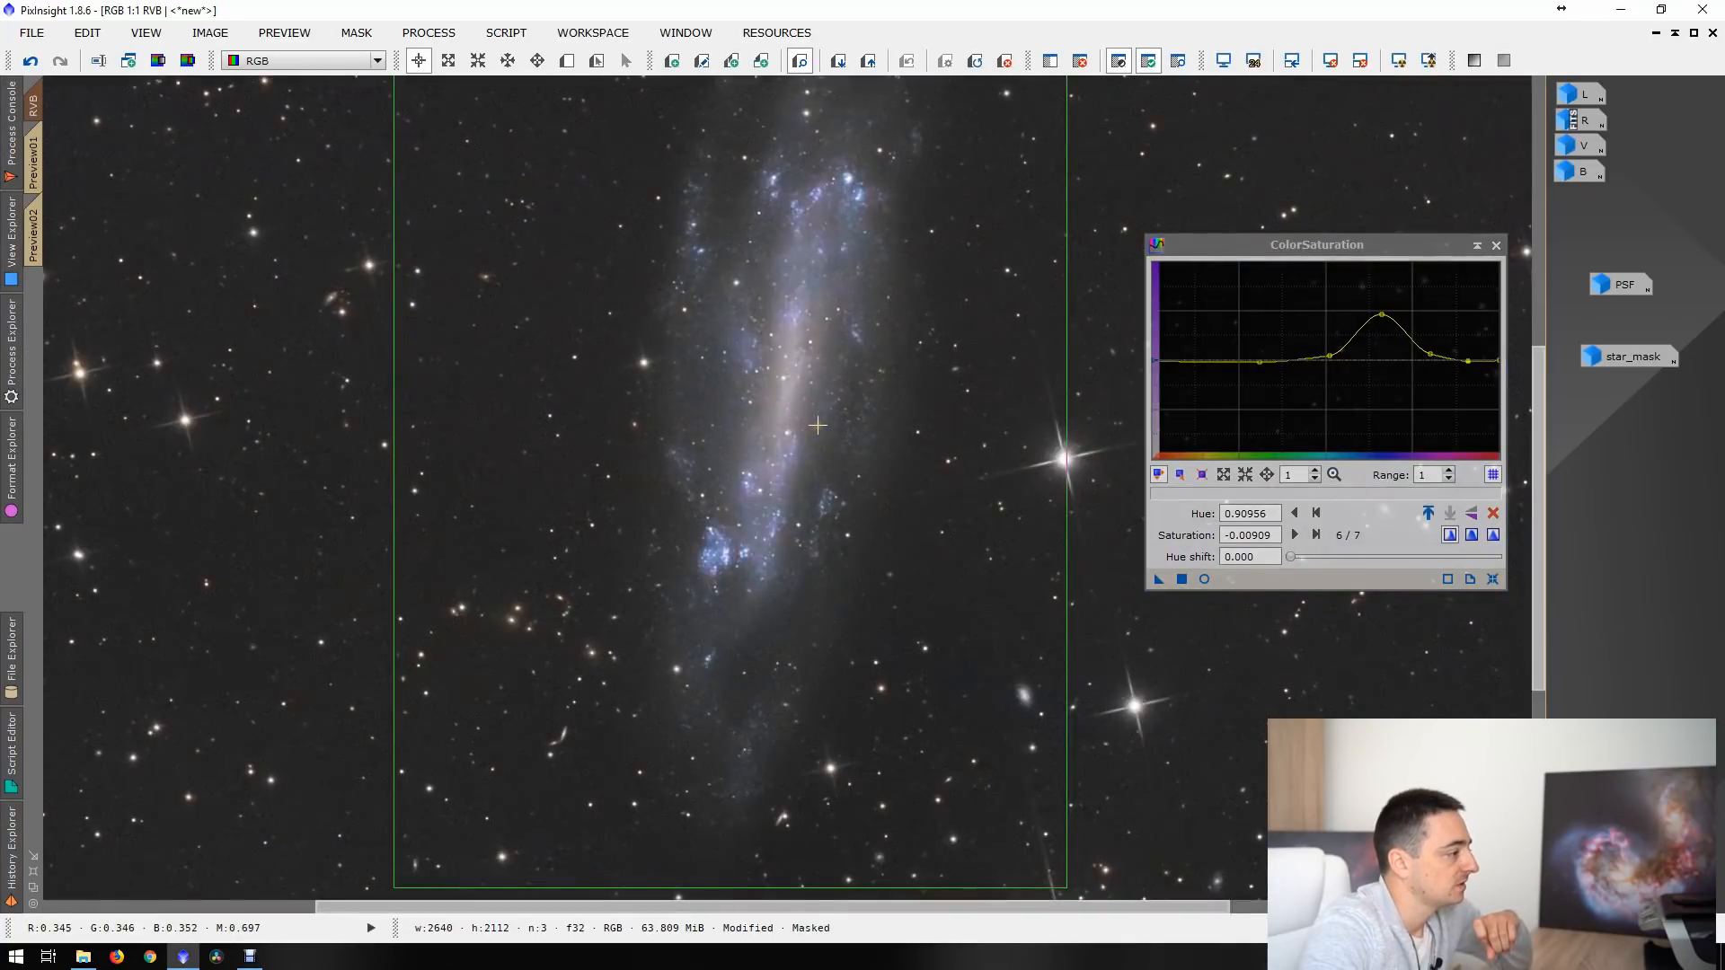
pyautogui.scroll(-1, 818, 425)
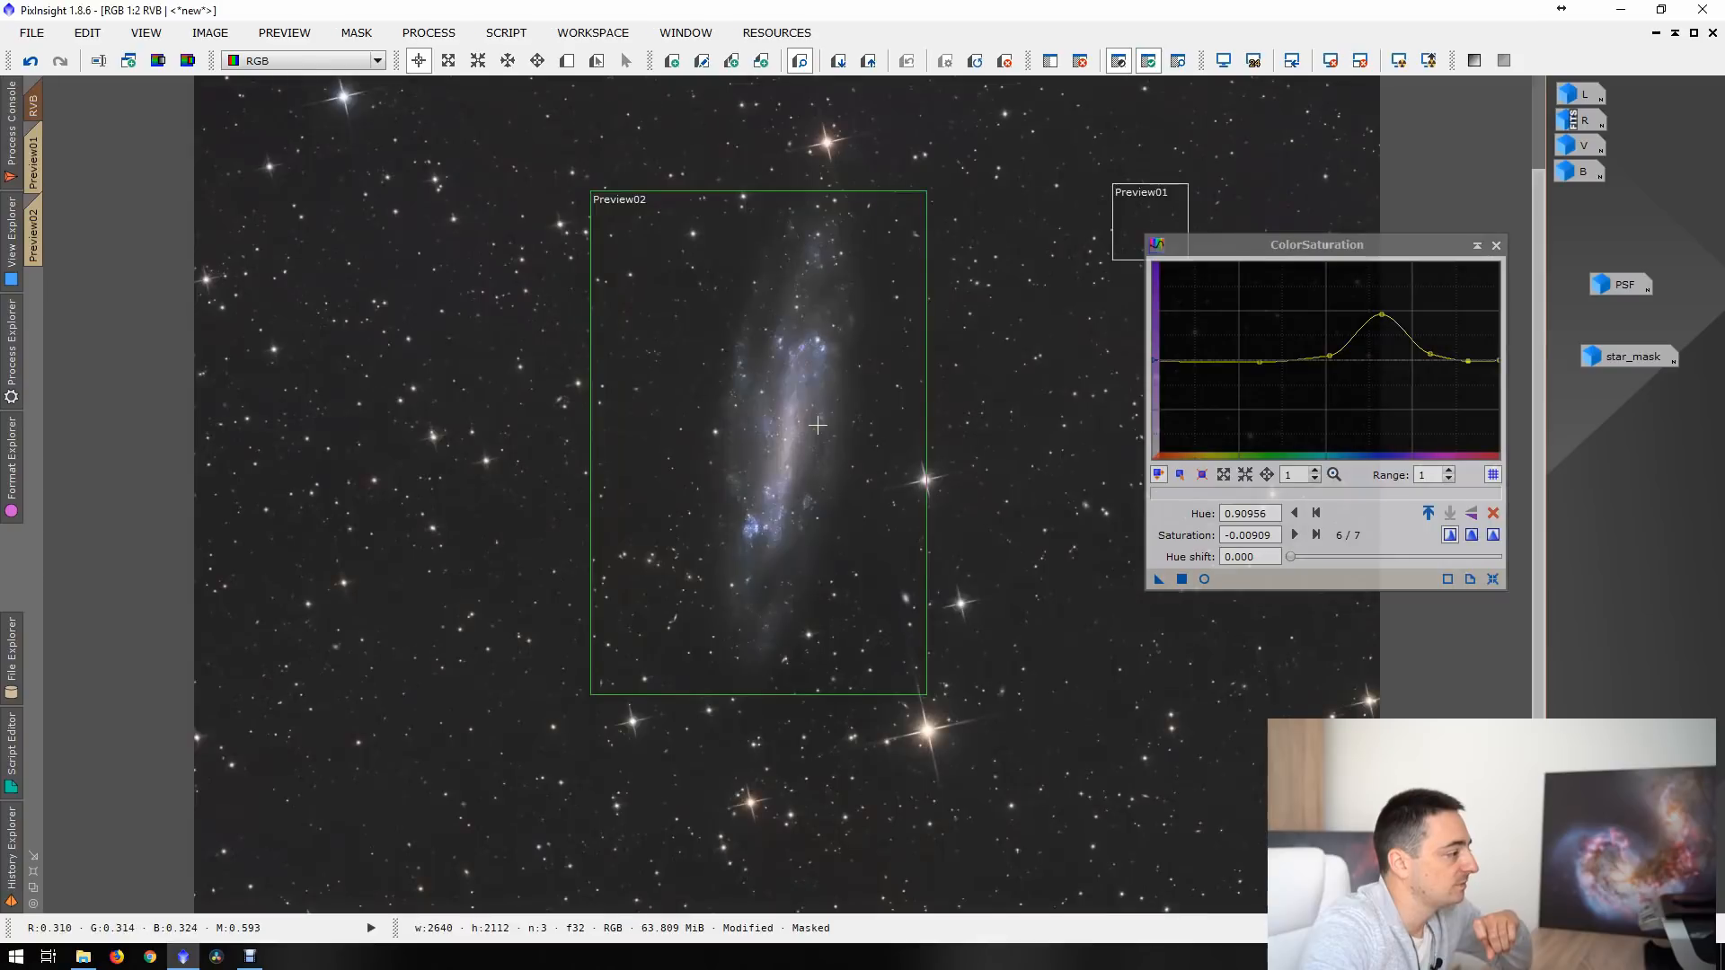
# - Undo the last saturation boost on RVB and inspect the galaxy's colour up close and across the whole field
pyautogui.click(29, 63)
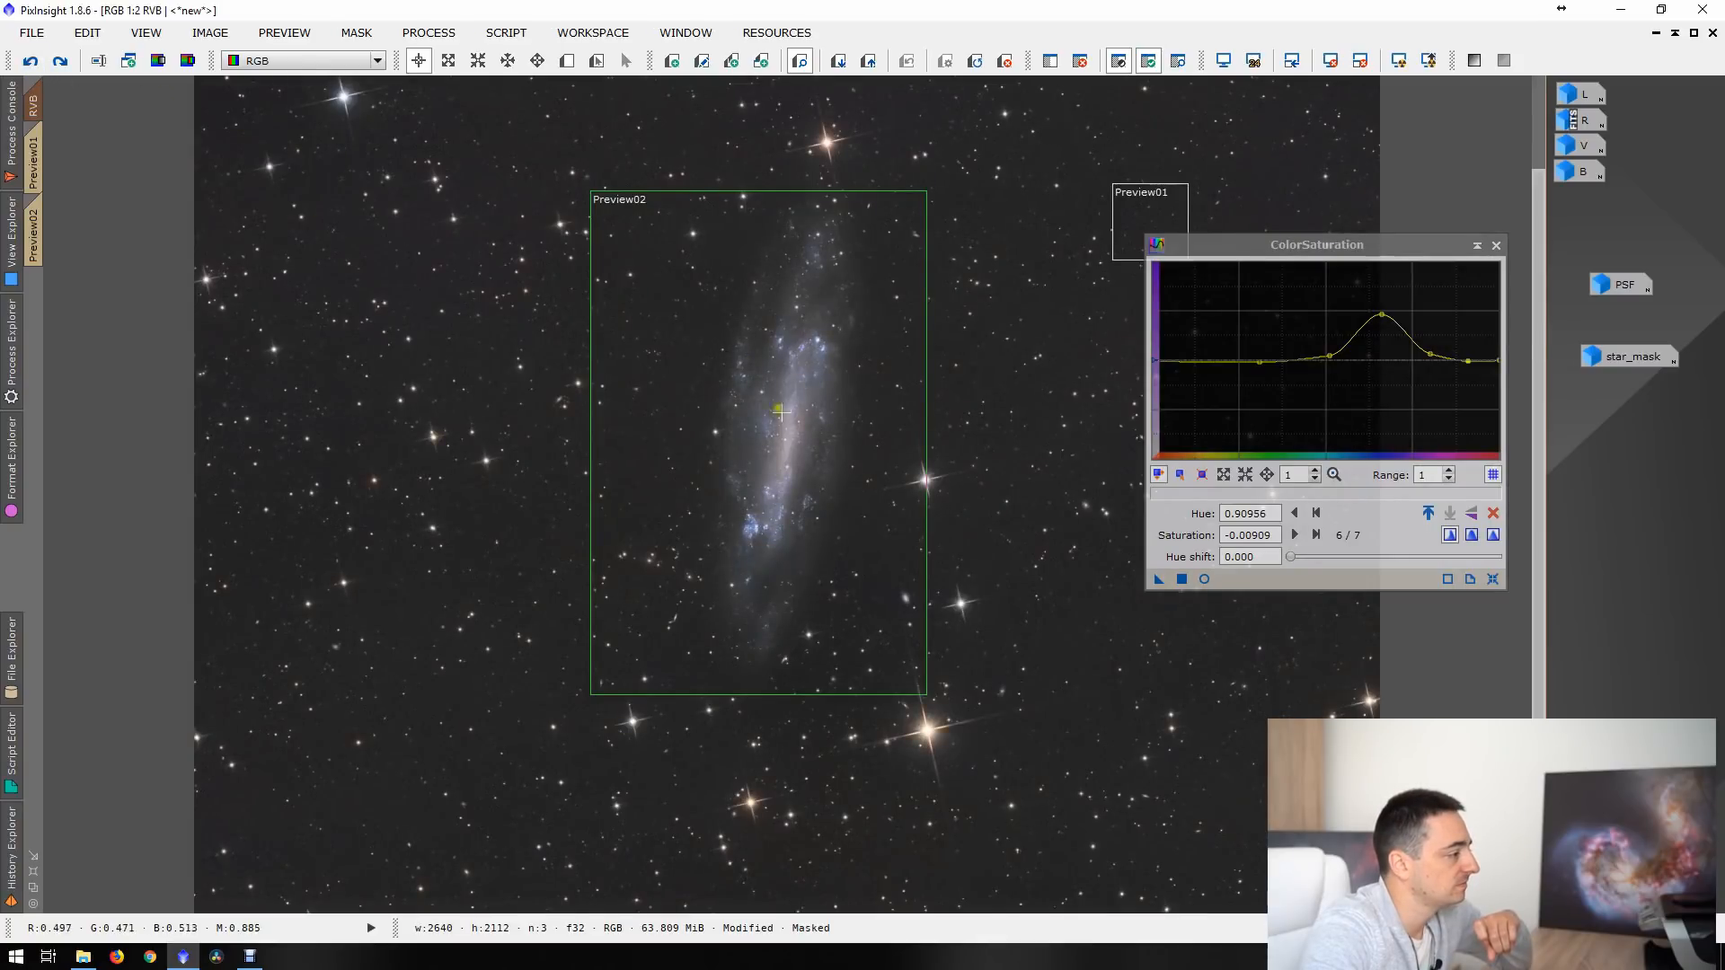
pyautogui.scroll(1, 804, 432)
pyautogui.scroll(-1, 615, 297)
pyautogui.scroll(1, 614, 296)
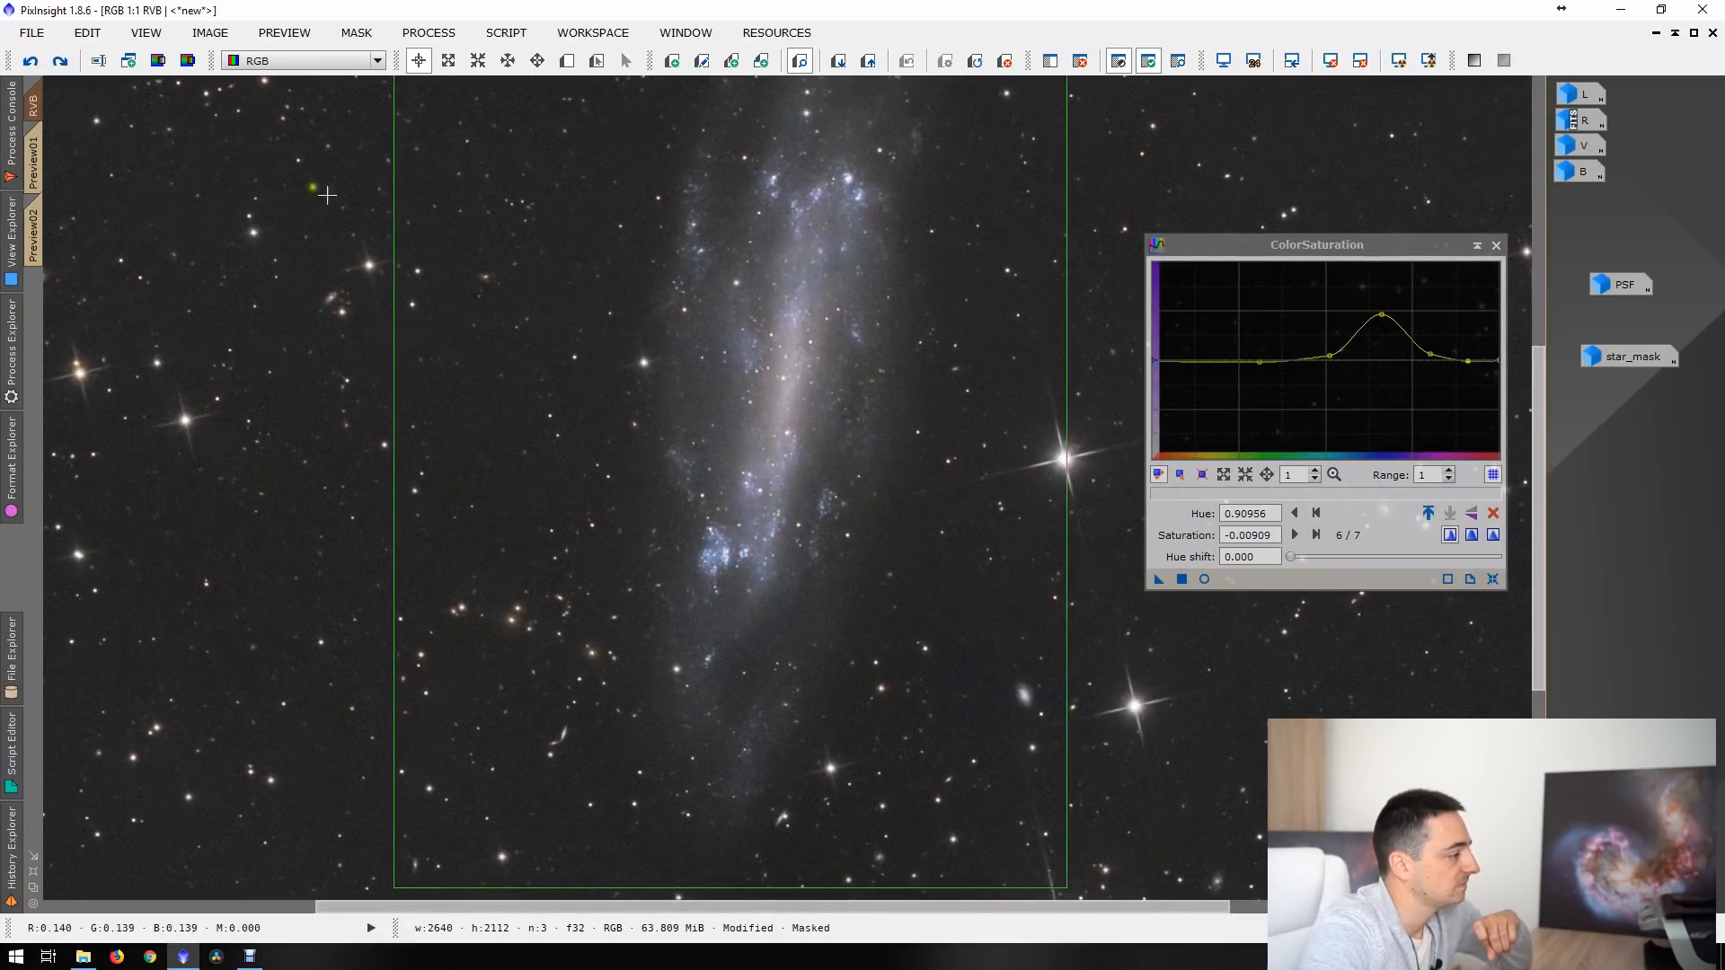
pyautogui.scroll(1, 695, 404)
pyautogui.scroll(-2, 695, 404)
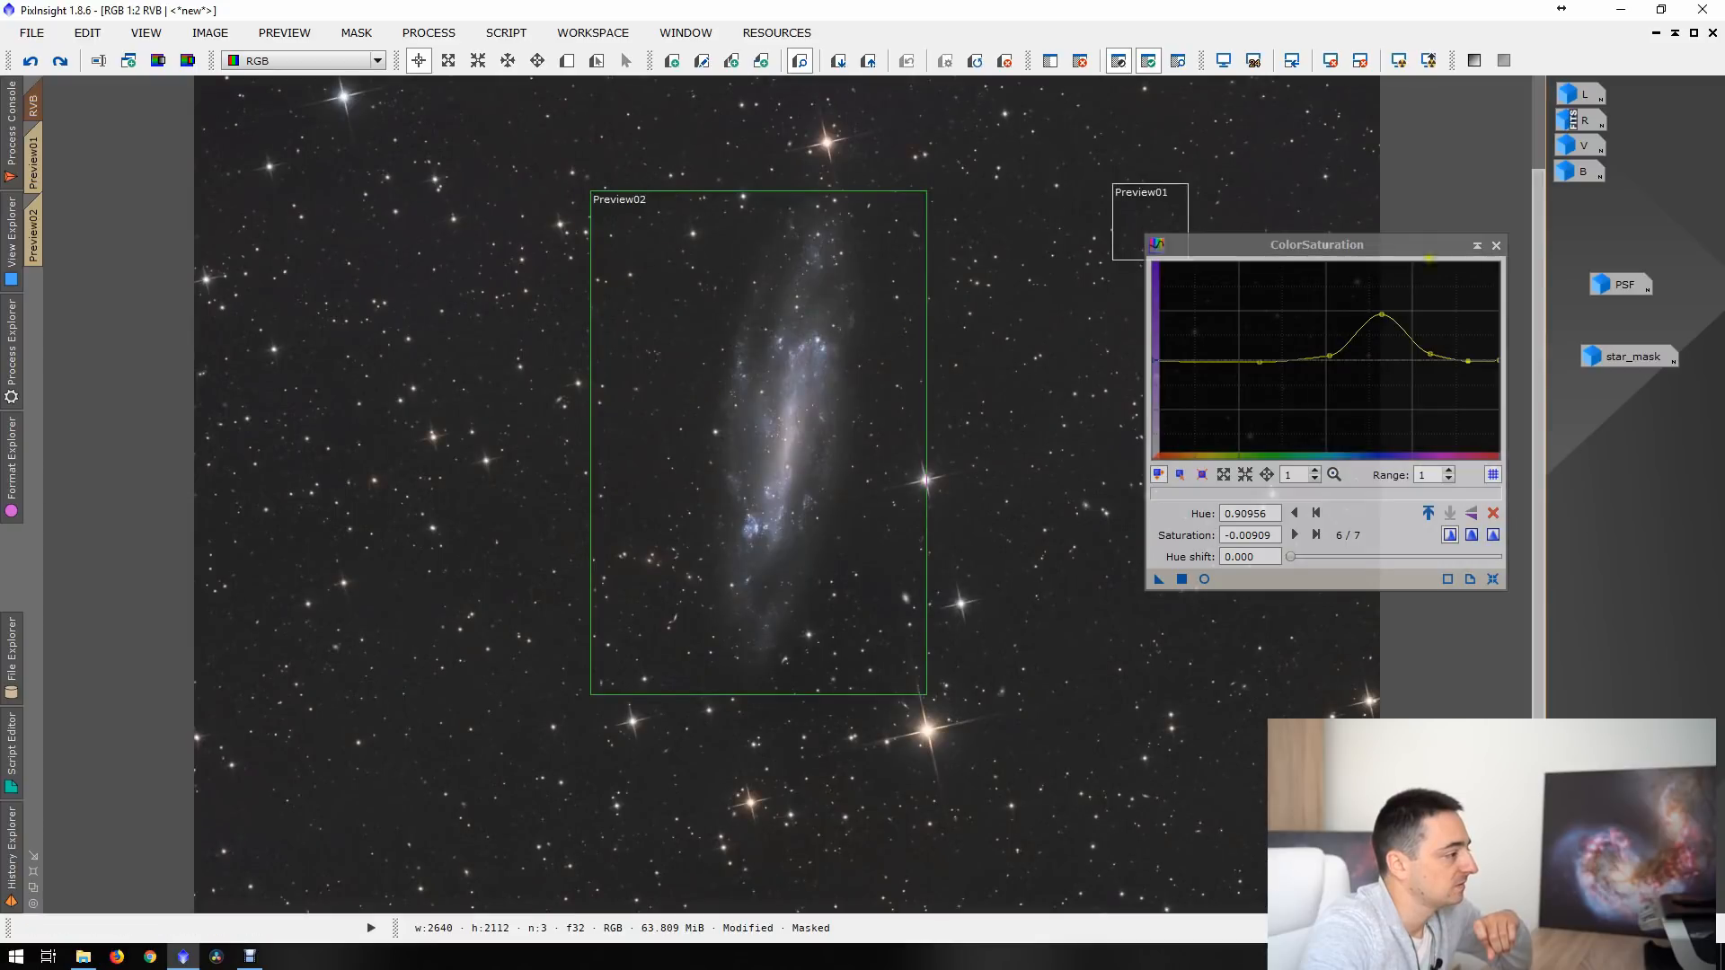
# - Set star_mask as the mask of RVB again and apply the same blue saturation boost to the stars
pyautogui.doubleClick(1622, 353)
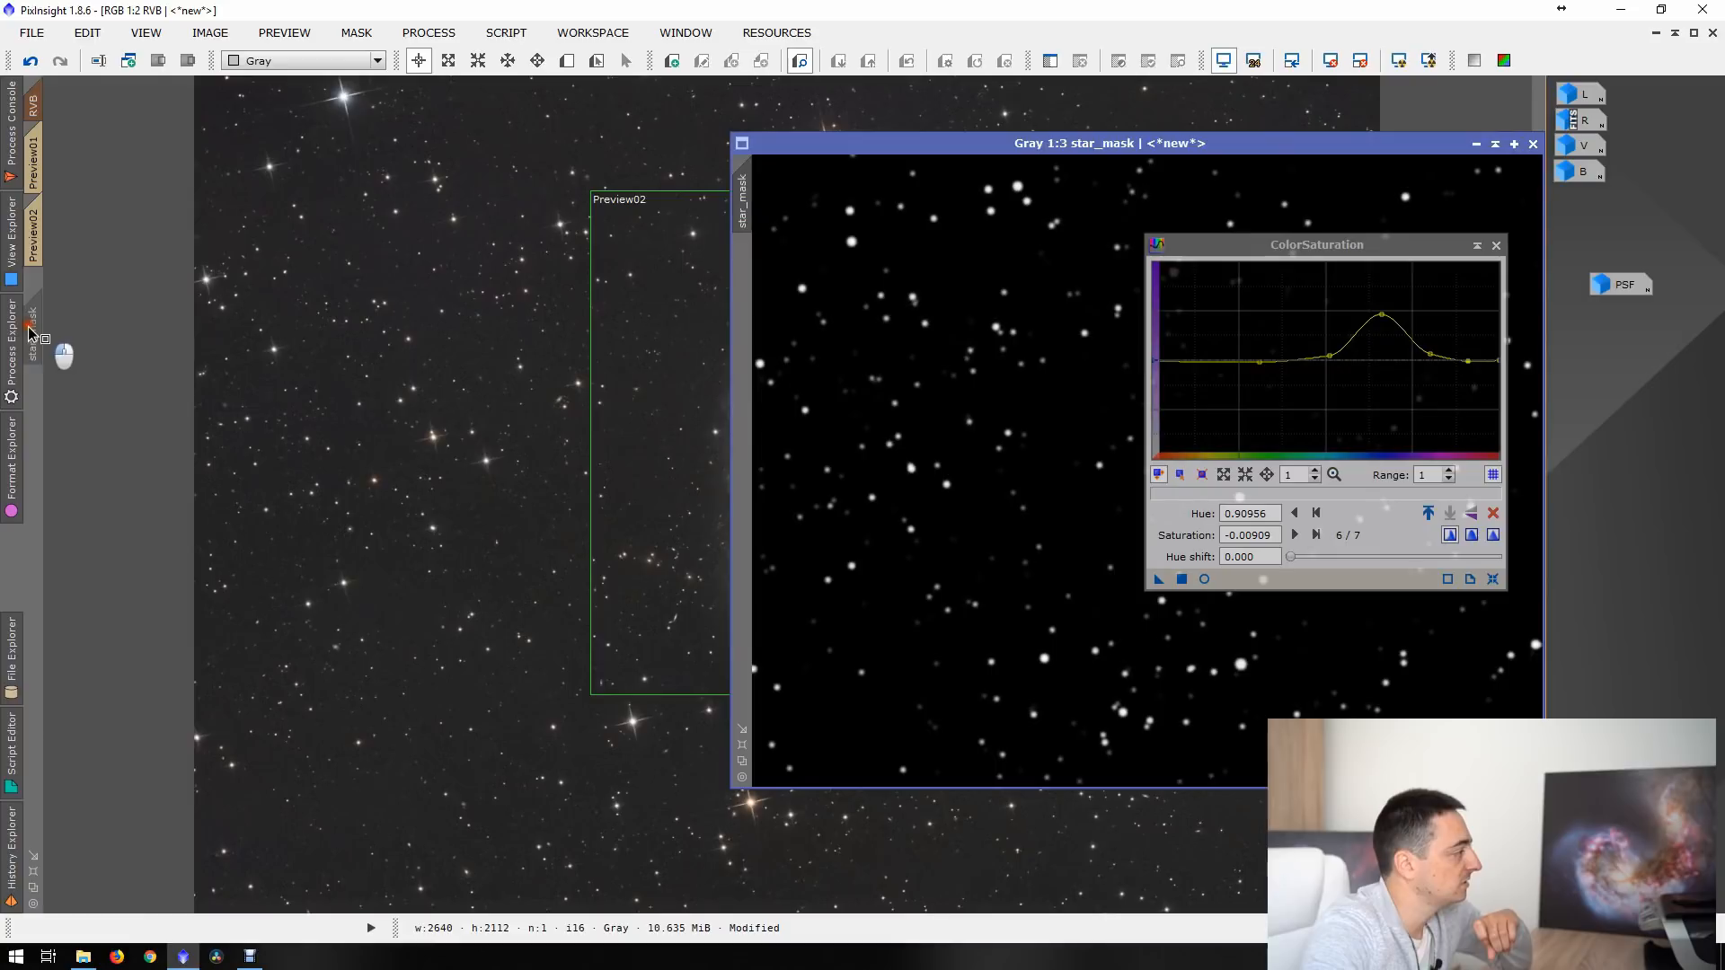
pyautogui.click(1495, 143)
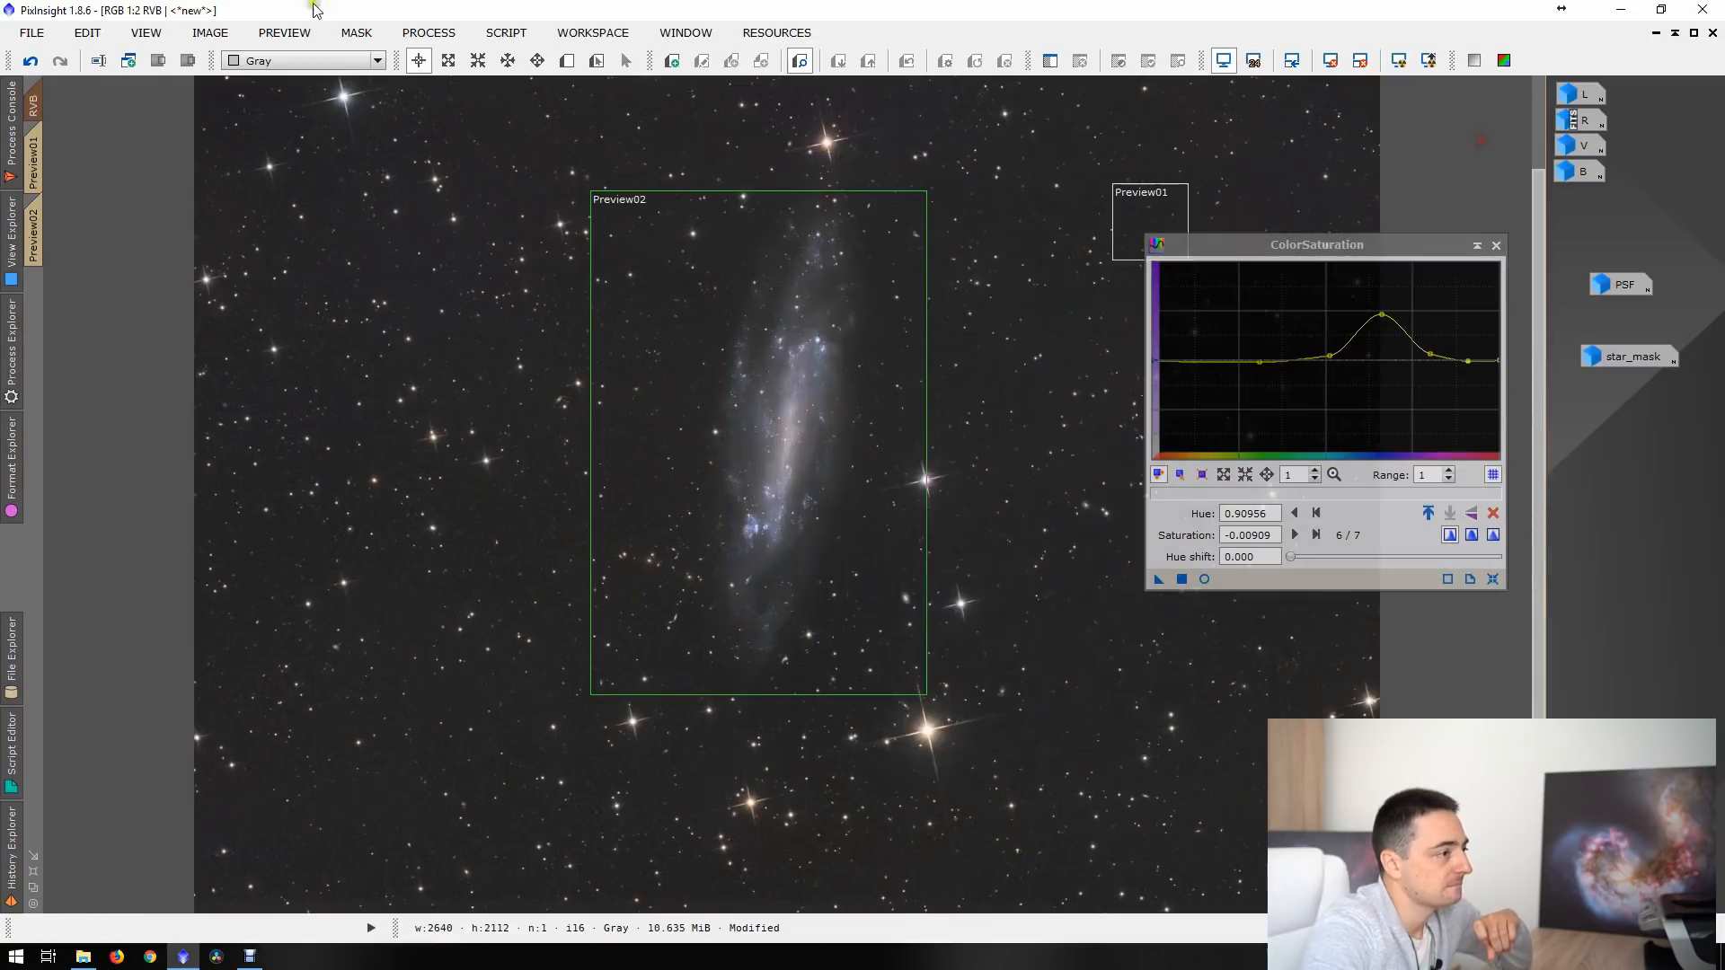
pyautogui.click(1182, 579)
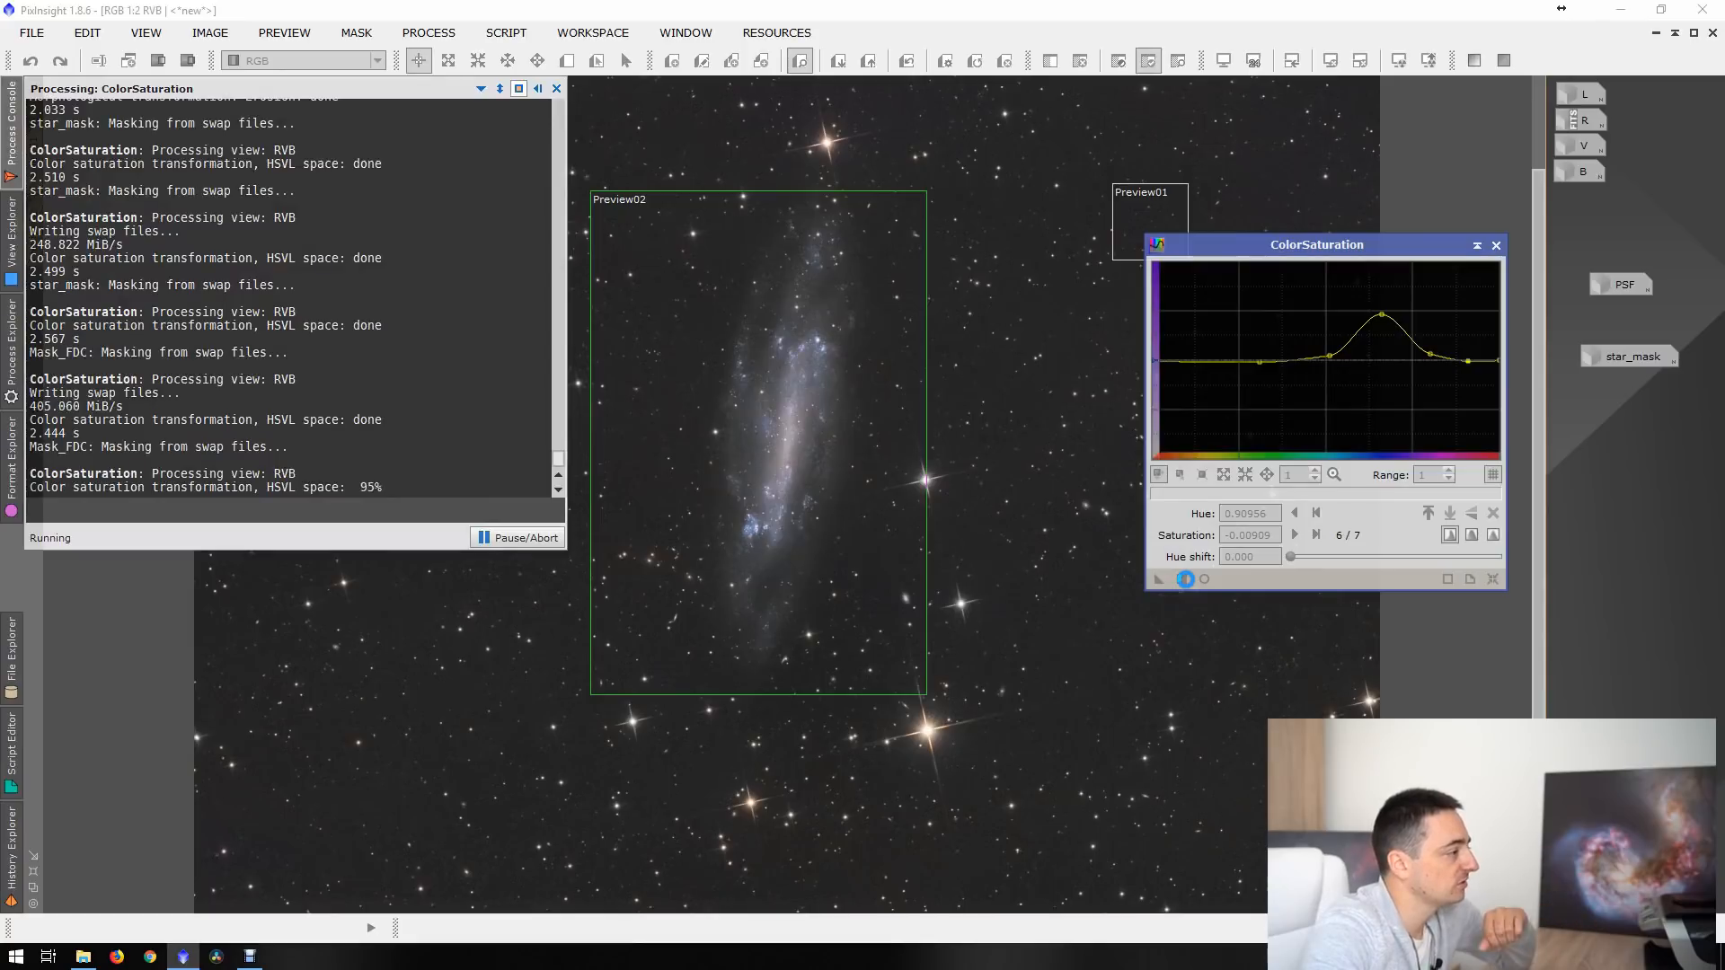
pyautogui.click(1184, 580)
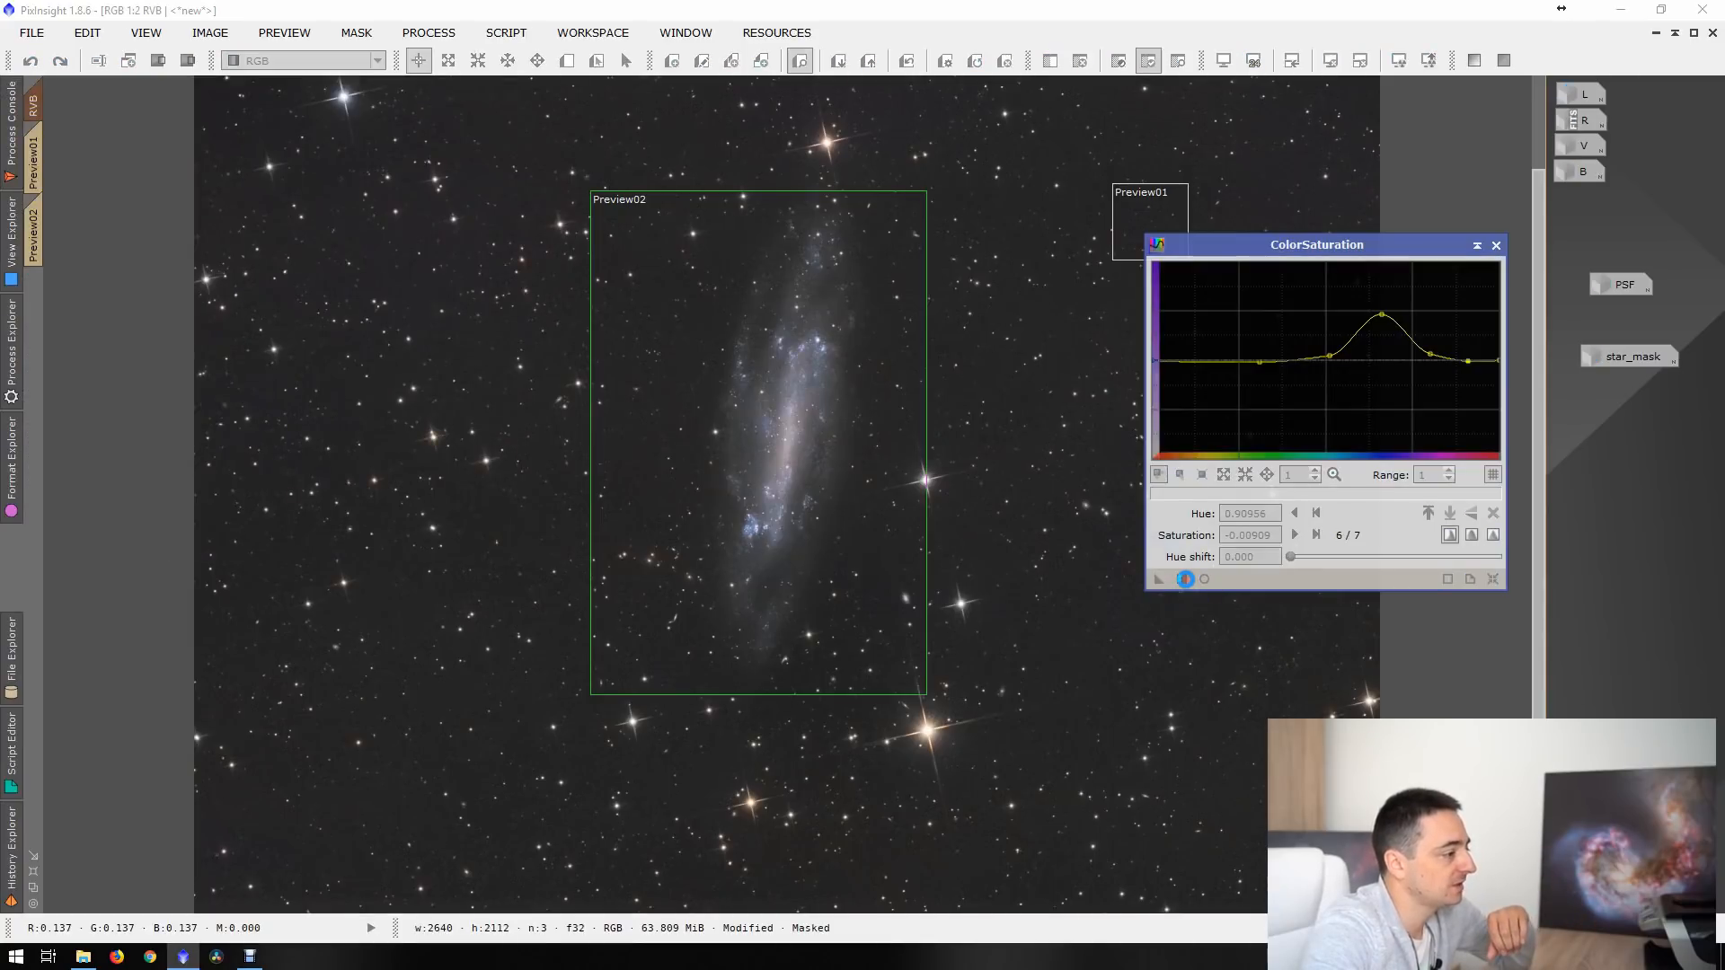